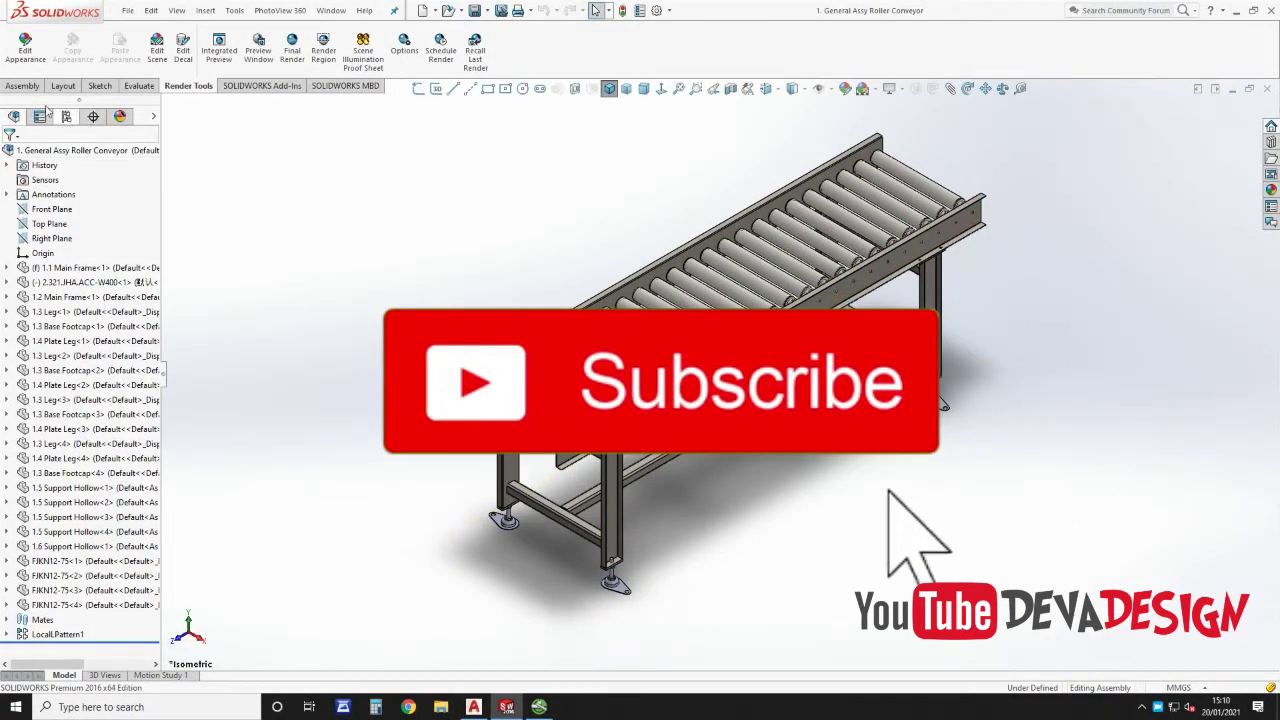
Step: Insert the 100YT(140-250)W+100GF-H motor part into the assembly, placing it in free space beside the roller conveyor
{"action": "left_click", "coordinate": [22, 85]}
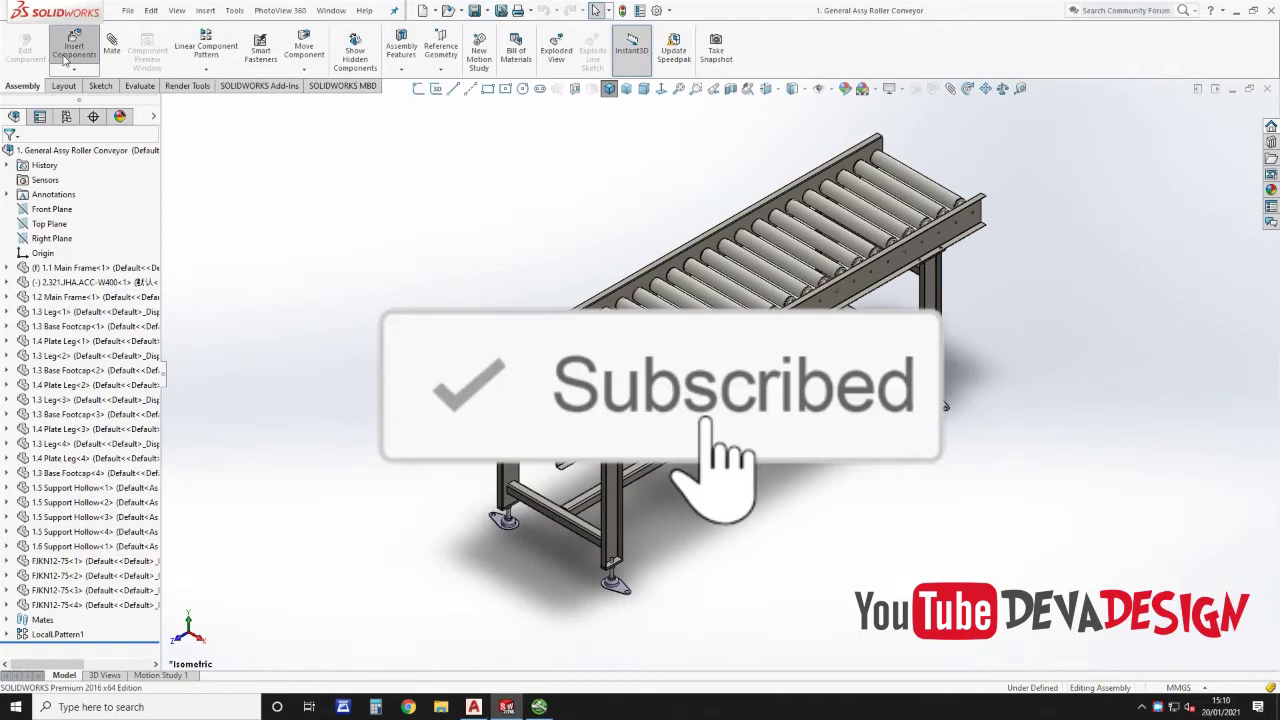
{"action": "left_click", "coordinate": [70, 52]}
{"action": "left_click", "coordinate": [74, 375]}
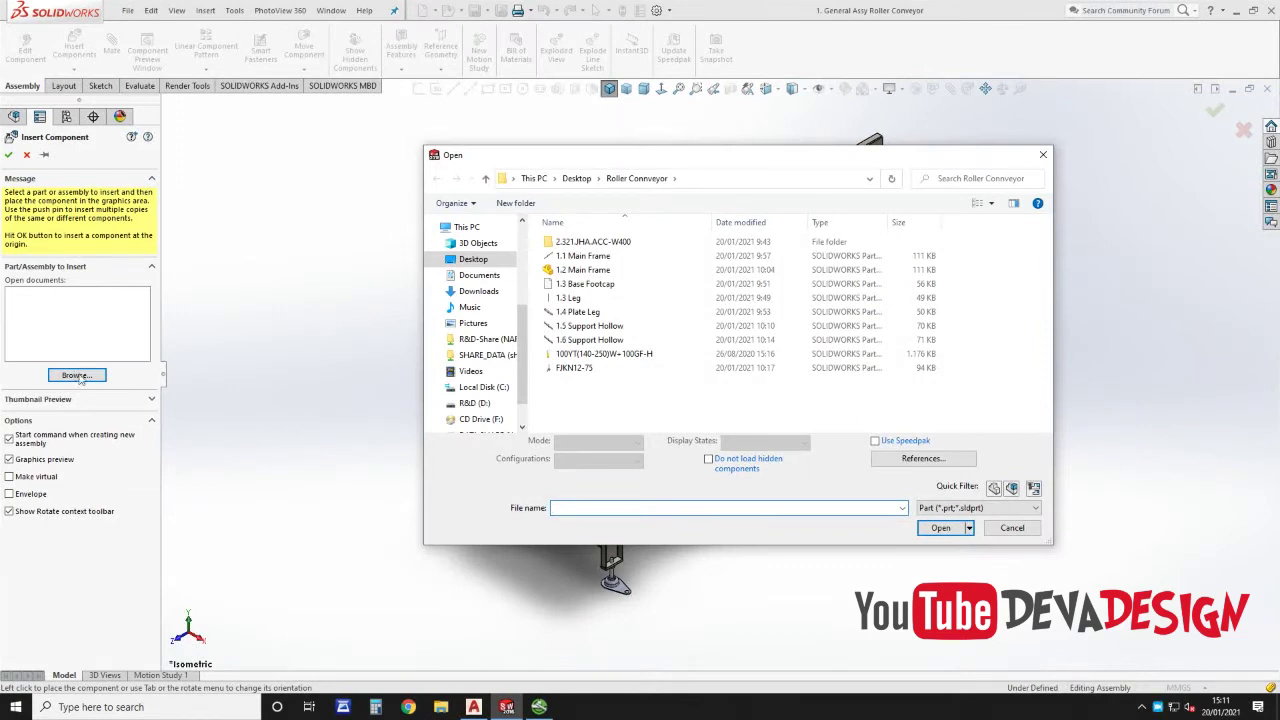
{"action": "left_click", "coordinate": [630, 355]}
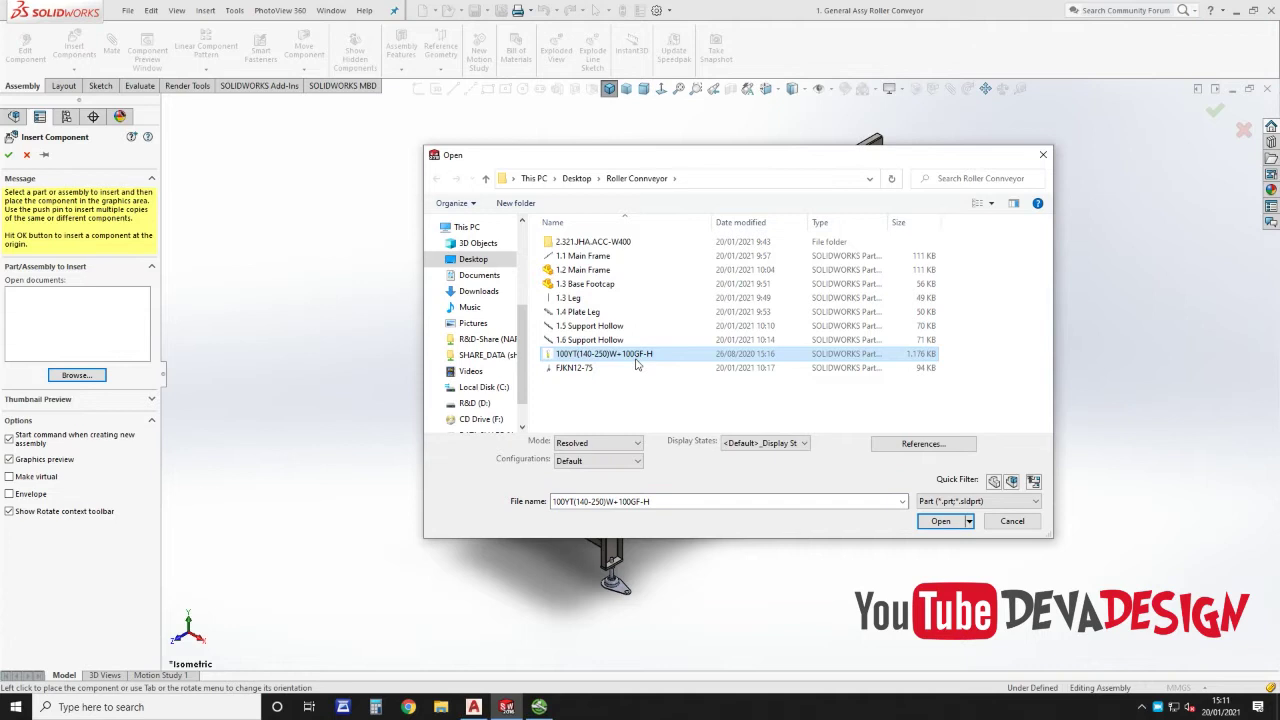
{"action": "left_click", "coordinate": [940, 521]}
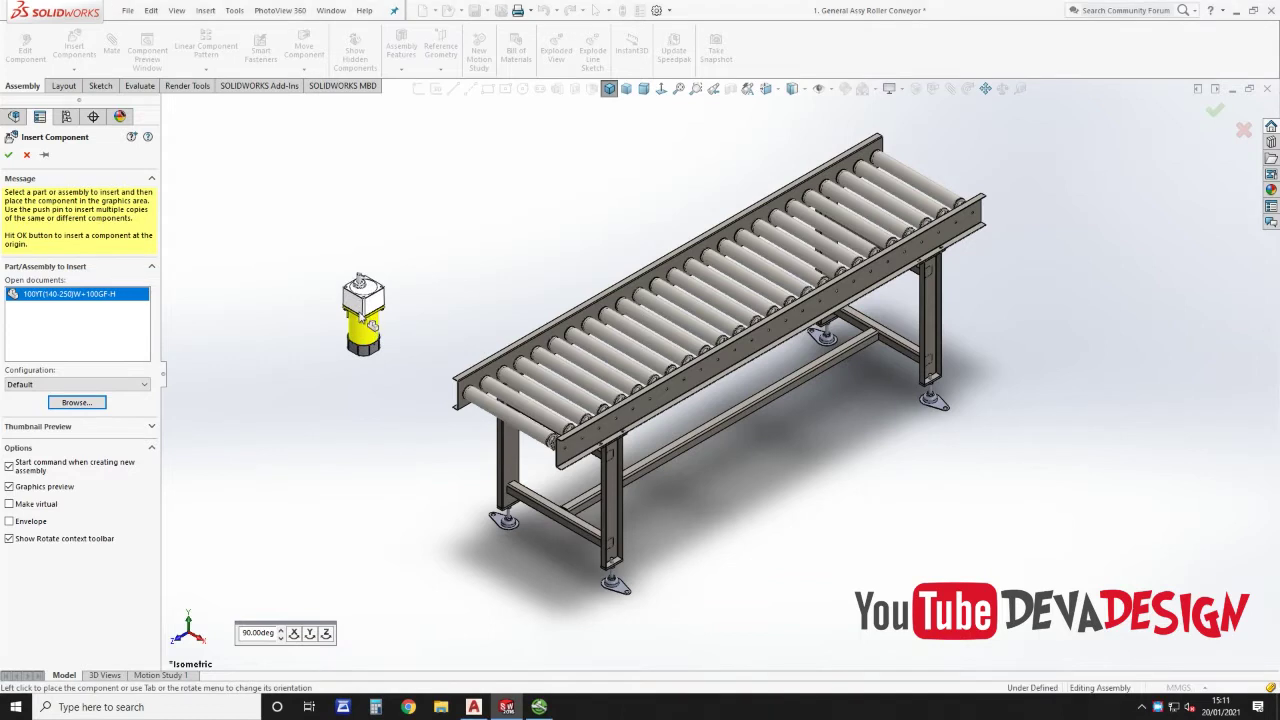
{"action": "left_click", "coordinate": [363, 318]}
Step: Rotate the inserted motor freely until it lies roughly horizontal with its shaft facing the conveyor side
{"action": "scroll", "coordinate": [361, 317], "scroll_direction": "down", "scroll_amount": 5}
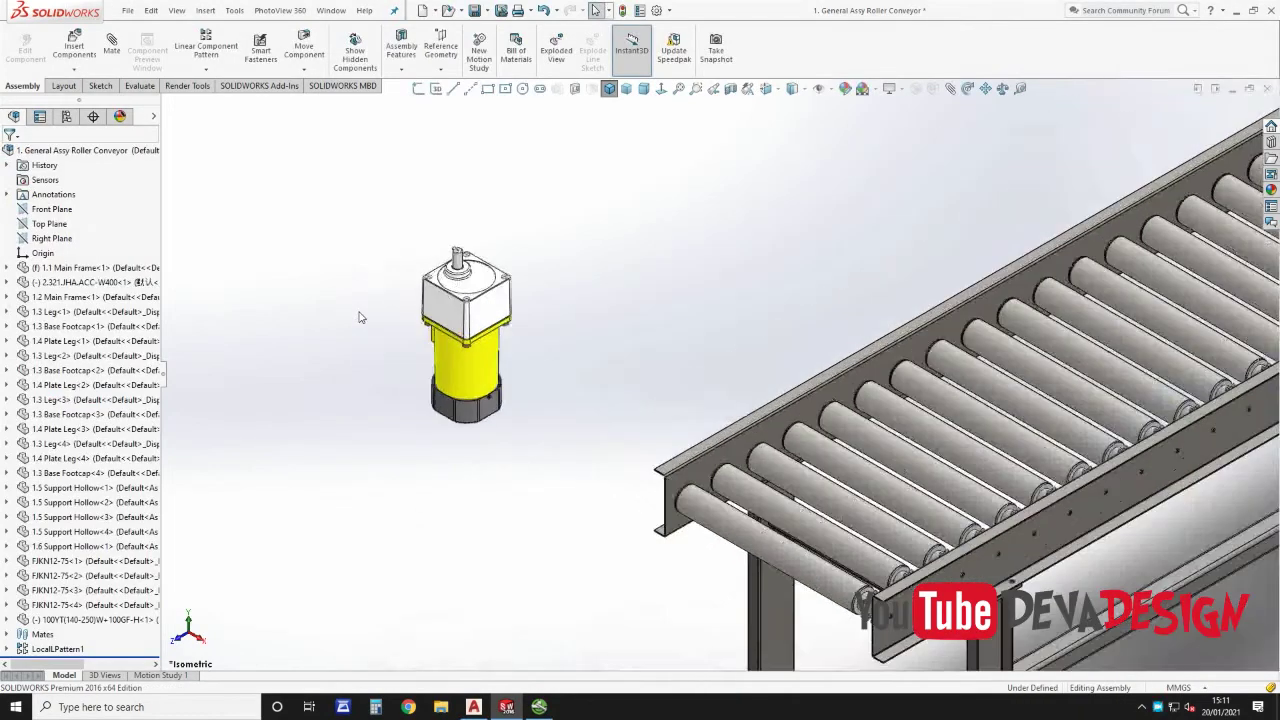
{"action": "left_click", "coordinate": [968, 89]}
{"action": "left_click_drag", "start_coordinate": [496, 292], "coordinate": [585, 442]}
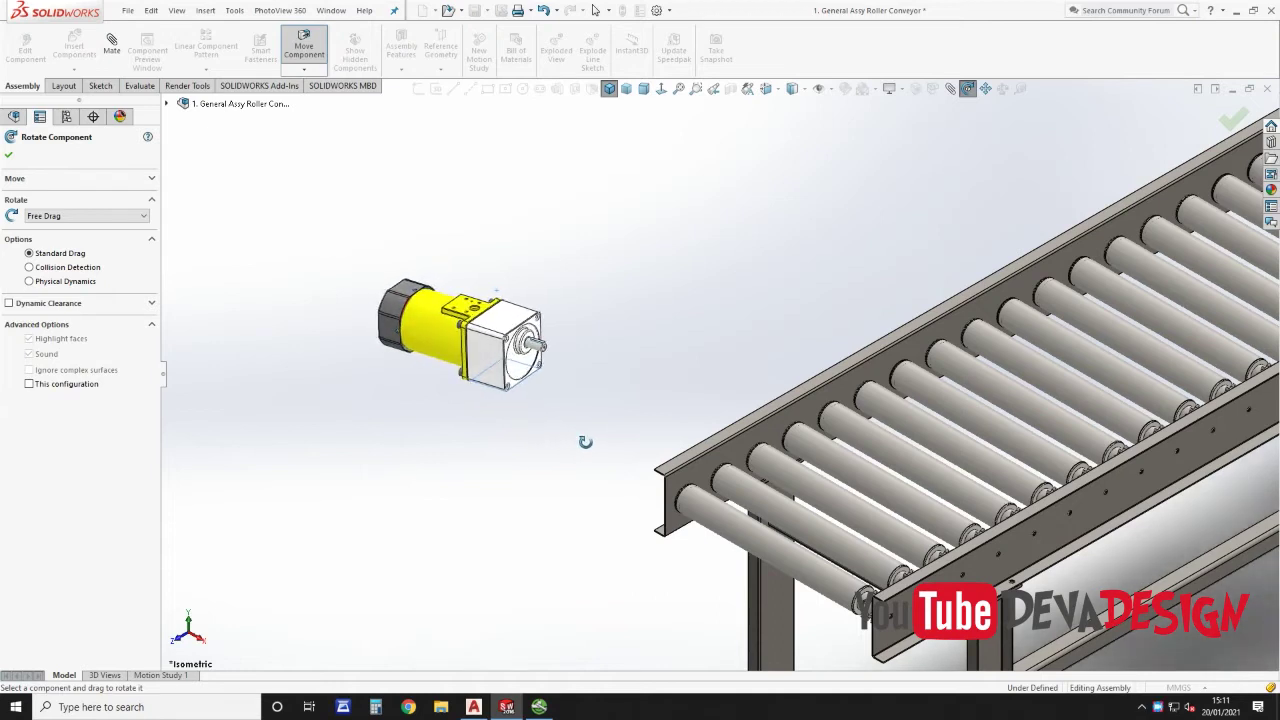
{"action": "scroll", "coordinate": [490, 338], "scroll_direction": "down", "scroll_amount": 3}
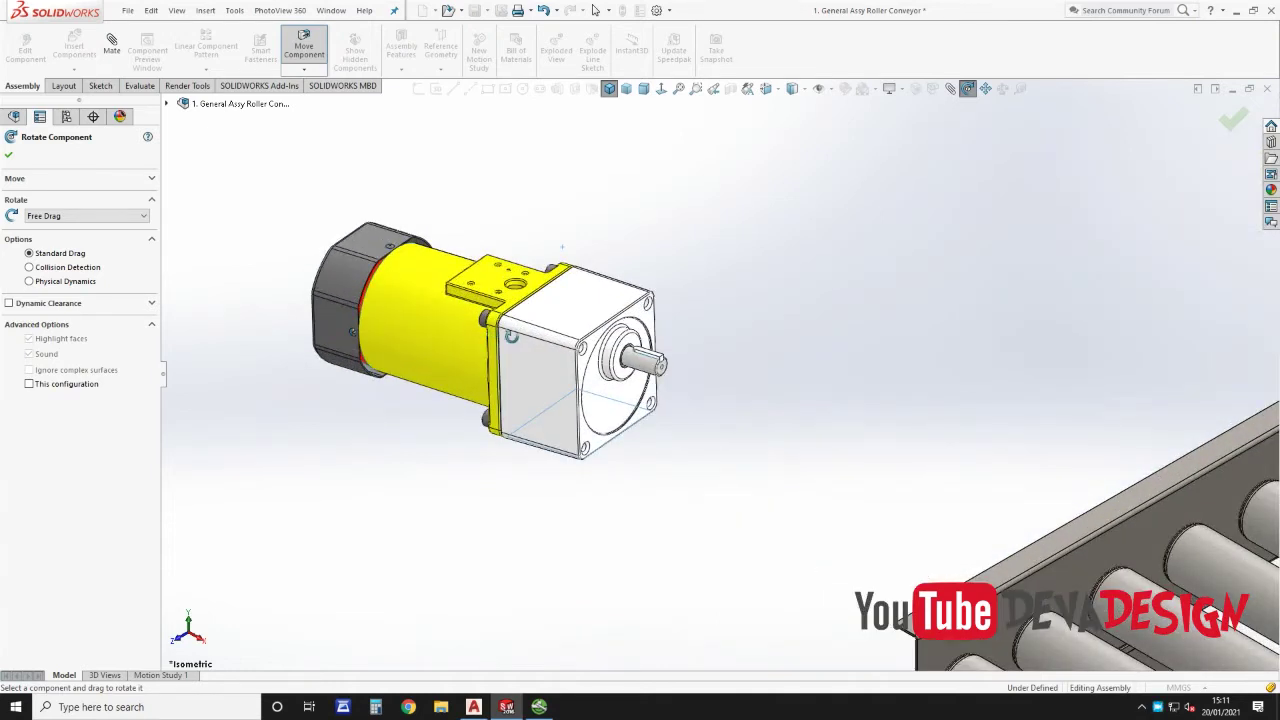
{"action": "key", "text": "Escape"}
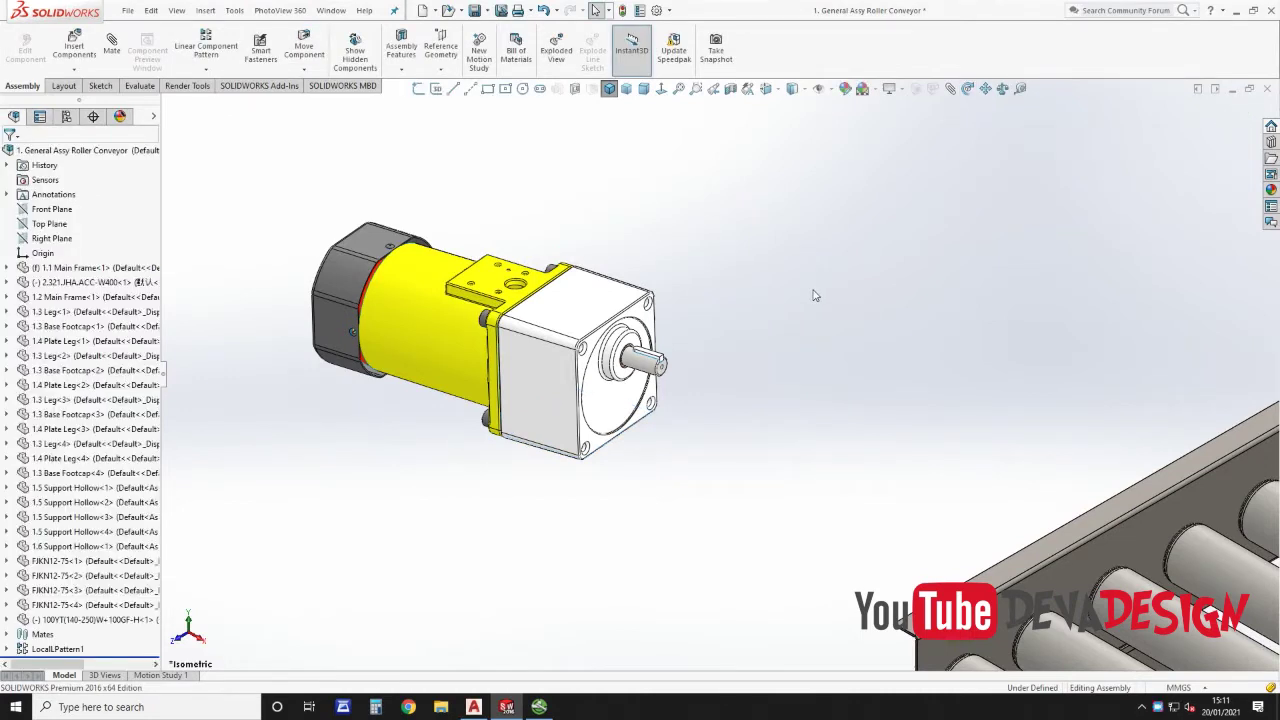
Step: Measure the centre distance between two diagonally opposite mounting holes on the gearbox's shaft-side face
{"action": "scroll", "coordinate": [815, 296], "scroll_direction": "down", "scroll_amount": 2}
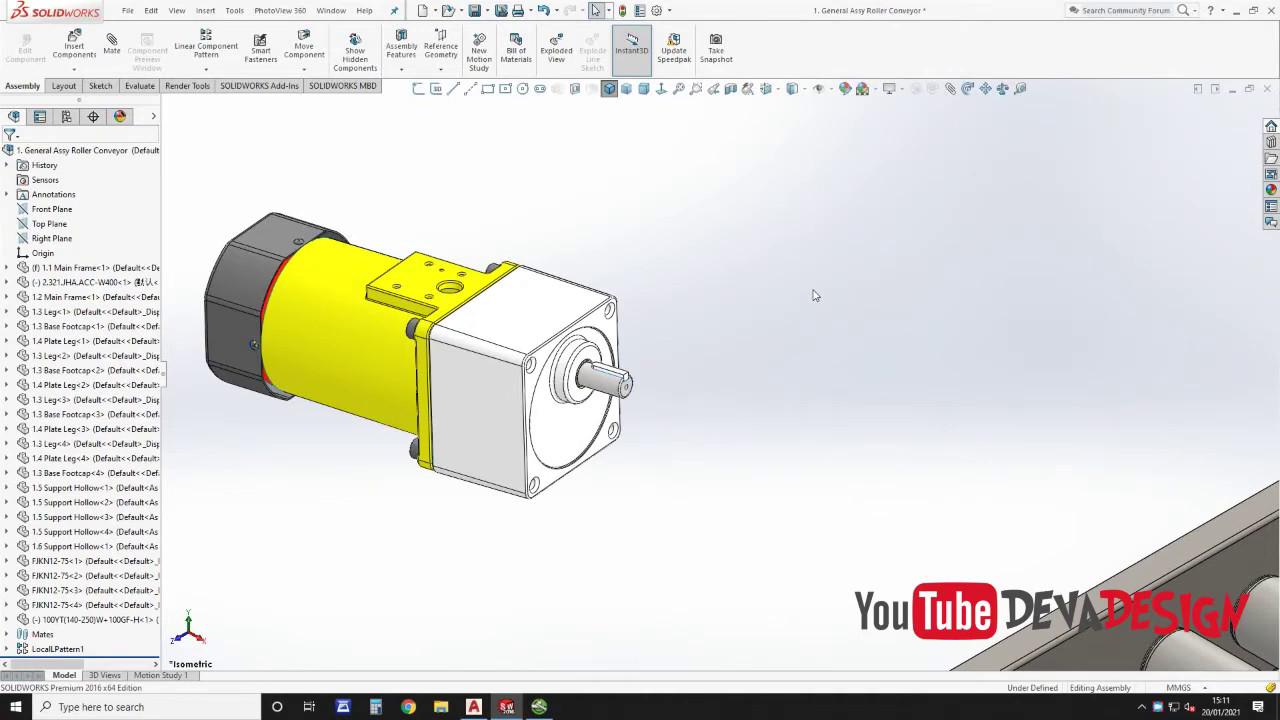
{"action": "left_click", "coordinate": [1020, 88]}
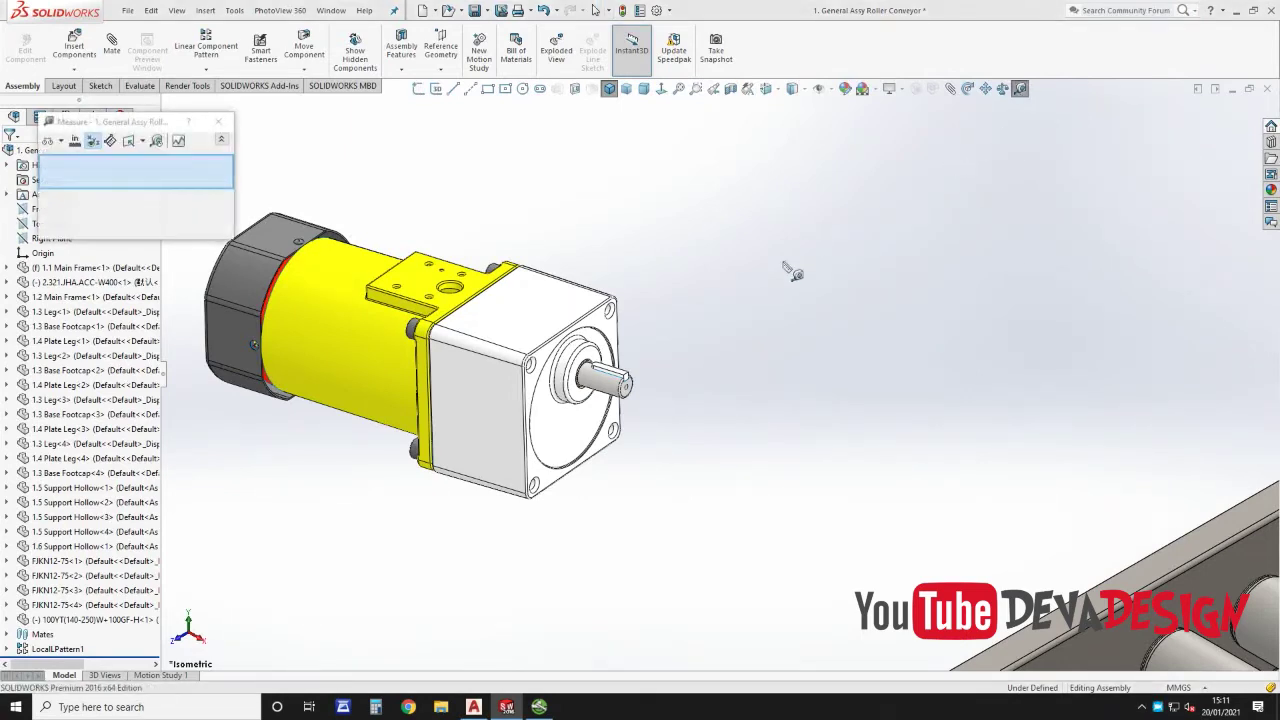
{"action": "scroll", "coordinate": [560, 380], "scroll_direction": "down", "scroll_amount": 5}
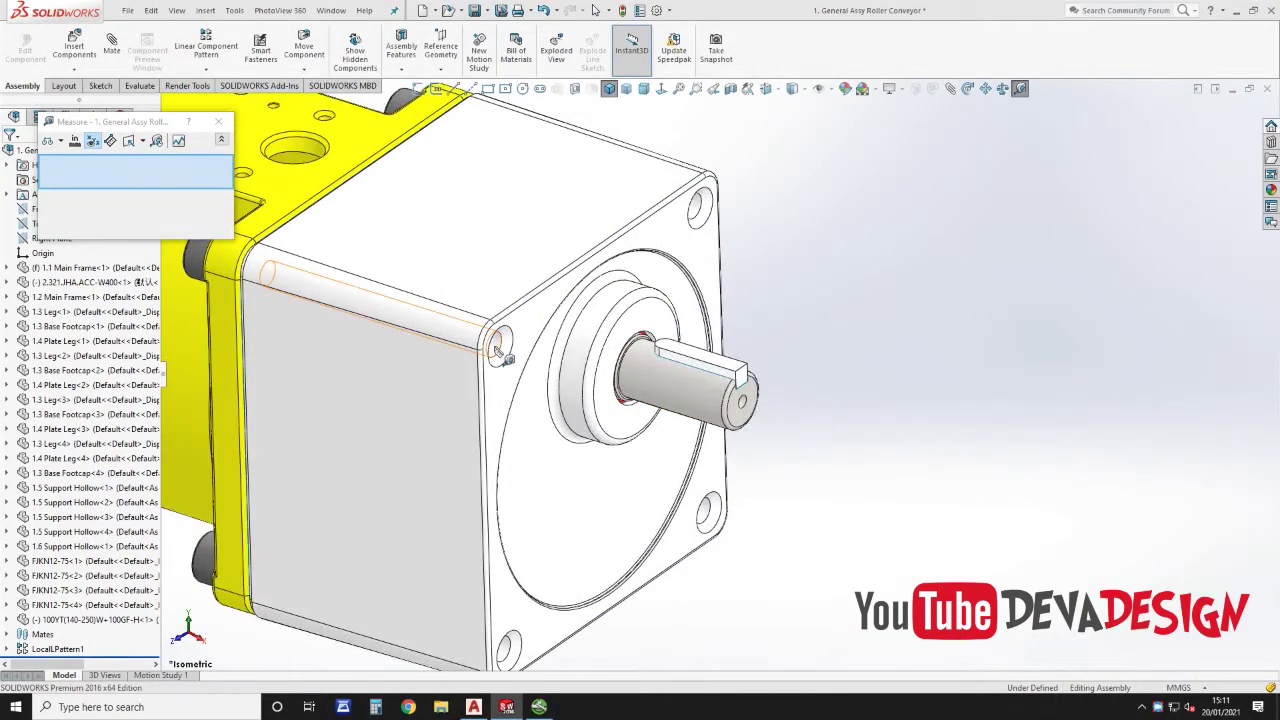
{"action": "left_click", "coordinate": [508, 362]}
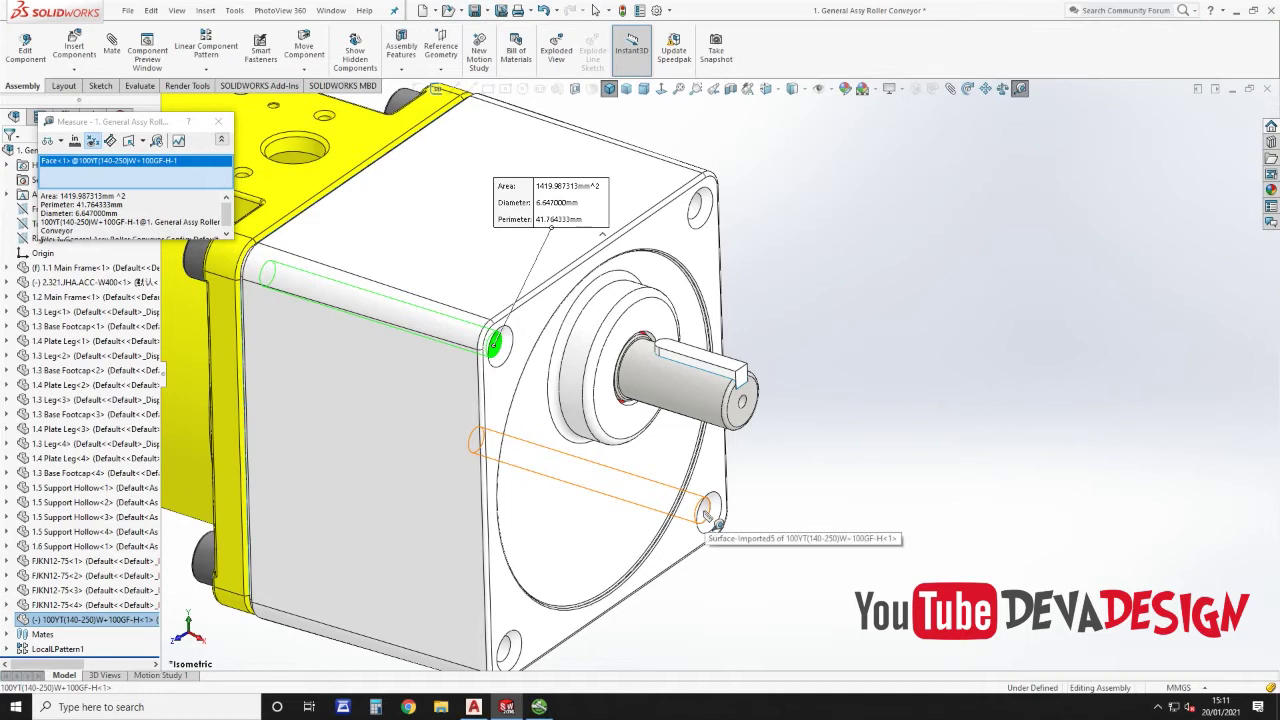
{"action": "left_click", "coordinate": [712, 516]}
{"action": "scroll", "coordinate": [1028, 350], "scroll_direction": "up", "scroll_amount": 3}
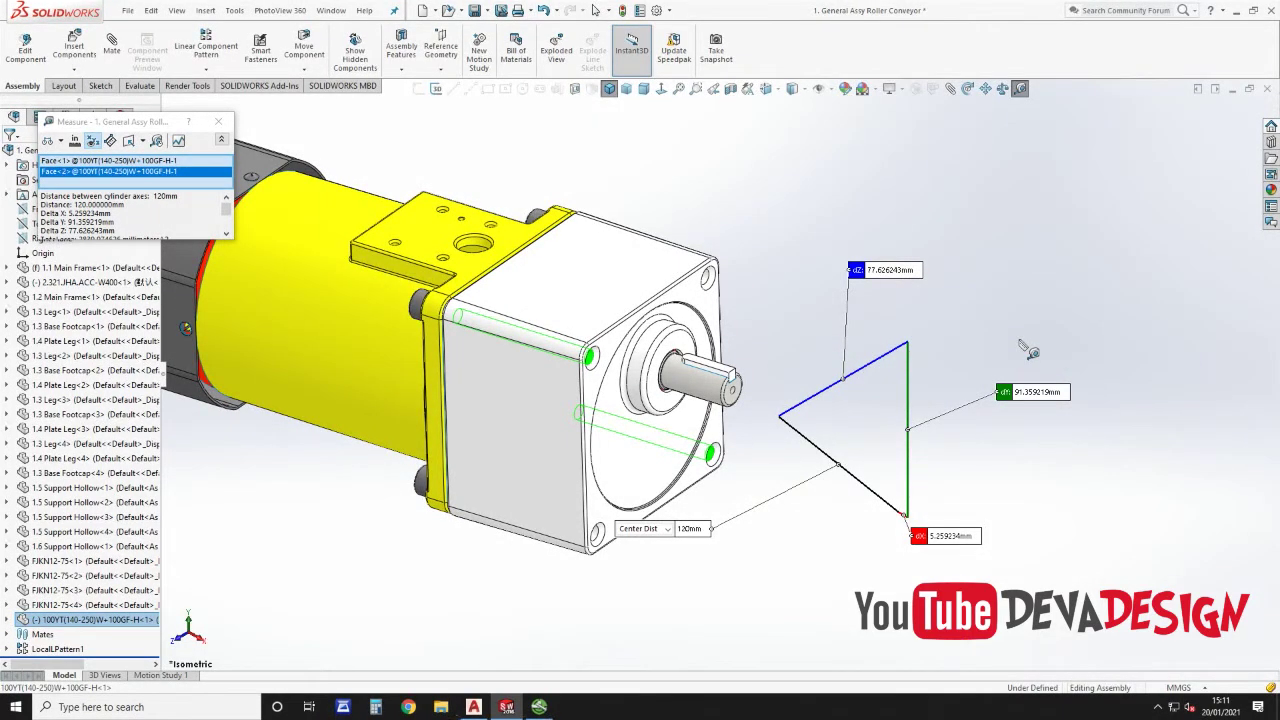
{"action": "left_click", "coordinate": [815, 220]}
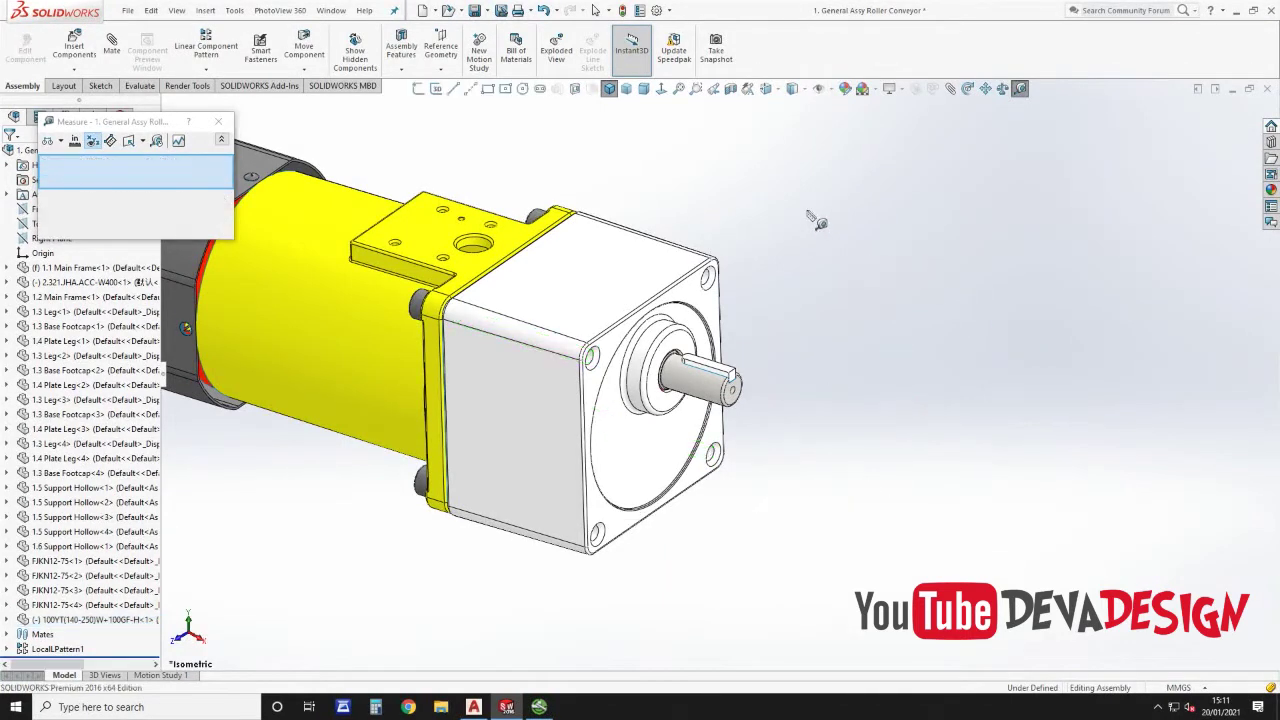
Step: Measure the centre distance between two diagonally opposite screw holes on the yellow pad of the motor body
{"action": "middle_click_drag", "start_coordinate": [580, 280], "coordinate": [575, 350]}
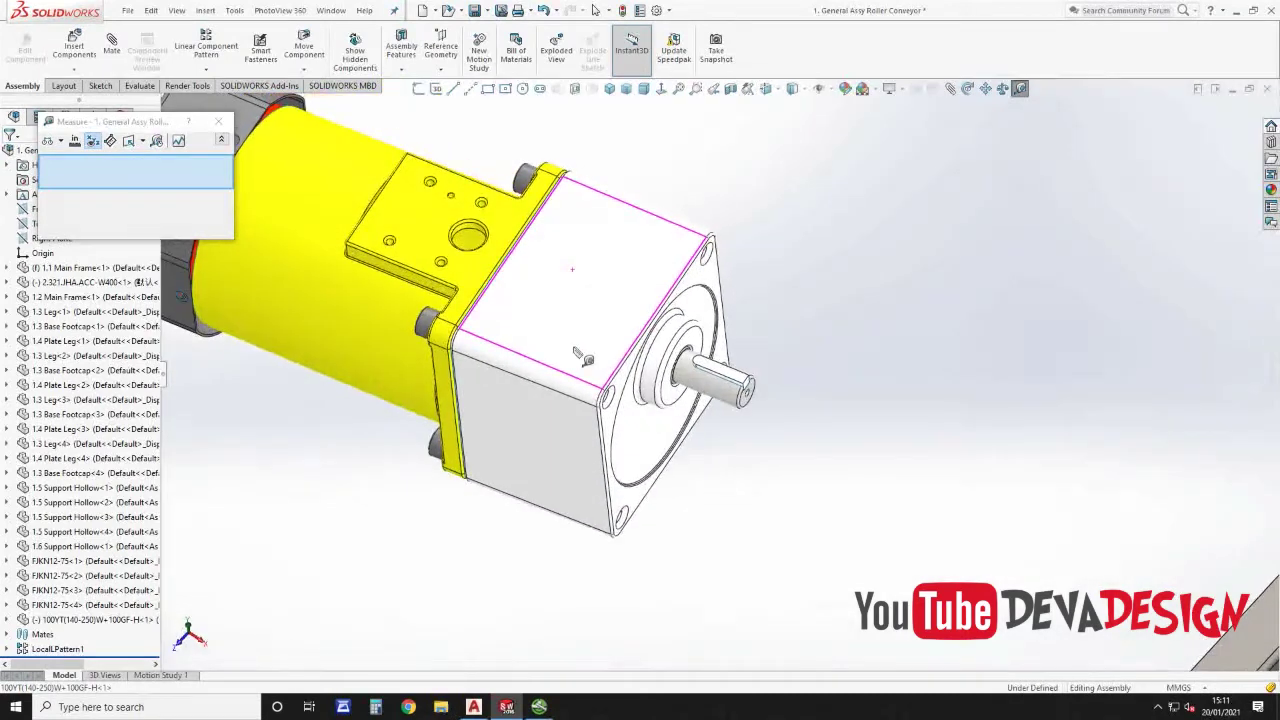
{"action": "scroll", "coordinate": [452, 207], "scroll_direction": "down", "scroll_amount": 1}
{"action": "scroll", "coordinate": [457, 210], "scroll_direction": "down", "scroll_amount": 3}
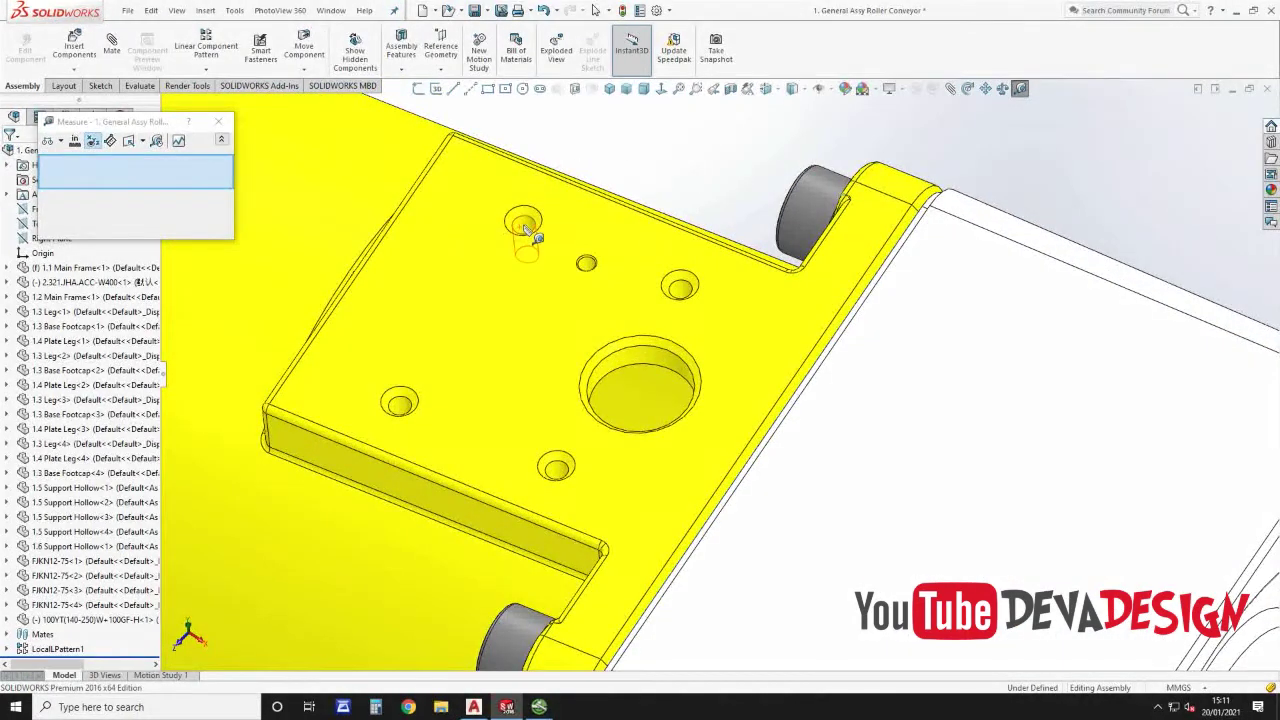
{"action": "left_click", "coordinate": [524, 227]}
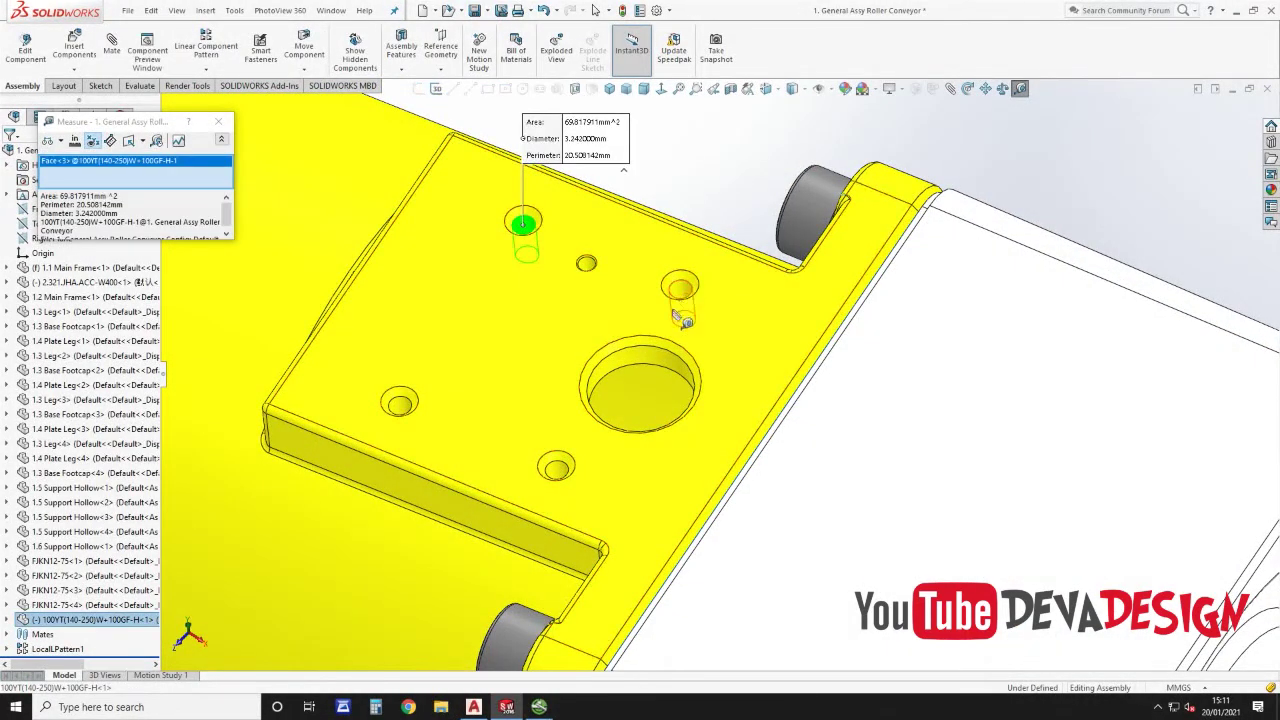
{"action": "left_click", "coordinate": [558, 470]}
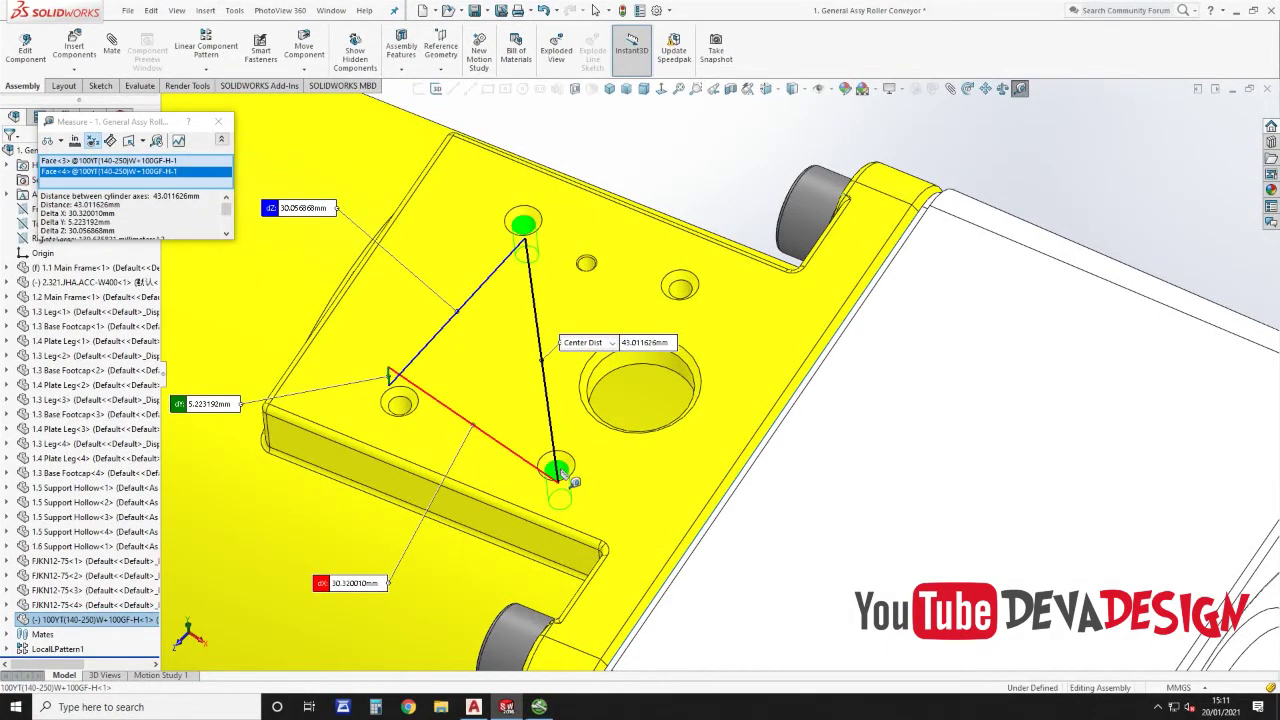
{"action": "scroll", "coordinate": [851, 279], "scroll_direction": "up", "scroll_amount": 3}
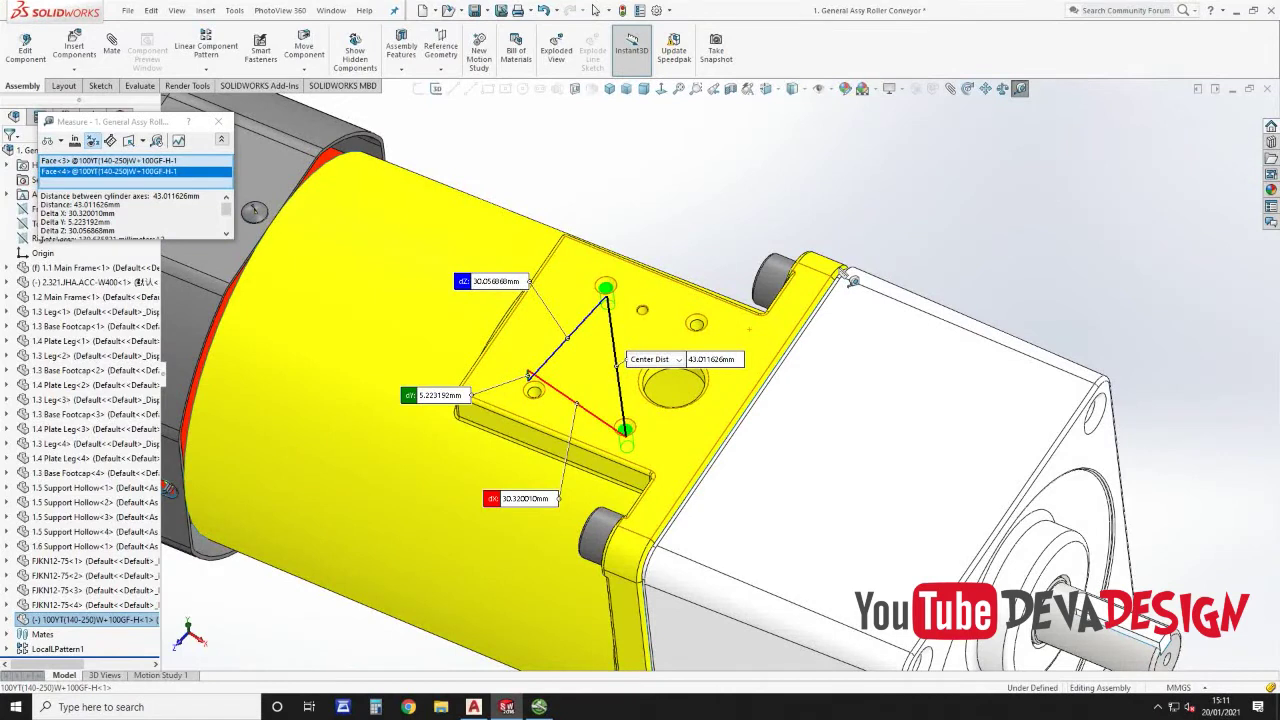
{"action": "scroll", "coordinate": [851, 279], "scroll_direction": "up", "scroll_amount": 4}
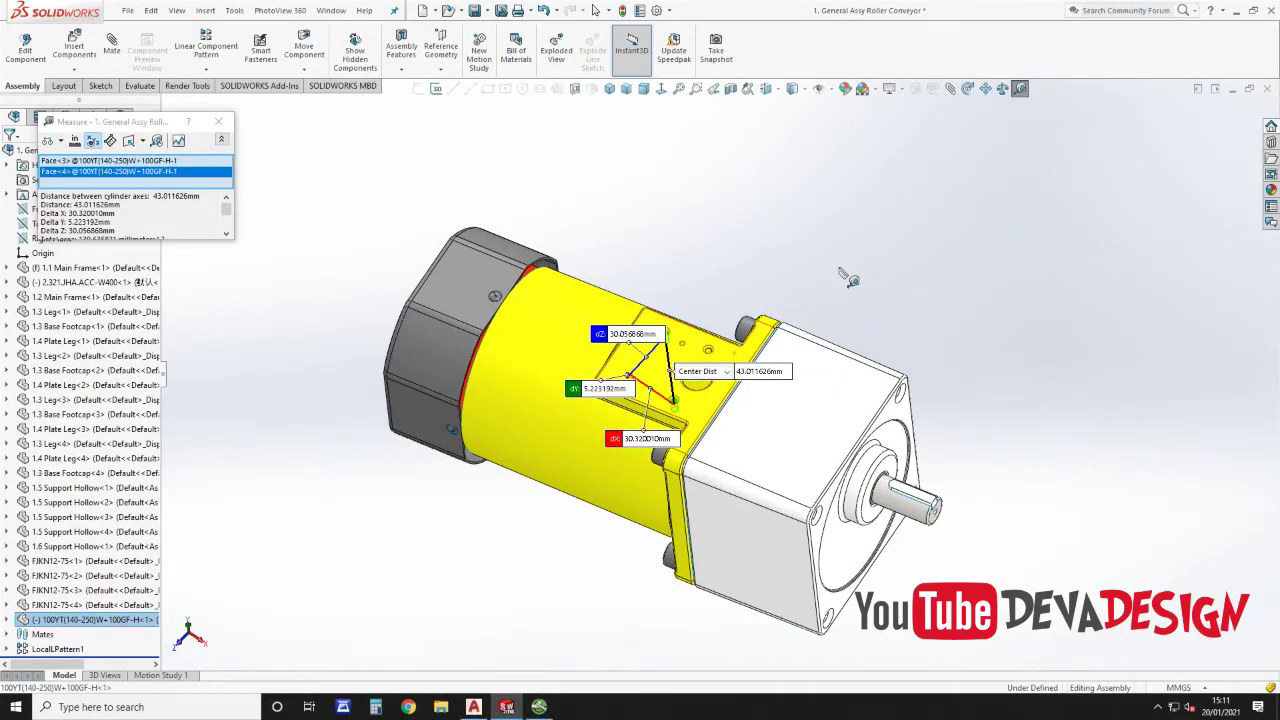
{"action": "scroll", "coordinate": [851, 279], "scroll_direction": "up", "scroll_amount": 2}
{"action": "scroll", "coordinate": [851, 279], "scroll_direction": "up", "scroll_amount": 2}
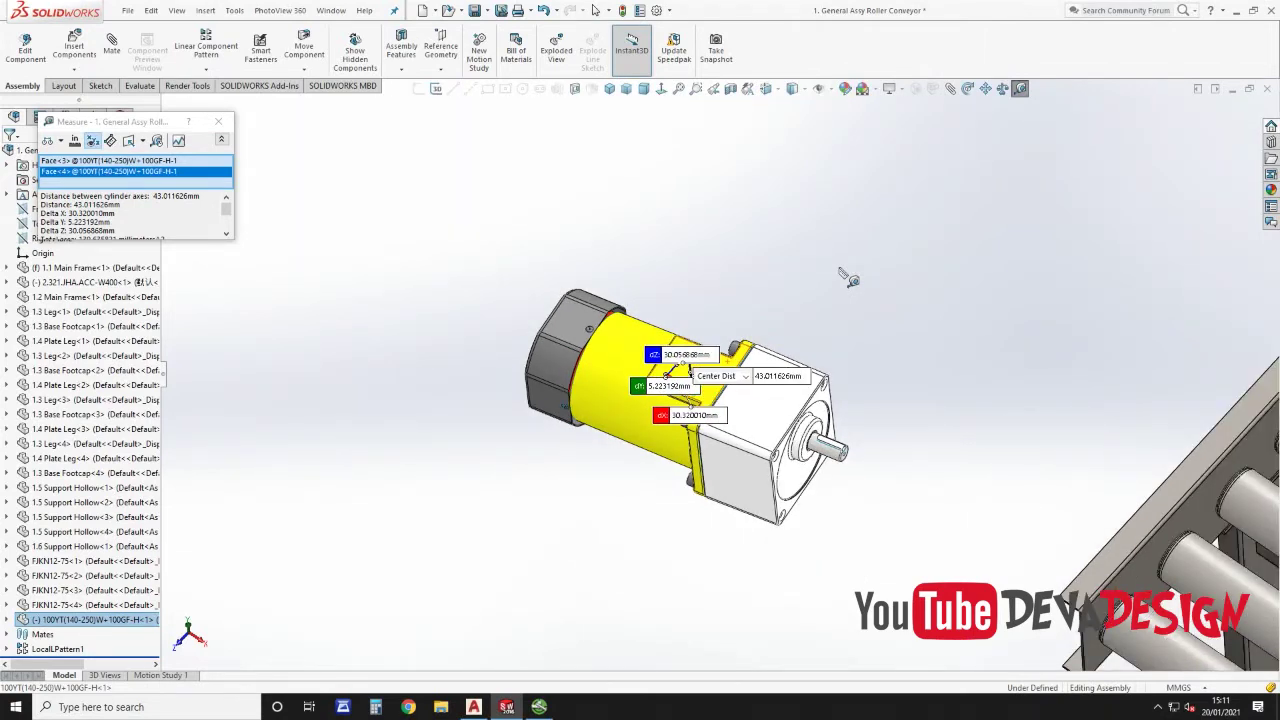
{"action": "left_click", "coordinate": [918, 272]}
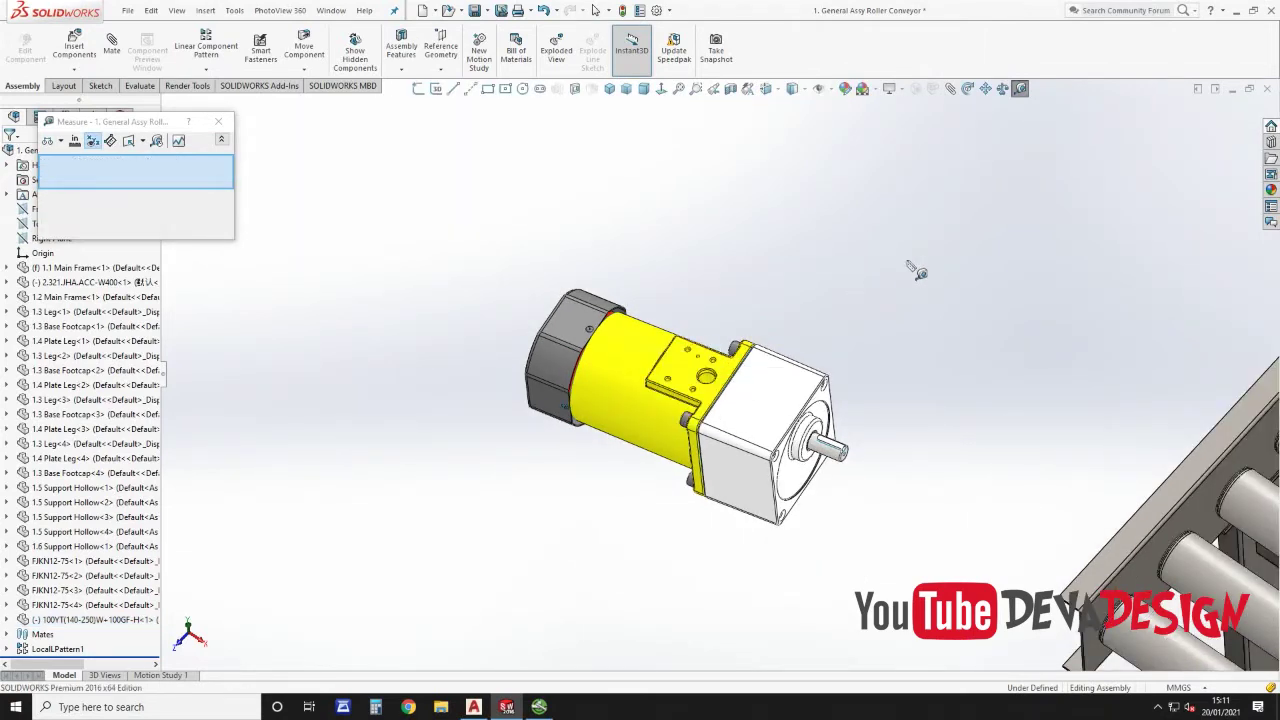
Step: Measure the distance between the two opposite side faces of the white gearbox housing
{"action": "left_click", "coordinate": [735, 490]}
{"action": "middle_click_drag", "start_coordinate": [735, 490], "coordinate": [702, 452]}
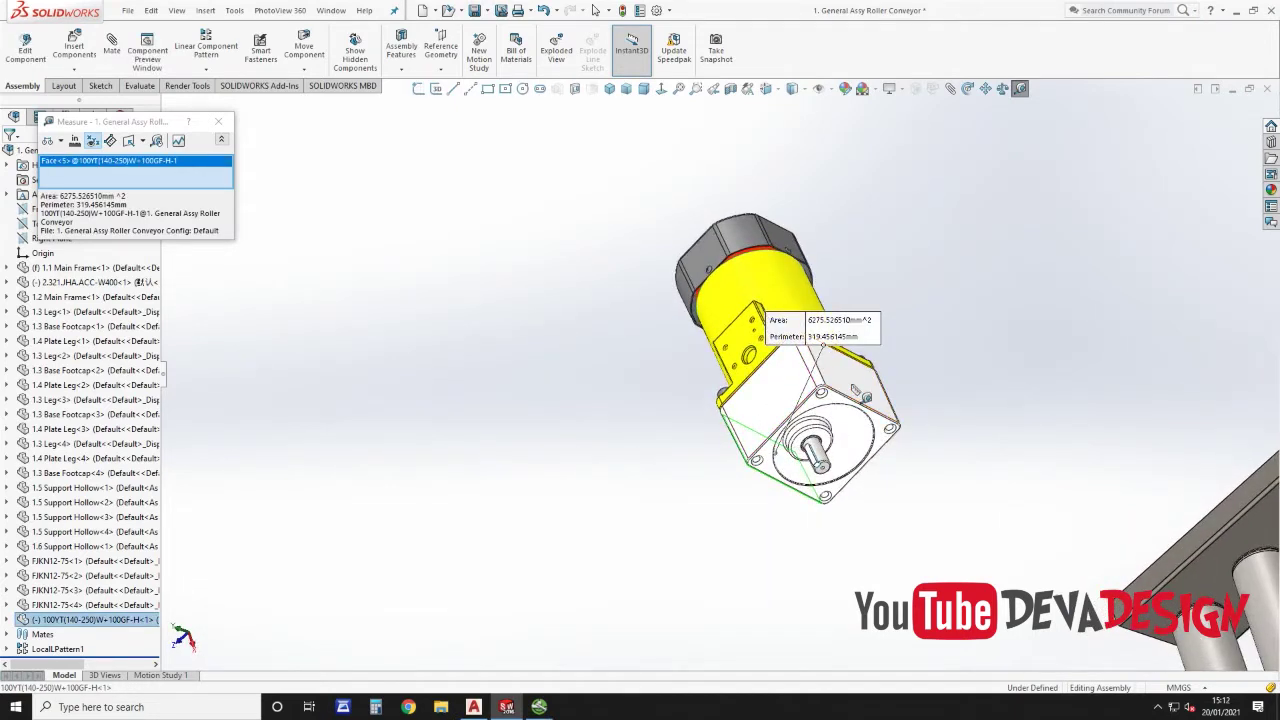
{"action": "left_click", "coordinate": [856, 384]}
{"action": "middle_click_drag", "start_coordinate": [856, 384], "coordinate": [920, 338]}
{"action": "scroll", "coordinate": [805, 455], "scroll_direction": "down", "scroll_amount": 2}
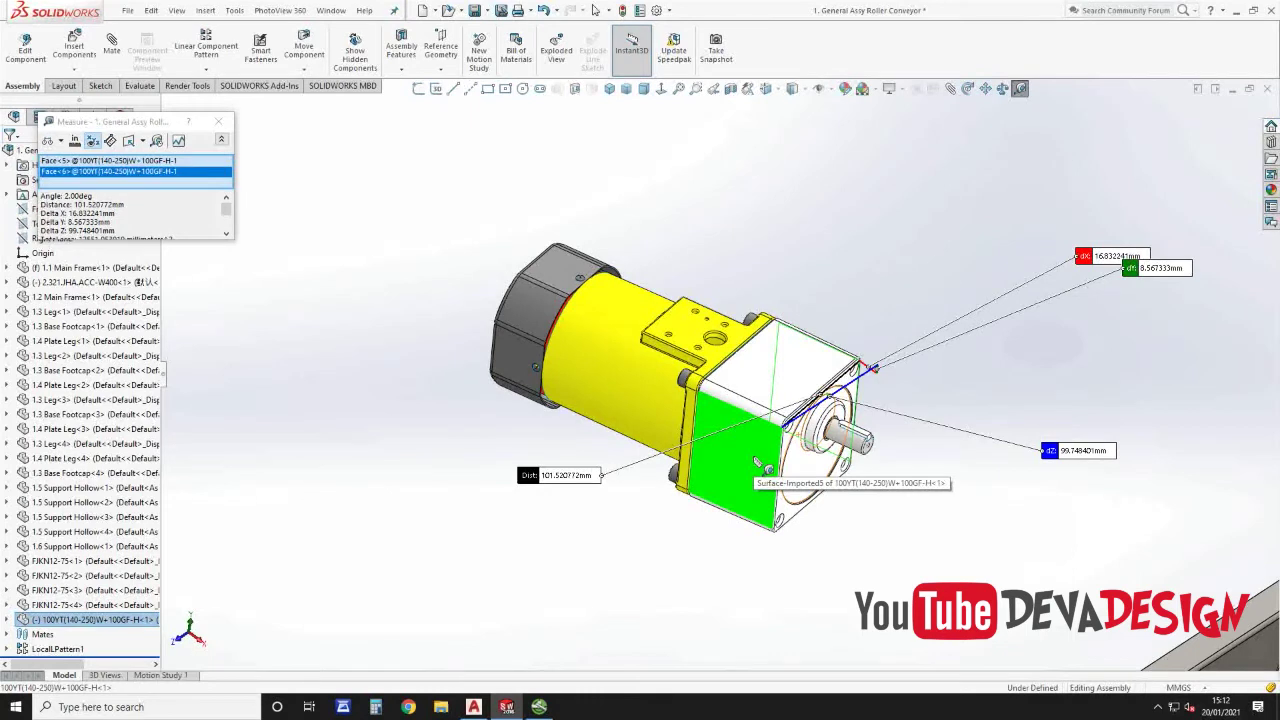
{"action": "key", "text": "Escape"}
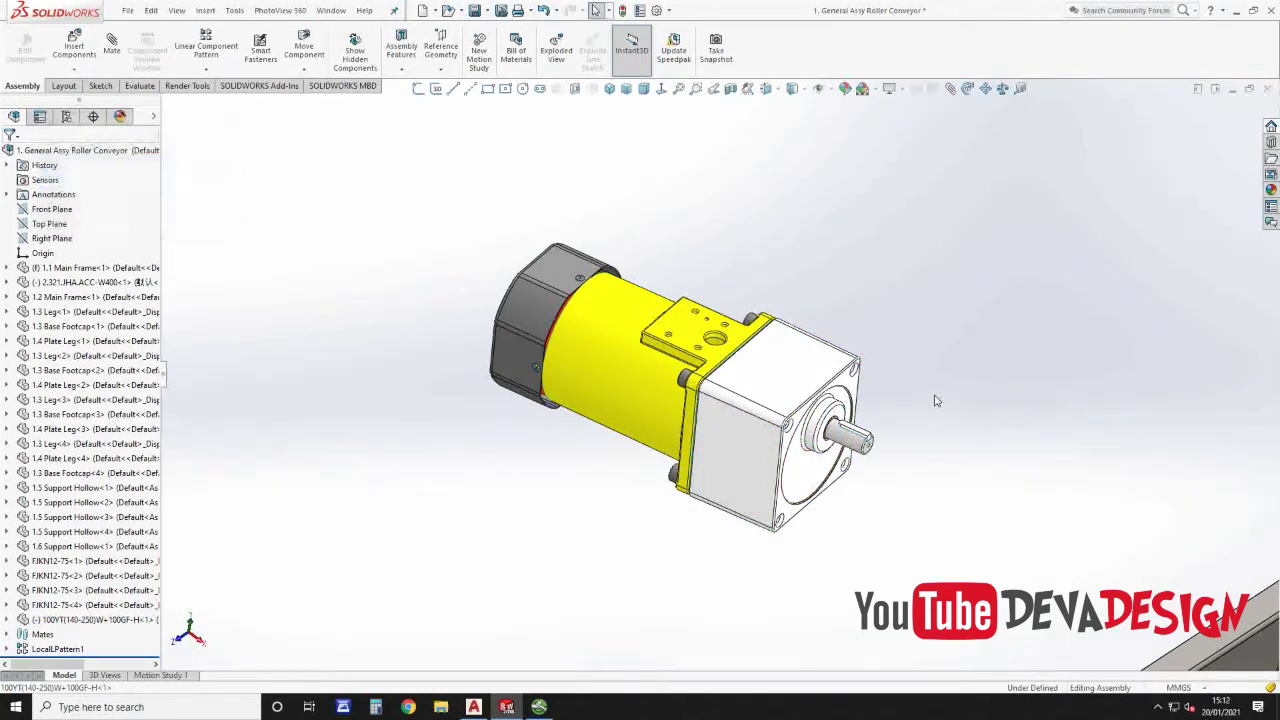
Step: In a new part, sketch an L on the Front Plane with its corner at the origin: vertical line about 32 mm, horizontal line about 40 mm
{"action": "left_click", "coordinate": [421, 11]}
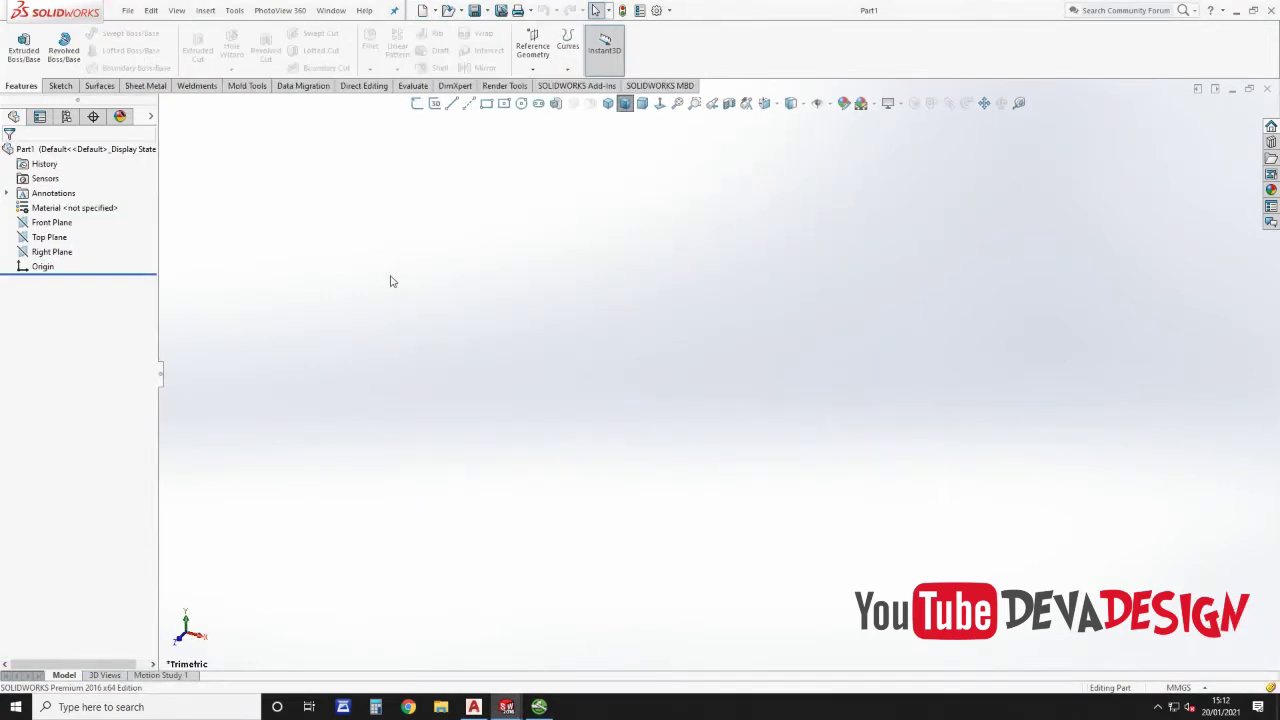
{"action": "left_click", "coordinate": [62, 223]}
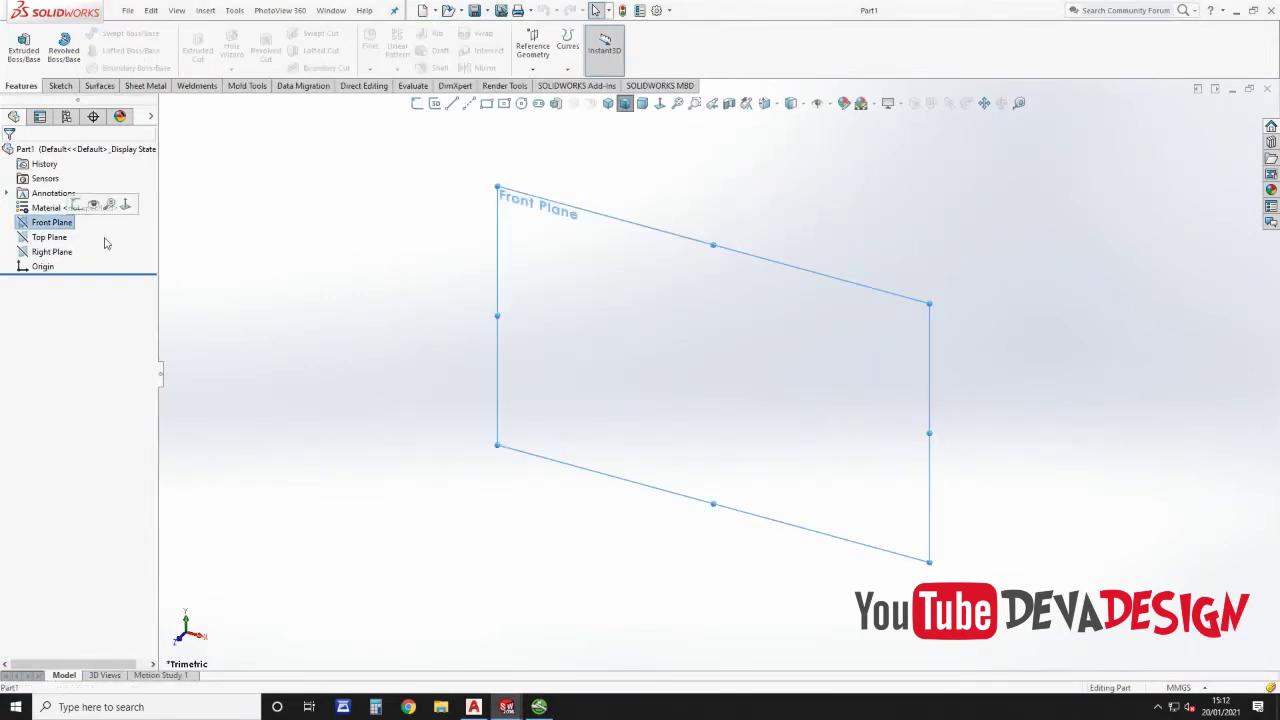
{"action": "left_click", "coordinate": [452, 105]}
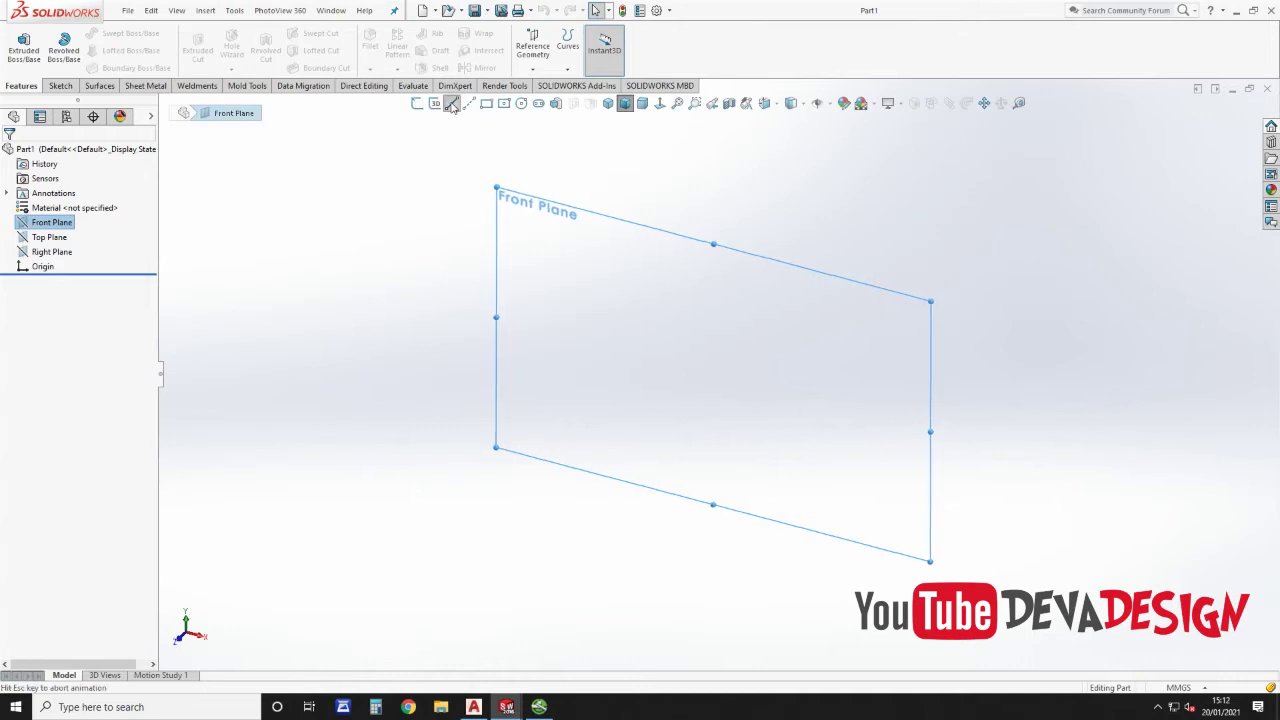
{"action": "left_click", "coordinate": [717, 292]}
{"action": "left_click", "coordinate": [717, 373]}
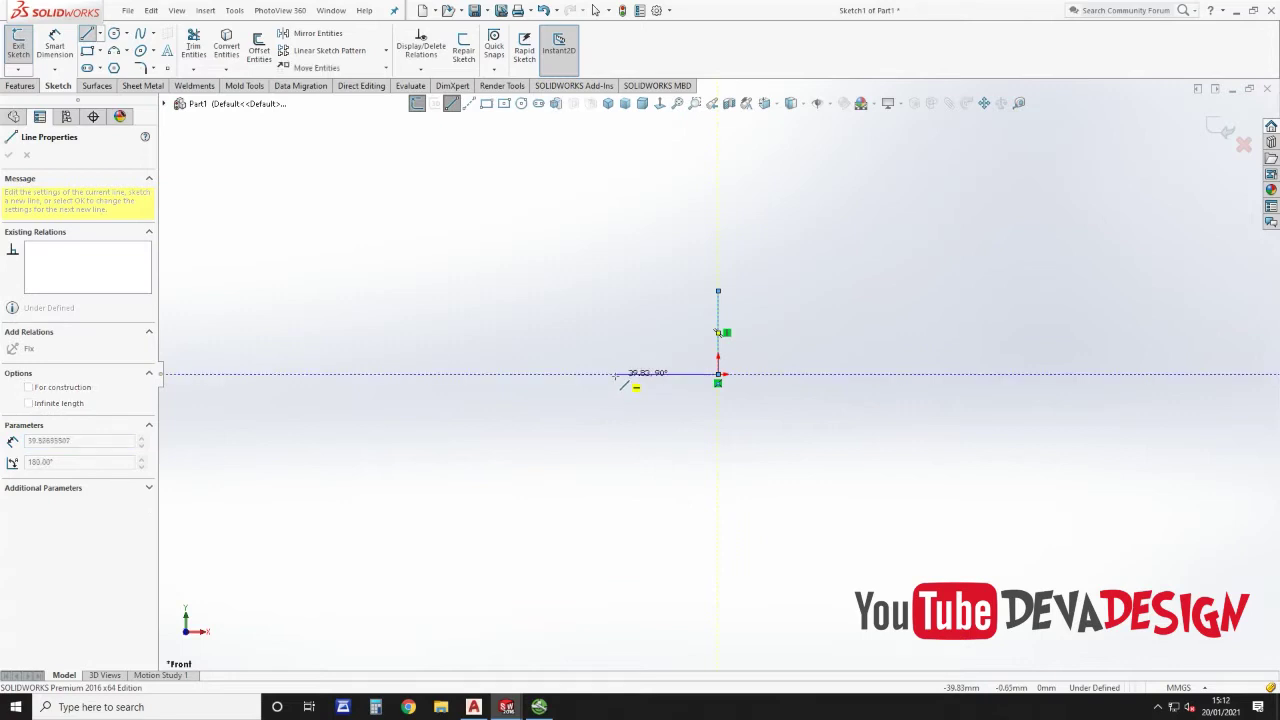
{"action": "left_click", "coordinate": [615, 375]}
{"action": "key", "text": "Escape"}
{"action": "left_click_drag", "start_coordinate": [758, 412], "coordinate": [652, 320]}
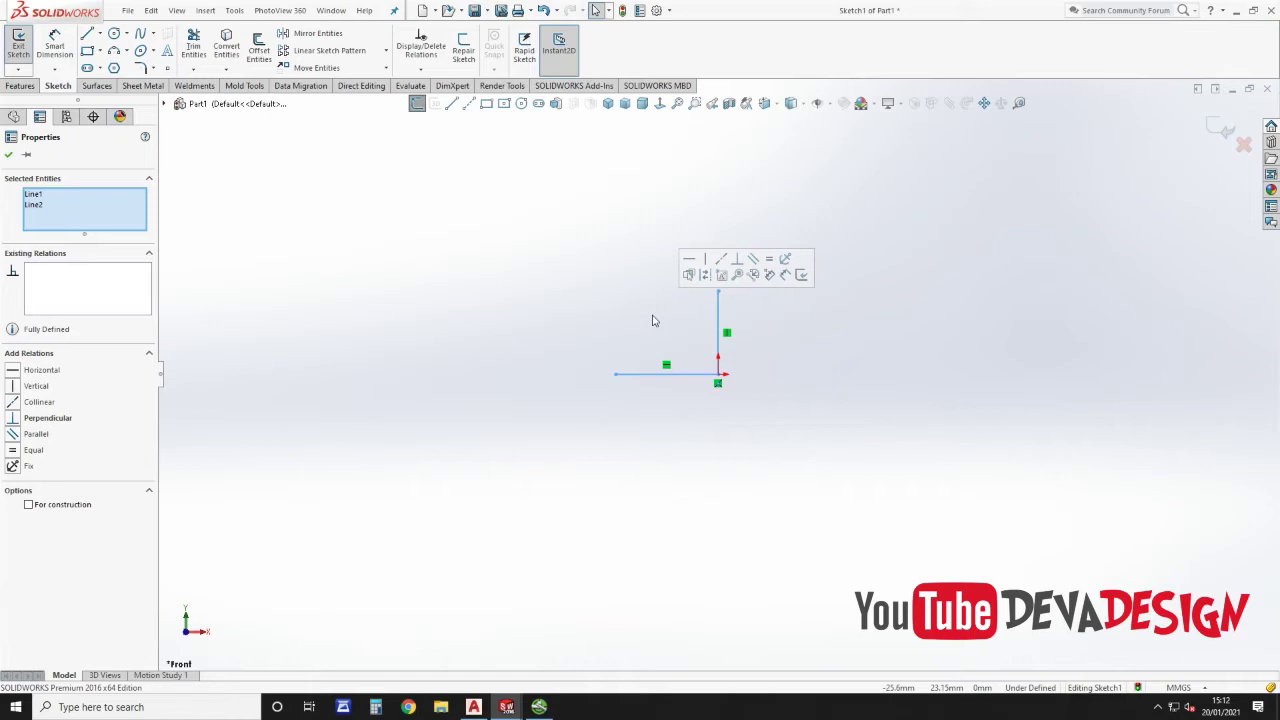
{"action": "left_click", "coordinate": [652, 320]}
Step: Dimension the vertical line of the L-shaped sketch to 150 mm
{"action": "left_click", "coordinate": [55, 45]}
{"action": "left_click", "coordinate": [752, 333]}
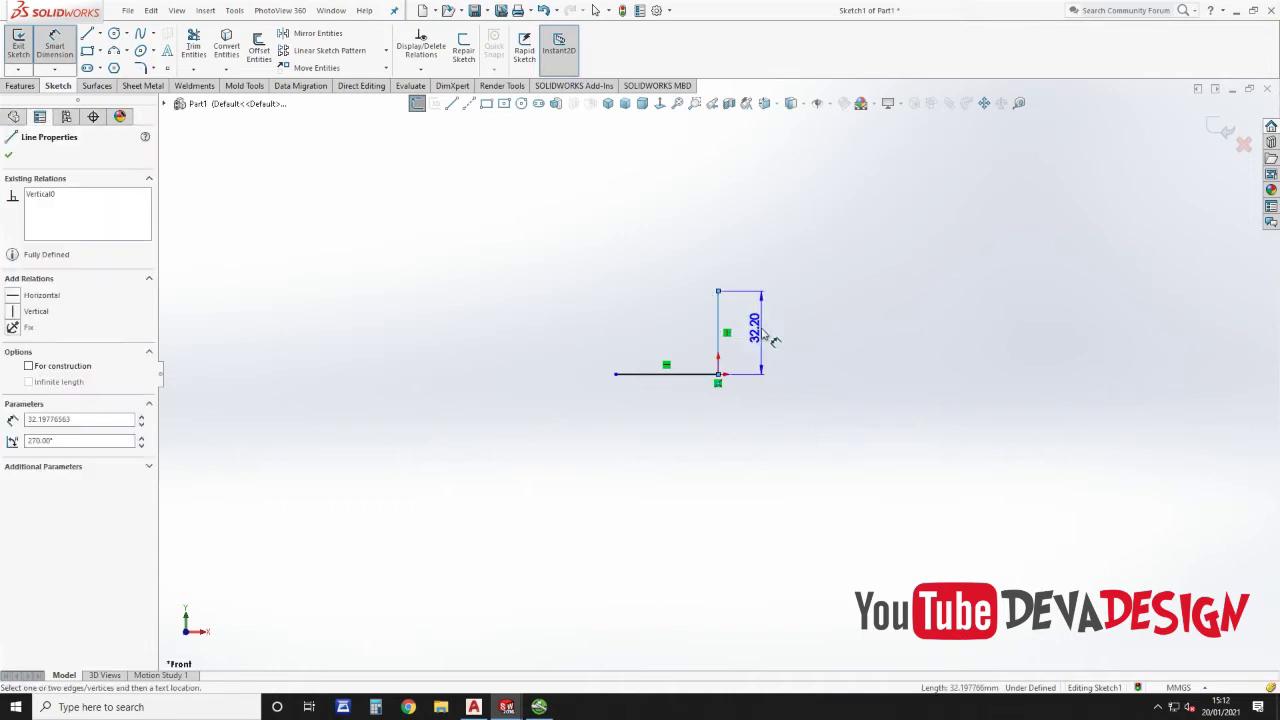
{"action": "left_click", "coordinate": [764, 334]}
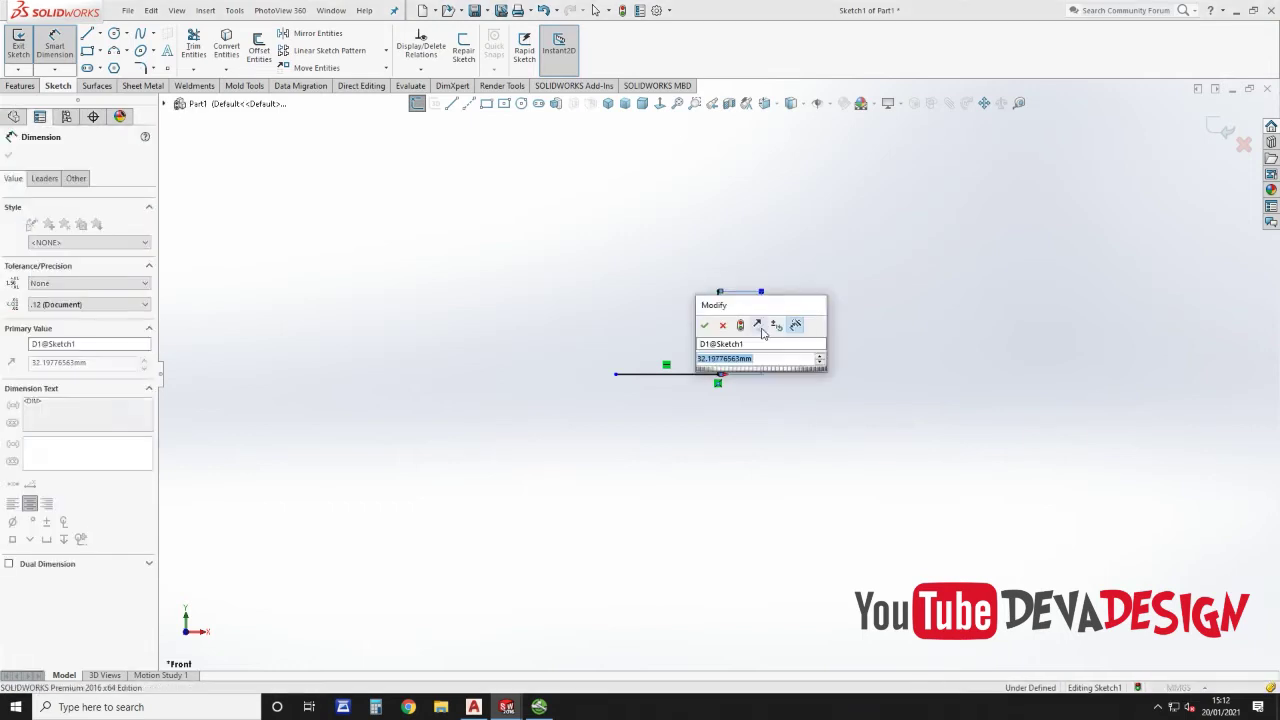
{"action": "type", "text": "150"}
{"action": "key", "text": "Return"}
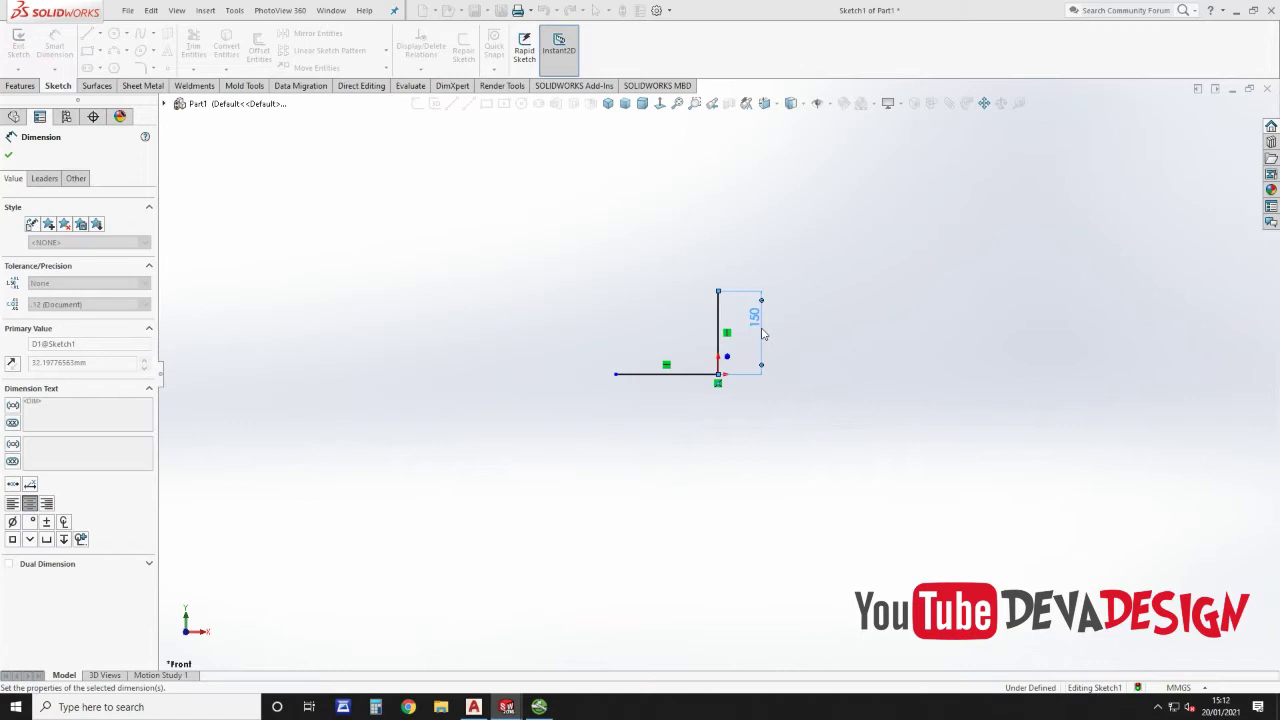
{"action": "key", "text": "Escape"}
Step: Make the horizontal and vertical lines of the L-shaped sketch equal in length
{"action": "left_click", "coordinate": [706, 374]}
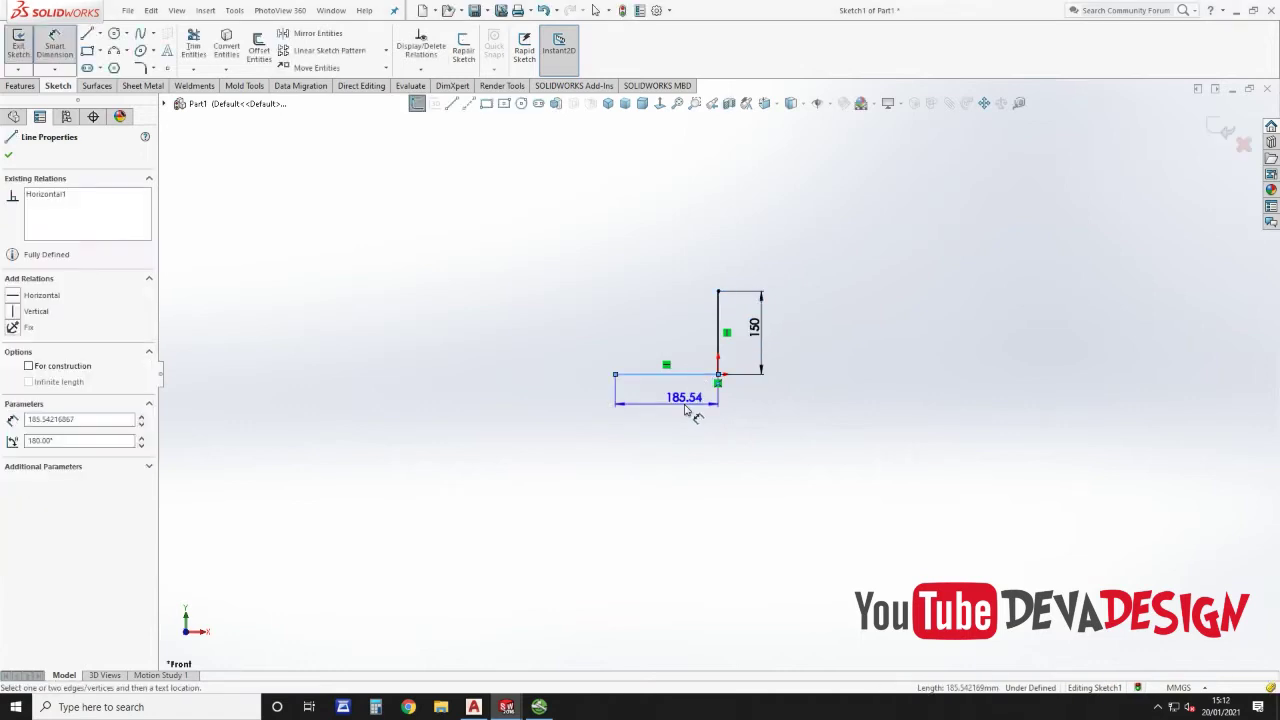
{"action": "key", "text": "Escape"}
{"action": "left_click", "coordinate": [696, 374]}
{"action": "left_click", "coordinate": [719, 328], "text": "ctrl"}
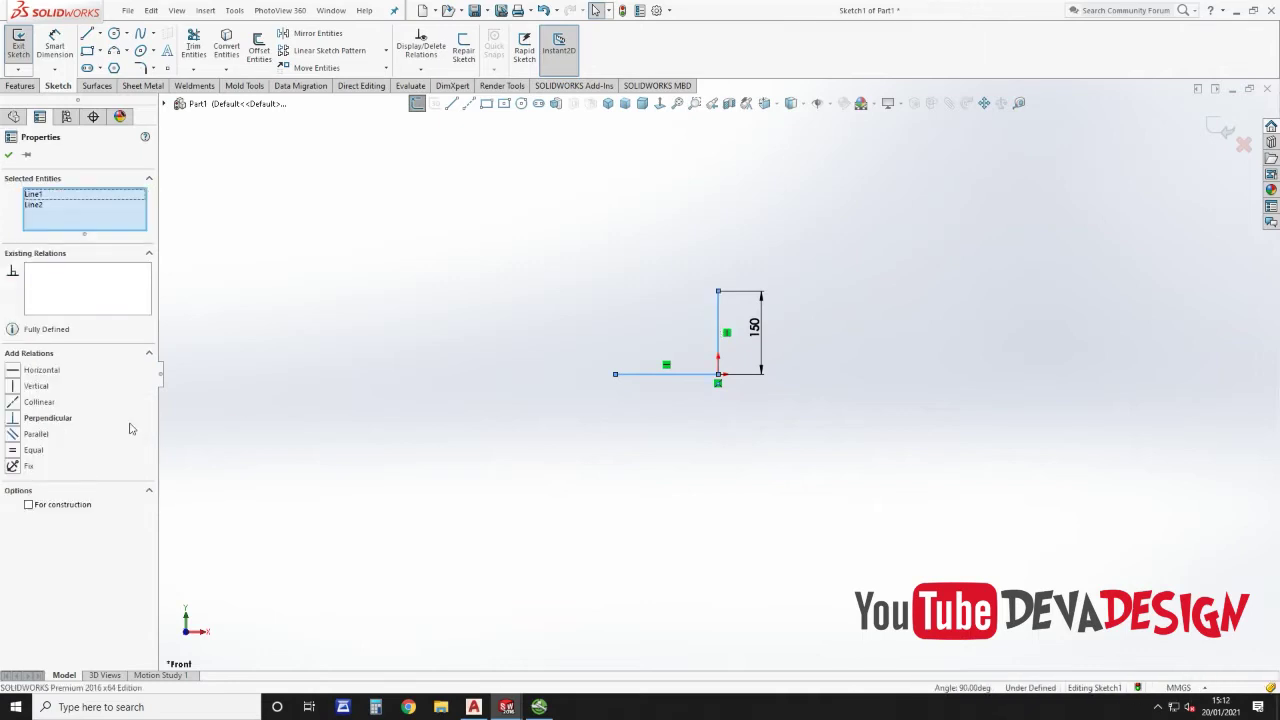
{"action": "left_click", "coordinate": [14, 452]}
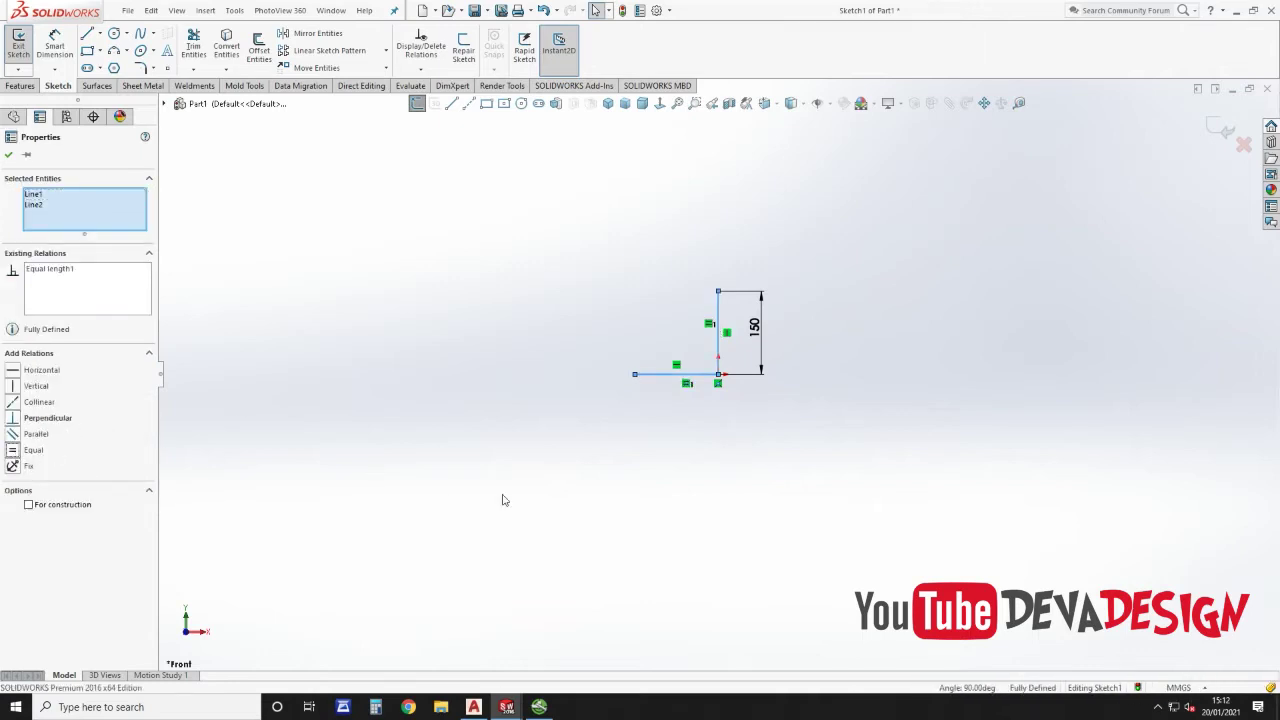
{"action": "left_click", "coordinate": [909, 361]}
{"action": "scroll", "coordinate": [804, 343], "scroll_direction": "down", "scroll_amount": 1}
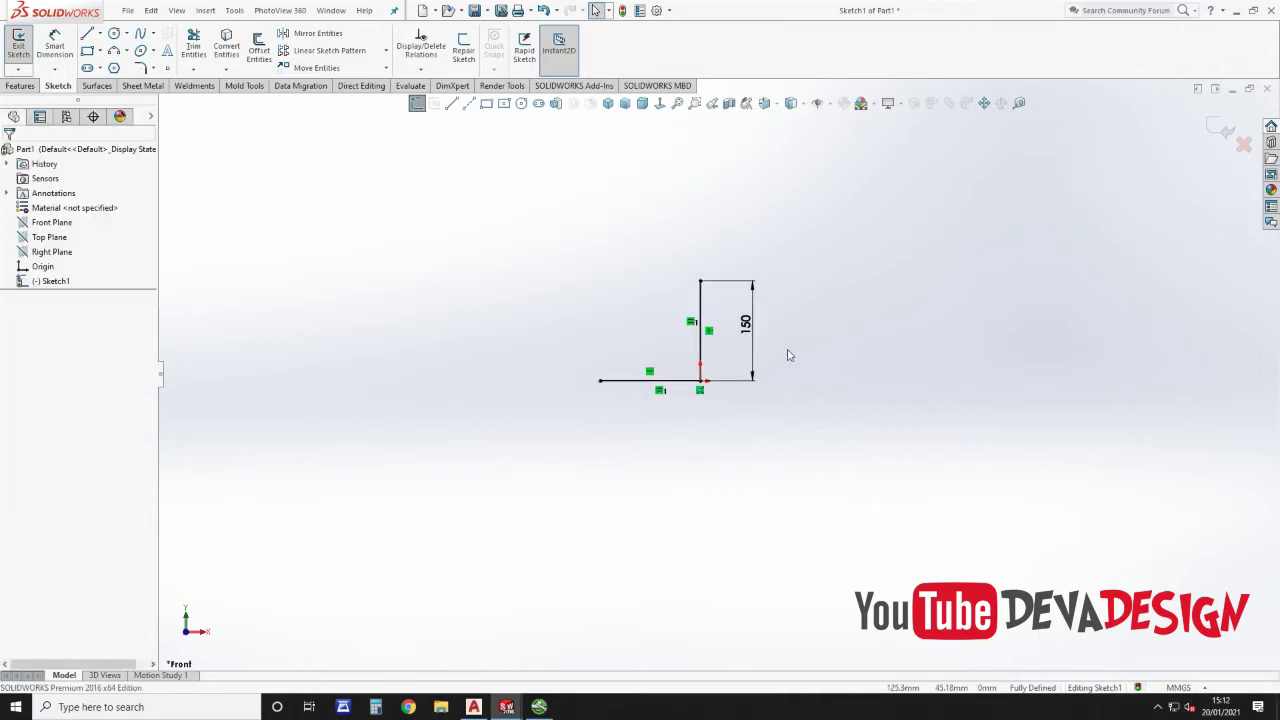
Step: Create a sheet metal base flange from the L sketch, 150 mm deep and 6 mm thick, and assign ASTM A36 Steel
{"action": "left_click", "coordinate": [142, 85]}
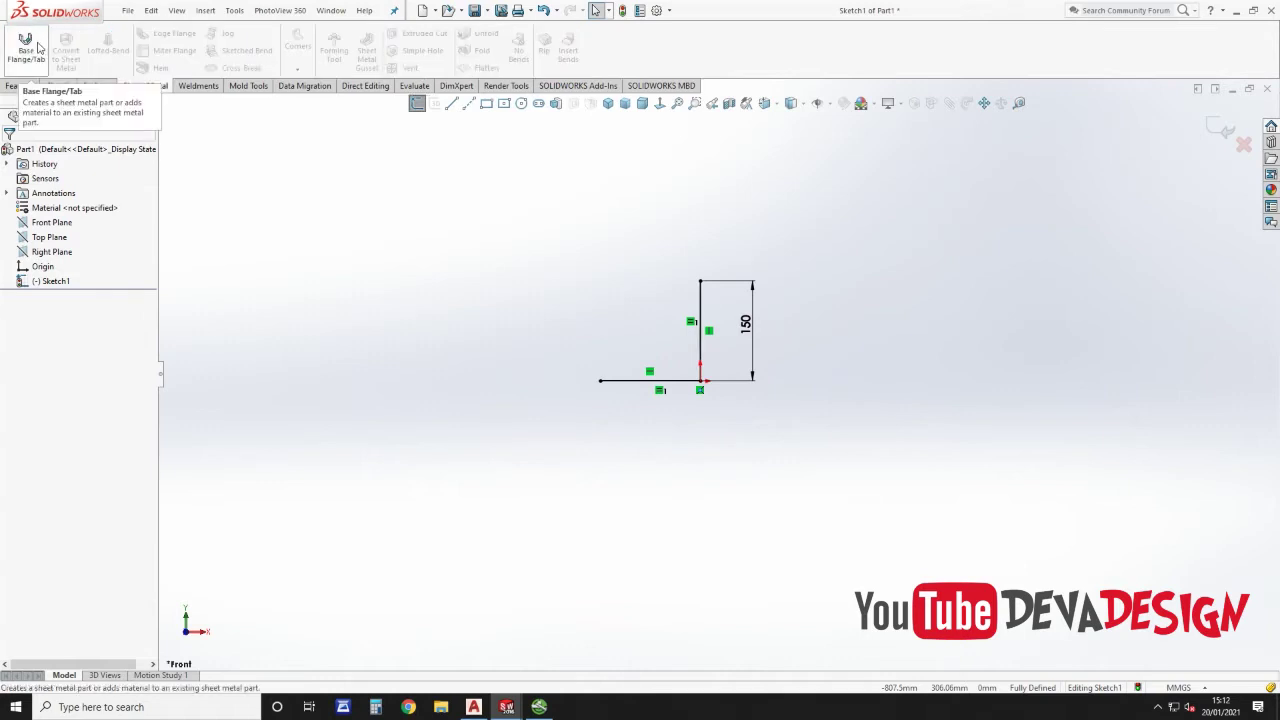
{"action": "left_click", "coordinate": [27, 47]}
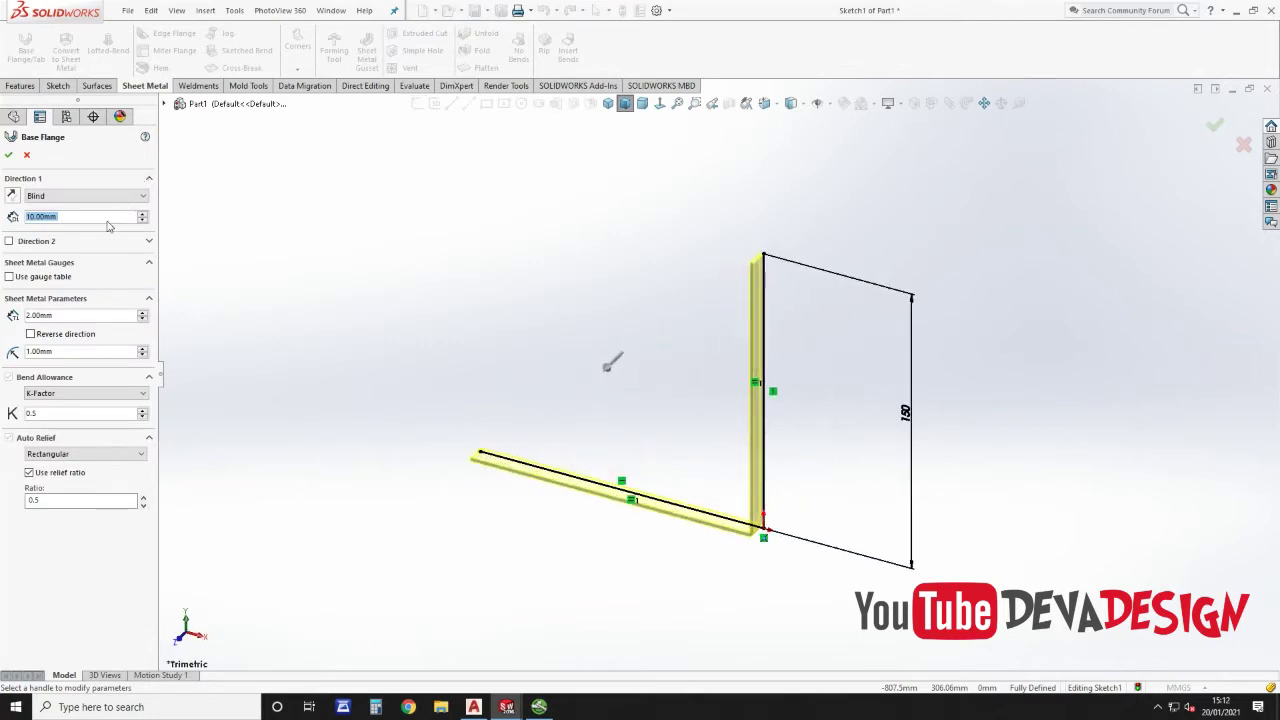
{"action": "type", "text": "150"}
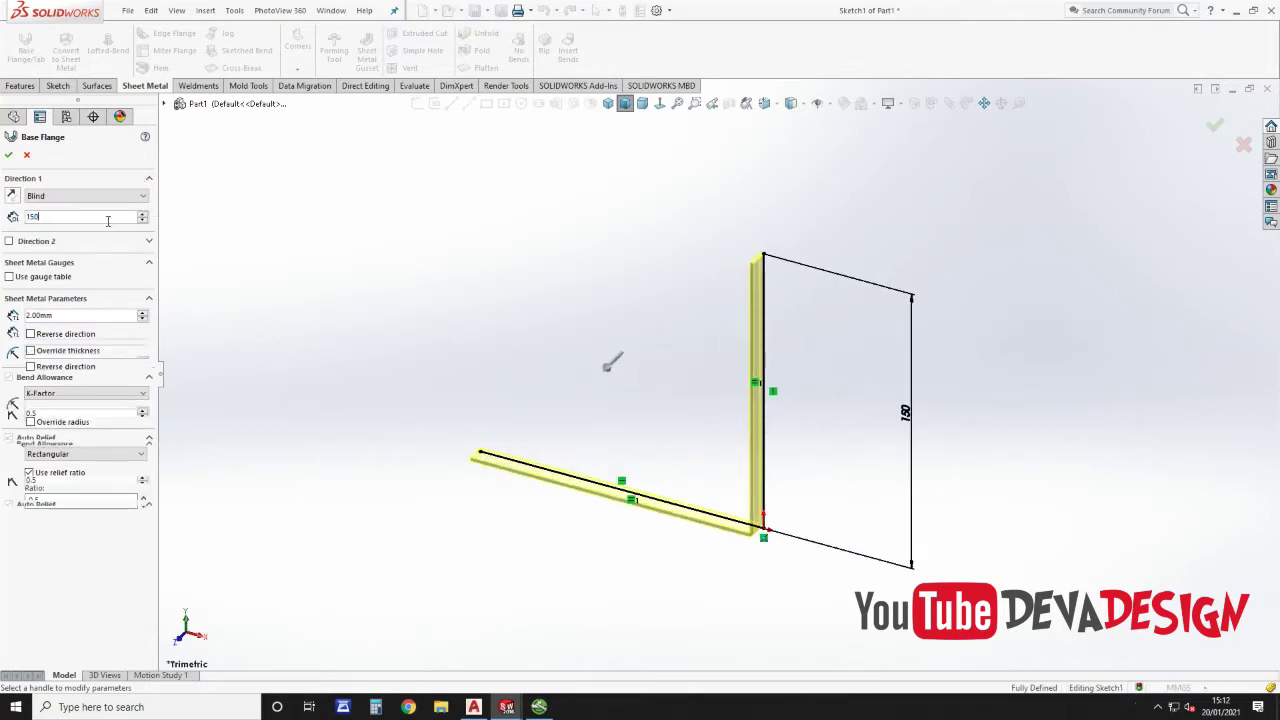
{"action": "key", "text": "Return"}
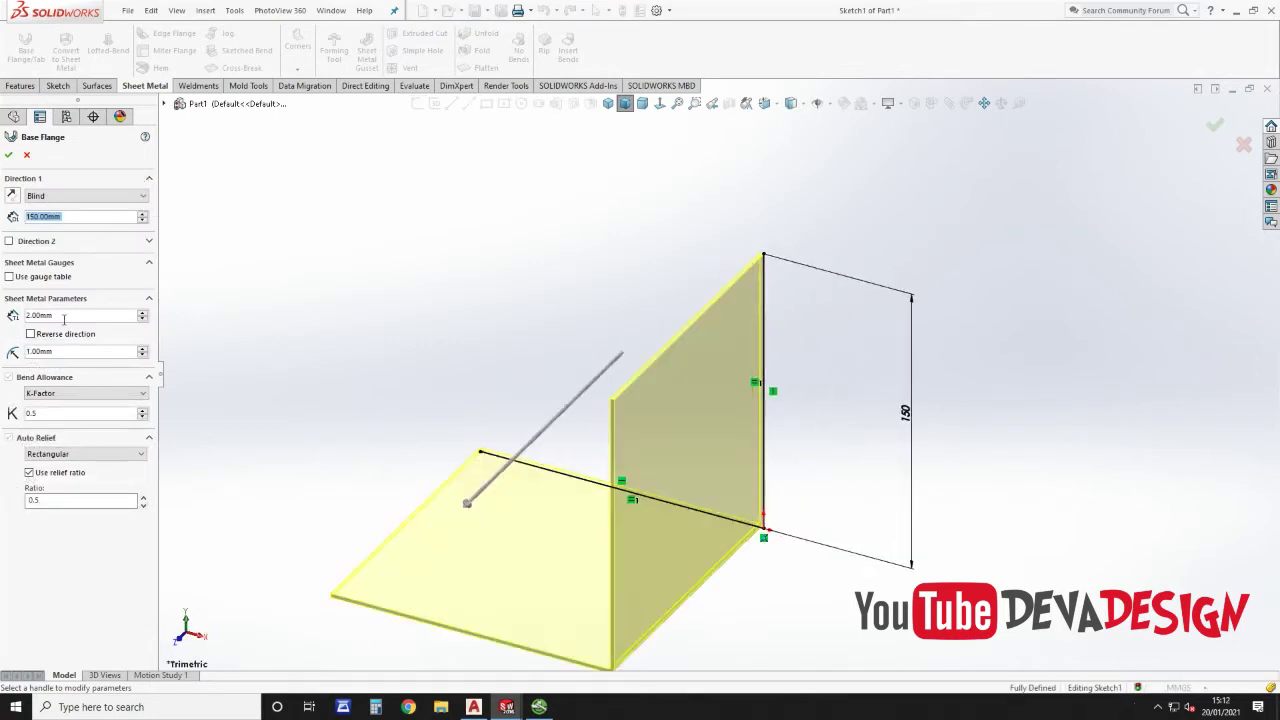
{"action": "left_click", "coordinate": [62, 316]}
{"action": "type", "text": "6"}
{"action": "key", "text": "Return"}
{"action": "scroll", "coordinate": [860, 224], "scroll_direction": "up", "scroll_amount": 3}
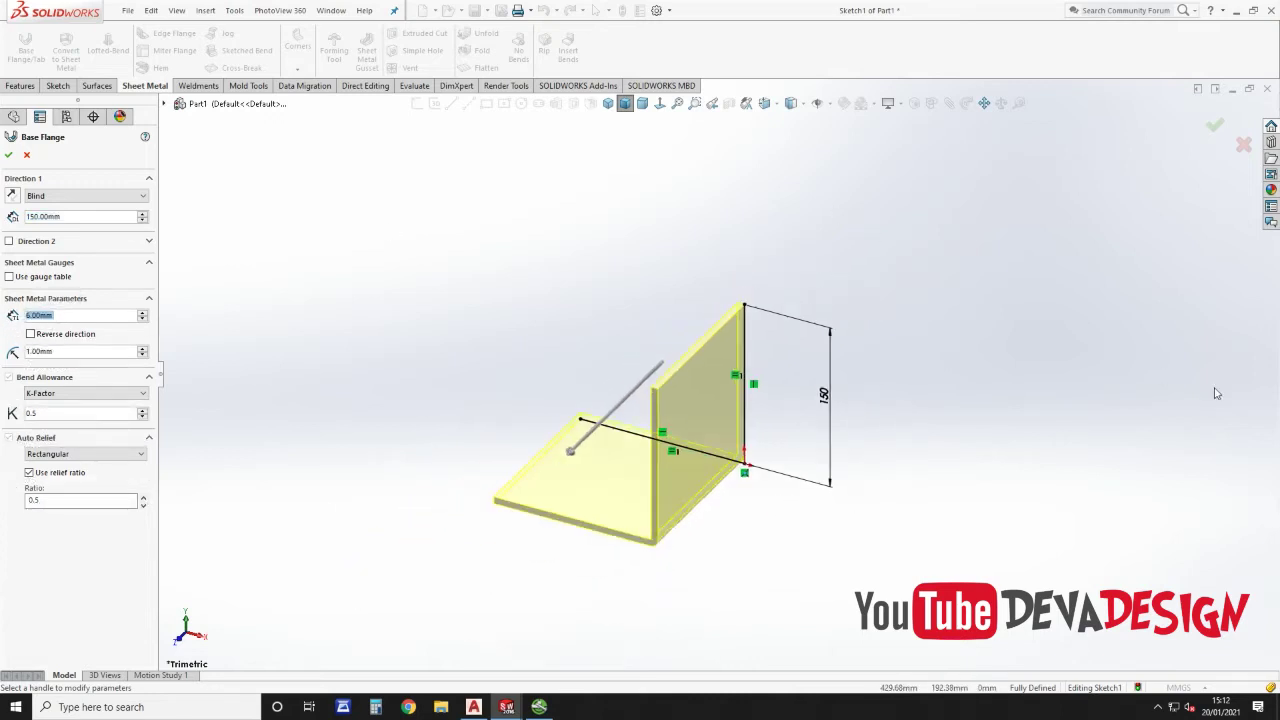
{"action": "left_click", "coordinate": [1213, 126]}
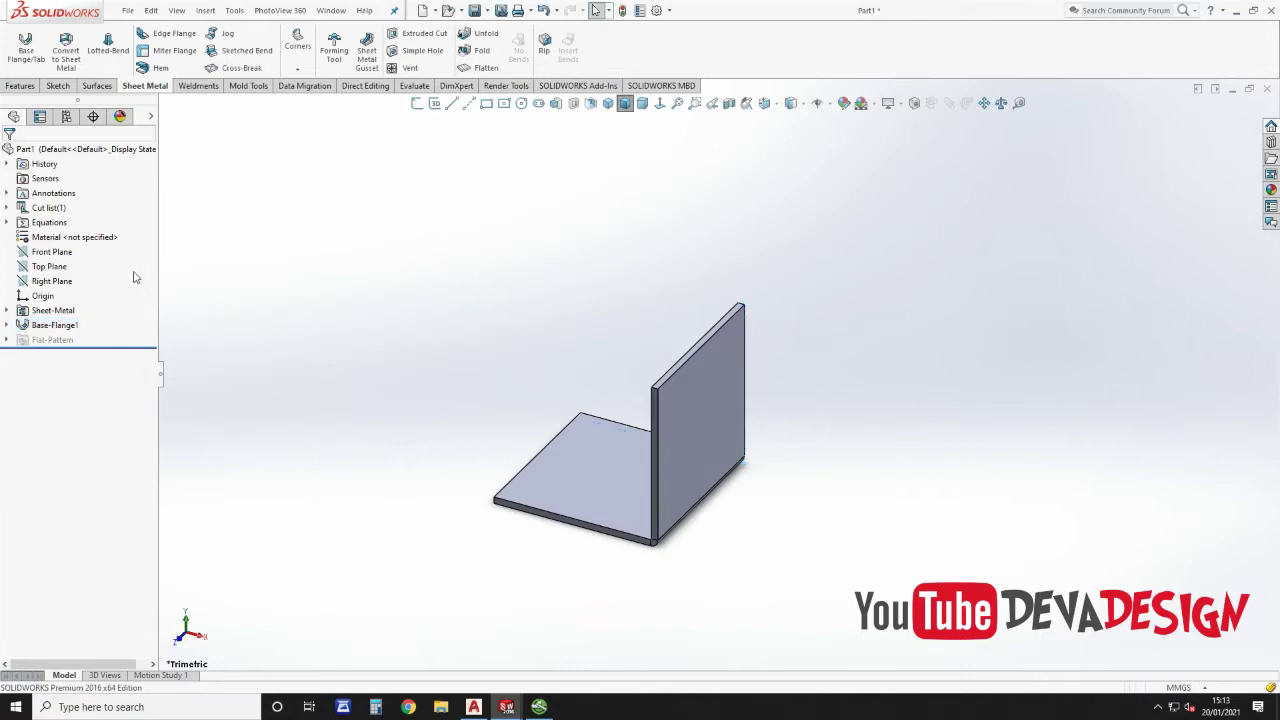
{"action": "right_click", "coordinate": [110, 242]}
{"action": "left_click", "coordinate": [284, 480]}
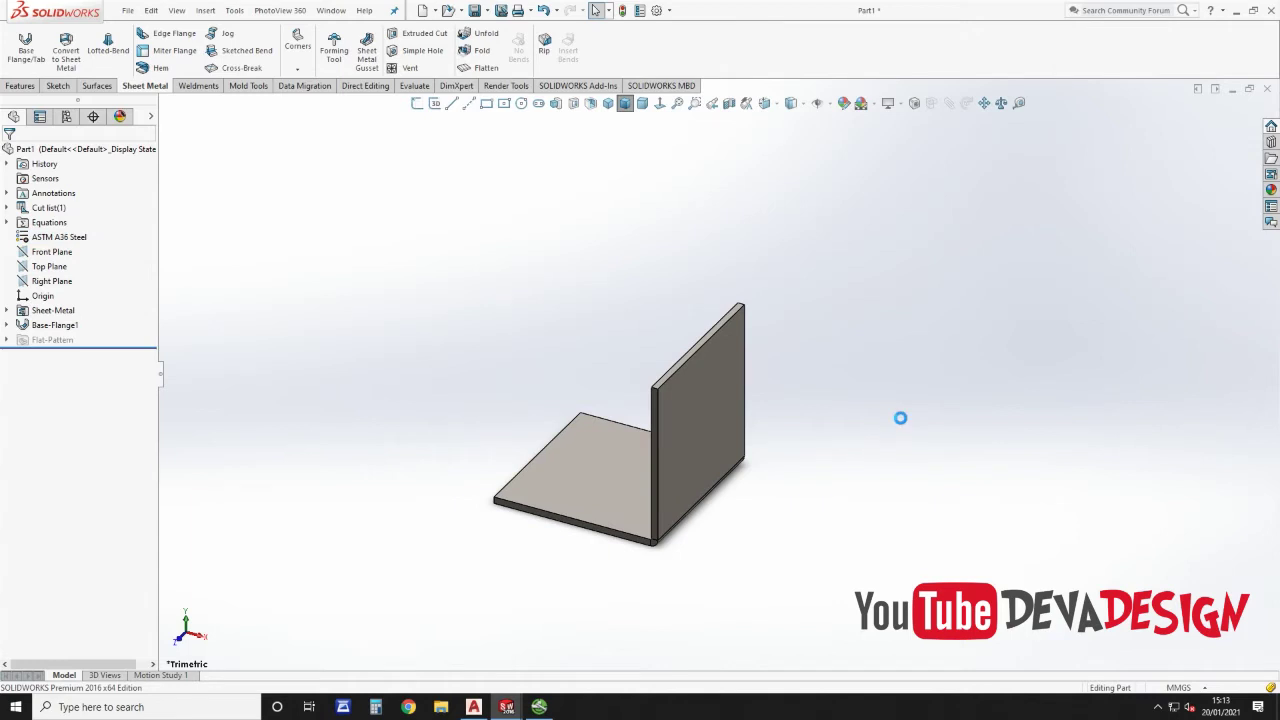
Step: Switch to the roller conveyor assembly and rotate the gear motor until the gearbox's shaft face points toward the viewer
{"action": "key", "text": "ctrl+Tab"}
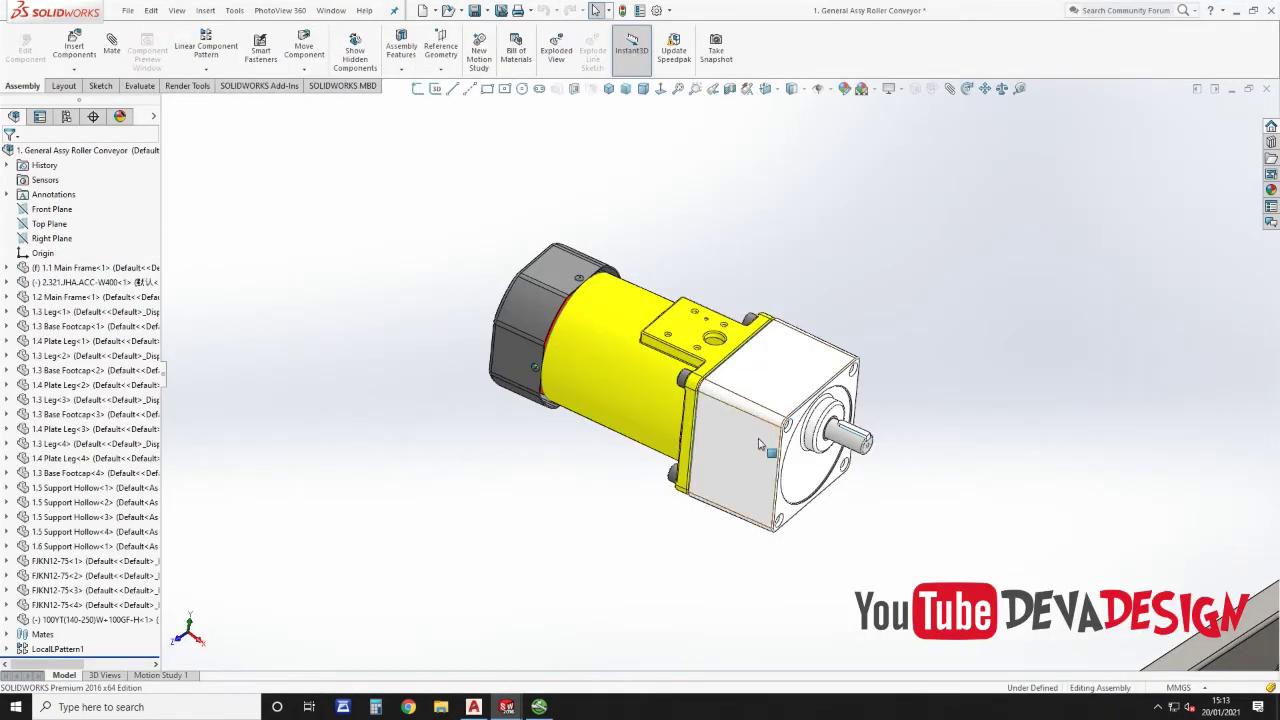
{"action": "left_click", "coordinate": [967, 88]}
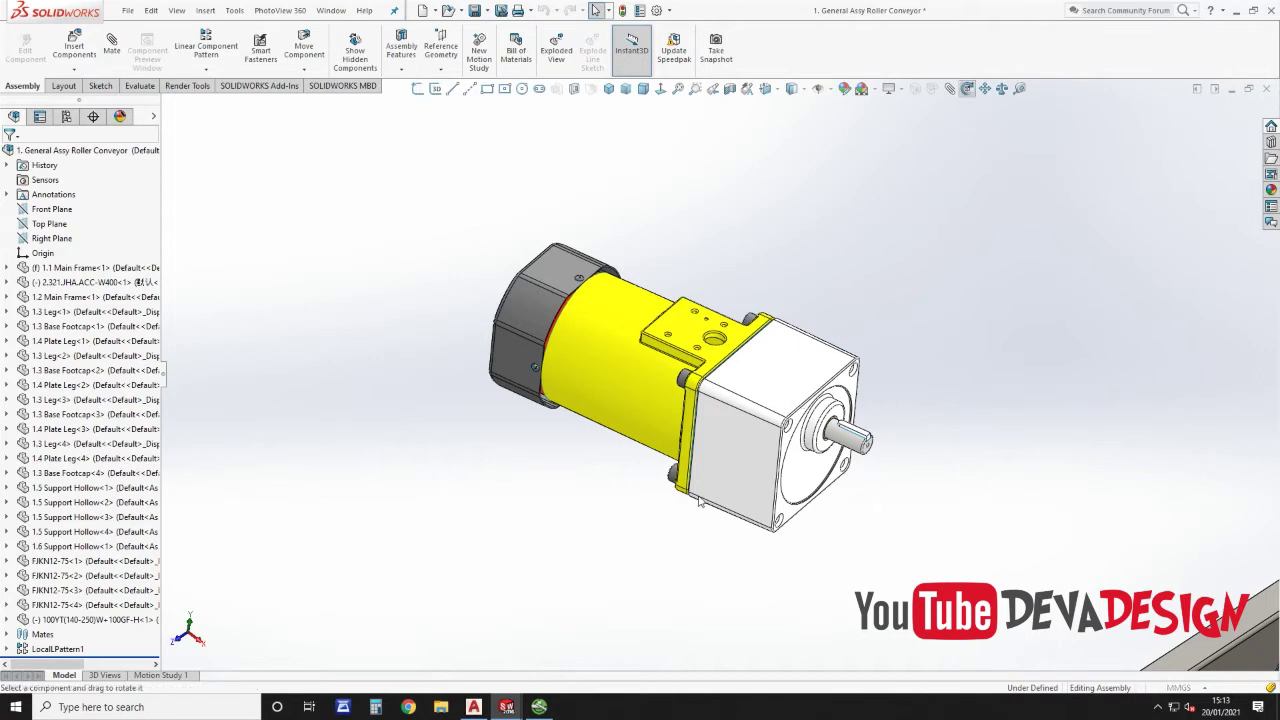
{"action": "left_click_drag", "start_coordinate": [712, 383], "coordinate": [666, 111]}
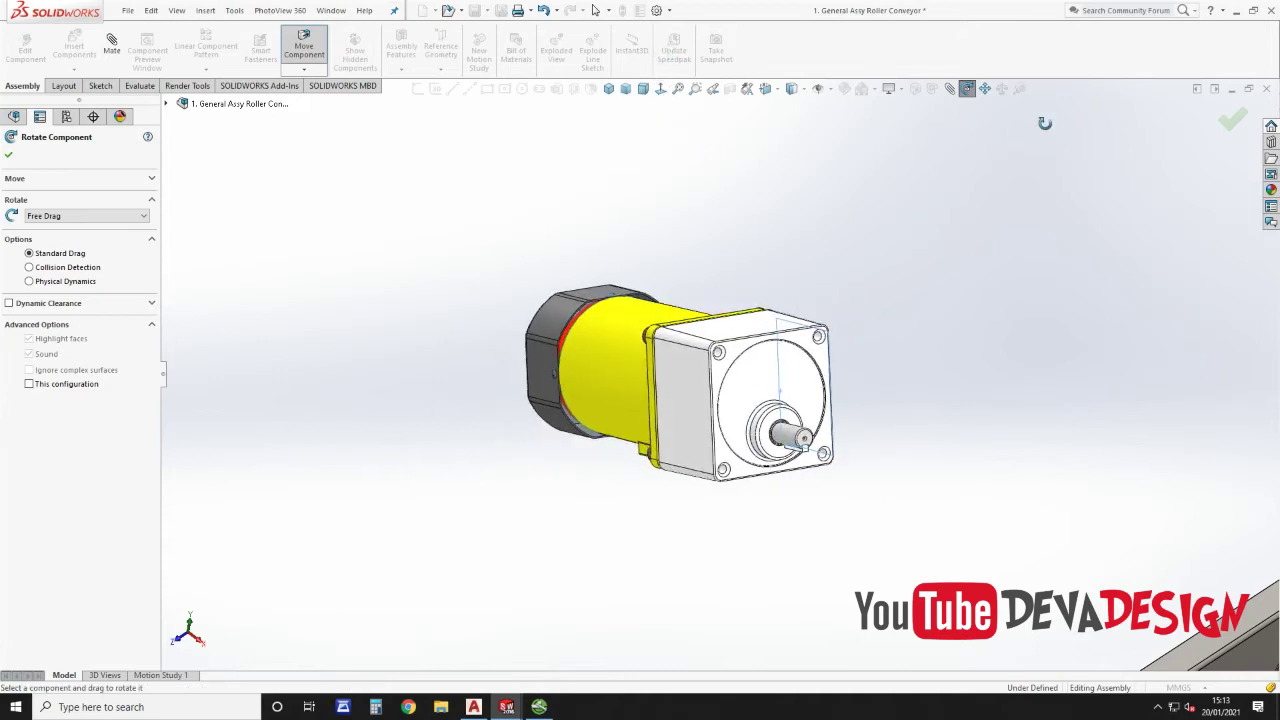
{"action": "key", "text": "Escape"}
Step: Measure the diameter of the lower corner mounting hole on the gearbox's shaft face
{"action": "left_click", "coordinate": [1018, 89]}
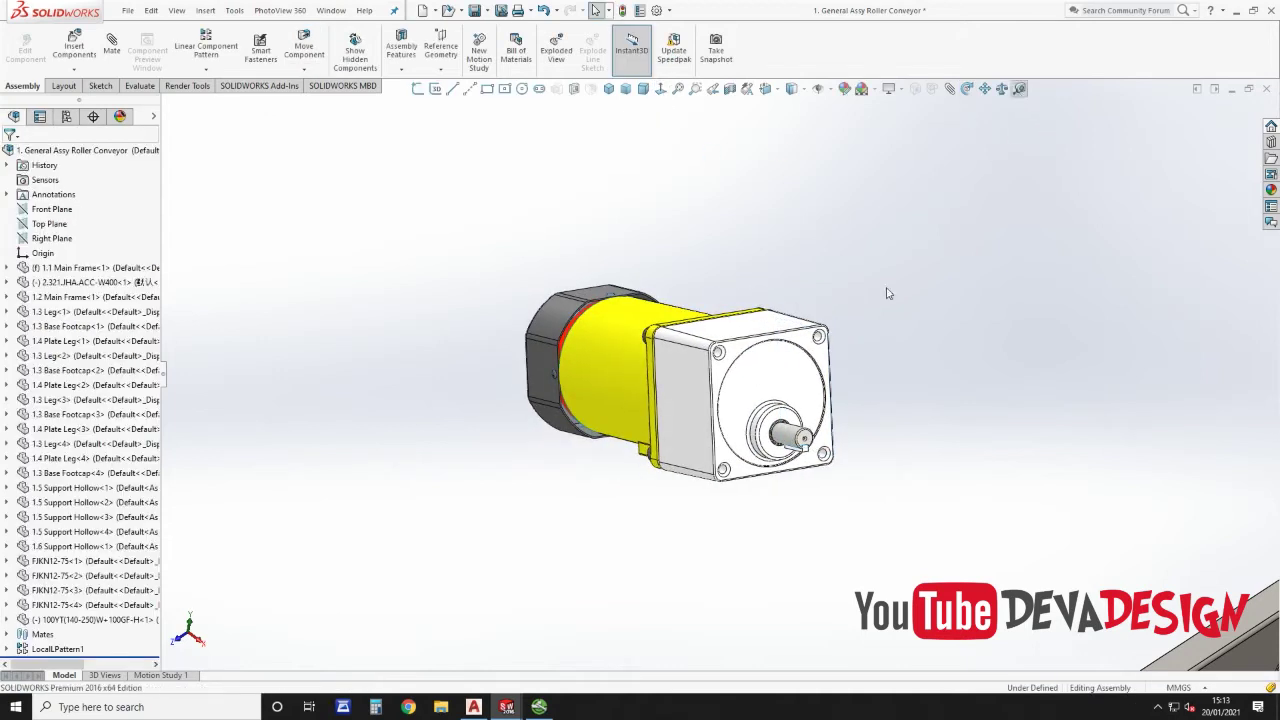
{"action": "scroll", "coordinate": [707, 467], "scroll_direction": "down", "scroll_amount": 1}
{"action": "scroll", "coordinate": [729, 467], "scroll_direction": "down", "scroll_amount": 3}
{"action": "left_click", "coordinate": [728, 457]}
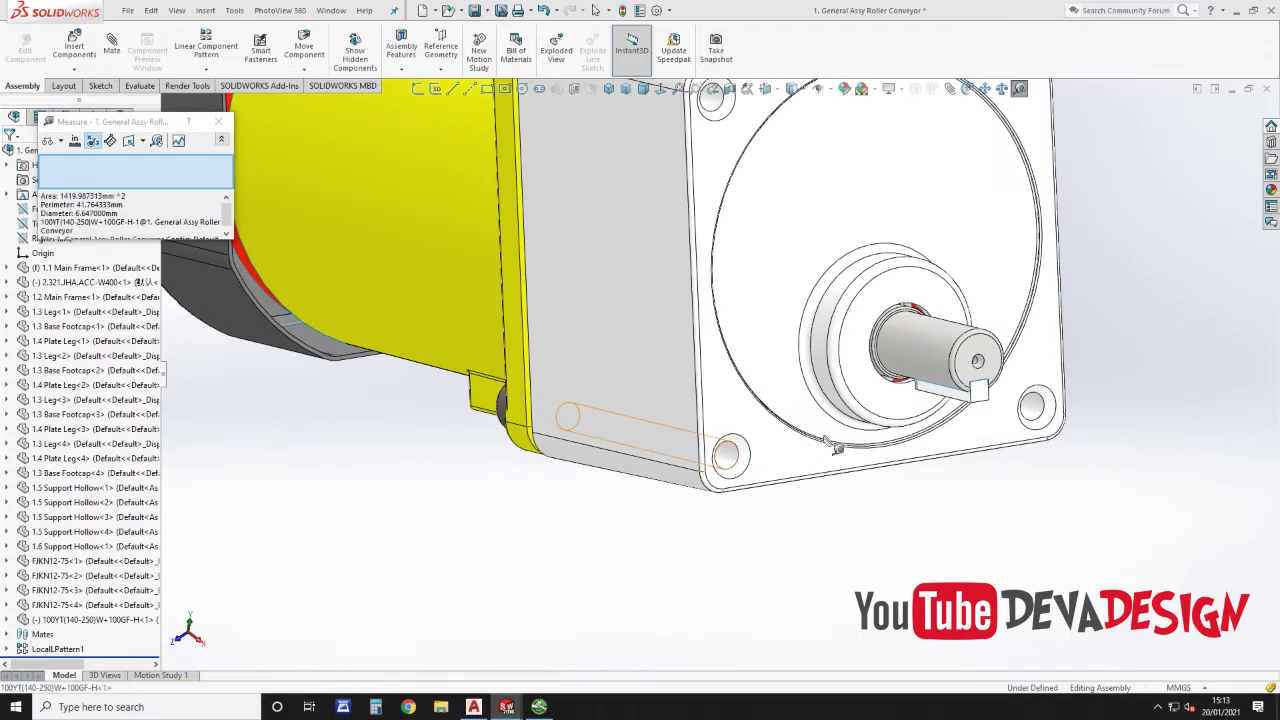
{"action": "left_click", "coordinate": [898, 564]}
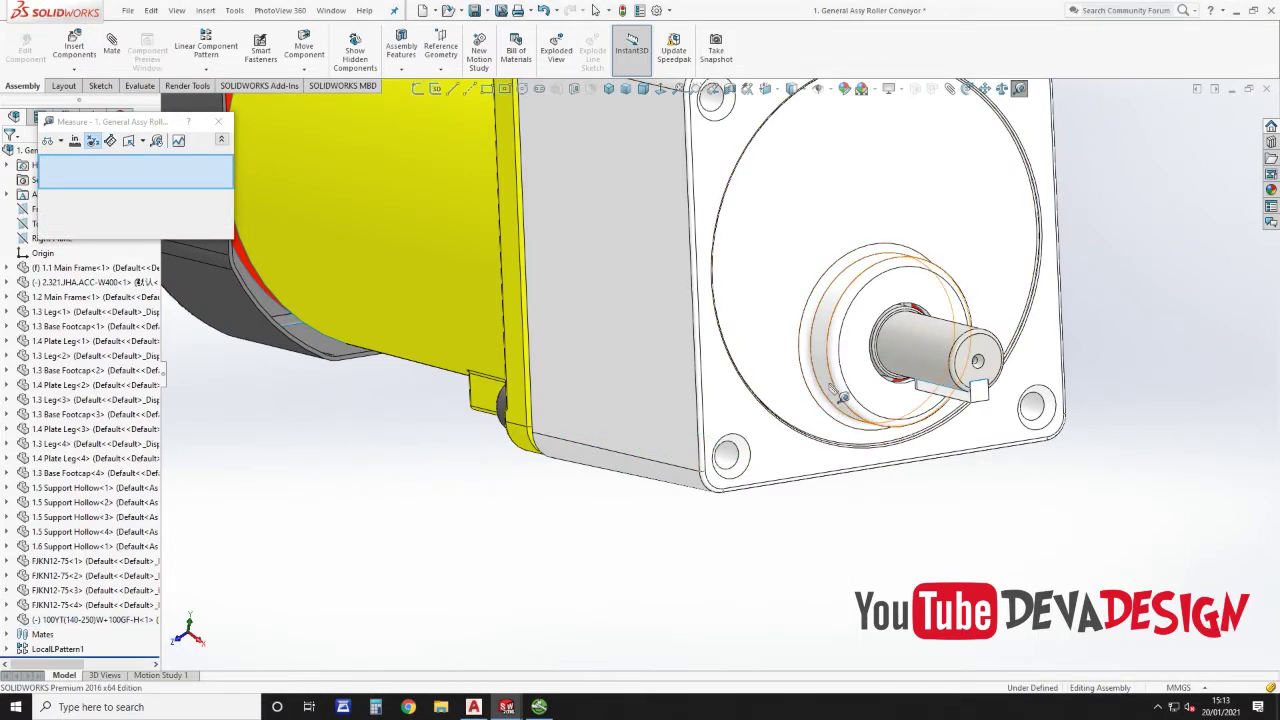
Step: Measure the centre distance between the round boss around the gearbox shaft and the lower corner mounting hole
{"action": "left_click", "coordinate": [827, 380]}
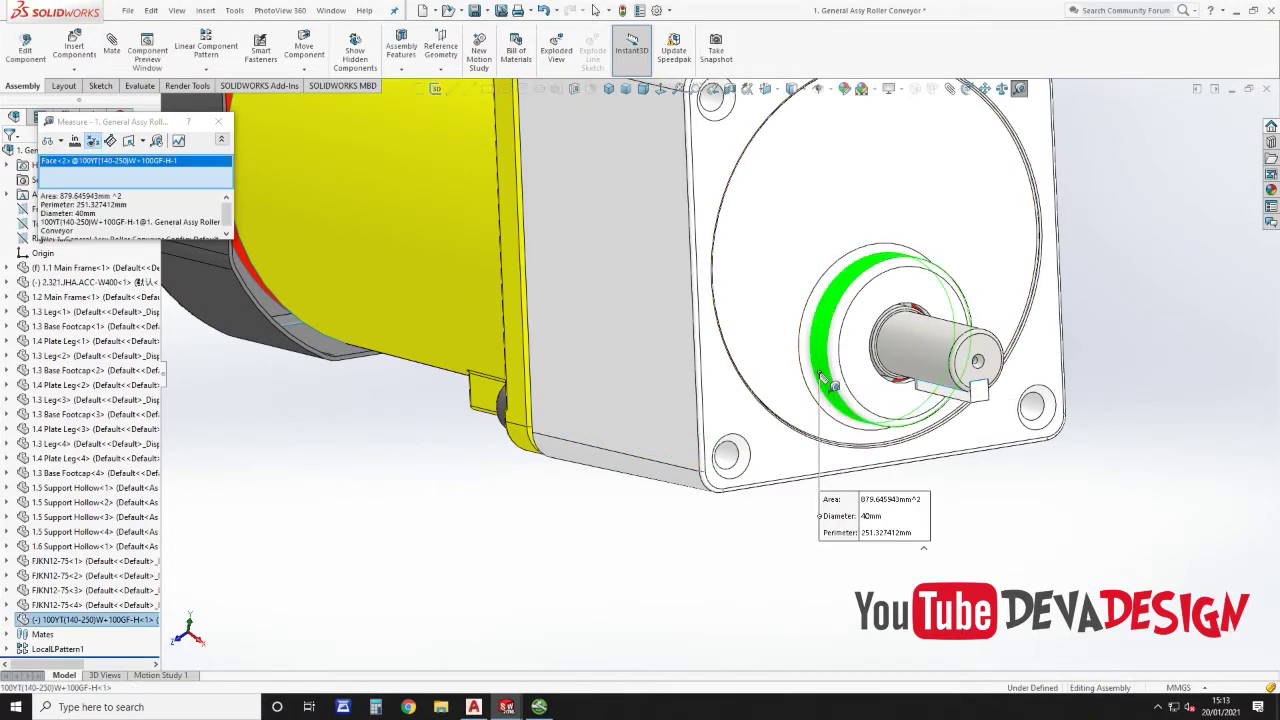
{"action": "left_click", "coordinate": [729, 456]}
{"action": "middle_click_drag", "start_coordinate": [858, 456], "coordinate": [752, 368]}
{"action": "middle_click_drag", "start_coordinate": [737, 360], "coordinate": [790, 511]}
{"action": "left_click", "coordinate": [790, 511]}
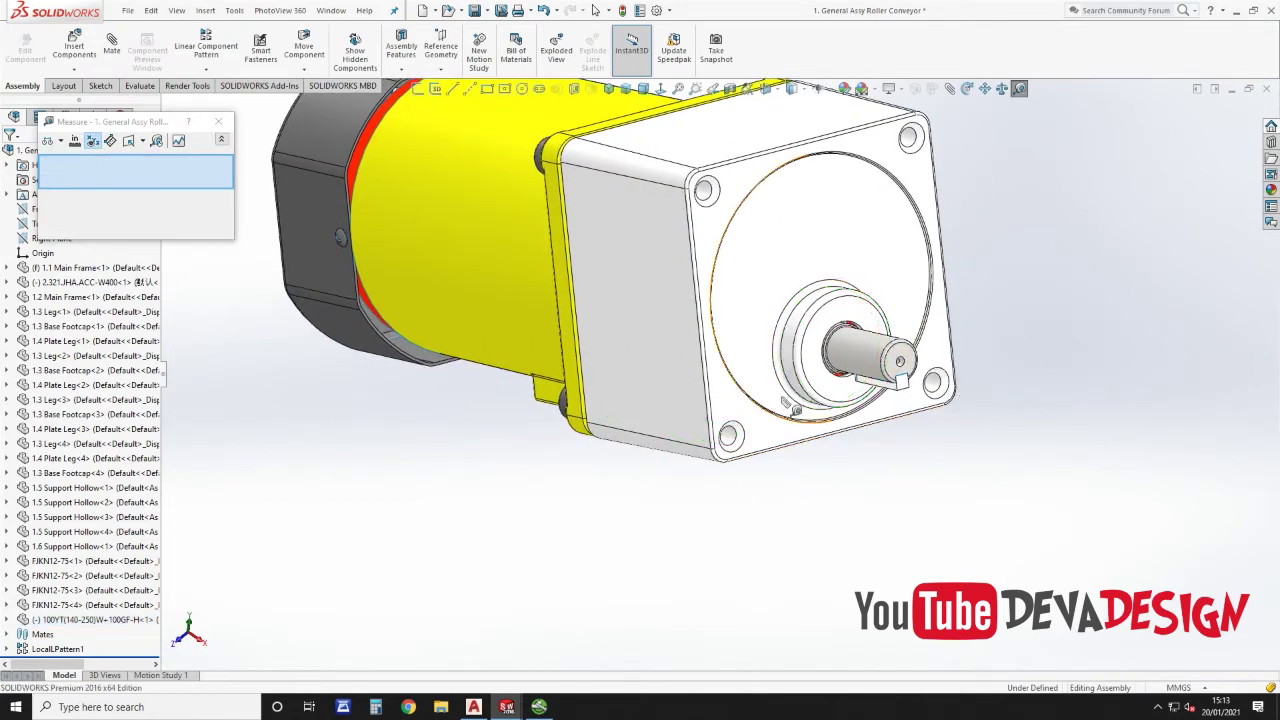
{"action": "left_click", "coordinate": [795, 372]}
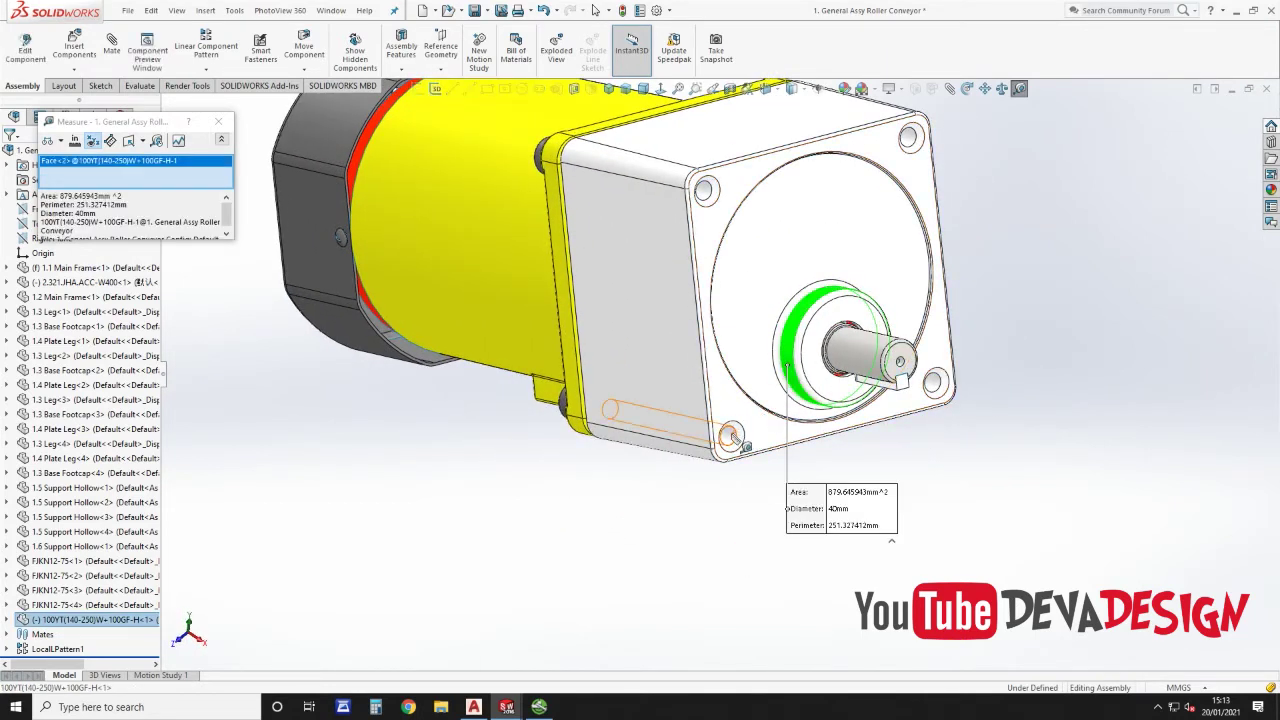
{"action": "left_click", "coordinate": [732, 436]}
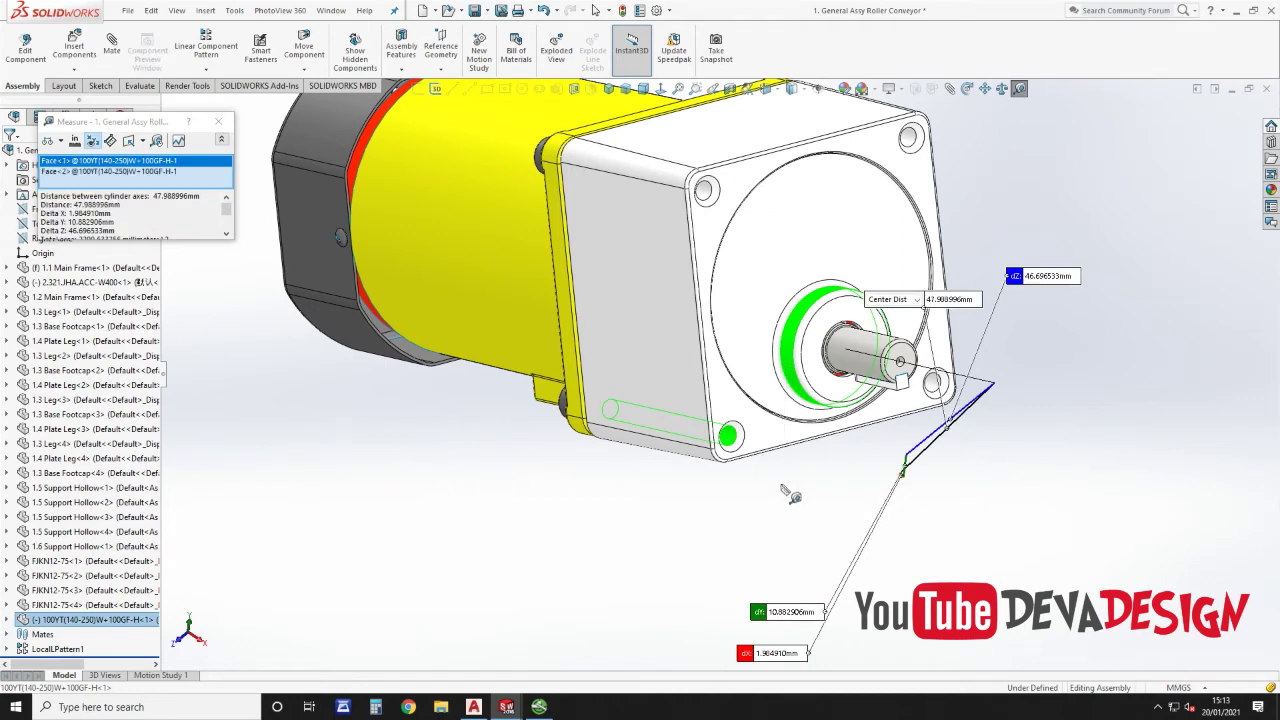
Step: Measure the centre distance between the gearbox output shaft and the same lower corner mounting hole
{"action": "left_click", "coordinate": [790, 494]}
{"action": "left_click", "coordinate": [843, 346]}
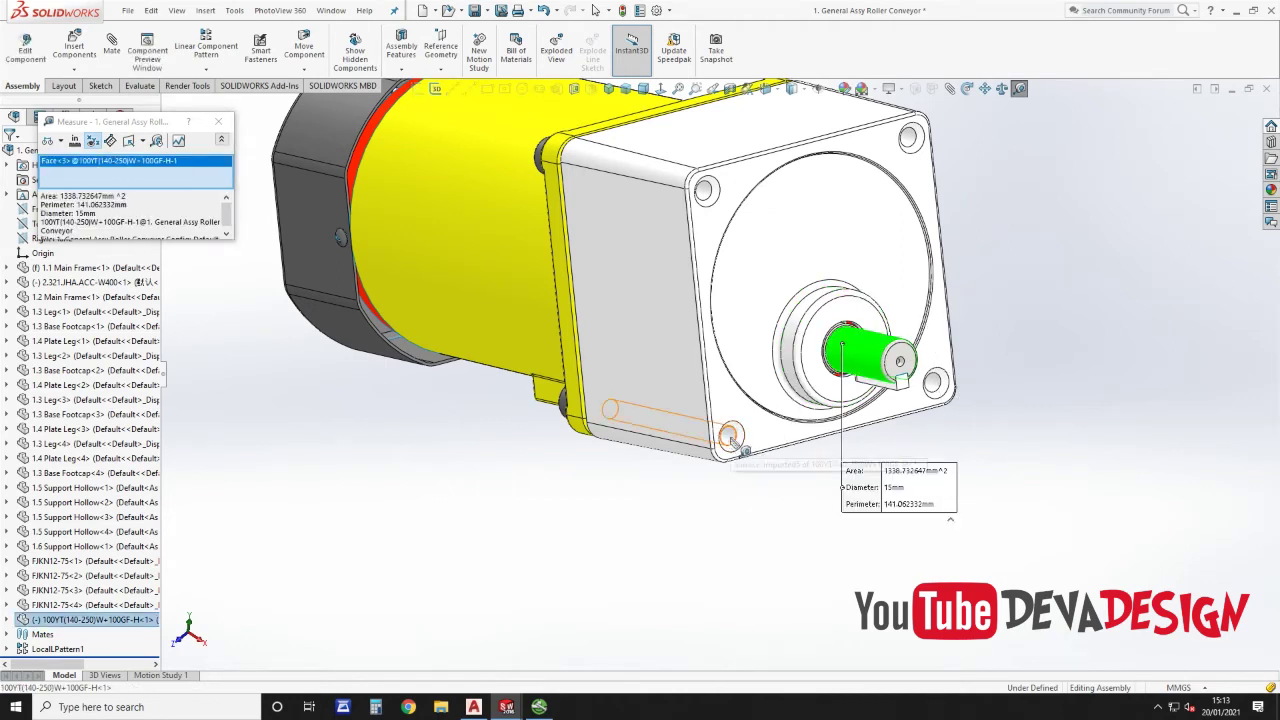
{"action": "left_click", "coordinate": [731, 436]}
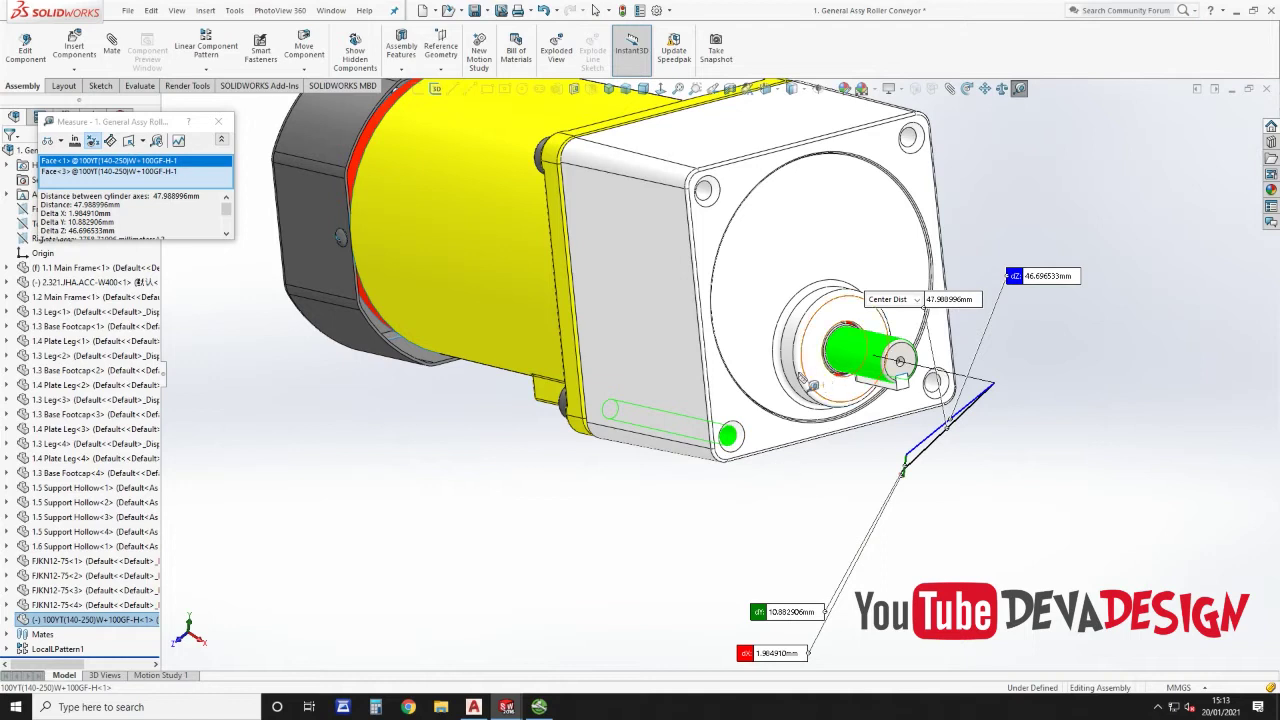
{"action": "middle_click_drag", "start_coordinate": [778, 396], "coordinate": [717, 360]}
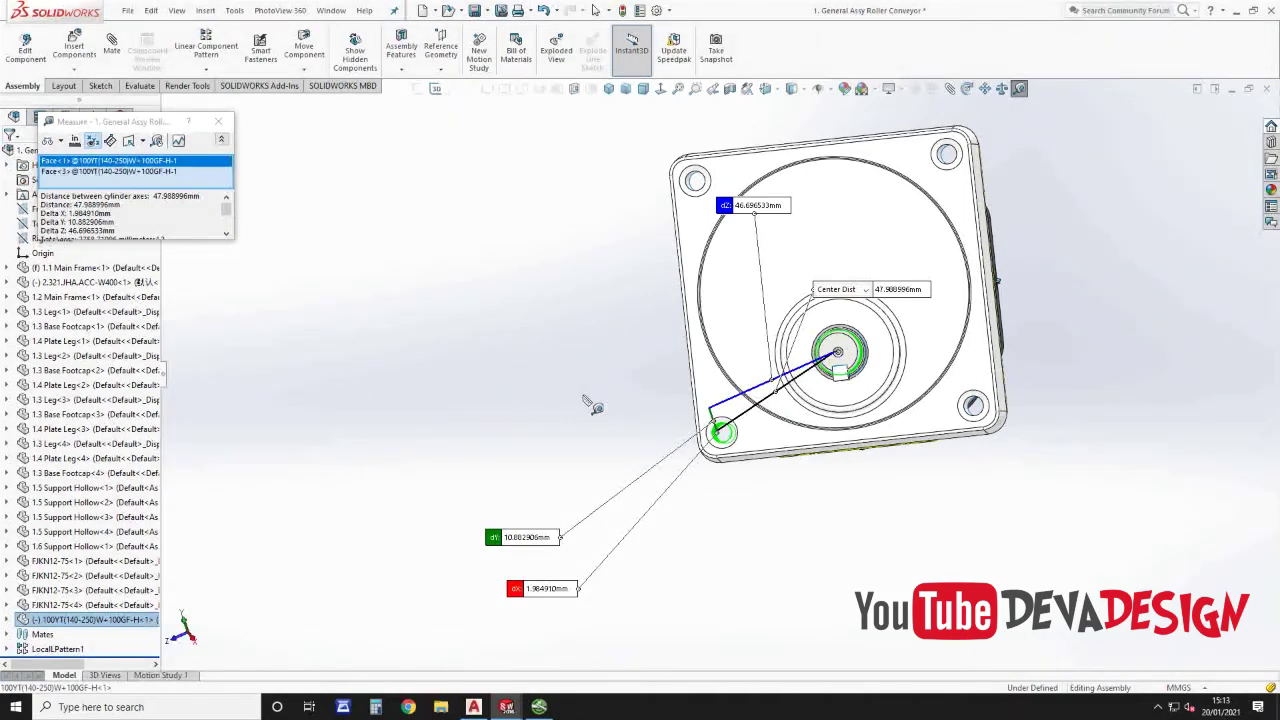
{"action": "key", "text": "Escape"}
{"action": "key", "text": "Escape"}
Step: Return to the bracket part and start a sketch on the outer face of the vertical flange
{"action": "key", "text": "ctrl+Tab"}
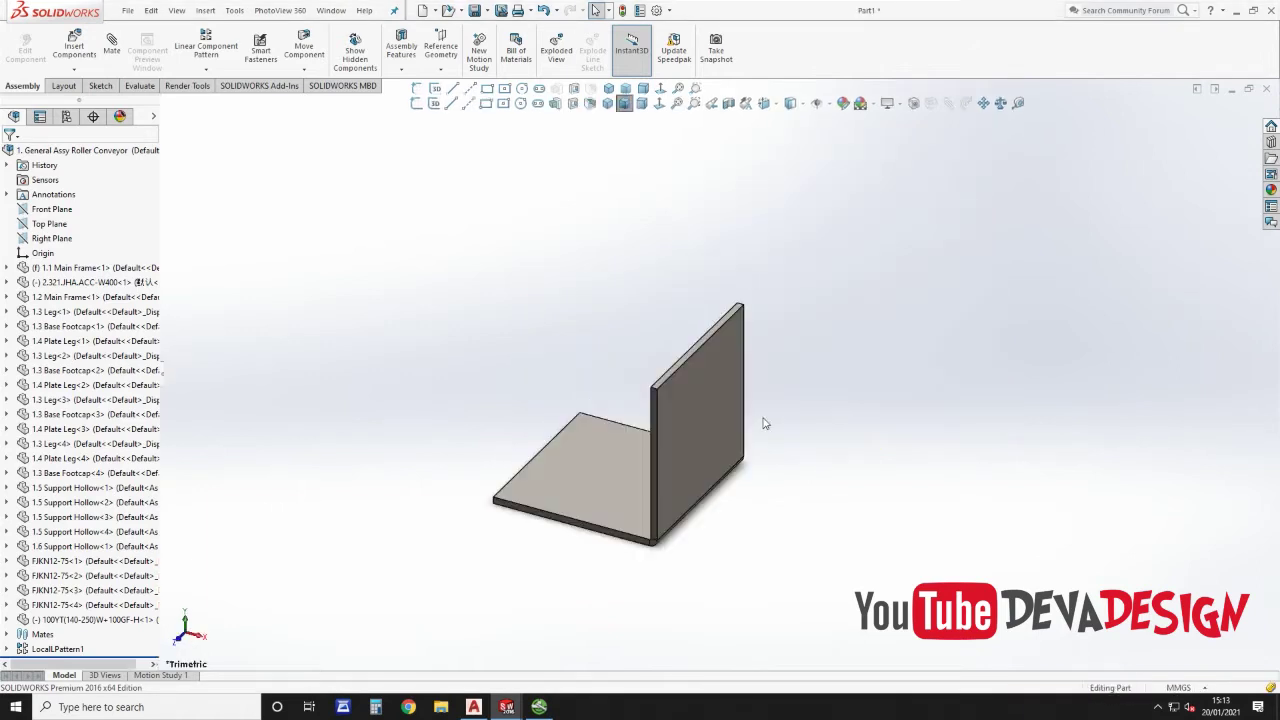
{"action": "left_click", "coordinate": [707, 394]}
{"action": "left_click", "coordinate": [748, 340]}
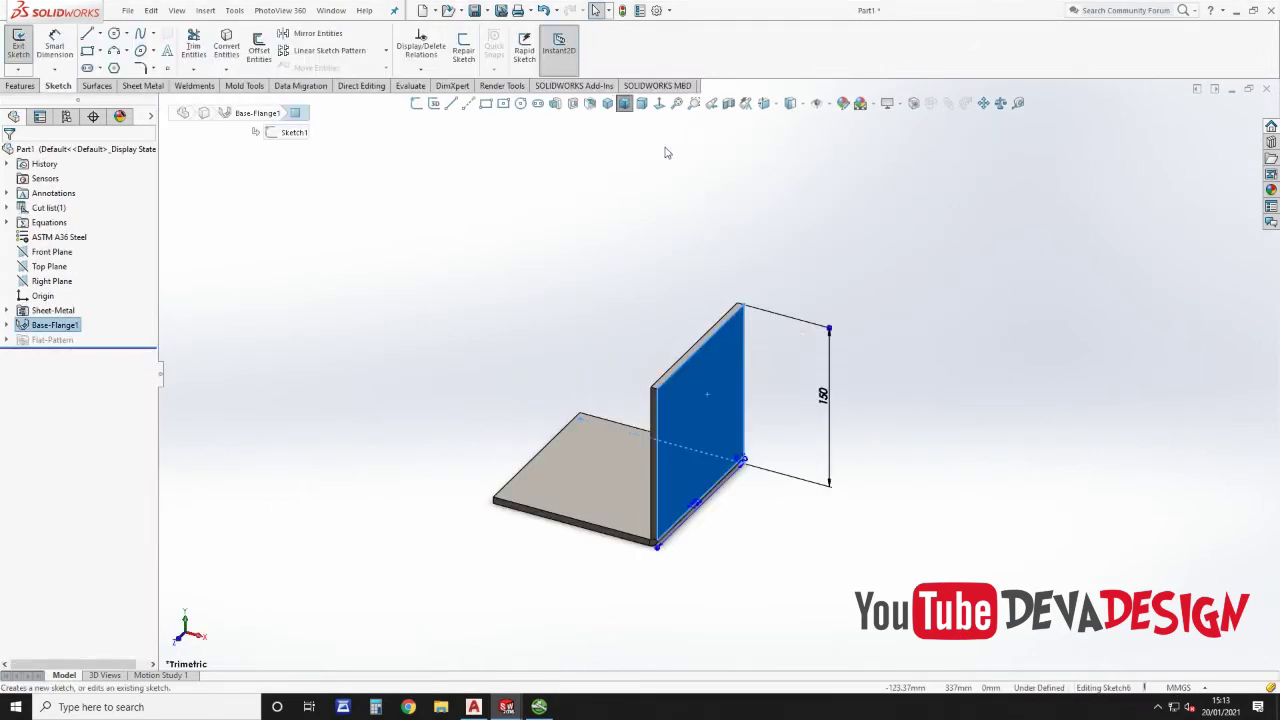
{"action": "left_click", "coordinate": [520, 103]}
{"action": "left_click", "coordinate": [713, 339]}
{"action": "left_click", "coordinate": [706, 503]}
{"action": "scroll", "coordinate": [706, 503], "scroll_direction": "up", "scroll_amount": 4}
{"action": "left_click", "coordinate": [58, 392]}
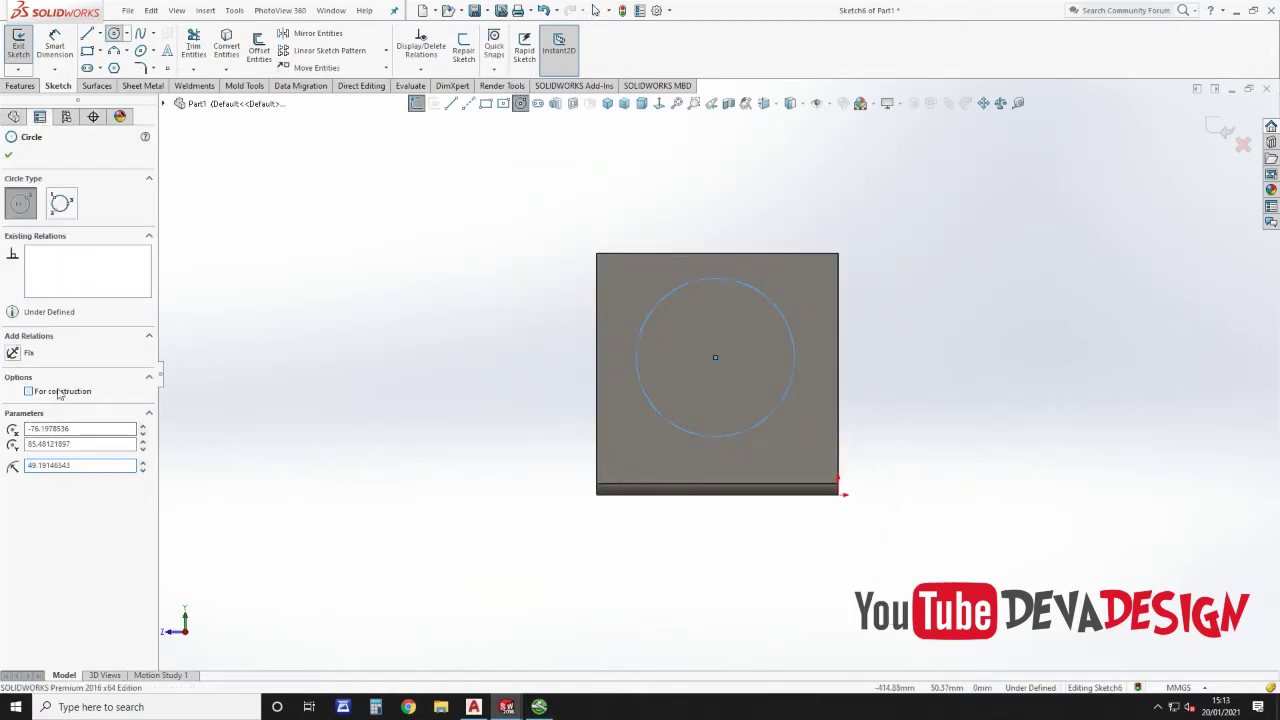
{"action": "key", "text": "Escape"}
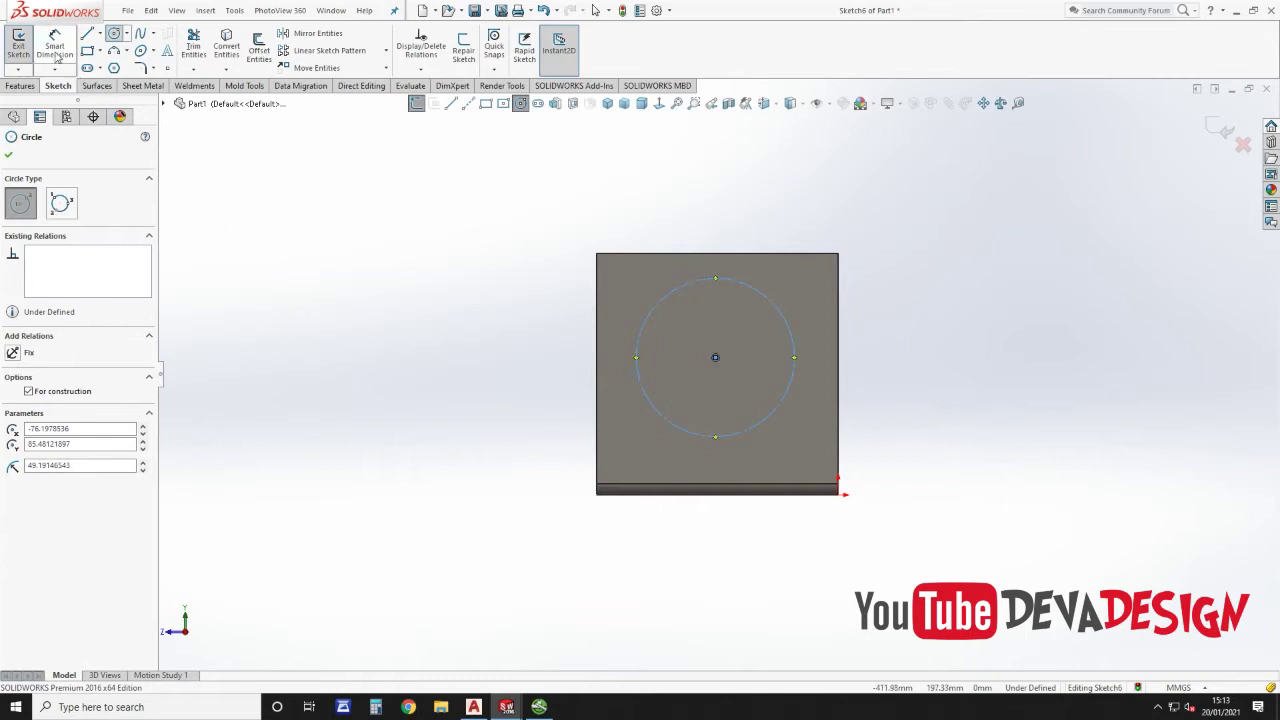
{"action": "key", "text": "d"}
{"action": "left_click", "coordinate": [762, 292]}
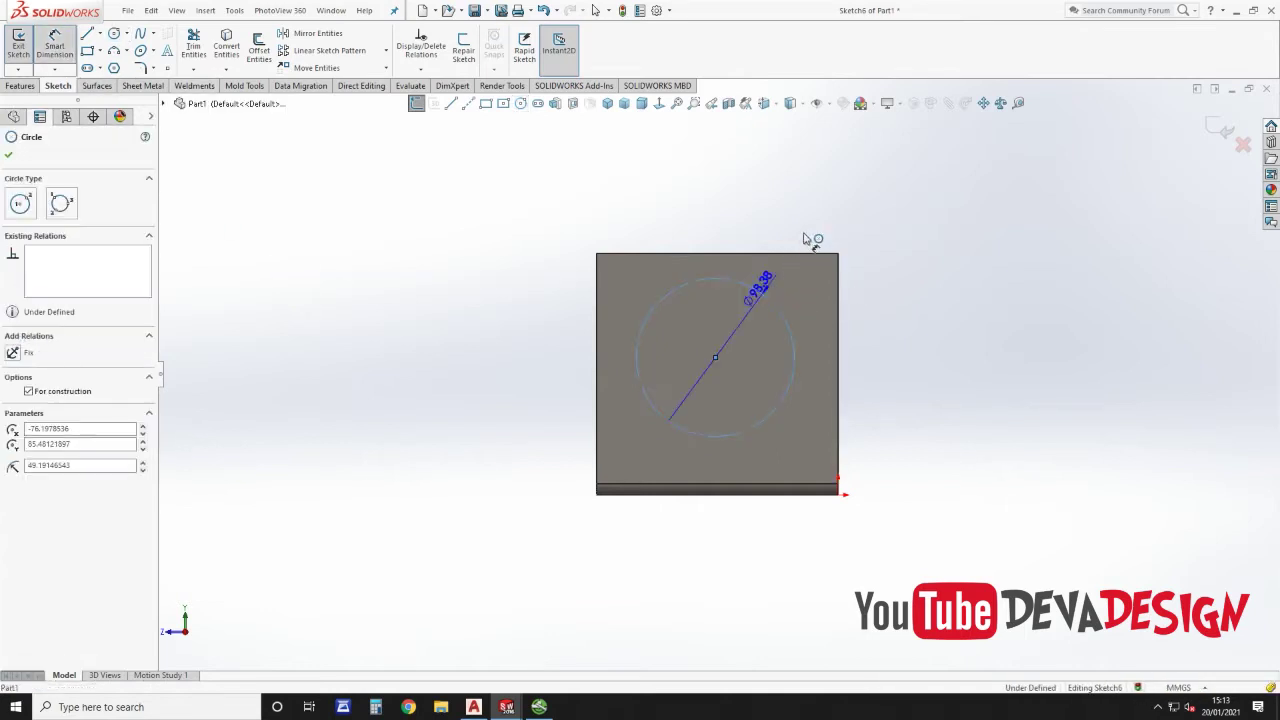
{"action": "key", "text": "Escape"}
{"action": "left_click_drag", "start_coordinate": [500, 197], "coordinate": [943, 473]}
{"action": "key", "text": "Delete"}
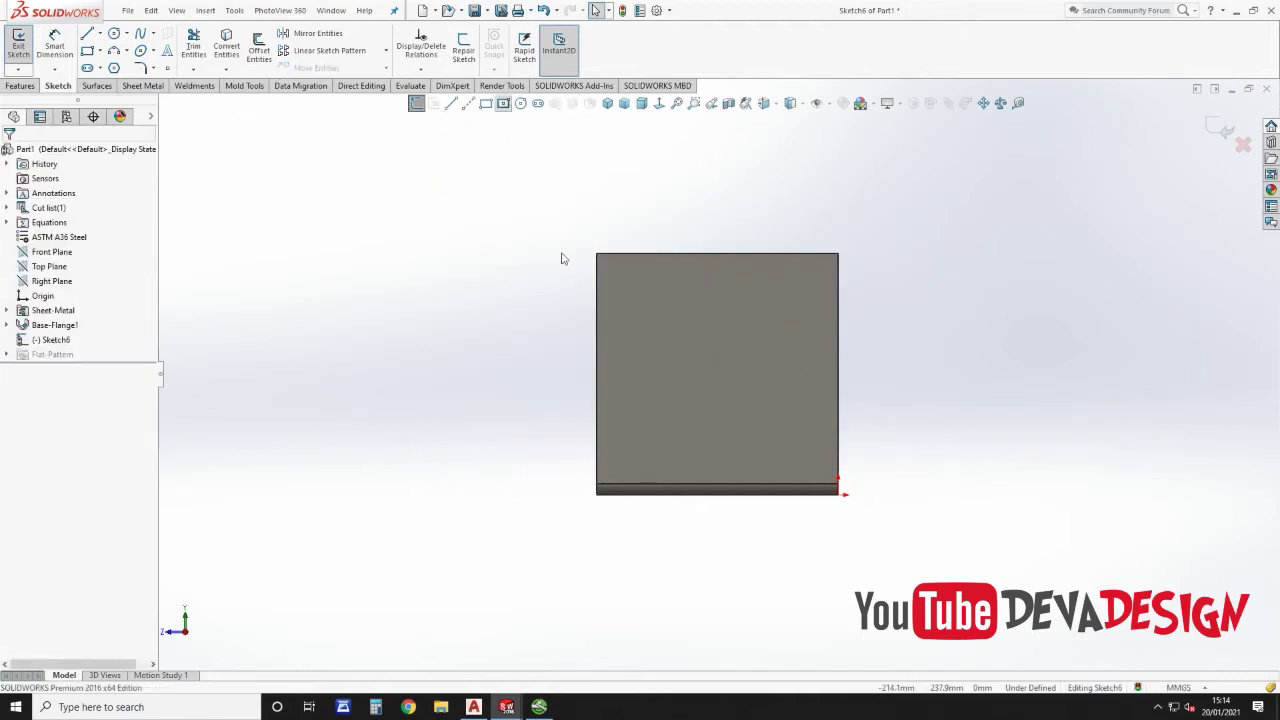
Step: Sketch a construction centre rectangle about 92 mm wide and 102 mm high in the middle of the vertical flange face
{"action": "key", "text": "r"}
{"action": "left_click", "coordinate": [717, 375]}
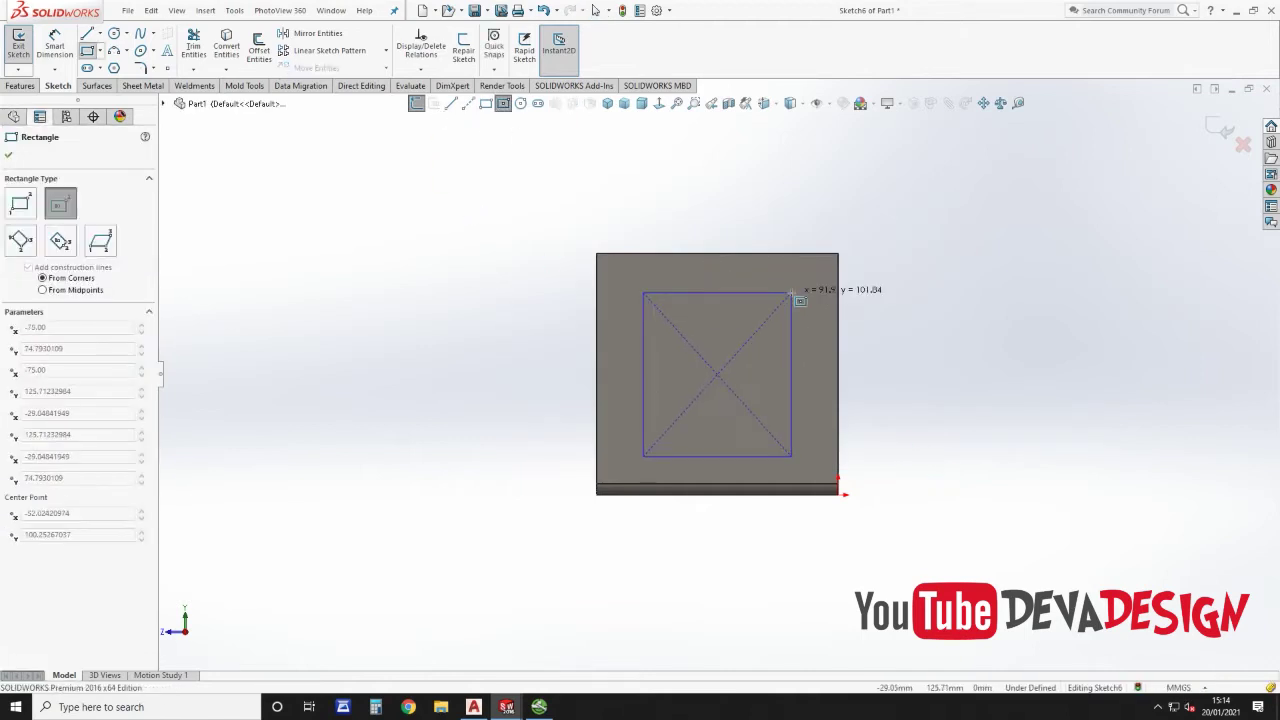
{"action": "left_click", "coordinate": [791, 293]}
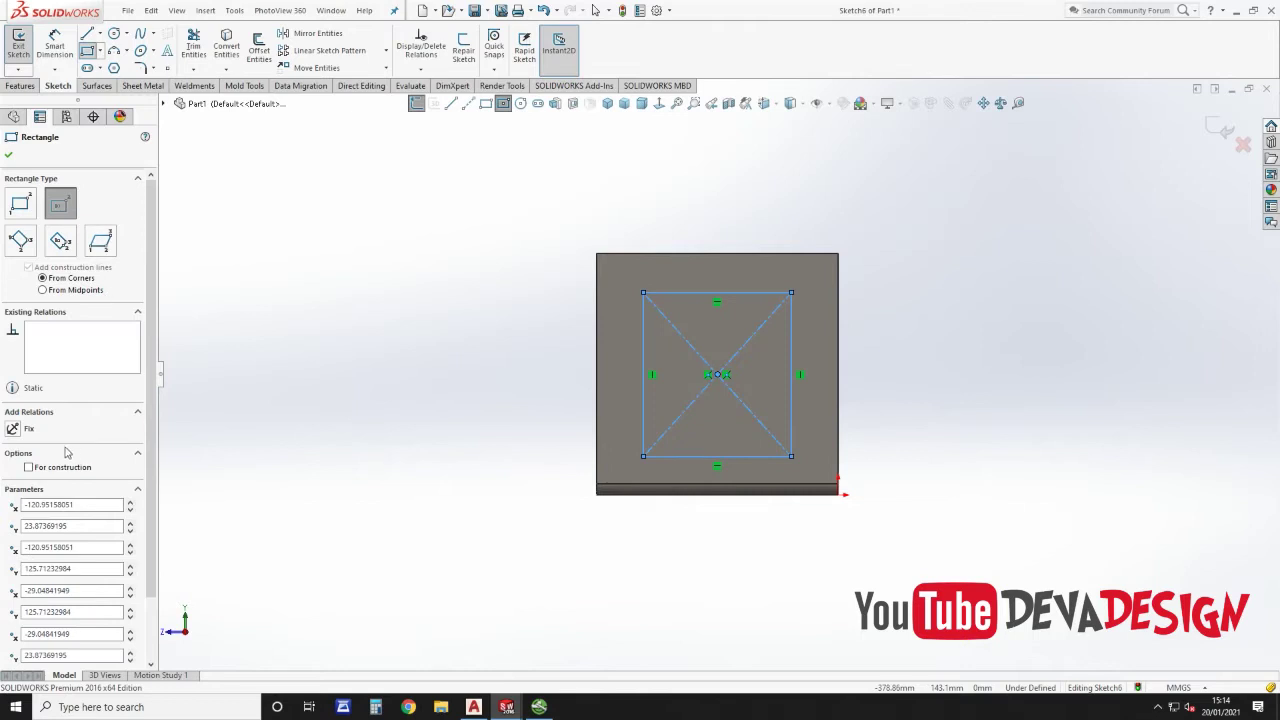
Step: Dimension the construction rectangle diagonally between its opposite corners to 120 mm
{"action": "left_click", "coordinate": [55, 45]}
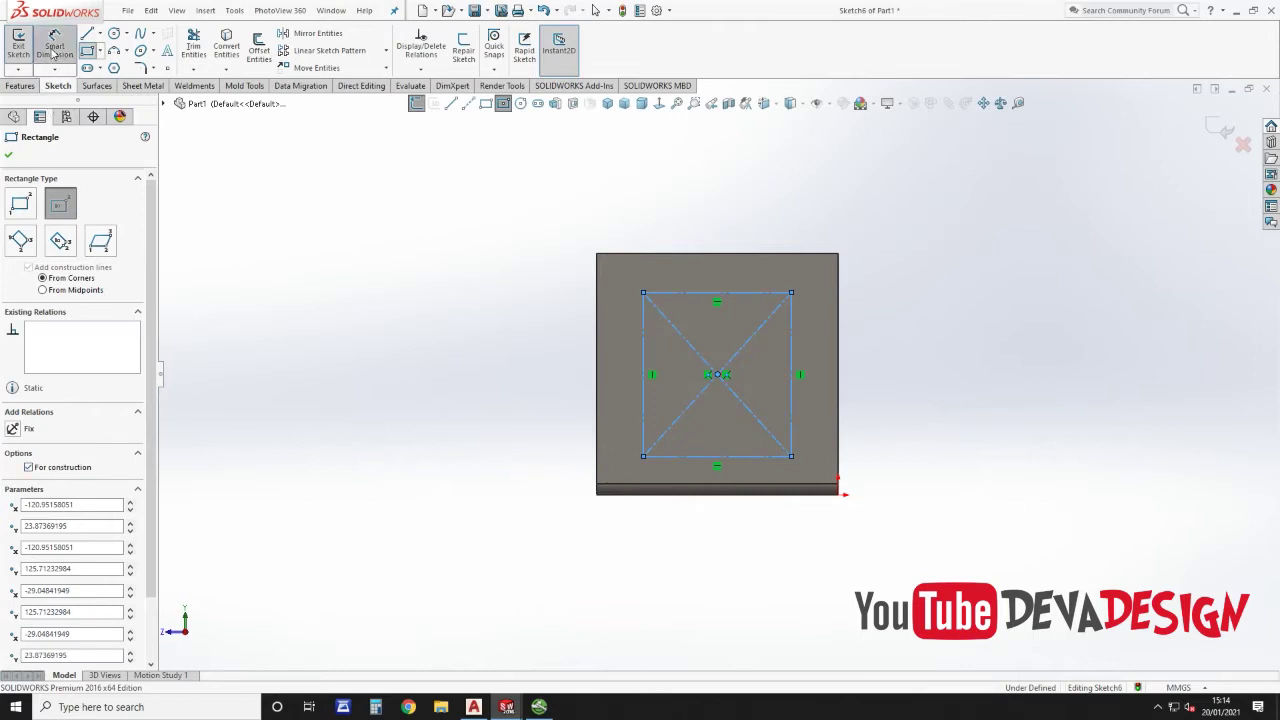
{"action": "left_click", "coordinate": [814, 468]}
{"action": "left_click", "coordinate": [815, 474]}
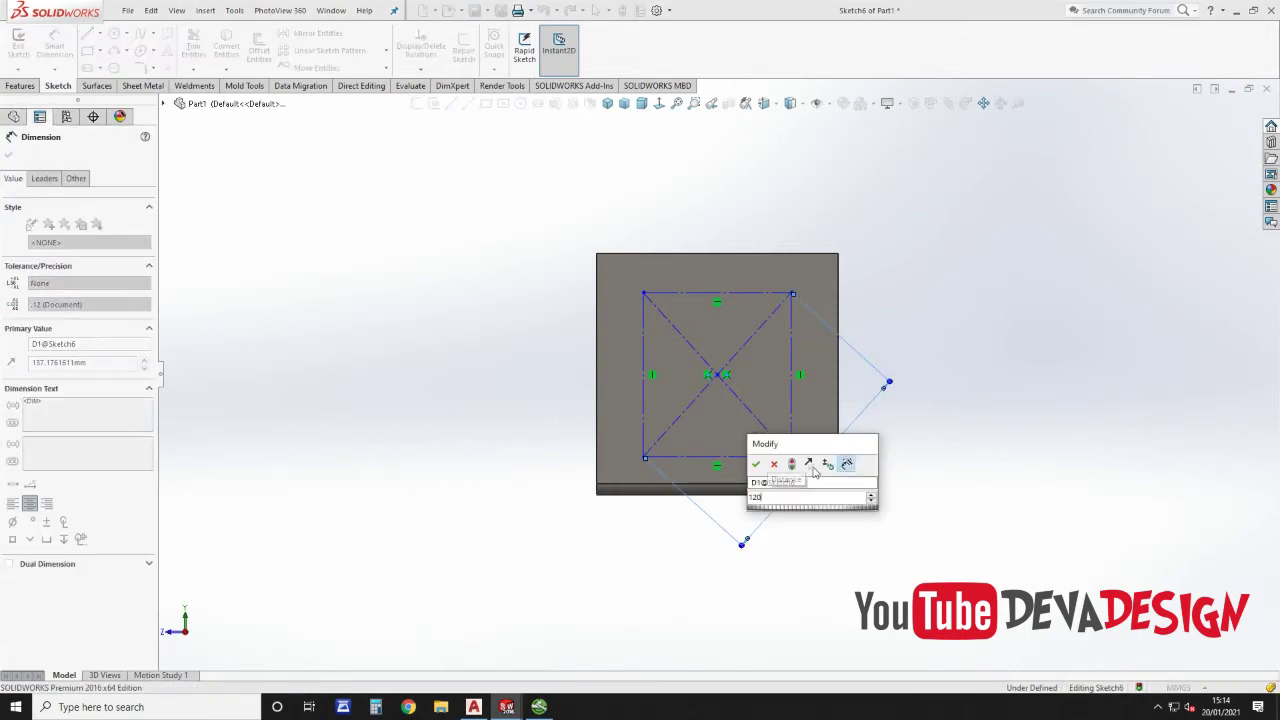
{"action": "key", "text": "Return"}
{"action": "left_click", "coordinate": [954, 434]}
{"action": "scroll", "coordinate": [829, 407], "scroll_direction": "down", "scroll_amount": 3}
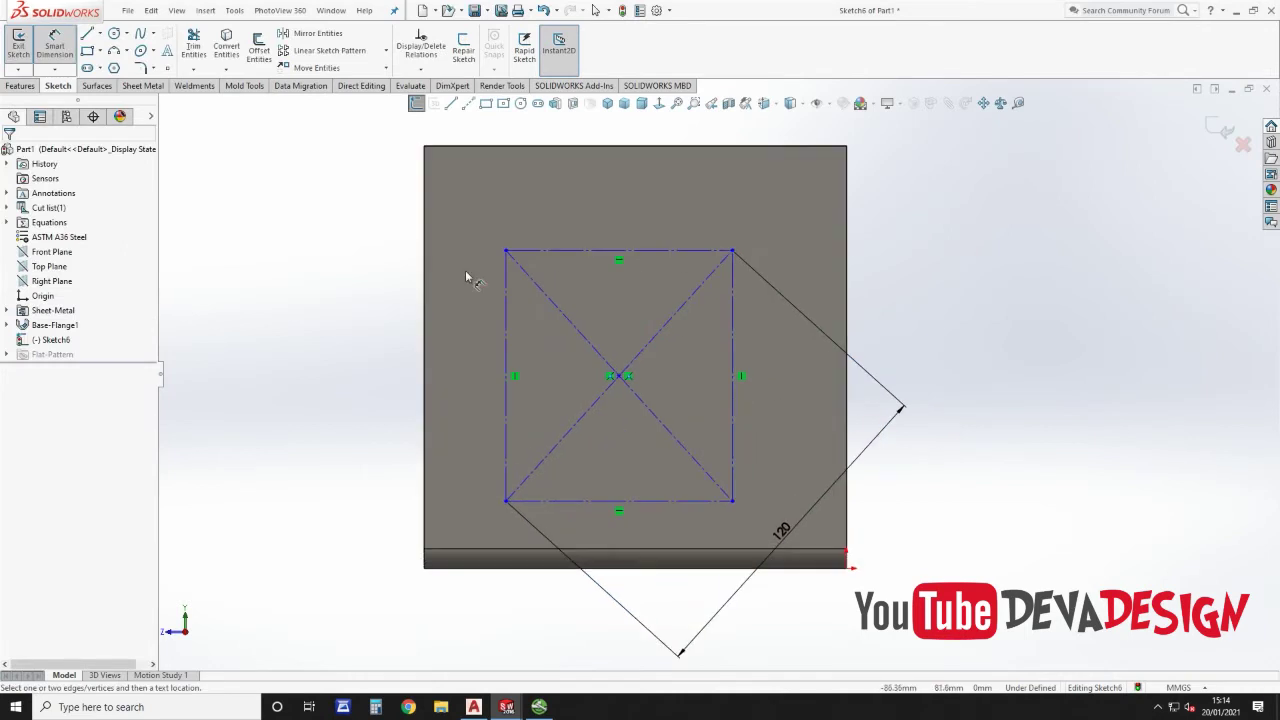
Step: Sketch four circles, about 15 to 23 mm in diameter, centred on the corners of the construction rectangle
{"action": "left_click", "coordinate": [521, 104]}
{"action": "left_click", "coordinate": [733, 251]}
{"action": "left_click", "coordinate": [756, 226]}
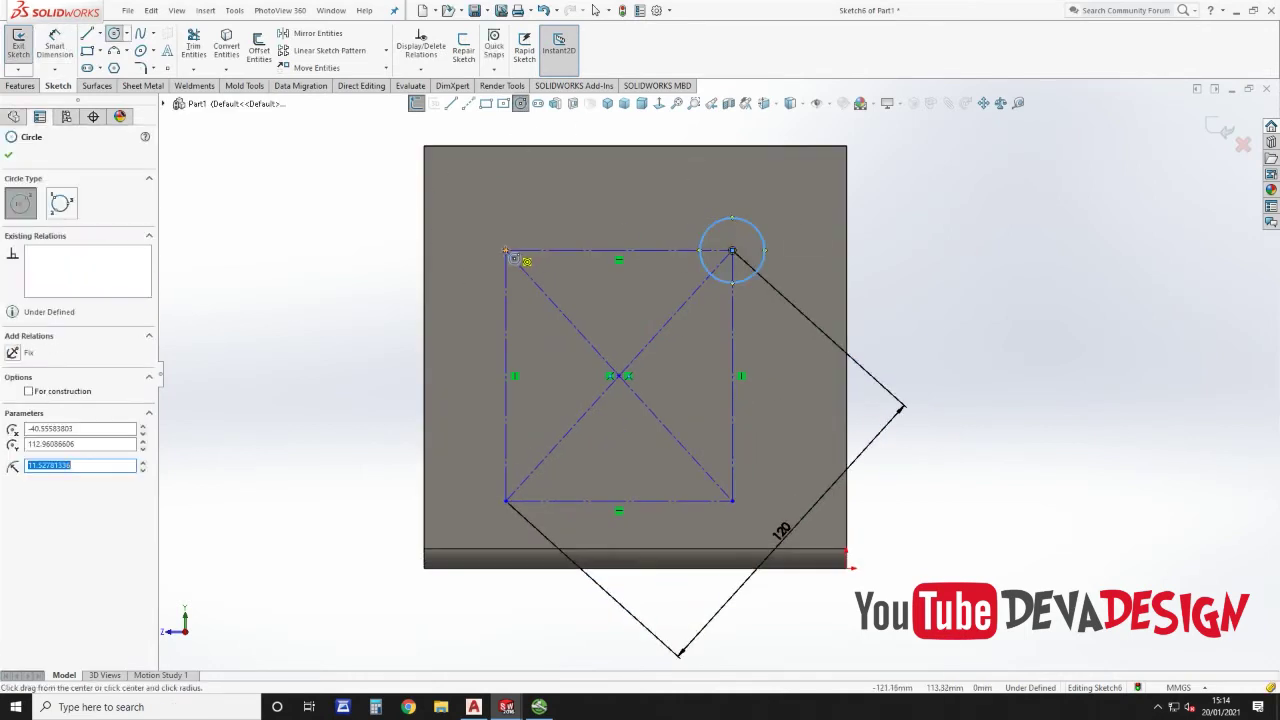
{"action": "left_click", "coordinate": [505, 250]}
{"action": "left_click", "coordinate": [494, 231]}
{"action": "left_click", "coordinate": [505, 500]}
{"action": "left_click", "coordinate": [497, 482]}
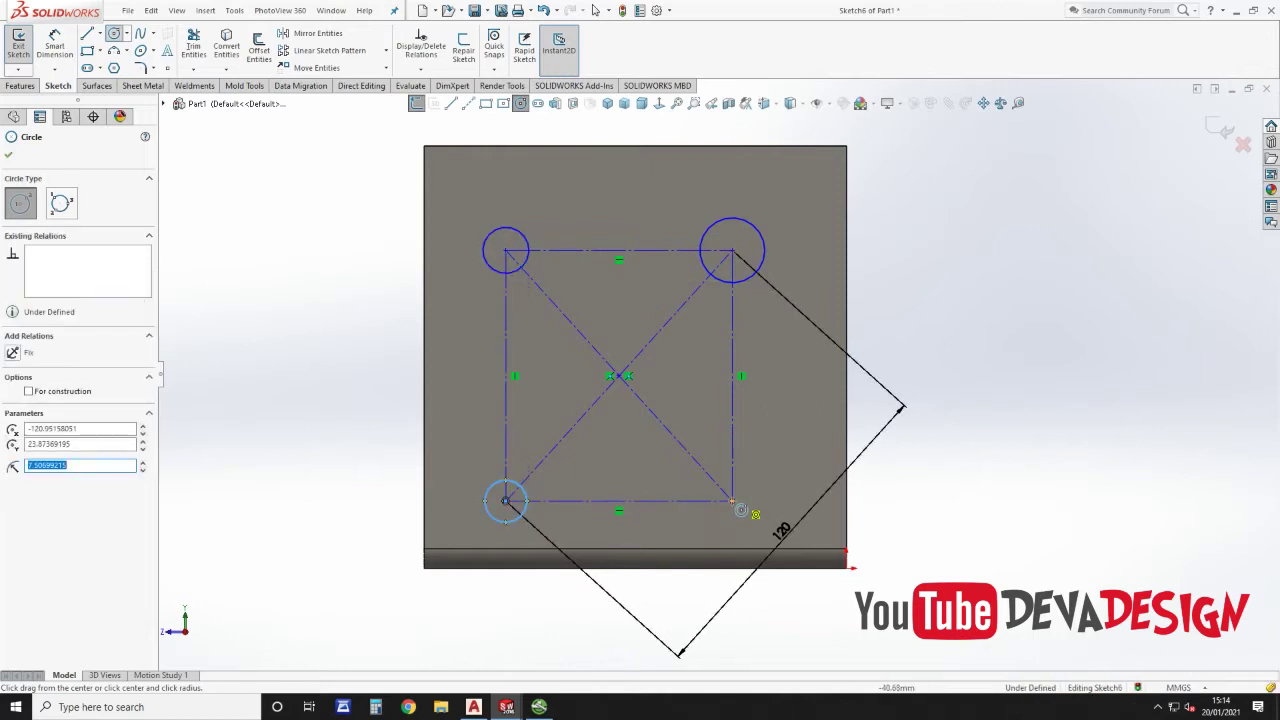
{"action": "left_click", "coordinate": [733, 501]}
{"action": "left_click", "coordinate": [750, 519]}
{"action": "key", "text": "Escape"}
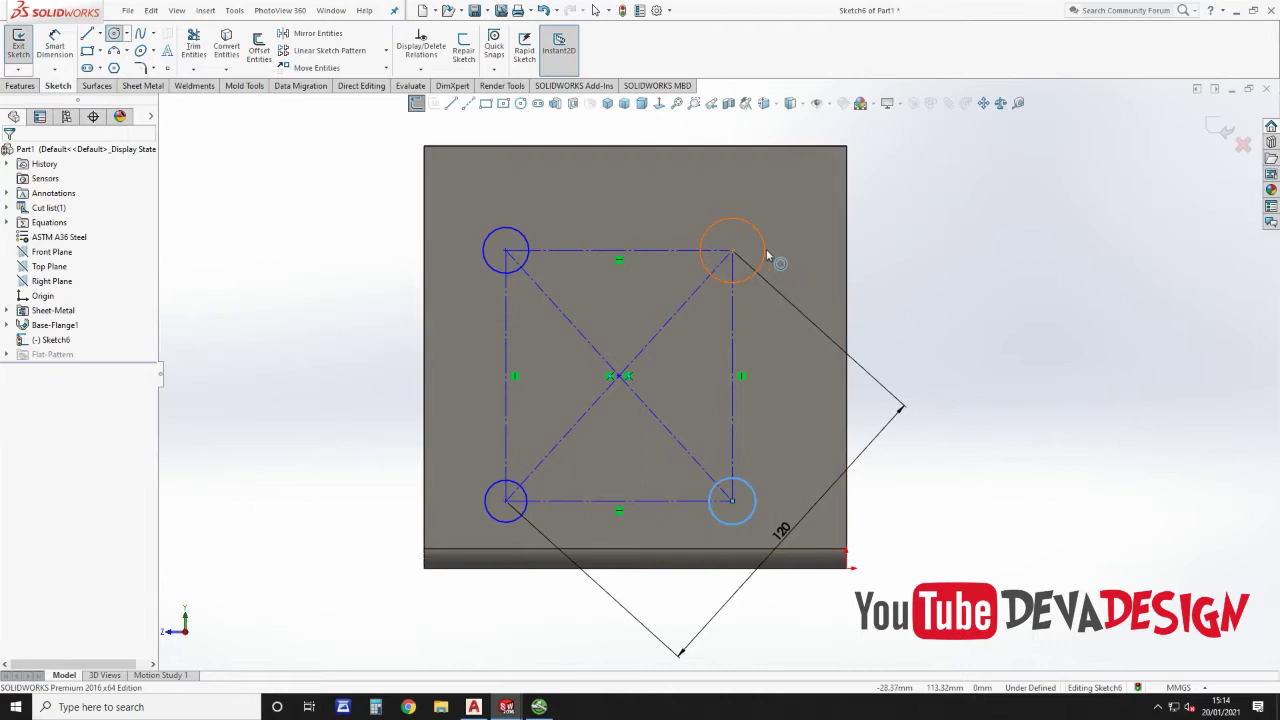
Step: Make the four corner circles equal in size
{"action": "key", "text": "Escape"}
{"action": "left_click", "coordinate": [503, 231], "text": "ctrl"}
{"action": "left_click", "coordinate": [487, 488]}
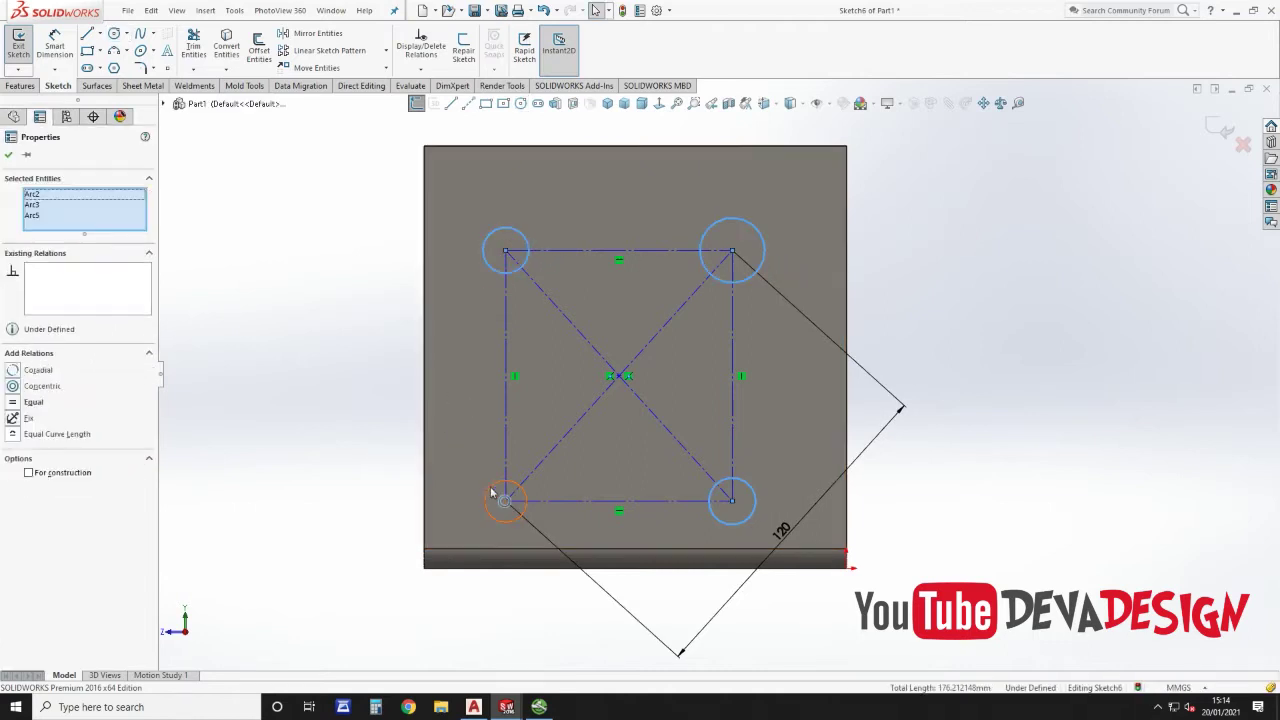
{"action": "left_click", "coordinate": [14, 406]}
{"action": "key", "text": "Escape"}
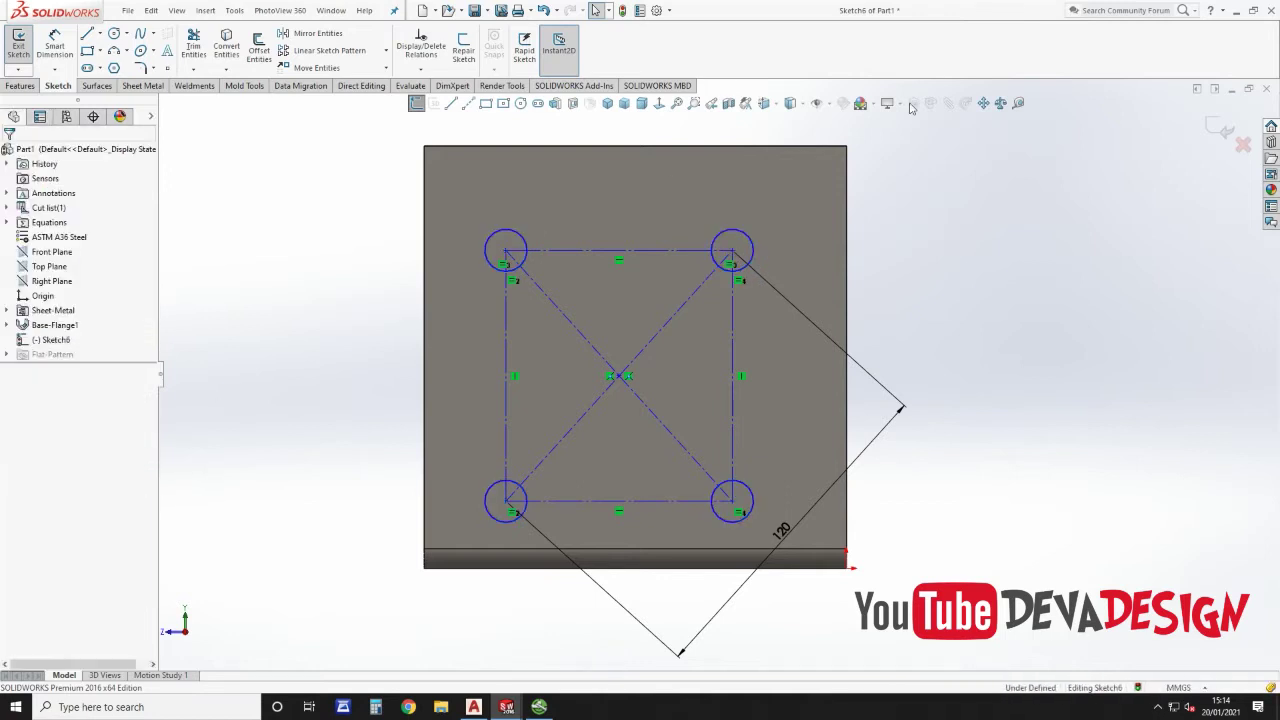
Step: Switch to the roller conveyor assembly and measure the diameter of a lower mounting hole on the gearbox face
{"action": "key", "text": "ctrl+Tab"}
{"action": "left_click", "coordinate": [1019, 88]}
{"action": "middle_click_drag", "start_coordinate": [762, 373], "coordinate": [800, 421]}
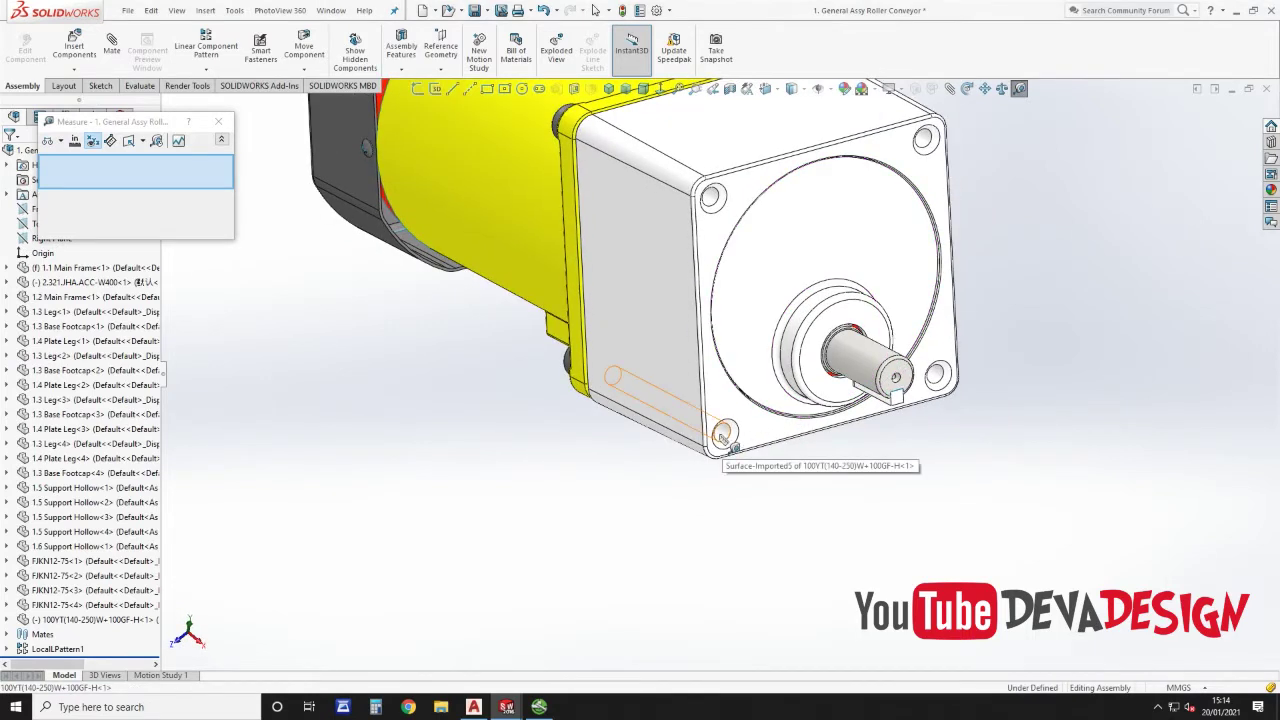
{"action": "left_click", "coordinate": [722, 434]}
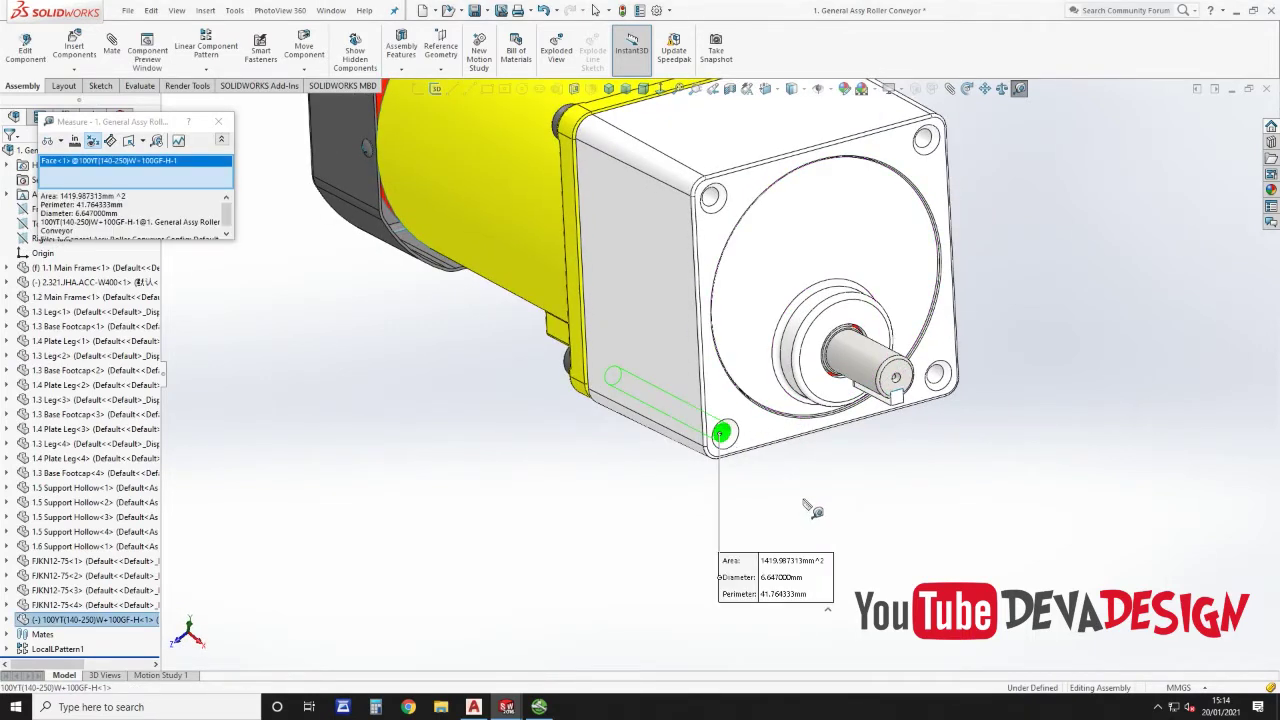
{"action": "key", "text": "Escape"}
Step: Return to the bracket sketch and dimension the diameter of an upper corner circle to 7 mm
{"action": "key", "text": "ctrl+Tab"}
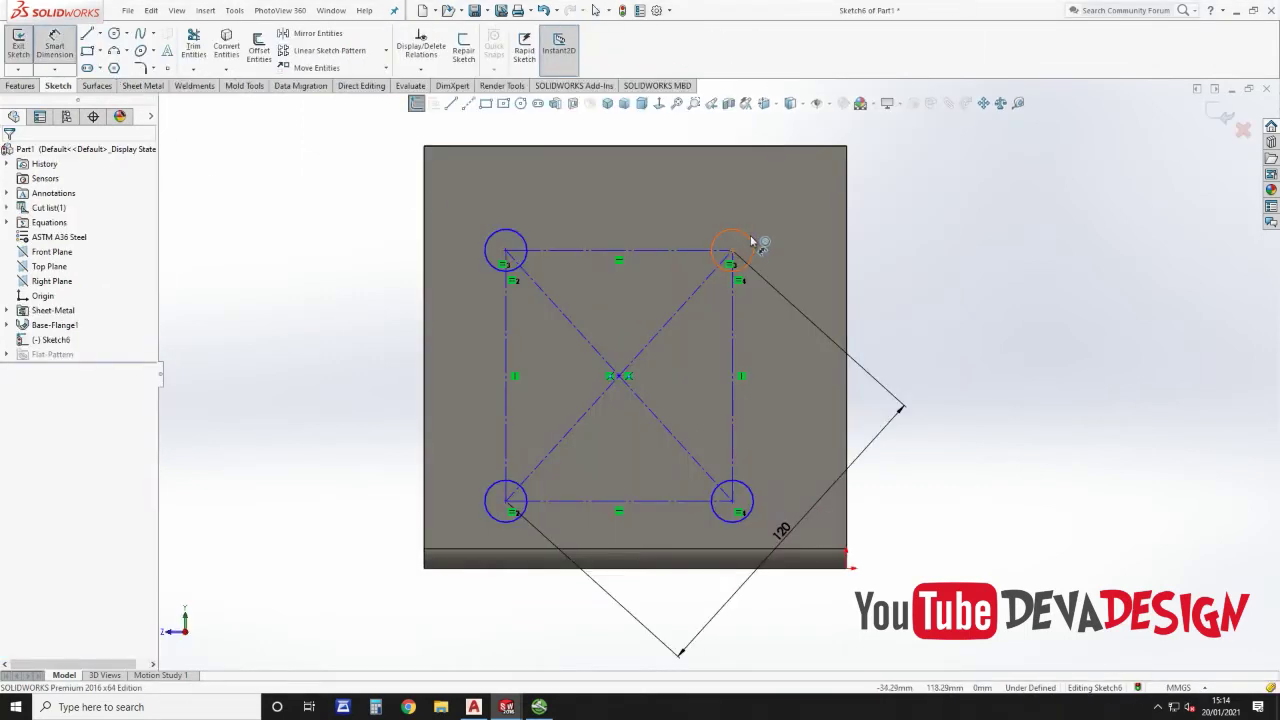
{"action": "left_click", "coordinate": [773, 214]}
{"action": "left_click", "coordinate": [774, 216]}
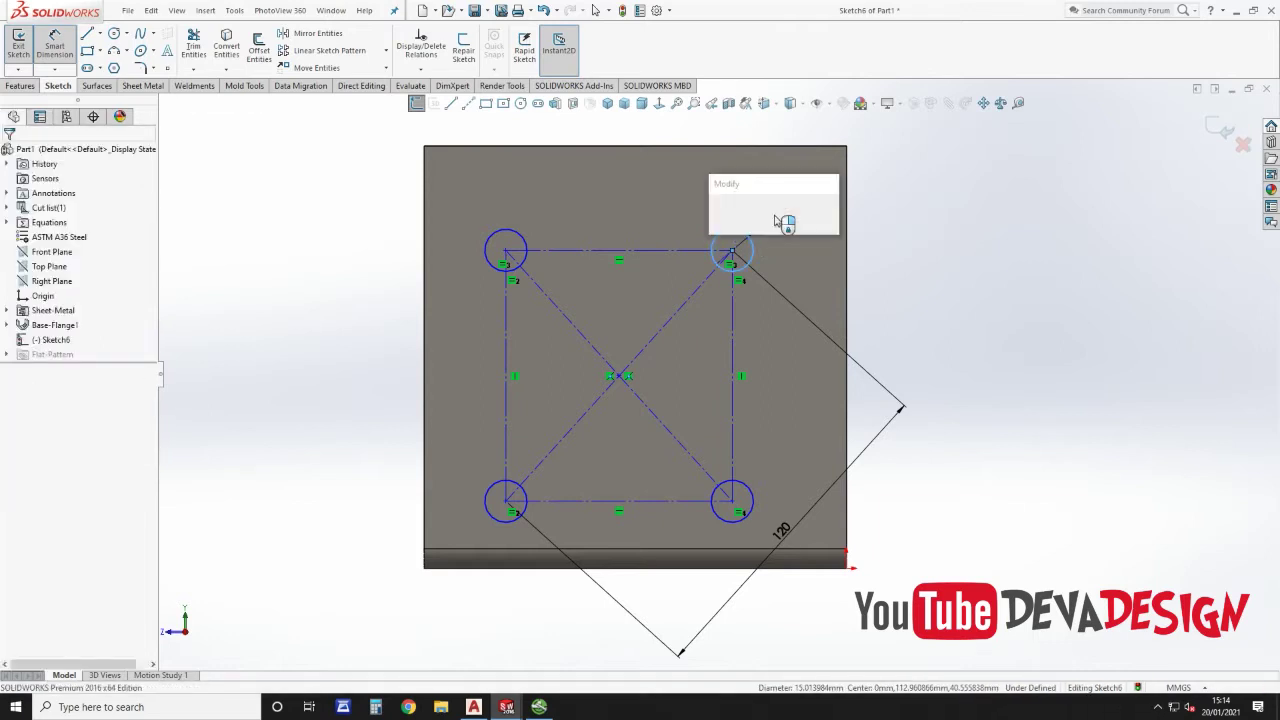
{"action": "type", "text": "73"}
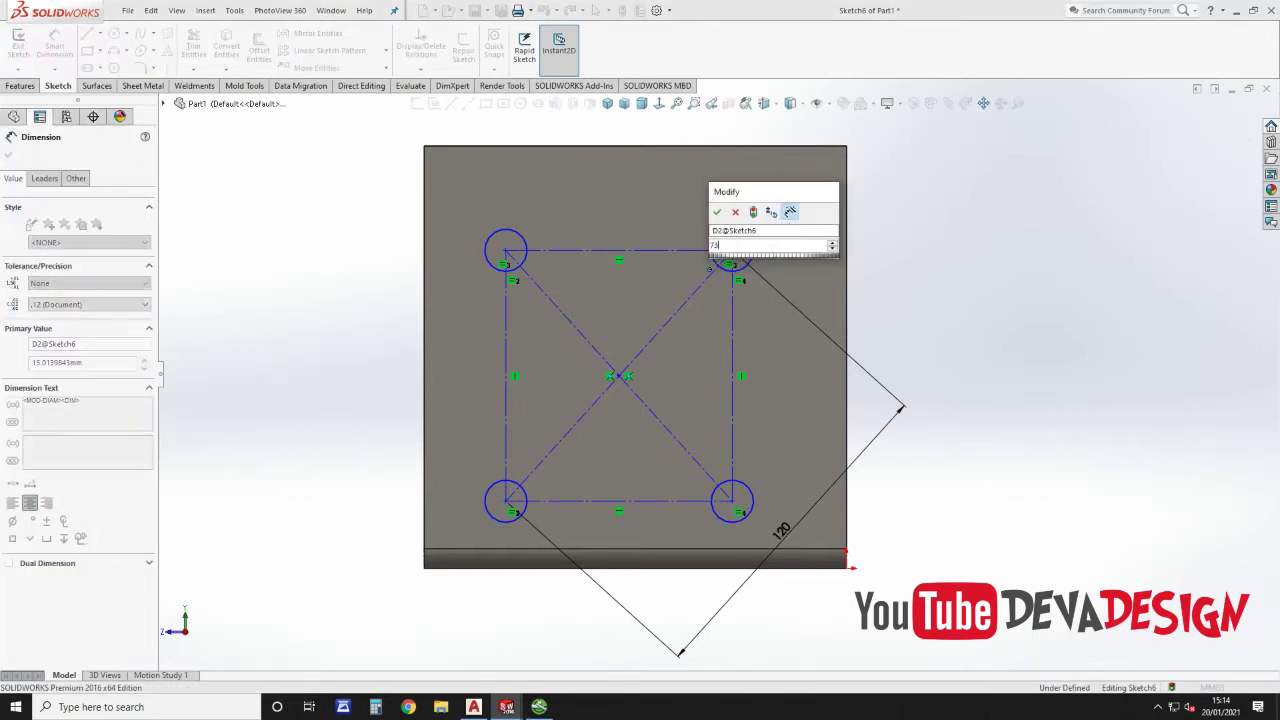
{"action": "key", "text": "Return"}
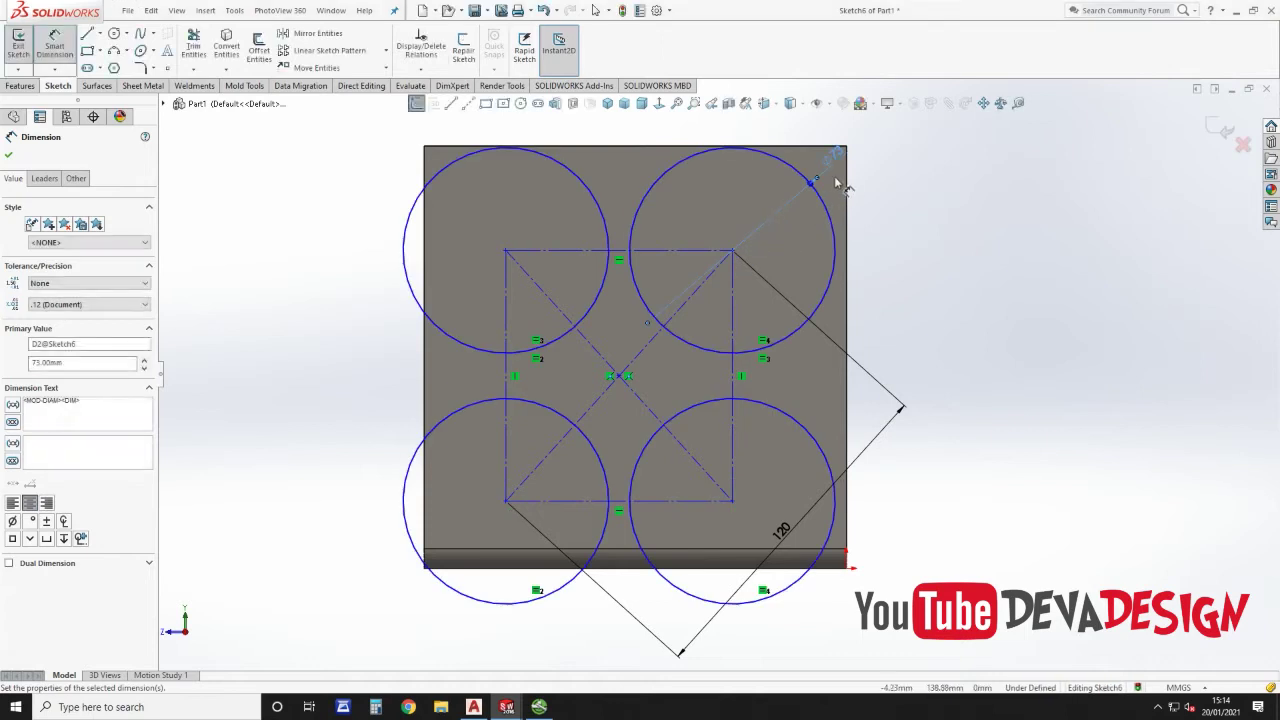
{"action": "double_click", "coordinate": [836, 160]}
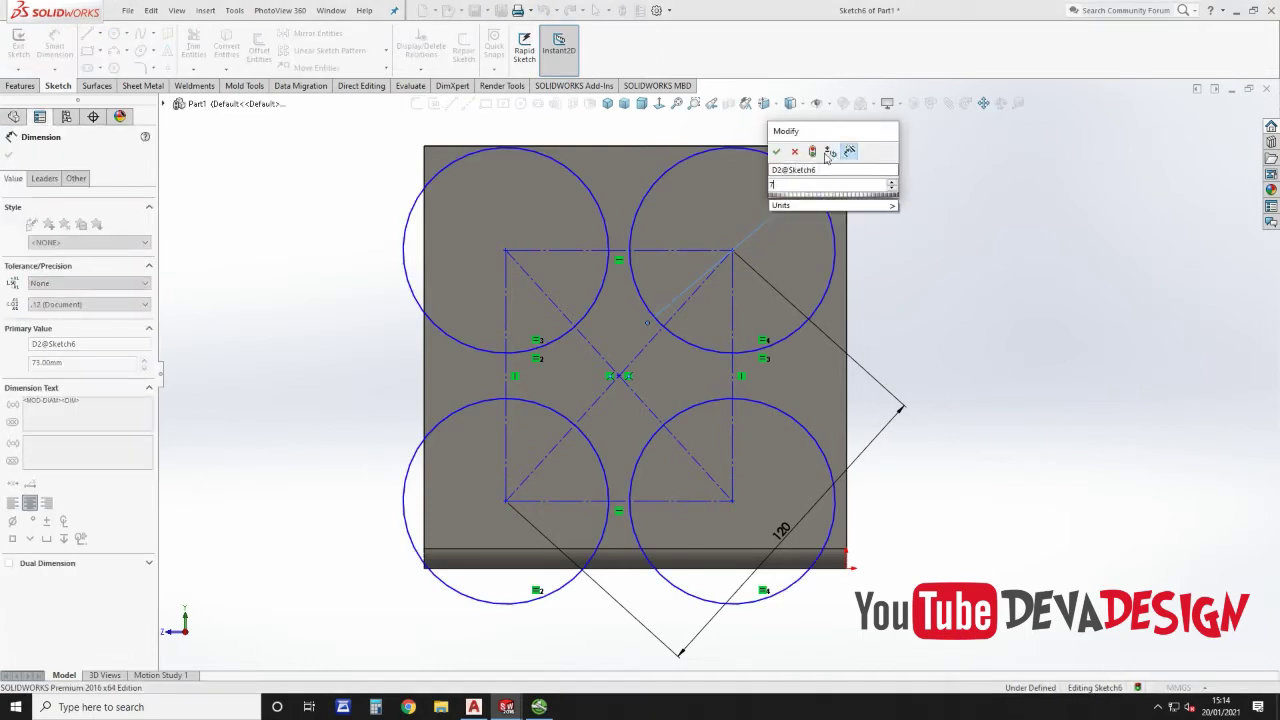
{"action": "key", "text": "Return"}
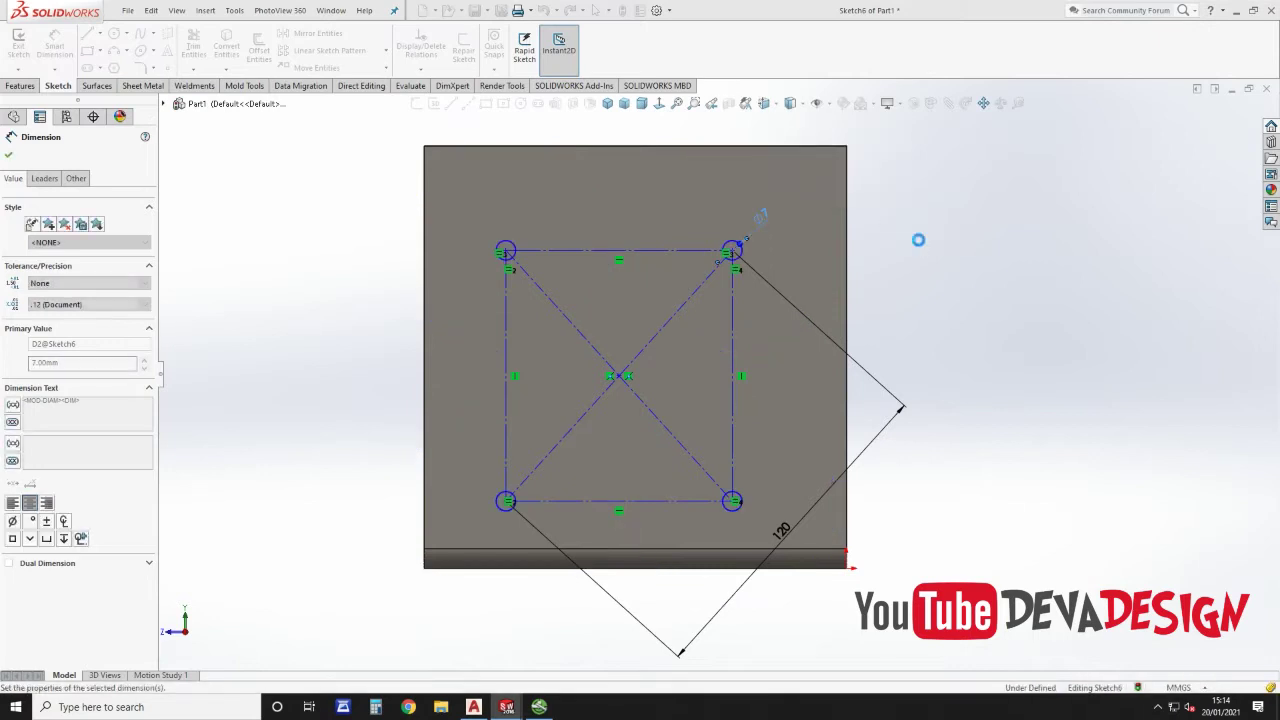
{"action": "left_click", "coordinate": [919, 240]}
Step: Sketch a centerline about 82 mm long from the rectangle's centre to the midpoint of the flange's upper edge and make it vertical
{"action": "left_click", "coordinate": [467, 104]}
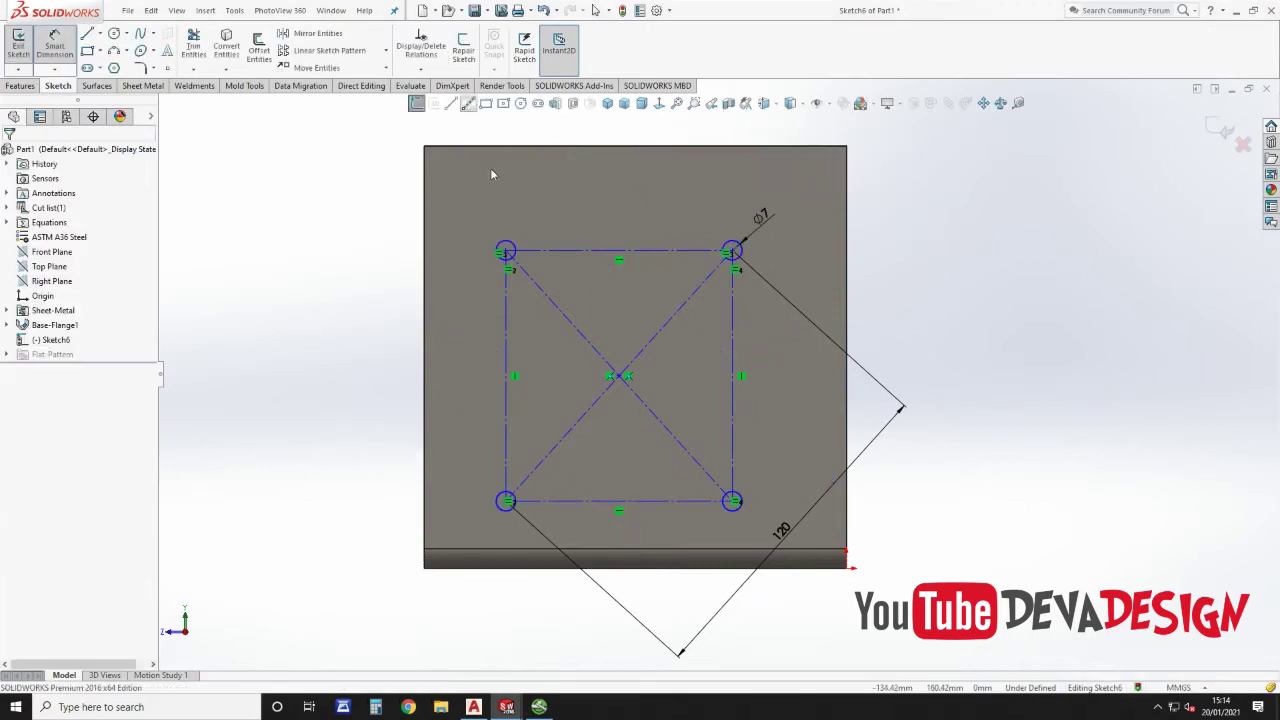
{"action": "left_click", "coordinate": [619, 377]}
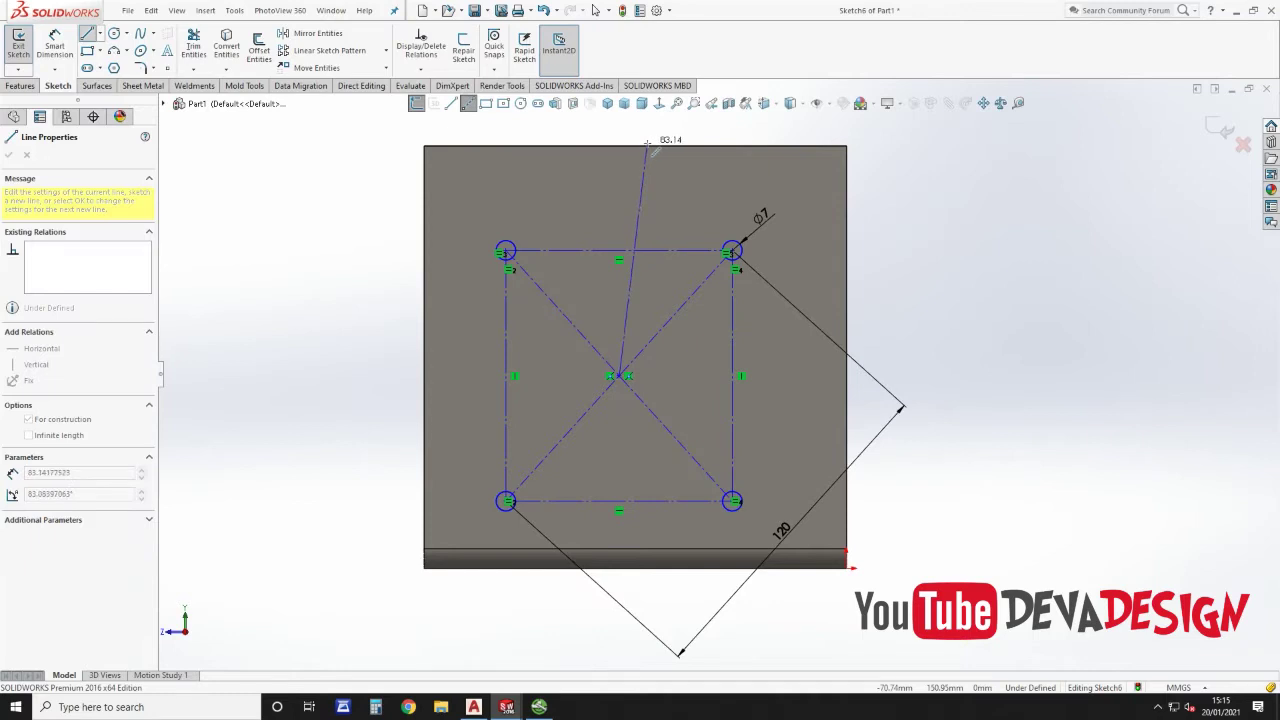
{"action": "left_click", "coordinate": [636, 148]}
{"action": "key", "text": "Escape"}
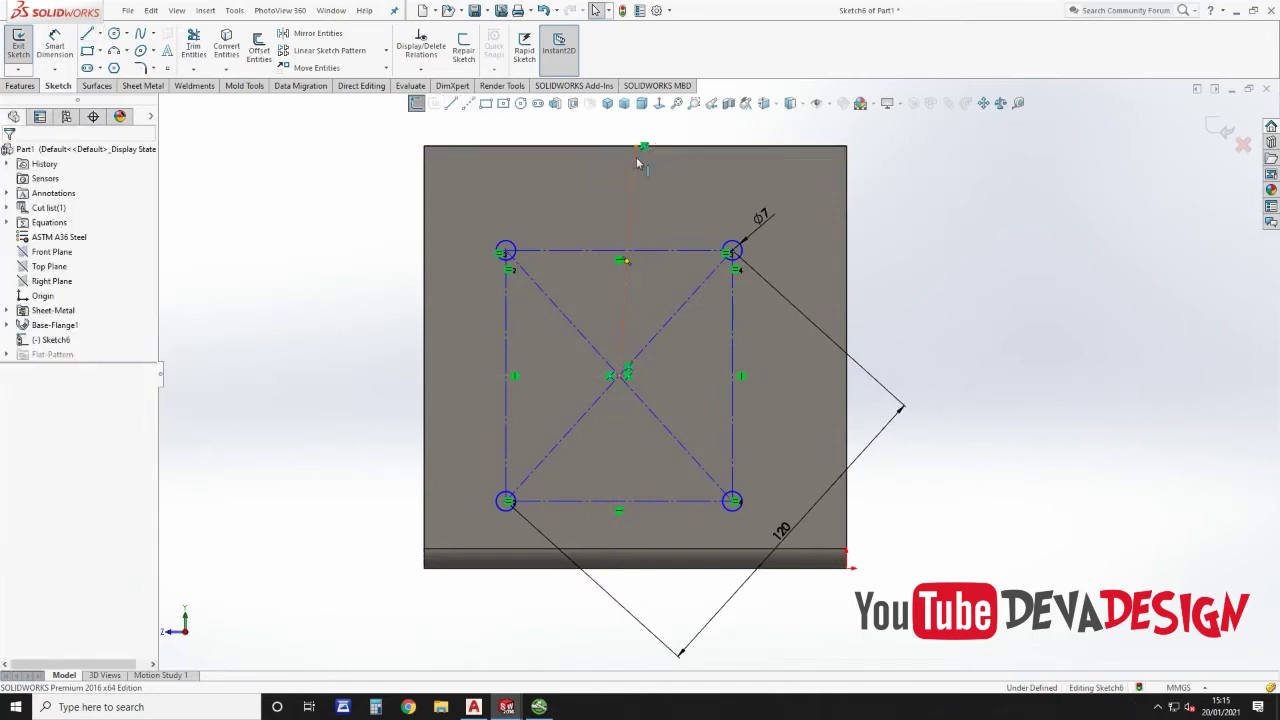
{"action": "left_click", "coordinate": [638, 165]}
{"action": "left_click", "coordinate": [691, 111]}
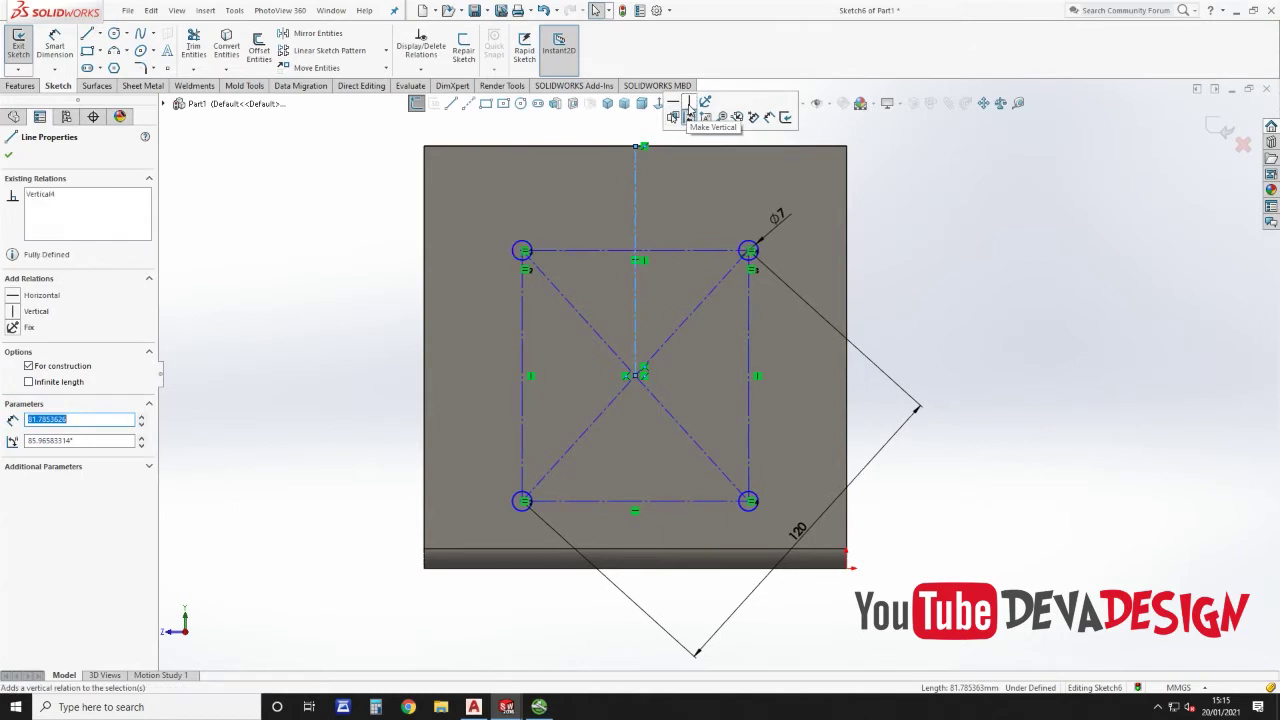
{"action": "left_click", "coordinate": [953, 240]}
Step: Dimension the vertical centerline between the flange's upper edge and the rectangle's centre to 60 mm
{"action": "left_click", "coordinate": [55, 47]}
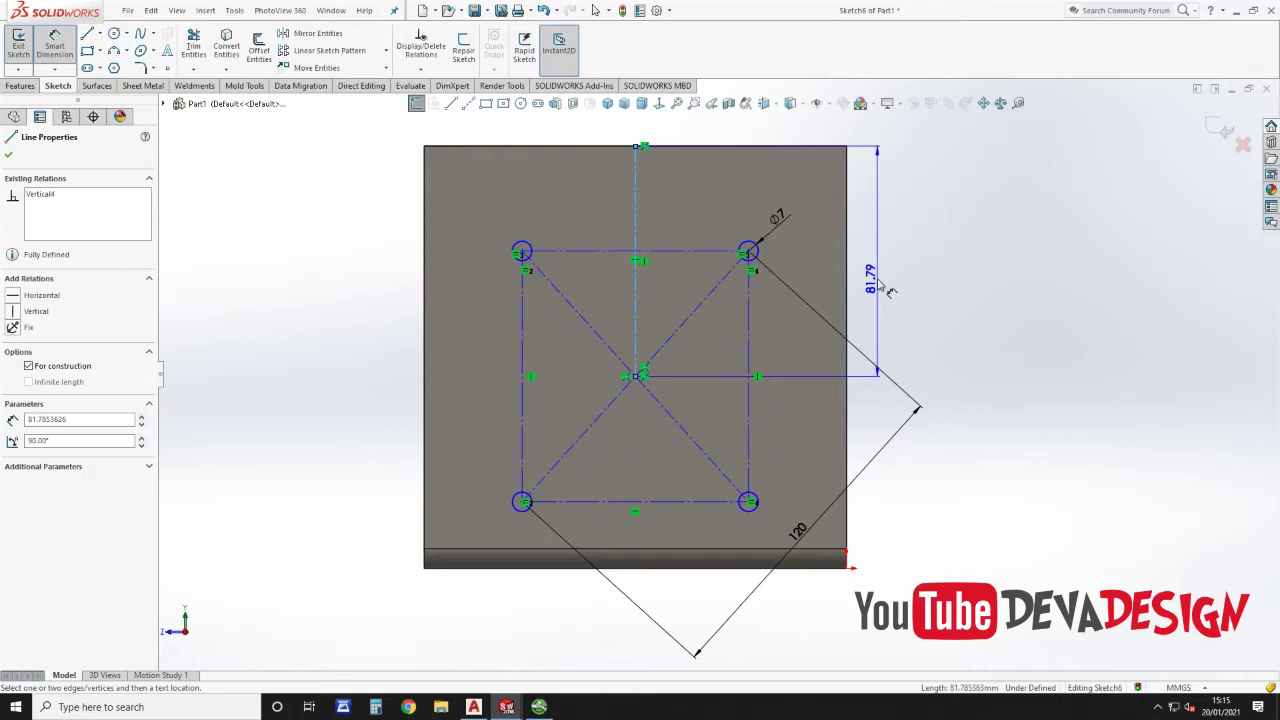
{"action": "left_click", "coordinate": [877, 285]}
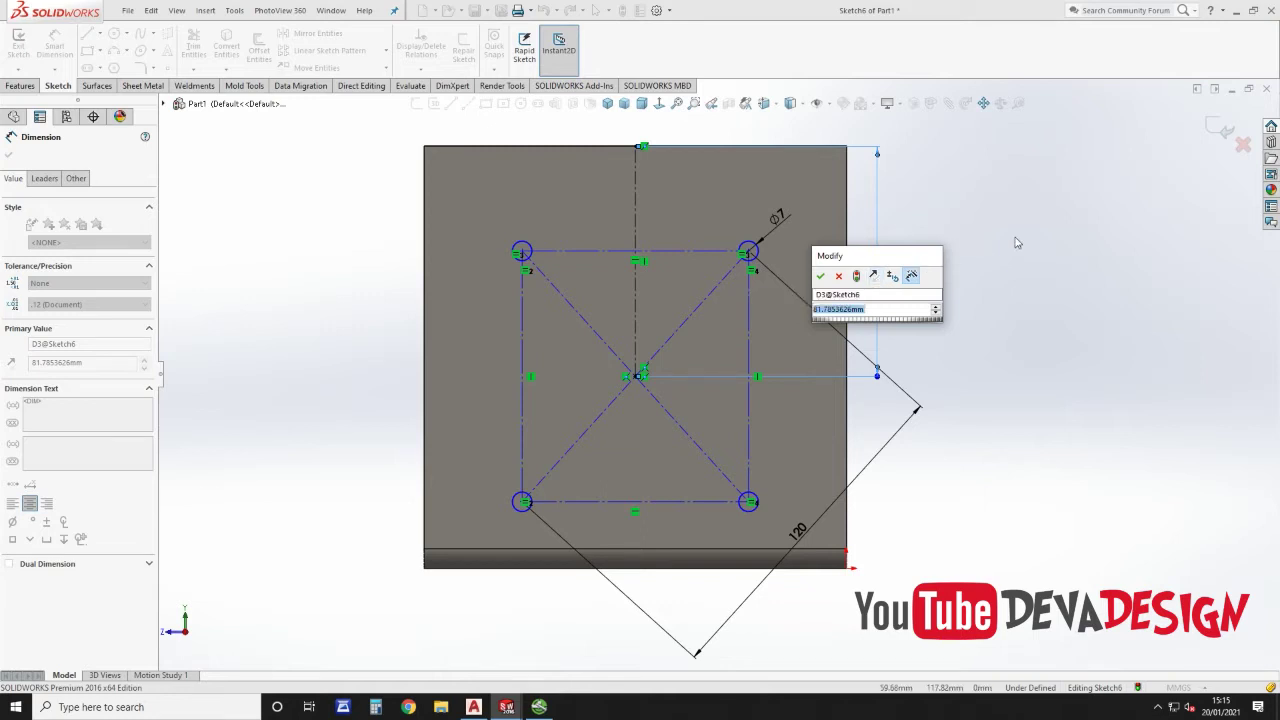
{"action": "type", "text": "8"}
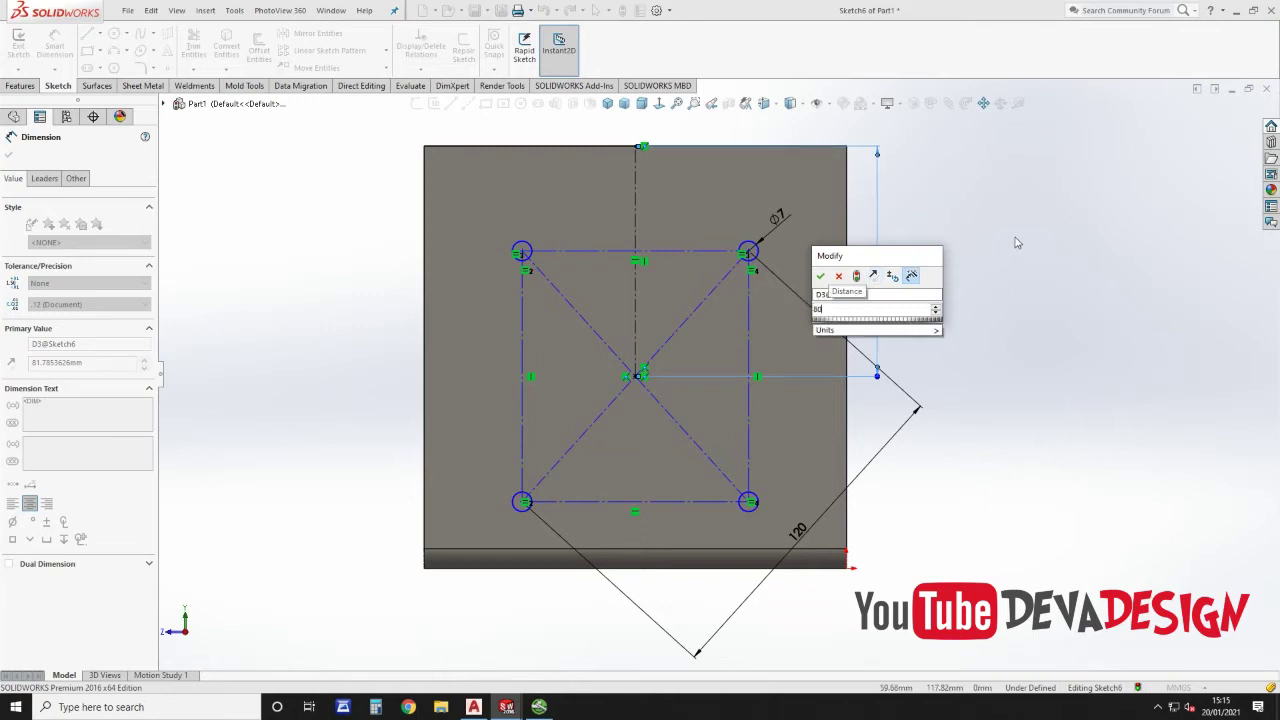
{"action": "type", "text": "0"}
{"action": "key", "text": "BackSpace"}
{"action": "key", "text": "BackSpace"}
{"action": "type", "text": "50"}
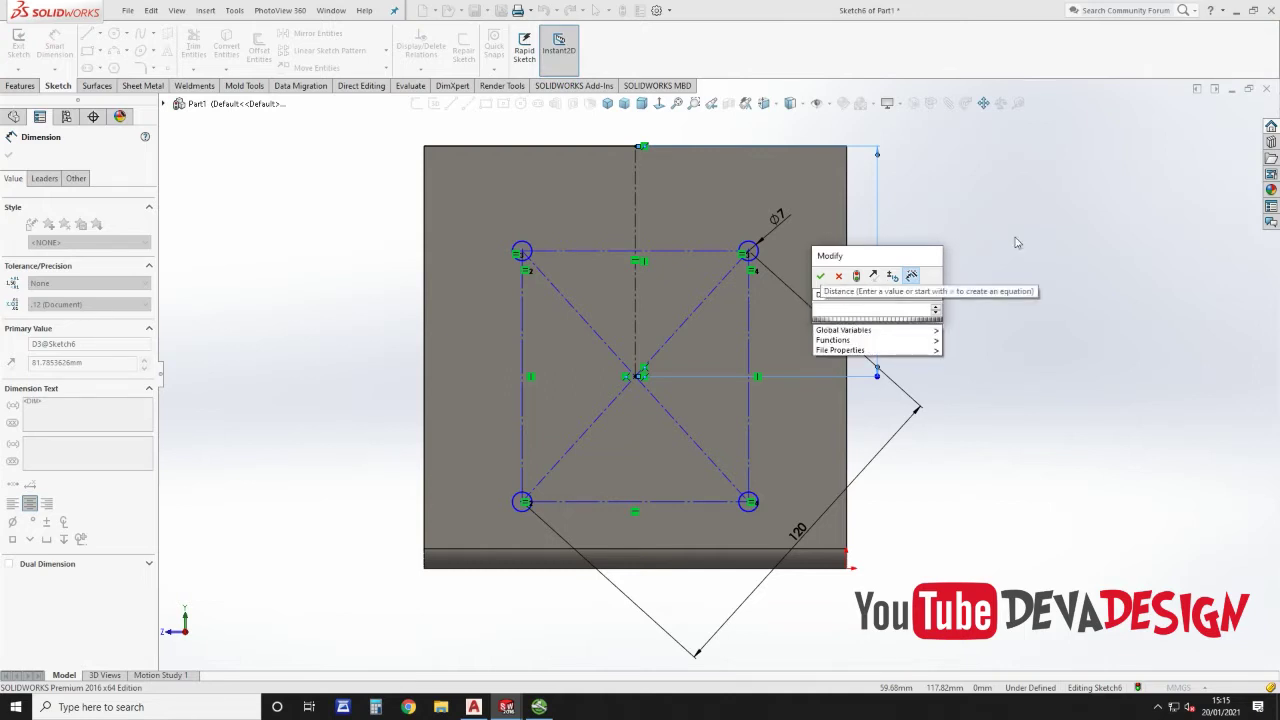
{"action": "key", "text": "Escape"}
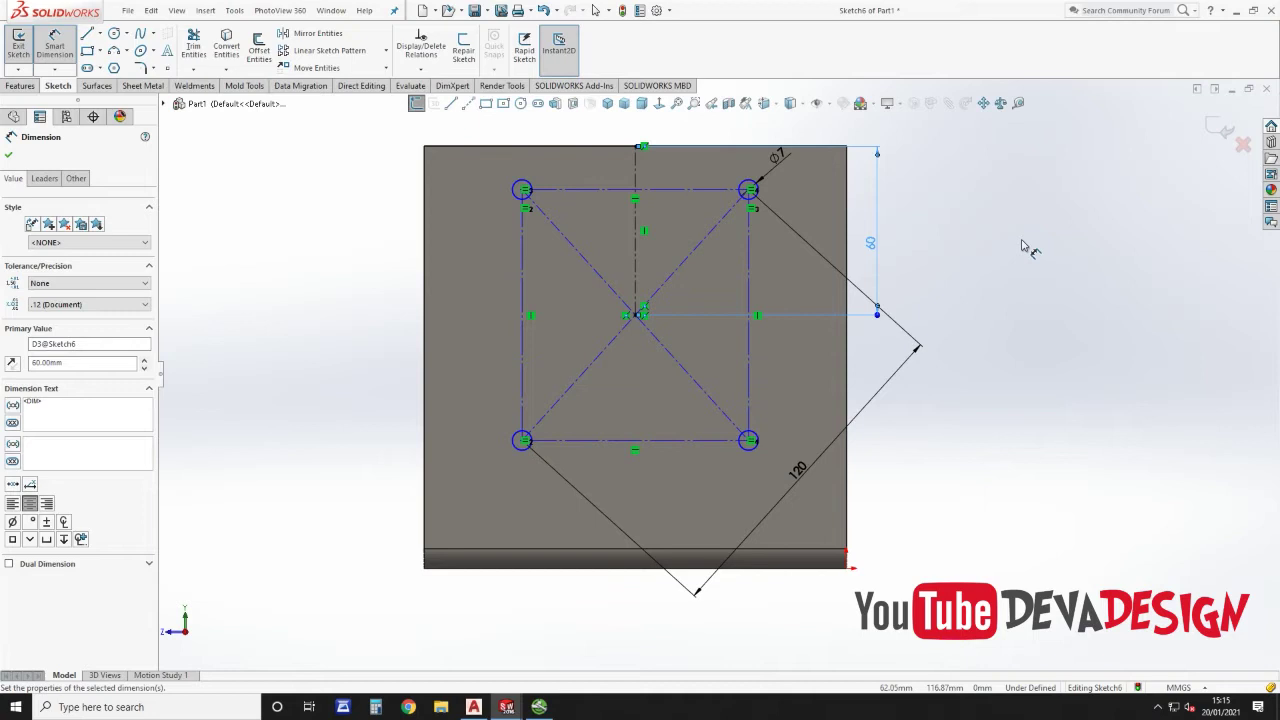
{"action": "left_click", "coordinate": [1026, 248]}
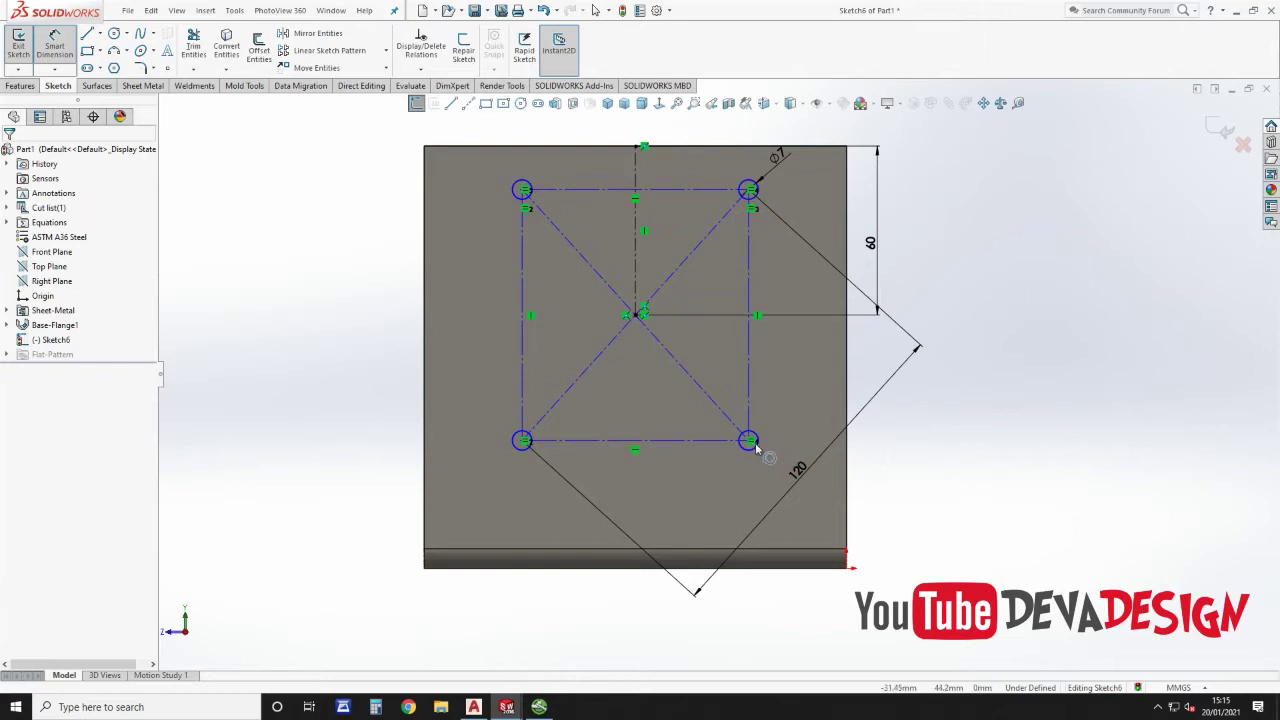
Step: Reshape the construction rectangle freehand, then make two of its adjacent sides equal to turn it into a square
{"action": "mouse_move", "coordinate": [663, 449]}
{"action": "left_mouse_down"}
{"action": "mouse_move", "coordinate": [659, 473]}
{"action": "mouse_move", "coordinate": [656, 461]}
{"action": "left_mouse_up"}
{"action": "left_click", "coordinate": [720, 350]}
{"action": "left_click", "coordinate": [550, 390], "text": "ctrl"}
{"action": "left_click", "coordinate": [12, 450]}
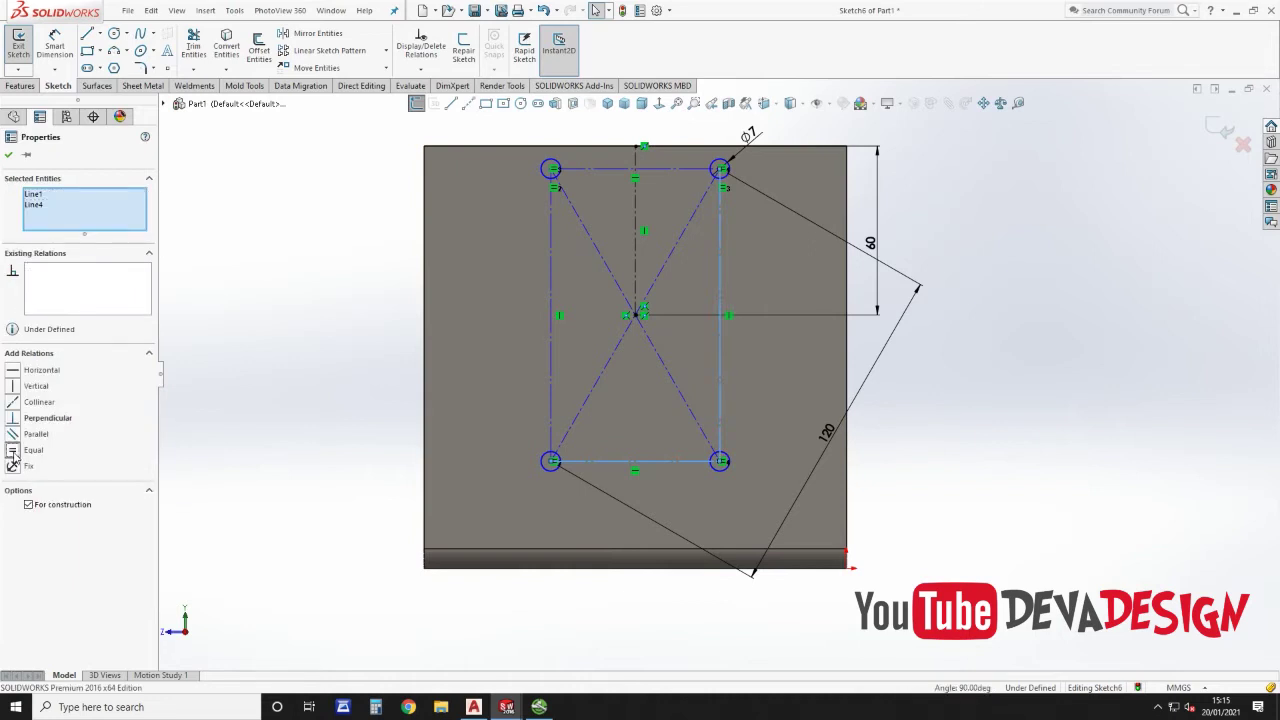
{"action": "left_click", "coordinate": [200, 434]}
Step: Cut the four circles through the vertical flange with a blind Extruded Cut 10 mm deep
{"action": "scroll", "coordinate": [663, 366], "scroll_direction": "up", "scroll_amount": 3}
{"action": "middle_click_drag", "start_coordinate": [663, 366], "coordinate": [733, 405]}
{"action": "scroll", "coordinate": [800, 398], "scroll_direction": "down", "scroll_amount": 4}
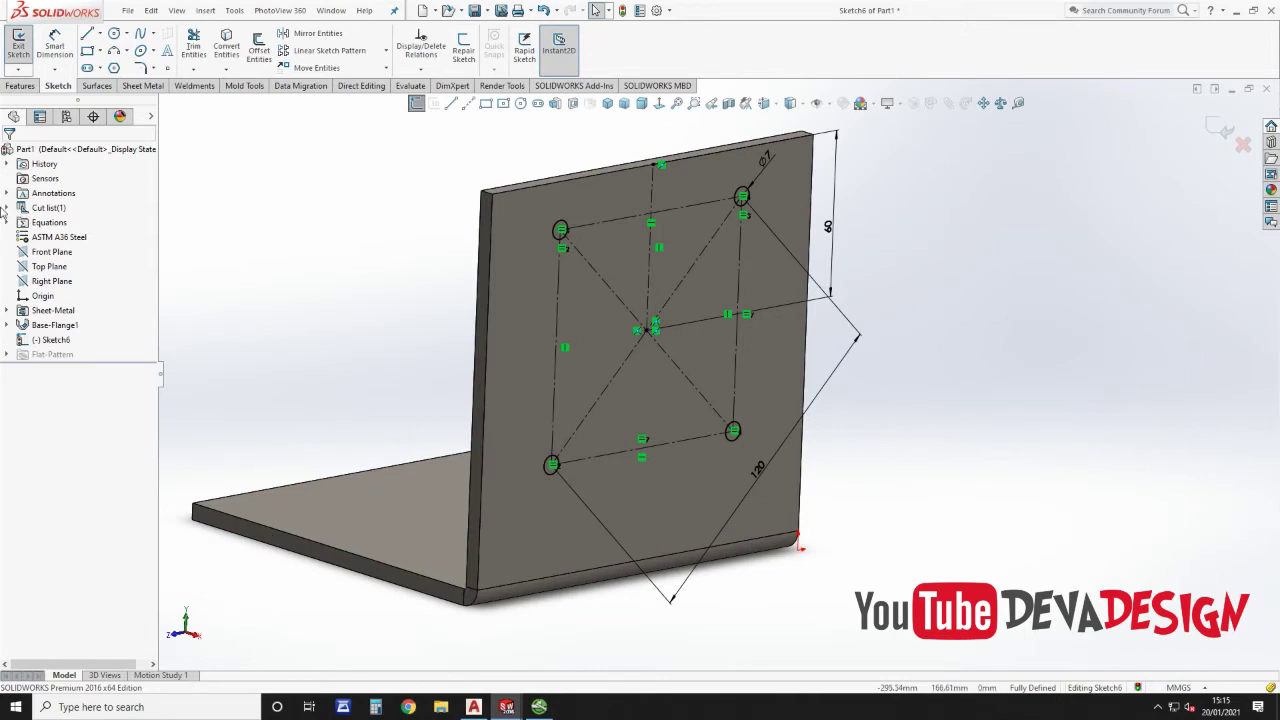
{"action": "left_click", "coordinate": [20, 85]}
{"action": "left_click", "coordinate": [198, 48]}
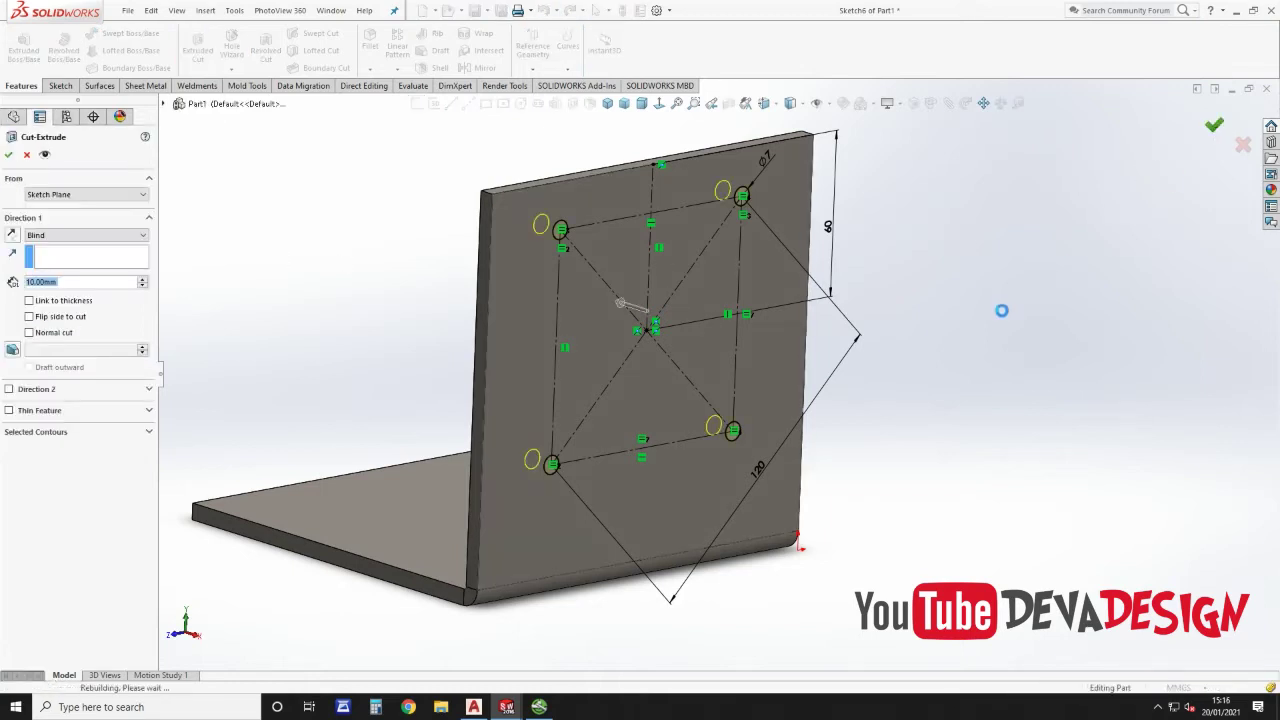
{"action": "key", "text": "Return"}
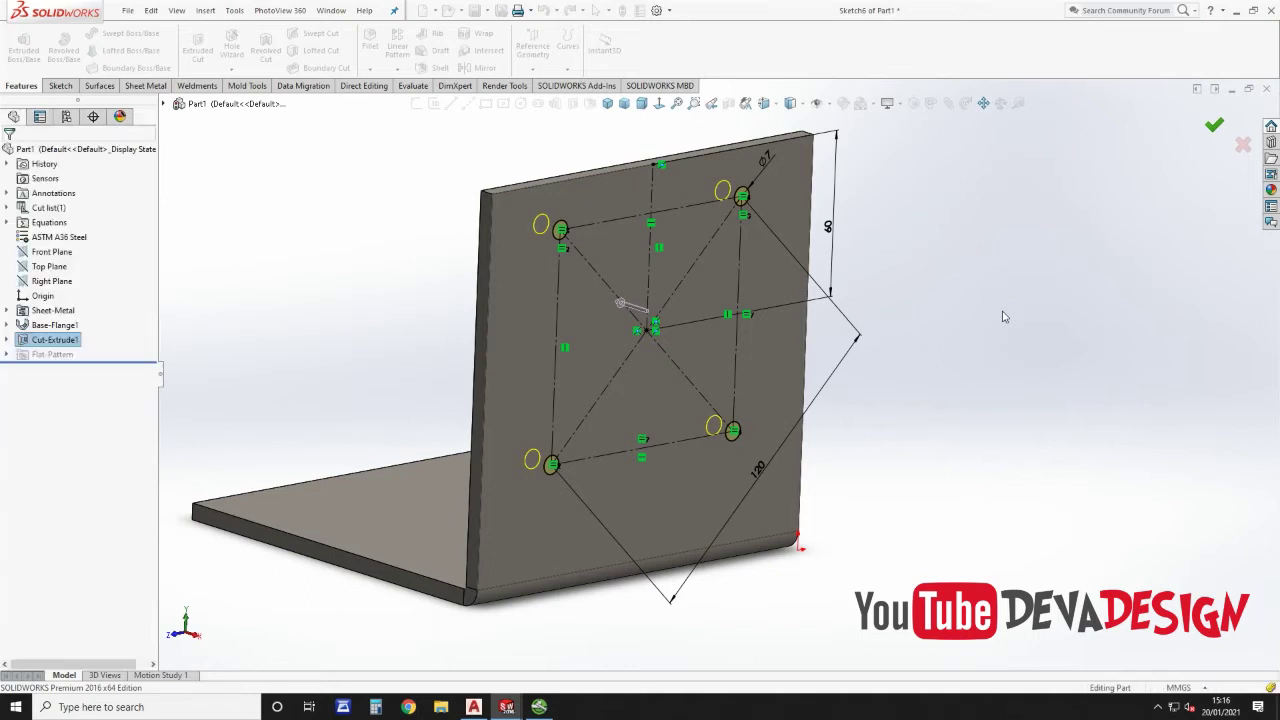
{"action": "left_click", "coordinate": [1003, 316]}
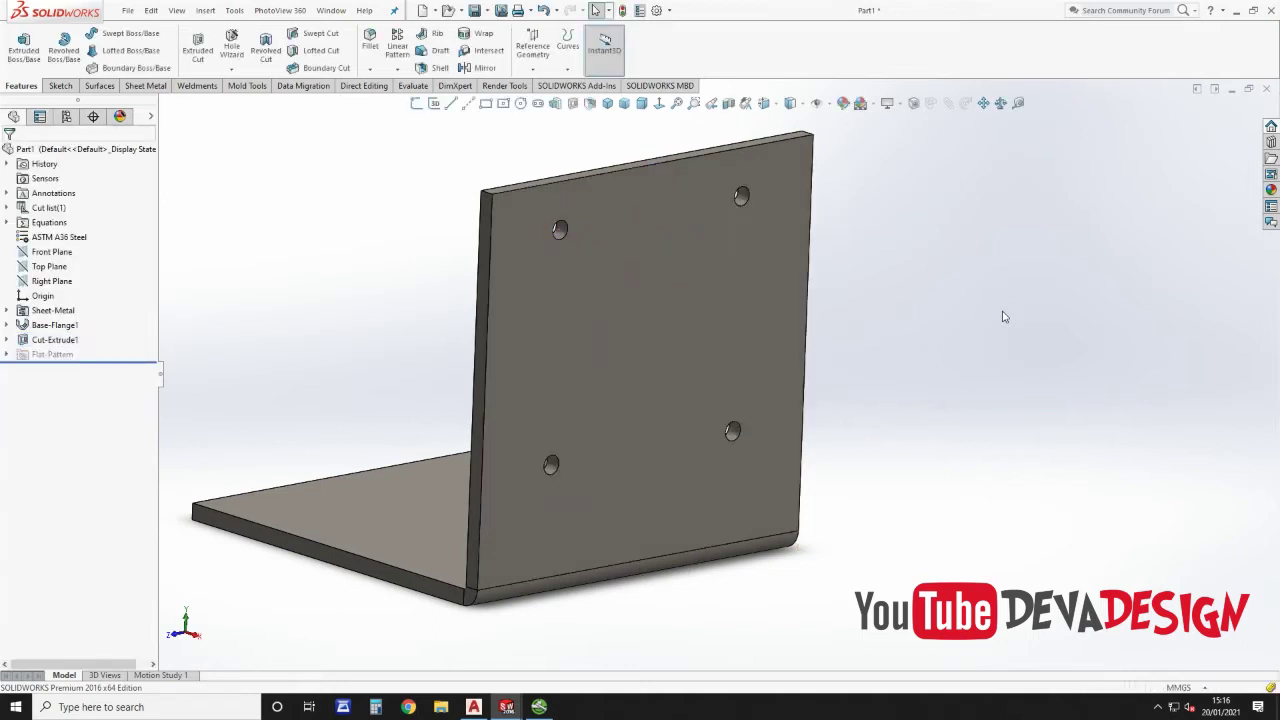
Step: Save the bracket part as 1.7 Plate Motor in the Roller Connveyor folder
{"action": "scroll", "coordinate": [1003, 316], "scroll_direction": "up", "scroll_amount": 3}
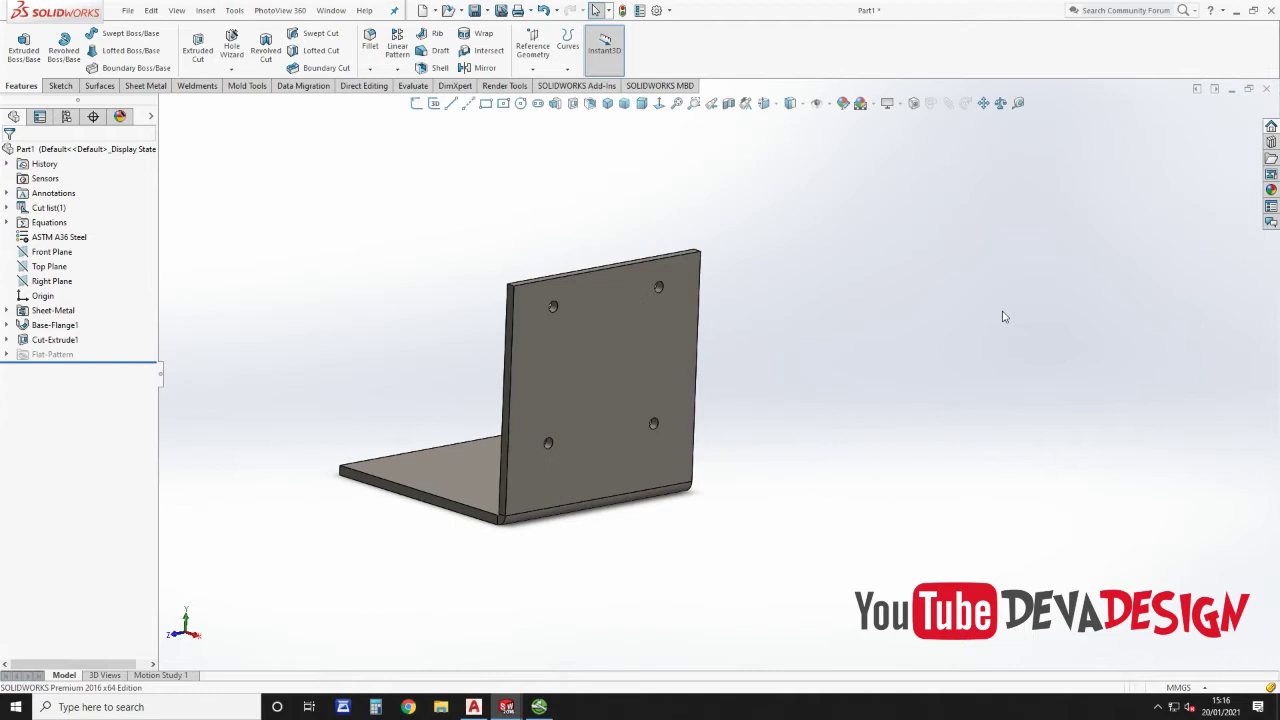
{"action": "key", "text": "ctrl+s"}
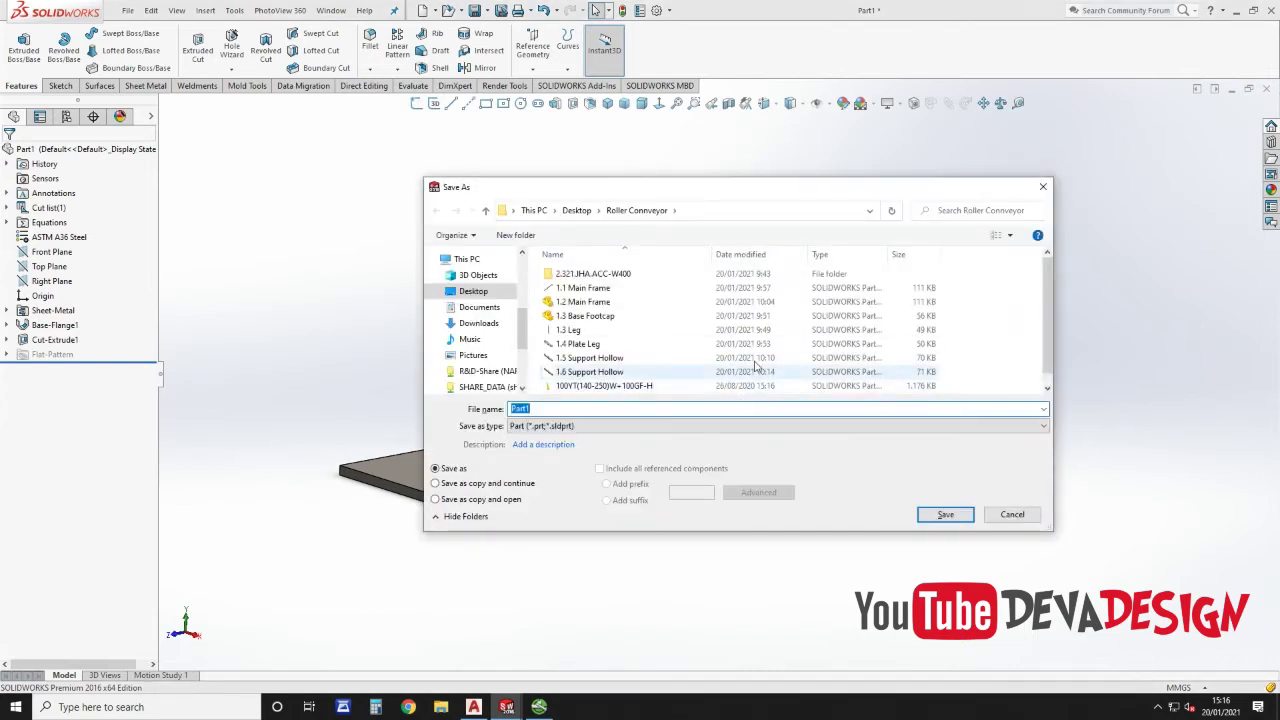
{"action": "type", "text": "1.7 Plate Moto"}
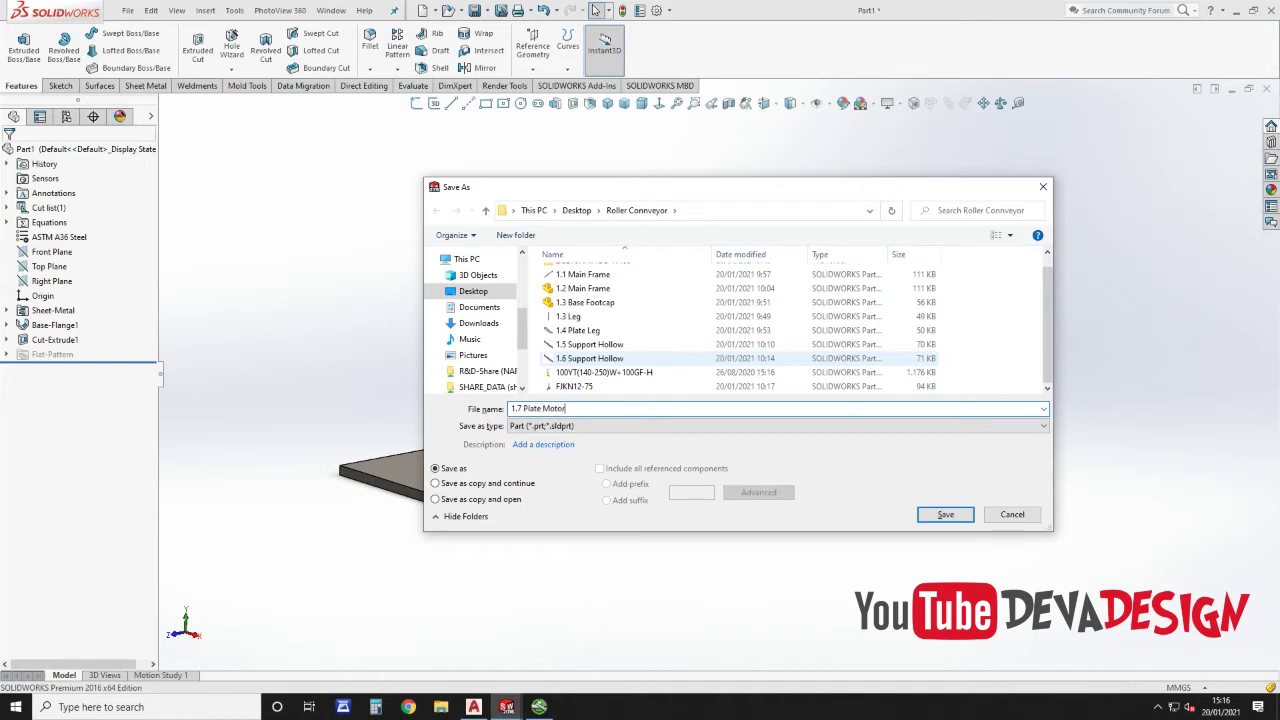
{"action": "key", "text": "Return"}
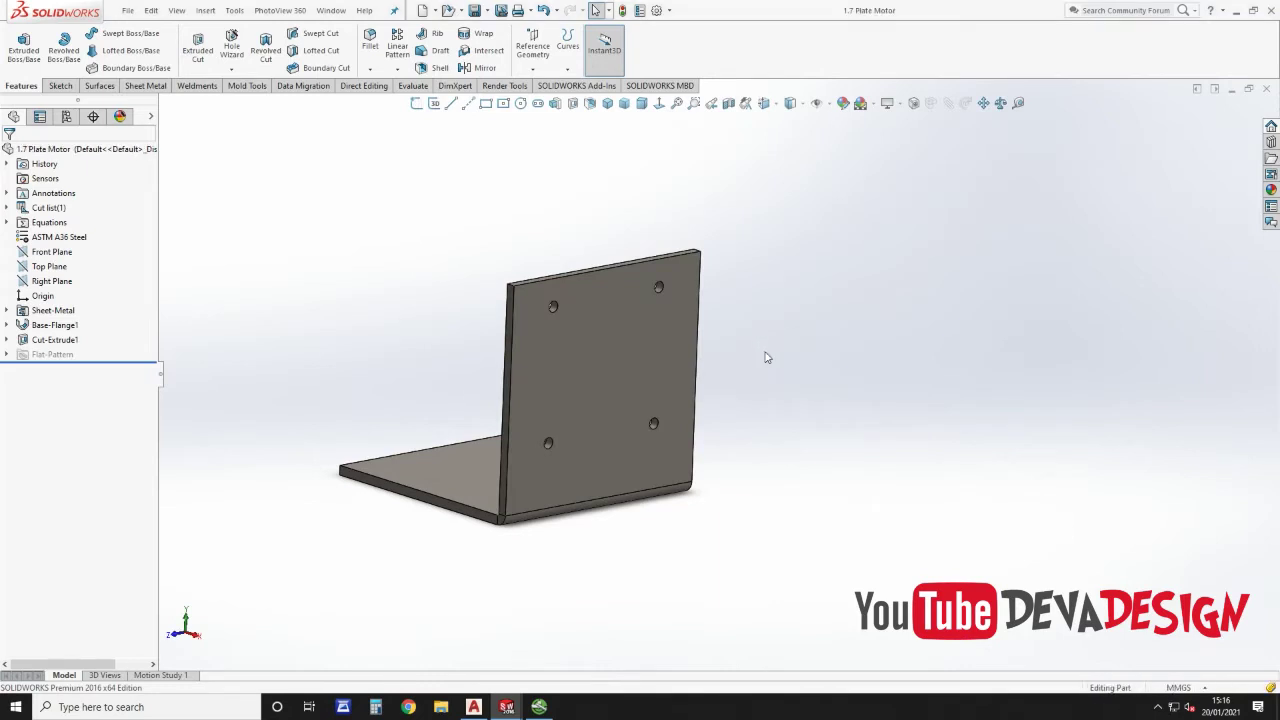
Step: Switch to the roller conveyor assembly and insert the 1.7 Plate Motor bracket below the gear motor
{"action": "key", "text": "ctrl+Tab"}
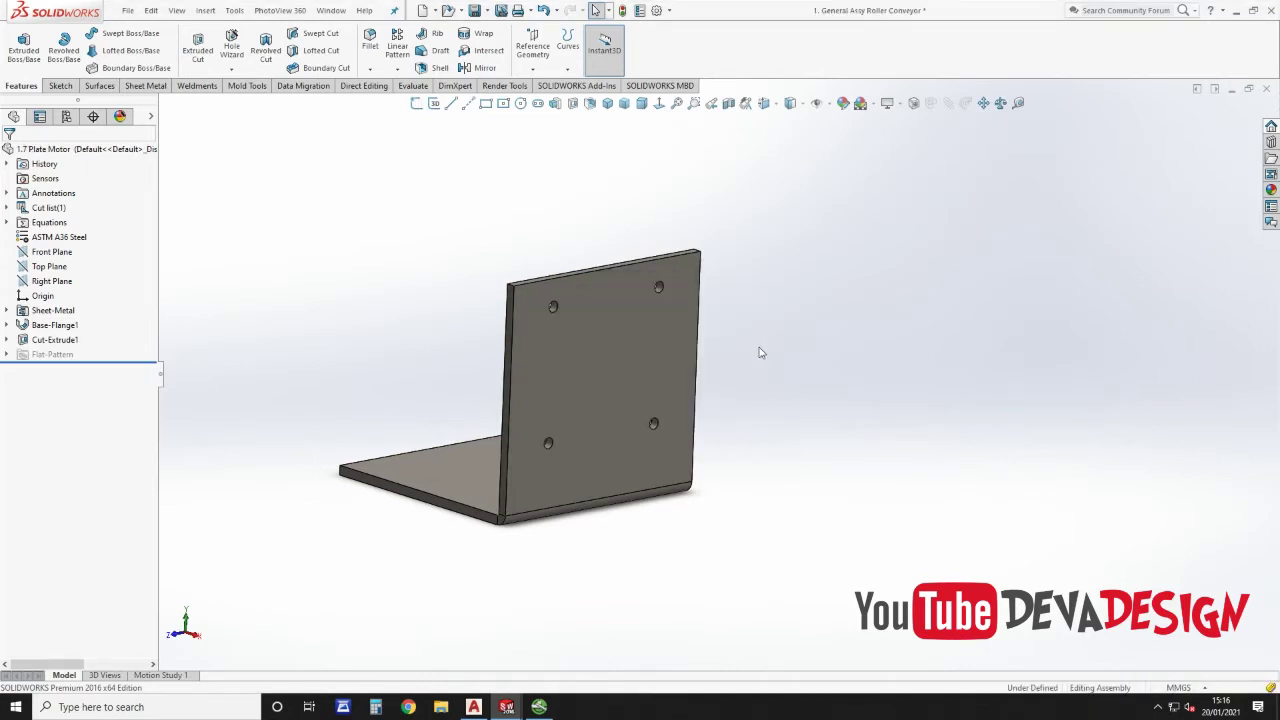
{"action": "left_click", "coordinate": [76, 48]}
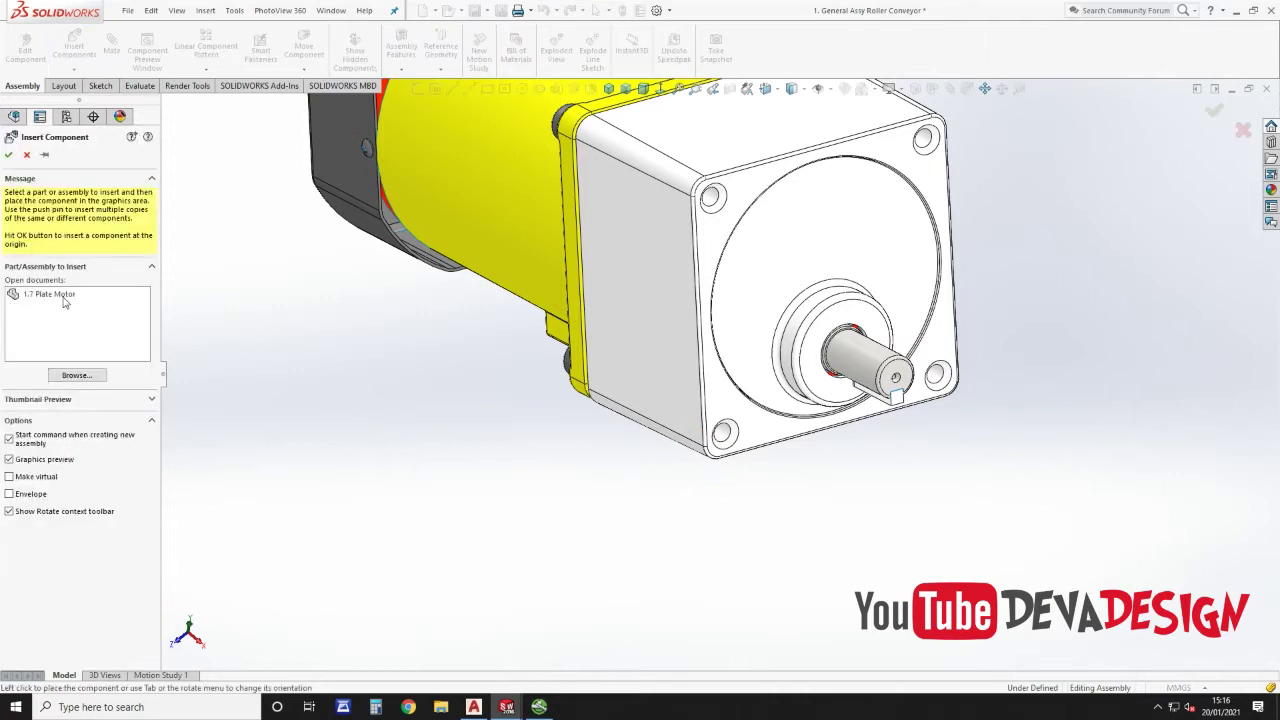
{"action": "left_click", "coordinate": [63, 300]}
{"action": "scroll", "coordinate": [671, 400], "scroll_direction": "up", "scroll_amount": 4}
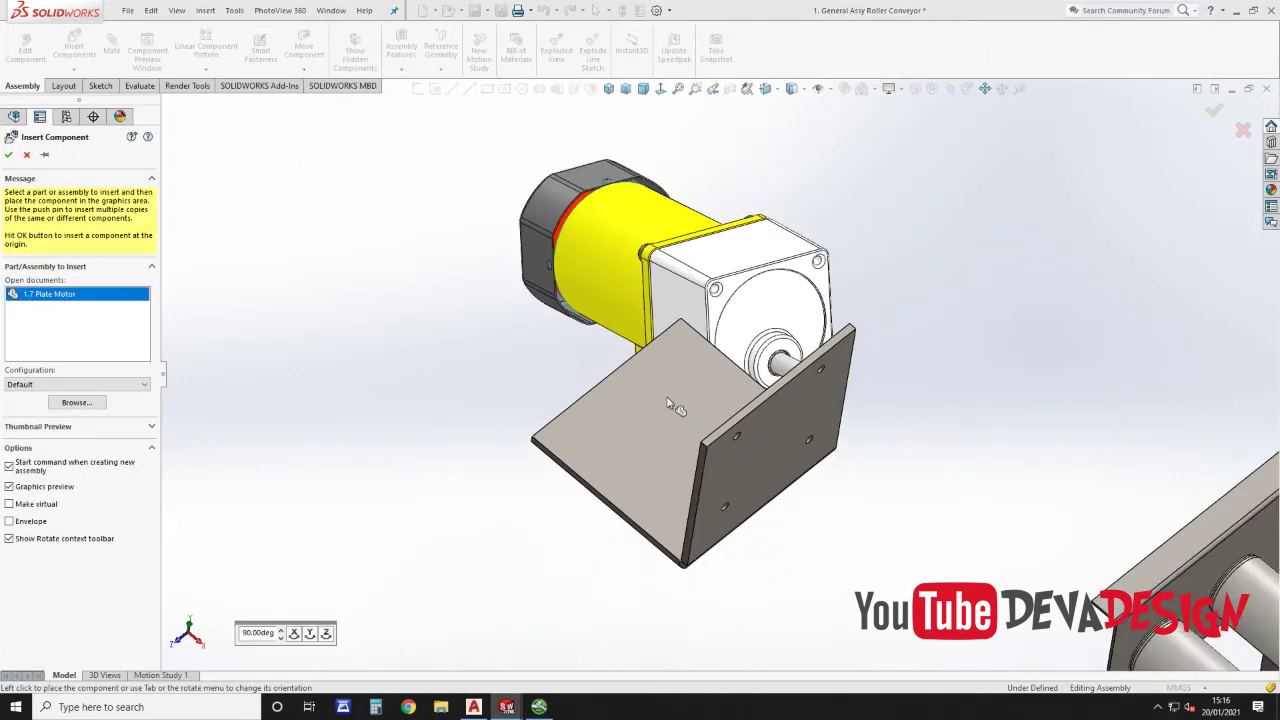
{"action": "scroll", "coordinate": [671, 404], "scroll_direction": "up", "scroll_amount": 2}
{"action": "left_click", "coordinate": [633, 447]}
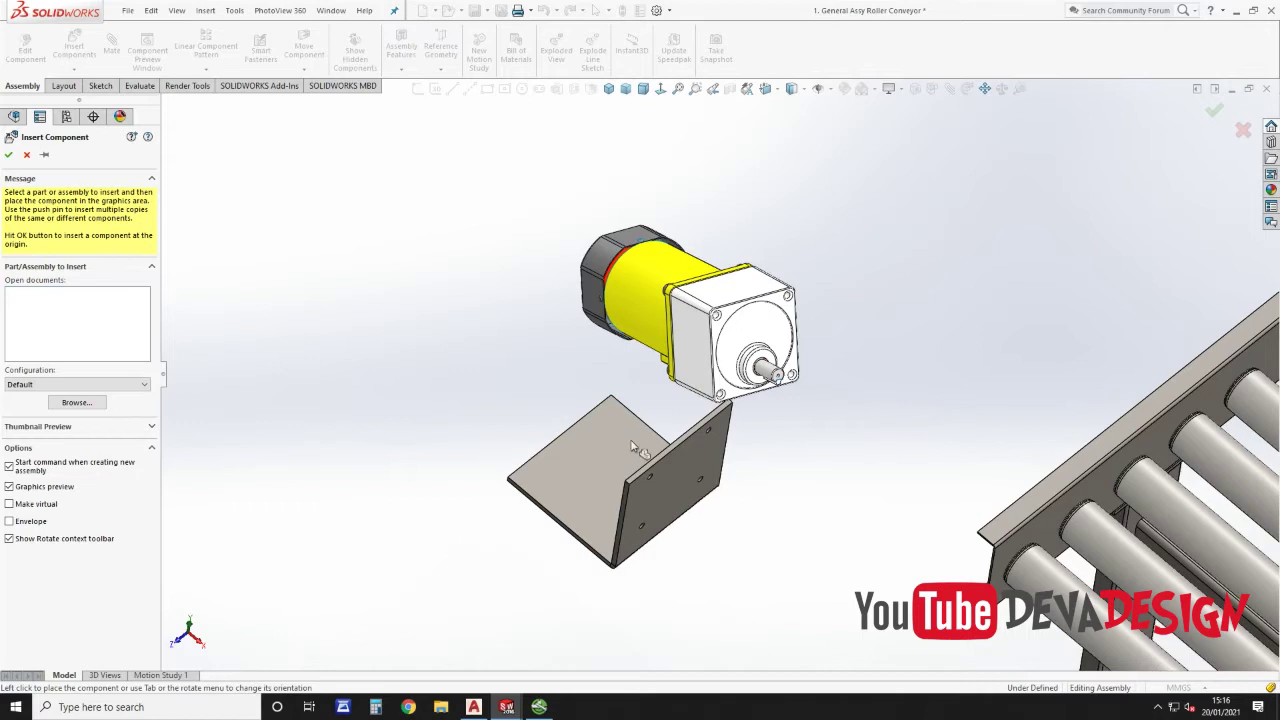
Step: Add a concentric mate between the gearbox's upper-left mounting hole and the matching upper hole in the bracket's vertical flange
{"action": "scroll", "coordinate": [708, 340], "scroll_direction": "down", "scroll_amount": 8}
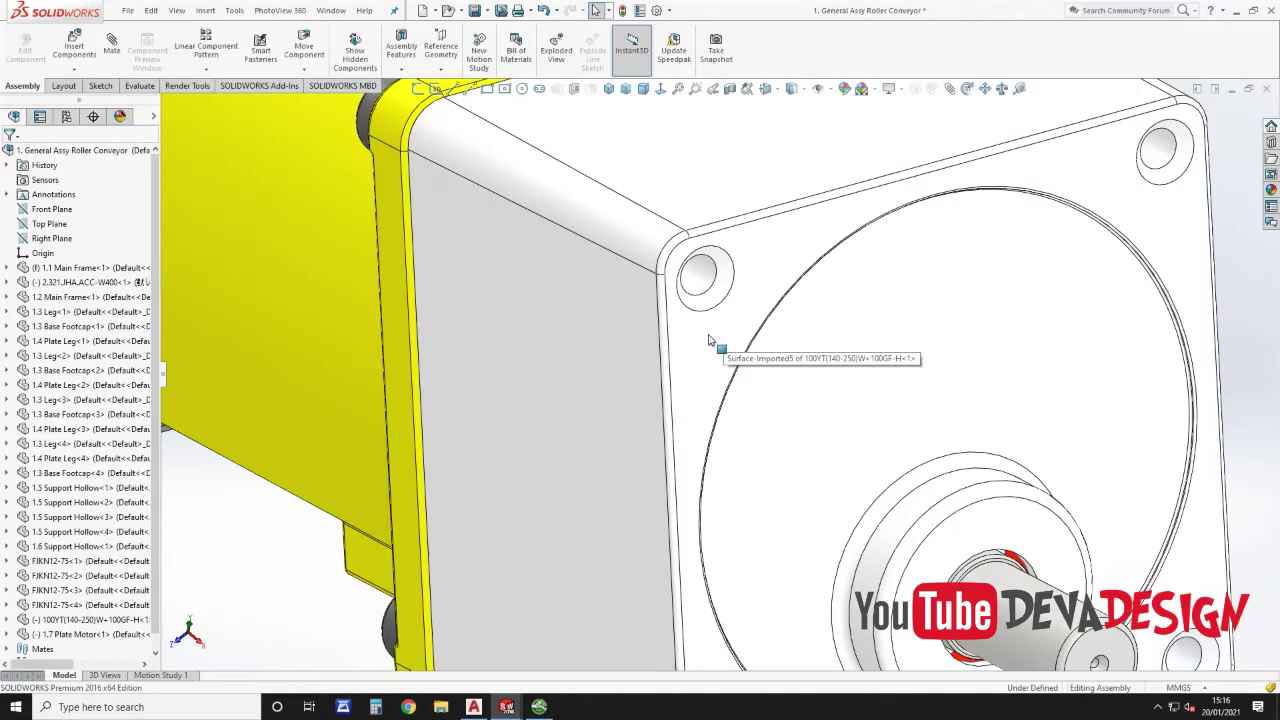
{"action": "left_click", "coordinate": [699, 277]}
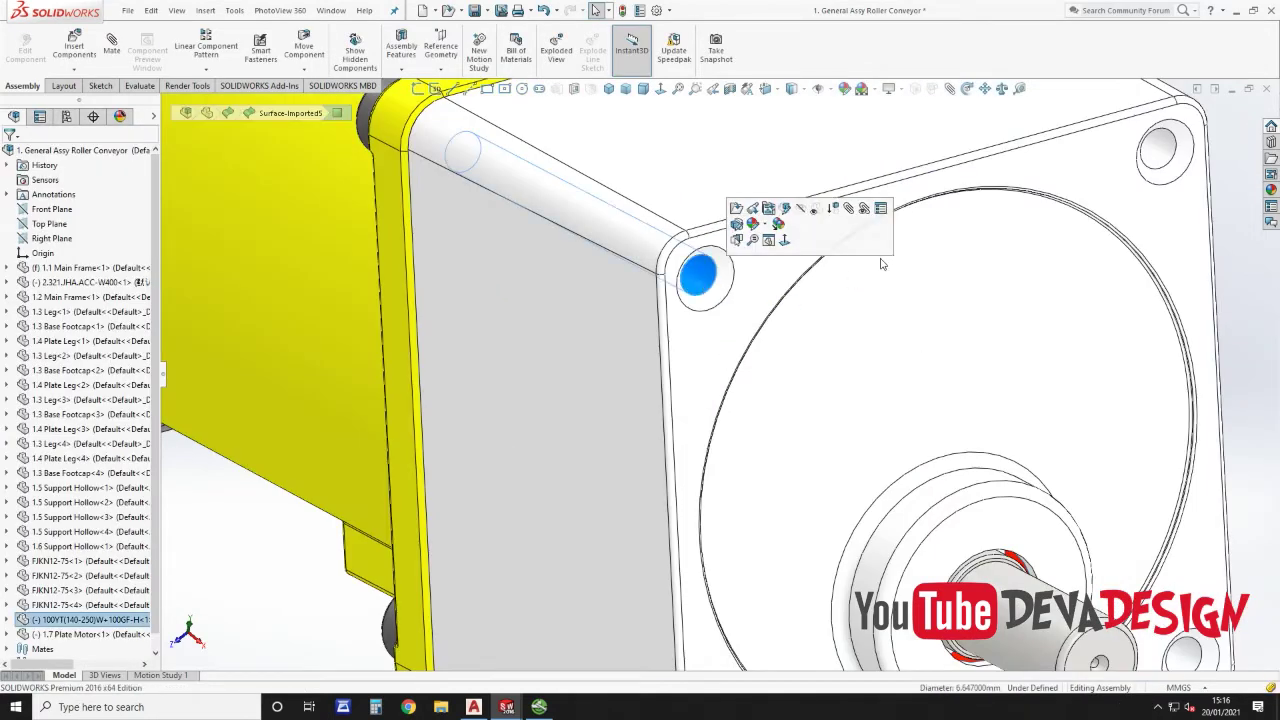
{"action": "left_click", "coordinate": [853, 212]}
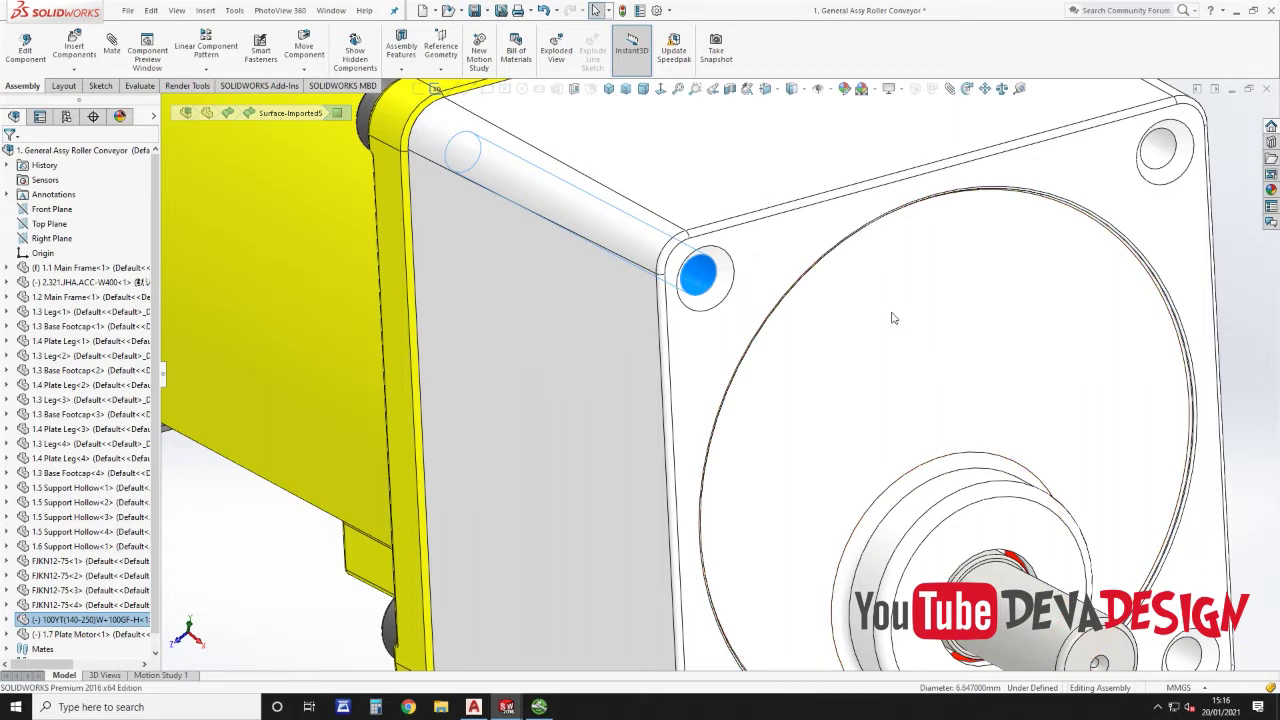
{"action": "key", "text": "m"}
{"action": "scroll", "coordinate": [891, 311], "scroll_direction": "up", "scroll_amount": 8}
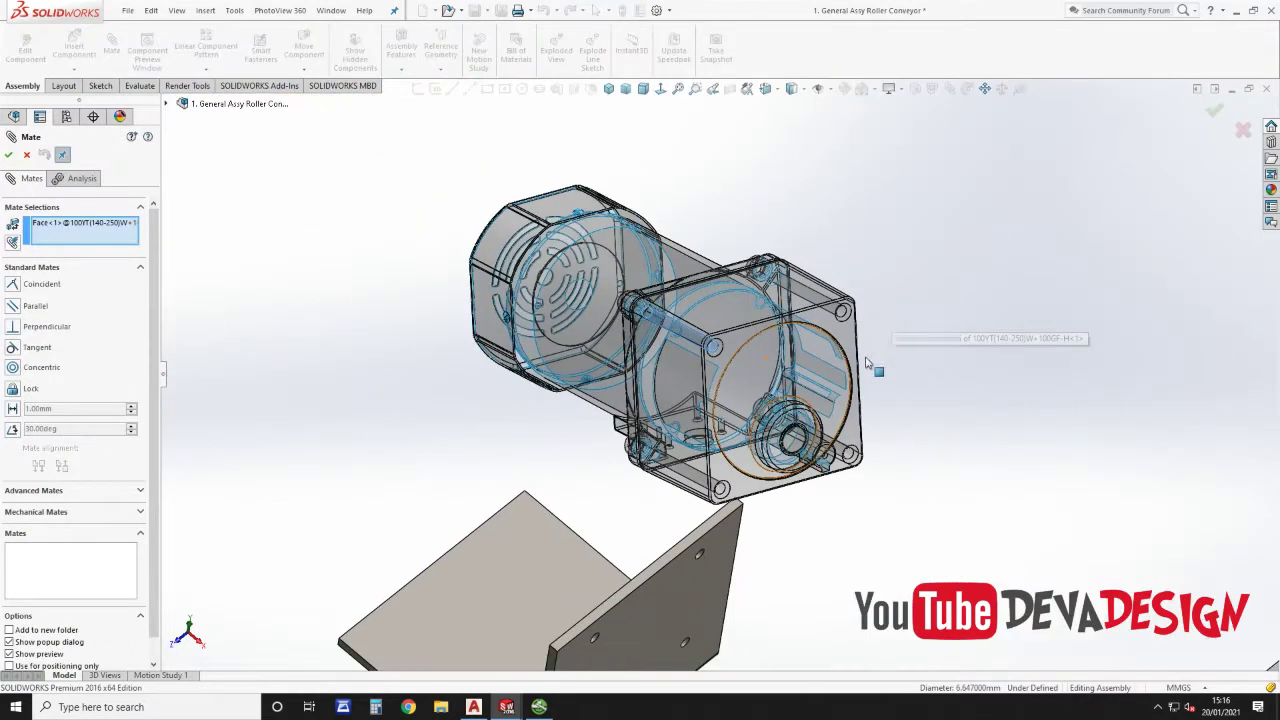
{"action": "scroll", "coordinate": [652, 577], "scroll_direction": "down", "scroll_amount": 10}
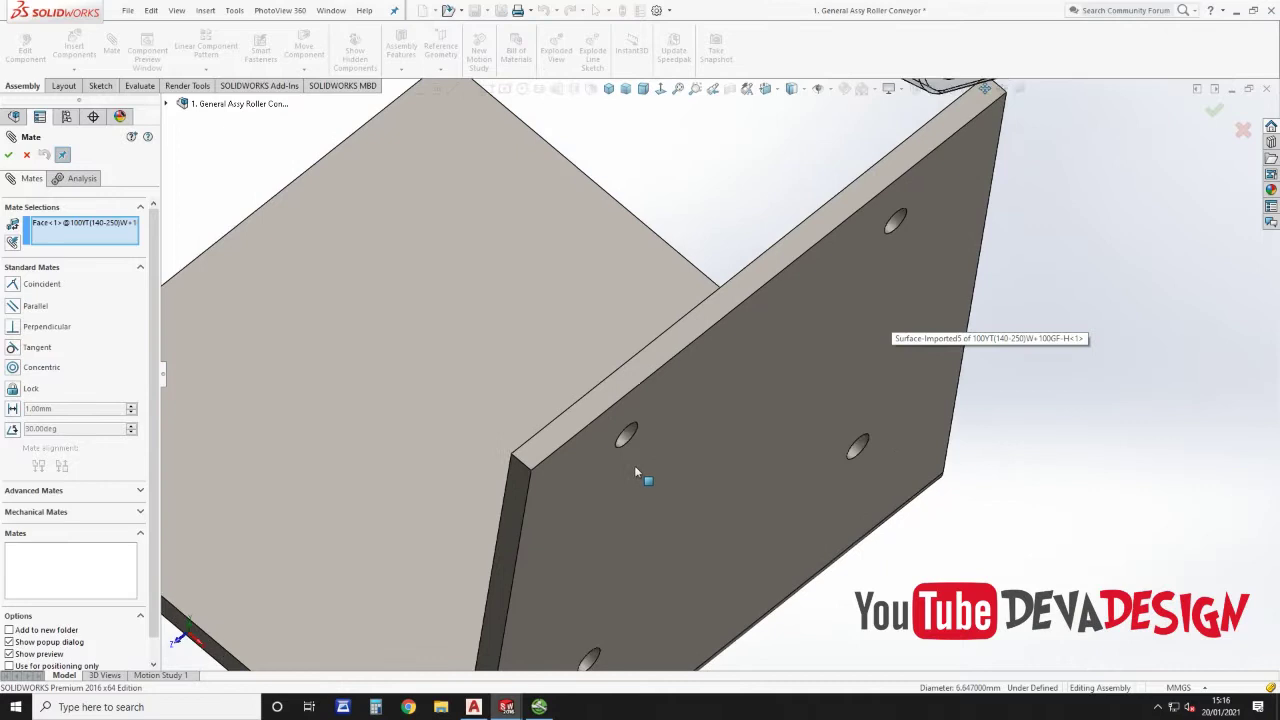
{"action": "left_click", "coordinate": [630, 417]}
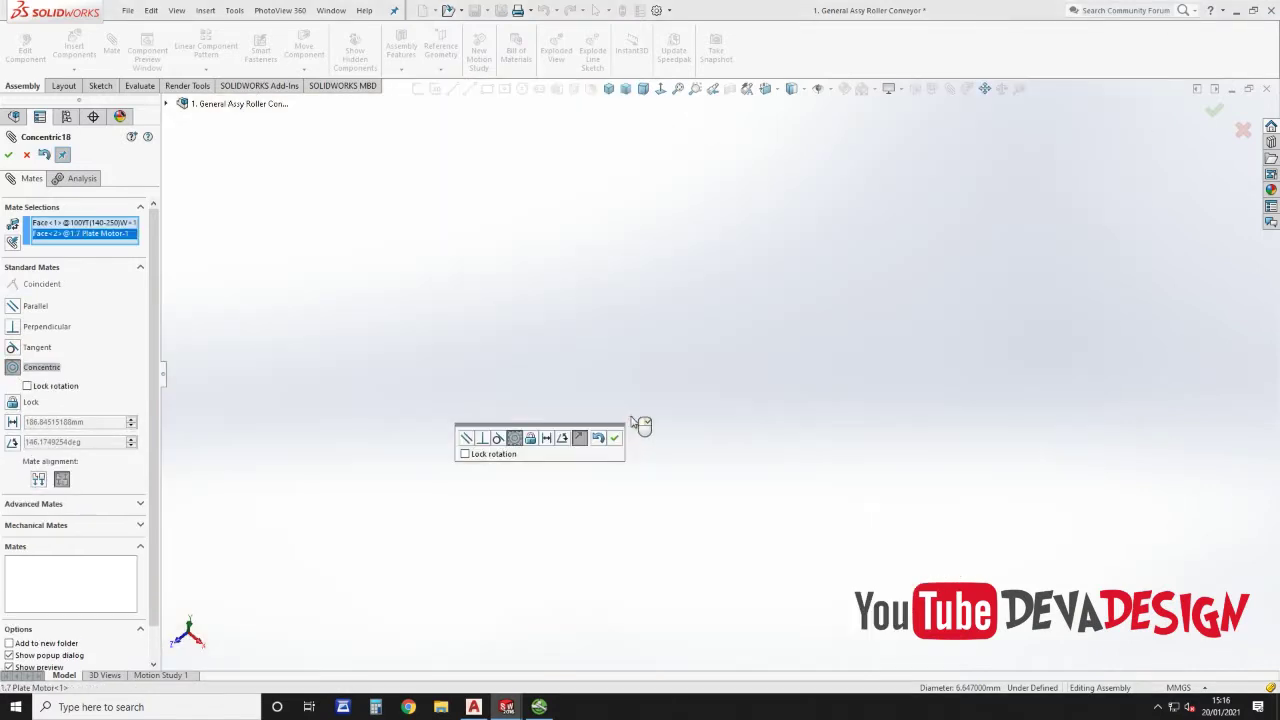
{"action": "left_click", "coordinate": [617, 441]}
Step: Add a second concentric mate between the bracket's other upper hole and the gearbox's upper-right mounting hole
{"action": "scroll", "coordinate": [766, 514], "scroll_direction": "up", "scroll_amount": 8}
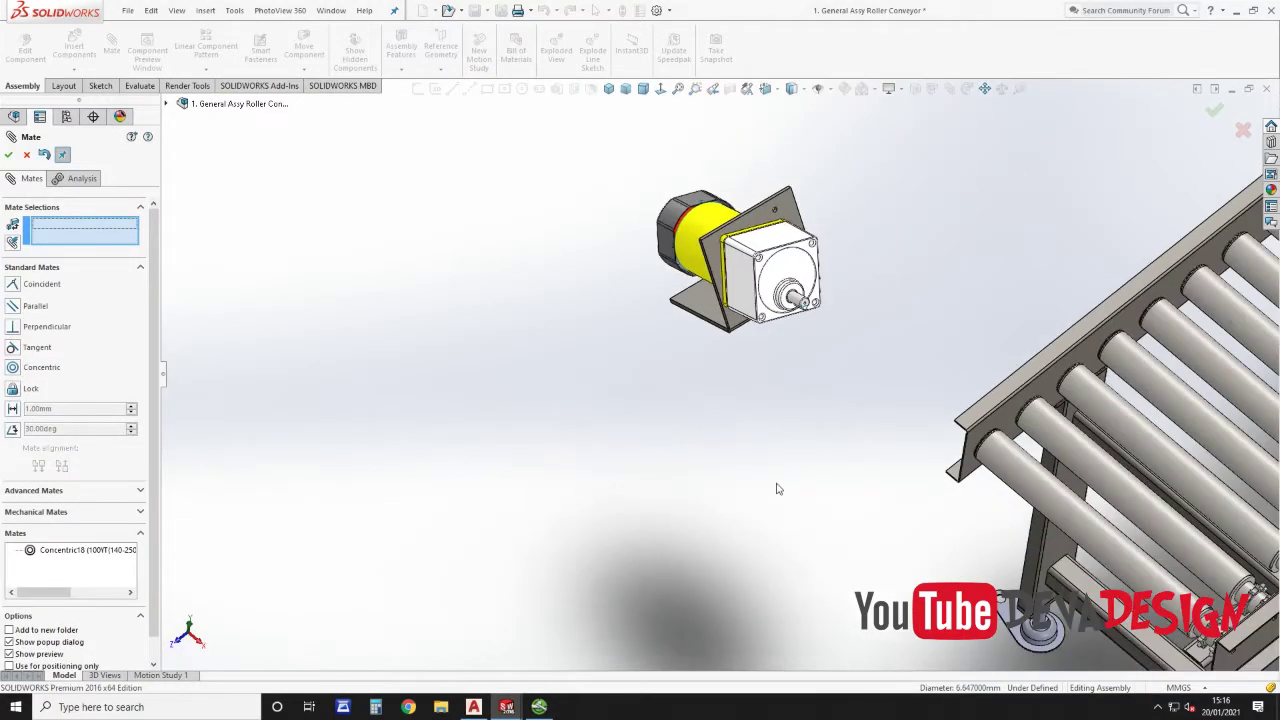
{"action": "scroll", "coordinate": [793, 236], "scroll_direction": "down", "scroll_amount": 5}
{"action": "left_click", "coordinate": [695, 258]}
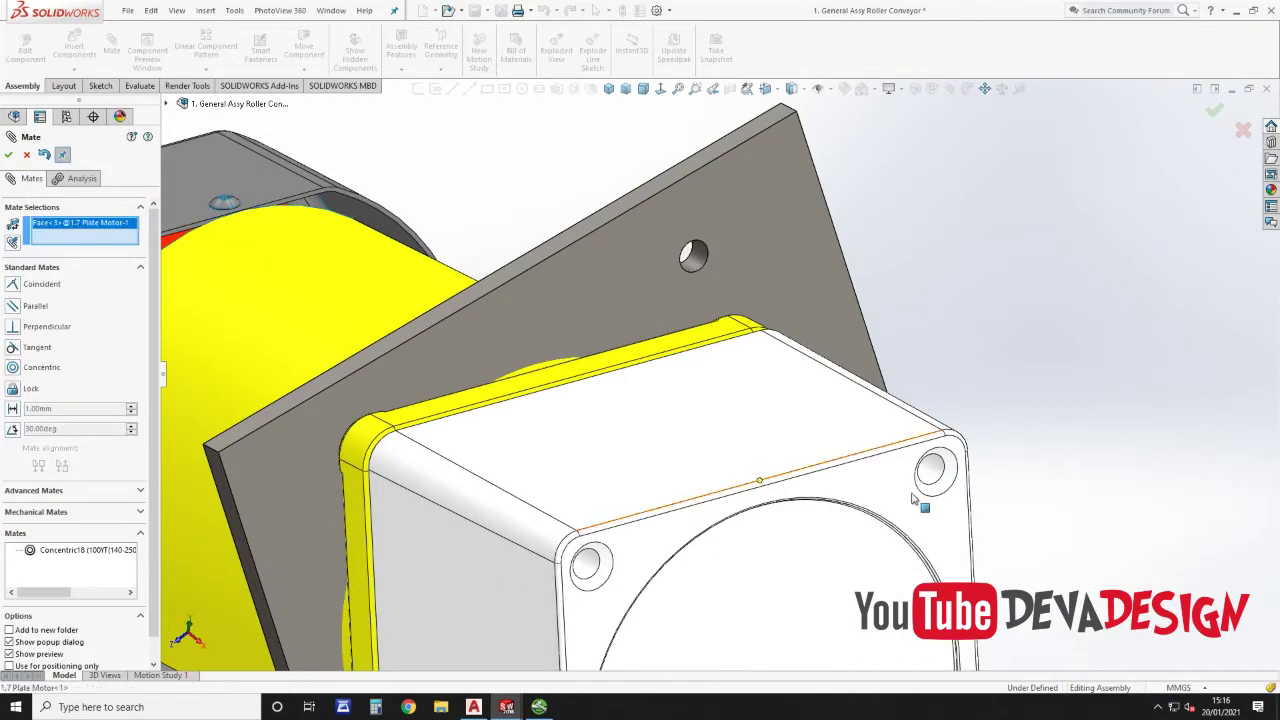
{"action": "left_click", "coordinate": [932, 470]}
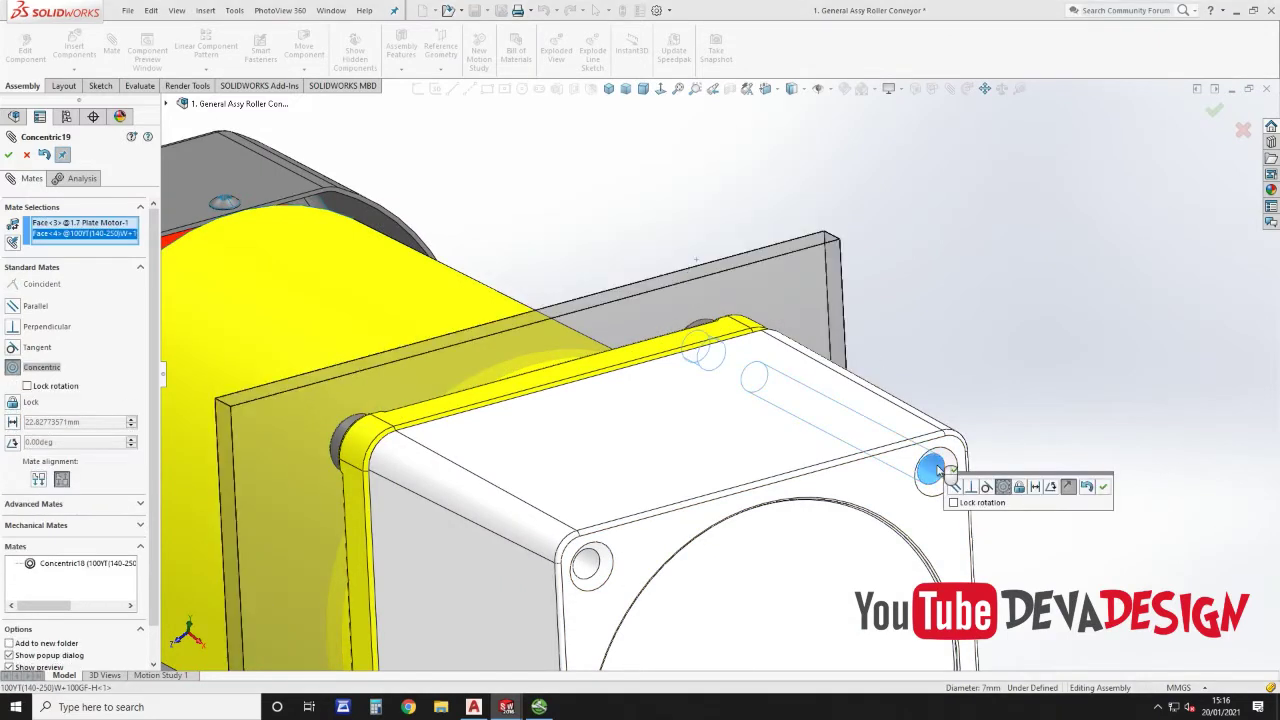
{"action": "left_click", "coordinate": [1104, 487]}
Step: Mate the inner face of the bracket's vertical flange coincident with the gearbox's front face and finish mating
{"action": "scroll", "coordinate": [803, 483], "scroll_direction": "up", "scroll_amount": 5}
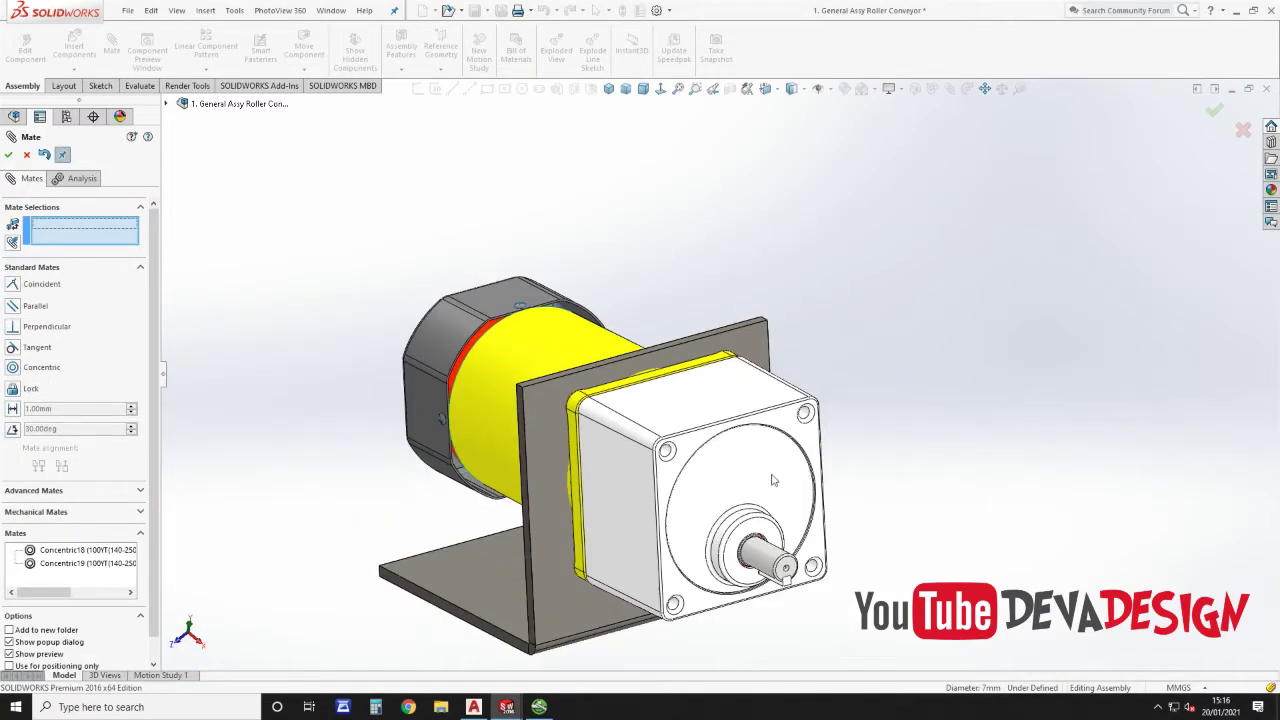
{"action": "middle_click_drag", "start_coordinate": [803, 483], "coordinate": [882, 527]}
{"action": "scroll", "coordinate": [766, 465], "scroll_direction": "up", "scroll_amount": 5}
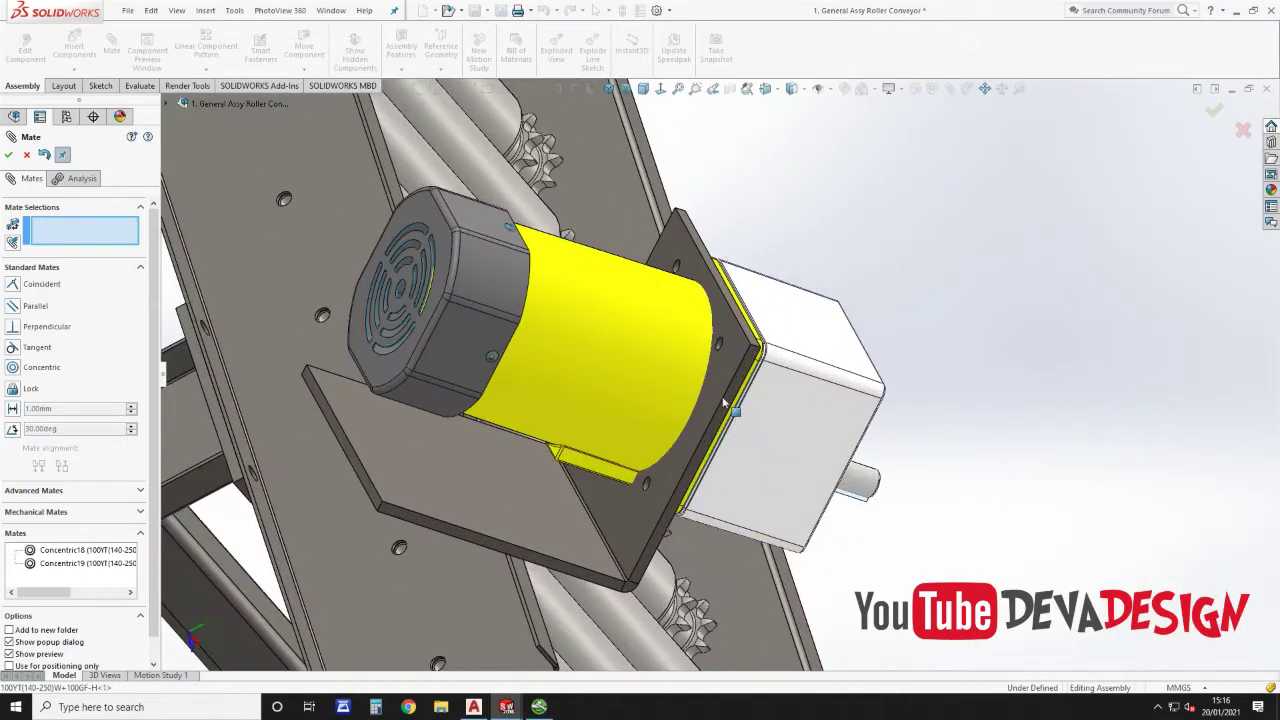
{"action": "left_click", "coordinate": [716, 428]}
{"action": "middle_click_drag", "start_coordinate": [713, 437], "coordinate": [940, 360]}
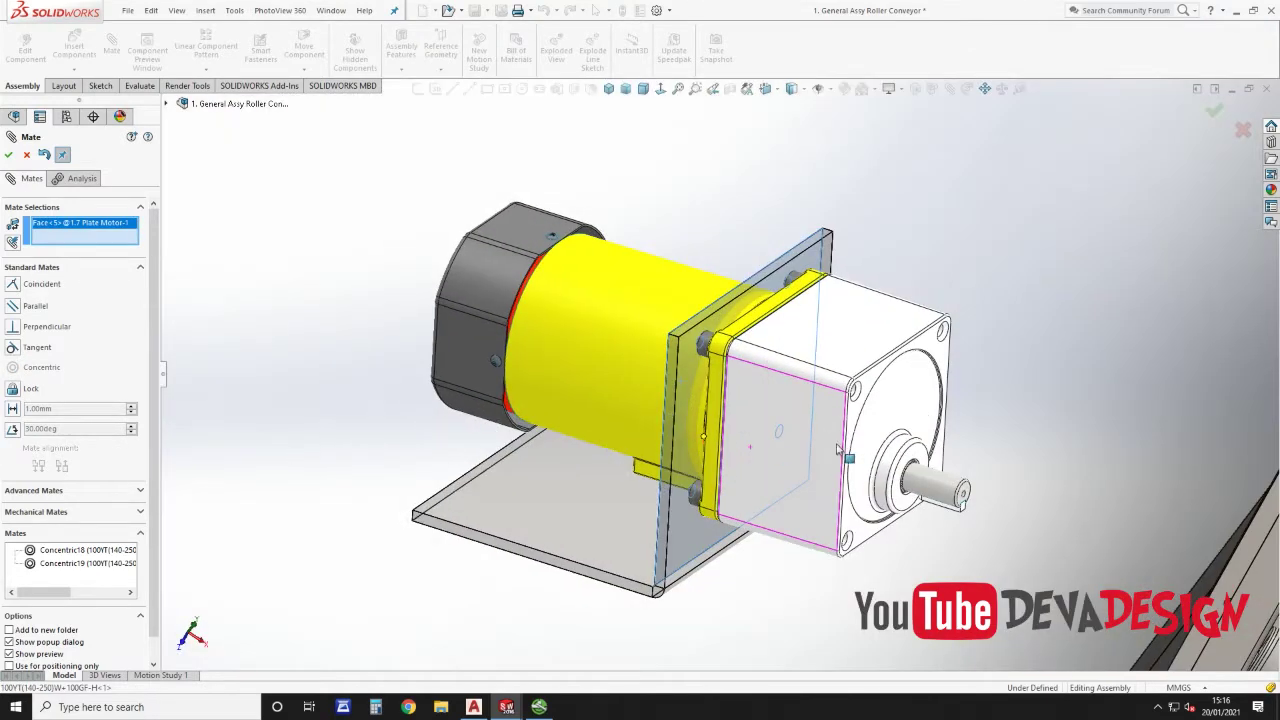
{"action": "left_click", "coordinate": [935, 355]}
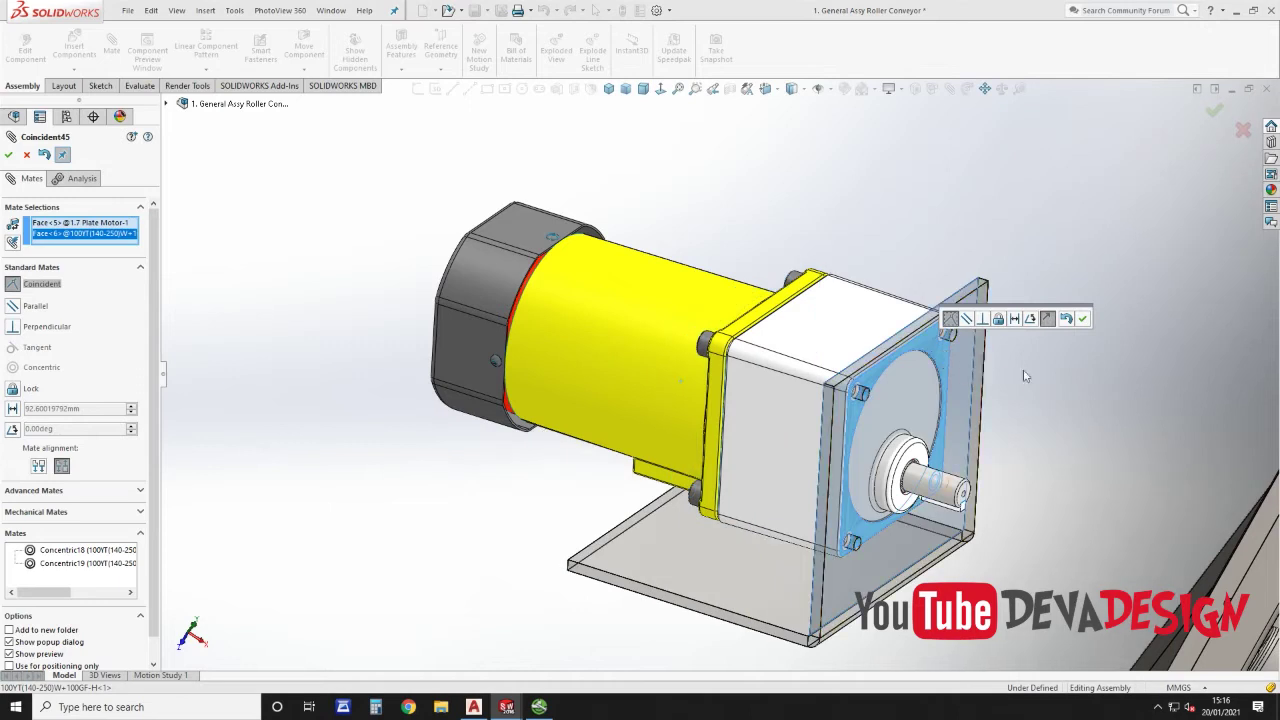
{"action": "left_click", "coordinate": [1083, 319]}
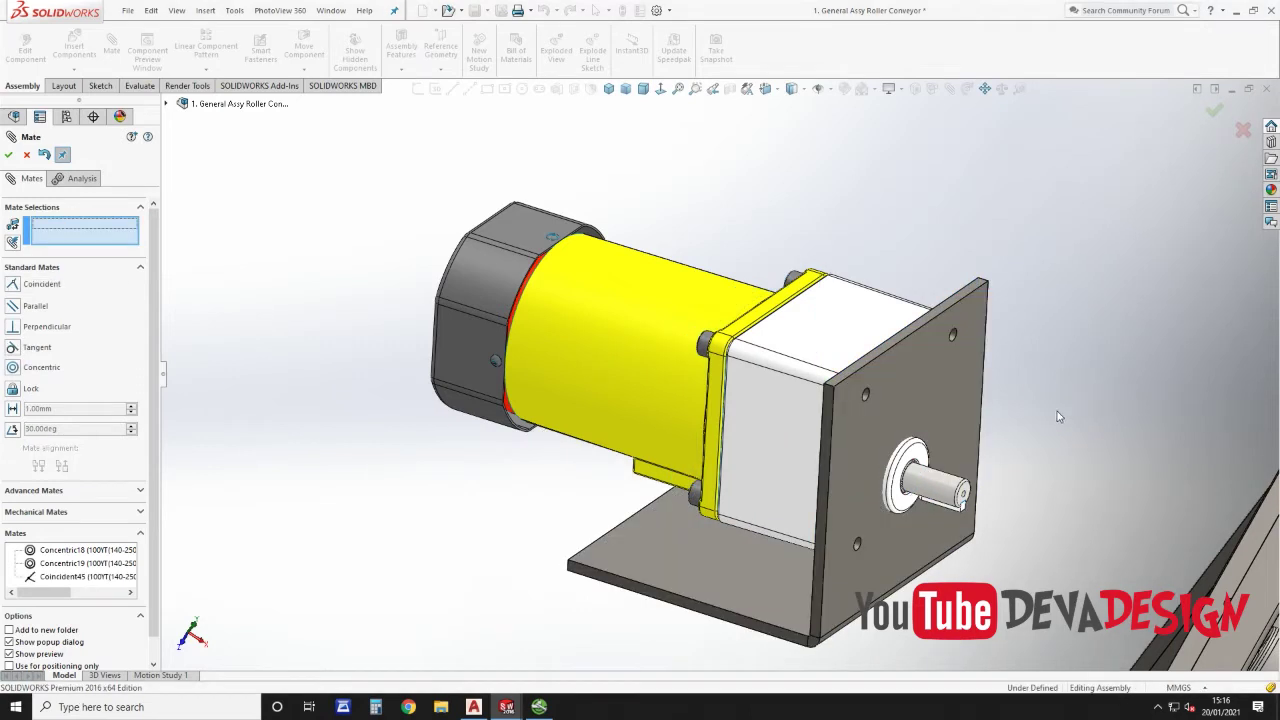
{"action": "scroll", "coordinate": [1063, 419], "scroll_direction": "down", "scroll_amount": 3}
{"action": "scroll", "coordinate": [870, 442], "scroll_direction": "up", "scroll_amount": 4}
{"action": "key", "text": "Escape"}
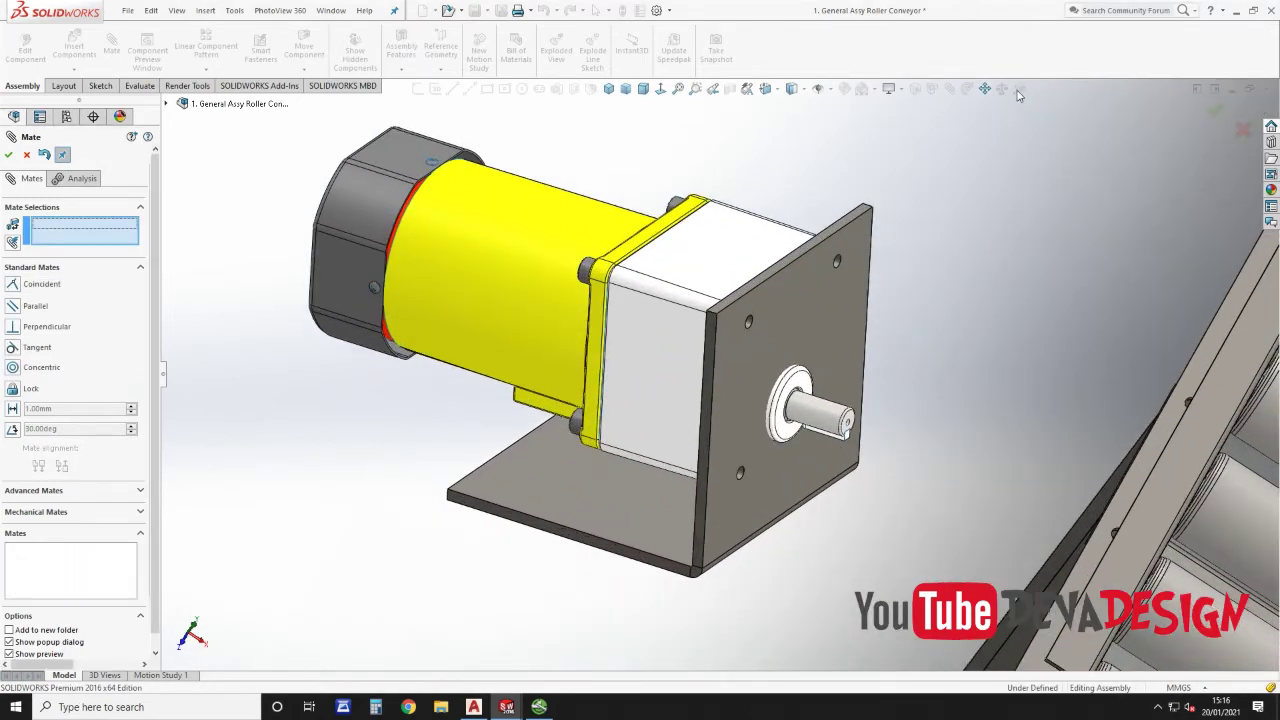
Step: Measure the centre distance between the bracket's lower-left mounting hole and the gearbox shaft
{"action": "scroll", "coordinate": [771, 461], "scroll_direction": "down", "scroll_amount": 6}
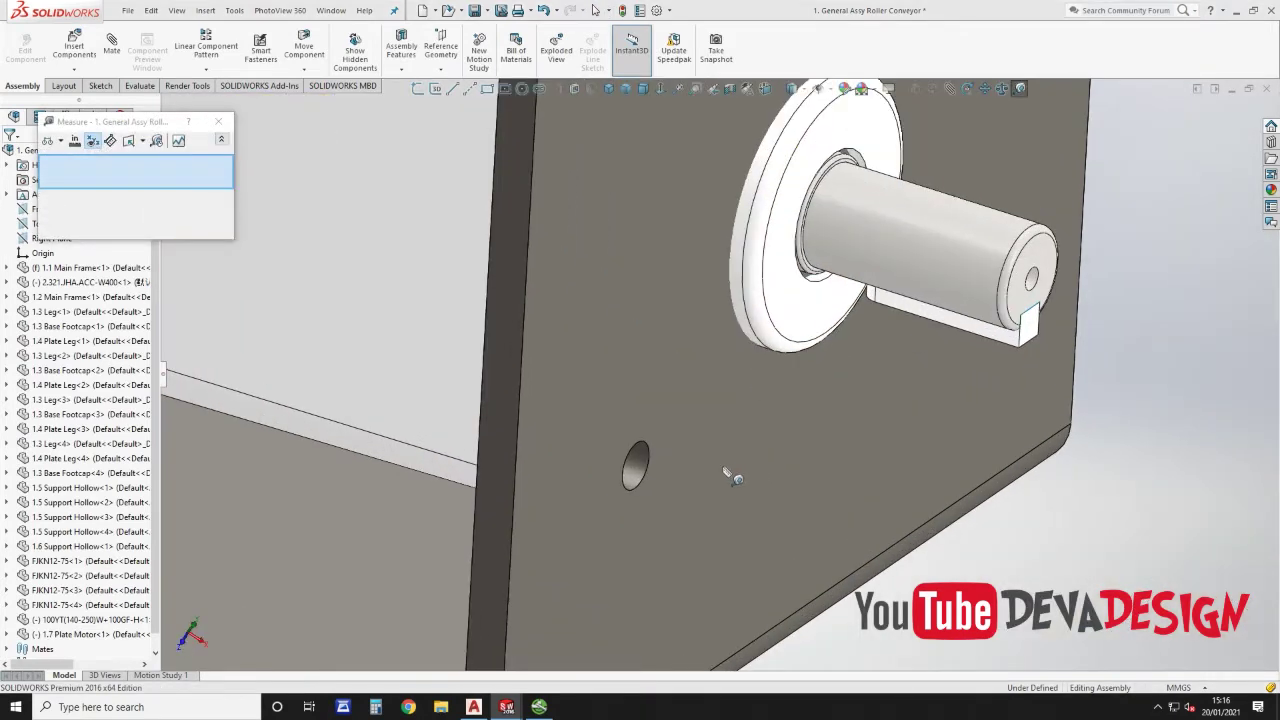
{"action": "left_click", "coordinate": [632, 464]}
{"action": "left_click", "coordinate": [862, 243]}
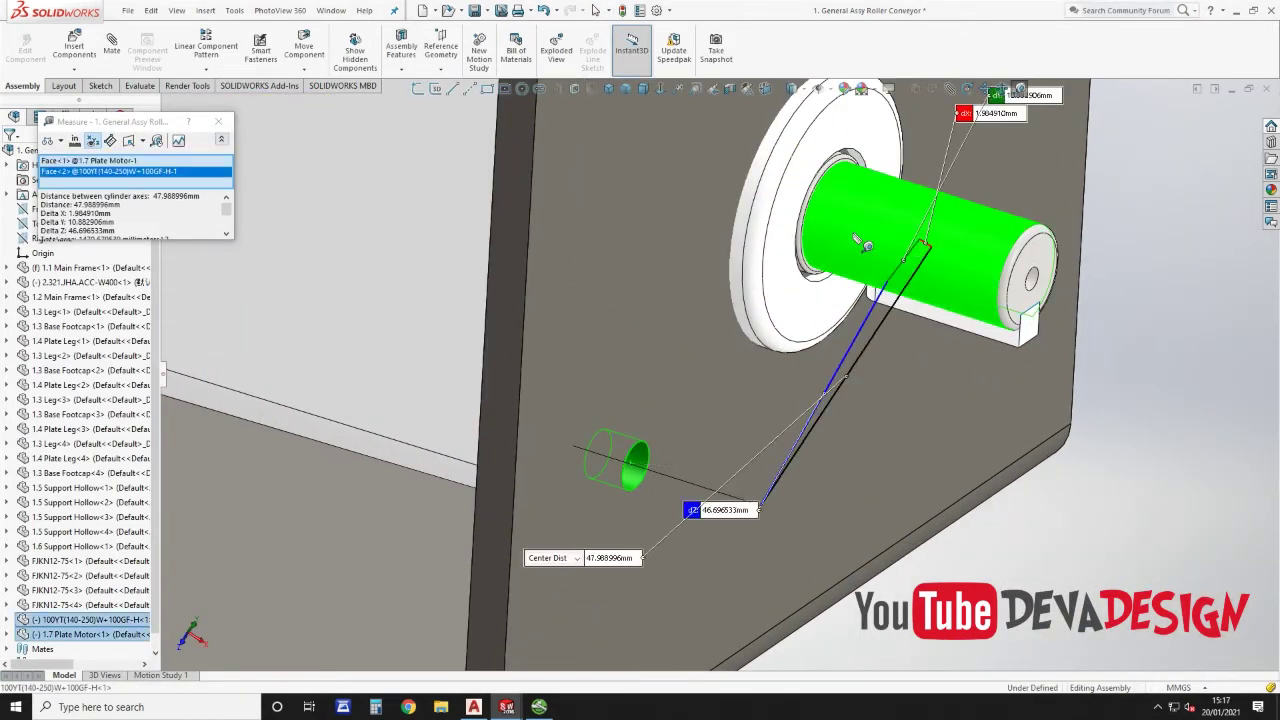
{"action": "scroll", "coordinate": [850, 385], "scroll_direction": "up", "scroll_amount": 2}
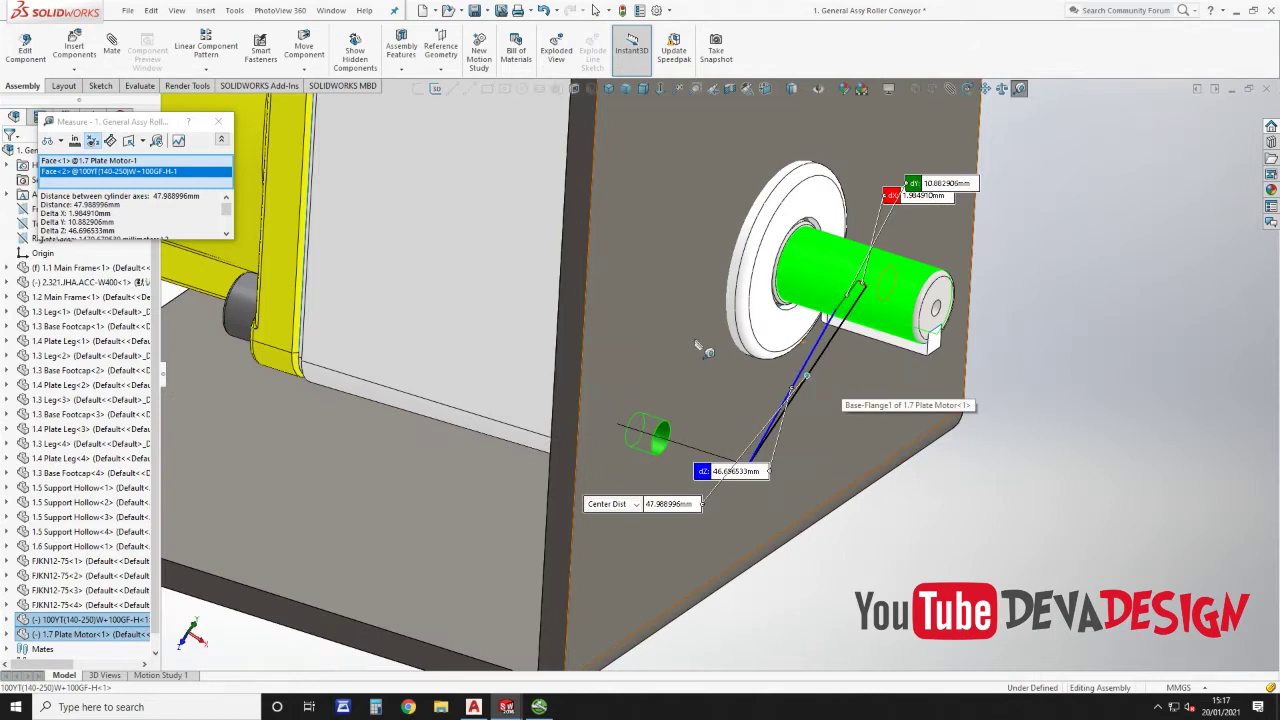
{"action": "middle_click_drag", "start_coordinate": [700, 344], "coordinate": [649, 293]}
{"action": "scroll", "coordinate": [910, 436], "scroll_direction": "down", "scroll_amount": 5}
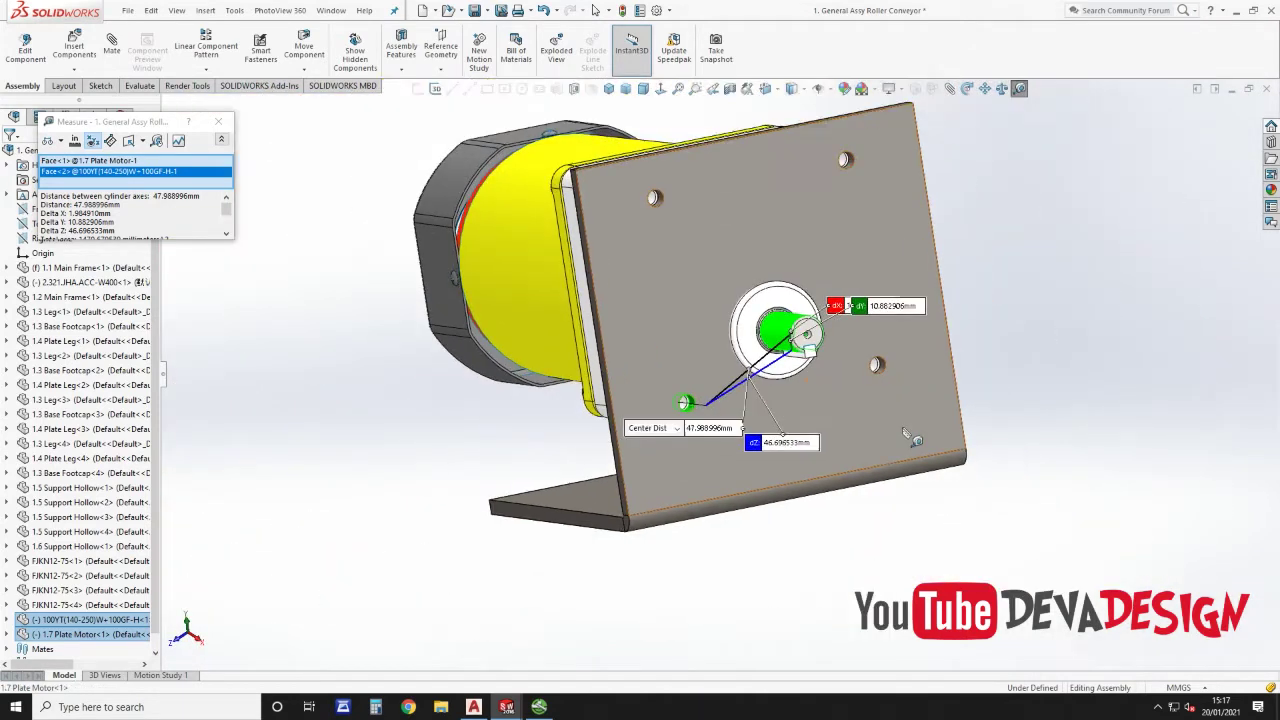
{"action": "key", "text": "Escape"}
Step: Measure the distance between the underside of the motor's terminal block and the bracket's horizontal plate
{"action": "scroll", "coordinate": [903, 434], "scroll_direction": "up", "scroll_amount": 6}
{"action": "middle_click_drag", "start_coordinate": [884, 438], "coordinate": [923, 443]}
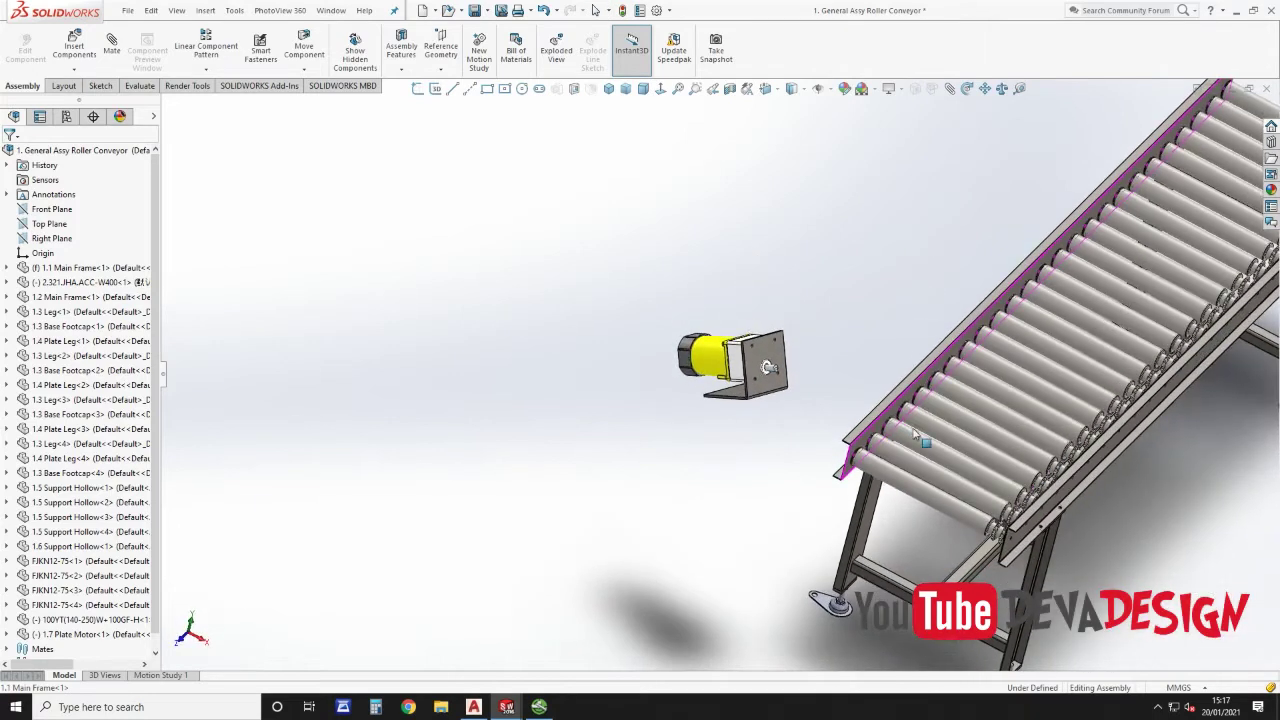
{"action": "scroll", "coordinate": [800, 420], "scroll_direction": "down", "scroll_amount": 3}
{"action": "scroll", "coordinate": [771, 387], "scroll_direction": "up", "scroll_amount": 5}
{"action": "middle_click_drag", "start_coordinate": [694, 358], "coordinate": [783, 280]}
{"action": "left_click", "coordinate": [1019, 88]}
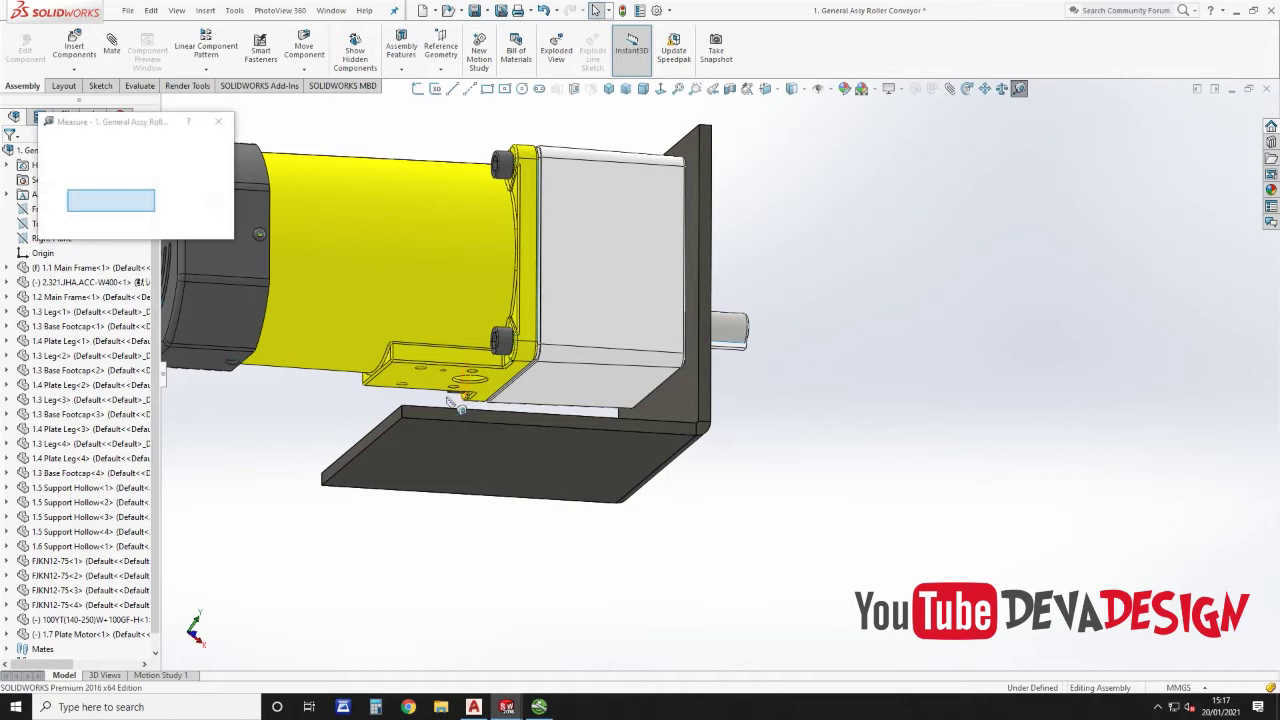
{"action": "left_click", "coordinate": [450, 388]}
{"action": "middle_click_drag", "start_coordinate": [450, 388], "coordinate": [506, 417]}
{"action": "left_click", "coordinate": [506, 417]}
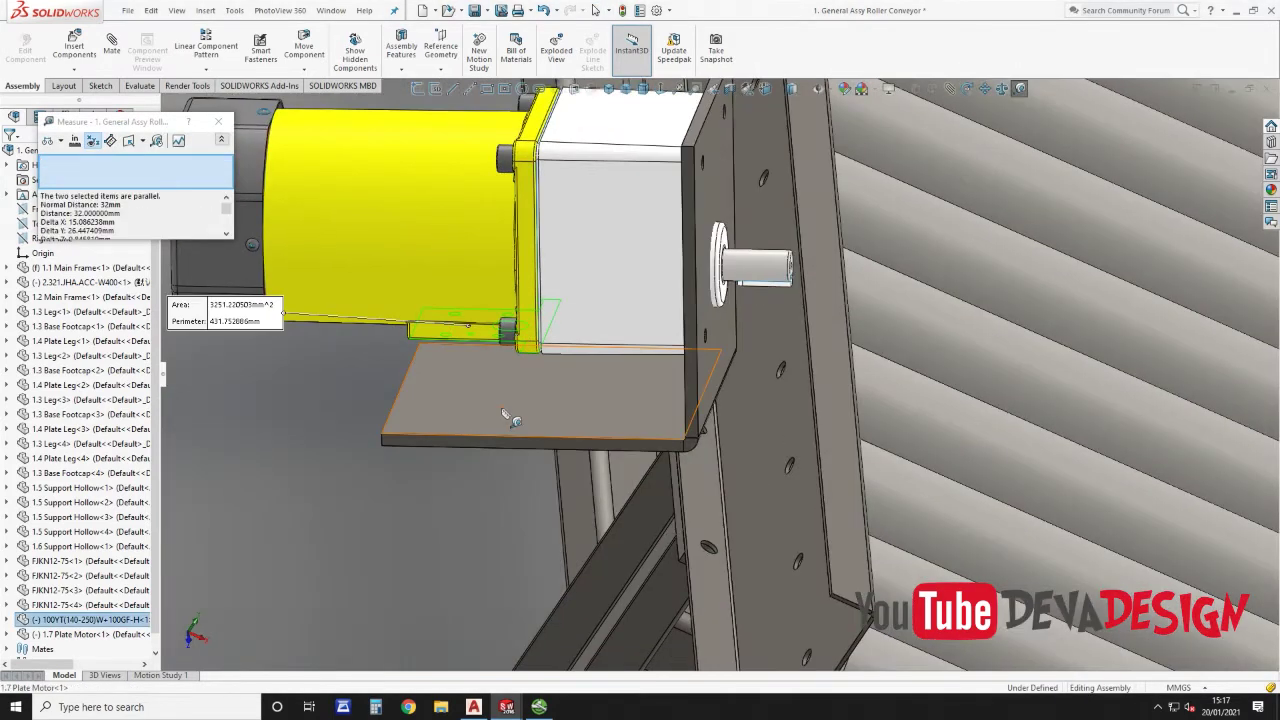
{"action": "key", "text": "Escape"}
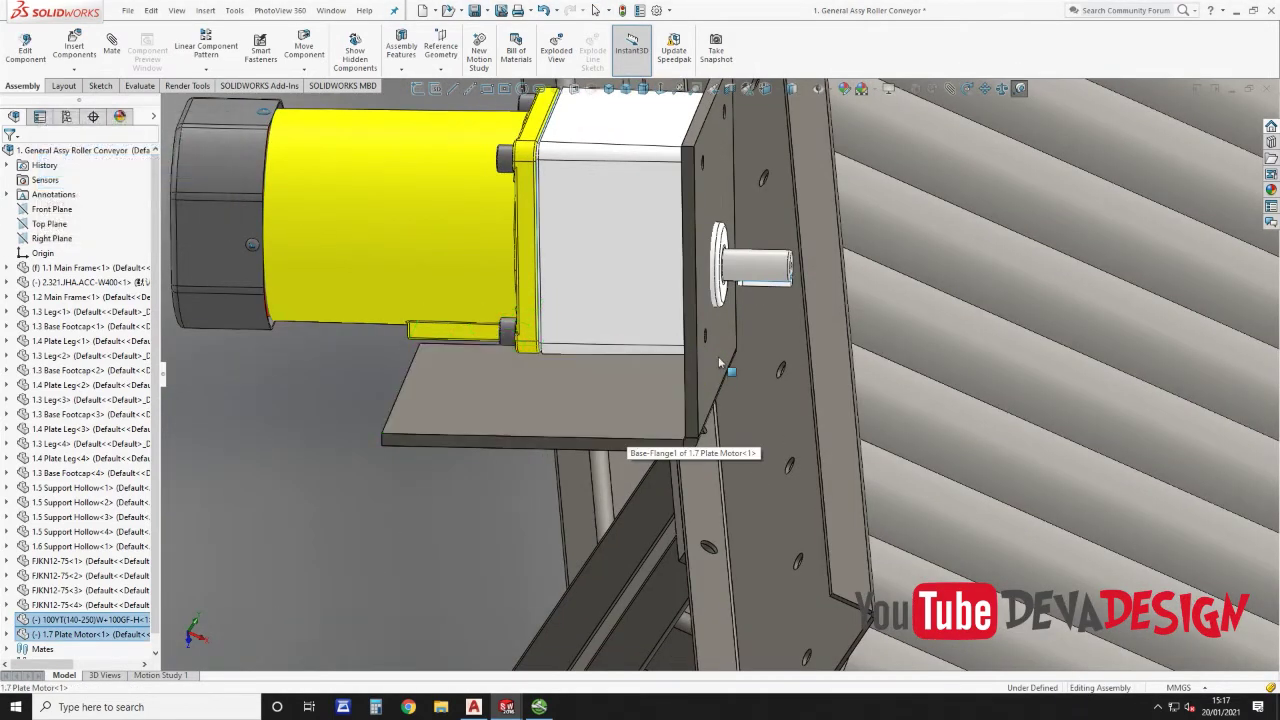
Step: Increase the dimension from the flange's upper edge to the hole pattern's centre by 30 mm to 90 mm
{"action": "middle_click_drag", "start_coordinate": [718, 356], "coordinate": [656, 360]}
{"action": "scroll", "coordinate": [656, 358], "scroll_direction": "up", "scroll_amount": 4}
{"action": "scroll", "coordinate": [656, 358], "scroll_direction": "down", "scroll_amount": 2}
{"action": "left_click", "coordinate": [669, 319]}
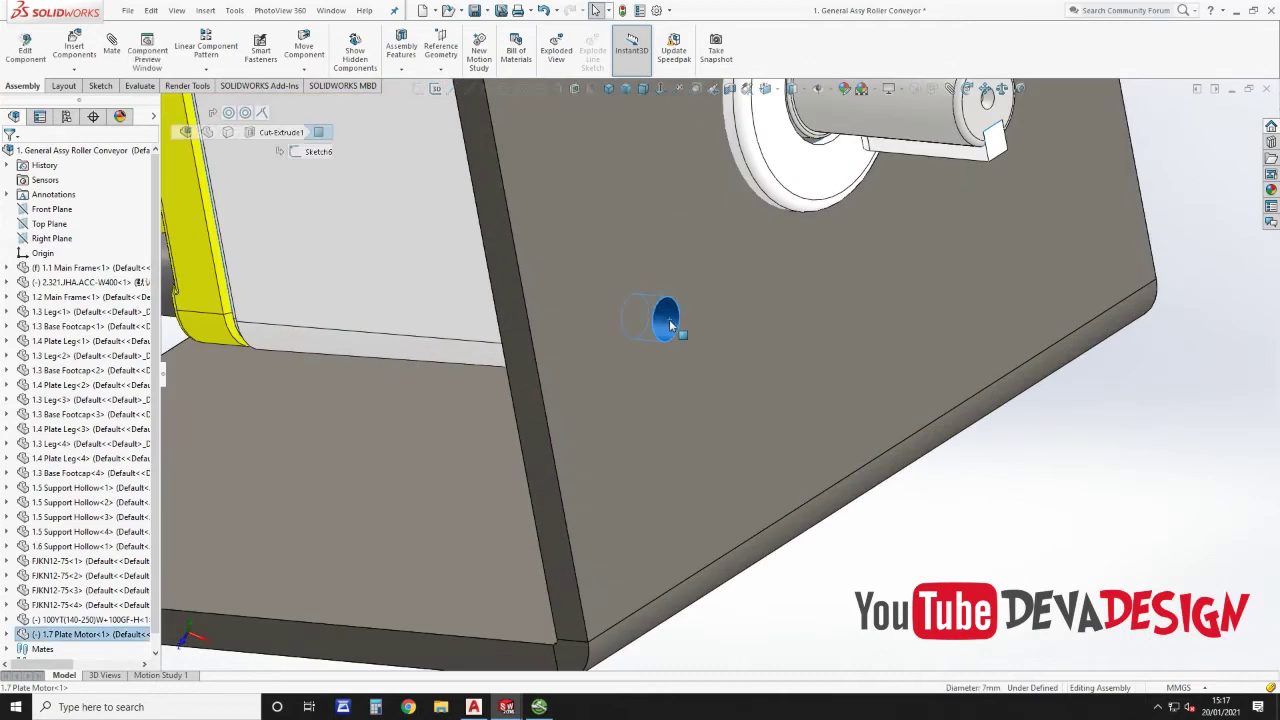
{"action": "scroll", "coordinate": [687, 465], "scroll_direction": "up", "scroll_amount": 3}
{"action": "scroll", "coordinate": [687, 461], "scroll_direction": "down", "scroll_amount": 3}
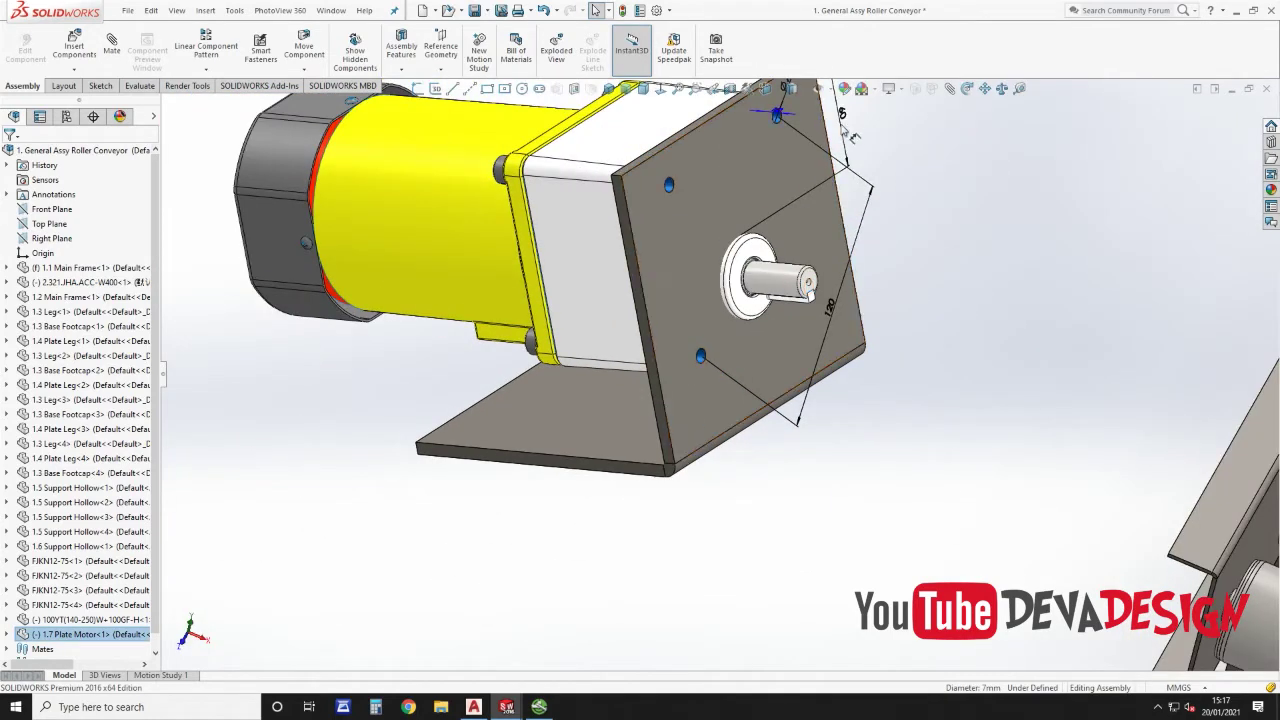
{"action": "double_click", "coordinate": [845, 160]}
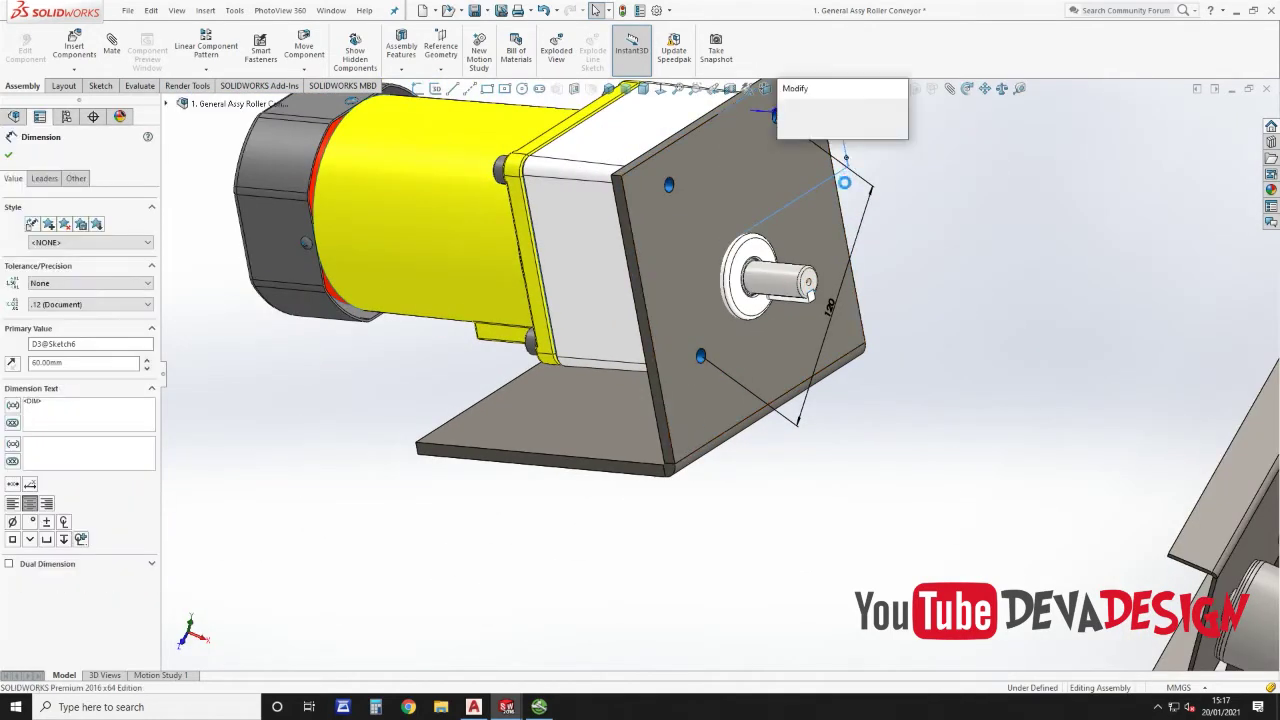
{"action": "type", "text": "+30"}
{"action": "left_click", "coordinate": [822, 118]}
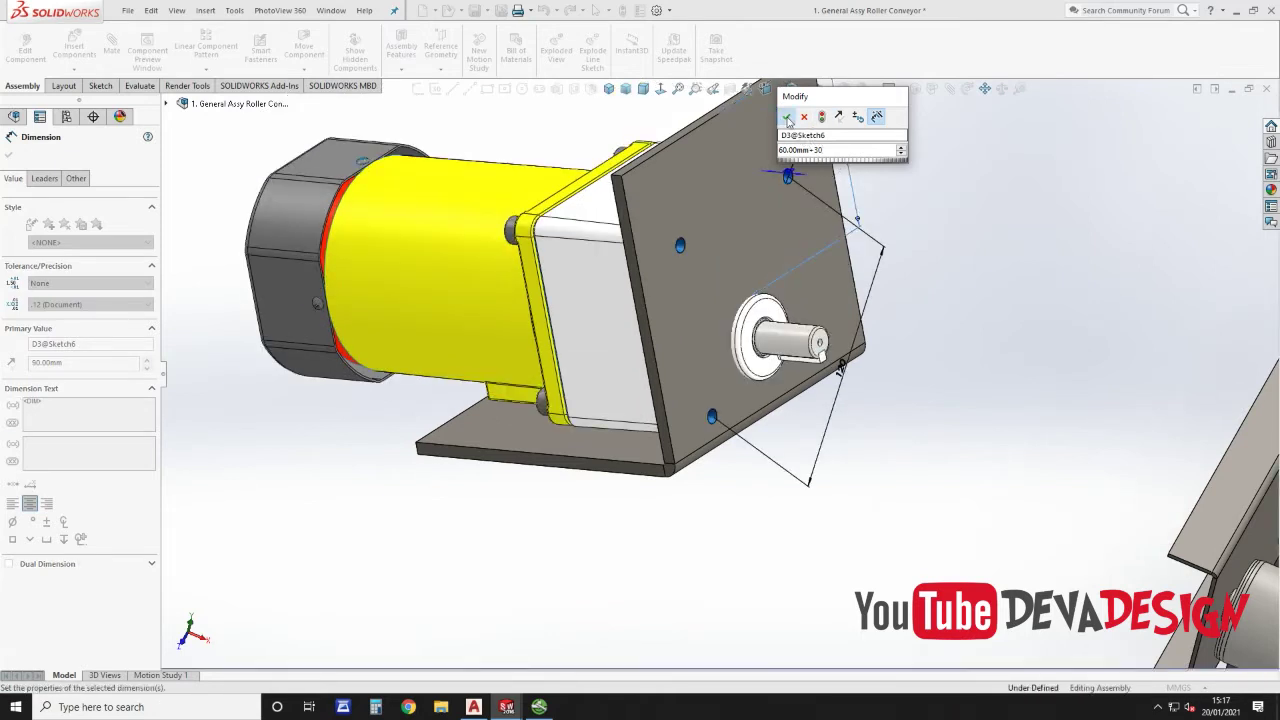
{"action": "left_click", "coordinate": [787, 117]}
{"action": "key", "text": "Escape"}
Step: Try a height of 110 mm for the motor bracket's vertical flange
{"action": "mouse_move", "coordinate": [758, 228]}
{"action": "middle_mouse_down"}
{"action": "mouse_move", "coordinate": [866, 220]}
{"action": "mouse_move", "coordinate": [777, 235]}
{"action": "middle_mouse_up"}
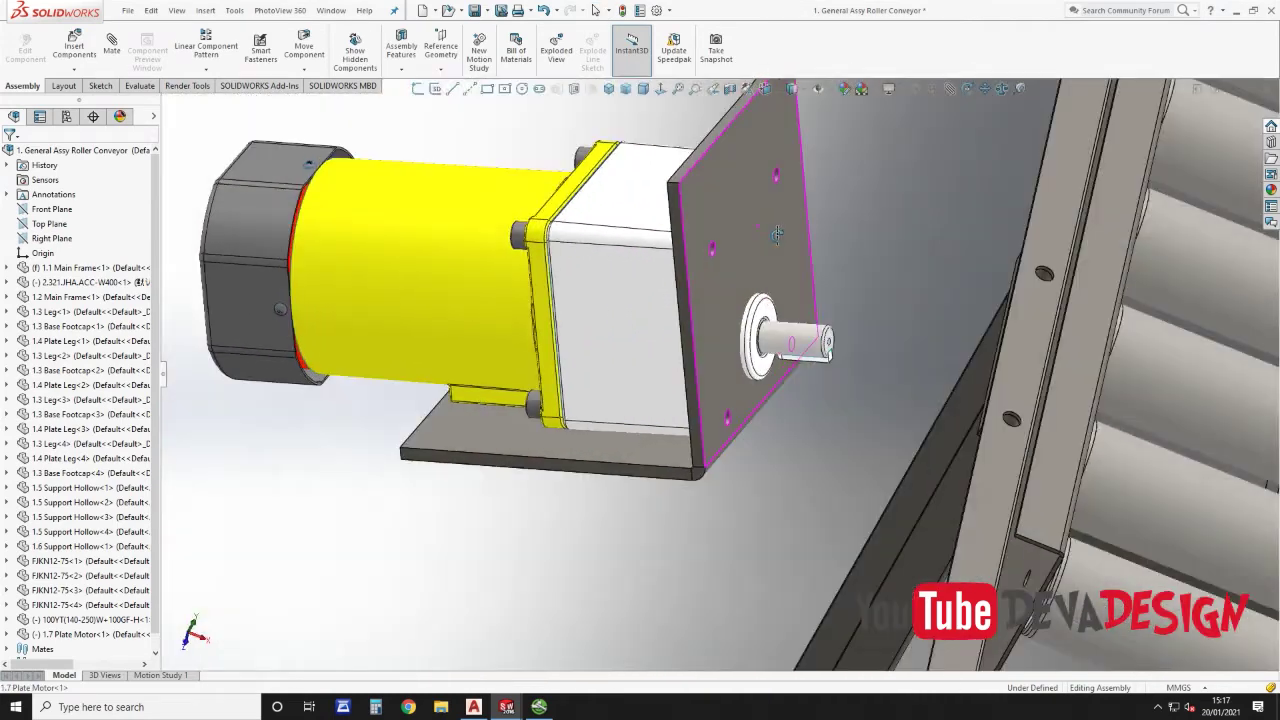
{"action": "scroll", "coordinate": [777, 234], "scroll_direction": "up", "scroll_amount": 3}
{"action": "left_click", "coordinate": [699, 184]}
{"action": "scroll", "coordinate": [739, 267], "scroll_direction": "up", "scroll_amount": 2}
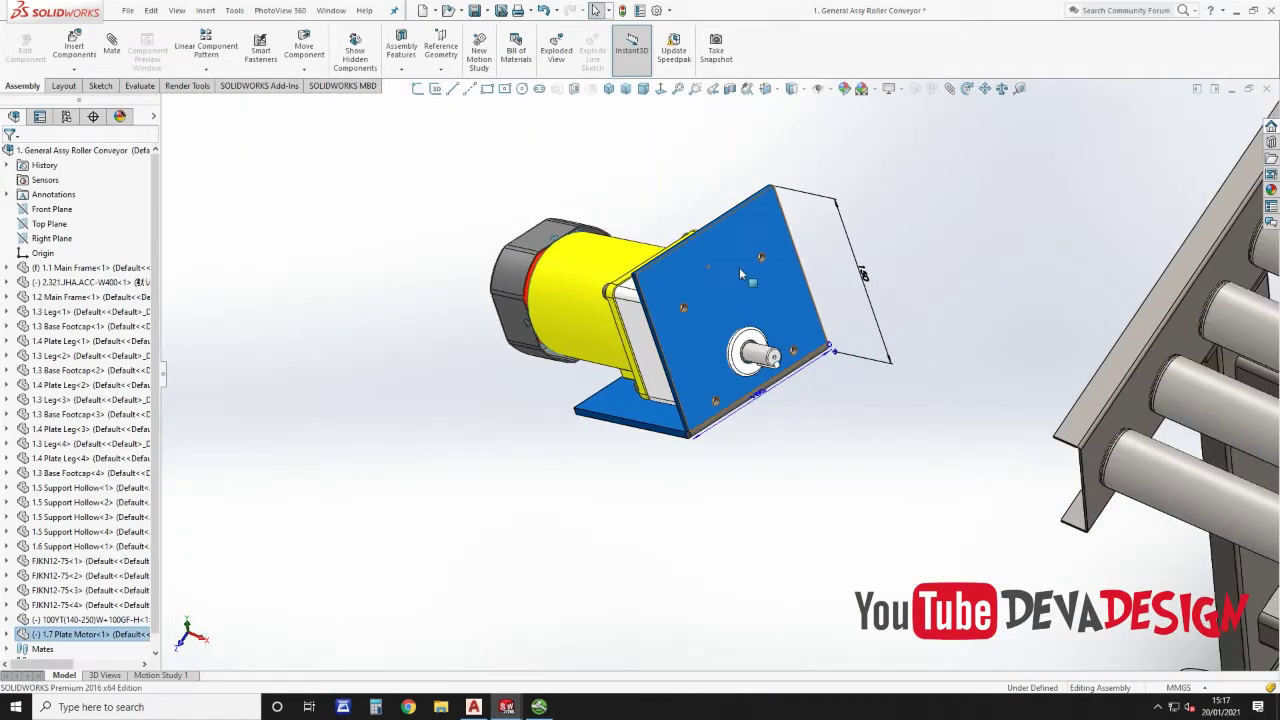
{"action": "left_click", "coordinate": [865, 276]}
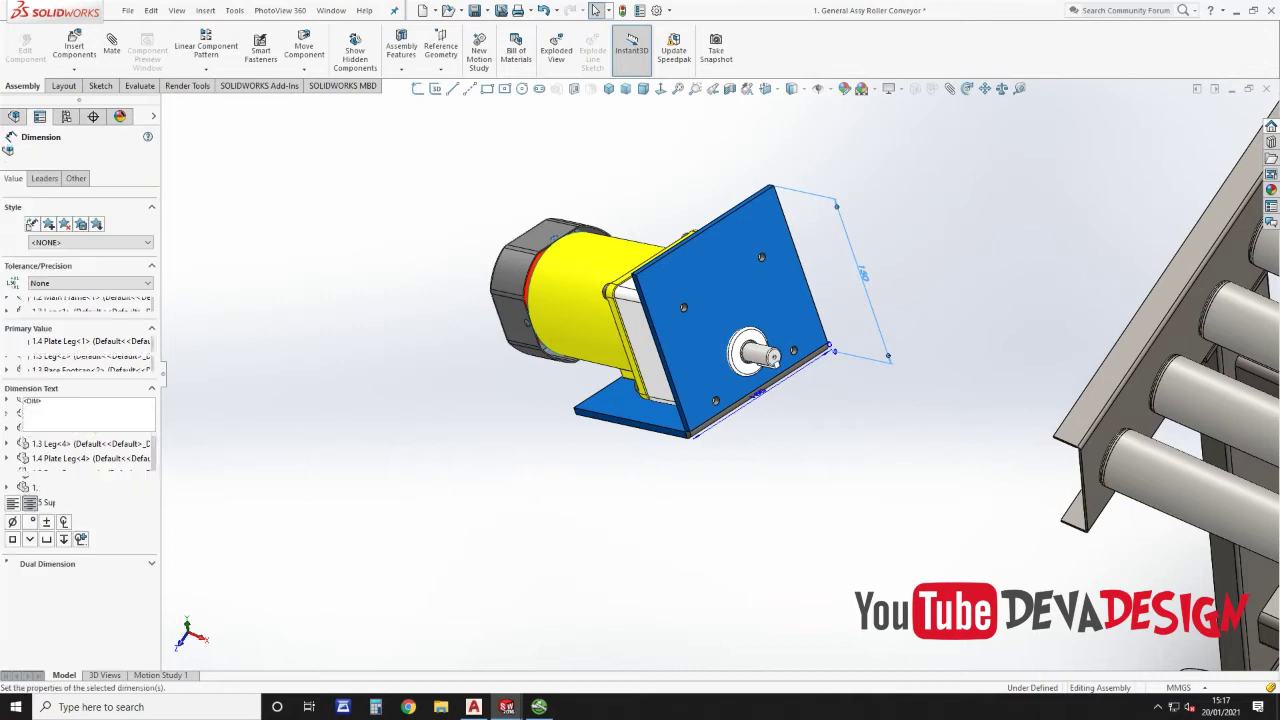
{"action": "double_click", "coordinate": [862, 274]}
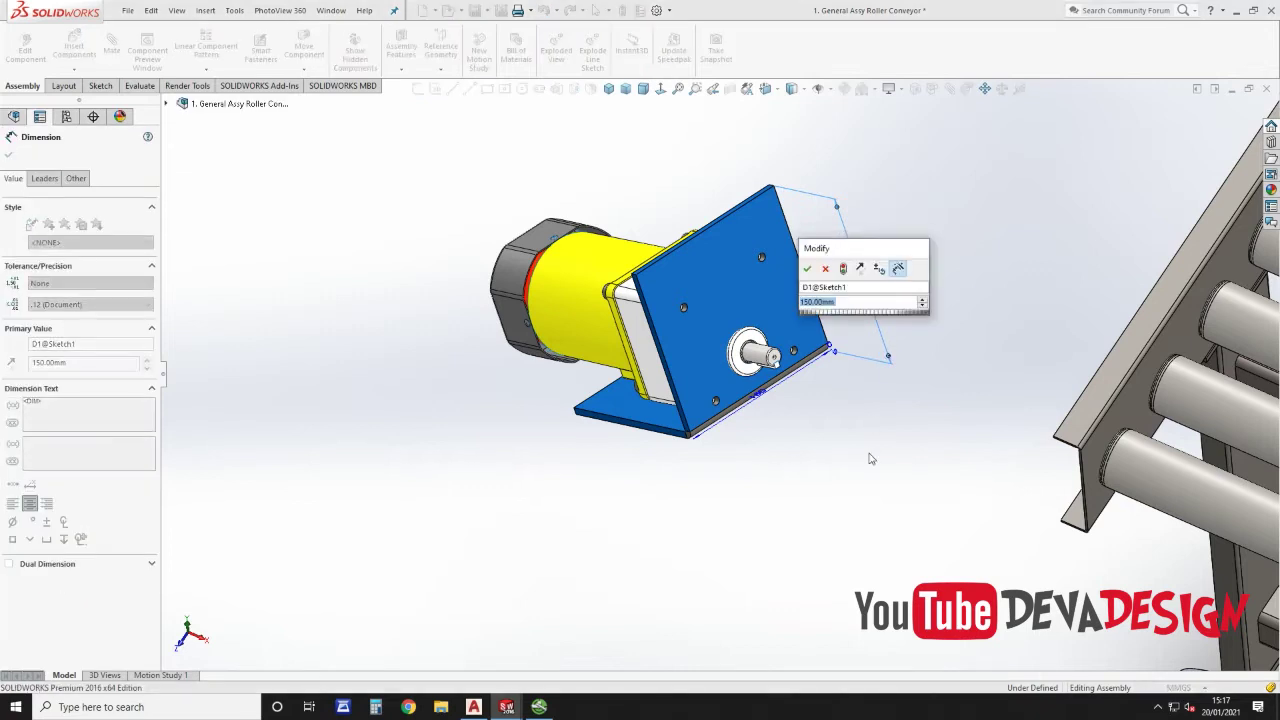
{"action": "type", "text": "1"}
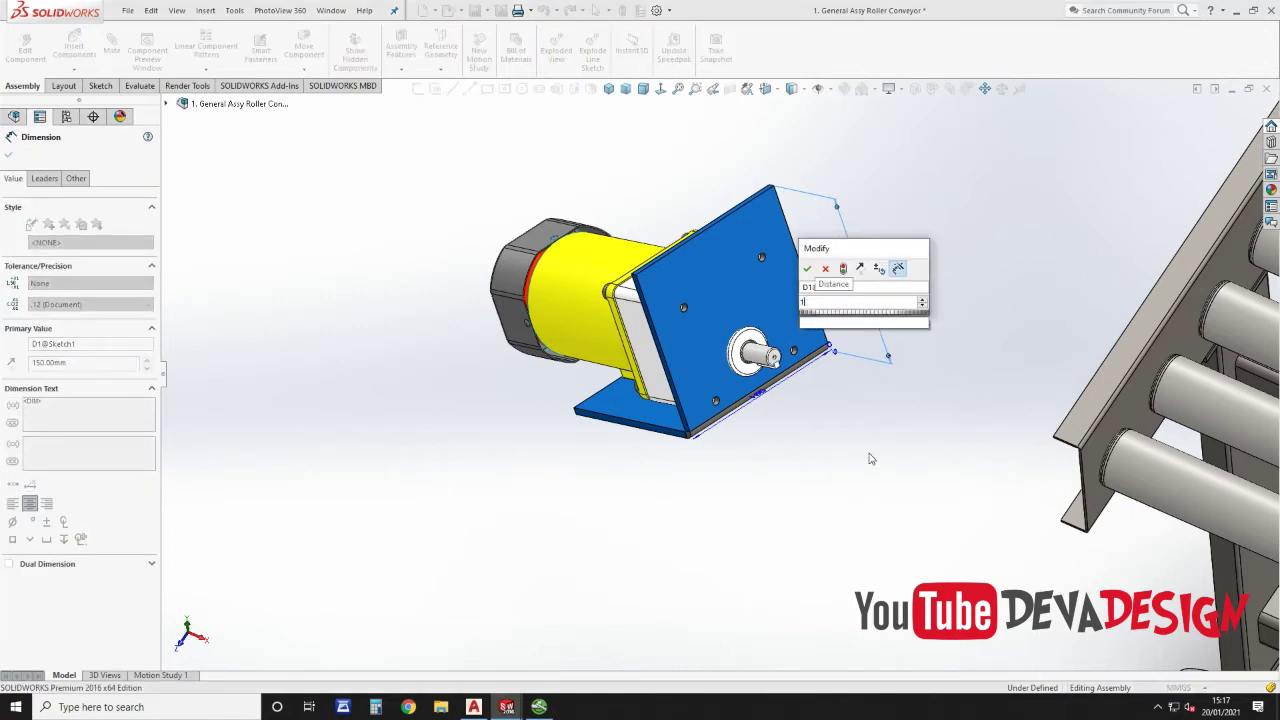
{"action": "type", "text": "110"}
{"action": "key", "text": "Return"}
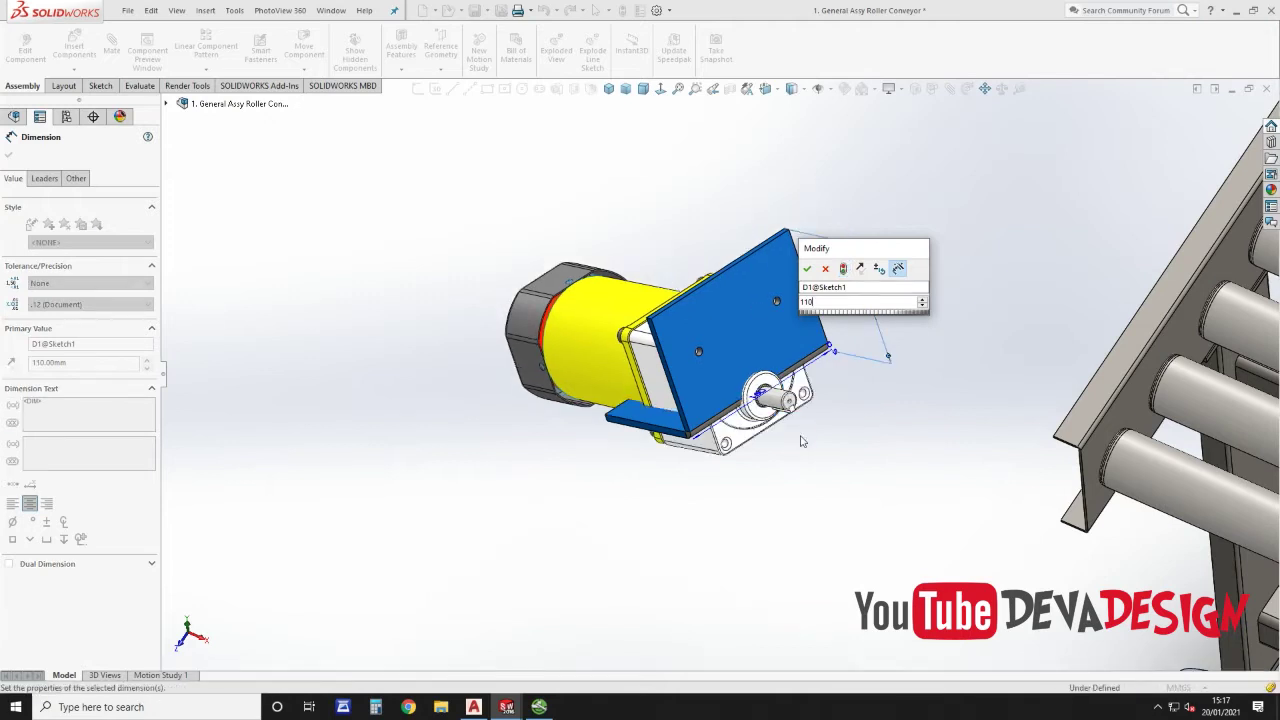
Step: Try a height of 140 mm for the bracket's vertical flange and rebuild the model
{"action": "left_click_drag", "start_coordinate": [826, 304], "coordinate": [774, 304]}
{"action": "type", "text": "1"}
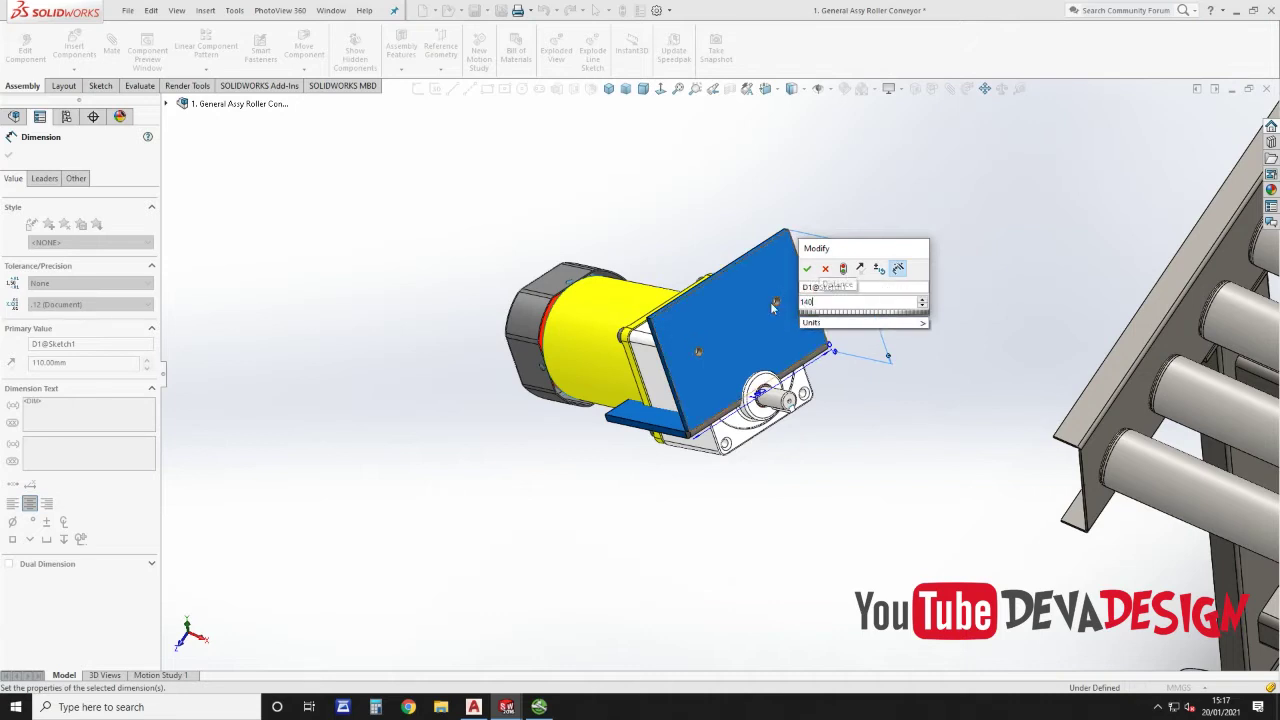
{"action": "key", "text": "Return"}
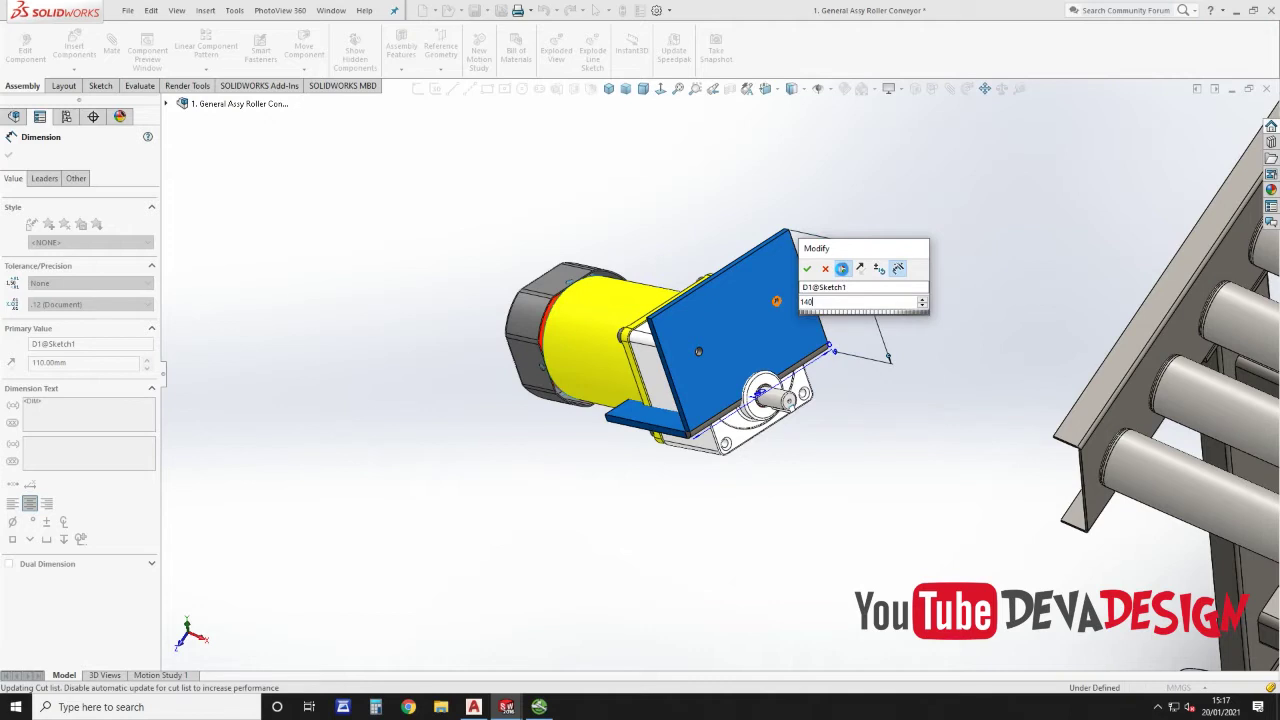
{"action": "left_click", "coordinate": [843, 270]}
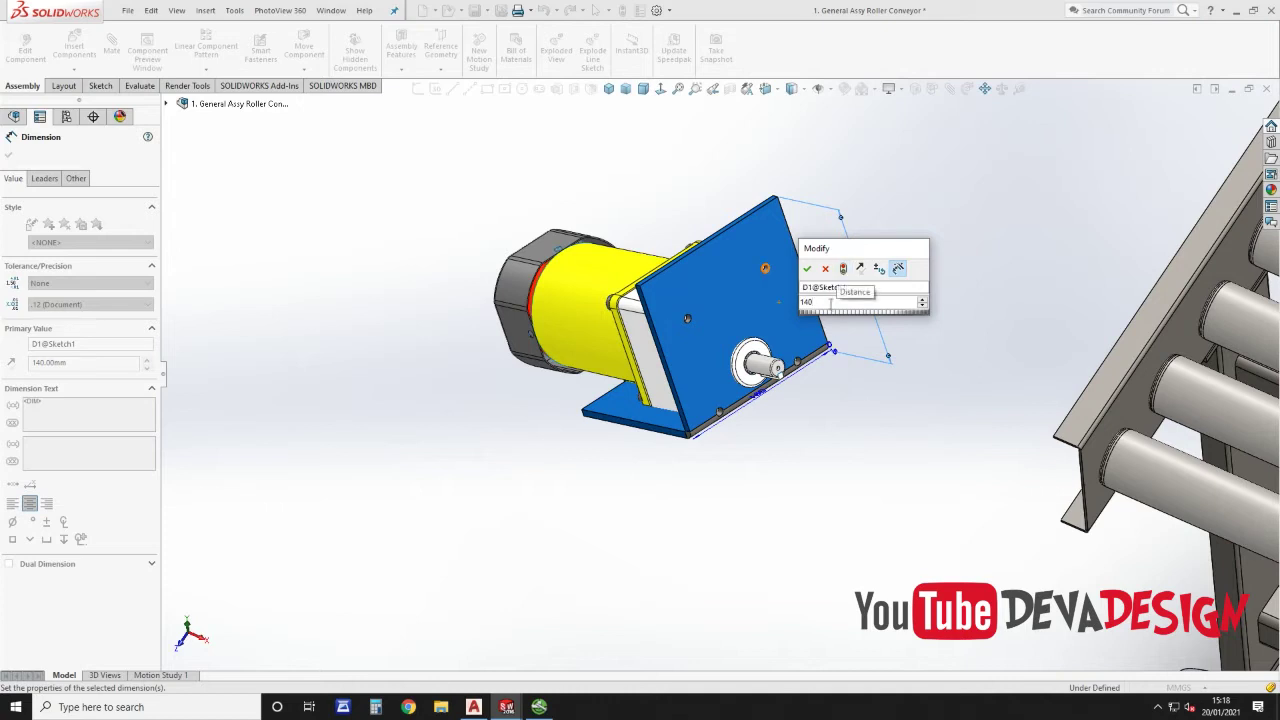
Step: Cancel the flange height change and rebuild the assembly
{"action": "left_click", "coordinate": [825, 270]}
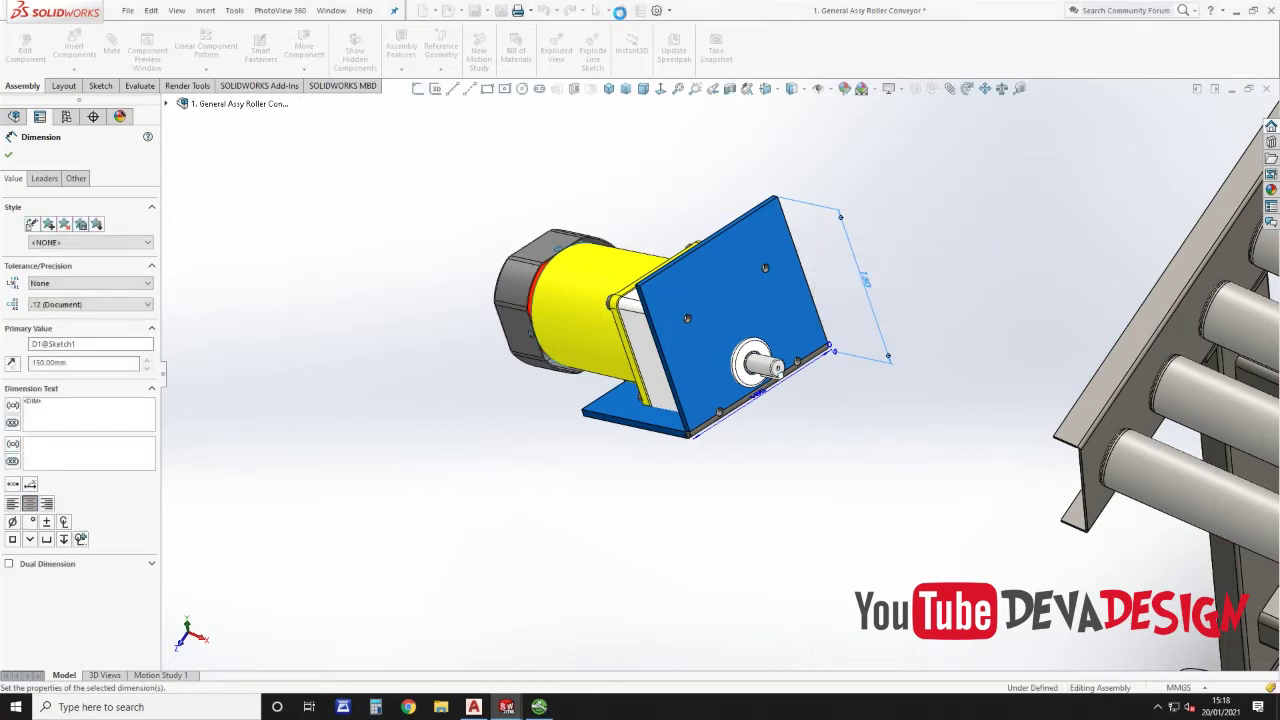
{"action": "left_click", "coordinate": [621, 10]}
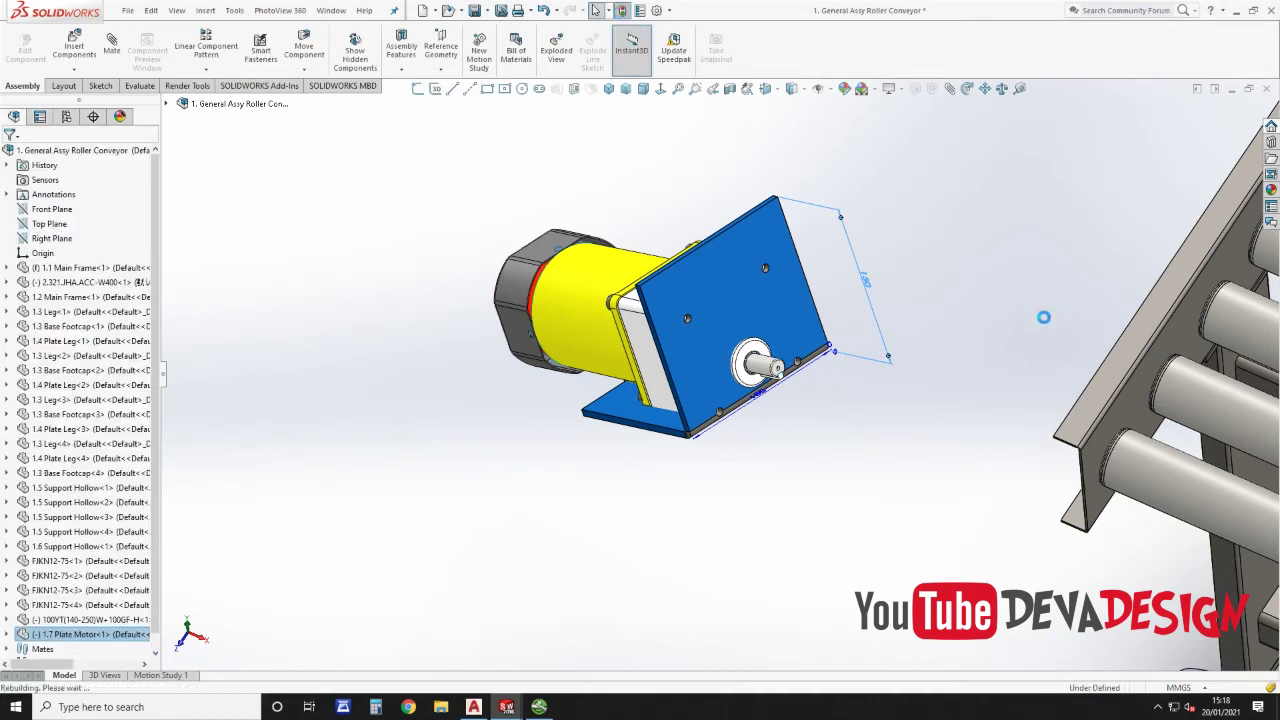
{"action": "left_click", "coordinate": [934, 303]}
Step: Measure the length of the lower cross tube between the conveyor's two front legs
{"action": "scroll", "coordinate": [820, 340], "scroll_direction": "up", "scroll_amount": 5}
{"action": "middle_click_drag", "start_coordinate": [797, 354], "coordinate": [801, 314]}
{"action": "key", "text": "ctrl+7"}
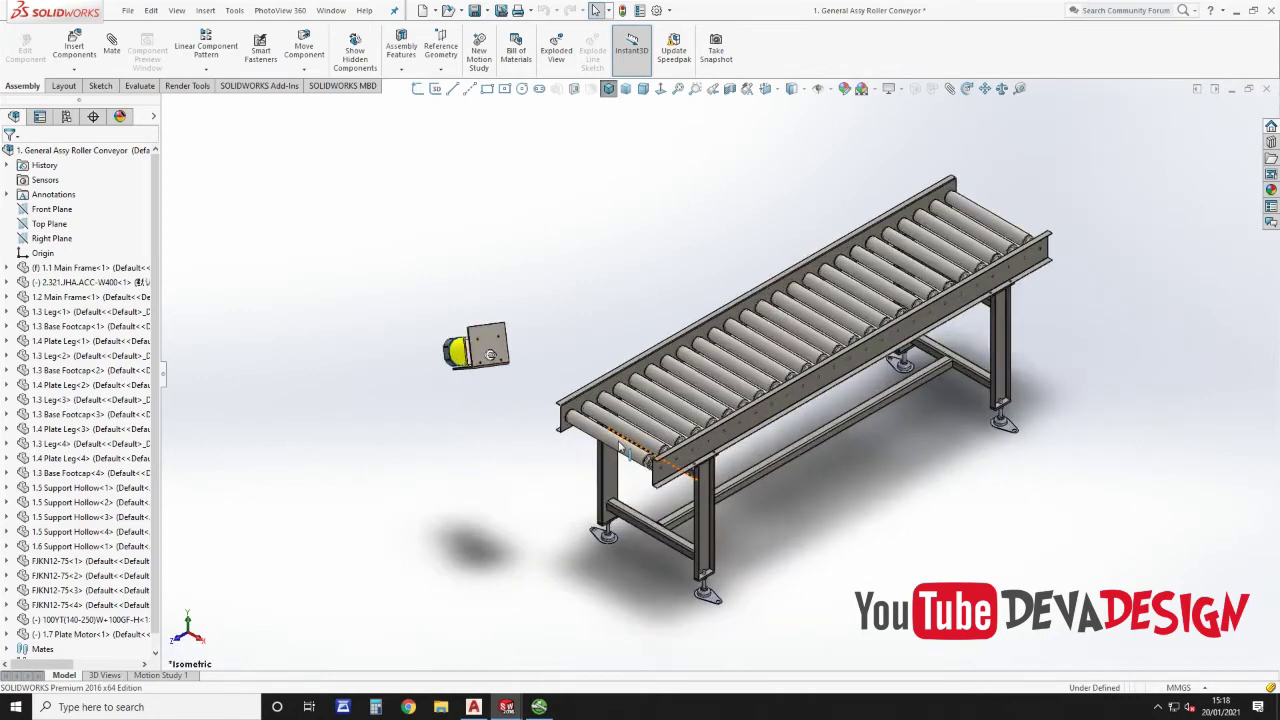
{"action": "scroll", "coordinate": [966, 426], "scroll_direction": "down", "scroll_amount": 4}
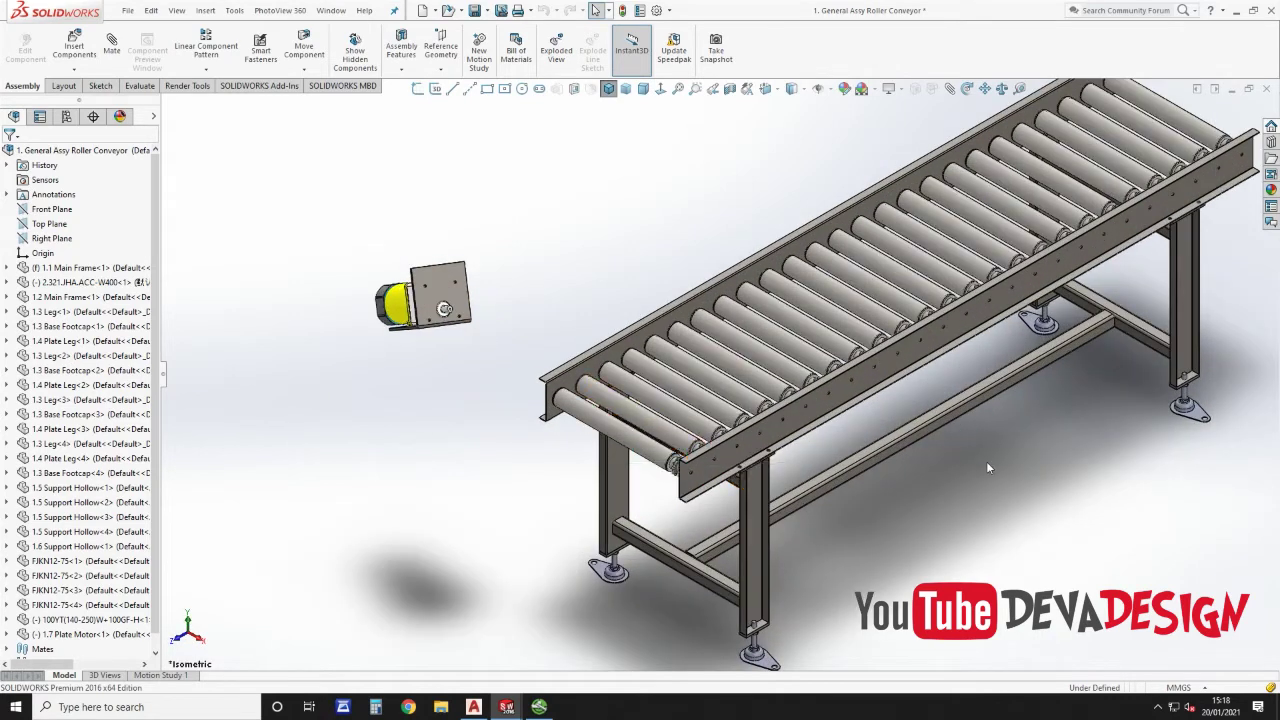
{"action": "left_click", "coordinate": [1019, 88]}
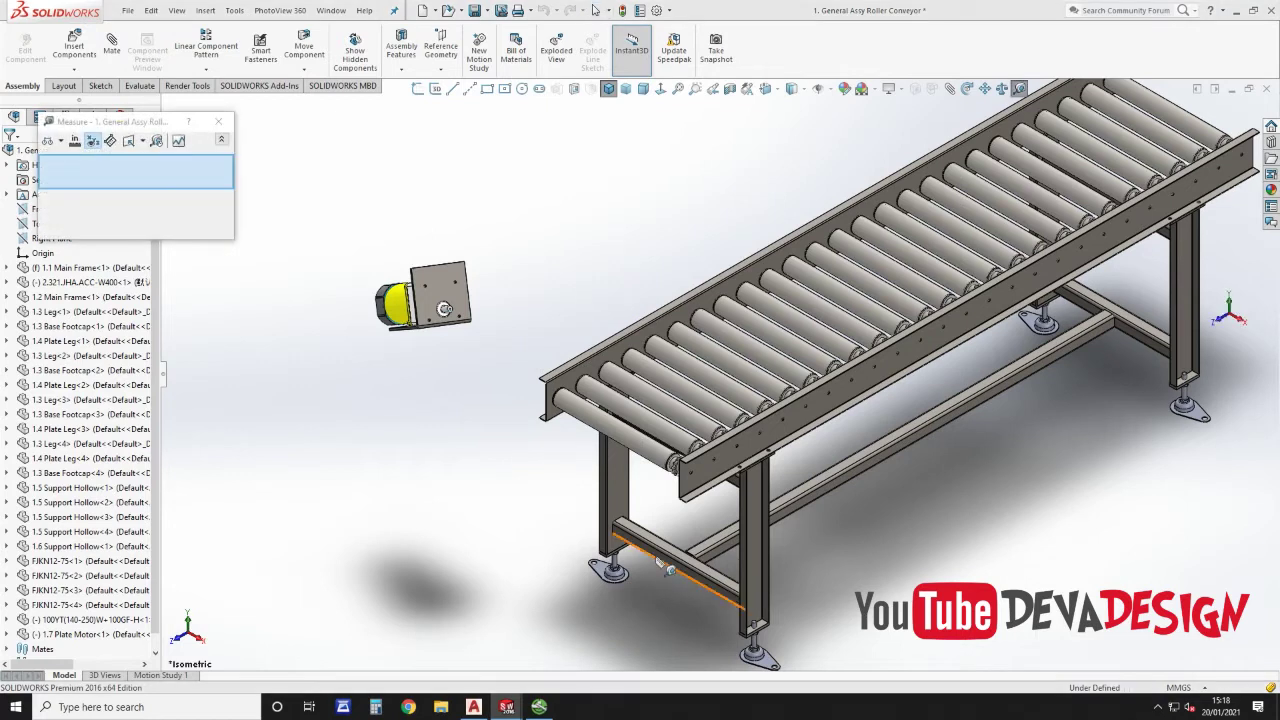
{"action": "left_click", "coordinate": [670, 565]}
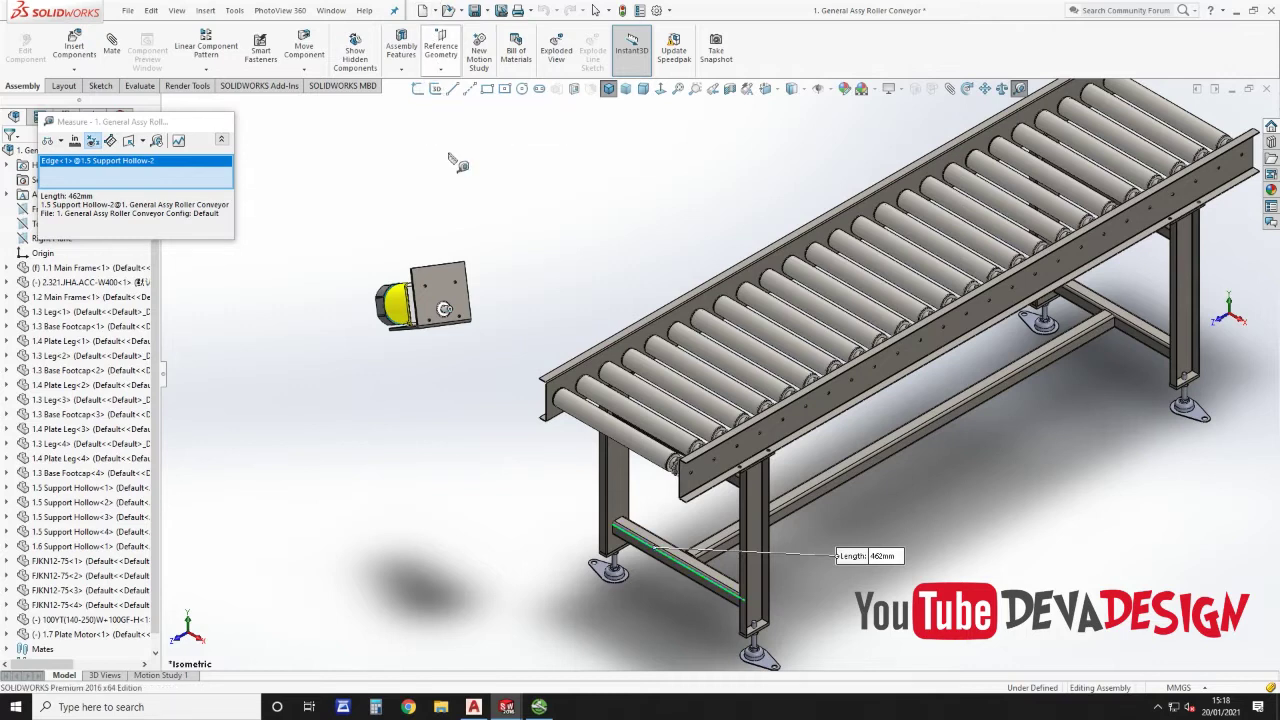
{"action": "key", "text": "Escape"}
Step: Create a new part and sketch a horizontal line about 64 mm long on the Top Plane, just above the origin
{"action": "key", "text": "ctrl+n"}
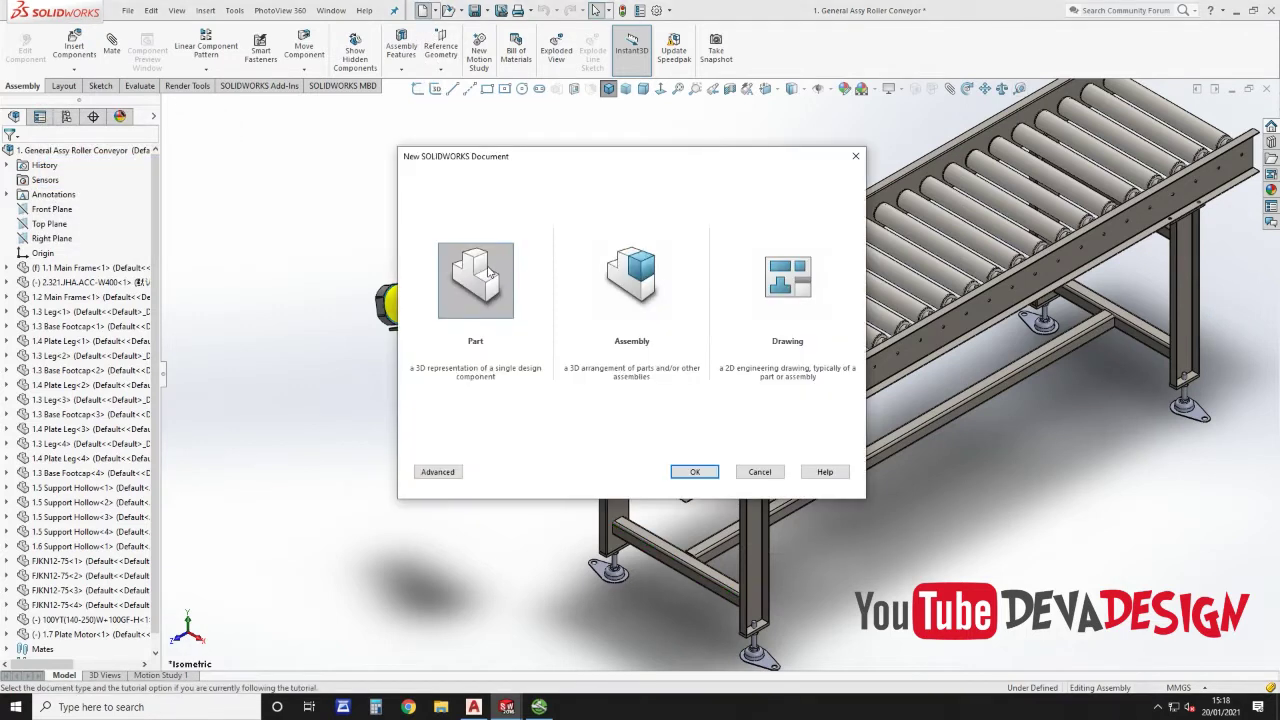
{"action": "double_click", "coordinate": [486, 270]}
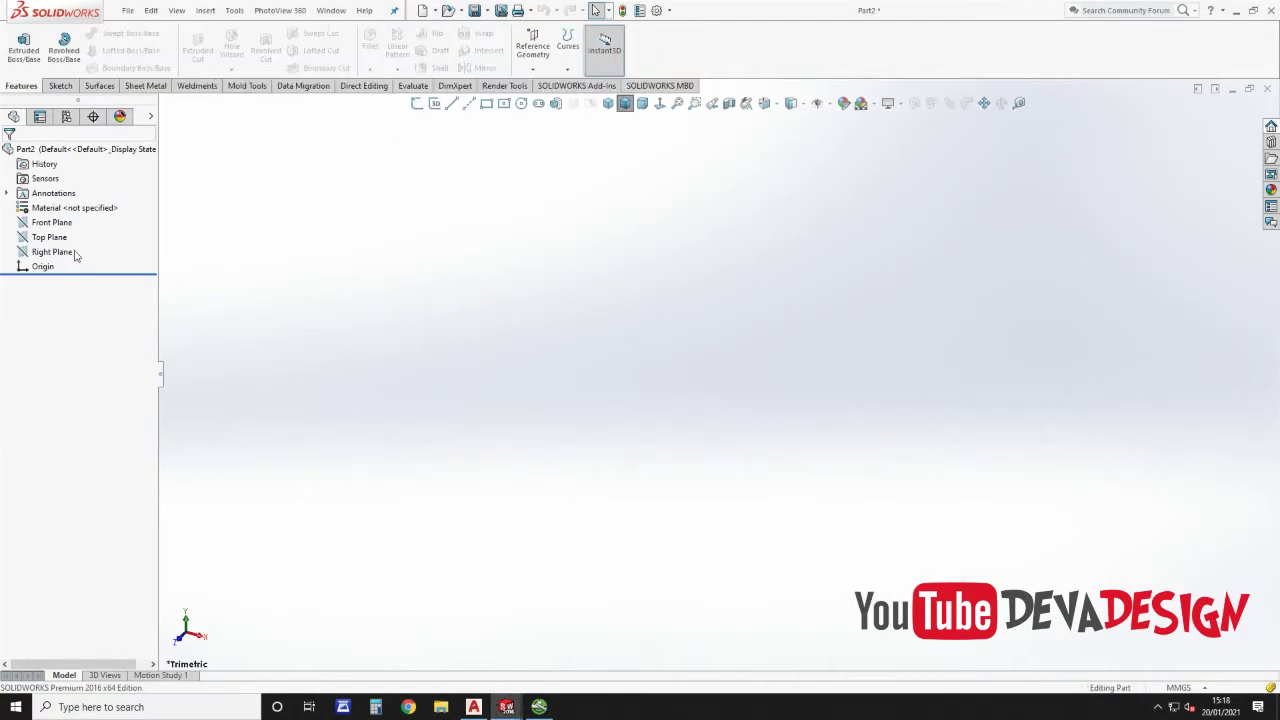
{"action": "left_click", "coordinate": [58, 240]}
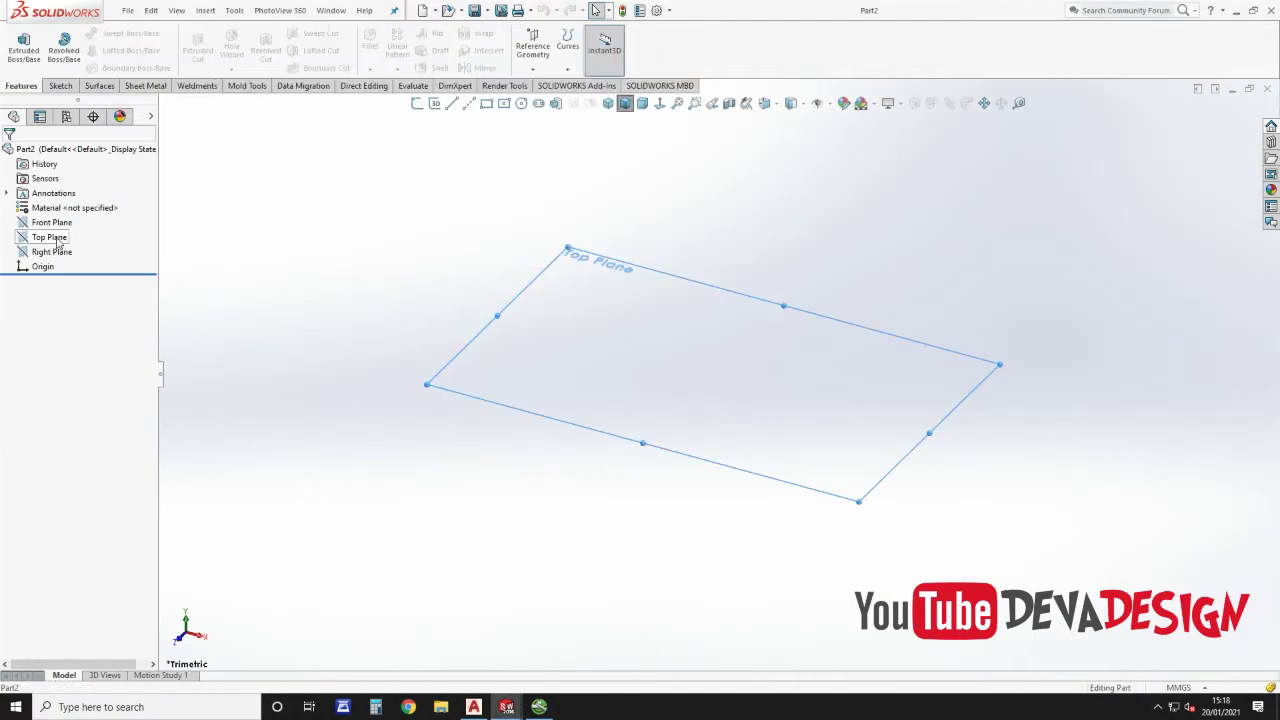
{"action": "left_click", "coordinate": [452, 105]}
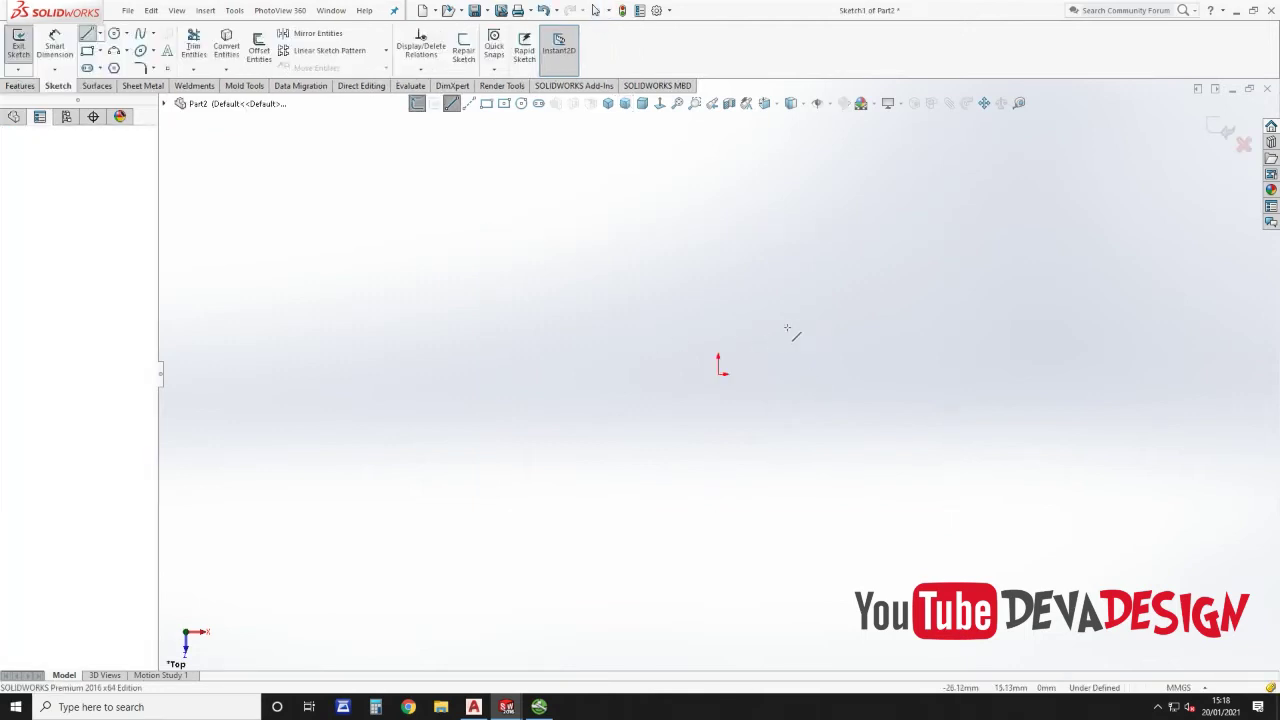
{"action": "left_click", "coordinate": [651, 335]}
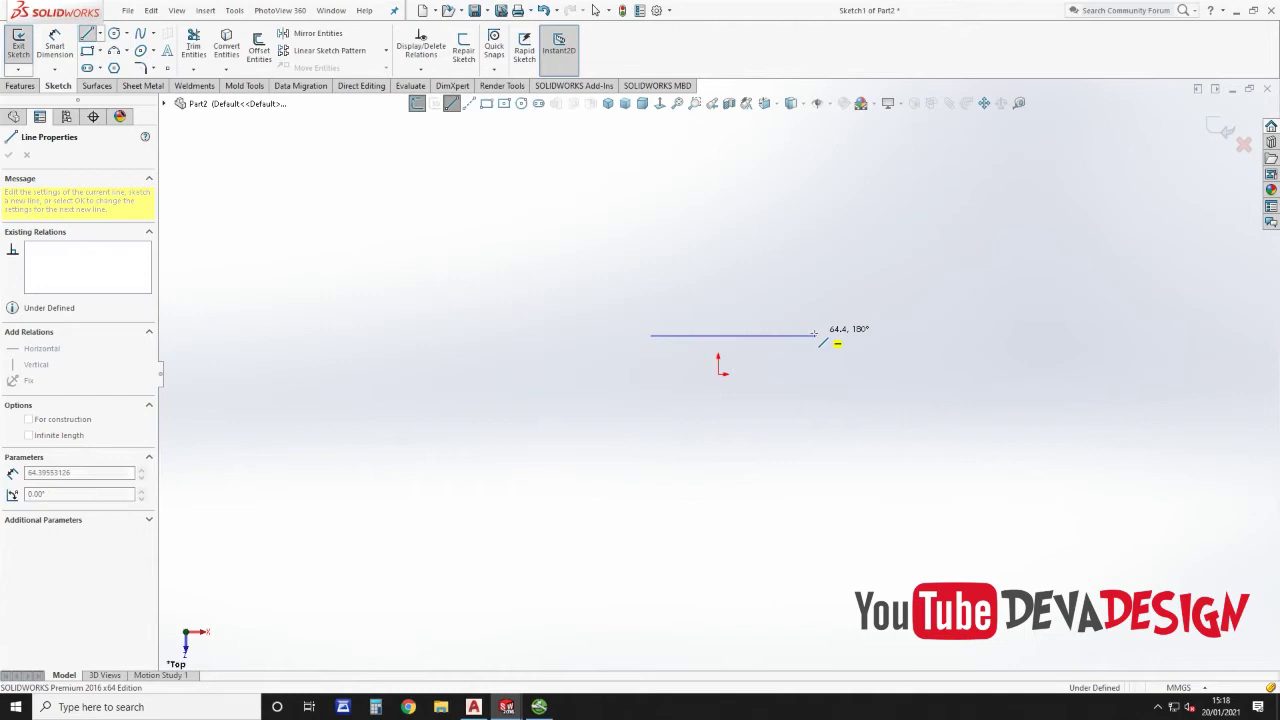
{"action": "left_click", "coordinate": [818, 335]}
{"action": "key", "text": "Escape"}
Step: Add a Midpoint relation between the line and the origin and stretch the line to about 110 mm
{"action": "left_click", "coordinate": [719, 375], "text": "ctrl"}
{"action": "left_click", "coordinate": [14, 371]}
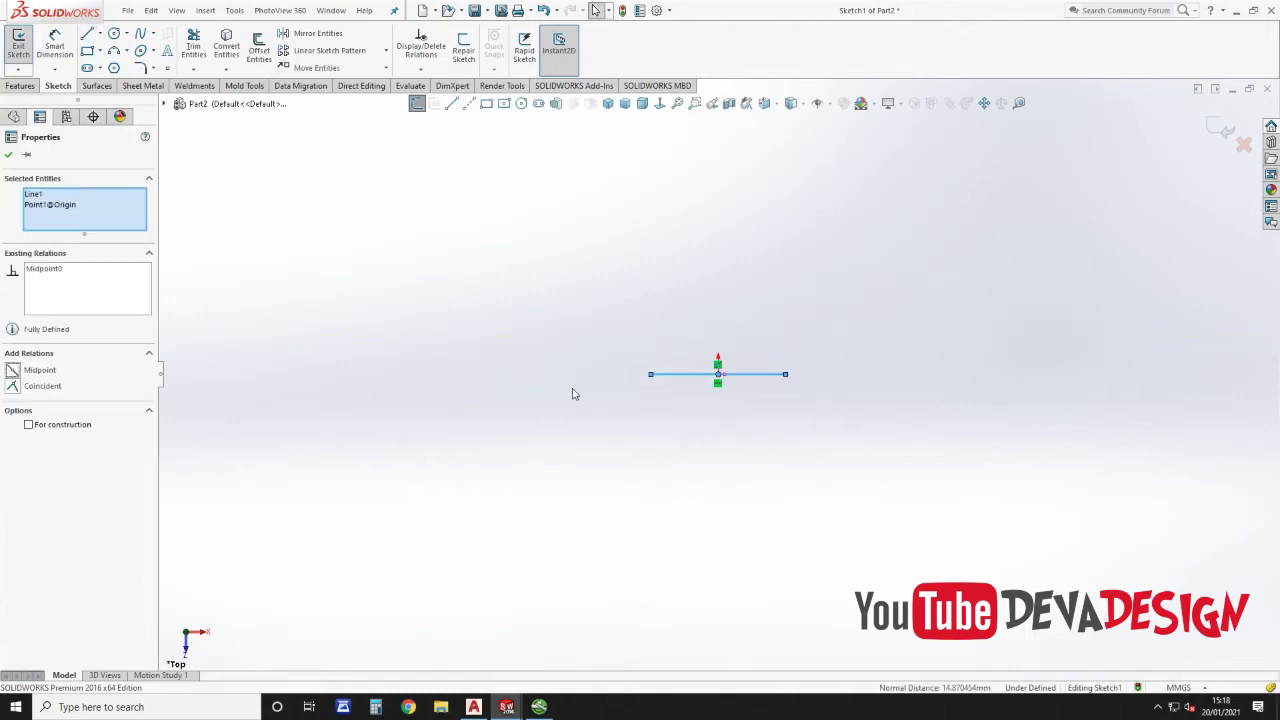
{"action": "left_click_drag", "start_coordinate": [652, 377], "coordinate": [577, 374]}
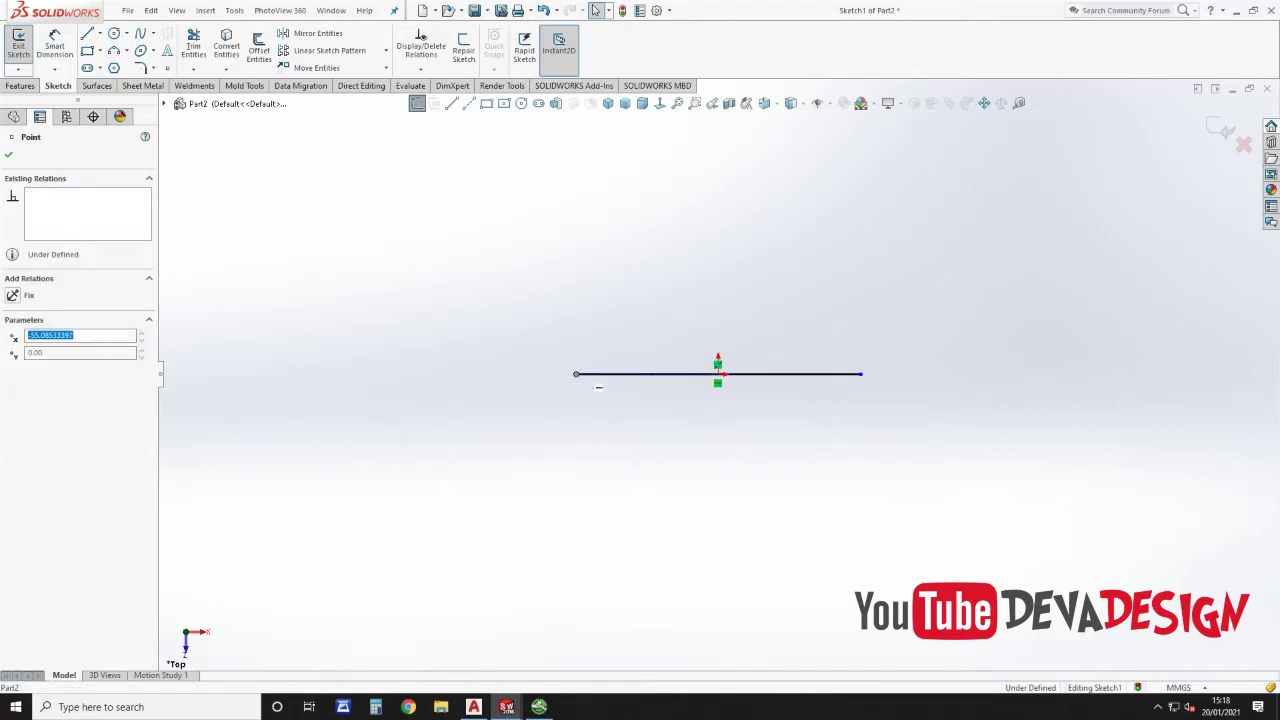
{"action": "left_click", "coordinate": [562, 404]}
Step: Dimension the line's length as 462-12 (450 mm) and exit the sketch
{"action": "left_click", "coordinate": [55, 50]}
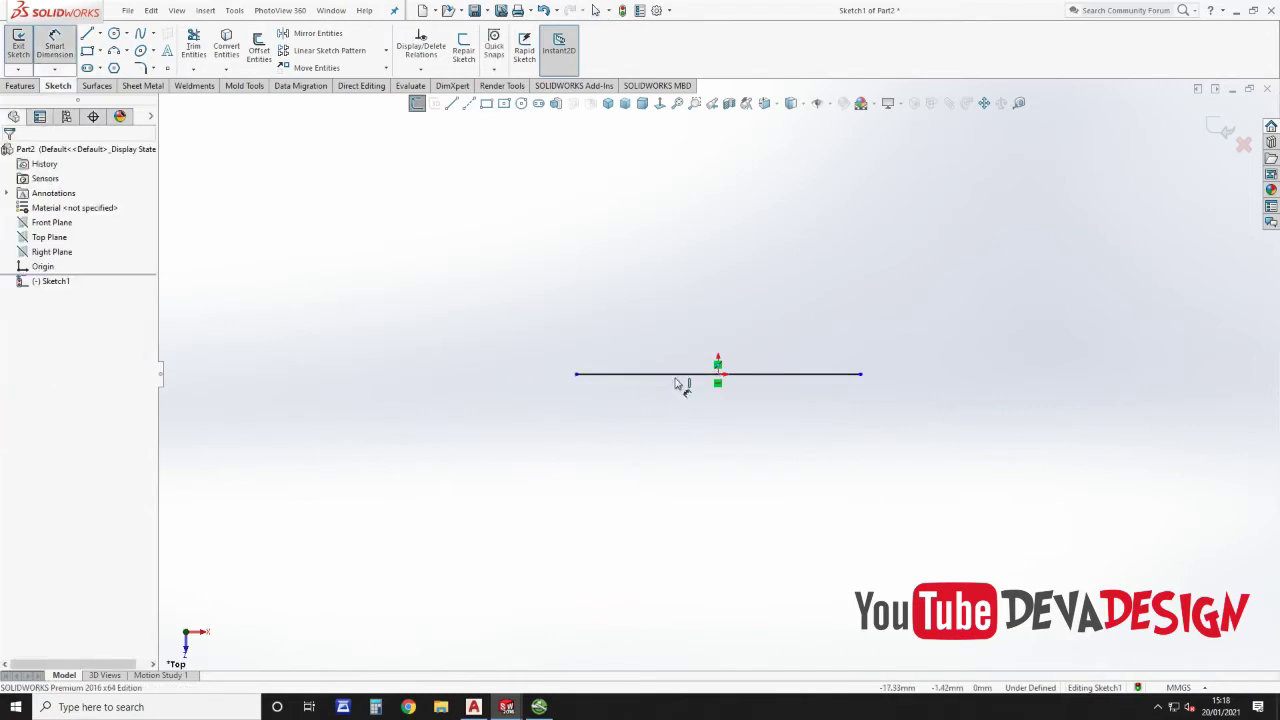
{"action": "left_click", "coordinate": [718, 374]}
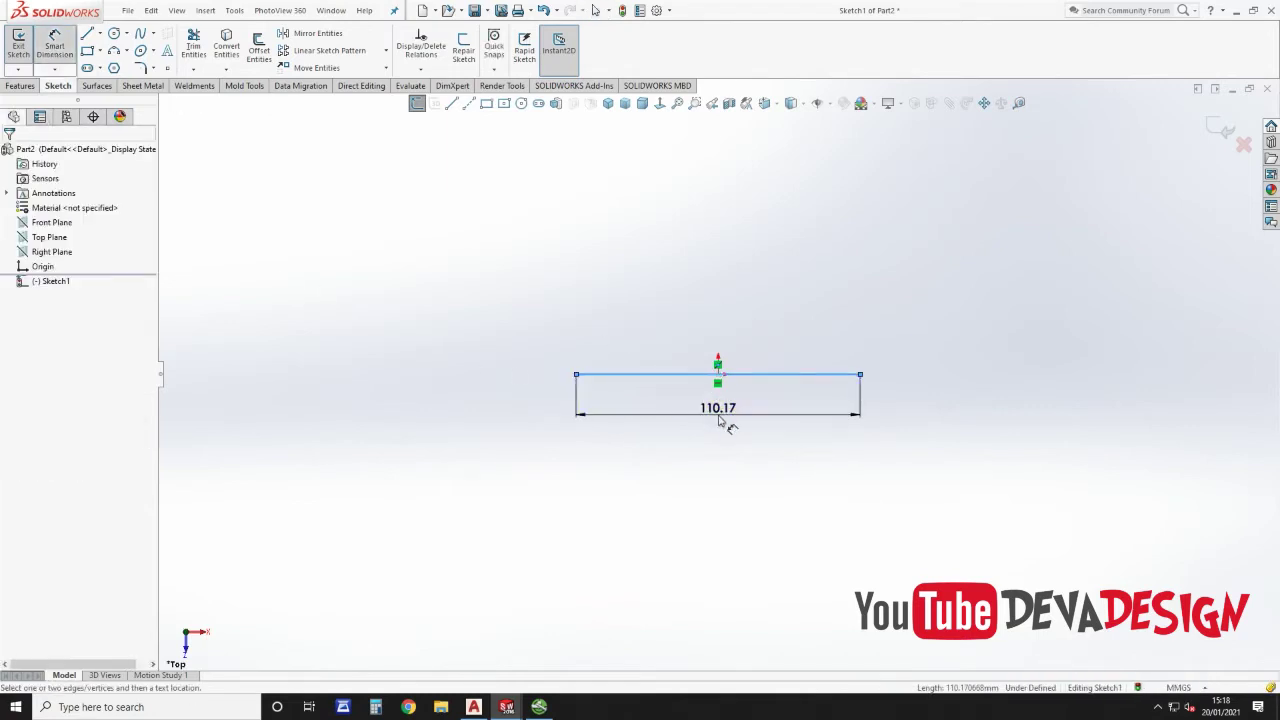
{"action": "left_click", "coordinate": [720, 421]}
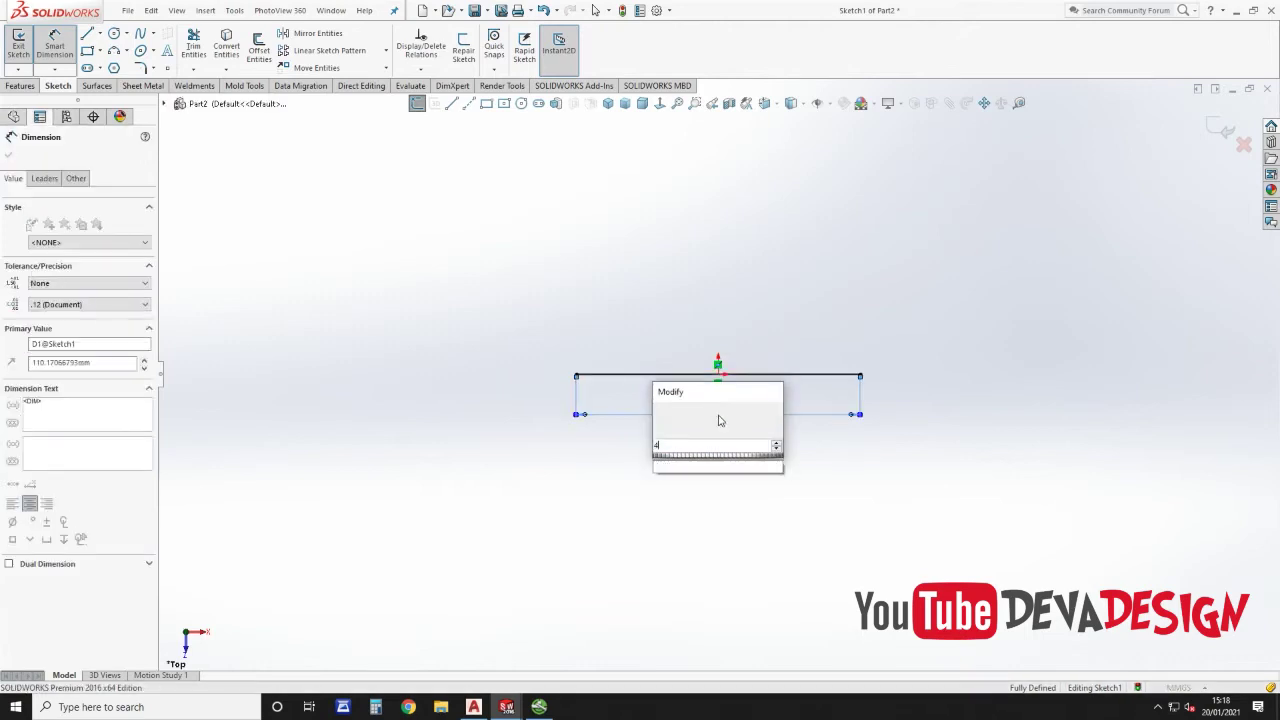
{"action": "type", "text": "462-"}
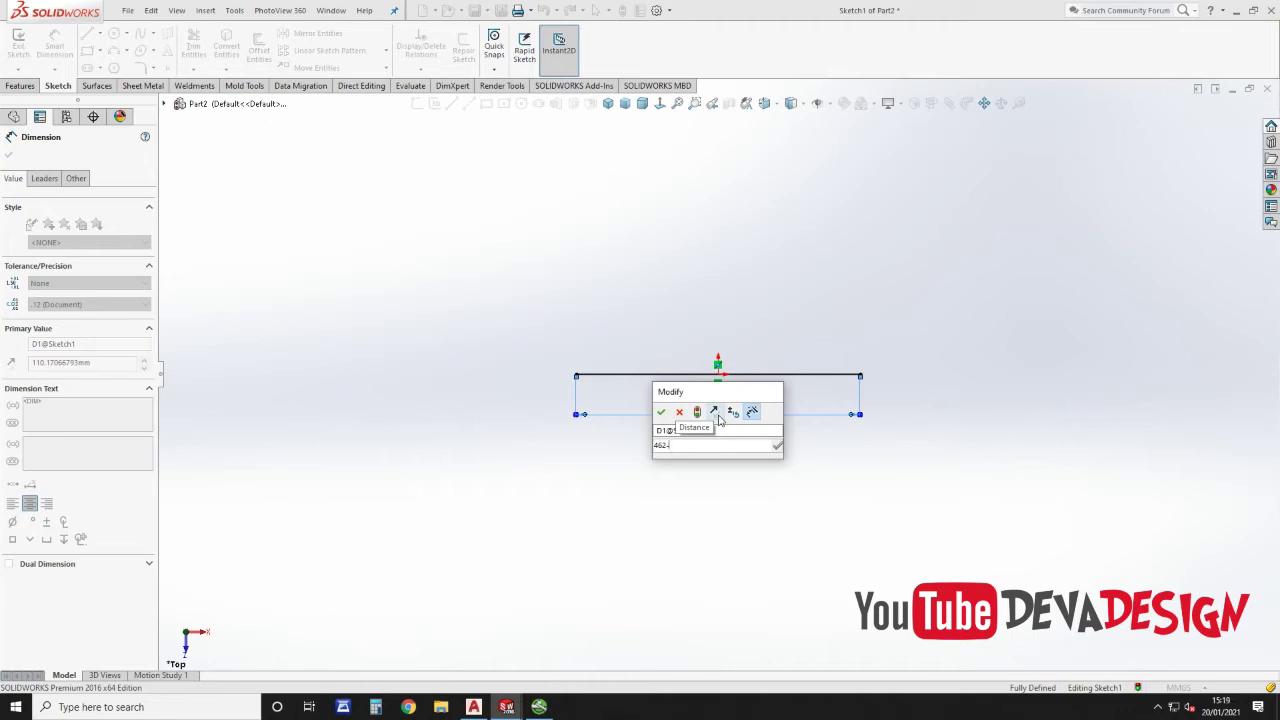
{"action": "type", "text": "1"}
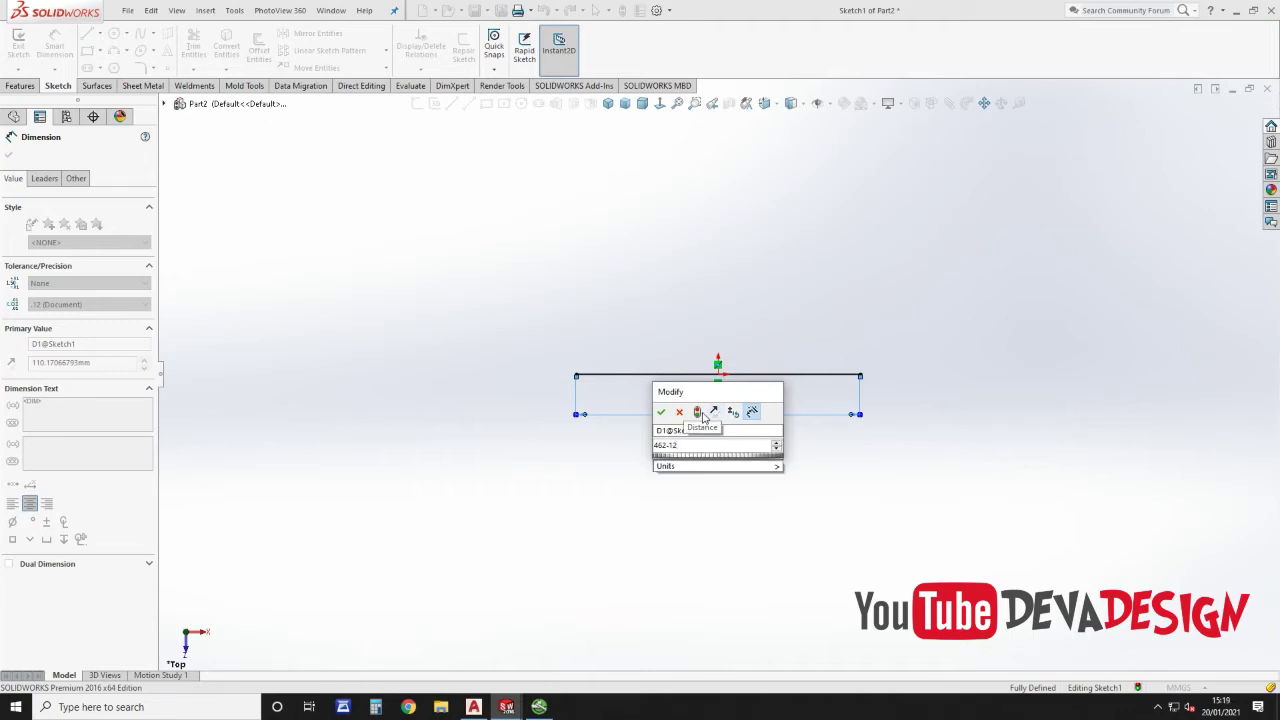
{"action": "type", "text": "2"}
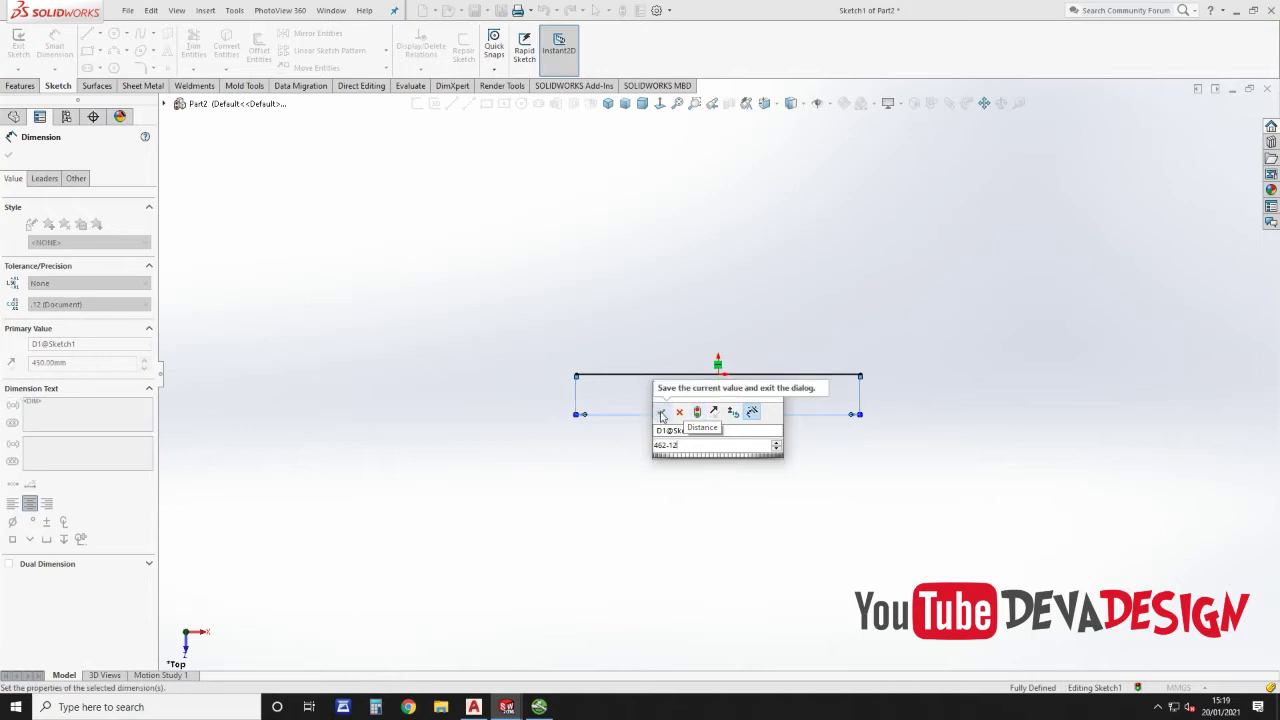
{"action": "left_click", "coordinate": [661, 414]}
{"action": "key", "text": "Escape"}
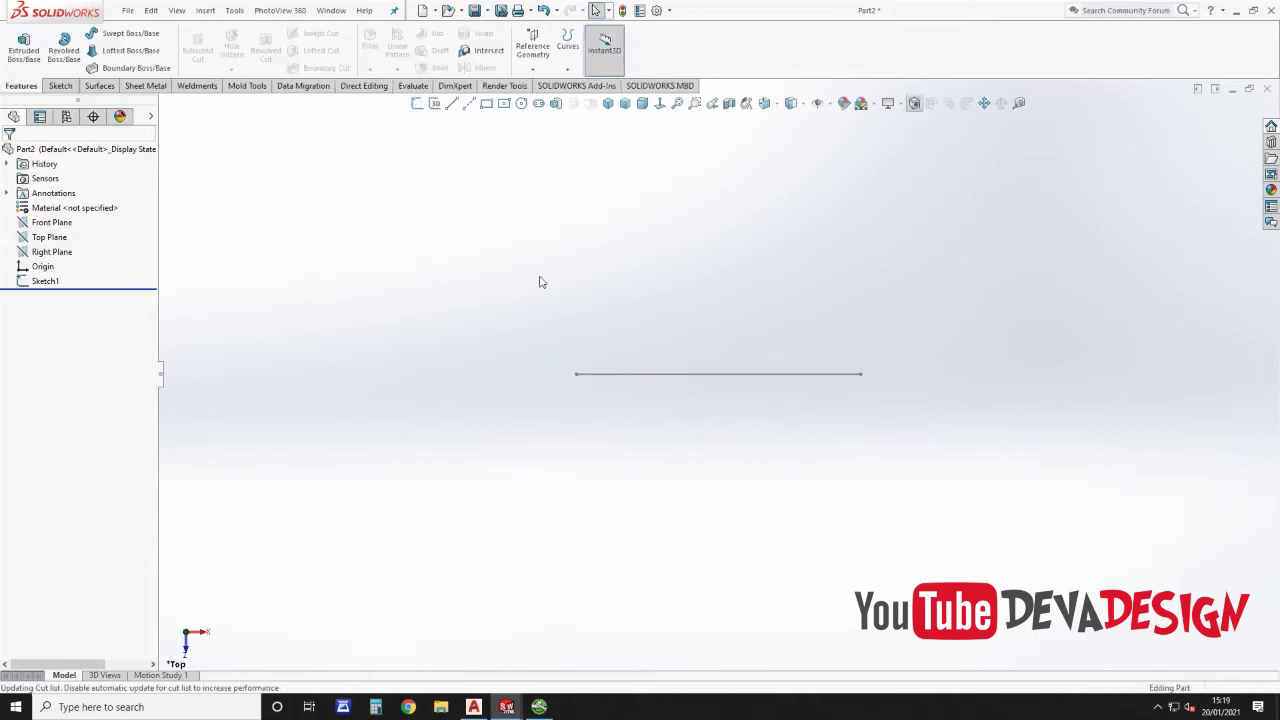
Step: Create an iso square tube structural member of size 30 x 30 x 2.0 along the sketched line
{"action": "key", "text": "w"}
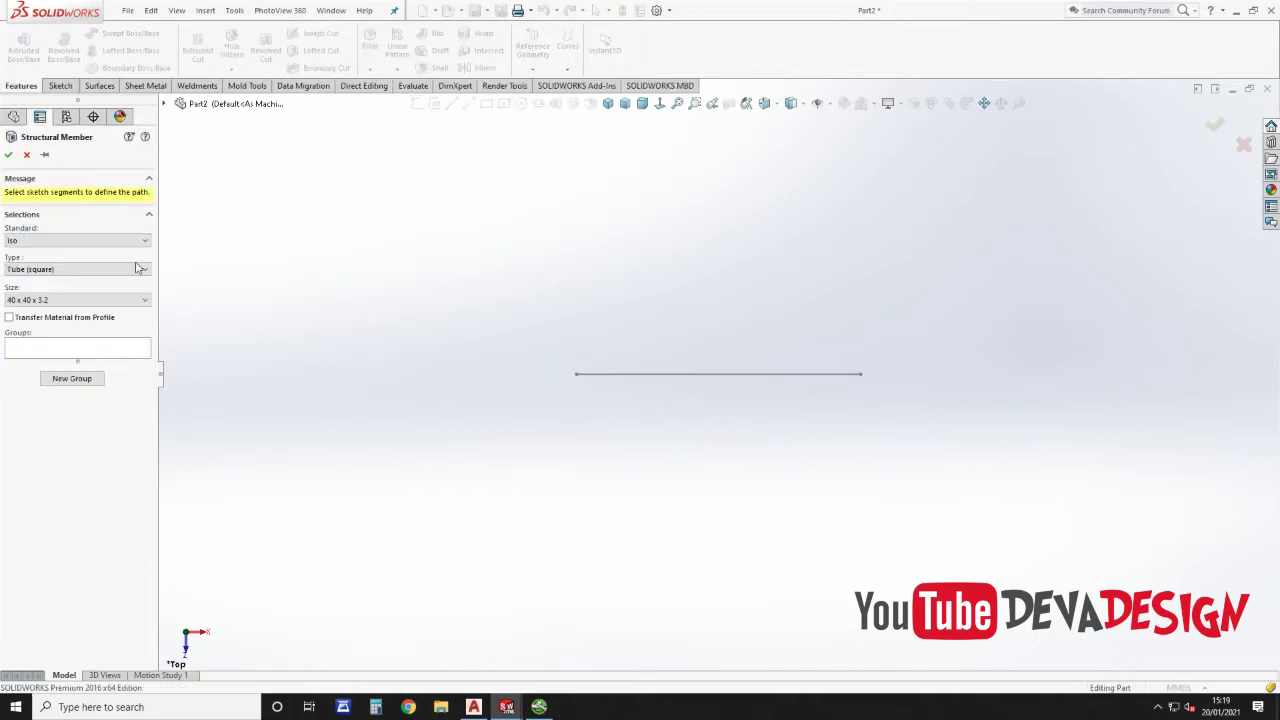
{"action": "left_click", "coordinate": [68, 301]}
{"action": "scroll", "coordinate": [60, 340], "scroll_direction": "up", "scroll_amount": 2}
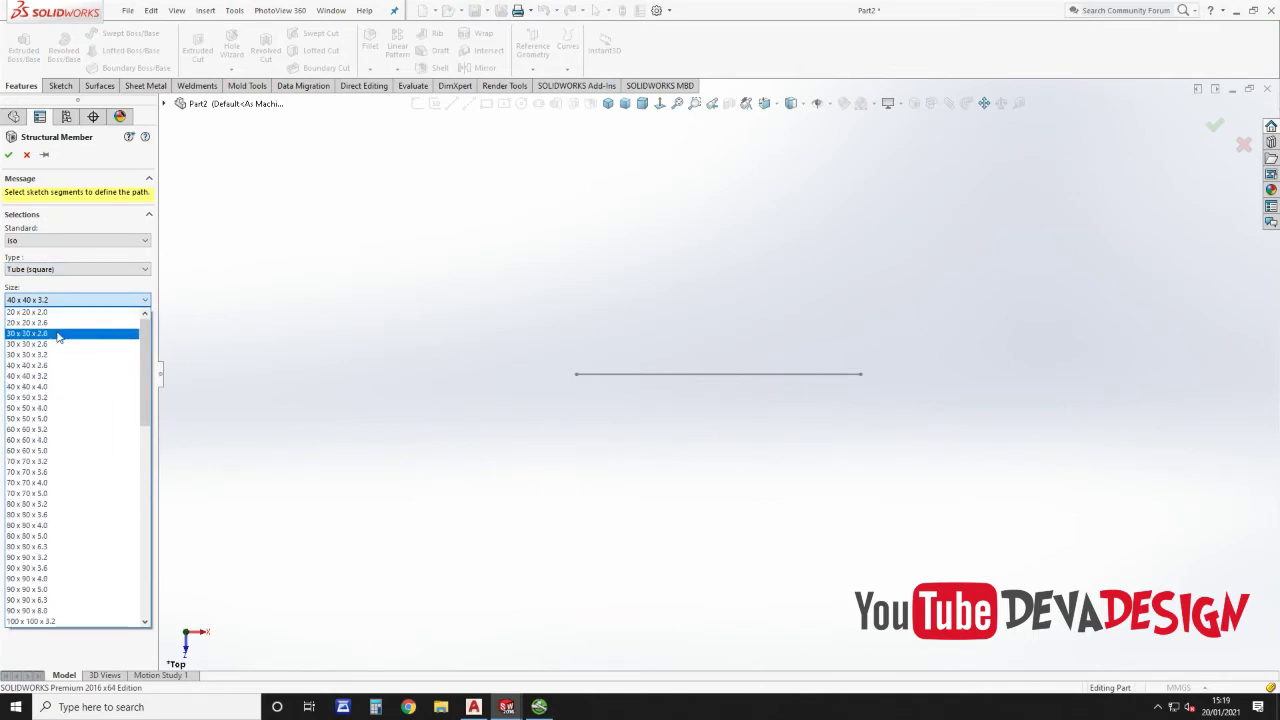
{"action": "left_click", "coordinate": [55, 333]}
{"action": "left_click", "coordinate": [639, 377]}
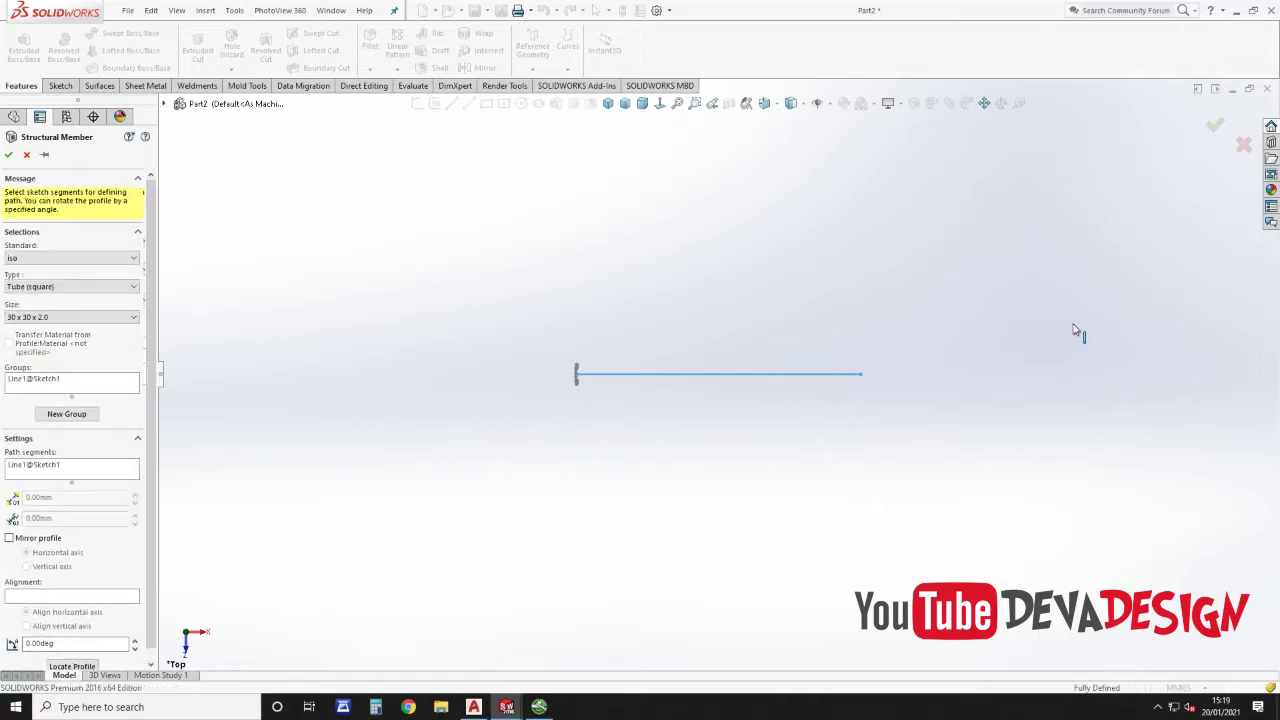
{"action": "left_click", "coordinate": [1213, 127]}
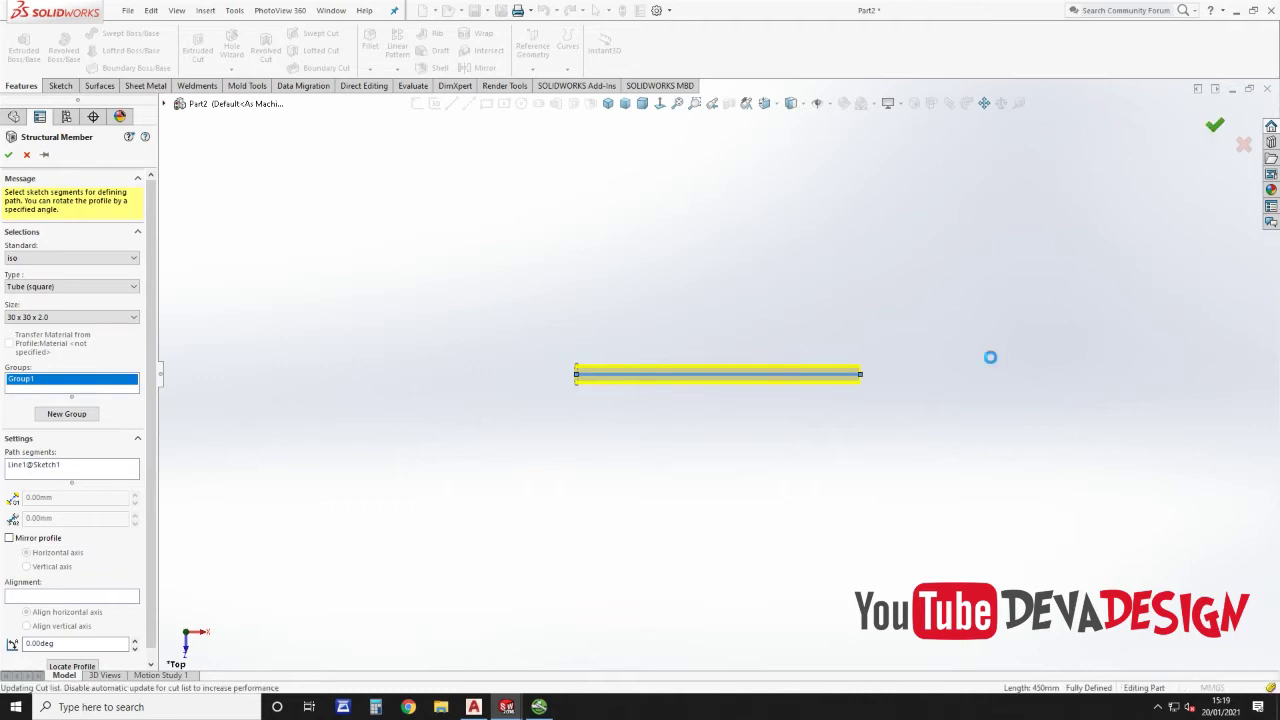
{"action": "left_click", "coordinate": [855, 377]}
{"action": "left_click", "coordinate": [905, 334]}
{"action": "scroll", "coordinate": [872, 365], "scroll_direction": "down", "scroll_amount": 3}
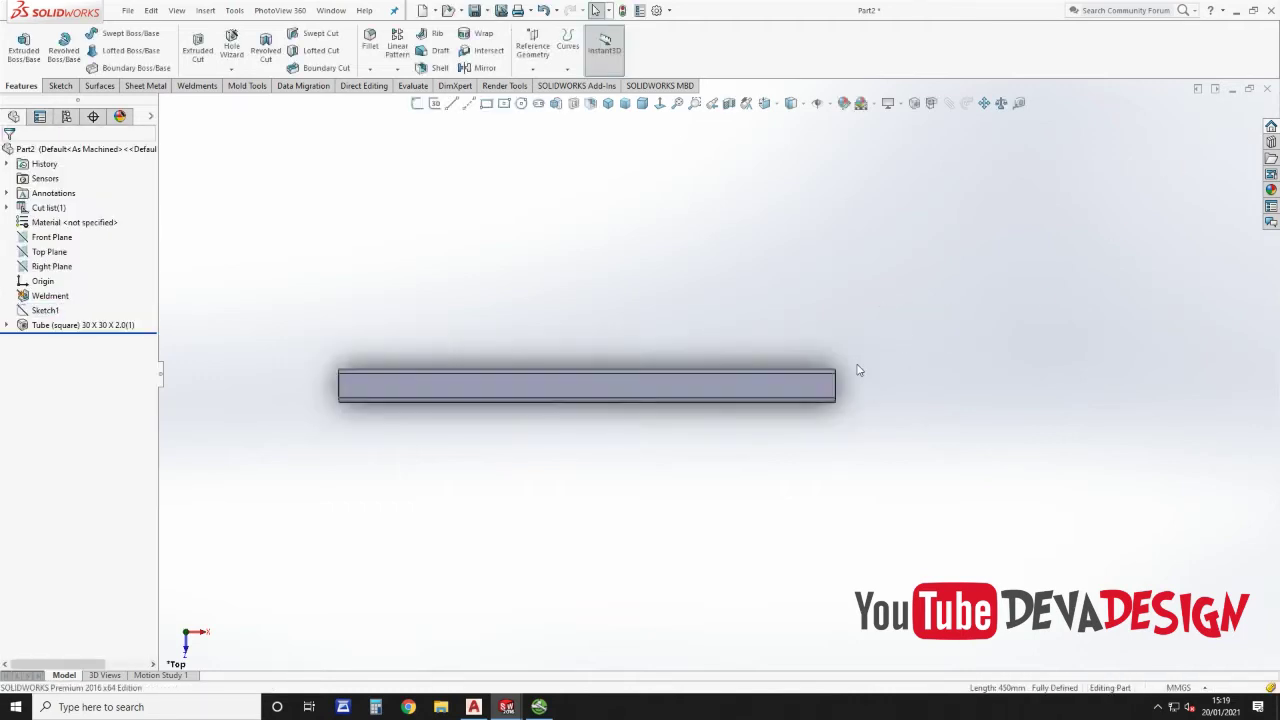
{"action": "scroll", "coordinate": [858, 372], "scroll_direction": "down", "scroll_amount": 6}
{"action": "middle_click_drag", "start_coordinate": [740, 394], "coordinate": [650, 460]}
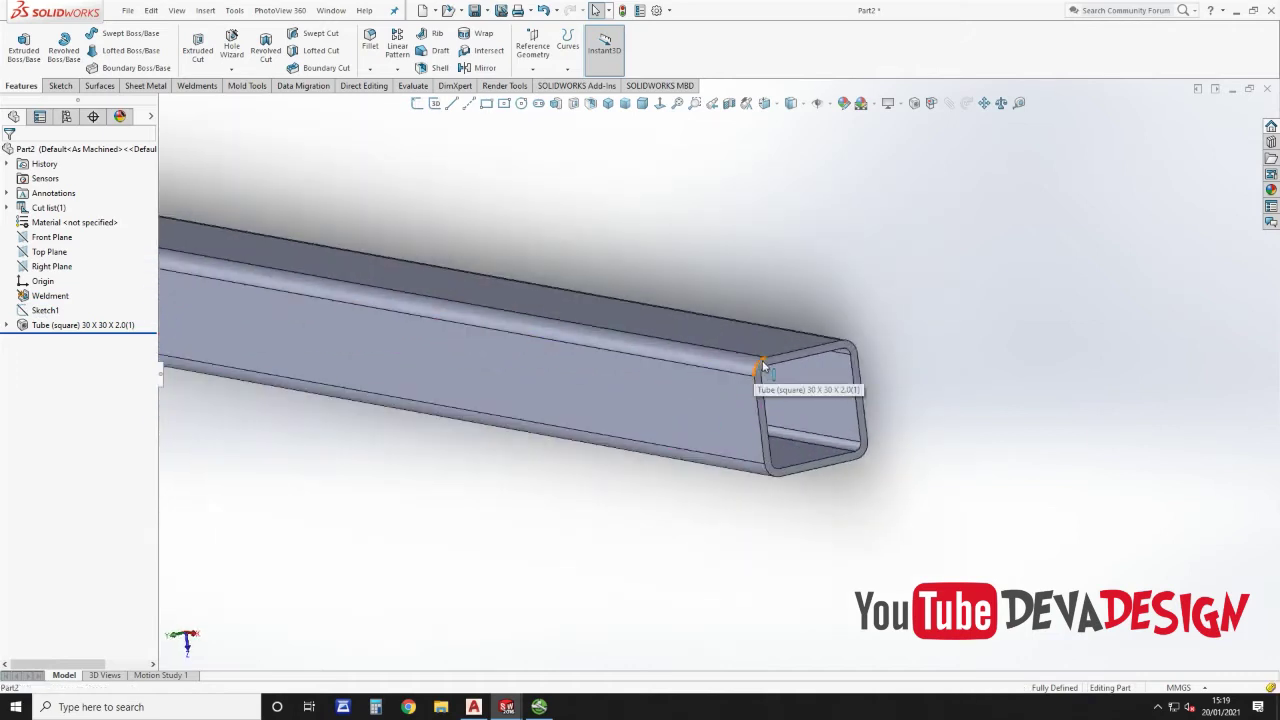
Step: Start a sketch on the tube's end face and draw a center rectangle about 75 x 43 mm centered on the origin
{"action": "left_click", "coordinate": [763, 366]}
{"action": "left_click", "coordinate": [812, 318]}
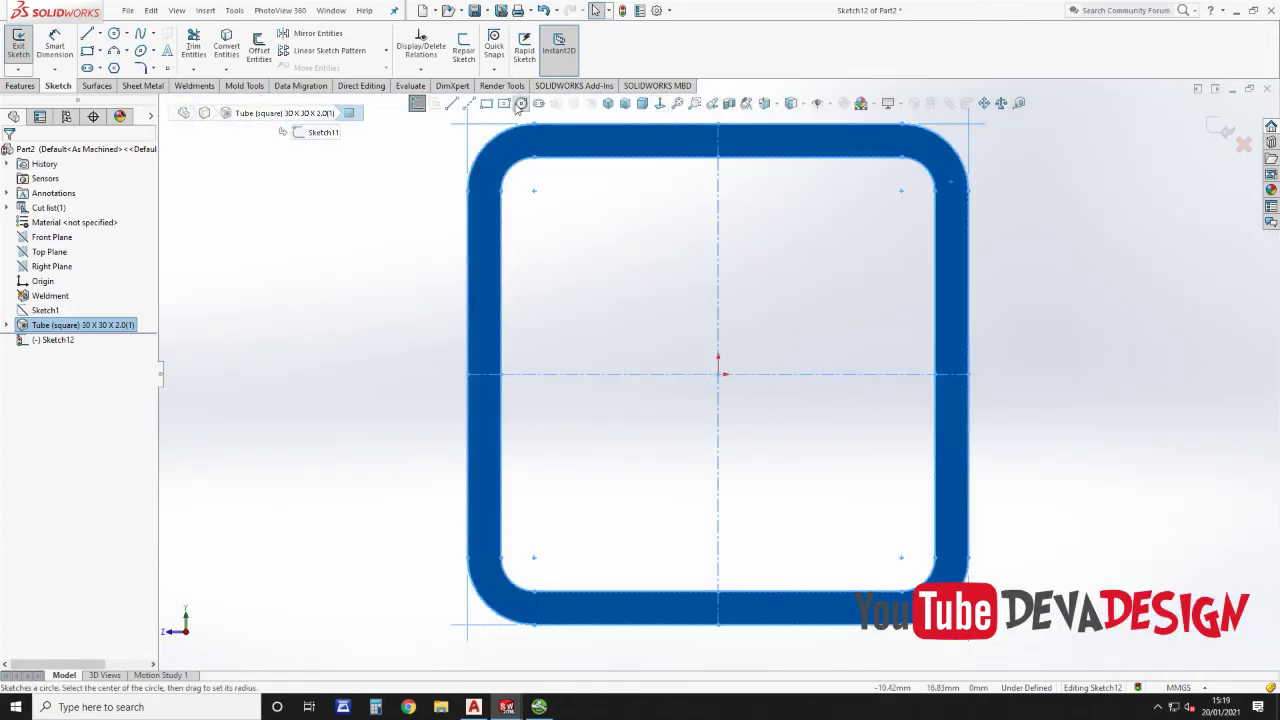
{"action": "left_click", "coordinate": [717, 371]}
{"action": "scroll", "coordinate": [843, 443], "scroll_direction": "up", "scroll_amount": 4}
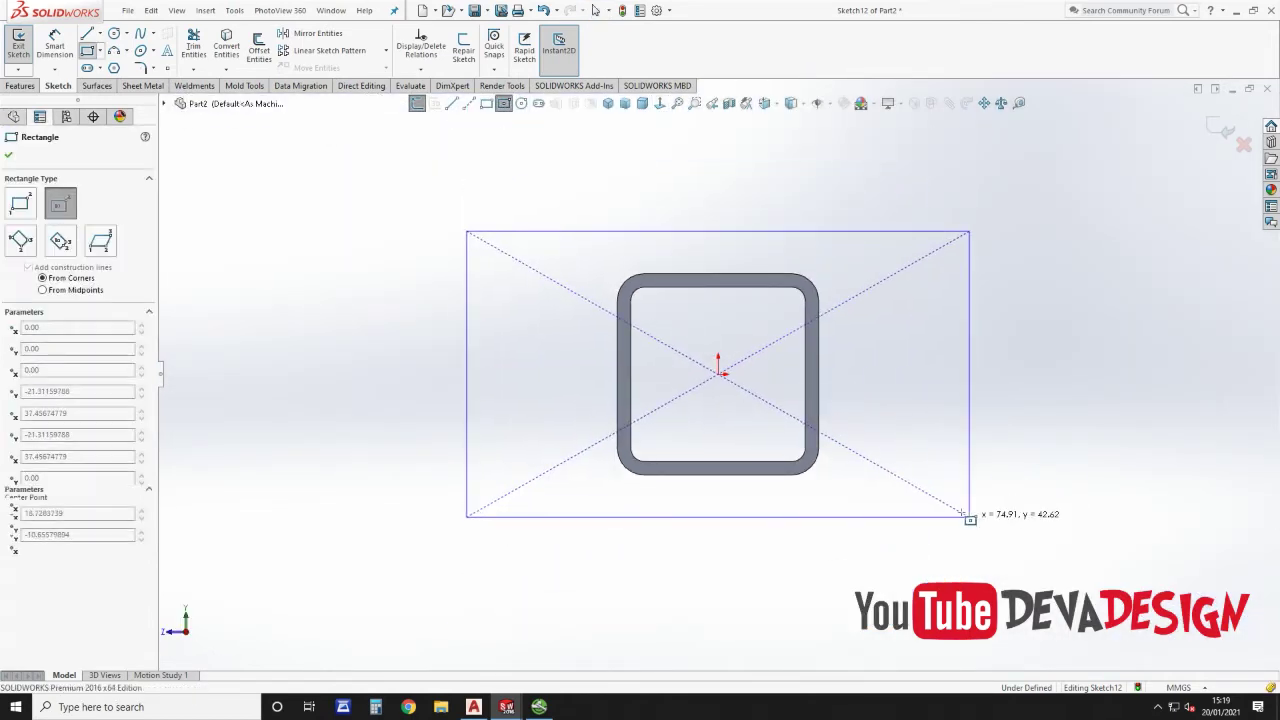
{"action": "left_click", "coordinate": [970, 517]}
{"action": "key", "text": "Escape"}
Step: Add a Collinear relation between the rectangle's upper line and the tube's upper outer edge
{"action": "left_click", "coordinate": [755, 232]}
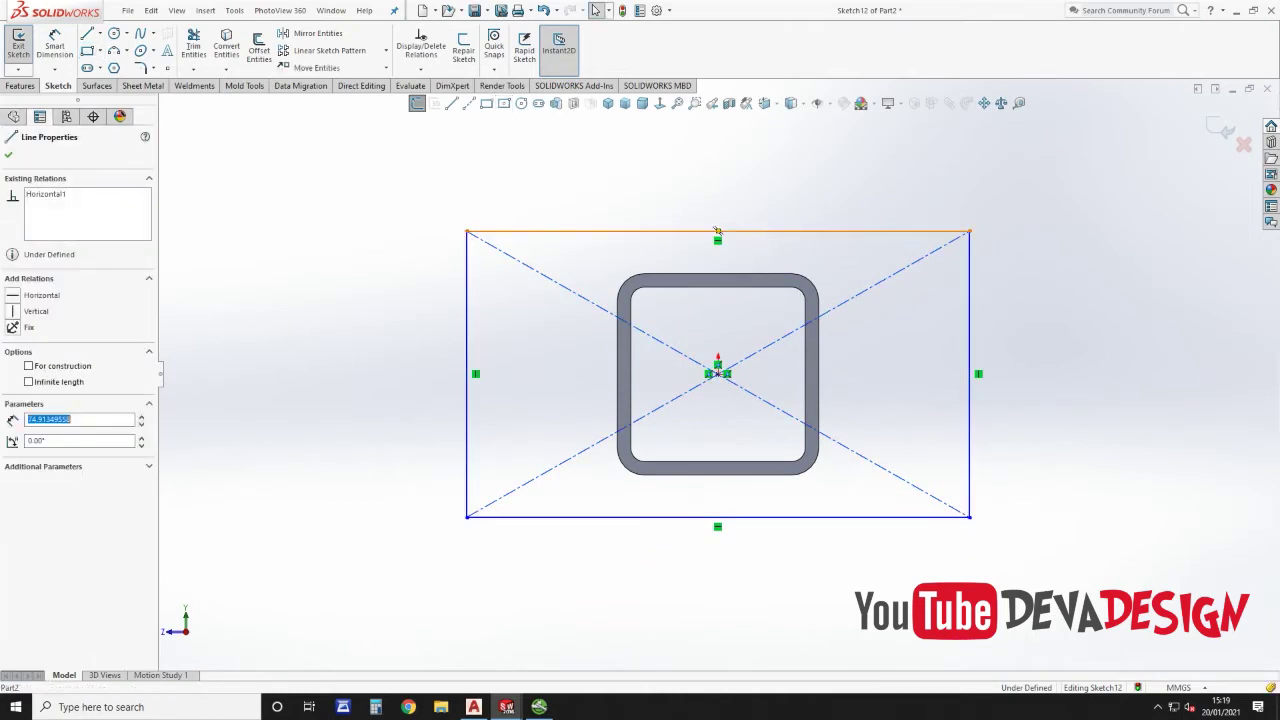
{"action": "left_click", "coordinate": [761, 273], "text": "ctrl"}
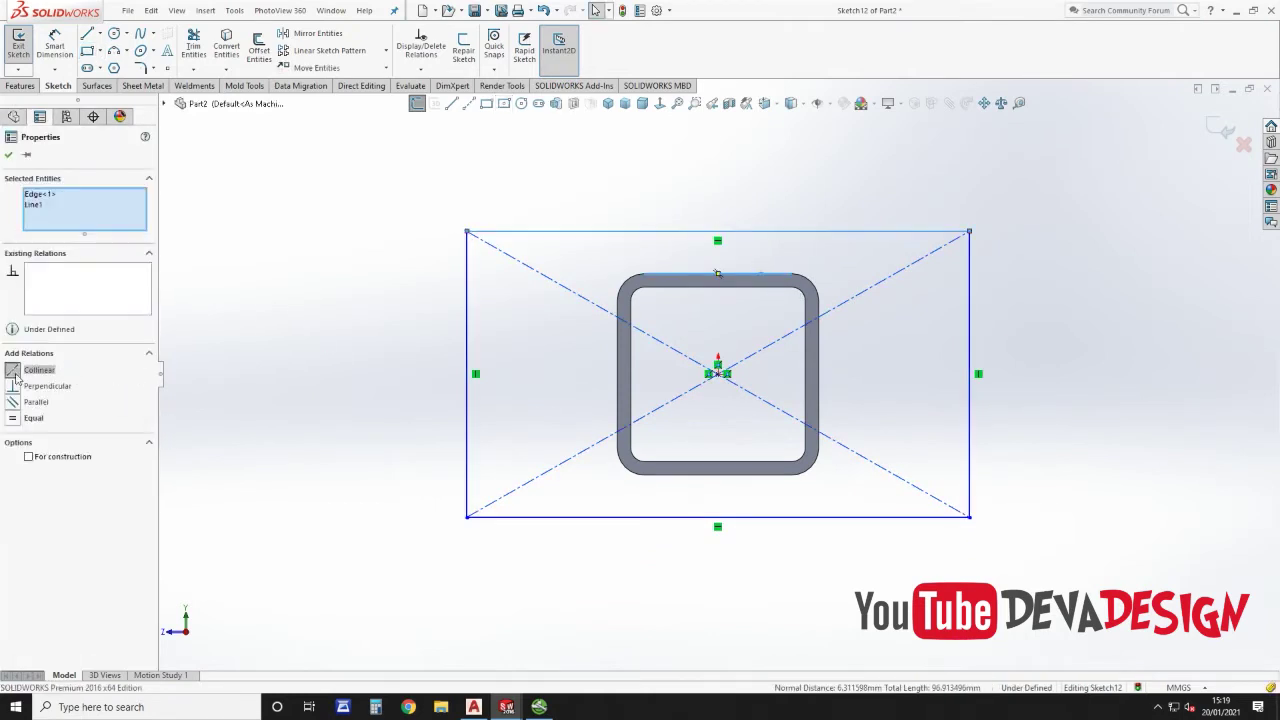
{"action": "left_click", "coordinate": [14, 372]}
{"action": "left_click", "coordinate": [206, 240]}
Step: Dimension the rectangle's width as 70 mm
{"action": "left_click", "coordinate": [54, 45]}
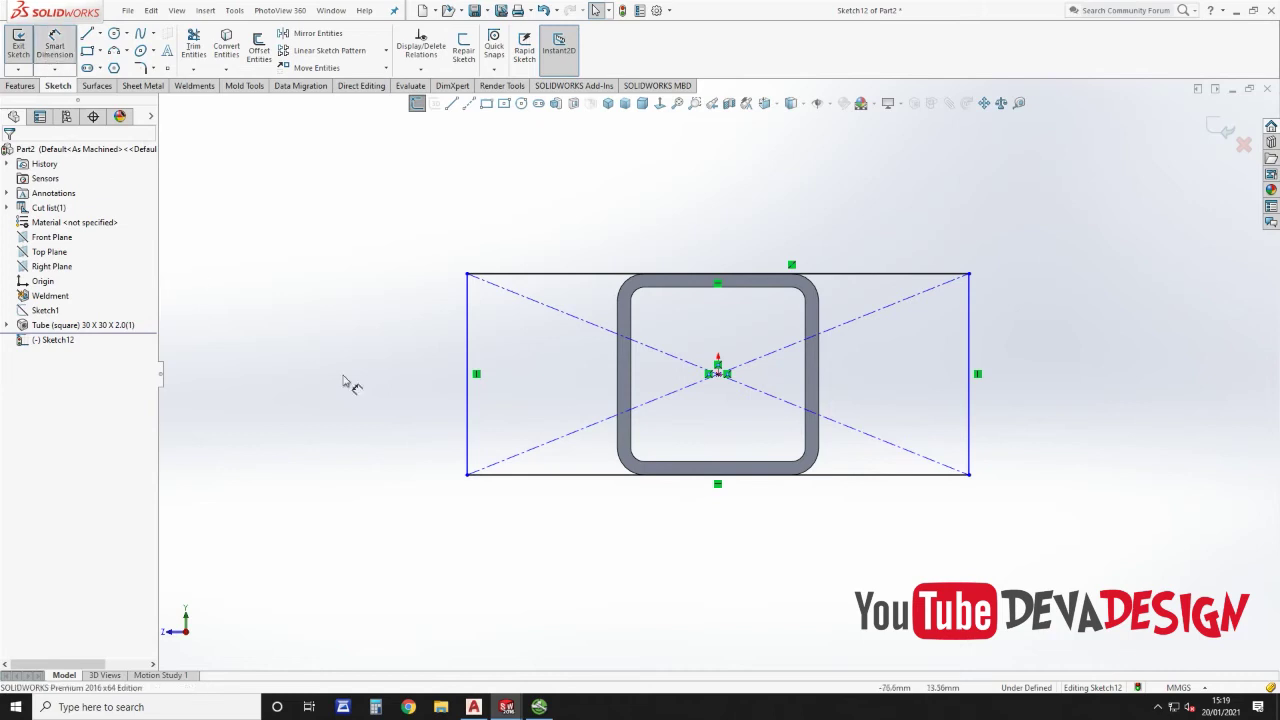
{"action": "left_click", "coordinate": [605, 476]}
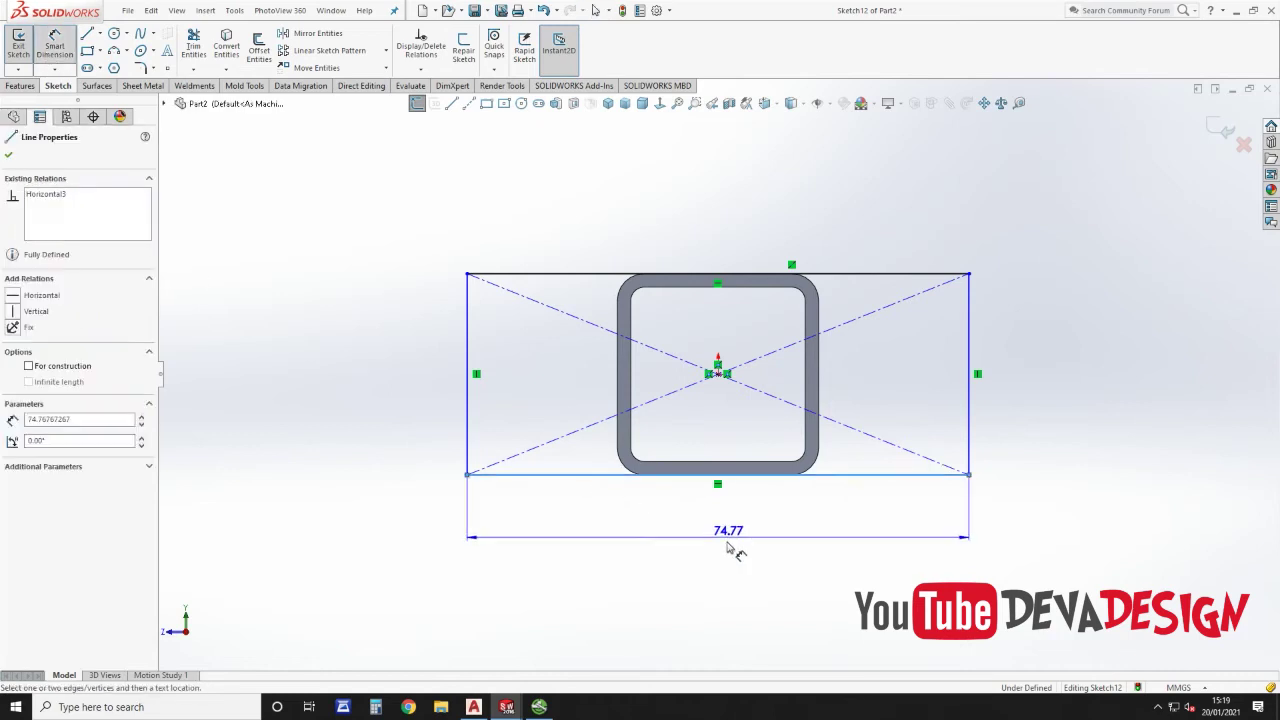
{"action": "left_click", "coordinate": [728, 560]}
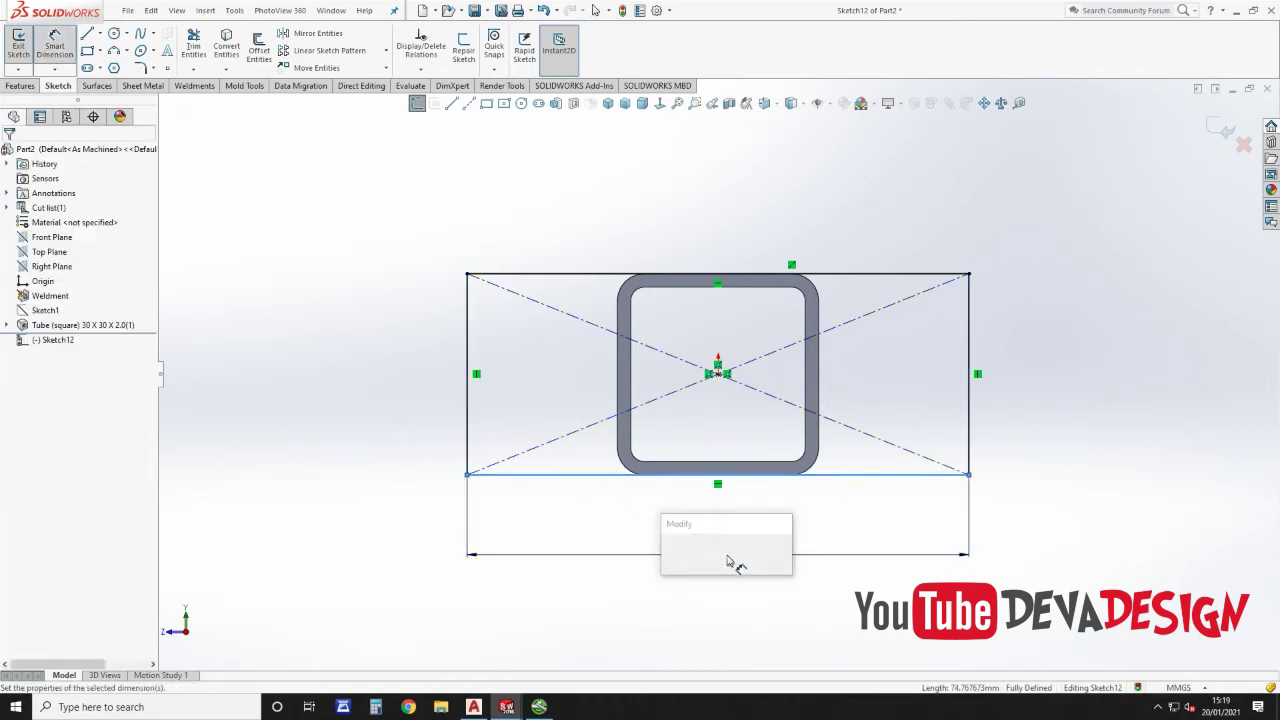
{"action": "type", "text": "70"}
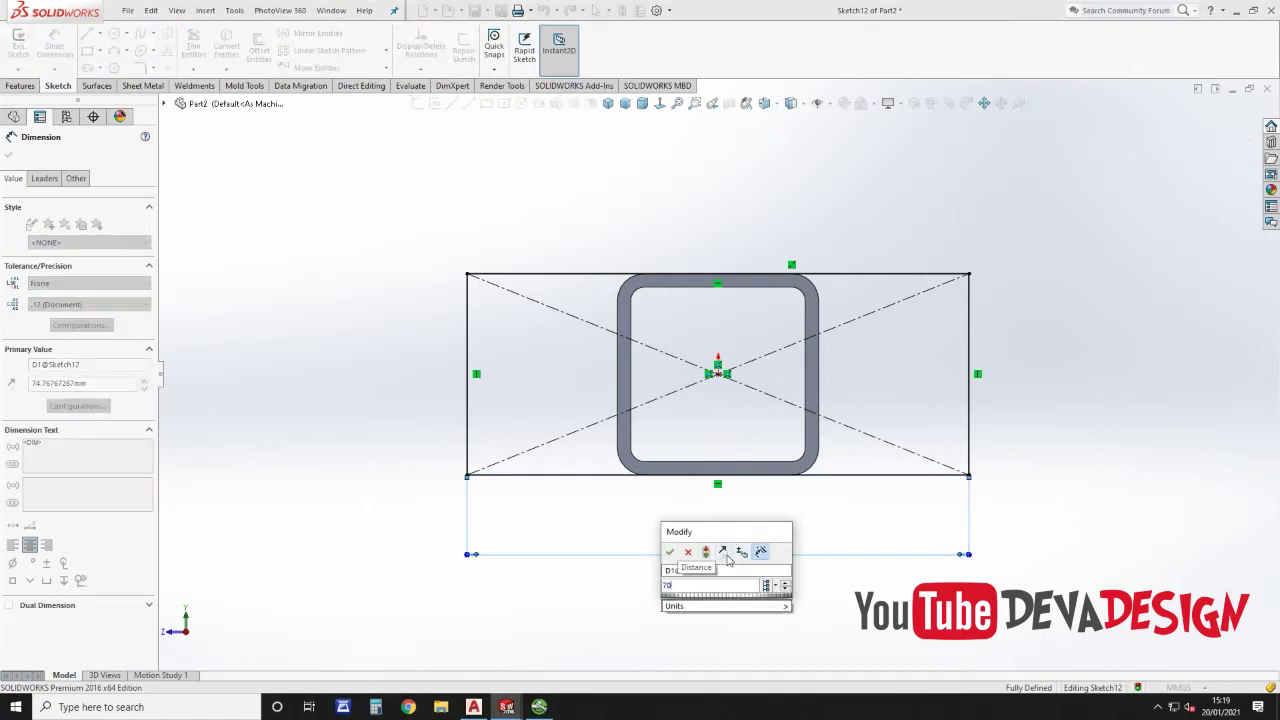
{"action": "key", "text": "Return"}
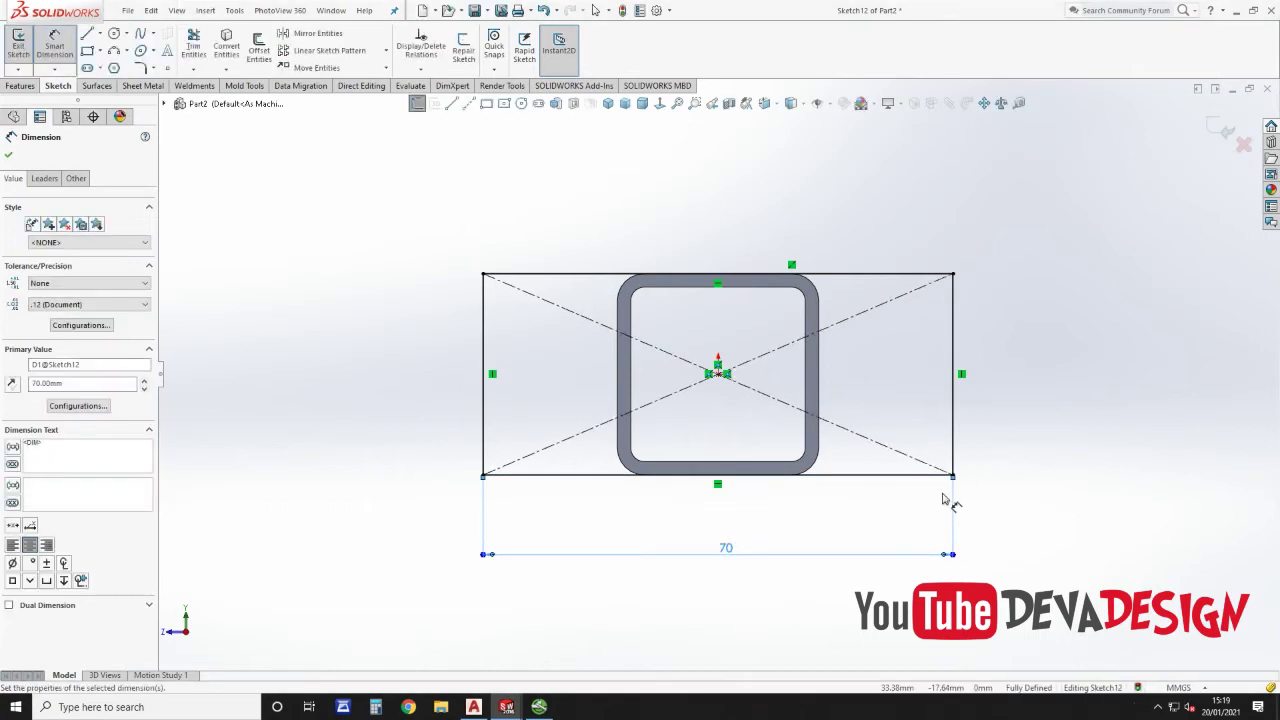
{"action": "left_click", "coordinate": [1068, 431]}
Step: Extrude the rectangle 6 mm as an end plate, without merging it into the tube
{"action": "scroll", "coordinate": [1030, 431], "scroll_direction": "up", "scroll_amount": 4}
{"action": "middle_click_drag", "start_coordinate": [736, 386], "coordinate": [798, 413]}
{"action": "scroll", "coordinate": [798, 413], "scroll_direction": "up", "scroll_amount": 2}
{"action": "key", "text": "Escape"}
{"action": "left_click", "coordinate": [22, 87]}
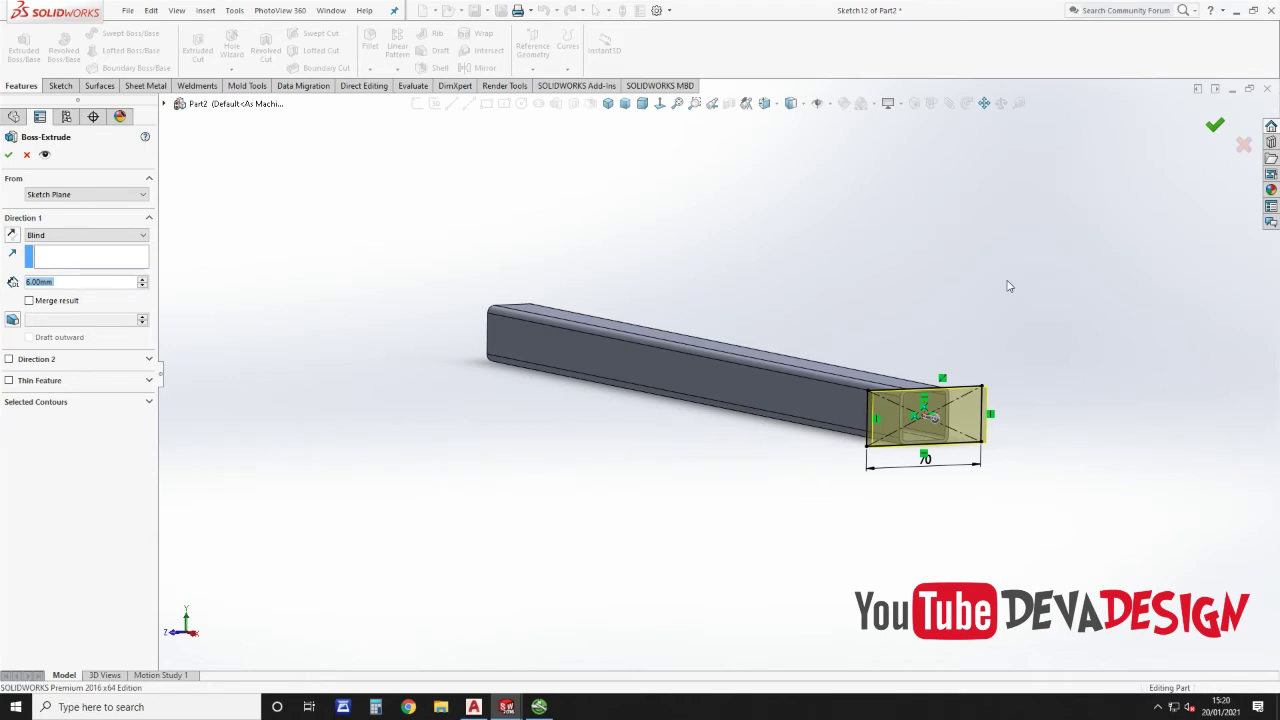
{"action": "key", "text": "Return"}
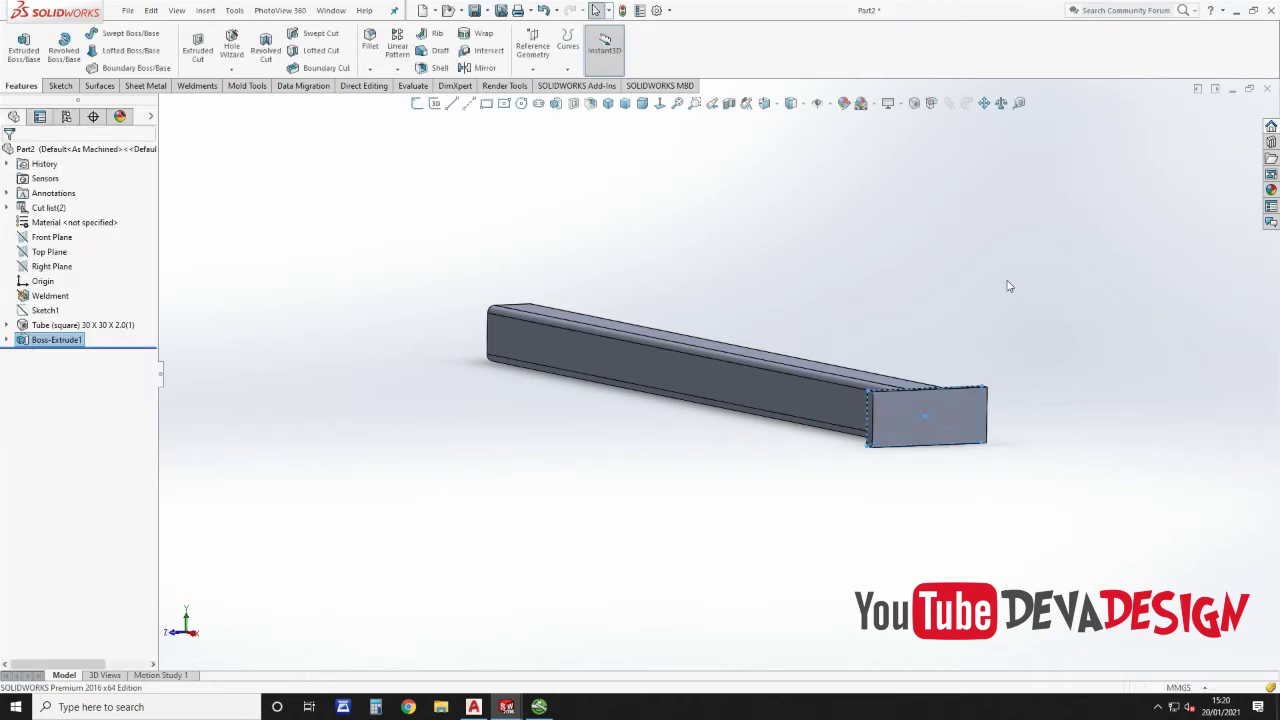
Step: Start a sketch on the tube's open end face and convert the outline of the existing end plate into it
{"action": "middle_click_drag", "start_coordinate": [610, 355], "coordinate": [791, 503]}
{"action": "scroll", "coordinate": [545, 442], "scroll_direction": "down", "scroll_amount": 5}
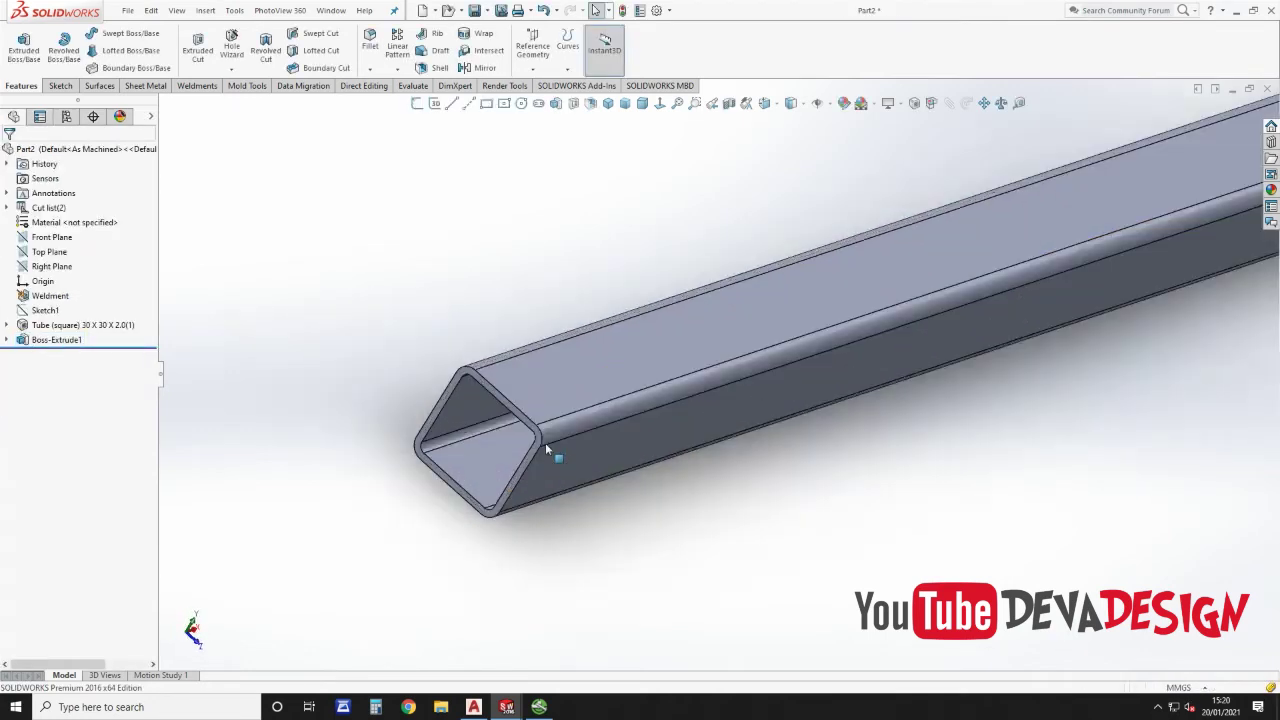
{"action": "left_click", "coordinate": [560, 422]}
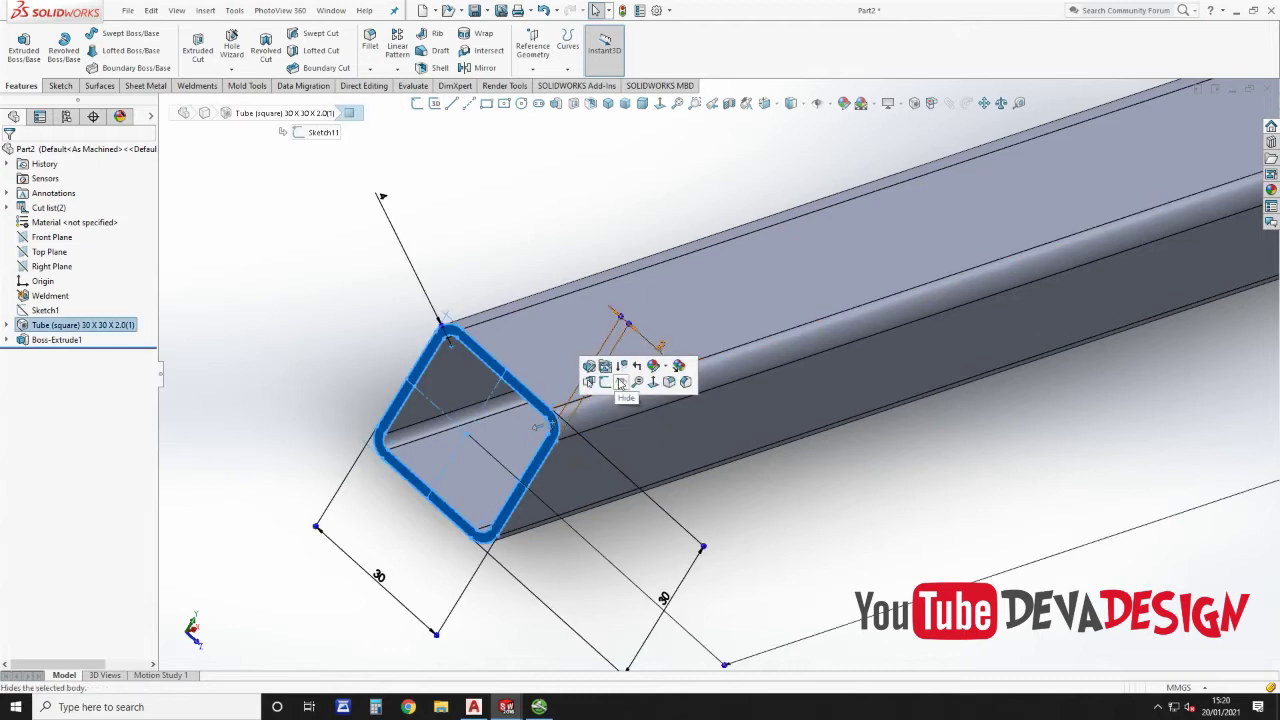
{"action": "left_click", "coordinate": [620, 388]}
{"action": "scroll", "coordinate": [873, 482], "scroll_direction": "up", "scroll_amount": 6}
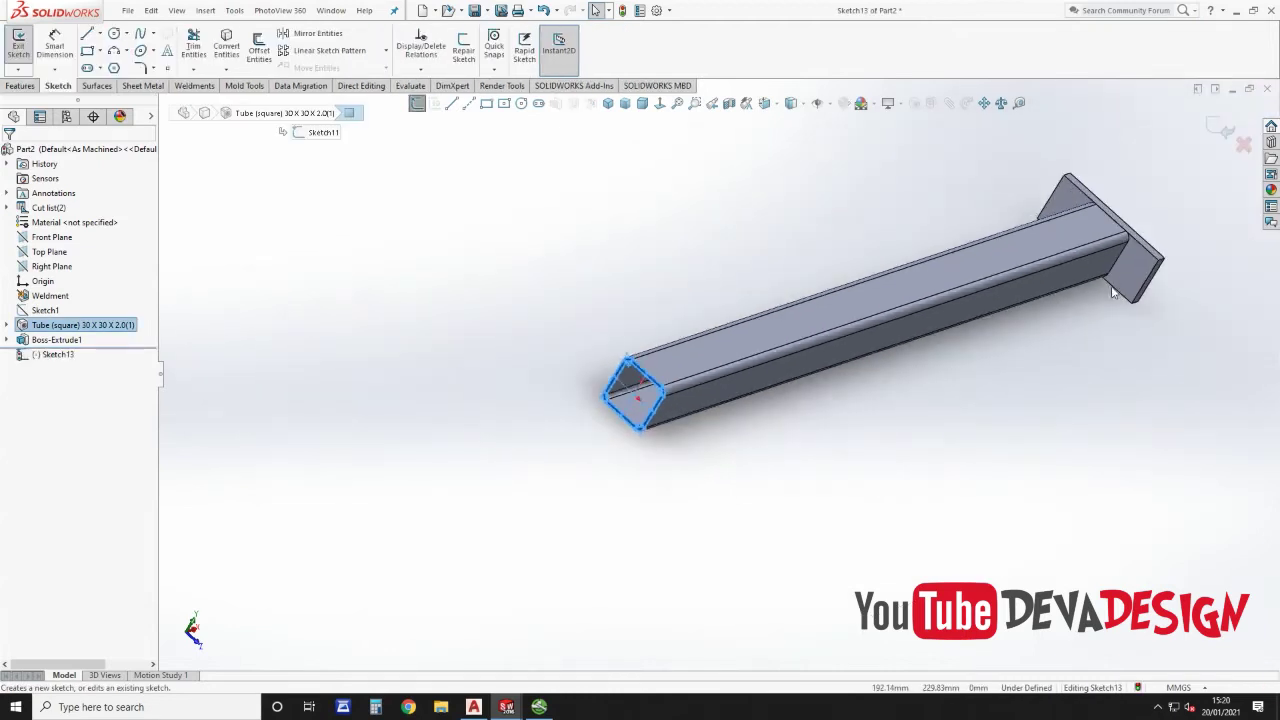
{"action": "left_click", "coordinate": [1136, 273]}
{"action": "left_click", "coordinate": [230, 44]}
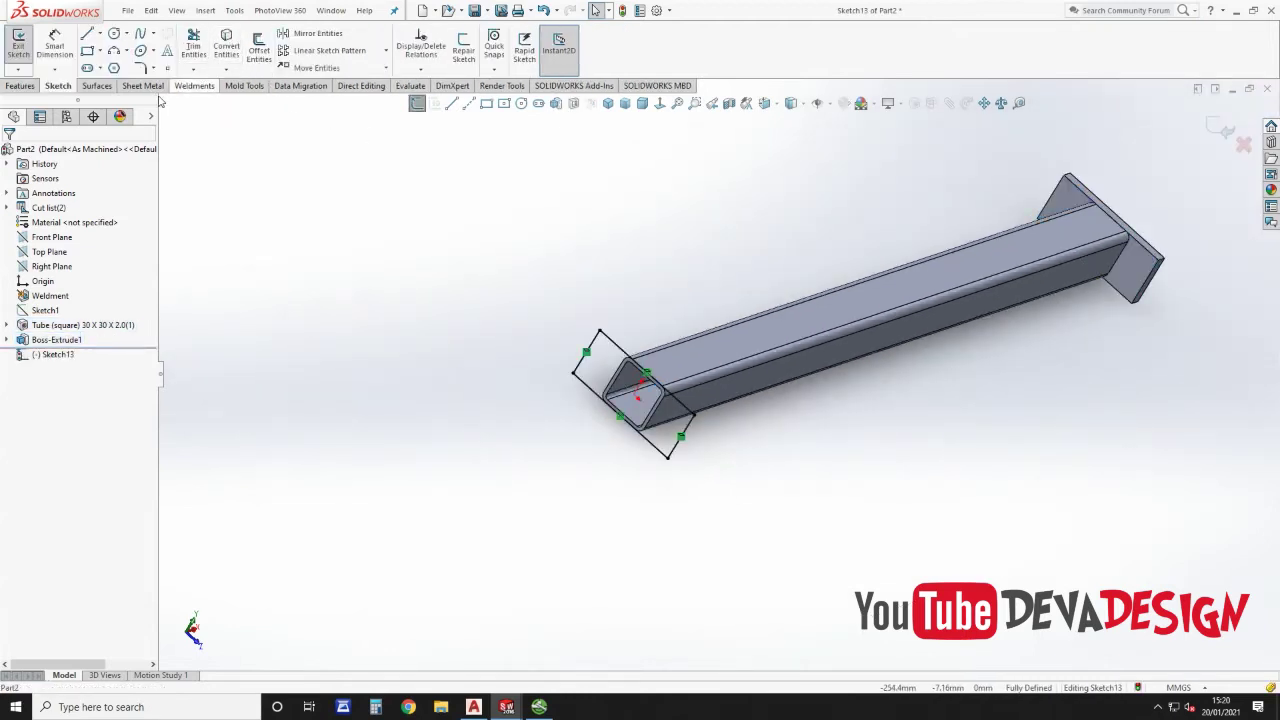
Step: Extrude the converted outline 6 mm outward as a separate second end plate
{"action": "left_click", "coordinate": [20, 86]}
{"action": "left_click", "coordinate": [23, 46]}
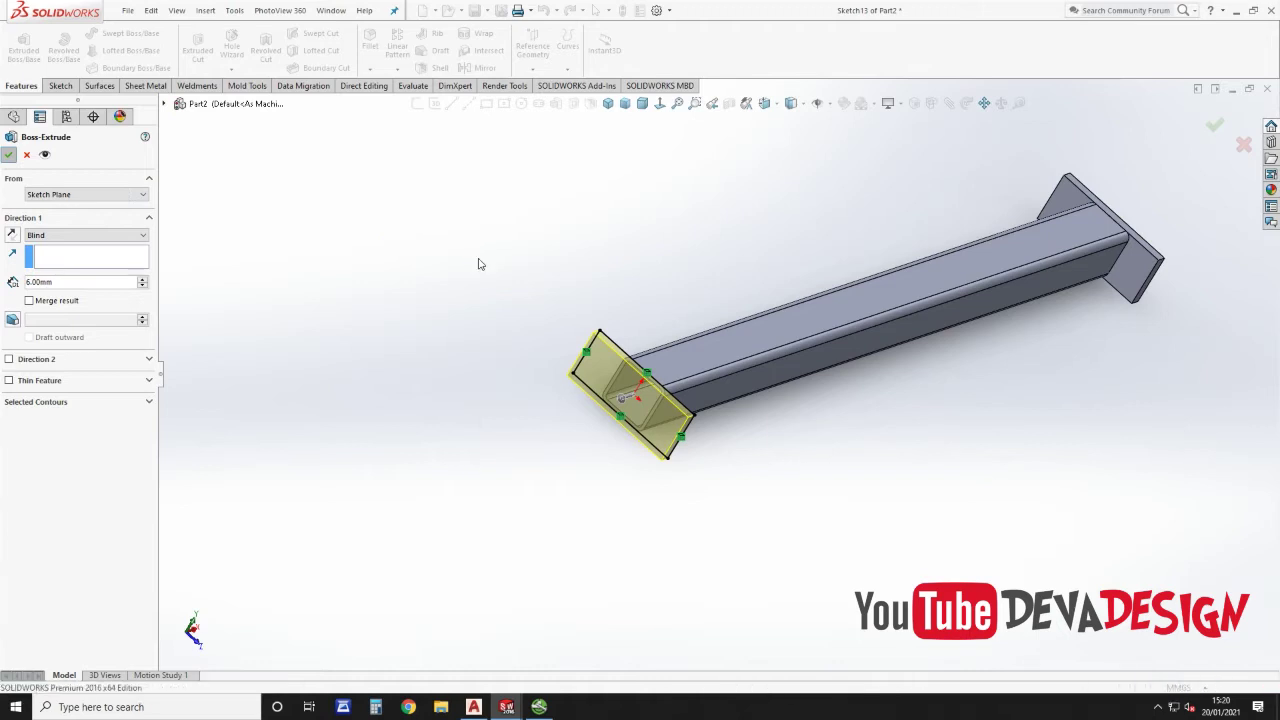
{"action": "key", "text": "Return"}
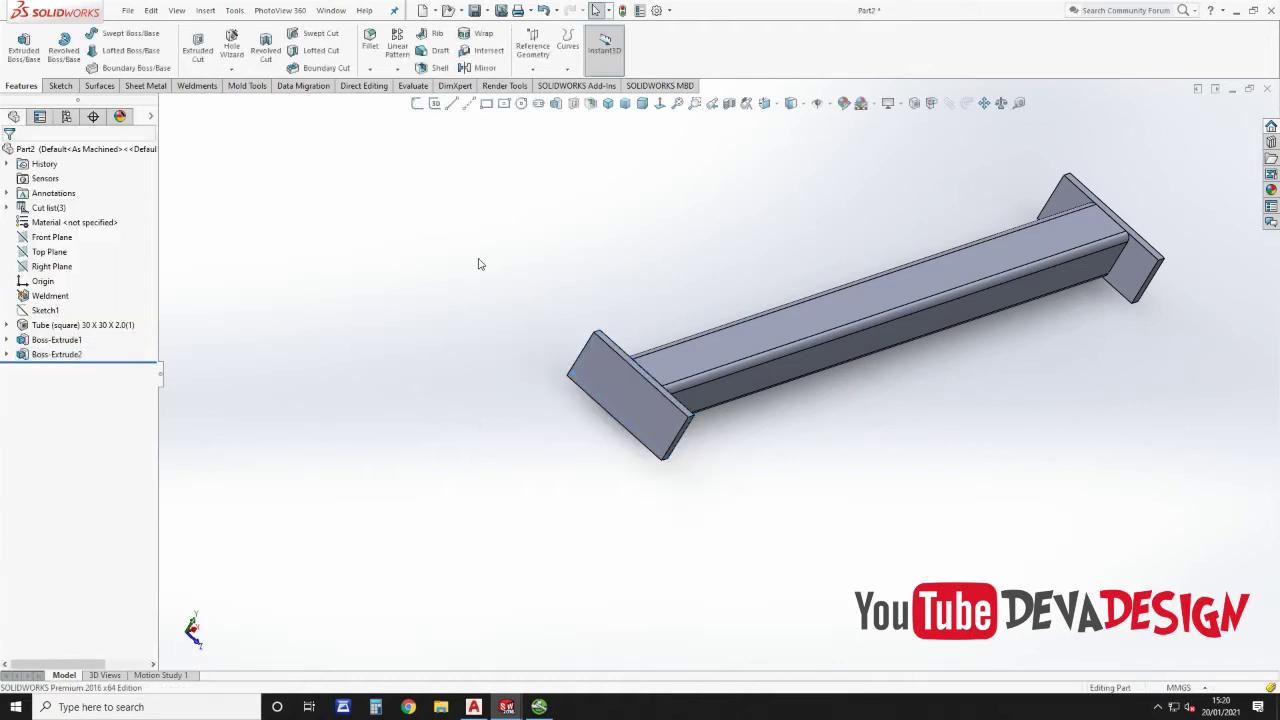
Step: Sketch two circles about 6 mm in diameter on the second plate's outer face, either side of the origin, and make them equal
{"action": "left_click", "coordinate": [644, 429]}
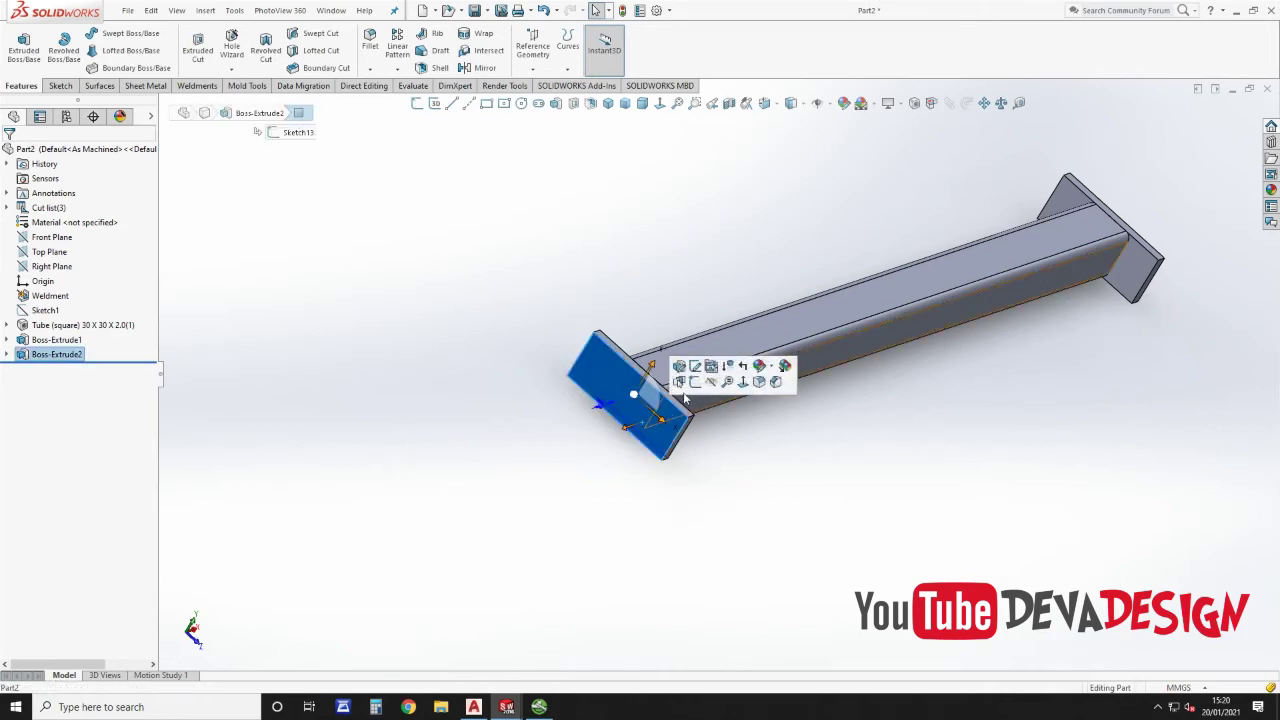
{"action": "left_click", "coordinate": [694, 383]}
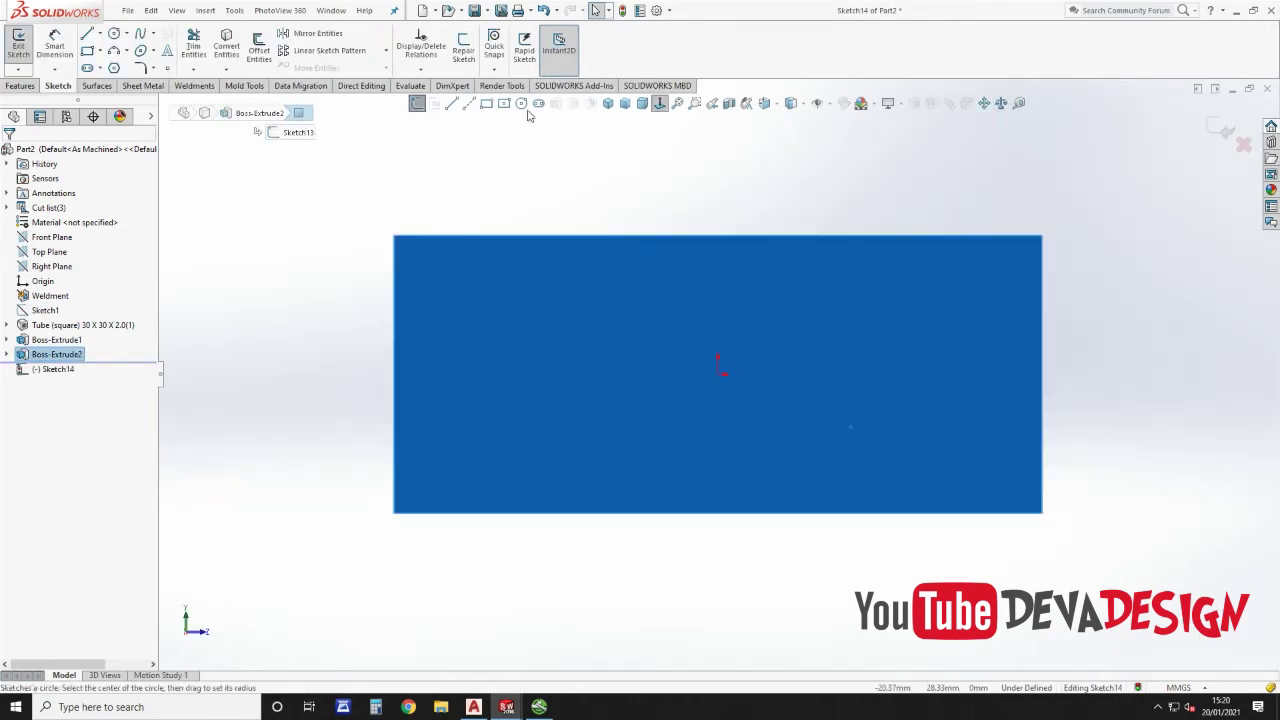
{"action": "key", "text": "c"}
{"action": "left_click", "coordinate": [473, 375]}
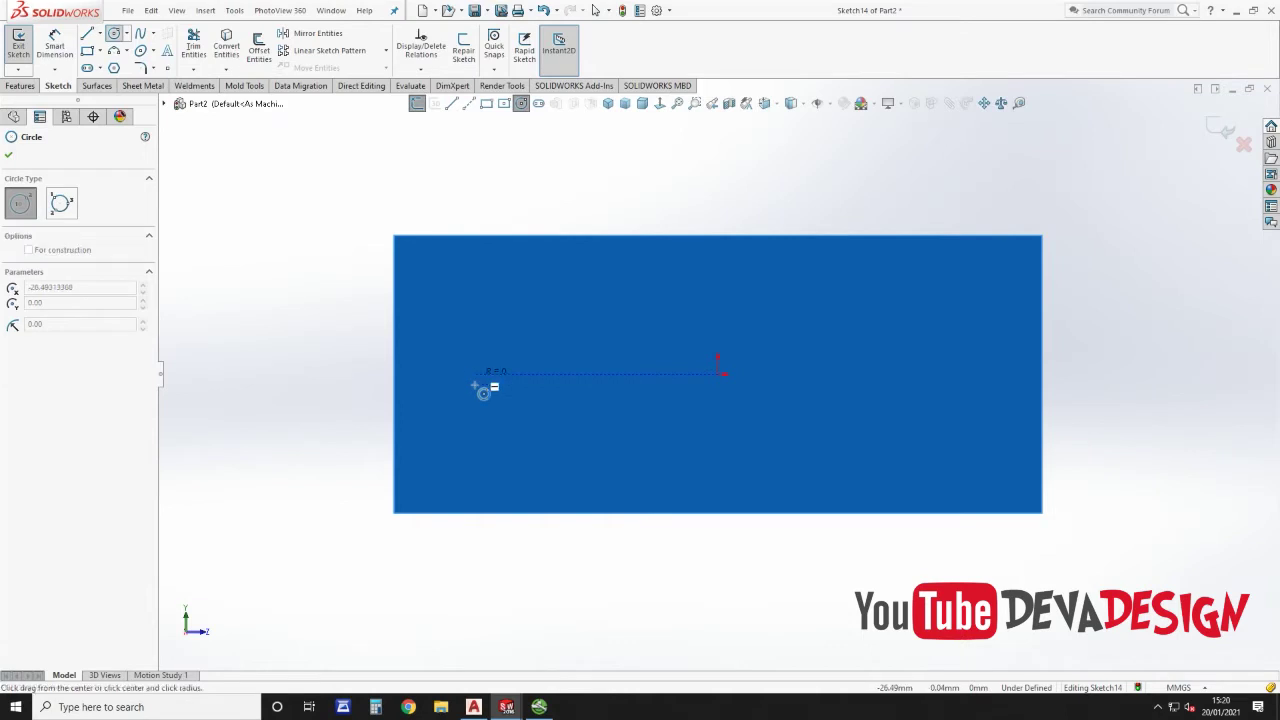
{"action": "left_click", "coordinate": [489, 398]}
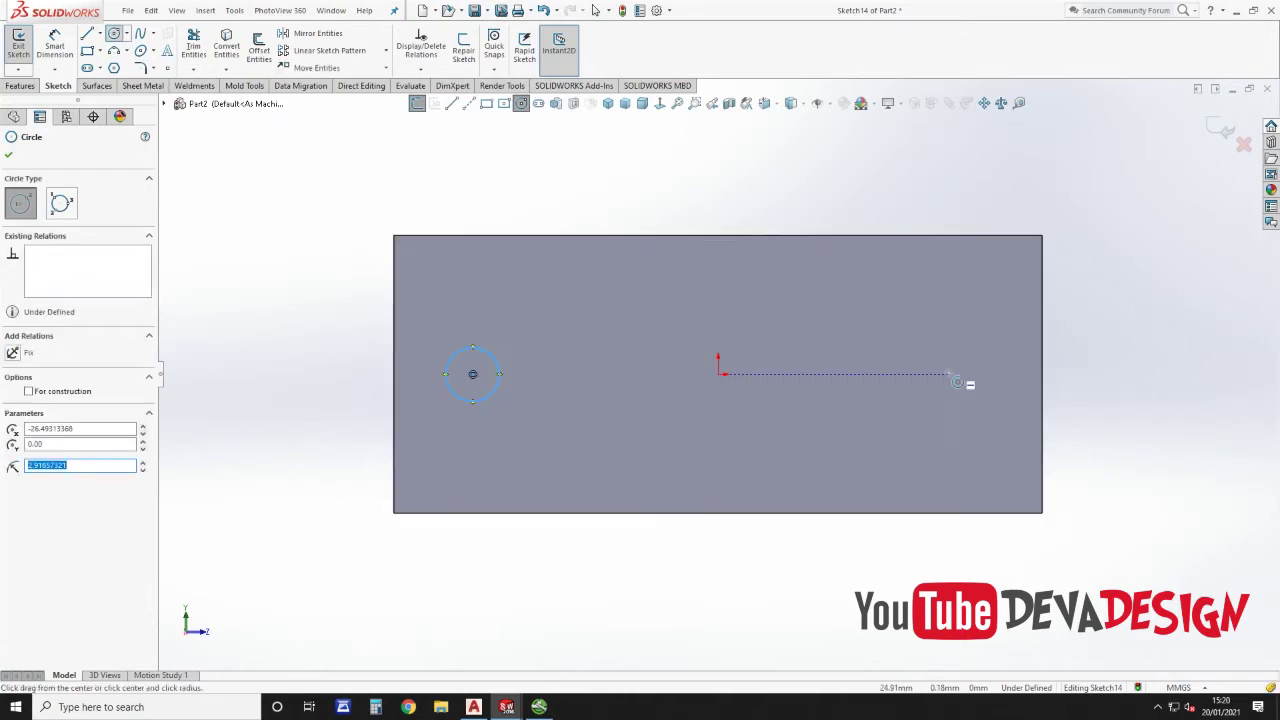
{"action": "left_click", "coordinate": [949, 374]}
{"action": "left_click", "coordinate": [952, 398]}
{"action": "scroll", "coordinate": [748, 386], "scroll_direction": "up", "scroll_amount": 4}
{"action": "key", "text": "Escape"}
{"action": "left_click_drag", "start_coordinate": [520, 286], "coordinate": [905, 450]}
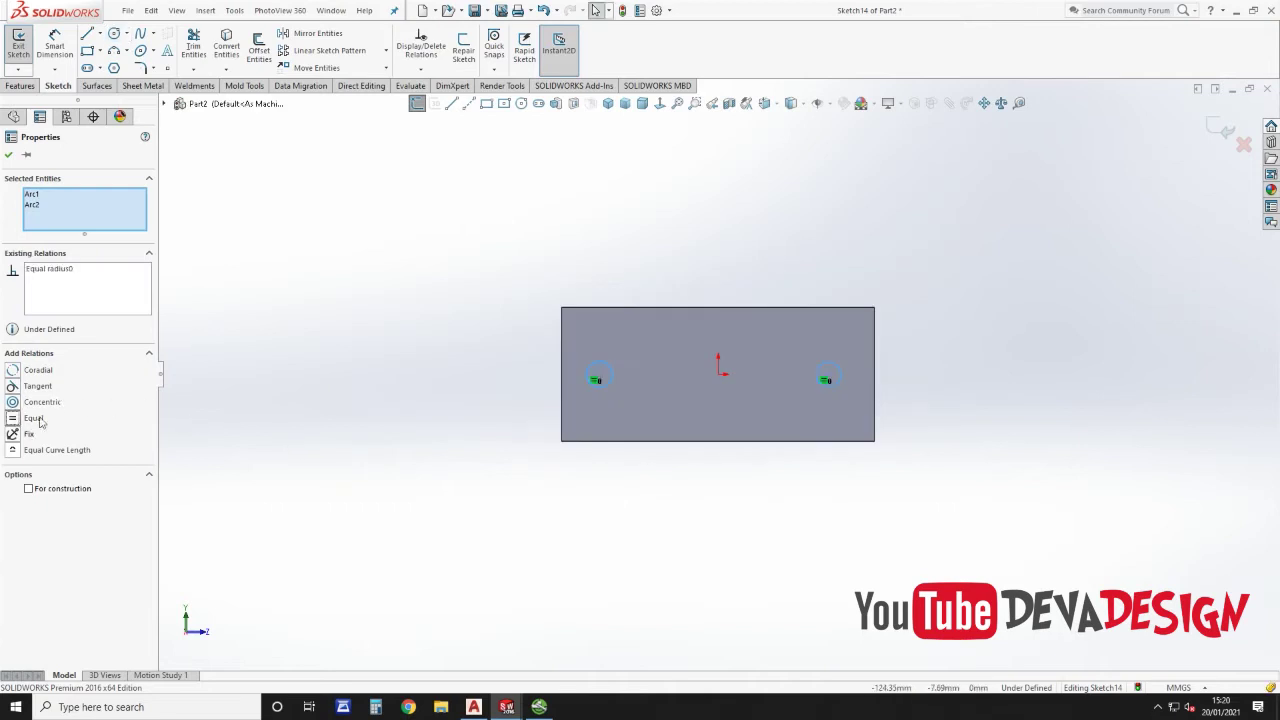
Step: Draw two horizontal centerlines joining the circle centers through the origin
{"action": "left_click", "coordinate": [471, 105]}
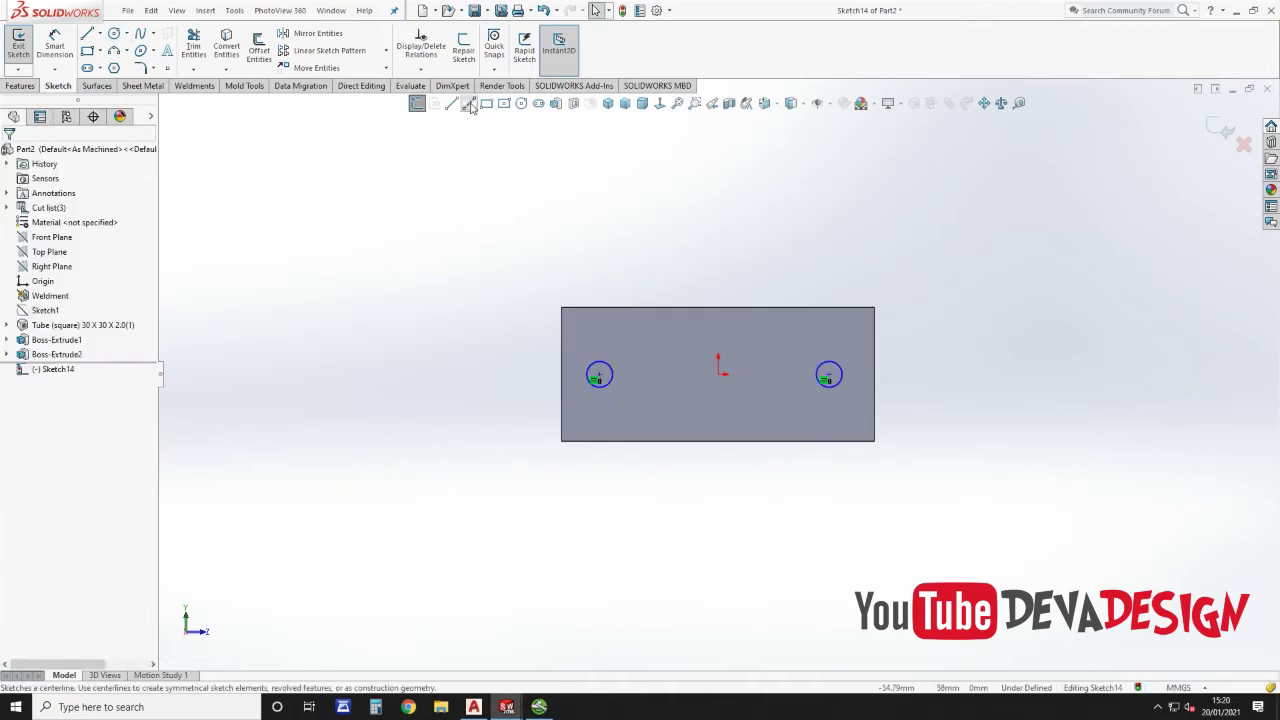
{"action": "left_click", "coordinate": [599, 376]}
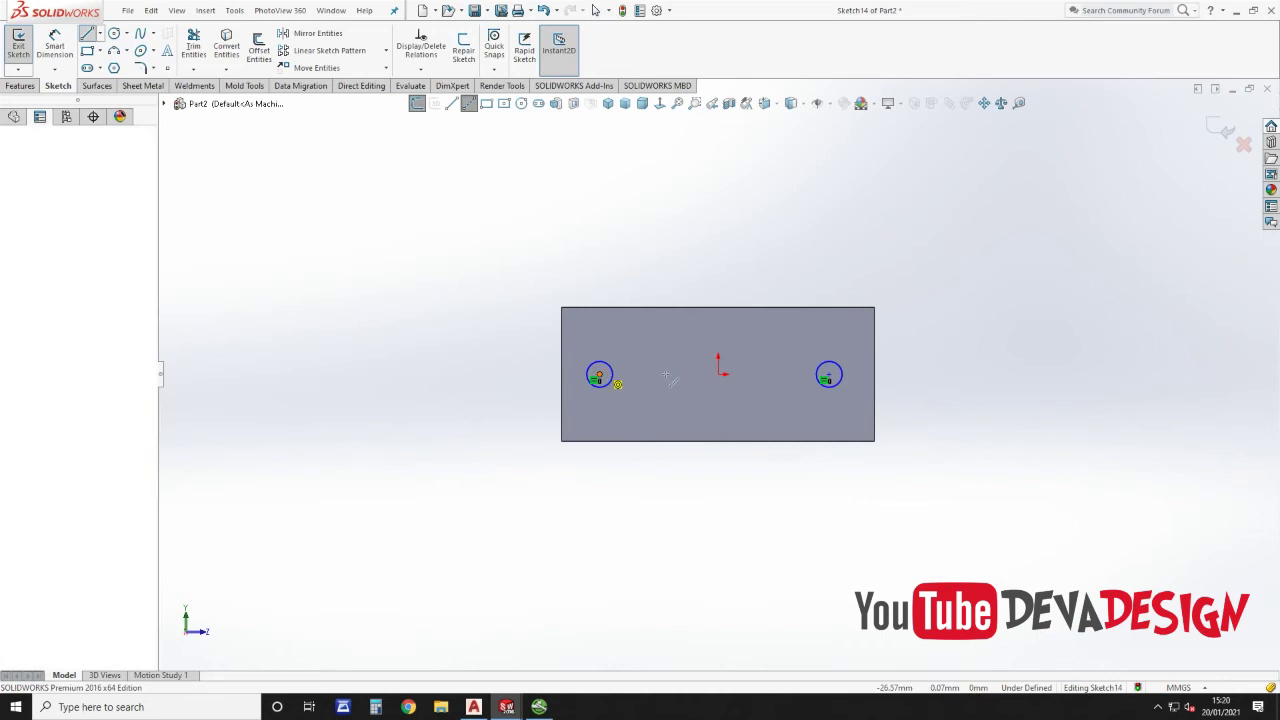
{"action": "left_click", "coordinate": [718, 374]}
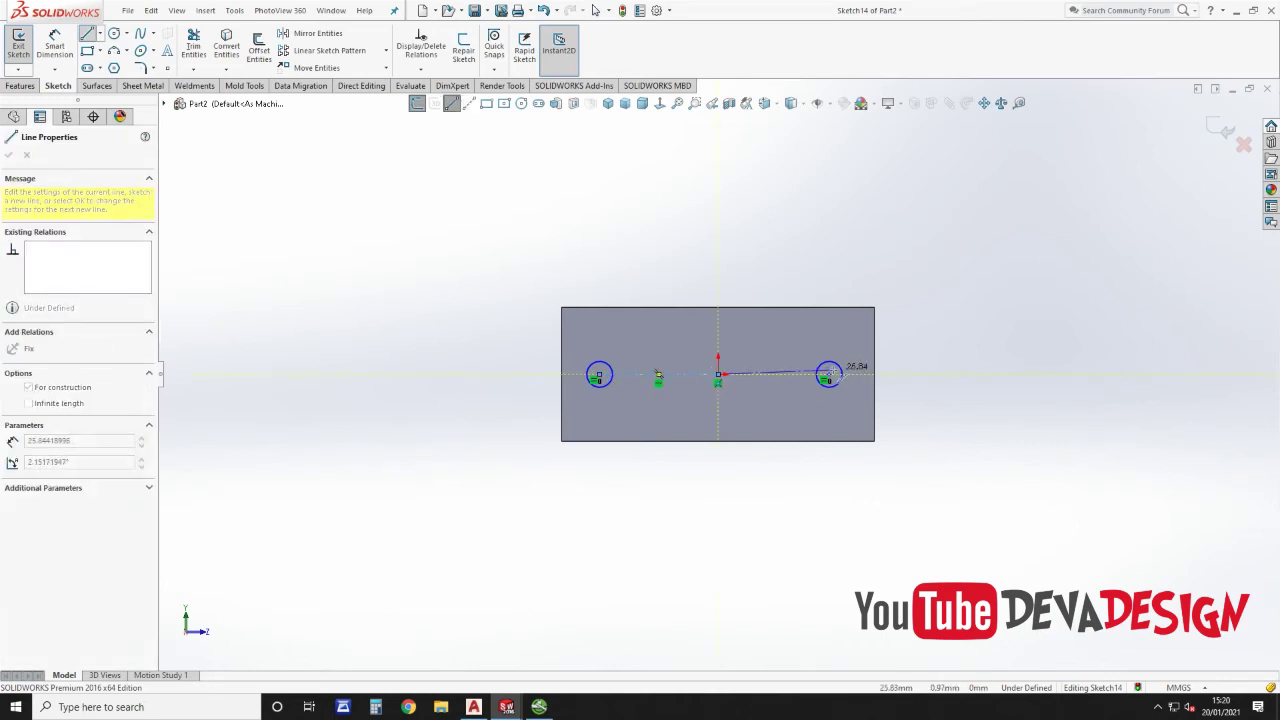
{"action": "left_click", "coordinate": [828, 376]}
{"action": "key", "text": "Escape"}
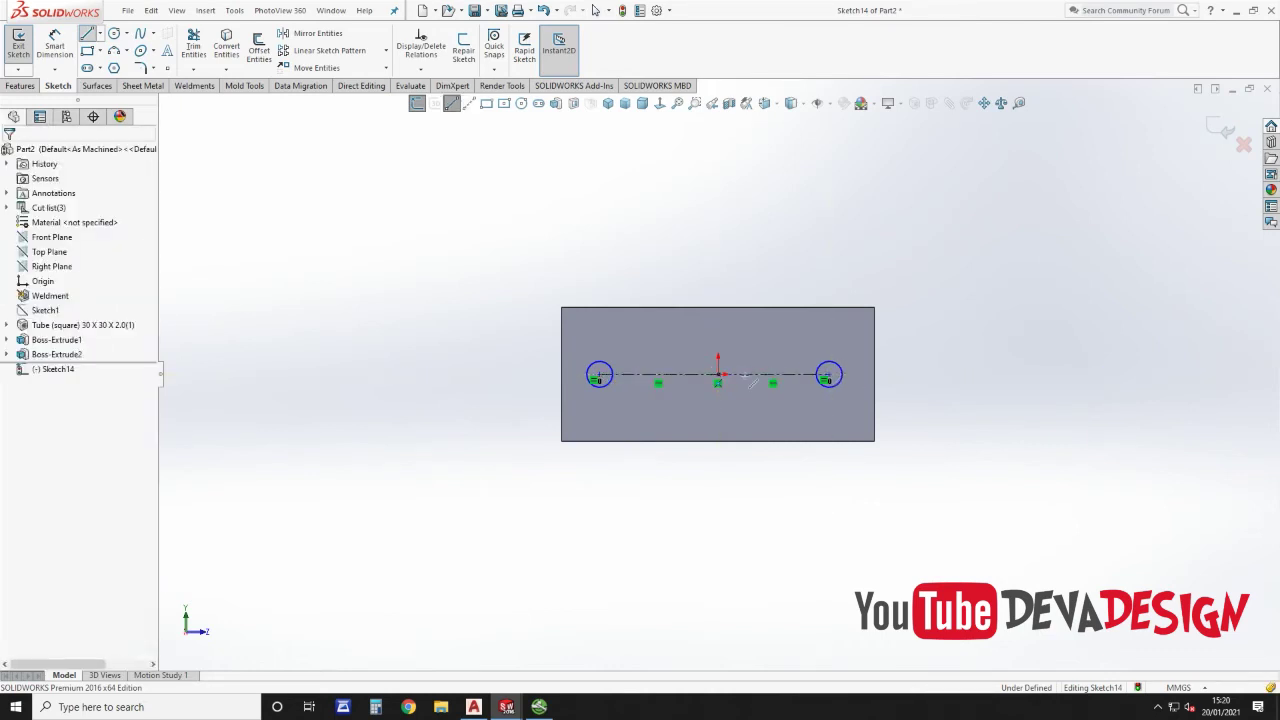
Step: Add an Equal relation between the two centerlines so the circles are symmetric about the origin
{"action": "left_click", "coordinate": [702, 380]}
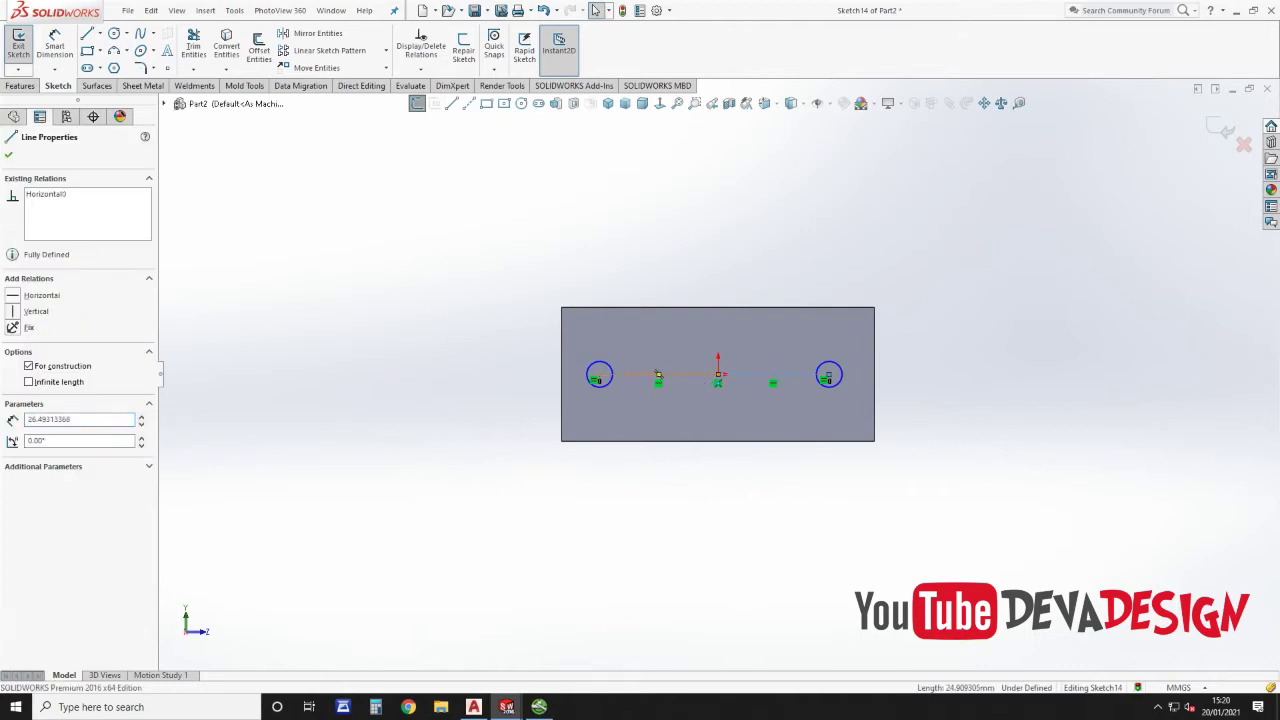
{"action": "left_click", "coordinate": [657, 373], "text": "ctrl"}
{"action": "left_click", "coordinate": [18, 451]}
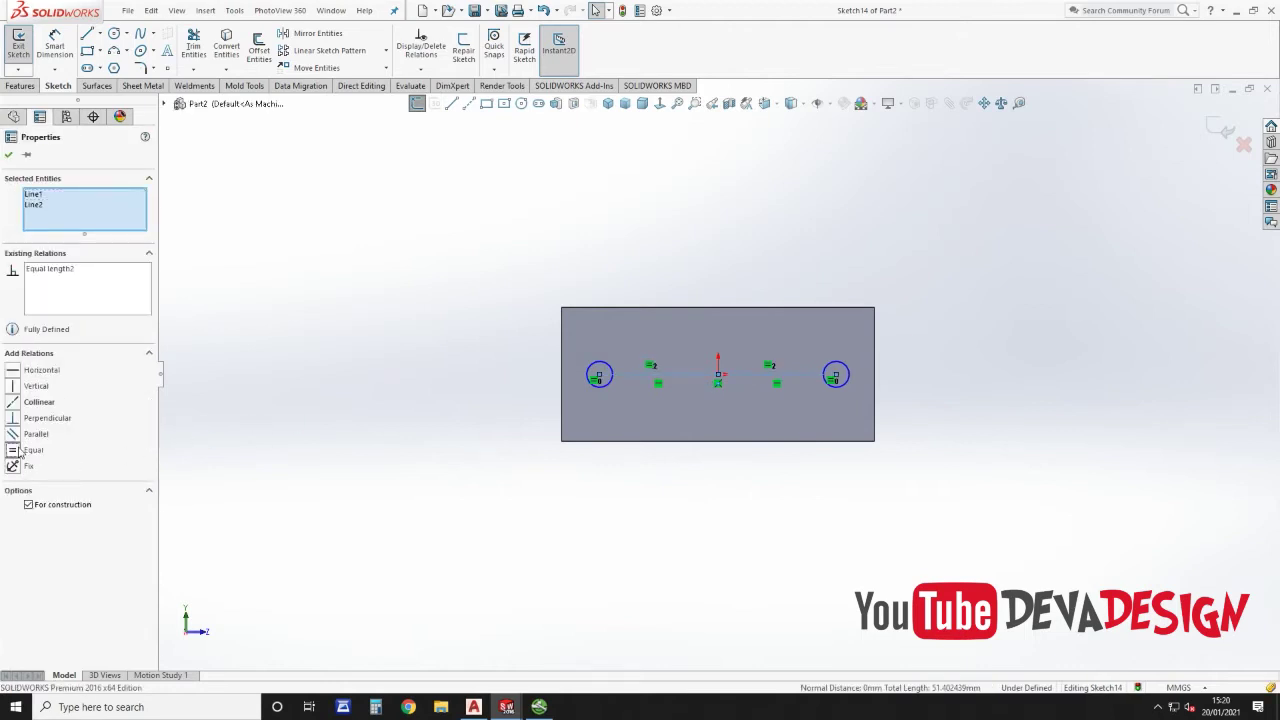
{"action": "left_click", "coordinate": [414, 340]}
Step: Dimension the distance between the two circle centers as 50 mm
{"action": "left_click", "coordinate": [65, 46]}
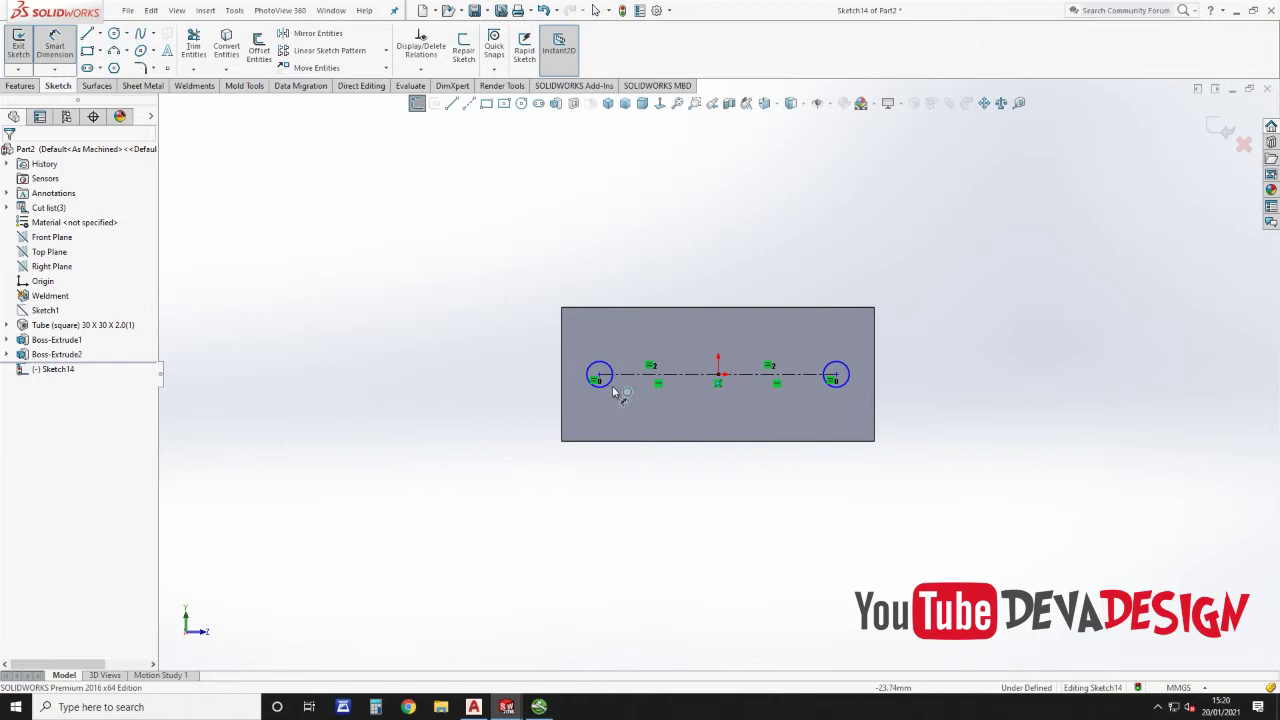
{"action": "left_click", "coordinate": [836, 387]}
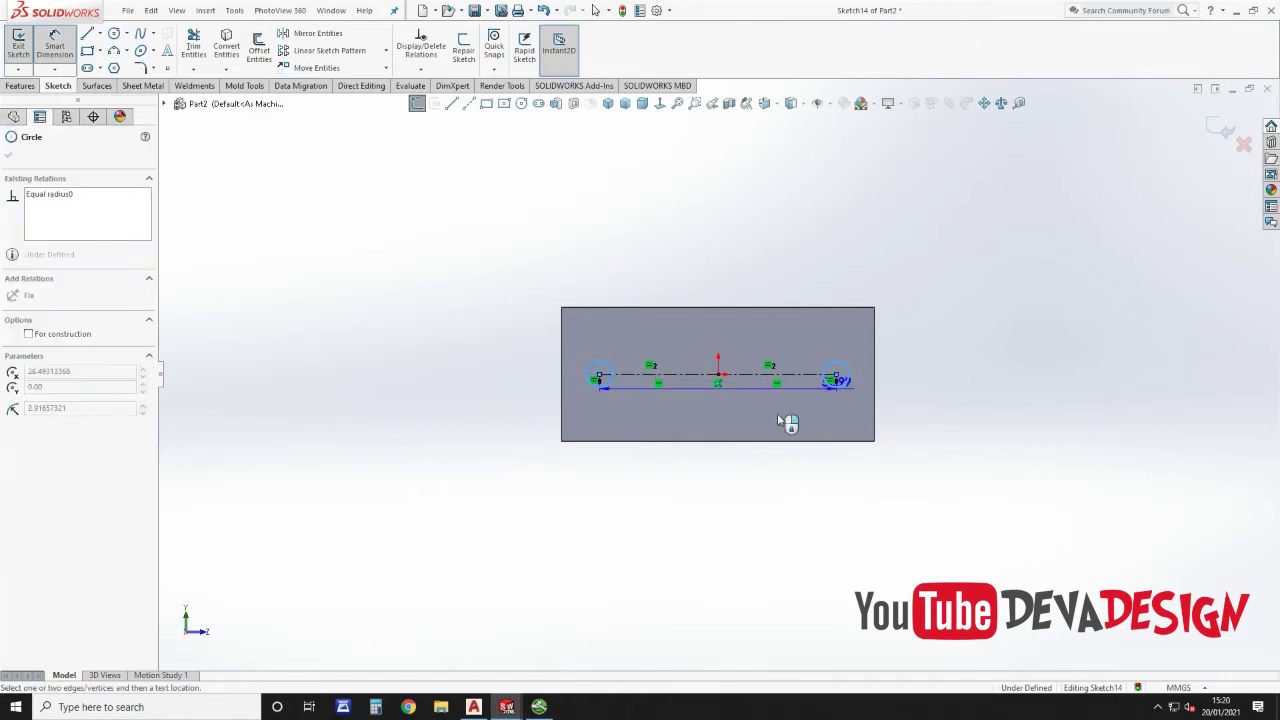
{"action": "left_click", "coordinate": [720, 481]}
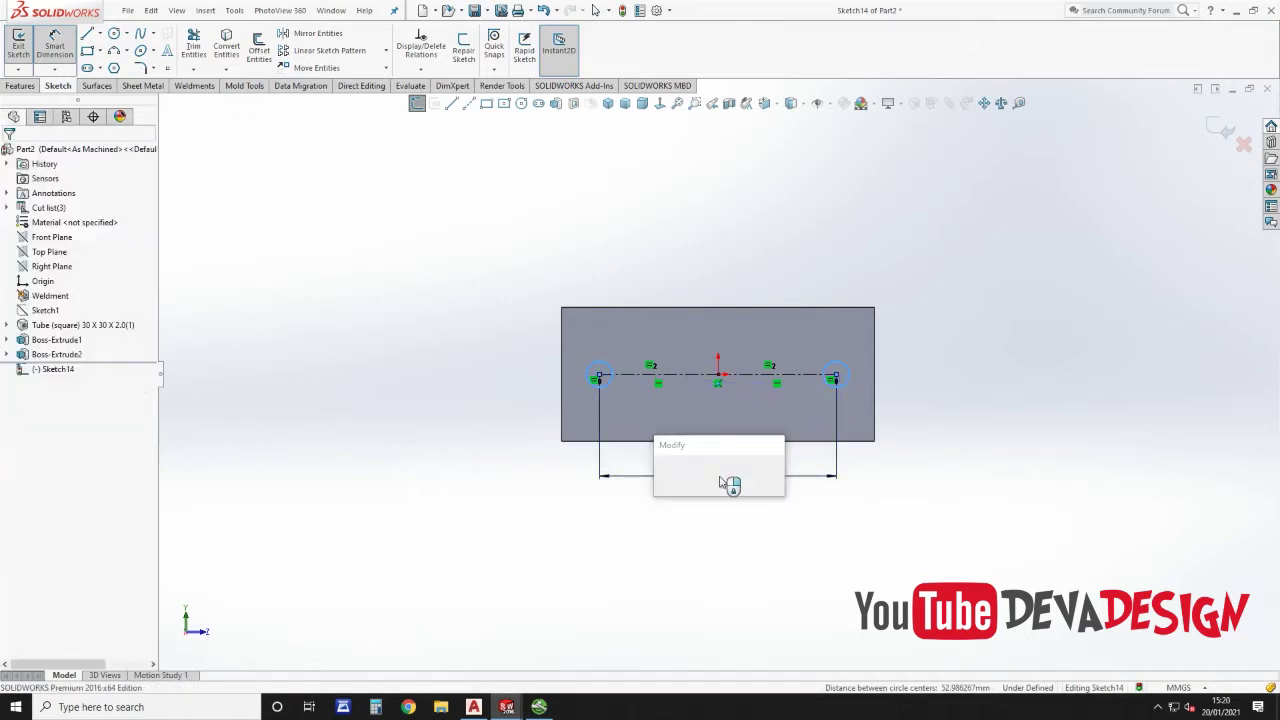
{"action": "type", "text": "50"}
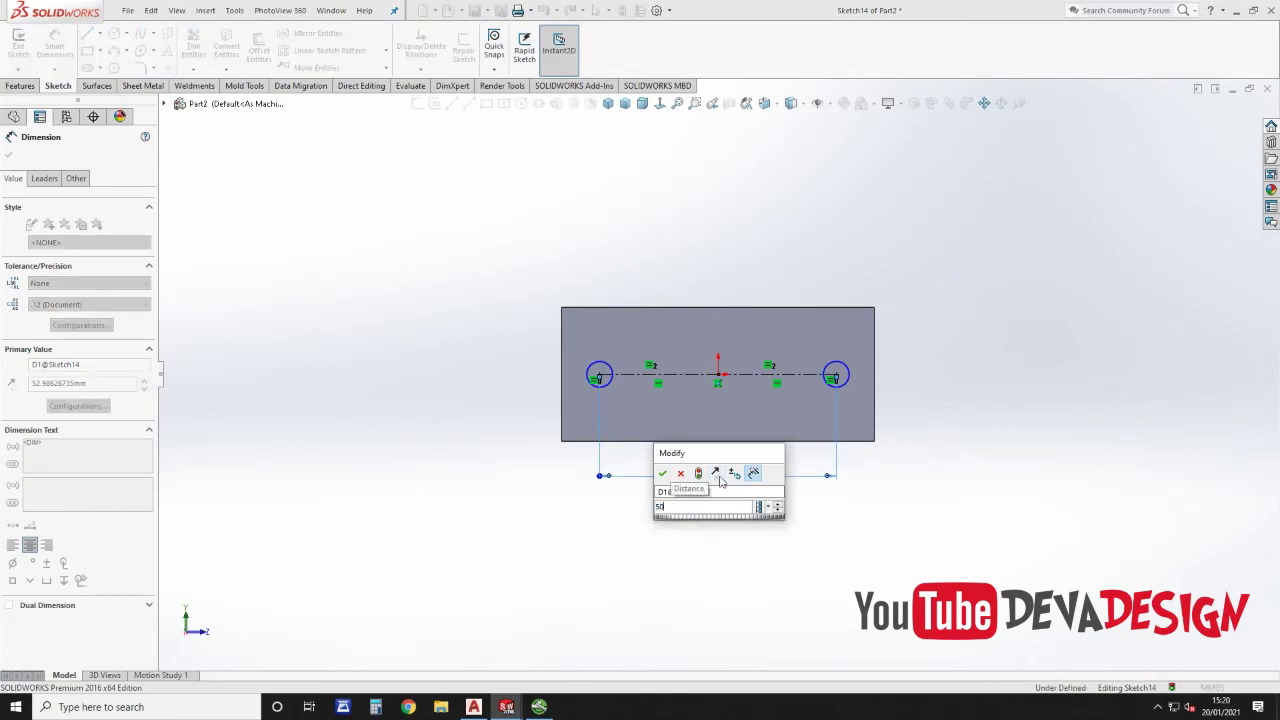
{"action": "key", "text": "Return"}
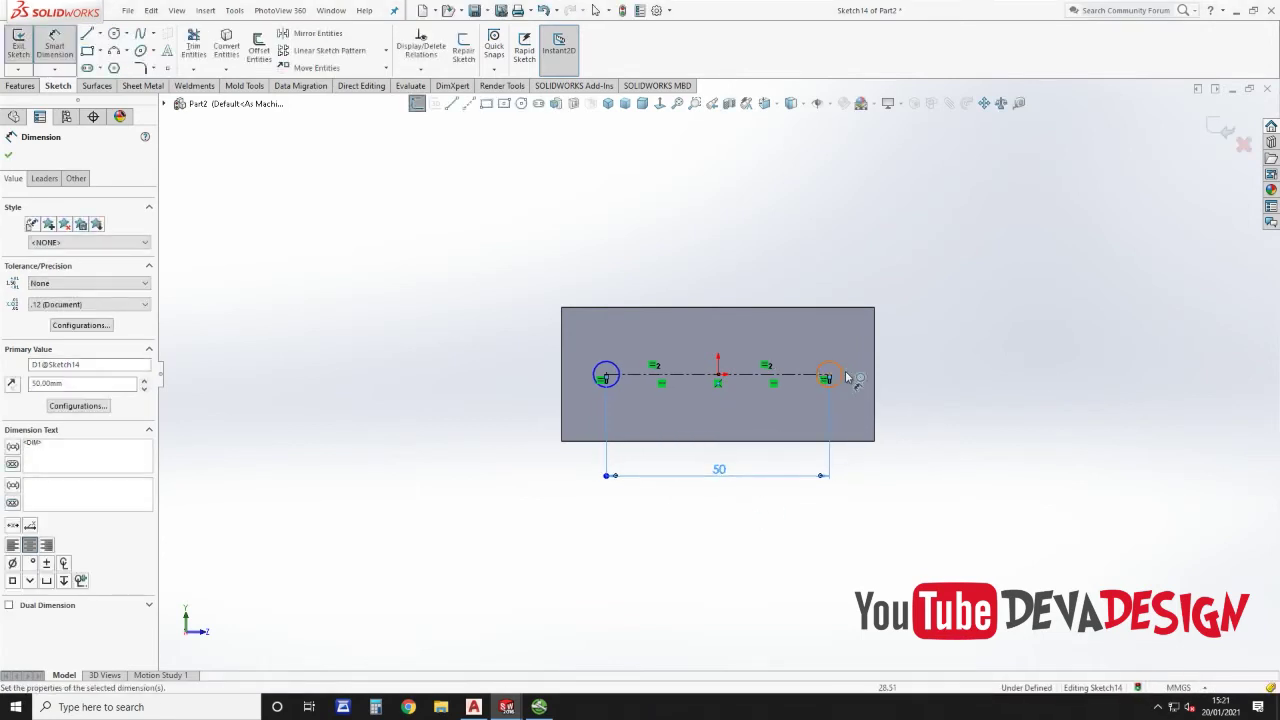
Step: Dimension the diameter of the equal circles as 7 mm
{"action": "left_click", "coordinate": [845, 371]}
{"action": "left_click", "coordinate": [902, 312]}
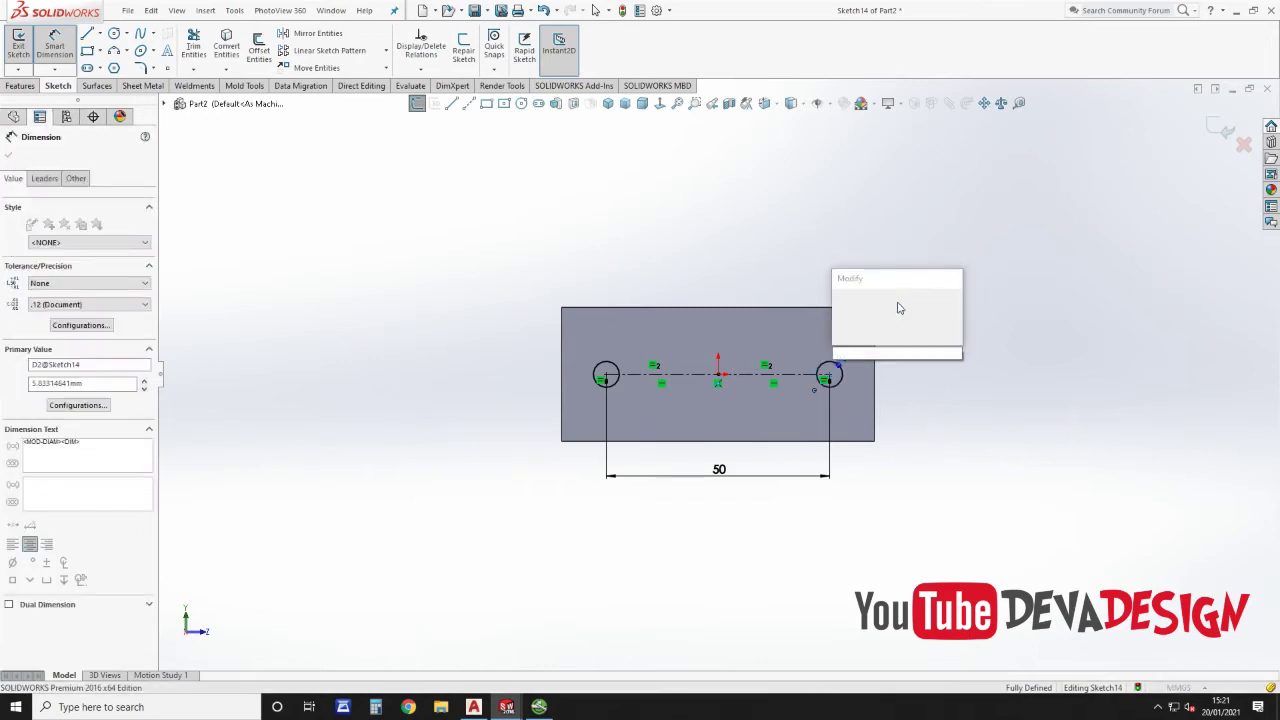
{"action": "type", "text": "6"}
{"action": "key", "text": "Return"}
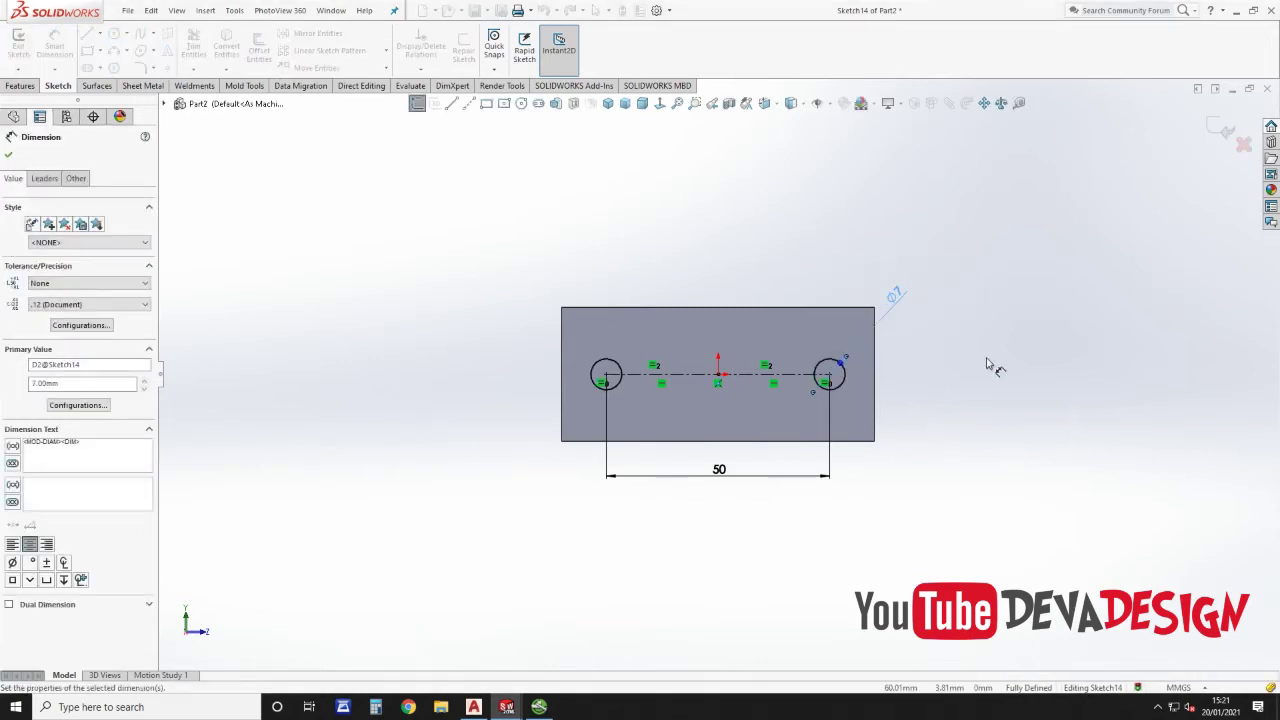
Step: Cut-extrude the two 7 mm circles Through All to make the mounting holes in both end plates
{"action": "left_click", "coordinate": [20, 86]}
{"action": "left_click", "coordinate": [197, 50]}
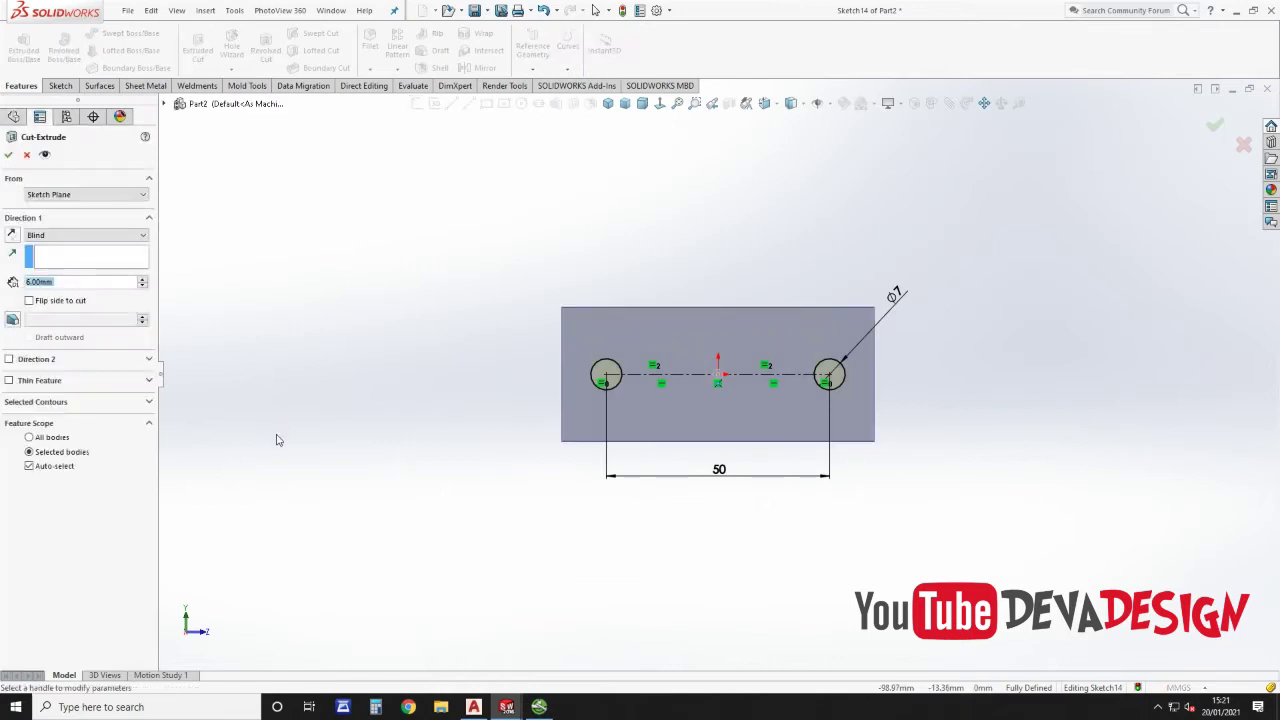
{"action": "left_click", "coordinate": [72, 240]}
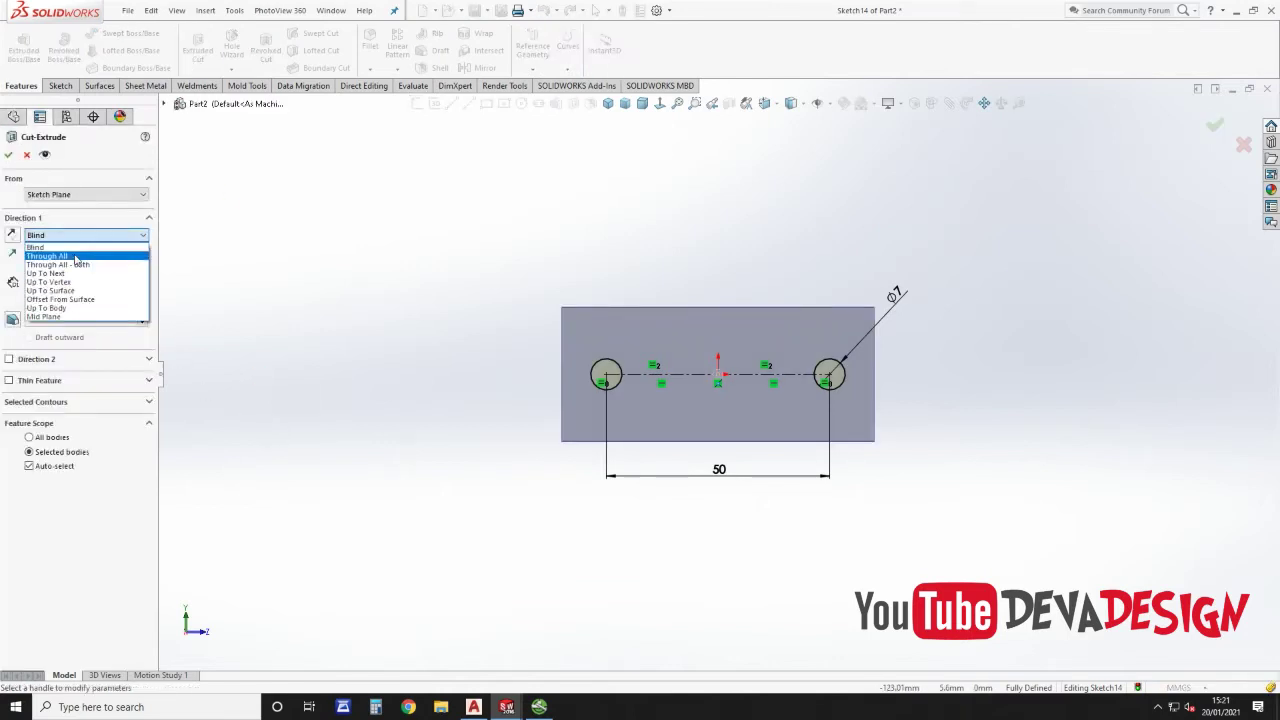
{"action": "left_click", "coordinate": [48, 252]}
{"action": "left_click", "coordinate": [9, 156]}
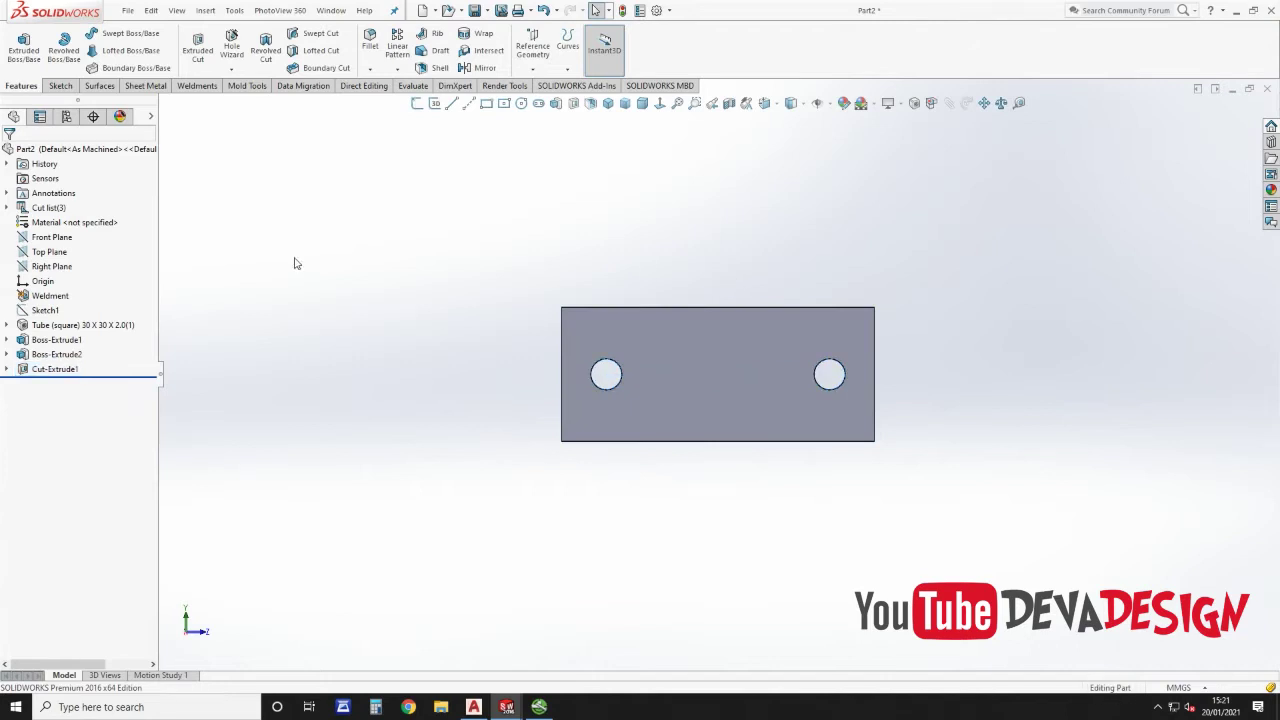
Step: Assign ASTM A36 Steel to the part and save it as 1.8 Braching
{"action": "right_click", "coordinate": [111, 228]}
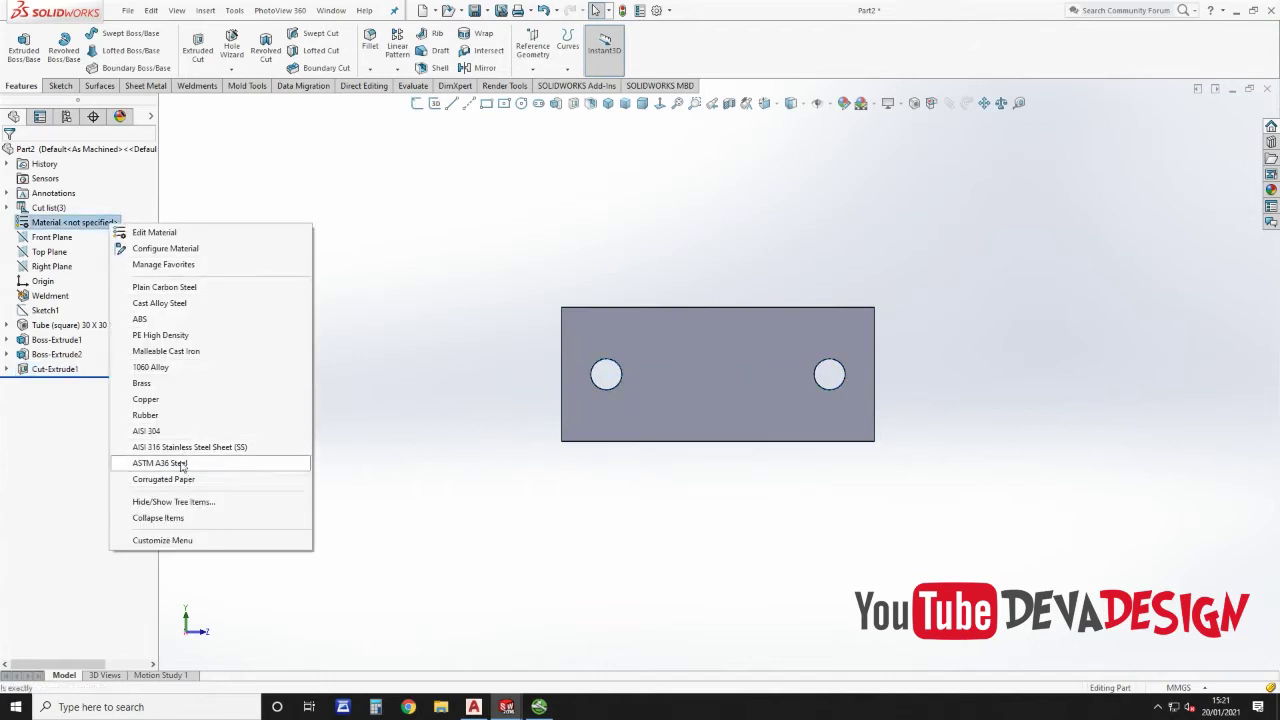
{"action": "left_click", "coordinate": [276, 462]}
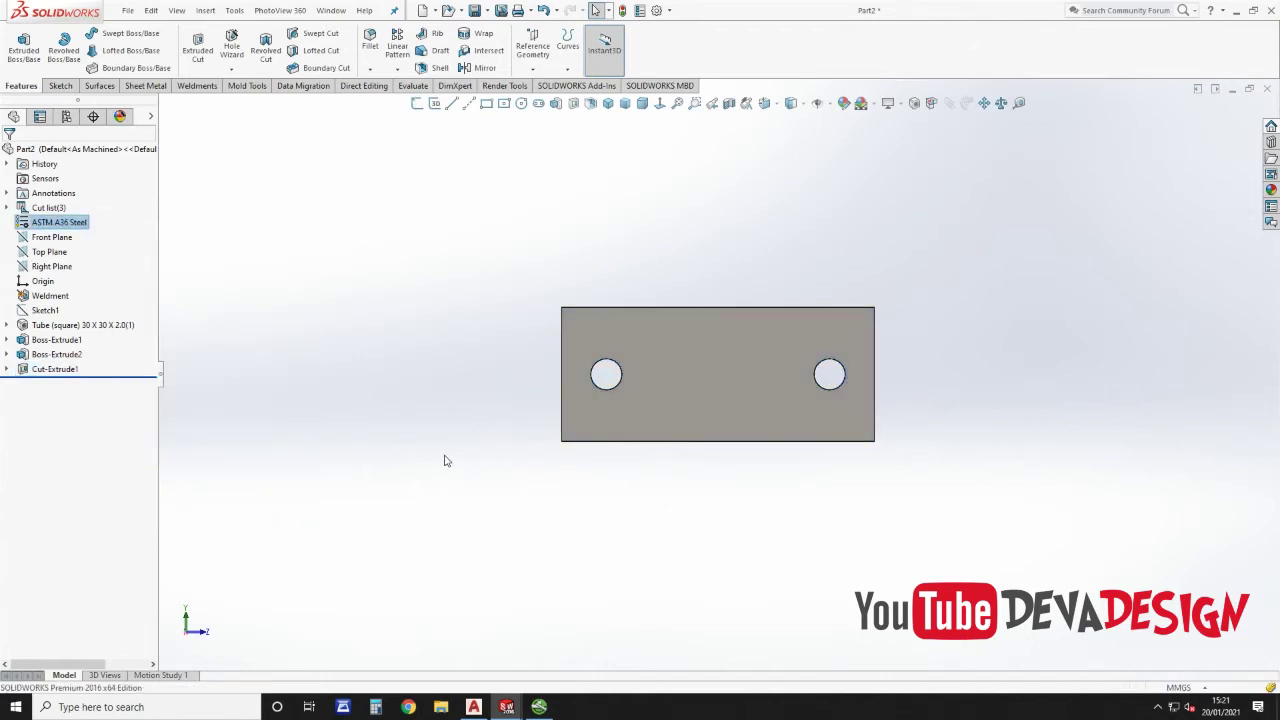
{"action": "key", "text": "ctrl+s"}
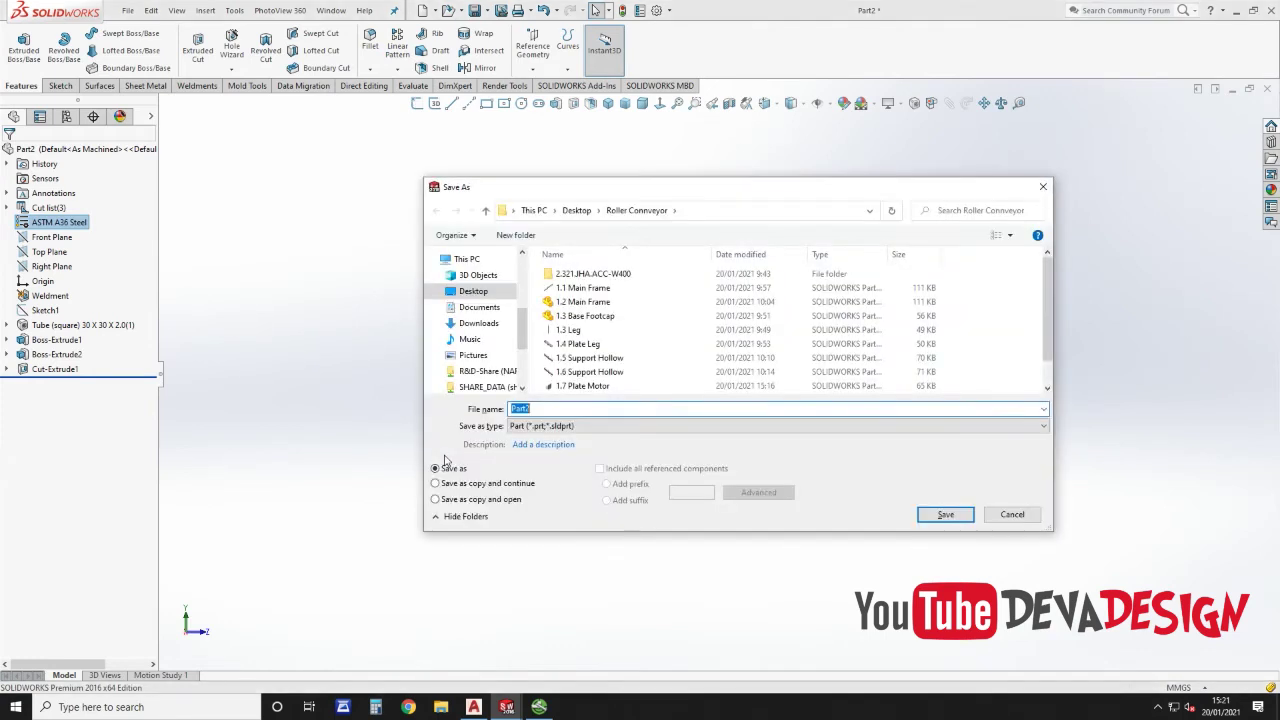
{"action": "type", "text": "1.8"}
{"action": "key", "text": "Return"}
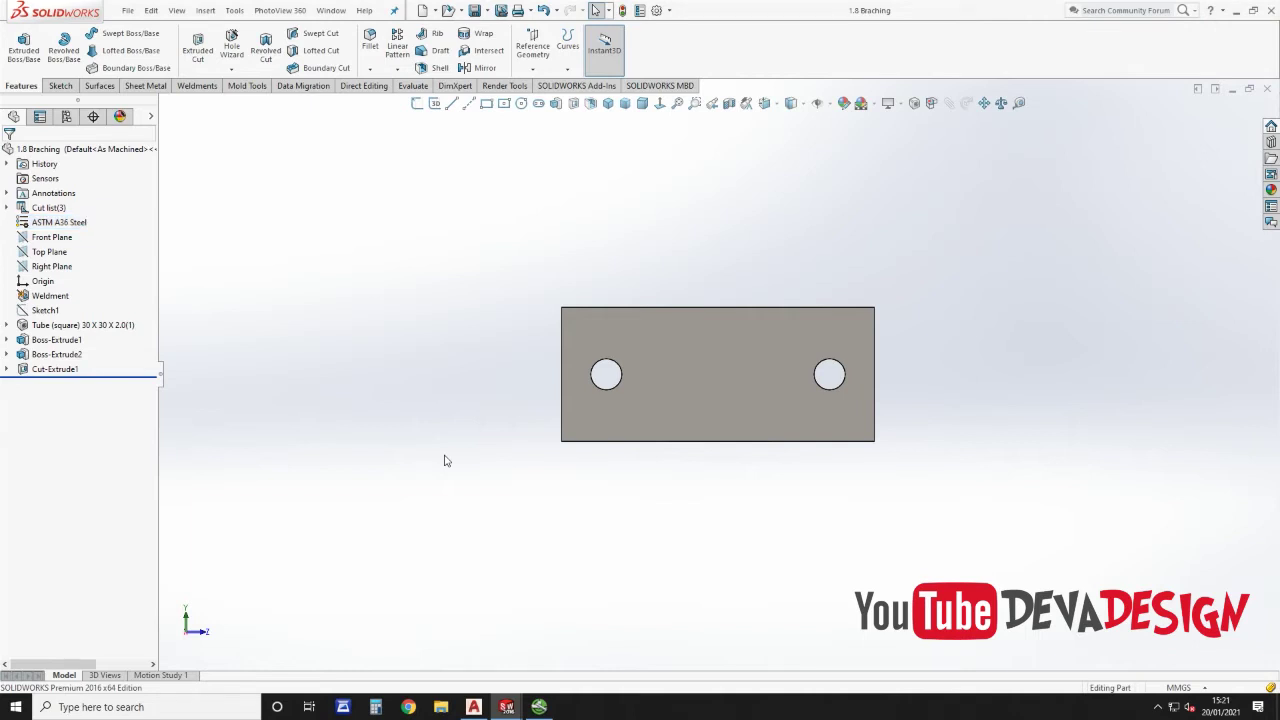
Step: Switch to the General Assy Roller Conveyor assembly and insert the 1.8 Braching part in free space near the gear motor
{"action": "key", "text": "ctrl+Tab"}
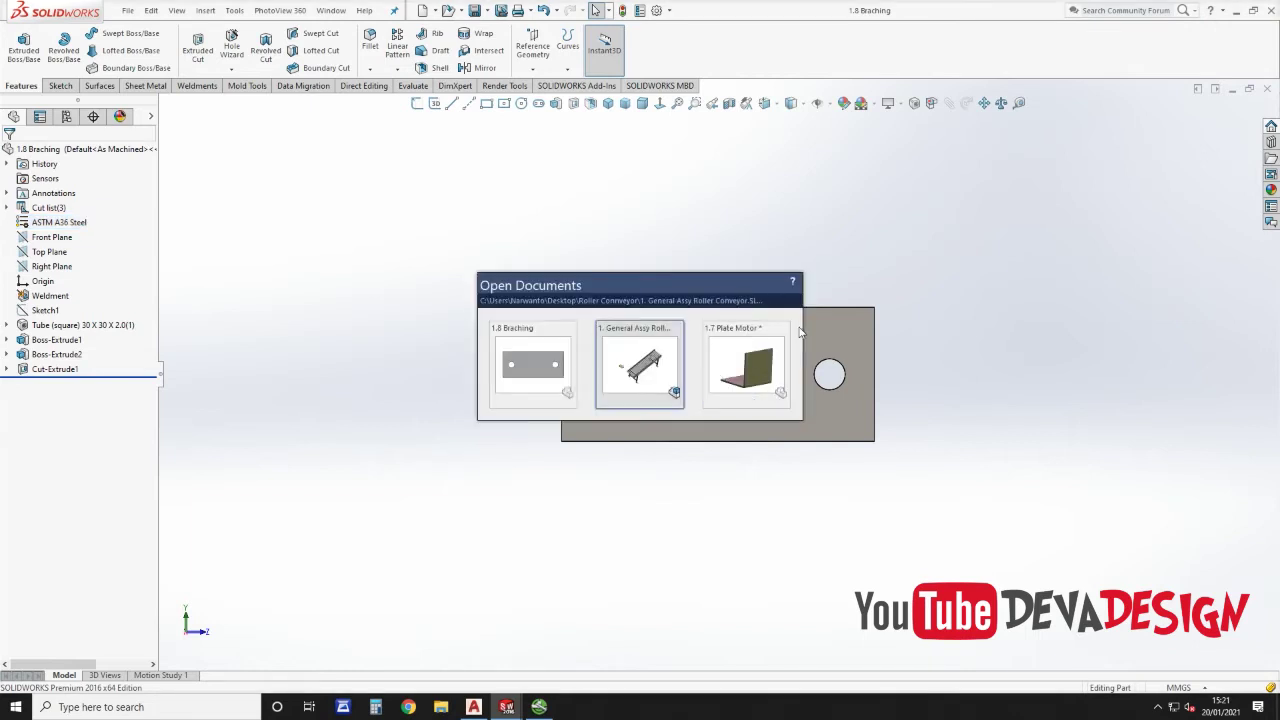
{"action": "left_click", "coordinate": [784, 327]}
{"action": "left_click", "coordinate": [584, 323]}
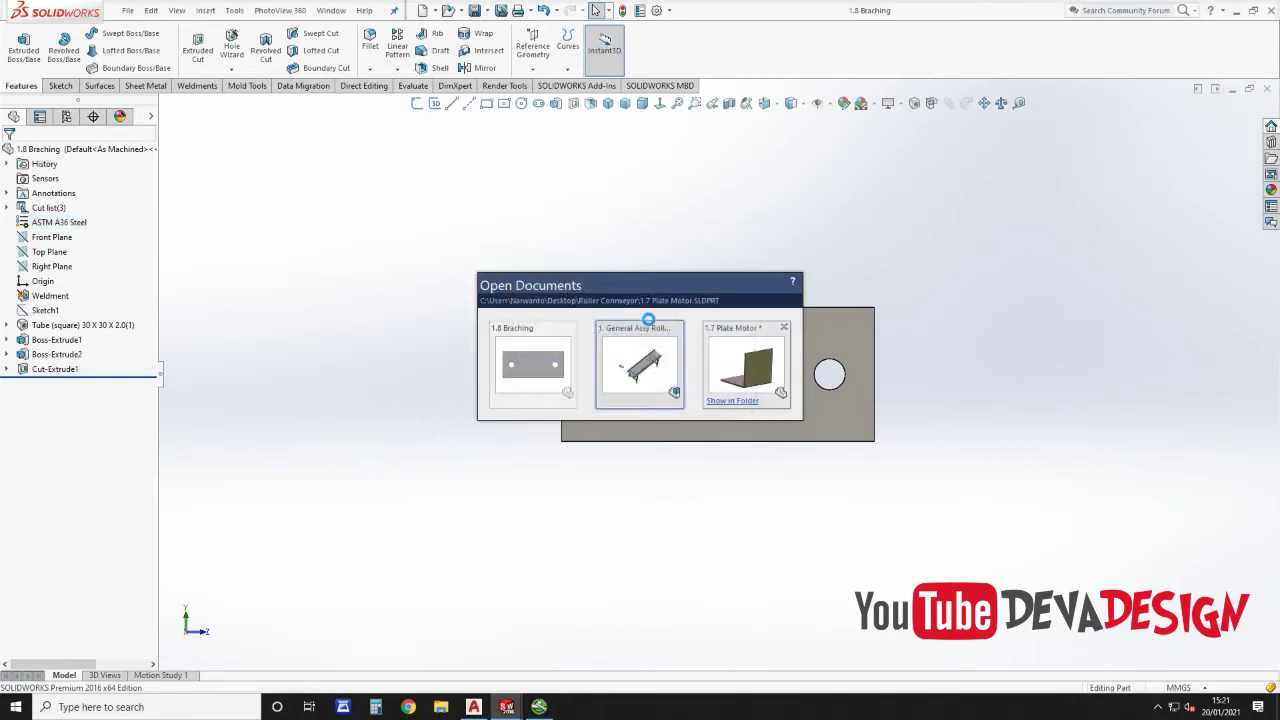
{"action": "key", "text": "Escape"}
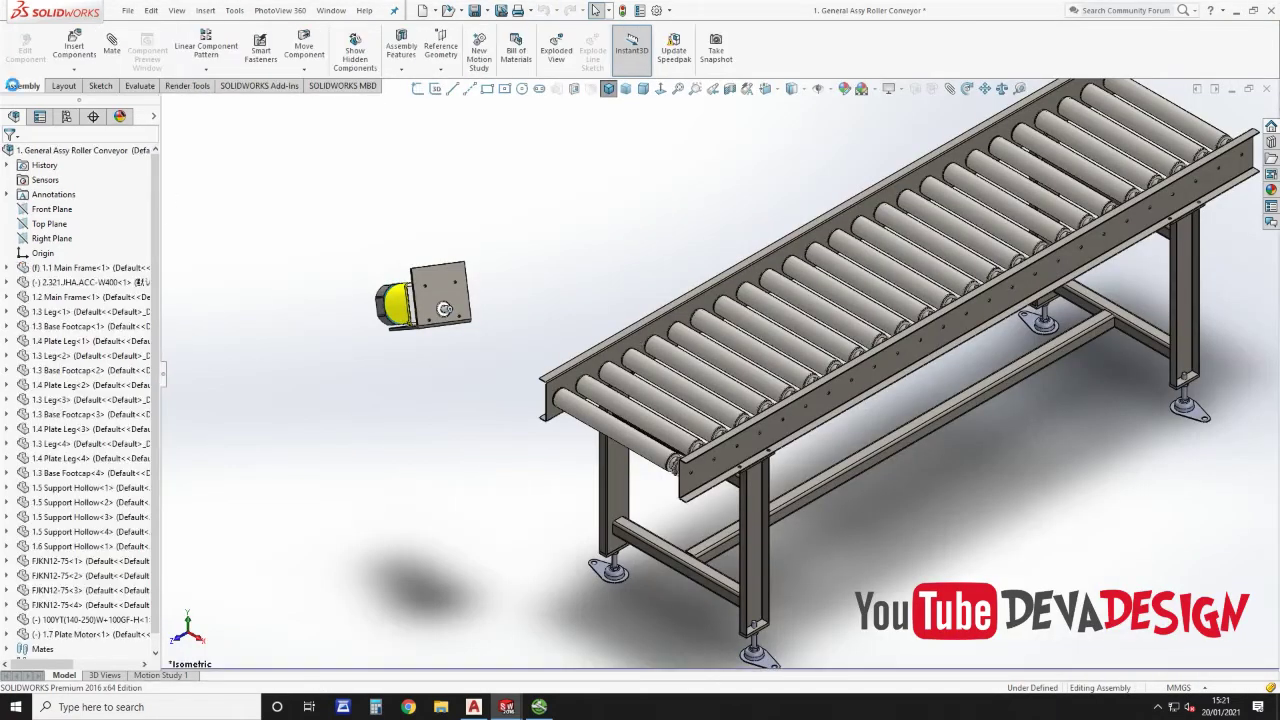
{"action": "left_click", "coordinate": [67, 49]}
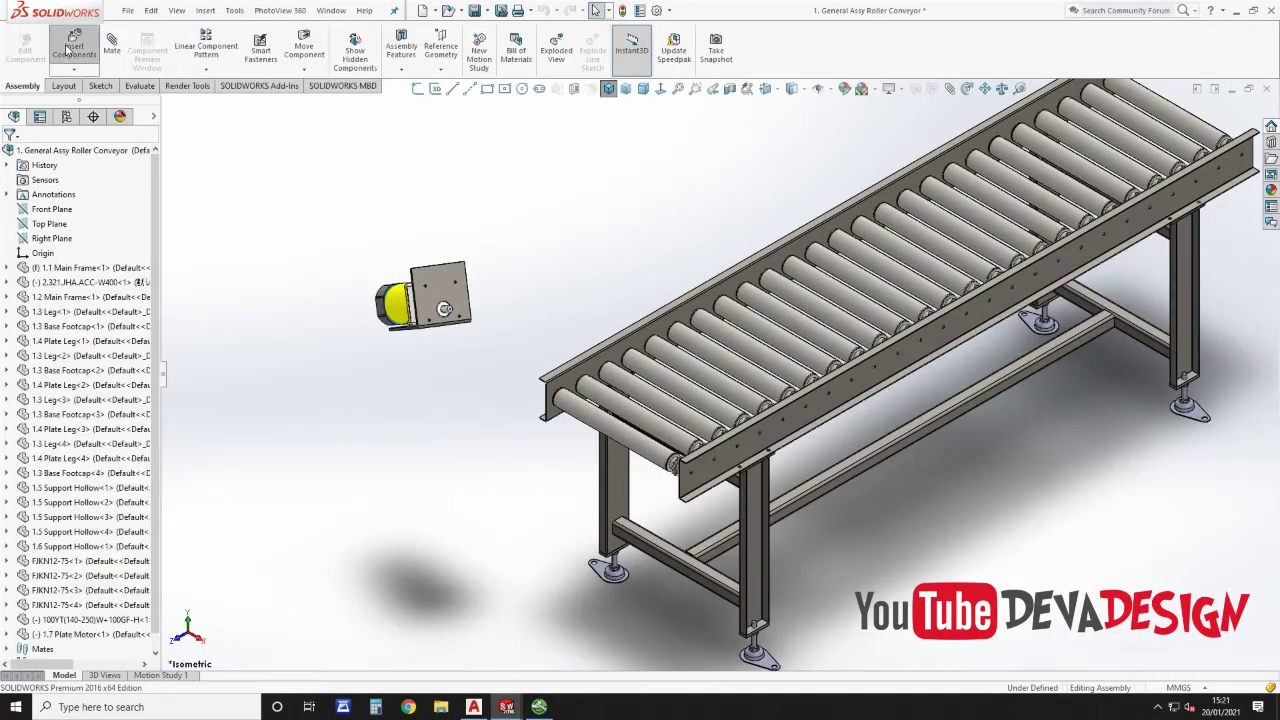
{"action": "left_click", "coordinate": [72, 47]}
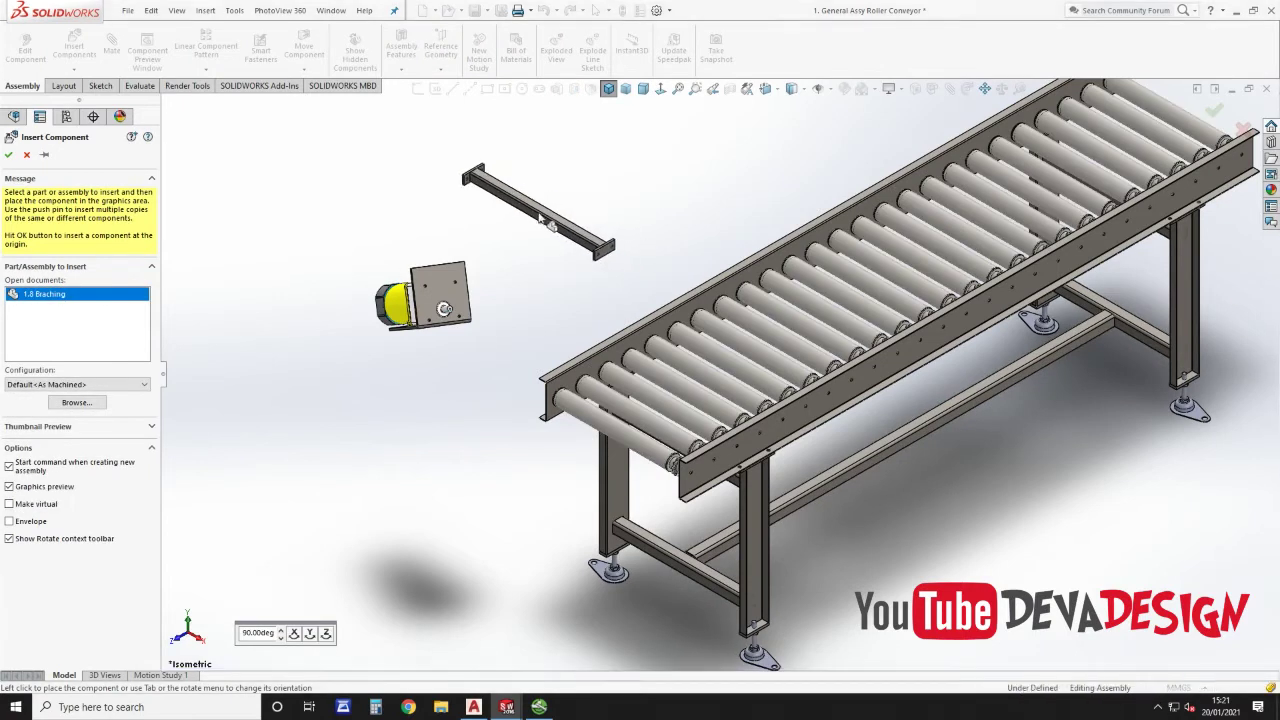
{"action": "left_click", "coordinate": [540, 218]}
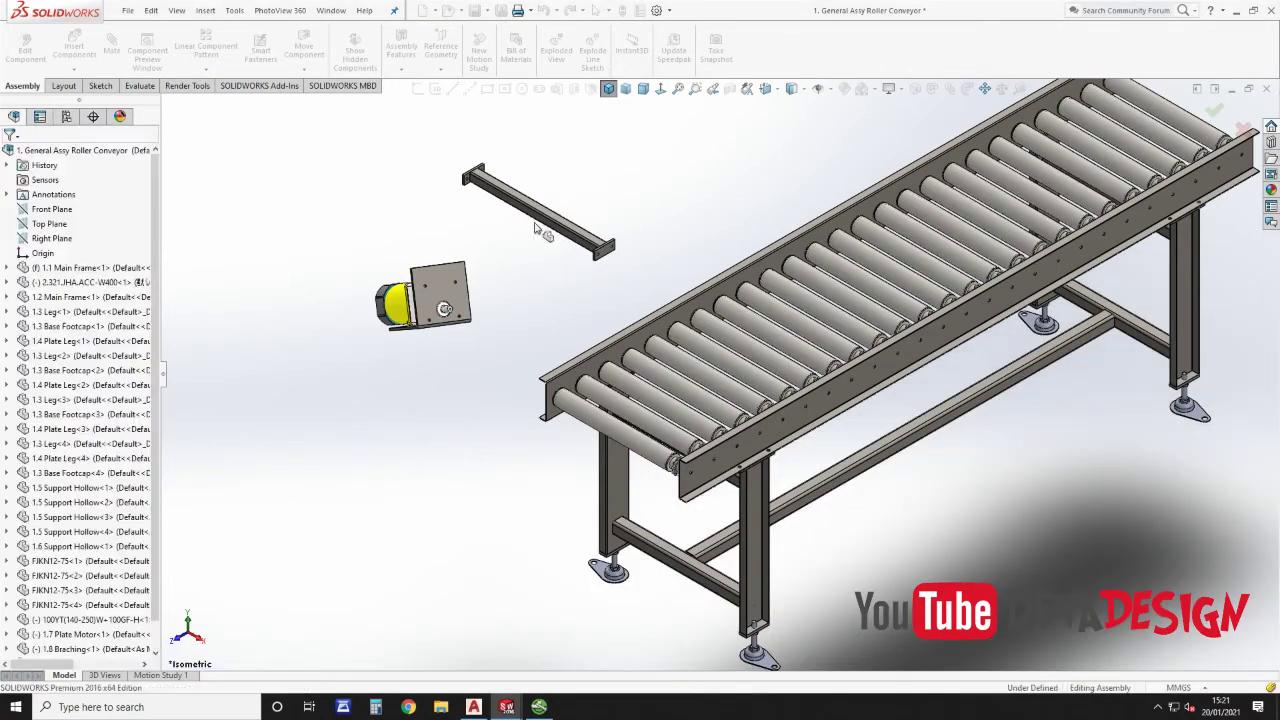
Step: Rotate the motor plate with its gear motor so that the plate's short flange lies above the motor
{"action": "scroll", "coordinate": [474, 279], "scroll_direction": "down", "scroll_amount": 3}
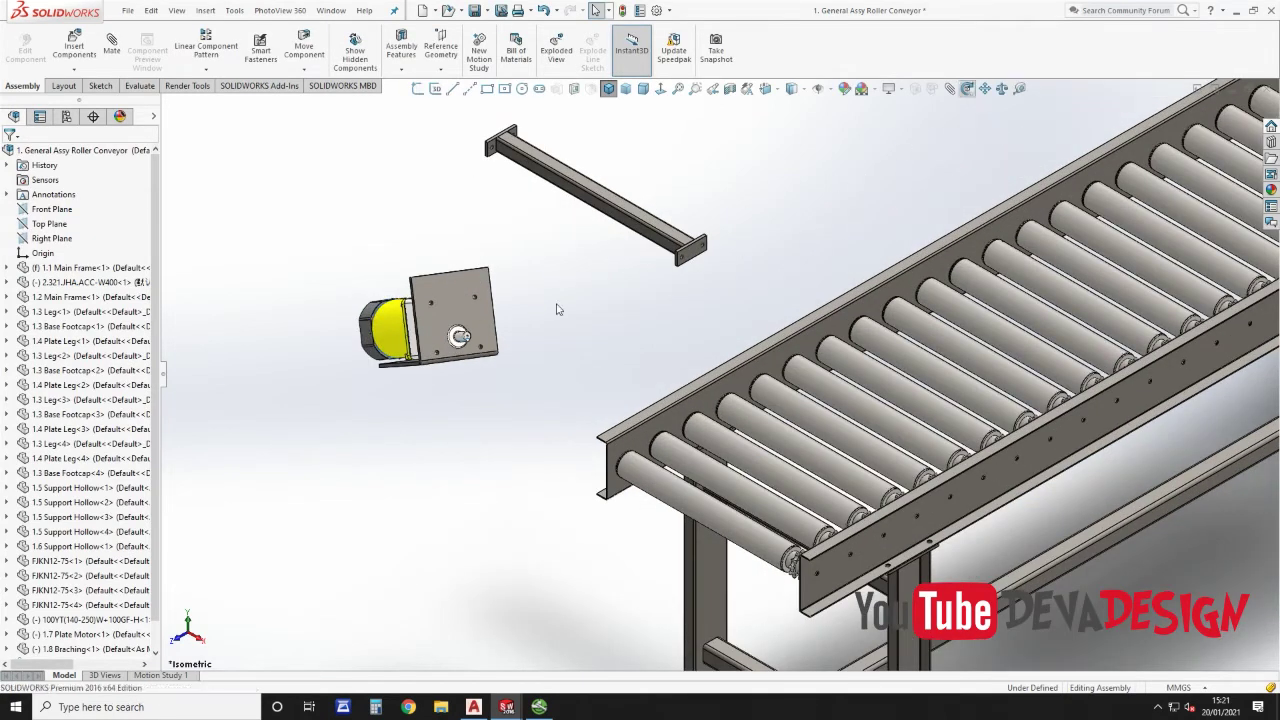
{"action": "left_click", "coordinate": [966, 89]}
{"action": "left_click_drag", "start_coordinate": [430, 344], "coordinate": [413, 191]}
{"action": "left_click_drag", "start_coordinate": [423, 275], "coordinate": [386, 318]}
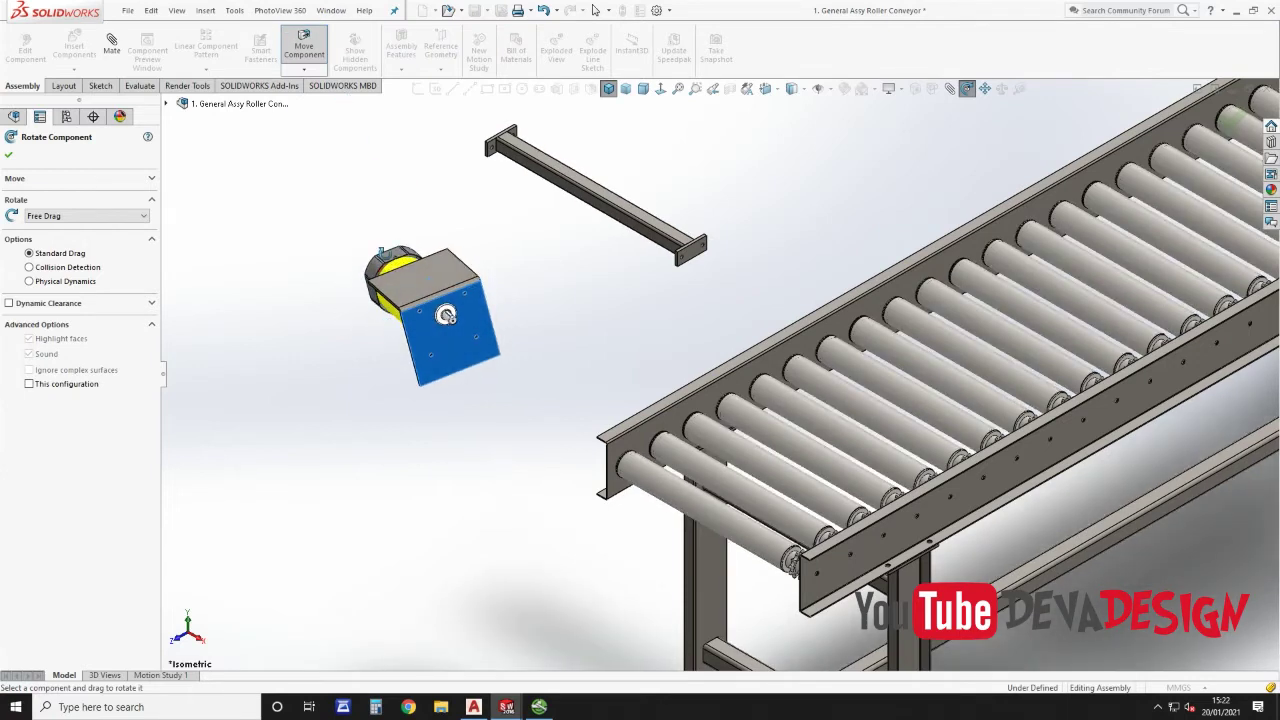
{"action": "scroll", "coordinate": [410, 275], "scroll_direction": "down", "scroll_amount": 5}
{"action": "key", "text": "Escape"}
Step: Set the width of the 1.7 Plate Motor base flange to 180 mm and rebuild the model
{"action": "left_click", "coordinate": [587, 338]}
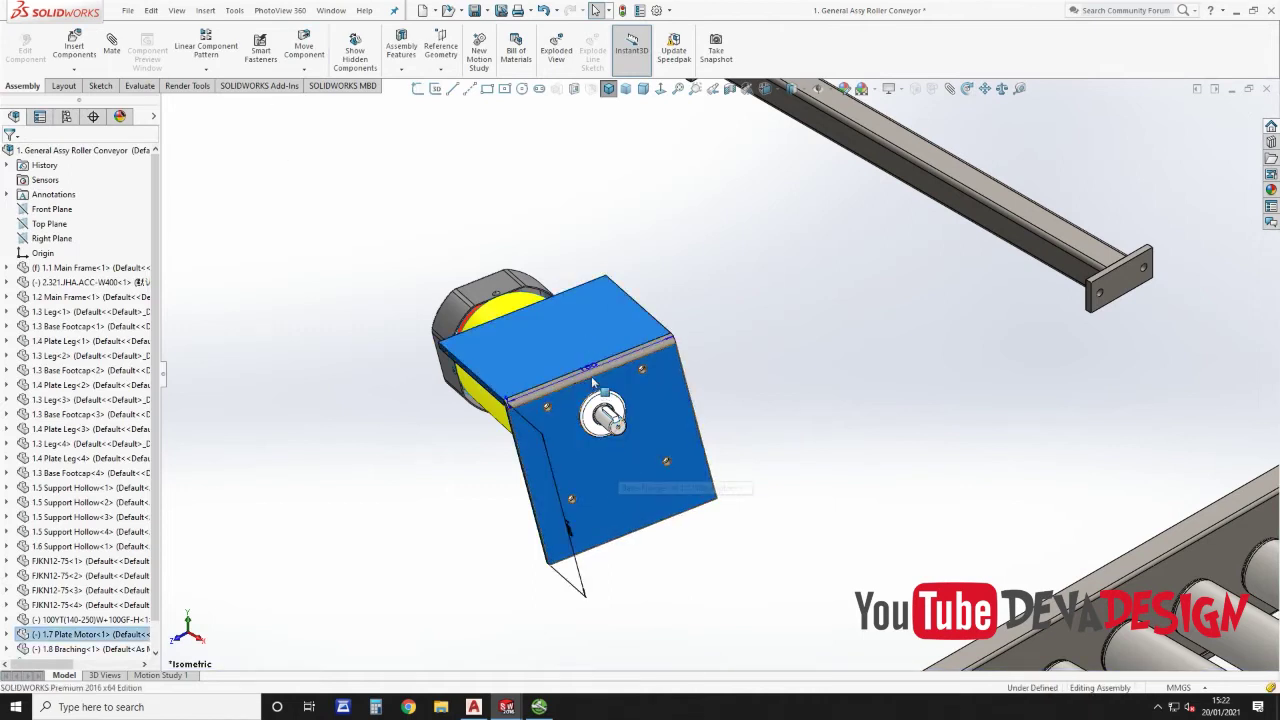
{"action": "left_click", "coordinate": [591, 370]}
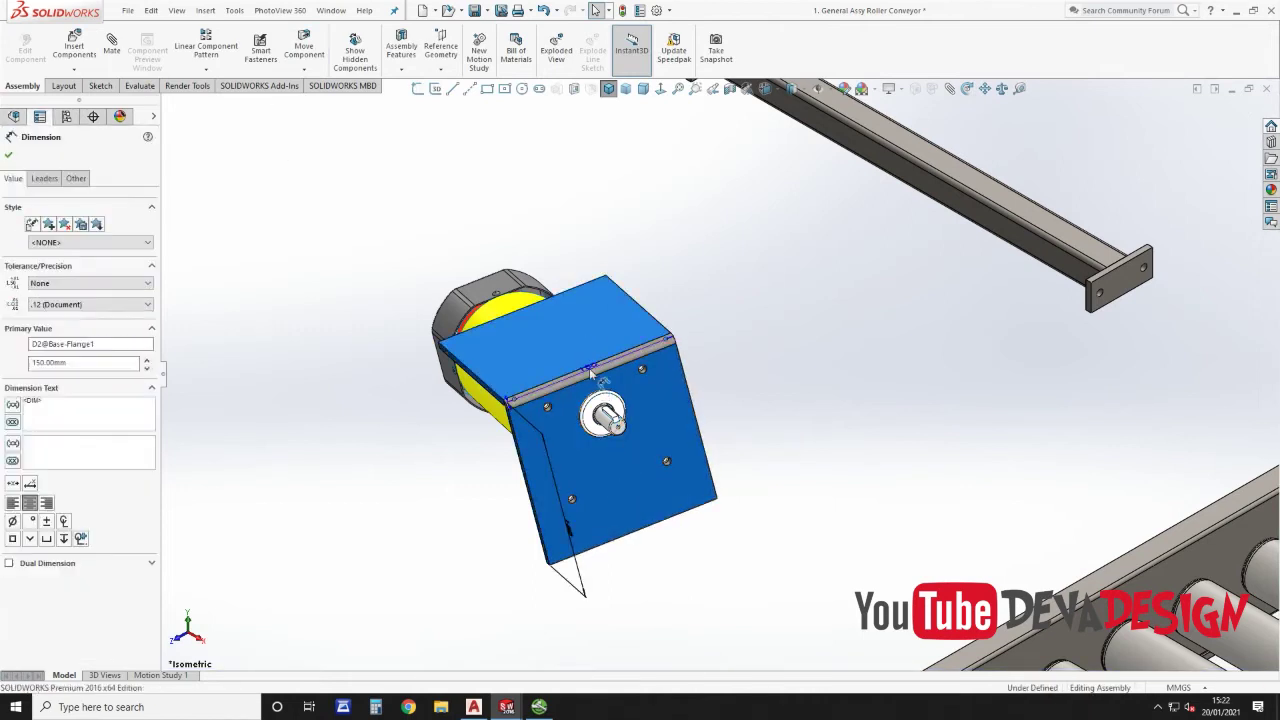
{"action": "double_click", "coordinate": [591, 370]}
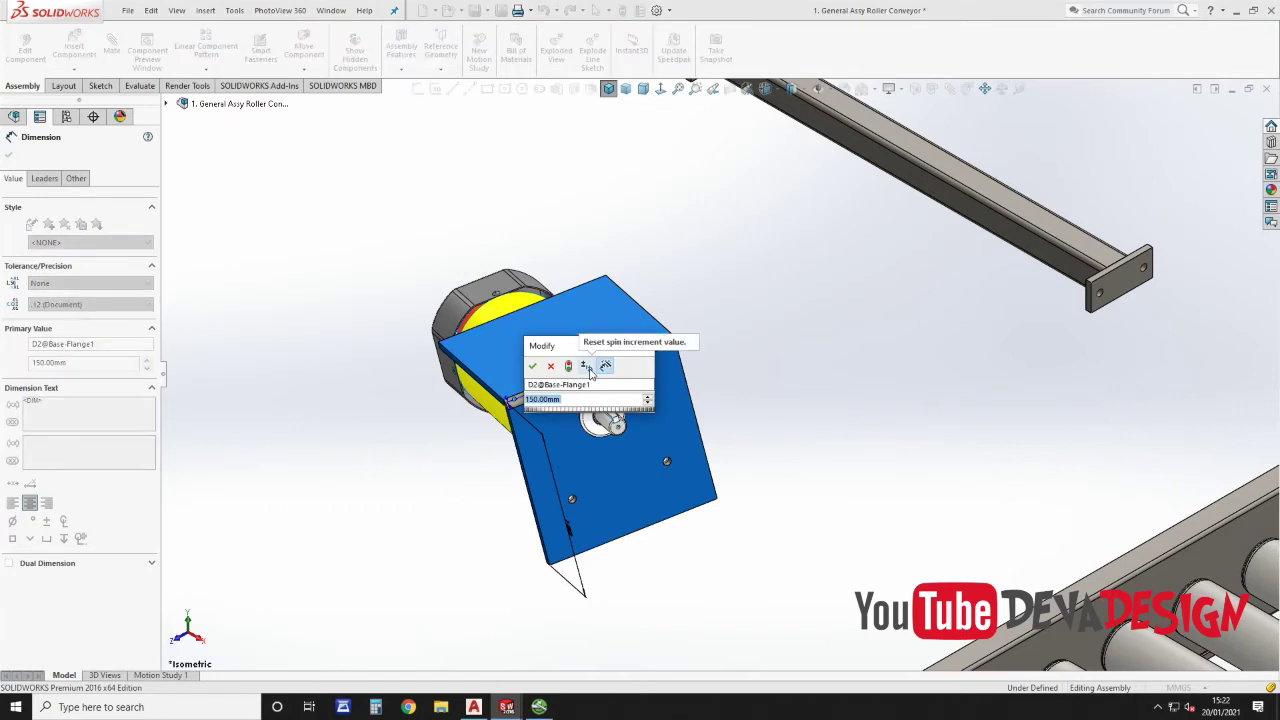
{"action": "type", "text": "180"}
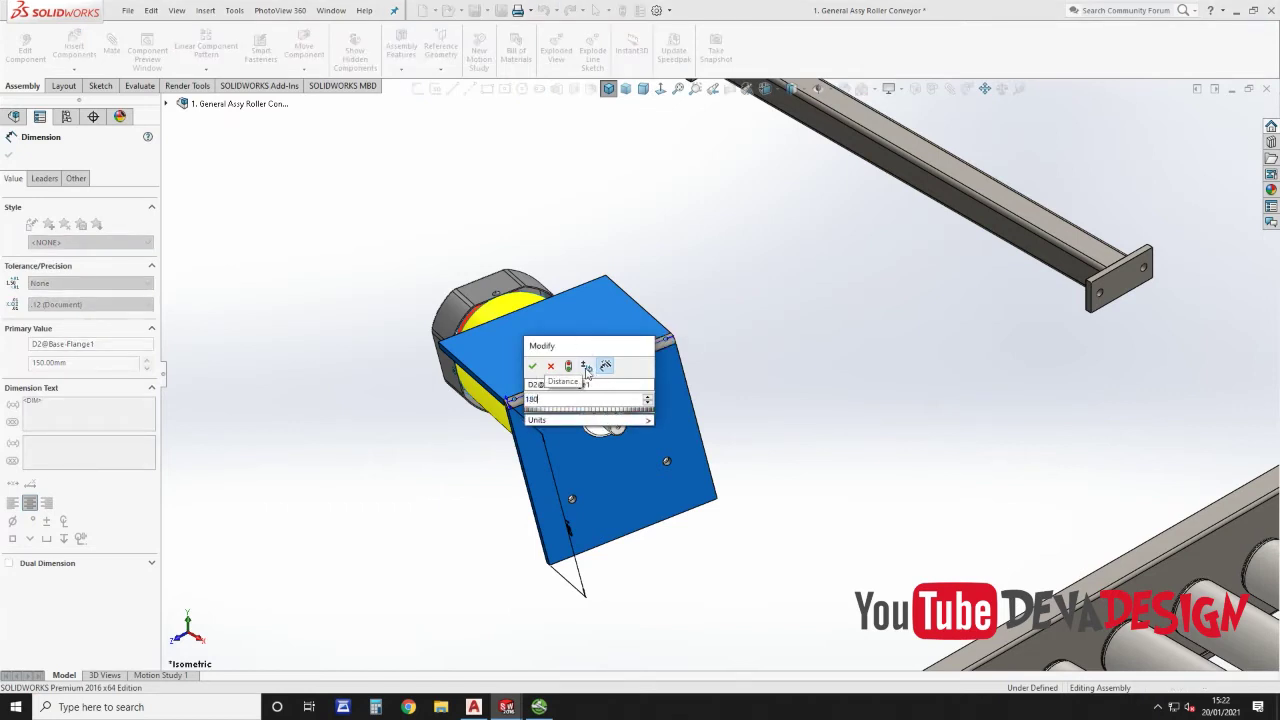
{"action": "left_click", "coordinate": [567, 366]}
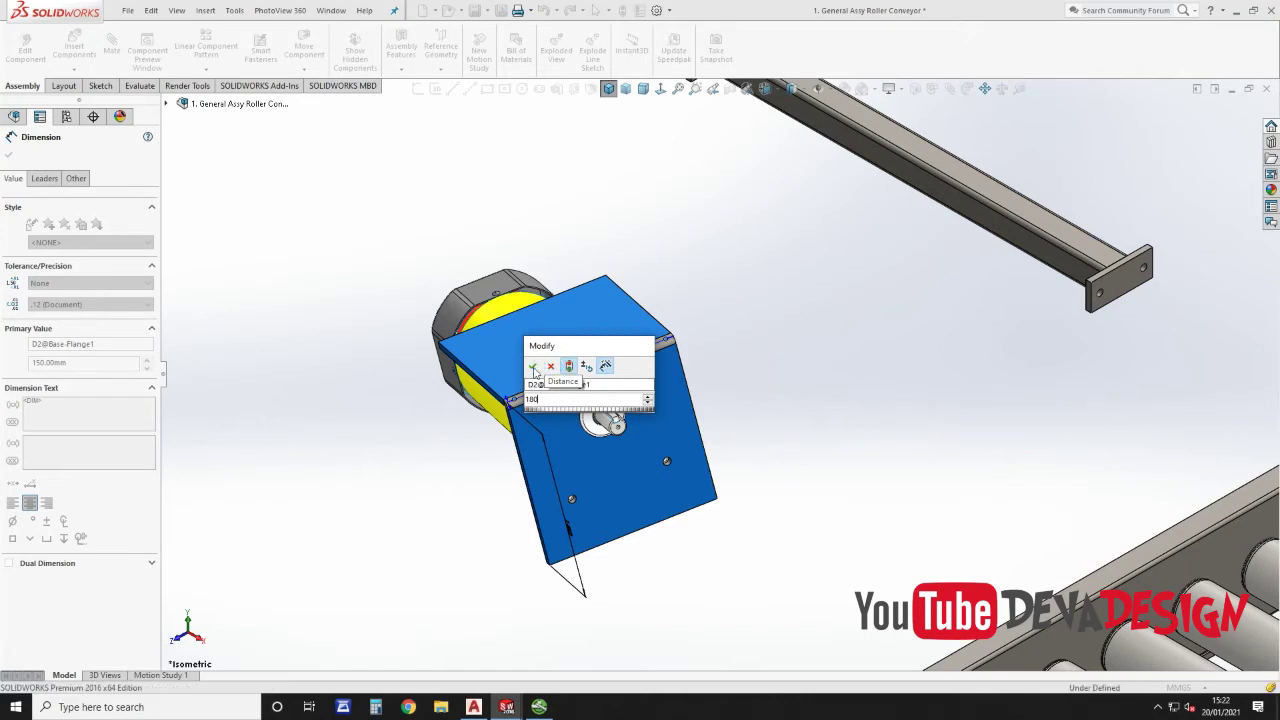
{"action": "left_click", "coordinate": [533, 368]}
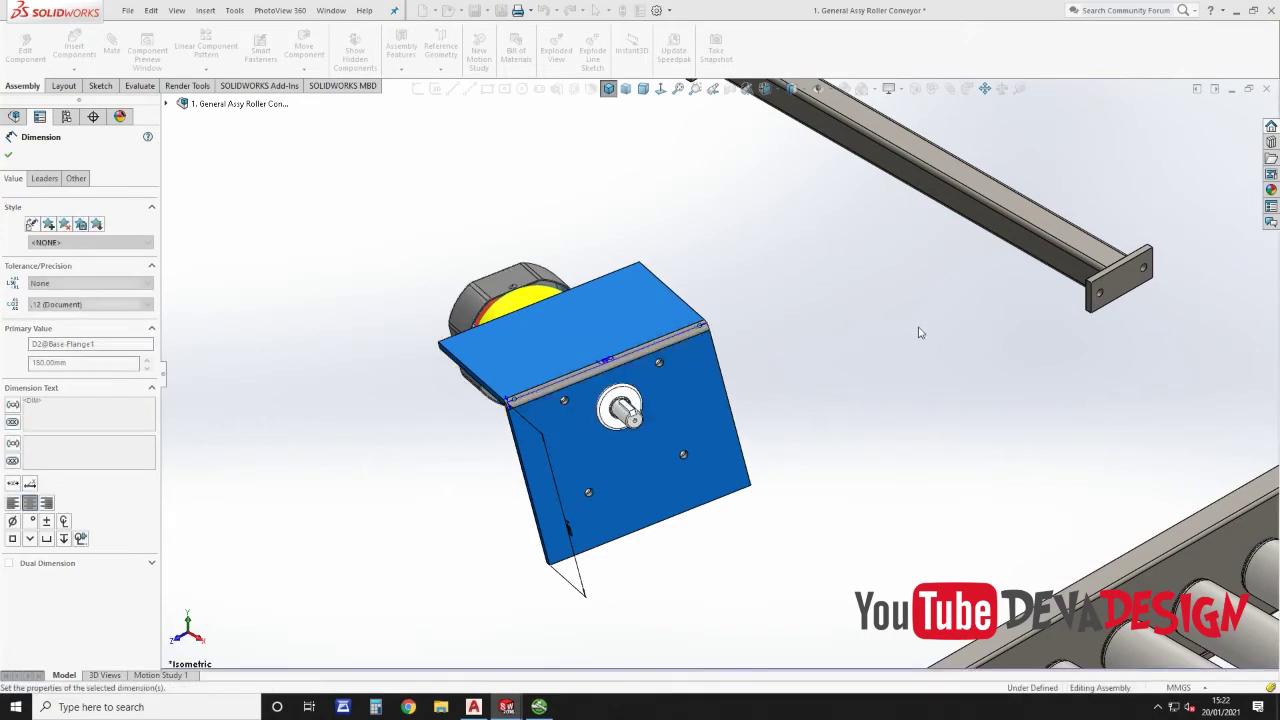
{"action": "key", "text": "Escape"}
Step: Add a Coincident mate between the motor plate's upper flange face and the underside of the bracing tube
{"action": "middle_click_drag", "start_coordinate": [722, 364], "coordinate": [750, 376]}
{"action": "left_click", "coordinate": [650, 352]}
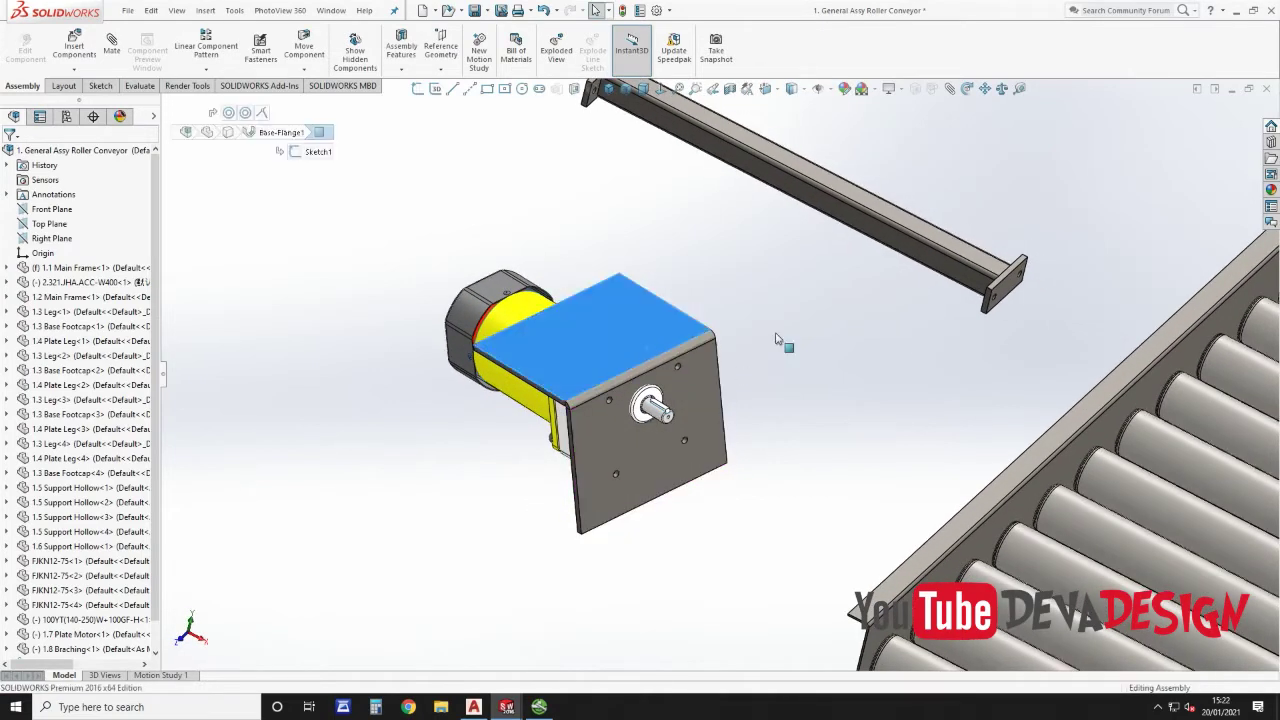
{"action": "left_click", "coordinate": [776, 339]}
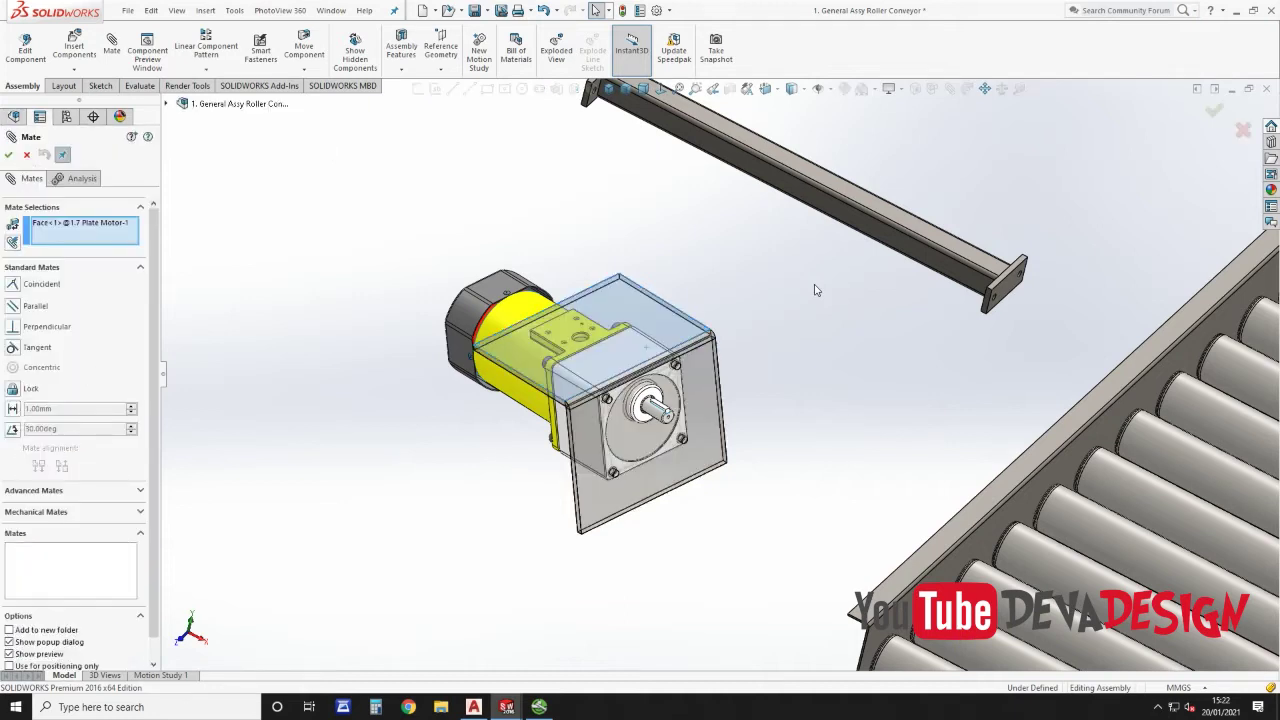
{"action": "mouse_move", "coordinate": [780, 183]}
{"action": "middle_mouse_down"}
{"action": "mouse_move", "coordinate": [768, 4]}
{"action": "mouse_move", "coordinate": [772, 190]}
{"action": "middle_mouse_up"}
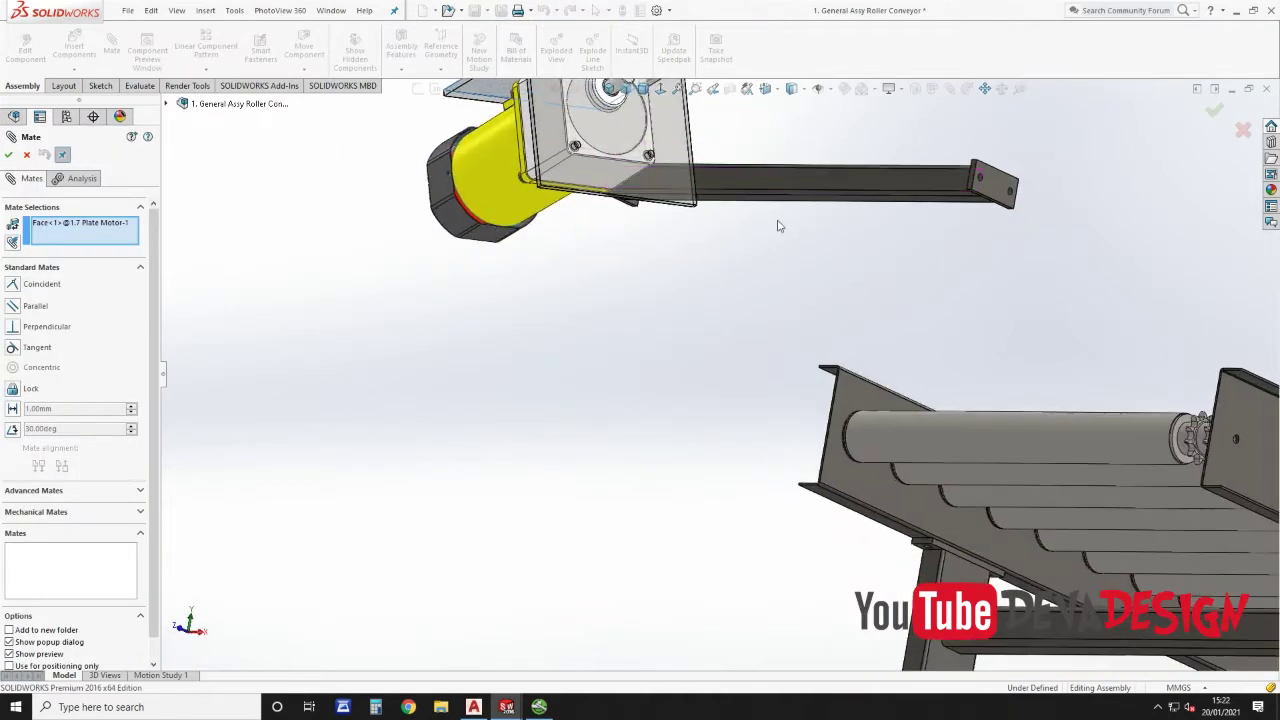
{"action": "left_click", "coordinate": [768, 205]}
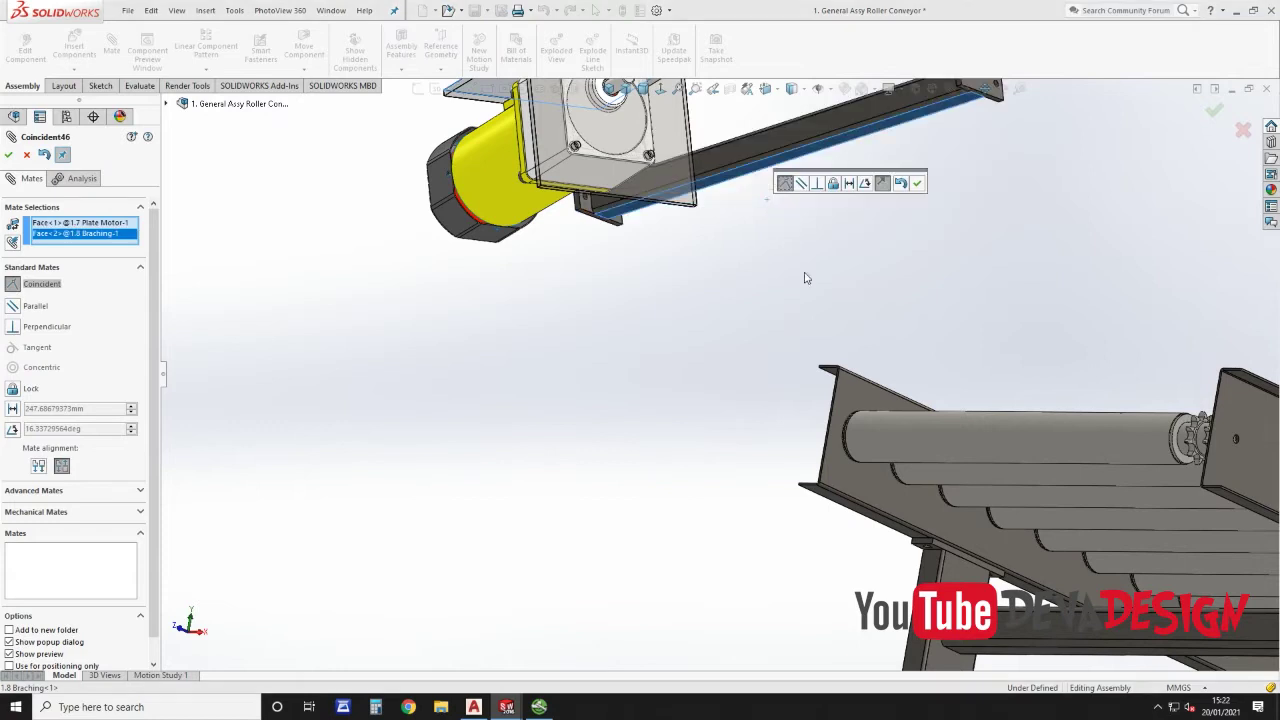
{"action": "left_click", "coordinate": [917, 185]}
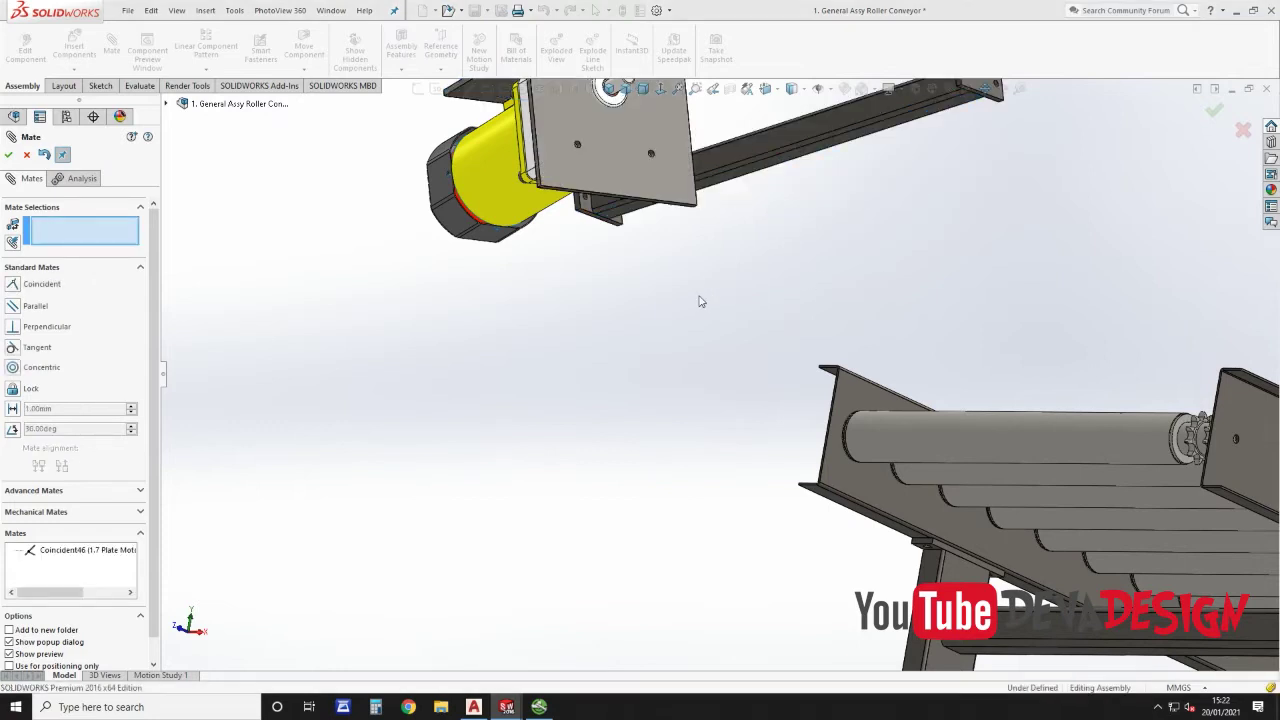
Step: Add a Coincident mate between the side edge face of the motor plate's flange and the side face of the bracing tube
{"action": "scroll", "coordinate": [697, 297], "scroll_direction": "up", "scroll_amount": 3}
{"action": "scroll", "coordinate": [610, 245], "scroll_direction": "down", "scroll_amount": 8}
{"action": "left_click", "coordinate": [584, 247]}
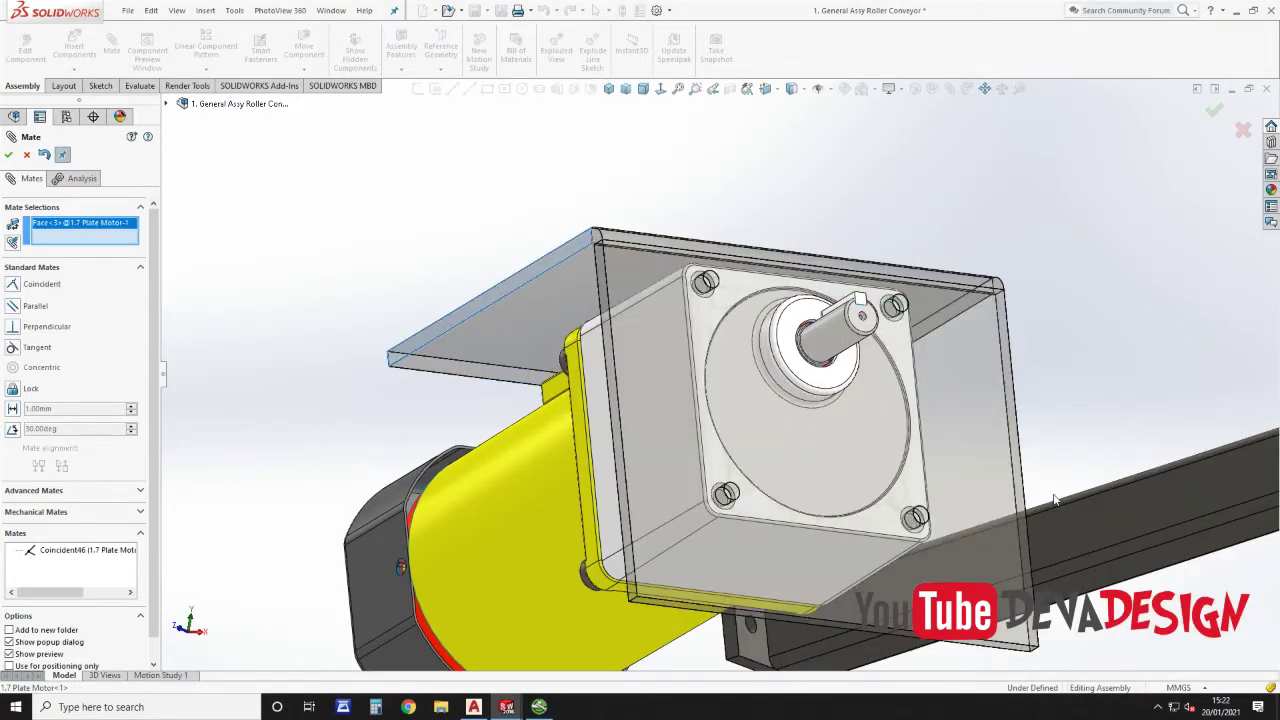
{"action": "left_click", "coordinate": [1082, 517]}
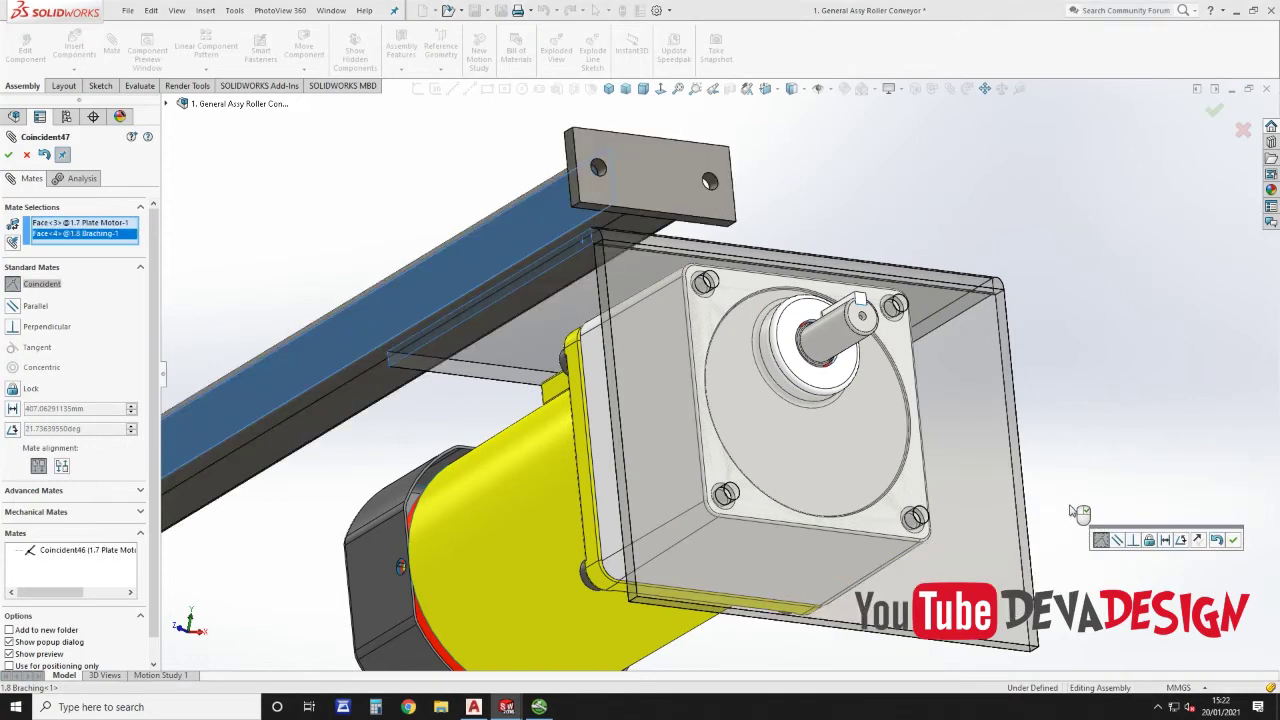
{"action": "left_click", "coordinate": [1234, 540]}
Step: Add a Coincident mate between the bracing's end plate face on the motor shaft side and the inner face of the 1.2 Main Frame
{"action": "scroll", "coordinate": [716, 416], "scroll_direction": "up", "scroll_amount": 5}
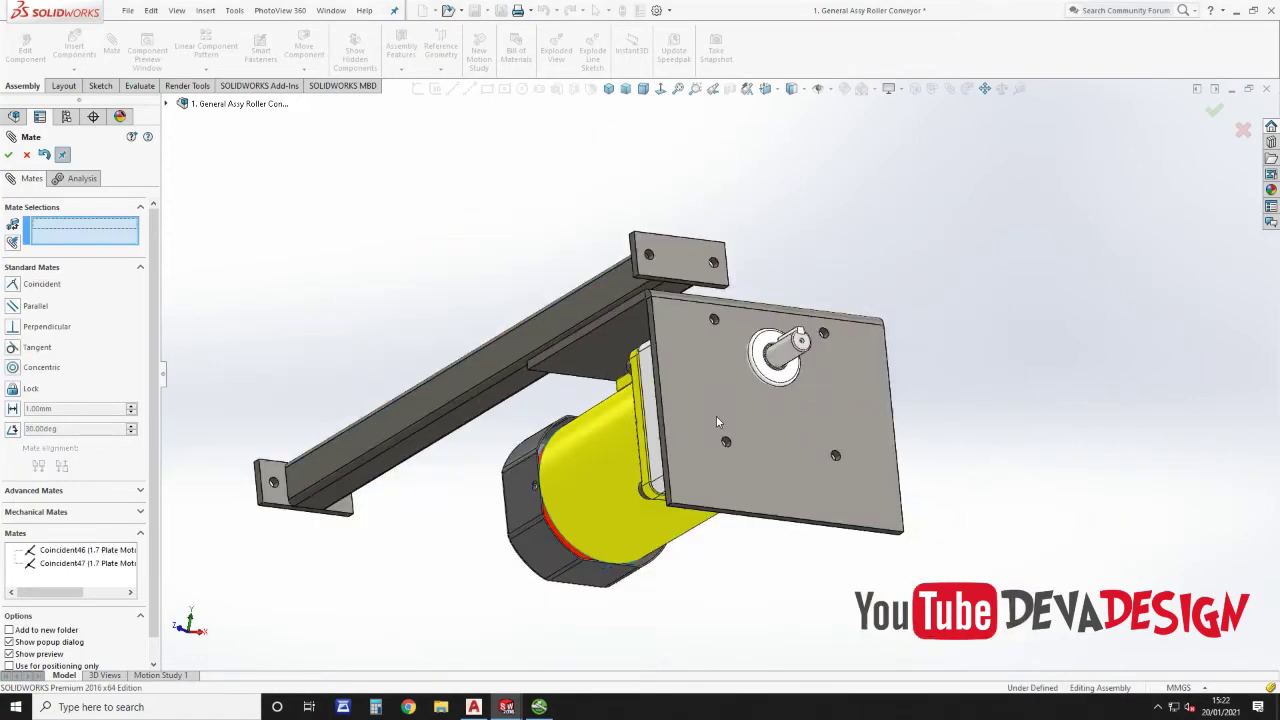
{"action": "scroll", "coordinate": [834, 486], "scroll_direction": "up", "scroll_amount": 2}
{"action": "scroll", "coordinate": [747, 386], "scroll_direction": "down", "scroll_amount": 8}
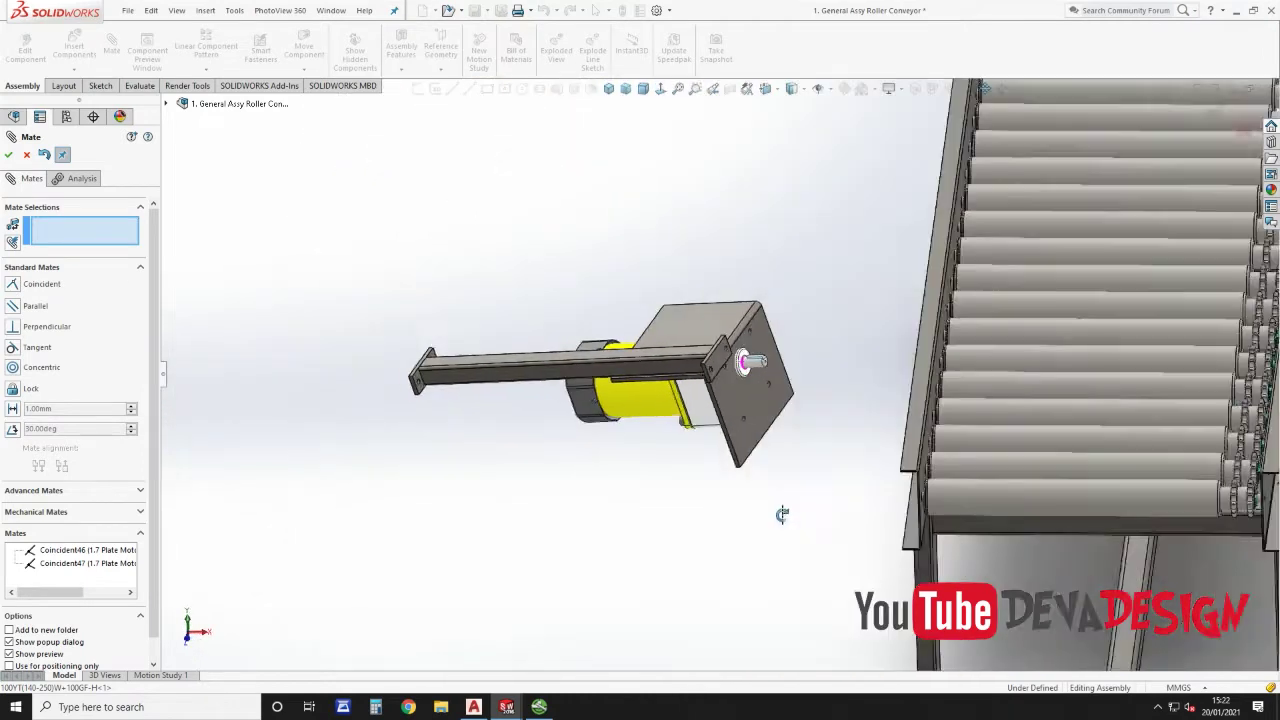
{"action": "left_click", "coordinate": [660, 325]}
{"action": "scroll", "coordinate": [1031, 497], "scroll_direction": "up", "scroll_amount": 7}
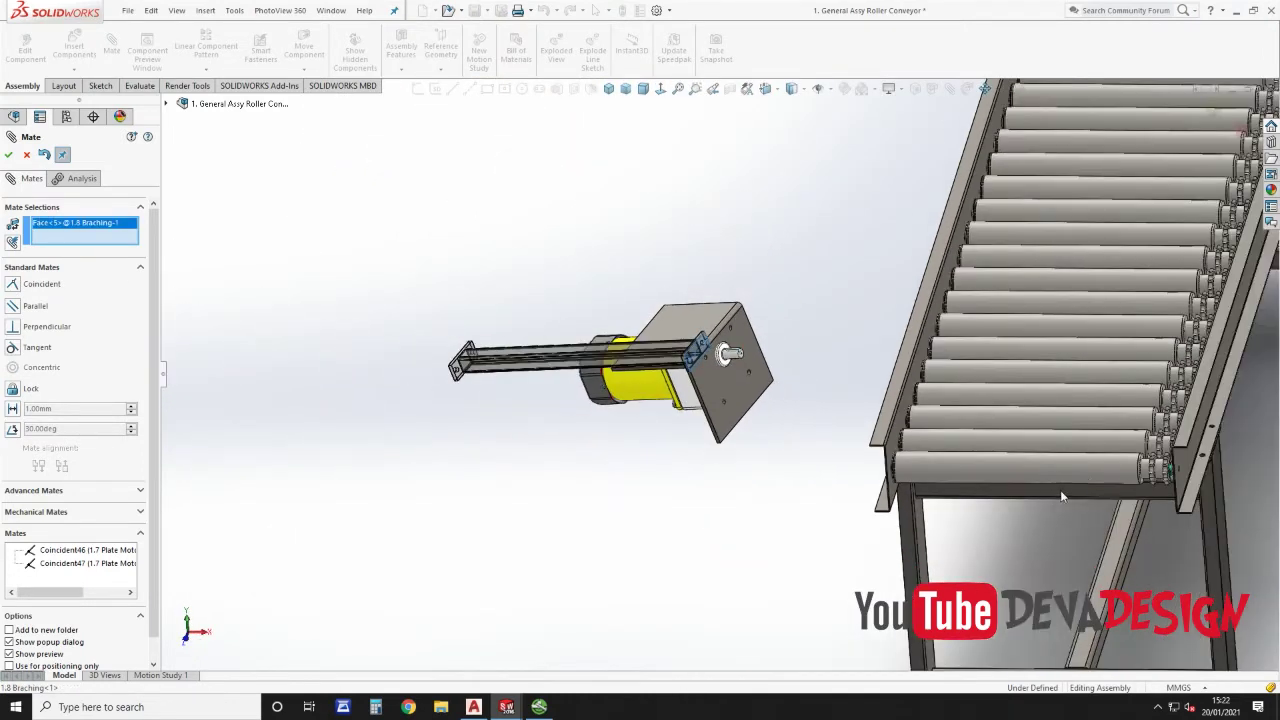
{"action": "middle_click_drag", "start_coordinate": [1111, 396], "coordinate": [1035, 320]}
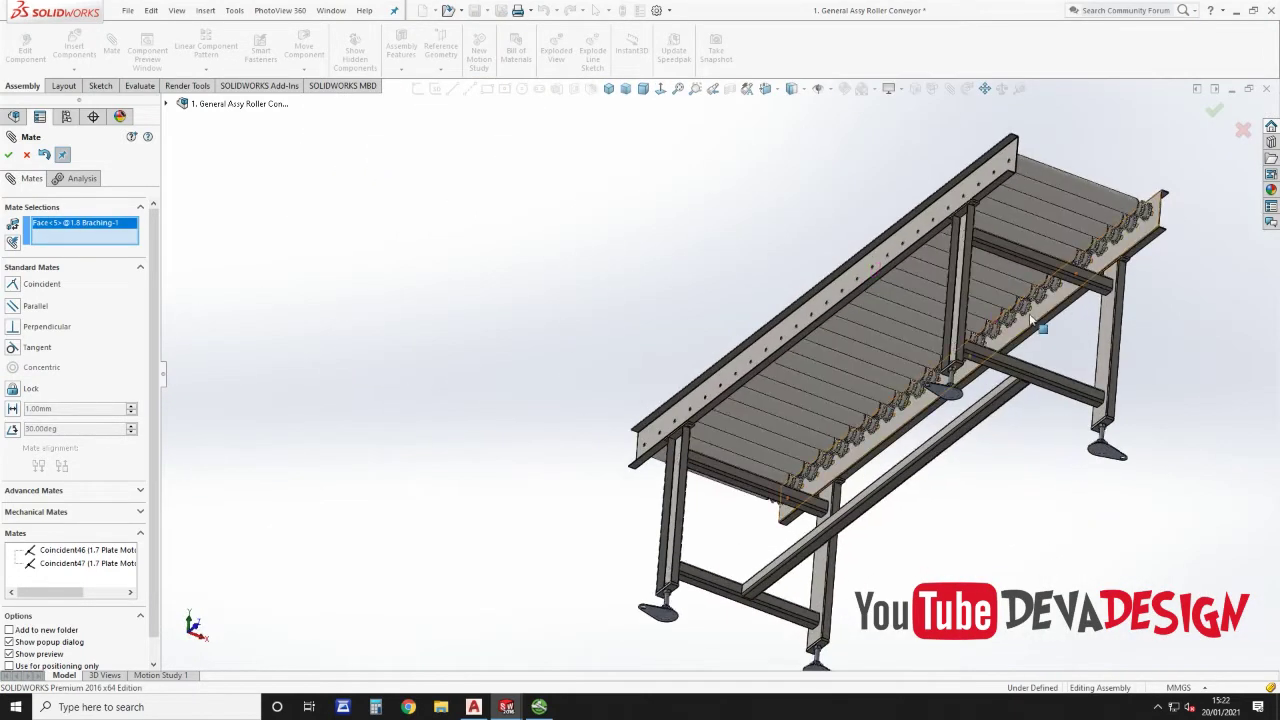
{"action": "left_click", "coordinate": [1035, 320]}
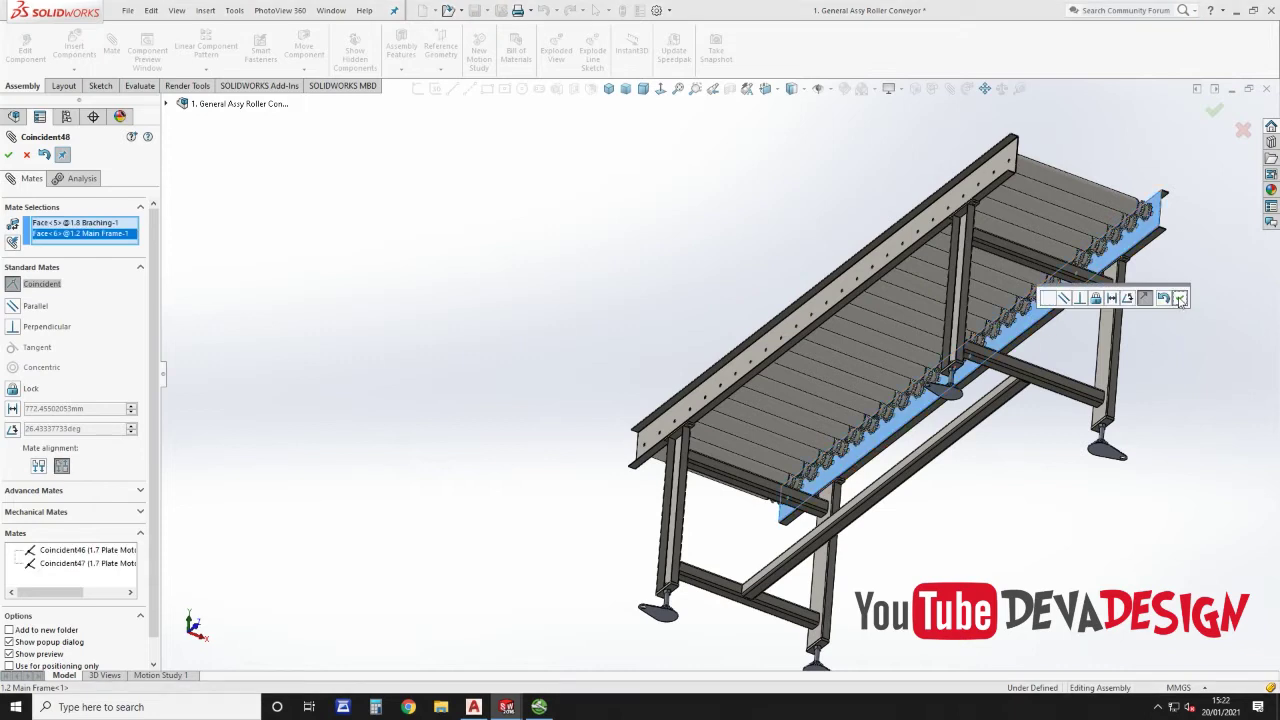
{"action": "left_click", "coordinate": [1180, 300]}
{"action": "scroll", "coordinate": [1010, 386], "scroll_direction": "up", "scroll_amount": 5}
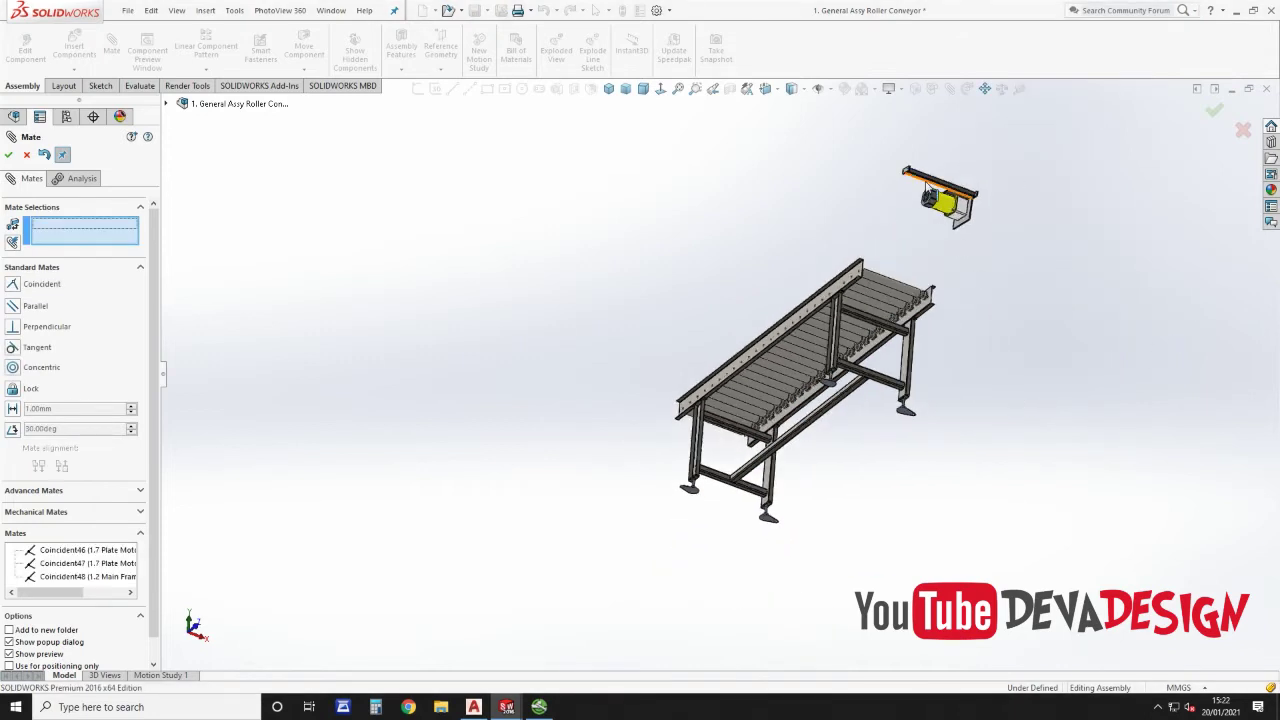
{"action": "scroll", "coordinate": [925, 190], "scroll_direction": "down", "scroll_amount": 10}
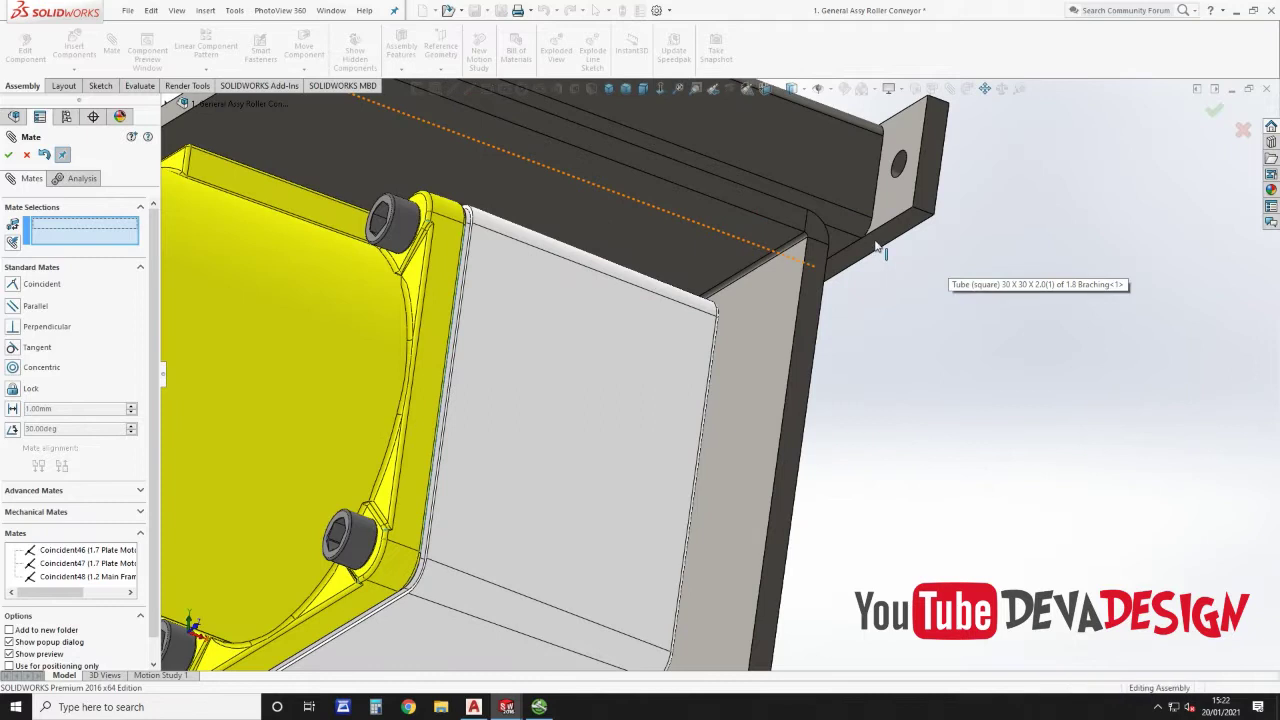
Step: Add a Coincident mate between the underside of the bracing's end plate and the lower flange's underside on the 1.2 Main Frame
{"action": "left_click", "coordinate": [877, 246]}
{"action": "scroll", "coordinate": [928, 325], "scroll_direction": "up", "scroll_amount": 10}
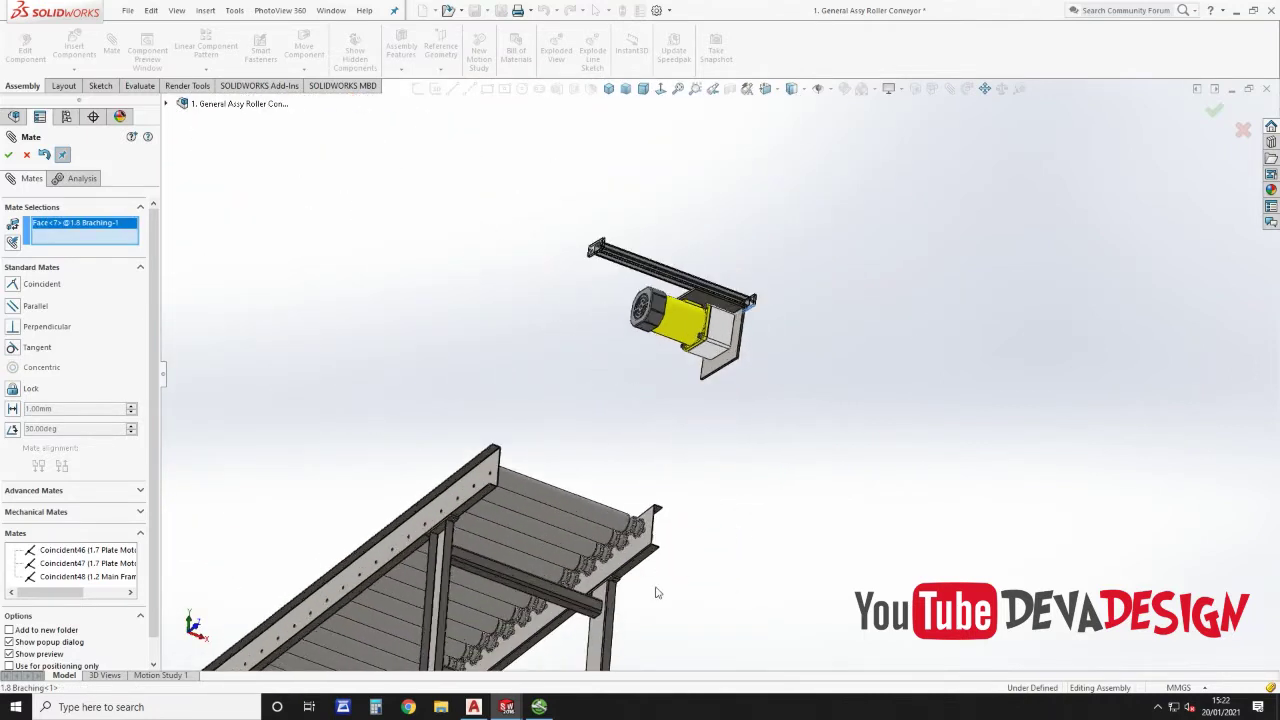
{"action": "scroll", "coordinate": [655, 590], "scroll_direction": "down", "scroll_amount": 2}
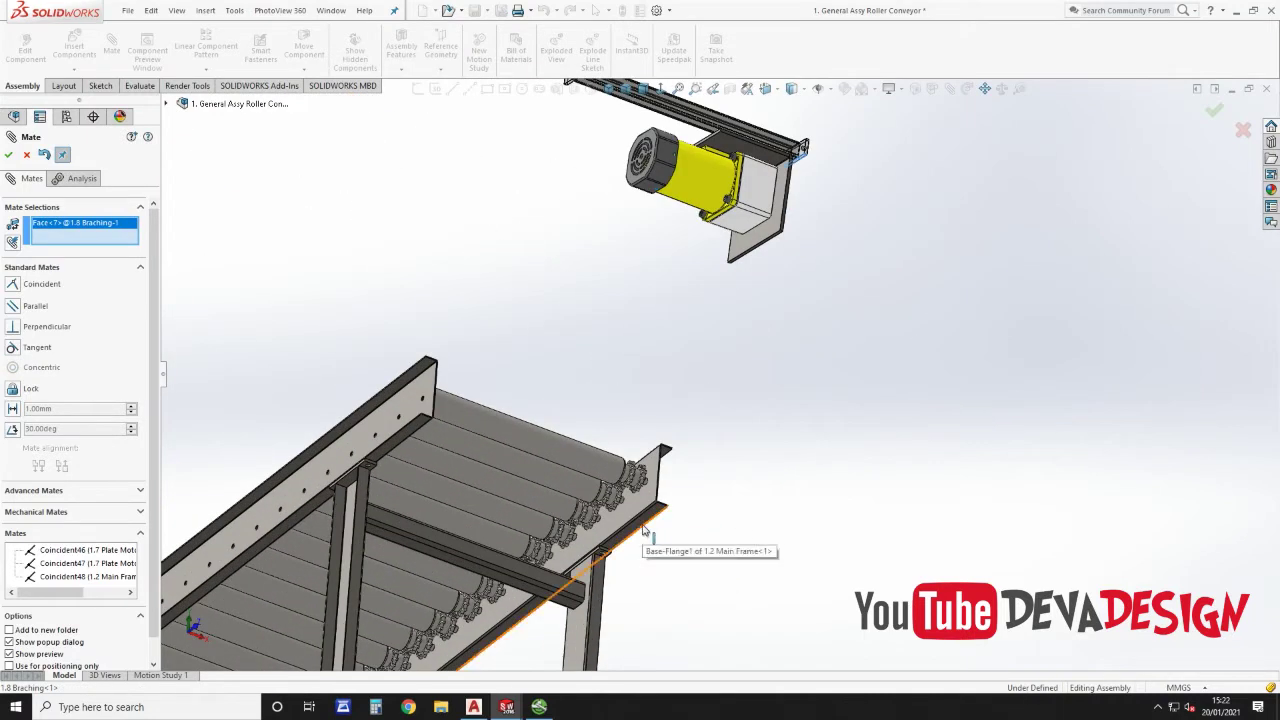
{"action": "left_click", "coordinate": [644, 530]}
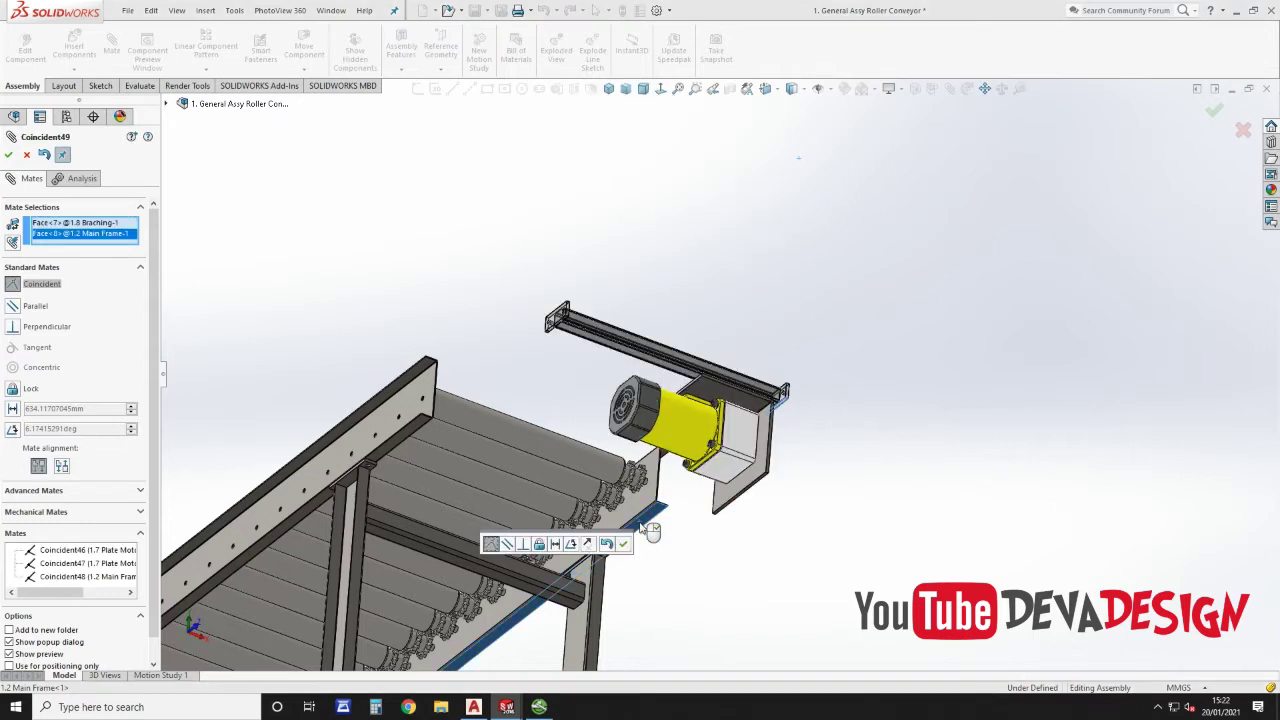
{"action": "left_click", "coordinate": [622, 545]}
{"action": "middle_click_drag", "start_coordinate": [622, 545], "coordinate": [515, 560]}
{"action": "scroll", "coordinate": [737, 455], "scroll_direction": "down", "scroll_amount": 10}
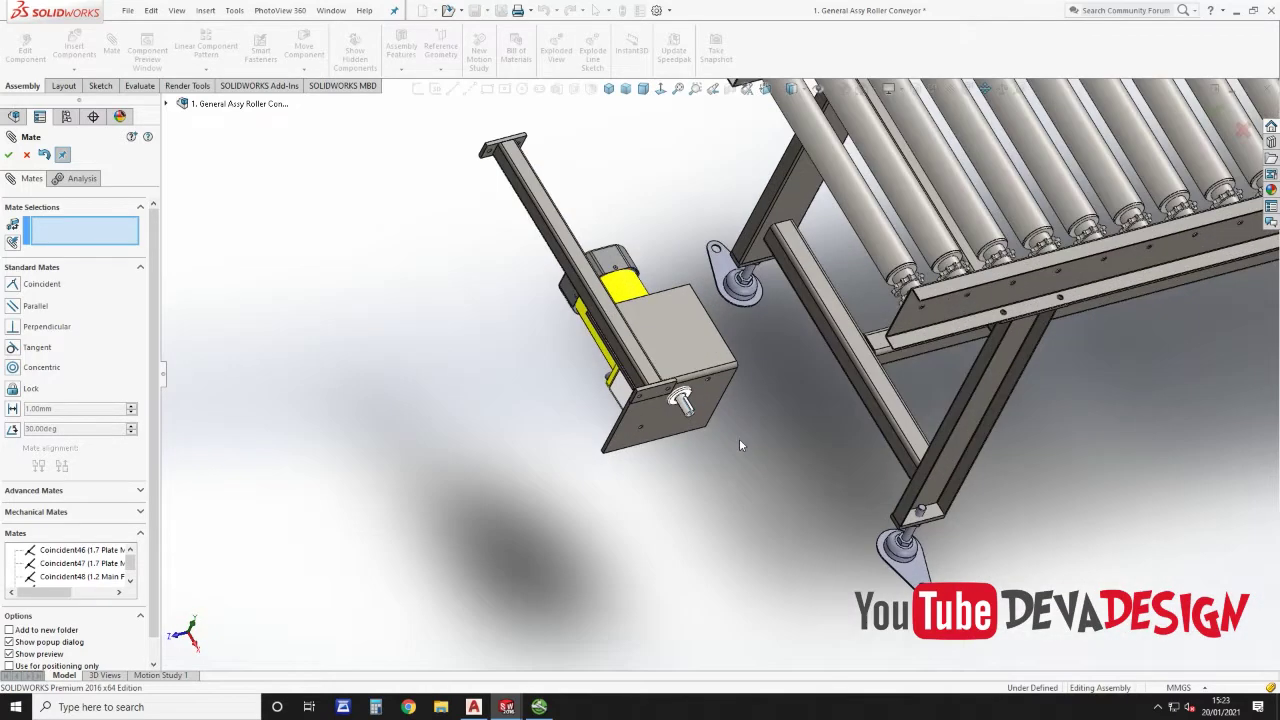
{"action": "key", "text": "Escape"}
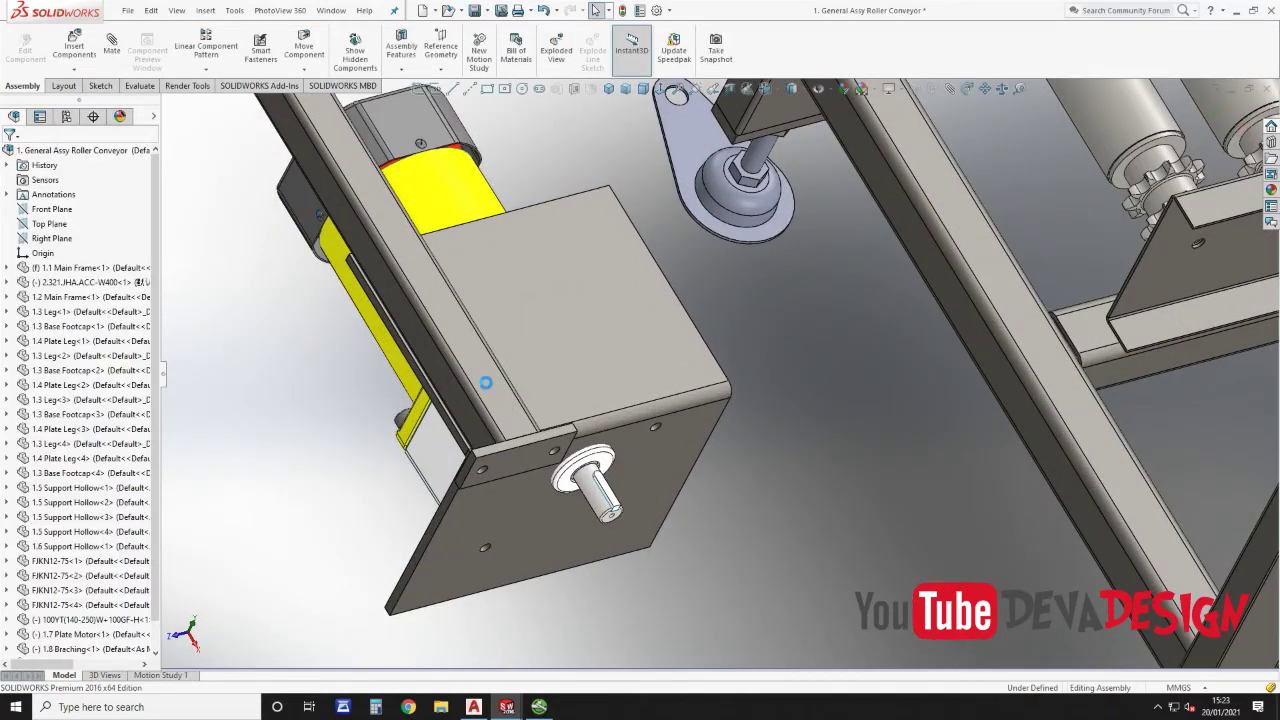
Step: Slide the motor plate along the bracing and add a Coincident mate between the gear motor shaft's end face and a roller sprocket's side face
{"action": "left_click_drag", "start_coordinate": [578, 378], "coordinate": [535, 250]}
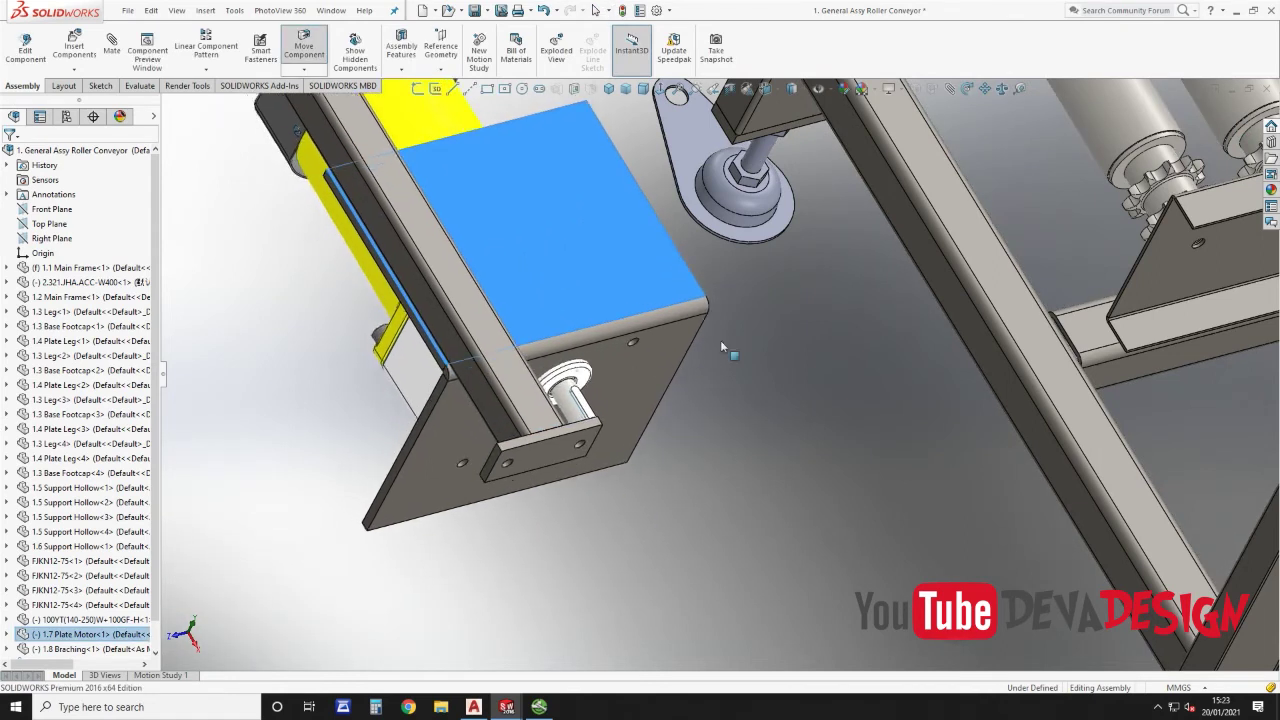
{"action": "scroll", "coordinate": [836, 375], "scroll_direction": "up", "scroll_amount": 2}
{"action": "middle_click_drag", "start_coordinate": [879, 355], "coordinate": [883, 387]}
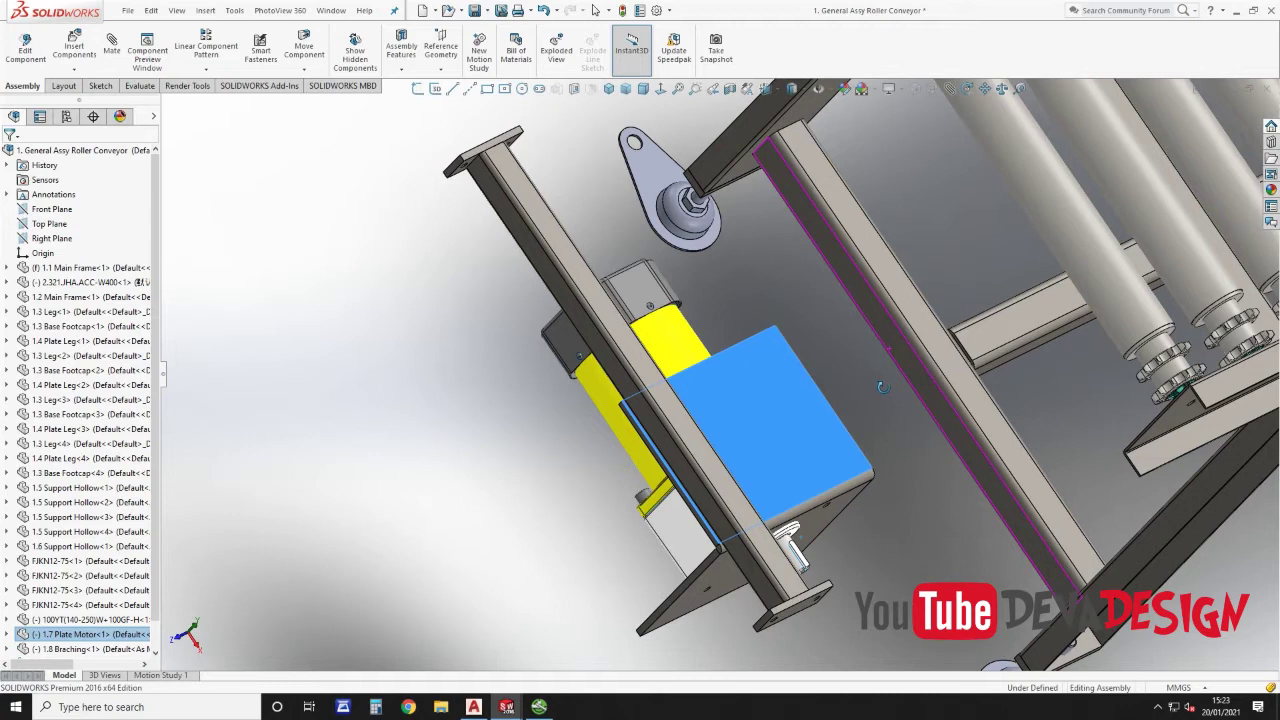
{"action": "scroll", "coordinate": [737, 418], "scroll_direction": "down", "scroll_amount": 10}
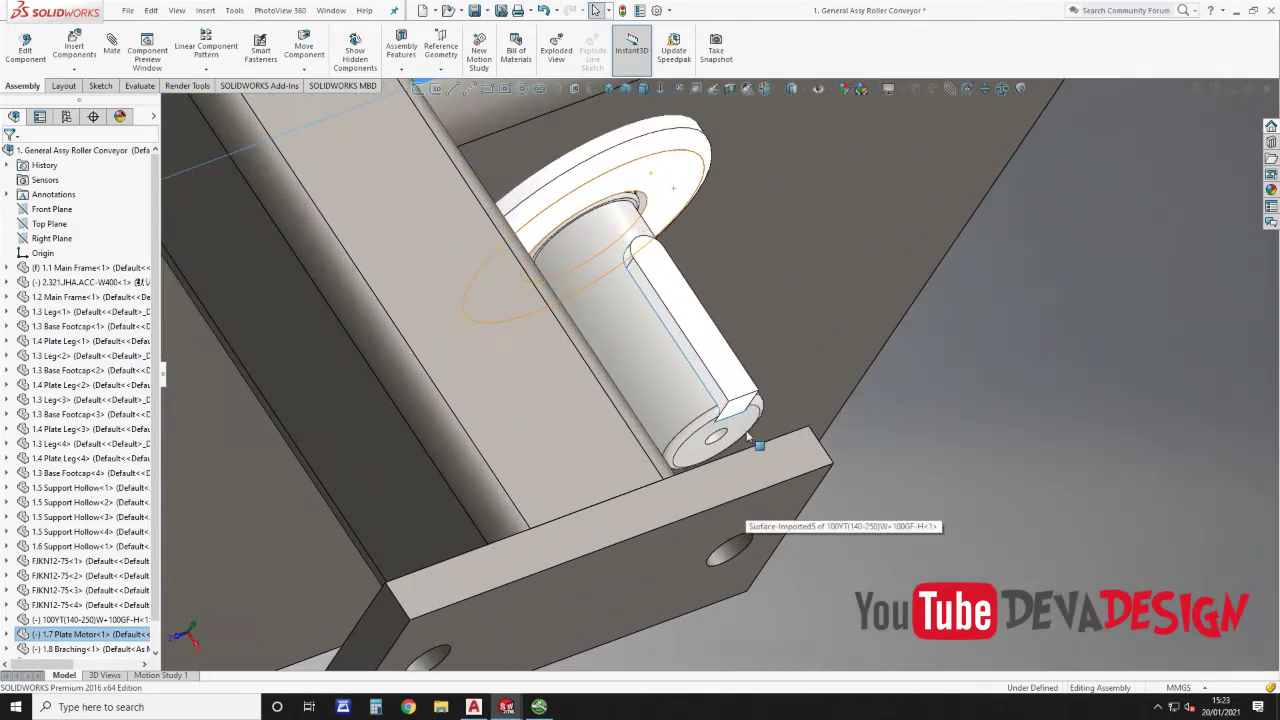
{"action": "left_click", "coordinate": [748, 437]}
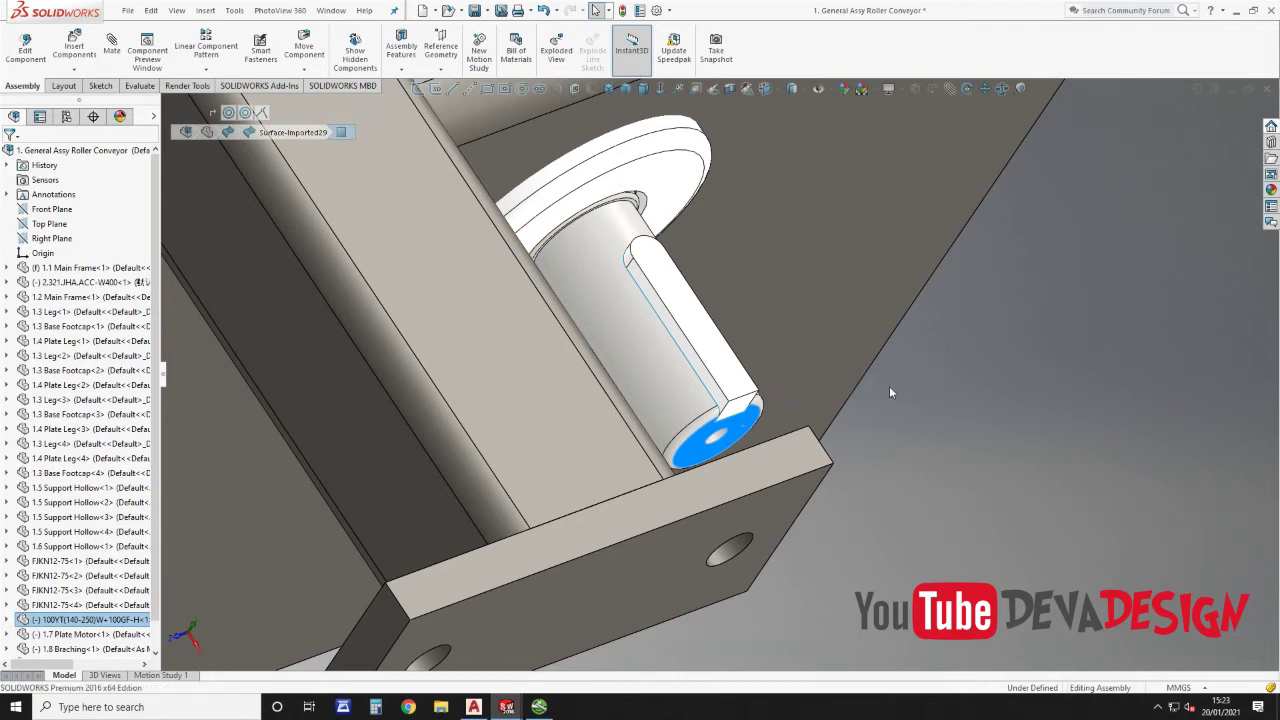
{"action": "key", "text": "m"}
{"action": "scroll", "coordinate": [889, 392], "scroll_direction": "up", "scroll_amount": 9}
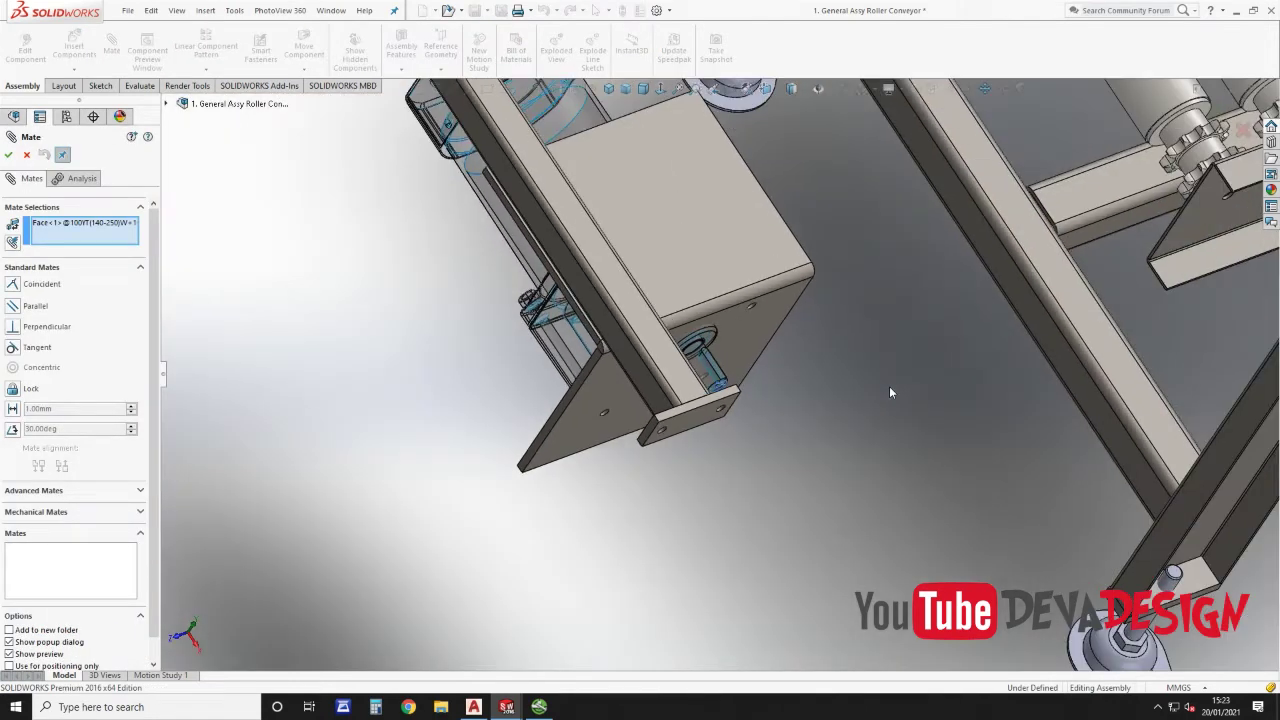
{"action": "scroll", "coordinate": [1052, 284], "scroll_direction": "down", "scroll_amount": 10}
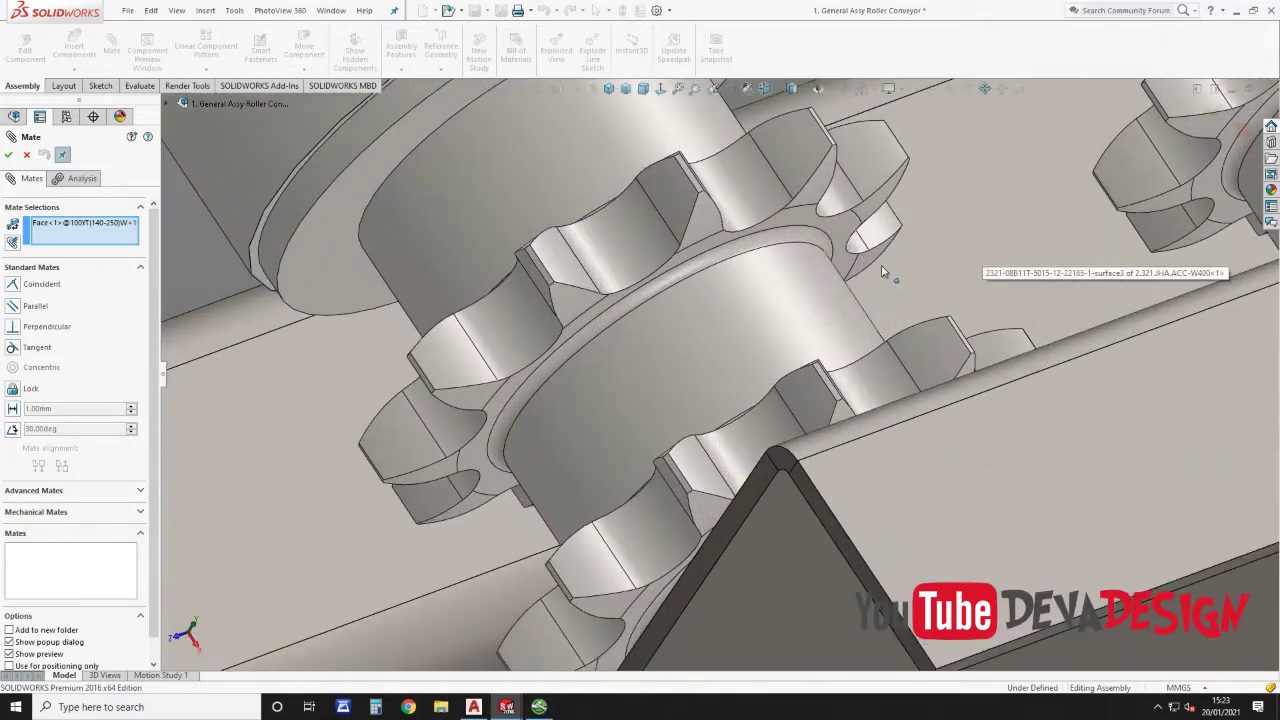
{"action": "left_click", "coordinate": [836, 235]}
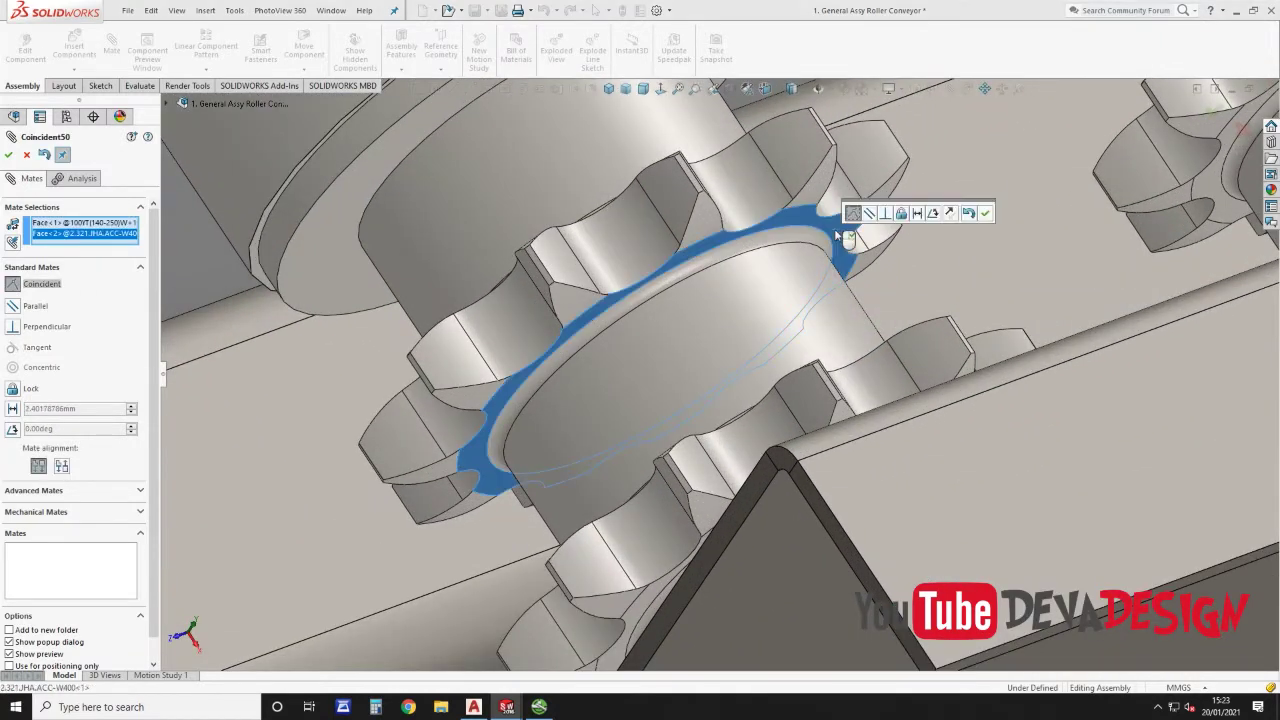
{"action": "left_click", "coordinate": [985, 213]}
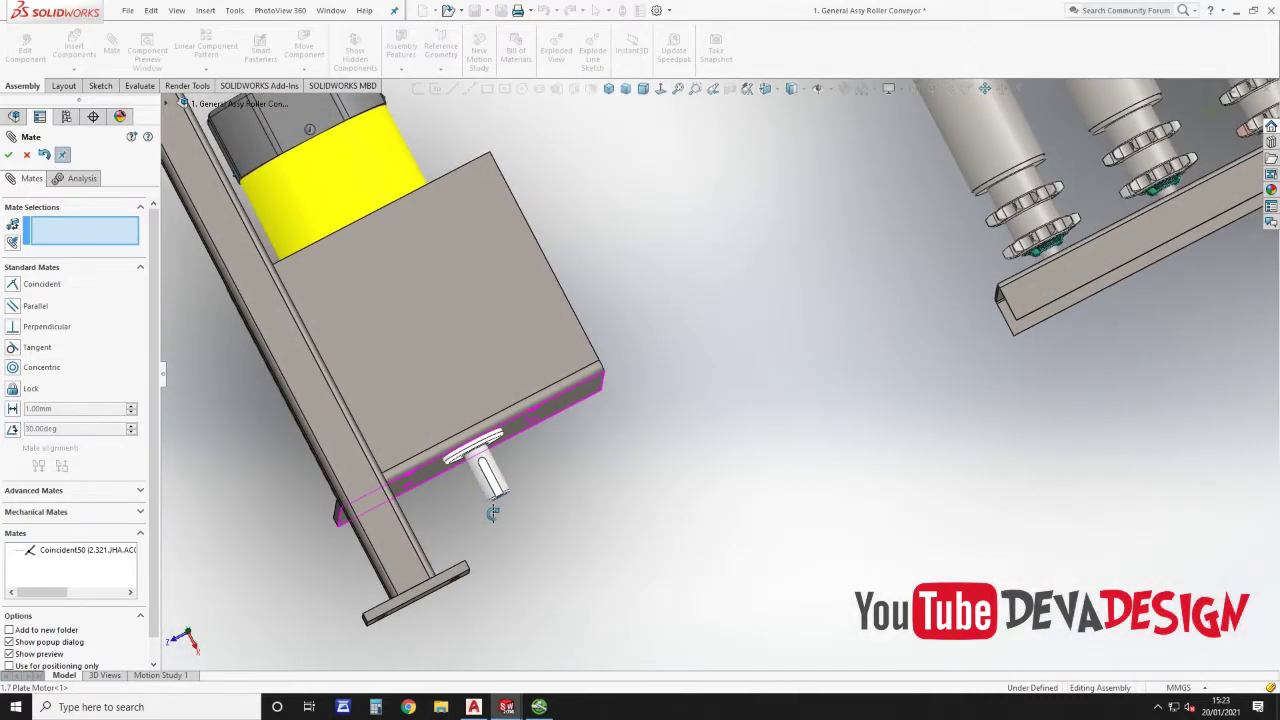
{"action": "scroll", "coordinate": [722, 406], "scroll_direction": "up", "scroll_amount": 5}
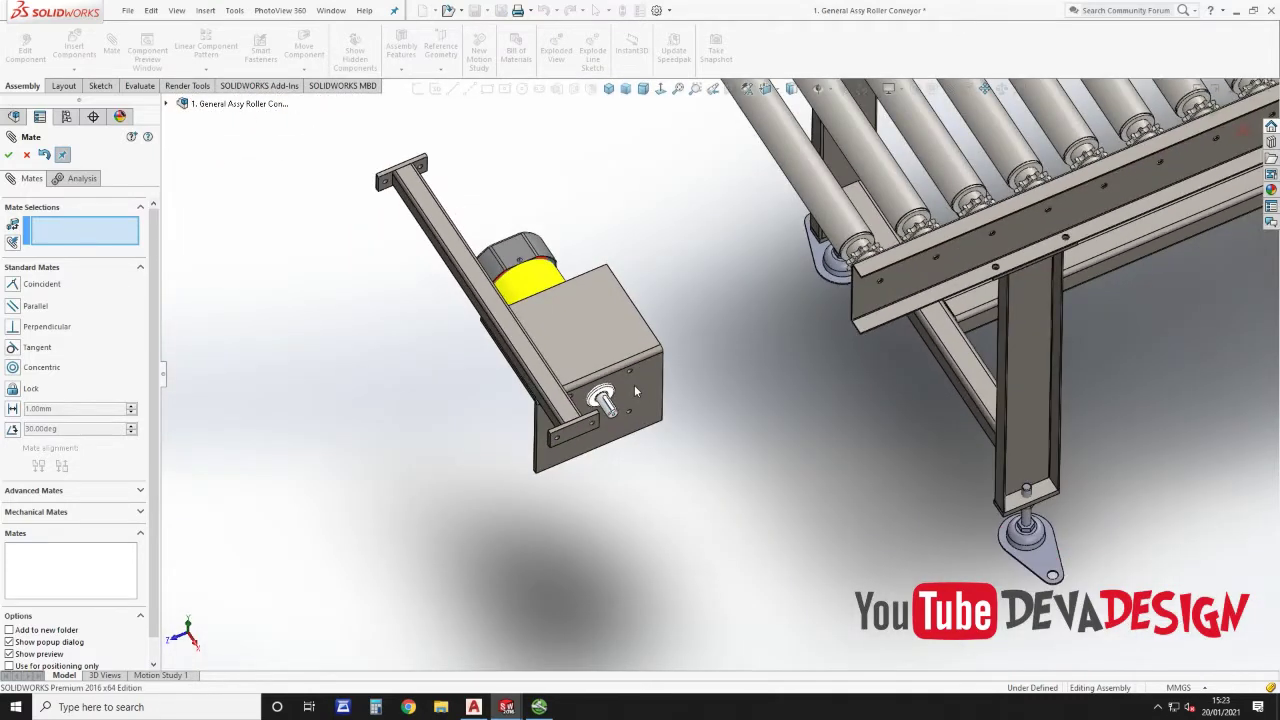
{"action": "key", "text": "Escape"}
Step: Open the 1.7 Plate Motor part and start a sketch on the outer face of the flange without holes
{"action": "middle_click_drag", "start_coordinate": [613, 353], "coordinate": [631, 326]}
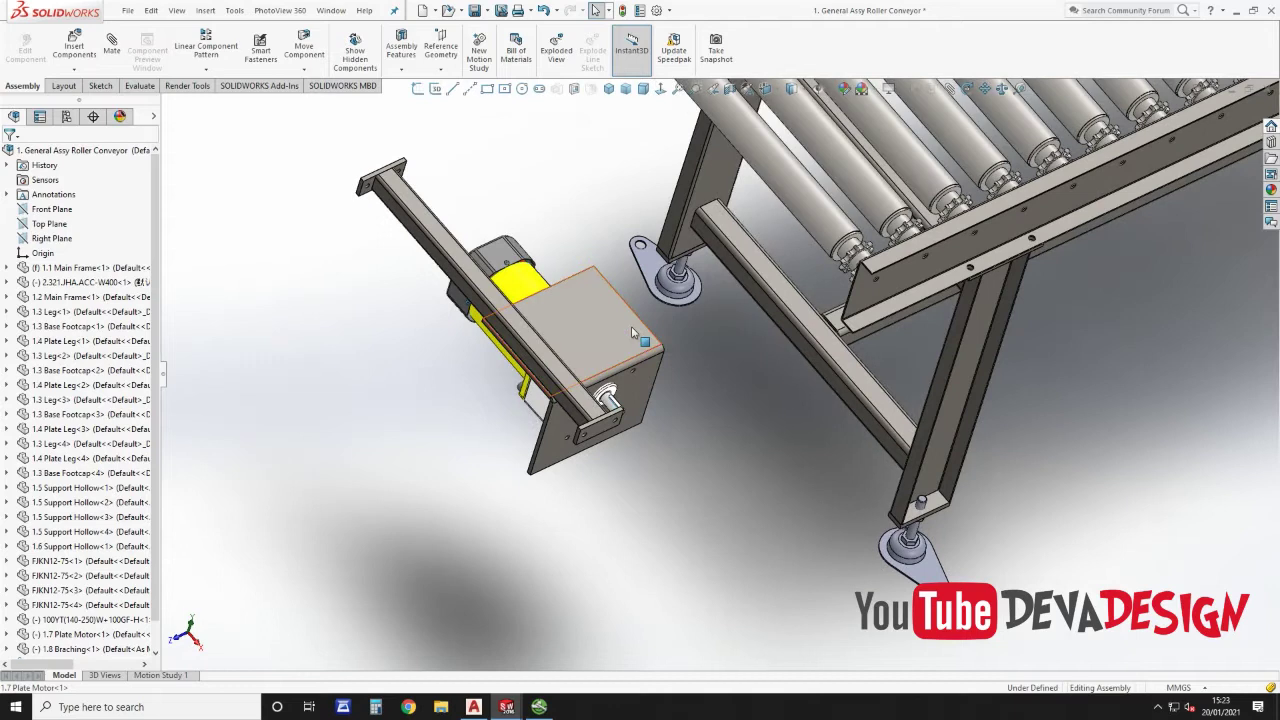
{"action": "left_click", "coordinate": [631, 326]}
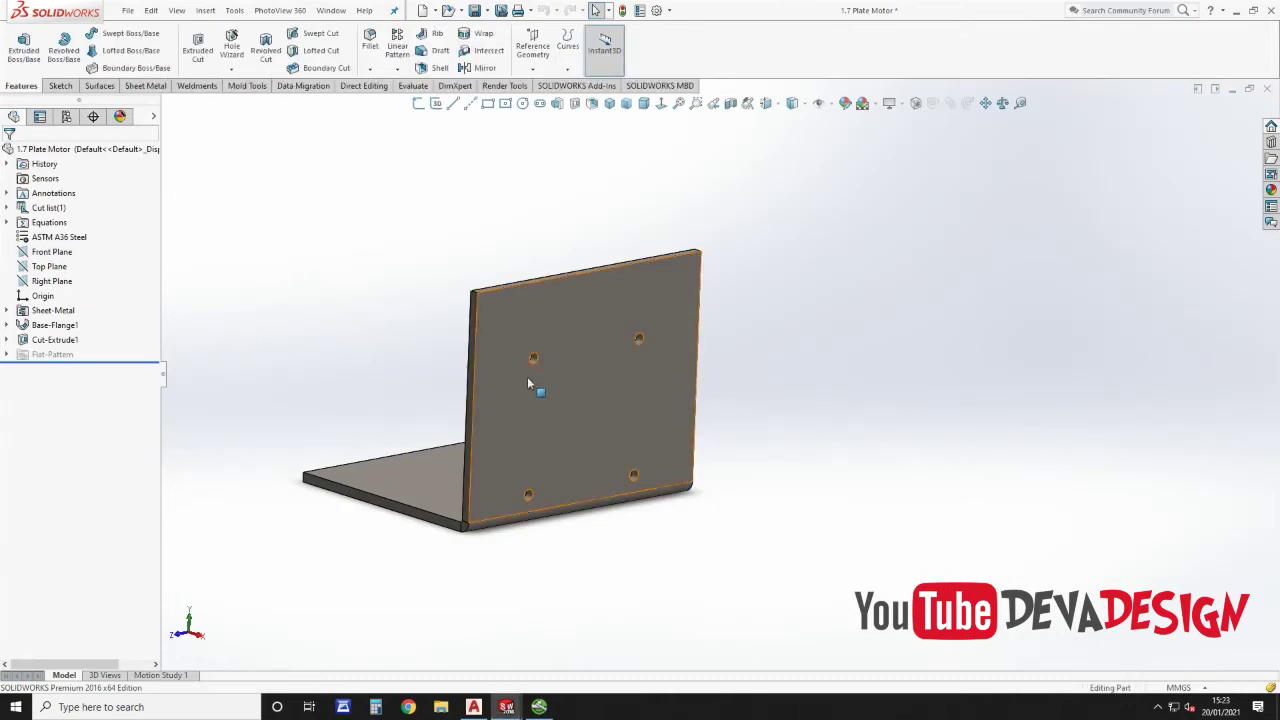
{"action": "middle_click_drag", "start_coordinate": [534, 380], "coordinate": [691, 372]}
{"action": "scroll", "coordinate": [689, 370], "scroll_direction": "down", "scroll_amount": 5}
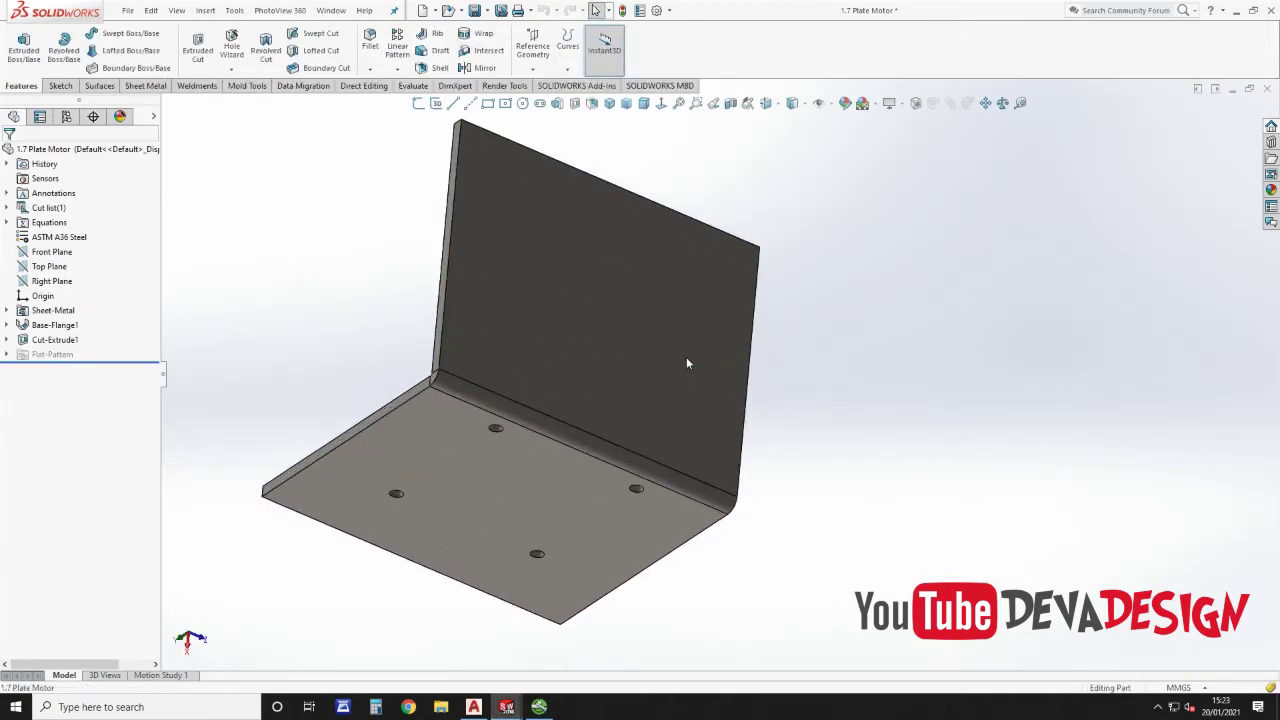
{"action": "left_click", "coordinate": [686, 357]}
{"action": "left_click", "coordinate": [739, 318]}
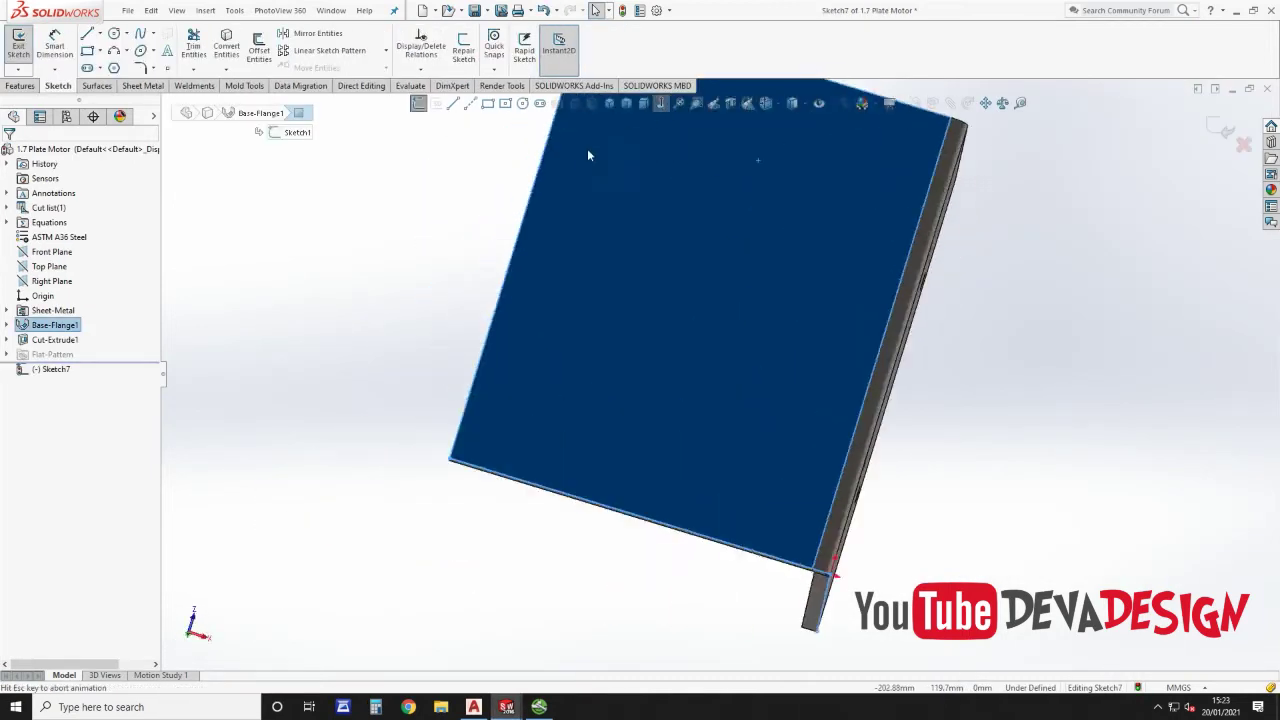
Step: Sketch four circles of about 4 mm radius on the flange, two near its lower edge and two near its upper edge
{"action": "left_click", "coordinate": [522, 104]}
{"action": "left_click", "coordinate": [592, 589]}
{"action": "left_click", "coordinate": [597, 600]}
{"action": "left_click", "coordinate": [775, 591]}
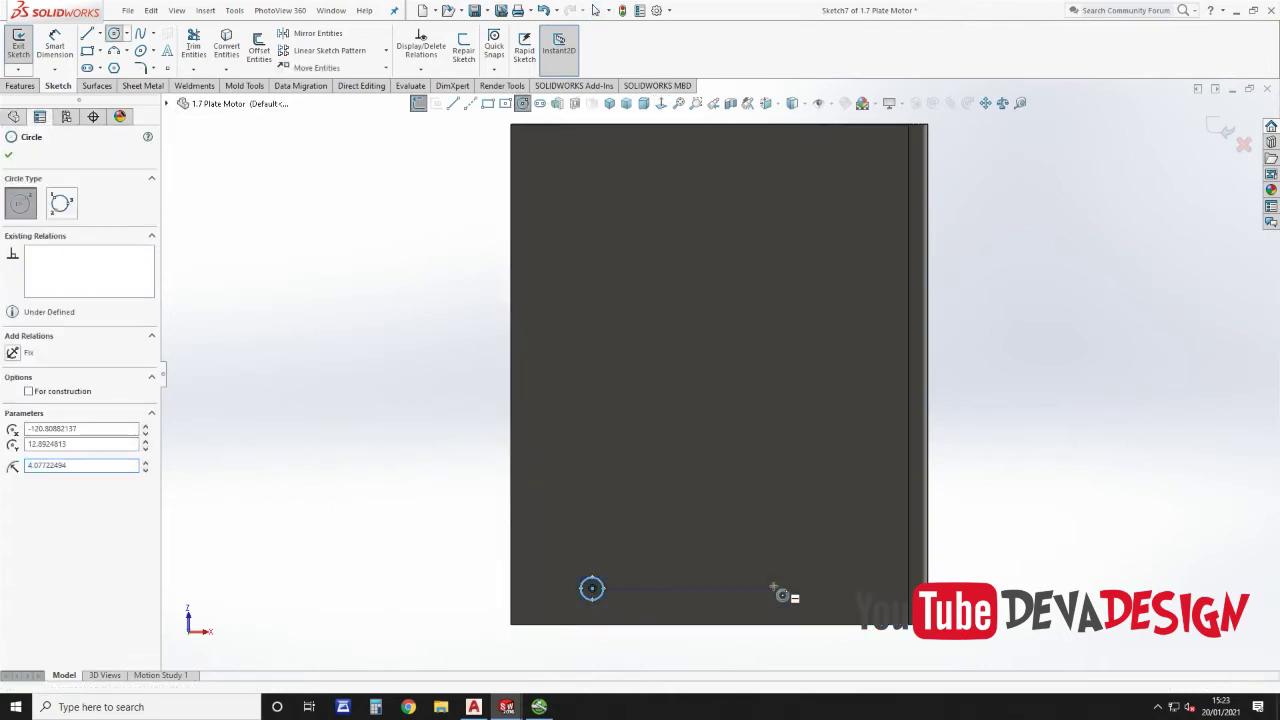
{"action": "left_click", "coordinate": [779, 596]}
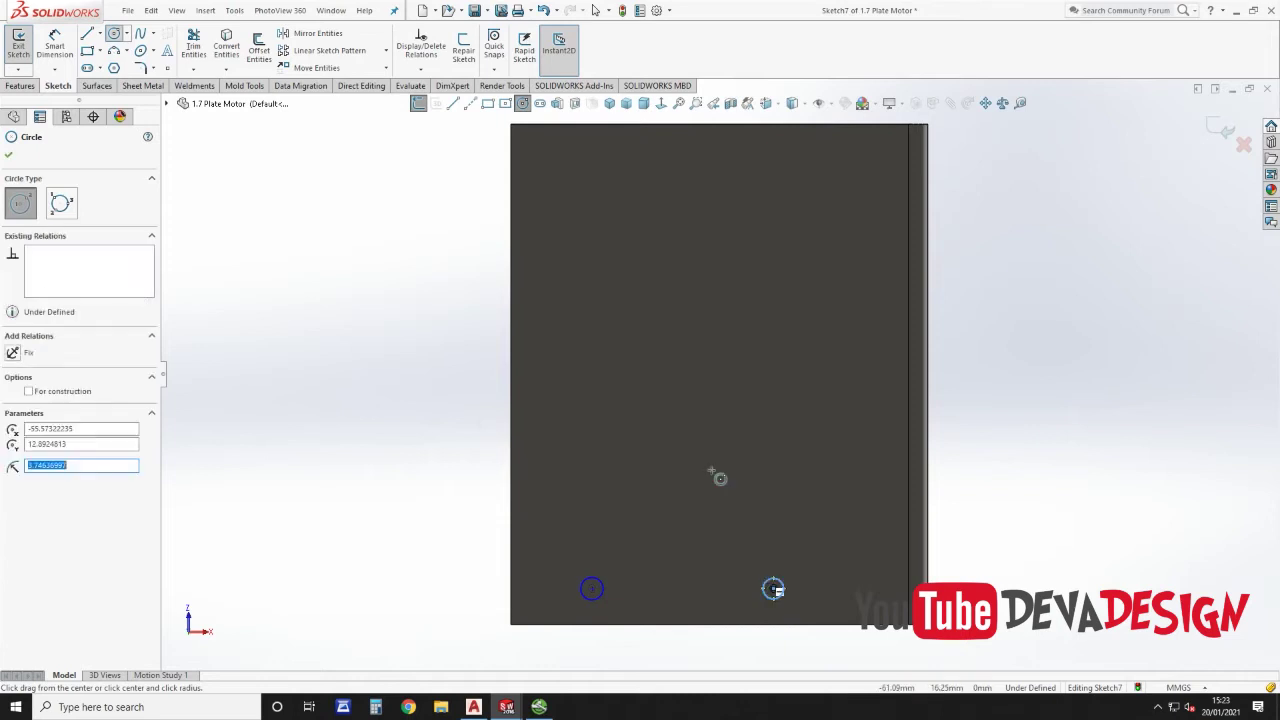
{"action": "left_click", "coordinate": [591, 140]}
{"action": "left_click", "coordinate": [603, 150]}
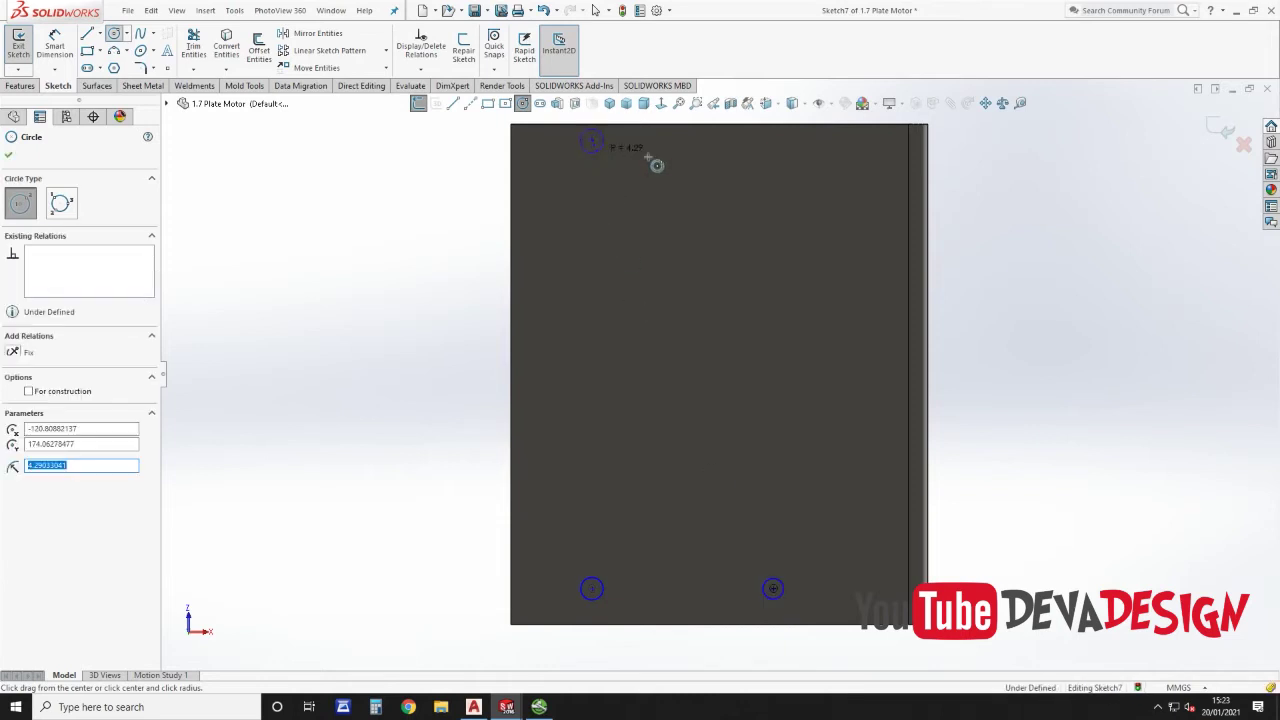
{"action": "left_click", "coordinate": [783, 141]}
{"action": "left_click", "coordinate": [794, 150]}
{"action": "scroll", "coordinate": [786, 286], "scroll_direction": "up", "scroll_amount": 4}
{"action": "key", "text": "Escape"}
Step: Apply an Equal relation to all four circles, undoing the Fix relation applied by mistake
{"action": "left_click_drag", "start_coordinate": [540, 208], "coordinate": [823, 543]}
{"action": "left_click", "coordinate": [12, 421]}
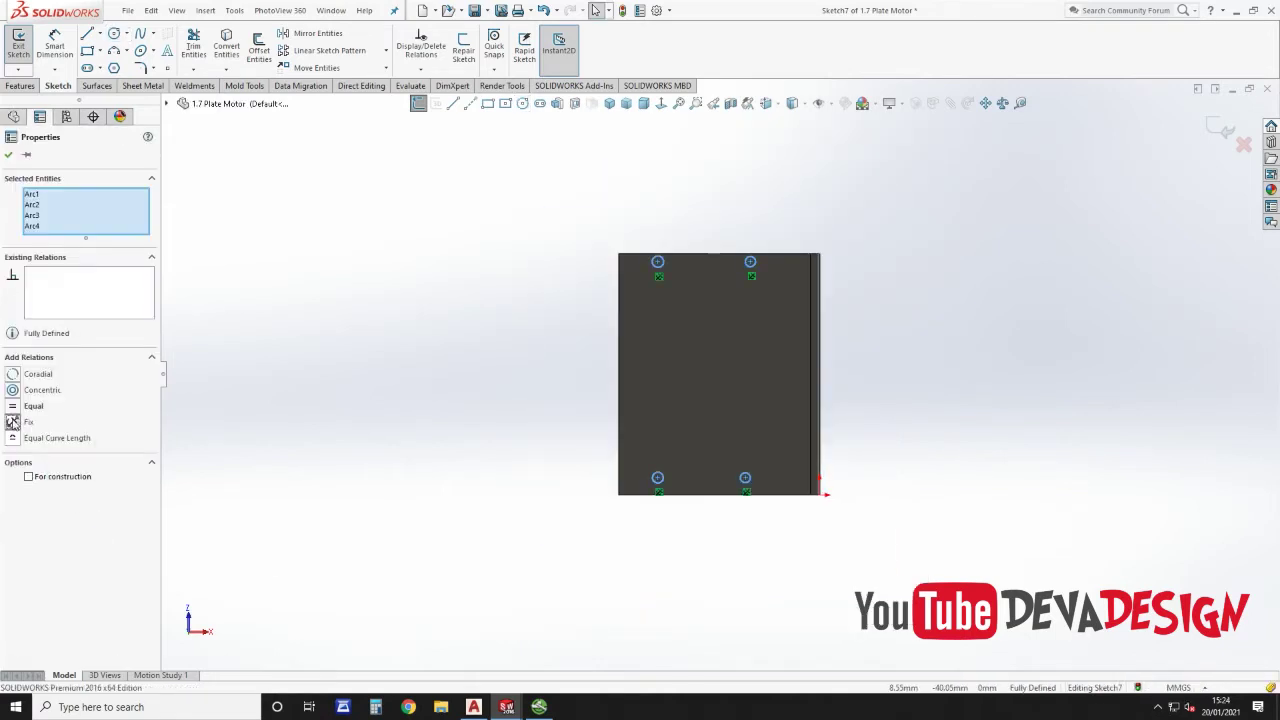
{"action": "left_click", "coordinate": [13, 406]}
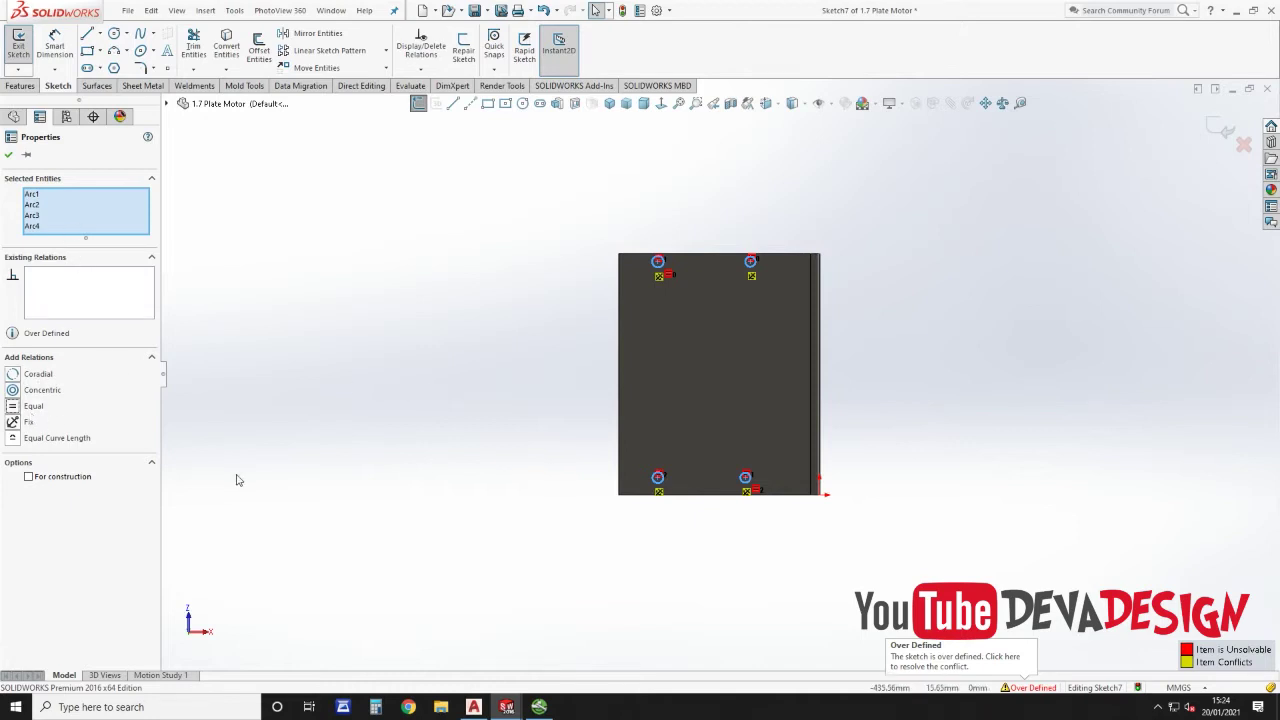
{"action": "key", "text": "ctrl+z"}
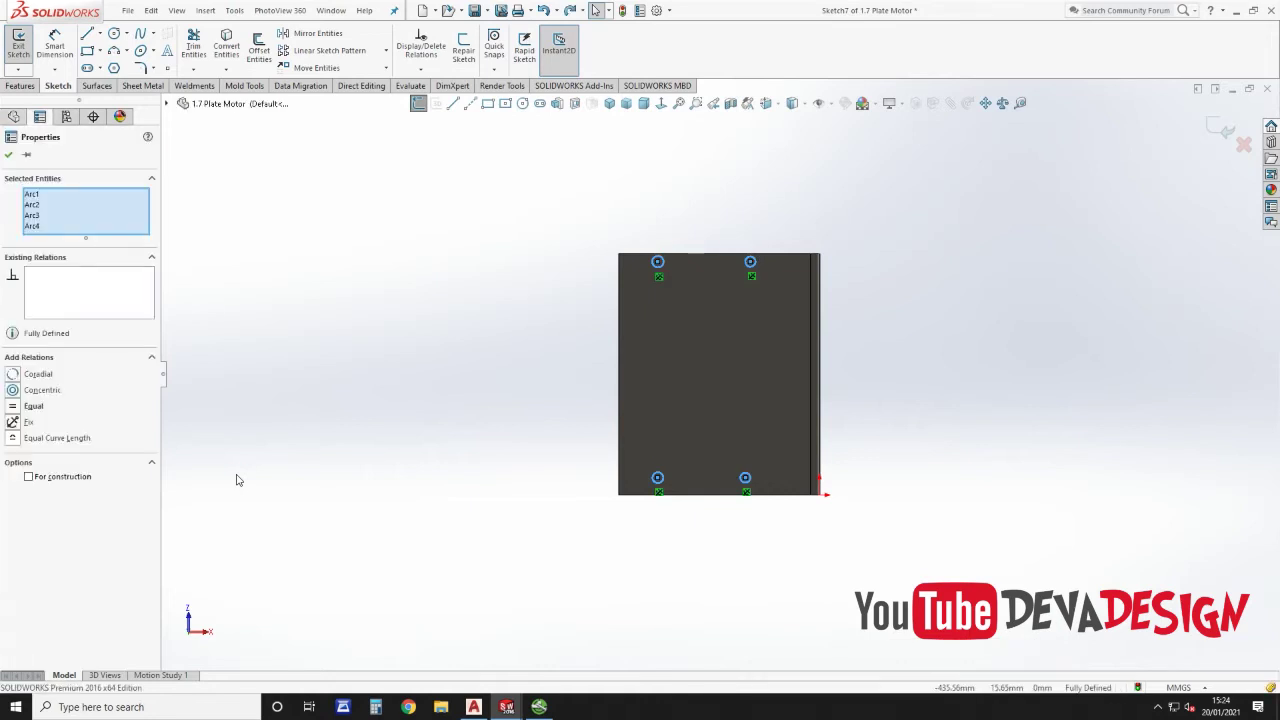
{"action": "key", "text": "ctrl+z"}
{"action": "left_click", "coordinate": [13, 406]}
{"action": "left_click", "coordinate": [571, 166]}
Step: Connect the four circle centres with a closed loop of construction lines
{"action": "left_click", "coordinate": [470, 104]}
{"action": "scroll", "coordinate": [739, 305], "scroll_direction": "down", "scroll_amount": 3}
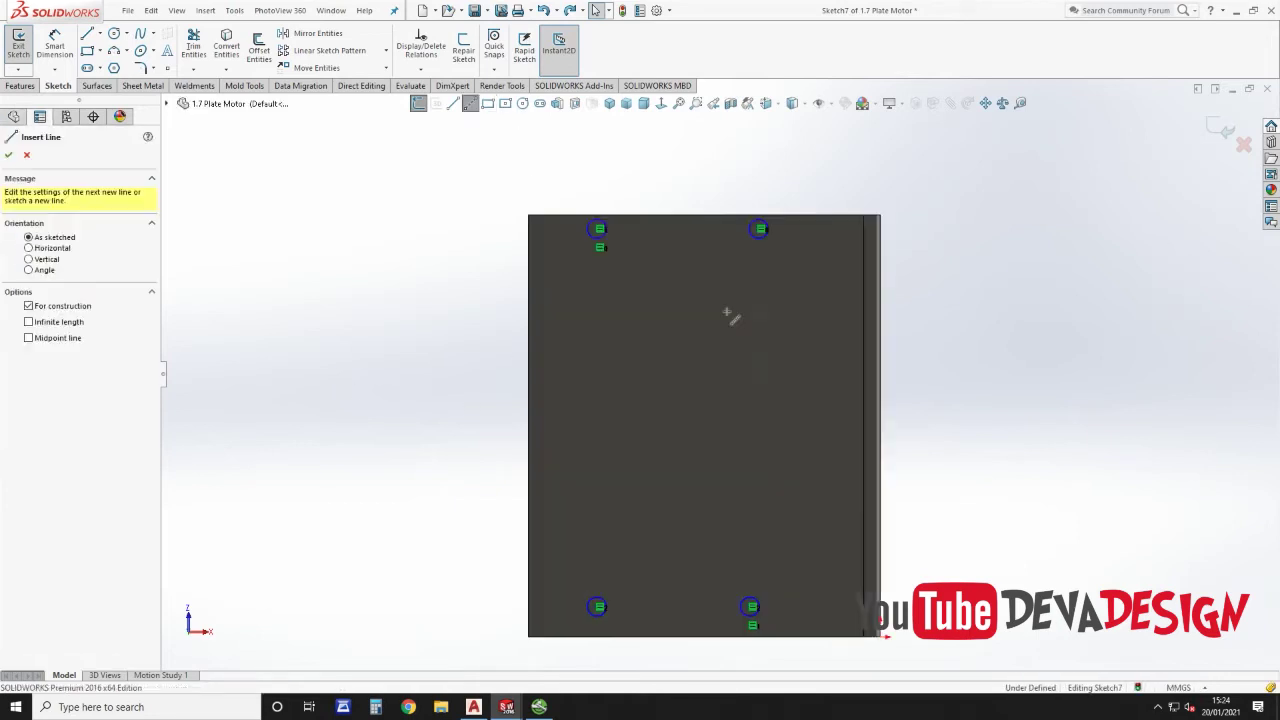
{"action": "left_click", "coordinate": [599, 230]}
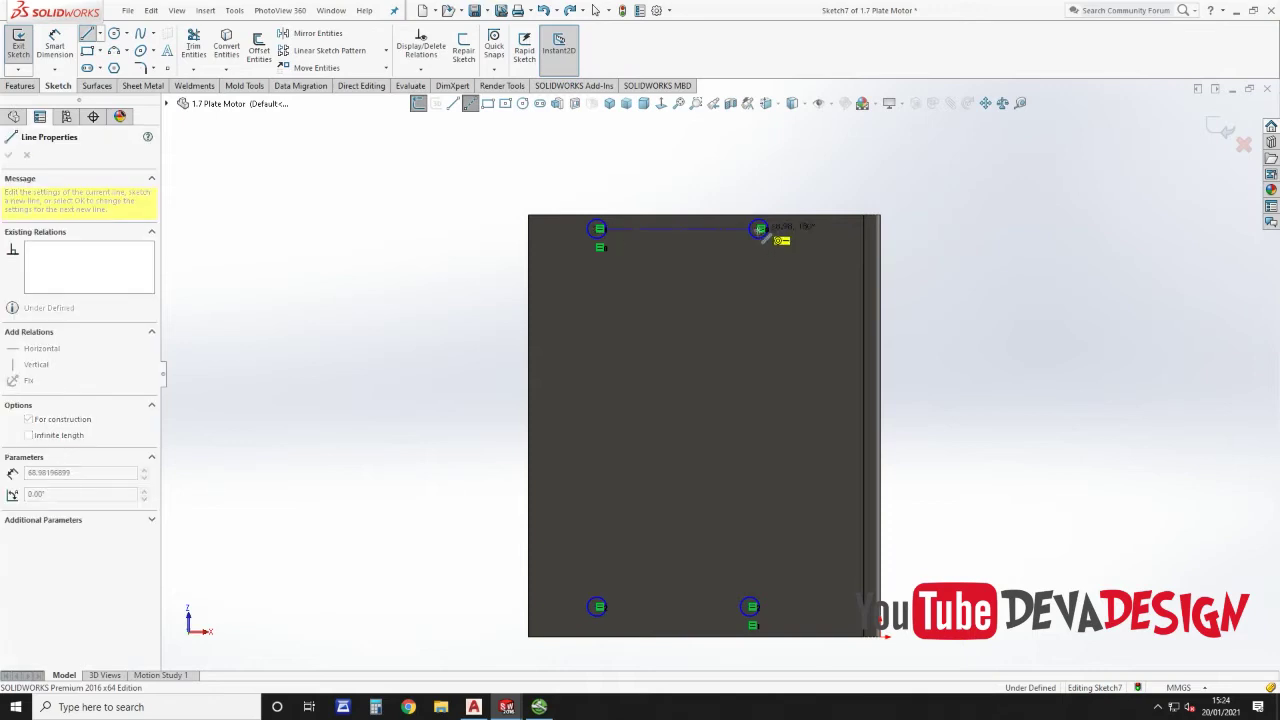
{"action": "left_click", "coordinate": [760, 229]}
{"action": "left_click", "coordinate": [751, 606]}
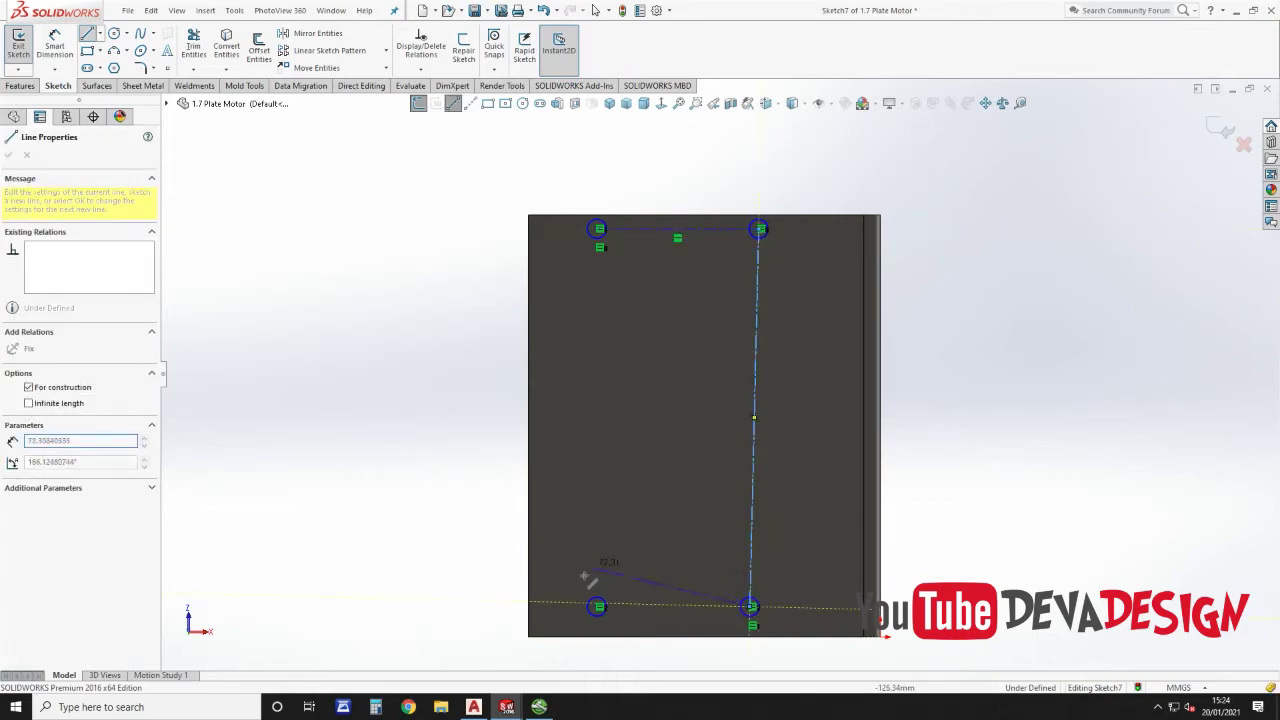
{"action": "left_click", "coordinate": [597, 607]}
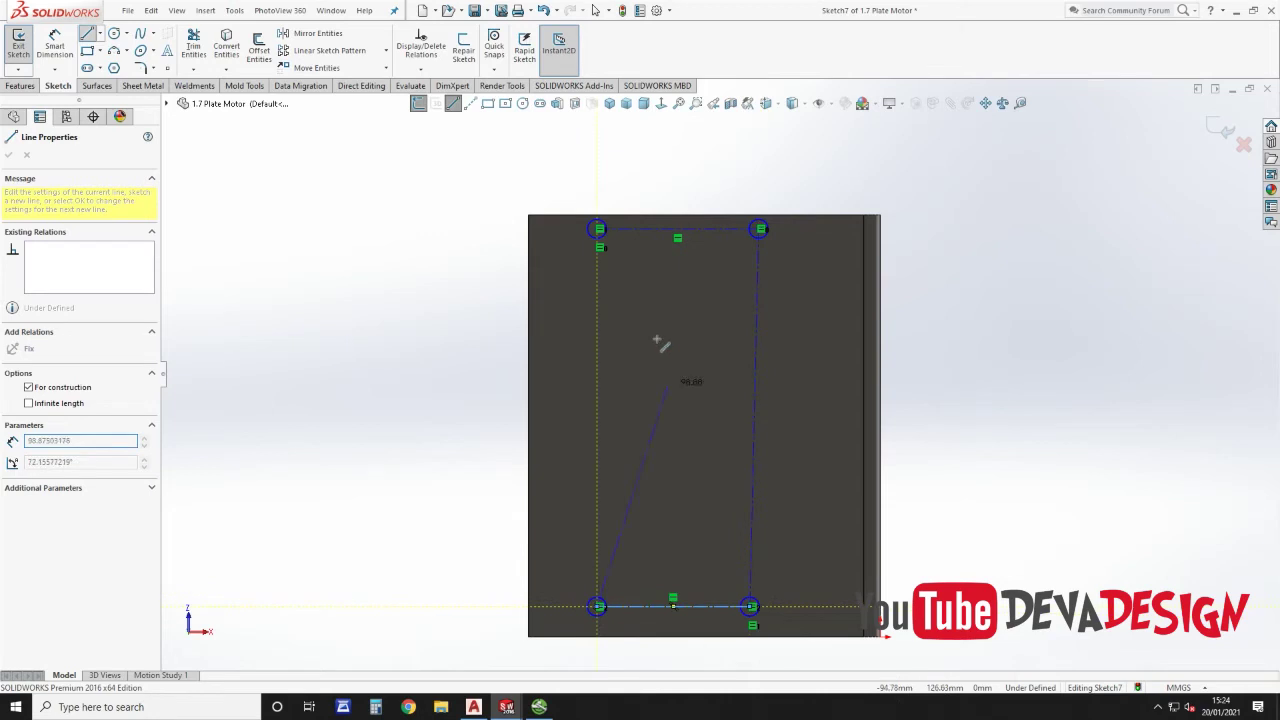
{"action": "left_click", "coordinate": [597, 229]}
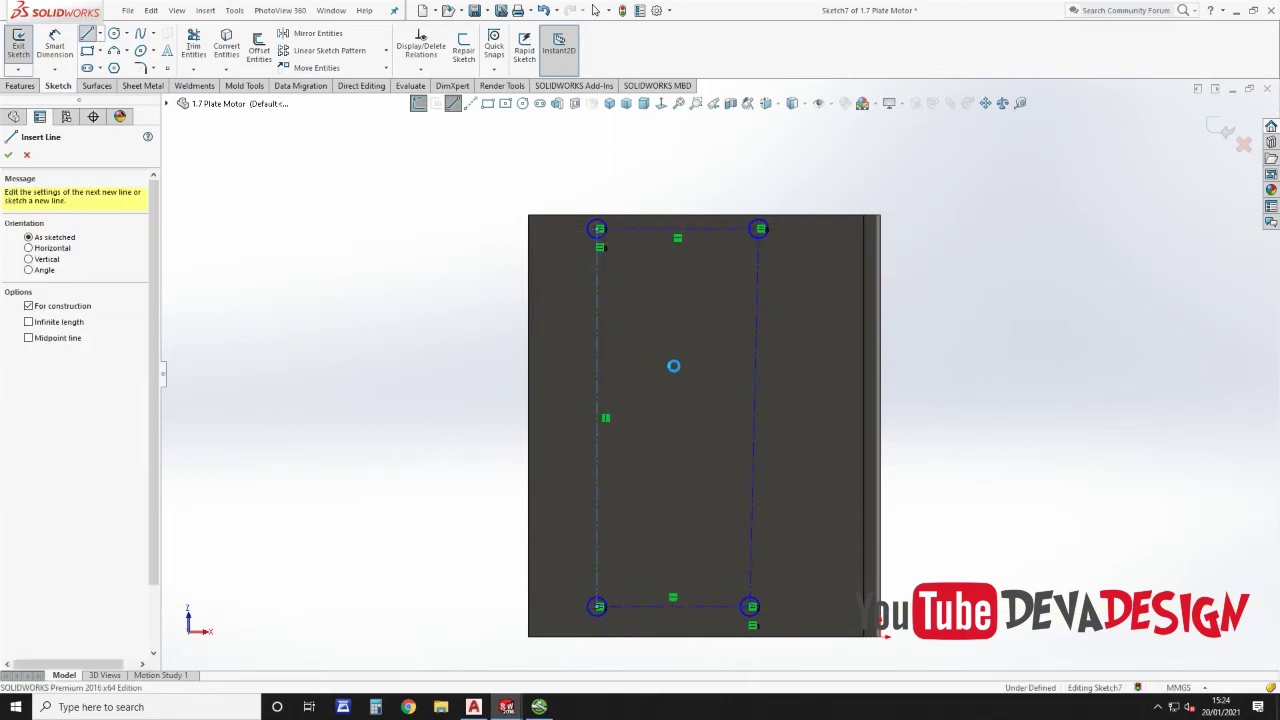
{"action": "key", "text": "Escape"}
Step: Make the slanted construction line between the two circles nearest the bend vertical
{"action": "left_click", "coordinate": [755, 305]}
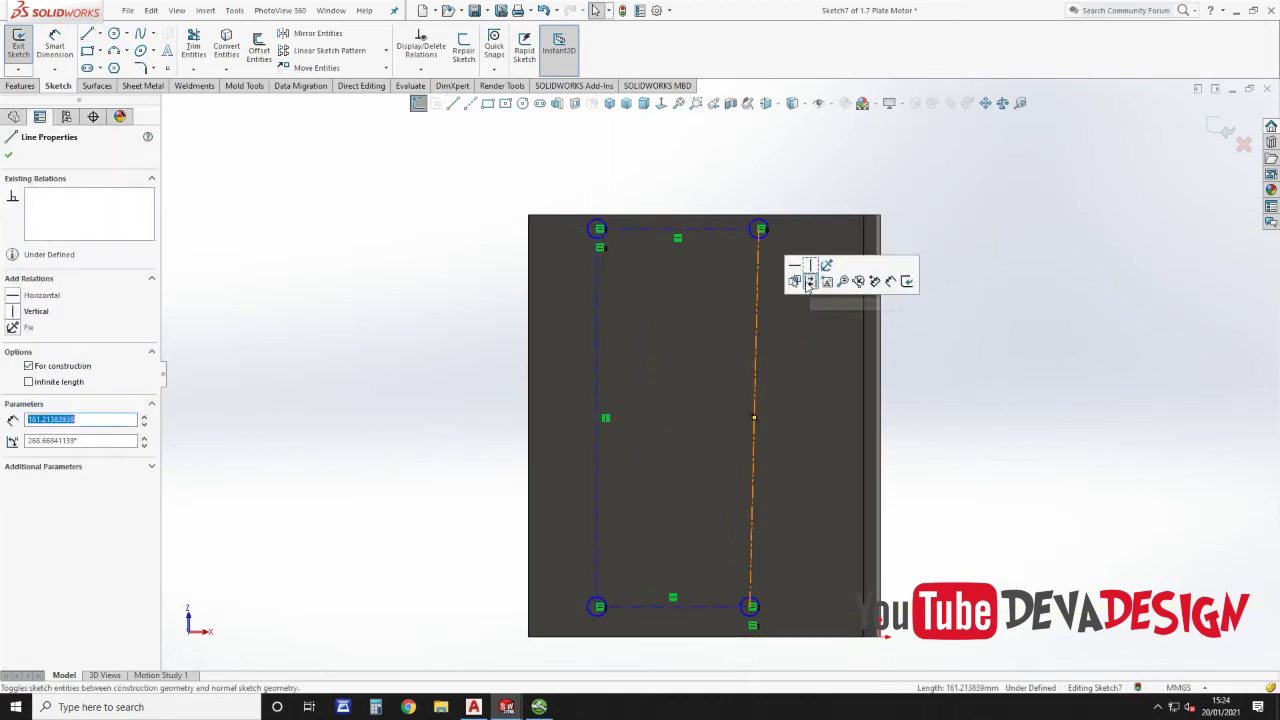
{"action": "left_click", "coordinate": [812, 278]}
{"action": "left_click", "coordinate": [714, 178]}
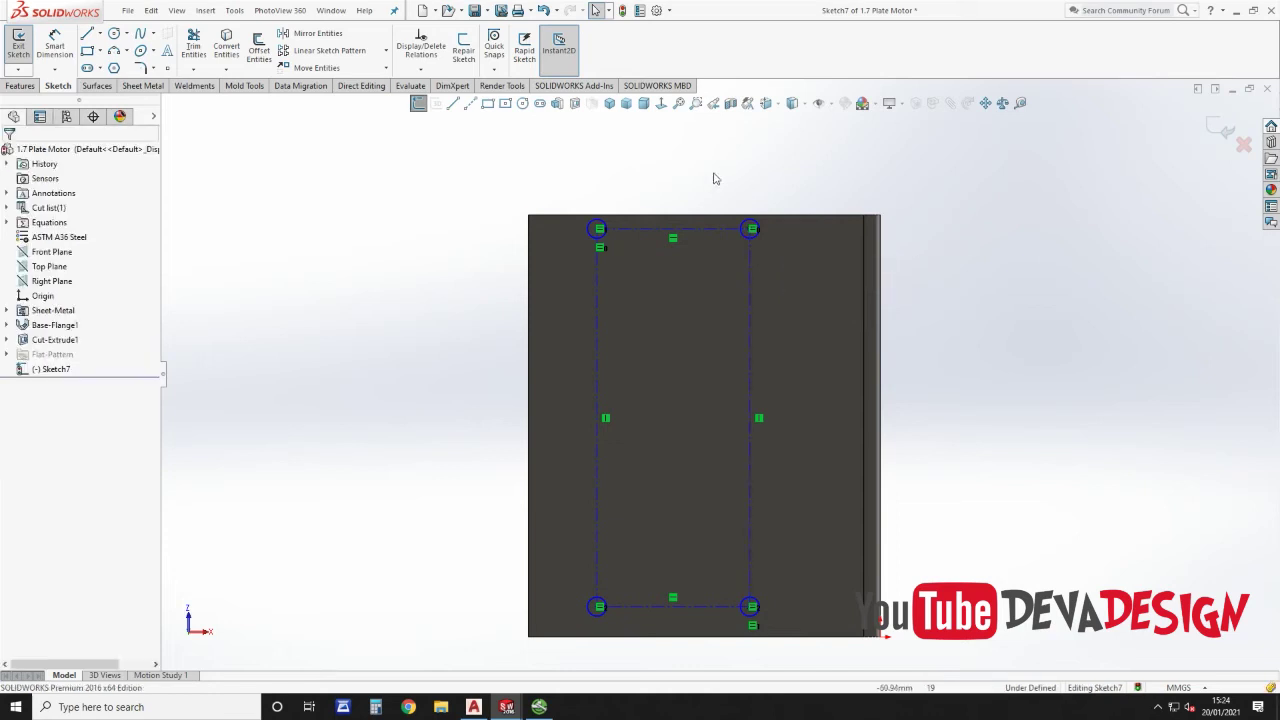
Step: Dimension the upper horizontal construction line between the circle centres at 80 mm
{"action": "left_click", "coordinate": [55, 48]}
{"action": "left_click", "coordinate": [636, 229]}
{"action": "left_click", "coordinate": [677, 183]}
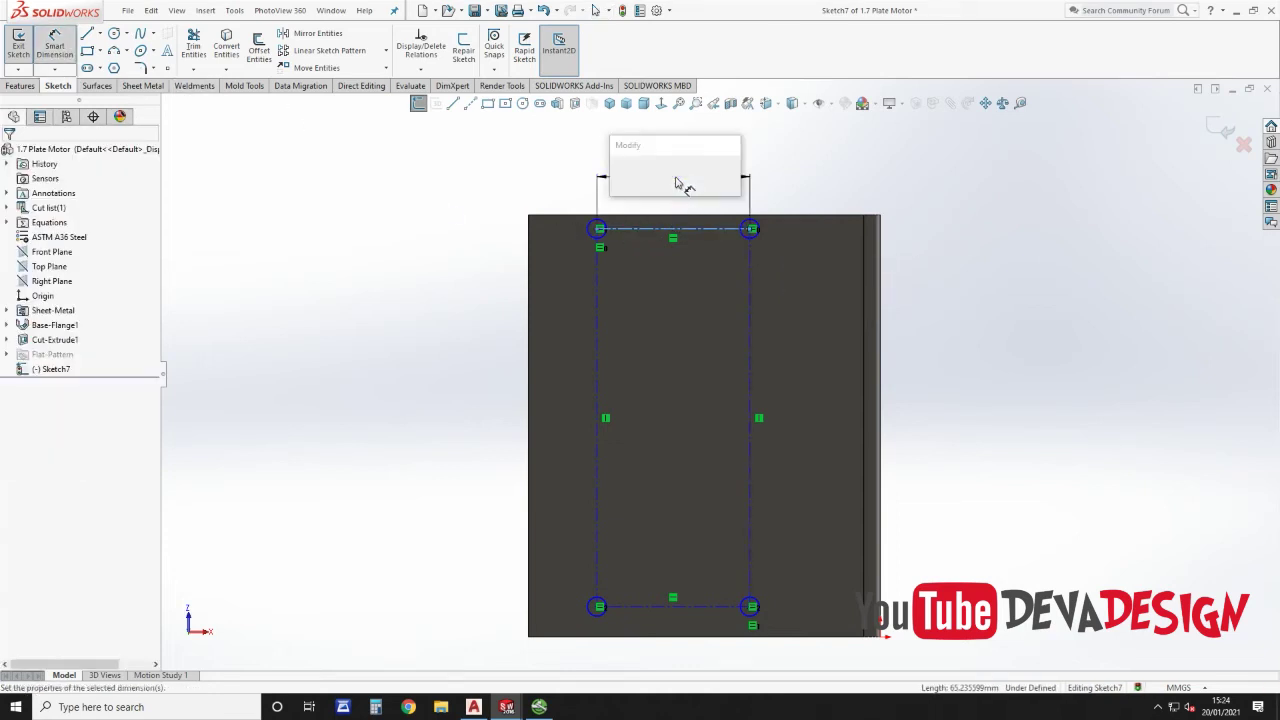
{"action": "key", "text": "Return"}
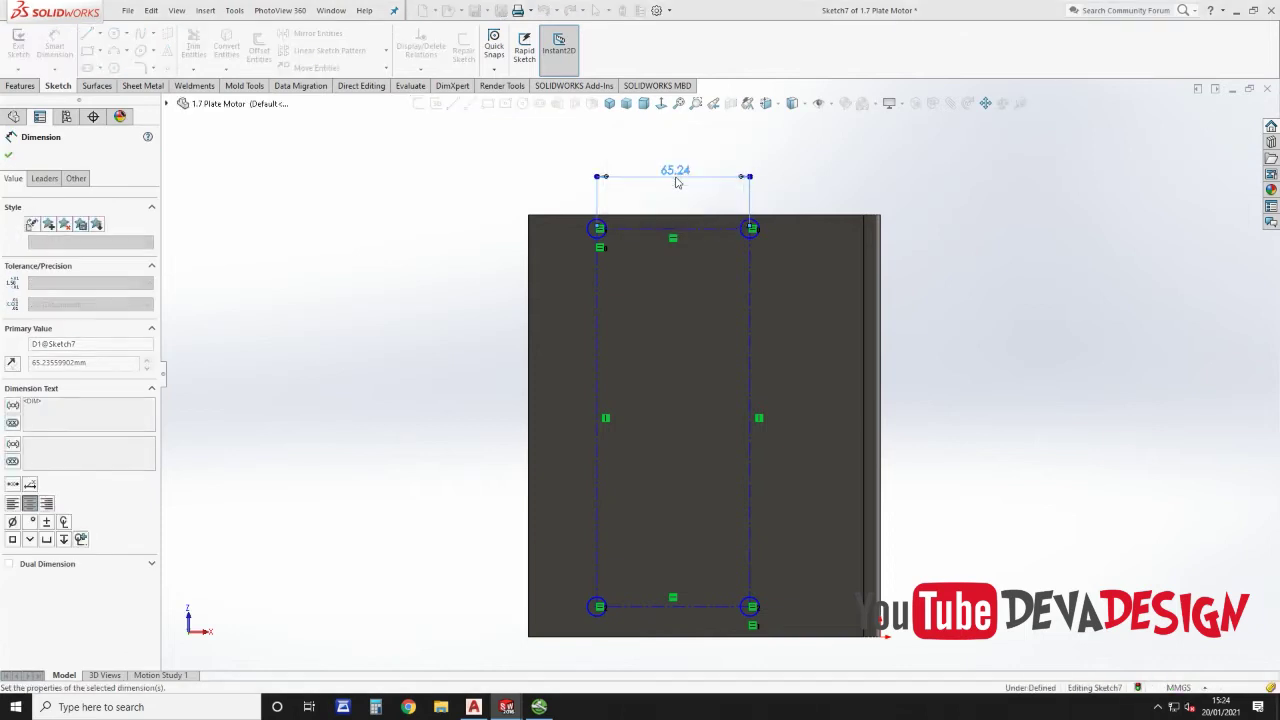
Step: Dimension the upper horizontal construction line at 15 mm from the plate's upper edge
{"action": "left_click", "coordinate": [646, 225]}
{"action": "left_click", "coordinate": [645, 215]}
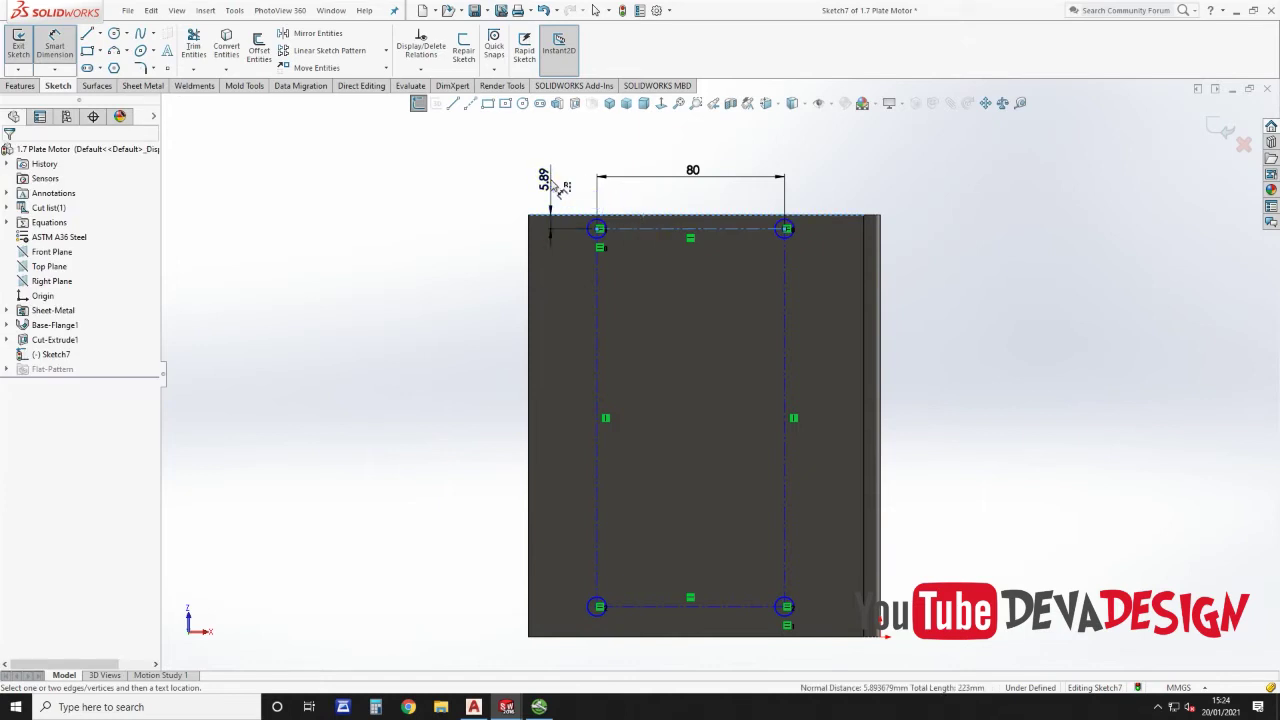
{"action": "left_click", "coordinate": [551, 182]}
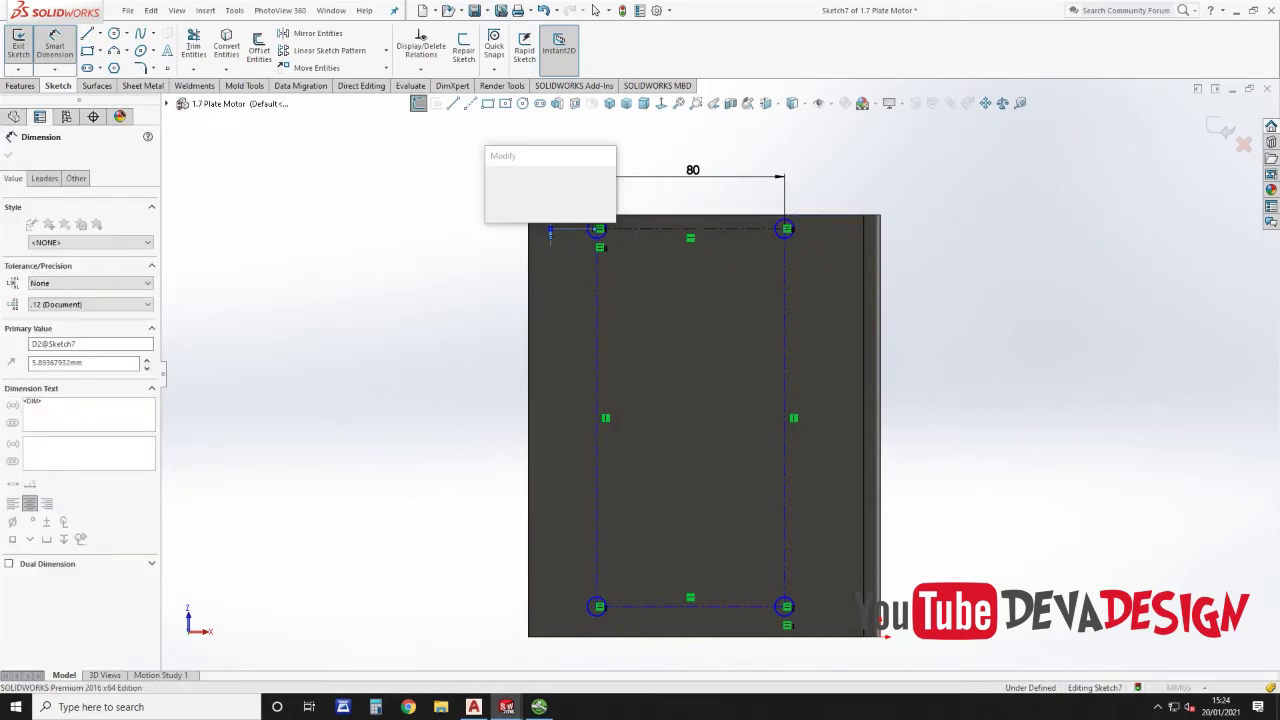
{"action": "type", "text": "15"}
{"action": "key", "text": "Return"}
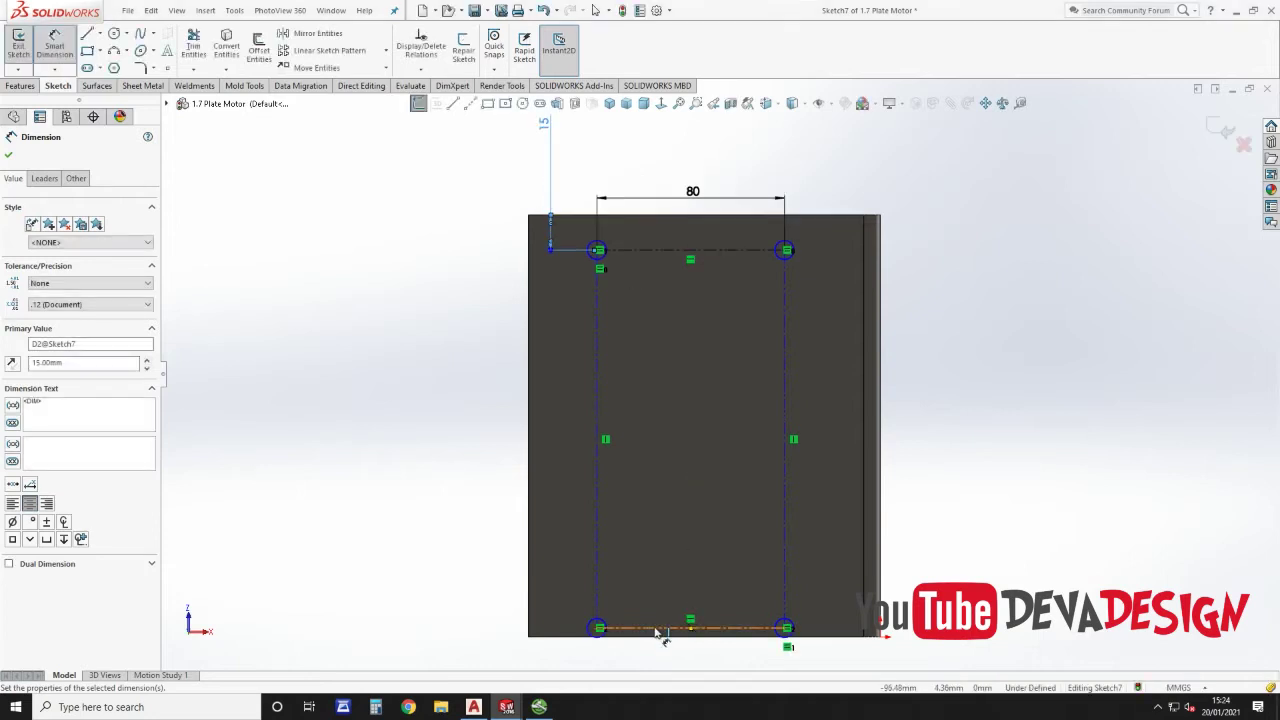
Step: Dimension the lower horizontal construction line at 15 mm from the plate's lower edge
{"action": "left_click", "coordinate": [656, 630]}
{"action": "left_click", "coordinate": [645, 636]}
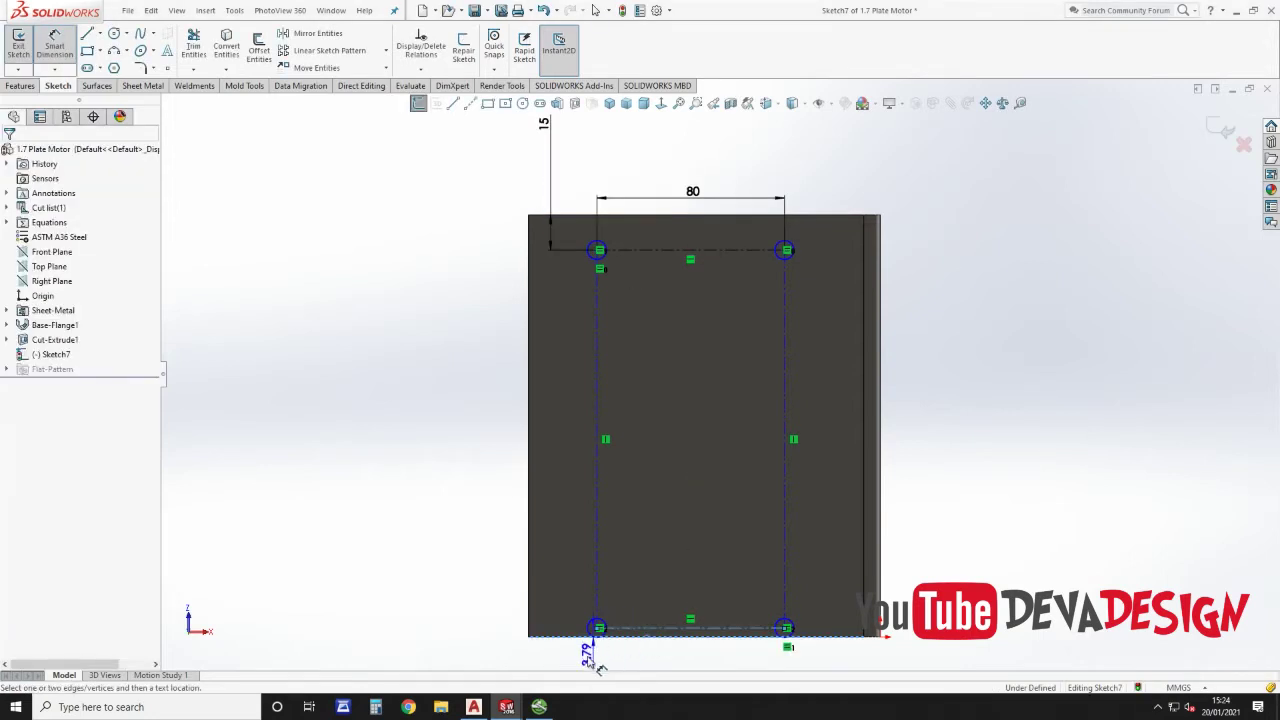
{"action": "left_click", "coordinate": [564, 667]}
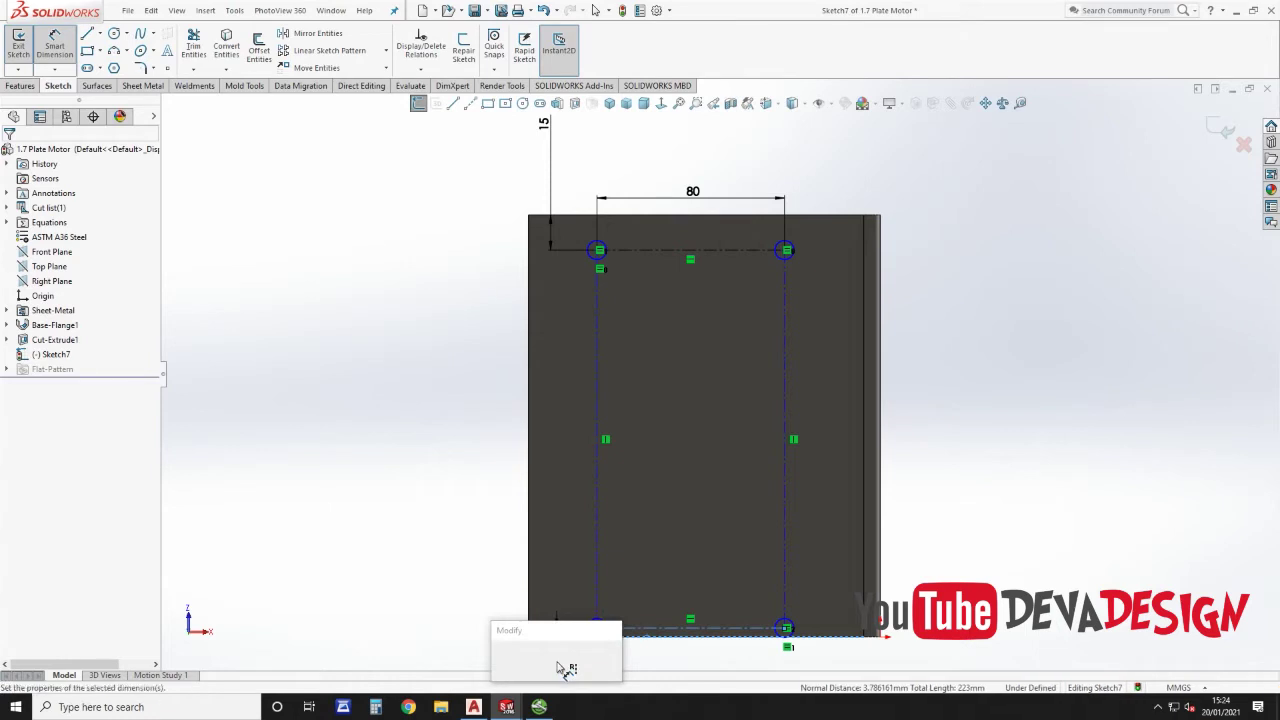
{"action": "type", "text": "15"}
{"action": "key", "text": "Return"}
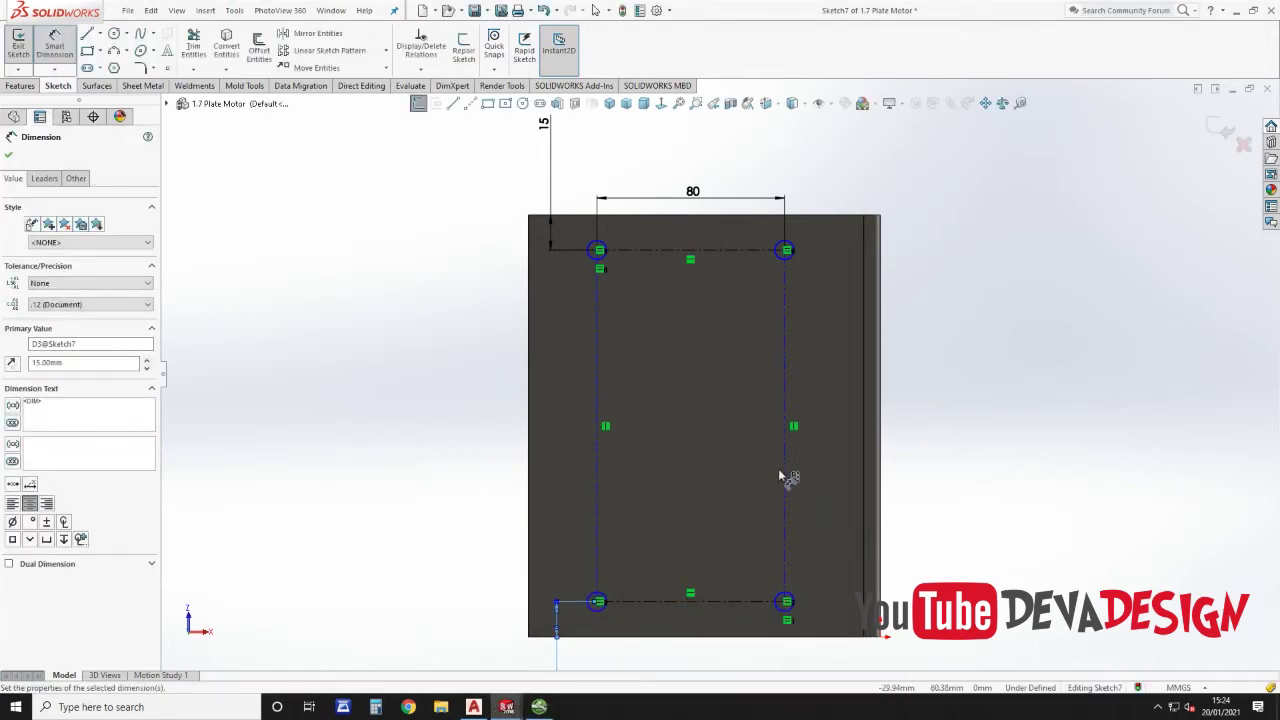
Step: Draw a short construction line from the midpoint of the upper horizontal construction line to the midpoint of the plate's upper edge
{"action": "key", "text": "l"}
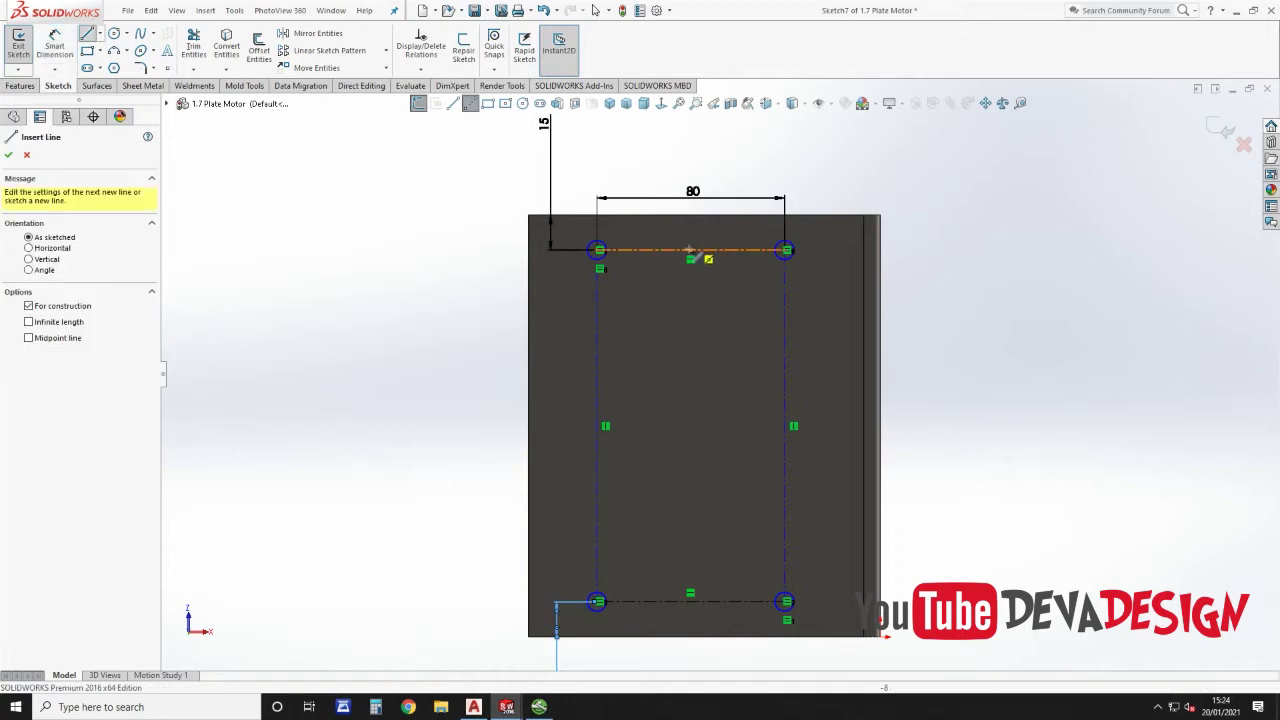
{"action": "left_click", "coordinate": [690, 250]}
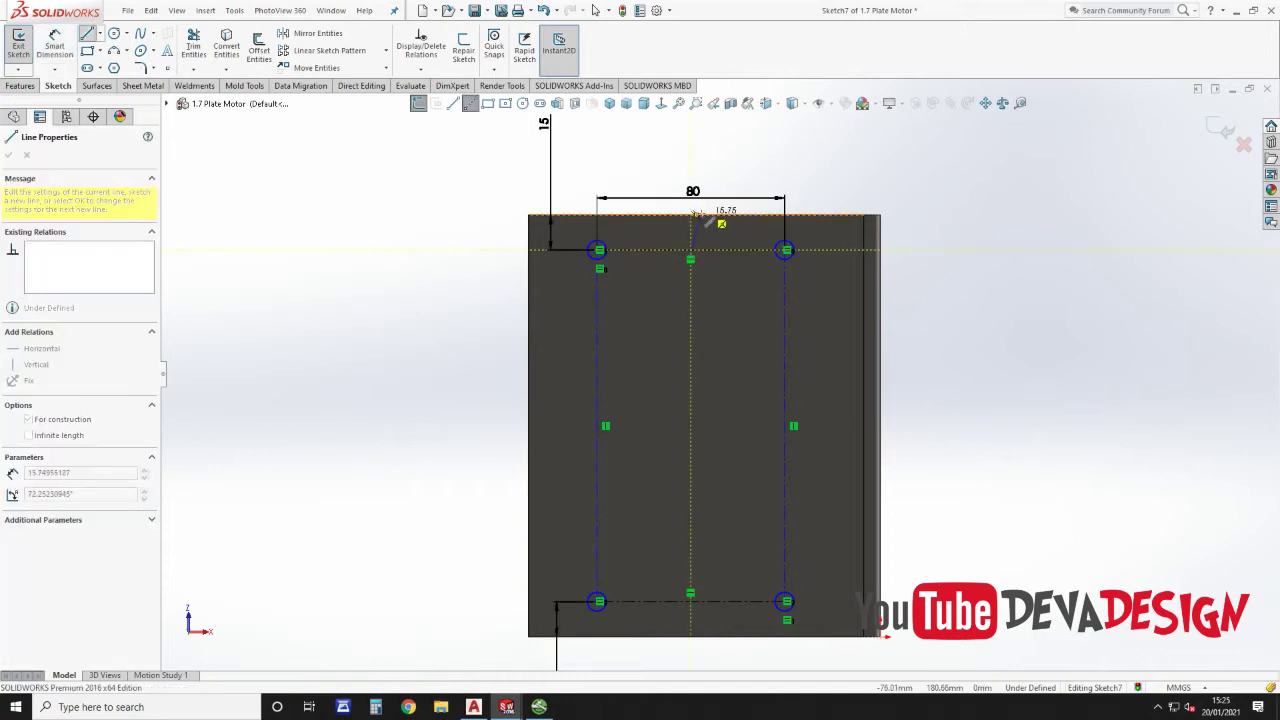
{"action": "left_click", "coordinate": [697, 216]}
{"action": "key", "text": "Escape"}
{"action": "key", "text": "Escape"}
Step: Make the short construction line between the hole pattern and the plate's upper edge vertical to centre the holes
{"action": "scroll", "coordinate": [706, 225], "scroll_direction": "down", "scroll_amount": 5}
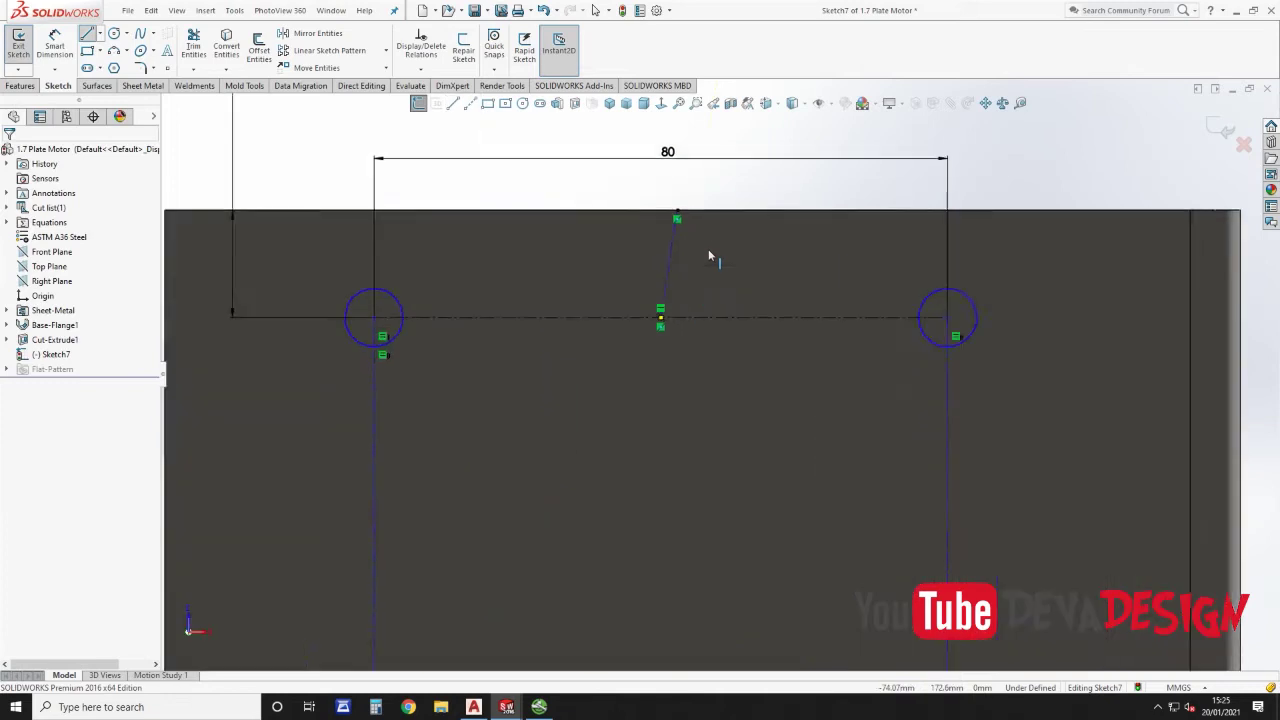
{"action": "left_click", "coordinate": [670, 241]}
{"action": "left_click", "coordinate": [721, 183]}
{"action": "scroll", "coordinate": [680, 202], "scroll_direction": "up", "scroll_amount": 6}
{"action": "key", "text": "Escape"}
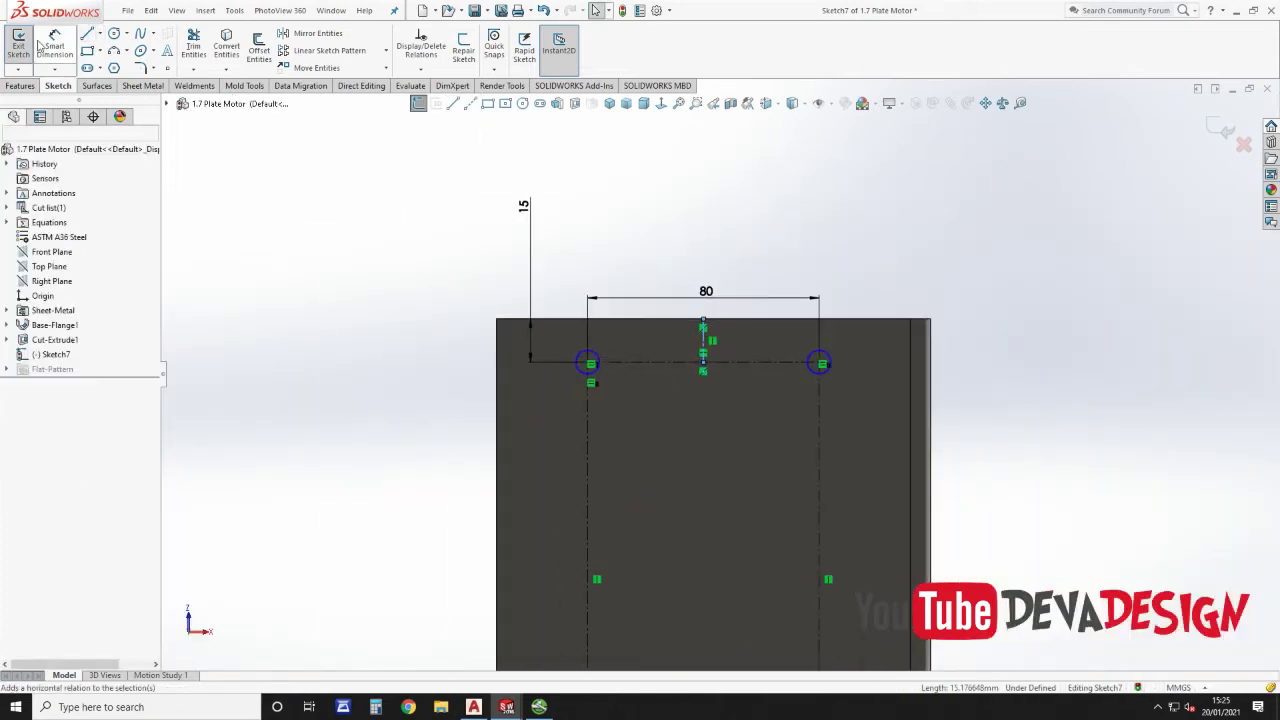
Step: Dimension the diameter of the upper circle nearest the bend at 7 mm
{"action": "key", "text": "d"}
{"action": "left_click", "coordinate": [828, 360]}
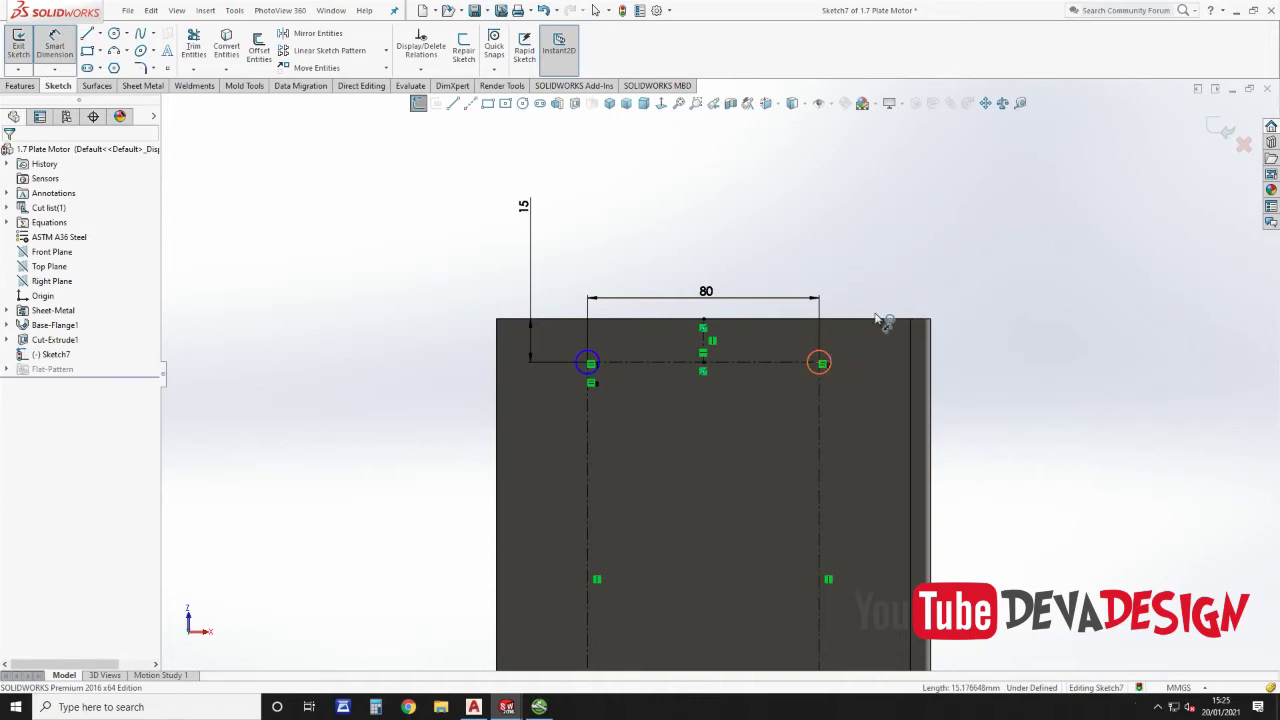
{"action": "left_click", "coordinate": [878, 306]}
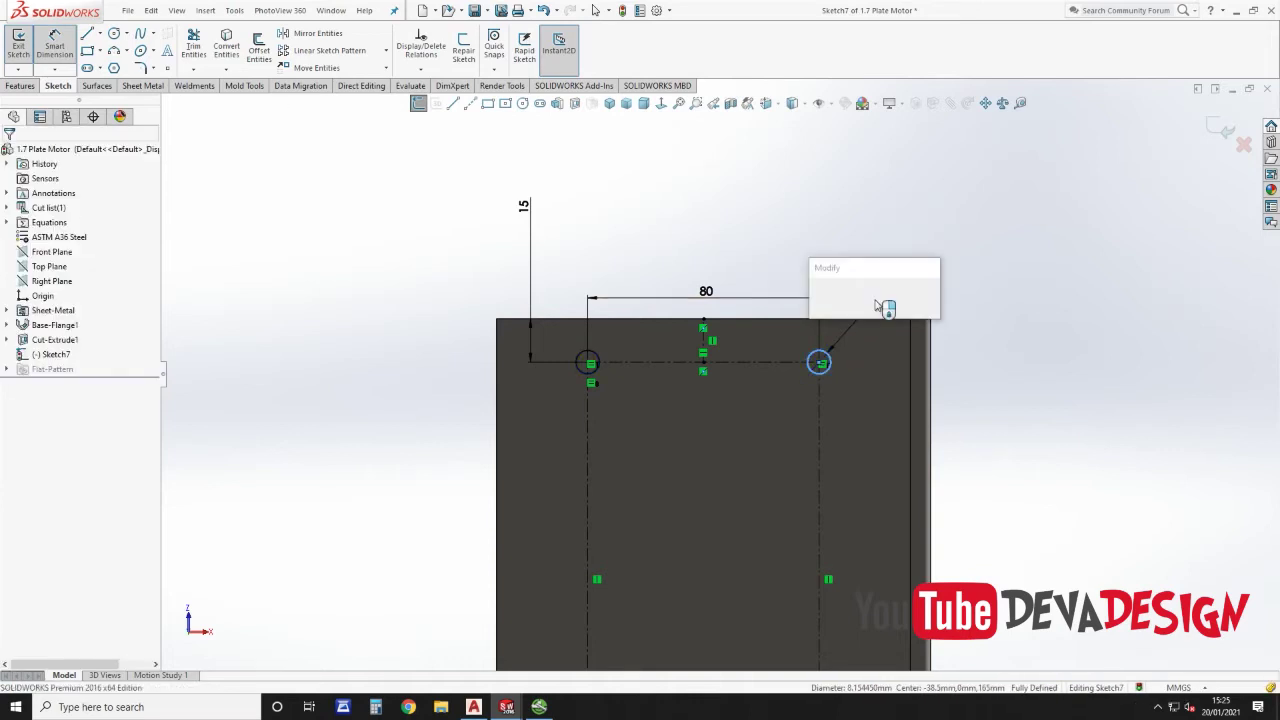
{"action": "key", "text": "Return"}
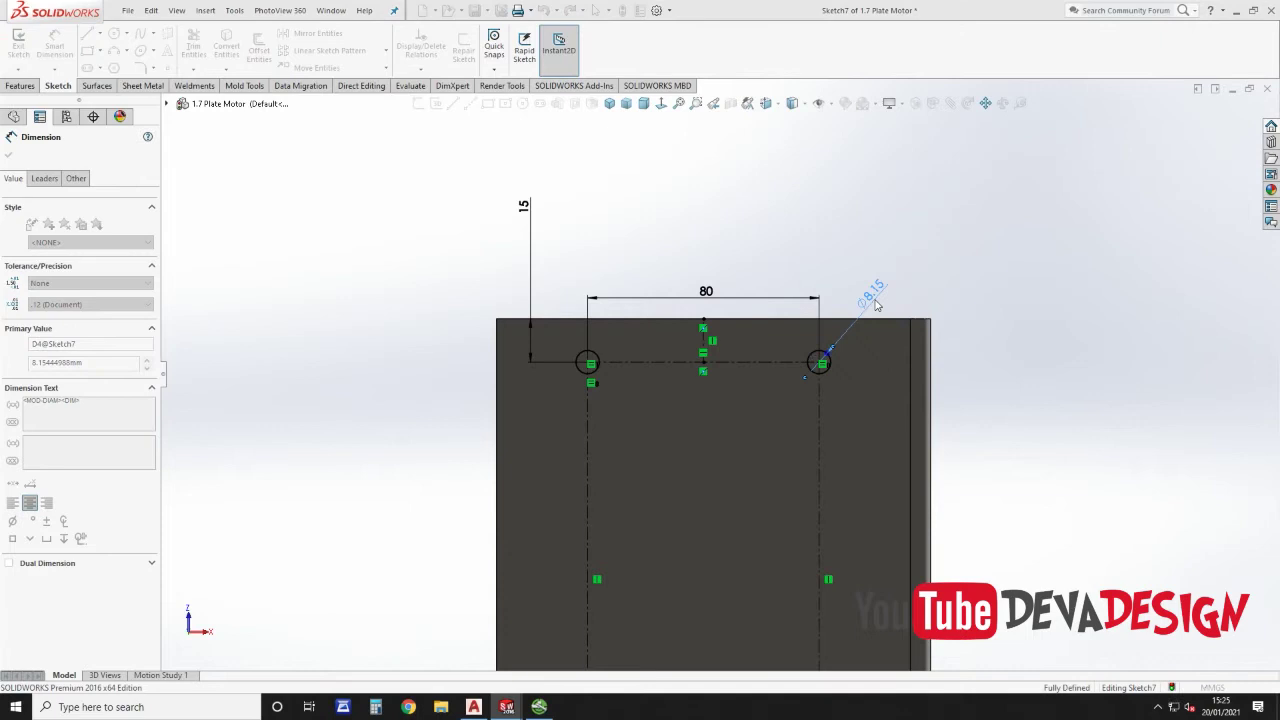
Step: Cut the four circles through the flange with a blind Extruded Cut 6 mm deep
{"action": "scroll", "coordinate": [719, 374], "scroll_direction": "up", "scroll_amount": 4}
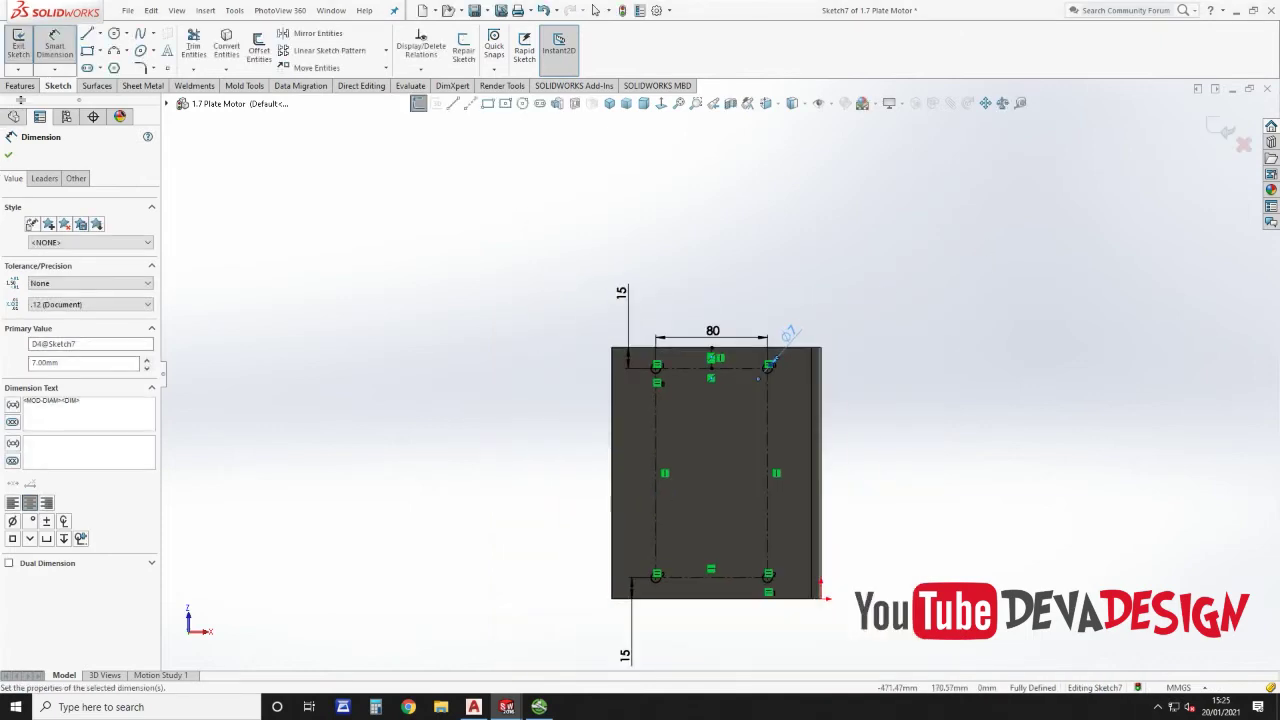
{"action": "left_click", "coordinate": [20, 85]}
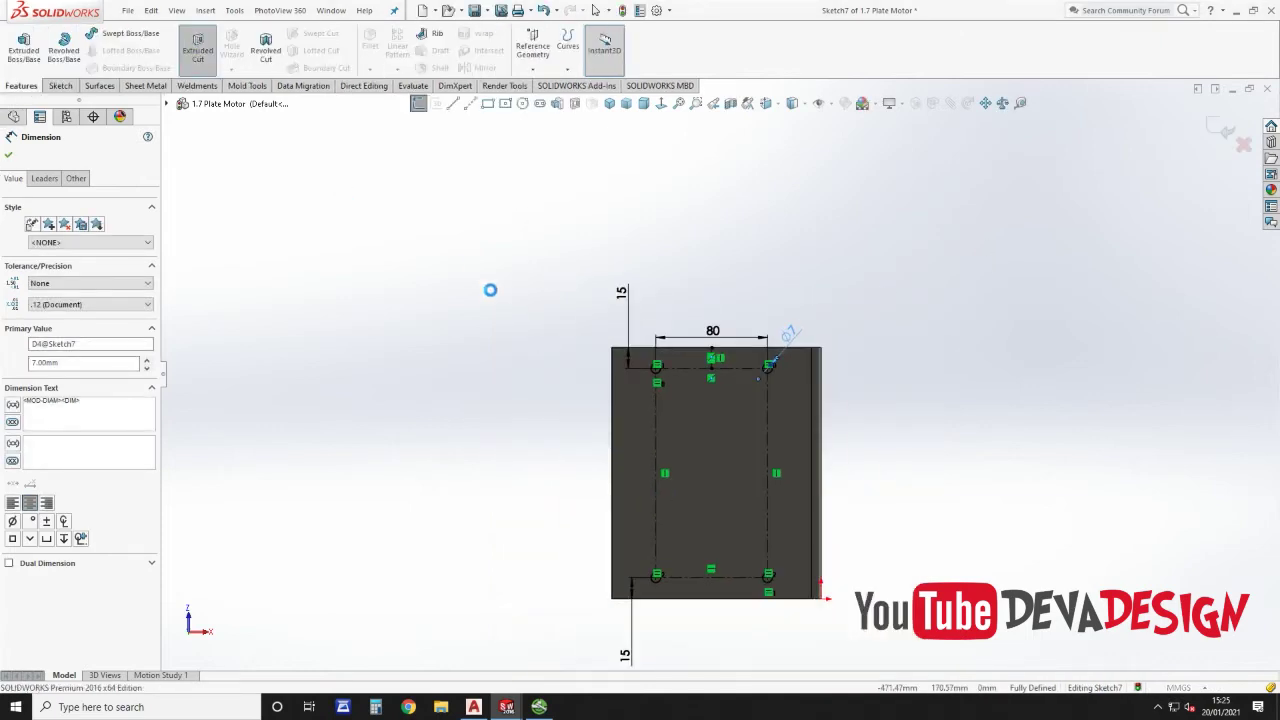
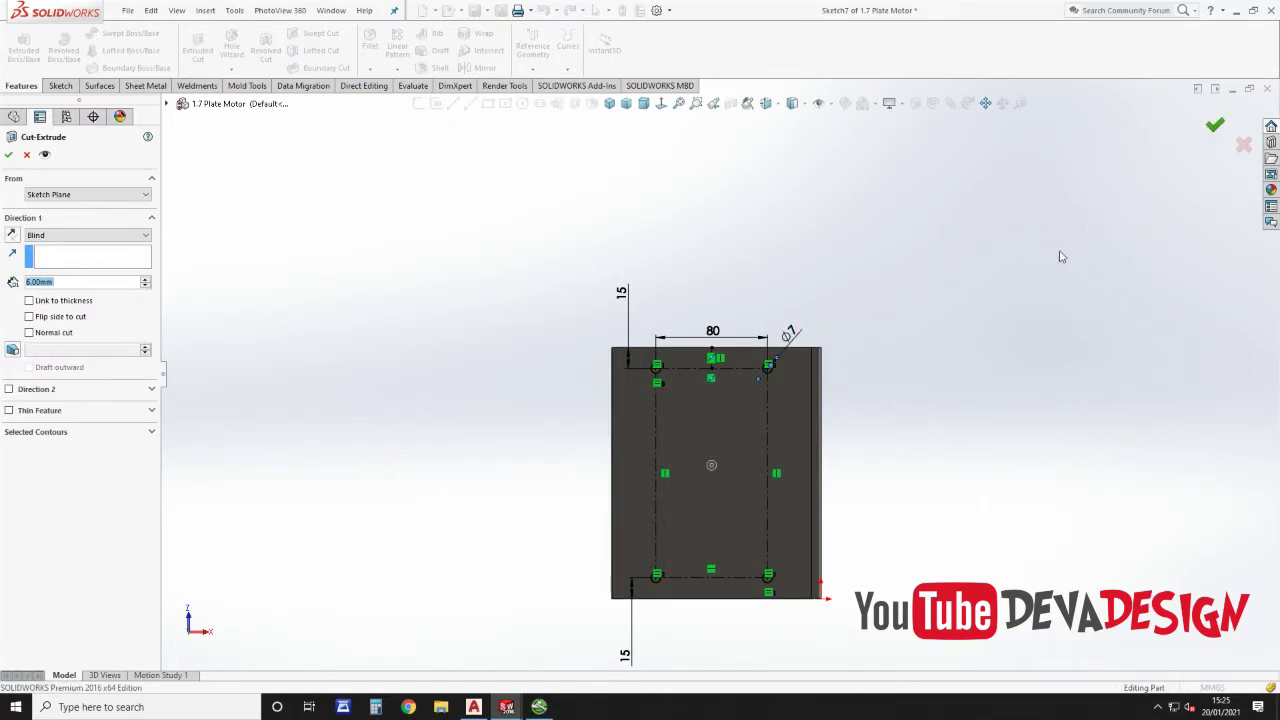
{"action": "key", "text": "Return"}
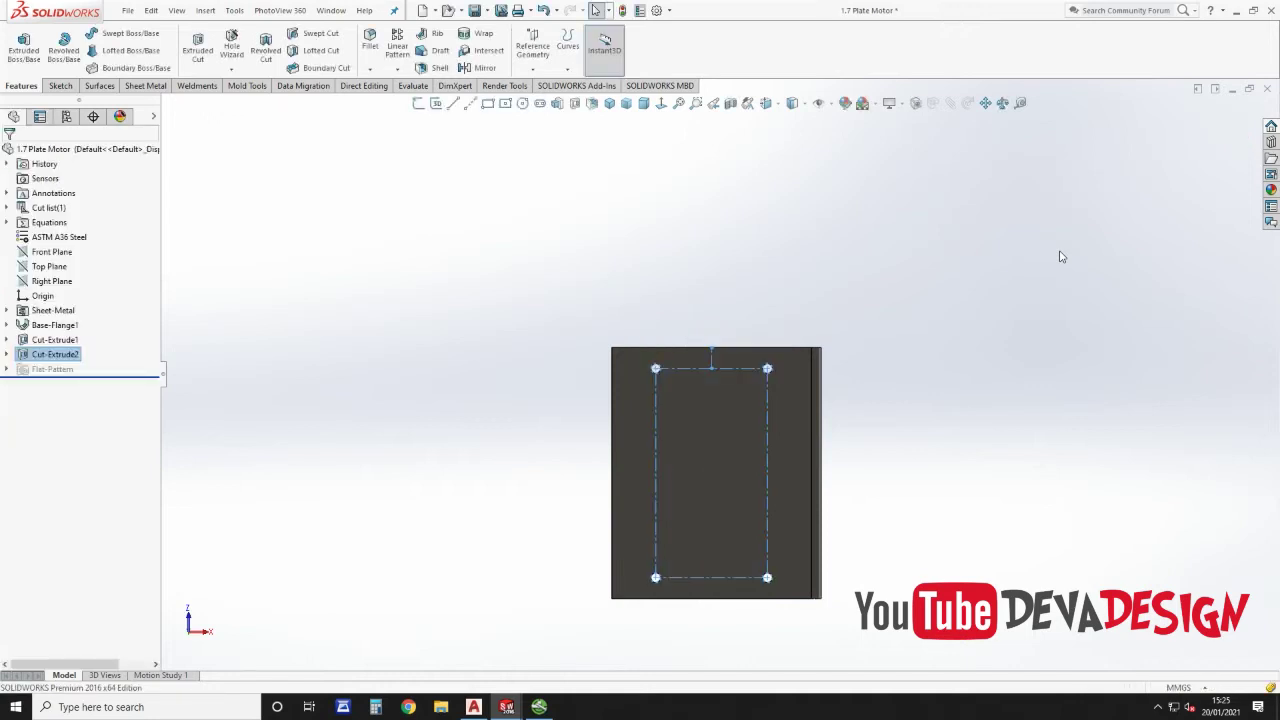
{"action": "key", "text": "Escape"}
Step: Save the motor plate part and switch to the General Assy Roller Conveyor assembly
{"action": "key", "text": "ctrl+w"}
{"action": "key", "text": "Return"}
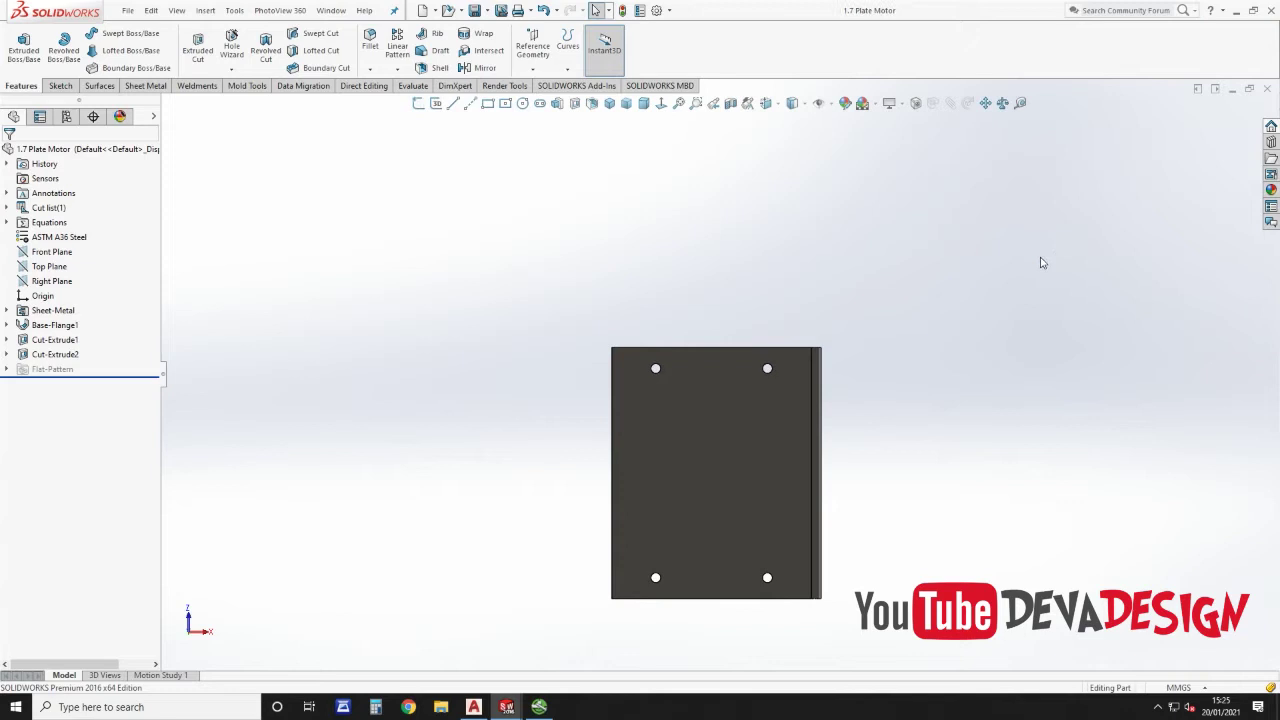
{"action": "key", "text": "ctrl+7"}
{"action": "key", "text": "ctrl+Tab"}
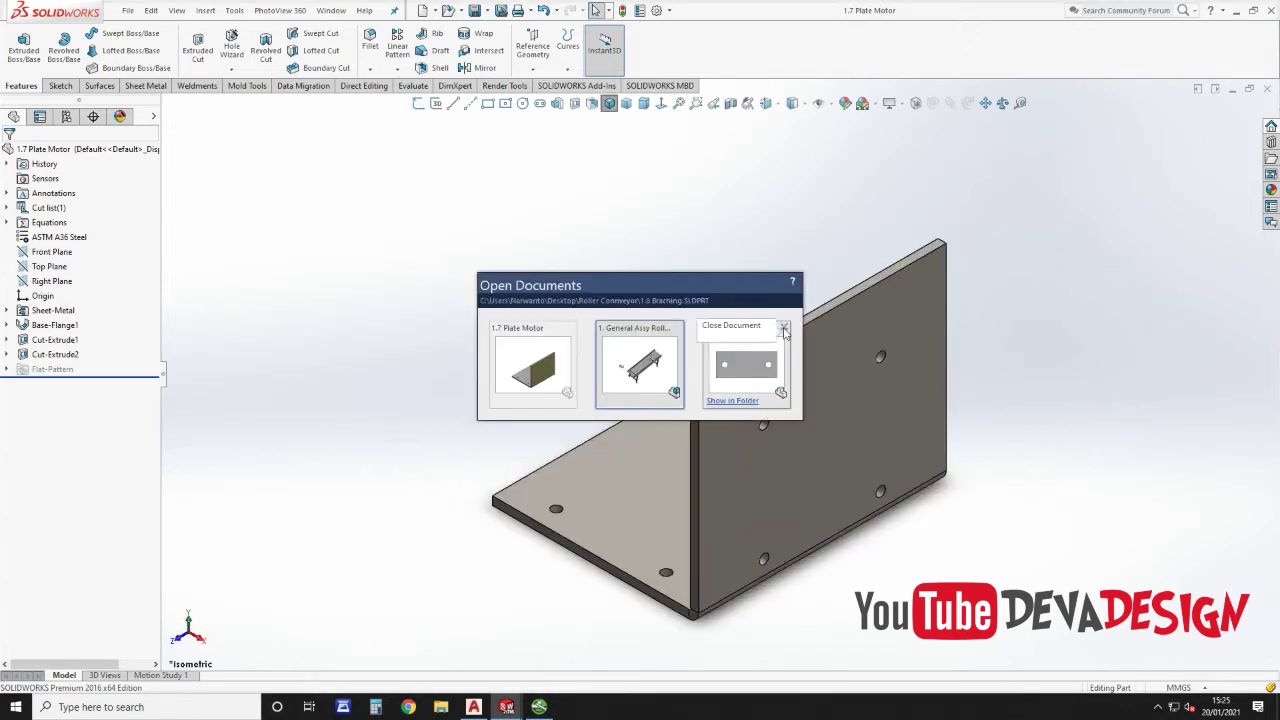
{"action": "left_click", "coordinate": [656, 374]}
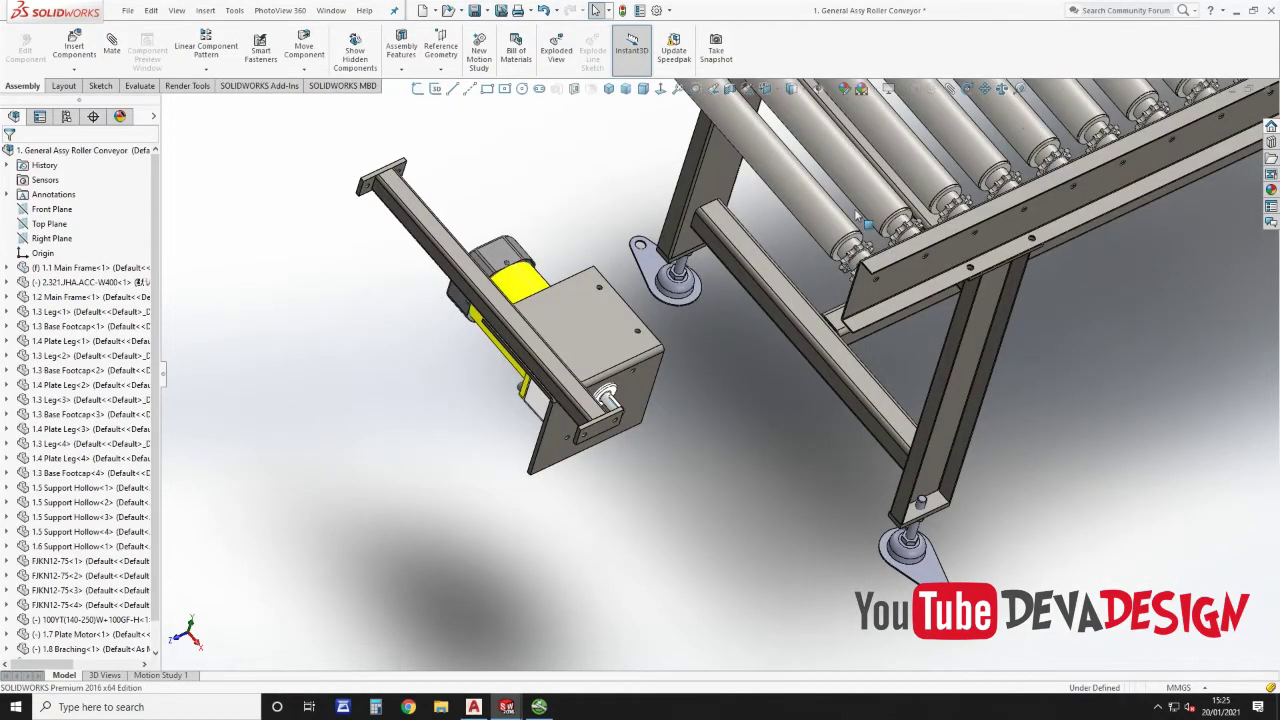
Step: Measure the distance between the motor plate's upper mounting hole and the gear motor shaft
{"action": "left_click", "coordinate": [1018, 88]}
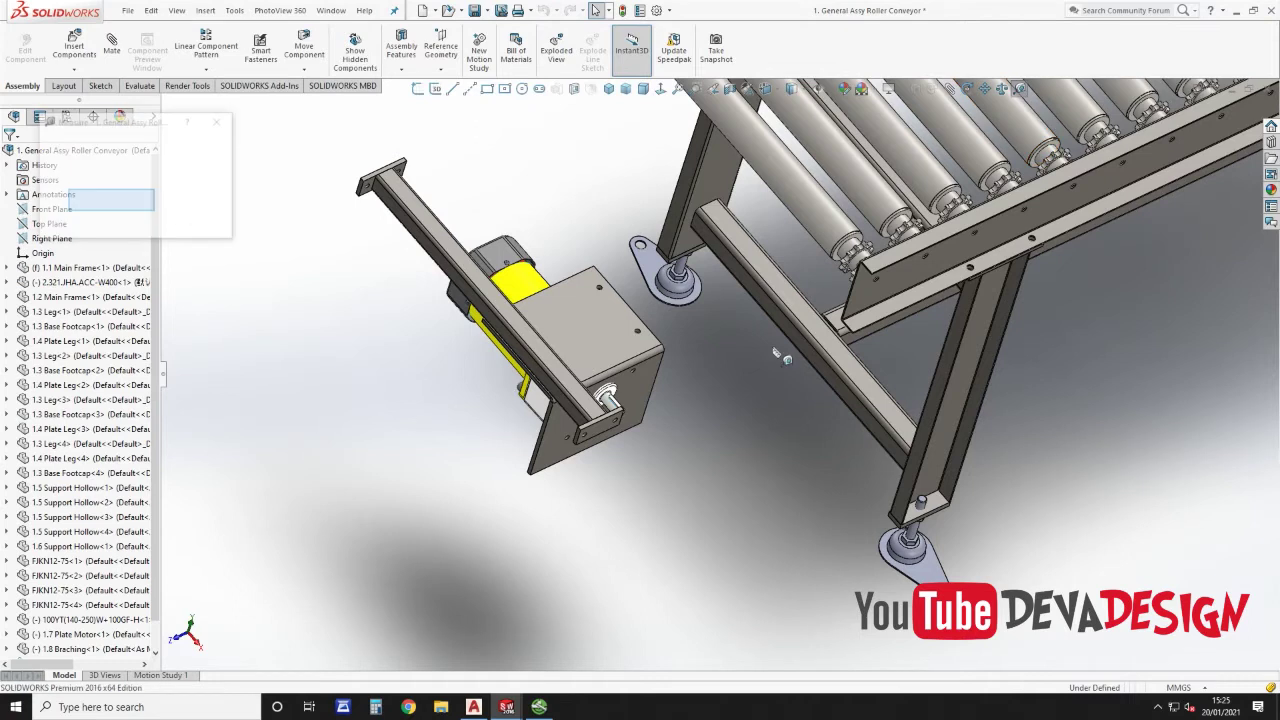
{"action": "scroll", "coordinate": [604, 434], "scroll_direction": "down", "scroll_amount": 5}
{"action": "scroll", "coordinate": [628, 435], "scroll_direction": "down", "scroll_amount": 5}
{"action": "left_click", "coordinate": [556, 395]}
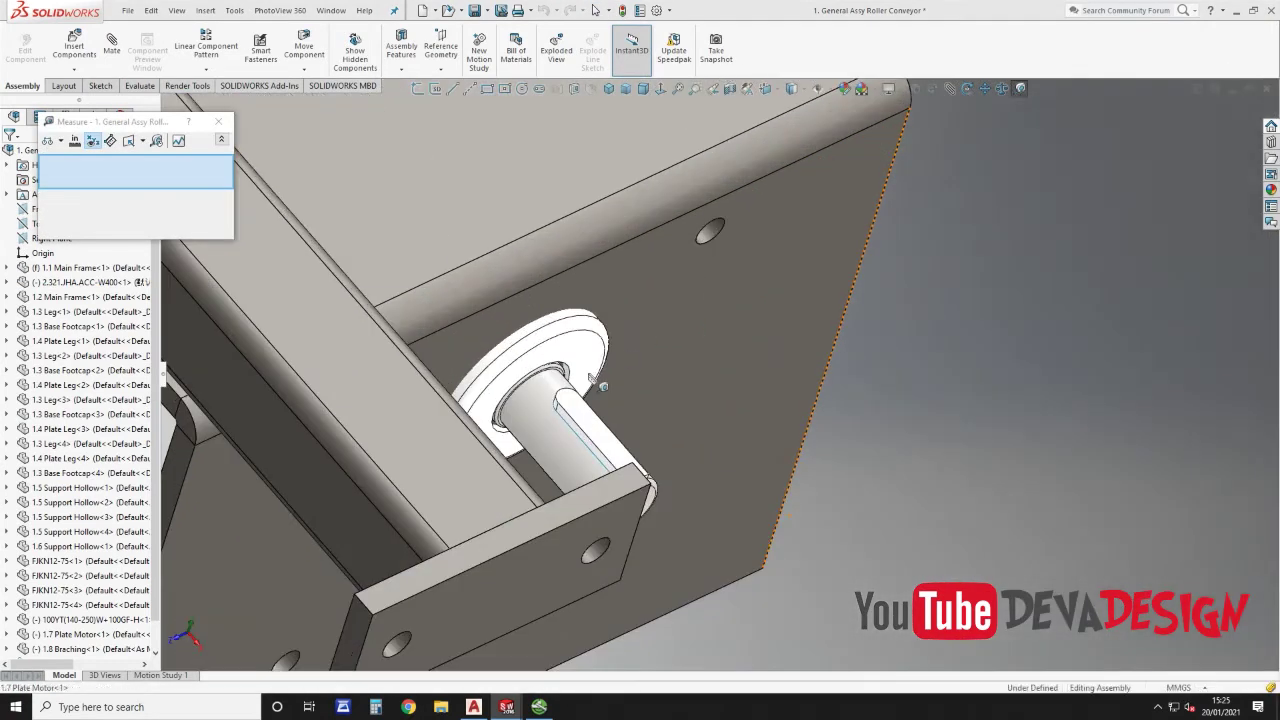
{"action": "left_click", "coordinate": [553, 395]}
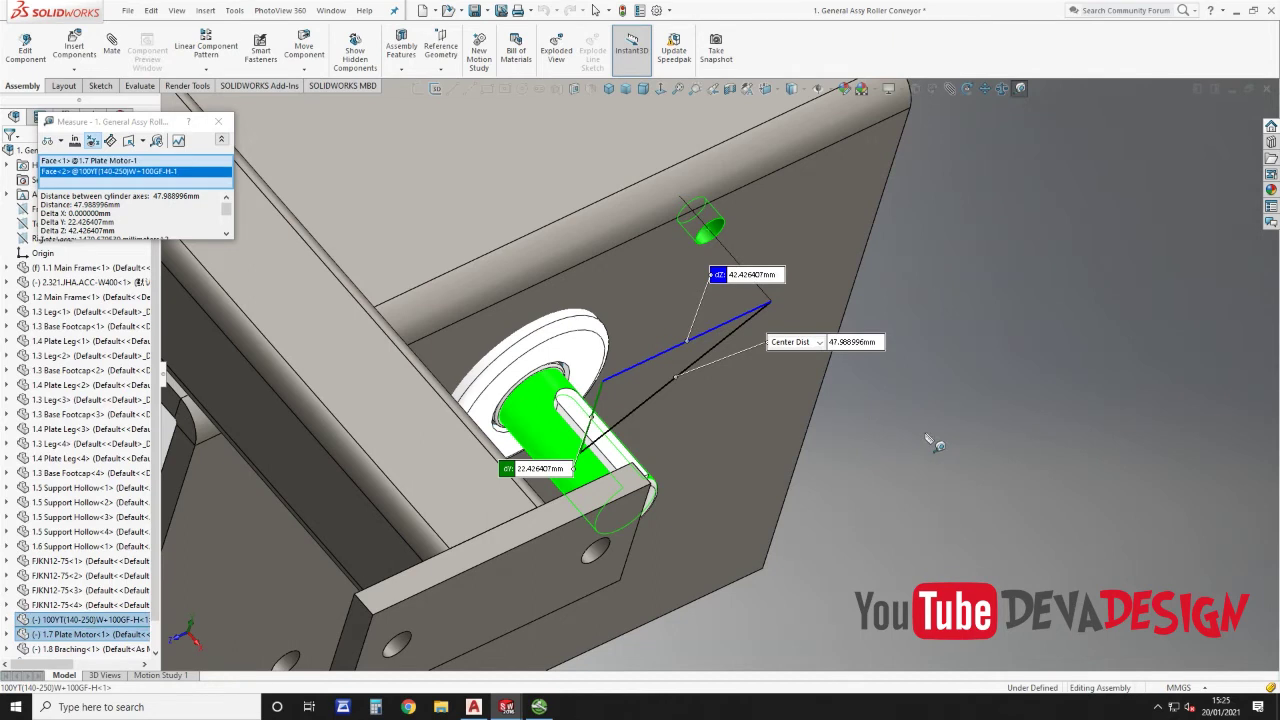
{"action": "key", "text": "Escape"}
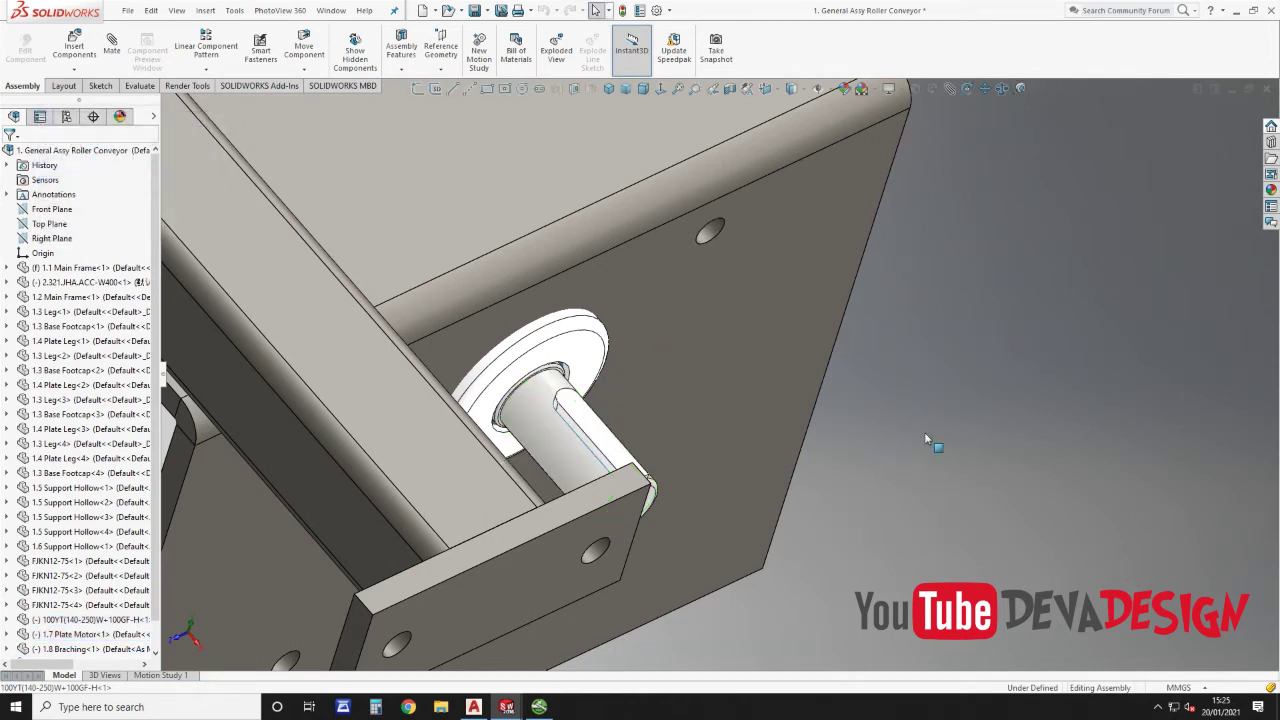
Step: Switch to the 1.7 Plate Motor part and sketch a circle about 34 mm in diameter on the vertical flange face, between the four holes
{"action": "key", "text": "ctrl+Tab"}
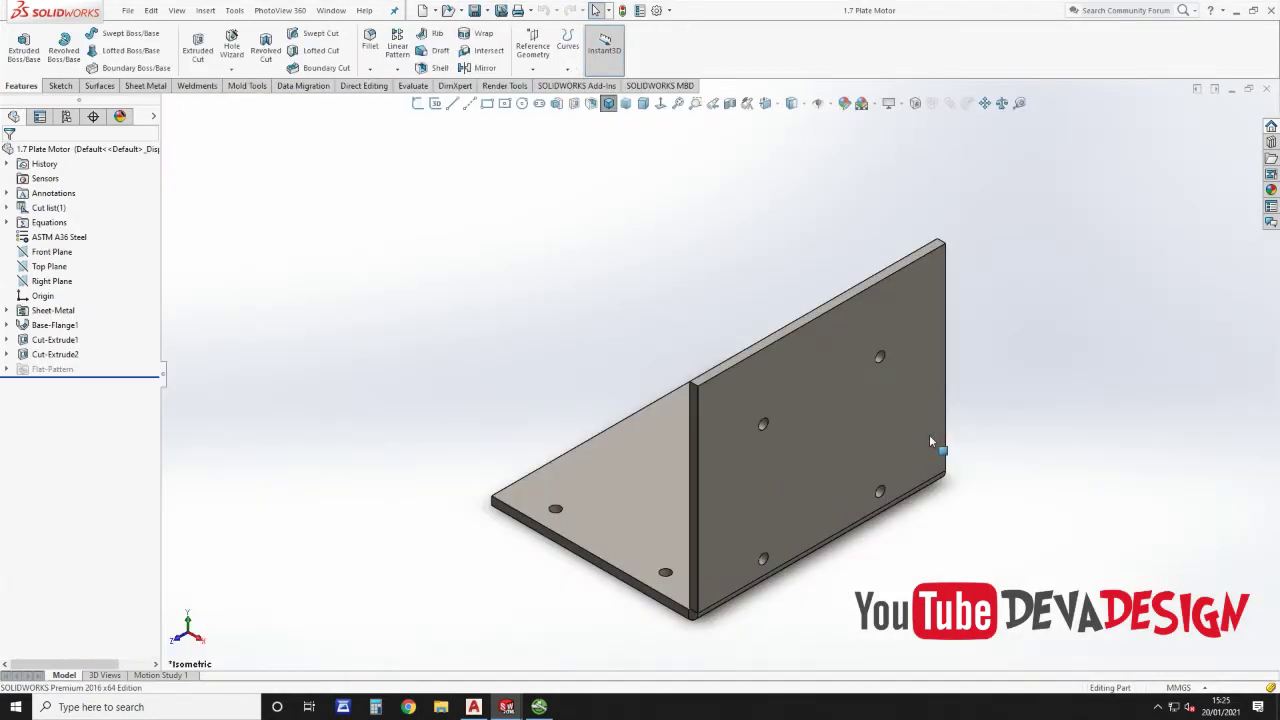
{"action": "left_click", "coordinate": [852, 440]}
{"action": "left_click", "coordinate": [914, 398]}
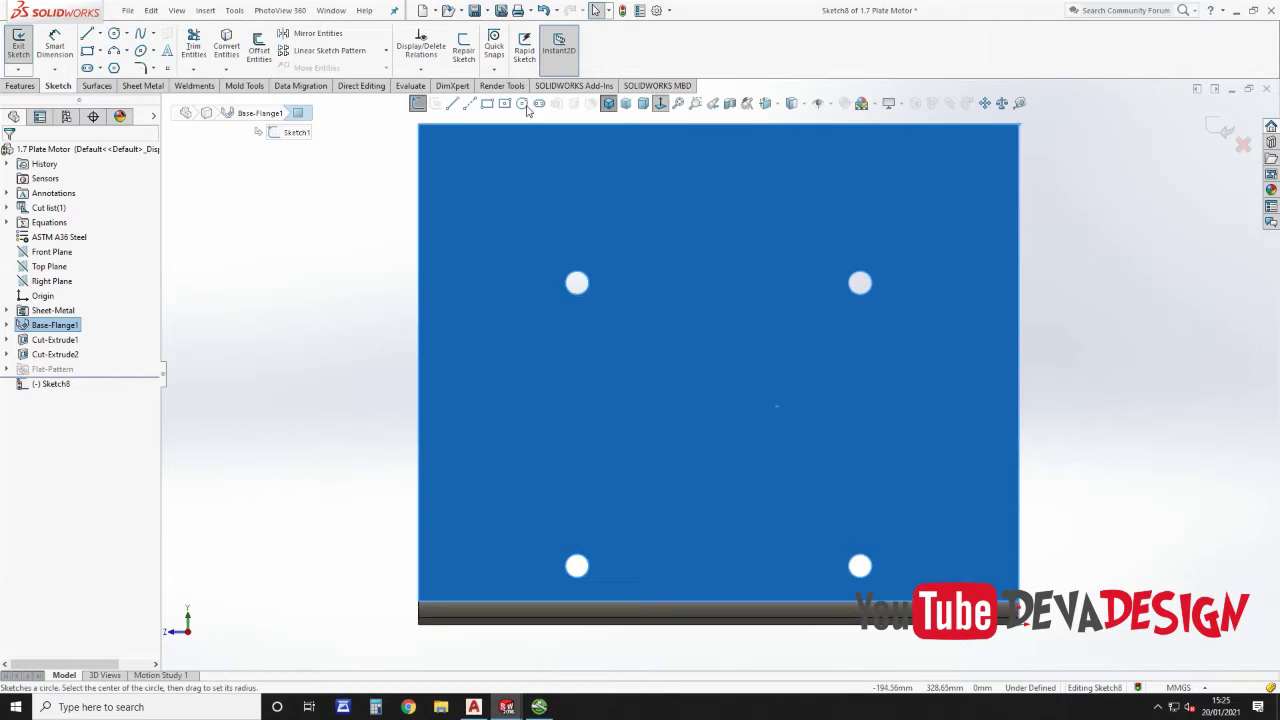
{"action": "left_click", "coordinate": [522, 104]}
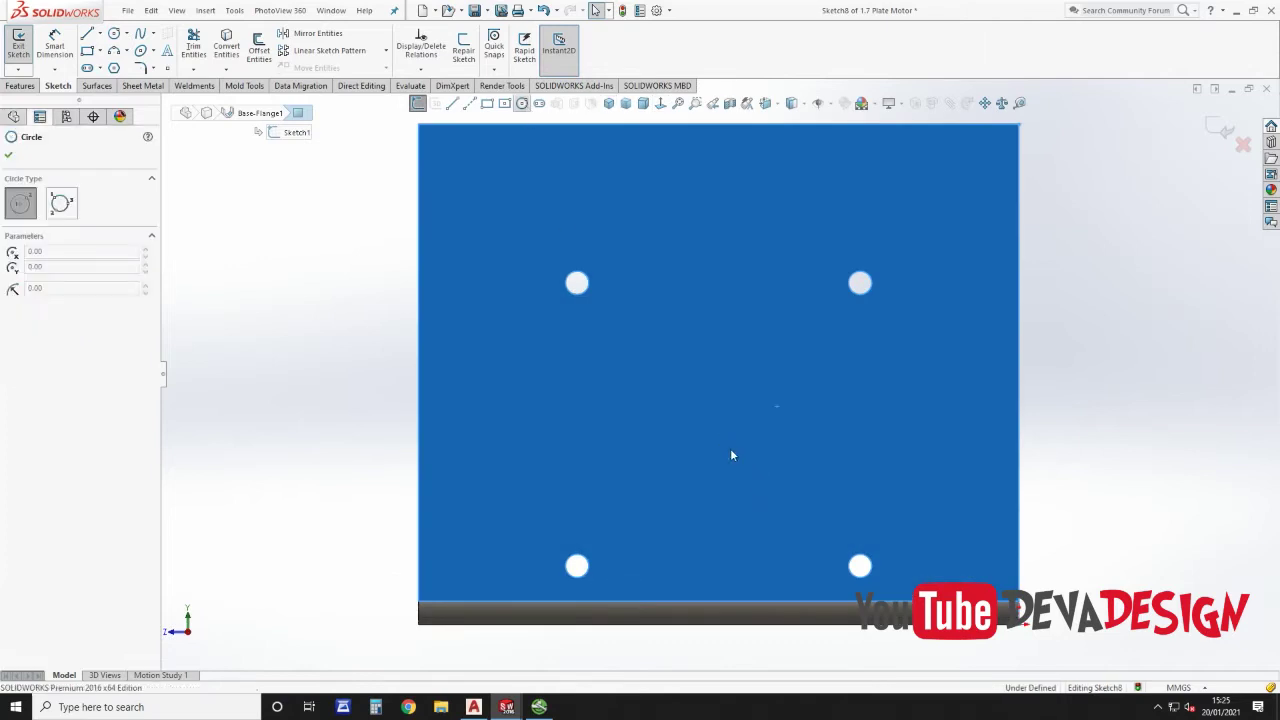
{"action": "left_click", "coordinate": [714, 437]}
{"action": "left_click", "coordinate": [727, 491]}
{"action": "key", "text": "Escape"}
Step: Dimension the circle's diameter as 40 mm and its centre 22.5 mm vertically from the lower-left hole
{"action": "left_click", "coordinate": [762, 400]}
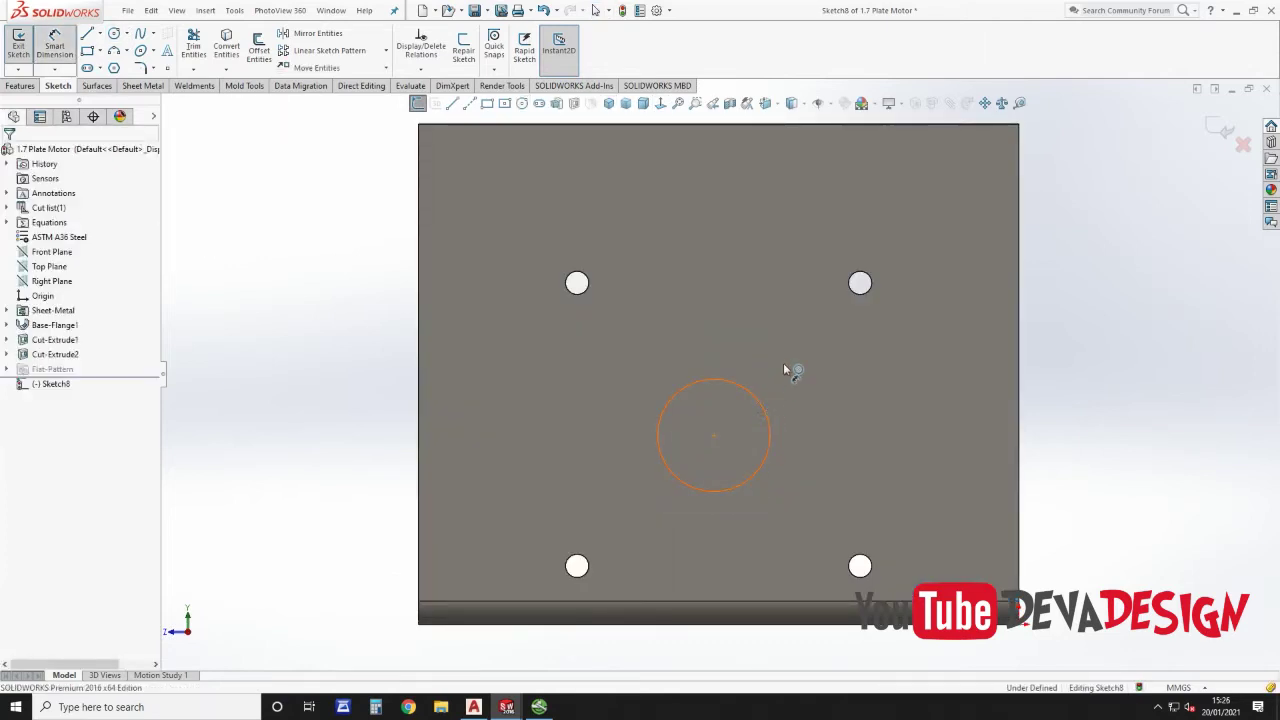
{"action": "left_click", "coordinate": [800, 345]}
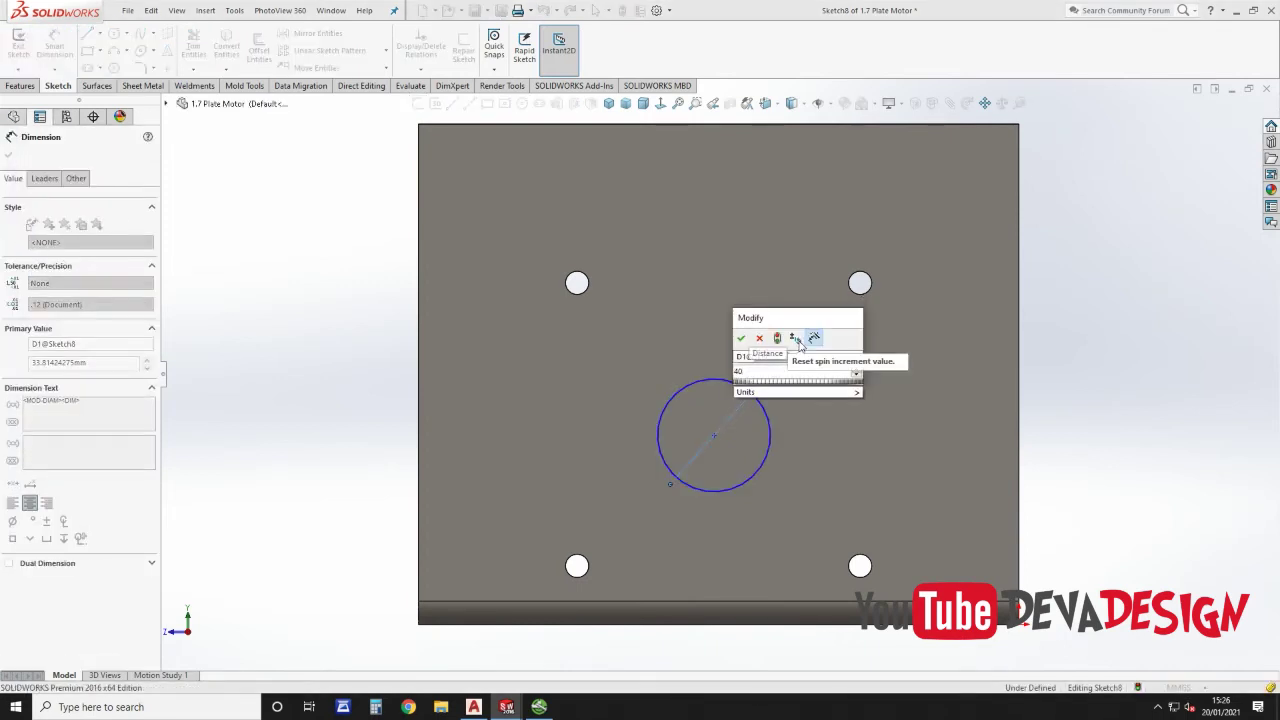
{"action": "key", "text": "Return"}
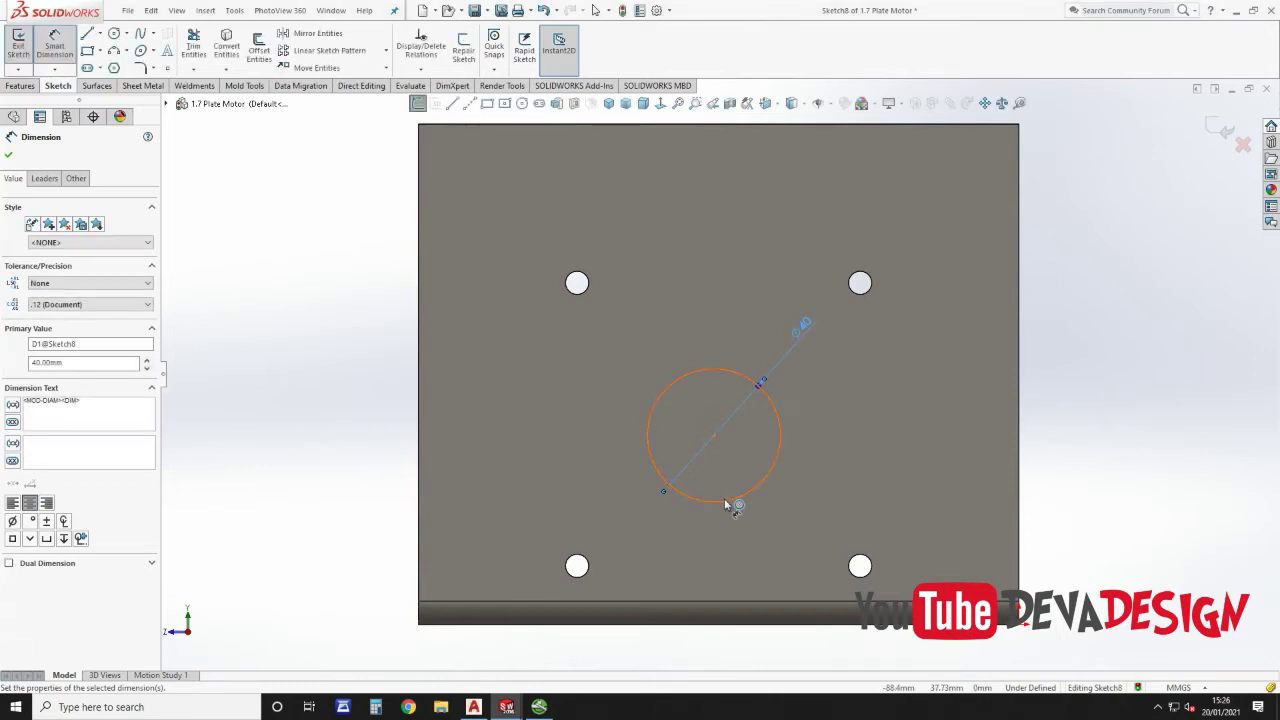
{"action": "left_click", "coordinate": [670, 484]}
{"action": "left_click", "coordinate": [578, 565]}
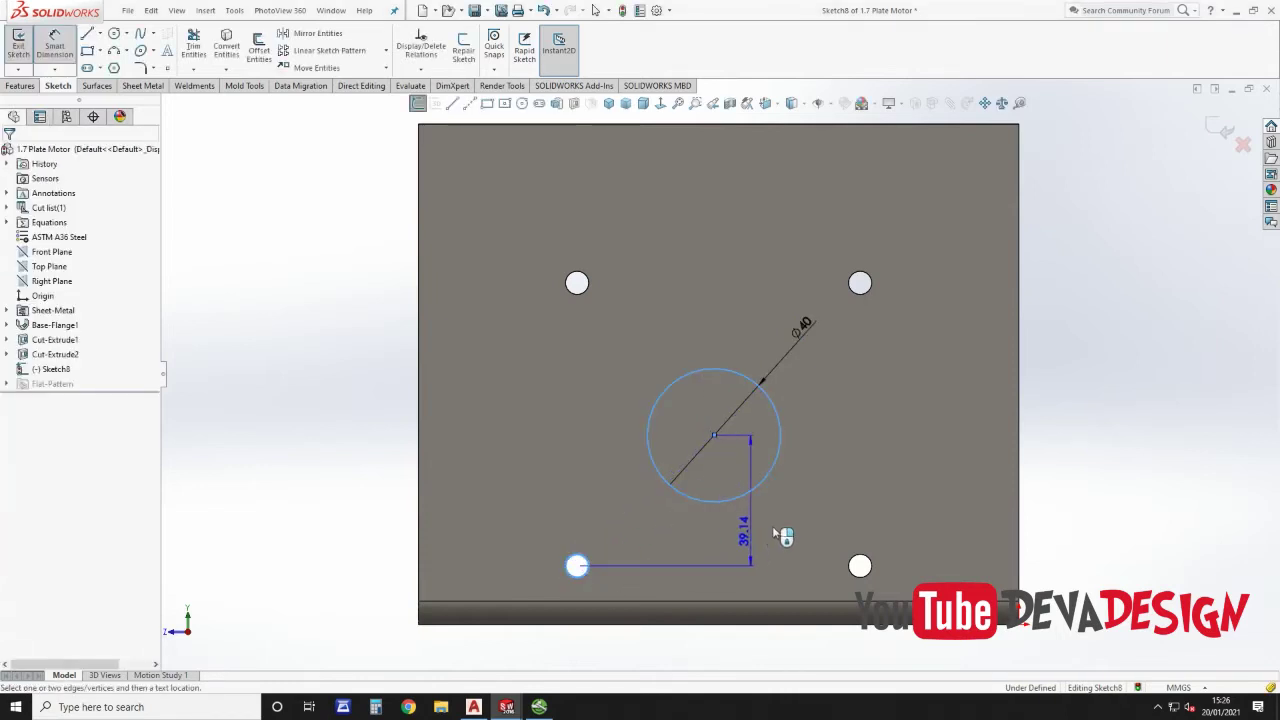
{"action": "left_click", "coordinate": [814, 511]}
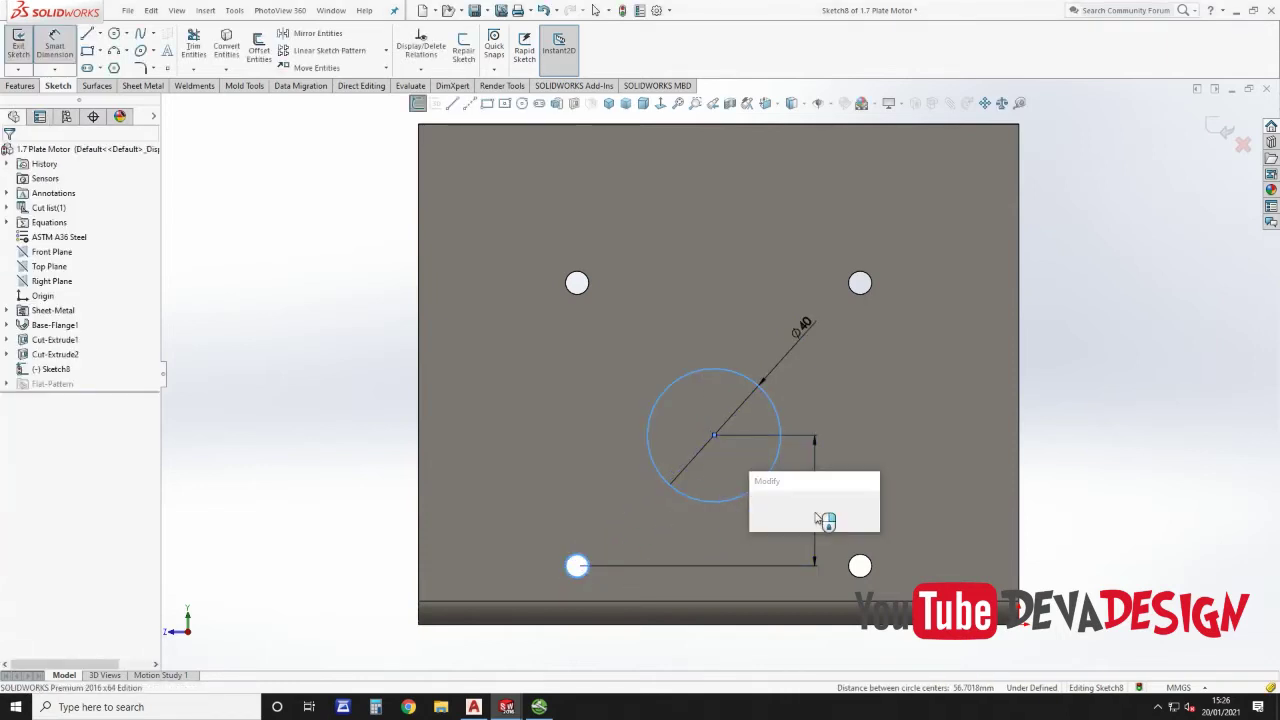
{"action": "type", "text": "22.5"}
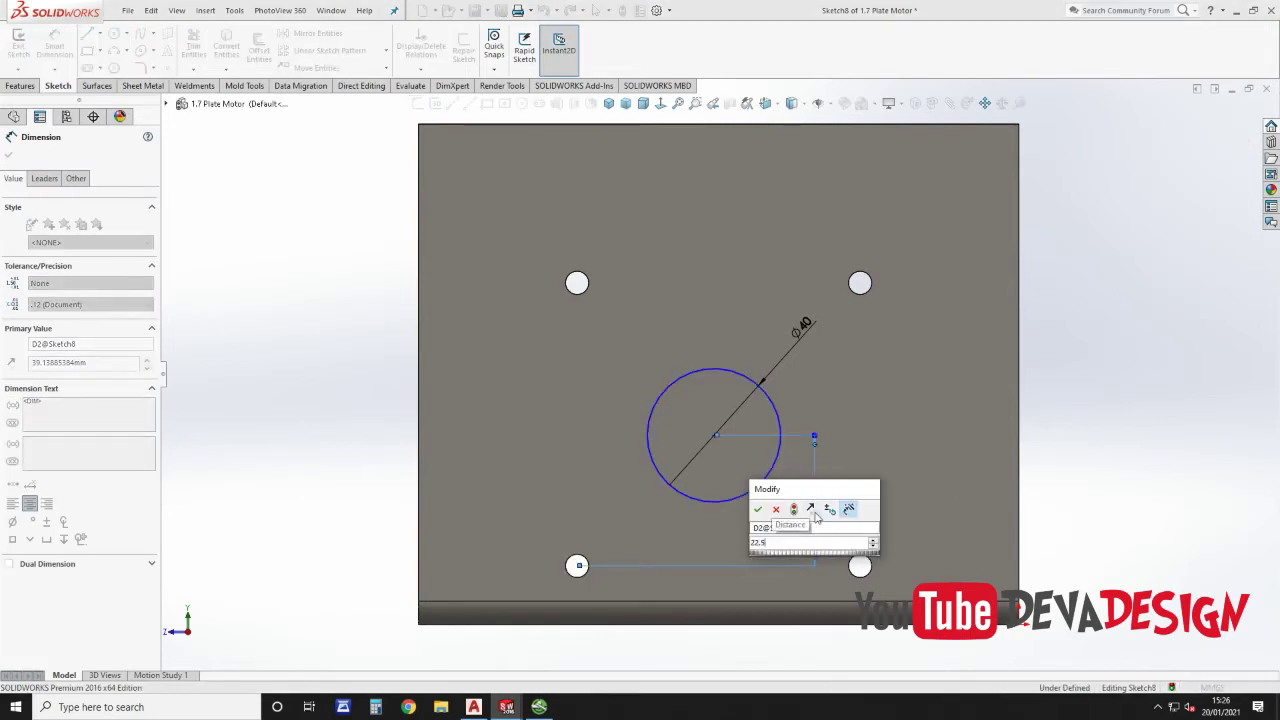
{"action": "key", "text": "Return"}
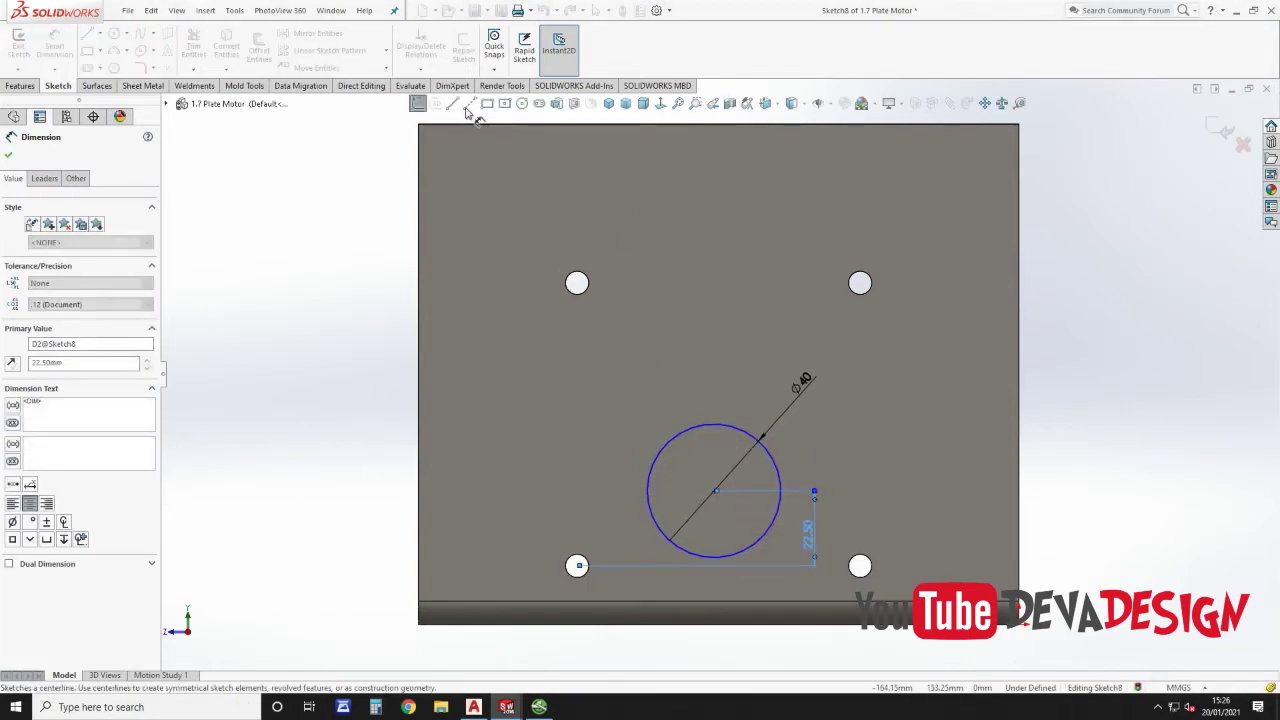
Step: Draw a centerline from the circle's centre to the midpoint of the plate's upper edge and make it vertical
{"action": "left_click", "coordinate": [467, 106]}
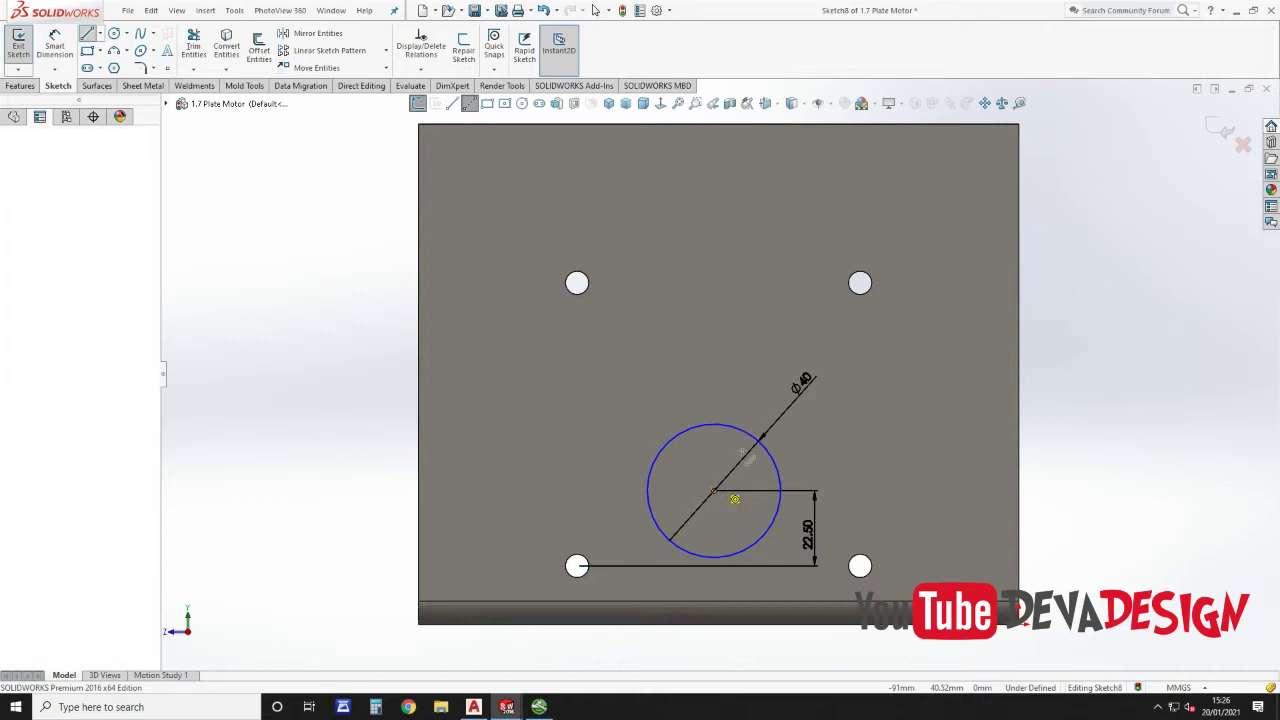
{"action": "left_click", "coordinate": [713, 490]}
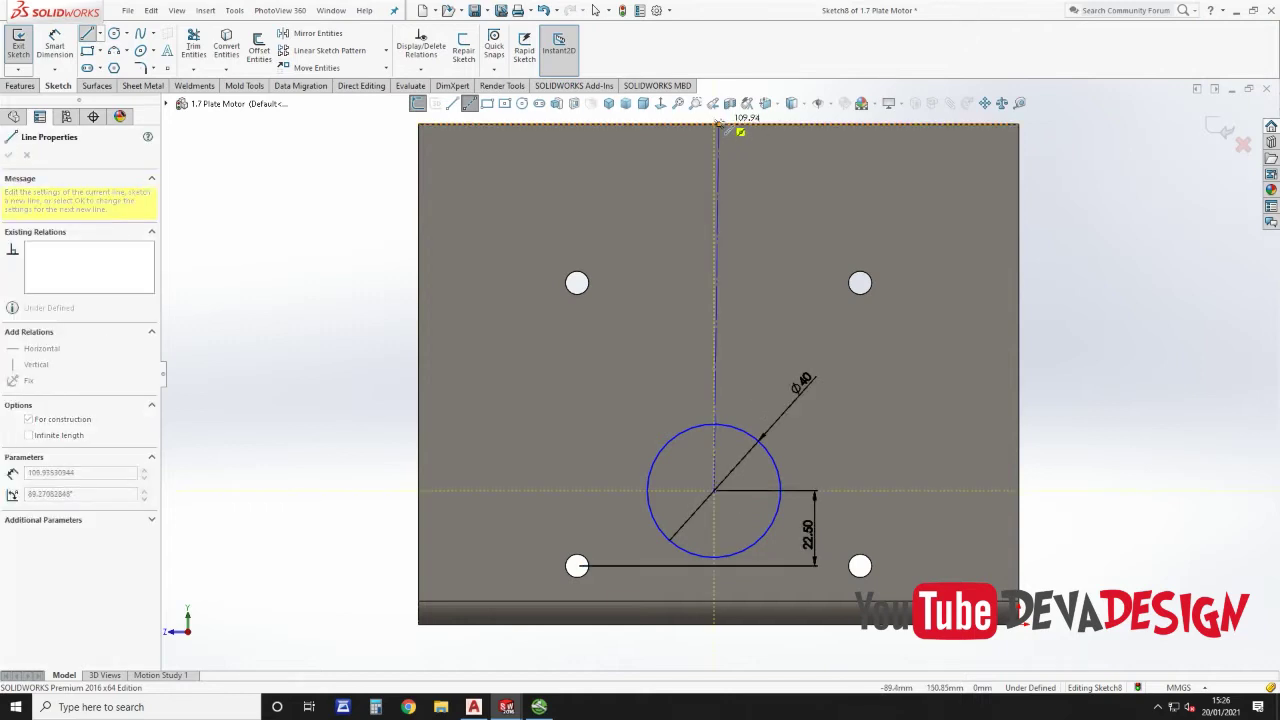
{"action": "left_click", "coordinate": [717, 123]}
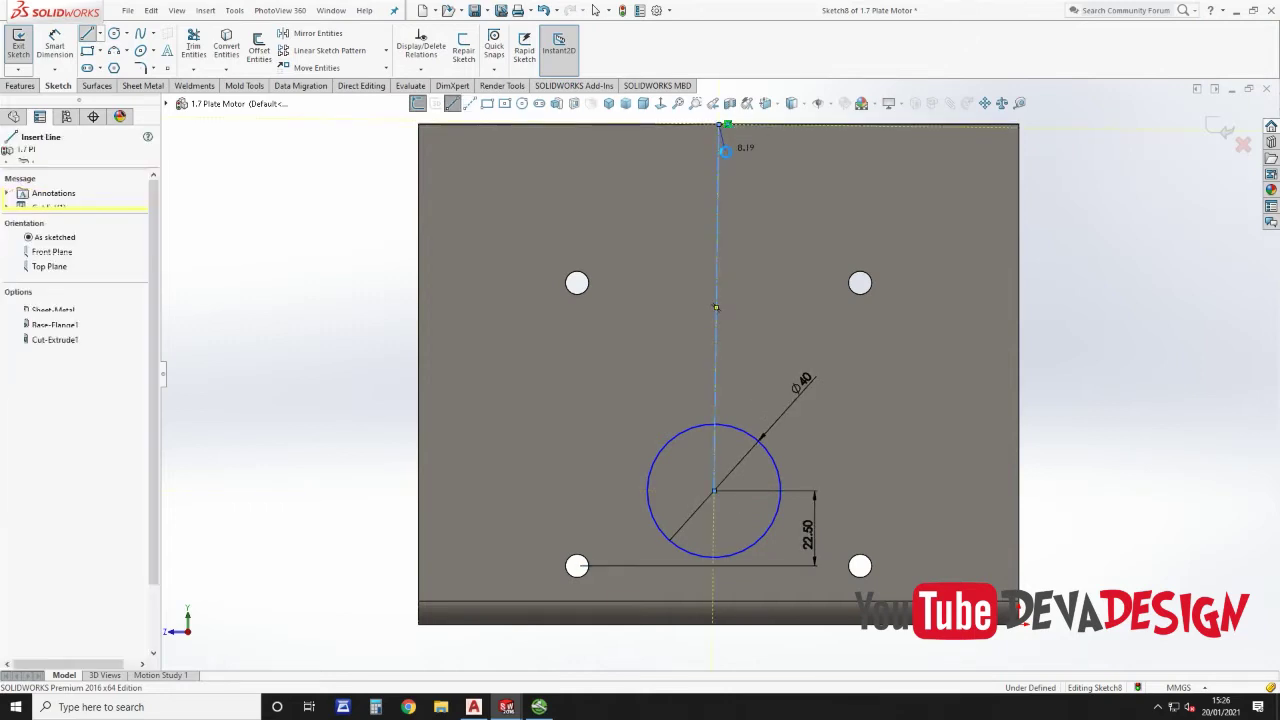
{"action": "key", "text": "Escape"}
{"action": "left_click", "coordinate": [721, 166]}
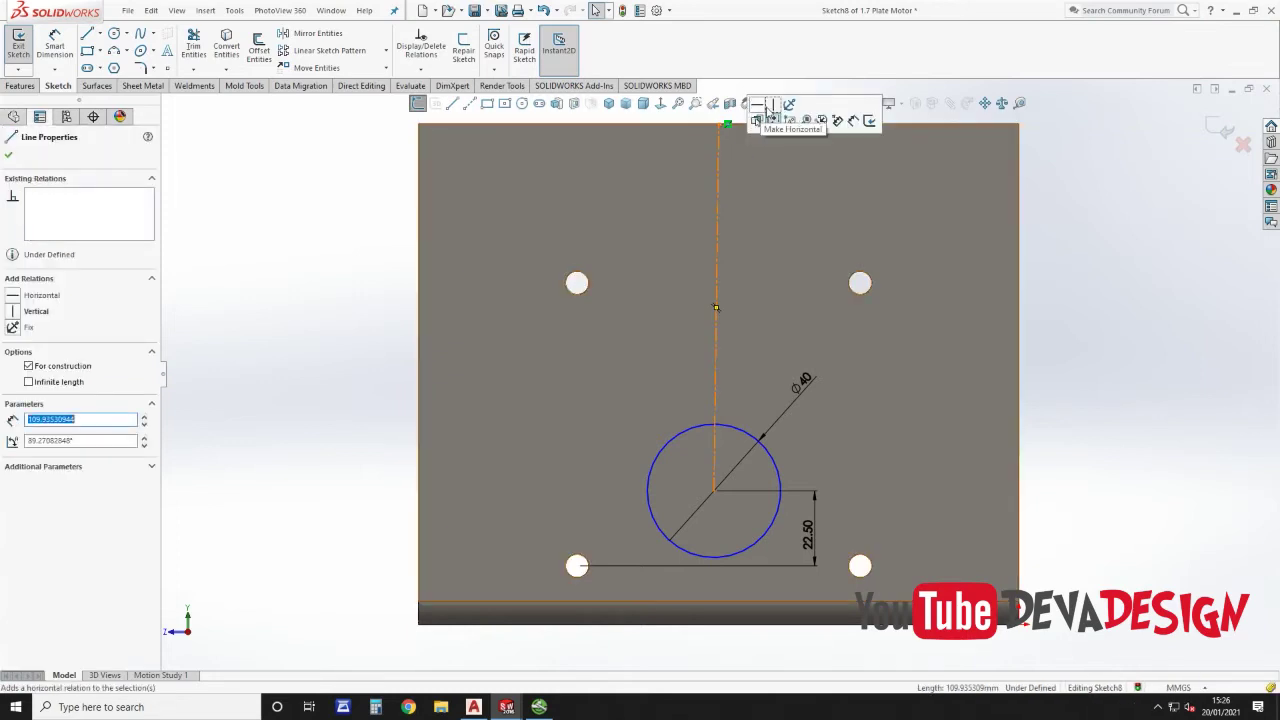
{"action": "left_click", "coordinate": [783, 120]}
Step: Set the circle's diameter to 42.5 mm
{"action": "left_click", "coordinate": [809, 381]}
{"action": "key", "text": "Escape"}
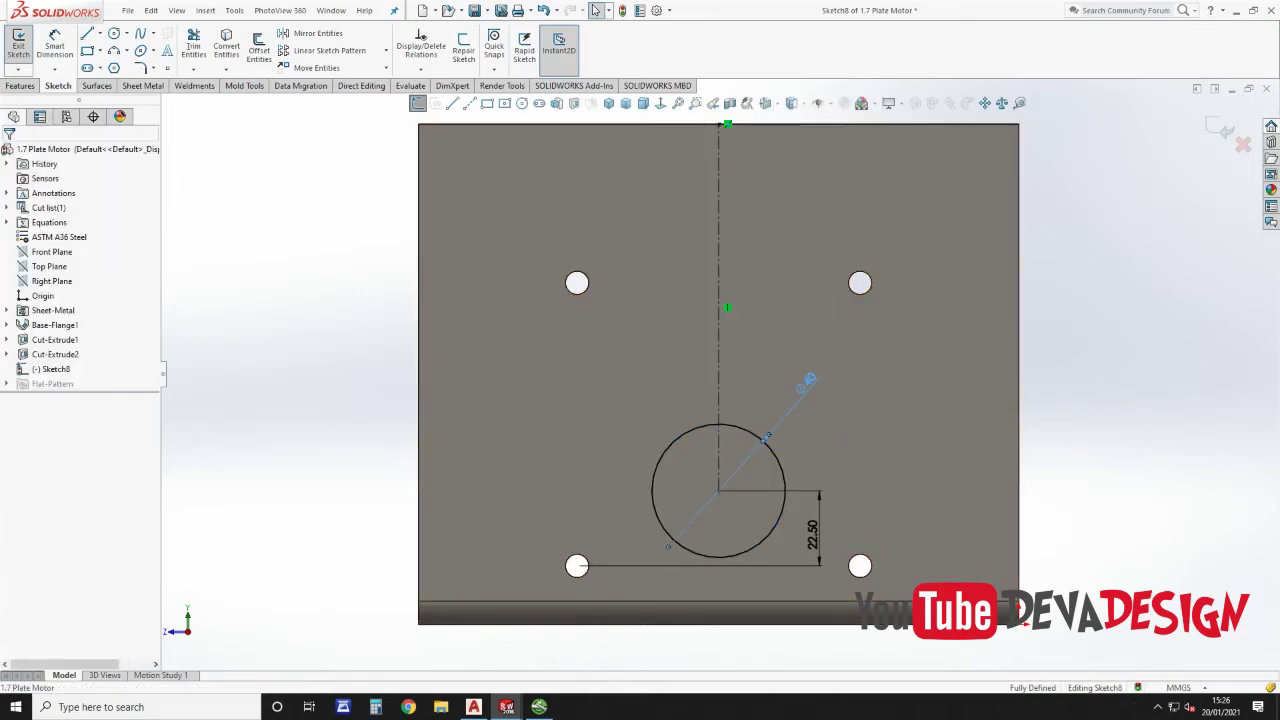
{"action": "left_click", "coordinate": [808, 380]}
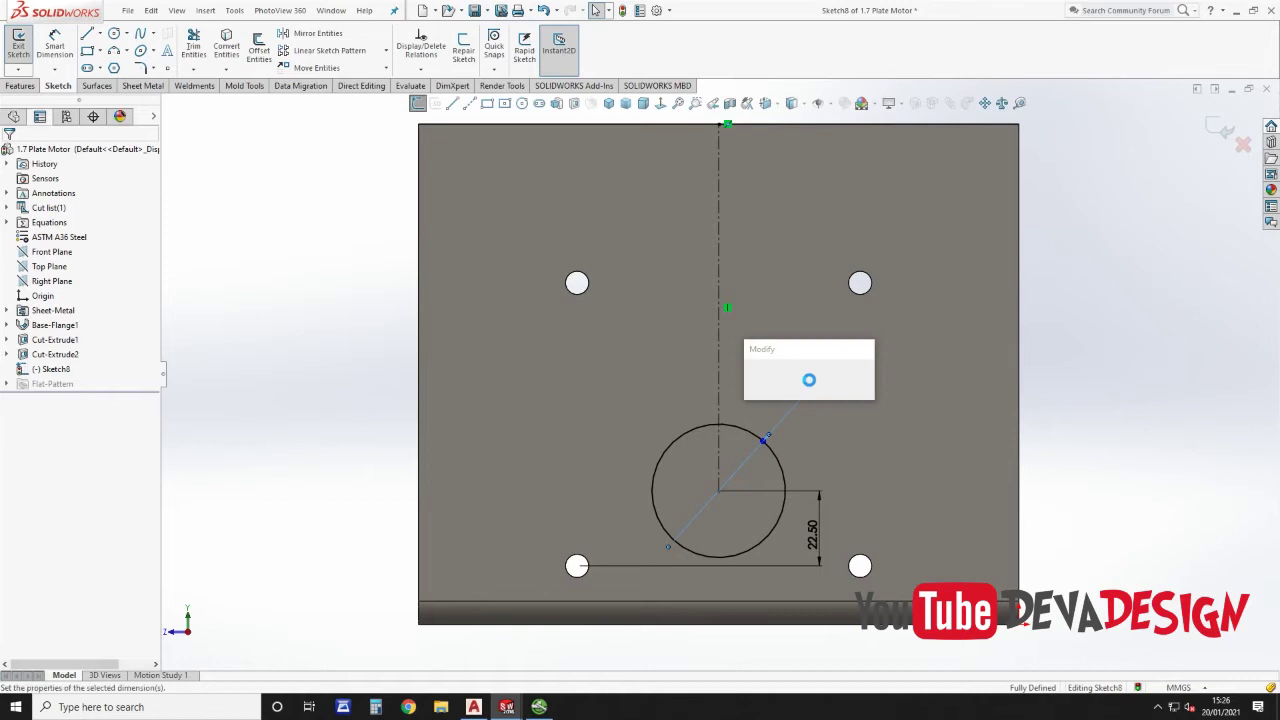
{"action": "type", "text": "42"}
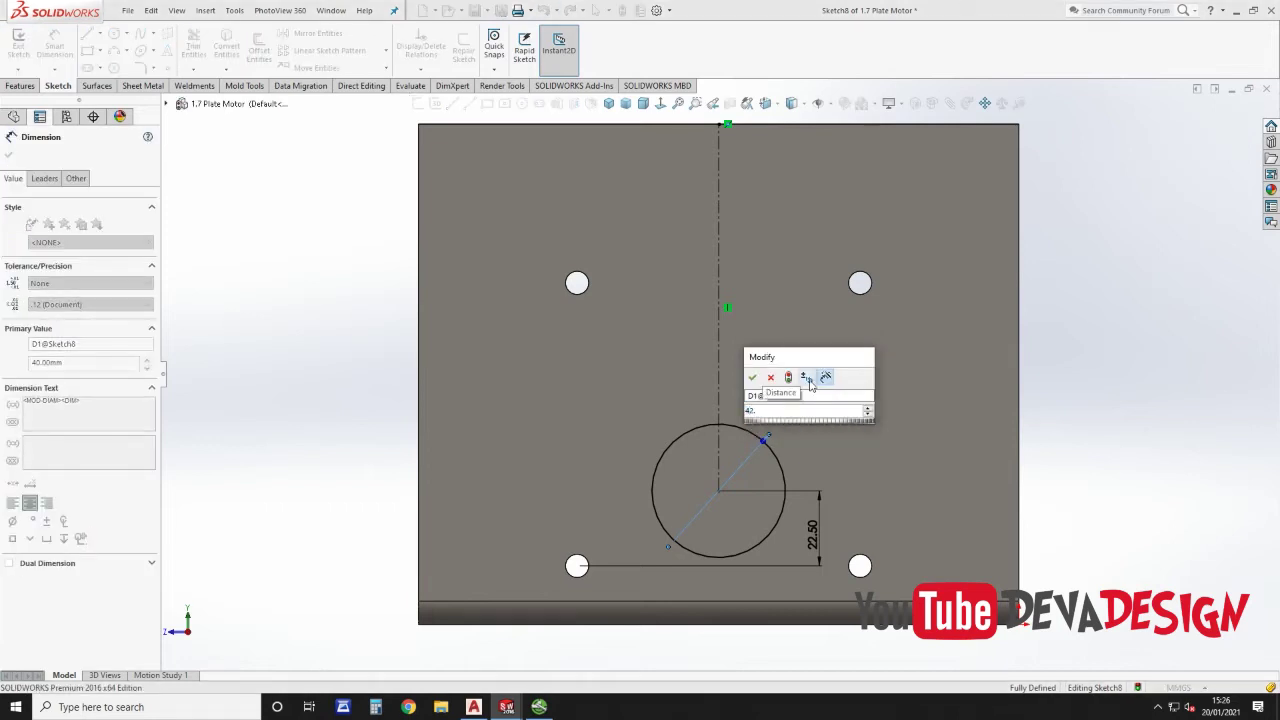
{"action": "type", "text": ".5"}
{"action": "key", "text": "Return"}
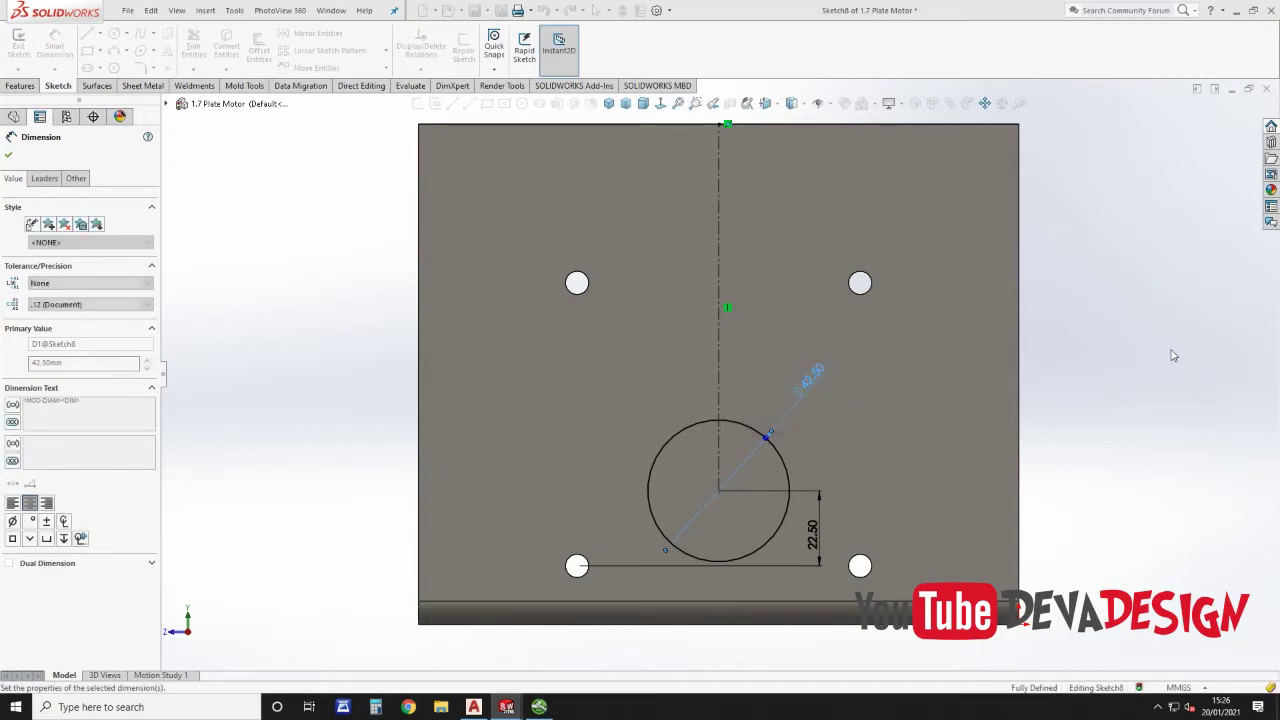
Step: Cut the circle into the motor plate with a 6 mm blind Extruded Cut
{"action": "left_click", "coordinate": [20, 86]}
{"action": "left_click", "coordinate": [197, 50]}
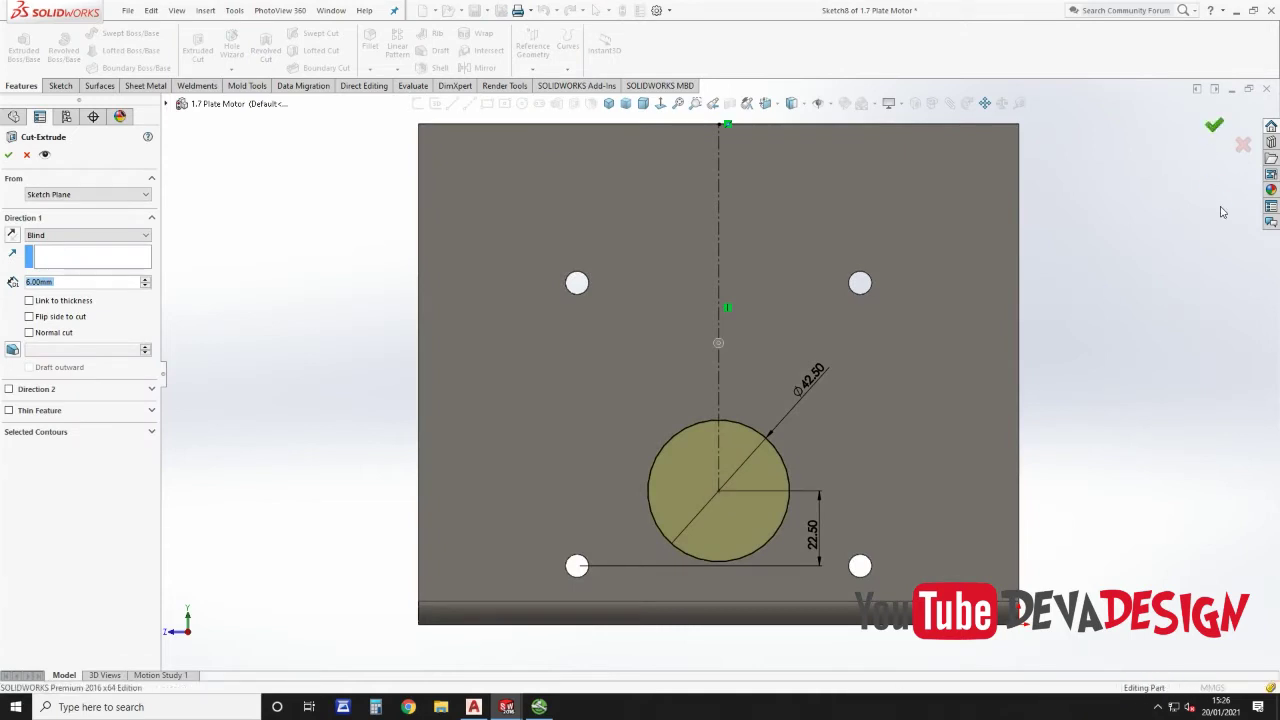
{"action": "key", "text": "Return"}
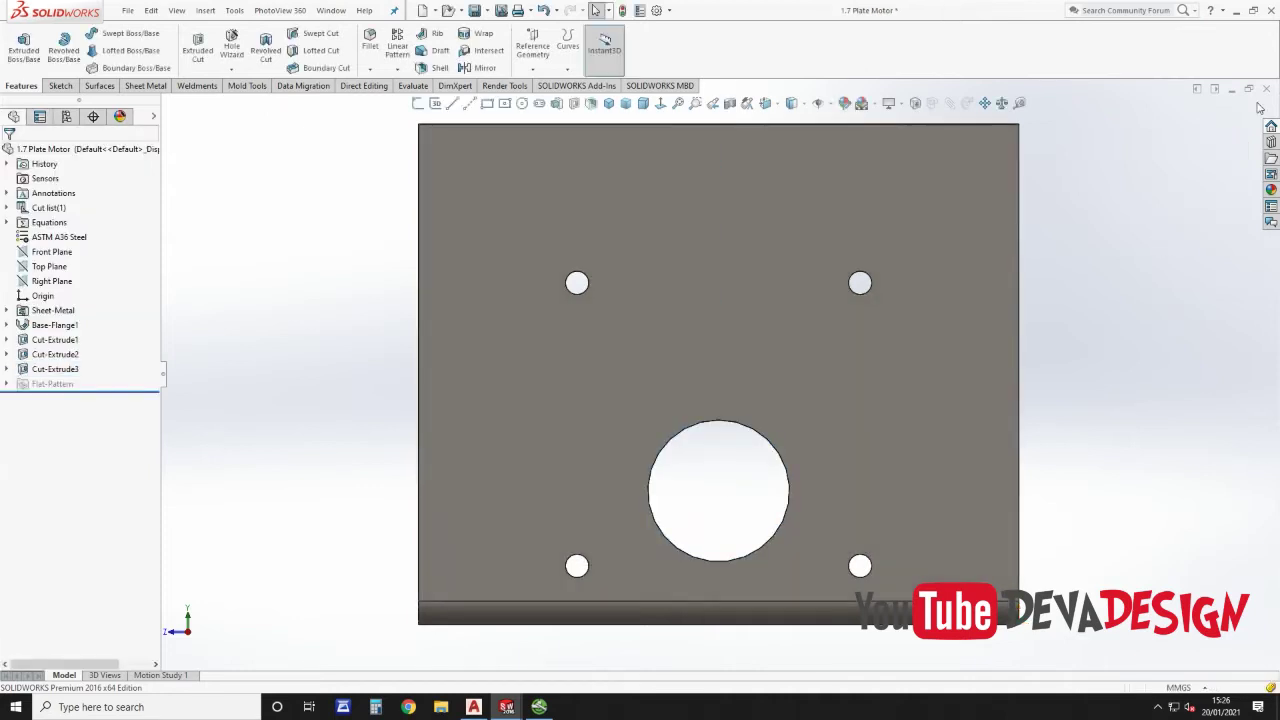
Step: Return to the roller conveyor assembly and place a copy of the 1.8 Braching component on the other side of the motor plate
{"action": "key", "text": "ctrl+Tab"}
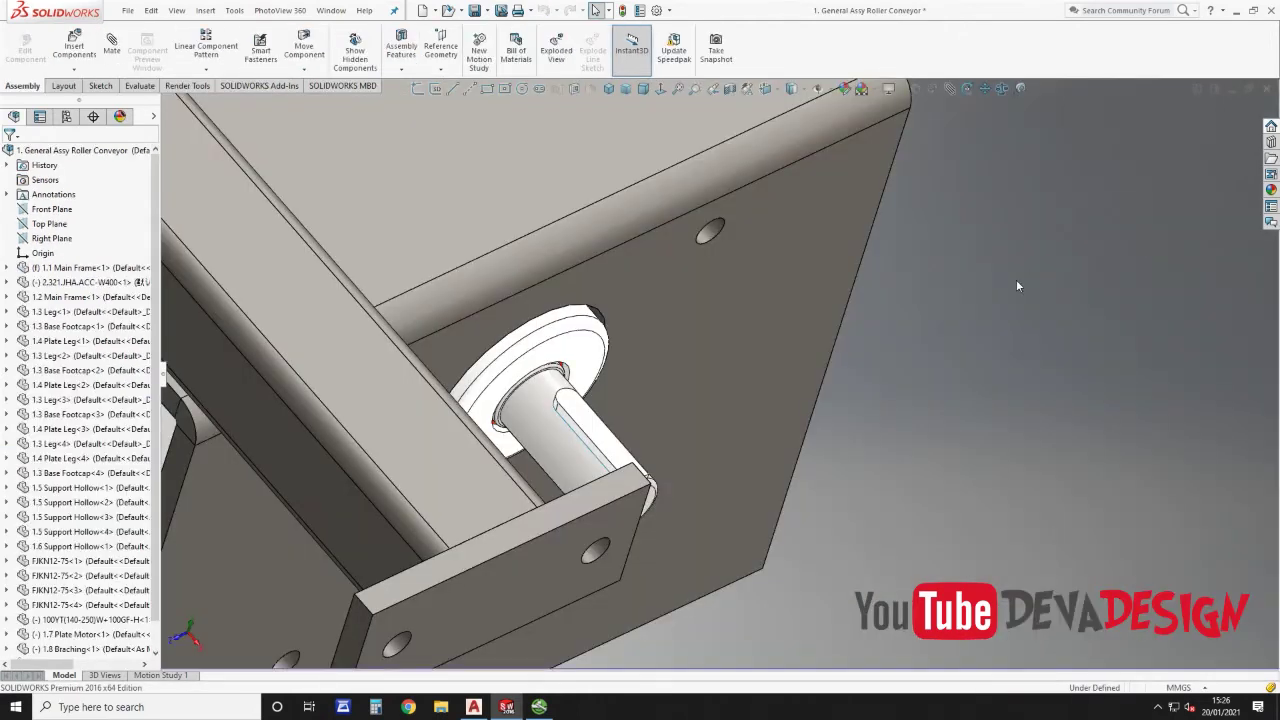
{"action": "scroll", "coordinate": [989, 295], "scroll_direction": "up", "scroll_amount": 6}
{"action": "scroll", "coordinate": [966, 309], "scroll_direction": "up", "scroll_amount": 5}
{"action": "middle_click_drag", "start_coordinate": [771, 328], "coordinate": [729, 277]}
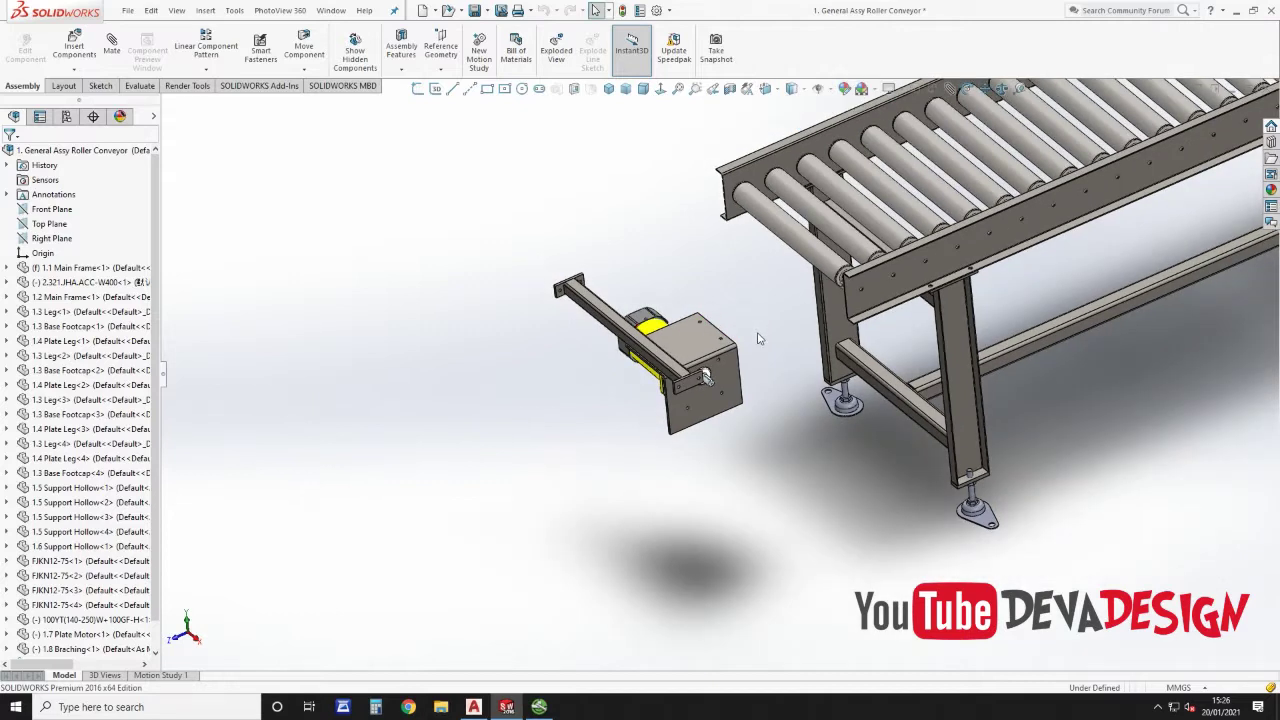
{"action": "scroll", "coordinate": [558, 400], "scroll_direction": "down", "scroll_amount": 5}
{"action": "left_click_drag", "start_coordinate": [494, 418], "coordinate": [687, 276], "text": "ctrl"}
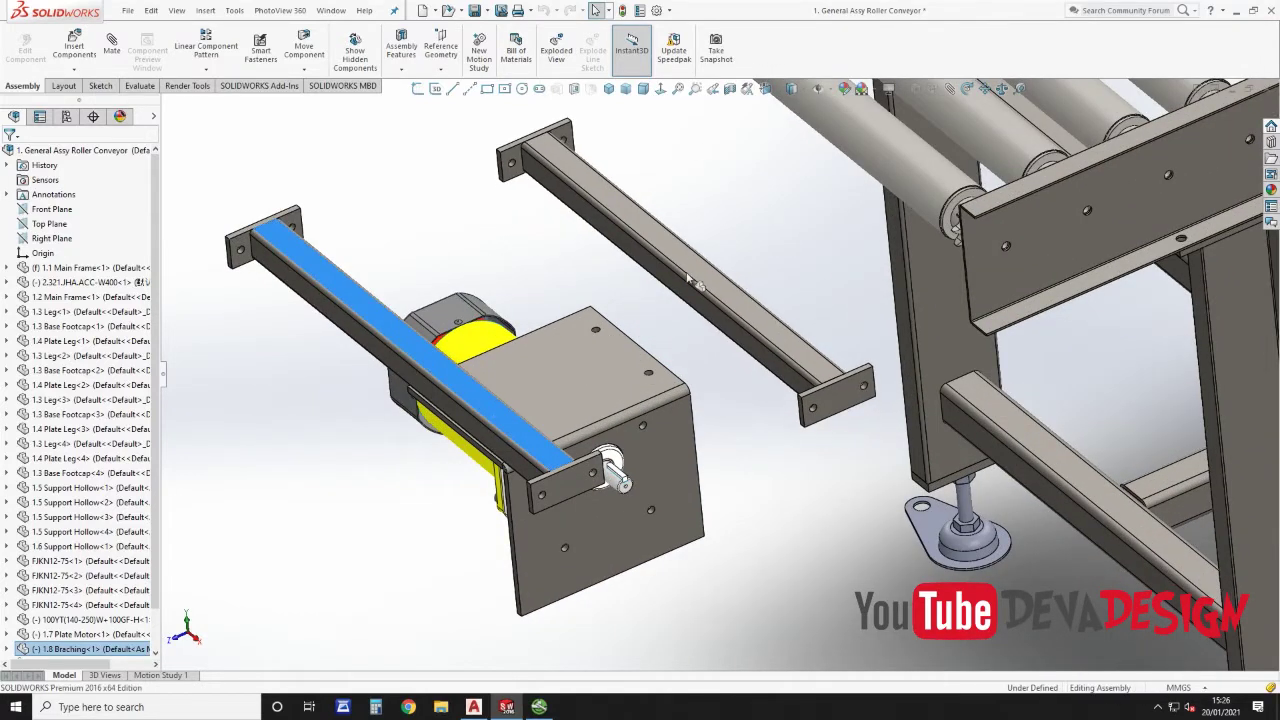
{"action": "left_click", "coordinate": [688, 283]}
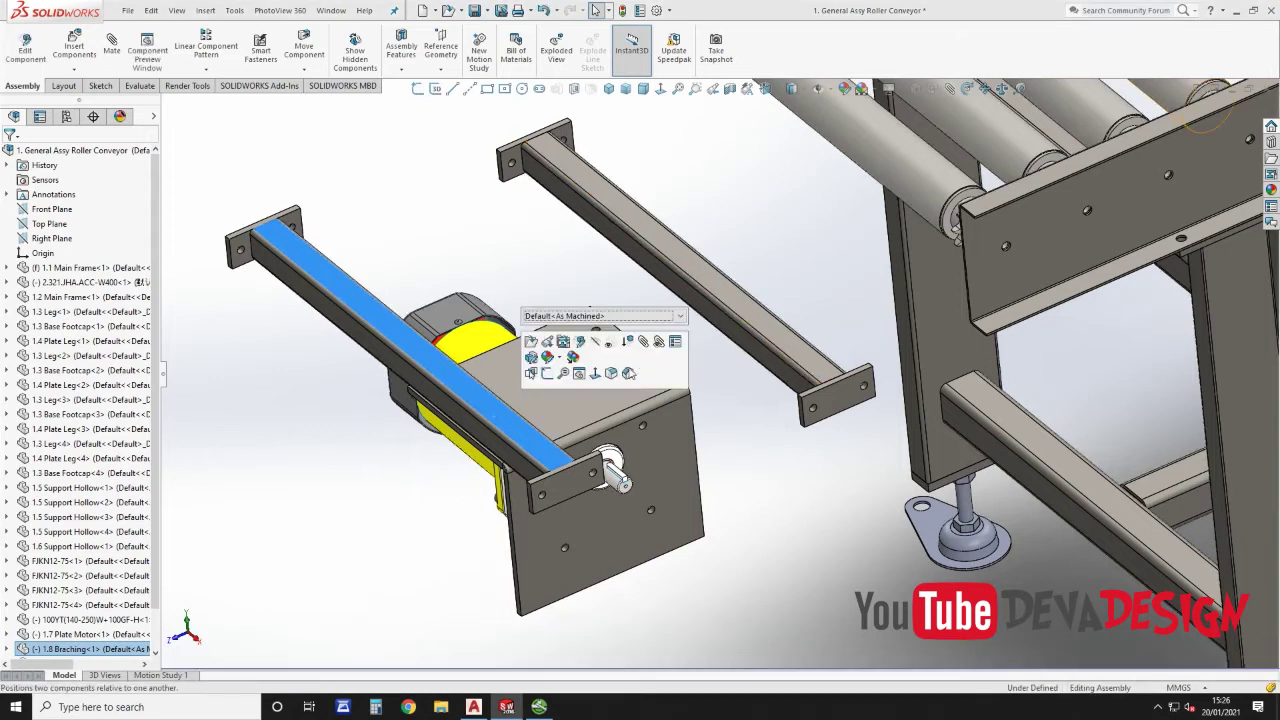
Step: Add a coincident mate between the motor plate's upper face and the underside of the copied bracing
{"action": "left_click", "coordinate": [613, 410]}
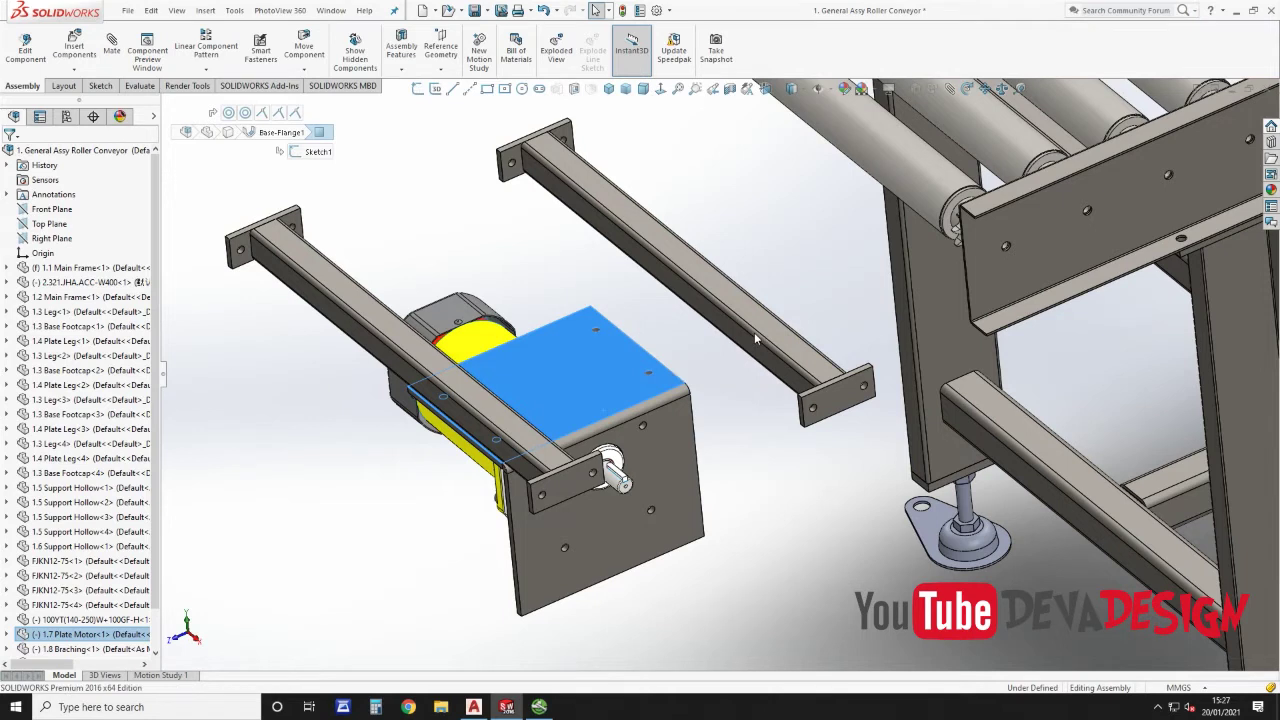
{"action": "key", "text": "m"}
{"action": "middle_click_drag", "start_coordinate": [755, 336], "coordinate": [737, 220]}
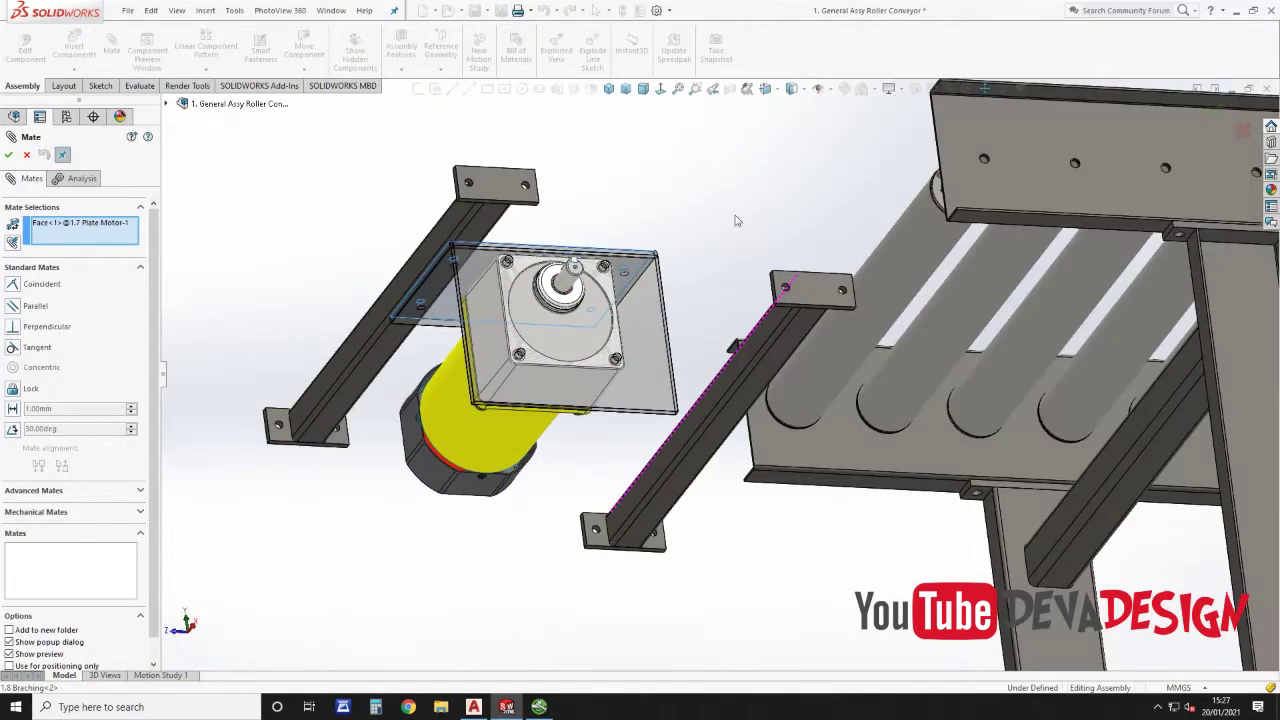
{"action": "left_click", "coordinate": [797, 352]}
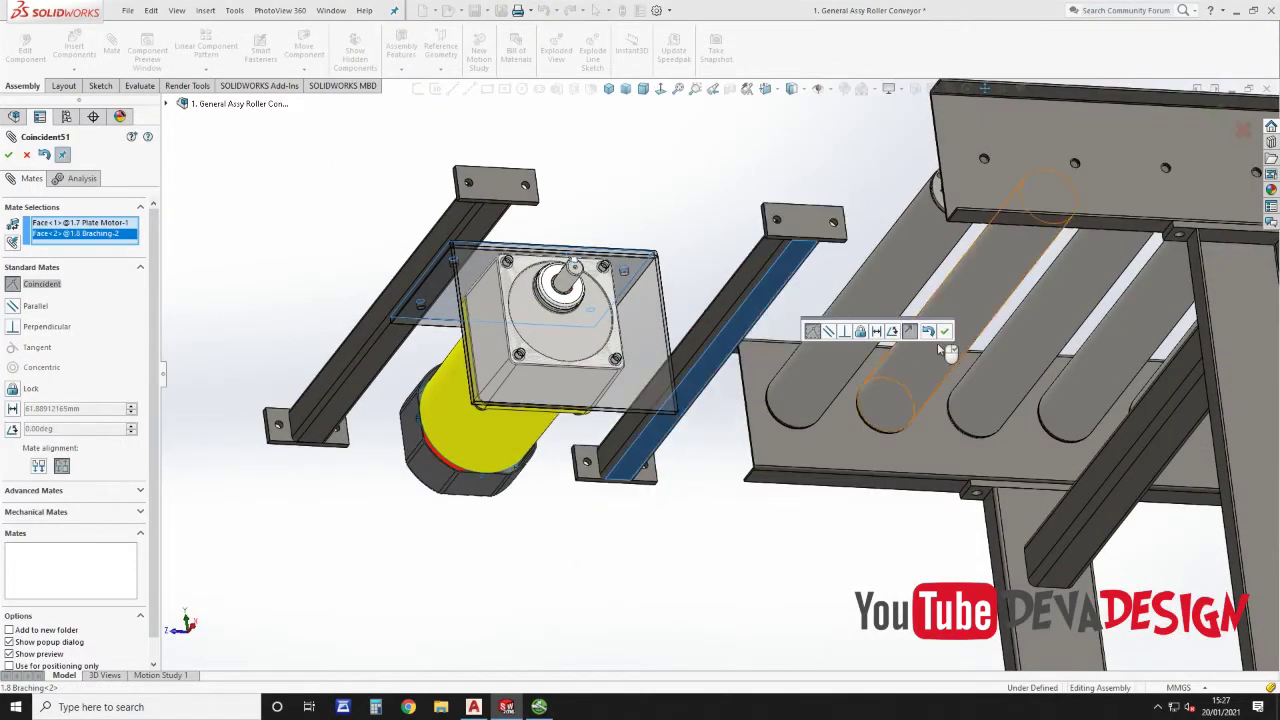
{"action": "left_click", "coordinate": [945, 332]}
Step: Add a coincident mate between the motor plate's thin side face and the side face of the copied bracing's tube
{"action": "middle_click_drag", "start_coordinate": [583, 257], "coordinate": [512, 336]}
{"action": "scroll", "coordinate": [694, 243], "scroll_direction": "down", "scroll_amount": 3}
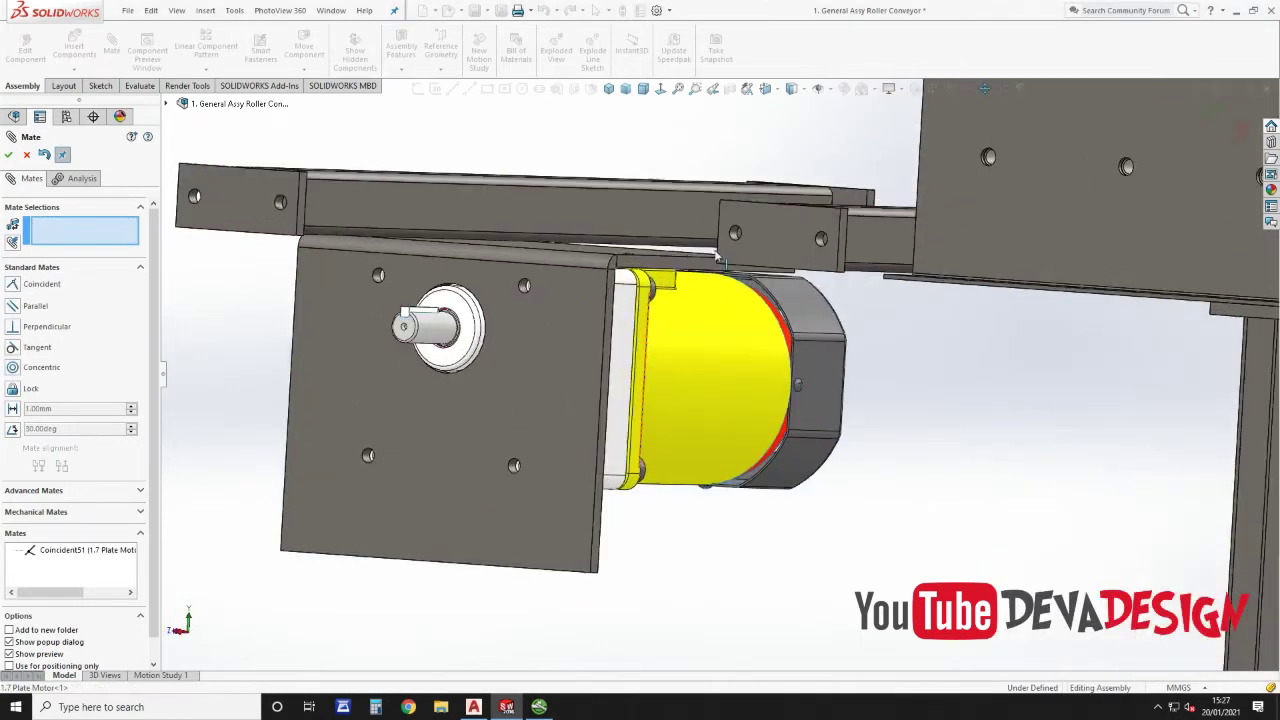
{"action": "left_click", "coordinate": [676, 265]}
{"action": "left_click", "coordinate": [877, 240]}
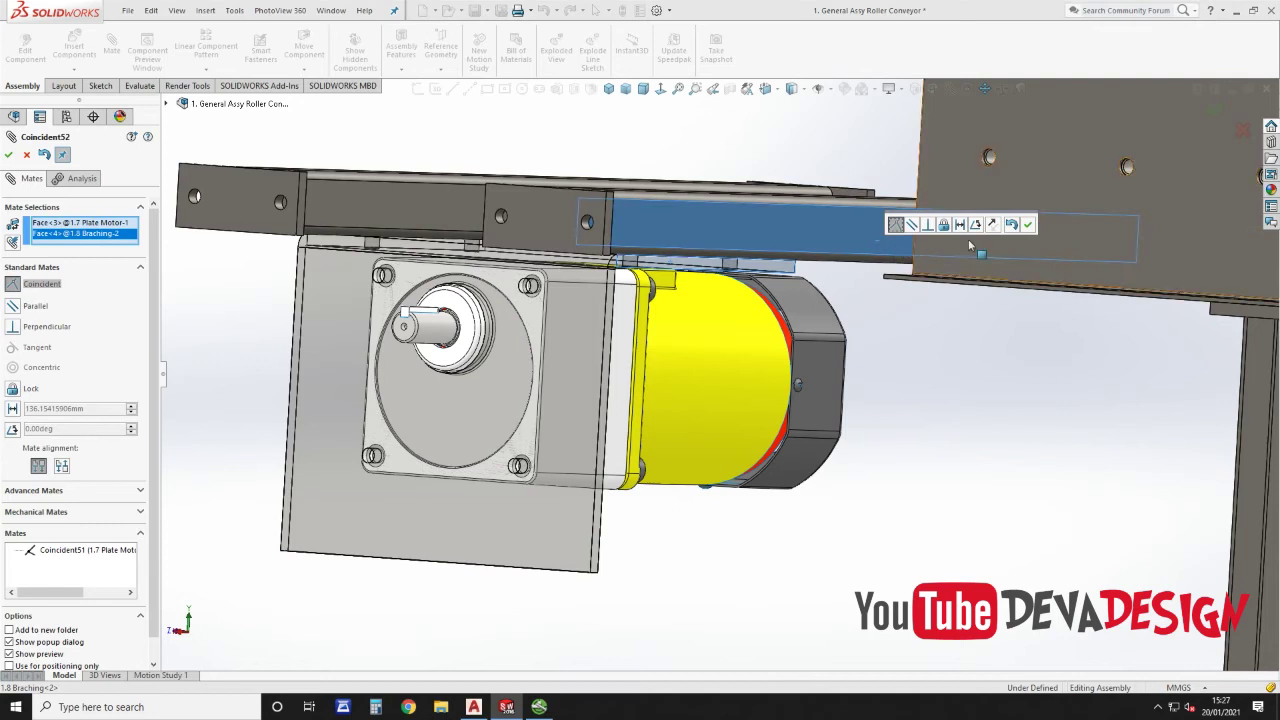
{"action": "left_click", "coordinate": [1026, 226]}
Step: Align the two bracings with a coincident mate between their end plate faces, and finish mating
{"action": "left_click", "coordinate": [534, 222]}
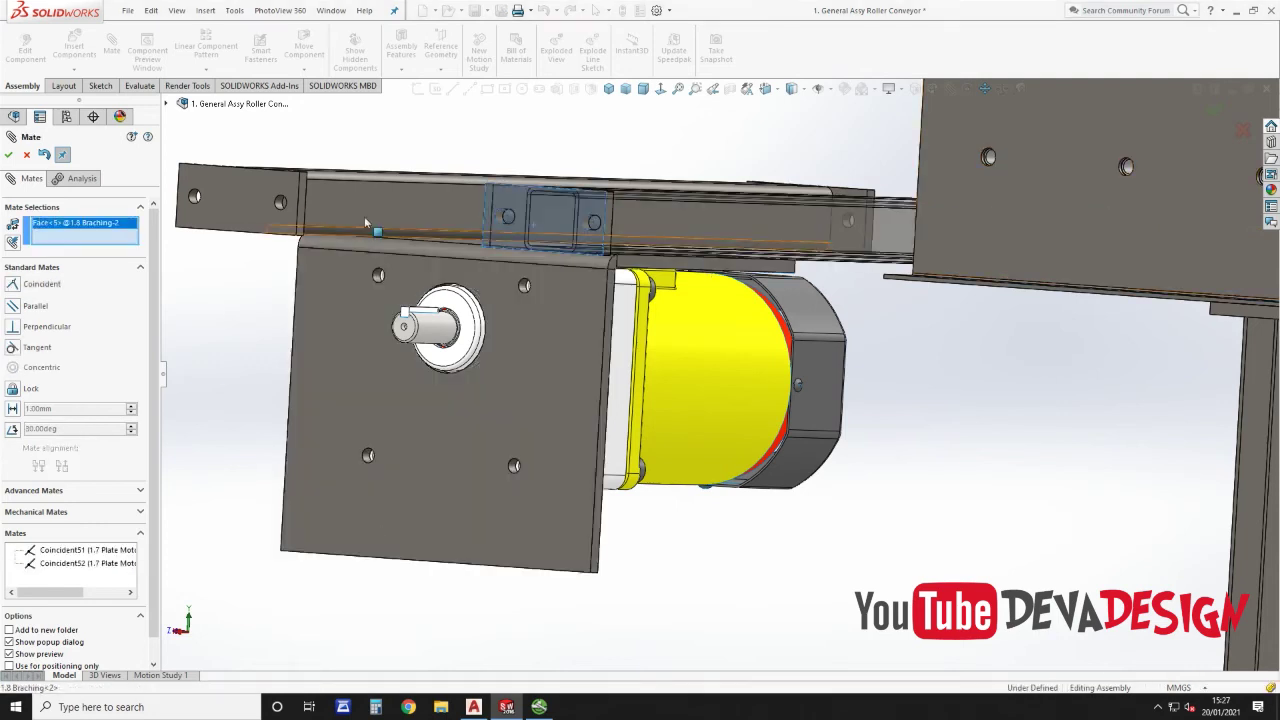
{"action": "left_click", "coordinate": [247, 198]}
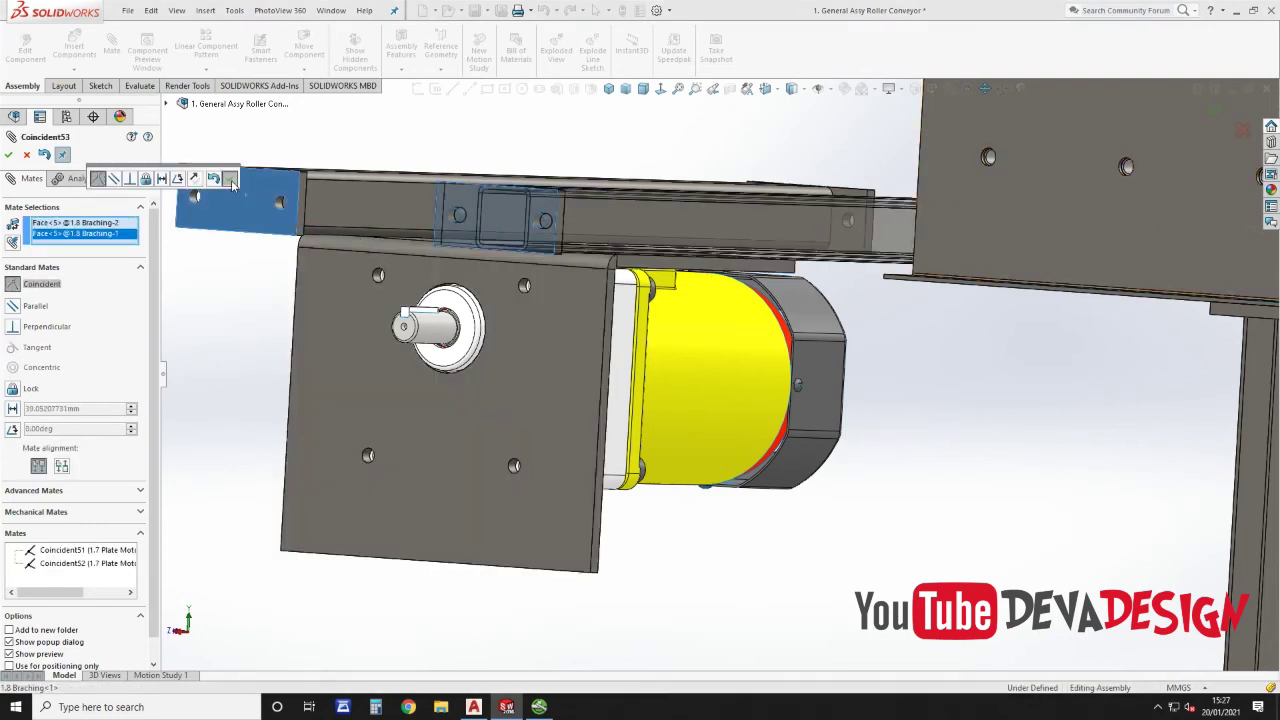
{"action": "left_click", "coordinate": [230, 180]}
{"action": "key", "text": "ctrl+7"}
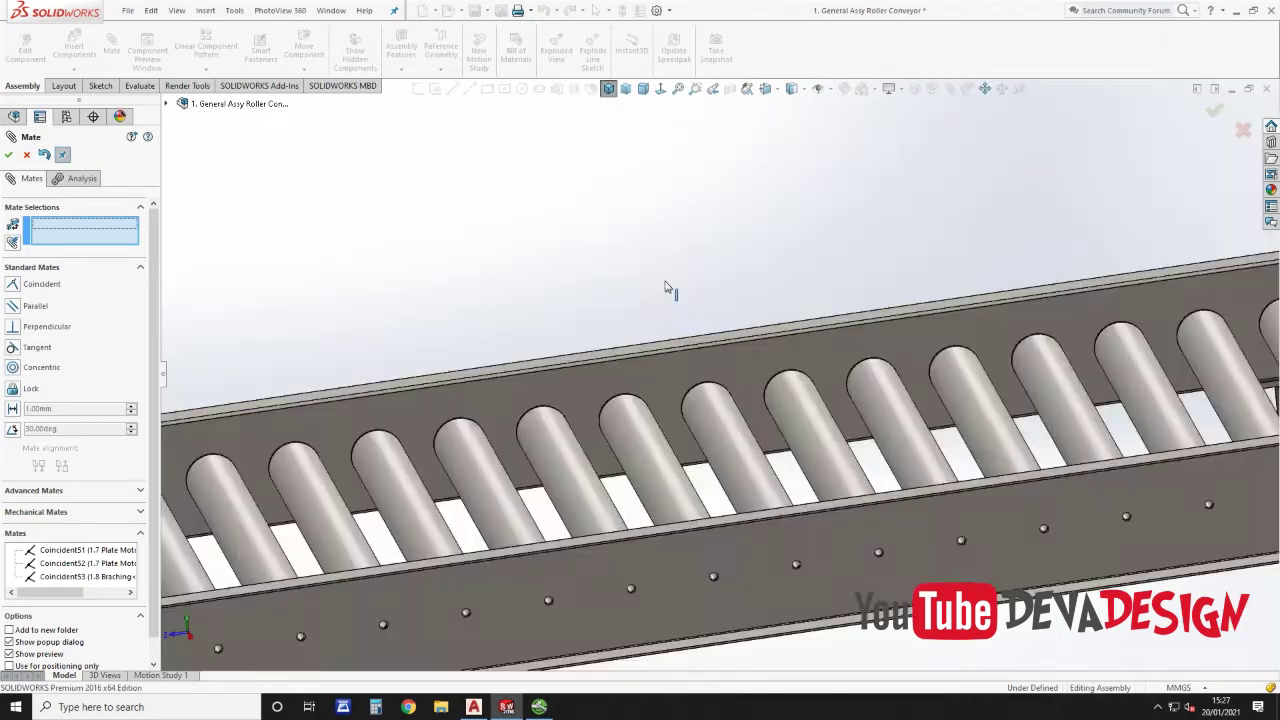
{"action": "key", "text": "Escape"}
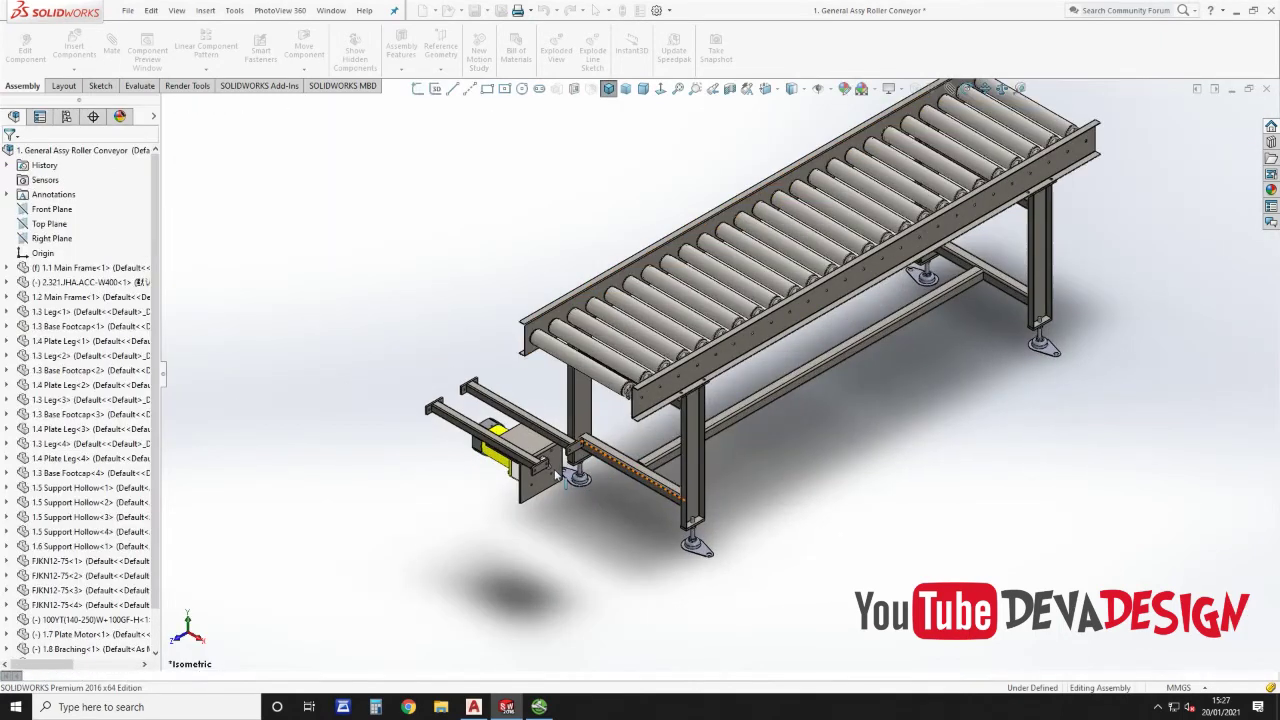
Step: Measure the centre distance between the two holes in the bracing's end plate and the diameter of one hole
{"action": "scroll", "coordinate": [565, 490], "scroll_direction": "down", "scroll_amount": 5}
{"action": "scroll", "coordinate": [600, 480], "scroll_direction": "down", "scroll_amount": 3}
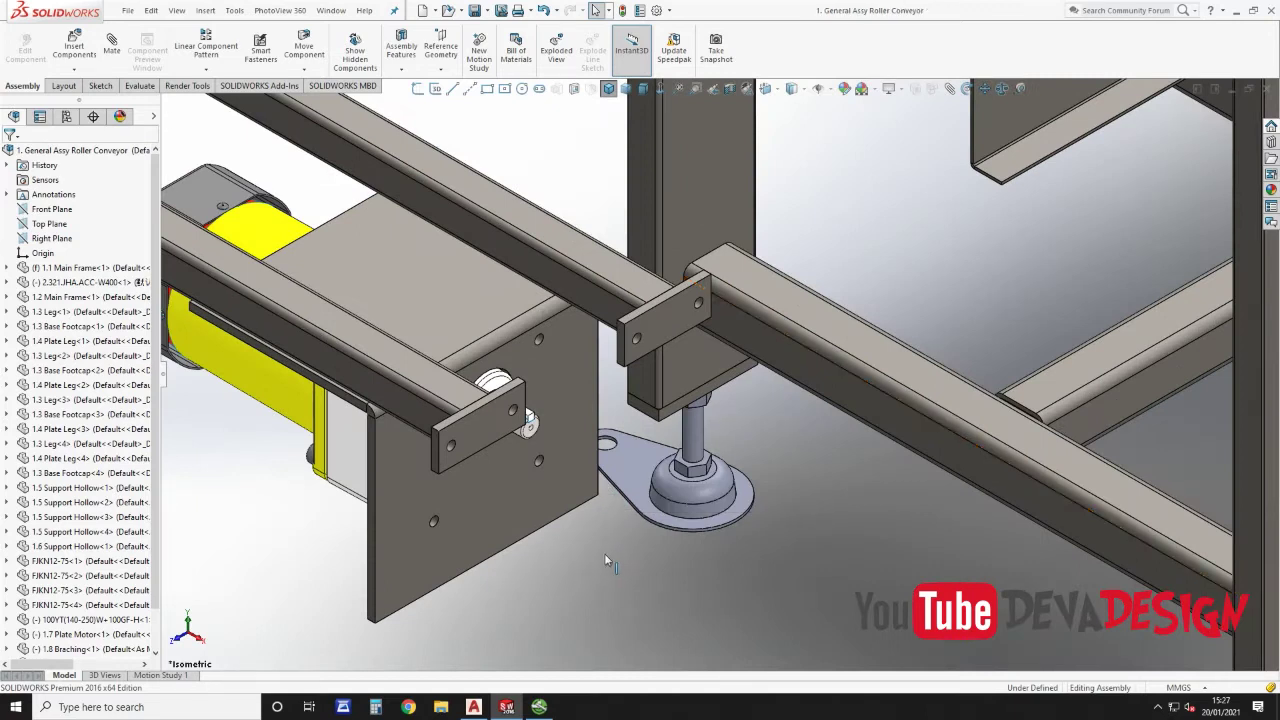
{"action": "left_click", "coordinate": [1020, 88]}
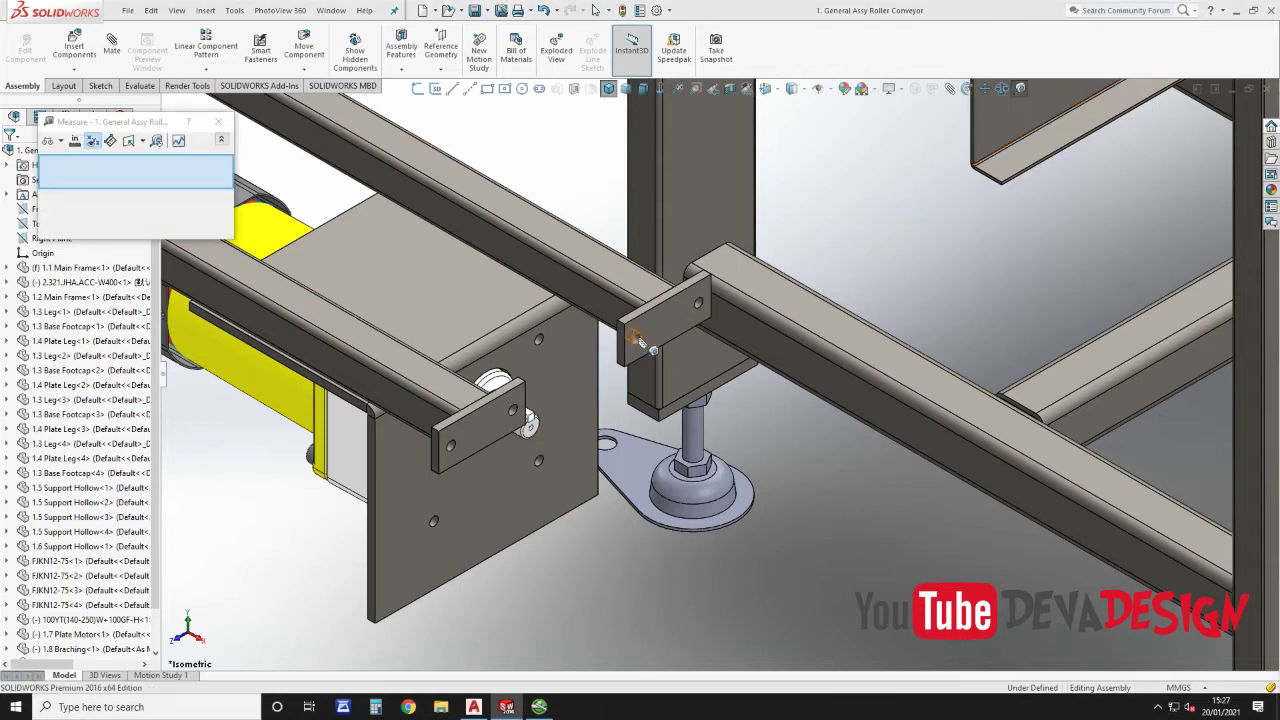
{"action": "left_click", "coordinate": [637, 338]}
{"action": "left_click", "coordinate": [698, 304]}
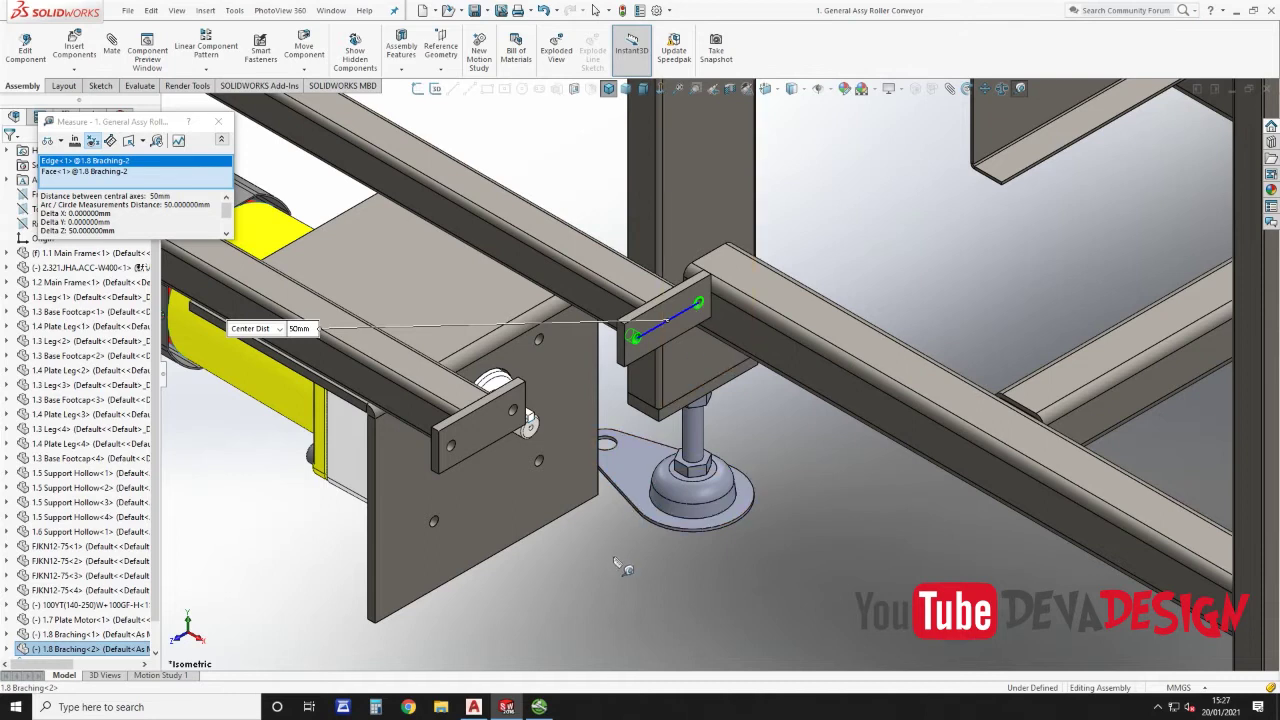
{"action": "key", "text": "Escape"}
{"action": "left_click", "coordinate": [513, 411]}
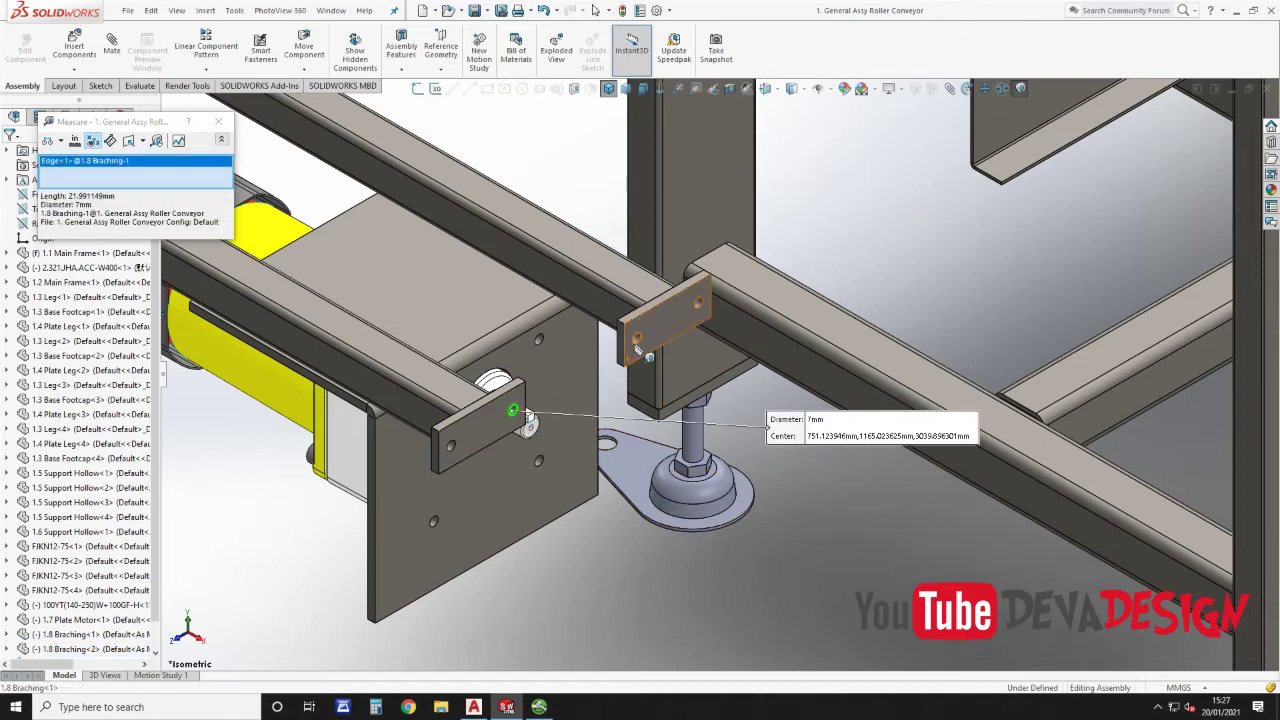
{"action": "left_click", "coordinate": [639, 349]}
{"action": "key", "text": "Escape"}
{"action": "key", "text": "Escape"}
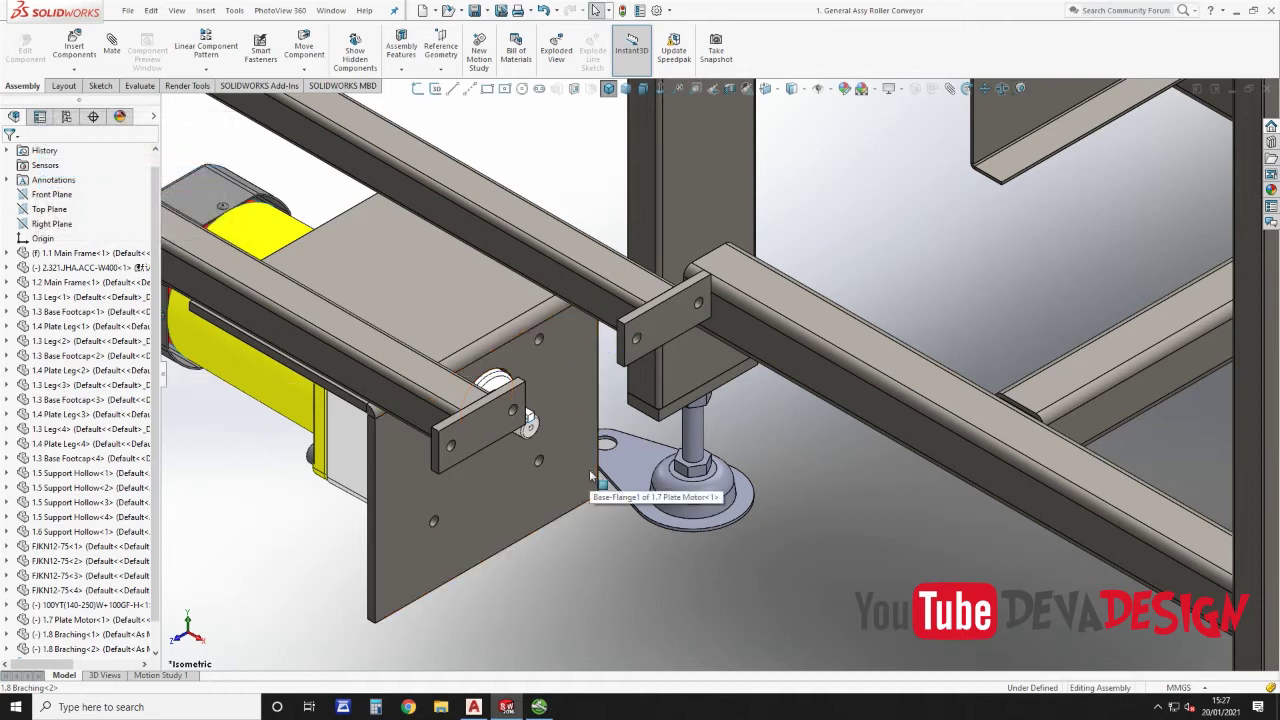
Step: Open the 1.2 Main Frame part from the assembly and start a sketch on its outer web face
{"action": "scroll", "coordinate": [590, 476], "scroll_direction": "up", "scroll_amount": 5}
{"action": "scroll", "coordinate": [921, 256], "scroll_direction": "down", "scroll_amount": 2}
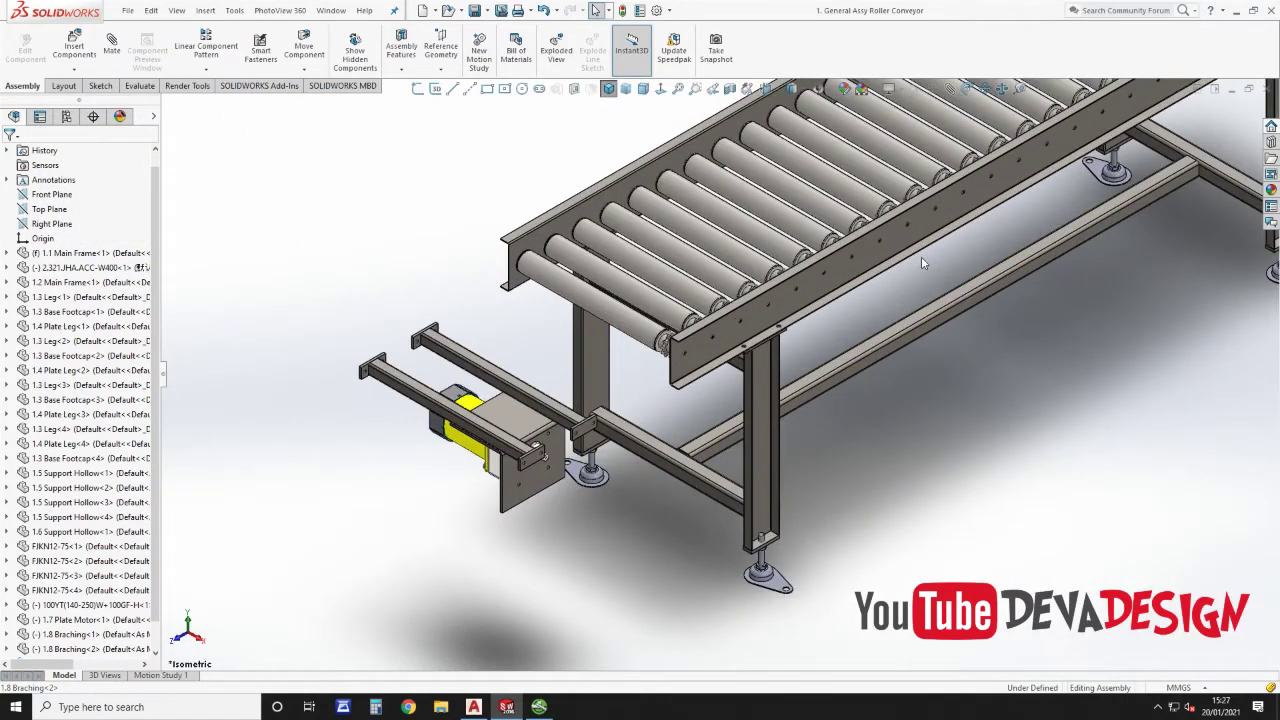
{"action": "scroll", "coordinate": [921, 256], "scroll_direction": "down", "scroll_amount": 2}
{"action": "left_click", "coordinate": [921, 225]}
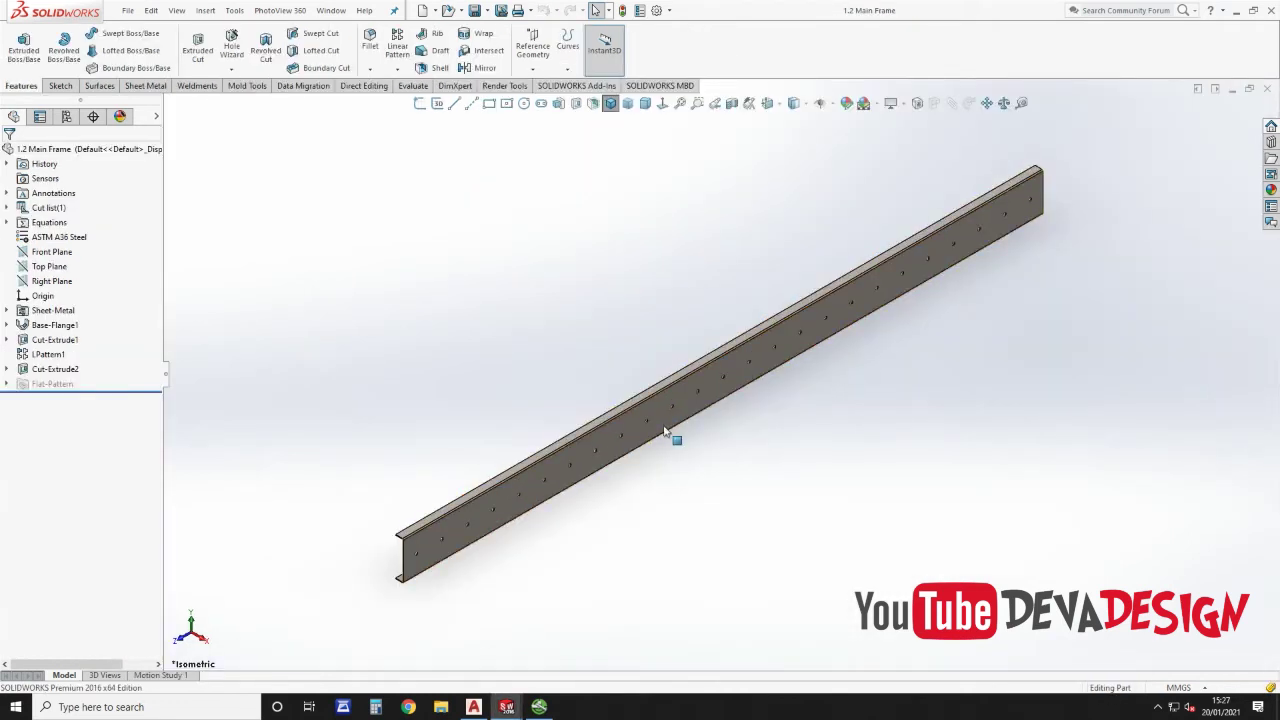
{"action": "middle_click_drag", "start_coordinate": [663, 430], "coordinate": [700, 408]}
{"action": "left_click", "coordinate": [700, 408]}
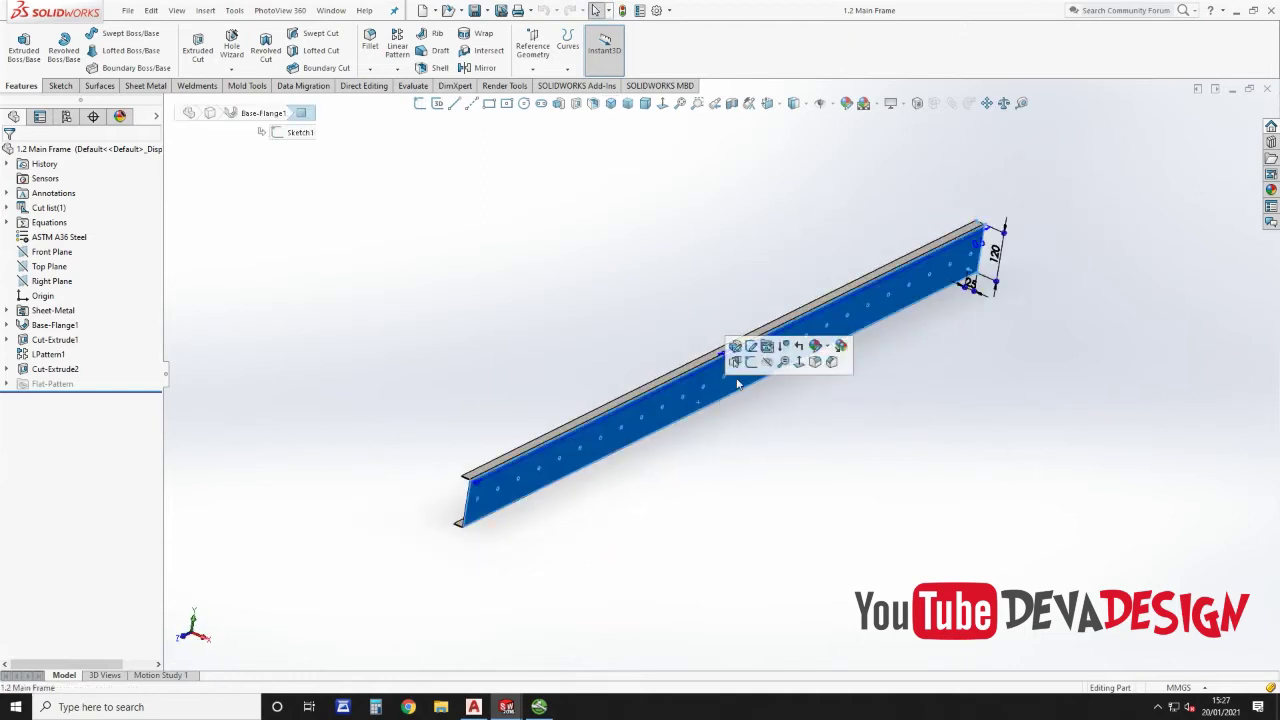
{"action": "left_click", "coordinate": [730, 343]}
Step: Sketch four circles of about 4.6 to 6.7 mm radius in a row below the existing holes around the middle of the web
{"action": "left_click", "coordinate": [523, 103]}
{"action": "scroll", "coordinate": [723, 392], "scroll_direction": "down", "scroll_amount": 8}
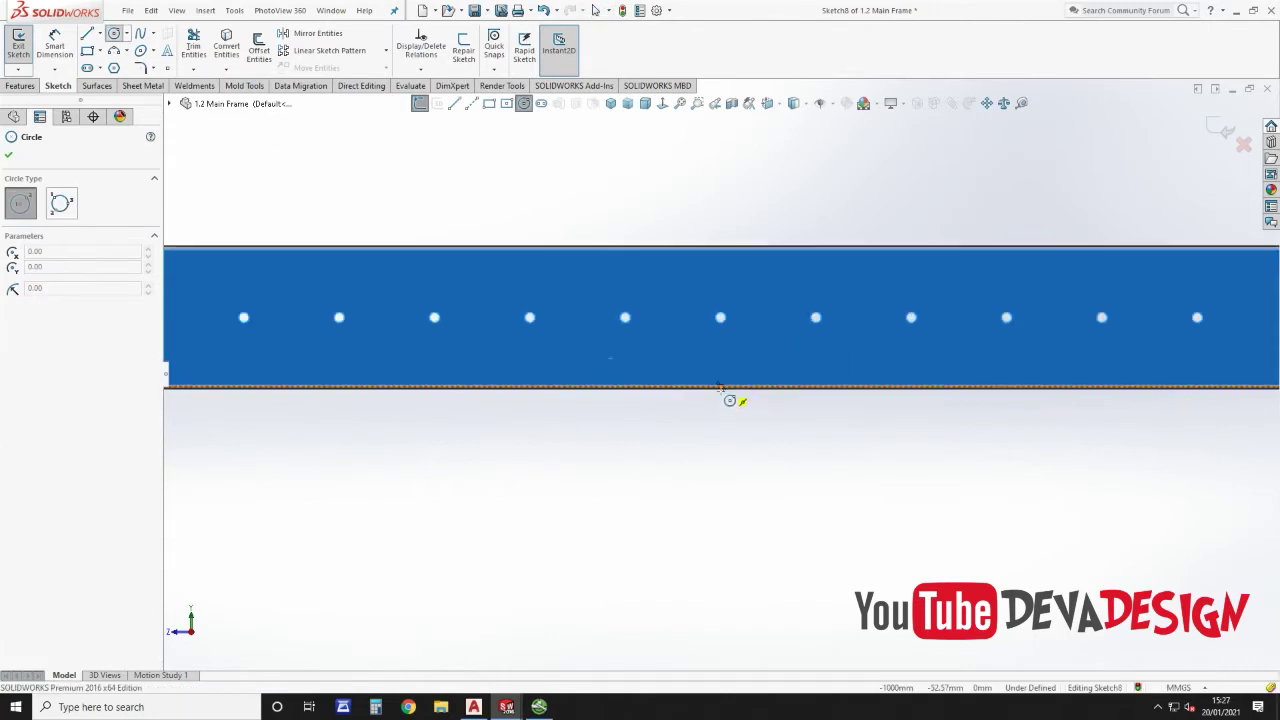
{"action": "left_click", "coordinate": [631, 347]}
{"action": "left_click", "coordinate": [637, 350]}
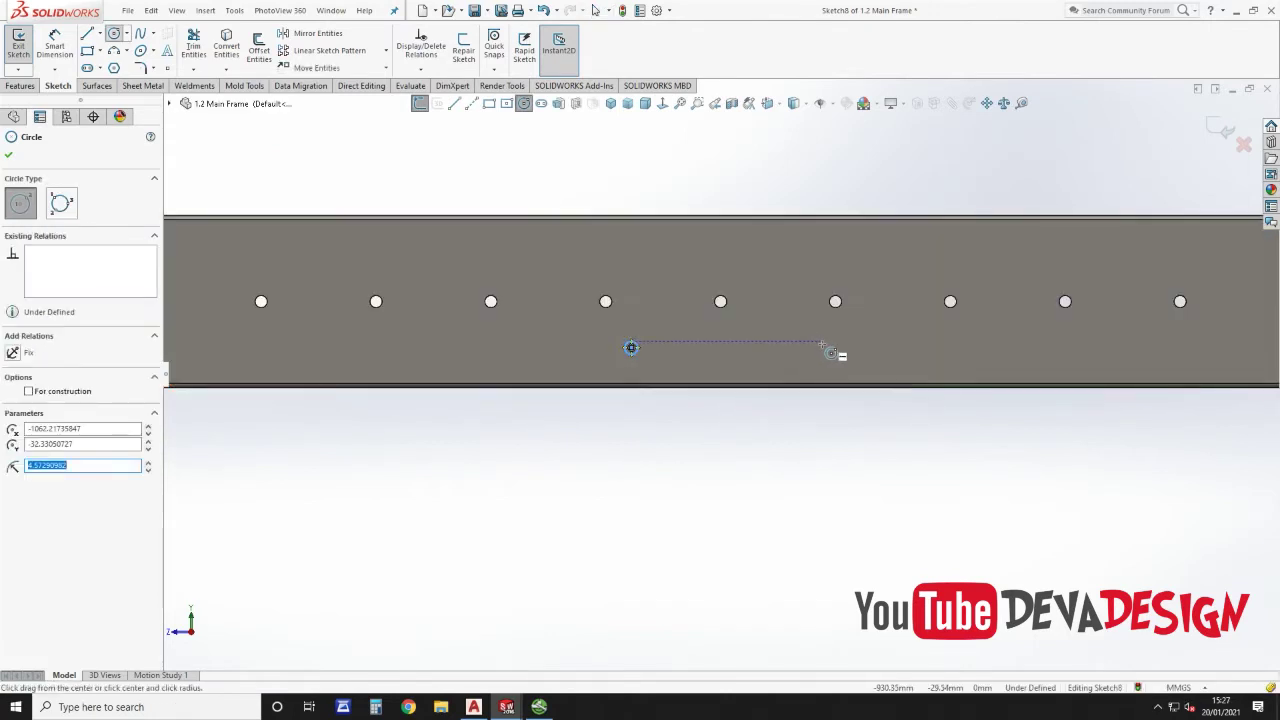
{"action": "left_click", "coordinate": [824, 347]}
{"action": "left_click", "coordinate": [829, 349]}
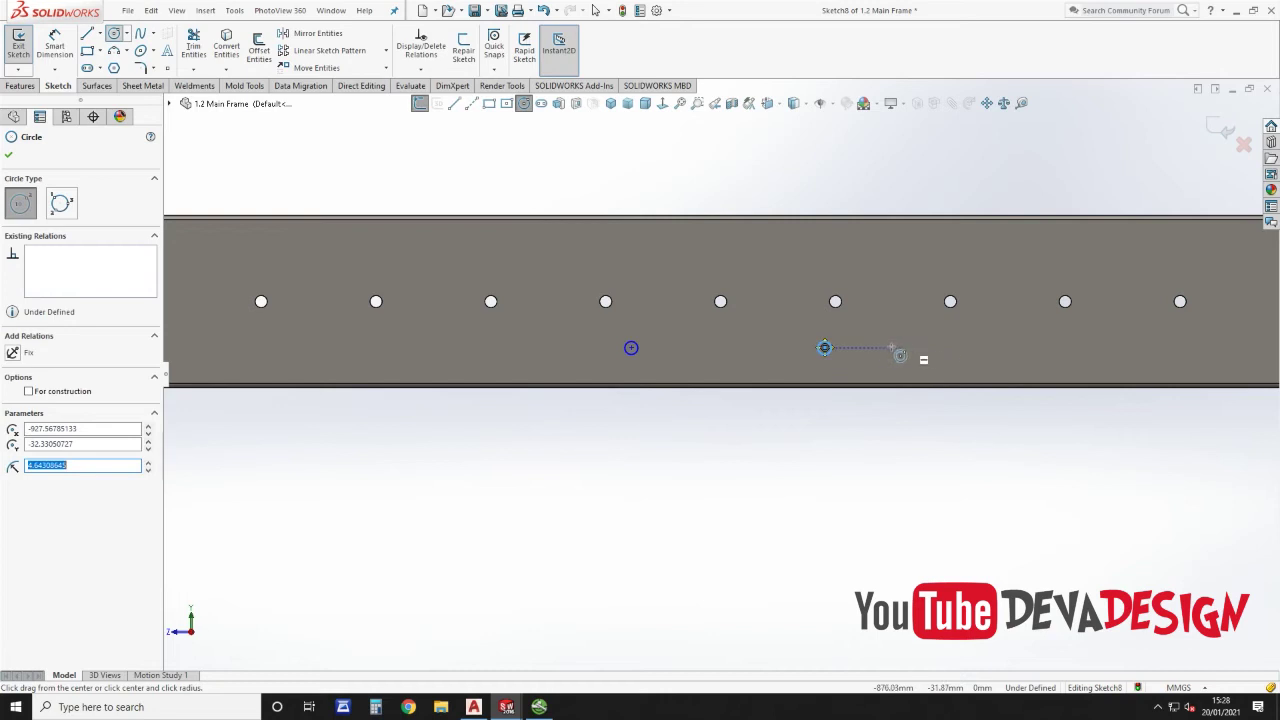
{"action": "left_click", "coordinate": [876, 347]}
{"action": "left_click", "coordinate": [882, 349]}
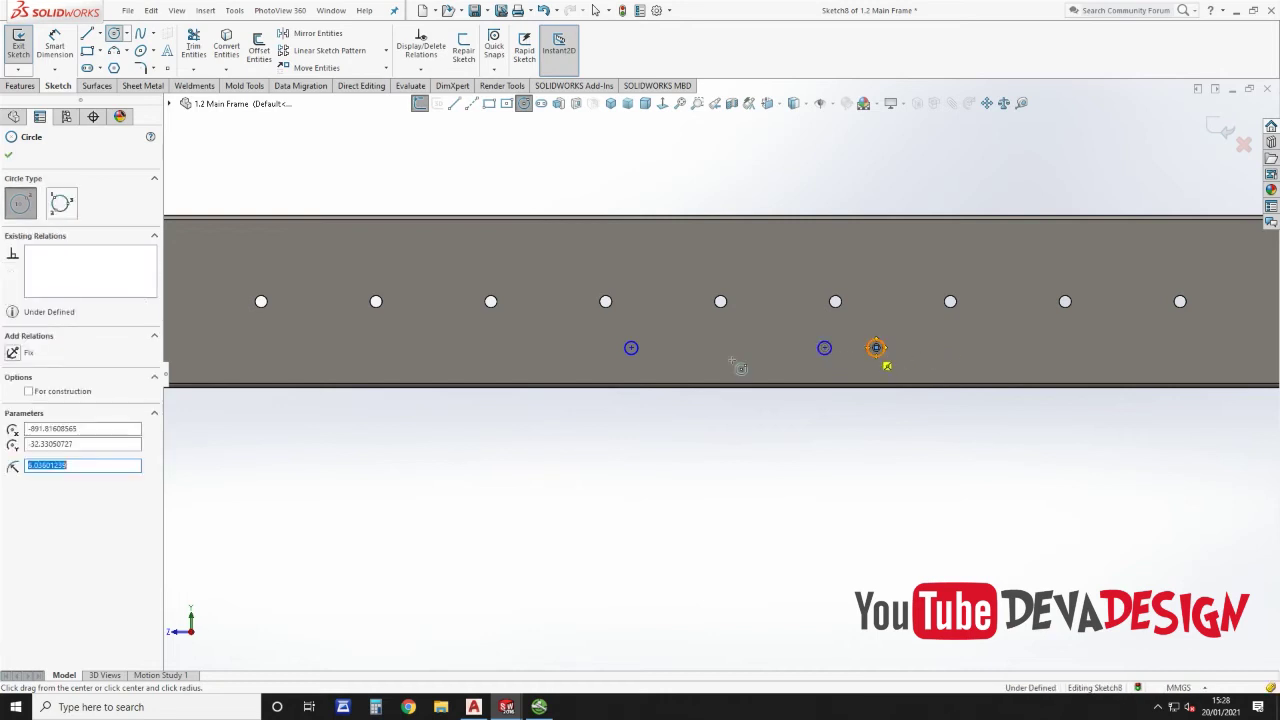
{"action": "left_click", "coordinate": [560, 348]}
{"action": "left_click", "coordinate": [565, 349]}
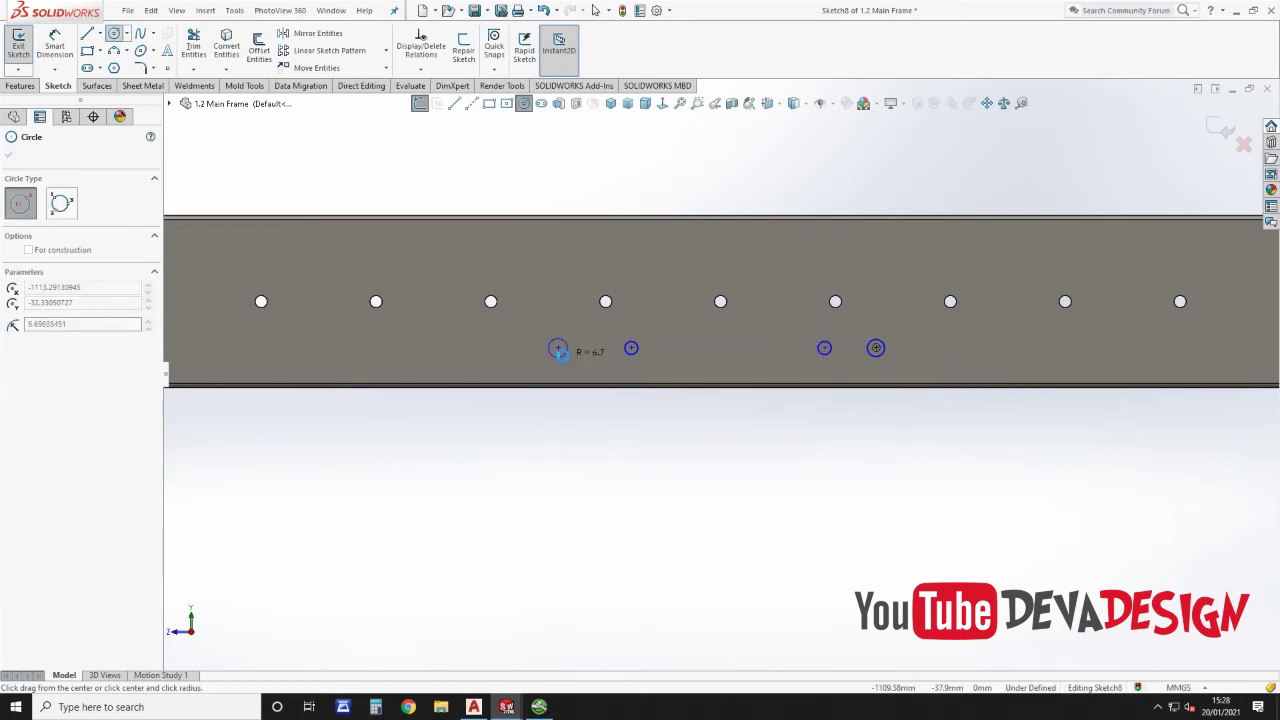
Step: Sketch a pair of circles near each end of the web below the hole row, about 6.5 mm in radius at the origin end
{"action": "scroll", "coordinate": [712, 414], "scroll_direction": "up", "scroll_amount": 4}
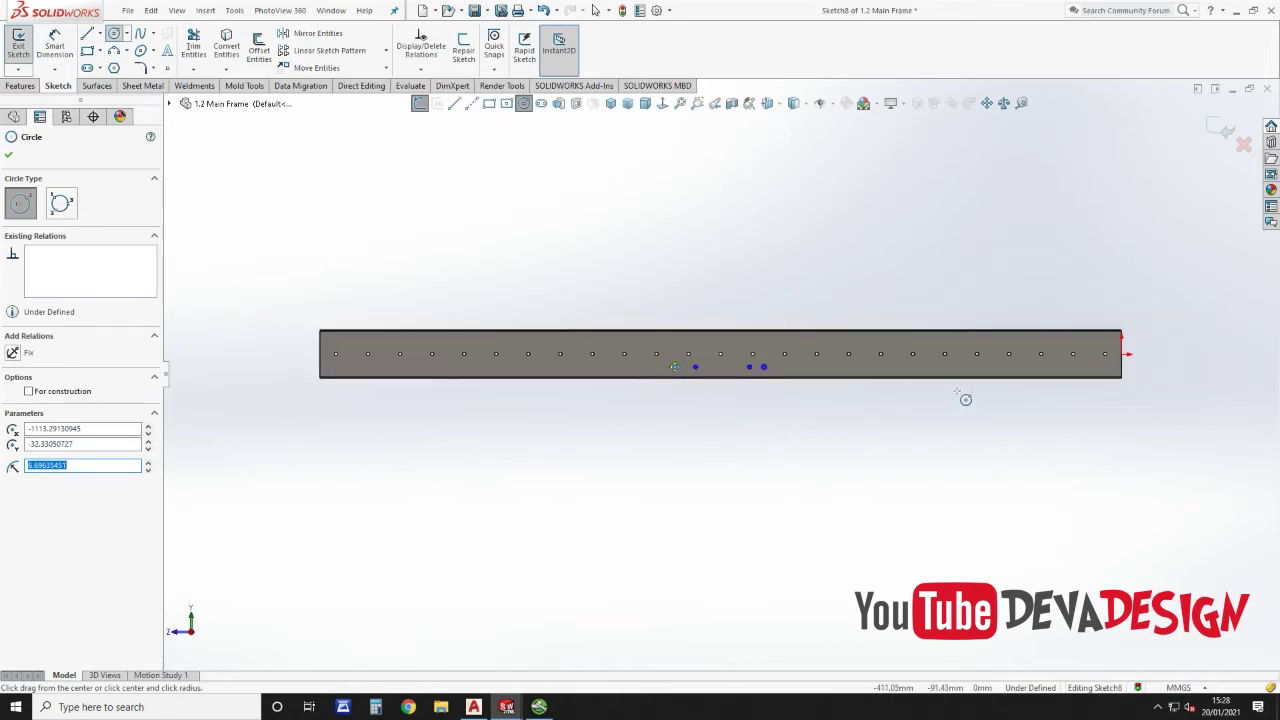
{"action": "scroll", "coordinate": [965, 399], "scroll_direction": "down", "scroll_amount": 3}
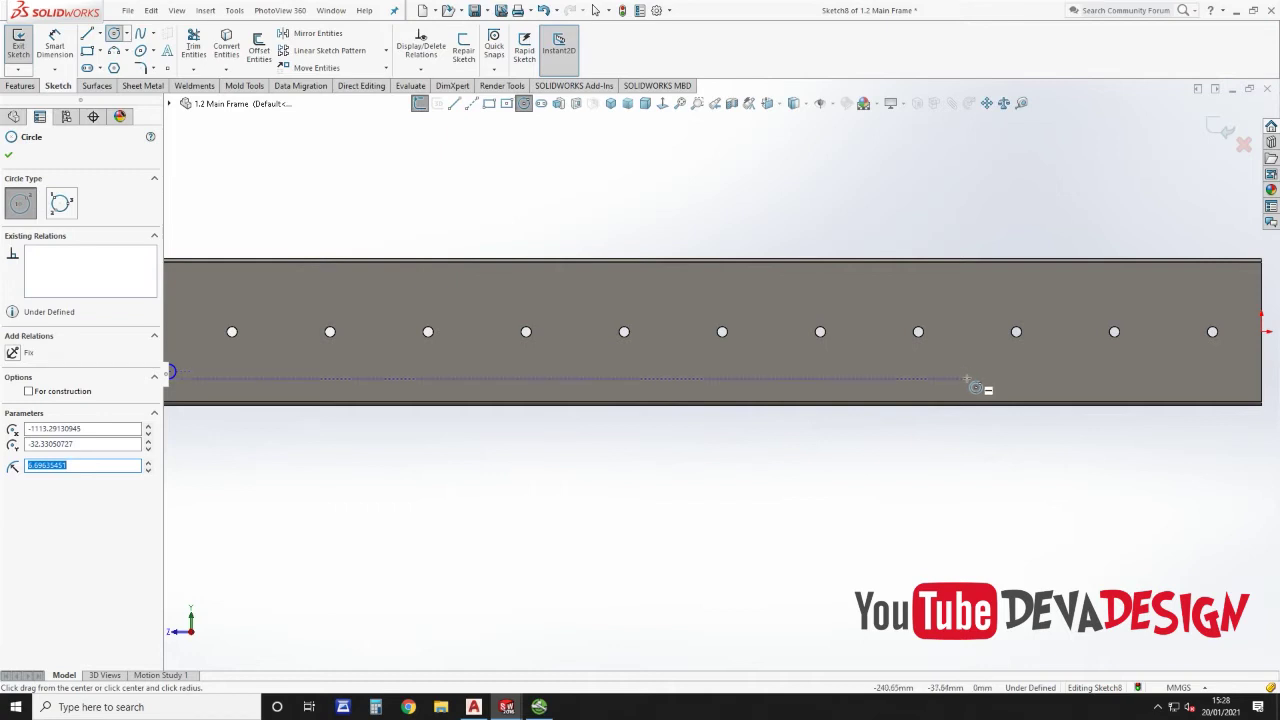
{"action": "left_click", "coordinate": [967, 379]}
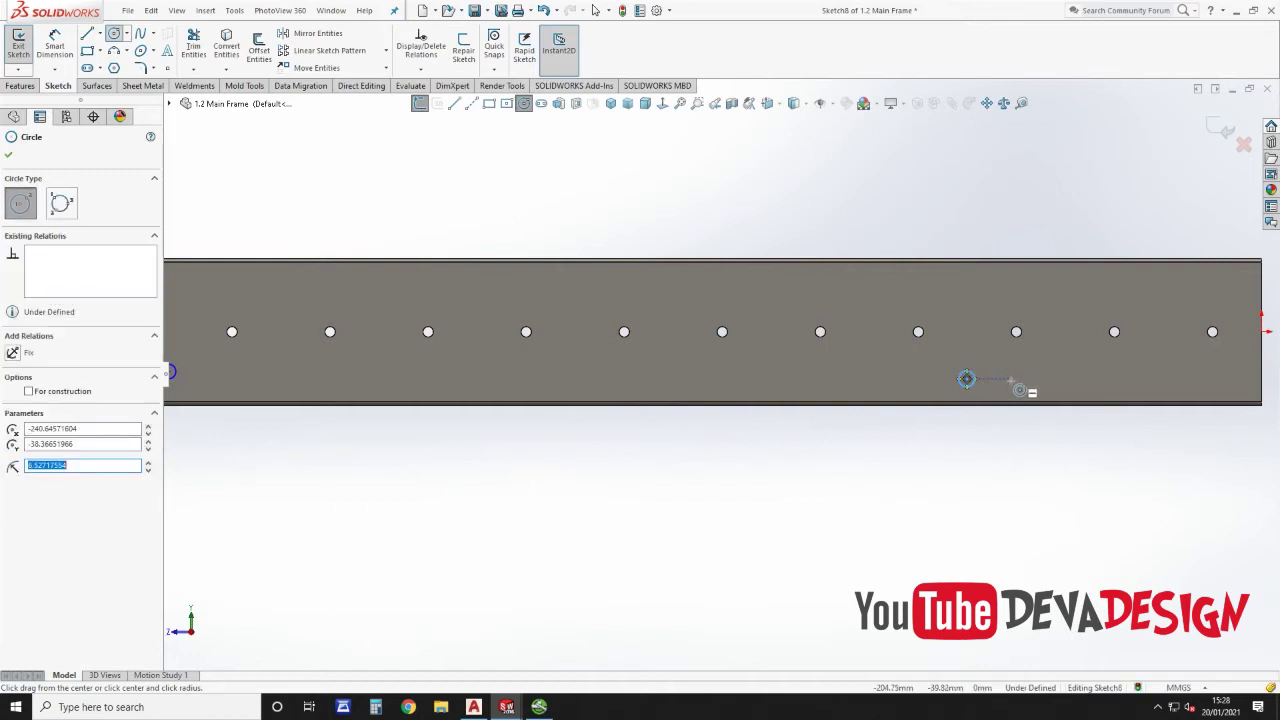
{"action": "scroll", "coordinate": [1010, 405], "scroll_direction": "up", "scroll_amount": 5}
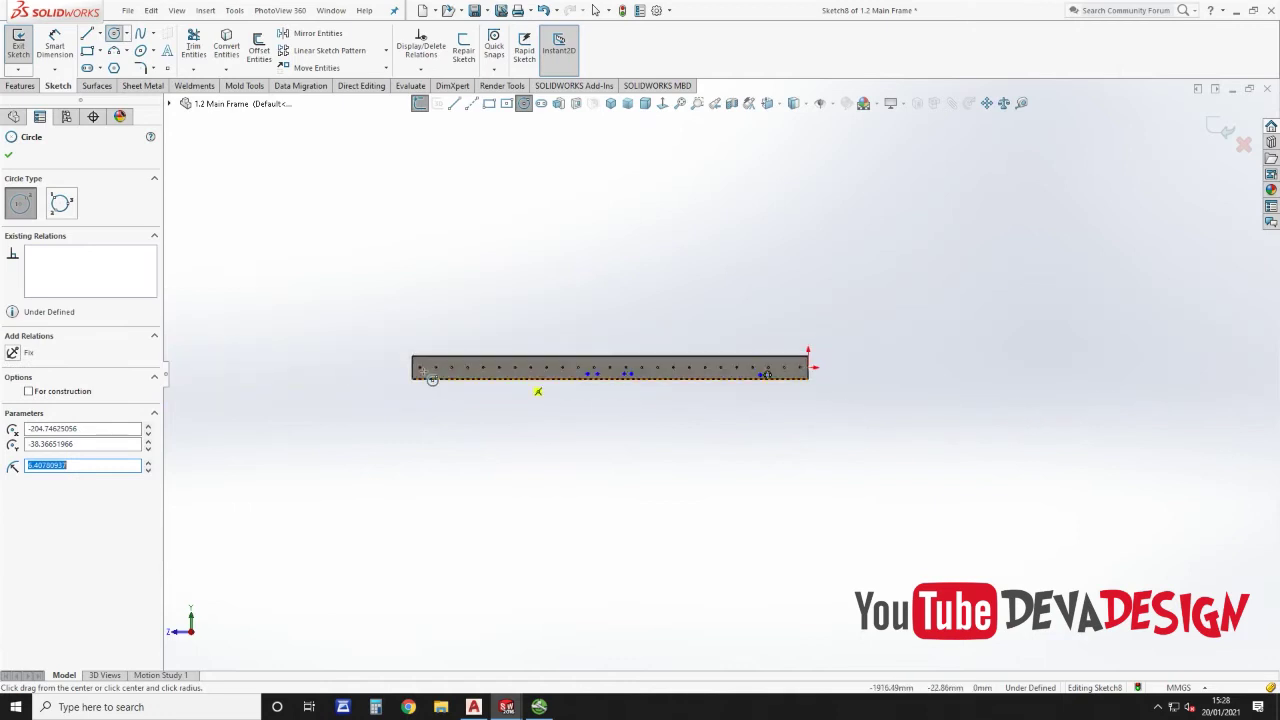
{"action": "scroll", "coordinate": [420, 375], "scroll_direction": "down", "scroll_amount": 4}
{"action": "left_click", "coordinate": [595, 377]}
{"action": "left_click", "coordinate": [590, 376]}
{"action": "left_click", "coordinate": [554, 372]}
{"action": "left_click", "coordinate": [571, 380]}
Step: Apply an Equal relation to all eight sketched circles
{"action": "scroll", "coordinate": [600, 400], "scroll_direction": "up", "scroll_amount": 3}
{"action": "key", "text": "Escape"}
{"action": "left_click_drag", "start_coordinate": [576, 315], "coordinate": [1158, 490]}
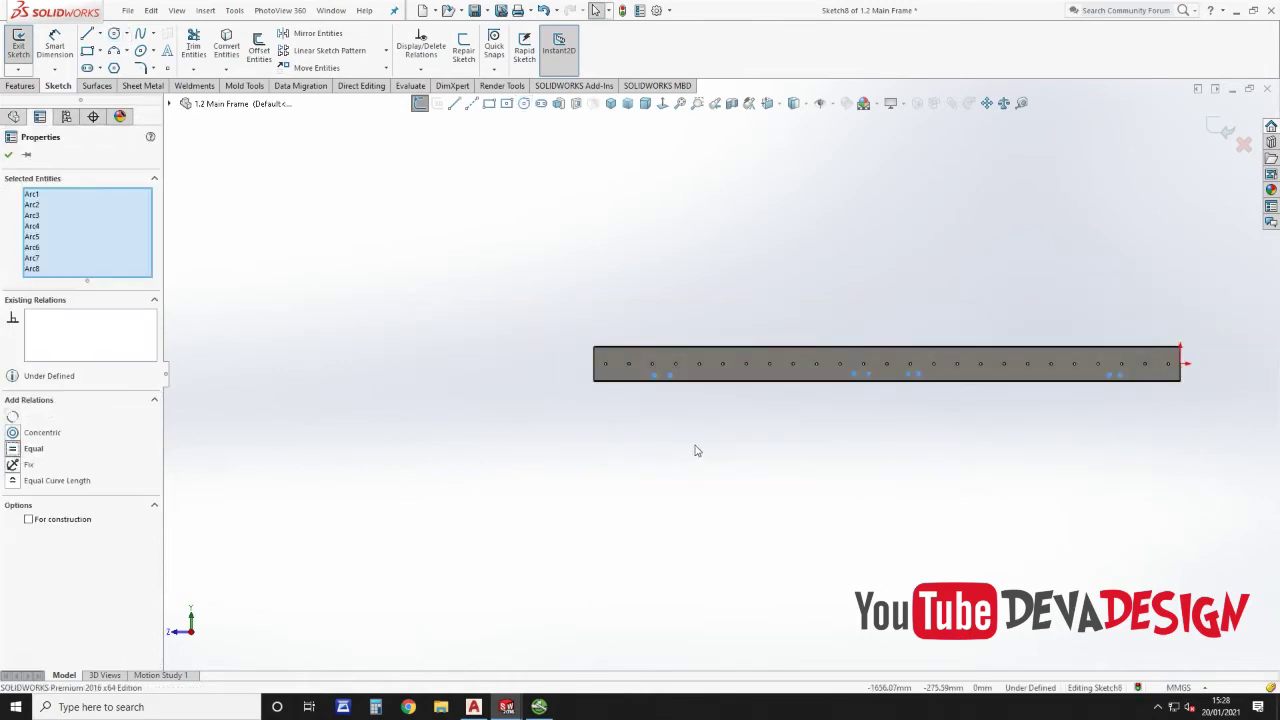
{"action": "key", "text": "Escape"}
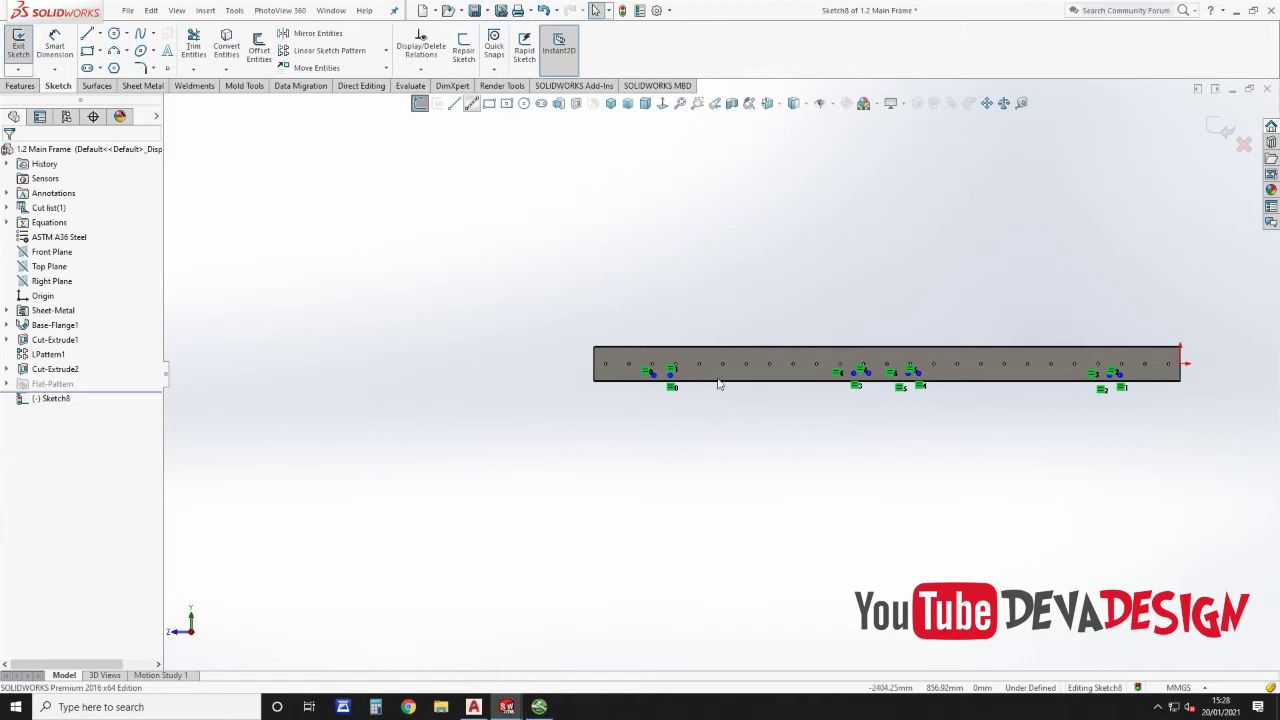
Step: Draw a horizontal construction line between the centres of the two circles at the end away from the origin
{"action": "scroll", "coordinate": [718, 384], "scroll_direction": "down", "scroll_amount": 12}
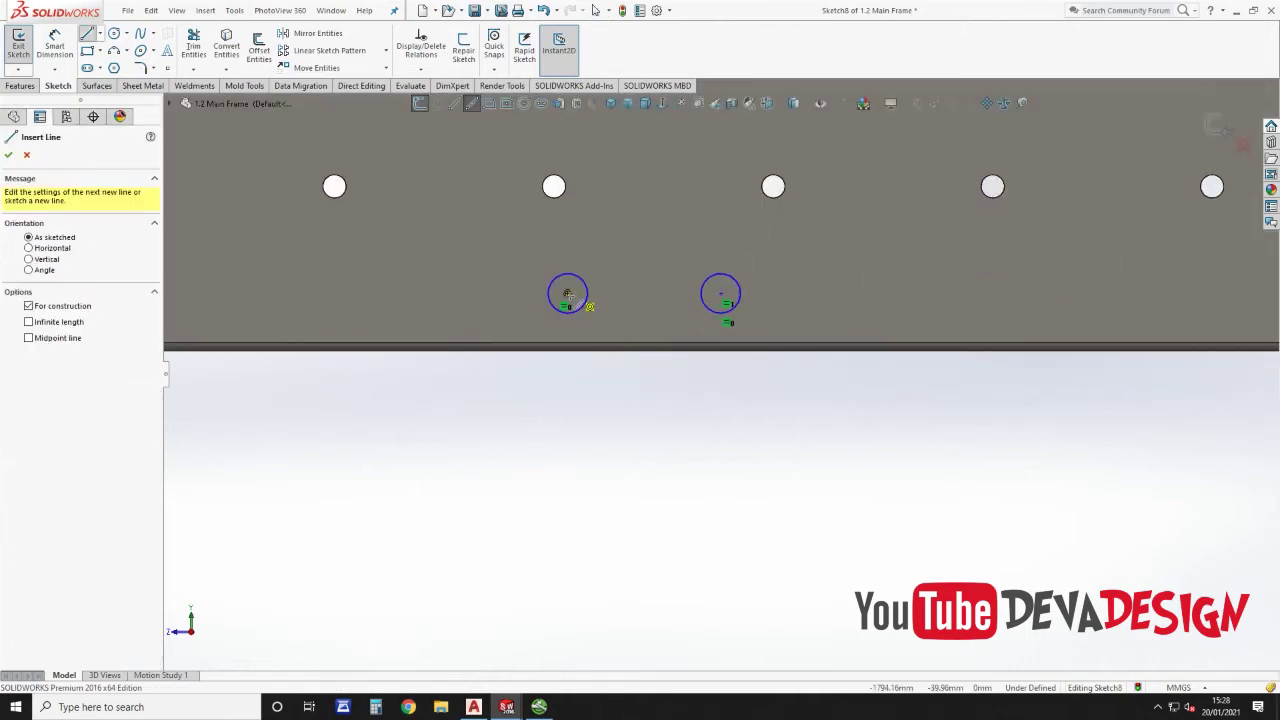
{"action": "left_click", "coordinate": [567, 294]}
{"action": "left_click", "coordinate": [721, 293]}
{"action": "scroll", "coordinate": [920, 421], "scroll_direction": "up", "scroll_amount": 9}
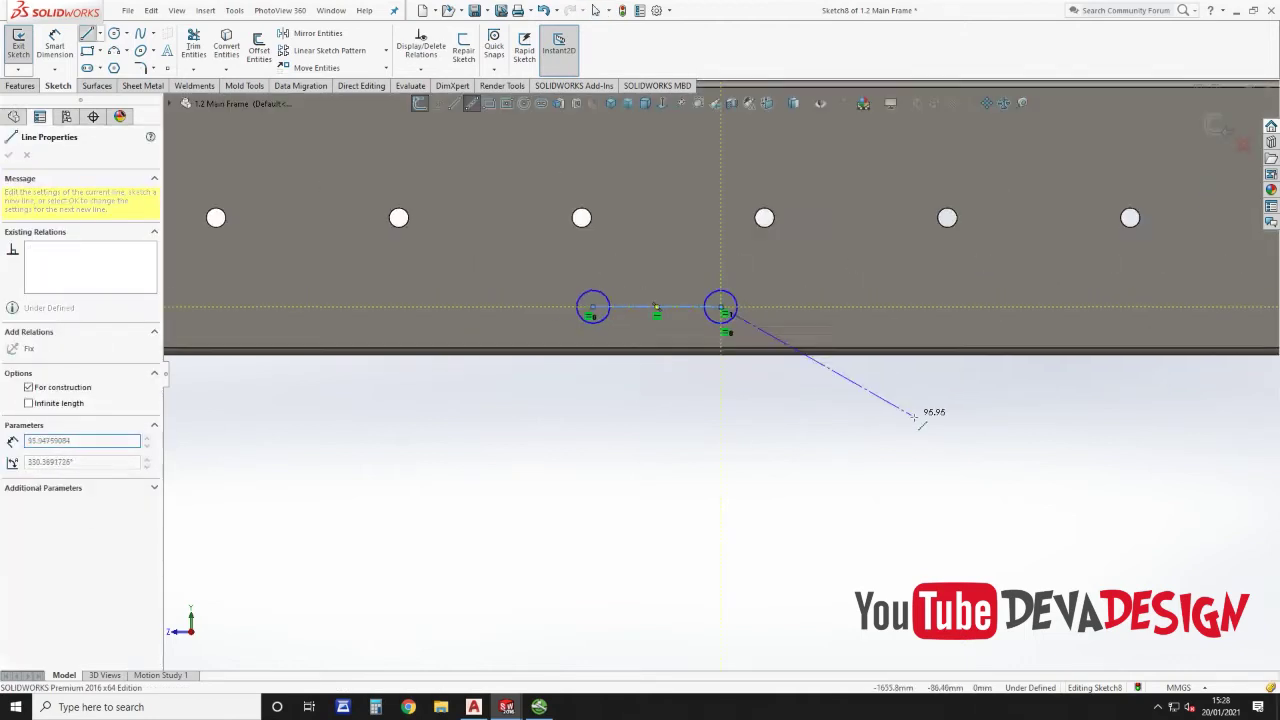
{"action": "scroll", "coordinate": [1050, 375], "scroll_direction": "down", "scroll_amount": 5}
{"action": "scroll", "coordinate": [900, 369], "scroll_direction": "up", "scroll_amount": 3}
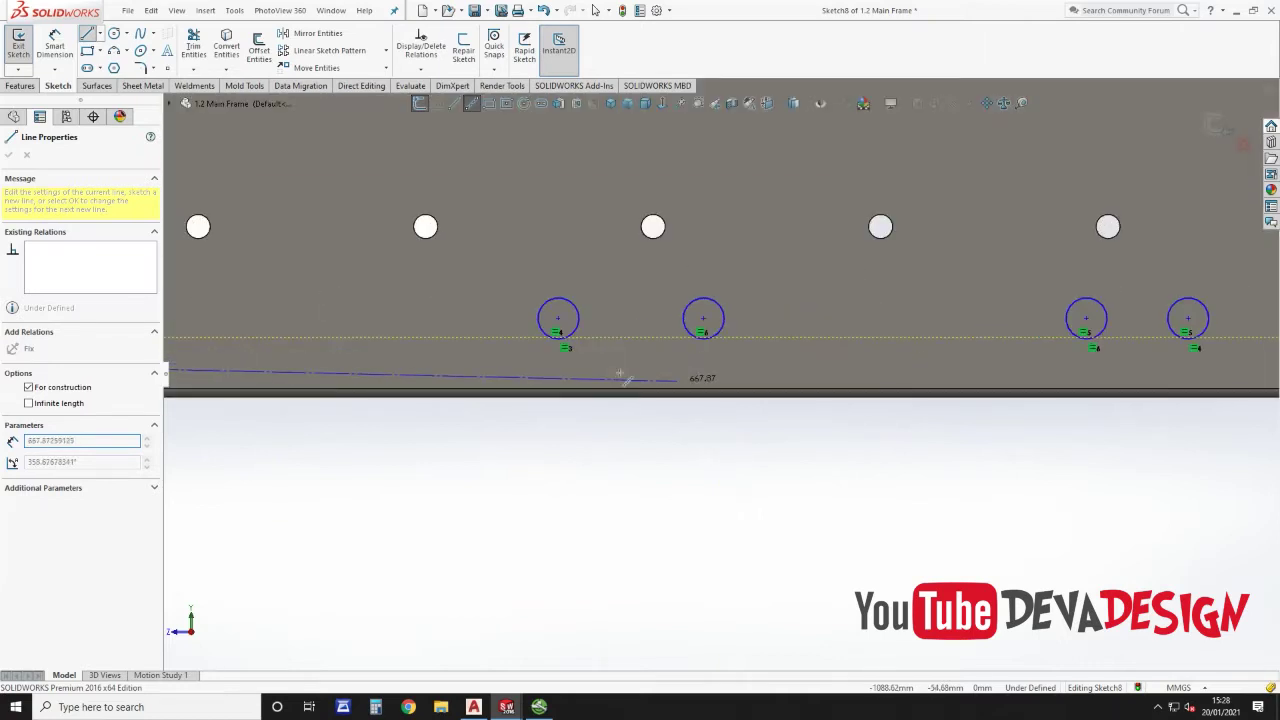
Step: Continue the construction line chain through the centres of the four middle circles
{"action": "left_click", "coordinate": [558, 318]}
{"action": "left_click", "coordinate": [703, 318]}
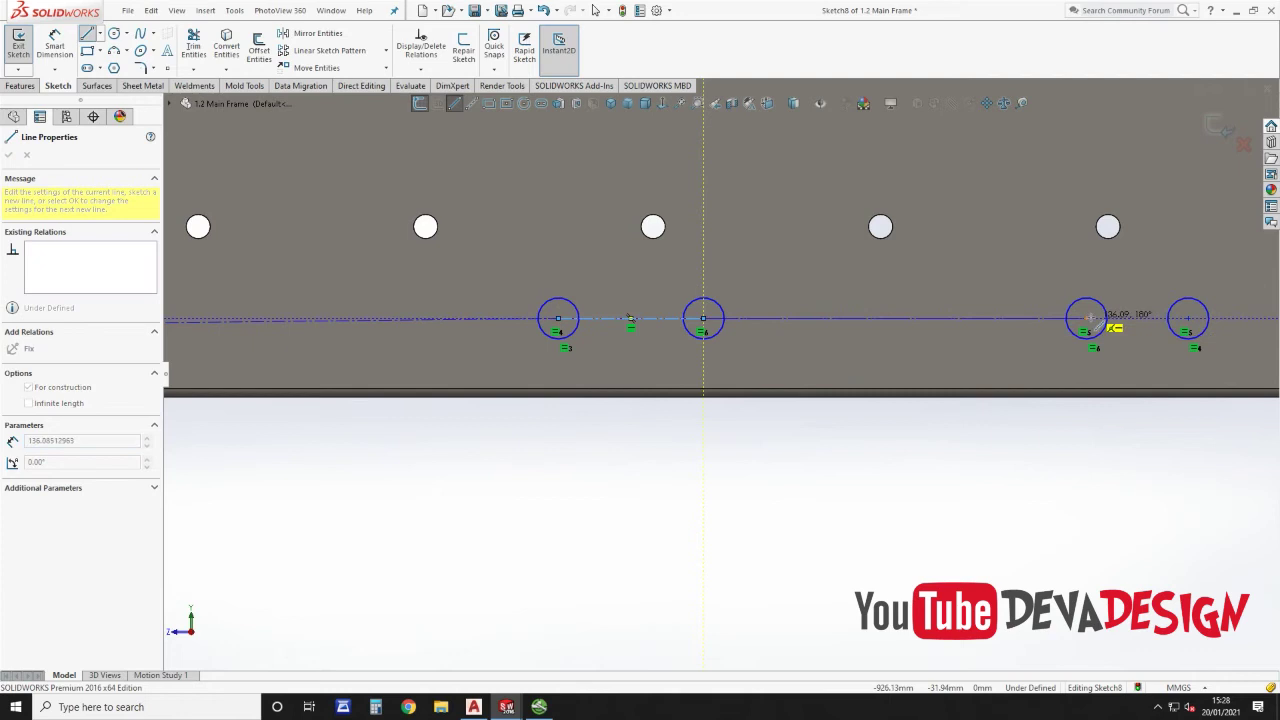
{"action": "left_click", "coordinate": [1086, 318]}
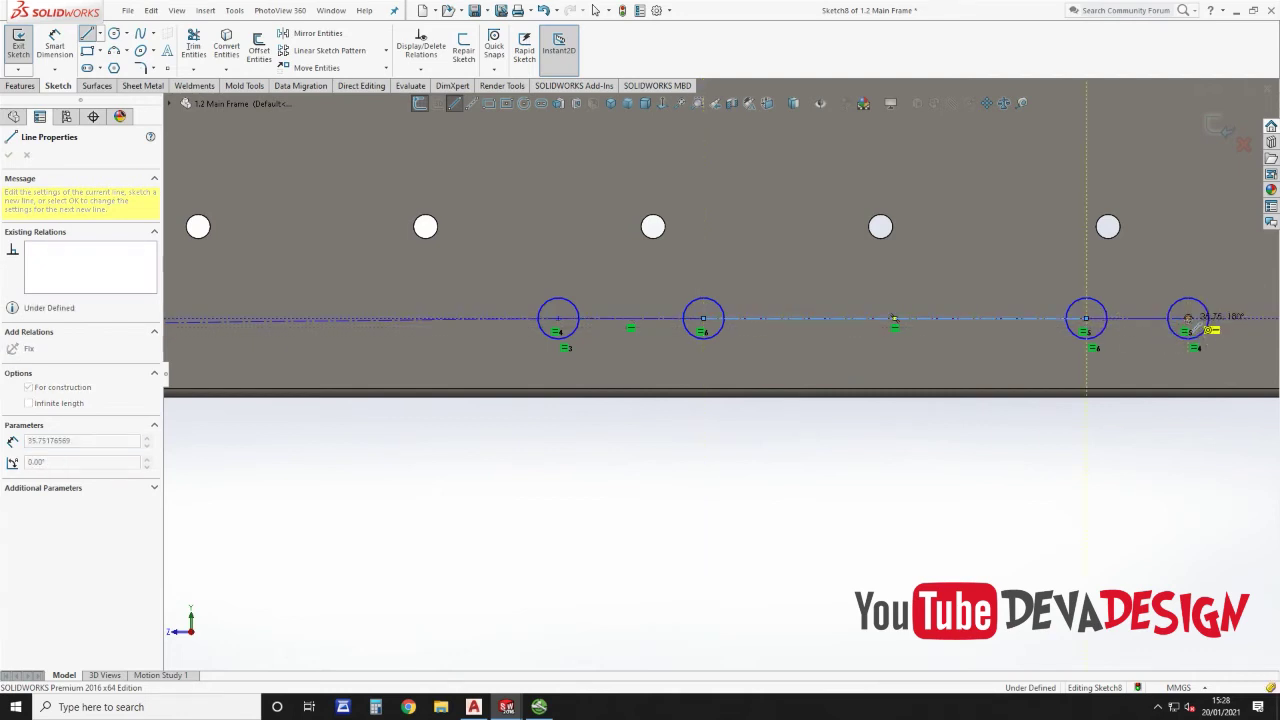
{"action": "scroll", "coordinate": [1000, 380], "scroll_direction": "down", "scroll_amount": 5}
{"action": "scroll", "coordinate": [943, 366], "scroll_direction": "up", "scroll_amount": 5}
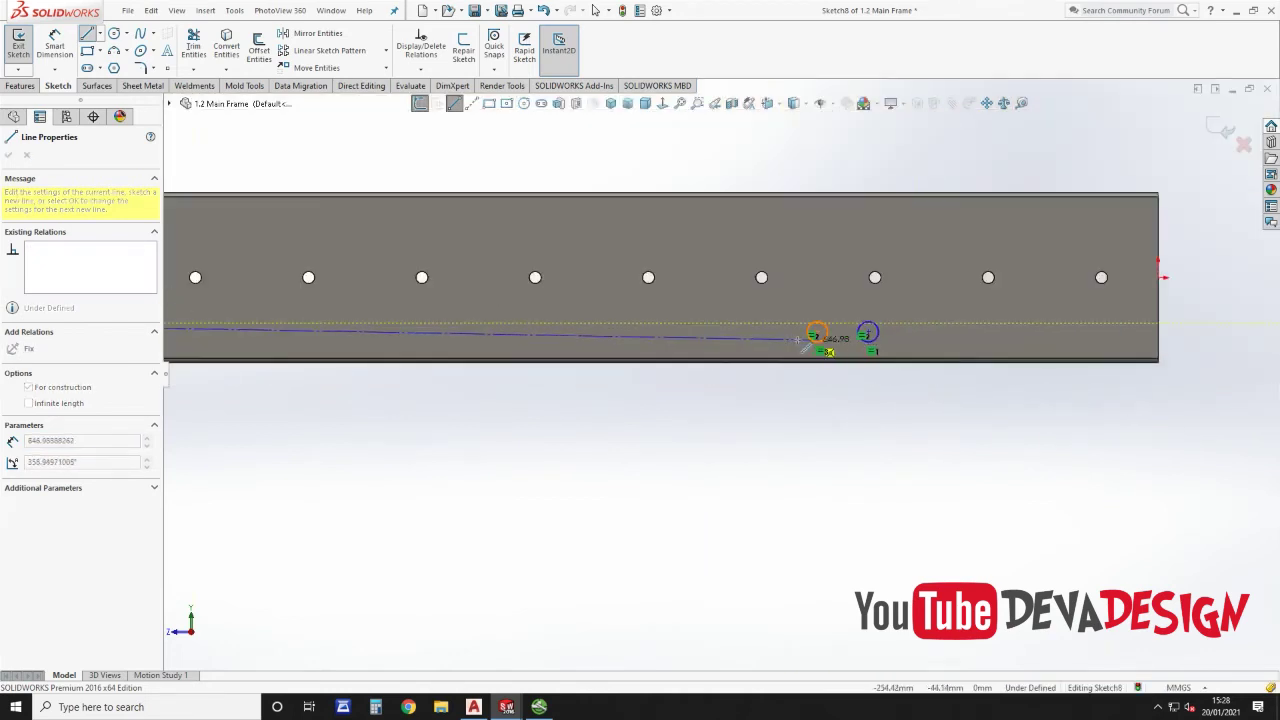
Step: Extend the construction line chain through the centres of the two circles near the origin end, and finish the line
{"action": "scroll", "coordinate": [797, 339], "scroll_direction": "up", "scroll_amount": 2}
{"action": "left_click", "coordinate": [817, 331]}
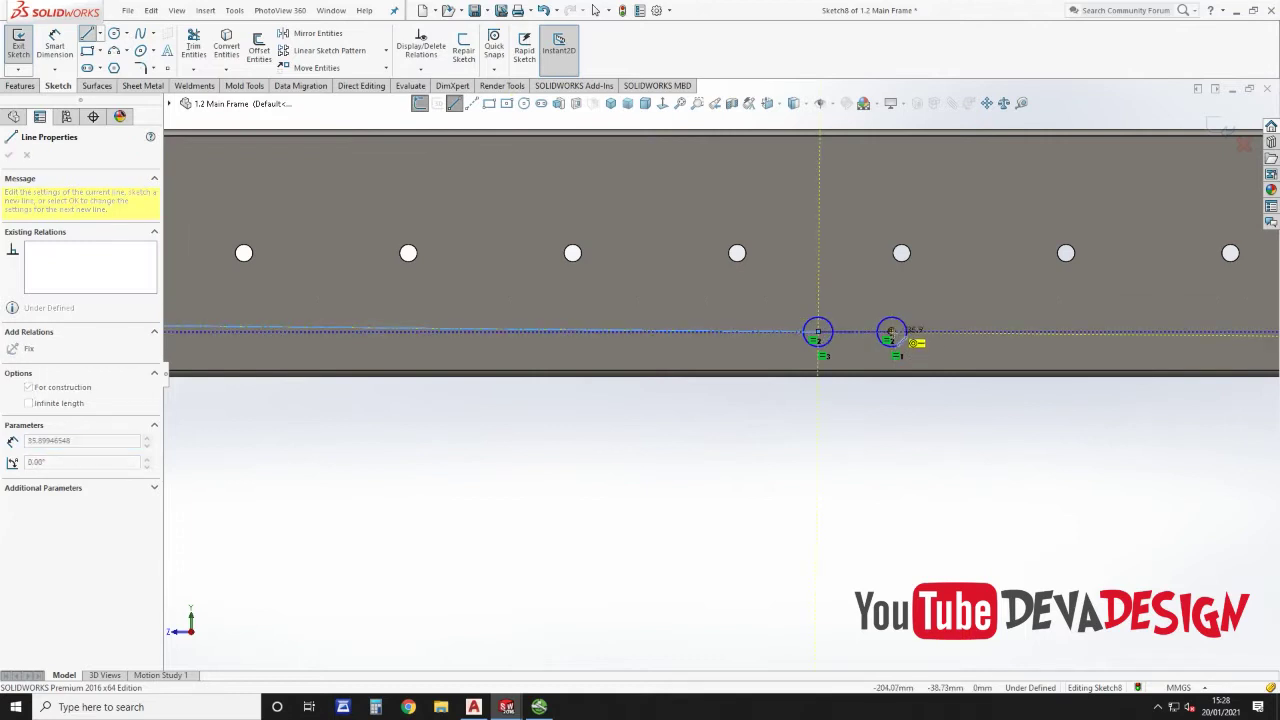
{"action": "scroll", "coordinate": [800, 360], "scroll_direction": "down", "scroll_amount": 5}
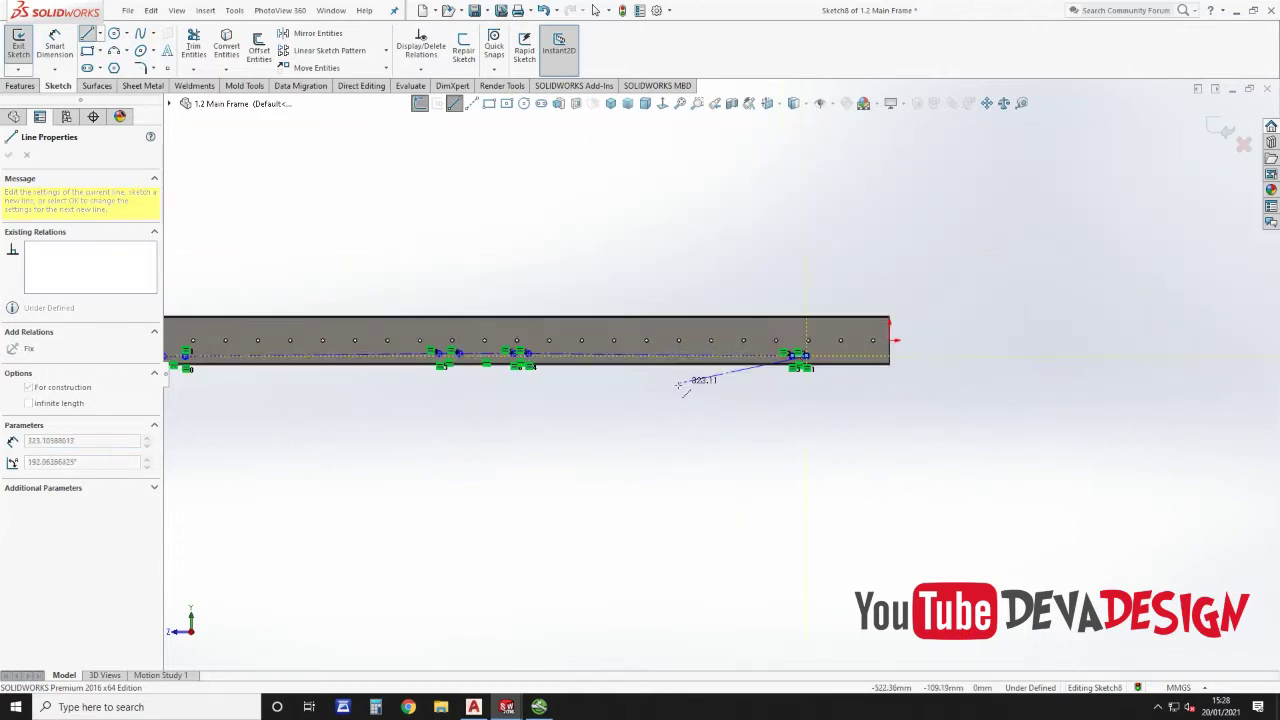
{"action": "left_click", "coordinate": [440, 362]}
{"action": "key", "text": "Escape"}
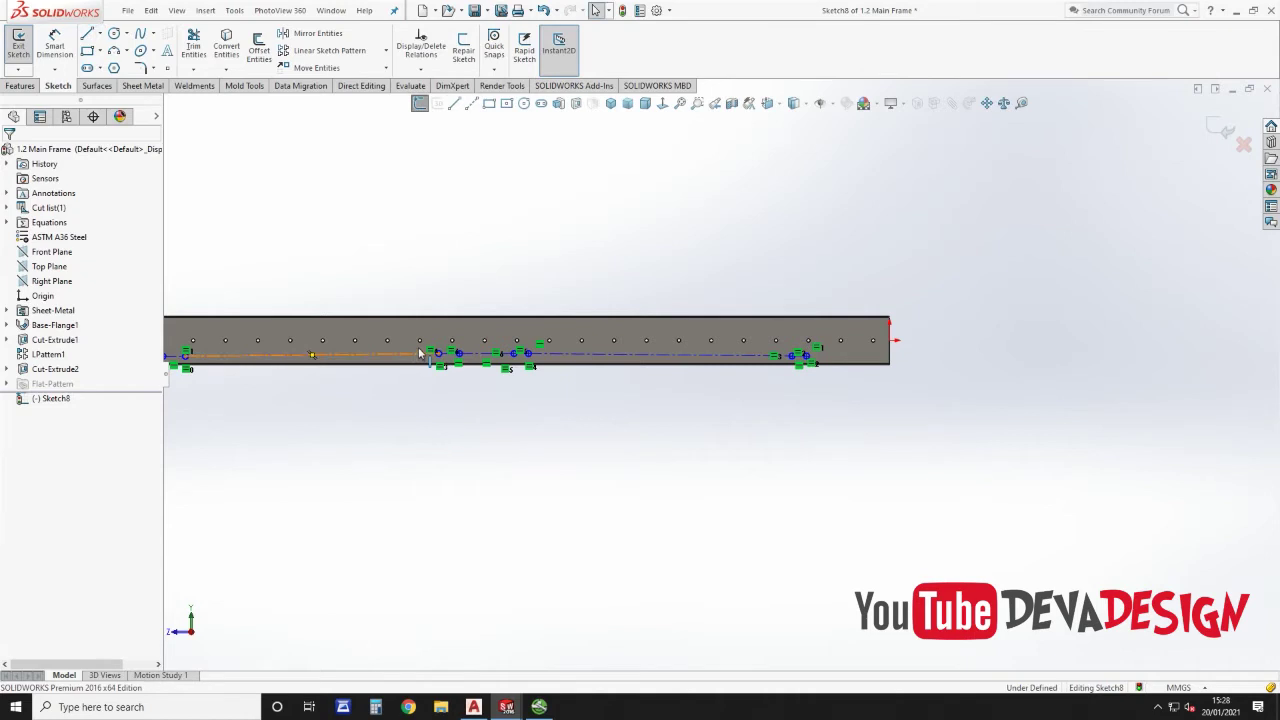
Step: Apply Horizontal relations to the two long construction lines between the middle circles and the end pairs
{"action": "left_click", "coordinate": [419, 354]}
{"action": "left_click", "coordinate": [566, 355]}
{"action": "left_click", "coordinate": [602, 298]}
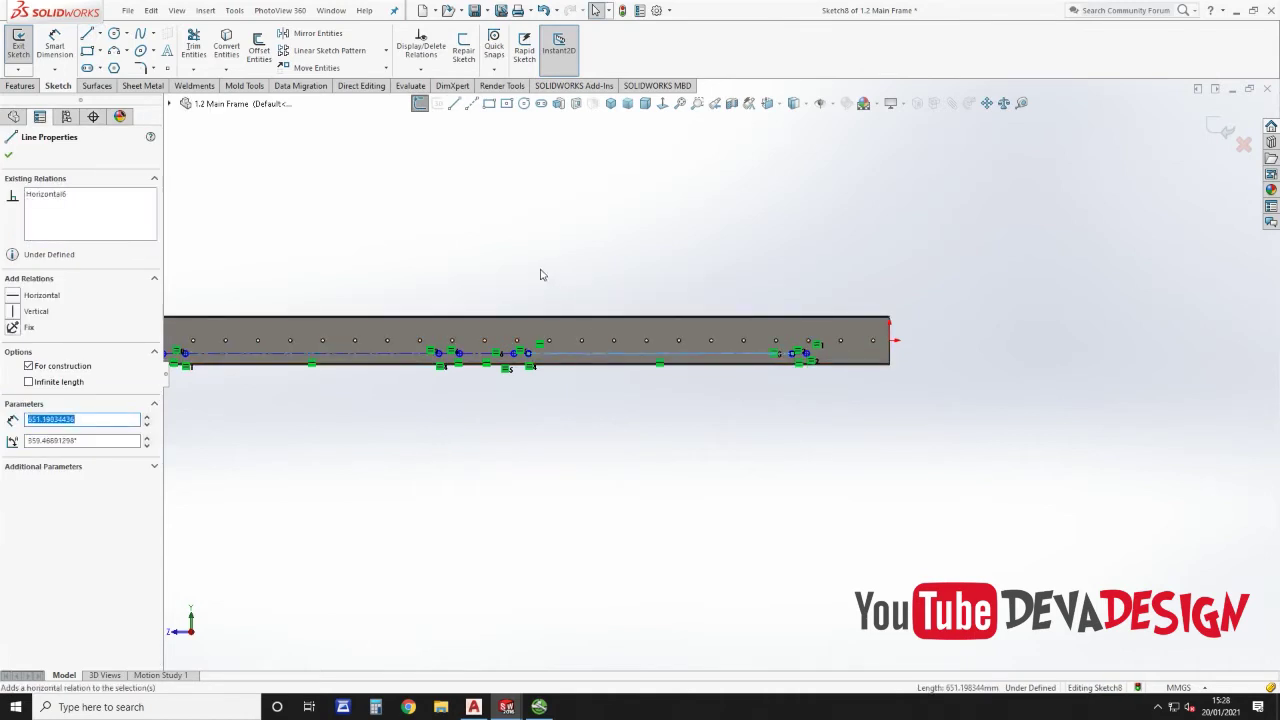
{"action": "left_click", "coordinate": [541, 273]}
Step: Make the two long construction lines equal in length
{"action": "left_click", "coordinate": [312, 354]}
{"action": "left_click", "coordinate": [543, 354], "text": "ctrl"}
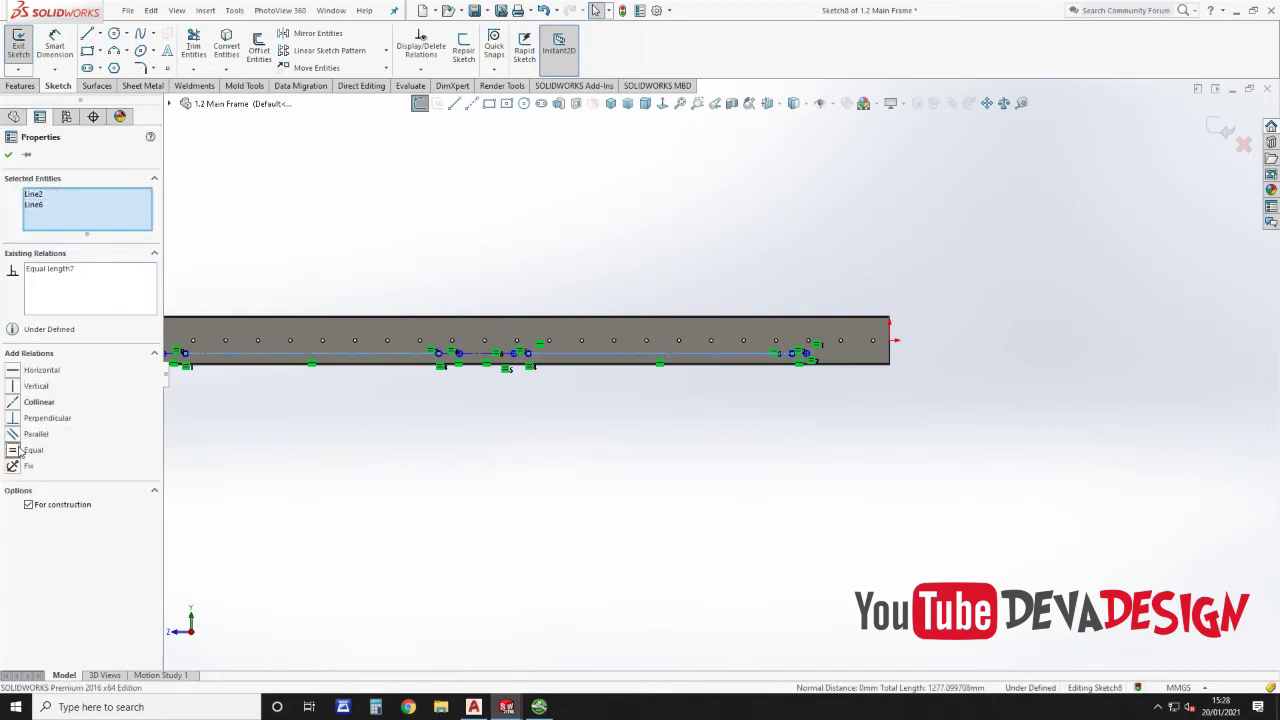
{"action": "left_click", "coordinate": [360, 438]}
Step: Make the four short construction lines joining the paired circles equal in length
{"action": "scroll", "coordinate": [297, 380], "scroll_direction": "down", "scroll_amount": 4}
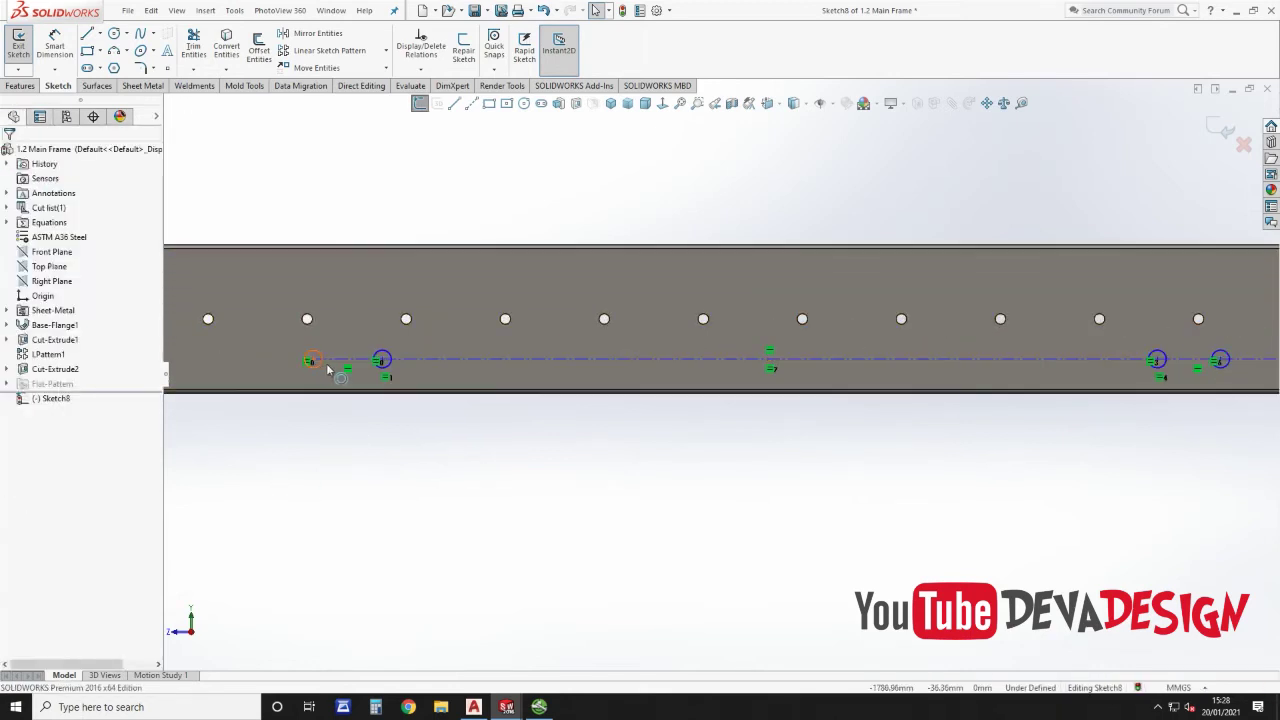
{"action": "left_click", "coordinate": [473, 359]}
{"action": "scroll", "coordinate": [811, 449], "scroll_direction": "up", "scroll_amount": 3}
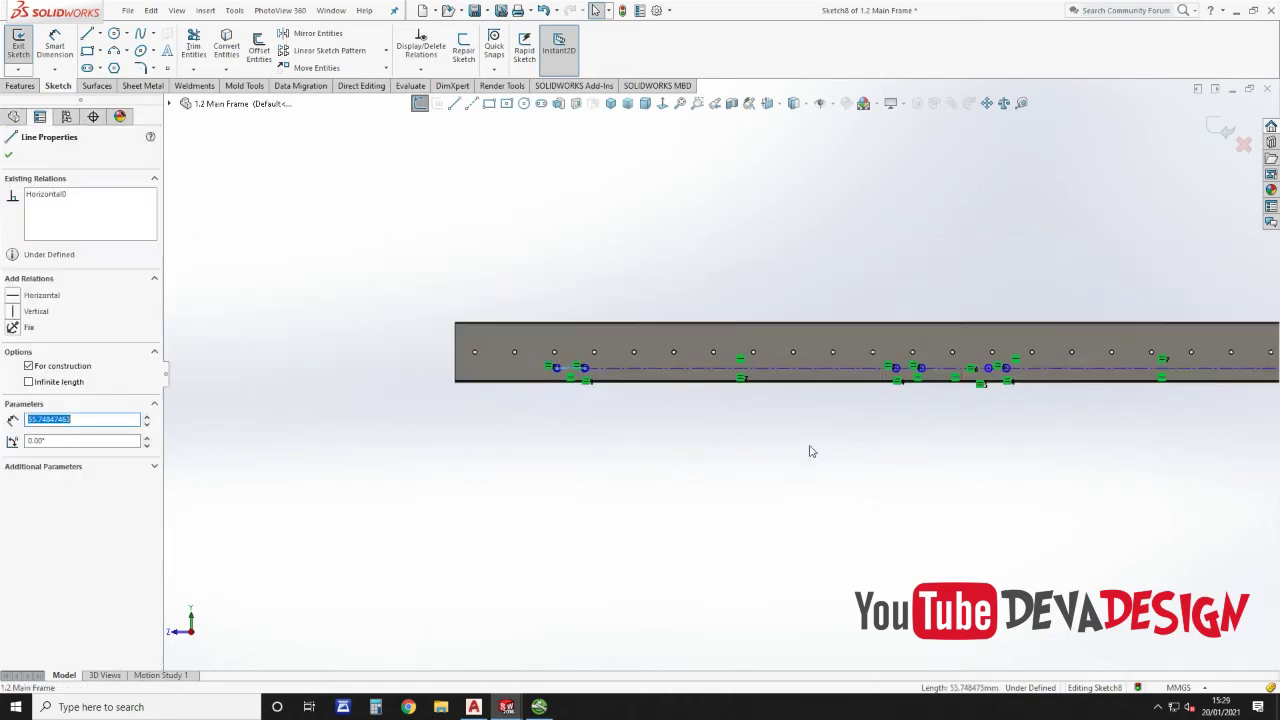
{"action": "scroll", "coordinate": [1014, 360], "scroll_direction": "down", "scroll_amount": 5}
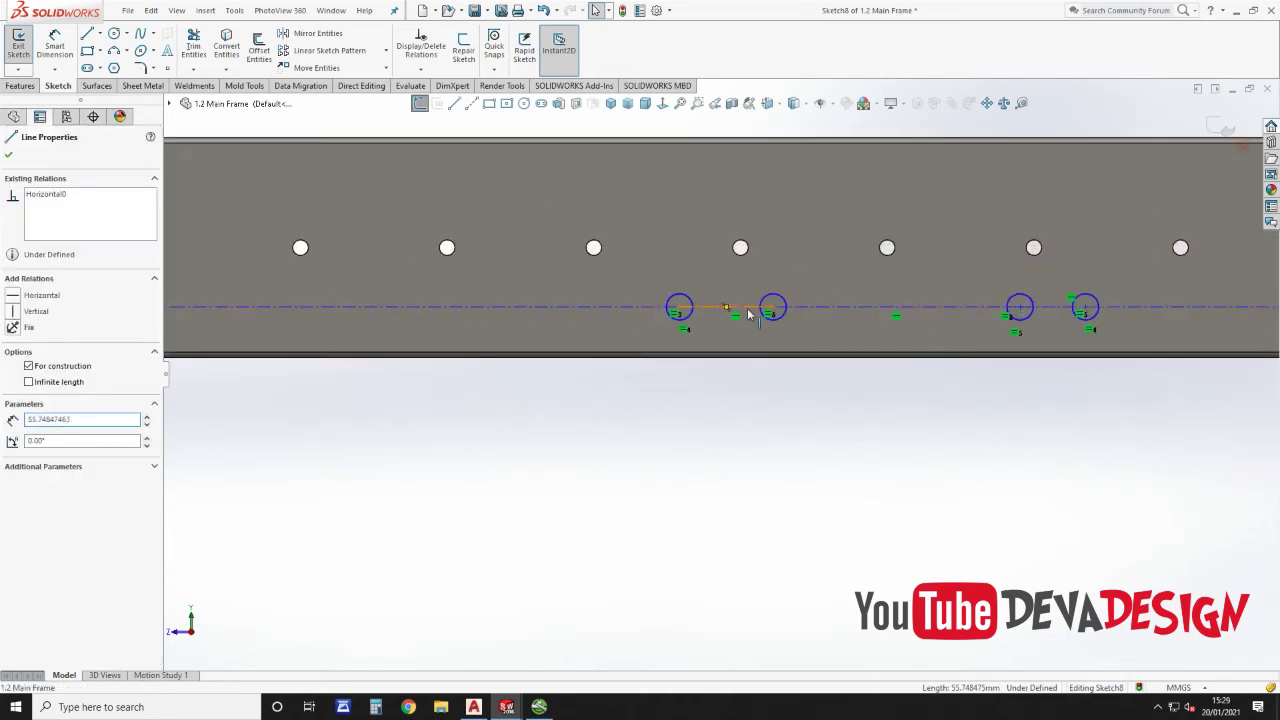
{"action": "left_click", "coordinate": [1048, 349], "text": "ctrl"}
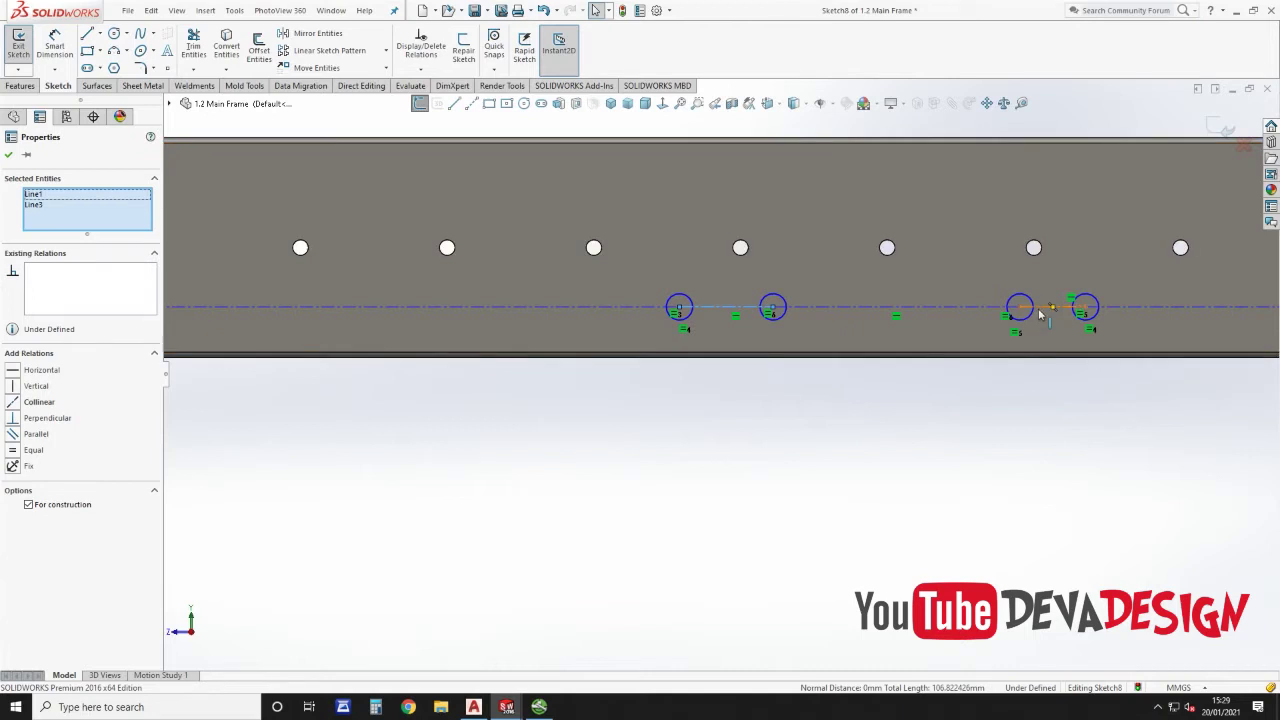
{"action": "left_click", "coordinate": [1022, 361], "text": "ctrl"}
{"action": "scroll", "coordinate": [846, 417], "scroll_direction": "up", "scroll_amount": 6}
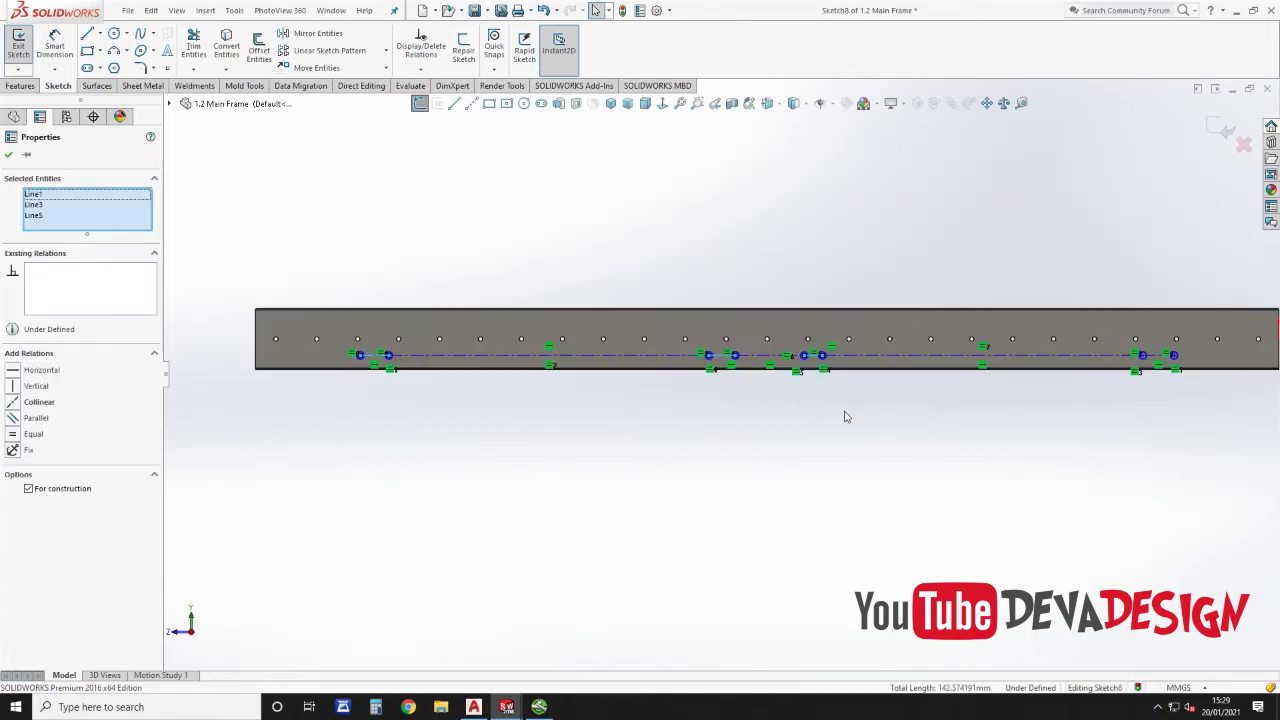
{"action": "scroll", "coordinate": [1142, 372], "scroll_direction": "down", "scroll_amount": 5}
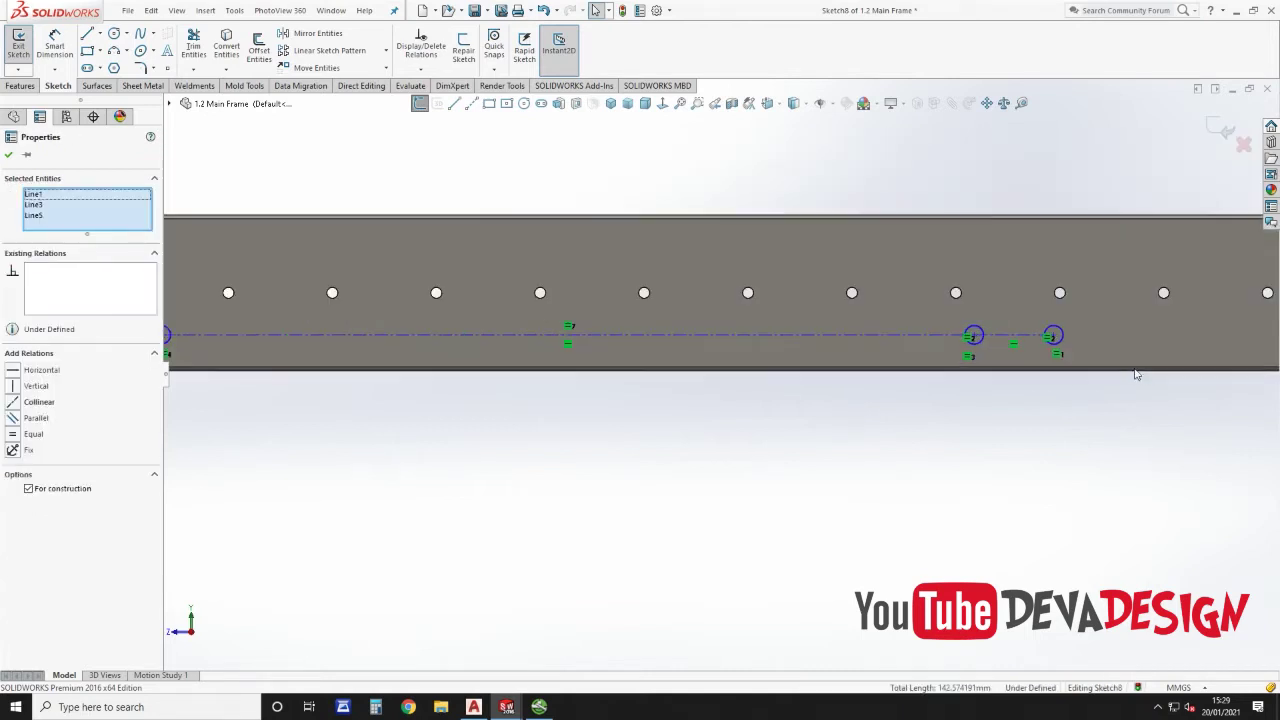
{"action": "left_click", "coordinate": [1032, 339], "text": "ctrl"}
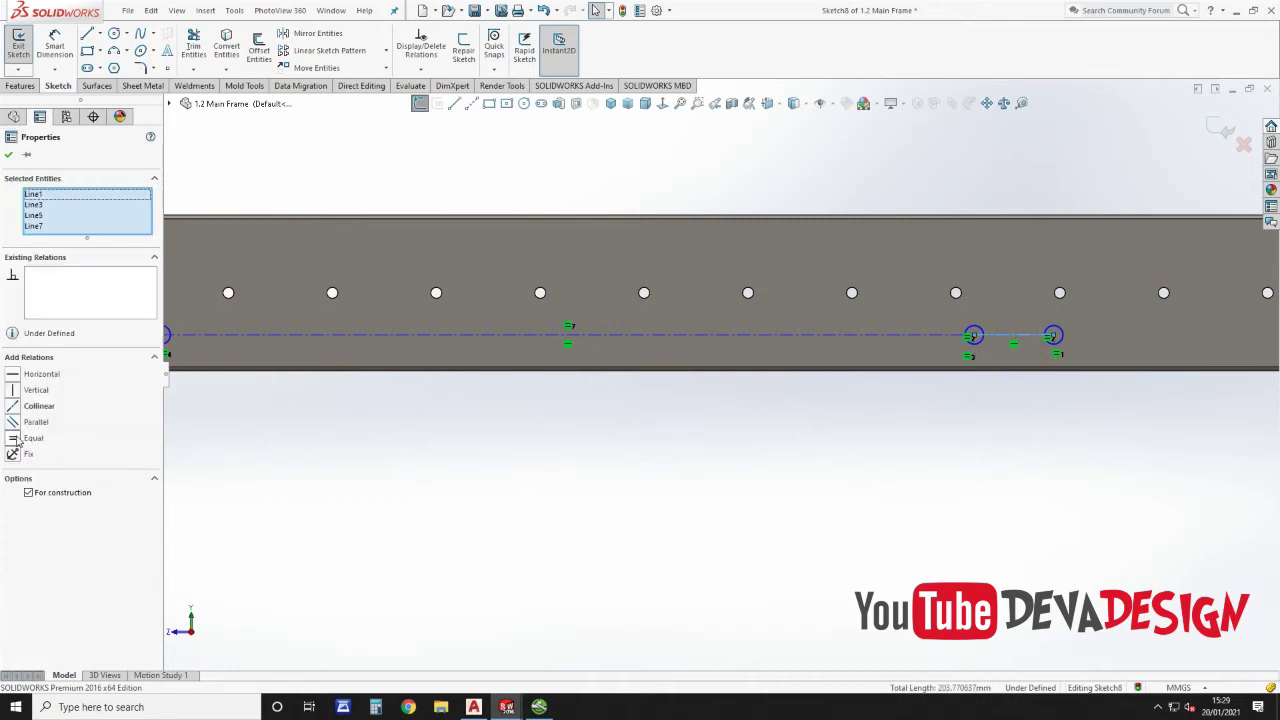
{"action": "left_click", "coordinate": [723, 452]}
{"action": "scroll", "coordinate": [573, 417], "scroll_direction": "up", "scroll_amount": 3}
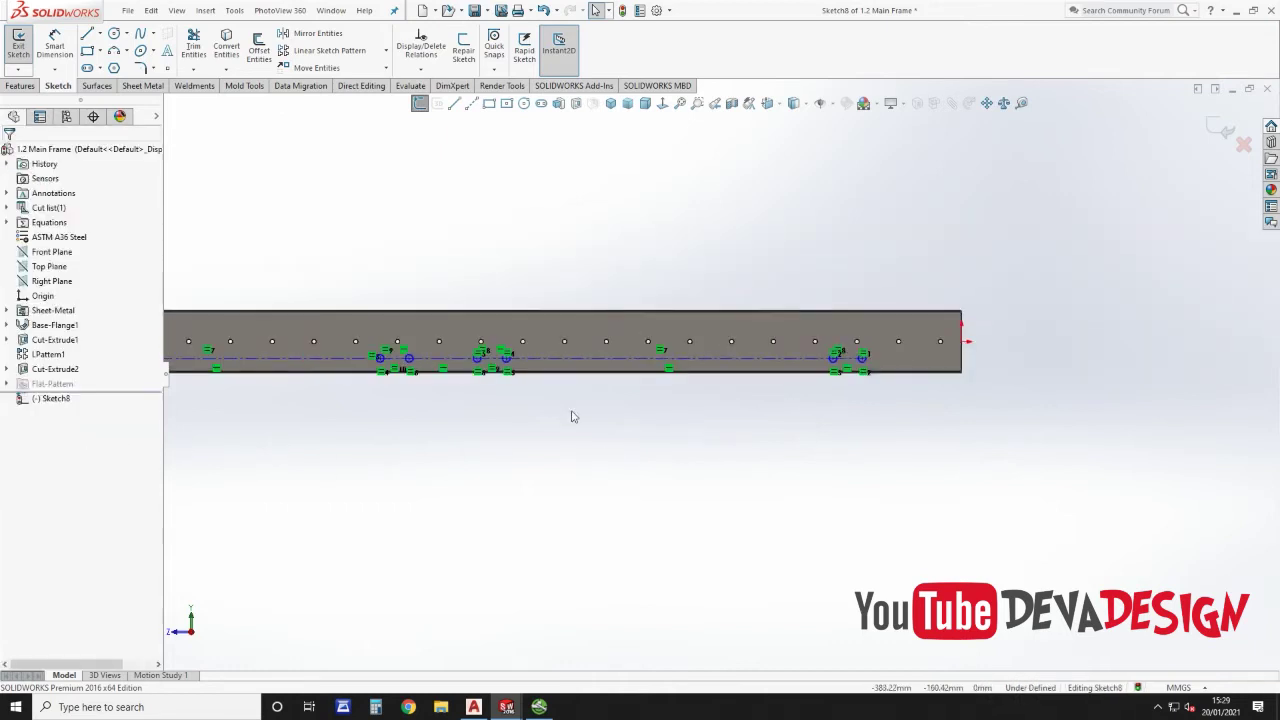
Step: Measure the mounting holes on the two 1.8 Braching parts in the roller conveyor assembly, and return to the 1.2 Main Frame sketch
{"action": "left_click", "coordinate": [64, 52]}
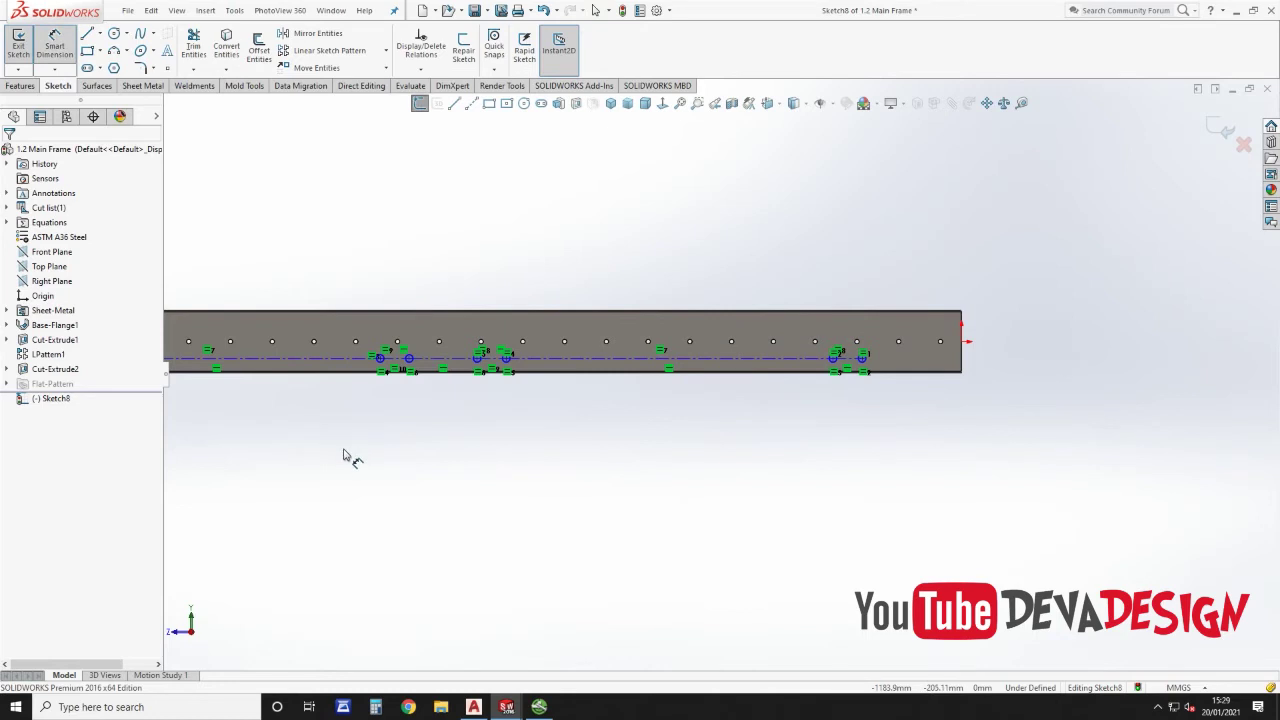
{"action": "key", "text": "Escape"}
{"action": "key", "text": "ctrl+Tab"}
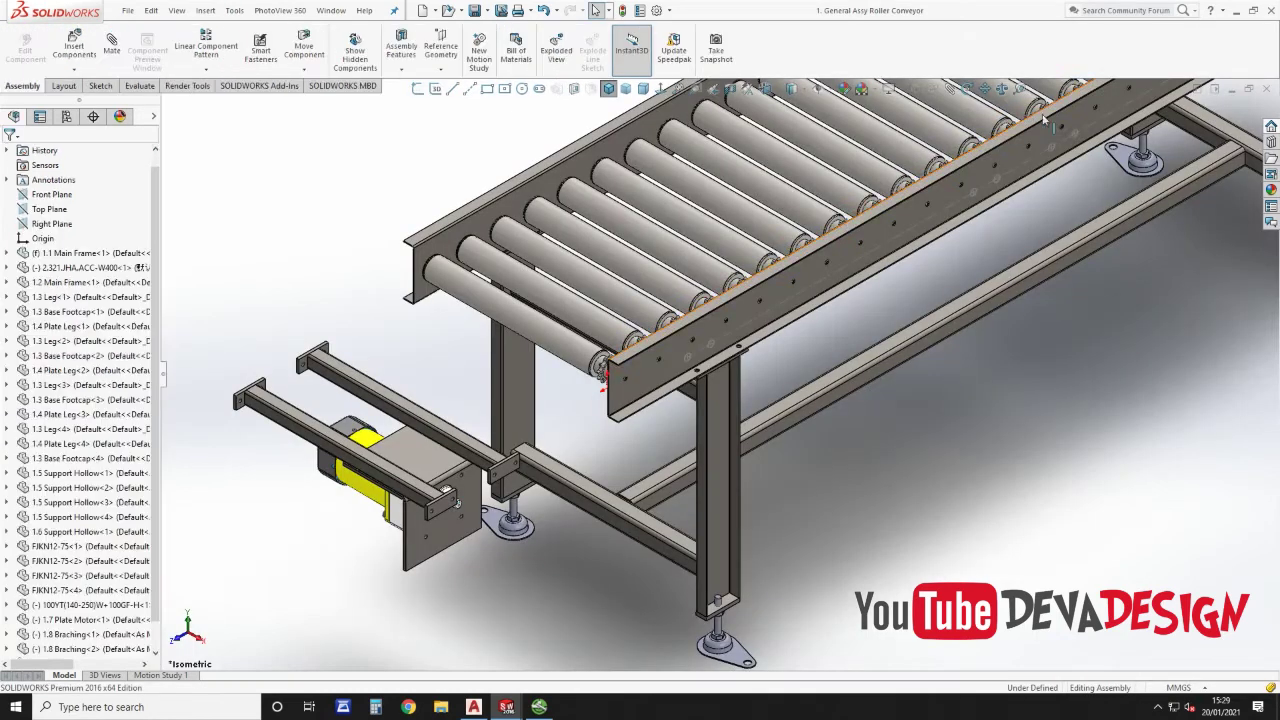
{"action": "left_click", "coordinate": [1020, 89]}
{"action": "scroll", "coordinate": [443, 530], "scroll_direction": "down", "scroll_amount": 7}
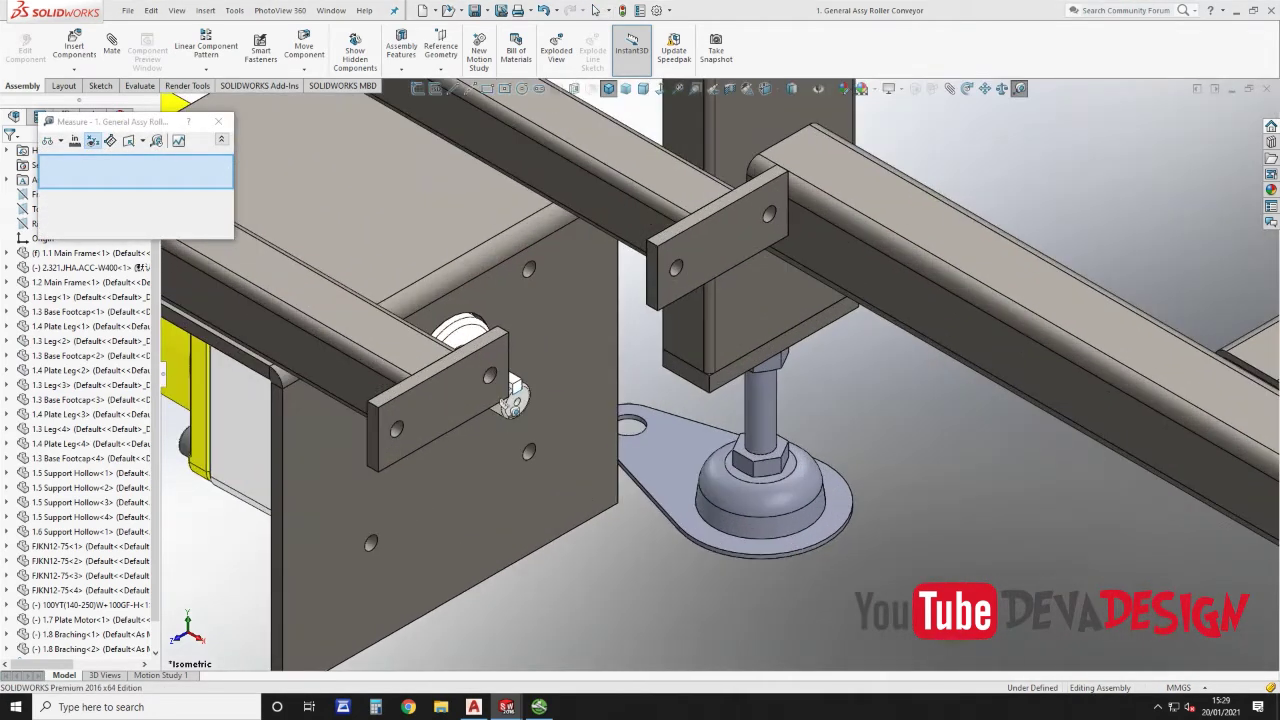
{"action": "left_click", "coordinate": [486, 375]}
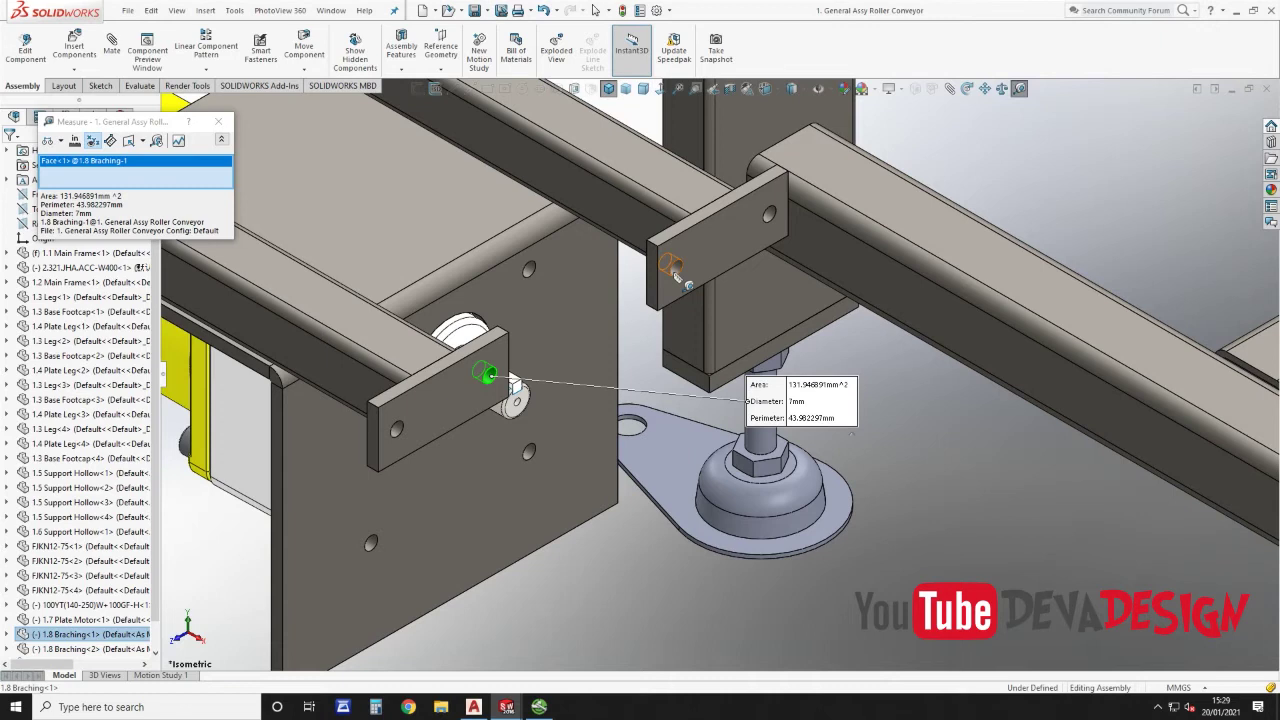
{"action": "left_click", "coordinate": [686, 283]}
{"action": "key", "text": "Escape"}
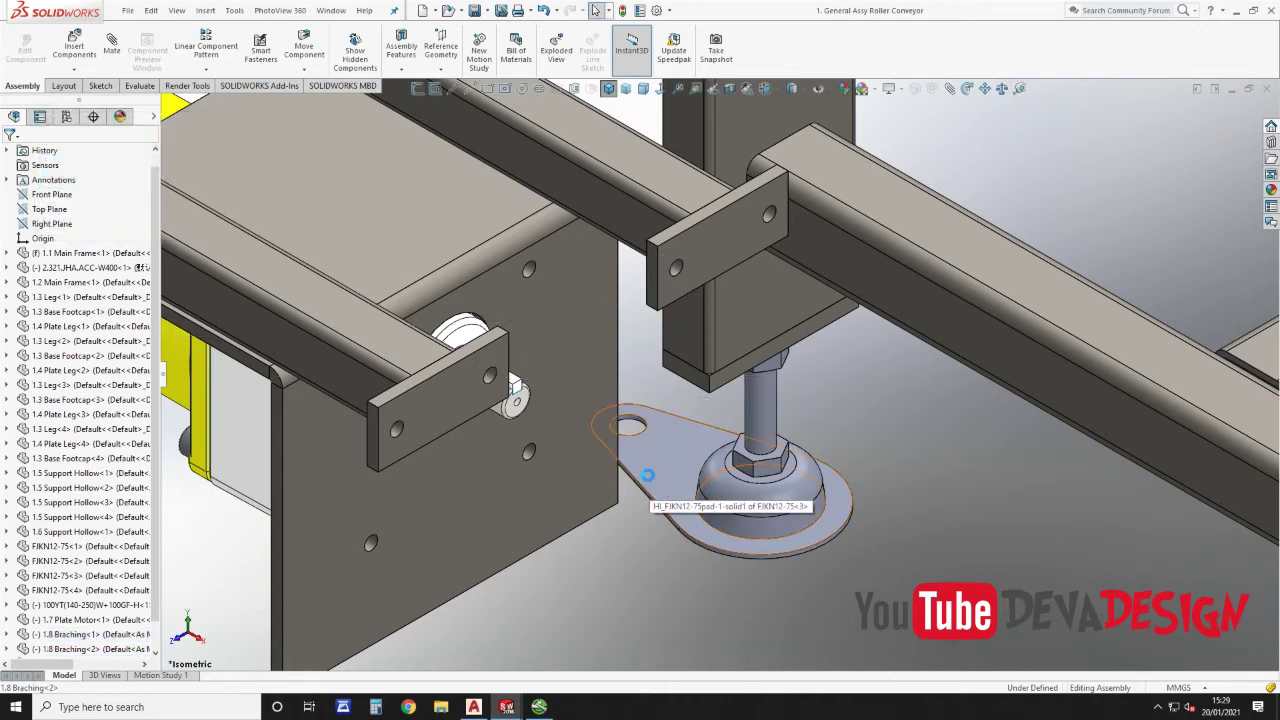
{"action": "key", "text": "ctrl+Tab"}
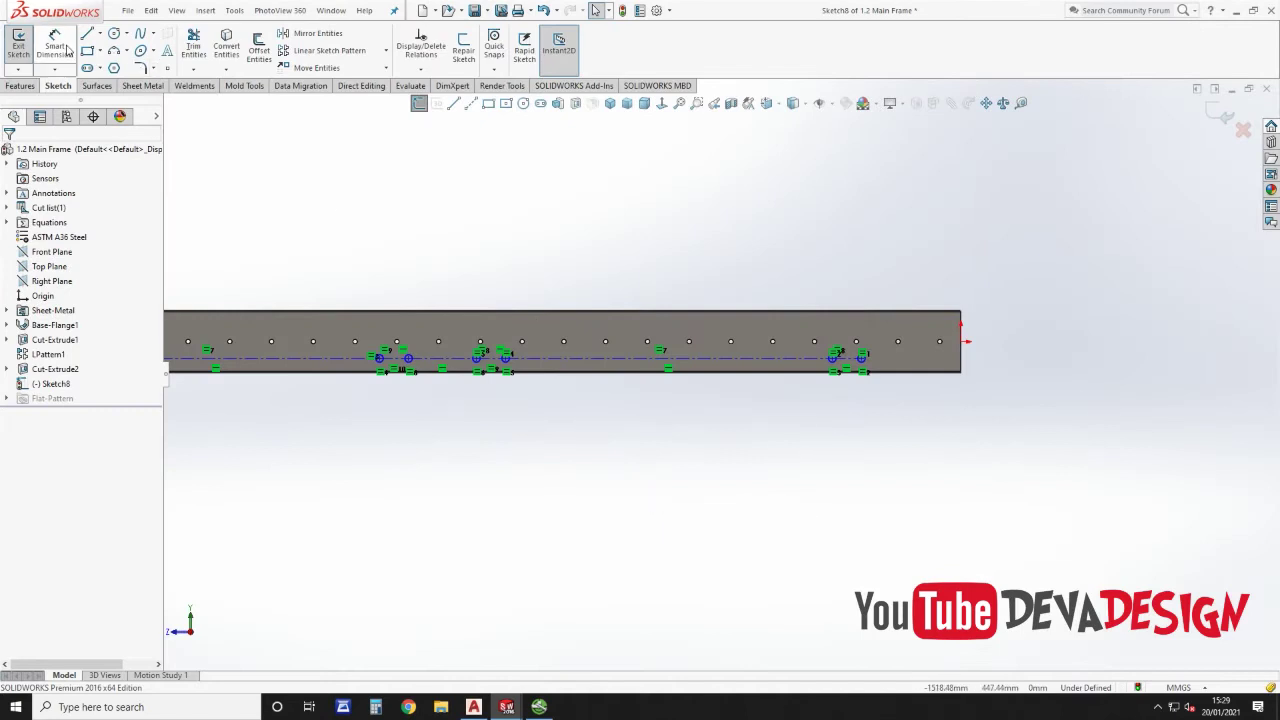
Step: Dimension the construction line between the two inner middle circles to 100 mm
{"action": "left_click", "coordinate": [61, 46]}
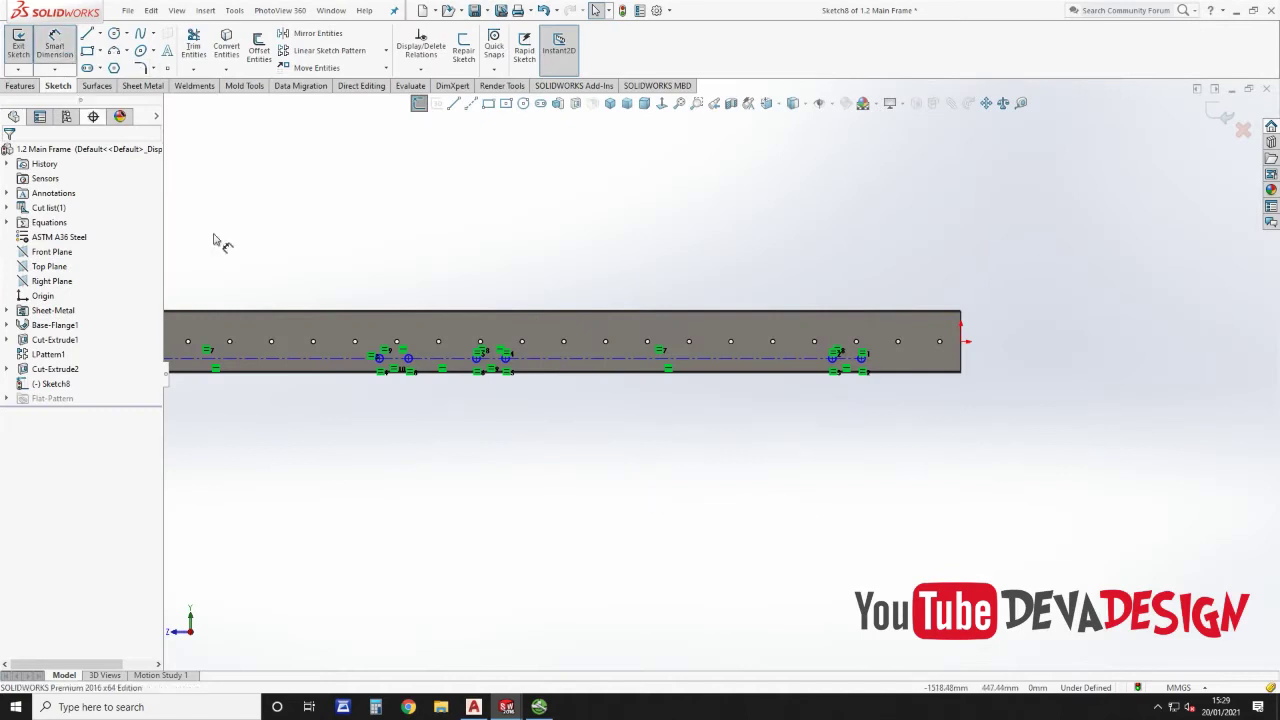
{"action": "scroll", "coordinate": [434, 400], "scroll_direction": "down", "scroll_amount": 2}
{"action": "scroll", "coordinate": [537, 300], "scroll_direction": "down", "scroll_amount": 3}
{"action": "left_click", "coordinate": [591, 371]}
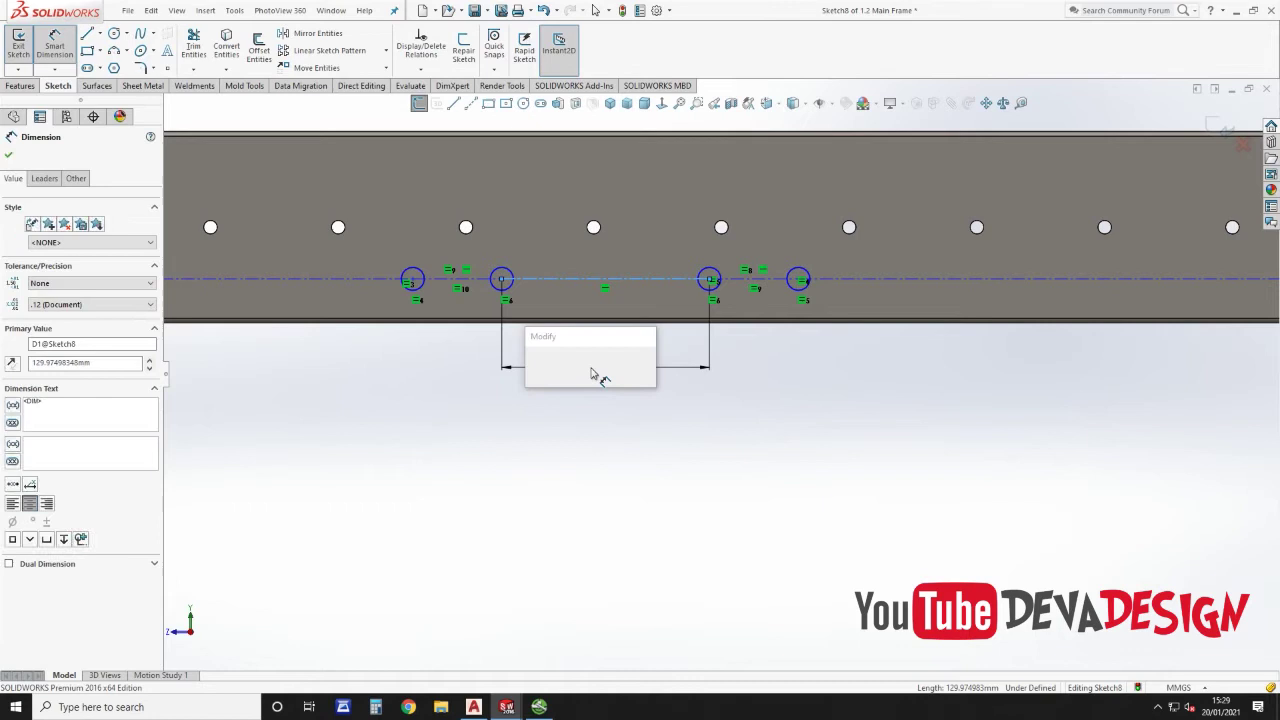
{"action": "key", "text": "Return"}
{"action": "type", "text": "100"}
{"action": "key", "text": "Return"}
Step: Dimension the short construction line between the middle circle pair farther from the origin to 10 mm
{"action": "left_click", "coordinate": [467, 279]}
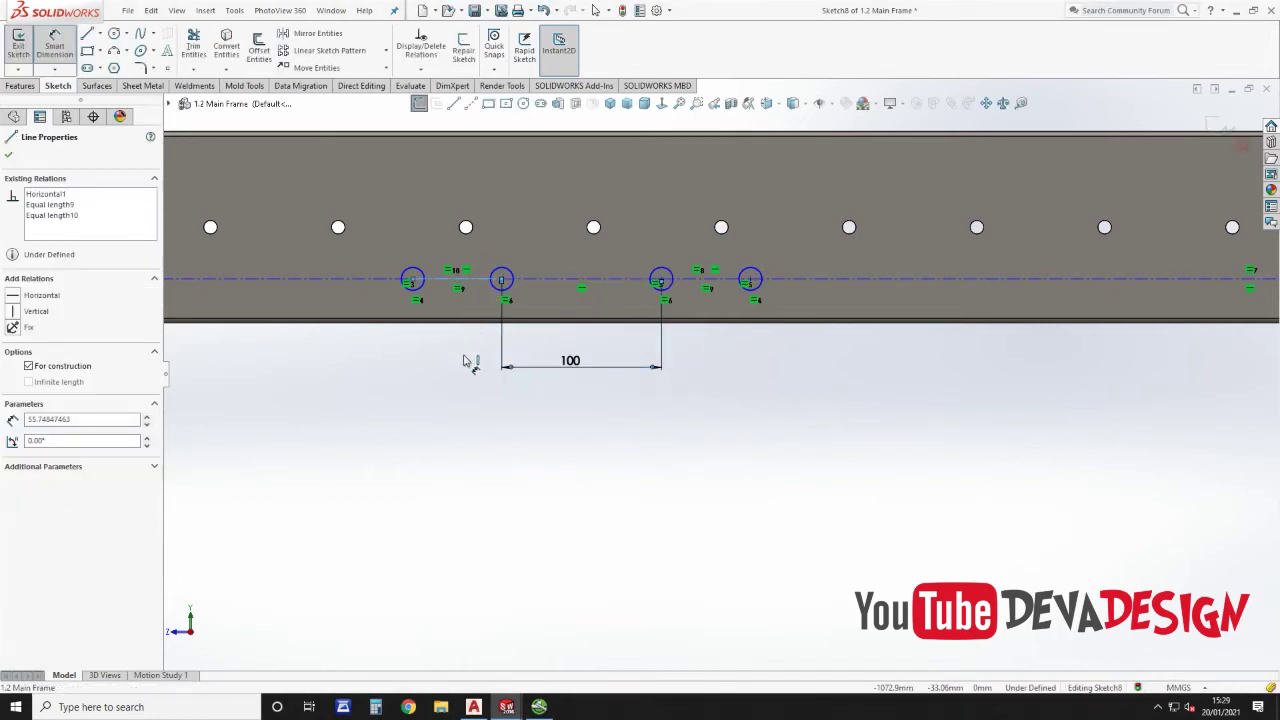
{"action": "left_click", "coordinate": [459, 371]}
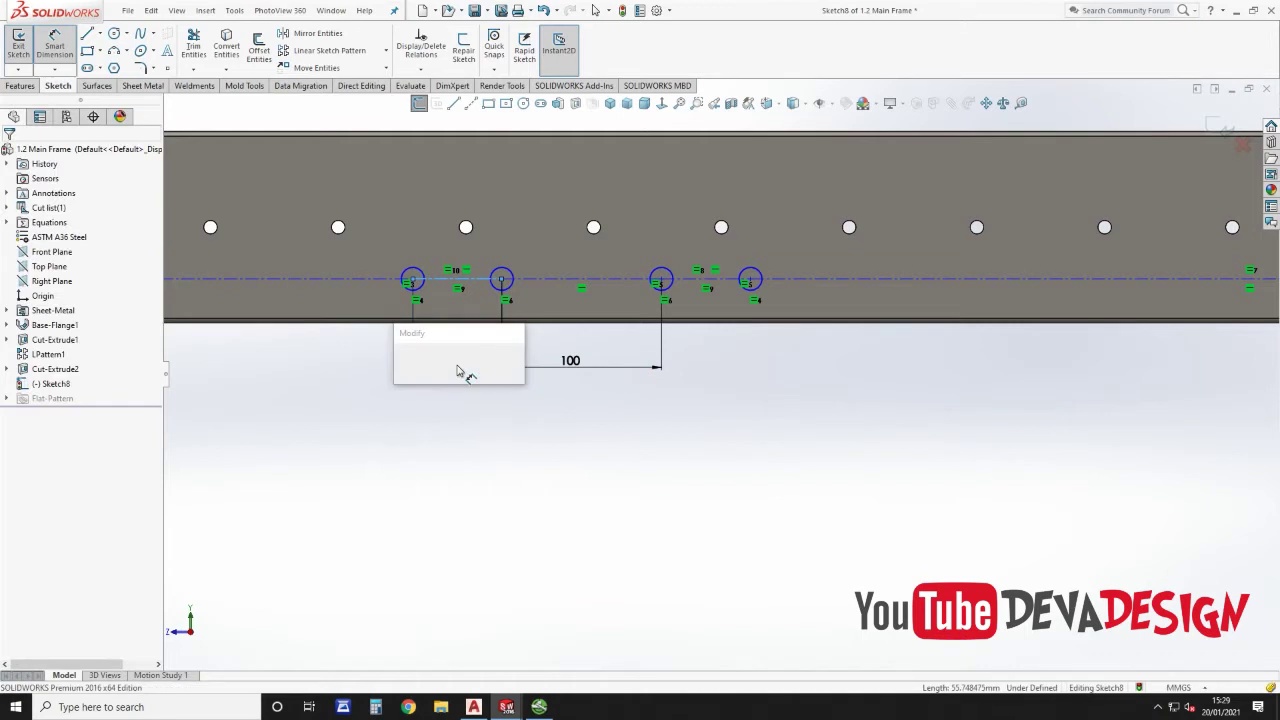
{"action": "key", "text": "Return"}
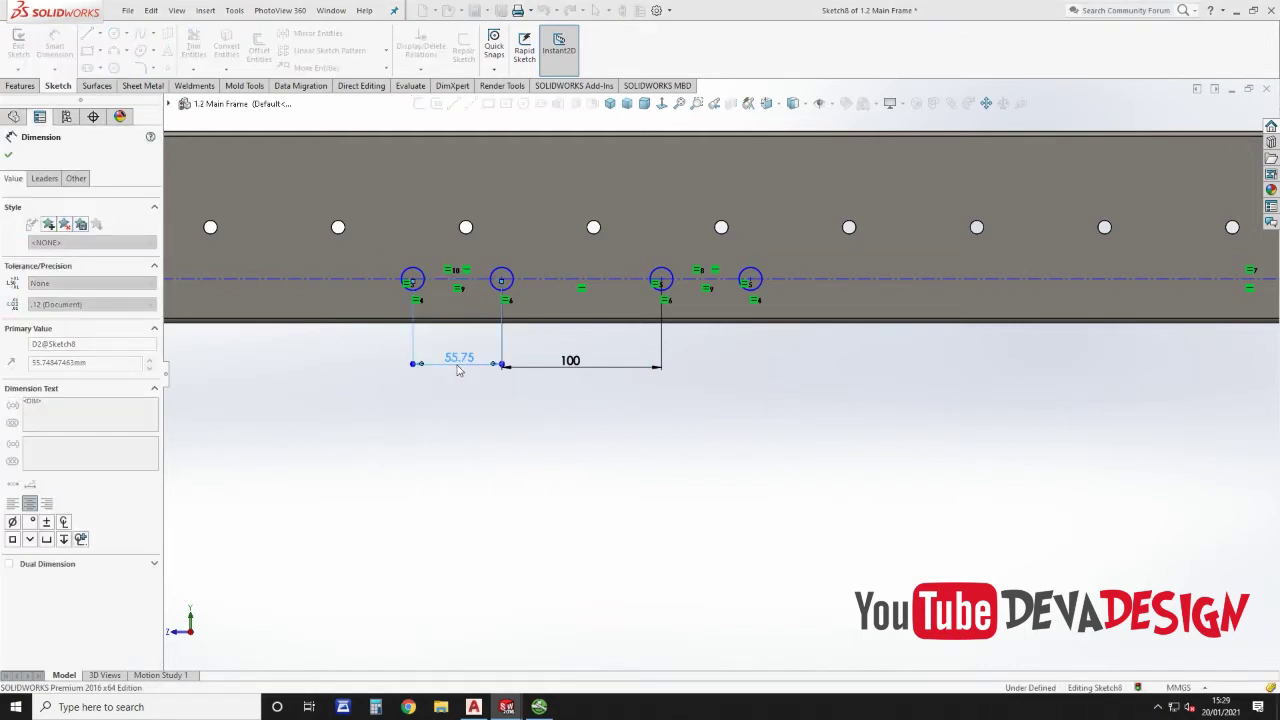
{"action": "type", "text": "10"}
{"action": "key", "text": "Return"}
Step: Correct the hole spacing dimension of that middle circle pair to 50 mm
{"action": "left_click", "coordinate": [367, 288]}
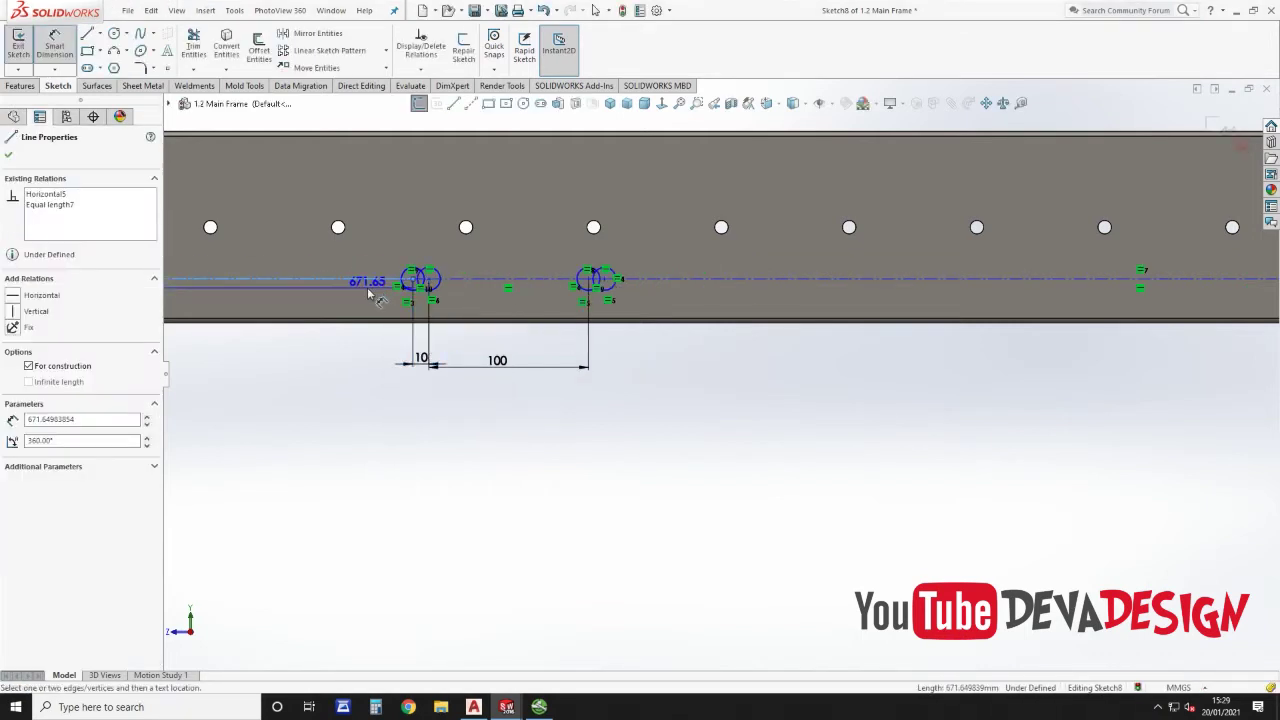
{"action": "key", "text": "Escape"}
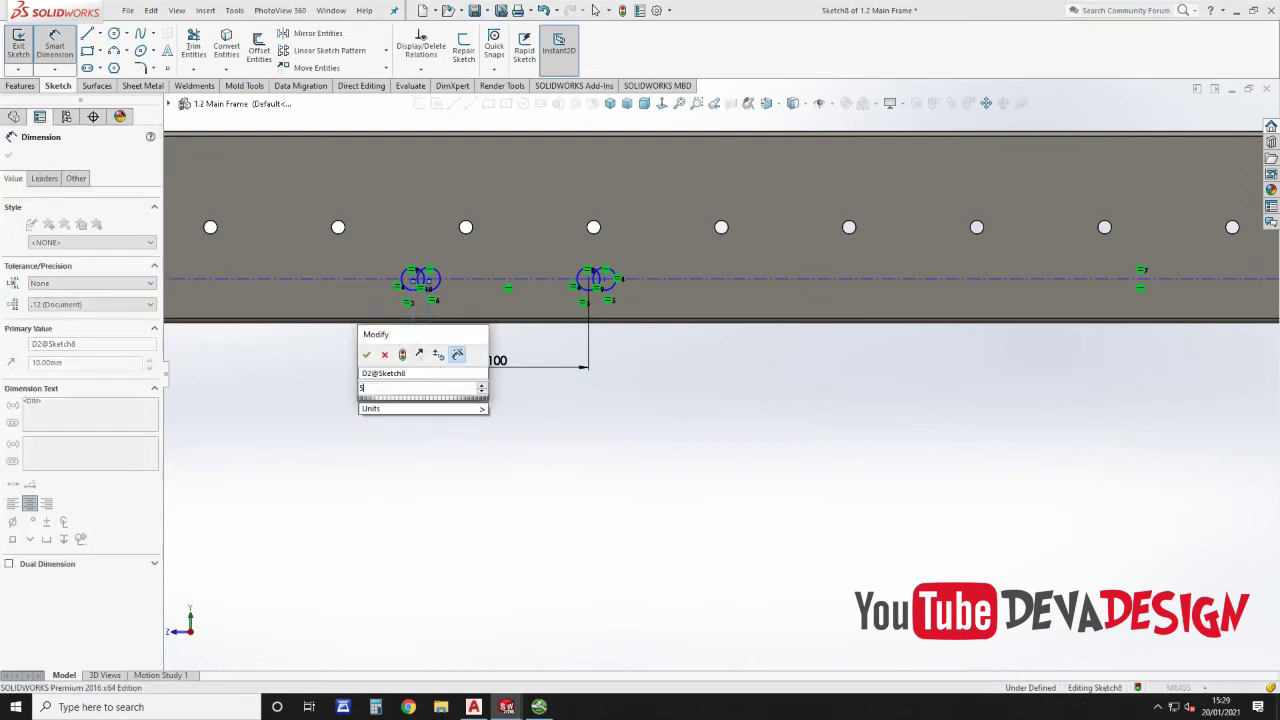
{"action": "left_click", "coordinate": [403, 355]}
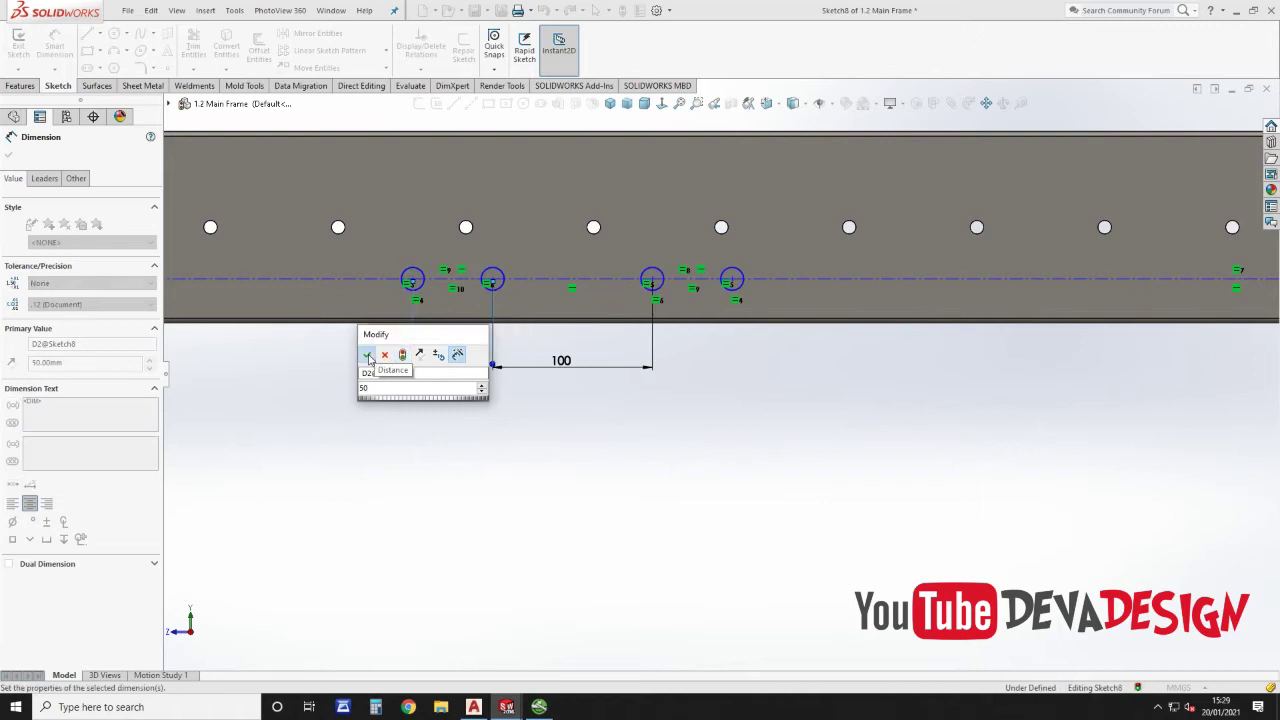
{"action": "left_click", "coordinate": [366, 355]}
{"action": "key", "text": "Escape"}
Step: Dimension the long construction line between the middle circles and the far end pair to 600 mm
{"action": "scroll", "coordinate": [908, 395], "scroll_direction": "up", "scroll_amount": 5}
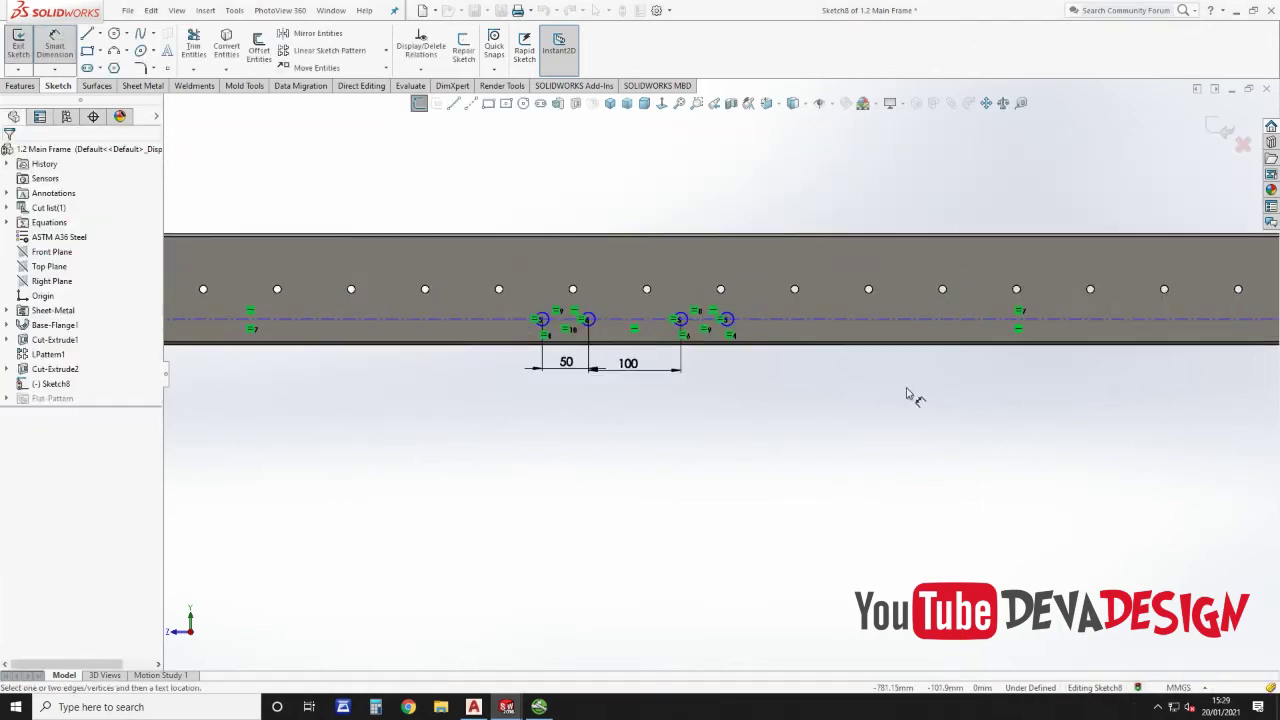
{"action": "left_click", "coordinate": [548, 371]}
{"action": "left_click", "coordinate": [546, 374]}
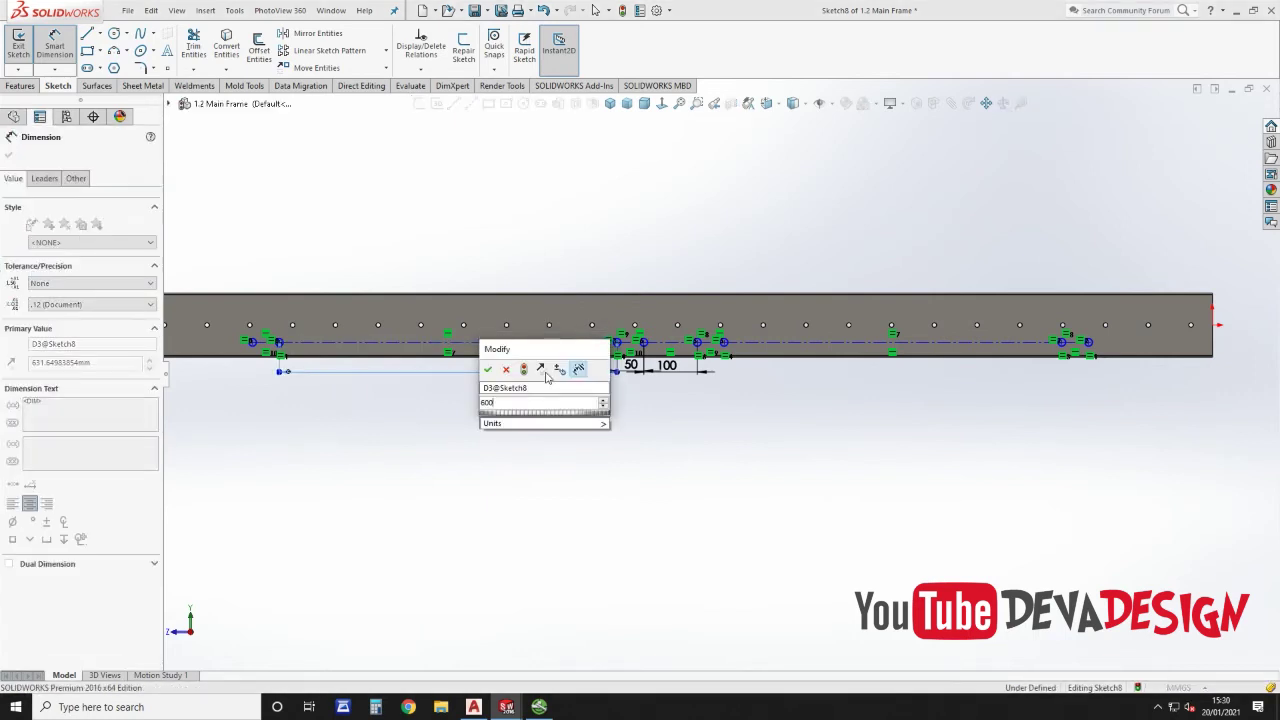
{"action": "key", "text": "Return"}
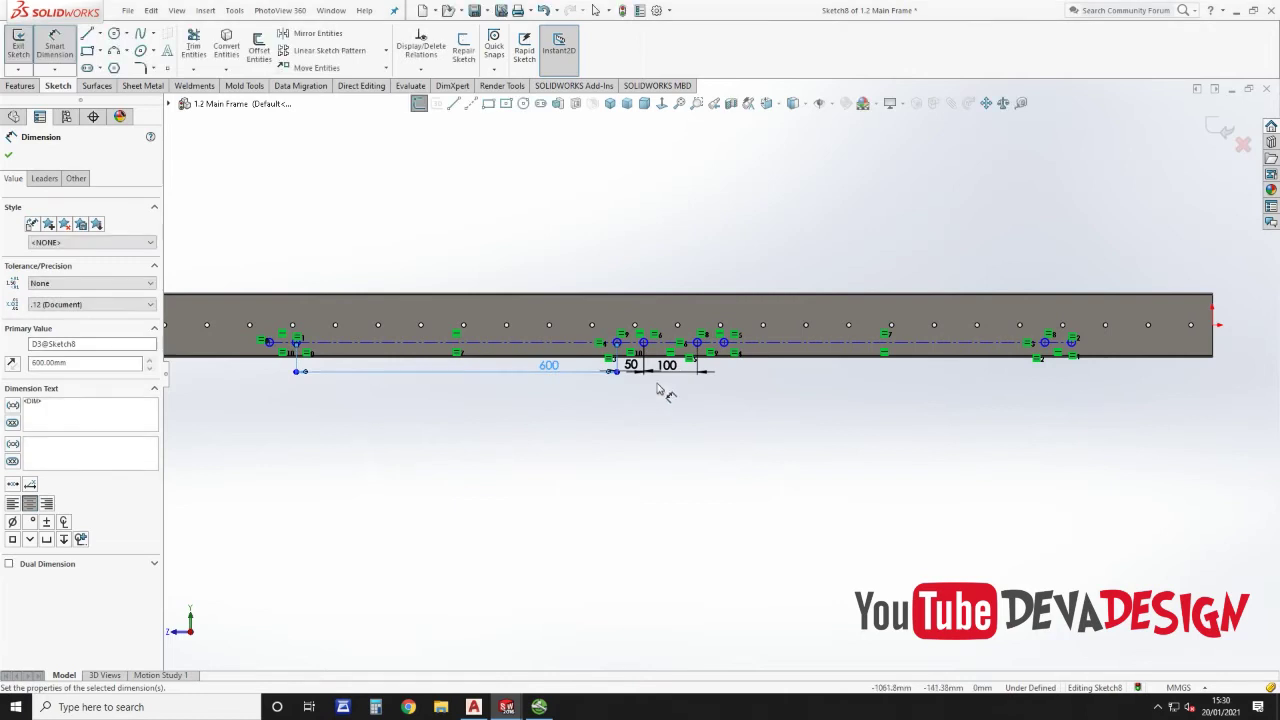
Step: Dimension the distance from the central construction line to the frame's lower edge as 15 mm
{"action": "scroll", "coordinate": [666, 358], "scroll_direction": "down", "scroll_amount": 3}
{"action": "scroll", "coordinate": [666, 358], "scroll_direction": "down", "scroll_amount": 2}
{"action": "left_click", "coordinate": [663, 327]}
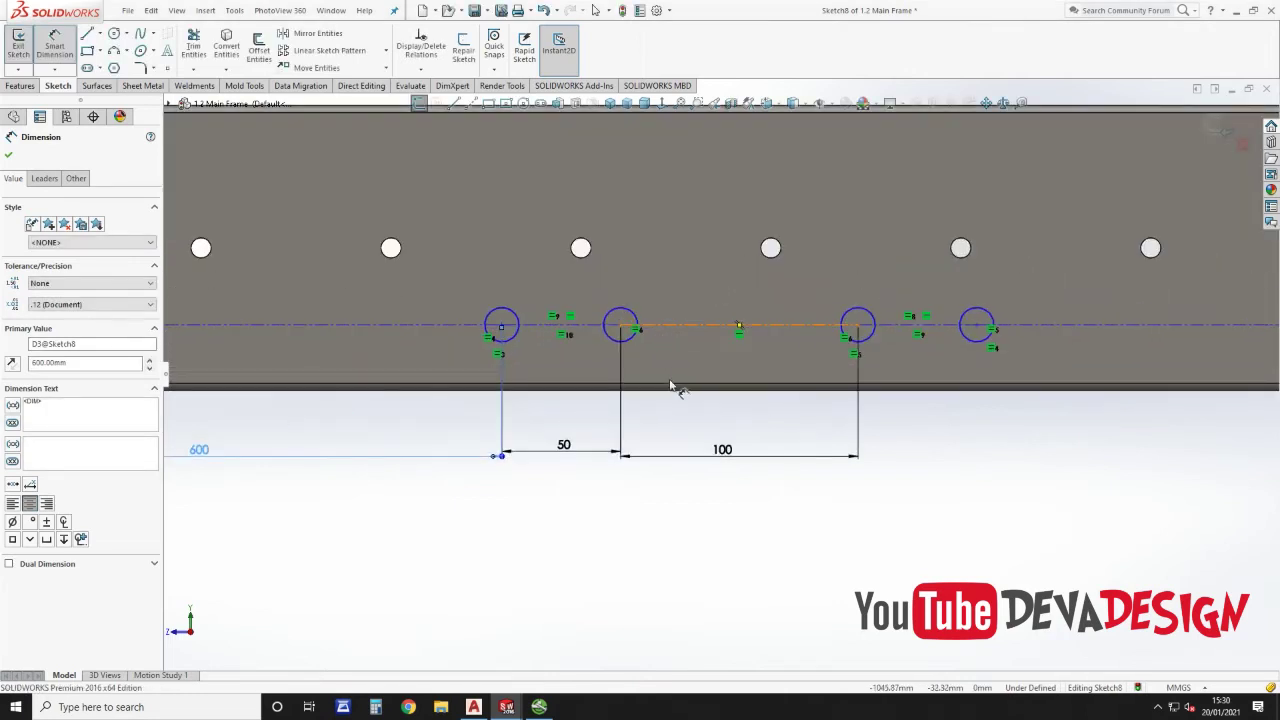
{"action": "left_click", "coordinate": [669, 385]}
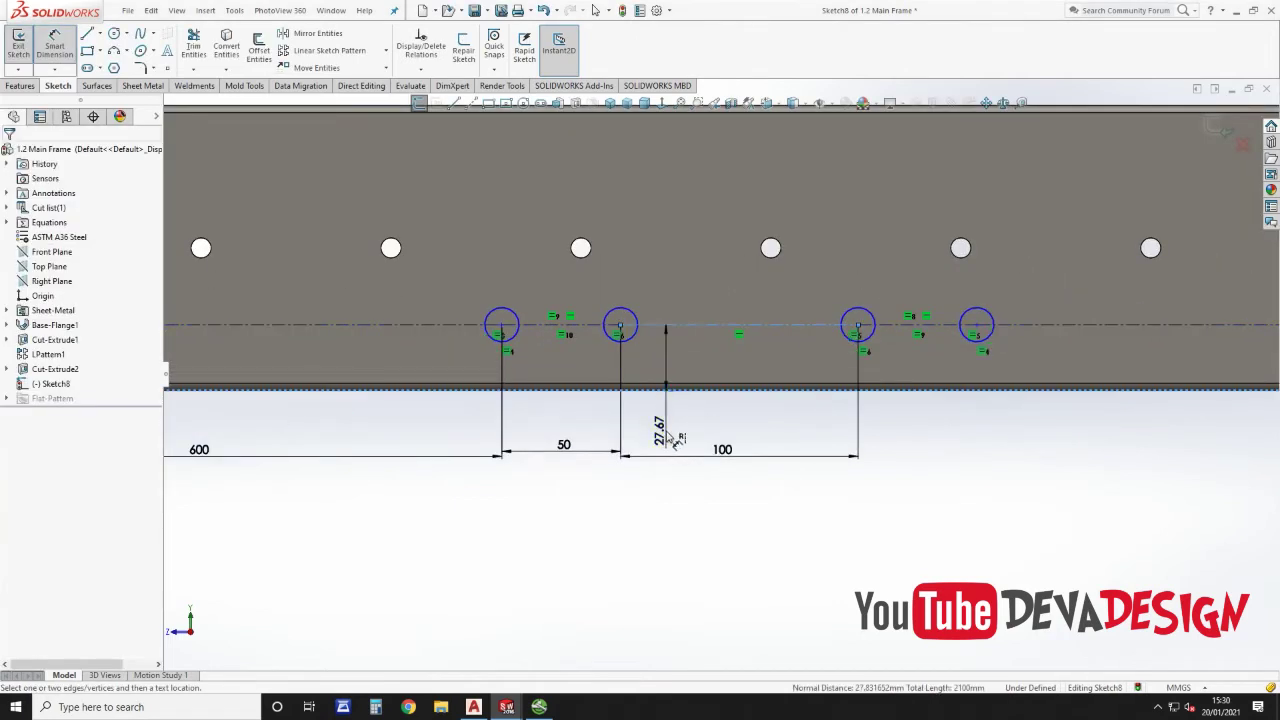
{"action": "left_click", "coordinate": [670, 439]}
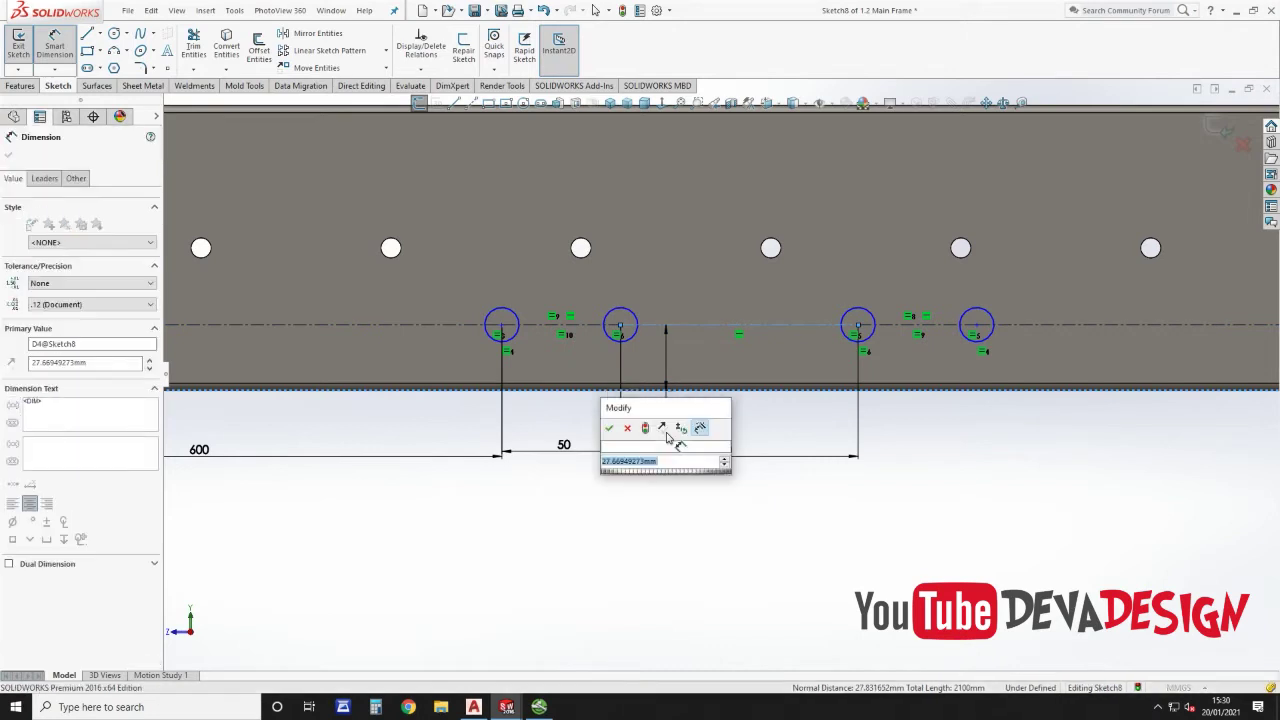
{"action": "type", "text": "15"}
{"action": "key", "text": "Return"}
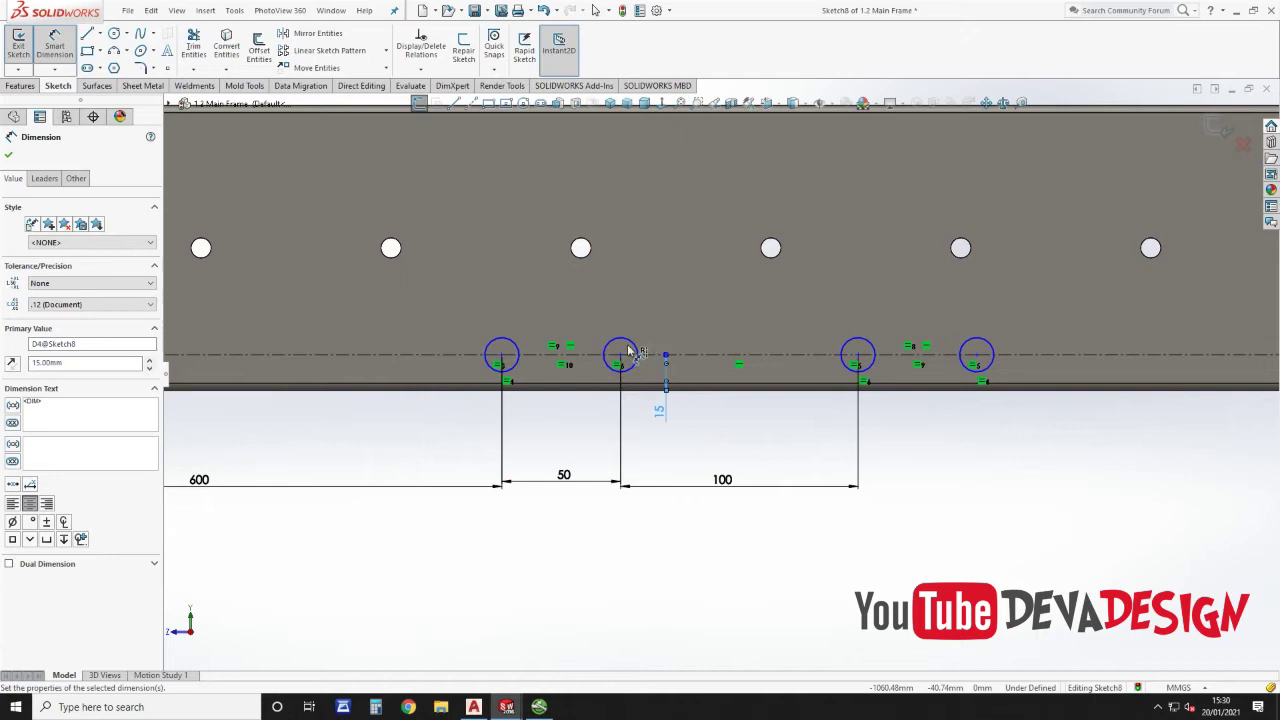
Step: Dimension the inner middle circle's diameter to 7 mm
{"action": "left_click", "coordinate": [630, 347]}
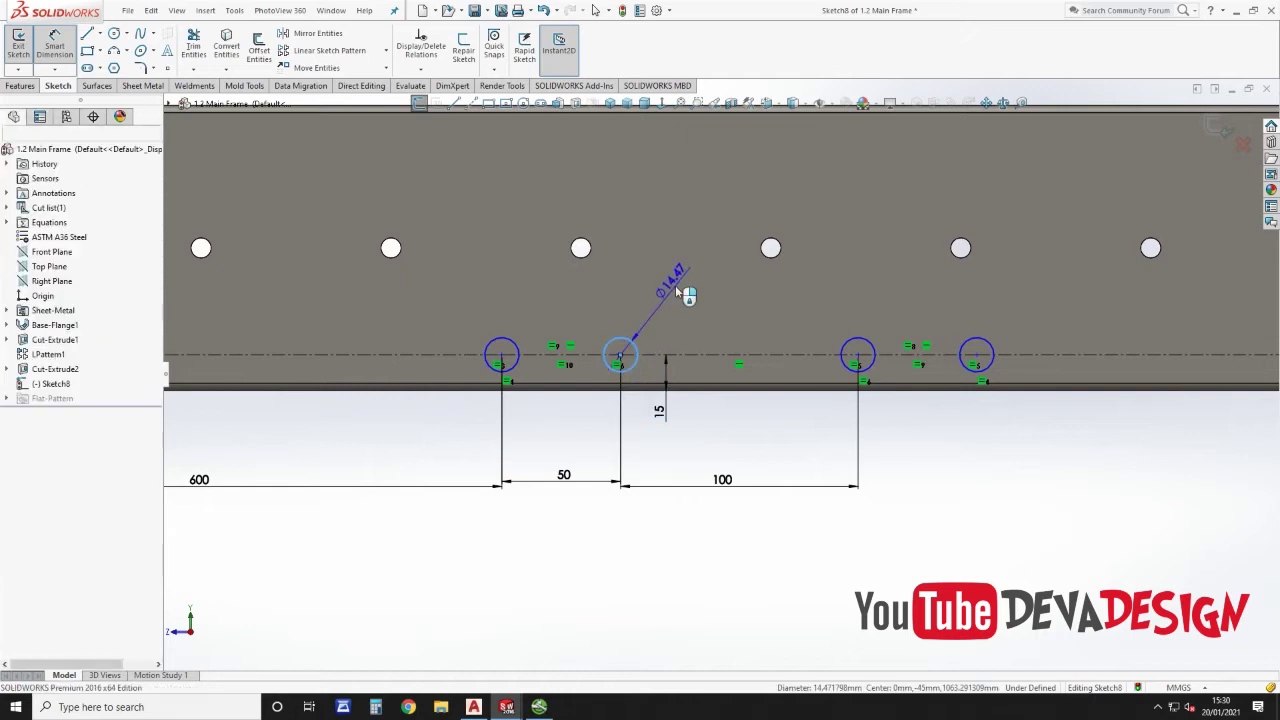
{"action": "left_click", "coordinate": [686, 293]}
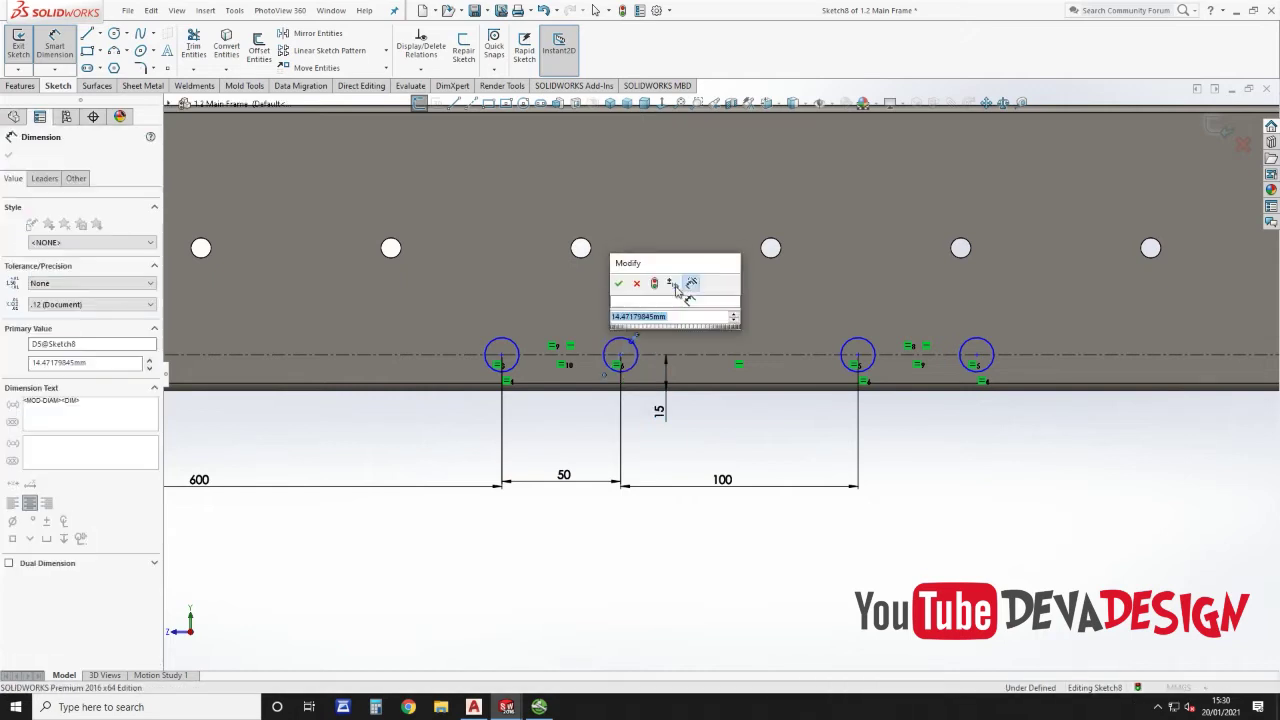
{"action": "type", "text": "7"}
{"action": "key", "text": "Return"}
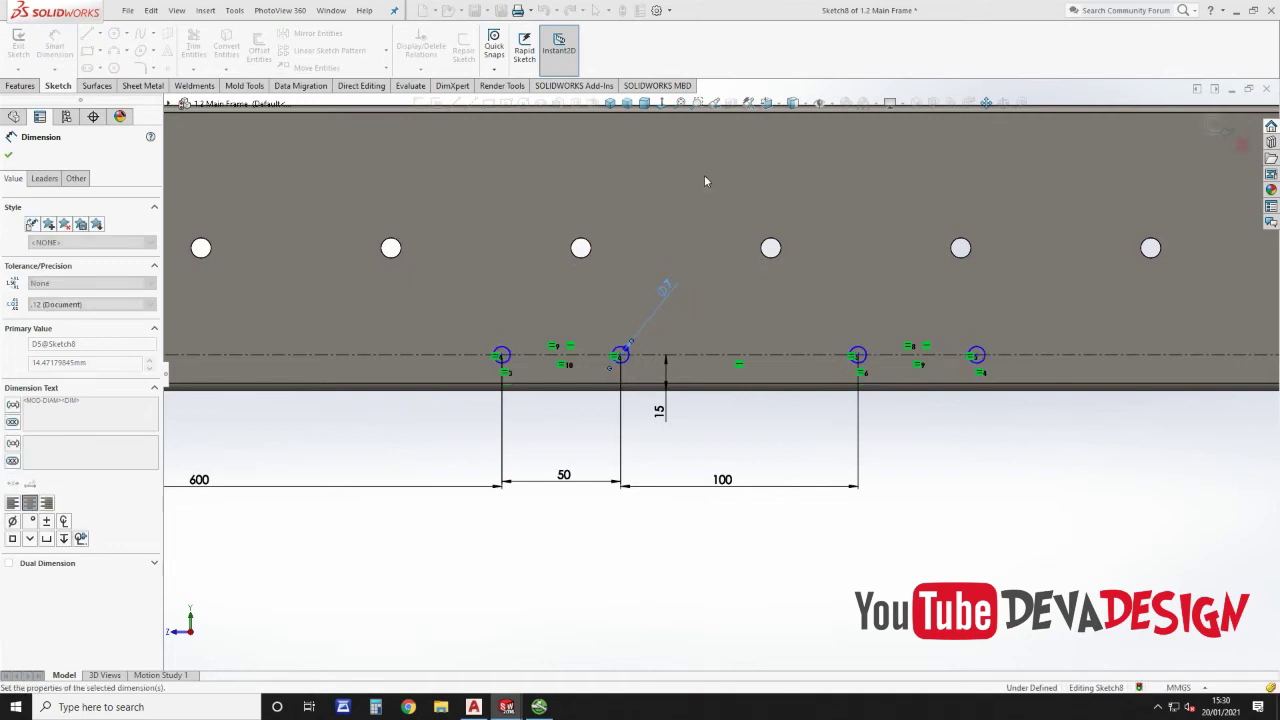
Step: Draw a construction line from the midpoint of the long horizontal construction line to the midpoint of the frame's upper edge
{"action": "left_click", "coordinate": [471, 104]}
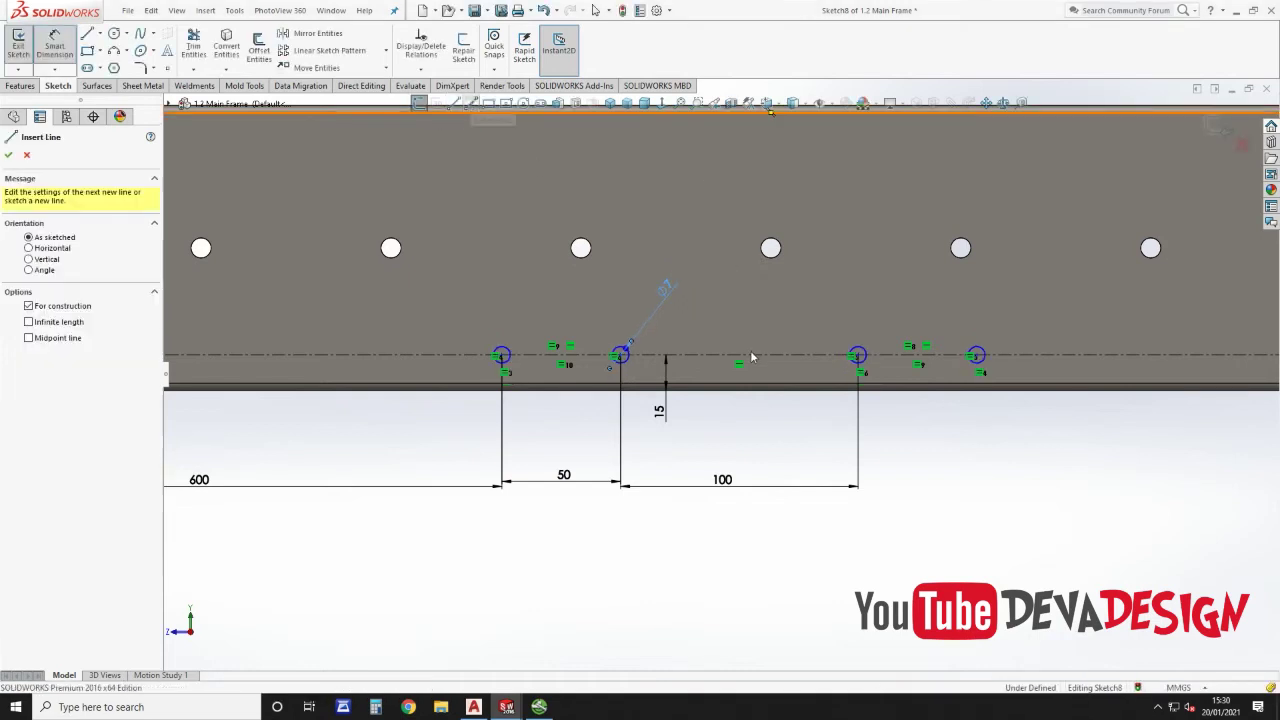
{"action": "left_click", "coordinate": [742, 356]}
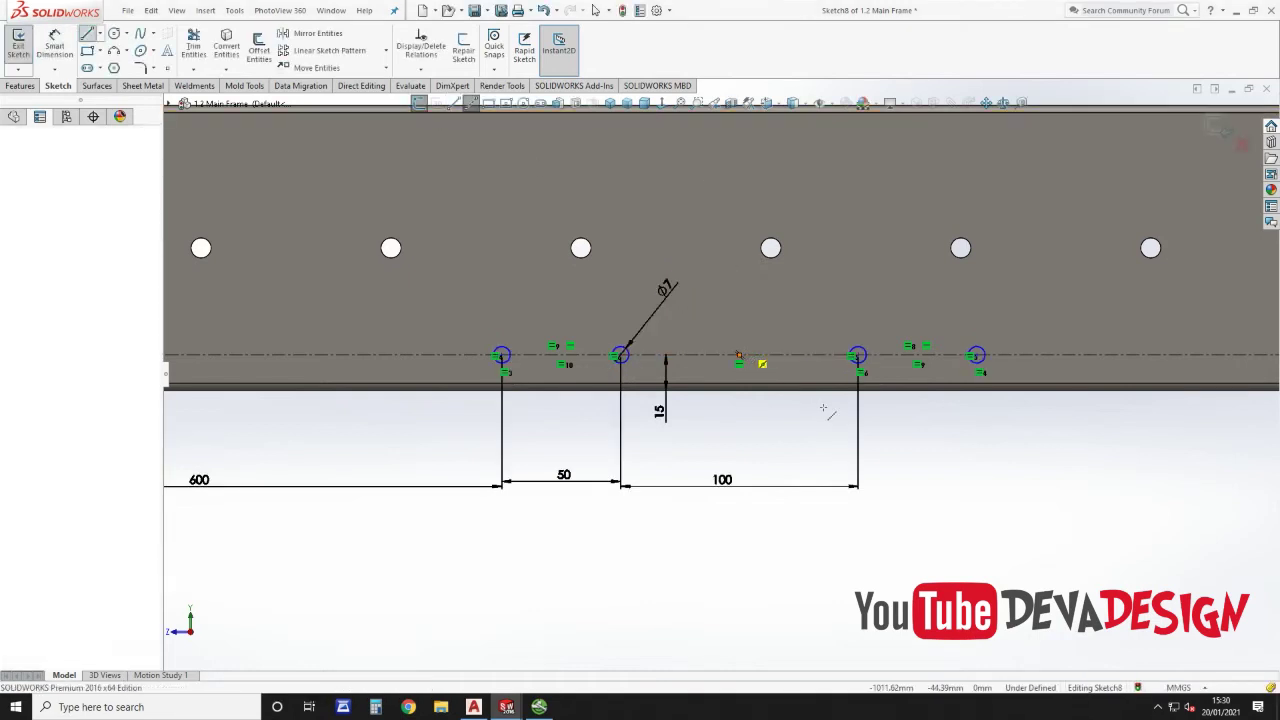
{"action": "scroll", "coordinate": [826, 409], "scroll_direction": "up", "scroll_amount": 3}
{"action": "scroll", "coordinate": [826, 409], "scroll_direction": "up", "scroll_amount": 2}
{"action": "scroll", "coordinate": [800, 395], "scroll_direction": "down", "scroll_amount": 6}
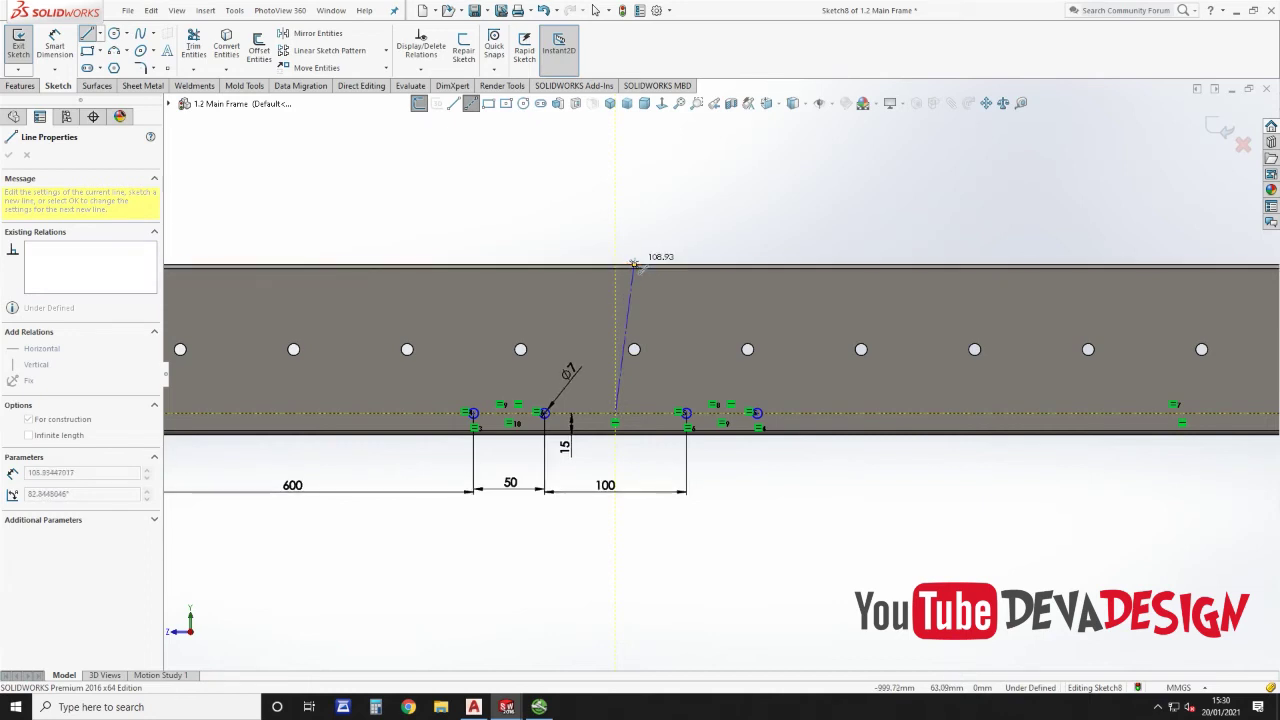
{"action": "left_click", "coordinate": [634, 264]}
{"action": "key", "text": "Escape"}
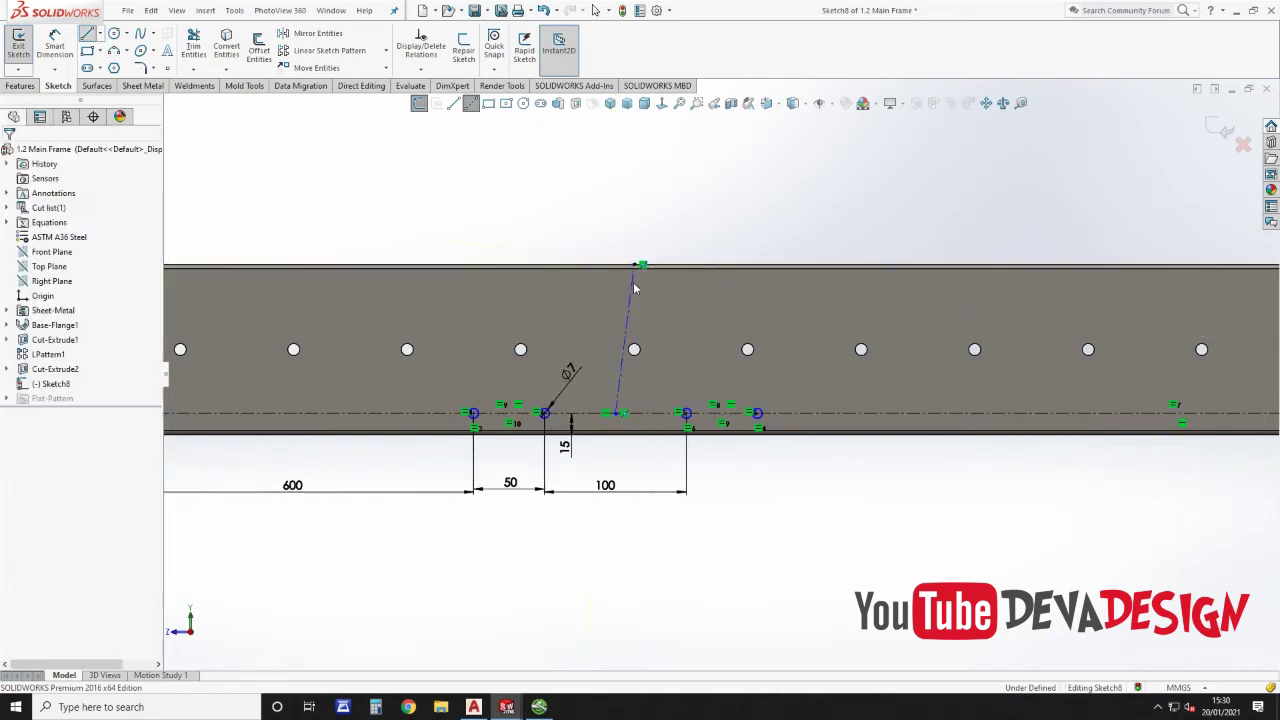
Step: Make the new connecting construction line vertical so the hole pattern is centred on the frame
{"action": "left_click", "coordinate": [623, 338]}
{"action": "left_click", "coordinate": [687, 241]}
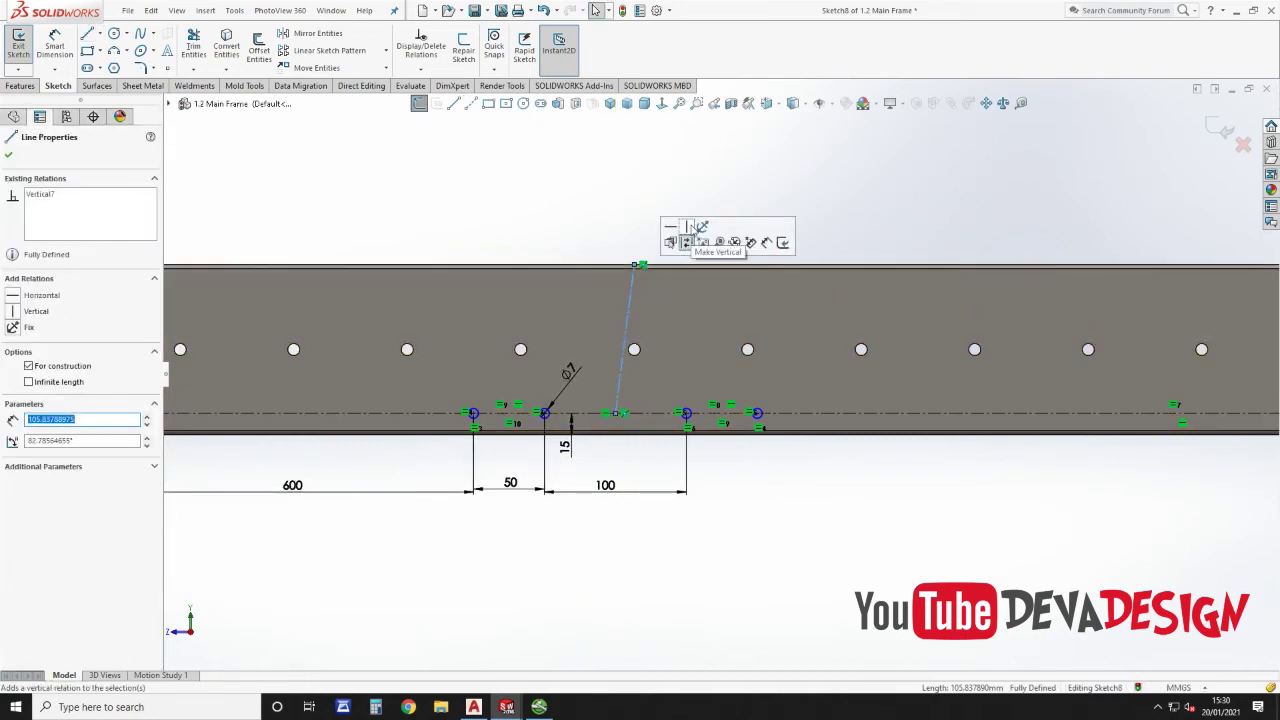
{"action": "left_click", "coordinate": [600, 218]}
Step: Cut the sketched bracing holes into the main frame as a blind 10 mm extruded cut and return to the roller conveyor assembly
{"action": "left_click", "coordinate": [20, 86]}
{"action": "left_click", "coordinate": [198, 50]}
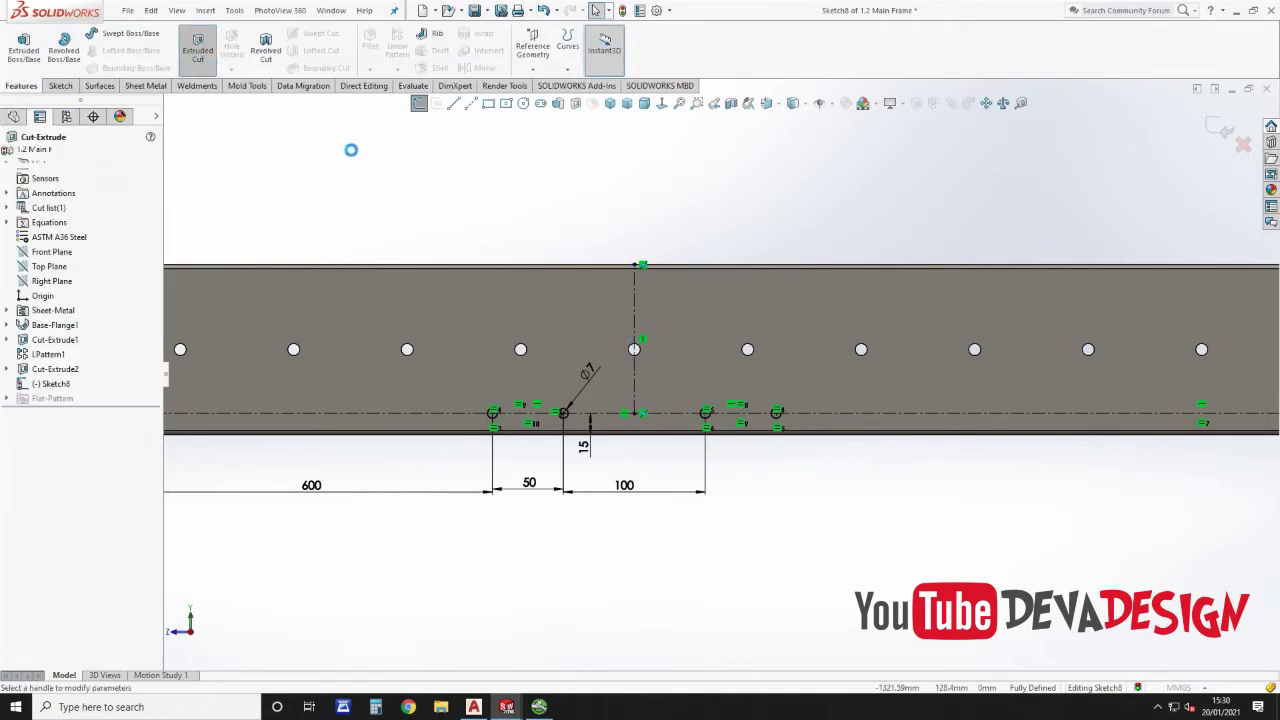
{"action": "left_click", "coordinate": [9, 155]}
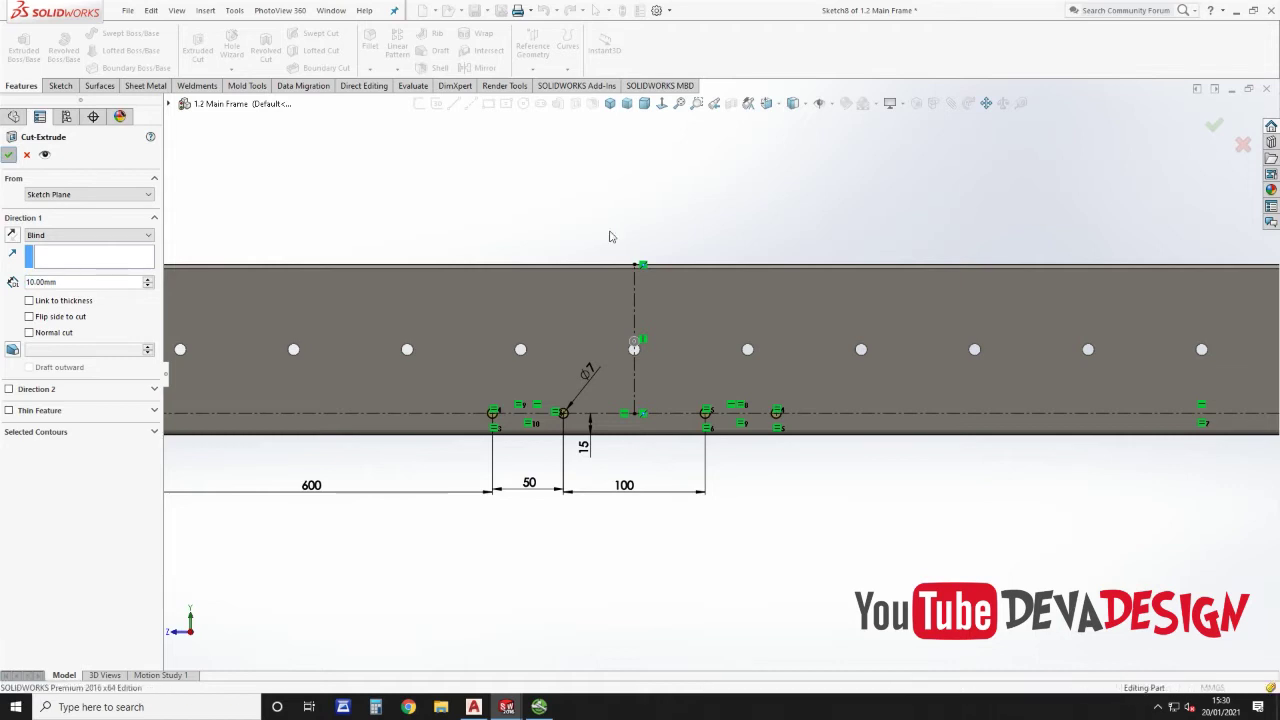
{"action": "left_click", "coordinate": [610, 236]}
{"action": "scroll", "coordinate": [861, 306], "scroll_direction": "up", "scroll_amount": 7}
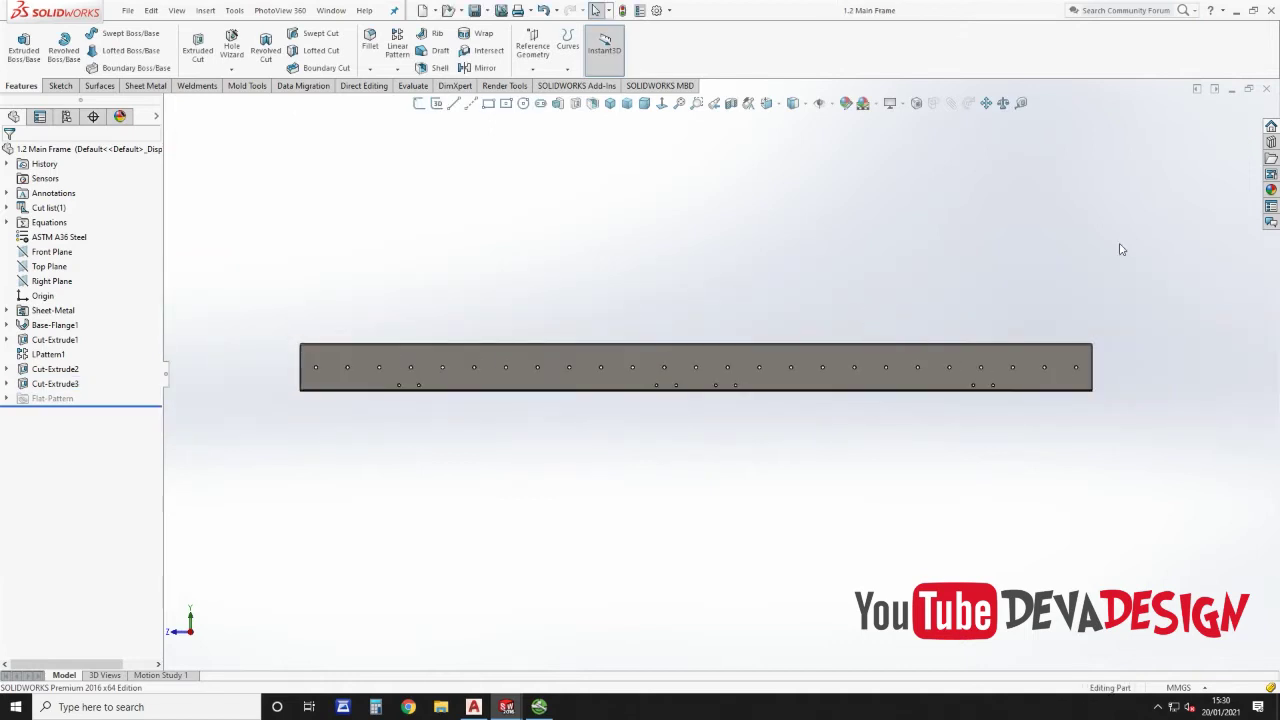
{"action": "key", "text": "ctrl+Tab"}
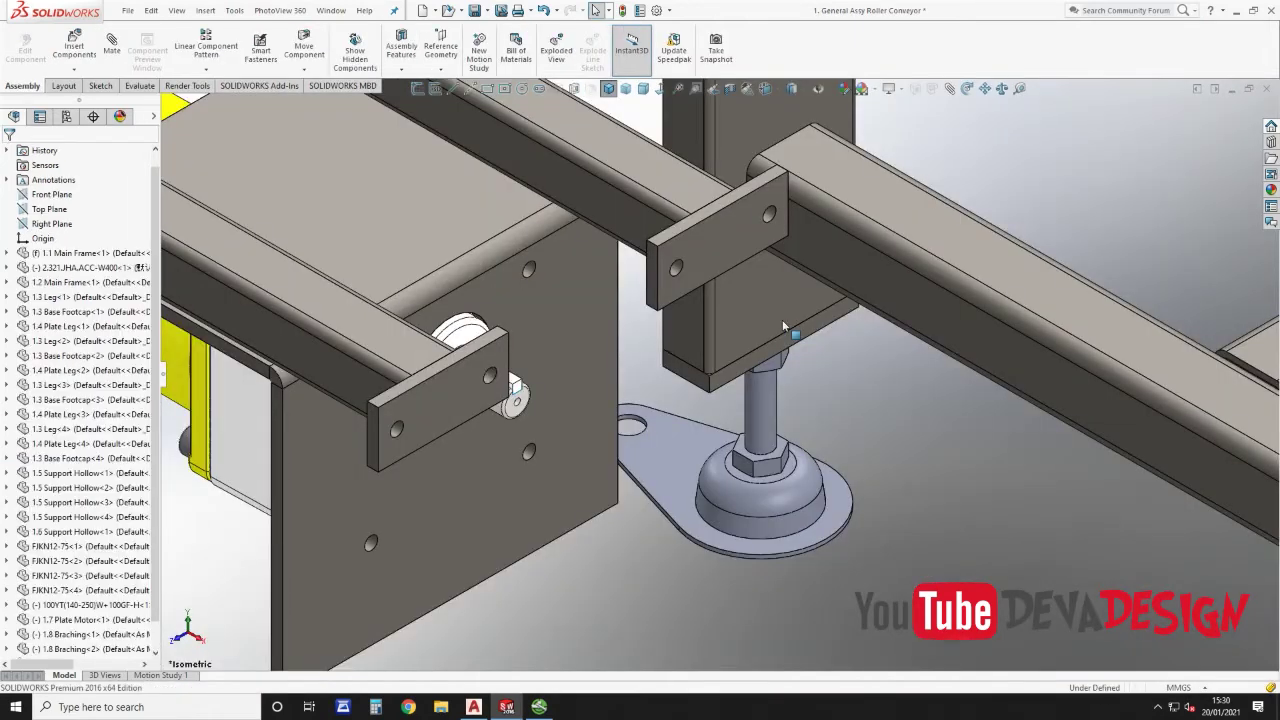
{"action": "key", "text": "ctrl+7"}
{"action": "key", "text": "z"}
{"action": "key", "text": "z"}
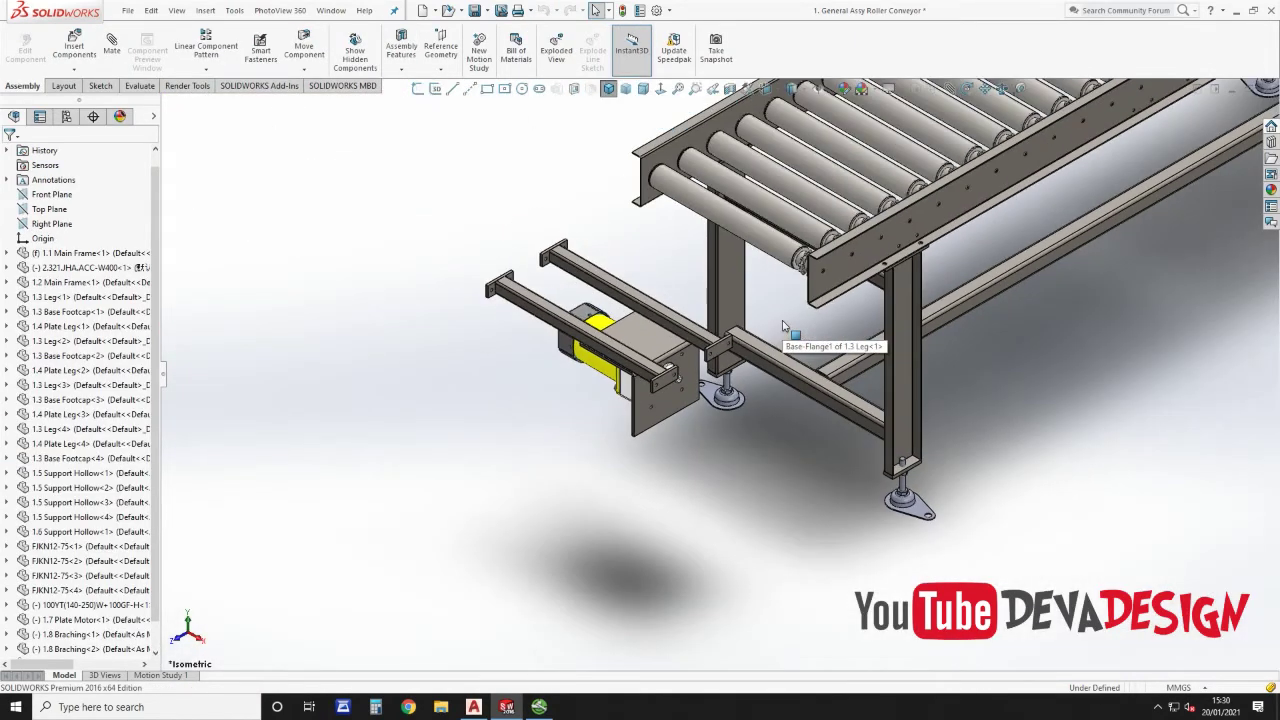
{"action": "scroll", "coordinate": [716, 385], "scroll_direction": "down", "scroll_amount": 10}
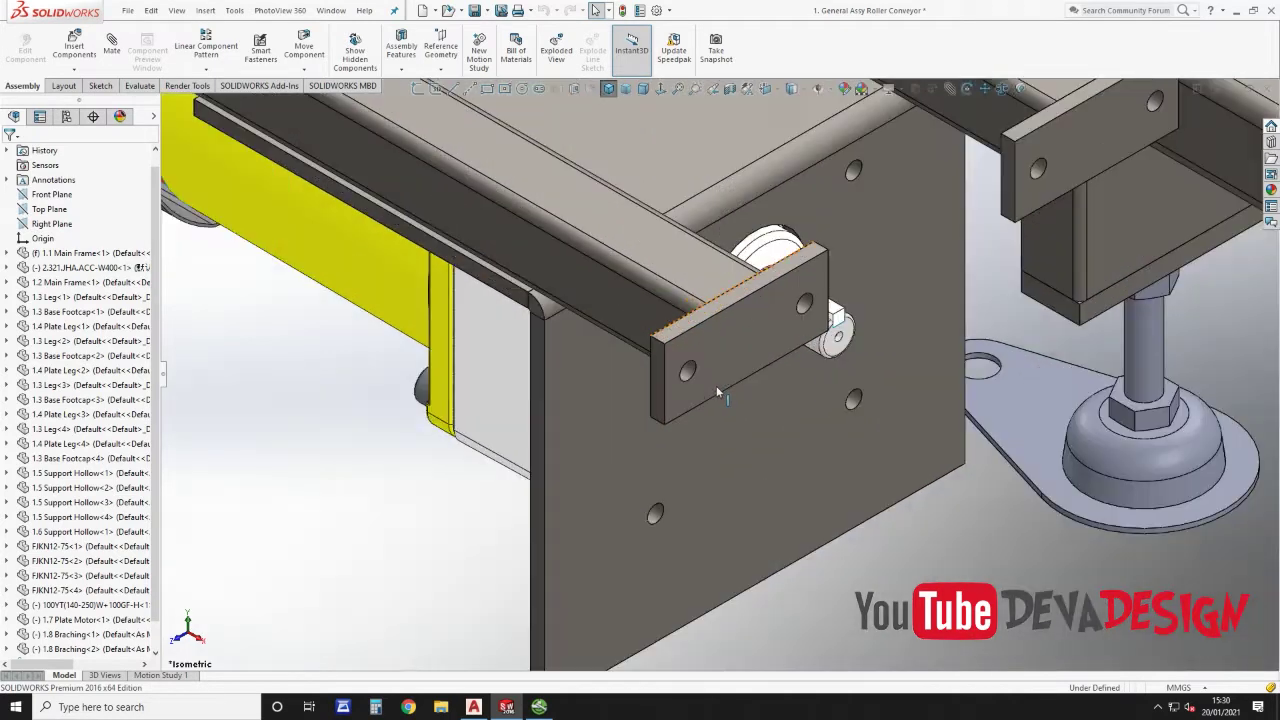
{"action": "left_click", "coordinate": [662, 348]}
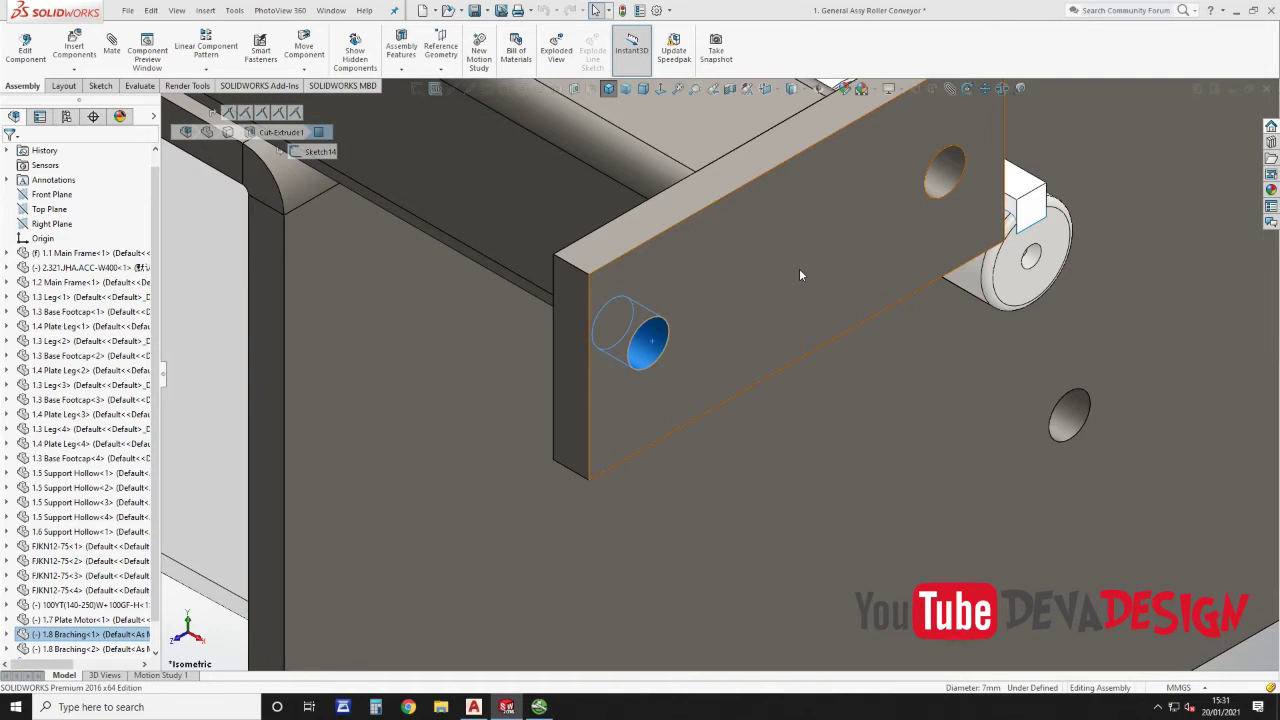
{"action": "key", "text": "m"}
{"action": "scroll", "coordinate": [826, 398], "scroll_direction": "up", "scroll_amount": 7}
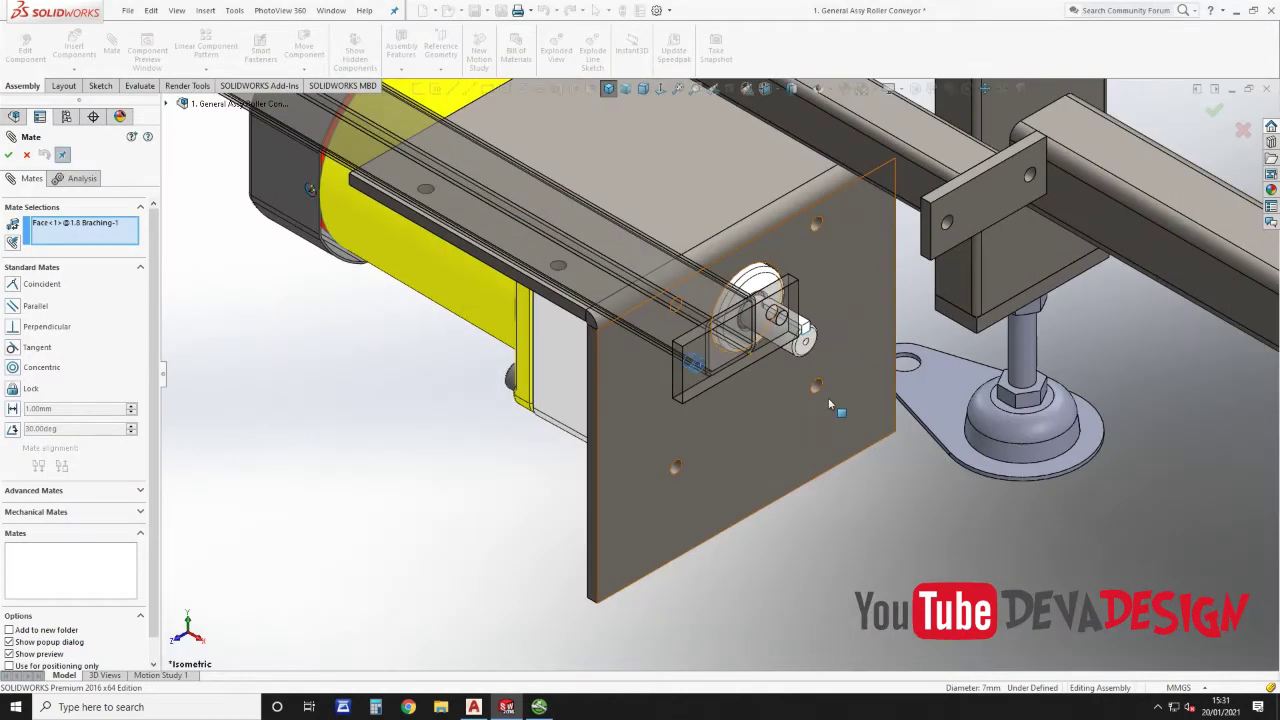
{"action": "key", "text": "Escape"}
Step: Open the 1.7 Plate Motor part from the assembly in its own window
{"action": "left_click", "coordinate": [803, 427]}
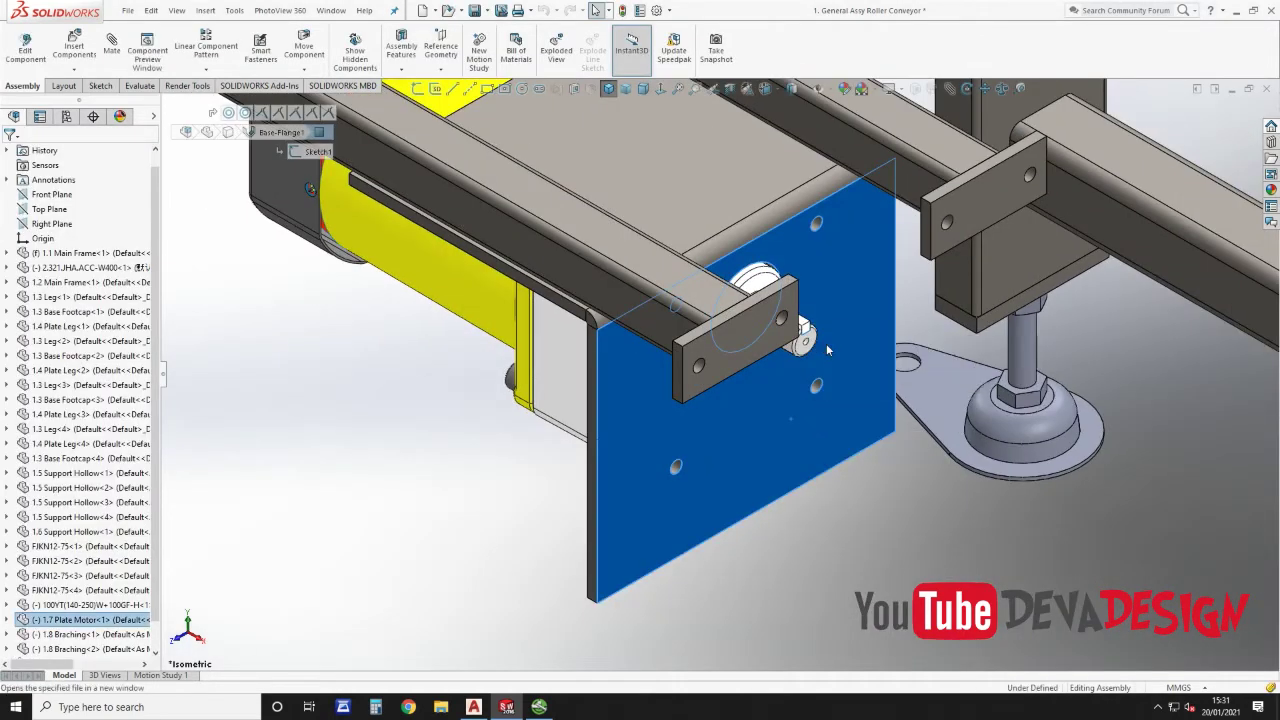
{"action": "left_click", "coordinate": [603, 179]}
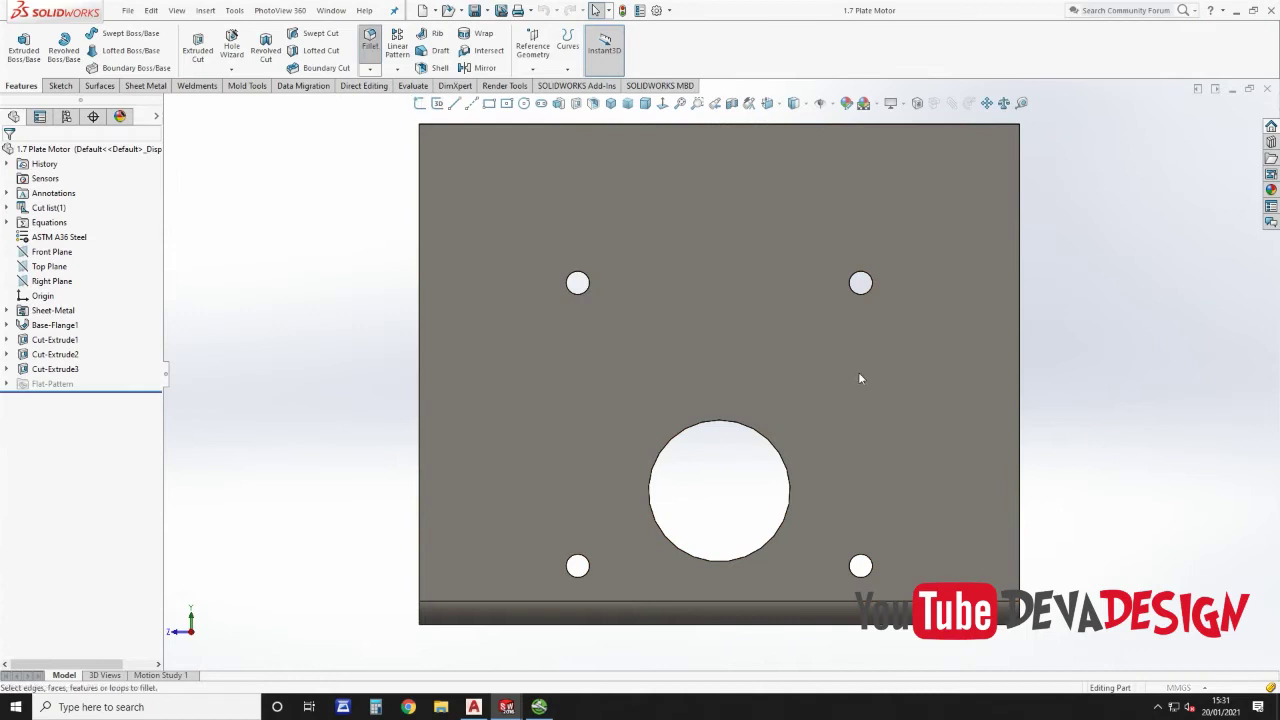
{"action": "key", "text": "ctrl+7"}
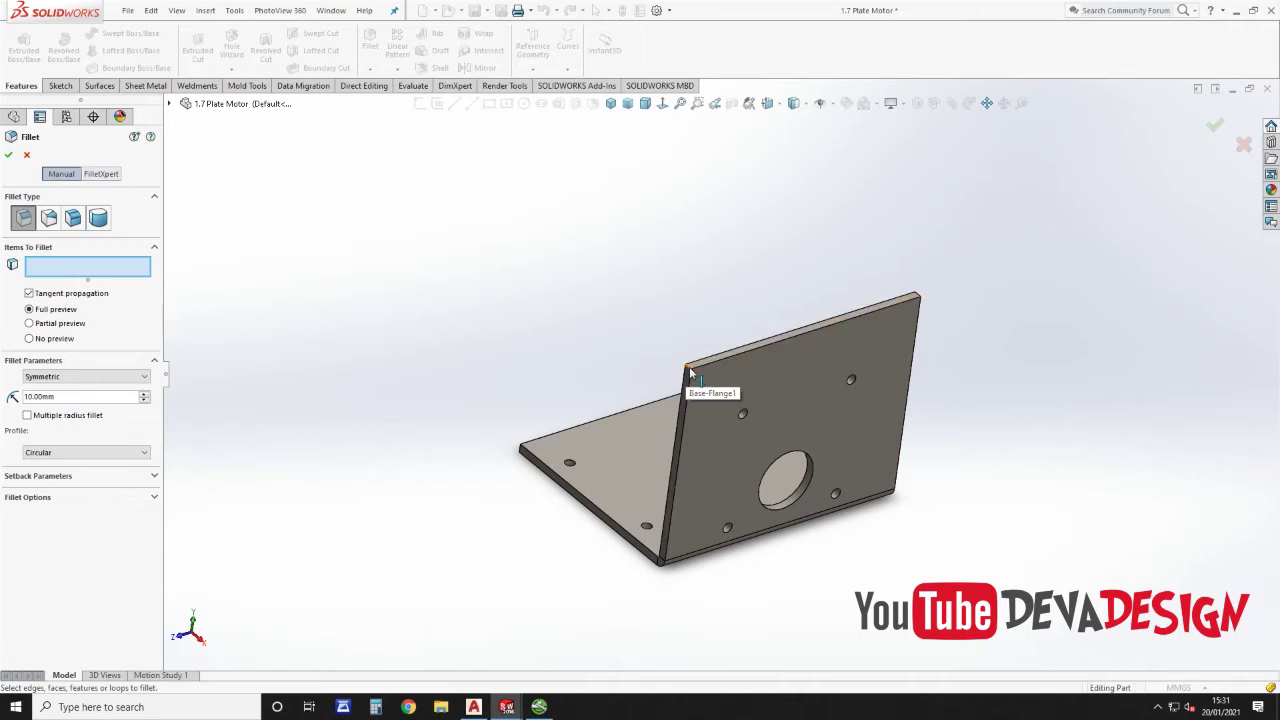
Step: Fillet the four outer corner edges of the motor plate's two flanges with a 10 mm radius
{"action": "left_click", "coordinate": [690, 374]}
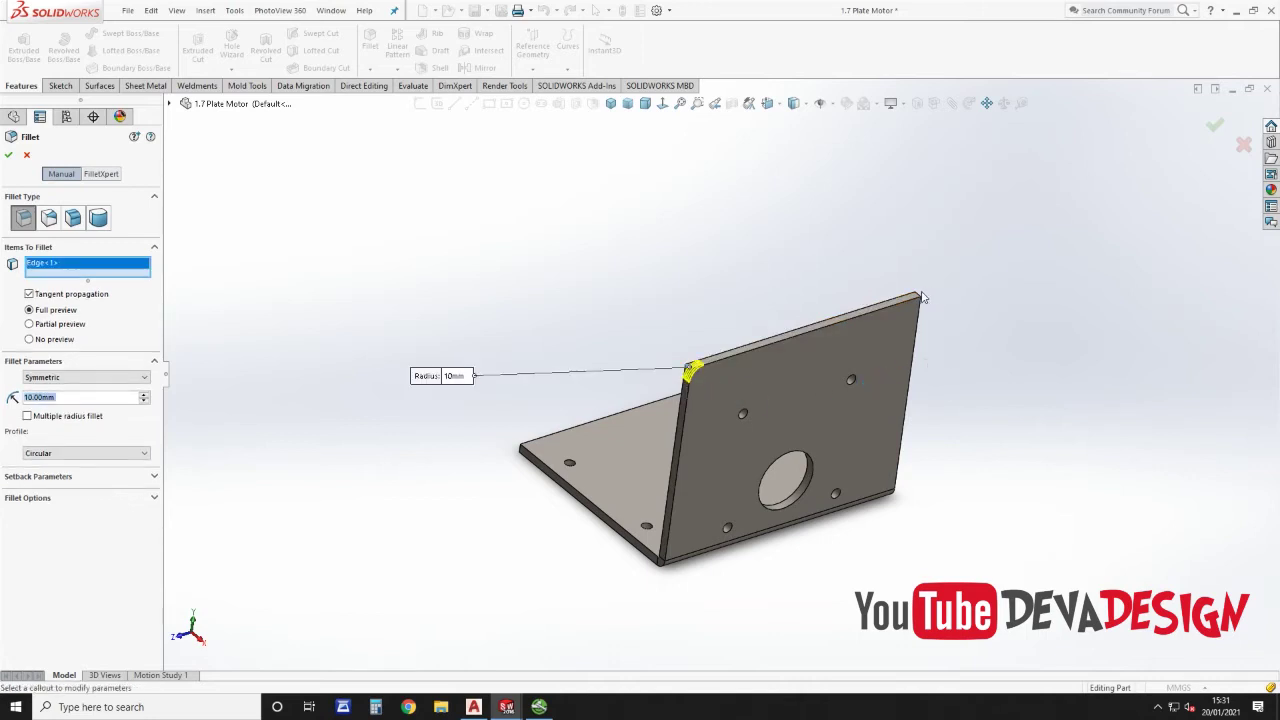
{"action": "left_click", "coordinate": [917, 298]}
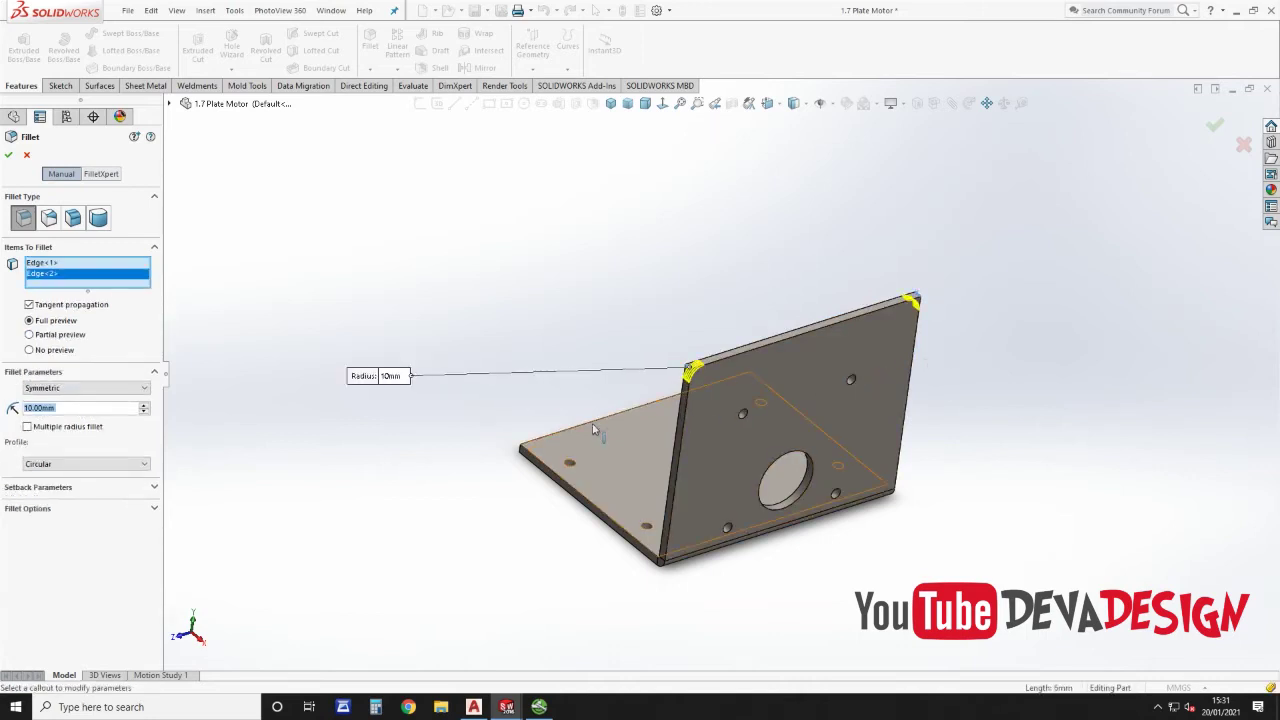
{"action": "left_click", "coordinate": [522, 452]}
{"action": "middle_click_drag", "start_coordinate": [557, 410], "coordinate": [752, 537]}
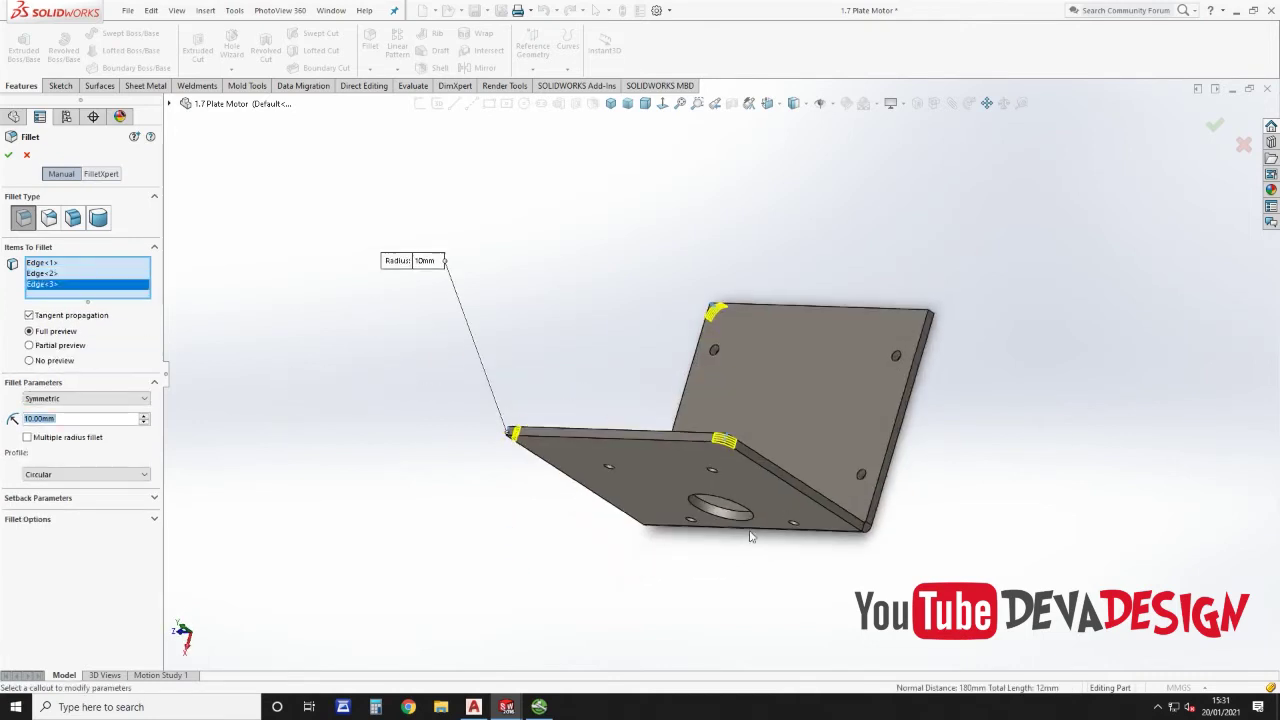
{"action": "left_click", "coordinate": [932, 317]}
{"action": "scroll", "coordinate": [963, 323], "scroll_direction": "up", "scroll_amount": 5}
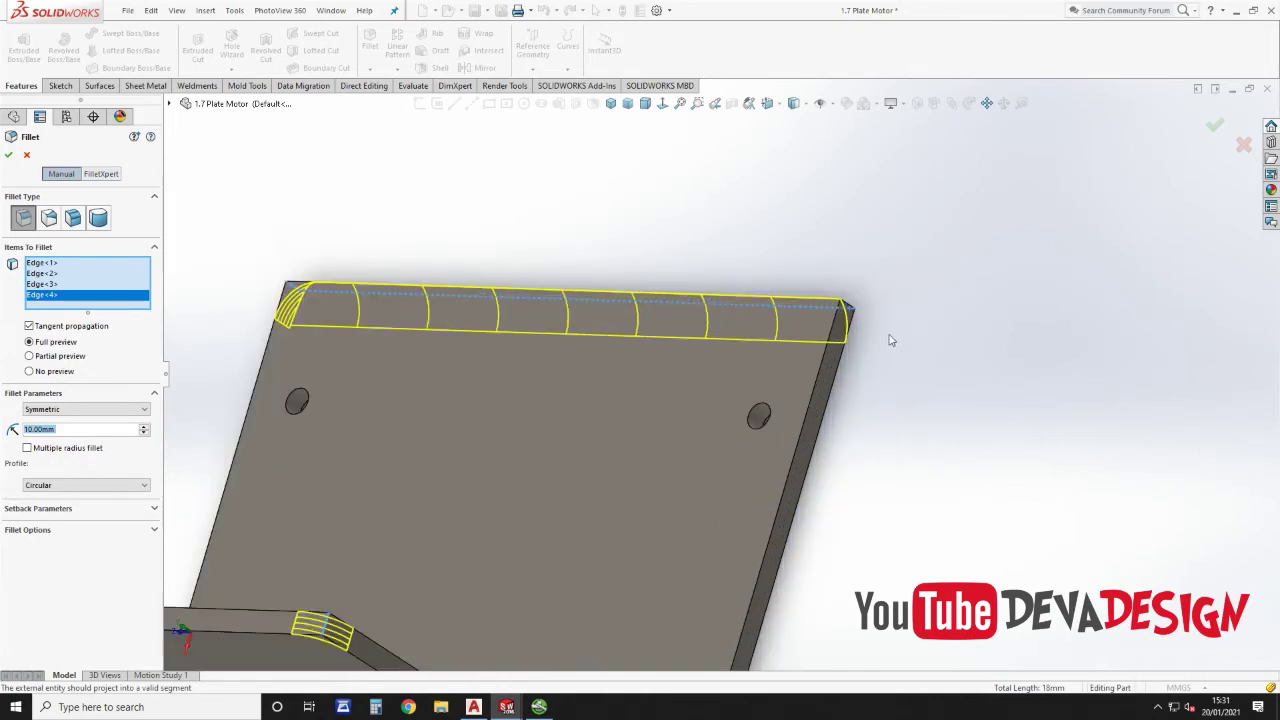
{"action": "middle_click_drag", "start_coordinate": [886, 337], "coordinate": [858, 304]}
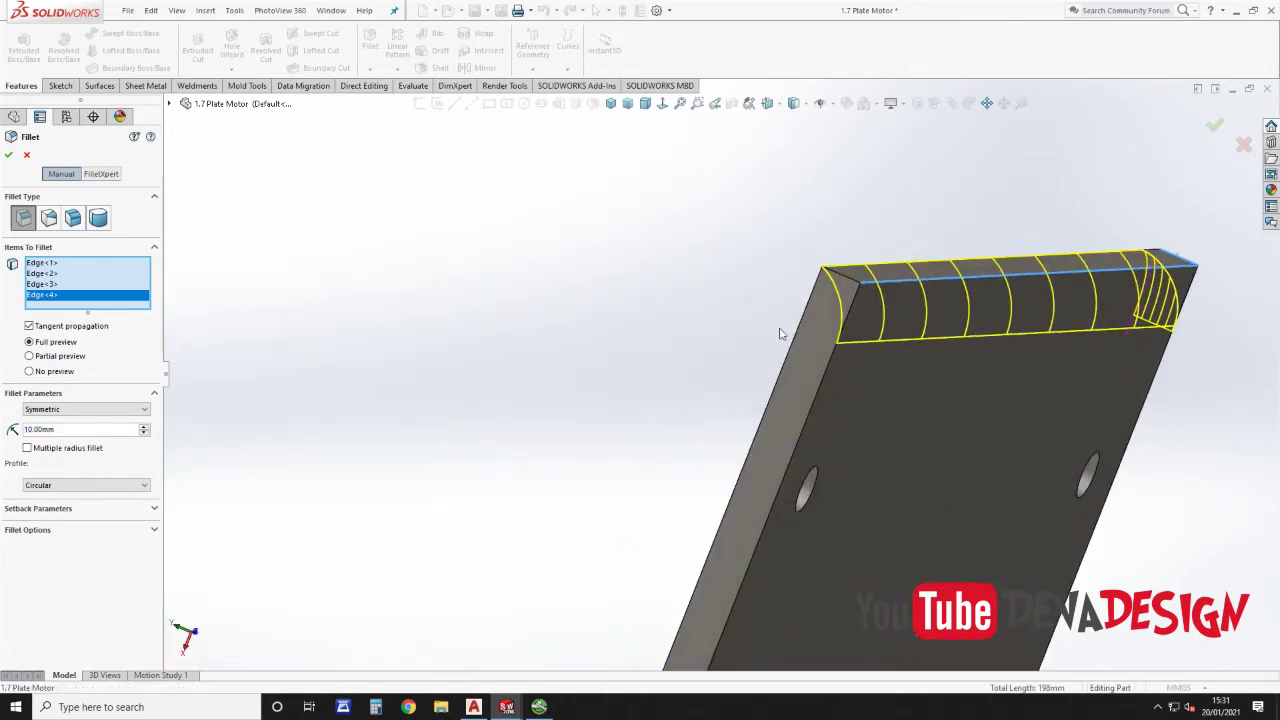
{"action": "left_click", "coordinate": [851, 283]}
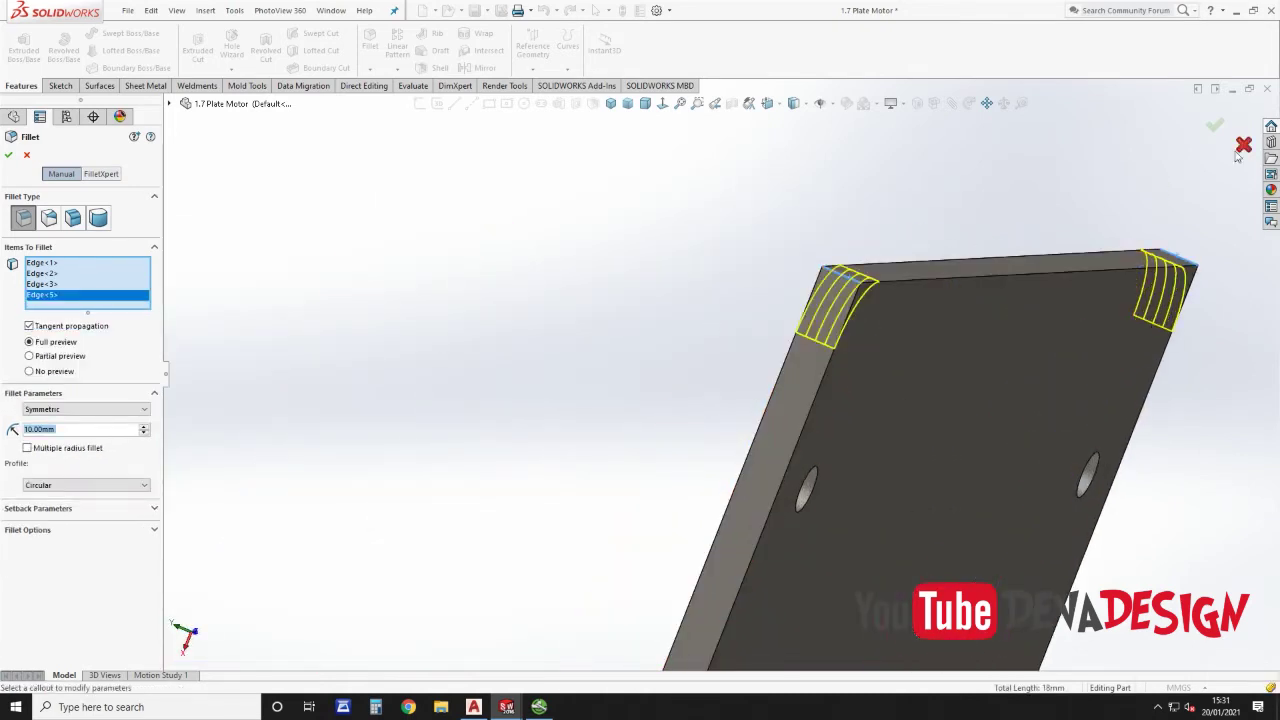
{"action": "left_click", "coordinate": [1220, 125]}
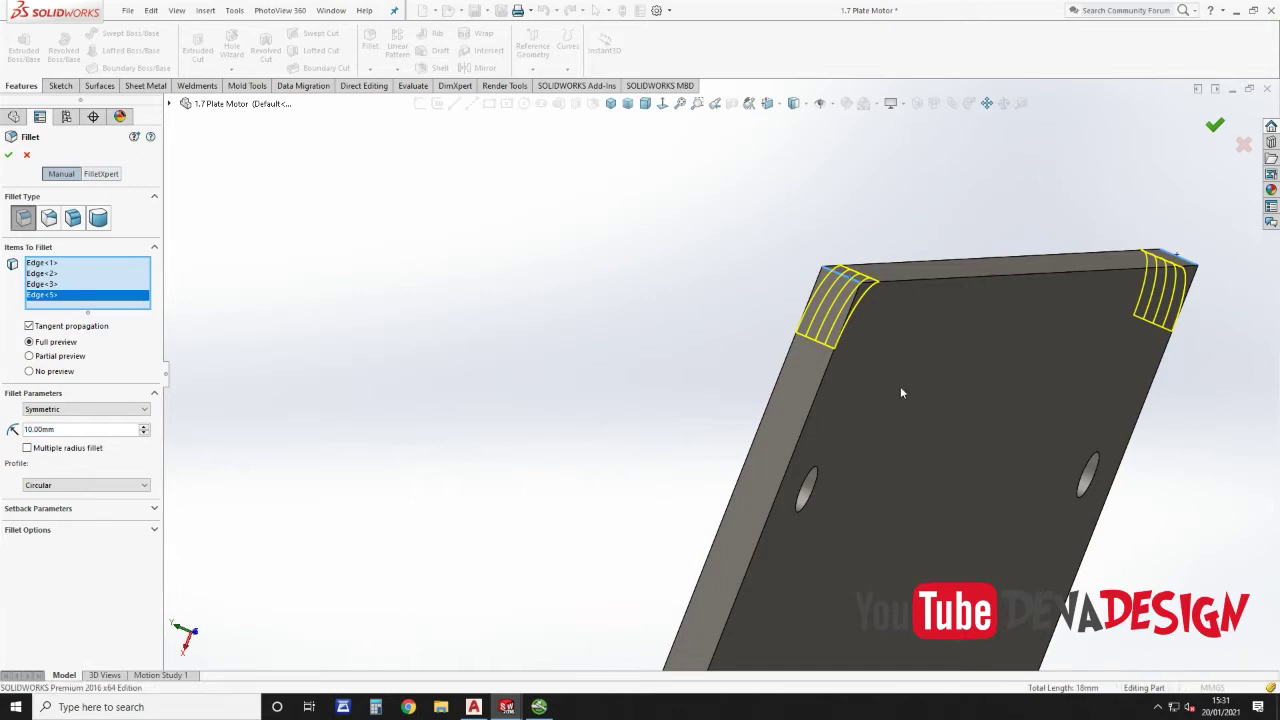
Step: Reduce the 90 mm dimension from the motor plate's upper edge to its four-hole pattern by 30 mm
{"action": "scroll", "coordinate": [900, 392], "scroll_direction": "up", "scroll_amount": 7}
{"action": "middle_click_drag", "start_coordinate": [729, 460], "coordinate": [921, 299]}
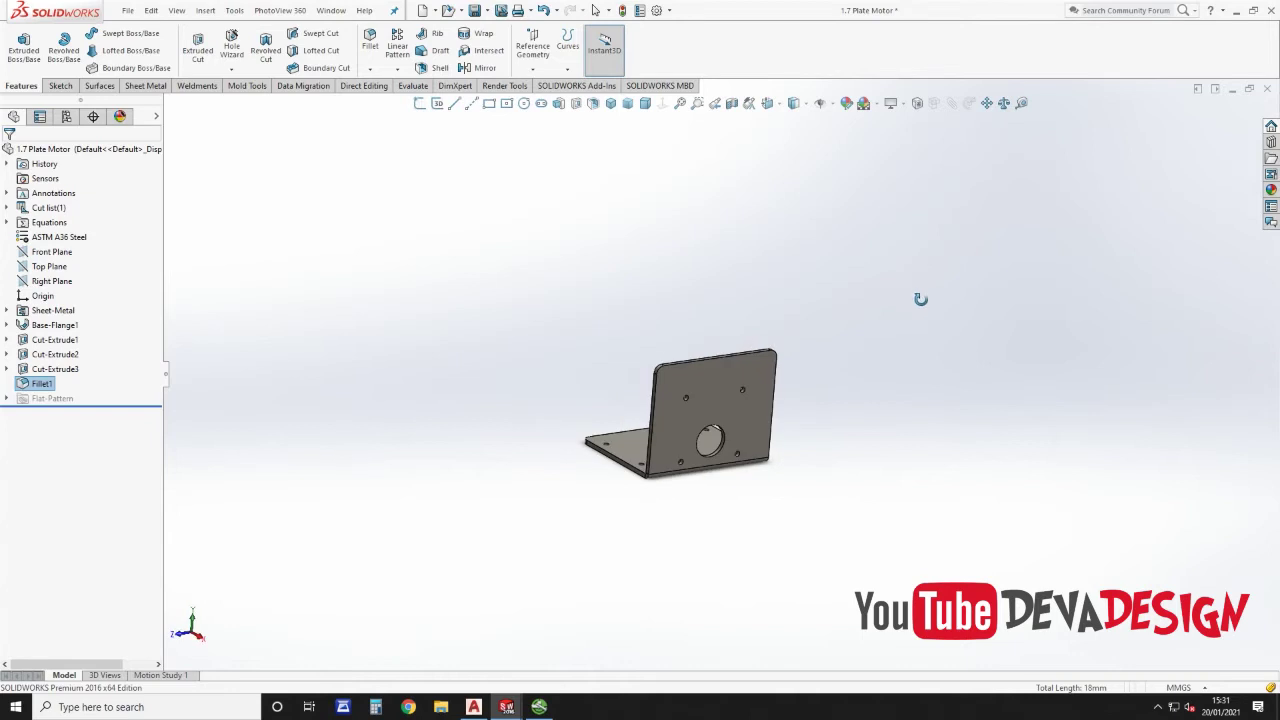
{"action": "scroll", "coordinate": [736, 490], "scroll_direction": "down", "scroll_amount": 6}
{"action": "left_click", "coordinate": [746, 346]}
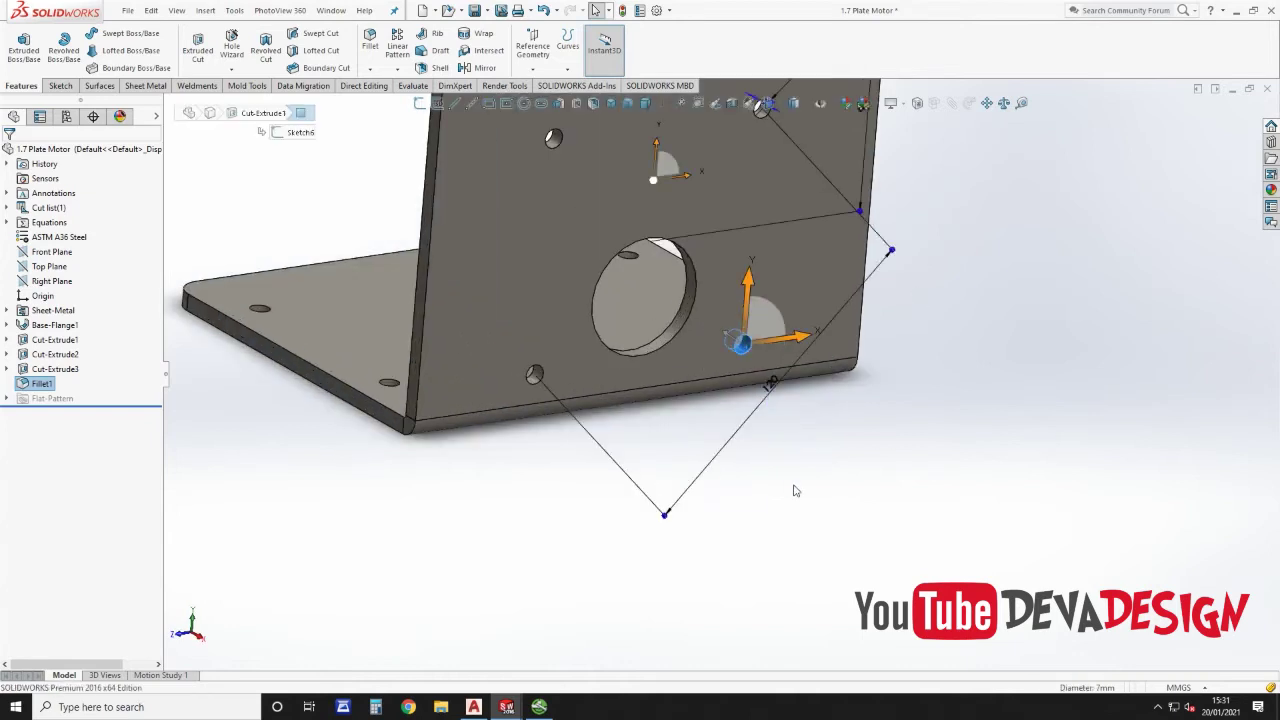
{"action": "scroll", "coordinate": [796, 492], "scroll_direction": "up", "scroll_amount": 5}
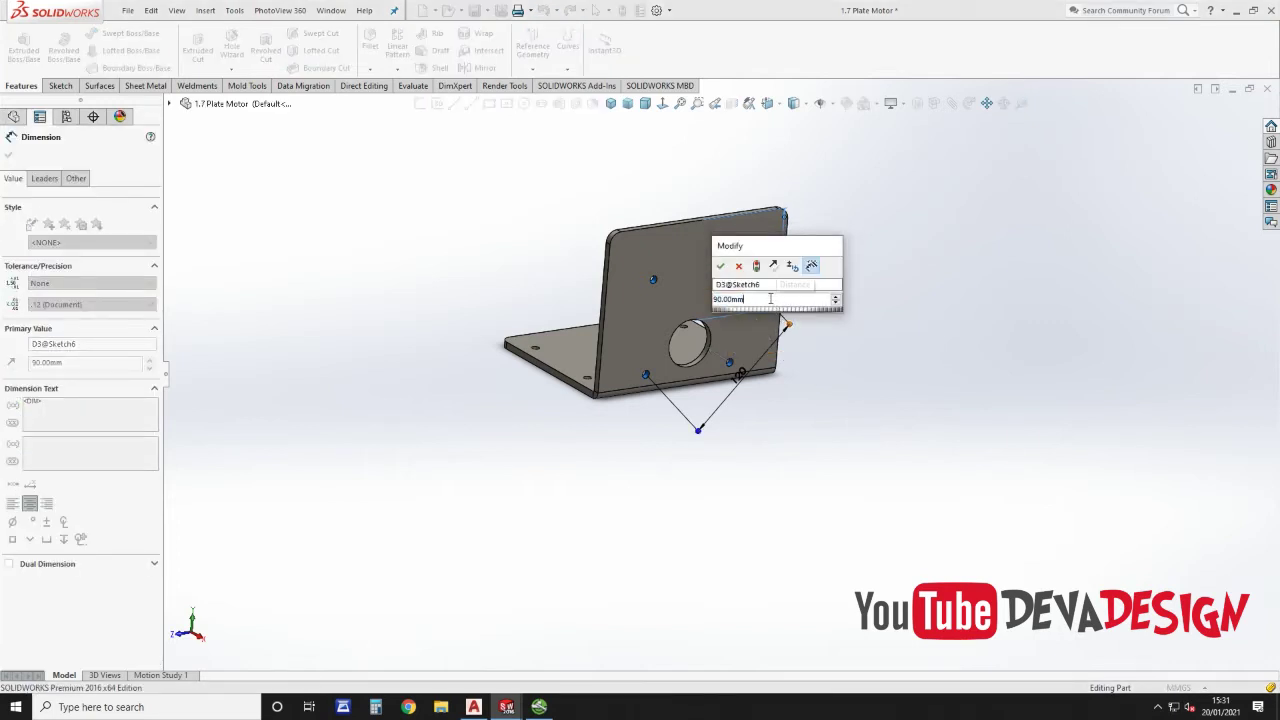
{"action": "type", "text": "-30"}
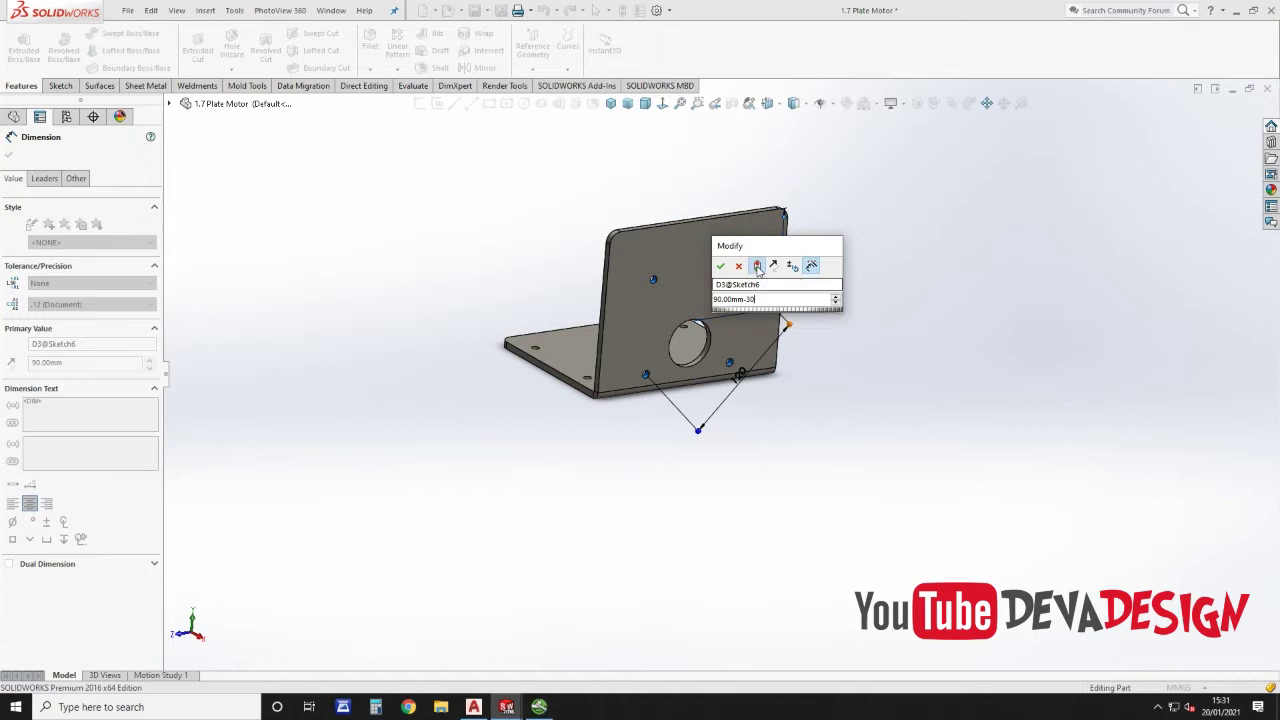
{"action": "left_click", "coordinate": [721, 266]}
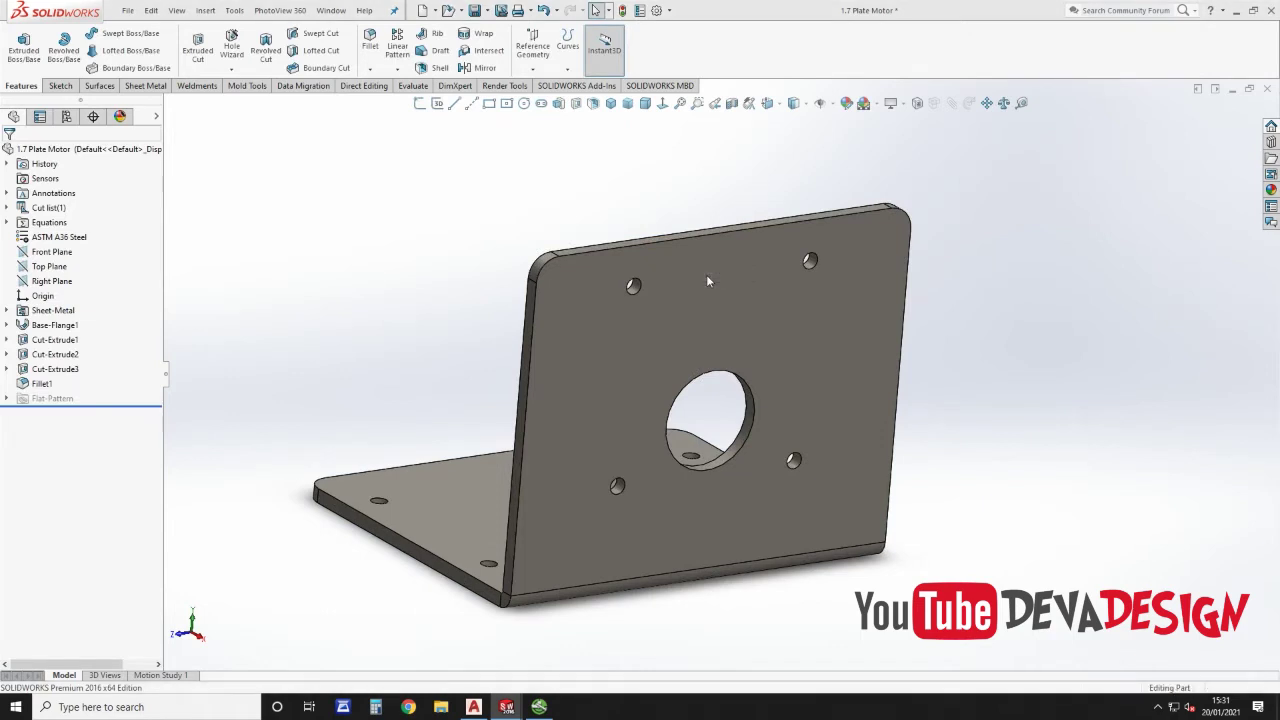
Step: Reduce the motor plate's upright flange height by 30 mm to 120 mm and return to the roller conveyor assembly
{"action": "left_click", "coordinate": [712, 282]}
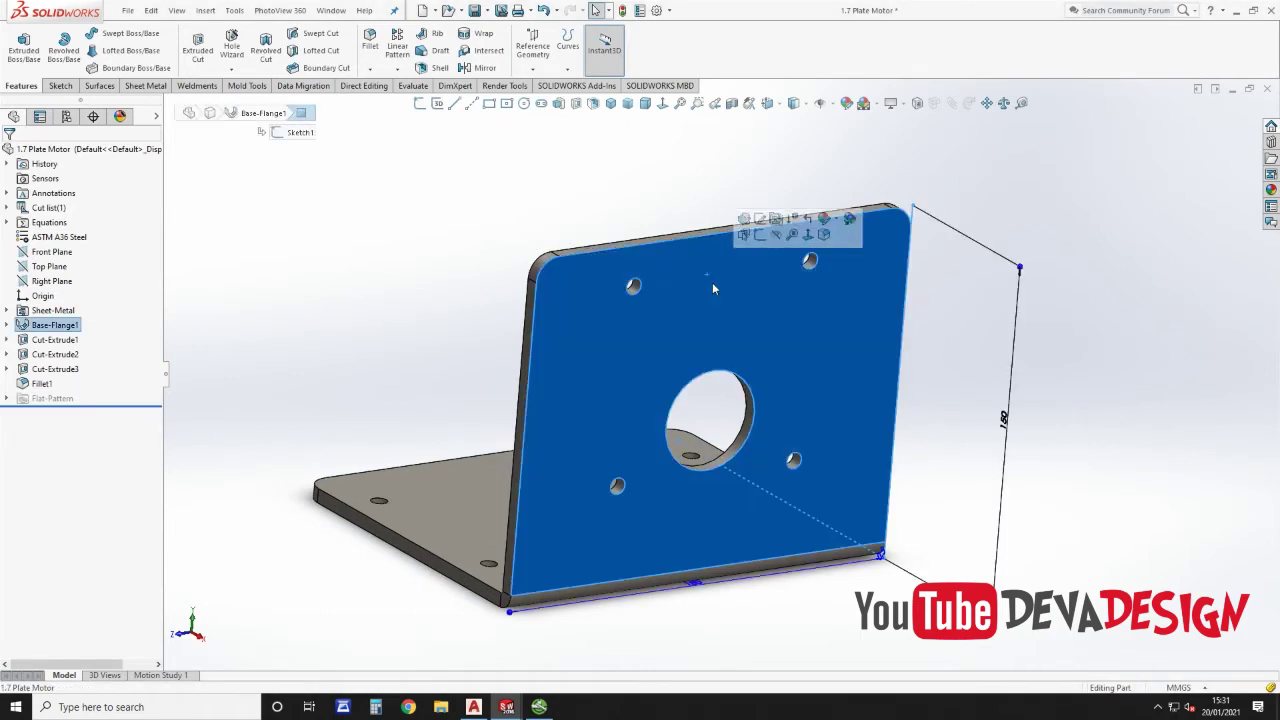
{"action": "double_click", "coordinate": [1005, 425]}
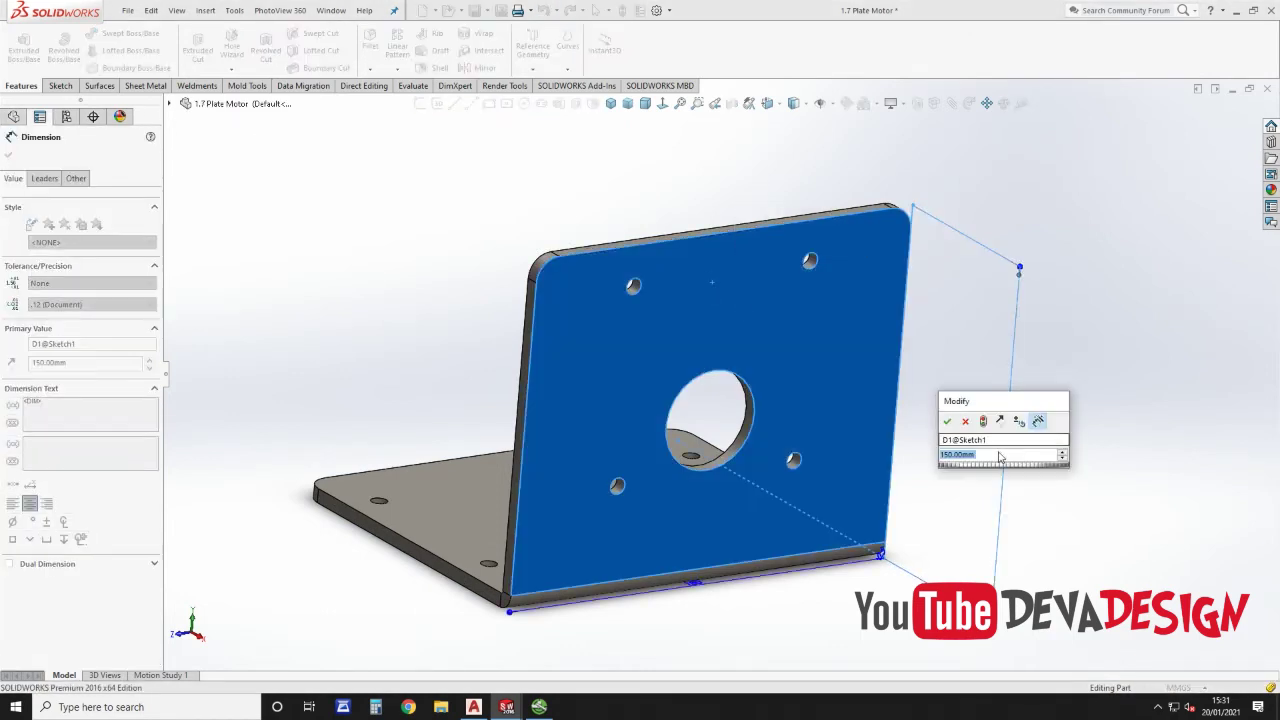
{"action": "type", "text": "-30"}
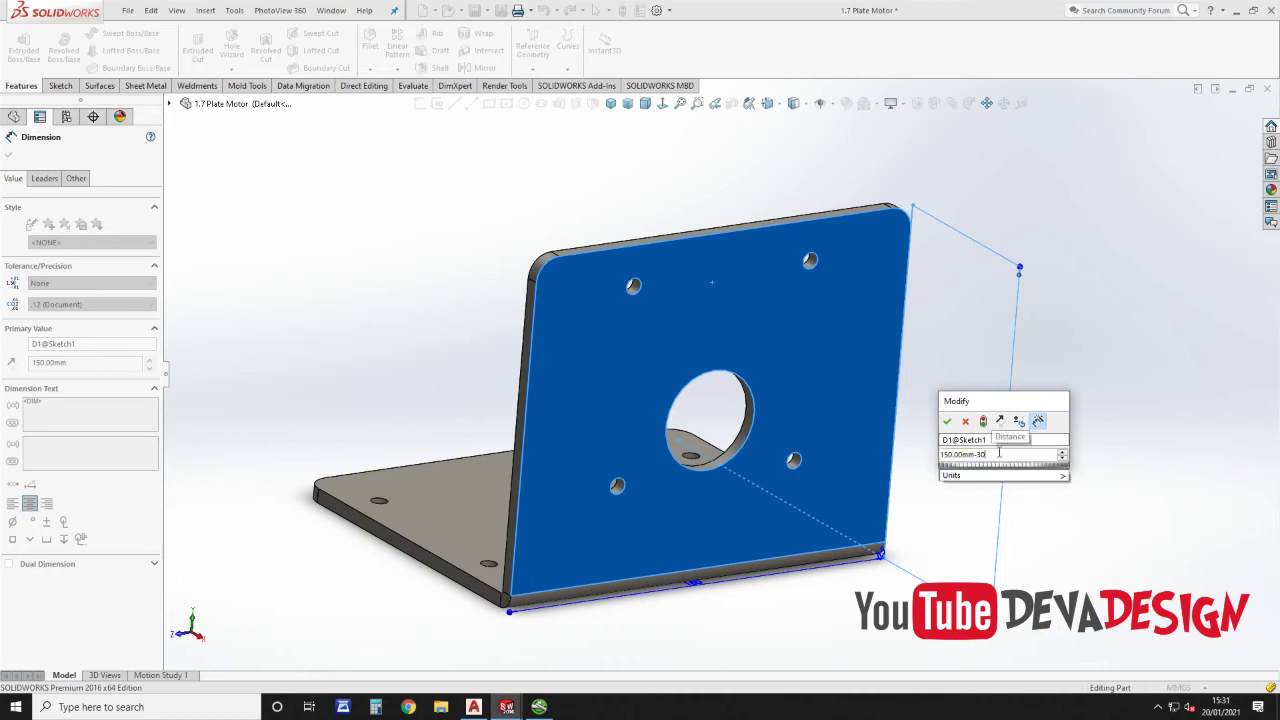
{"action": "left_click", "coordinate": [984, 423]}
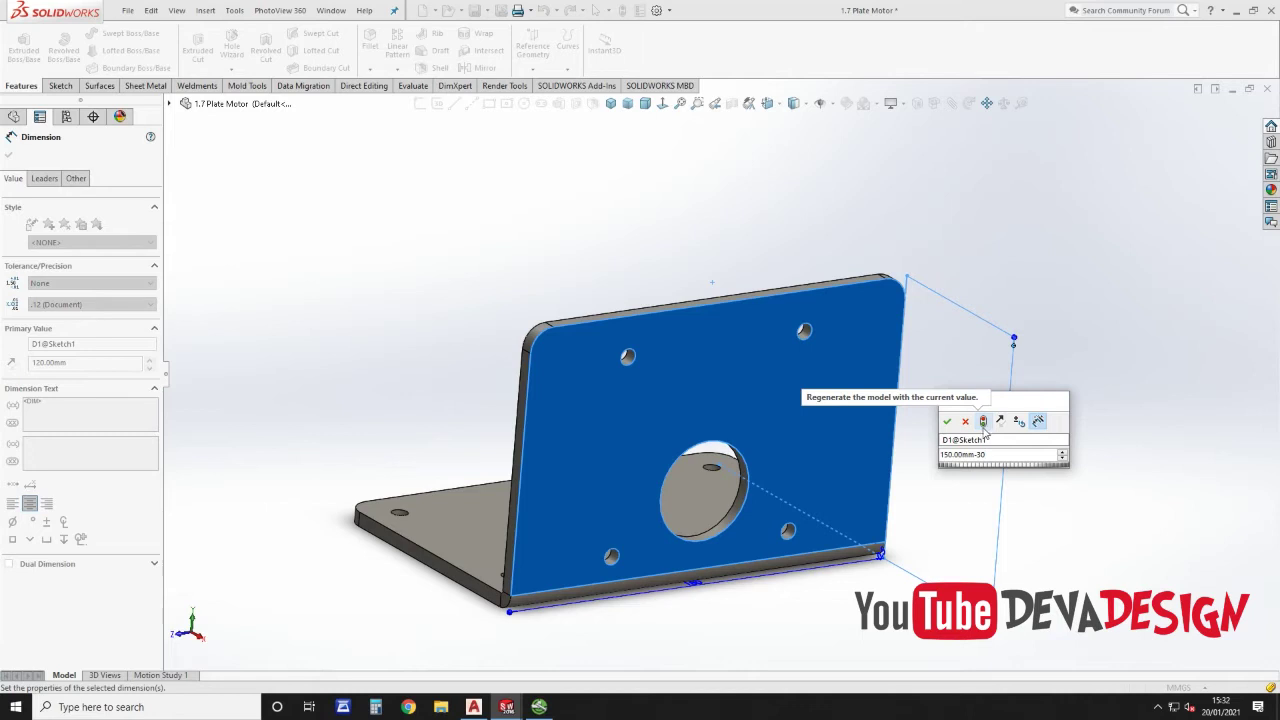
{"action": "left_click", "coordinate": [947, 421]}
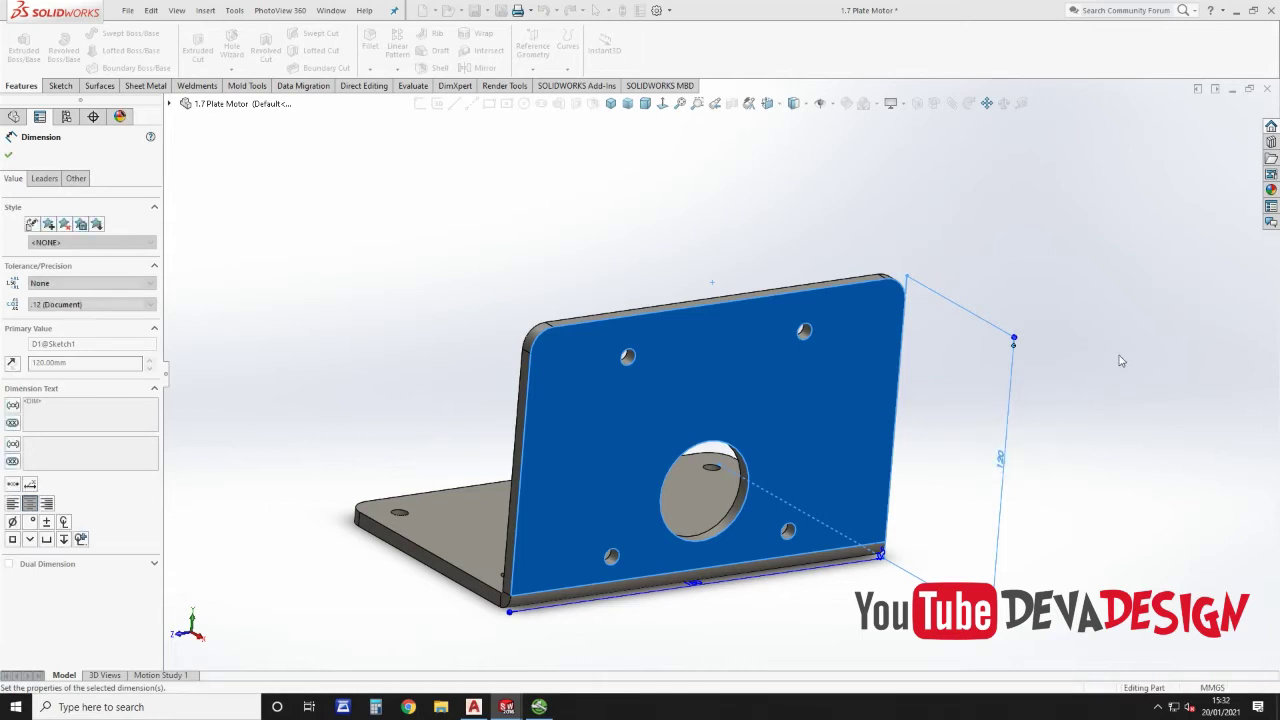
{"action": "left_click", "coordinate": [1119, 362]}
{"action": "key", "text": "z"}
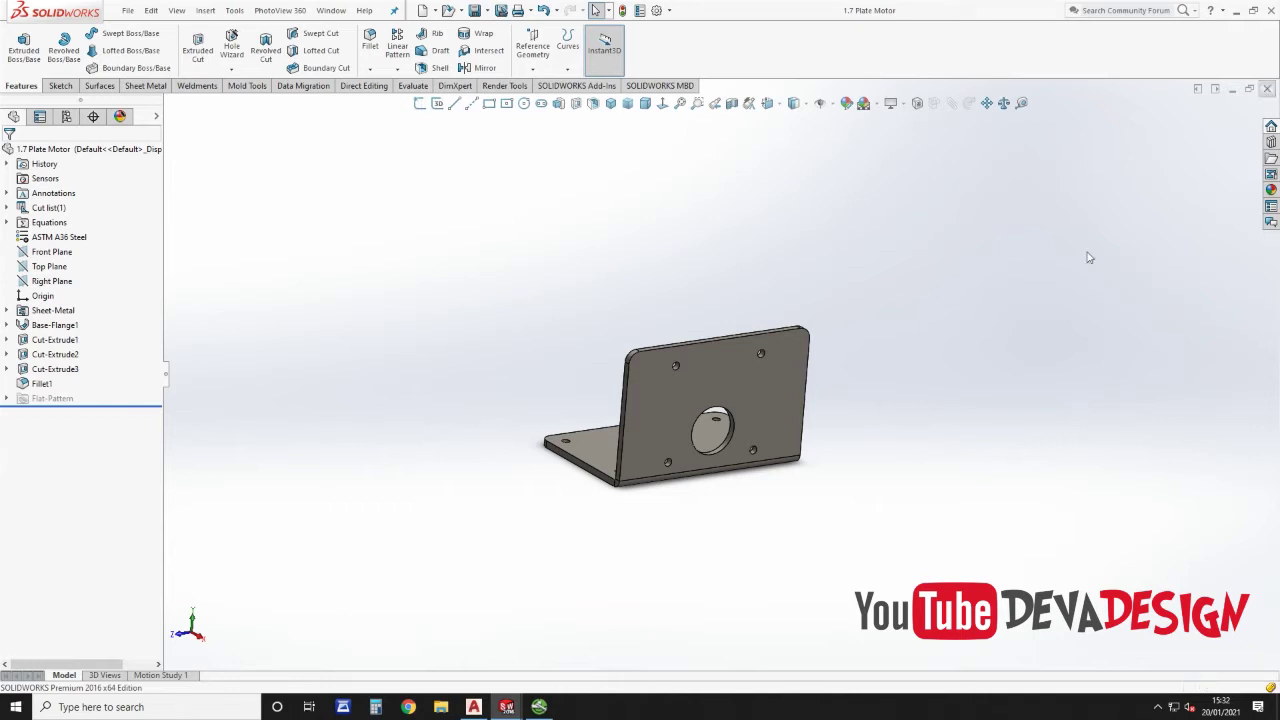
{"action": "key", "text": "ctrl+Tab"}
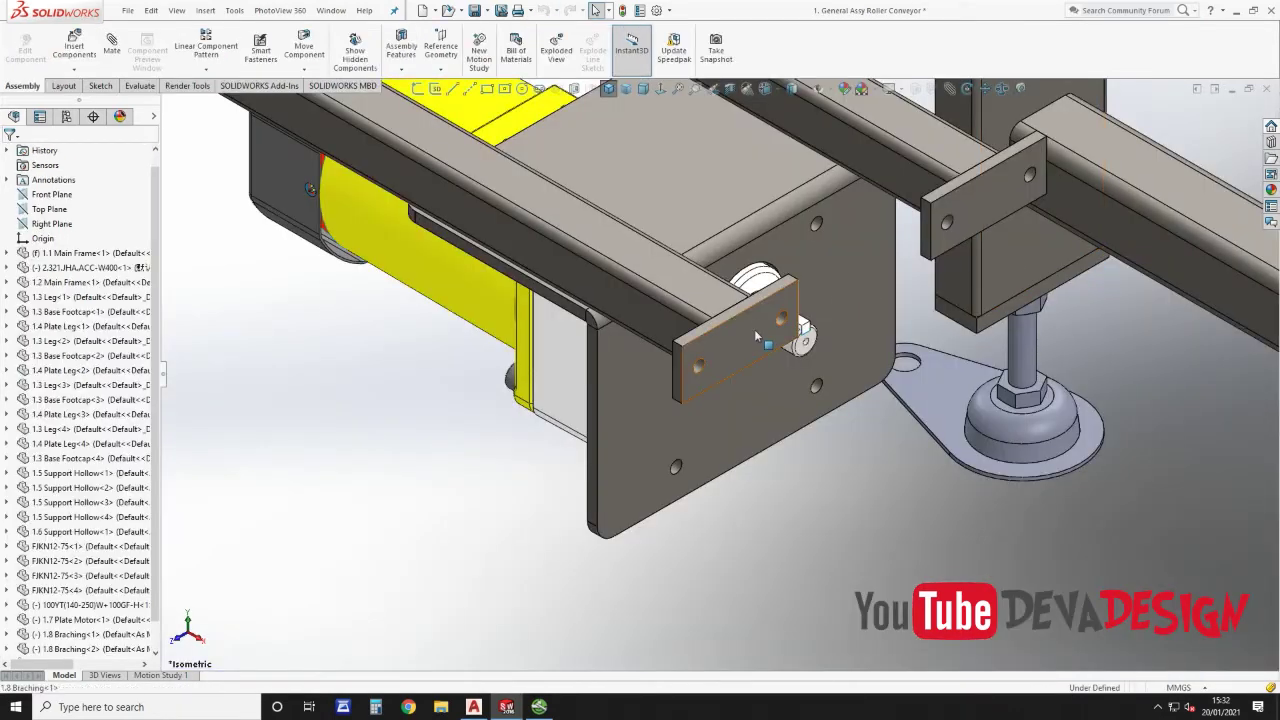
Step: Open the 1.8 Braching part from the assembly and fillet the four corner edges of its near end plate with a 5 mm radius
{"action": "left_click", "coordinate": [755, 333]}
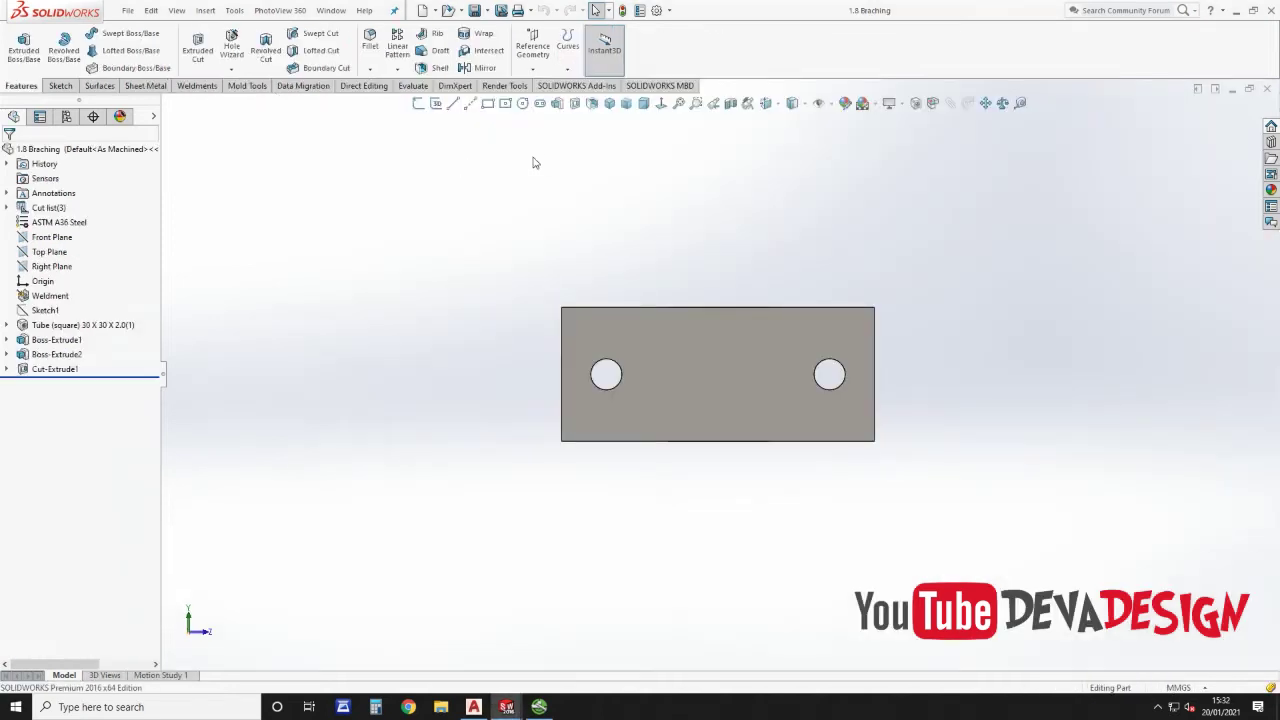
{"action": "left_click", "coordinate": [609, 103]}
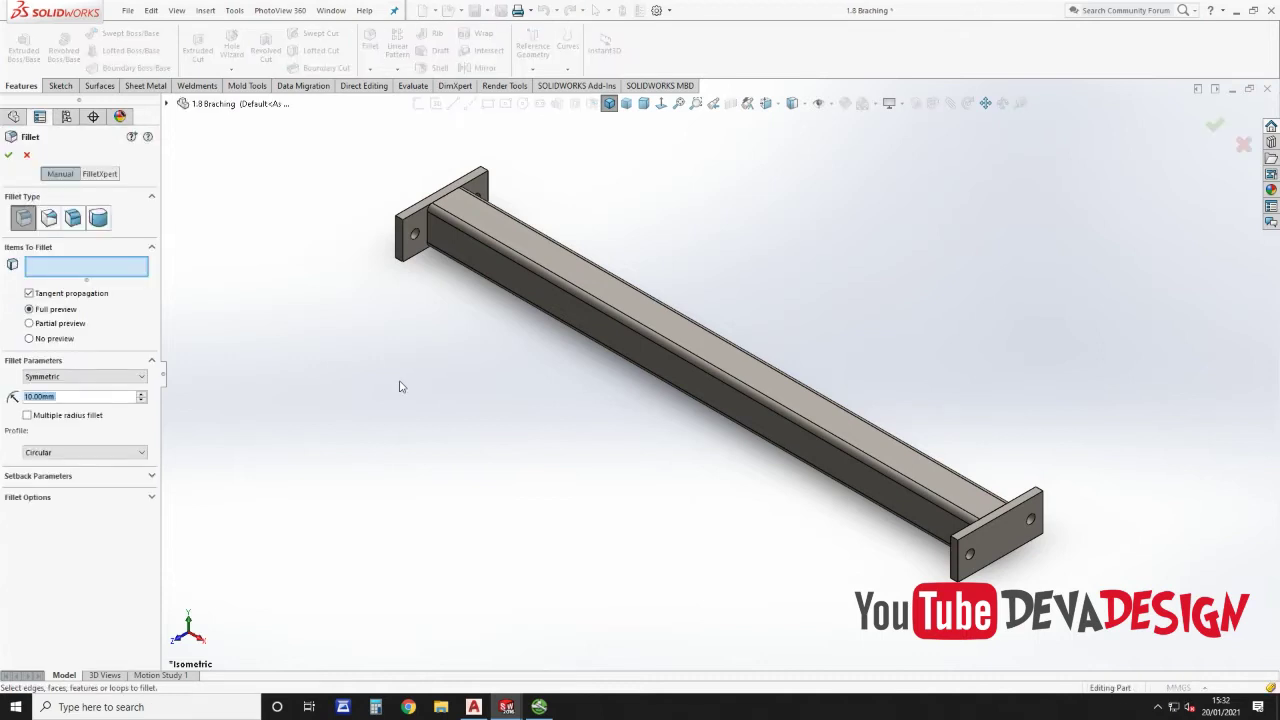
{"action": "type", "text": "5"}
{"action": "key", "text": "Return"}
{"action": "scroll", "coordinate": [871, 508], "scroll_direction": "down", "scroll_amount": 5}
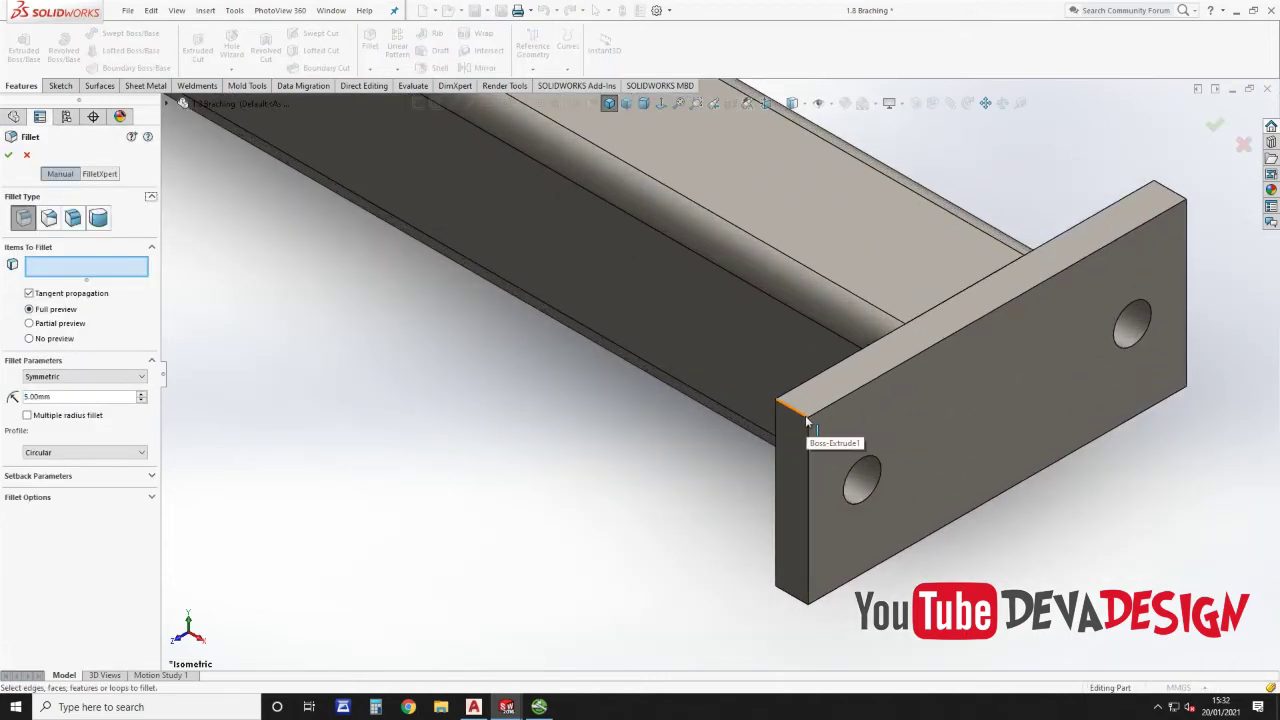
{"action": "left_click", "coordinate": [806, 420]}
{"action": "left_click", "coordinate": [797, 601]}
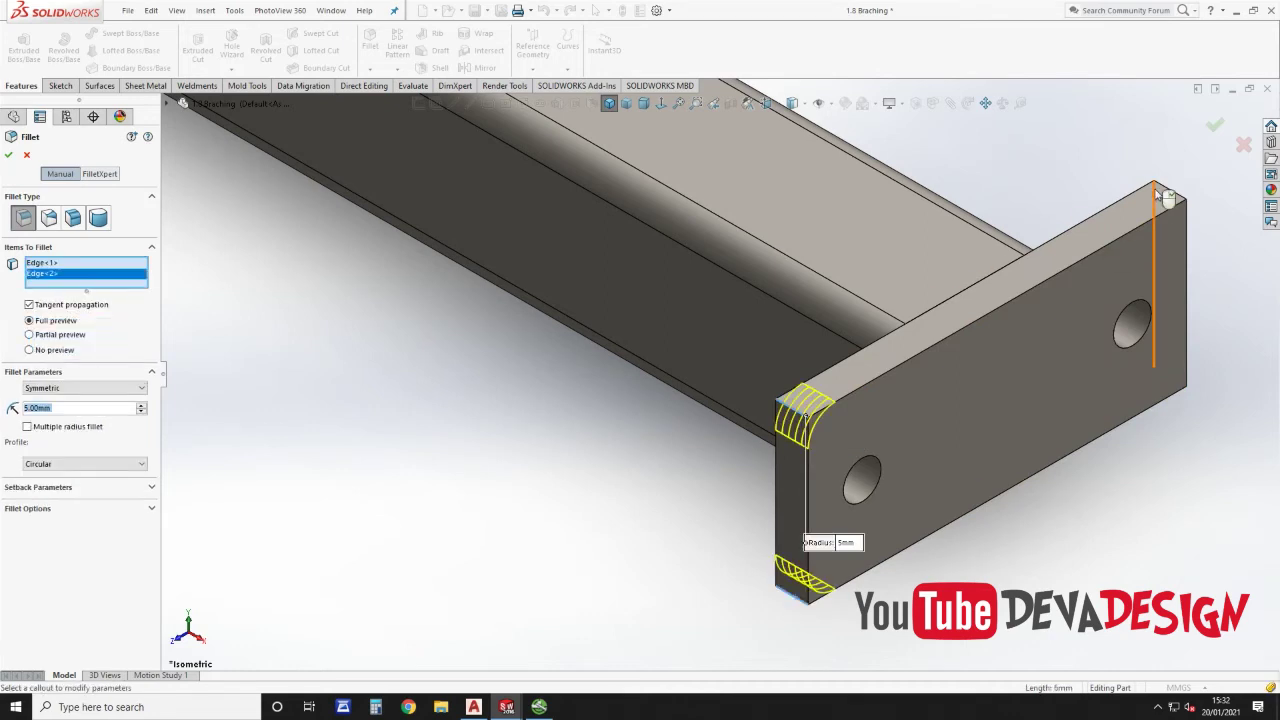
{"action": "left_click", "coordinate": [1171, 252]}
{"action": "middle_click_drag", "start_coordinate": [1171, 252], "coordinate": [1224, 389]}
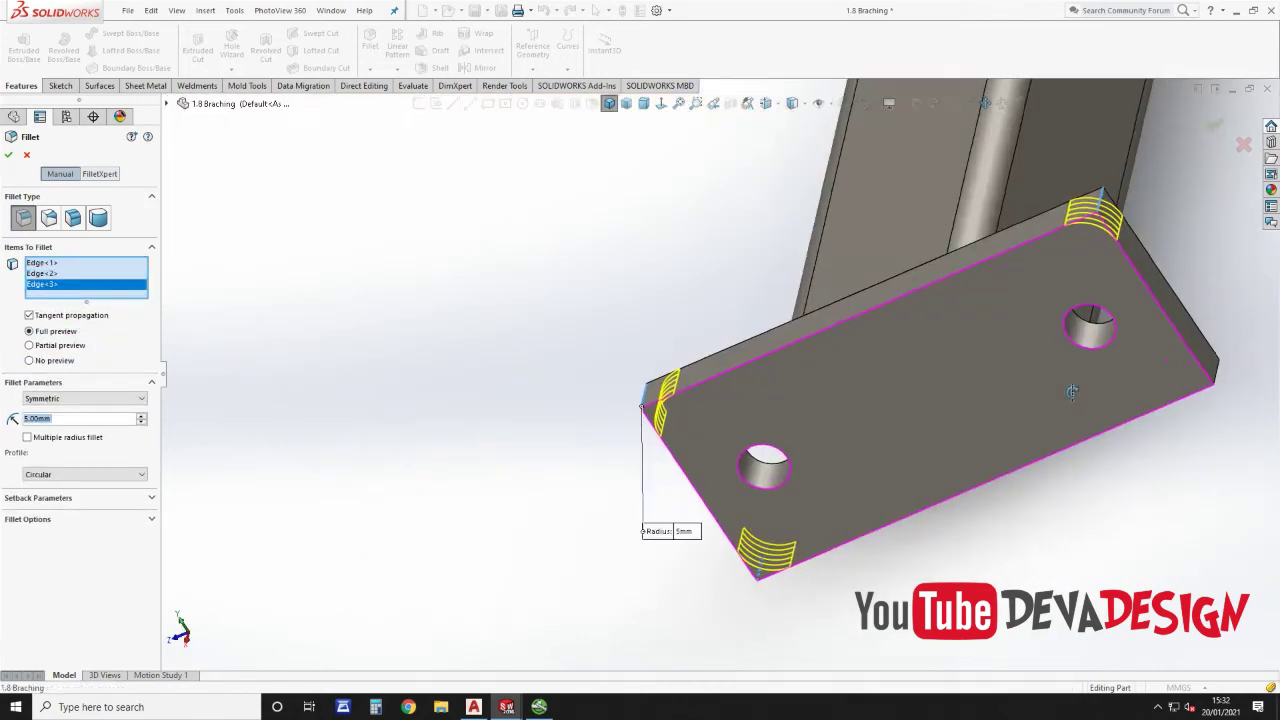
{"action": "left_click", "coordinate": [1219, 380]}
{"action": "scroll", "coordinate": [1050, 464], "scroll_direction": "up", "scroll_amount": 10}
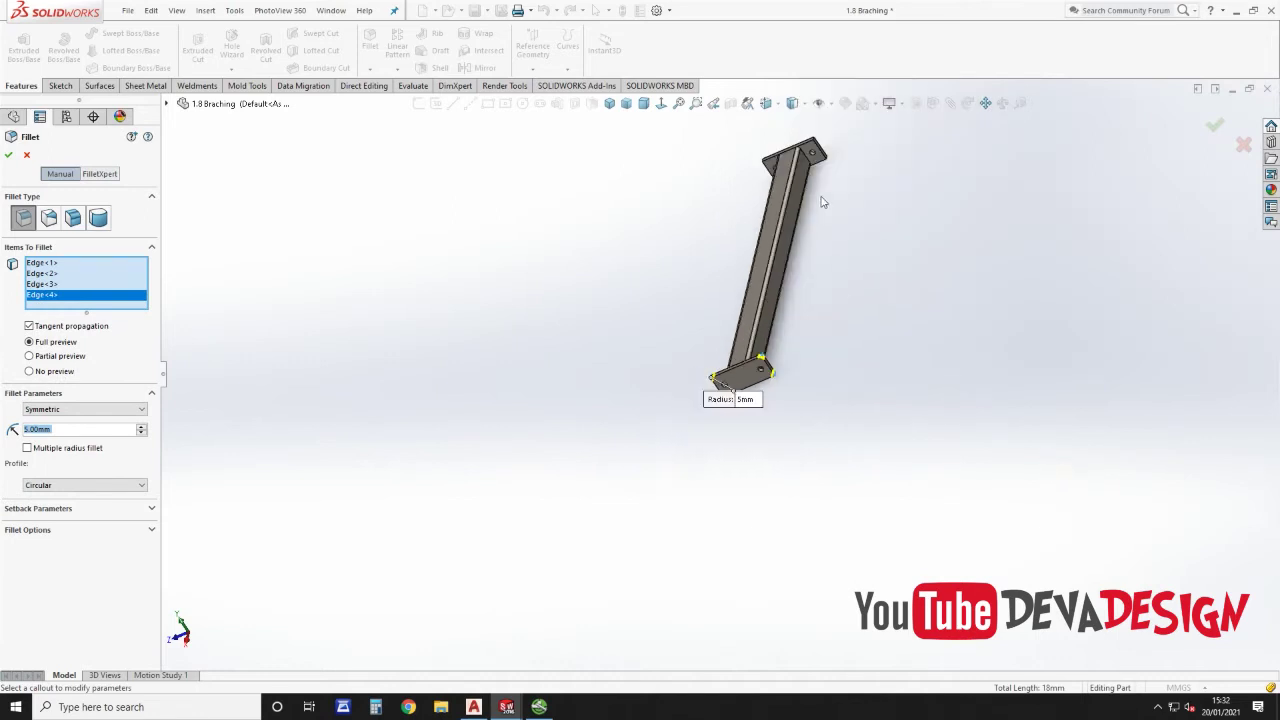
{"action": "scroll", "coordinate": [820, 202], "scroll_direction": "down", "scroll_amount": 7}
{"action": "scroll", "coordinate": [788, 197], "scroll_direction": "down", "scroll_amount": 5}
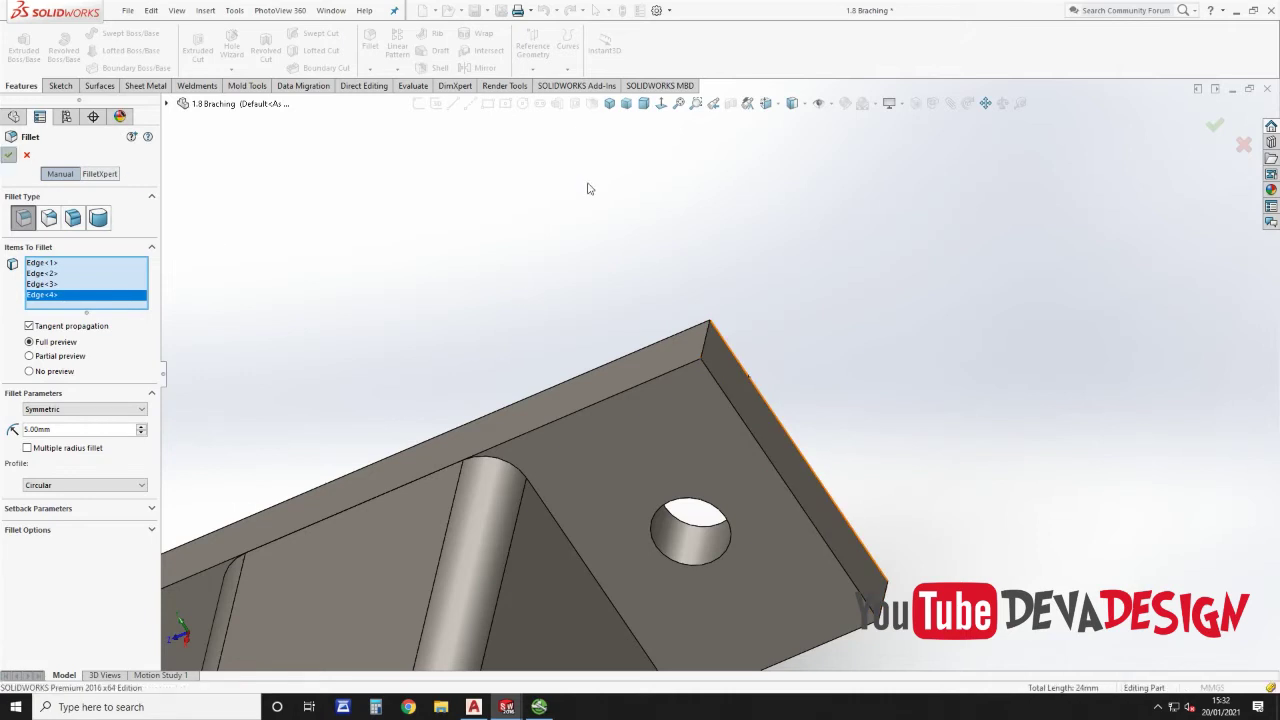
{"action": "key", "text": "Return"}
Step: Fillet the four corner edges of the bracing's opposite end plate with a 5 mm radius and return to the roller conveyor assembly
{"action": "key", "text": "Return"}
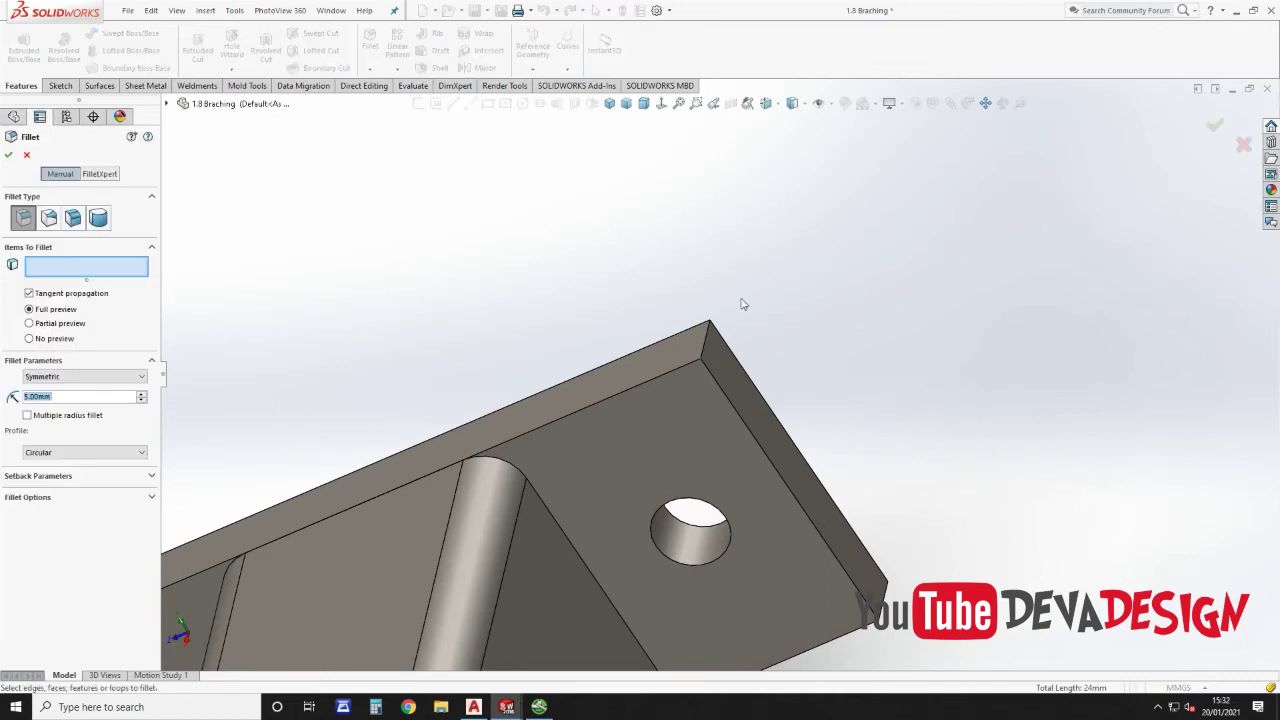
{"action": "left_click", "coordinate": [704, 346]}
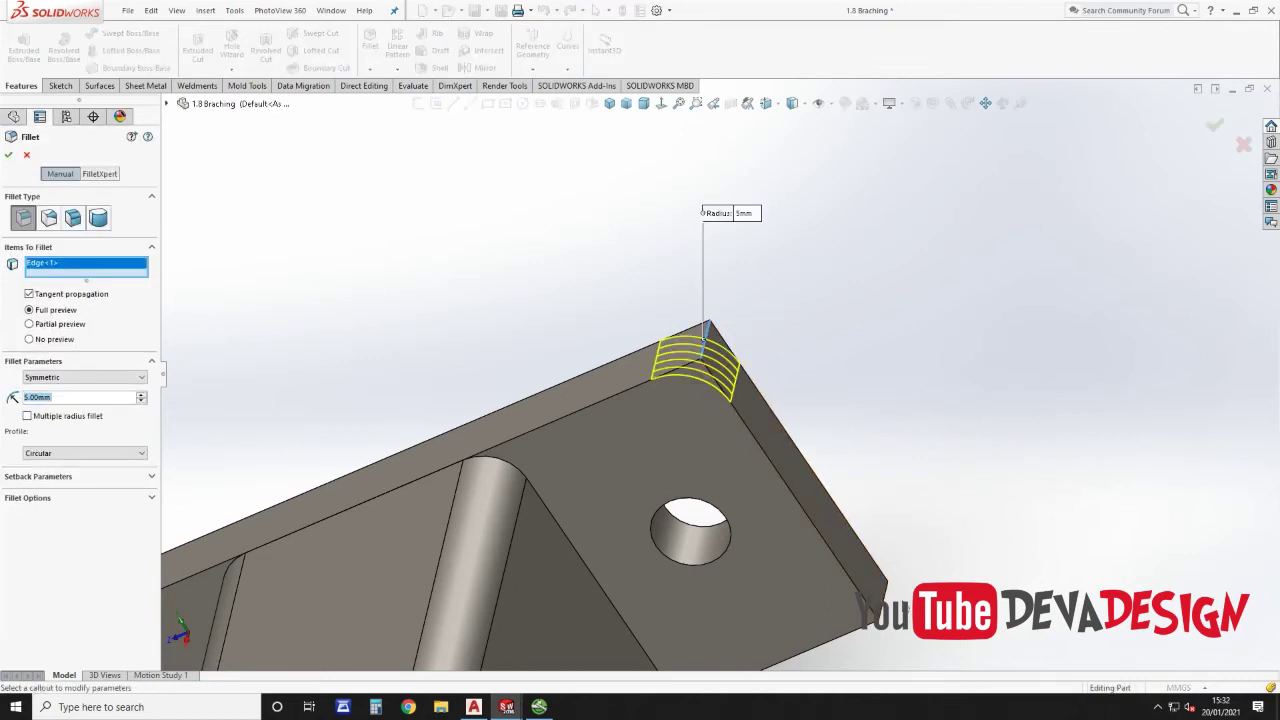
{"action": "left_click", "coordinate": [884, 592]}
{"action": "scroll", "coordinate": [949, 440], "scroll_direction": "up", "scroll_amount": 5}
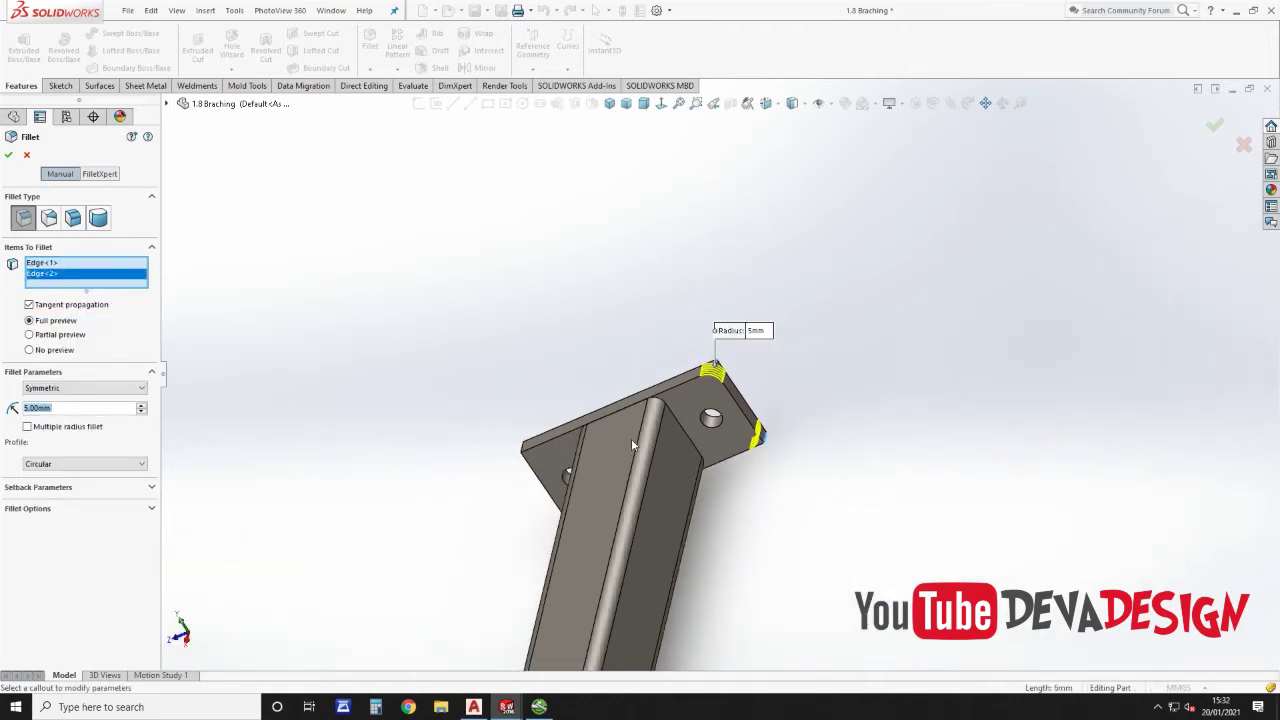
{"action": "middle_click_drag", "start_coordinate": [631, 438], "coordinate": [766, 417]}
{"action": "scroll", "coordinate": [506, 484], "scroll_direction": "down", "scroll_amount": 5}
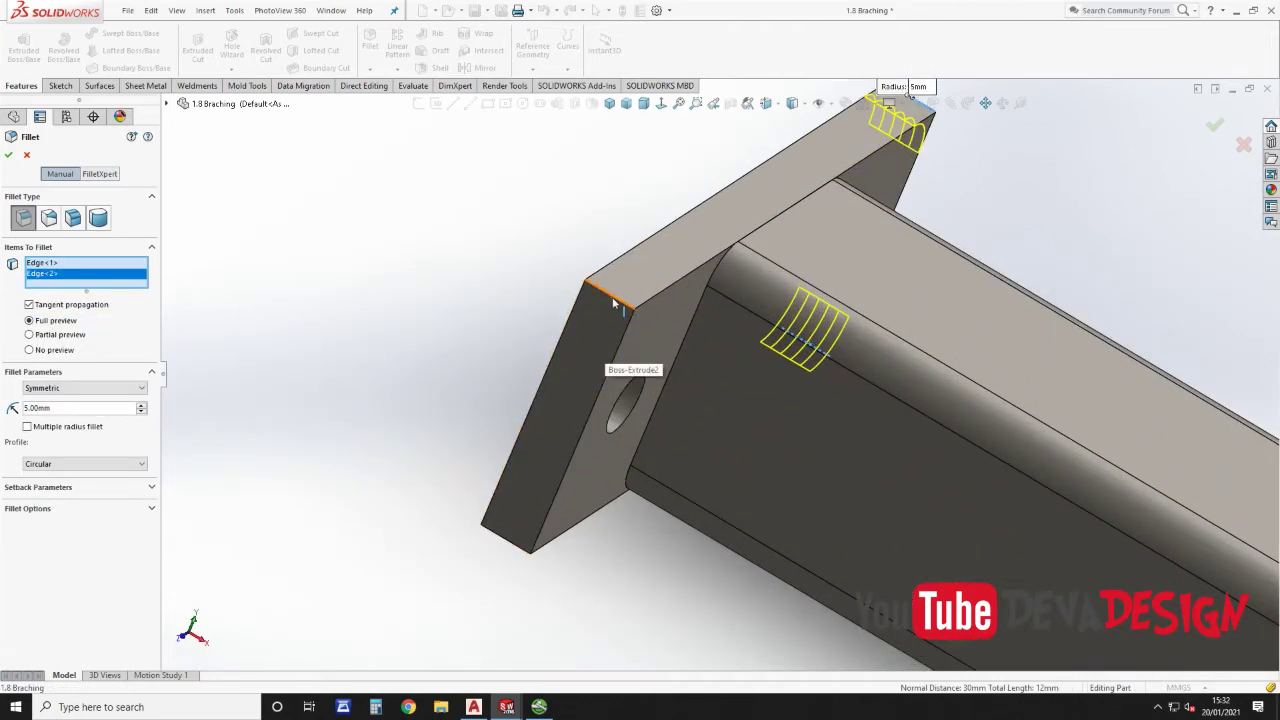
{"action": "left_click", "coordinate": [613, 303]}
{"action": "left_click", "coordinate": [510, 546]}
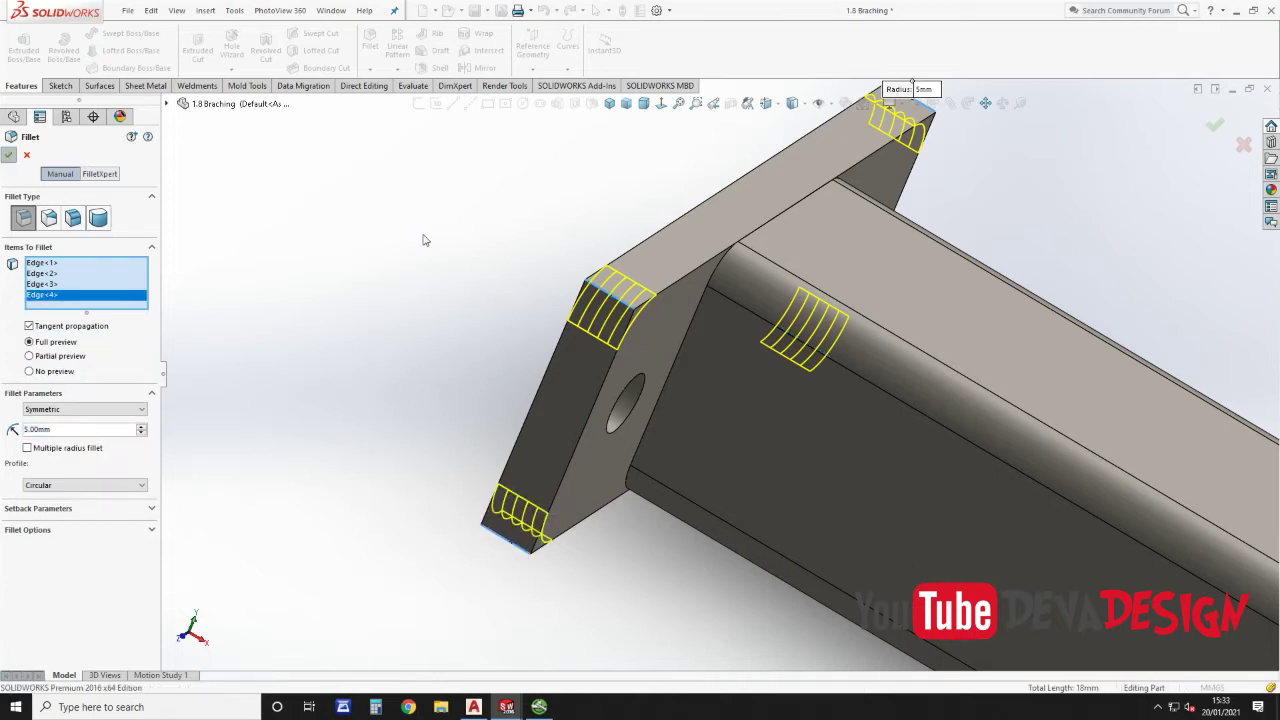
{"action": "key", "text": "Return"}
{"action": "key", "text": "ctrl+7"}
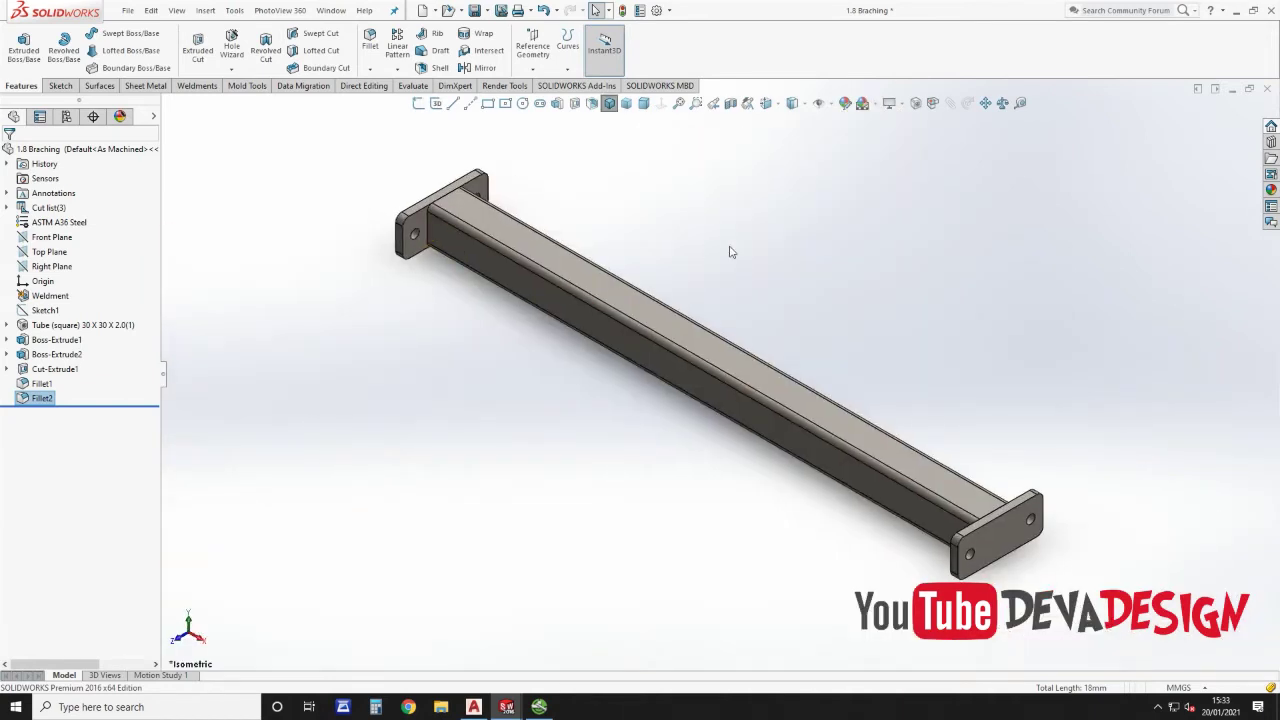
{"action": "key", "text": "ctrl+Tab"}
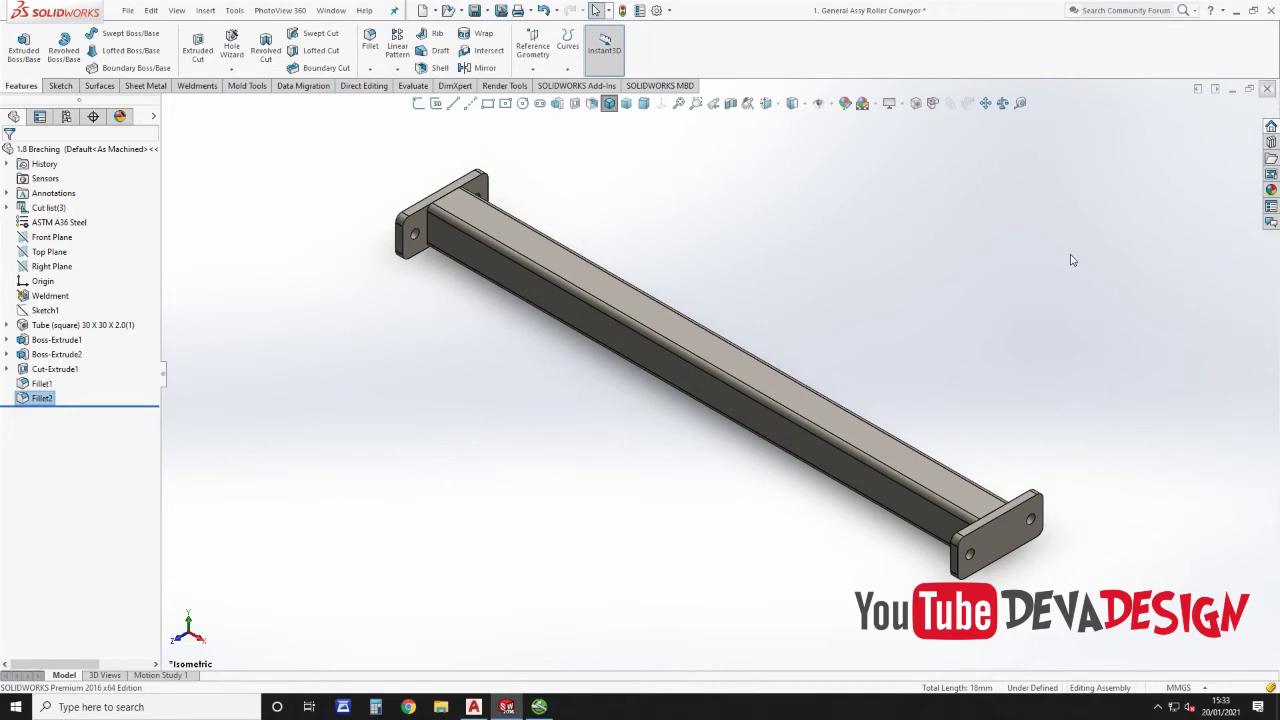
Step: Mate the first bracing's end plate hole concentric with its matching bracing hole in the 1.2 Main Frame
{"action": "scroll", "coordinate": [729, 374], "scroll_direction": "down", "scroll_amount": 3}
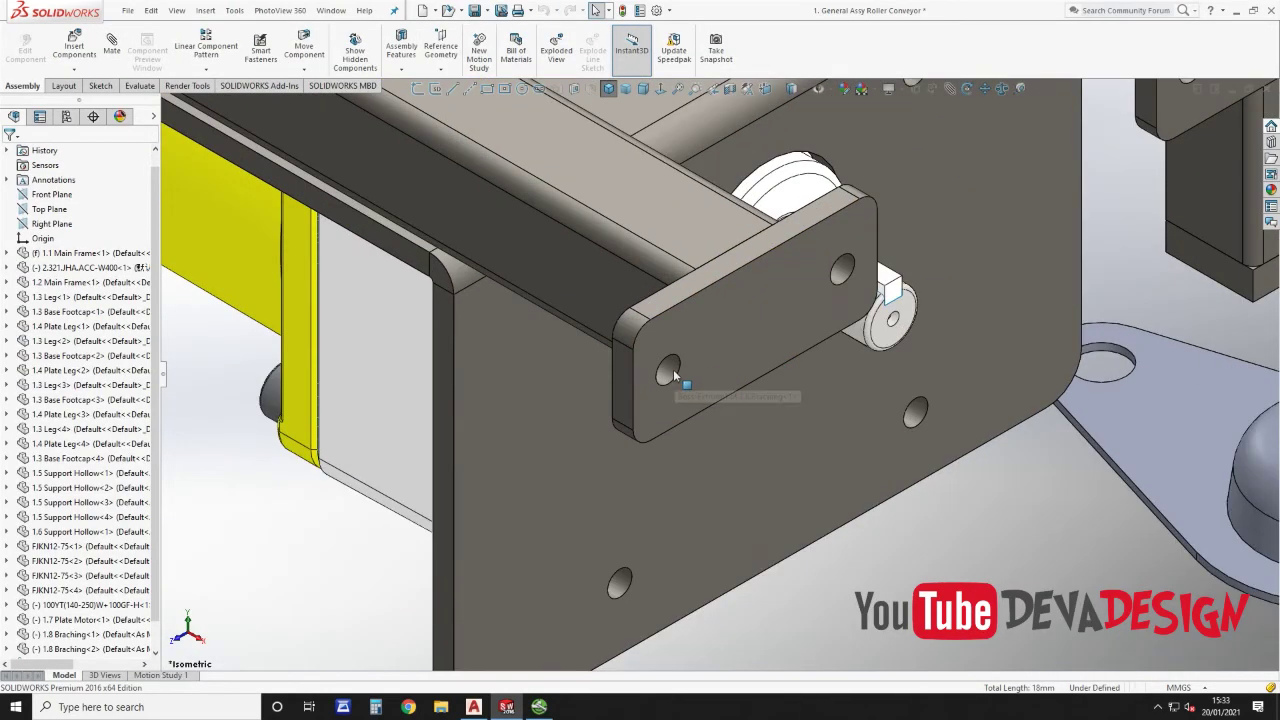
{"action": "left_click", "coordinate": [673, 369]}
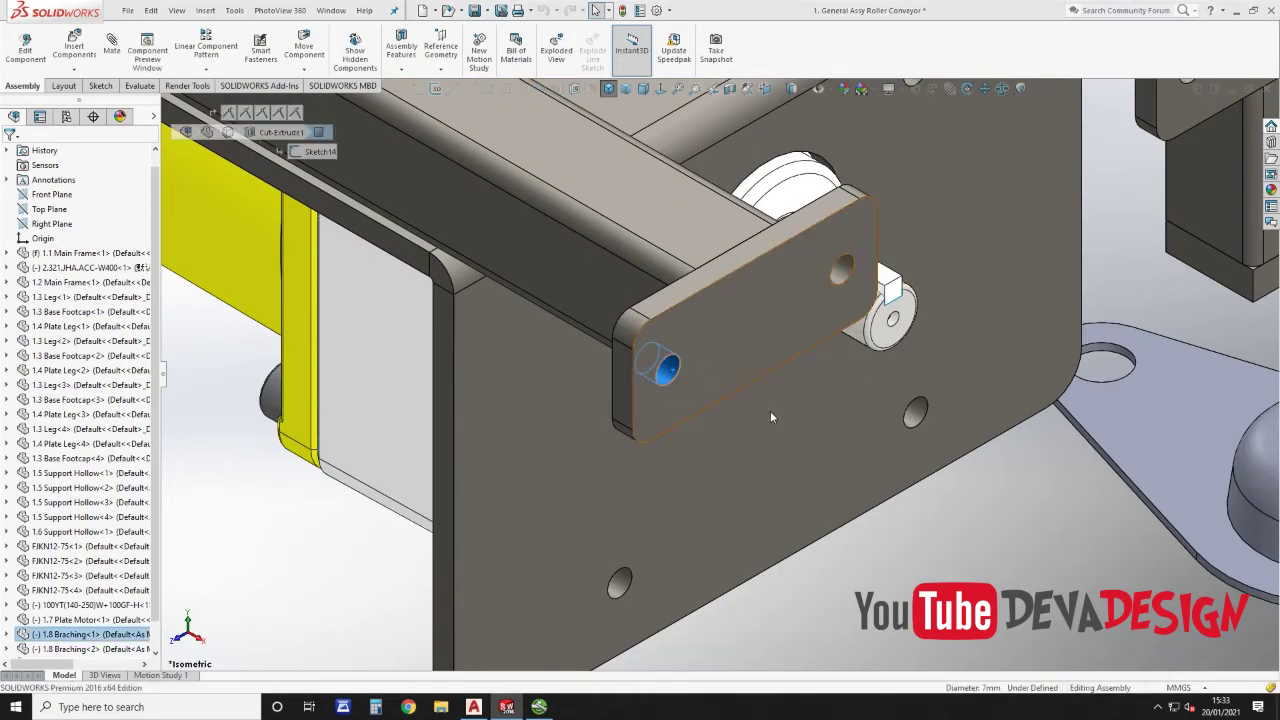
{"action": "key", "text": "ctrl+Tab"}
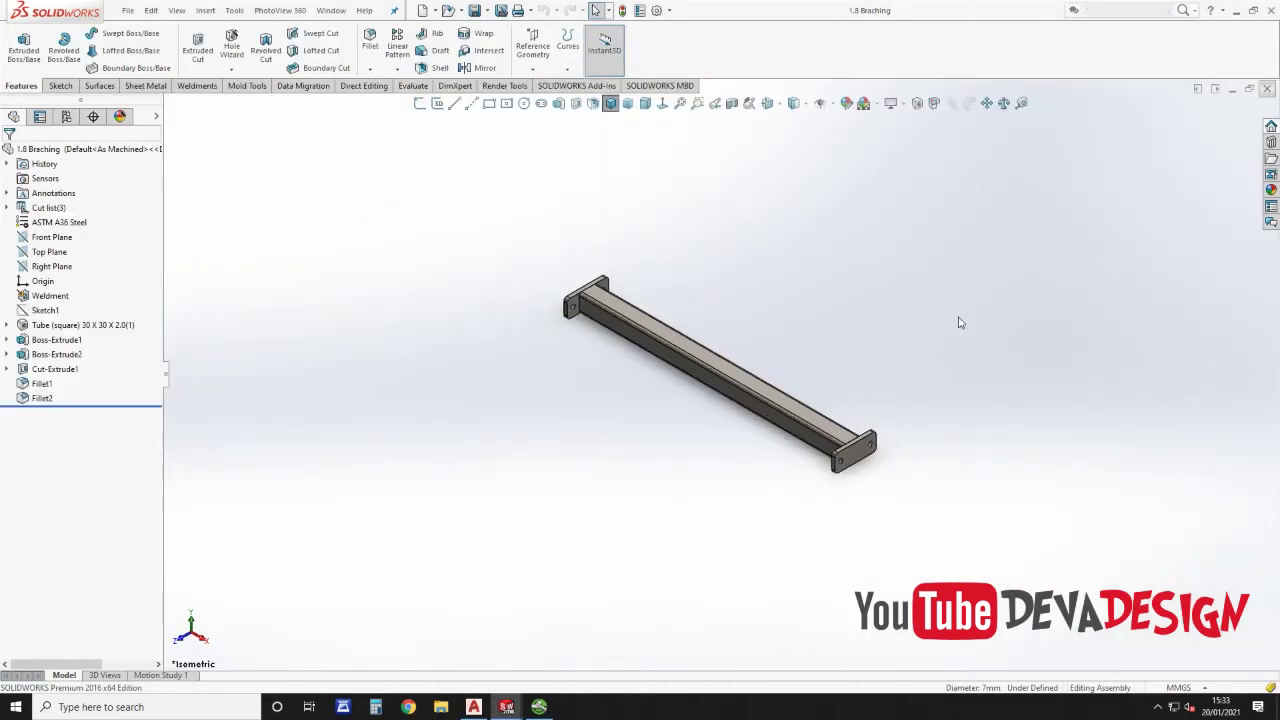
{"action": "key", "text": "ctrl+Tab"}
{"action": "left_click", "coordinate": [668, 372]}
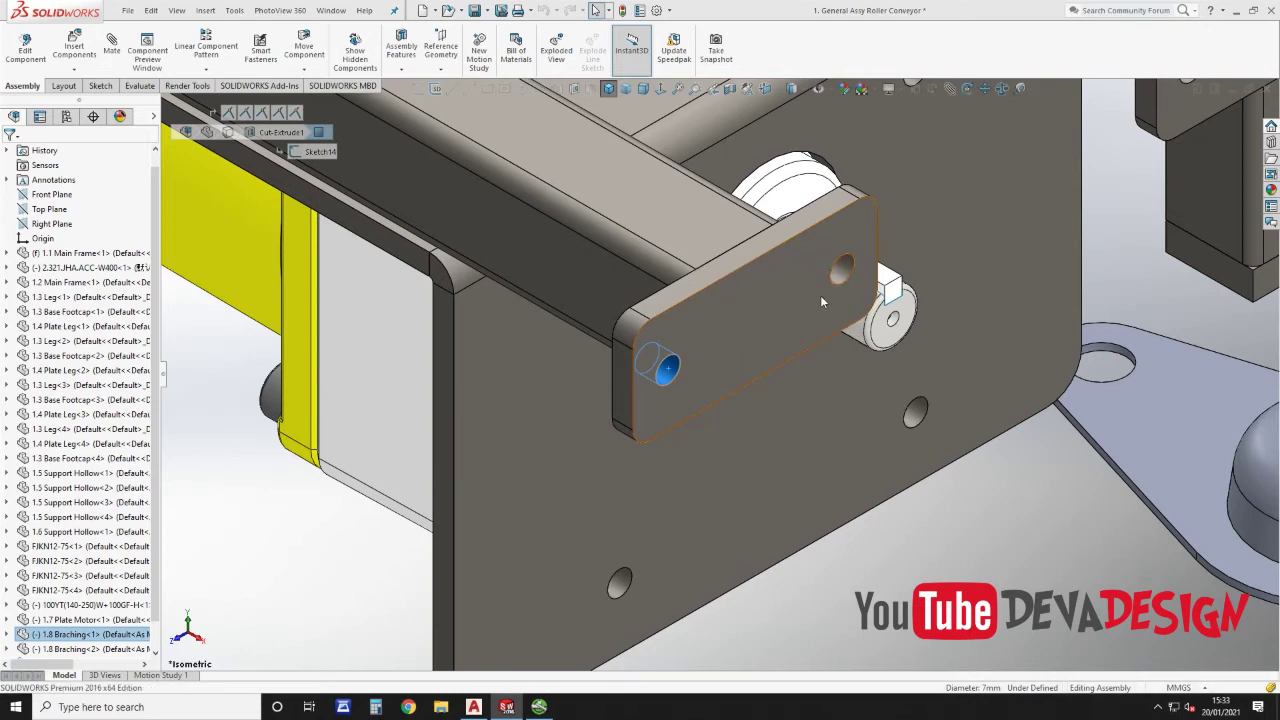
{"action": "key", "text": "m"}
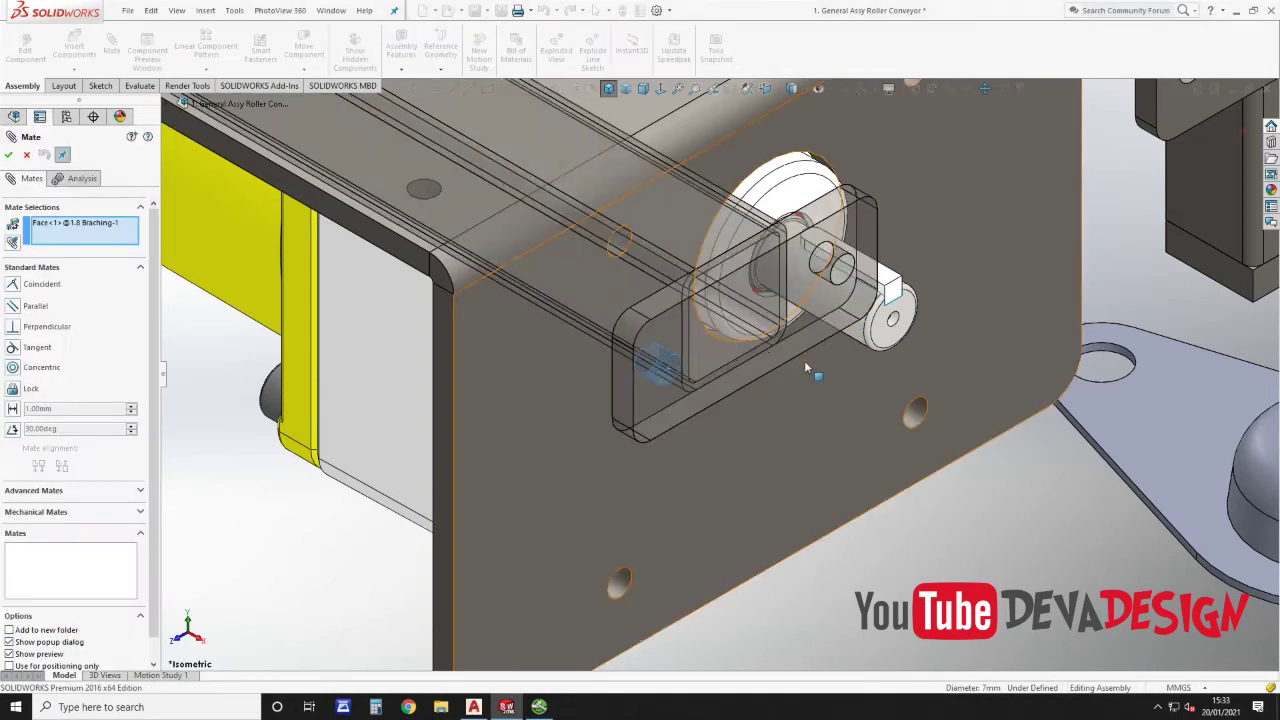
{"action": "scroll", "coordinate": [805, 362], "scroll_direction": "up", "scroll_amount": 8}
{"action": "scroll", "coordinate": [1040, 185], "scroll_direction": "down", "scroll_amount": 8}
{"action": "left_click", "coordinate": [735, 321]}
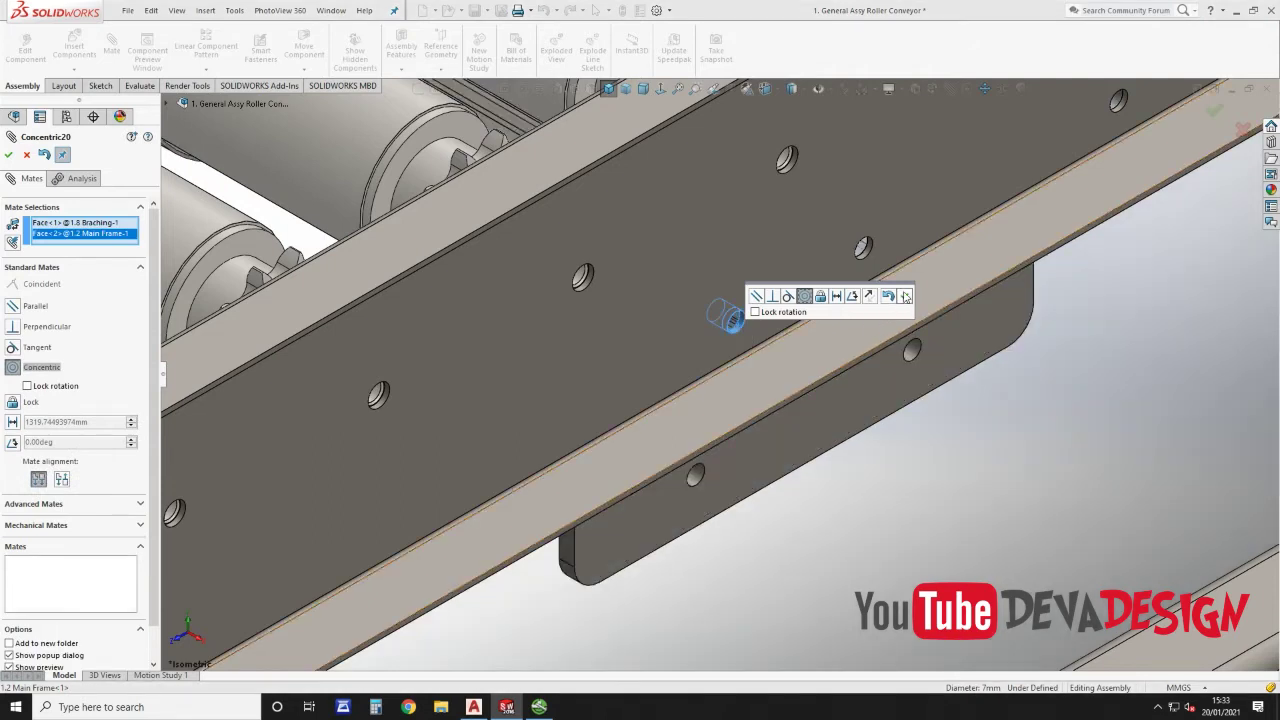
{"action": "left_click", "coordinate": [905, 296]}
{"action": "scroll", "coordinate": [878, 264], "scroll_direction": "up", "scroll_amount": 5}
{"action": "middle_click_drag", "start_coordinate": [878, 264], "coordinate": [900, 126]}
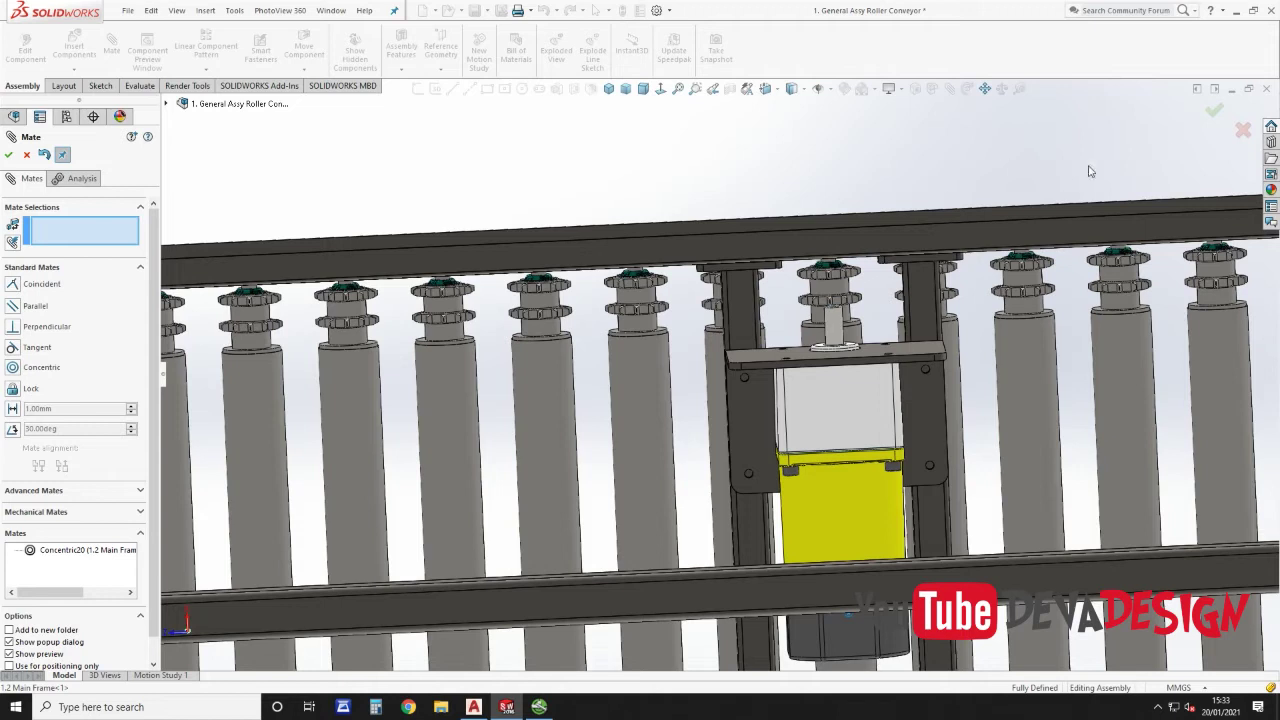
{"action": "key", "text": "Escape"}
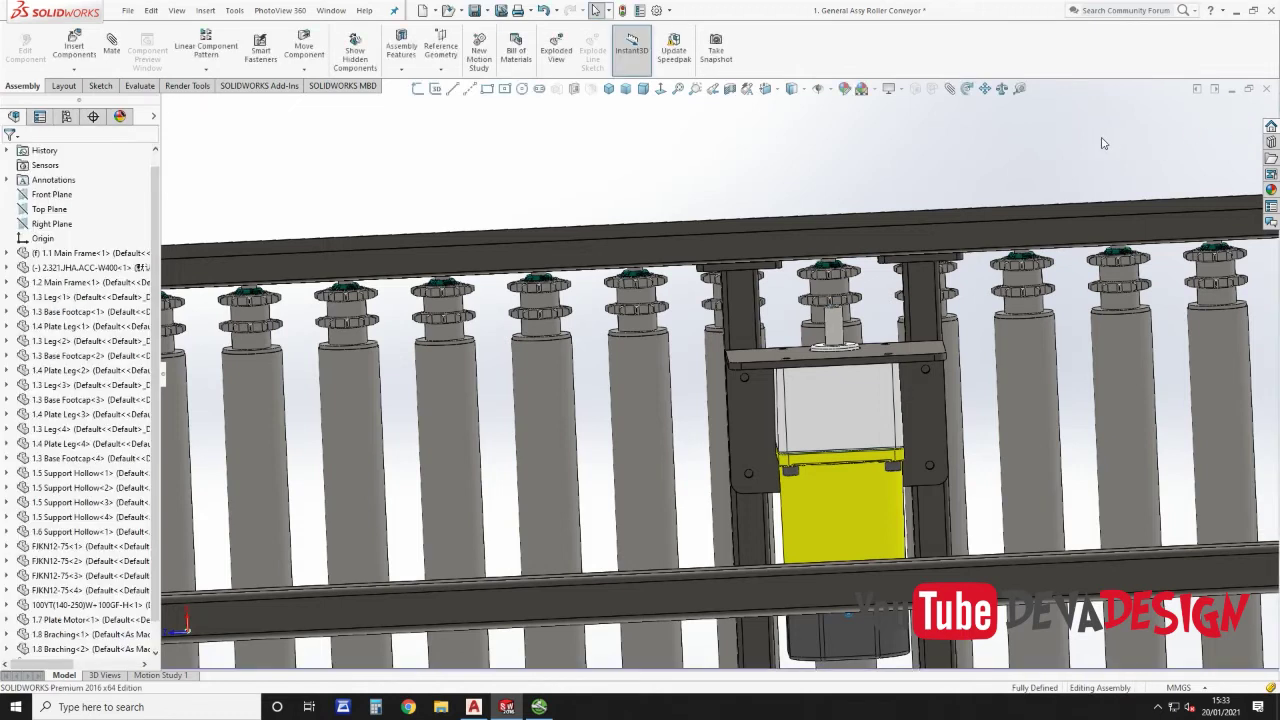
Step: Examine the mounted motor, motor plate and bracings from above, below and the side, along with the Main Frame holes above the leg
{"action": "scroll", "coordinate": [963, 130], "scroll_direction": "up", "scroll_amount": 5}
{"action": "mouse_move", "coordinate": [993, 233]}
{"action": "middle_mouse_down"}
{"action": "mouse_move", "coordinate": [989, 197]}
{"action": "mouse_move", "coordinate": [829, 508]}
{"action": "mouse_move", "coordinate": [833, 487]}
{"action": "mouse_move", "coordinate": [812, 487]}
{"action": "middle_mouse_up"}
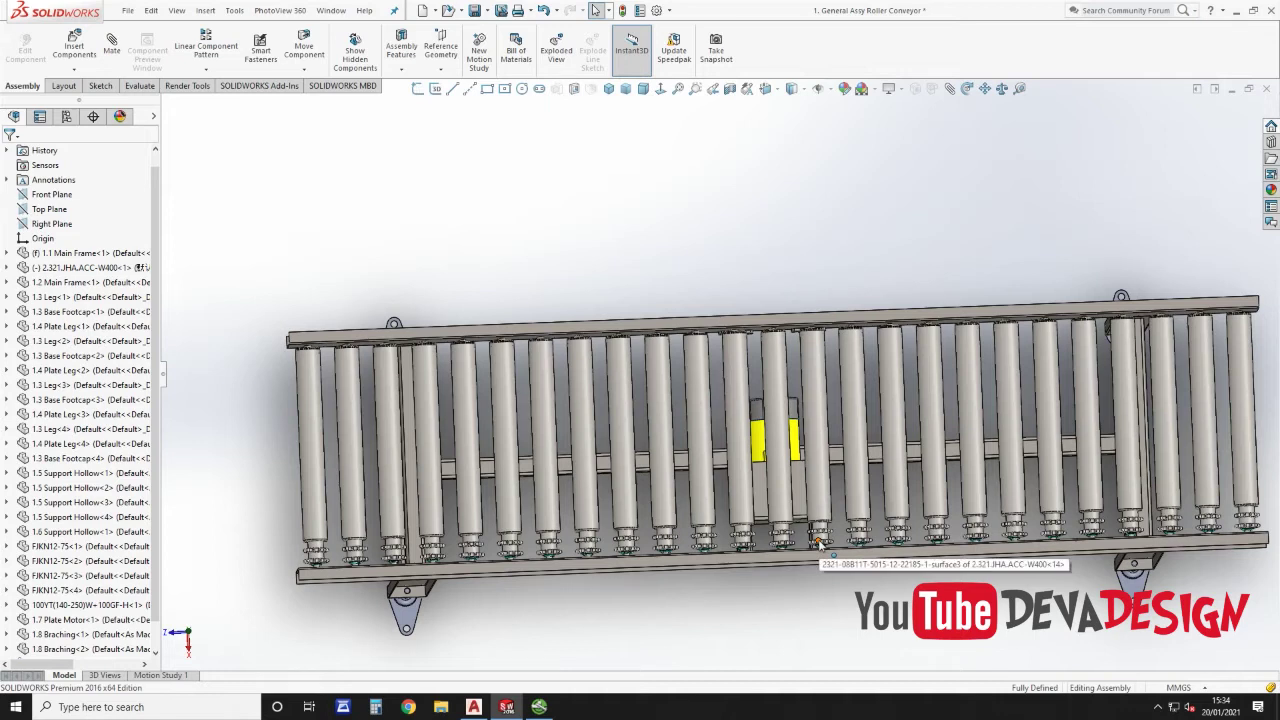
{"action": "scroll", "coordinate": [821, 500], "scroll_direction": "up", "scroll_amount": 2}
{"action": "middle_click_drag", "start_coordinate": [823, 480], "coordinate": [787, 119]}
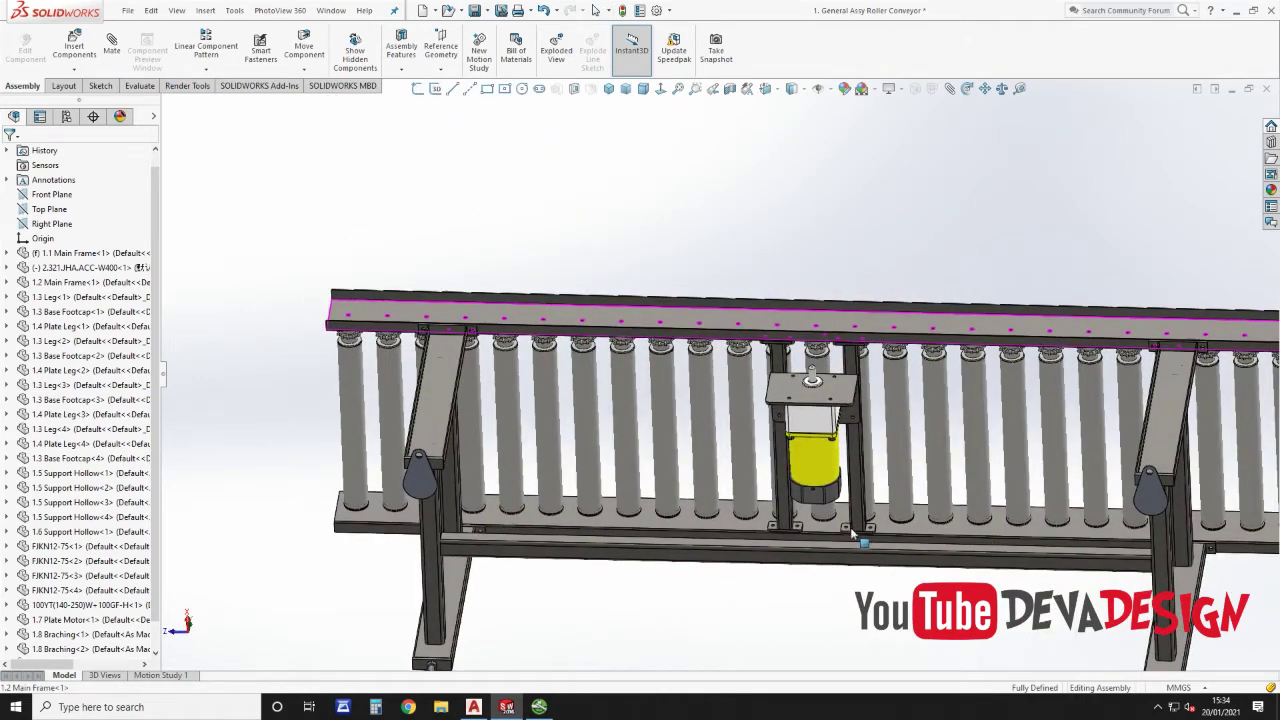
{"action": "scroll", "coordinate": [851, 530], "scroll_direction": "down", "scroll_amount": 4}
{"action": "middle_click_drag", "start_coordinate": [828, 473], "coordinate": [851, 354]}
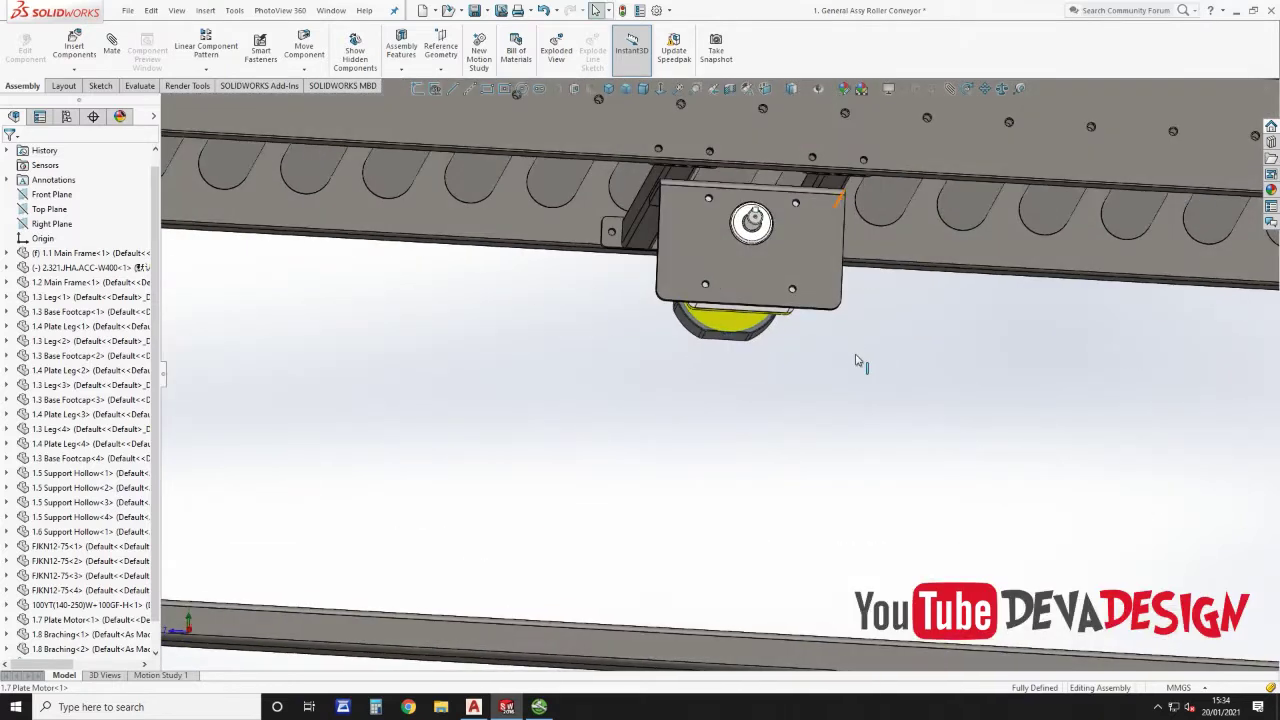
{"action": "scroll", "coordinate": [668, 334], "scroll_direction": "up", "scroll_amount": 5}
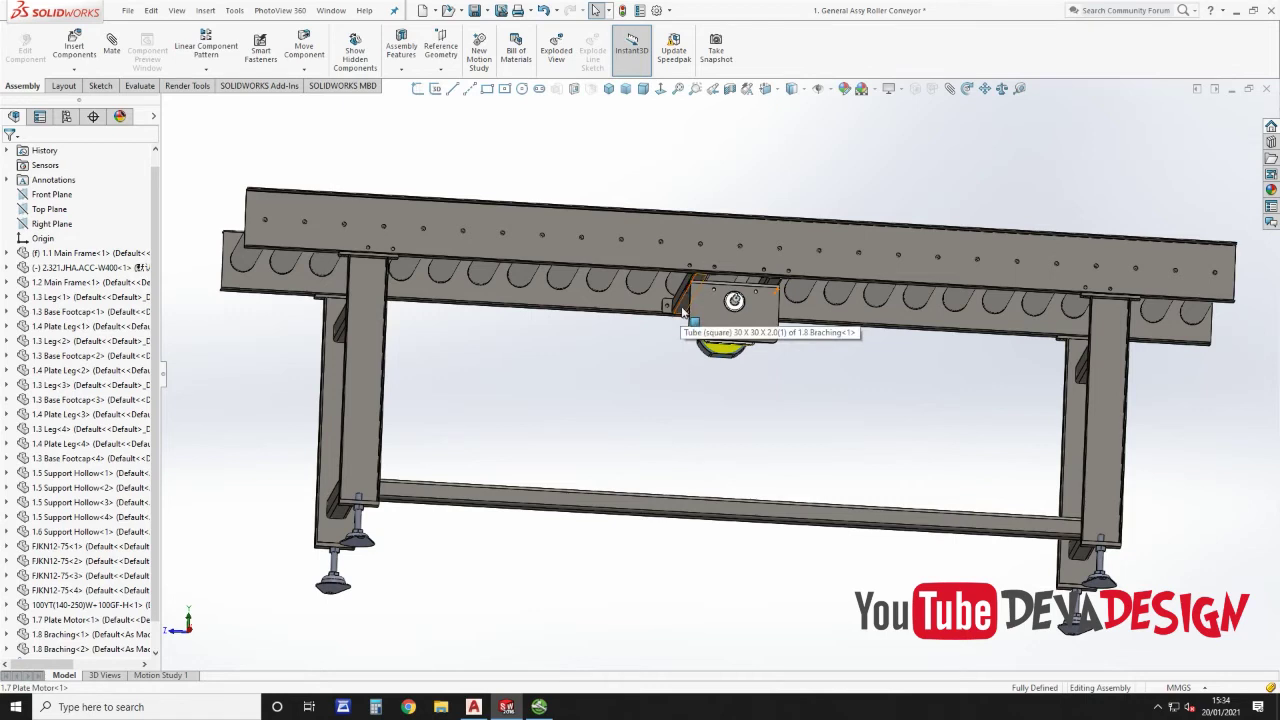
{"action": "middle_click_drag", "start_coordinate": [462, 265], "coordinate": [446, 326]}
{"action": "scroll", "coordinate": [405, 307], "scroll_direction": "down", "scroll_amount": 4}
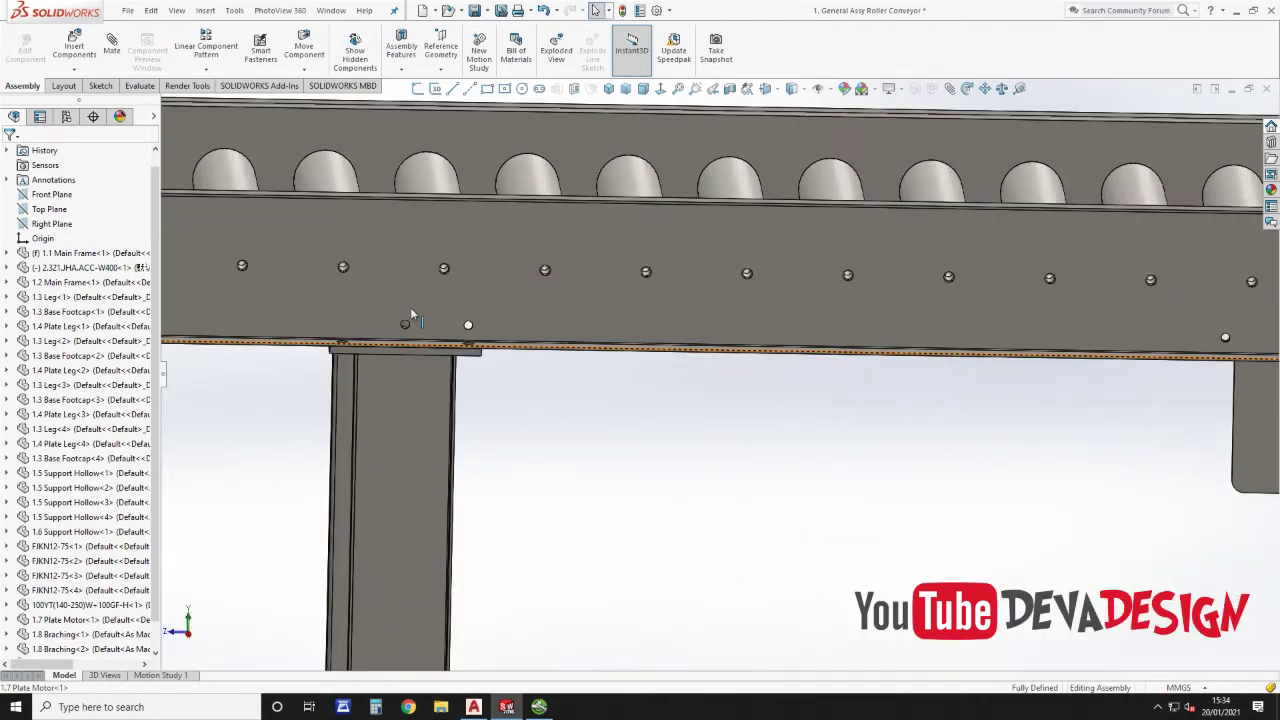
{"action": "scroll", "coordinate": [343, 310], "scroll_direction": "down", "scroll_amount": 5}
{"action": "middle_click_drag", "start_coordinate": [553, 385], "coordinate": [553, 448]}
{"action": "key", "text": "Escape"}
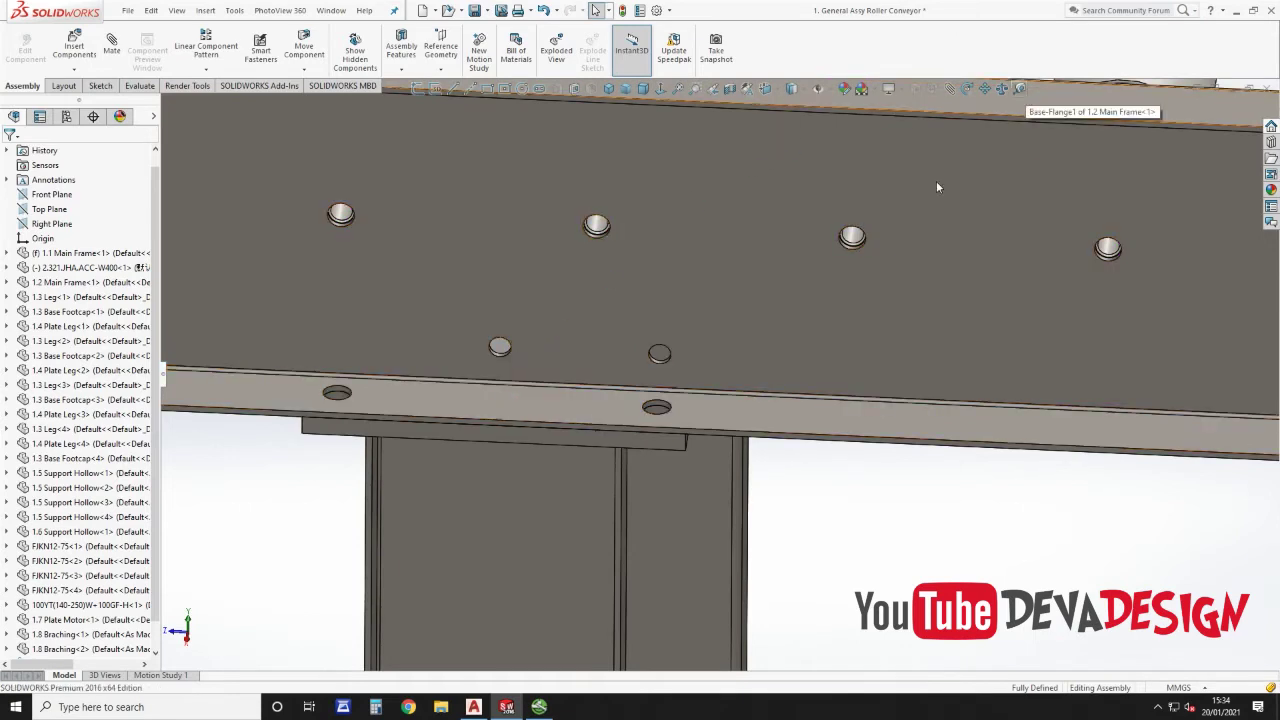
Step: Measure the distance between a lower side-face hole of the 1.2 Main Frame and the neighbouring flange hole above the leg
{"action": "middle_click_drag", "start_coordinate": [606, 360], "coordinate": [560, 398]}
{"action": "scroll", "coordinate": [480, 378], "scroll_direction": "down", "scroll_amount": 4}
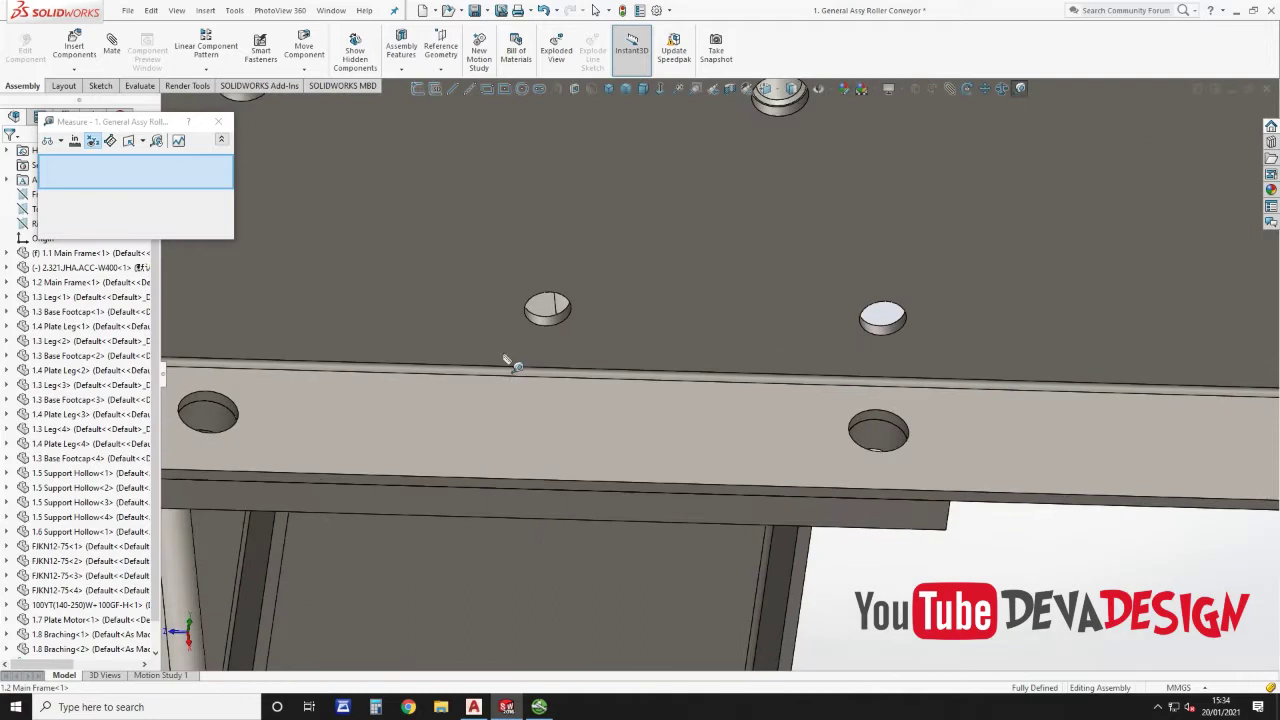
{"action": "left_click", "coordinate": [541, 323]}
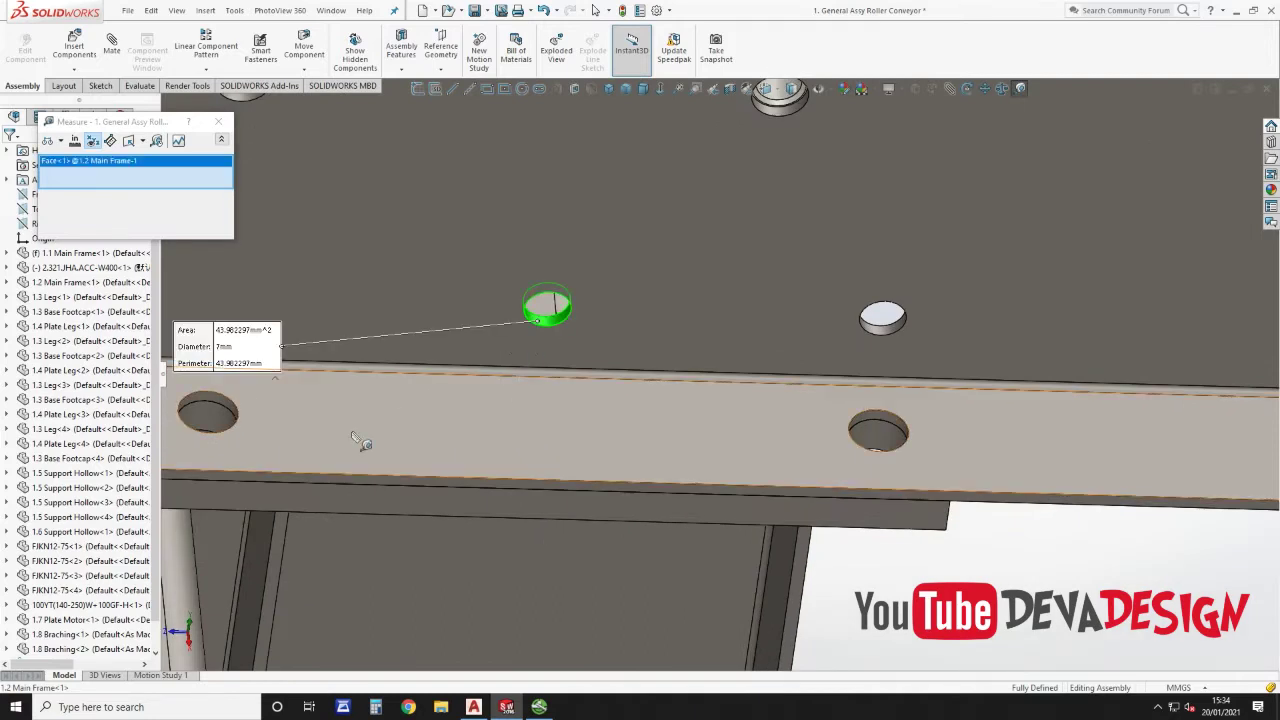
{"action": "left_click", "coordinate": [230, 410]}
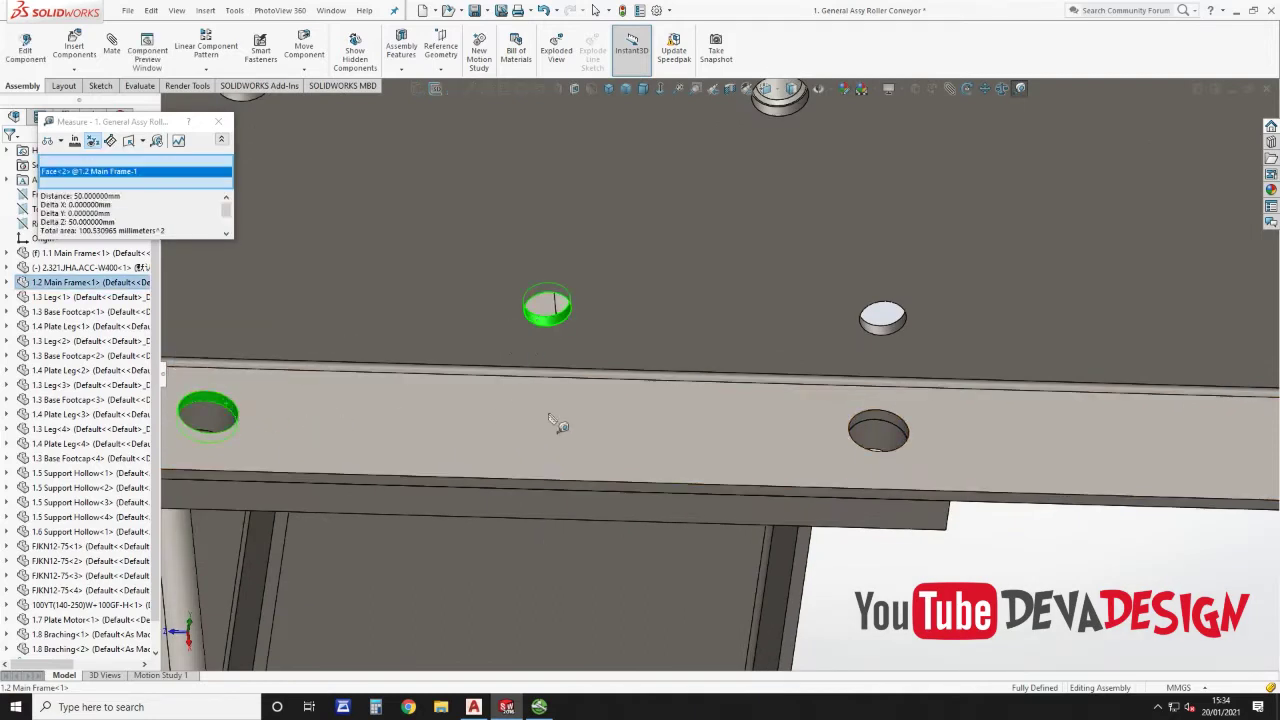
{"action": "scroll", "coordinate": [634, 423], "scroll_direction": "up", "scroll_amount": 5}
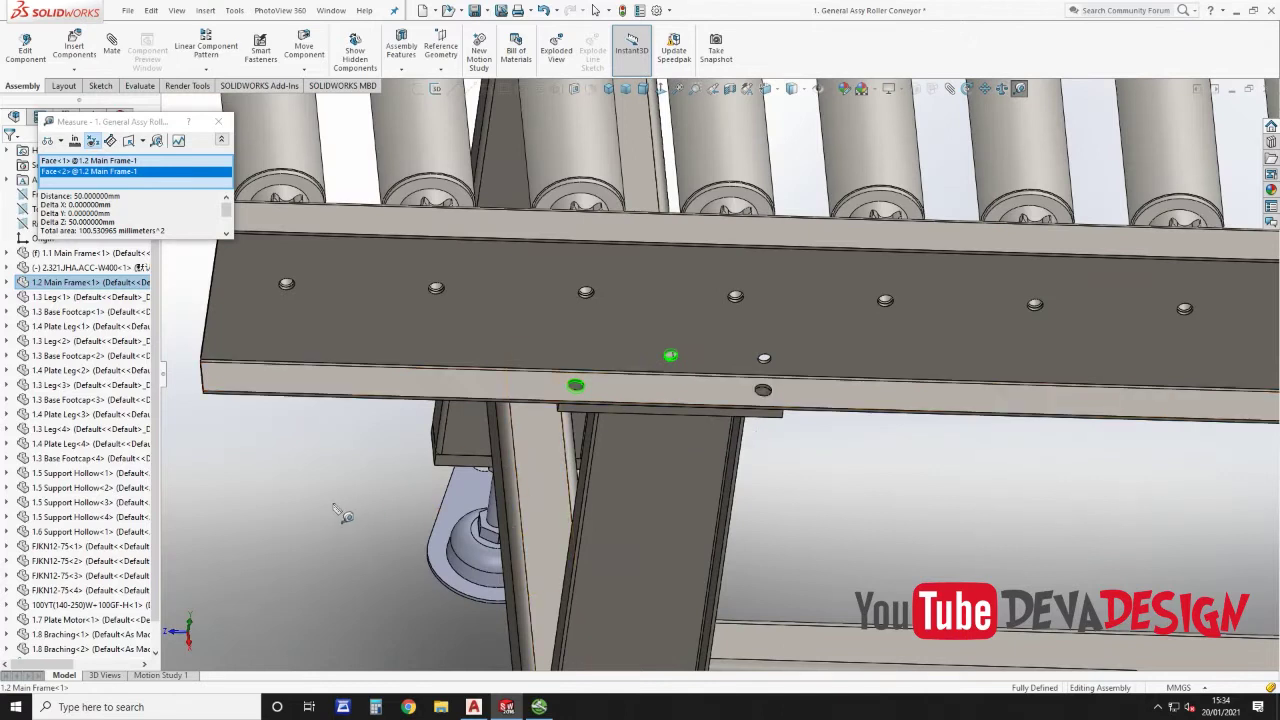
{"action": "scroll", "coordinate": [366, 491], "scroll_direction": "up", "scroll_amount": 8}
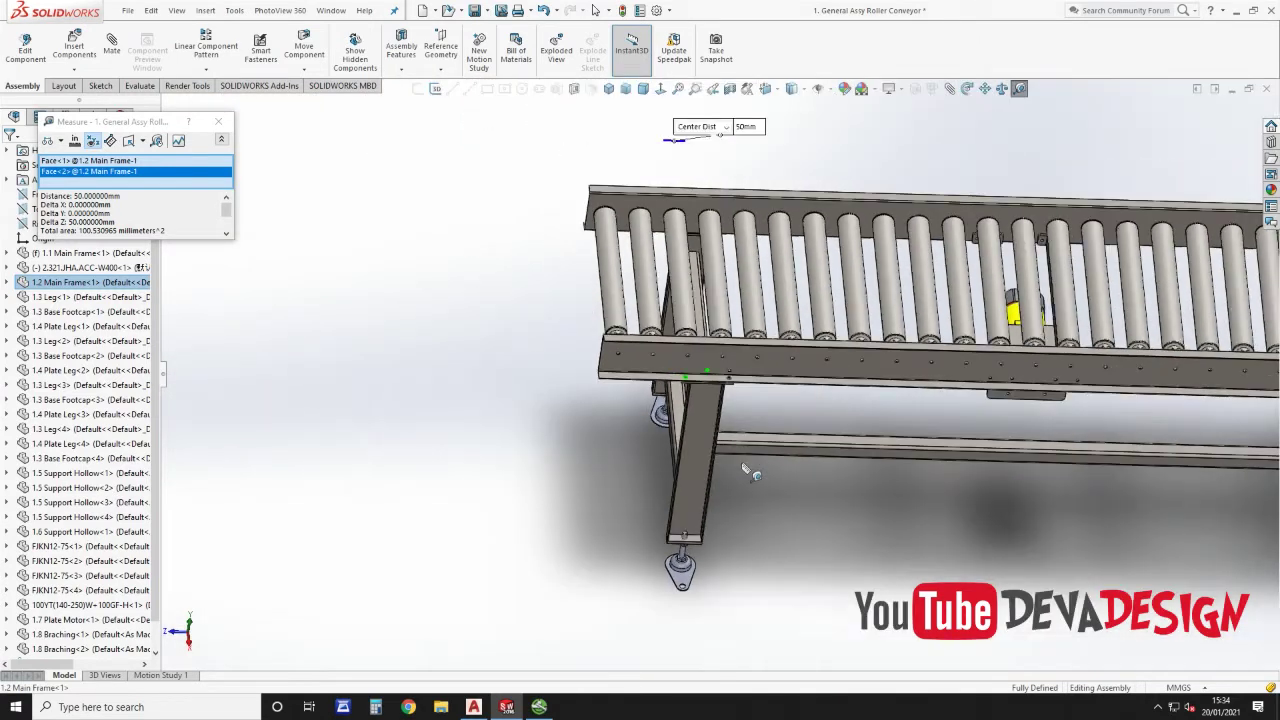
{"action": "scroll", "coordinate": [735, 353], "scroll_direction": "down", "scroll_amount": 8}
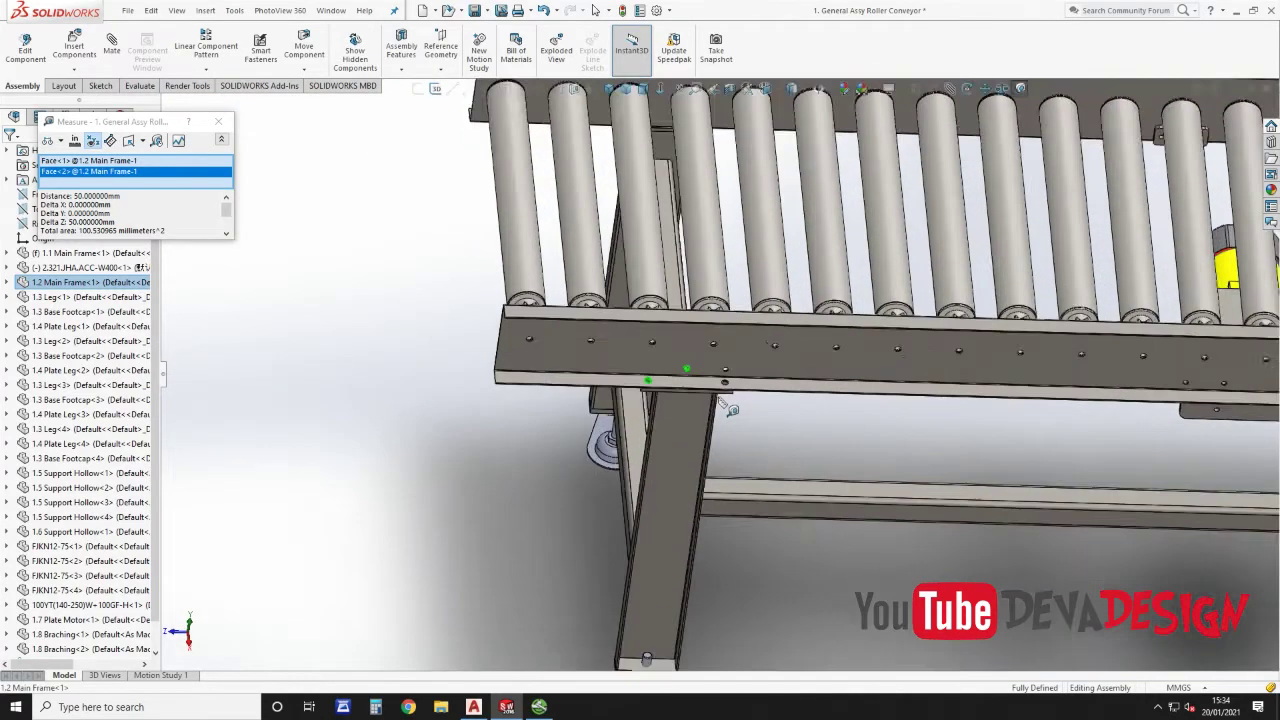
{"action": "scroll", "coordinate": [697, 376], "scroll_direction": "down", "scroll_amount": 3}
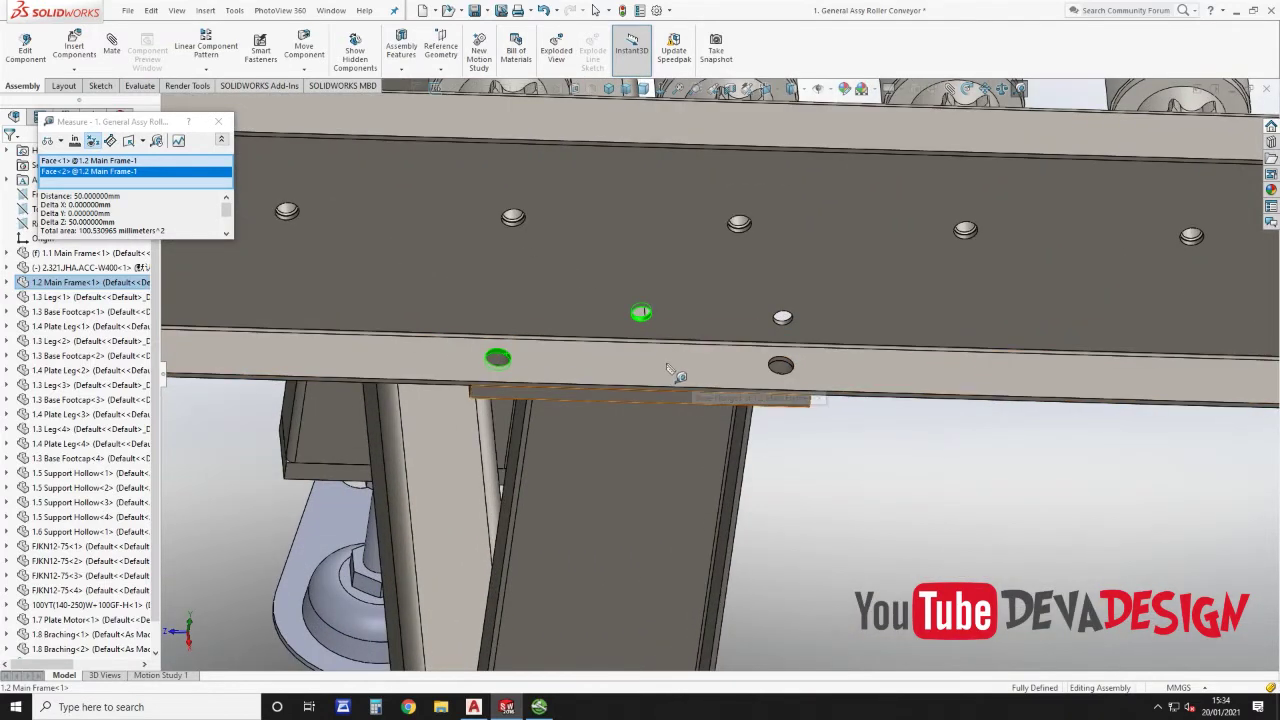
Step: Set the distance from the 1.2 Main Frame's motor bracing holes to the lower holes above the leg to 625 mm (600+25) and rebuild
{"action": "scroll", "coordinate": [797, 340], "scroll_direction": "down", "scroll_amount": 4}
{"action": "left_click", "coordinate": [748, 325]}
{"action": "scroll", "coordinate": [809, 394], "scroll_direction": "up", "scroll_amount": 5}
{"action": "scroll", "coordinate": [828, 430], "scroll_direction": "up", "scroll_amount": 8}
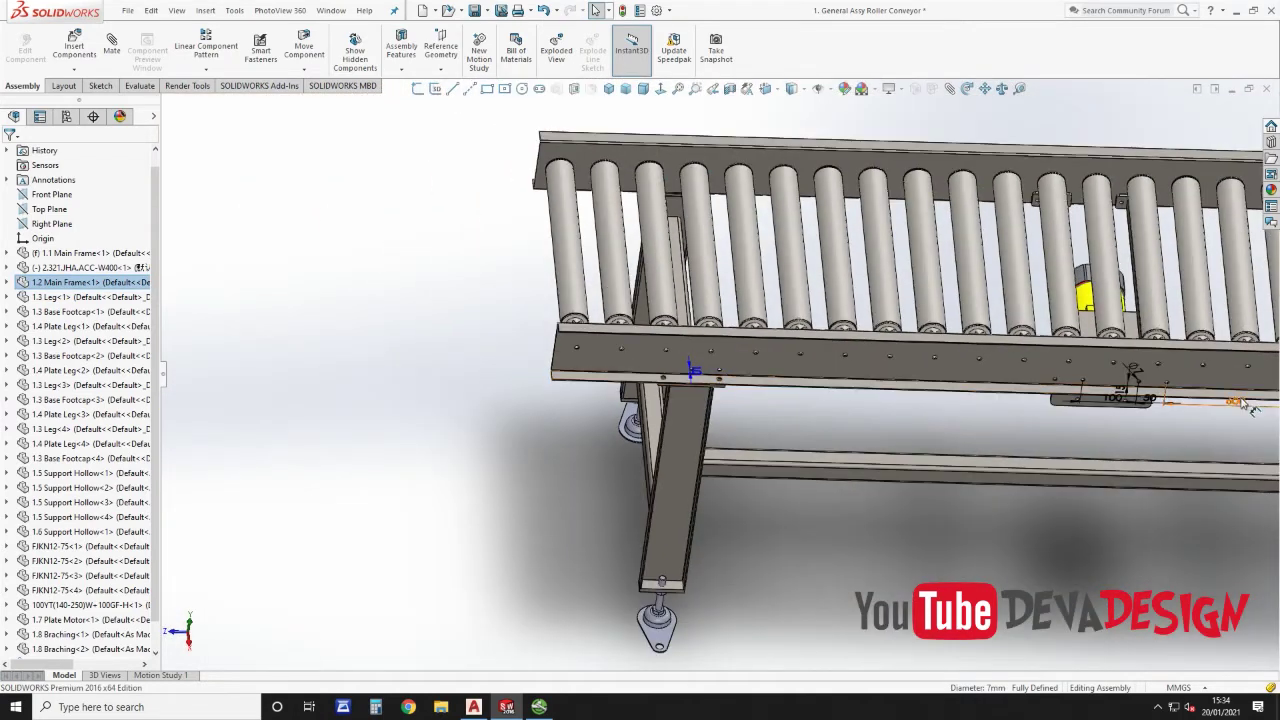
{"action": "double_click", "coordinate": [1172, 403]}
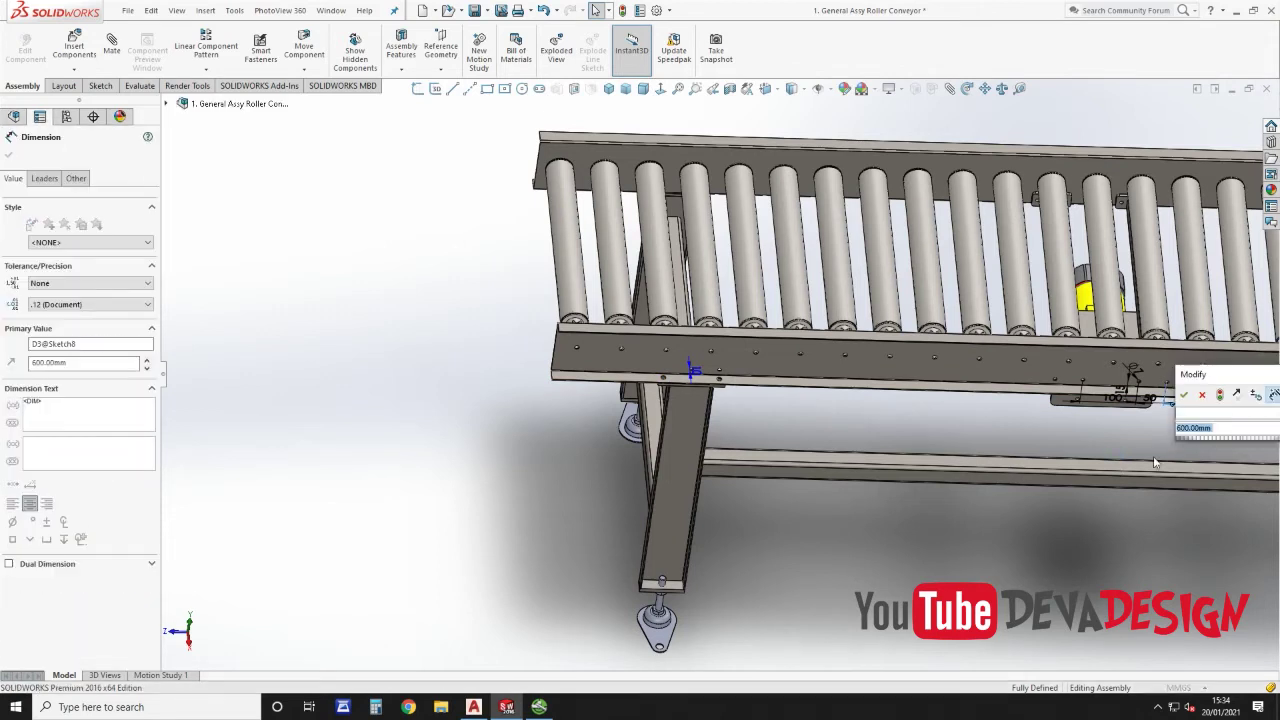
{"action": "type", "text": "-25"}
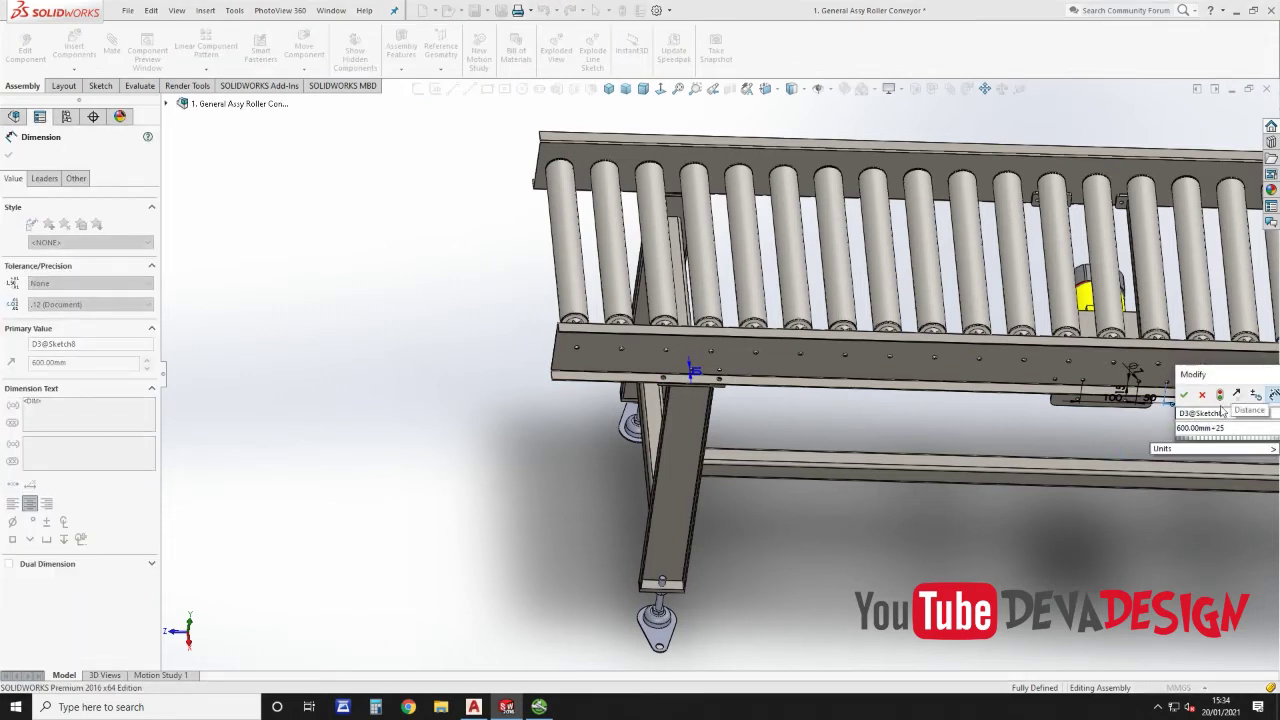
{"action": "left_click", "coordinate": [1220, 398]}
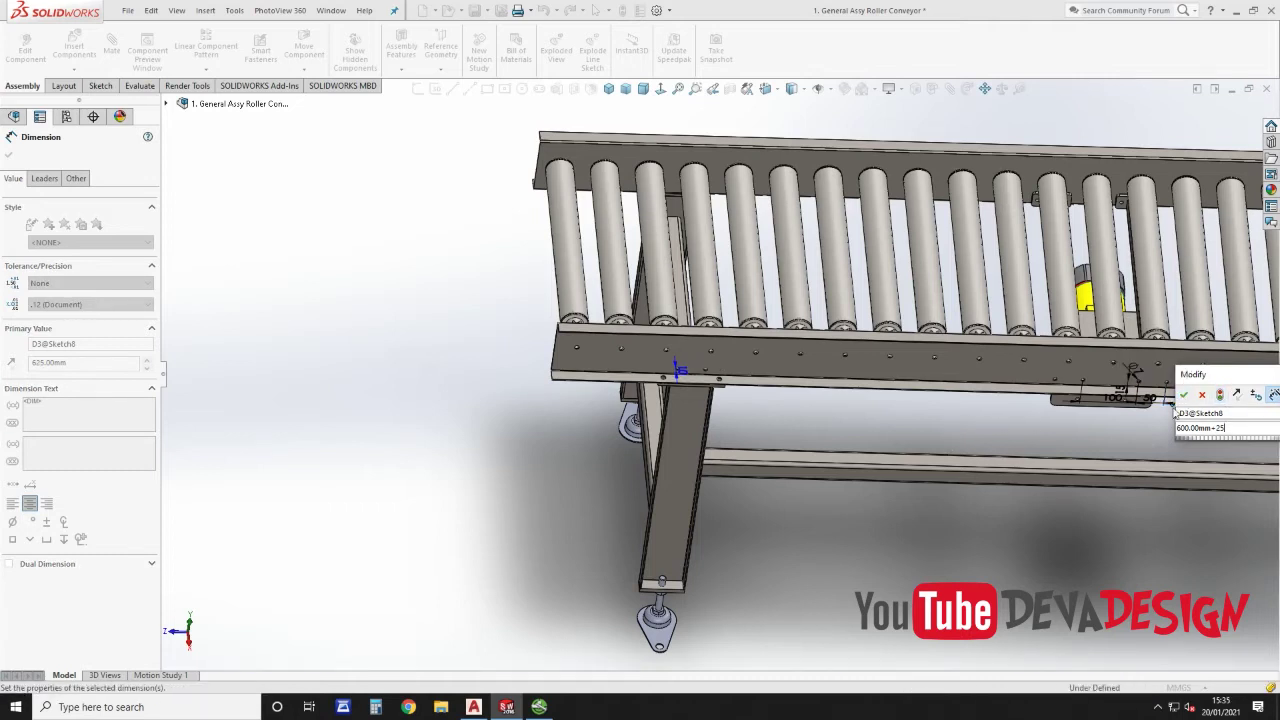
{"action": "left_click", "coordinate": [1185, 397]}
Step: Copy the motor's first 1.8 bracing and place the copy in free space beyond the conveyor's near end
{"action": "middle_click", "coordinate": [769, 363]}
{"action": "middle_click_drag", "start_coordinate": [769, 363], "coordinate": [772, 130]}
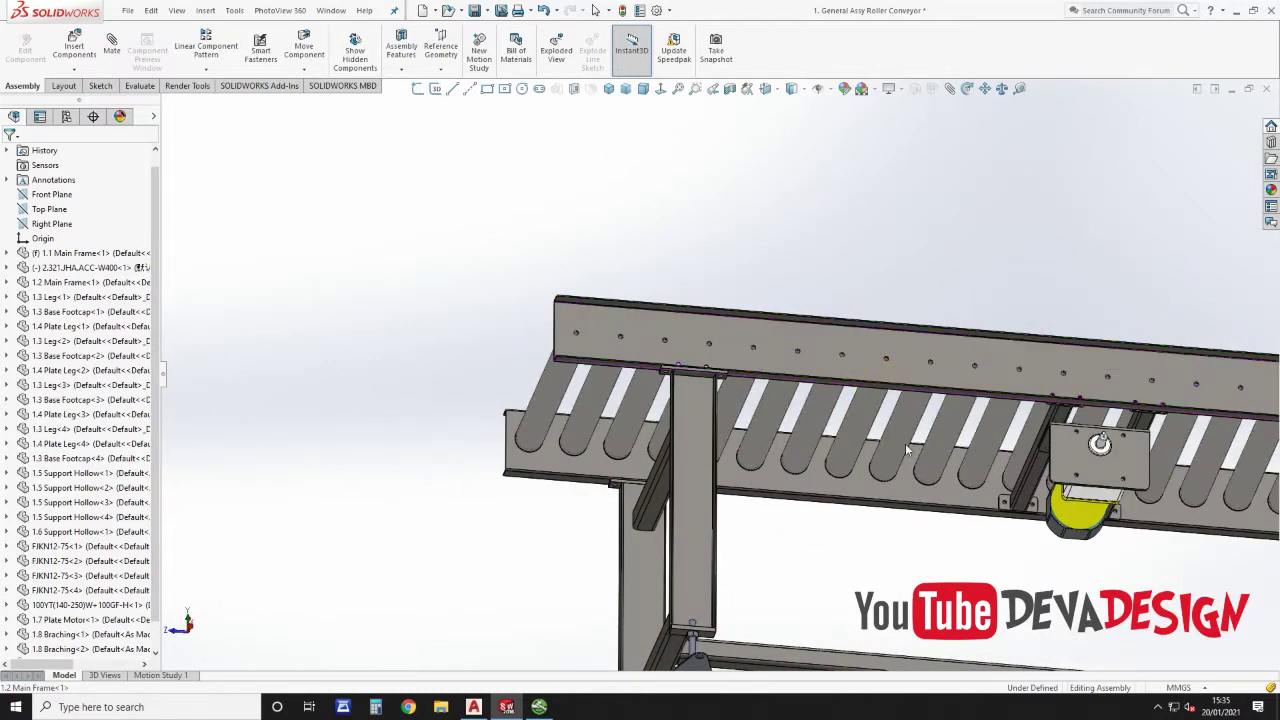
{"action": "left_click_drag", "start_coordinate": [1030, 491], "coordinate": [394, 435], "text": "ctrl"}
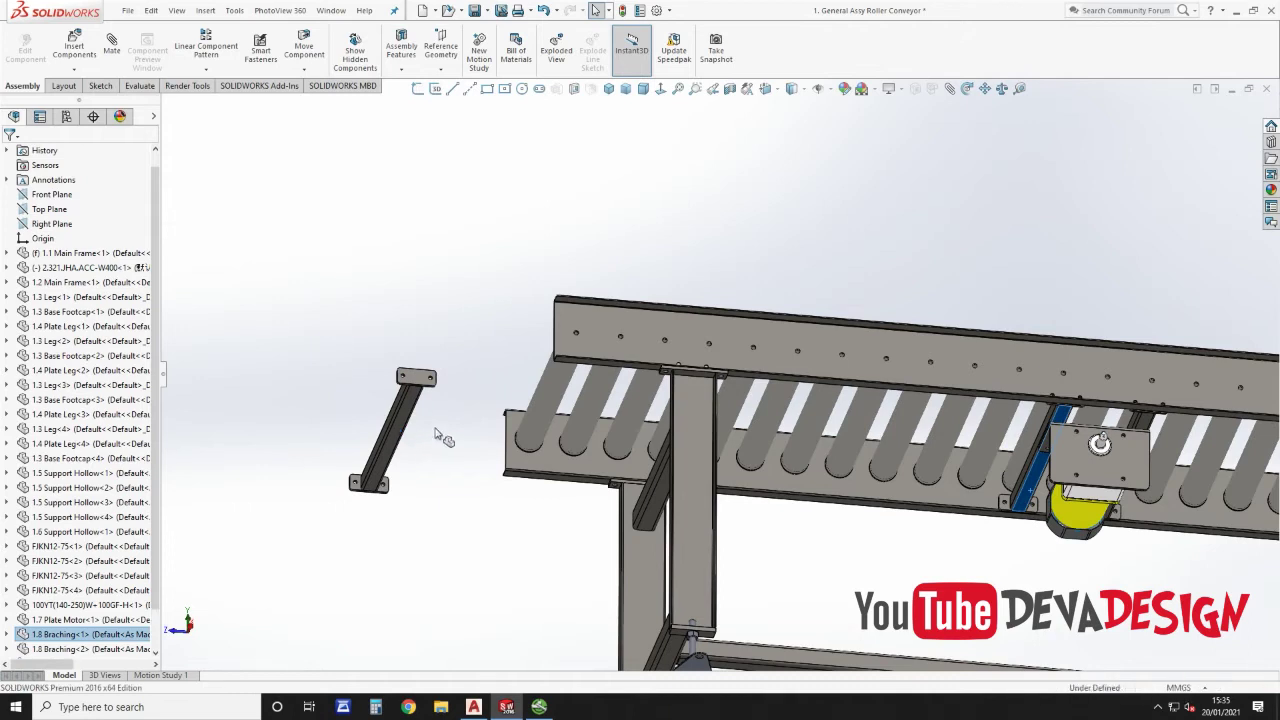
{"action": "left_click_drag", "start_coordinate": [487, 407], "coordinate": [480, 412], "text": "ctrl"}
Step: Mate the copied bracing's square tube face coincident with the lower flange of the 1.2 Main Frame
{"action": "scroll", "coordinate": [468, 410], "scroll_direction": "down", "scroll_amount": 4}
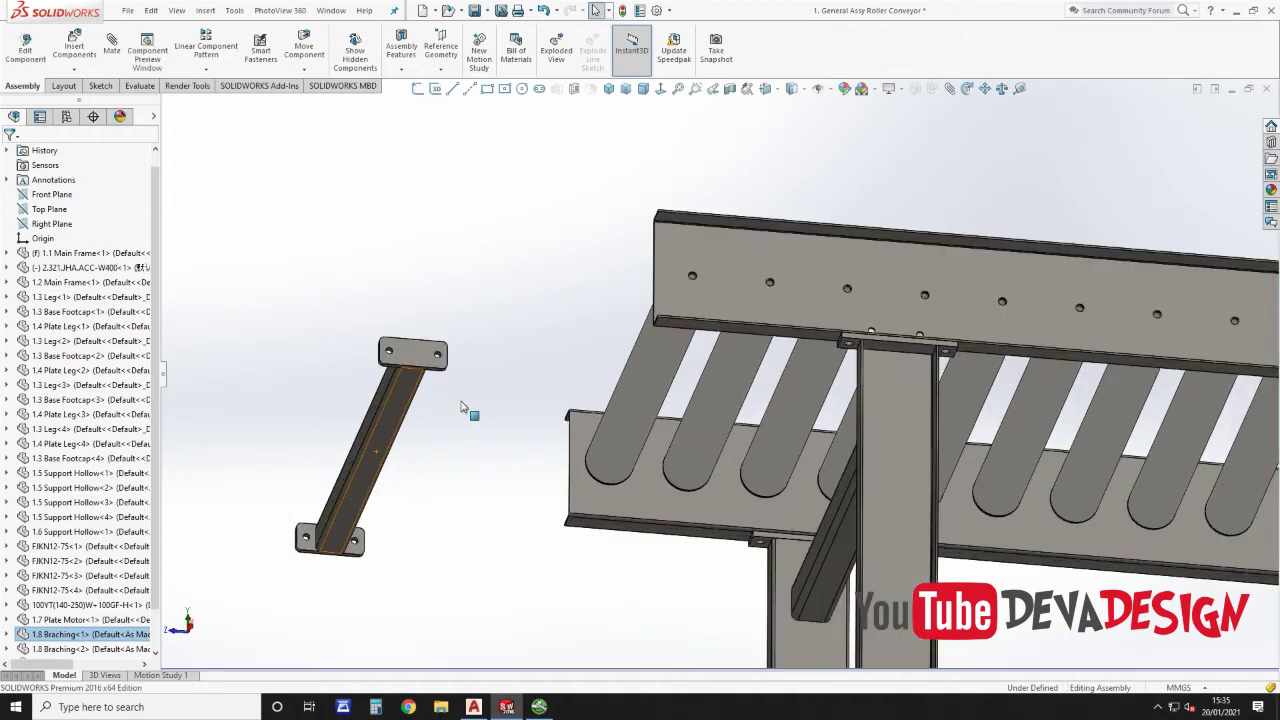
{"action": "left_click", "coordinate": [415, 395]}
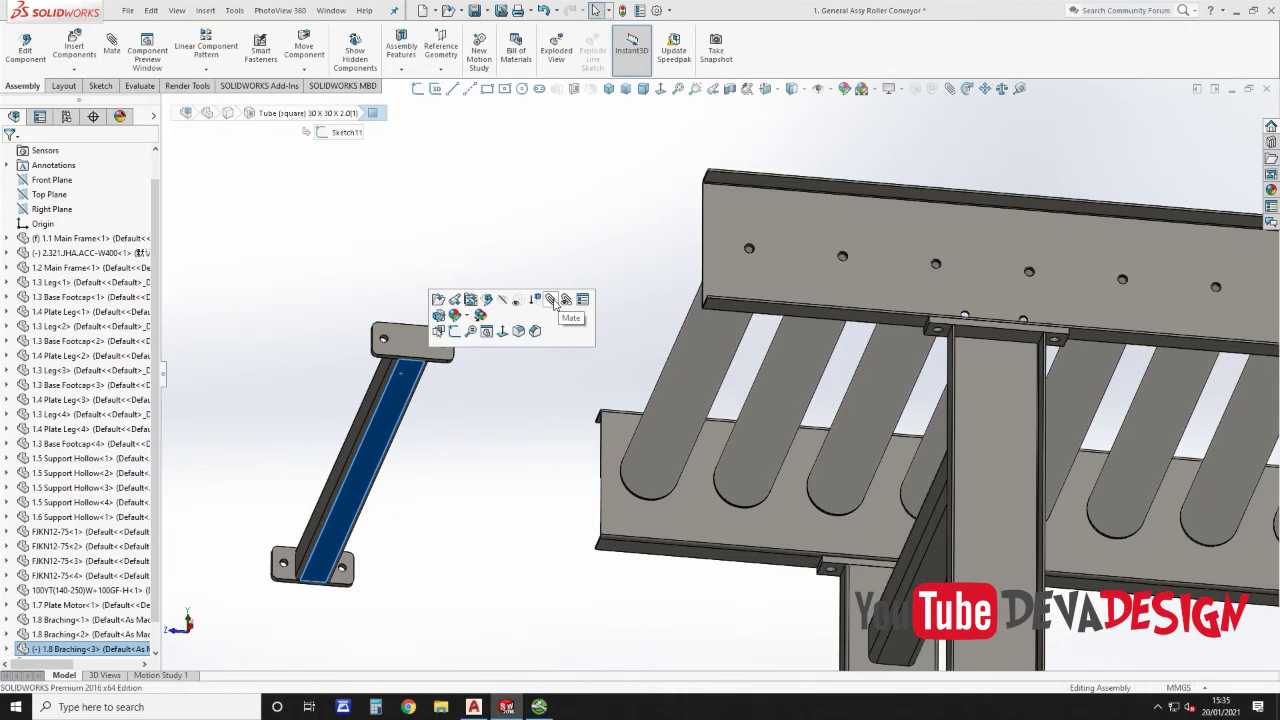
{"action": "key", "text": "m"}
{"action": "left_click", "coordinate": [892, 325]}
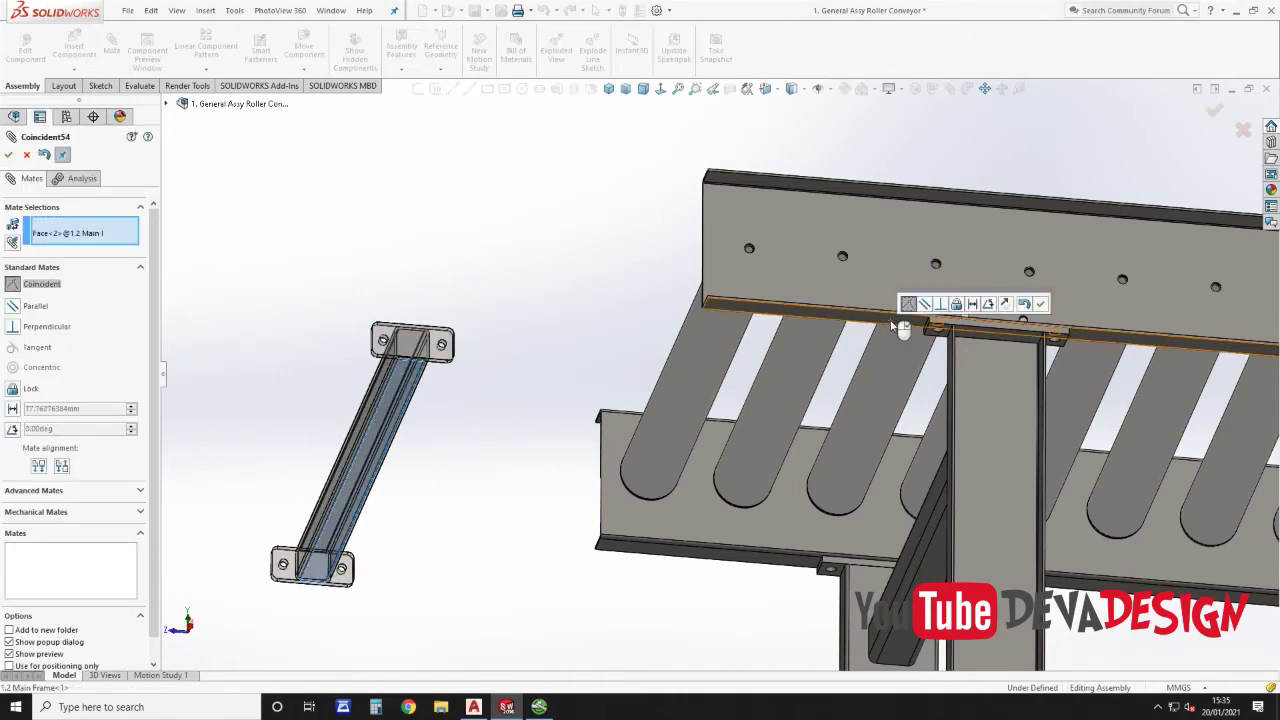
{"action": "left_click", "coordinate": [1040, 303]}
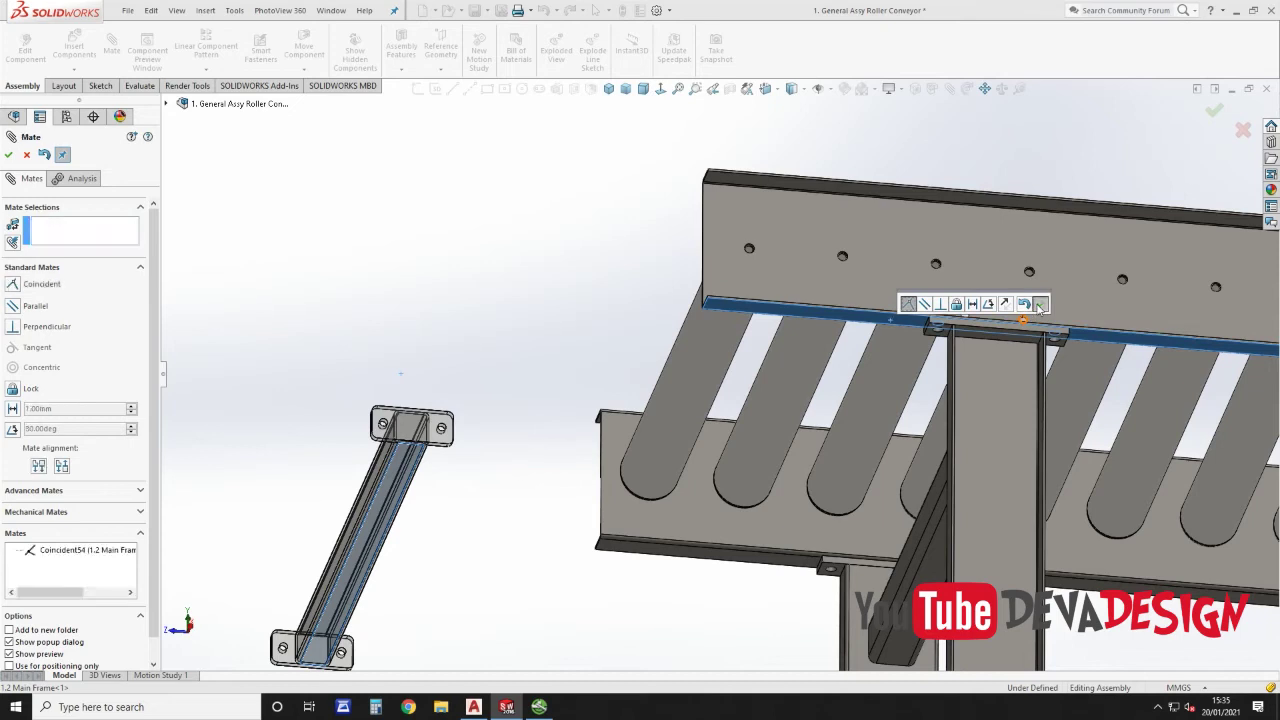
Step: Mate the outer hole of the copied bracing's end plate concentric with the matching lower hole of the 1.2 Main Frame above the leg
{"action": "scroll", "coordinate": [448, 421], "scroll_direction": "down", "scroll_amount": 5}
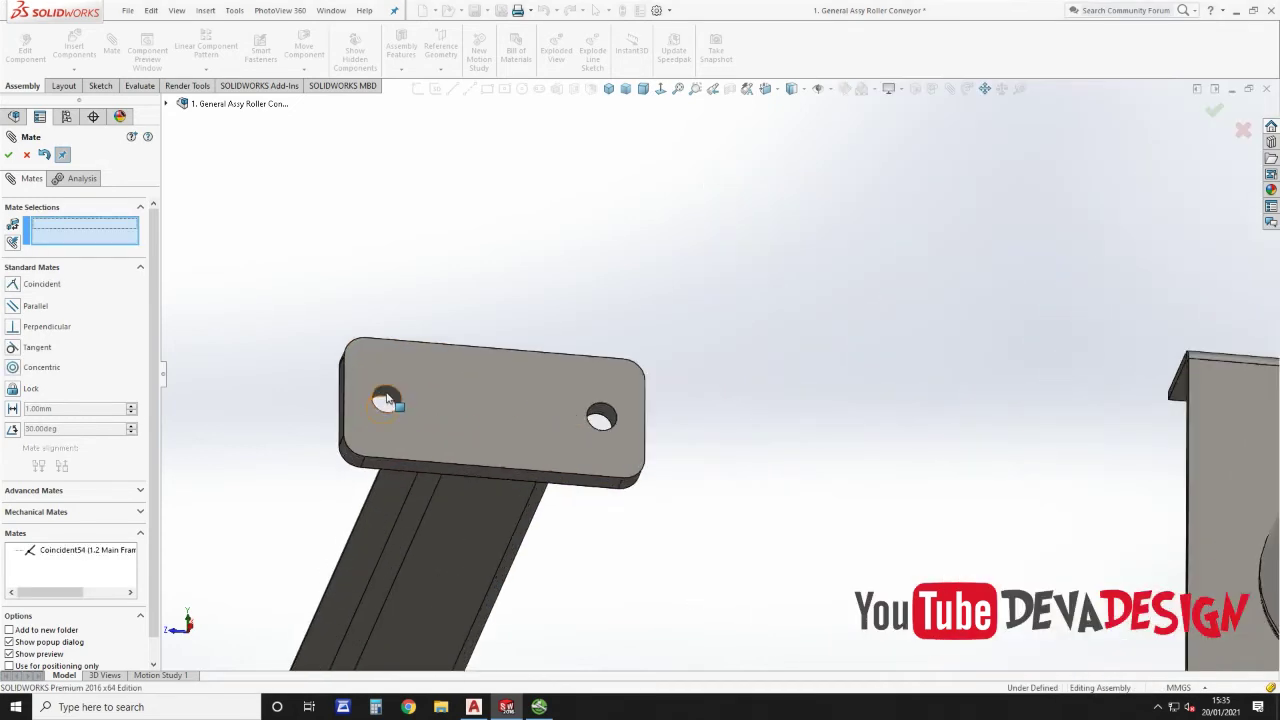
{"action": "left_click", "coordinate": [407, 401]}
{"action": "scroll", "coordinate": [809, 509], "scroll_direction": "up", "scroll_amount": 5}
{"action": "scroll", "coordinate": [814, 503], "scroll_direction": "down", "scroll_amount": 1}
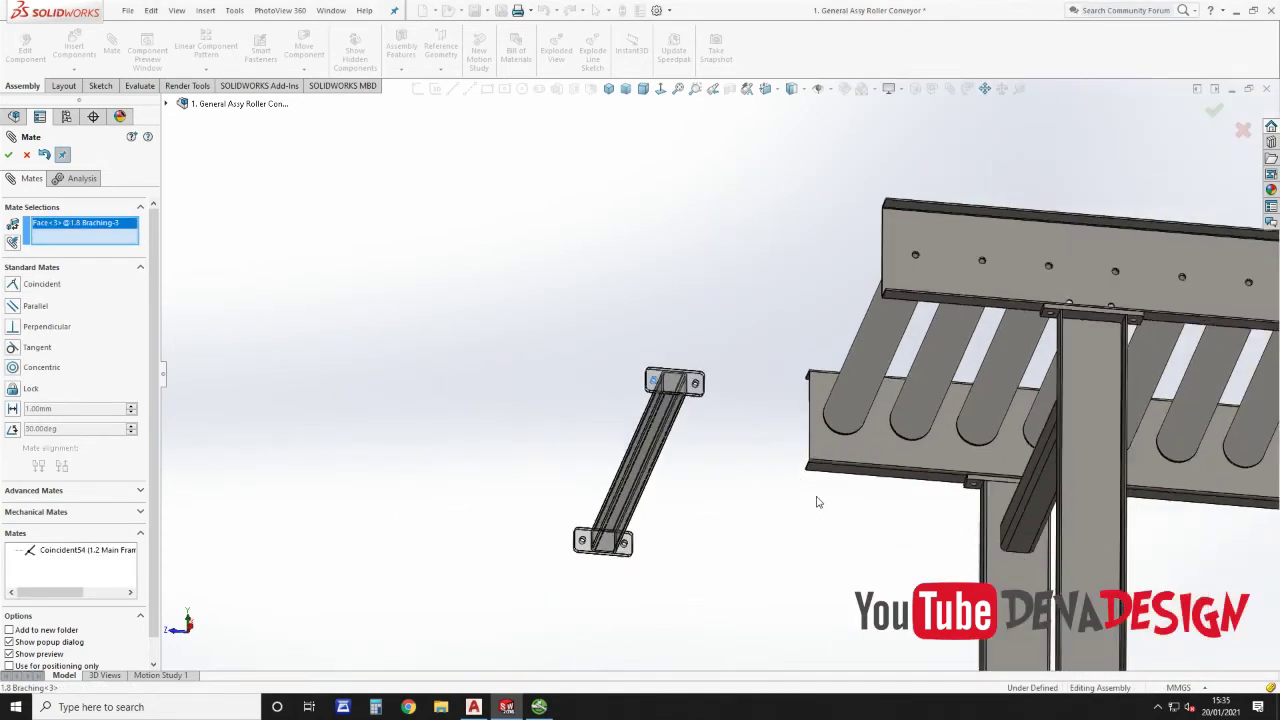
{"action": "scroll", "coordinate": [1080, 313], "scroll_direction": "down", "scroll_amount": 2}
{"action": "scroll", "coordinate": [1080, 313], "scroll_direction": "down", "scroll_amount": 4}
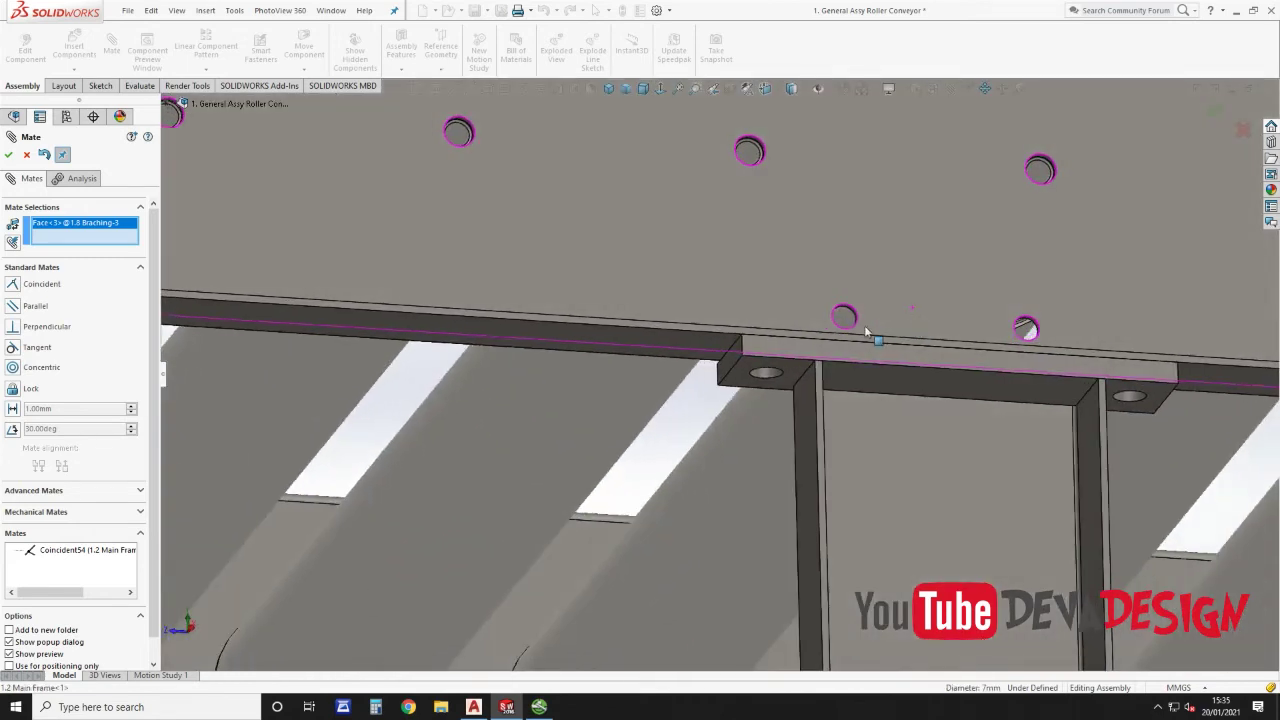
{"action": "scroll", "coordinate": [864, 325], "scroll_direction": "down", "scroll_amount": 2}
{"action": "left_click", "coordinate": [776, 305]}
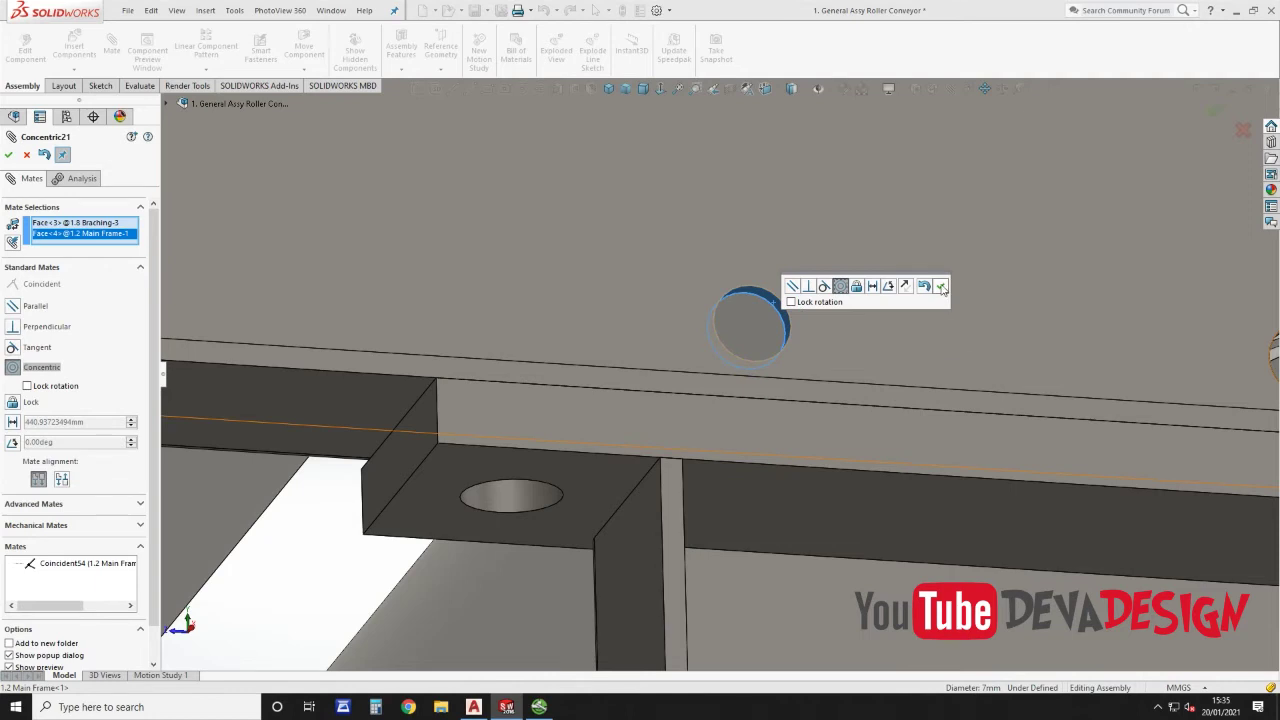
{"action": "left_click", "coordinate": [942, 289]}
Step: Mate the third bracing's end plate face coincident with the inner side face of the 1.2 Main Frame and finish mating
{"action": "scroll", "coordinate": [960, 310], "scroll_direction": "up", "scroll_amount": 5}
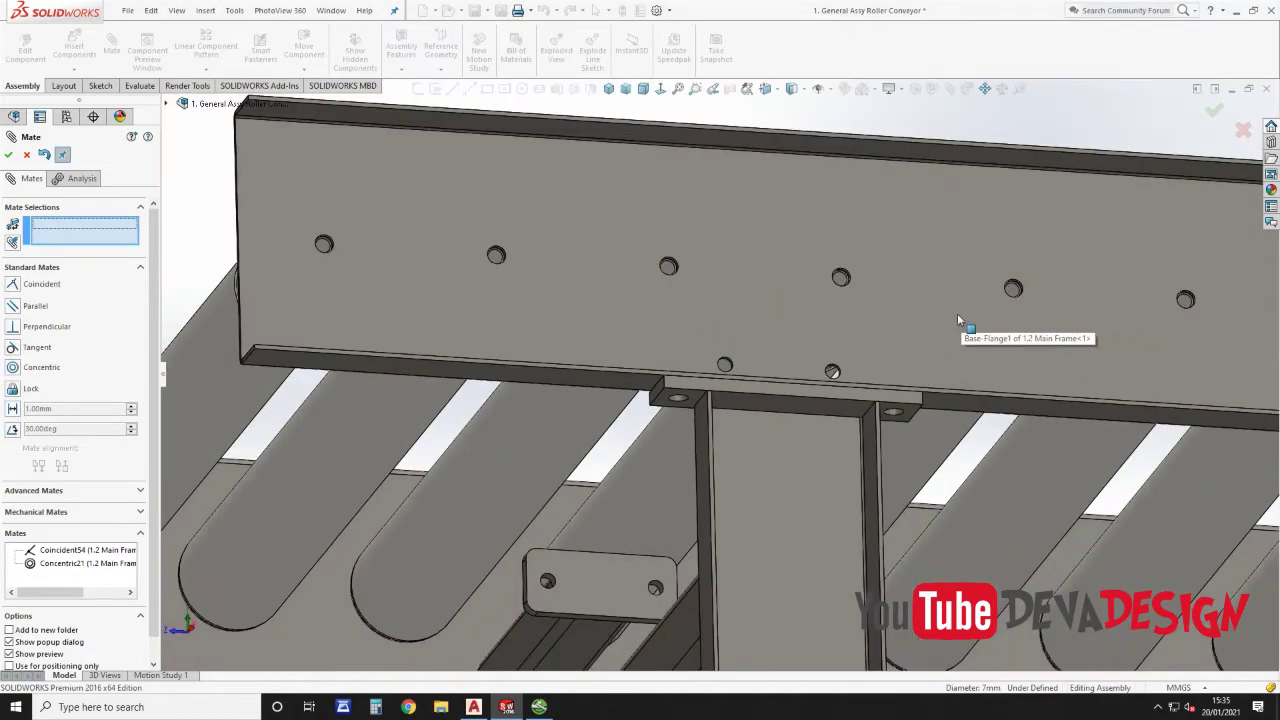
{"action": "scroll", "coordinate": [957, 320], "scroll_direction": "up", "scroll_amount": 5}
{"action": "left_click", "coordinate": [690, 488]}
{"action": "scroll", "coordinate": [715, 385], "scroll_direction": "up", "scroll_amount": 2}
{"action": "middle_click_drag", "start_coordinate": [719, 380], "coordinate": [760, 355]}
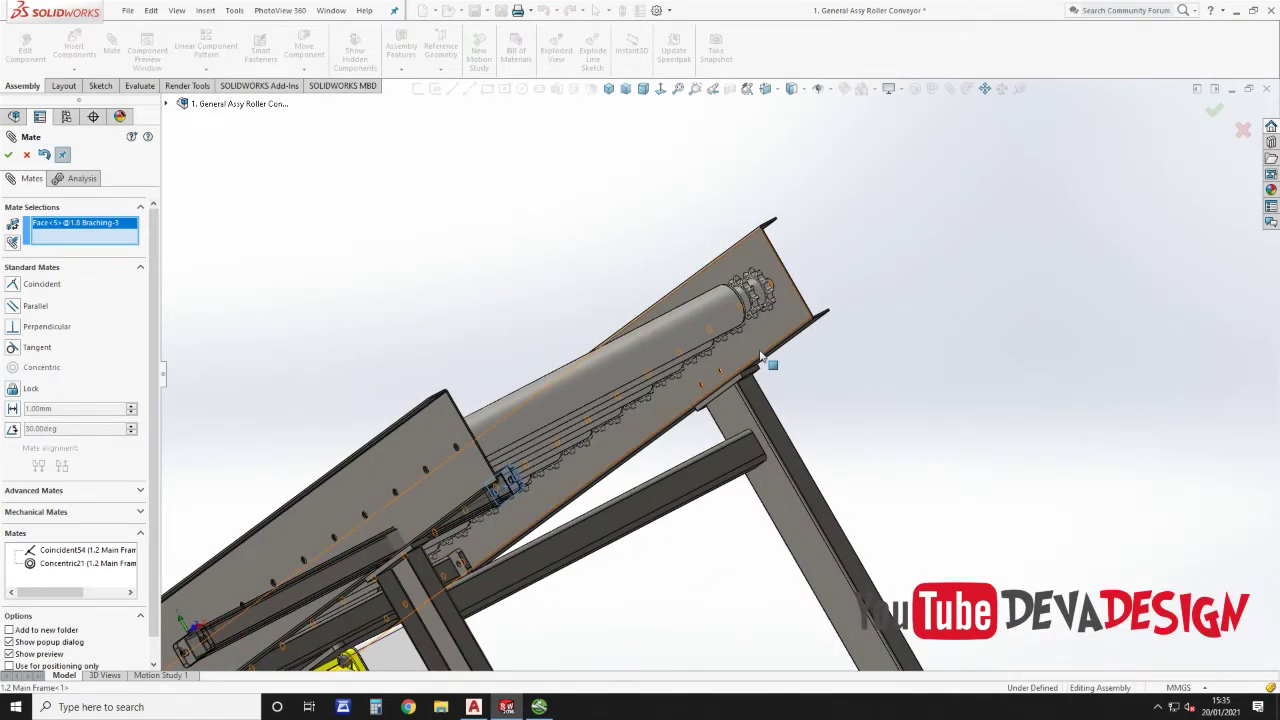
{"action": "left_click", "coordinate": [760, 355]}
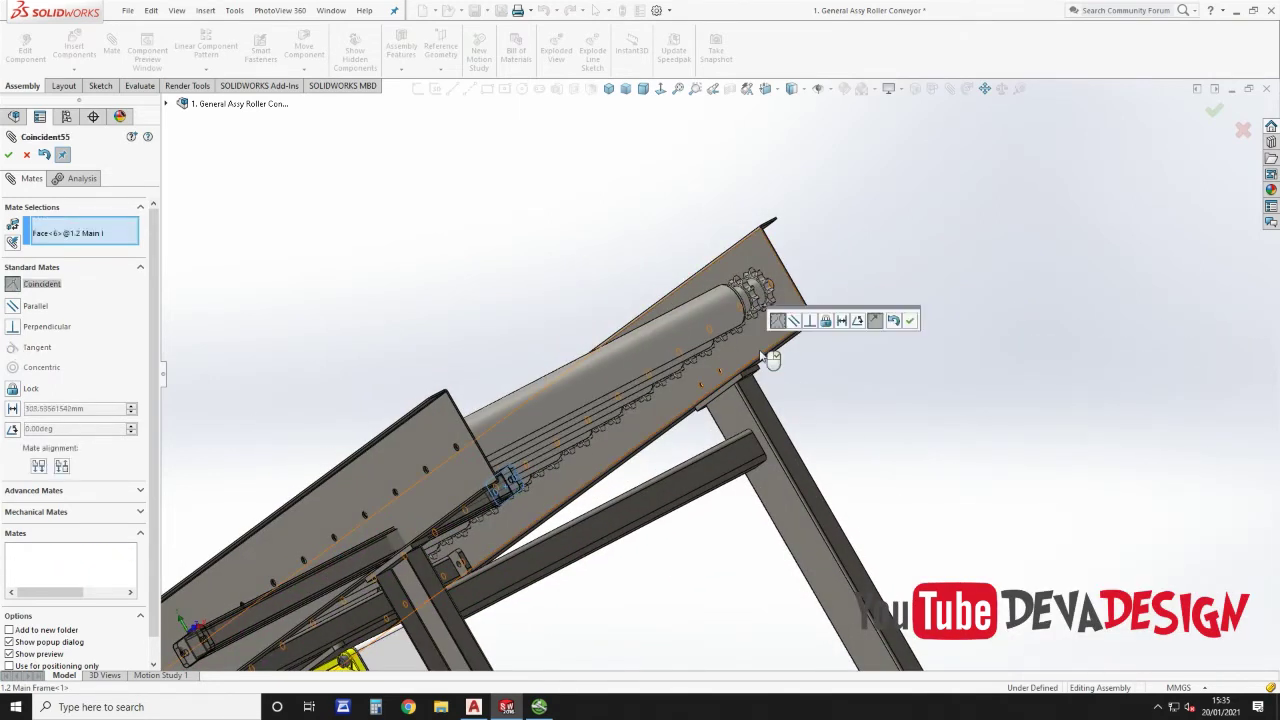
{"action": "left_click", "coordinate": [910, 321]}
{"action": "middle_click_drag", "start_coordinate": [920, 337], "coordinate": [909, 505]}
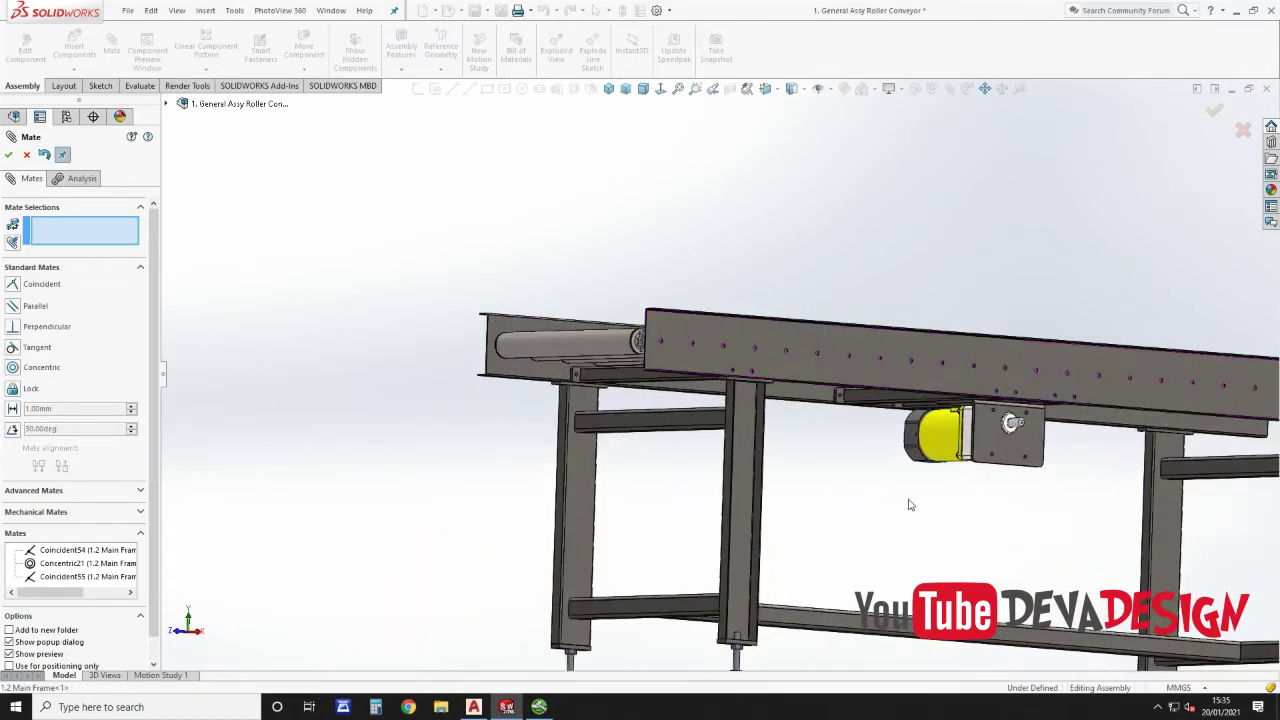
{"action": "scroll", "coordinate": [971, 451], "scroll_direction": "up", "scroll_amount": 4}
{"action": "scroll", "coordinate": [1000, 378], "scroll_direction": "down", "scroll_amount": 5}
{"action": "middle_click_drag", "start_coordinate": [919, 380], "coordinate": [880, 349]}
{"action": "key", "text": "Escape"}
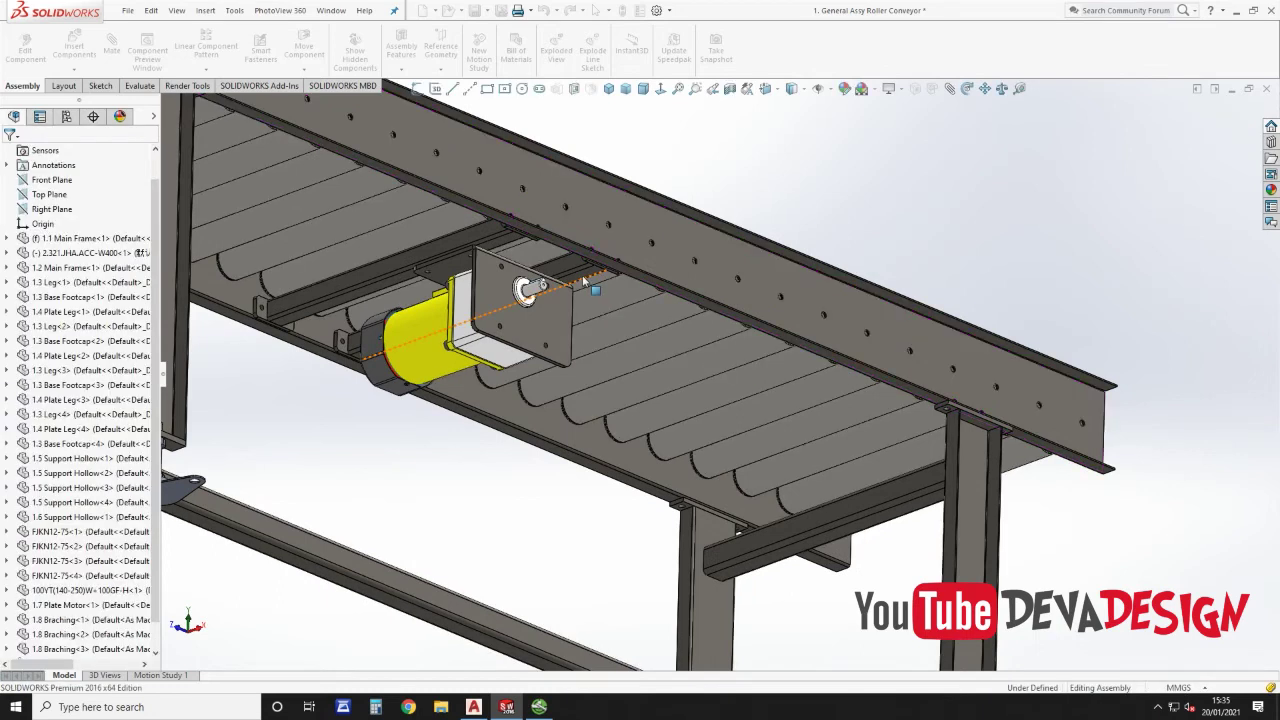
Step: Copy the second bracing to the conveyor's opposite end and mate its tube face coincident with the 1.2 Main Frame's lower flange
{"action": "left_click_drag", "start_coordinate": [586, 281], "coordinate": [998, 485], "text": "ctrl"}
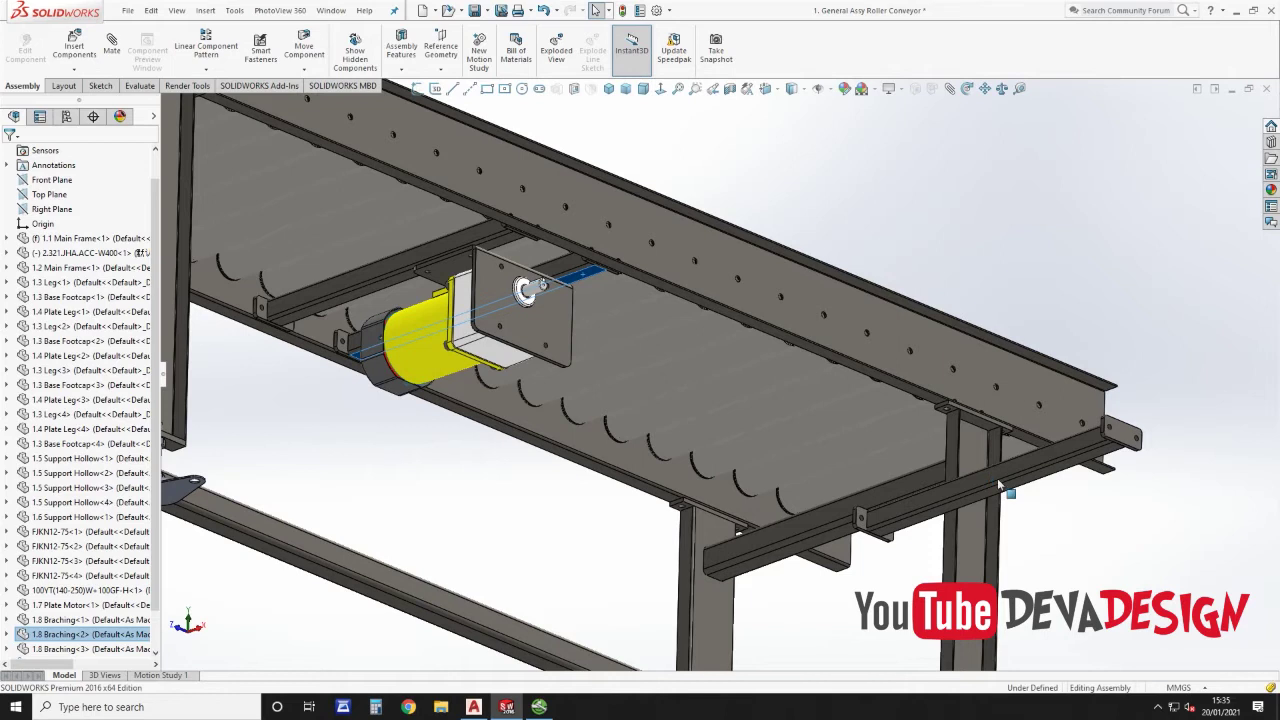
{"action": "left_click", "coordinate": [1033, 476]}
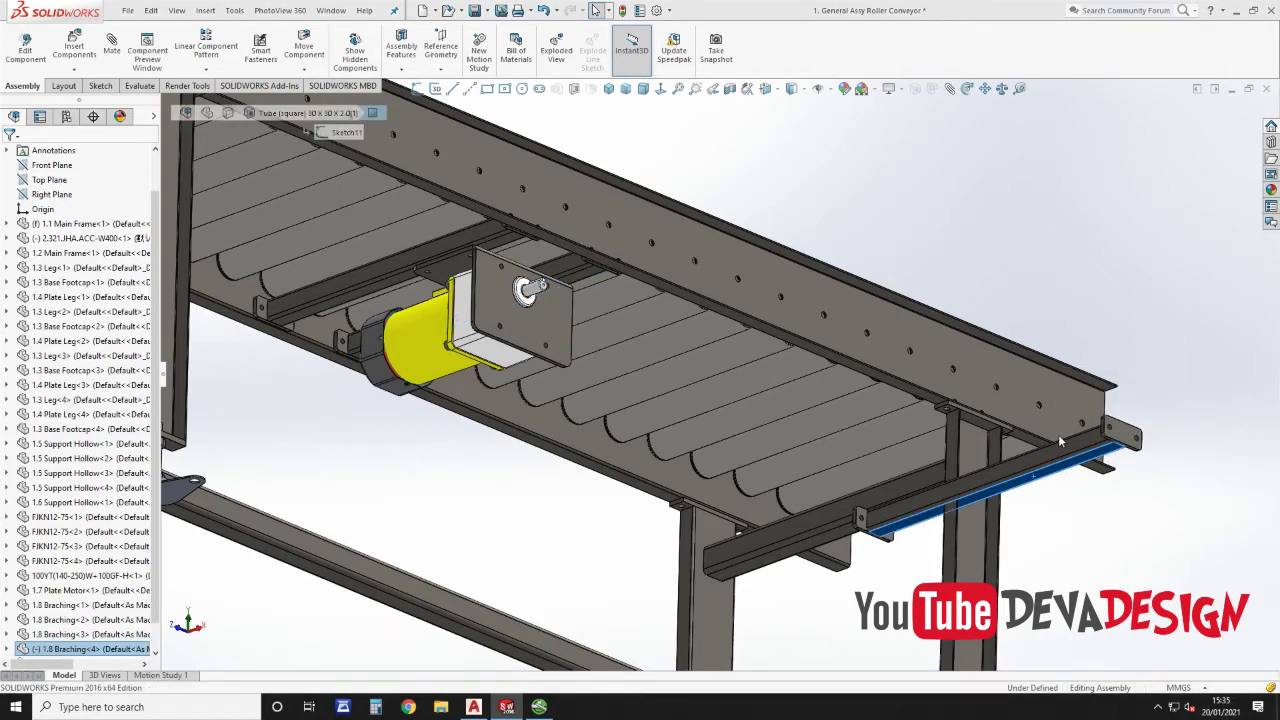
{"action": "key", "text": "m"}
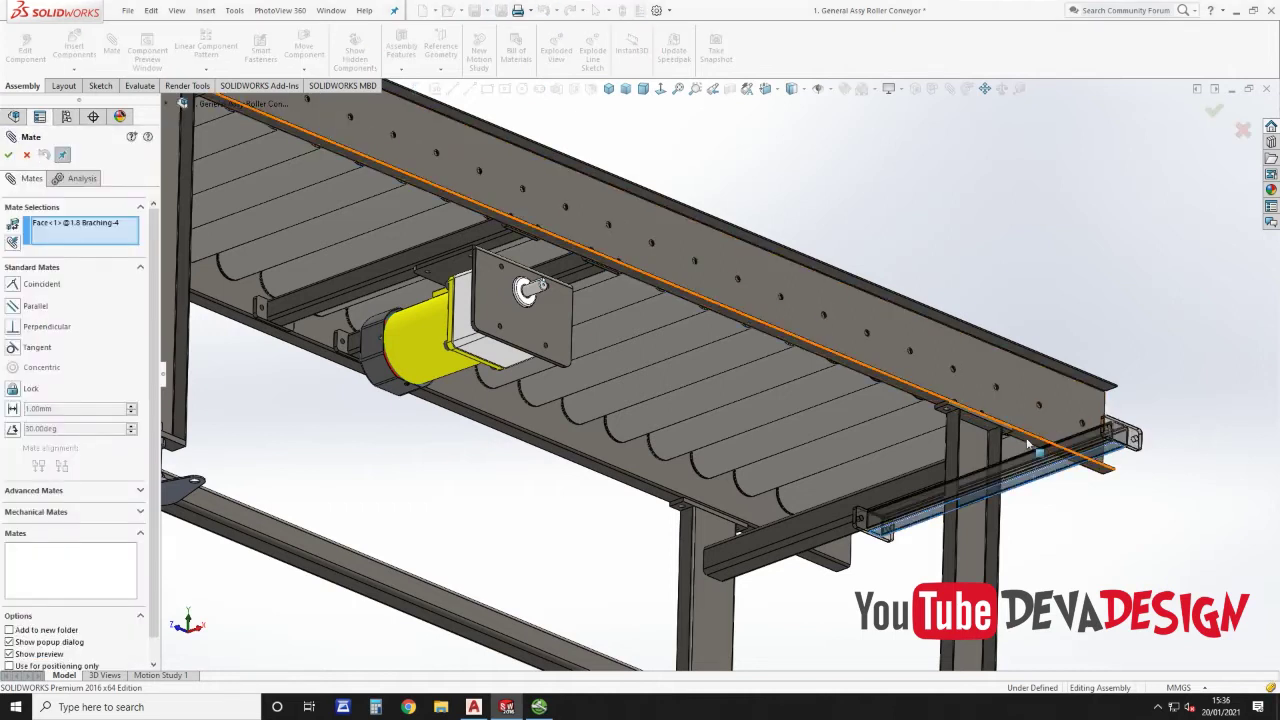
{"action": "scroll", "coordinate": [1090, 457], "scroll_direction": "down", "scroll_amount": 5}
{"action": "left_click", "coordinate": [925, 410]}
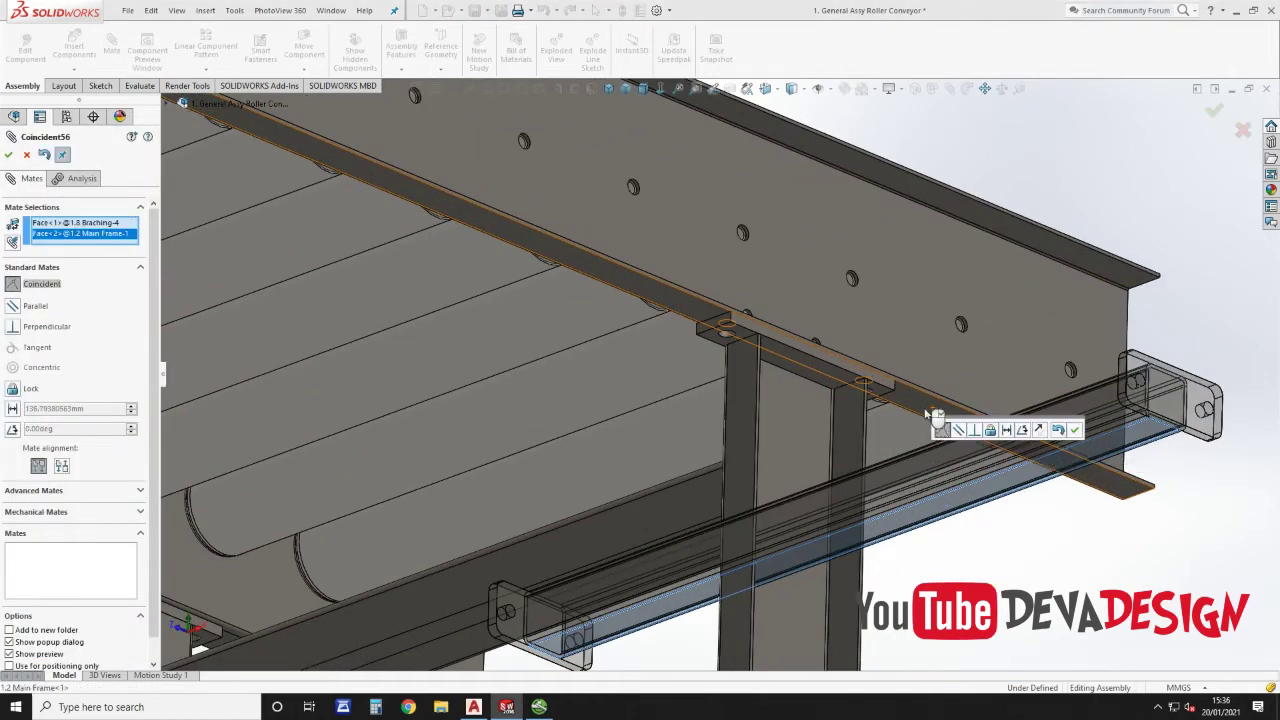
{"action": "left_click", "coordinate": [1074, 429]}
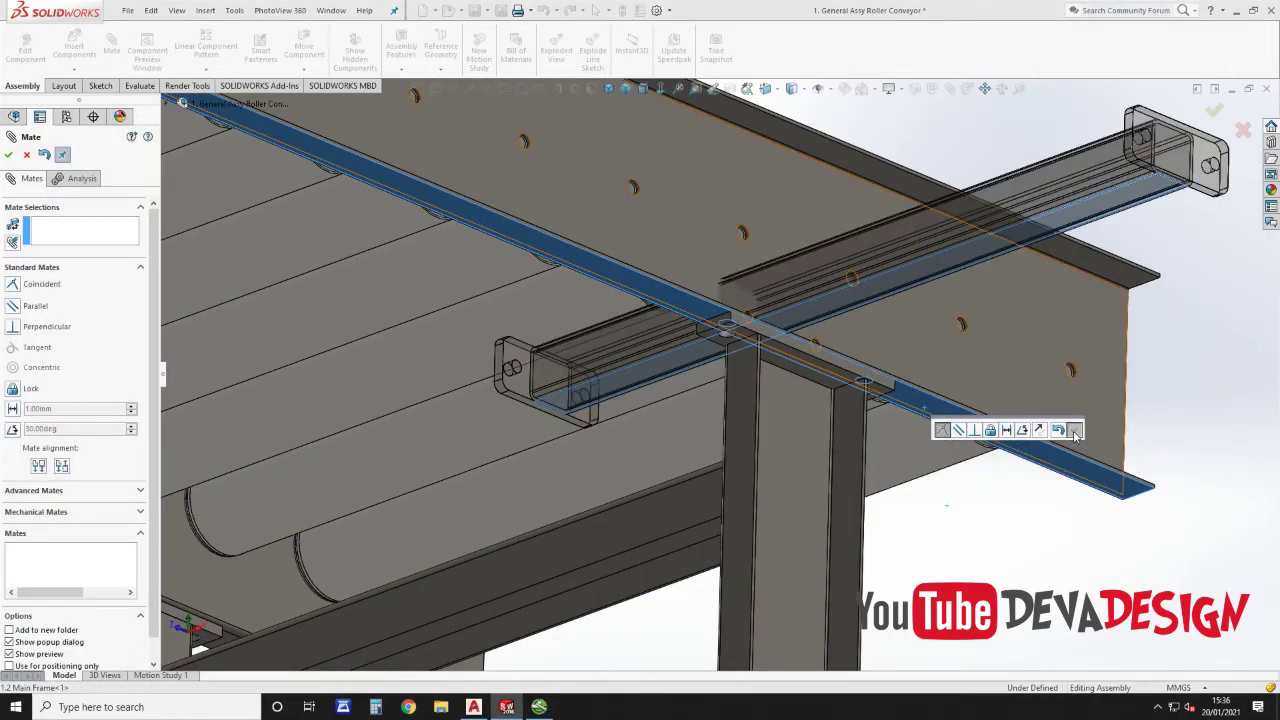
Step: Mate the fourth bracing's end plate face coincident with the inner side face of the 1.2 Main Frame
{"action": "left_click", "coordinate": [1166, 147]}
{"action": "middle_click_drag", "start_coordinate": [869, 300], "coordinate": [742, 367]}
{"action": "left_click", "coordinate": [742, 367]}
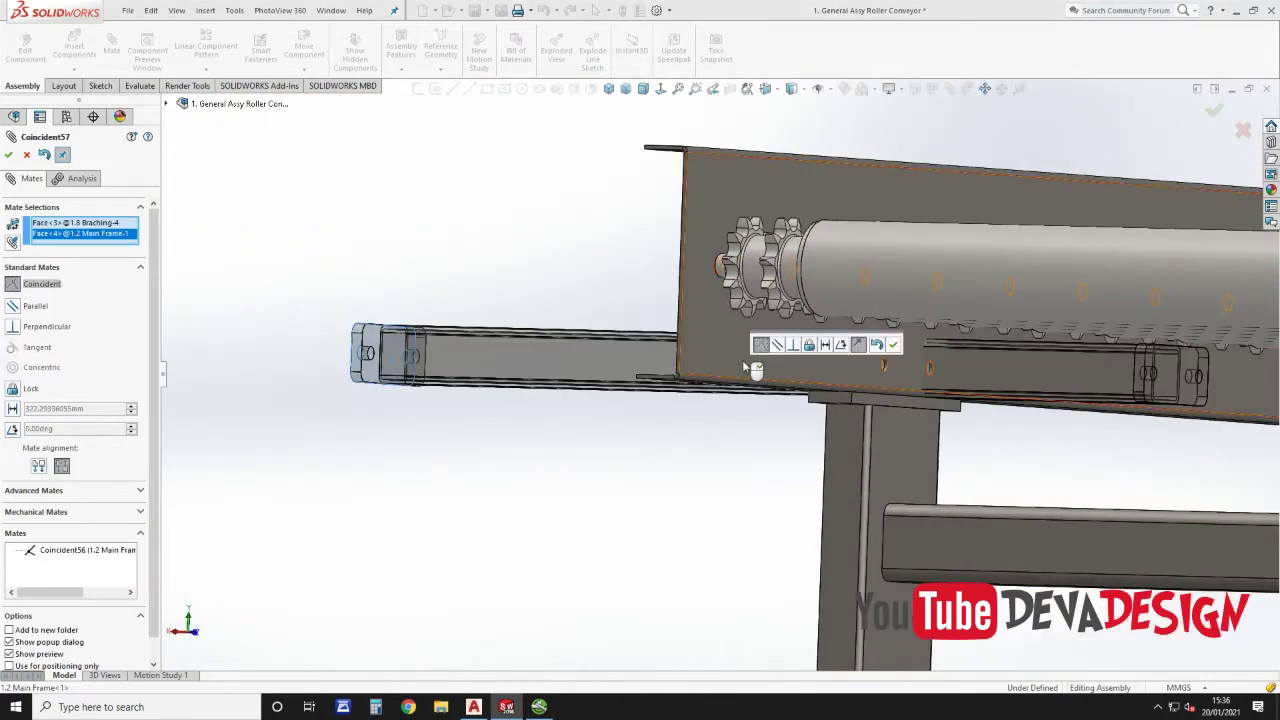
{"action": "left_click", "coordinate": [895, 345]}
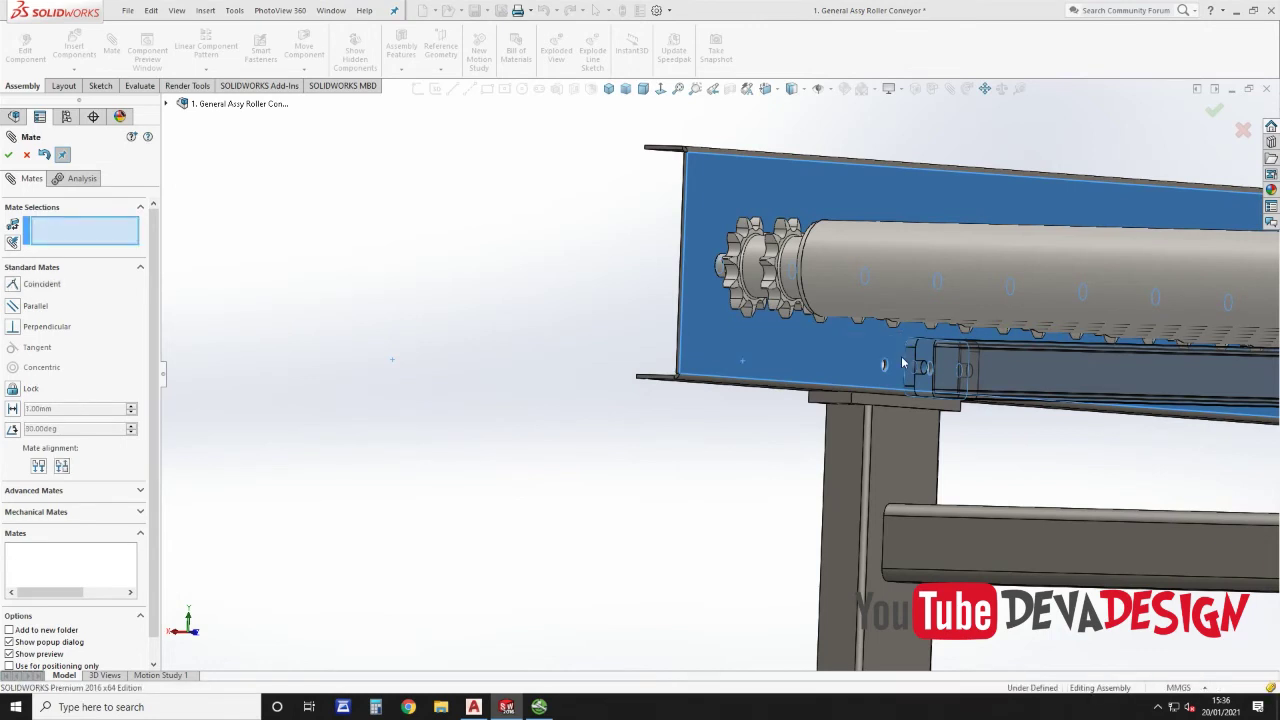
Step: Mate the fourth bracing's outer end plate hole concentric with the 1.2 Main Frame's lower hole above the leg and finish mating
{"action": "scroll", "coordinate": [880, 350], "scroll_direction": "down", "scroll_amount": 5}
{"action": "left_click", "coordinate": [867, 352]}
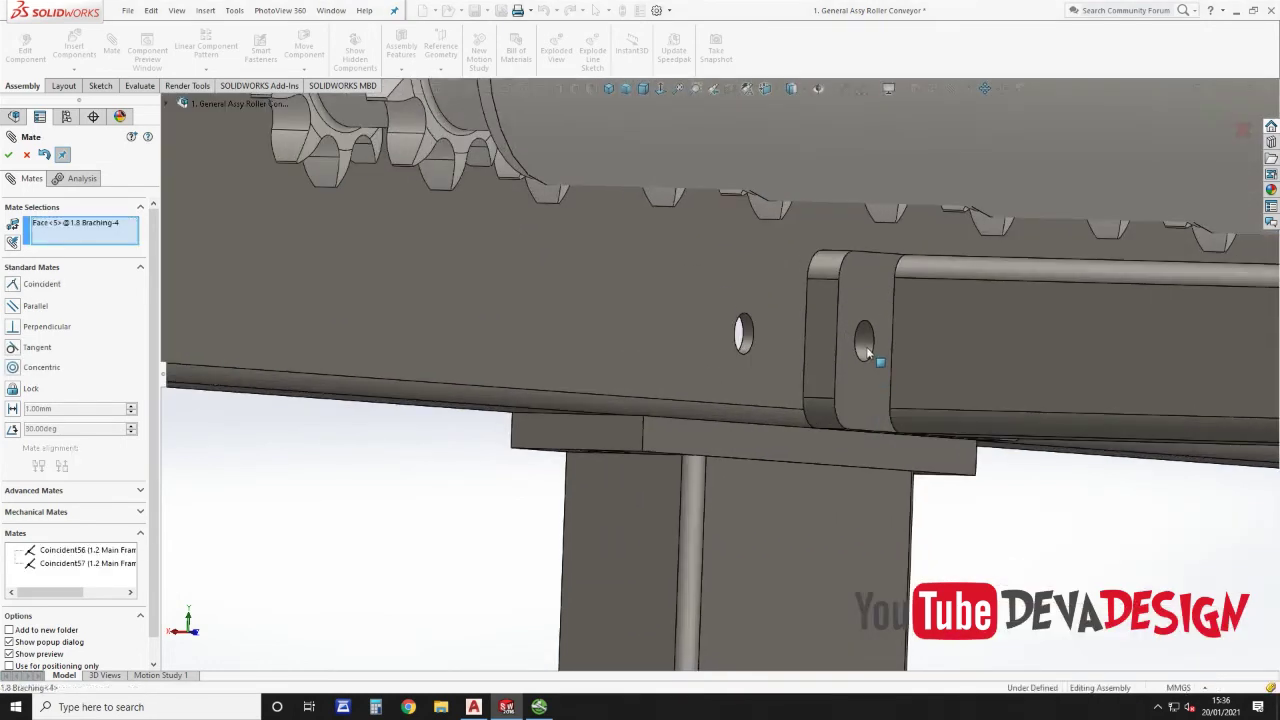
{"action": "left_click", "coordinate": [746, 335]}
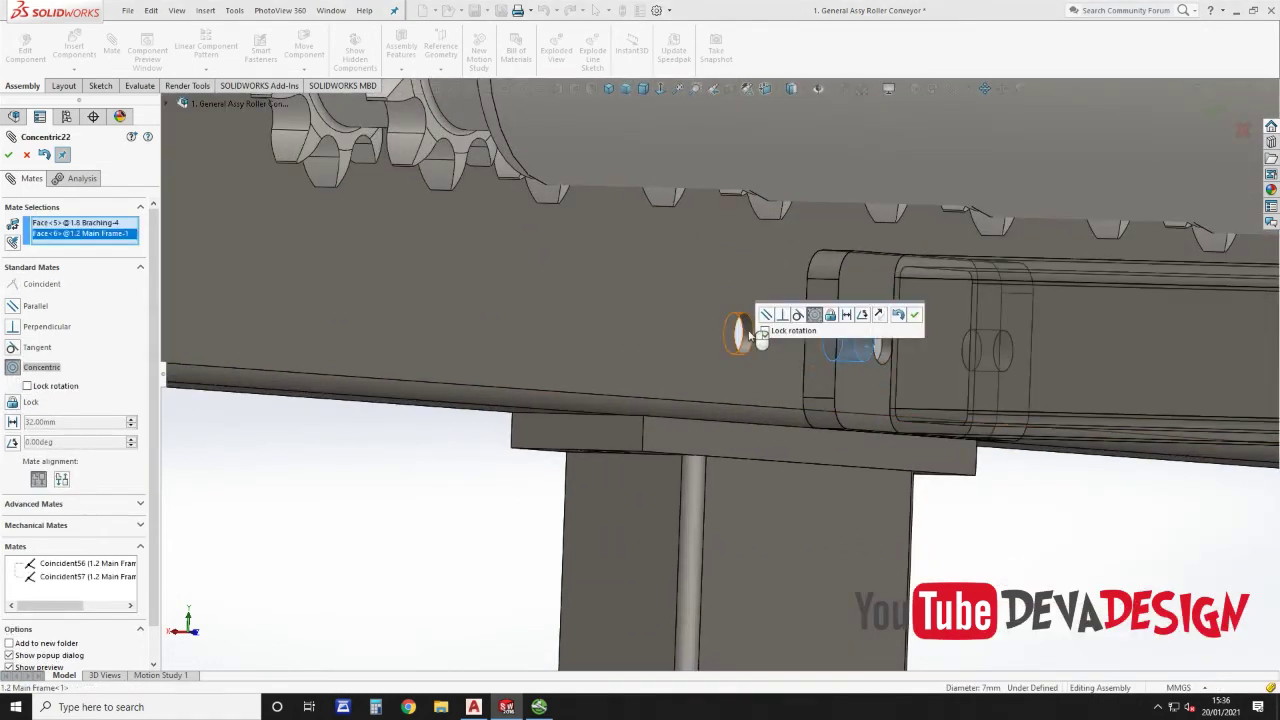
{"action": "left_click", "coordinate": [916, 316]}
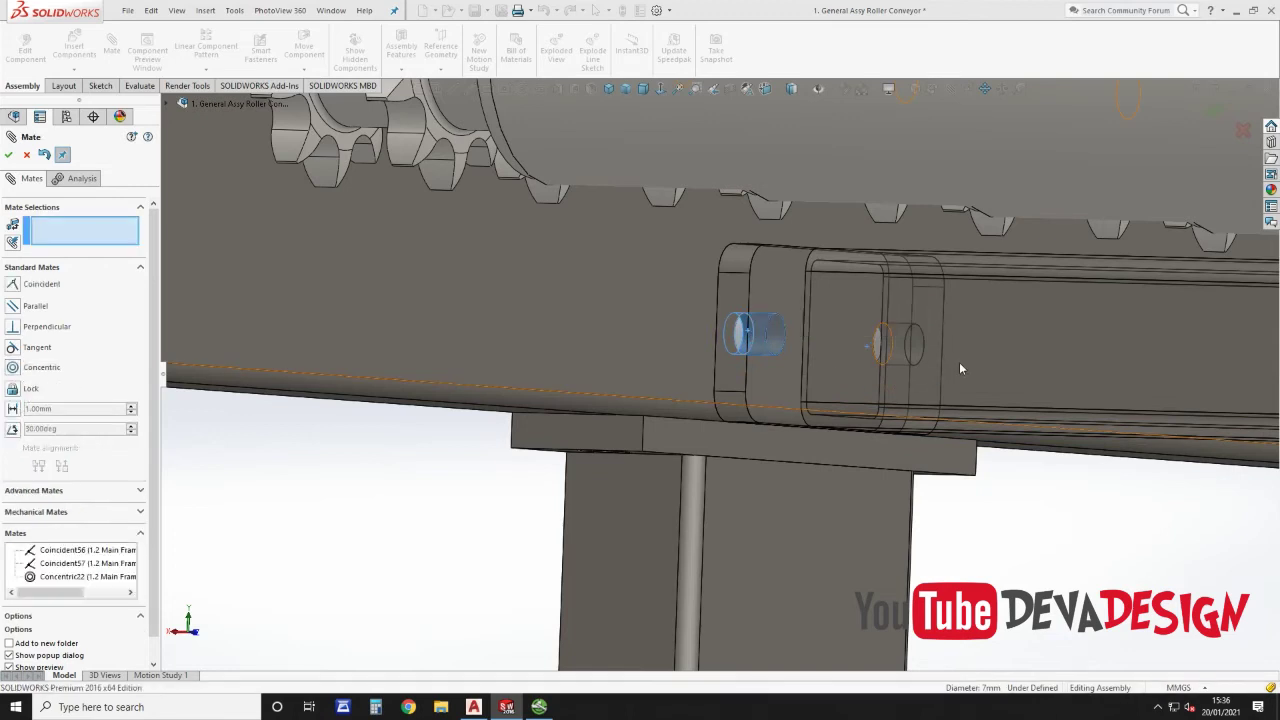
{"action": "scroll", "coordinate": [959, 365], "scroll_direction": "up", "scroll_amount": 8}
{"action": "key", "text": "Escape"}
{"action": "scroll", "coordinate": [820, 394], "scroll_direction": "up", "scroll_amount": 3}
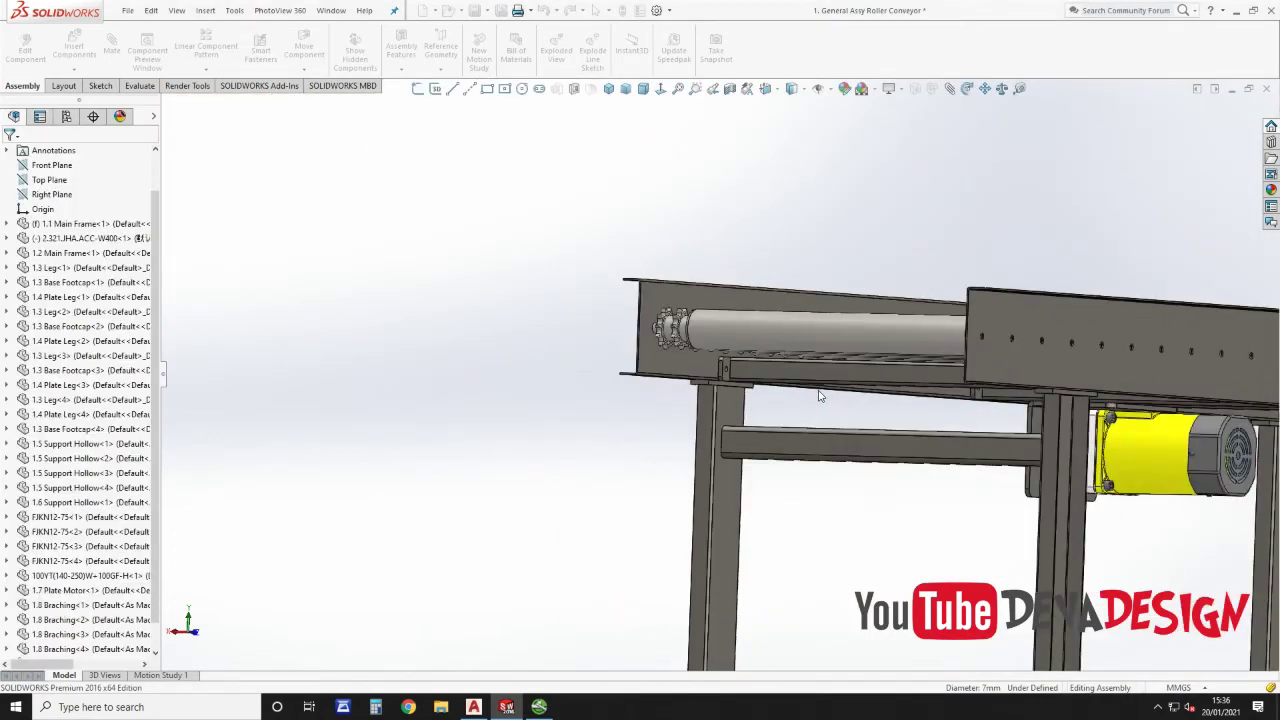
Step: Measure the diameter of the motor's output shaft where it protrudes through the motor plate
{"action": "middle_click_drag", "start_coordinate": [806, 391], "coordinate": [845, 418]}
{"action": "scroll", "coordinate": [741, 417], "scroll_direction": "down", "scroll_amount": 6}
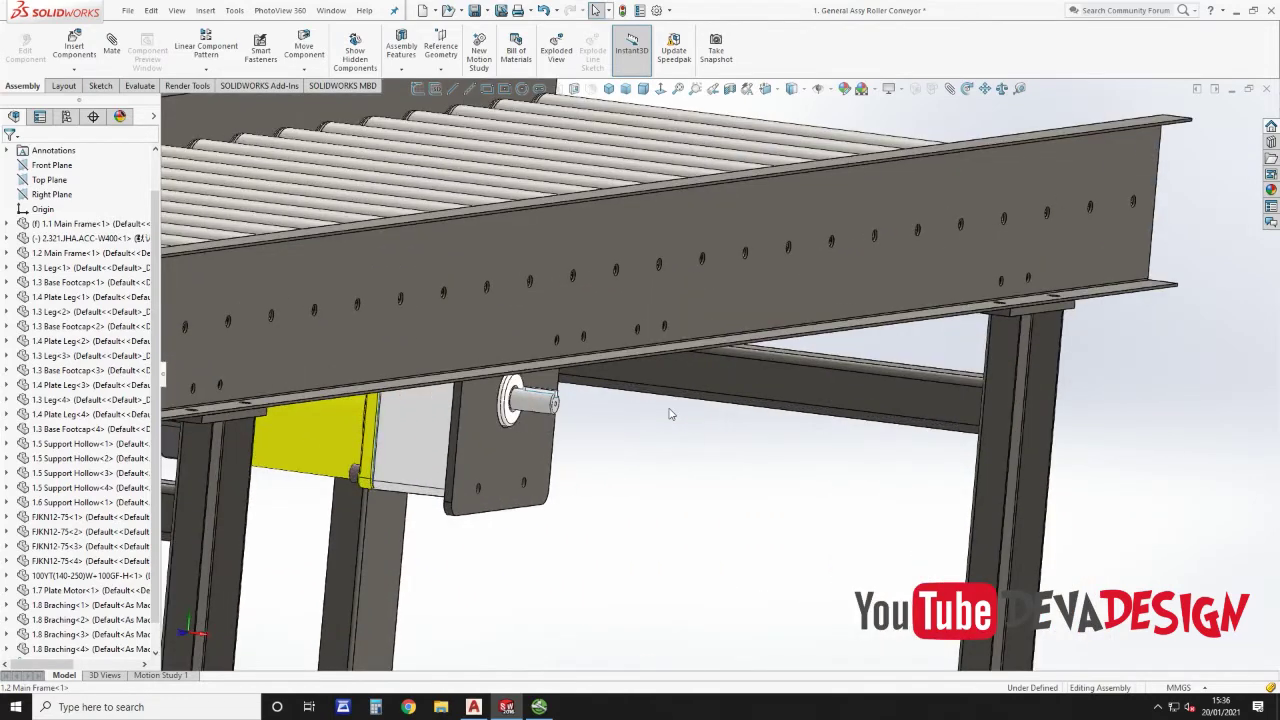
{"action": "scroll", "coordinate": [746, 417], "scroll_direction": "up", "scroll_amount": 6}
{"action": "middle_click_drag", "start_coordinate": [746, 417], "coordinate": [524, 357]}
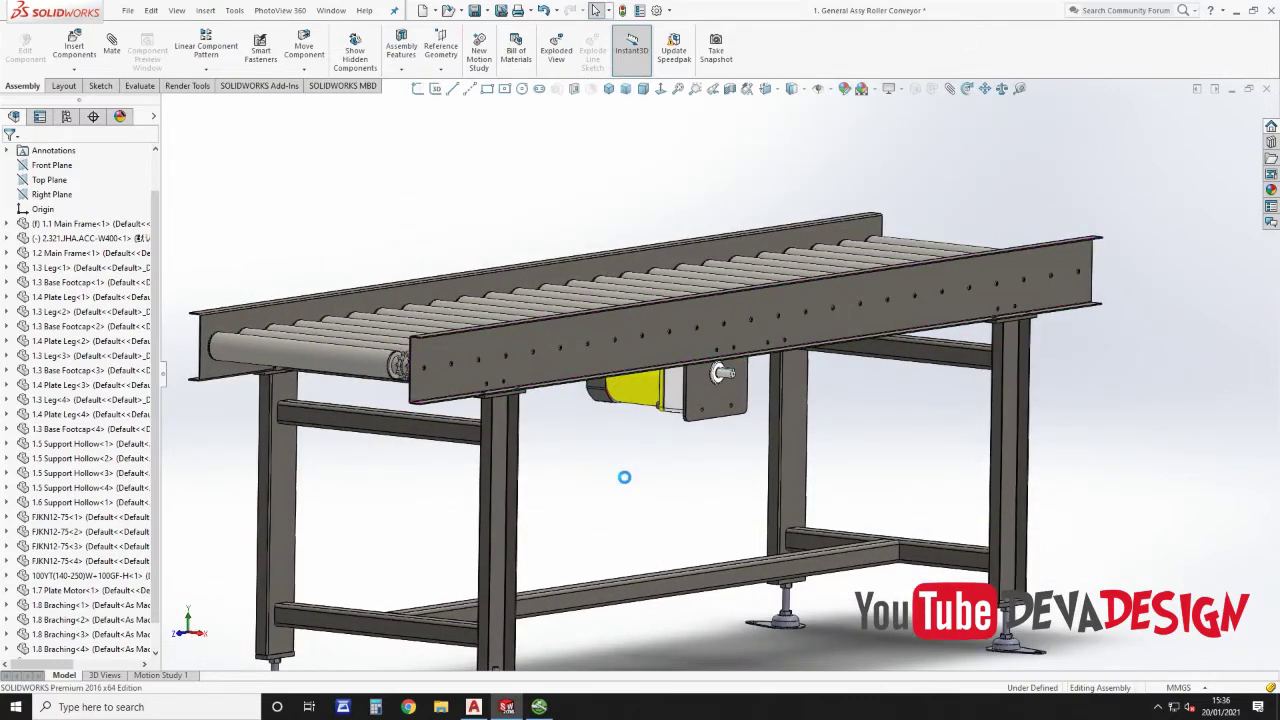
{"action": "left_click", "coordinate": [1019, 89]}
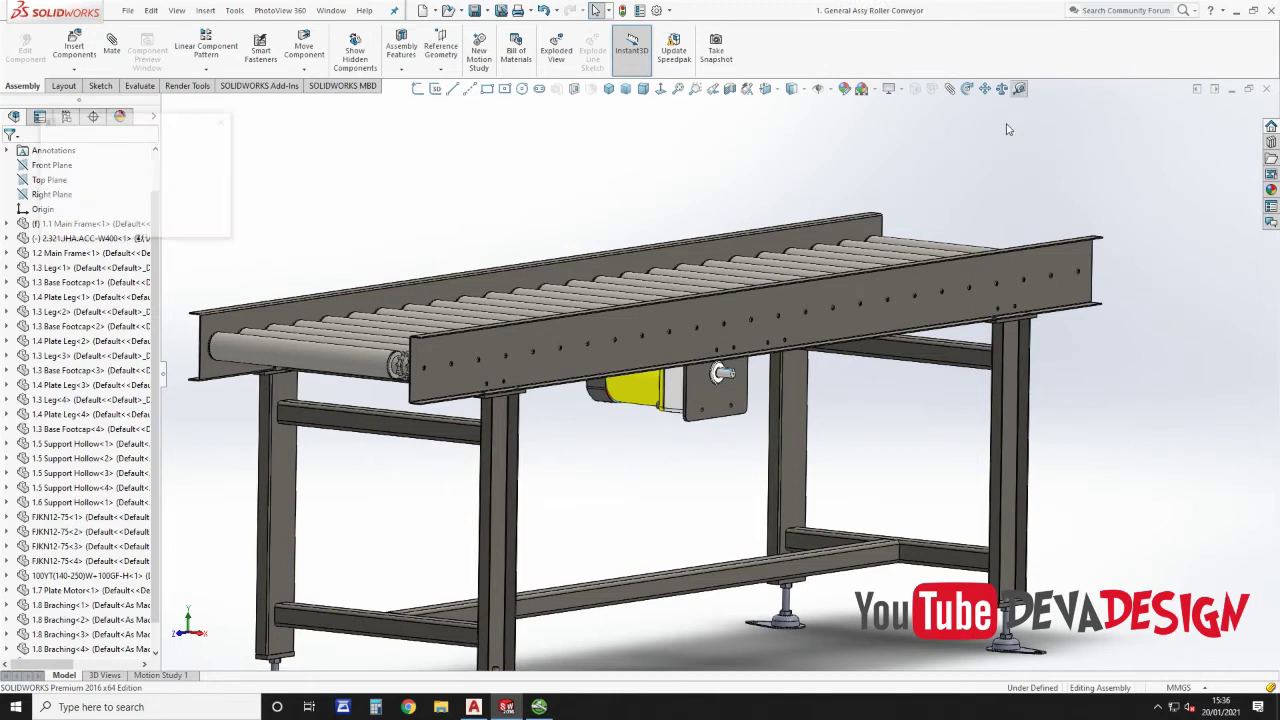
{"action": "scroll", "coordinate": [730, 394], "scroll_direction": "down", "scroll_amount": 5}
{"action": "scroll", "coordinate": [738, 400], "scroll_direction": "down", "scroll_amount": 2}
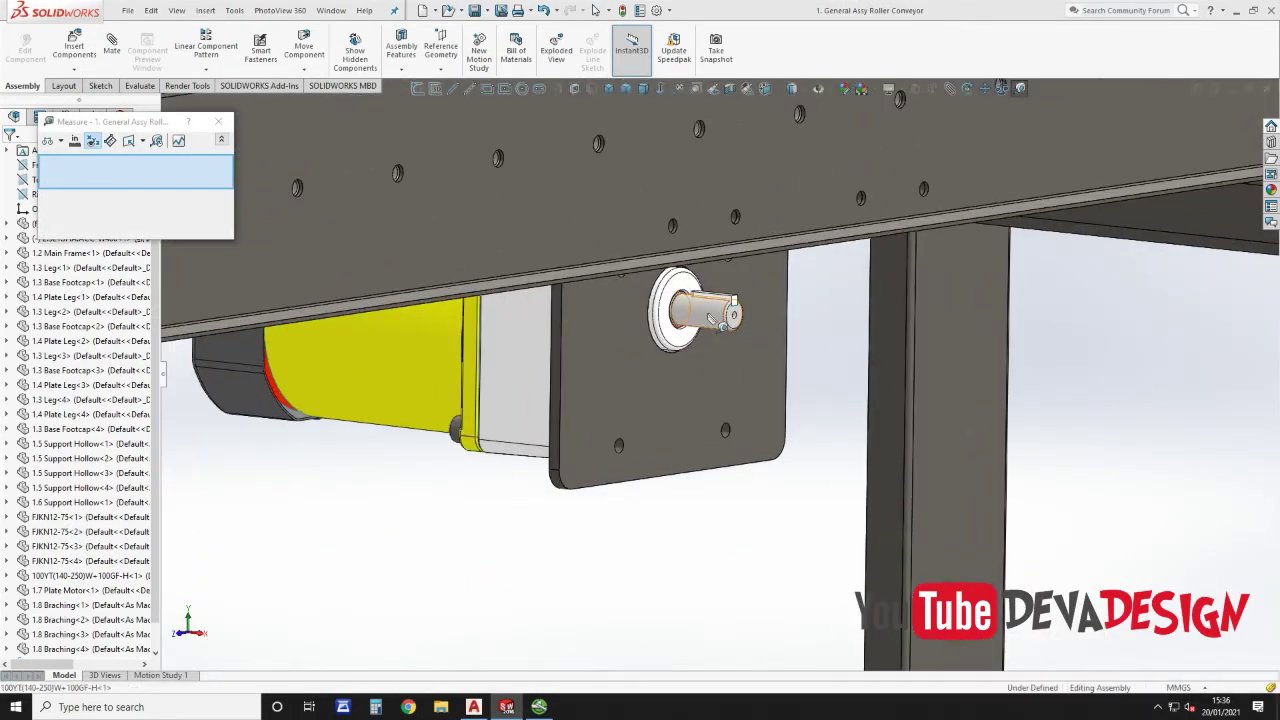
{"action": "left_click", "coordinate": [712, 312]}
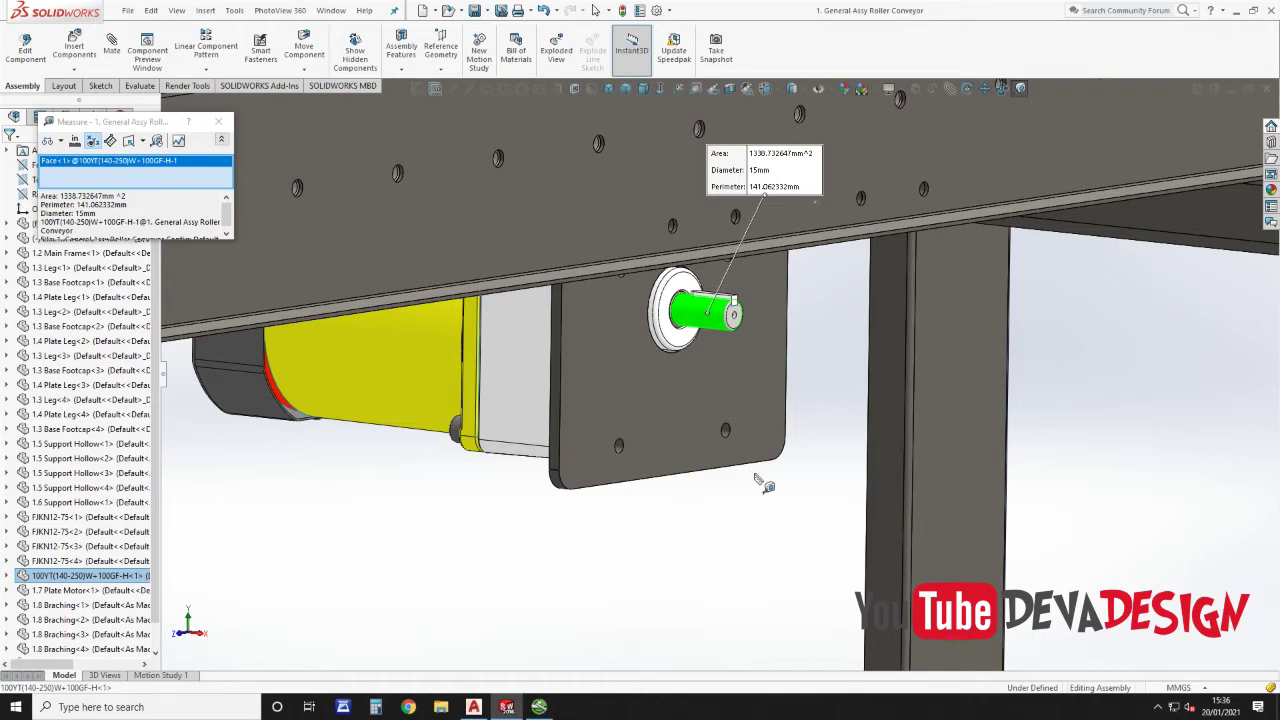
Step: Switch to PARTdataManager and open the SP40B, BSP40B sprocket from the Misumi Metric Sprocket / Chains catalog
{"action": "key", "text": "Escape"}
{"action": "left_click", "coordinate": [538, 706]}
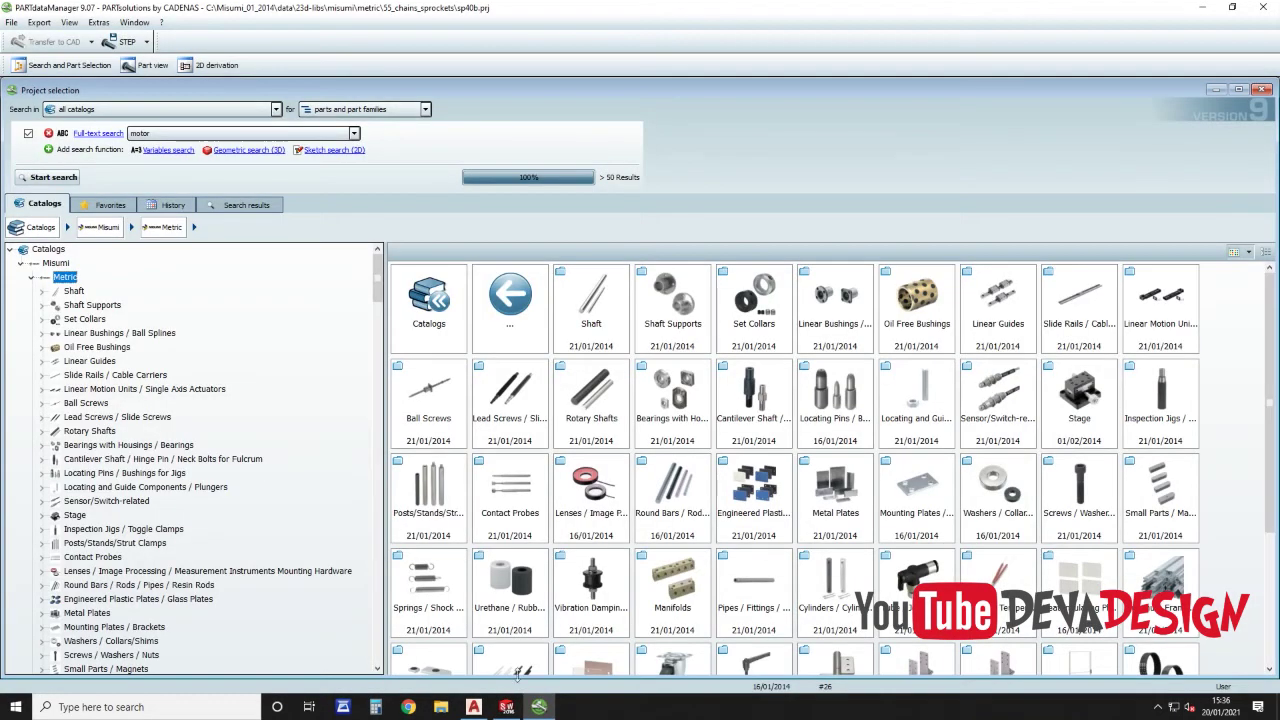
{"action": "left_click_drag", "start_coordinate": [378, 292], "coordinate": [376, 650]}
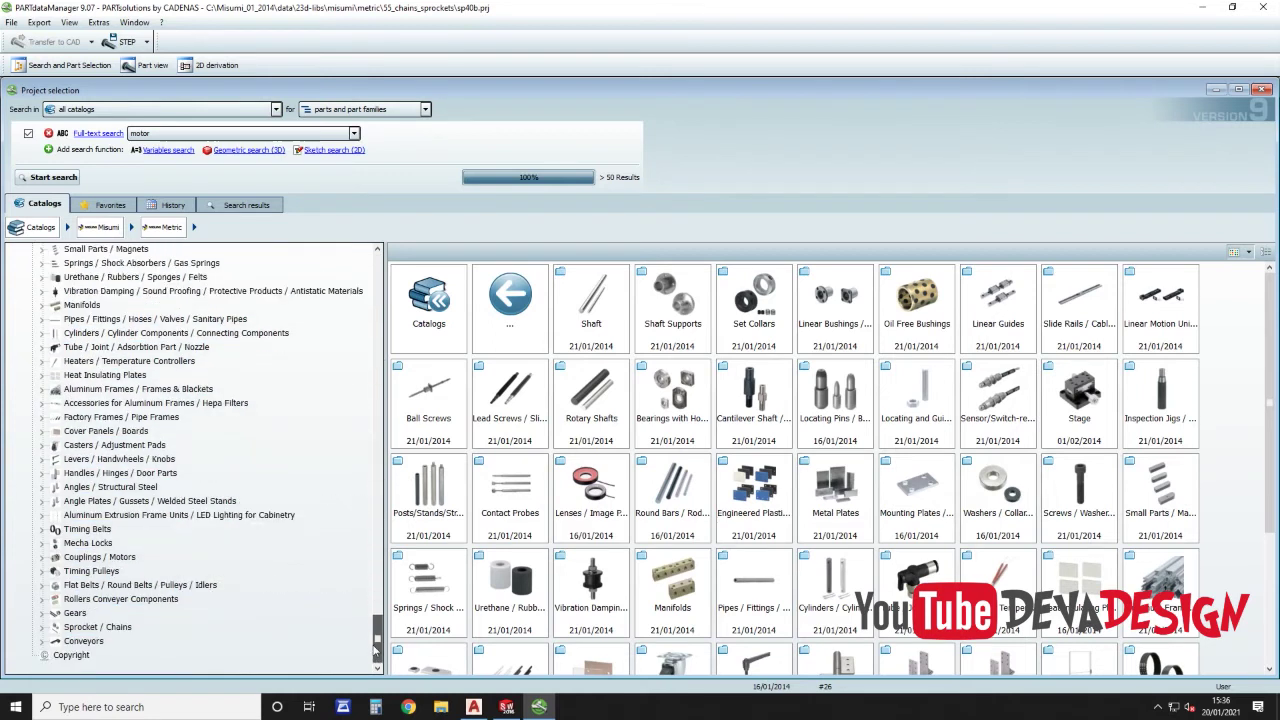
{"action": "left_click", "coordinate": [98, 627]}
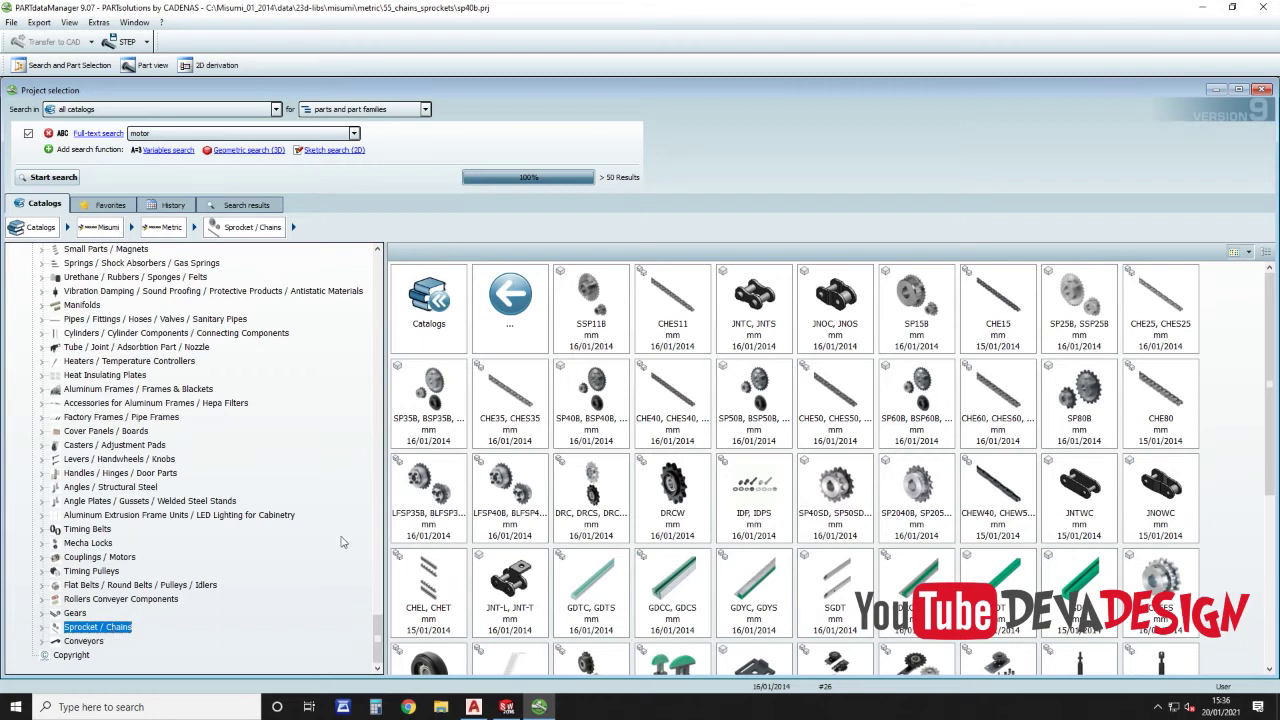
{"action": "double_click", "coordinate": [592, 392]}
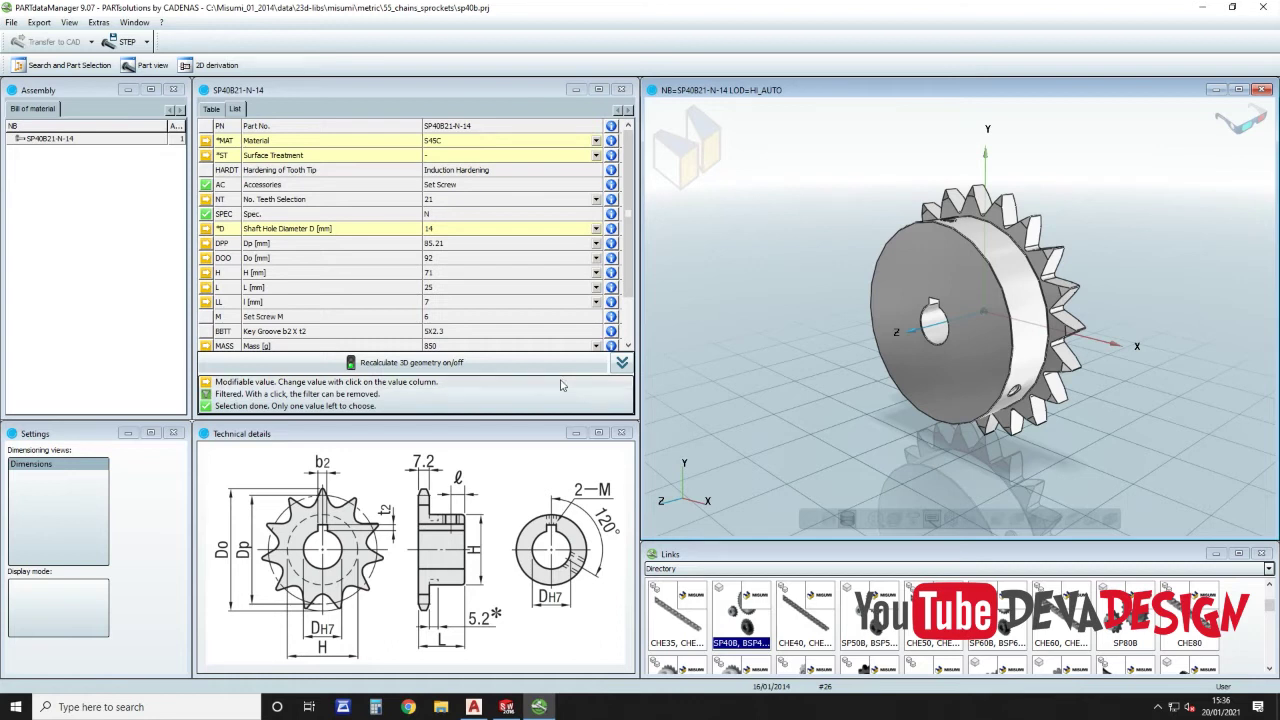
Step: Configure the SP40B sprocket with 12 teeth and a shaft hole diameter of 15 mm
{"action": "left_click", "coordinate": [479, 200]}
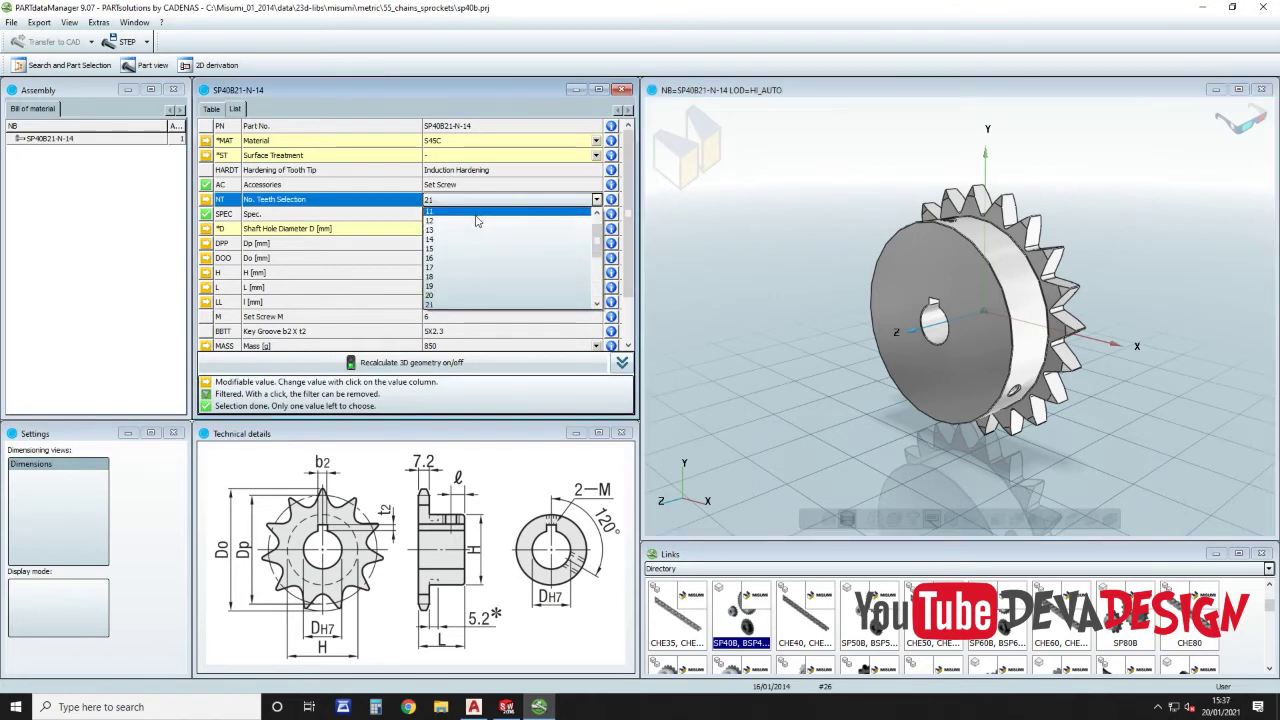
{"action": "left_click", "coordinate": [477, 213]}
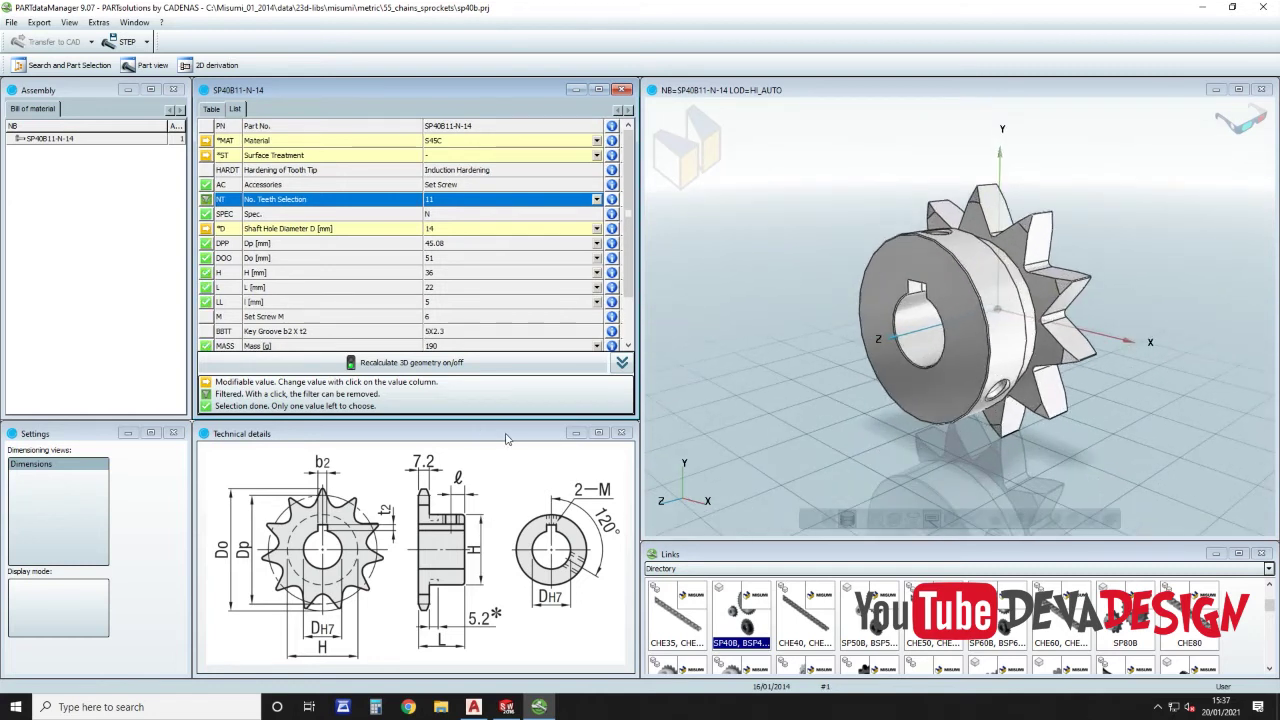
{"action": "left_click", "coordinate": [466, 205]}
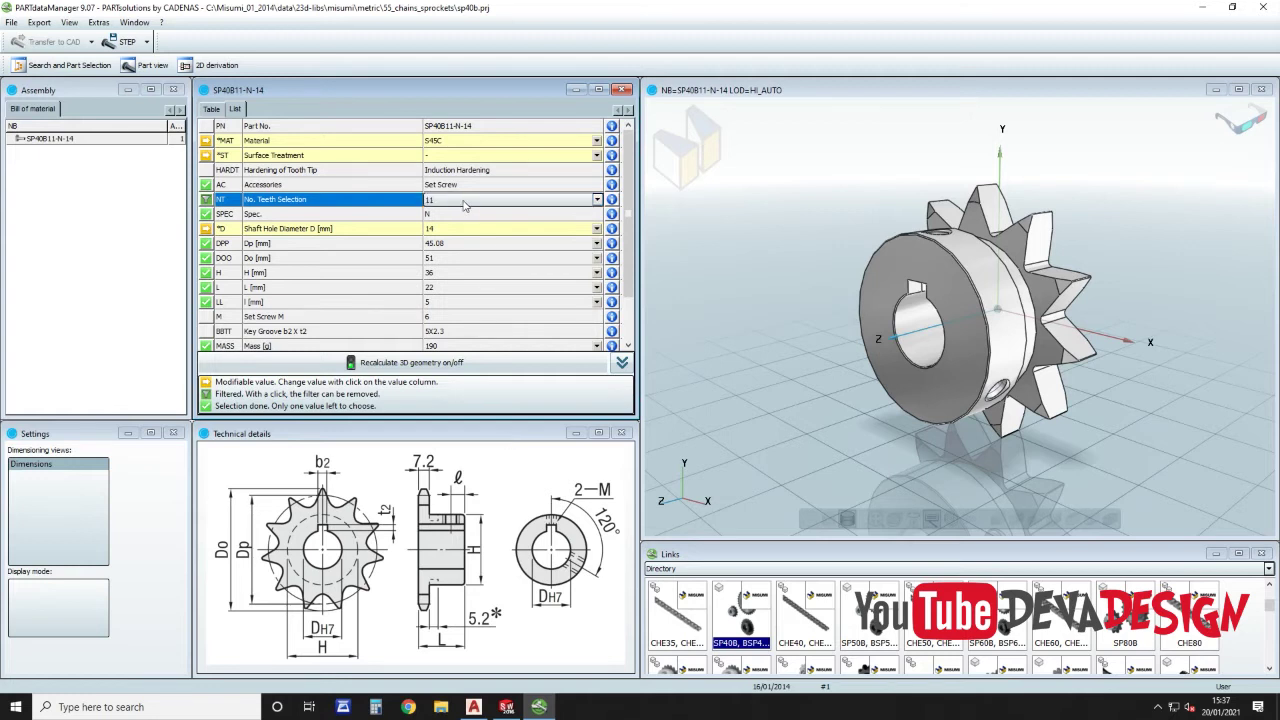
{"action": "left_click", "coordinate": [463, 205]}
{"action": "left_click", "coordinate": [463, 205]}
{"action": "left_click", "coordinate": [463, 205]}
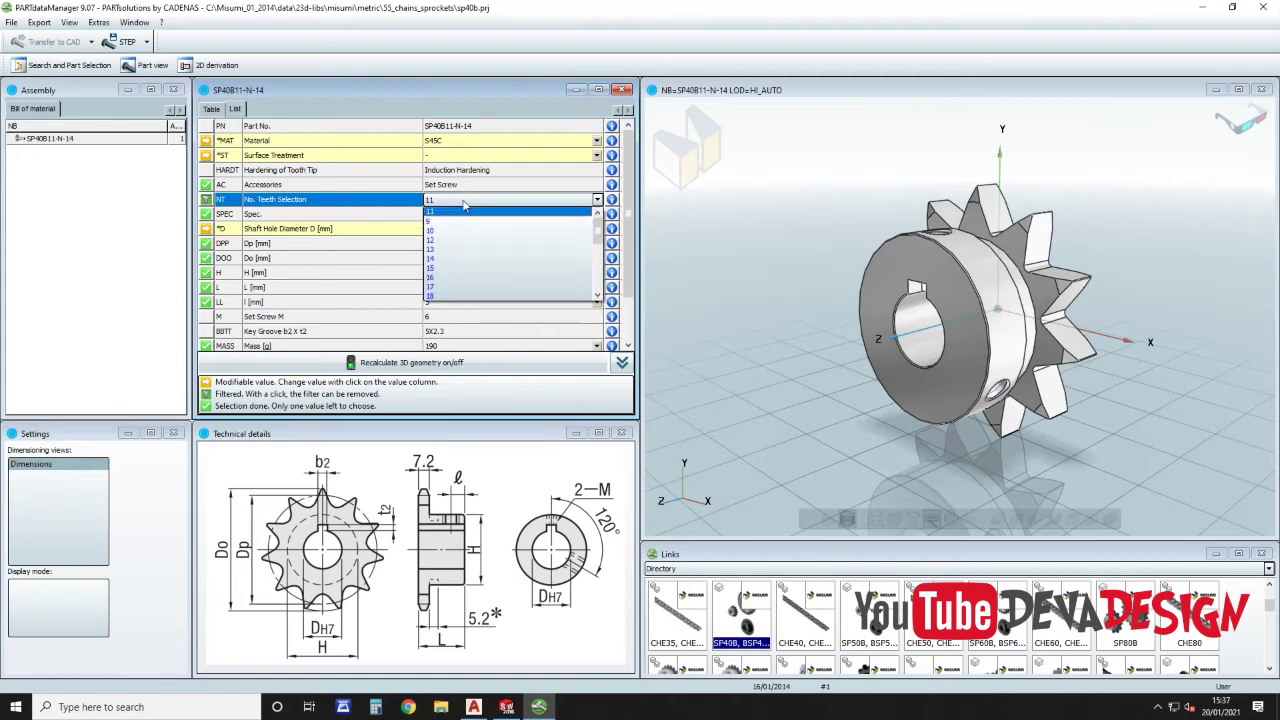
{"action": "left_click", "coordinate": [460, 240]}
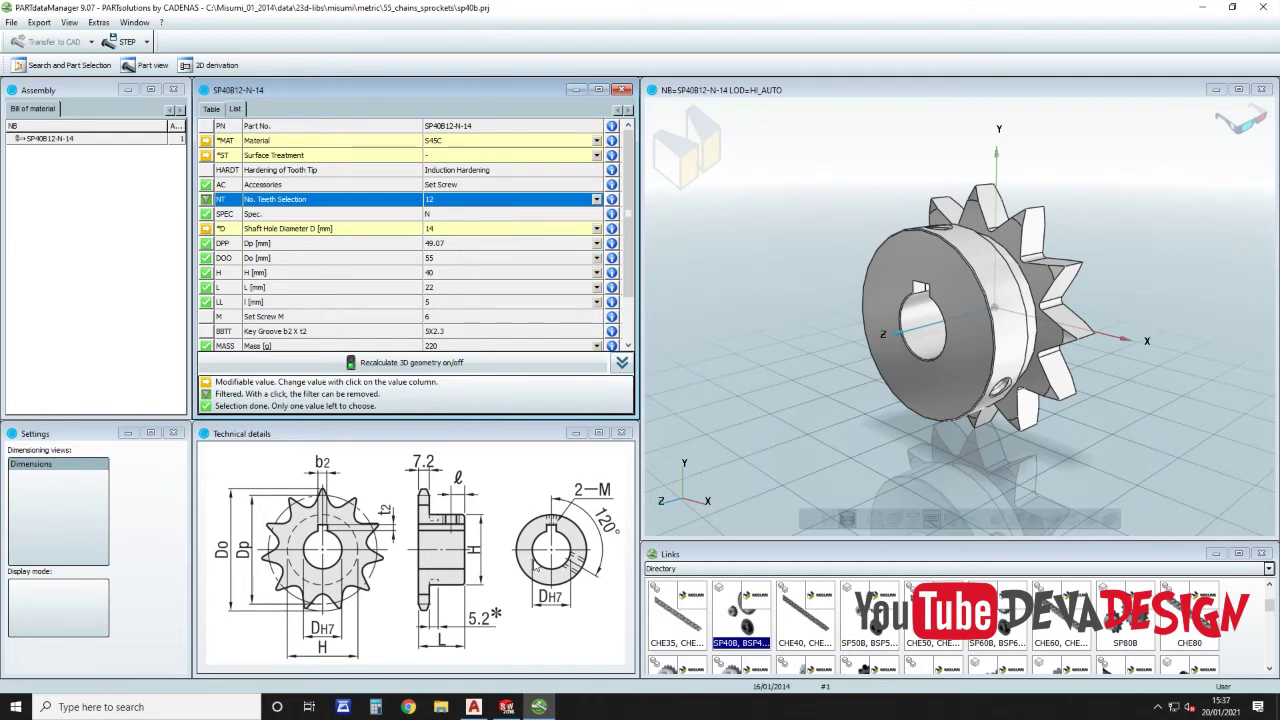
{"action": "left_click", "coordinate": [456, 229]}
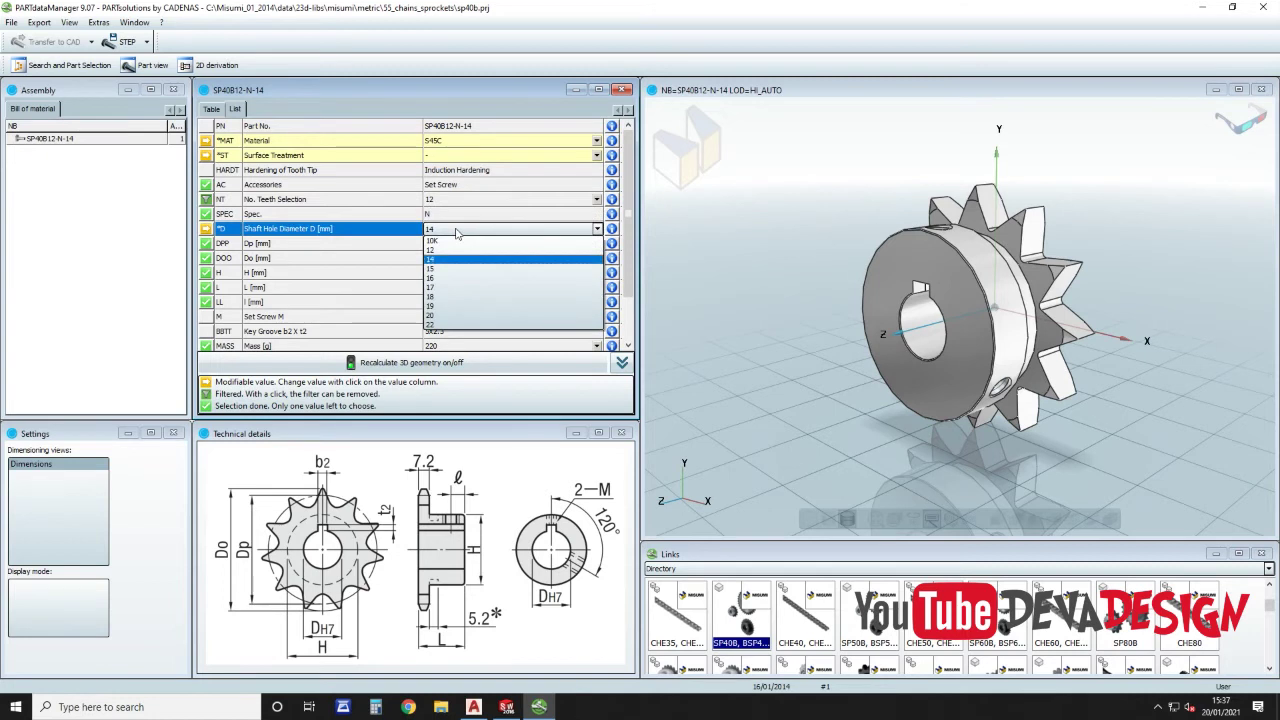
{"action": "left_click", "coordinate": [459, 272]}
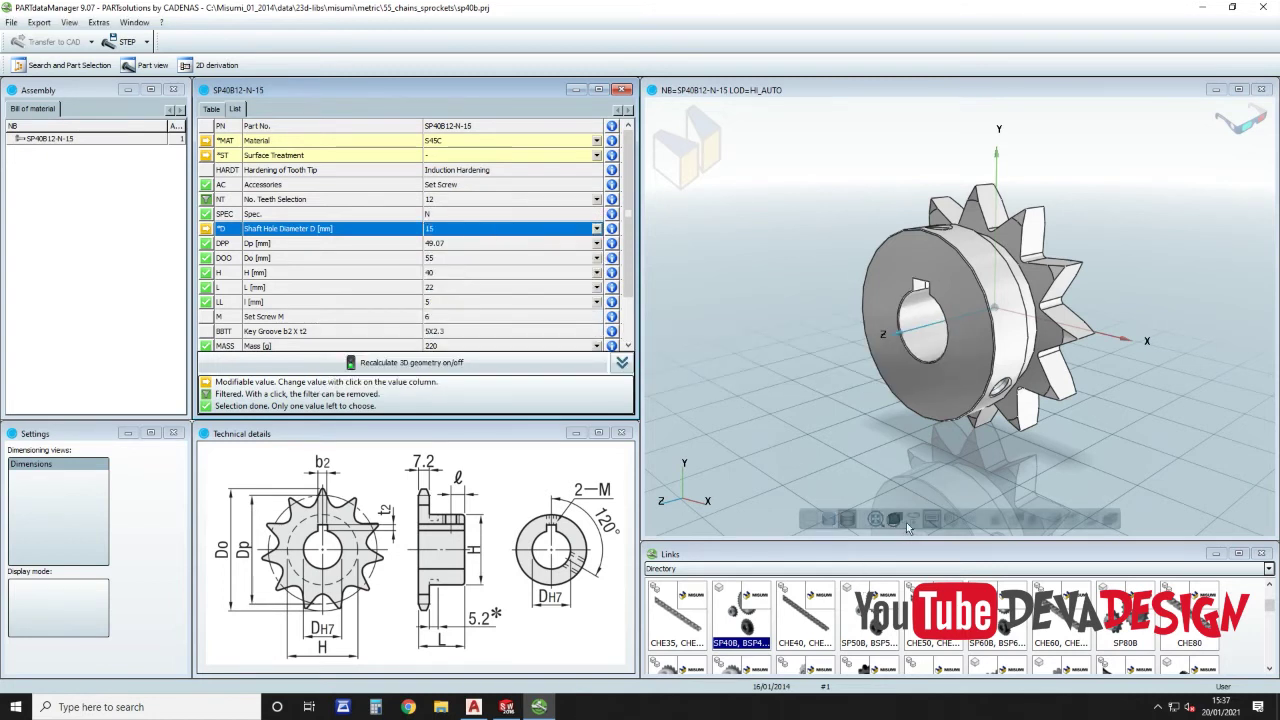
Step: Check the sprocket's keyway and set screw data, and export it in STEP format as SP40B12-N-15.stp in the PART folder
{"action": "left_click_drag", "start_coordinate": [993, 354], "coordinate": [1088, 348]}
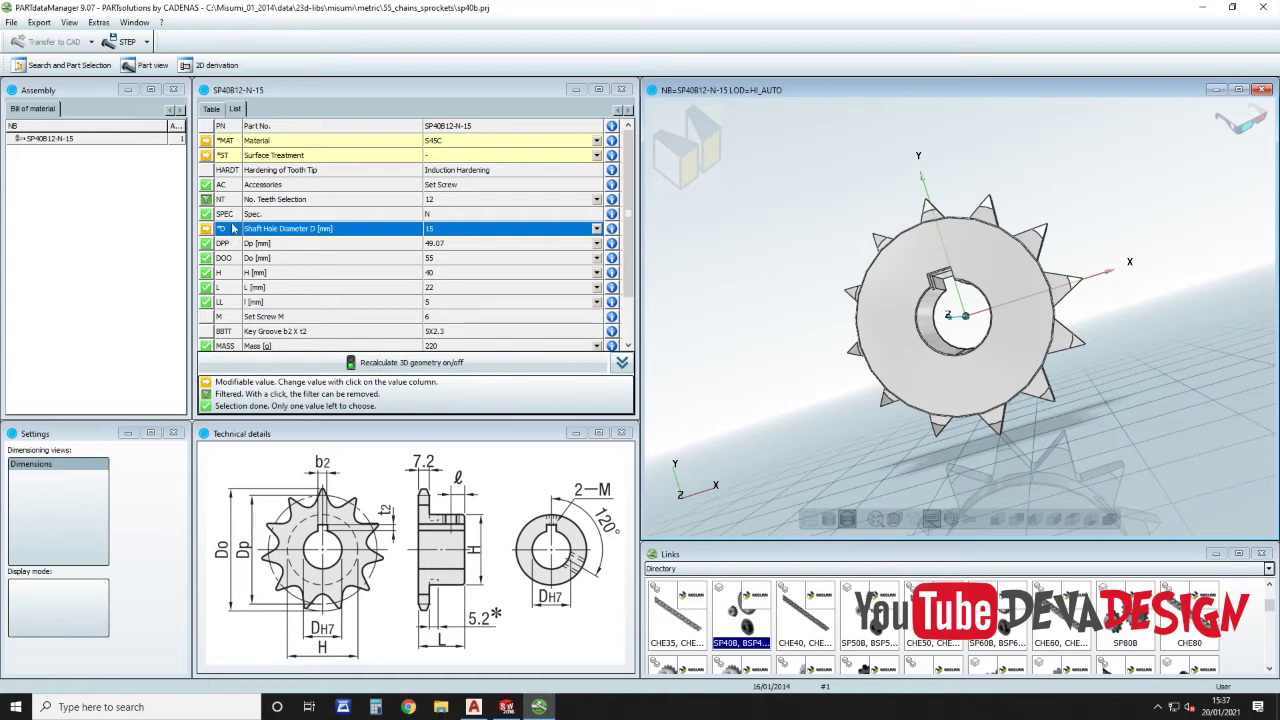
{"action": "scroll", "coordinate": [628, 290], "scroll_direction": "down", "scroll_amount": 1}
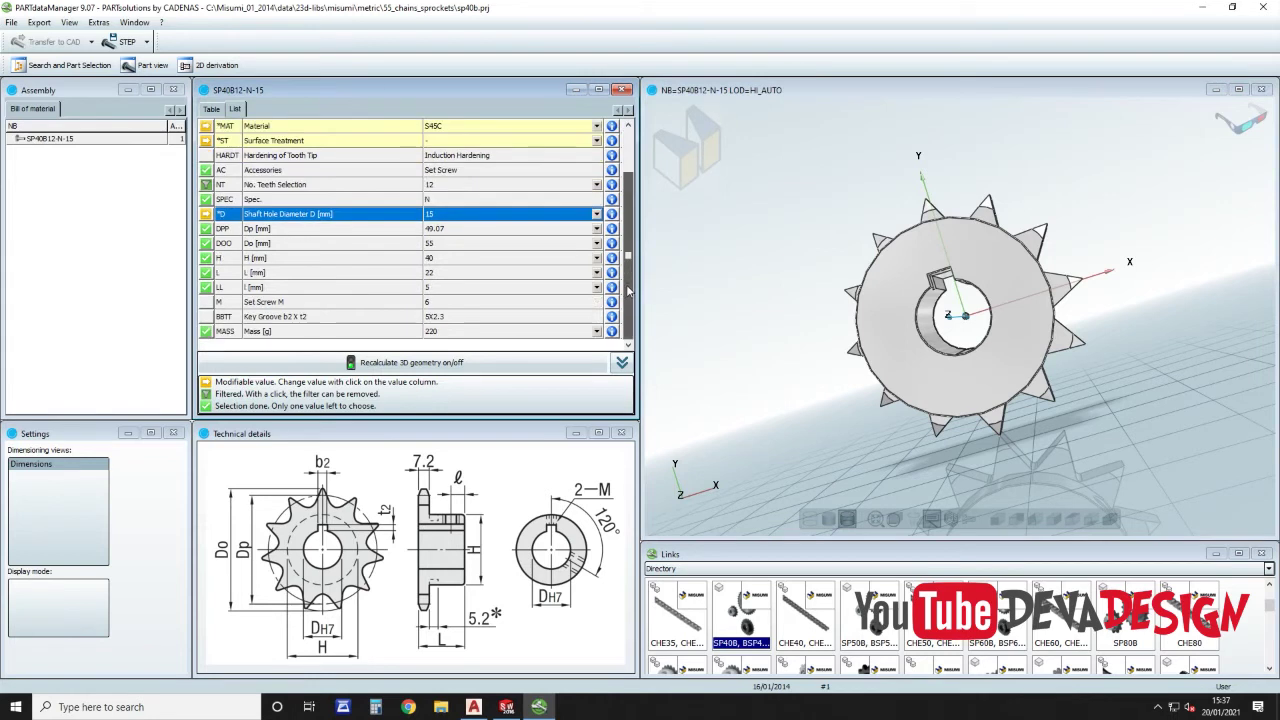
{"action": "scroll", "coordinate": [632, 245], "scroll_direction": "up", "scroll_amount": 1}
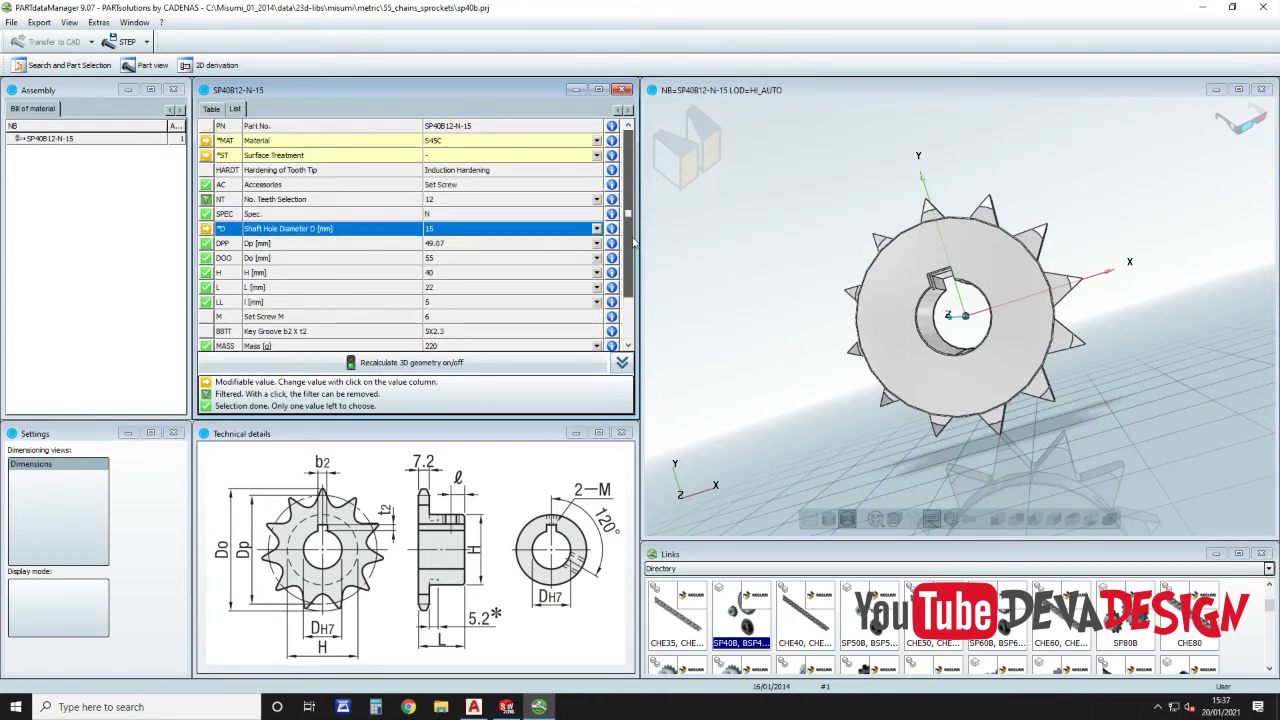
{"action": "left_click", "coordinate": [589, 318]}
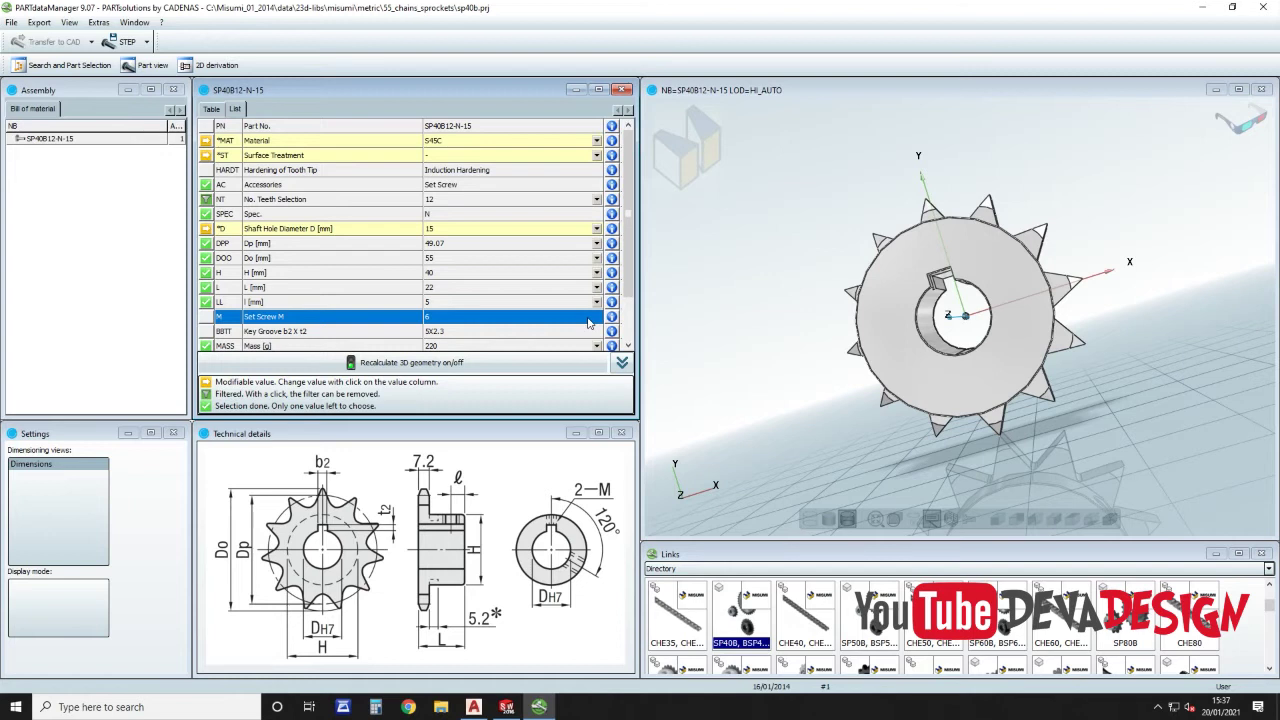
{"action": "left_click", "coordinate": [474, 332]}
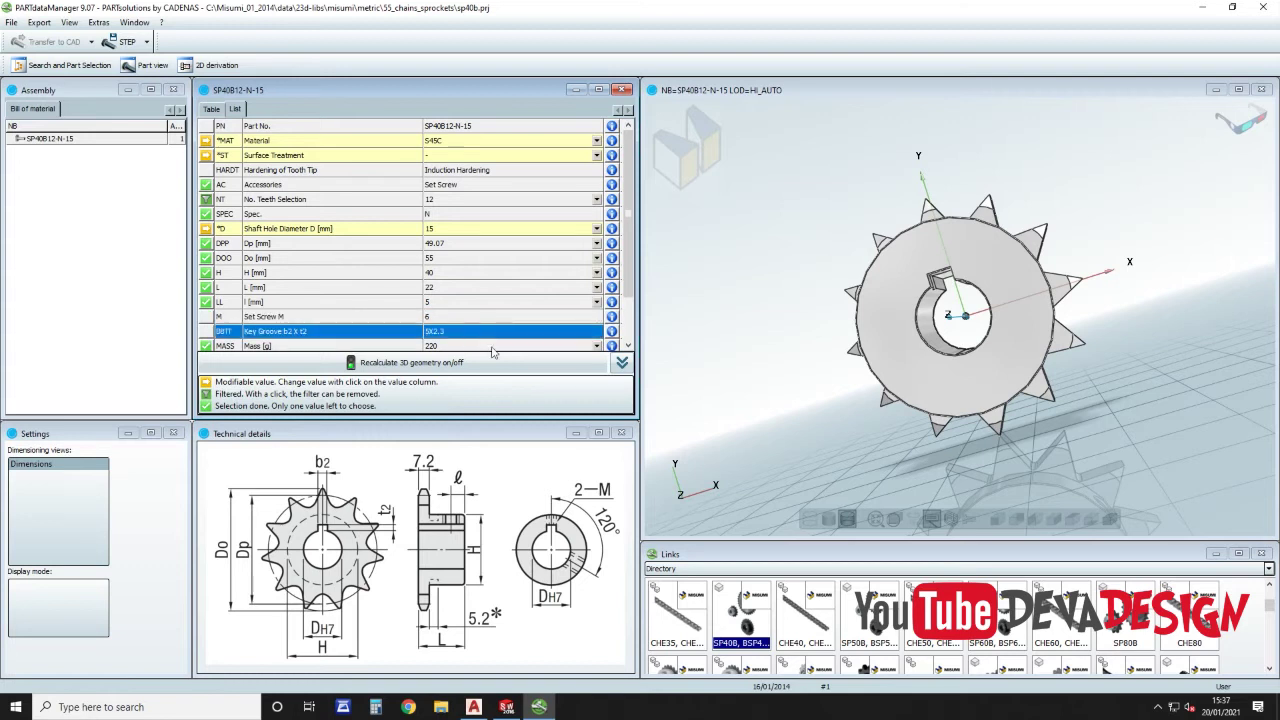
{"action": "left_click", "coordinate": [125, 44]}
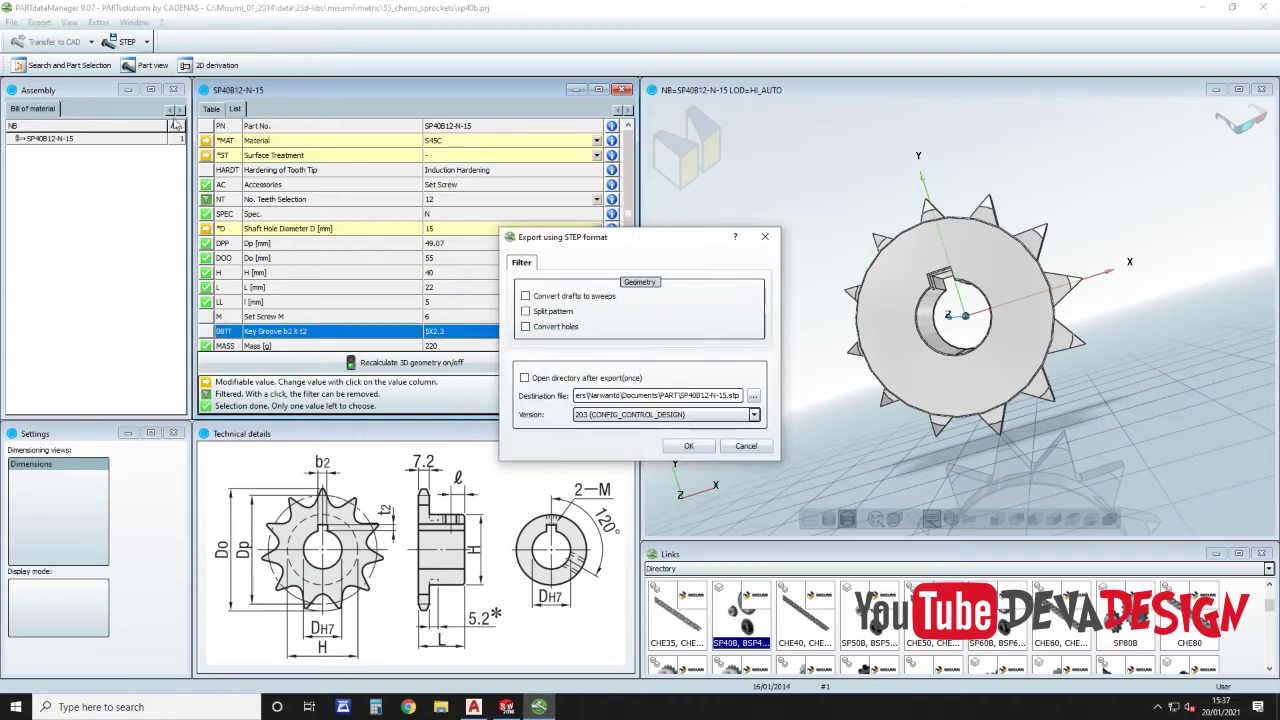
{"action": "left_click", "coordinate": [706, 453]}
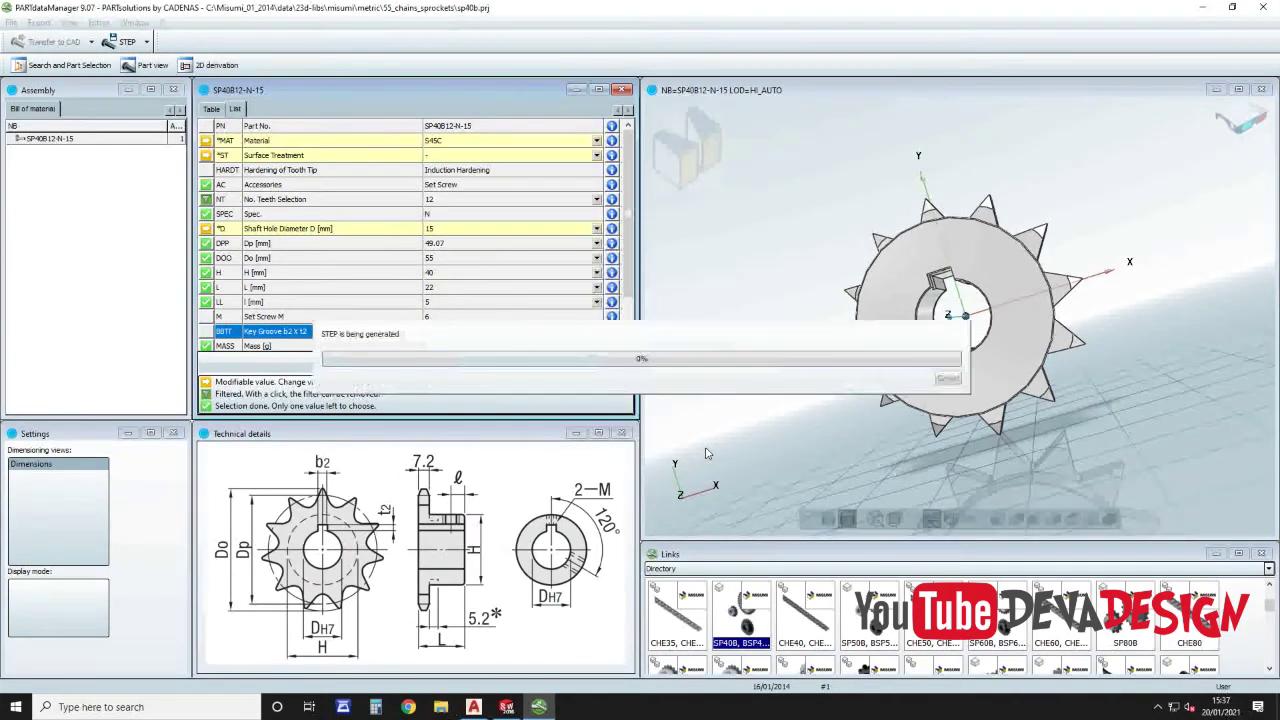
Step: Switch to SOLIDWORKS, open the exported SP40B12-N-15 file from the Documents PART folder and accept the import diagnostics without healing
{"action": "left_click", "coordinate": [507, 707]}
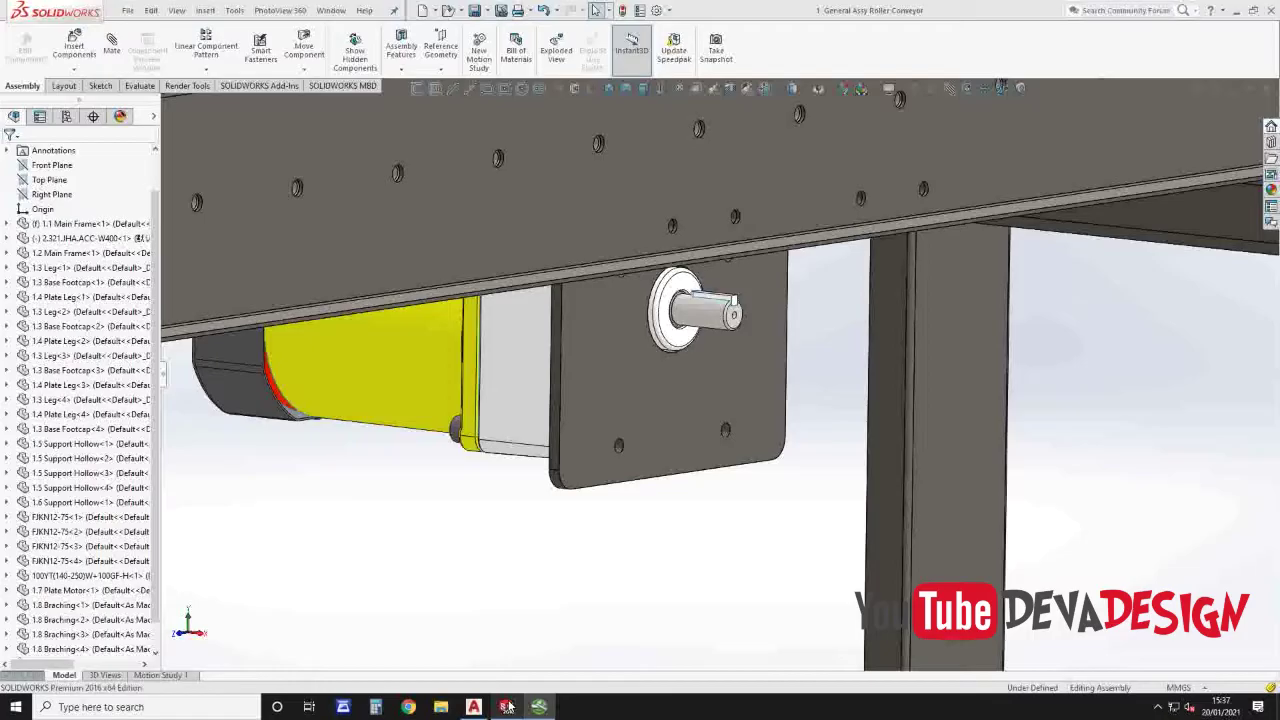
{"action": "left_click", "coordinate": [447, 12]}
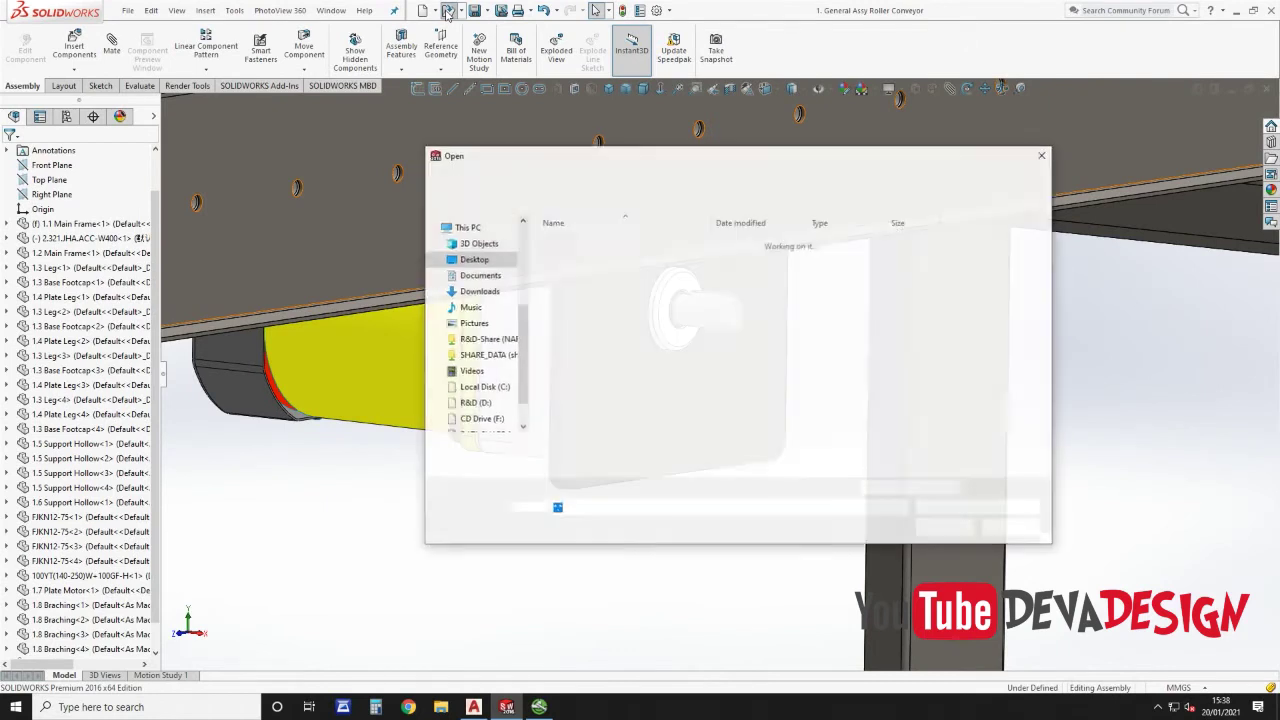
{"action": "left_click", "coordinate": [481, 277]}
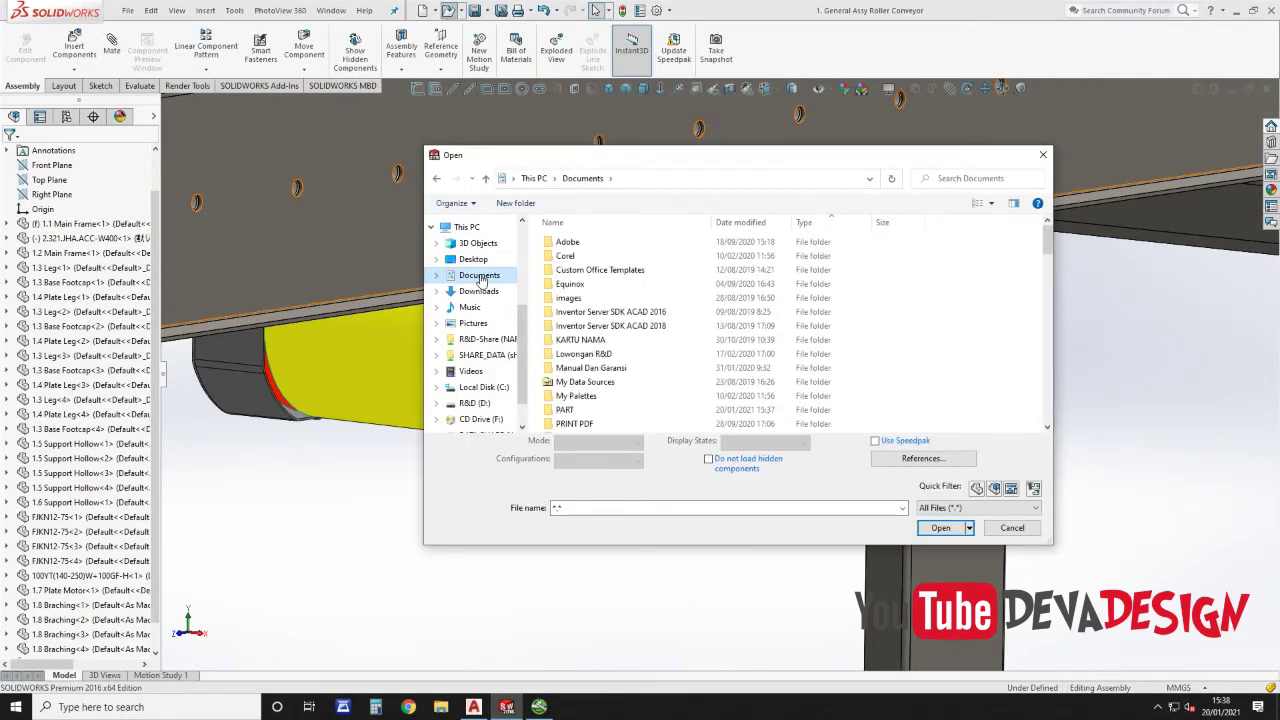
{"action": "double_click", "coordinate": [575, 412]}
{"action": "double_click", "coordinate": [597, 242]}
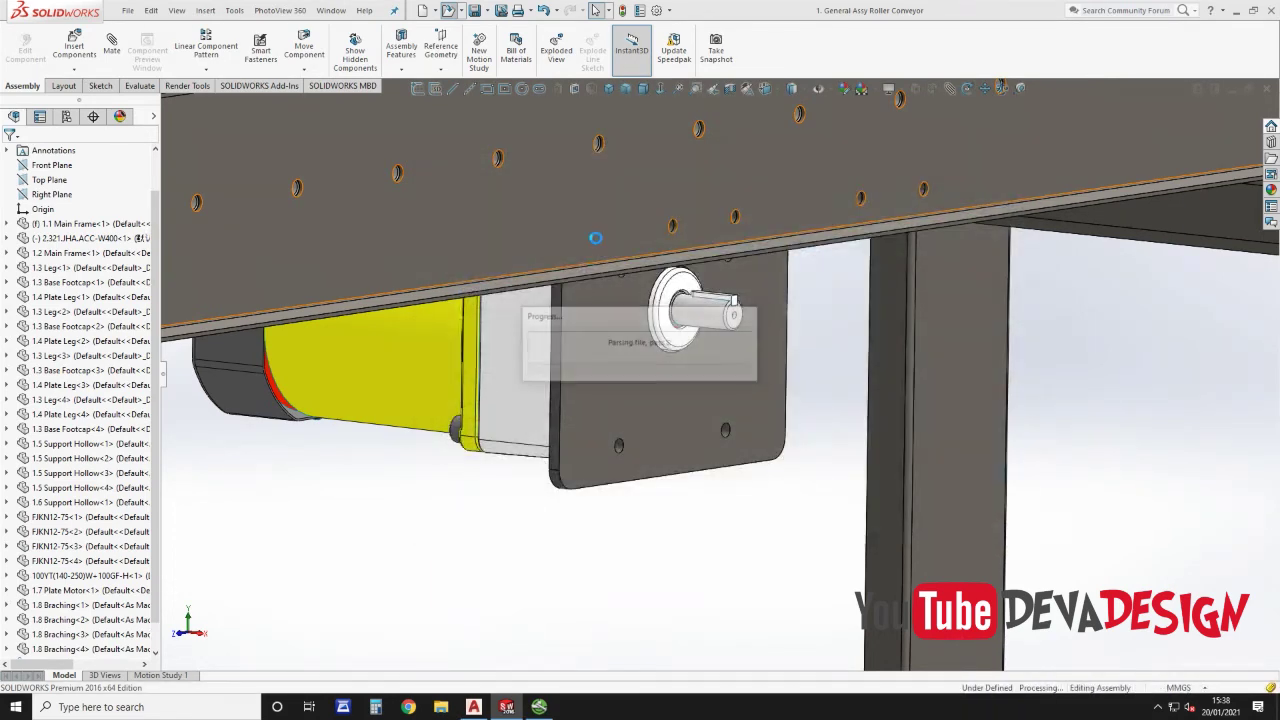
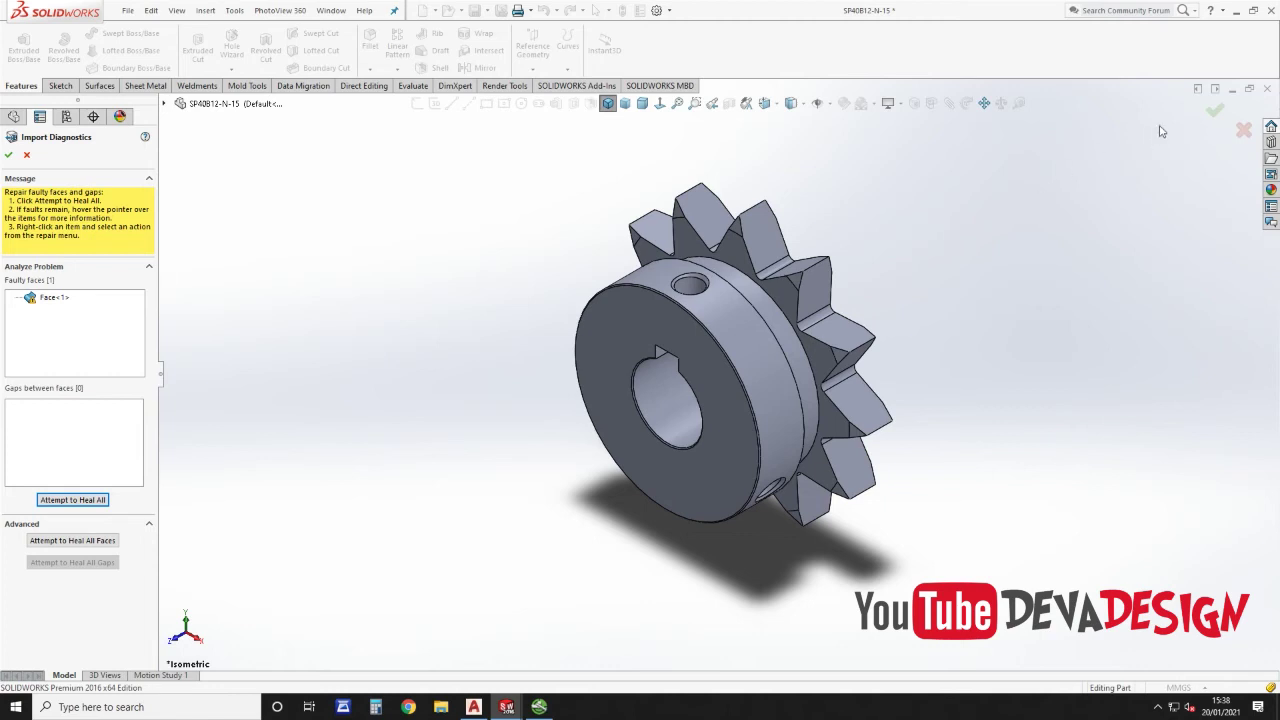
{"action": "left_click", "coordinate": [1214, 112]}
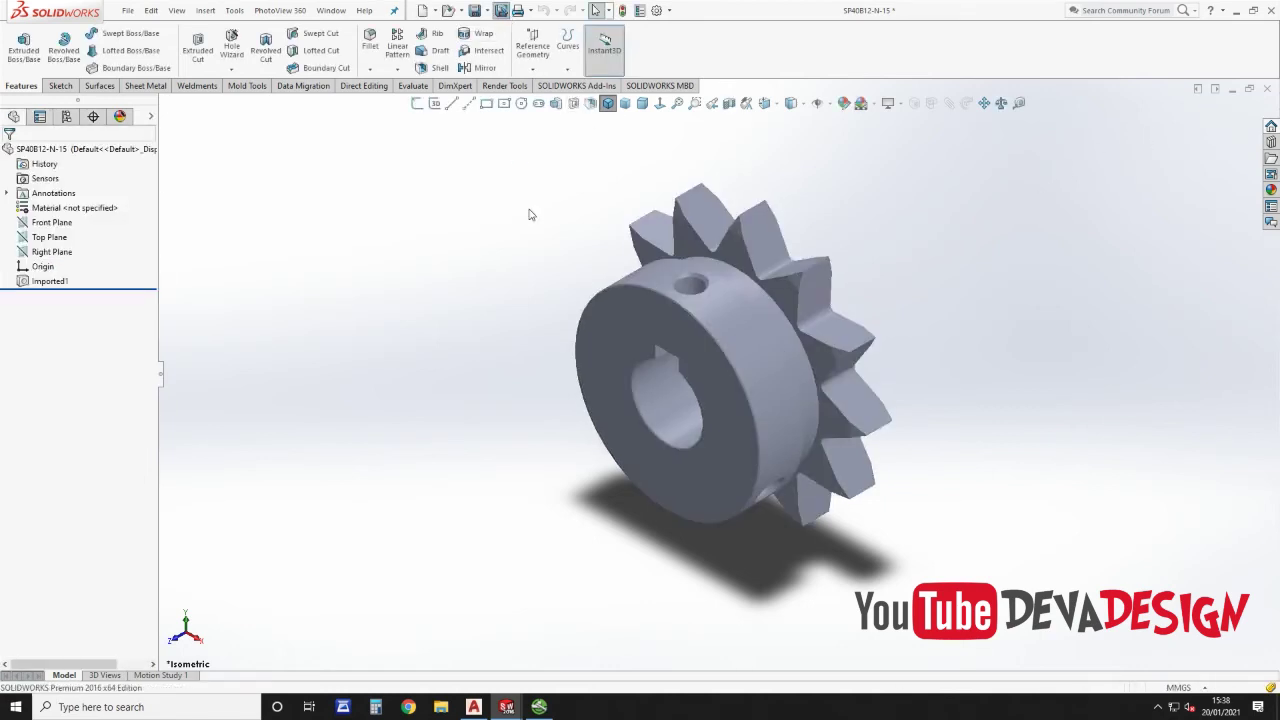
Step: Save the imported sprocket as part SP40B12-N-15 in the Desktop's Roller Connveyor folder and close it
{"action": "key", "text": "ctrl+s"}
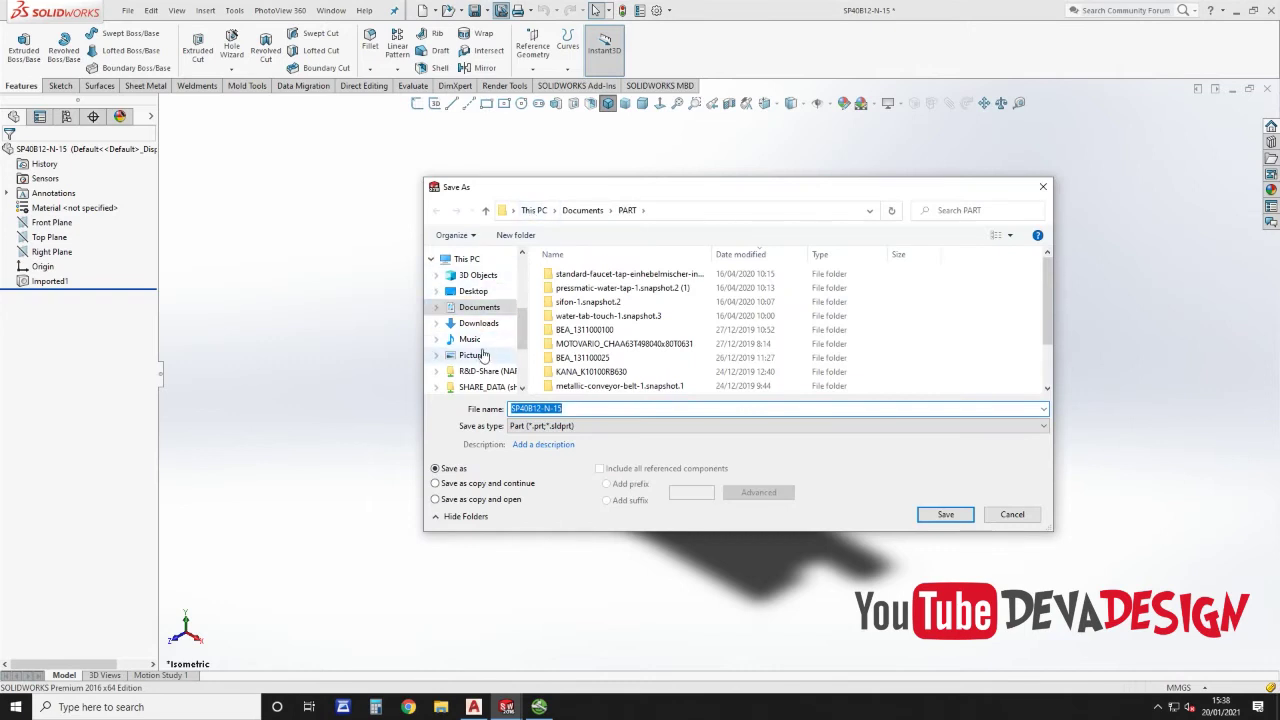
{"action": "left_click", "coordinate": [475, 291]}
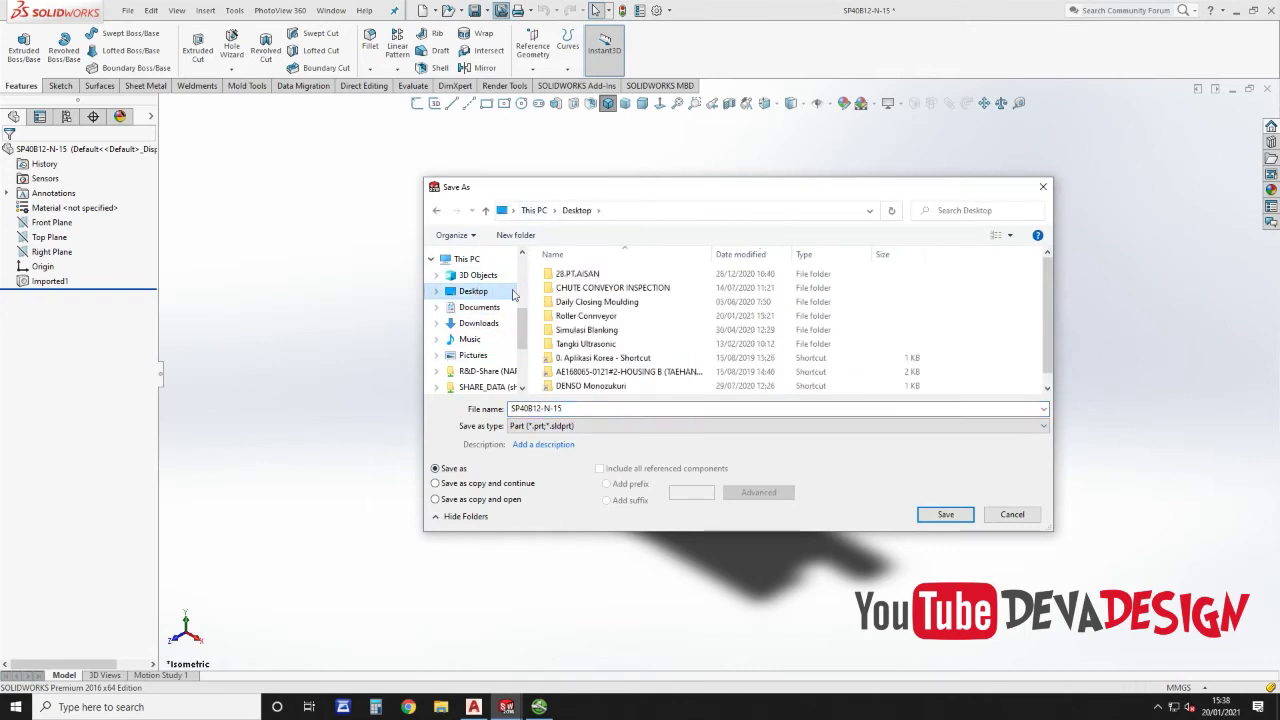
{"action": "double_click", "coordinate": [580, 316]}
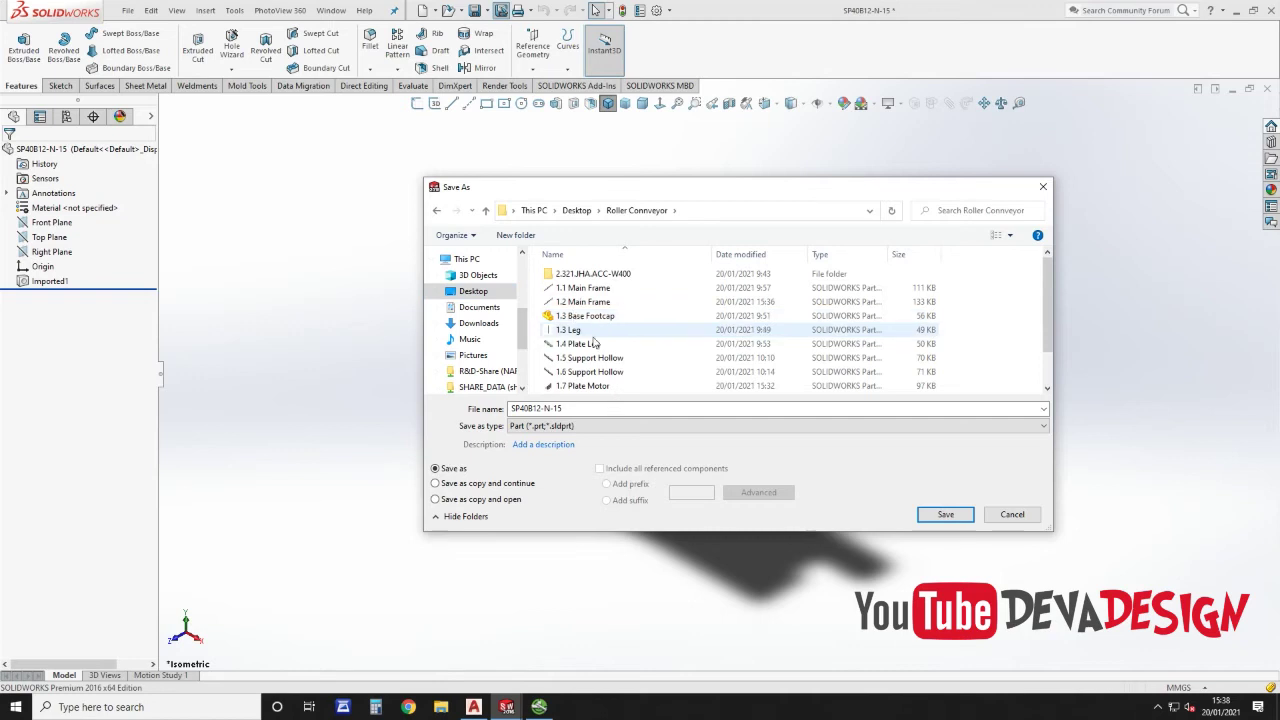
{"action": "left_click", "coordinate": [924, 516]}
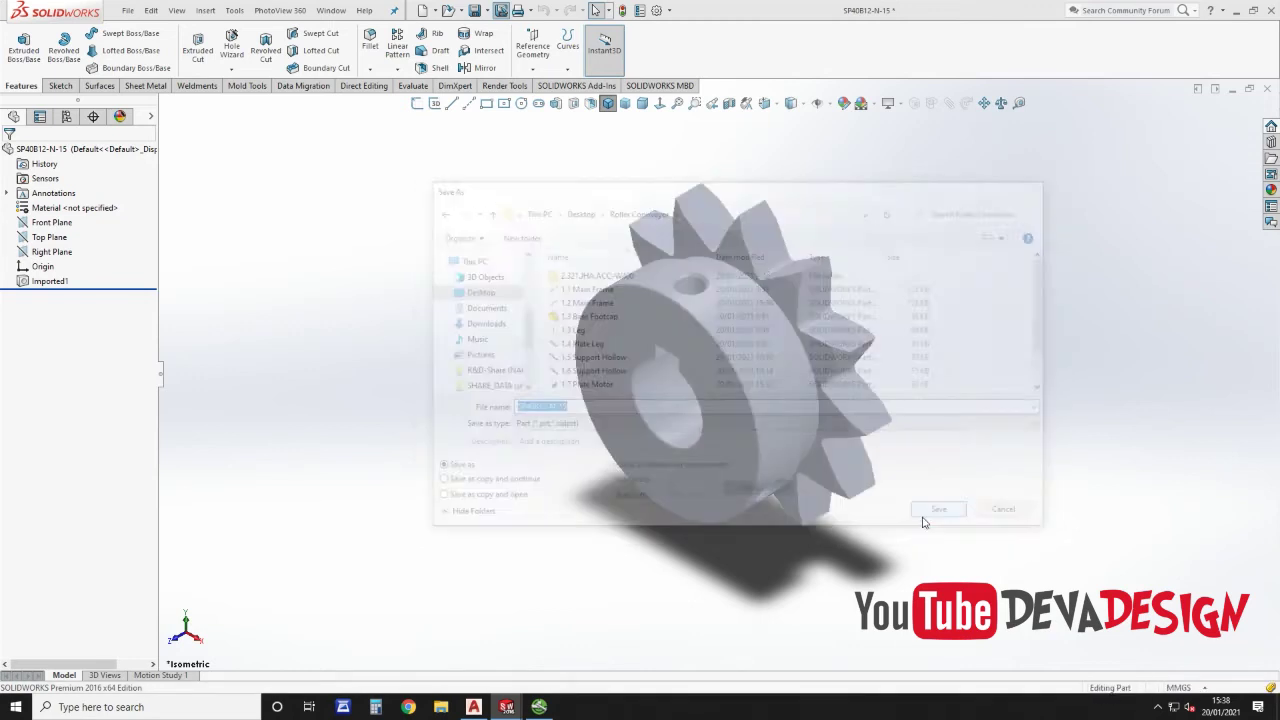
{"action": "left_click", "coordinate": [1267, 88]}
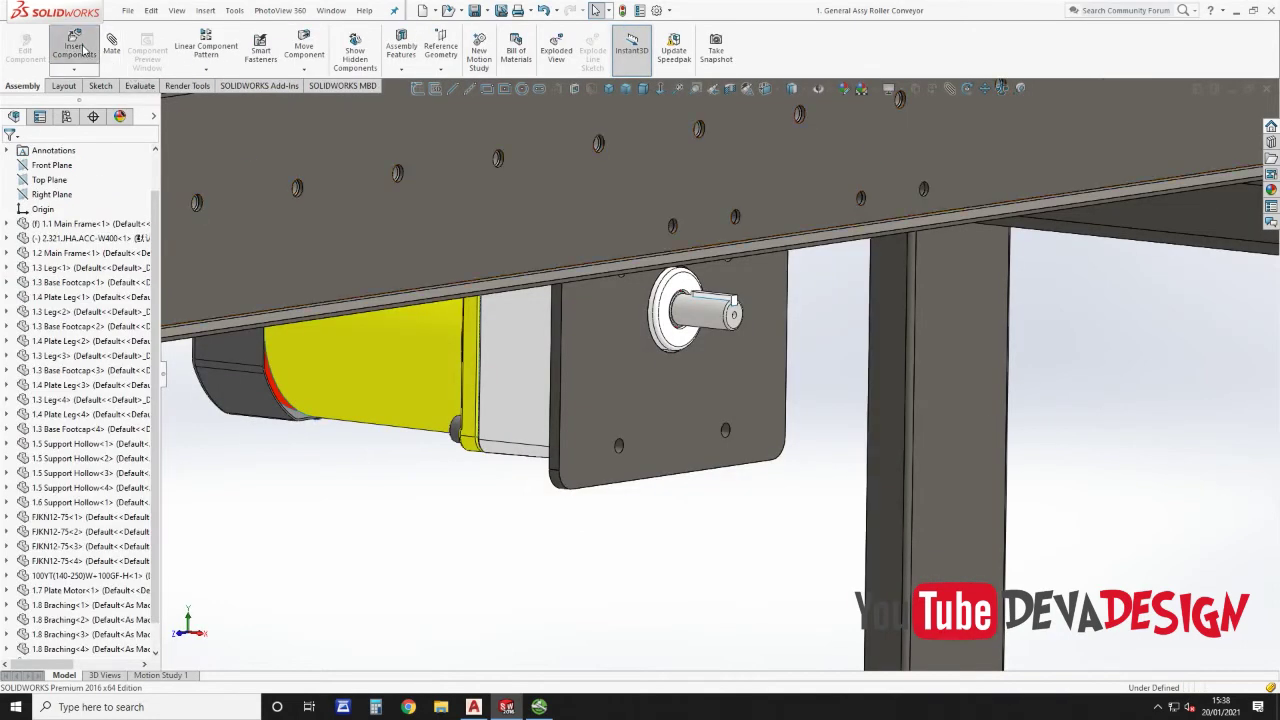
Step: Insert the SP40B12-N-15 sprocket part into the assembly beside the motor's output shaft
{"action": "left_click", "coordinate": [75, 46]}
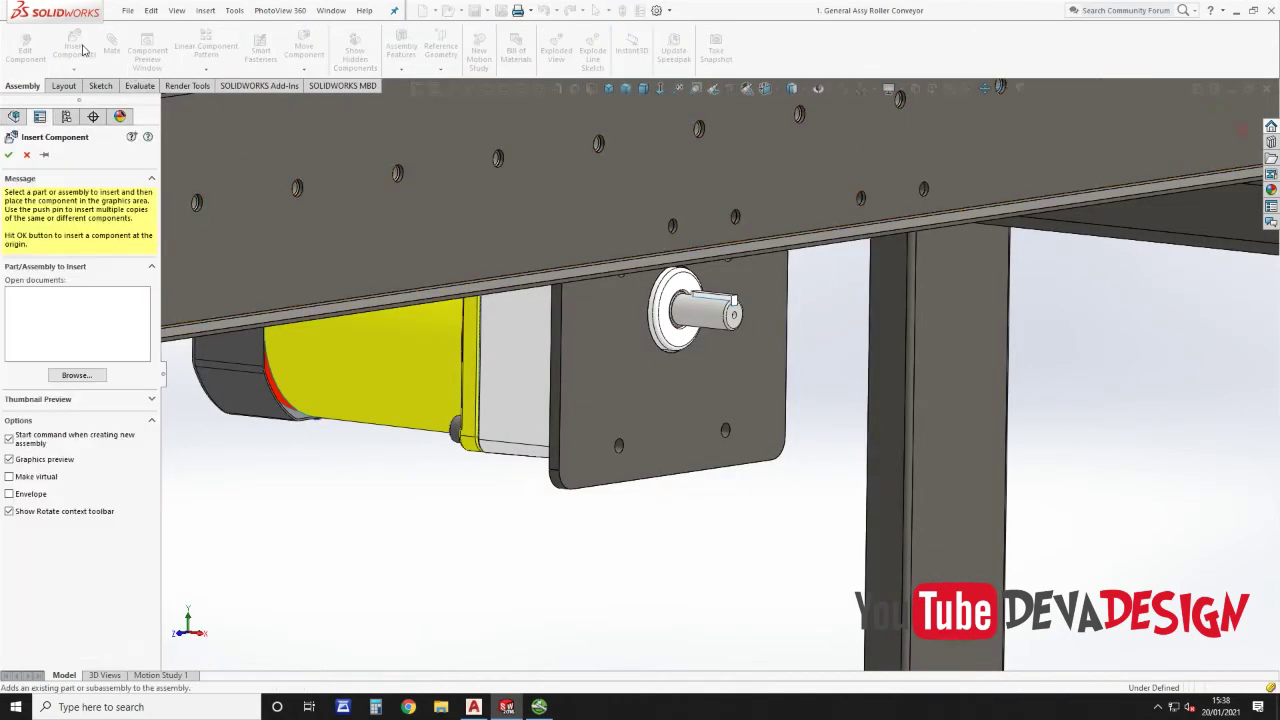
{"action": "left_click", "coordinate": [90, 375]}
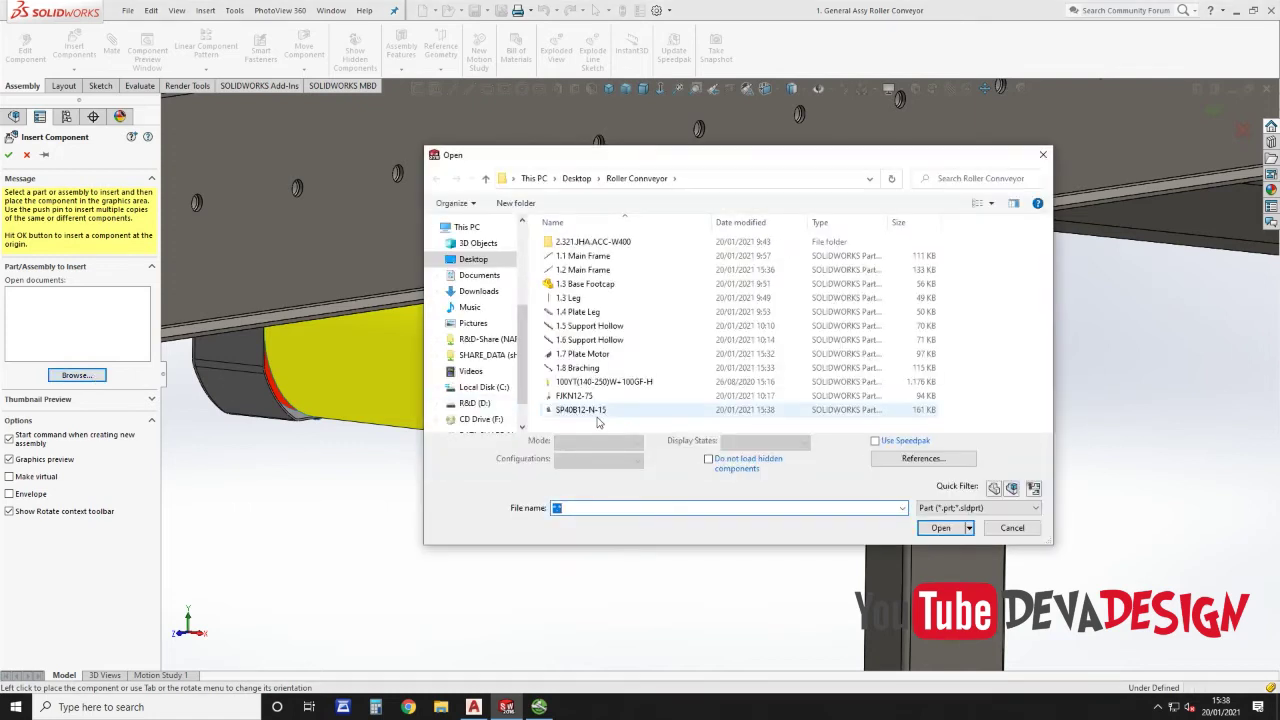
{"action": "left_click", "coordinate": [590, 411]}
{"action": "left_click", "coordinate": [924, 521]}
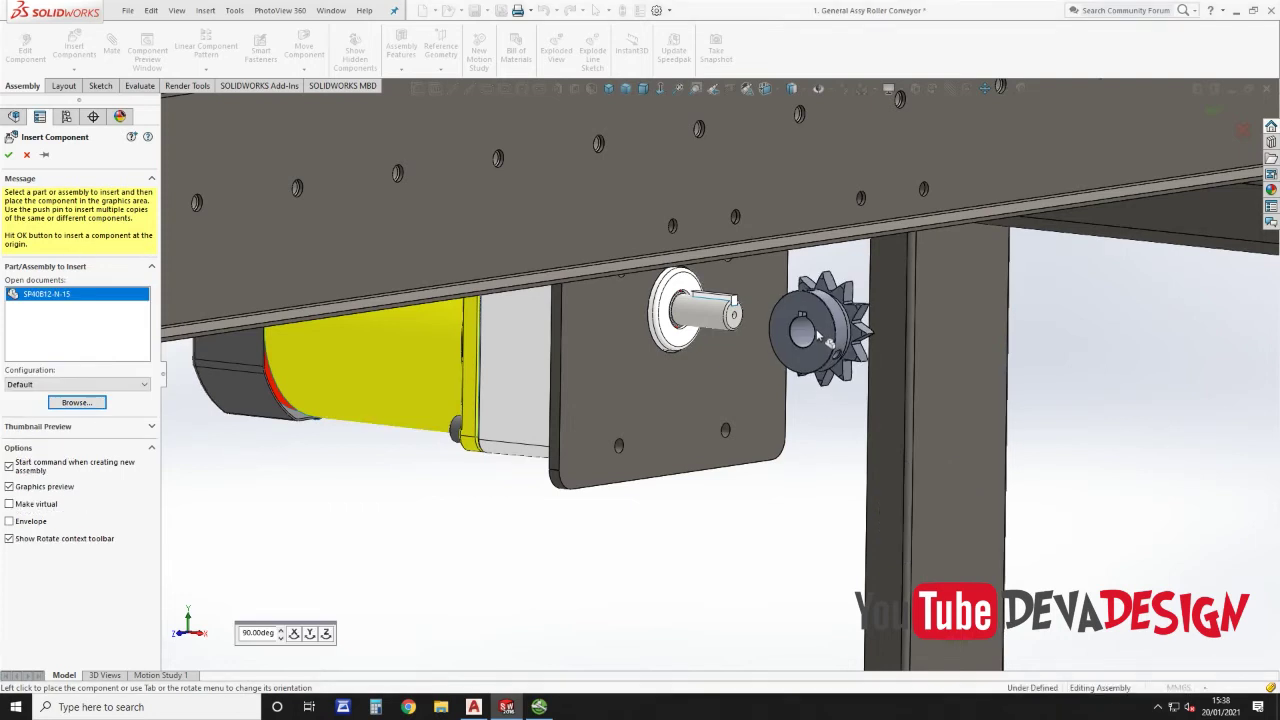
{"action": "left_click", "coordinate": [822, 341]}
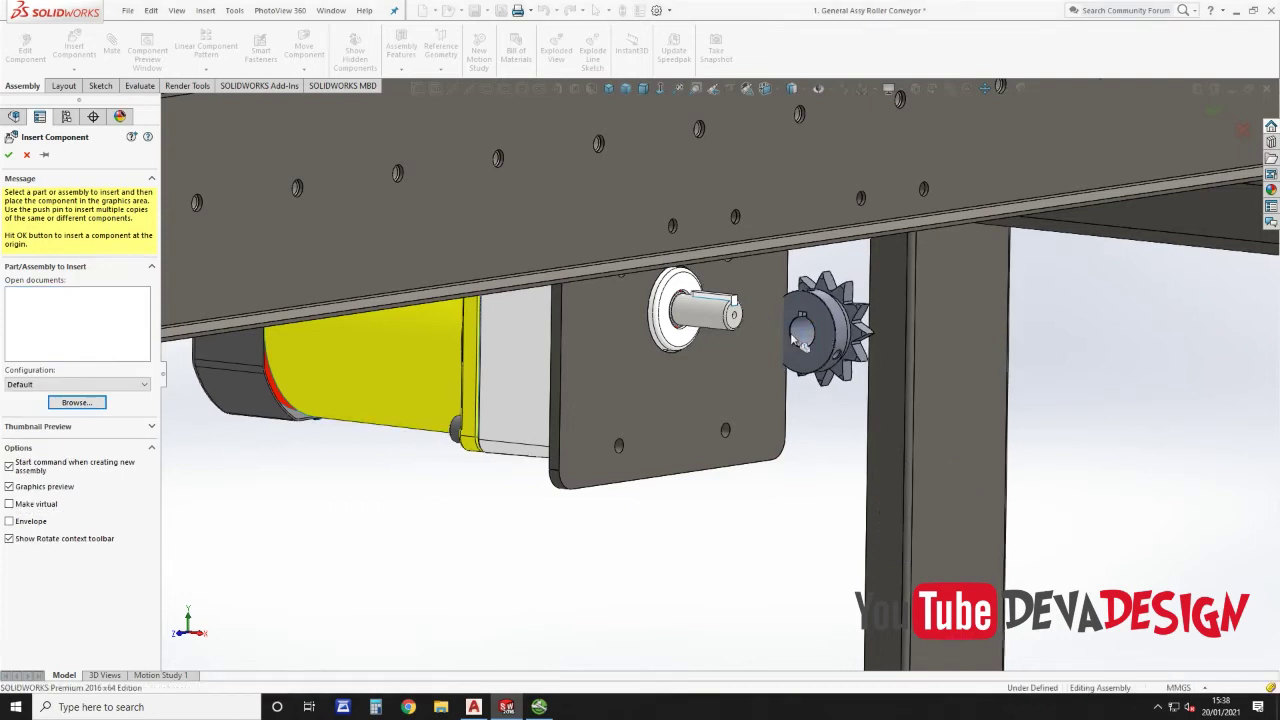
Step: Mate the sprocket's bore concentric with the cylindrical face of the motor's output shaft
{"action": "scroll", "coordinate": [795, 340], "scroll_direction": "down", "scroll_amount": 5}
{"action": "left_click", "coordinate": [795, 340]}
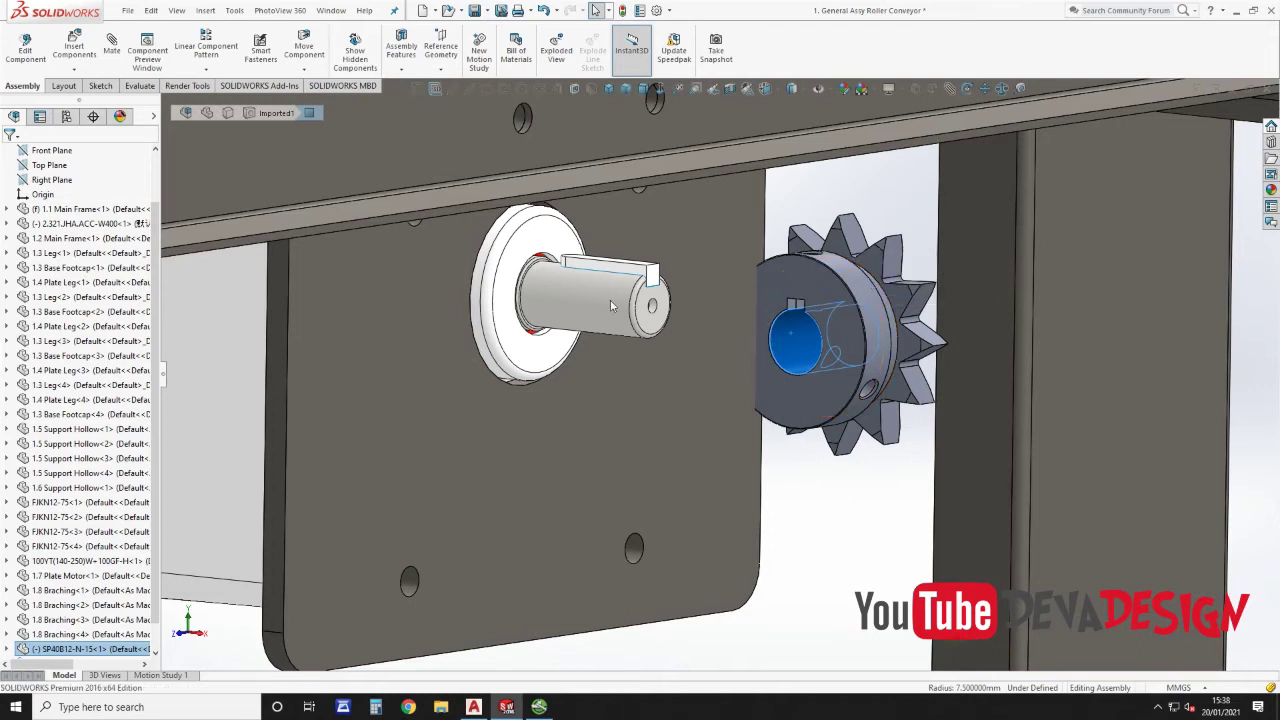
{"action": "key", "text": "m"}
{"action": "left_click", "coordinate": [611, 300]}
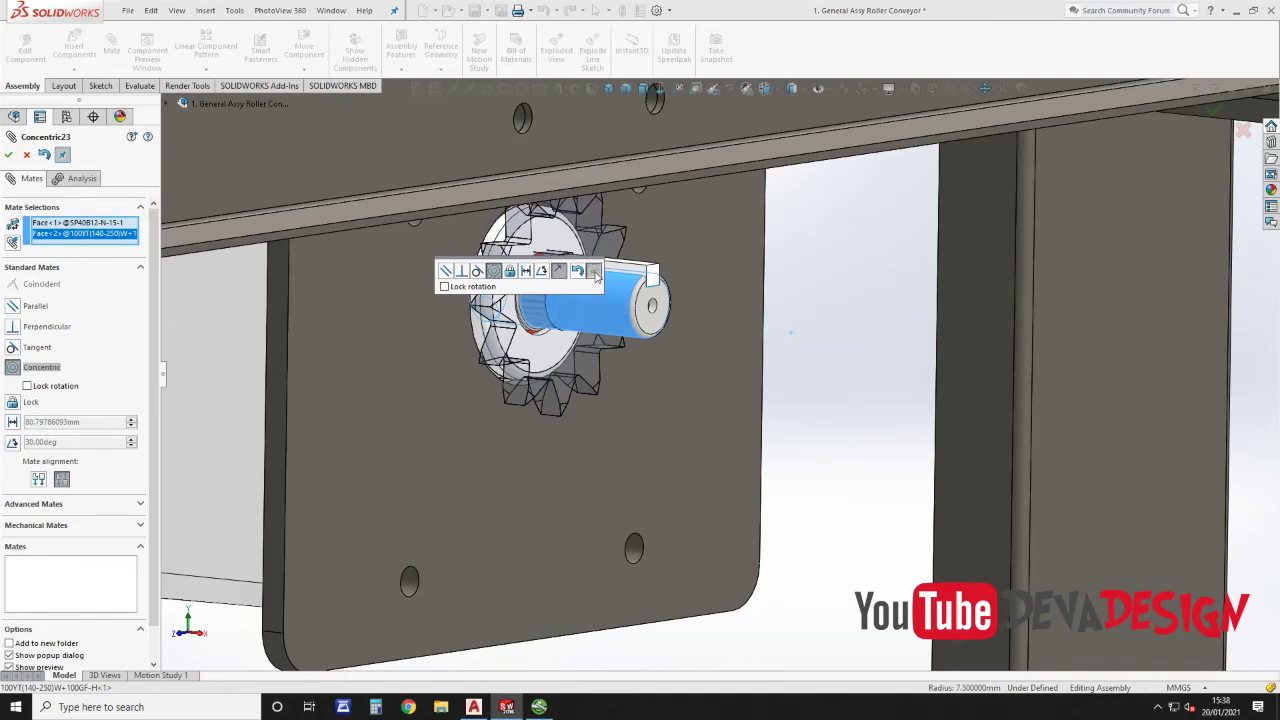
{"action": "left_click", "coordinate": [594, 272]}
Step: Add a coincident mate between the sprocket's toothed end face and the end face of the motor shaft
{"action": "left_click", "coordinate": [524, 294]}
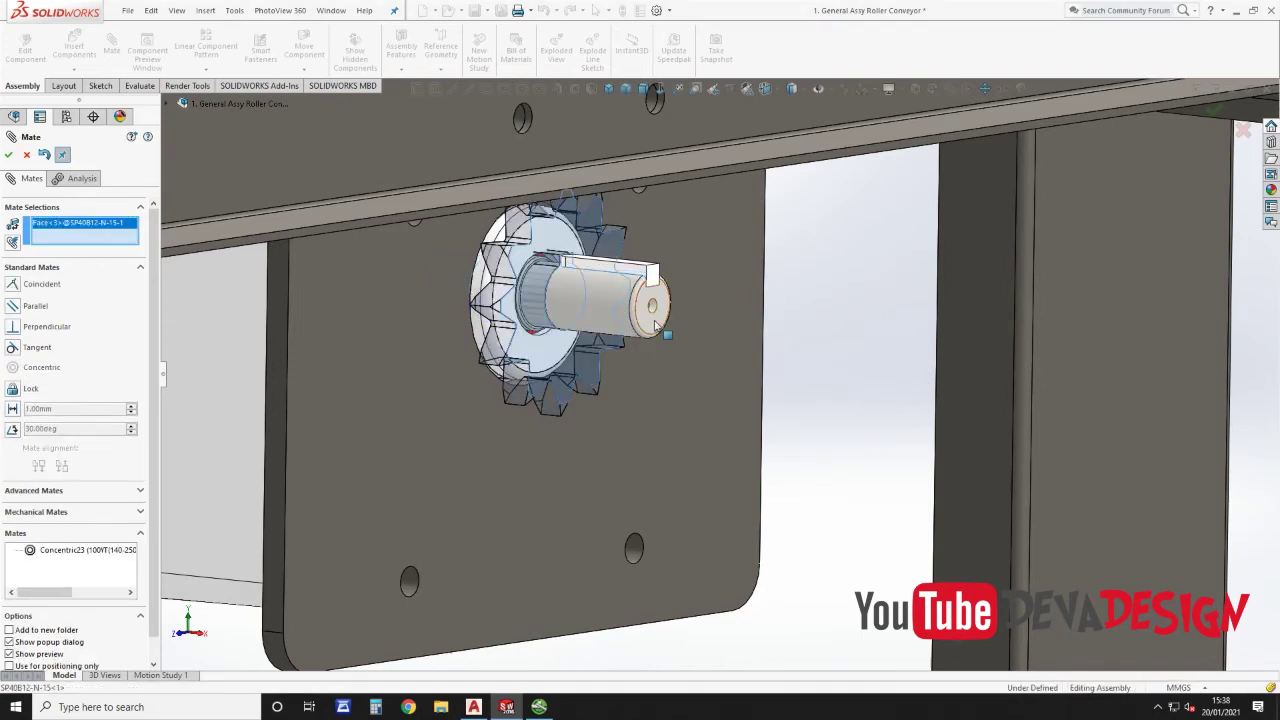
{"action": "left_click", "coordinate": [652, 316]}
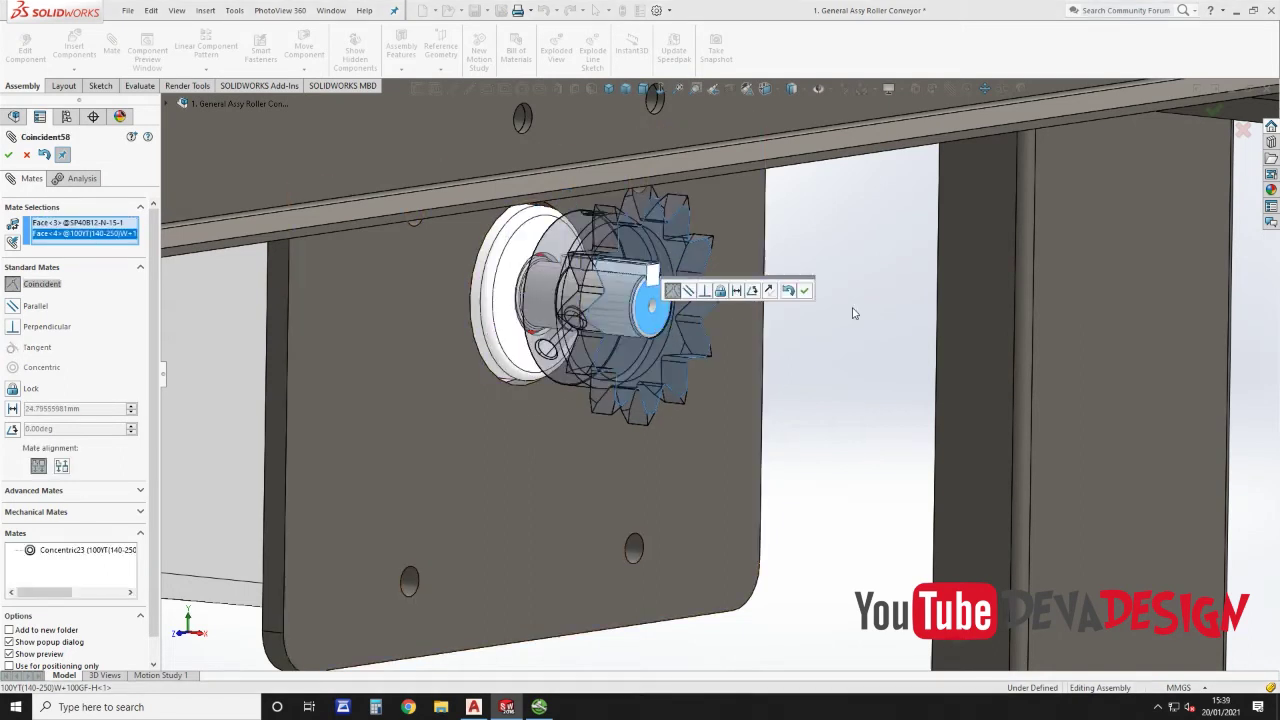
{"action": "left_click", "coordinate": [811, 291]}
Step: Align the sprocket with the shaft key by mating a side face of the key coincident with the keyway's side face
{"action": "scroll", "coordinate": [740, 298], "scroll_direction": "down", "scroll_amount": 5}
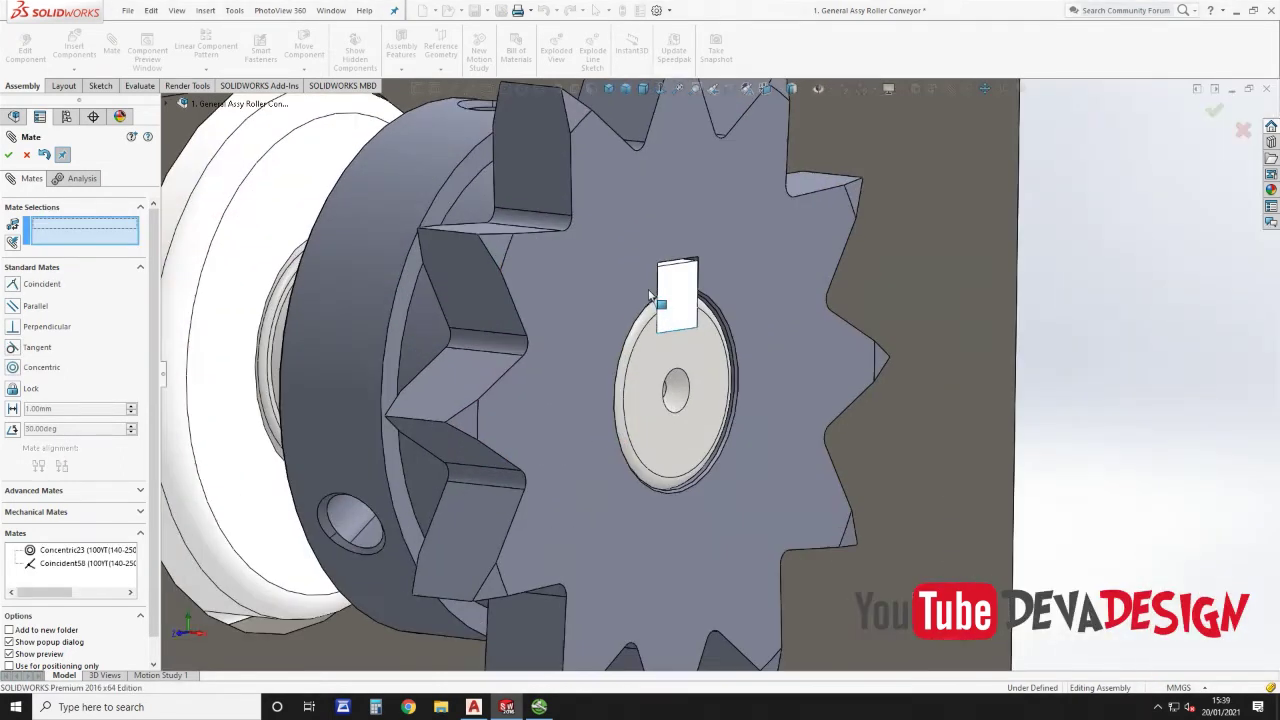
{"action": "scroll", "coordinate": [740, 293], "scroll_direction": "down", "scroll_amount": 5}
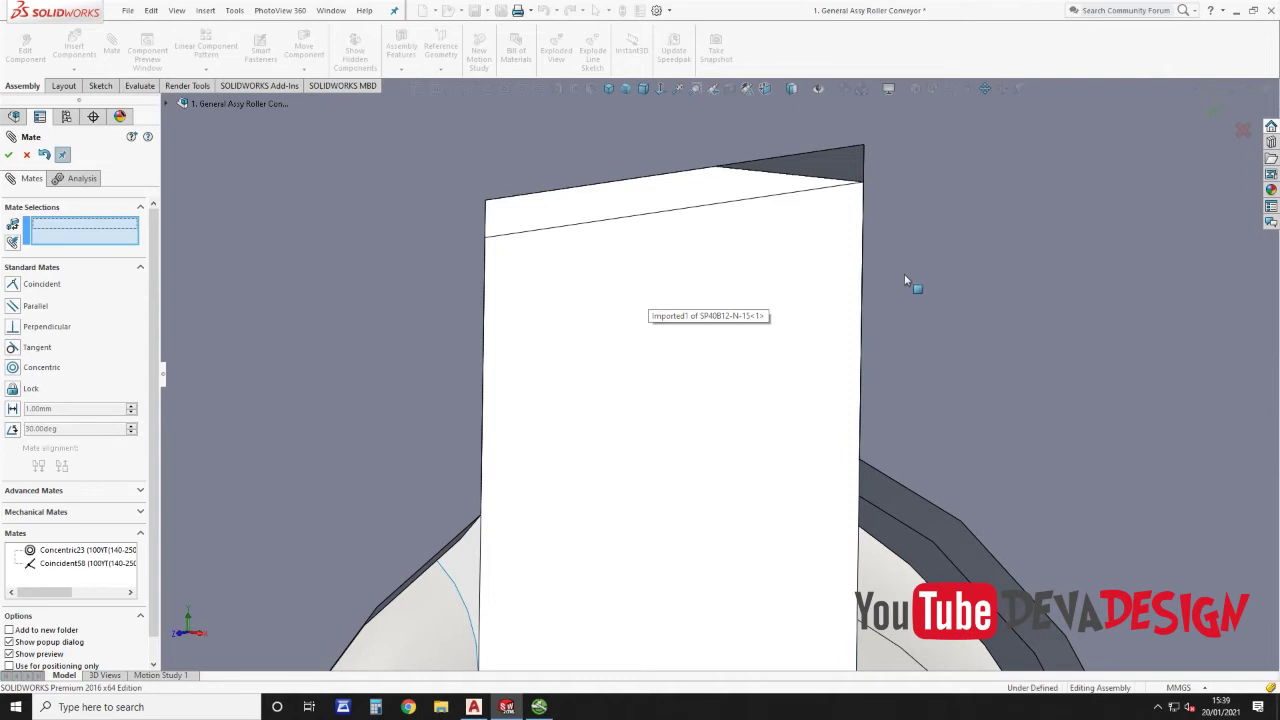
{"action": "left_click", "coordinate": [881, 275]}
{"action": "middle_click_drag", "start_coordinate": [881, 275], "coordinate": [843, 284]}
{"action": "left_click", "coordinate": [473, 293]}
{"action": "middle_click_drag", "start_coordinate": [504, 359], "coordinate": [443, 431]}
{"action": "scroll", "coordinate": [666, 398], "scroll_direction": "up", "scroll_amount": 5}
{"action": "scroll", "coordinate": [646, 400], "scroll_direction": "up", "scroll_amount": 3}
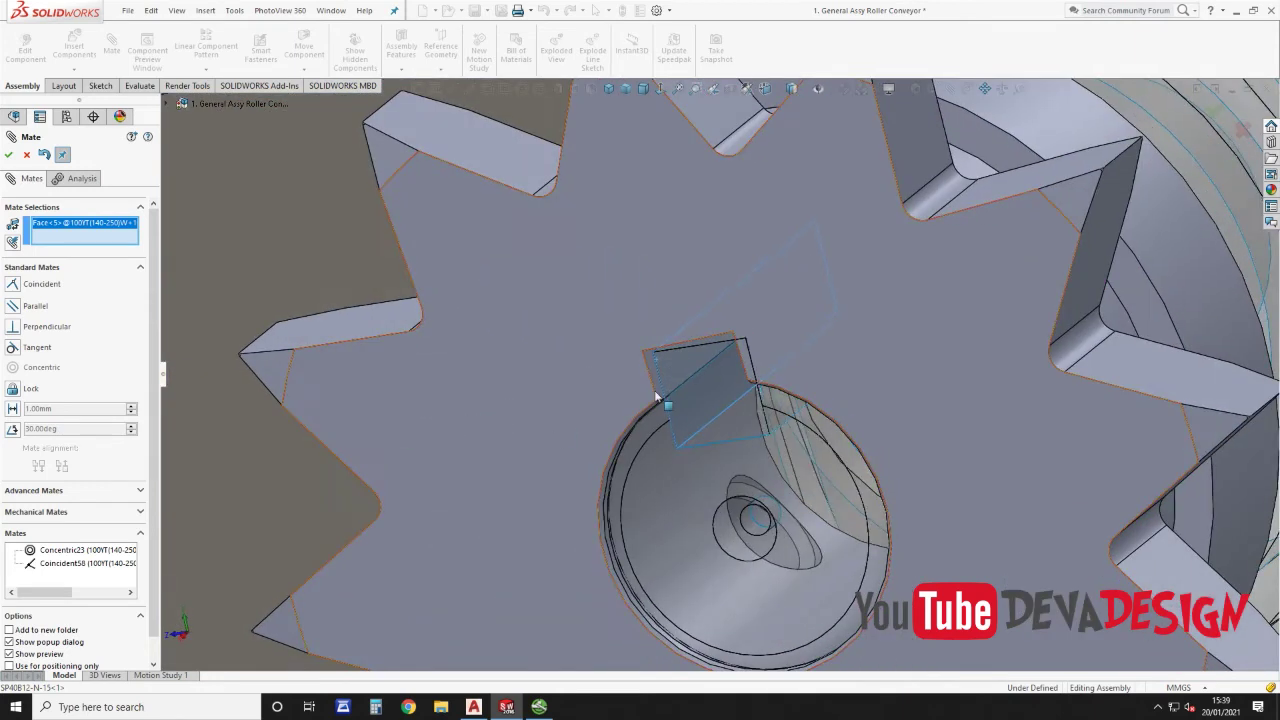
{"action": "left_click", "coordinate": [666, 375]}
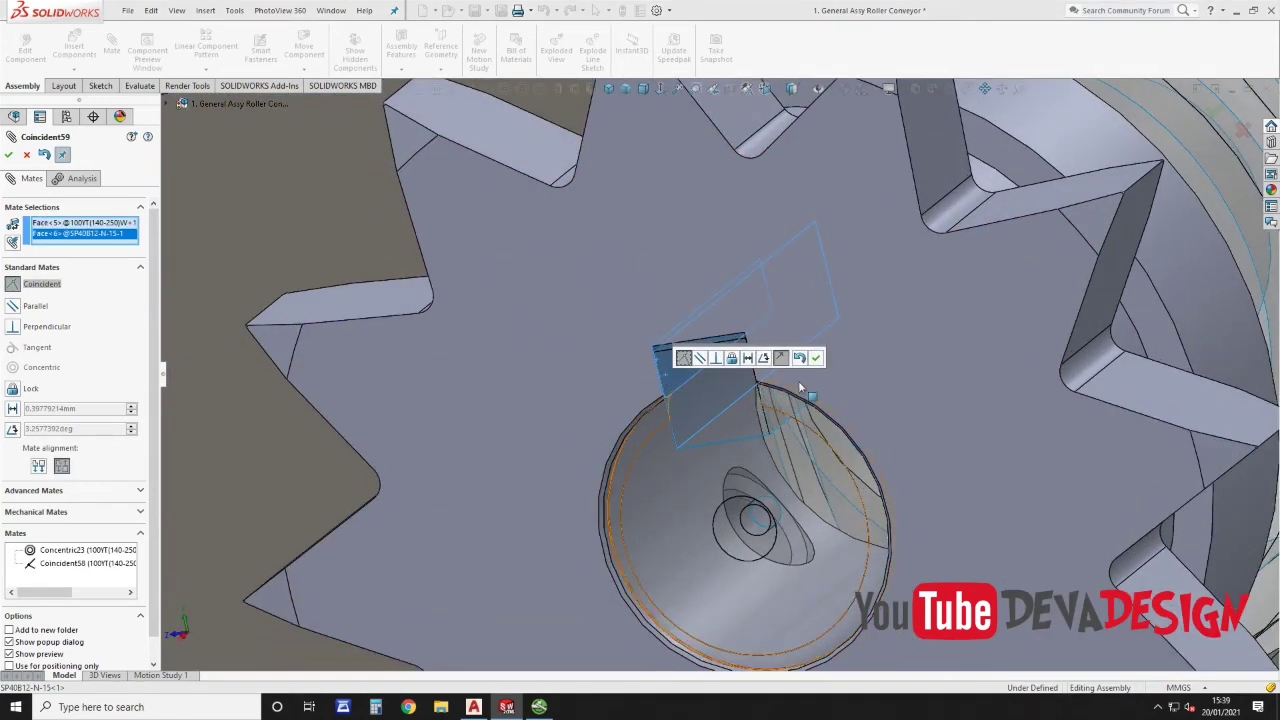
{"action": "left_click", "coordinate": [816, 358]}
{"action": "scroll", "coordinate": [844, 397], "scroll_direction": "up", "scroll_amount": 5}
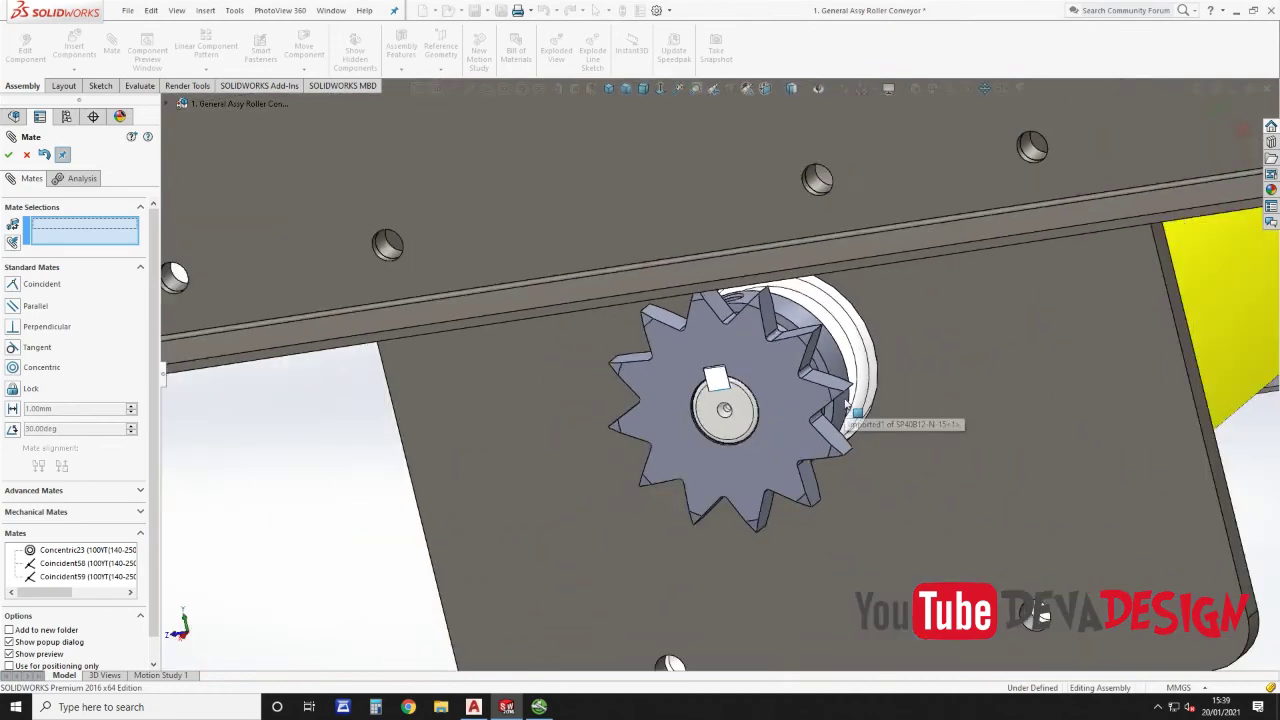
{"action": "key", "text": "Escape"}
Step: Measure the centre distance between the sprocket on the roller above the motor and the motor's sprocket
{"action": "scroll", "coordinate": [750, 497], "scroll_direction": "up", "scroll_amount": 5}
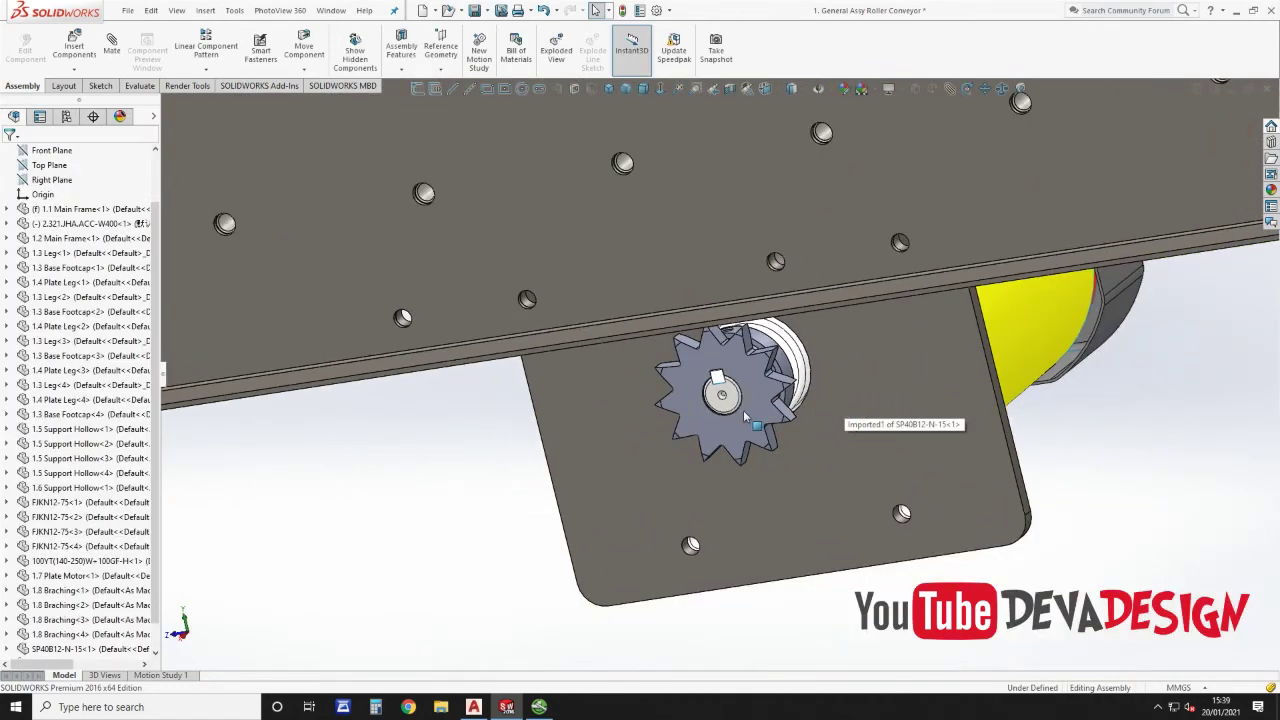
{"action": "middle_click_drag", "start_coordinate": [750, 497], "coordinate": [887, 457]}
{"action": "scroll", "coordinate": [882, 453], "scroll_direction": "up", "scroll_amount": 4}
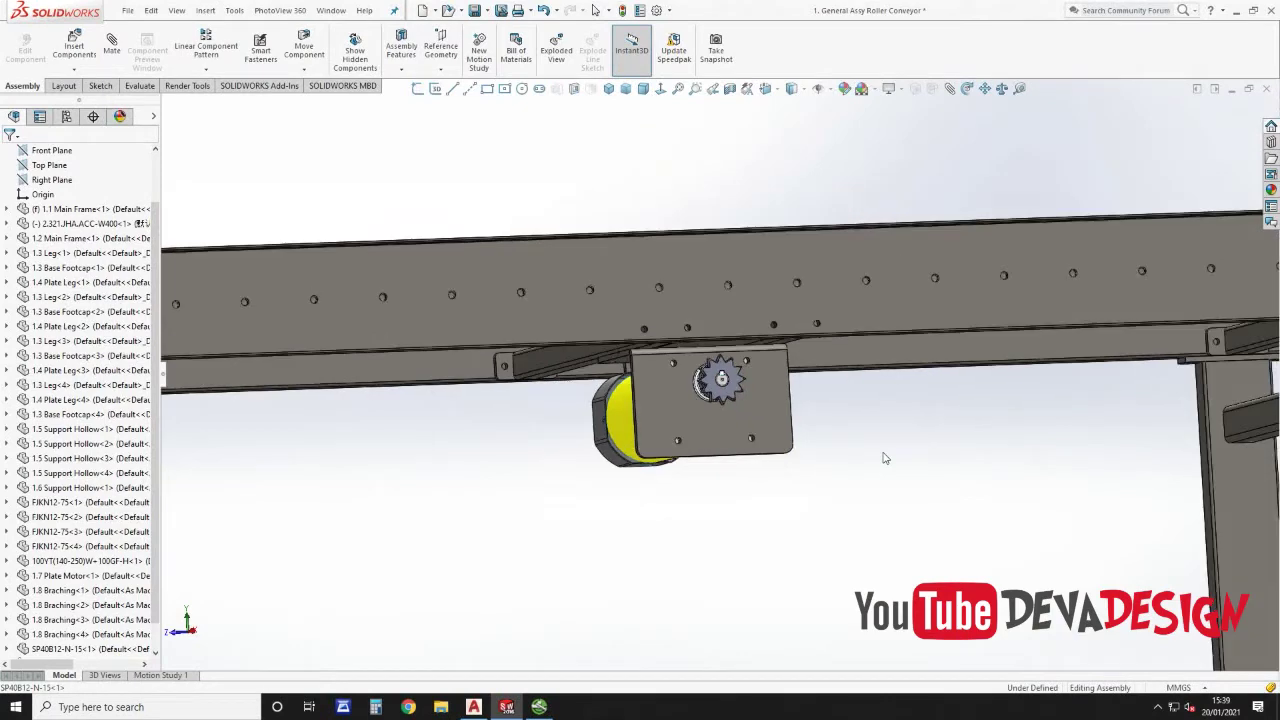
{"action": "scroll", "coordinate": [815, 441], "scroll_direction": "up", "scroll_amount": 3}
{"action": "middle_click_drag", "start_coordinate": [709, 427], "coordinate": [794, 514]}
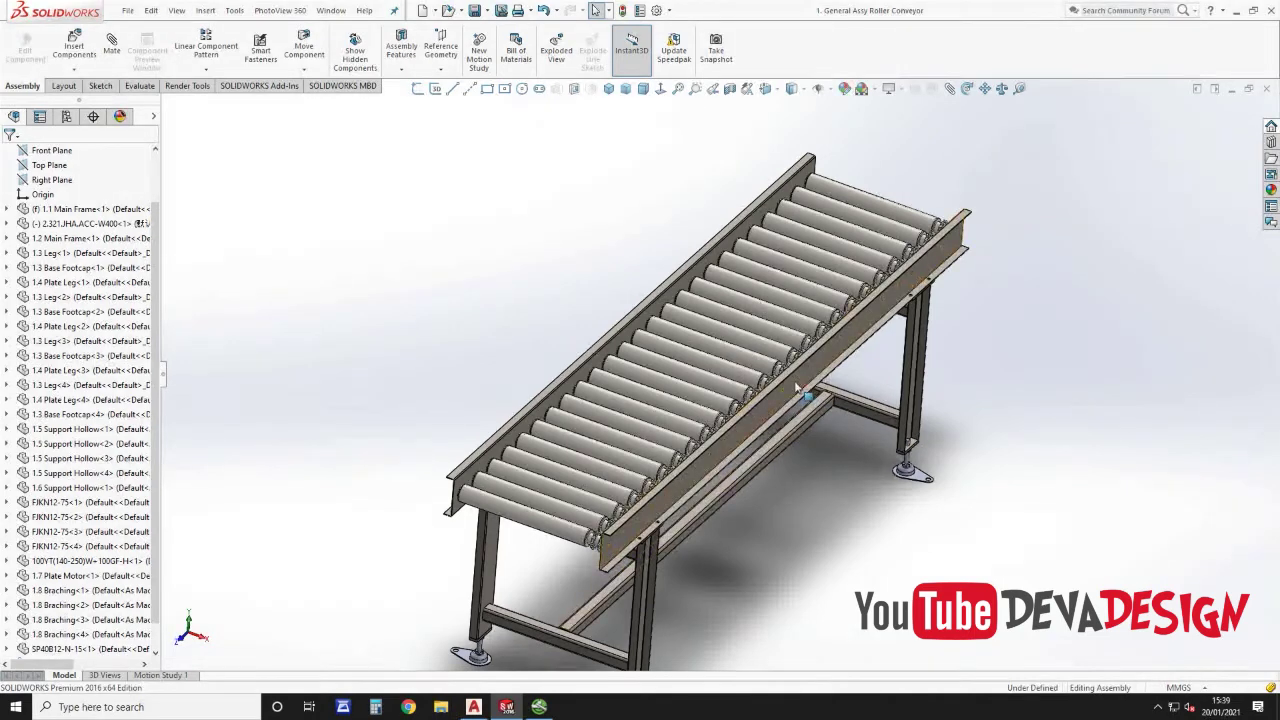
{"action": "scroll", "coordinate": [762, 378], "scroll_direction": "down", "scroll_amount": 5}
{"action": "scroll", "coordinate": [762, 378], "scroll_direction": "down", "scroll_amount": 3}
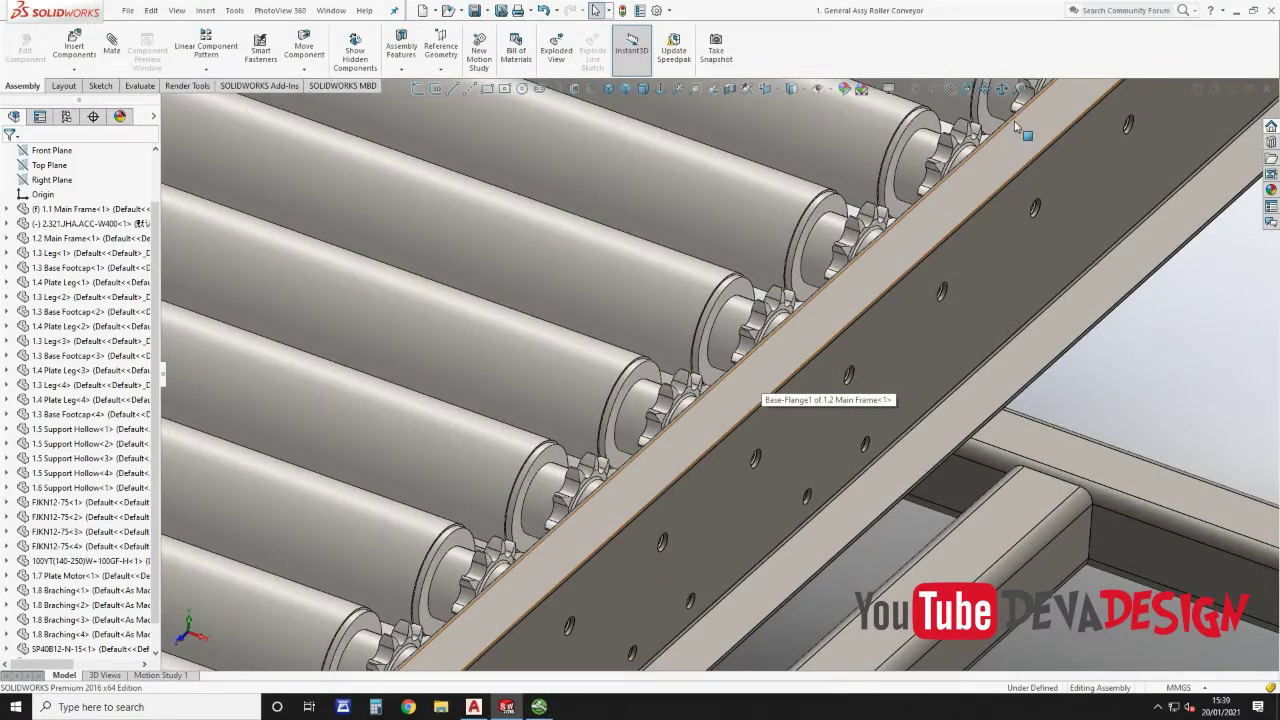
{"action": "key", "text": "m"}
{"action": "middle_click_drag", "start_coordinate": [748, 359], "coordinate": [687, 481]}
{"action": "left_click", "coordinate": [687, 482]}
{"action": "left_click", "coordinate": [645, 540]}
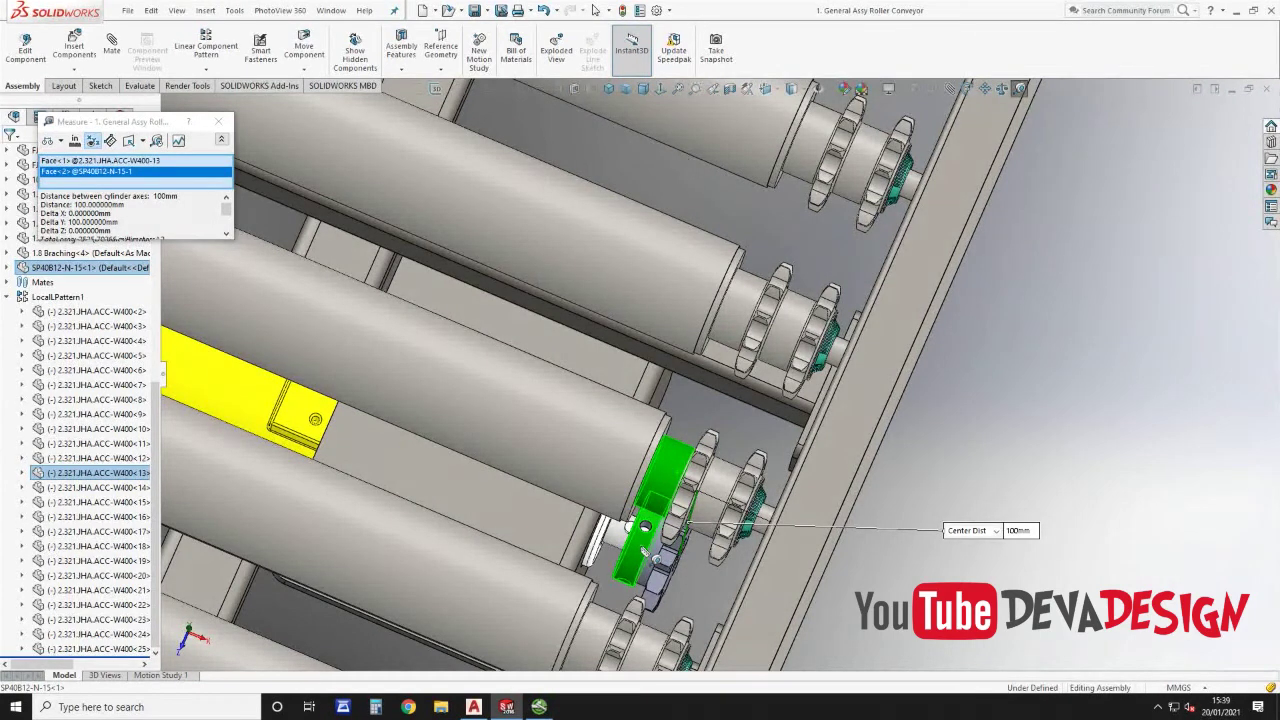
{"action": "key", "text": "Escape"}
Step: Close the measurement and open the roller part 2.321.JHA.ACC-W400 from the assembly in its own window
{"action": "scroll", "coordinate": [728, 470], "scroll_direction": "up", "scroll_amount": 5}
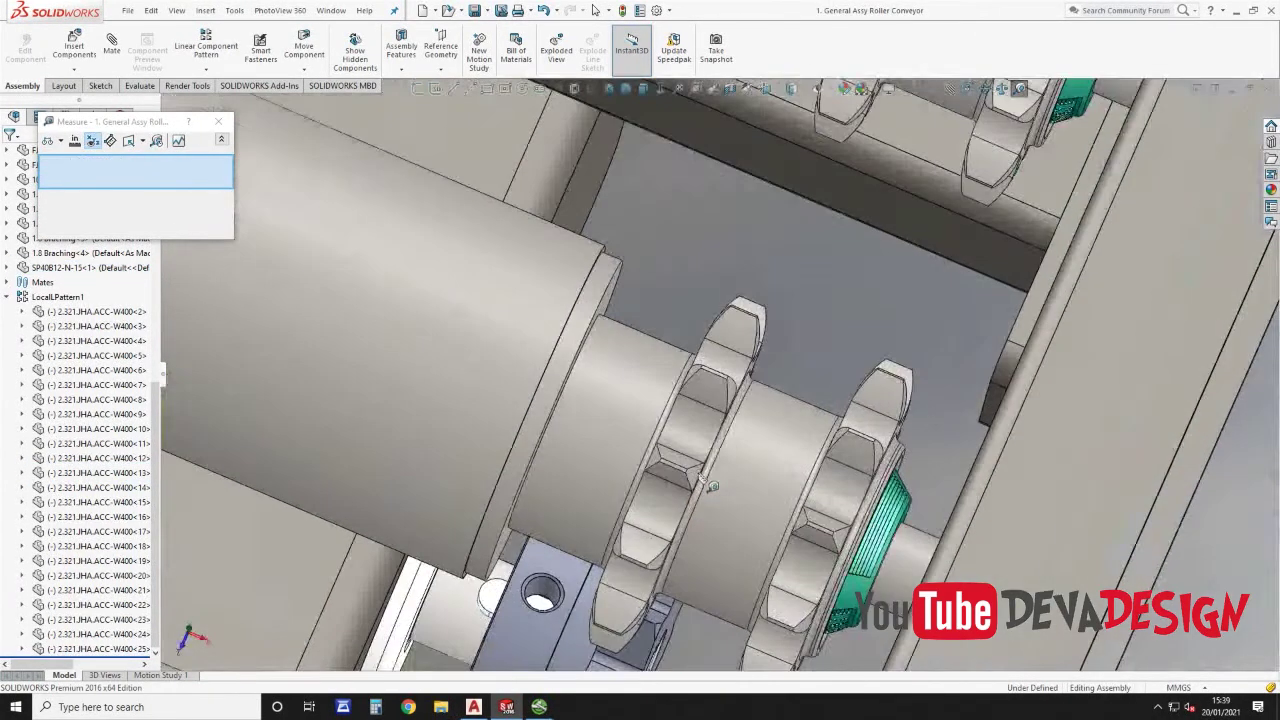
{"action": "scroll", "coordinate": [716, 459], "scroll_direction": "down", "scroll_amount": 5}
{"action": "middle_click_drag", "start_coordinate": [690, 408], "coordinate": [649, 384]}
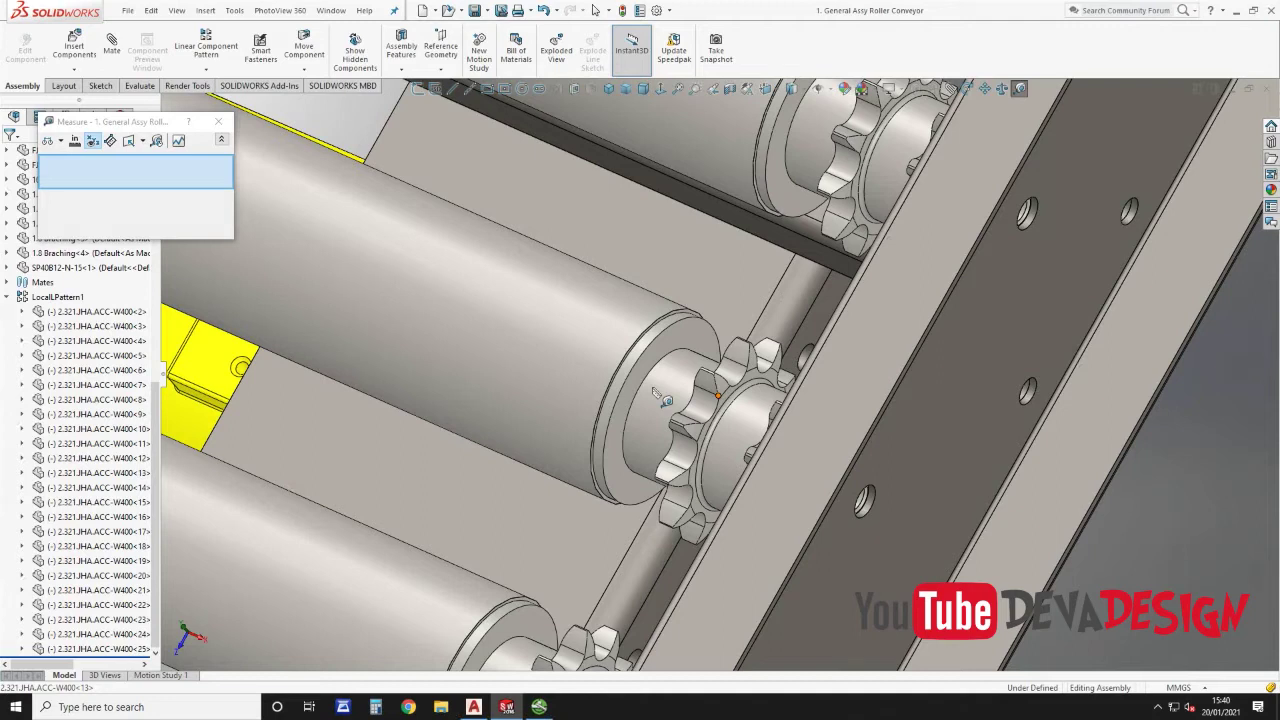
{"action": "key", "text": "Escape"}
{"action": "left_click", "coordinate": [657, 393]}
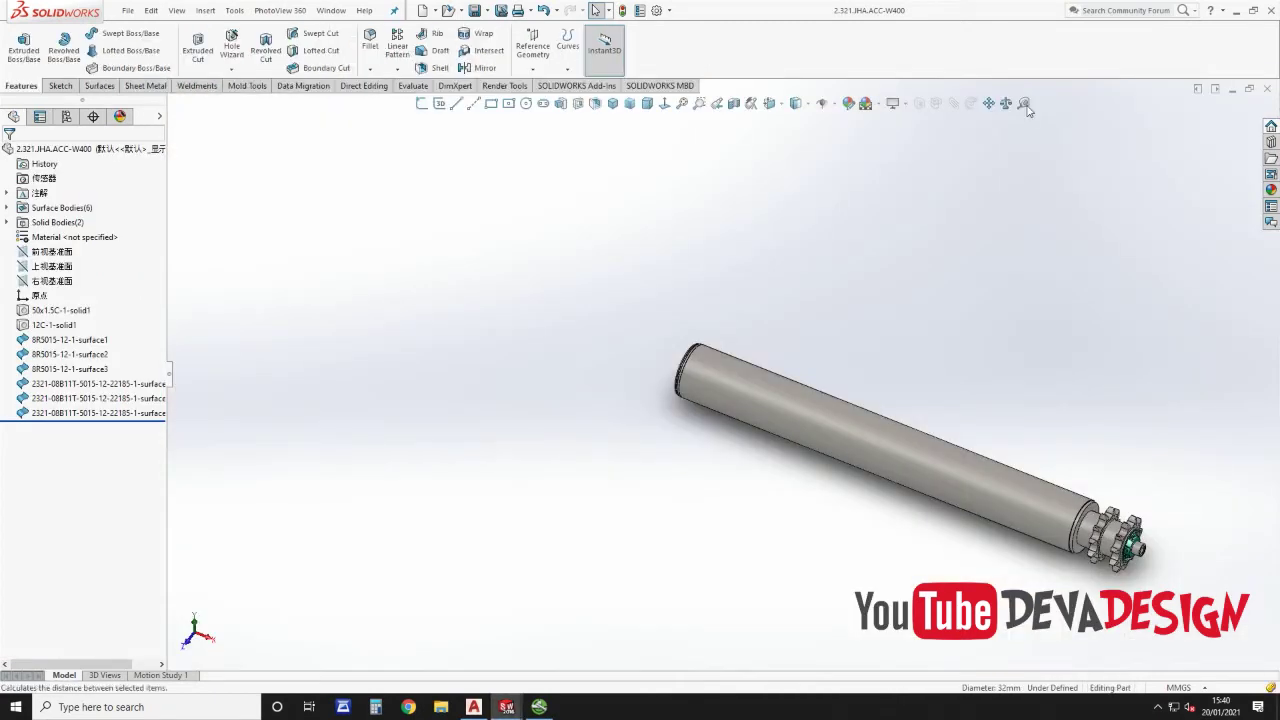
{"action": "left_click", "coordinate": [1023, 104]}
{"action": "scroll", "coordinate": [1134, 534], "scroll_direction": "down", "scroll_amount": 8}
{"action": "middle_click_drag", "start_coordinate": [980, 432], "coordinate": [871, 330]}
{"action": "scroll", "coordinate": [871, 330], "scroll_direction": "up", "scroll_amount": 2}
{"action": "middle_click_drag", "start_coordinate": [862, 383], "coordinate": [815, 376]}
{"action": "scroll", "coordinate": [555, 419], "scroll_direction": "down", "scroll_amount": 1}
{"action": "middle_click_drag", "start_coordinate": [566, 423], "coordinate": [527, 353]}
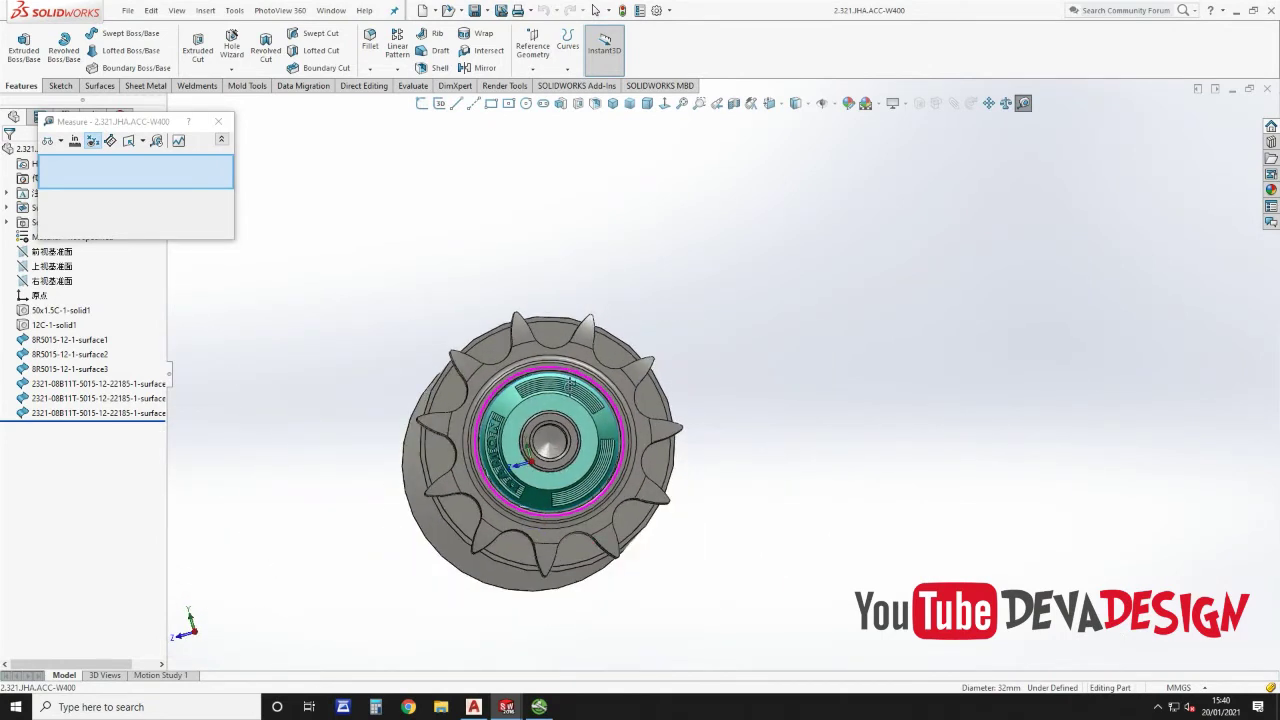
{"action": "key", "text": "Escape"}
Step: Sketch two origin-centred circles on the roller sprocket's outer face, about 38.4 mm in diameter near the tooth roots and 52.4 mm through a tooth tip
{"action": "left_click", "coordinate": [526, 352]}
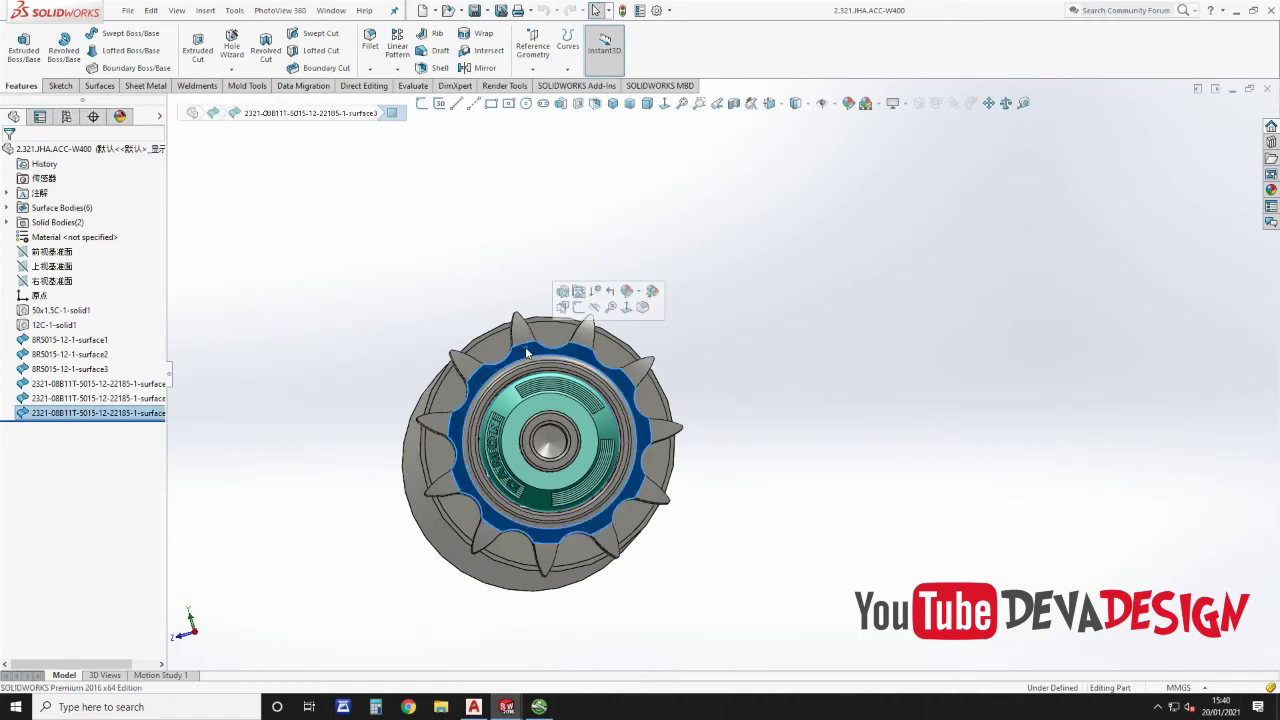
{"action": "left_click", "coordinate": [525, 346]}
{"action": "left_click", "coordinate": [525, 346]}
{"action": "left_click", "coordinate": [525, 350]}
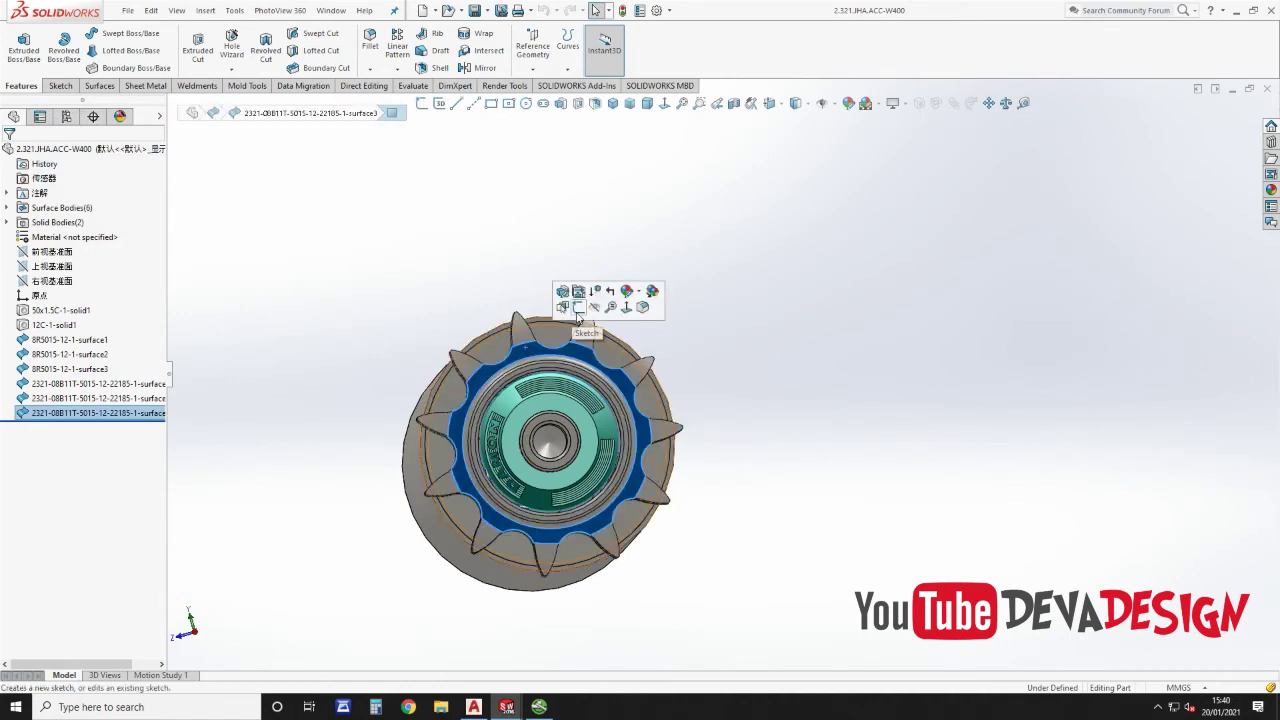
{"action": "left_click", "coordinate": [576, 298]}
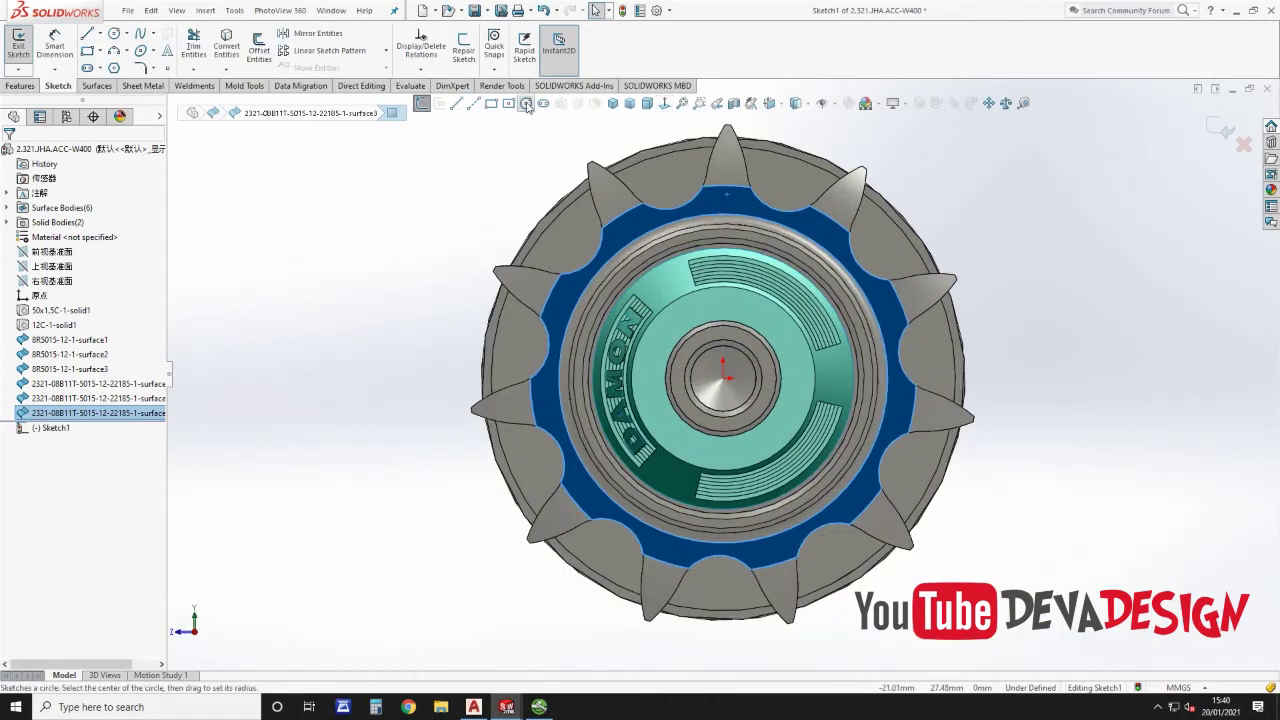
{"action": "key", "text": "c"}
{"action": "left_click", "coordinate": [722, 375]}
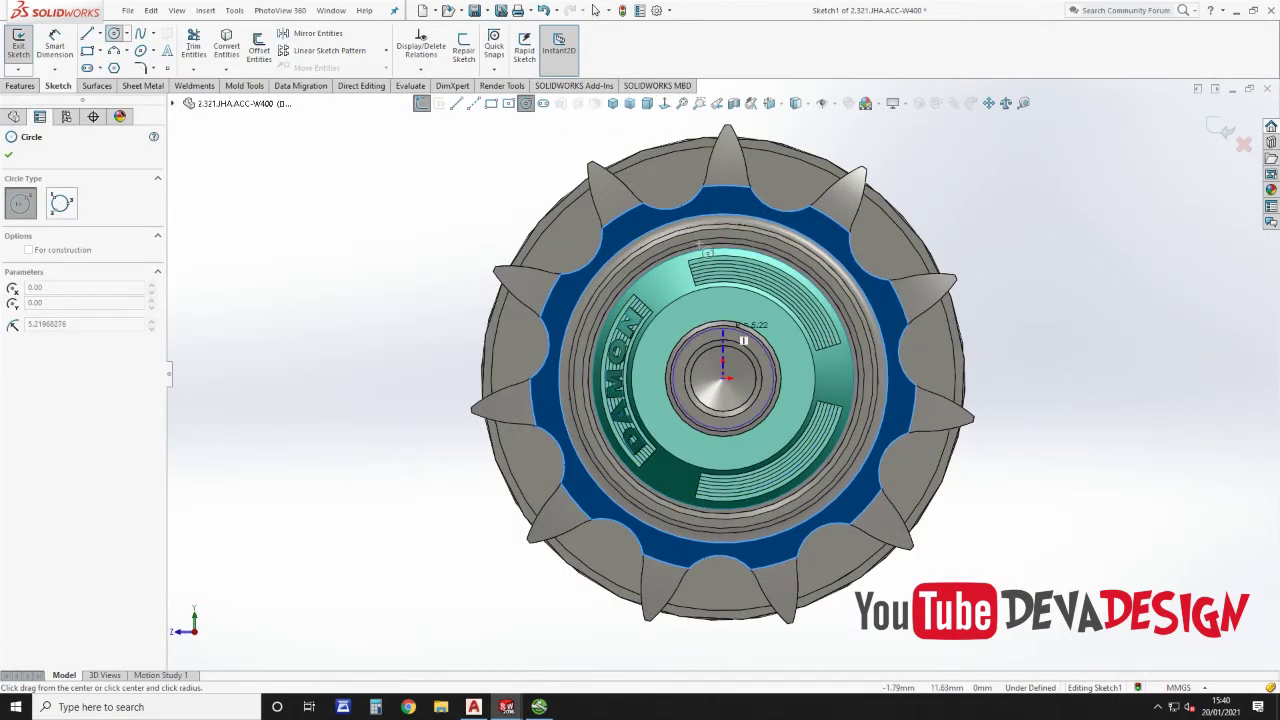
{"action": "left_click", "coordinate": [683, 195]}
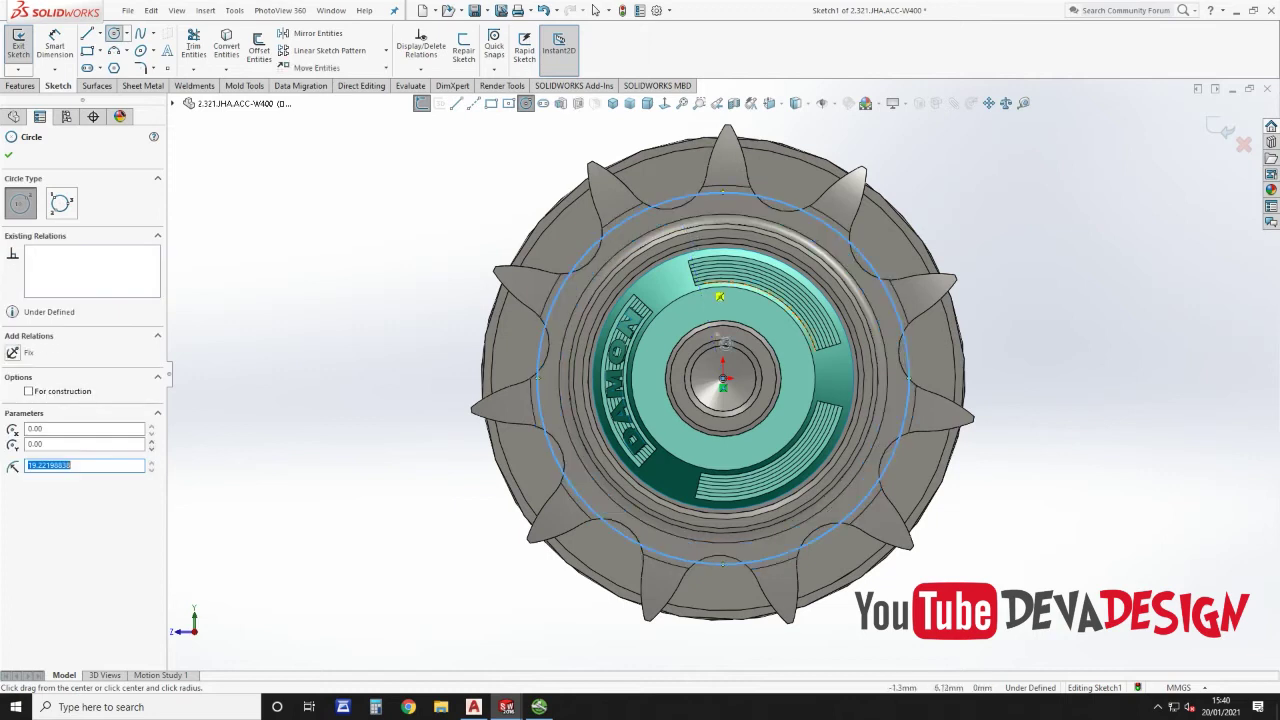
{"action": "left_click", "coordinate": [723, 380]}
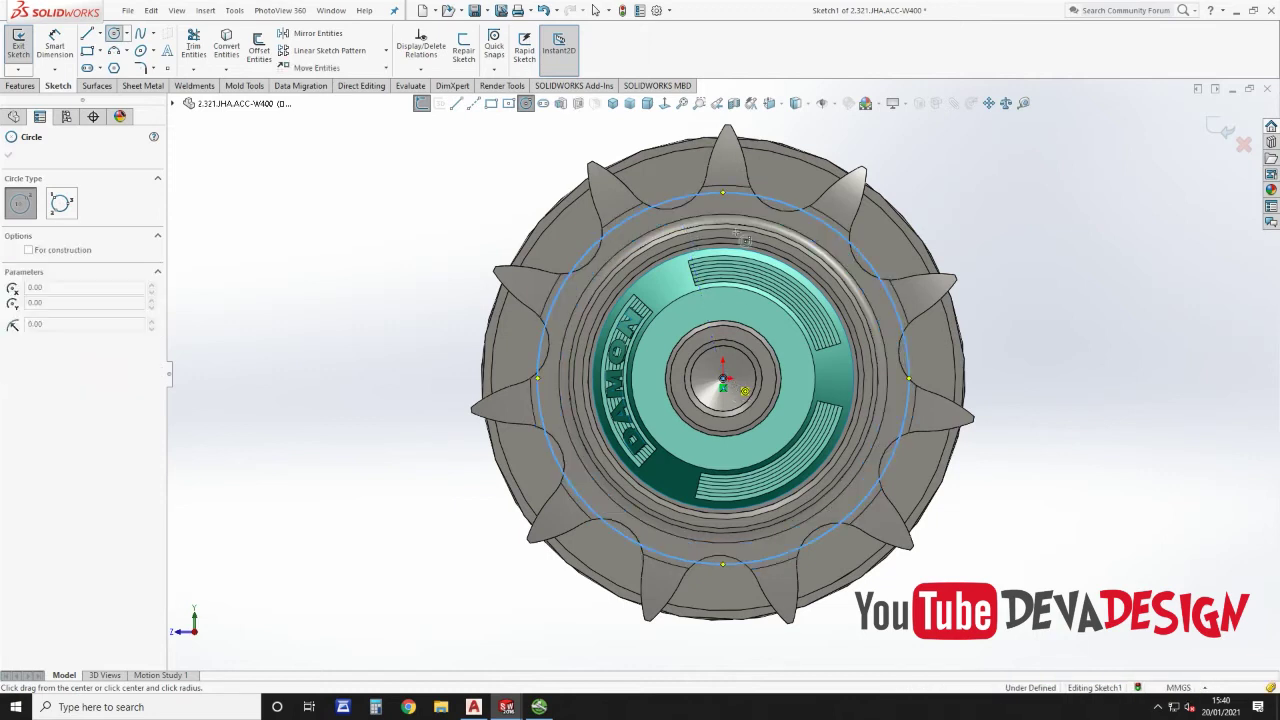
{"action": "left_click", "coordinate": [731, 127]}
{"action": "key", "text": "Escape"}
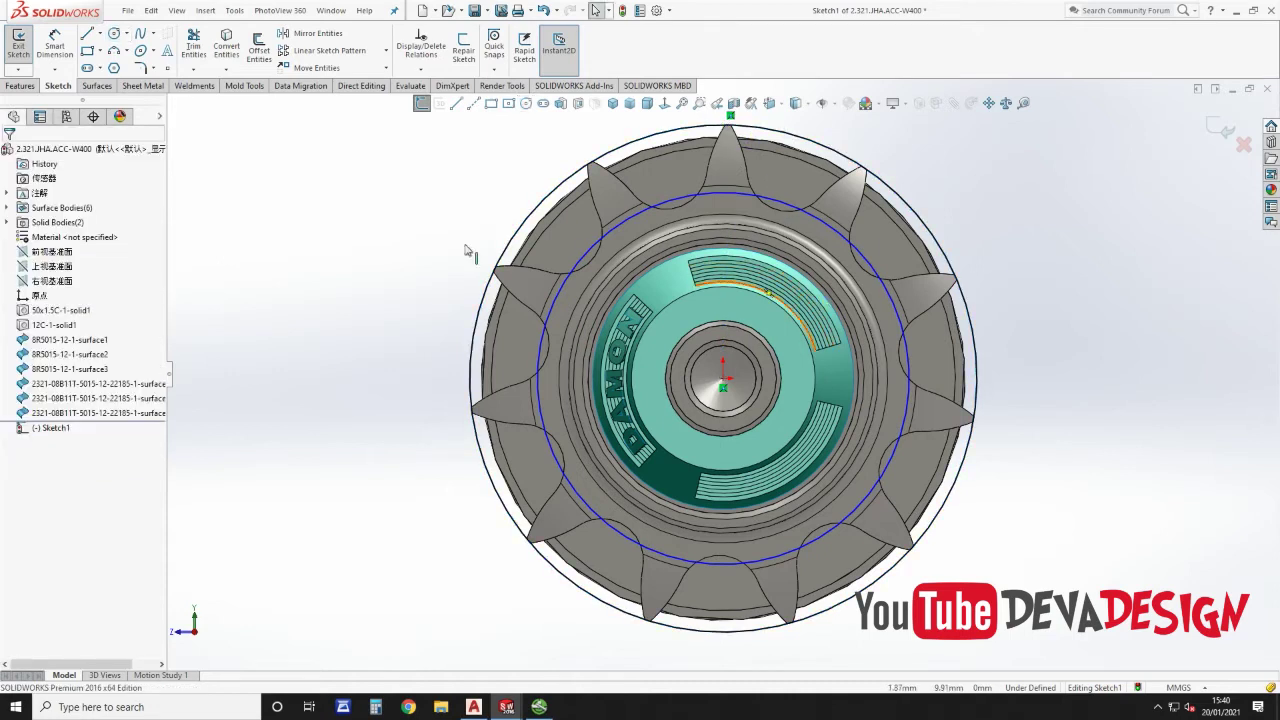
Step: Check the diameters of the inner and outer circles with Smart Dimension, without placing either dimension
{"action": "left_click", "coordinate": [53, 42]}
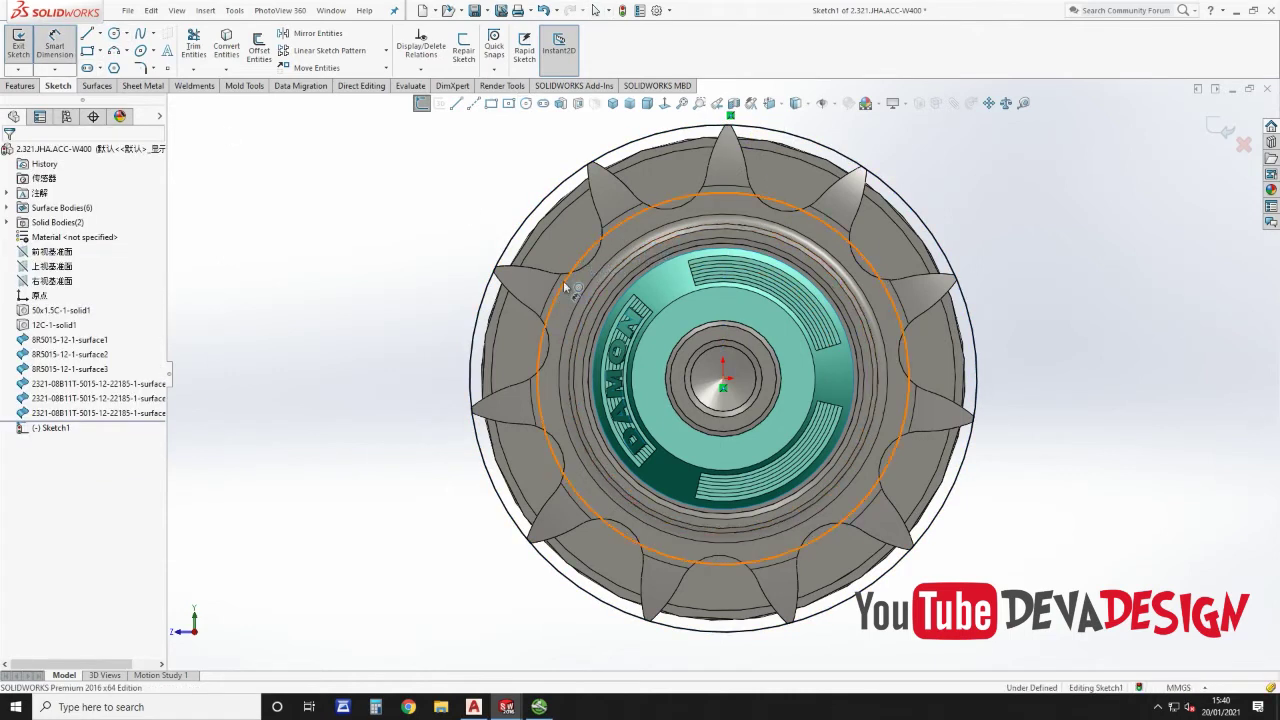
{"action": "left_click", "coordinate": [547, 321]}
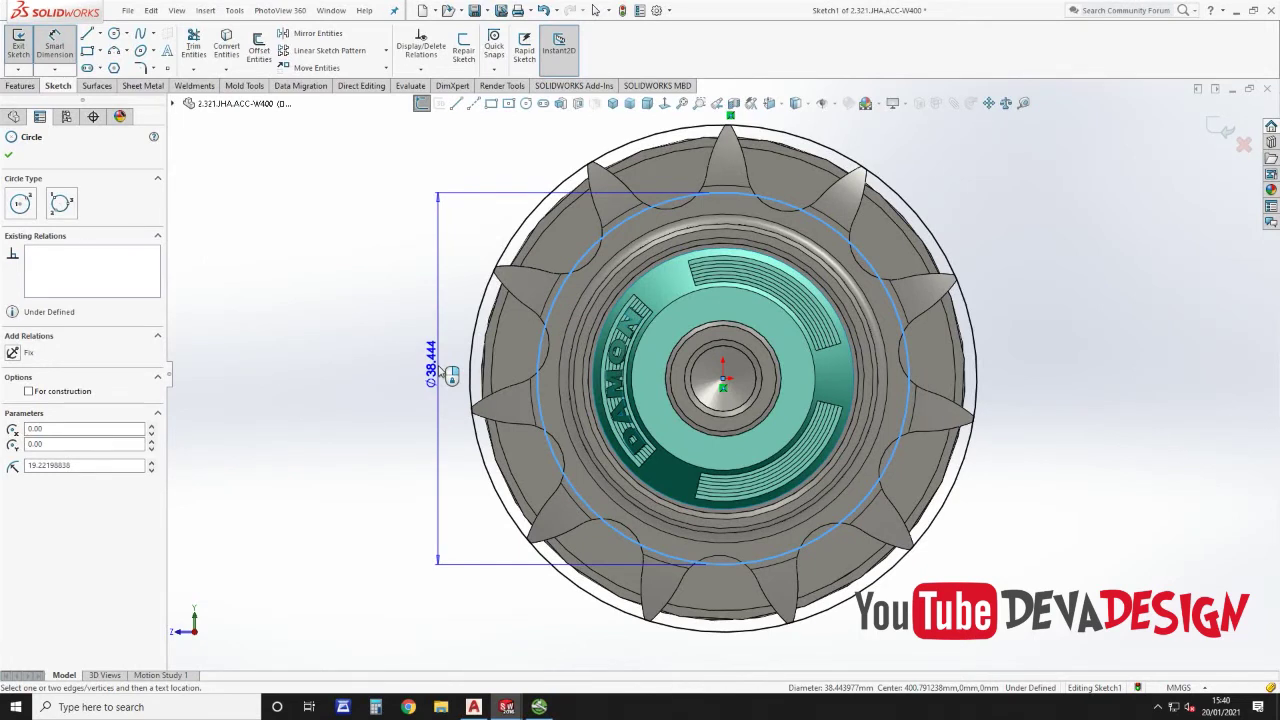
{"action": "key", "text": "Escape"}
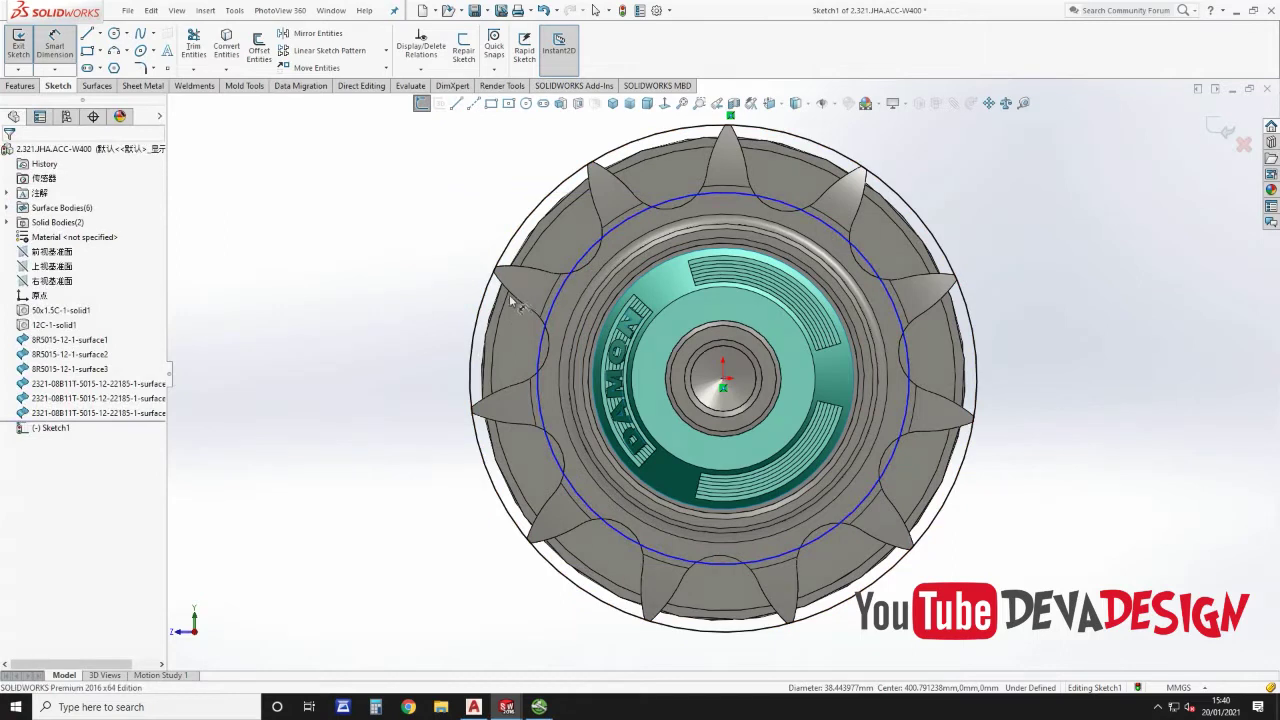
{"action": "left_click", "coordinate": [468, 330]}
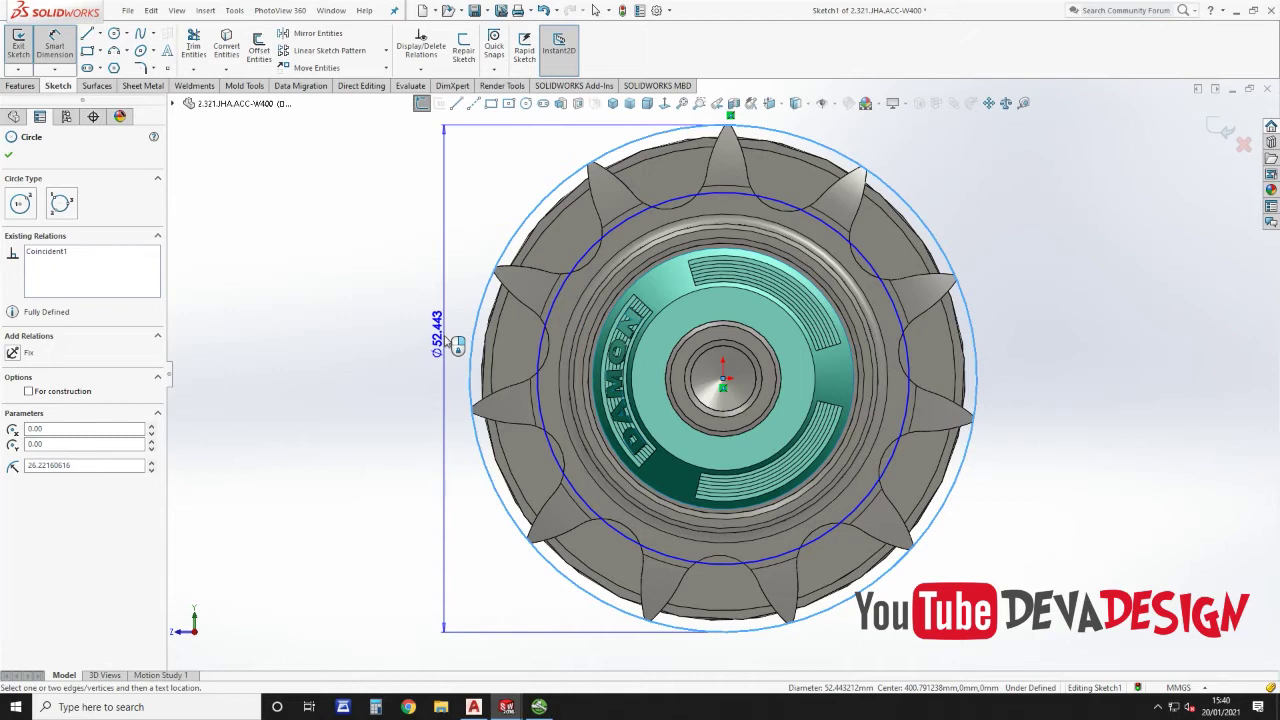
{"action": "key", "text": "Escape"}
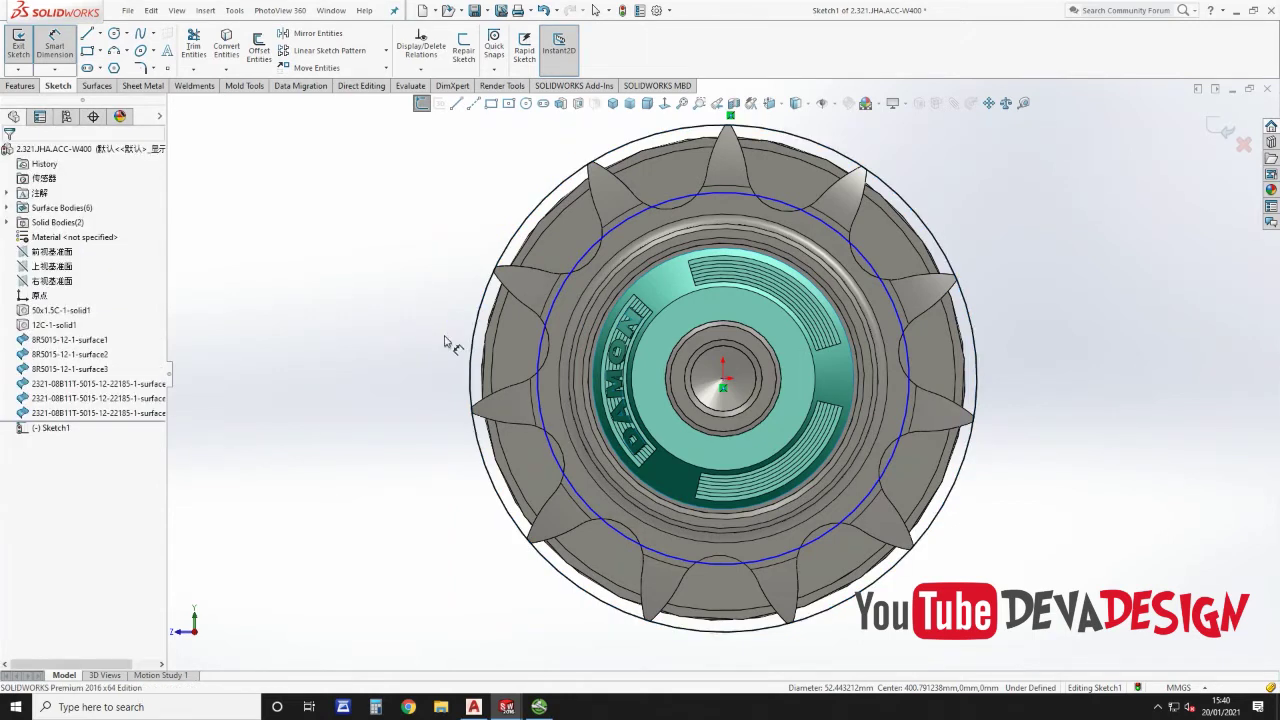
Step: Discard the sketch and close the roller part without saving, keeping the changes in the assembly
{"action": "left_click", "coordinate": [1244, 148]}
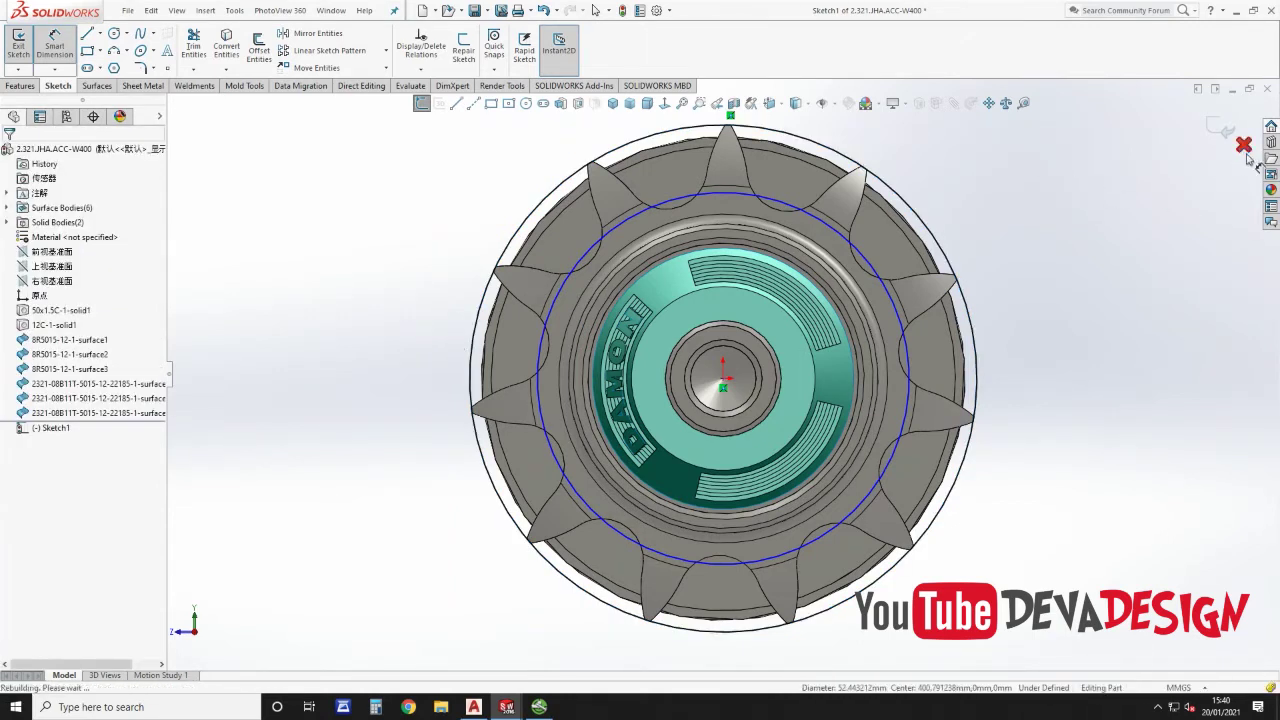
{"action": "left_click", "coordinate": [1266, 90]}
{"action": "left_click", "coordinate": [679, 351]}
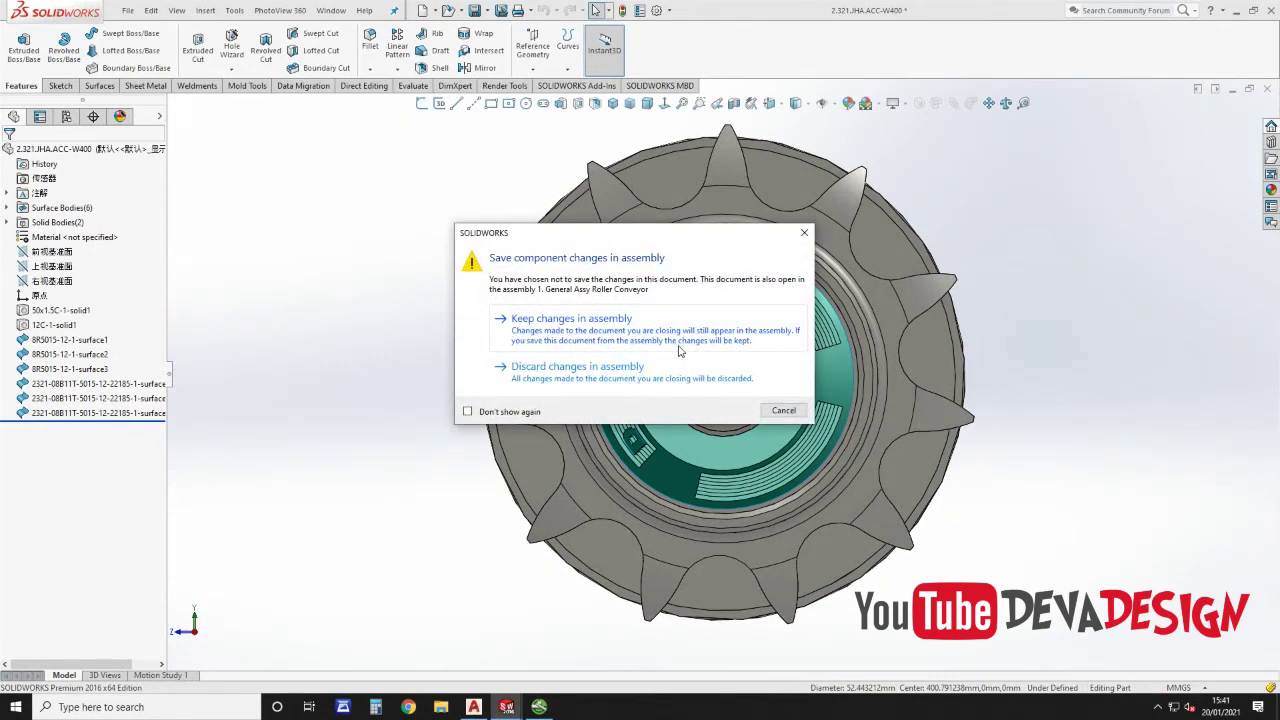
{"action": "left_click", "coordinate": [679, 348]}
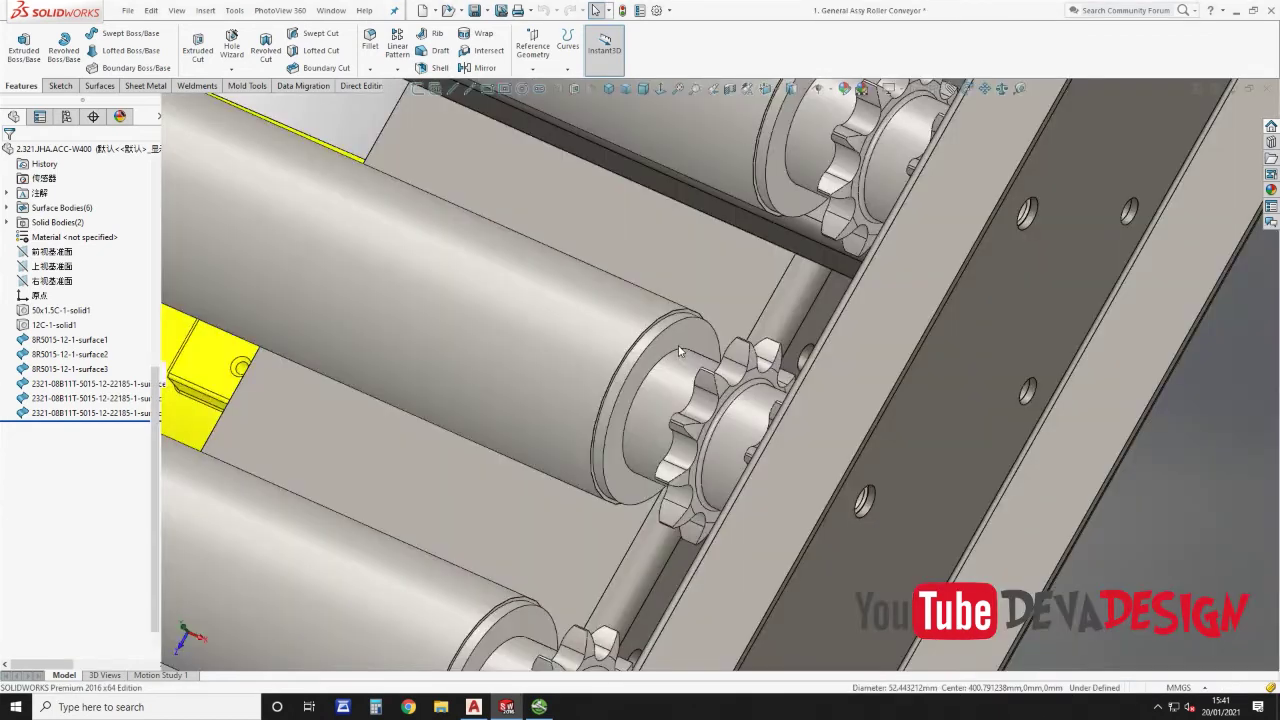
Step: Measure the centre distance between the sprocket-end hubs of two adjacent rollers in the conveyor assembly
{"action": "key", "text": "ctrl+7"}
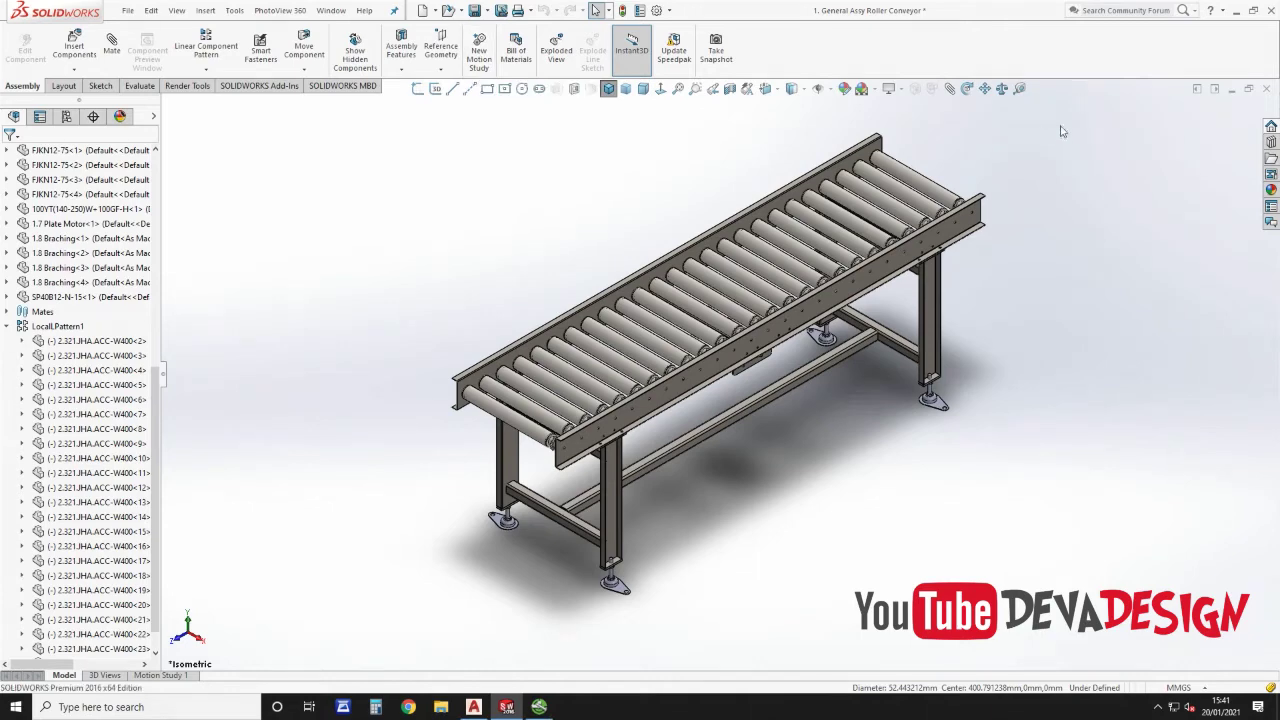
{"action": "left_click", "coordinate": [1020, 89]}
{"action": "scroll", "coordinate": [845, 260], "scroll_direction": "down", "scroll_amount": 6}
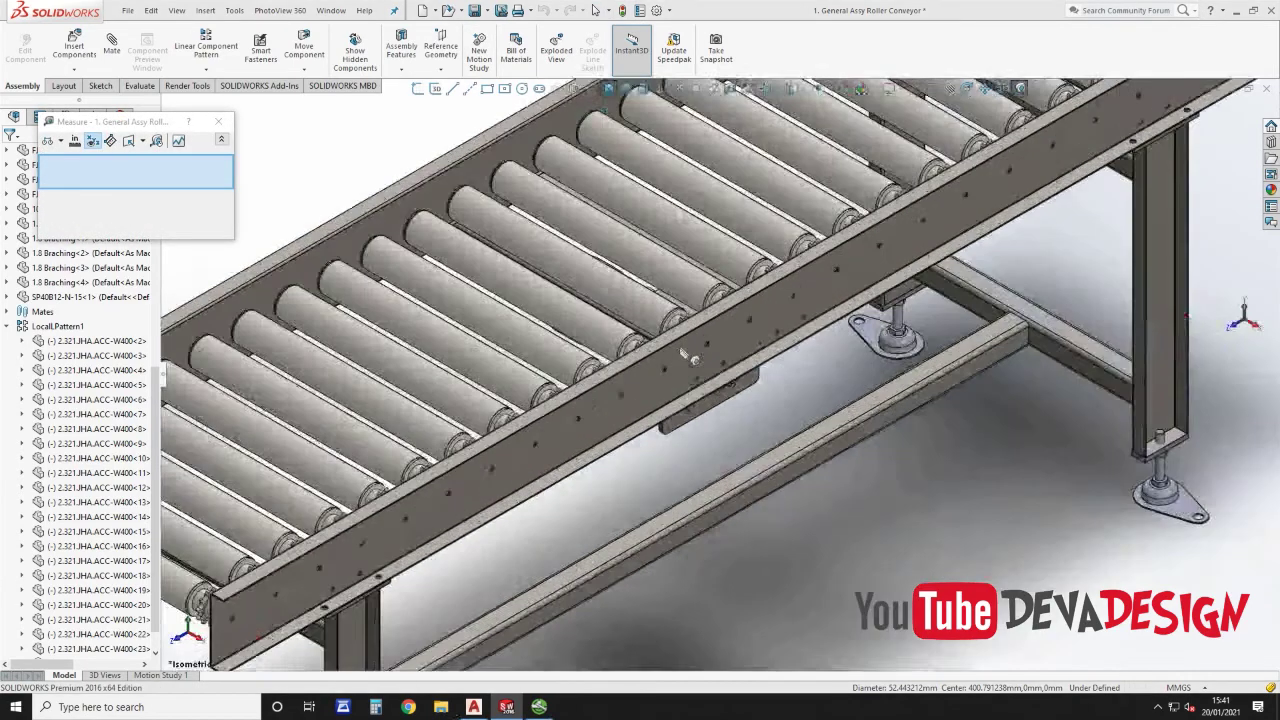
{"action": "scroll", "coordinate": [845, 260], "scroll_direction": "down", "scroll_amount": 2}
{"action": "left_click", "coordinate": [828, 238]}
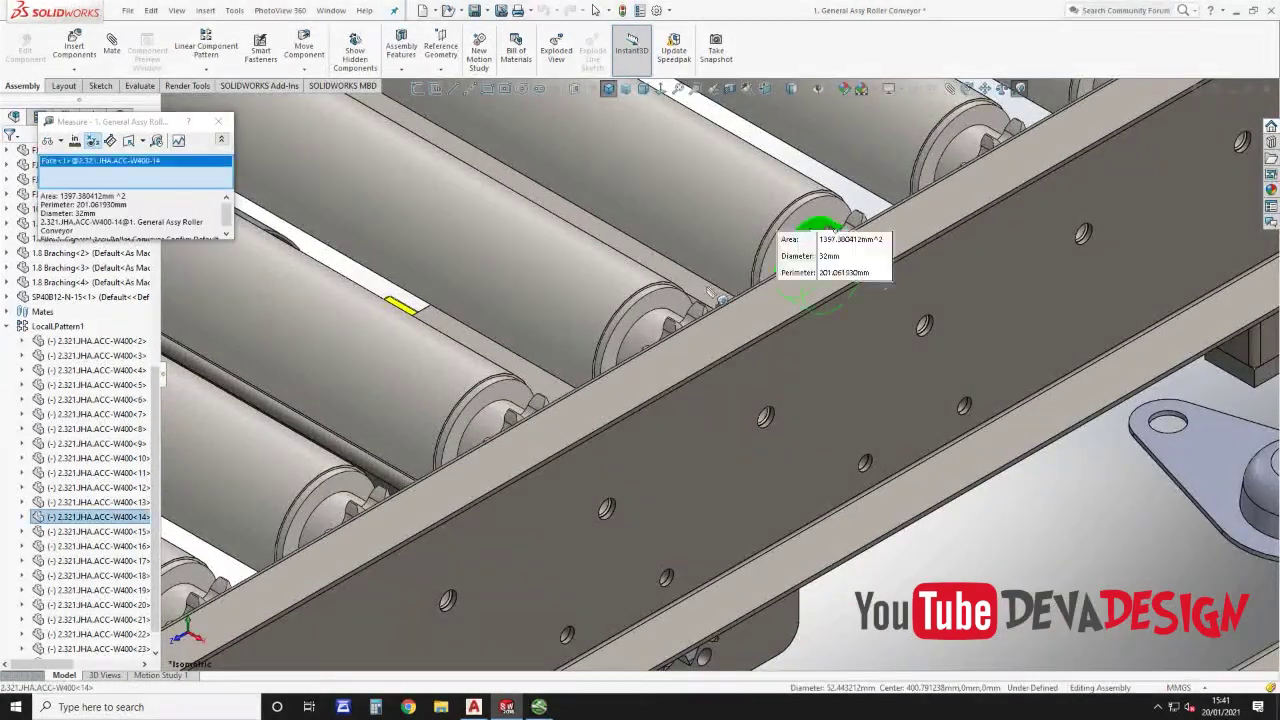
{"action": "left_click", "coordinate": [650, 325]}
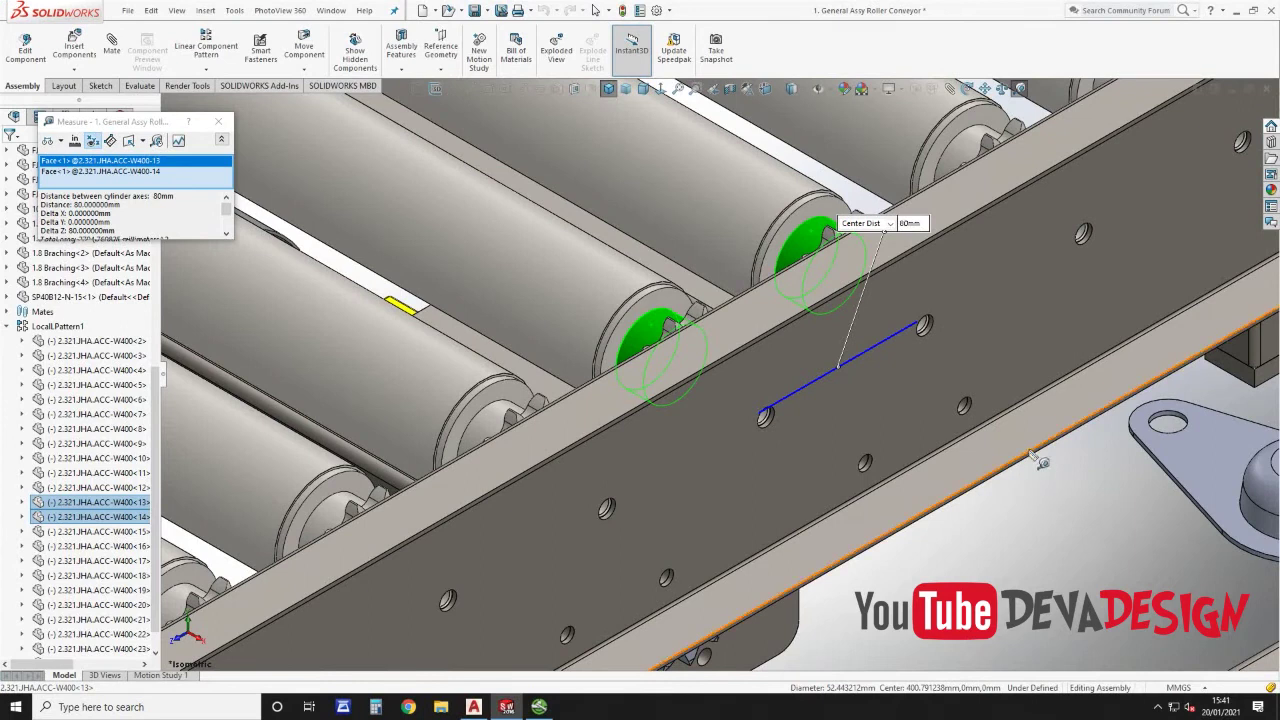
{"action": "key", "text": "Escape"}
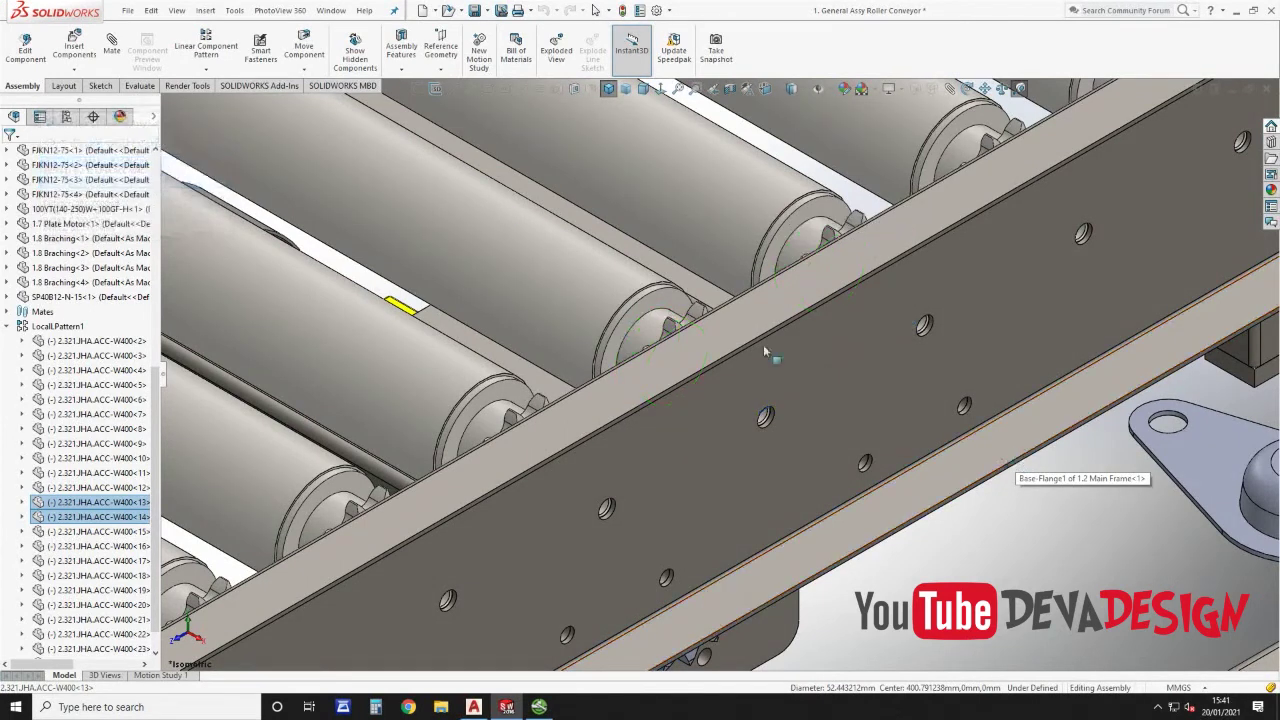
Step: Create a new part and sketch a horizontal centerline about 56 mm long just below the origin on the Top Plane
{"action": "left_click", "coordinate": [423, 10]}
{"action": "double_click", "coordinate": [491, 288]}
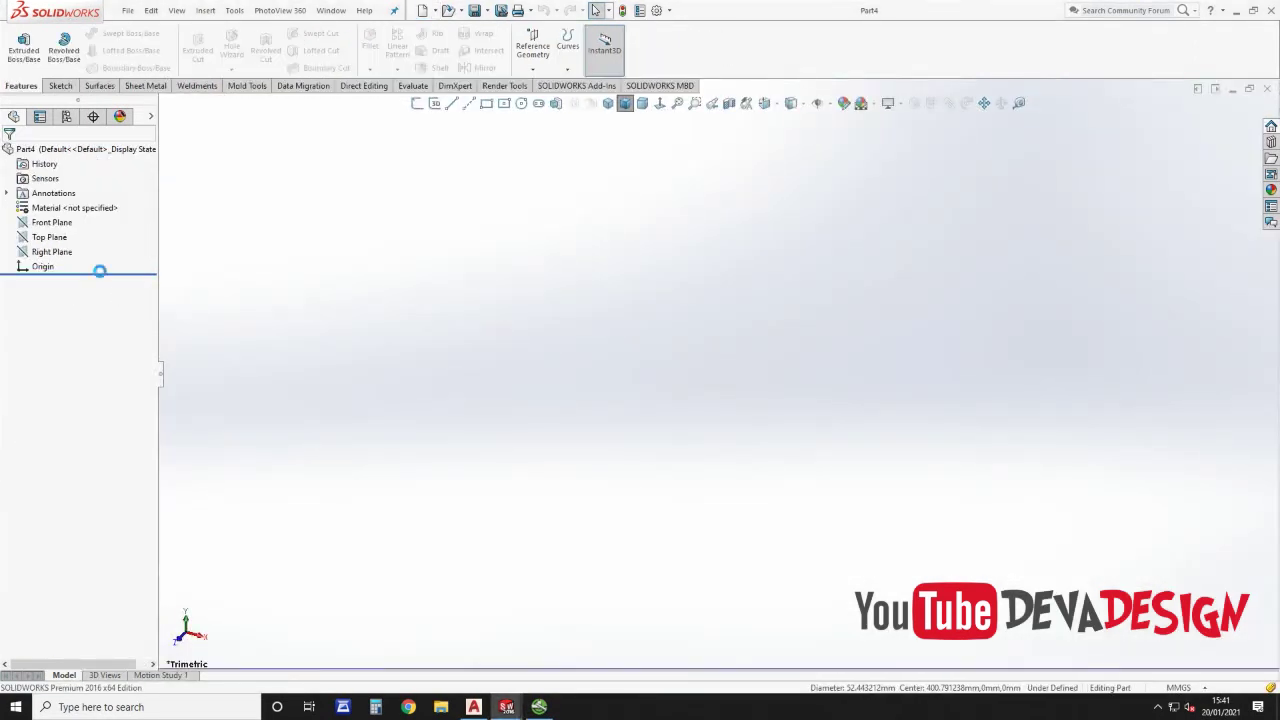
{"action": "left_click", "coordinate": [55, 238]}
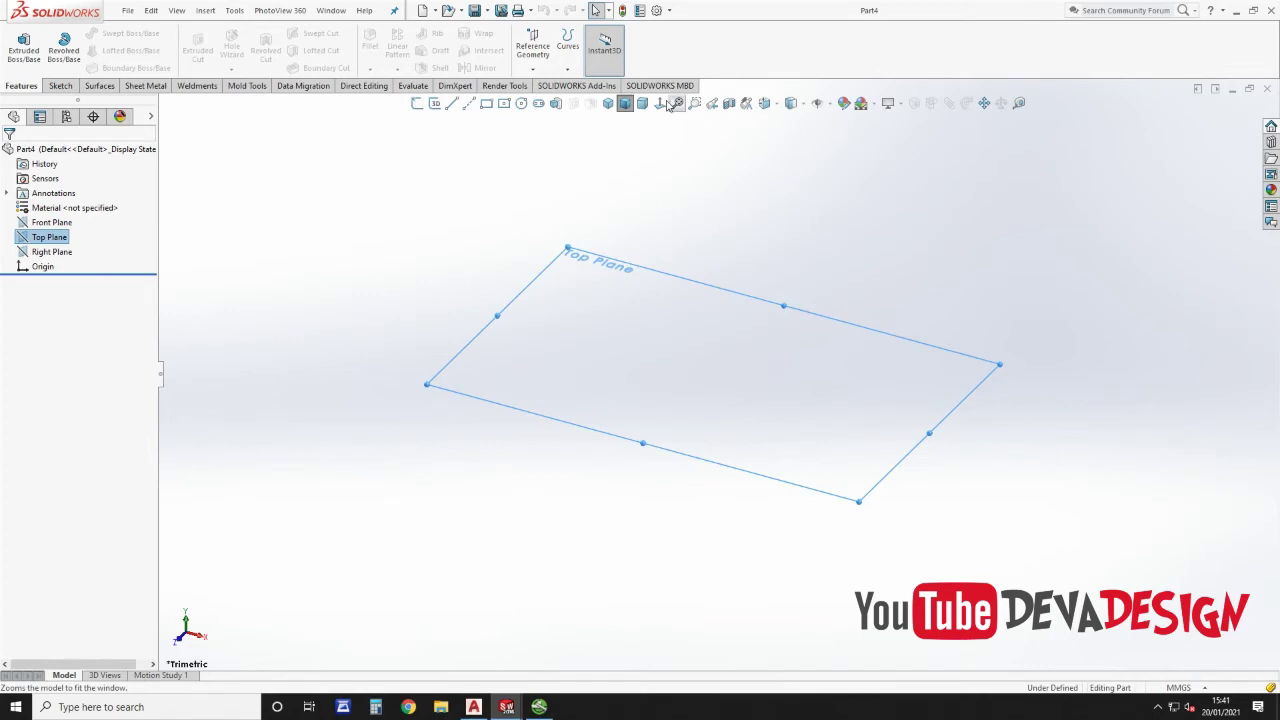
{"action": "left_click", "coordinate": [661, 104]}
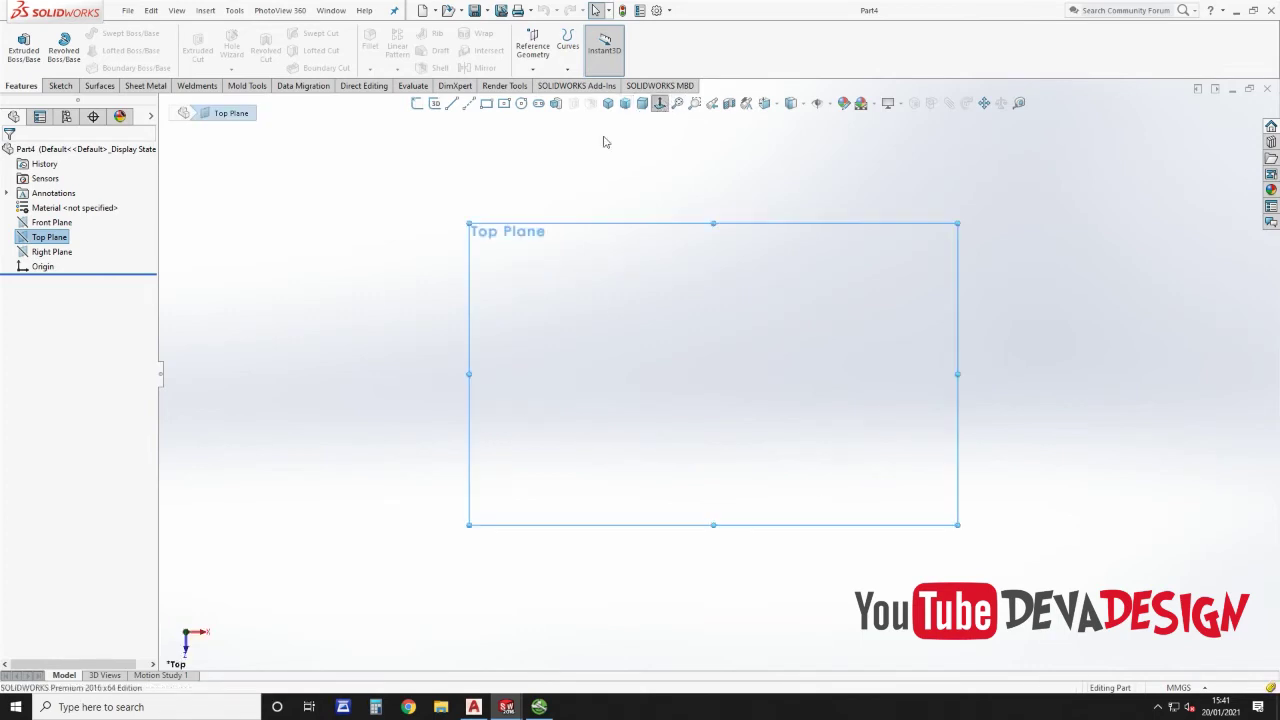
{"action": "left_click", "coordinate": [451, 104]}
{"action": "left_click", "coordinate": [469, 104]}
{"action": "left_click", "coordinate": [690, 408]}
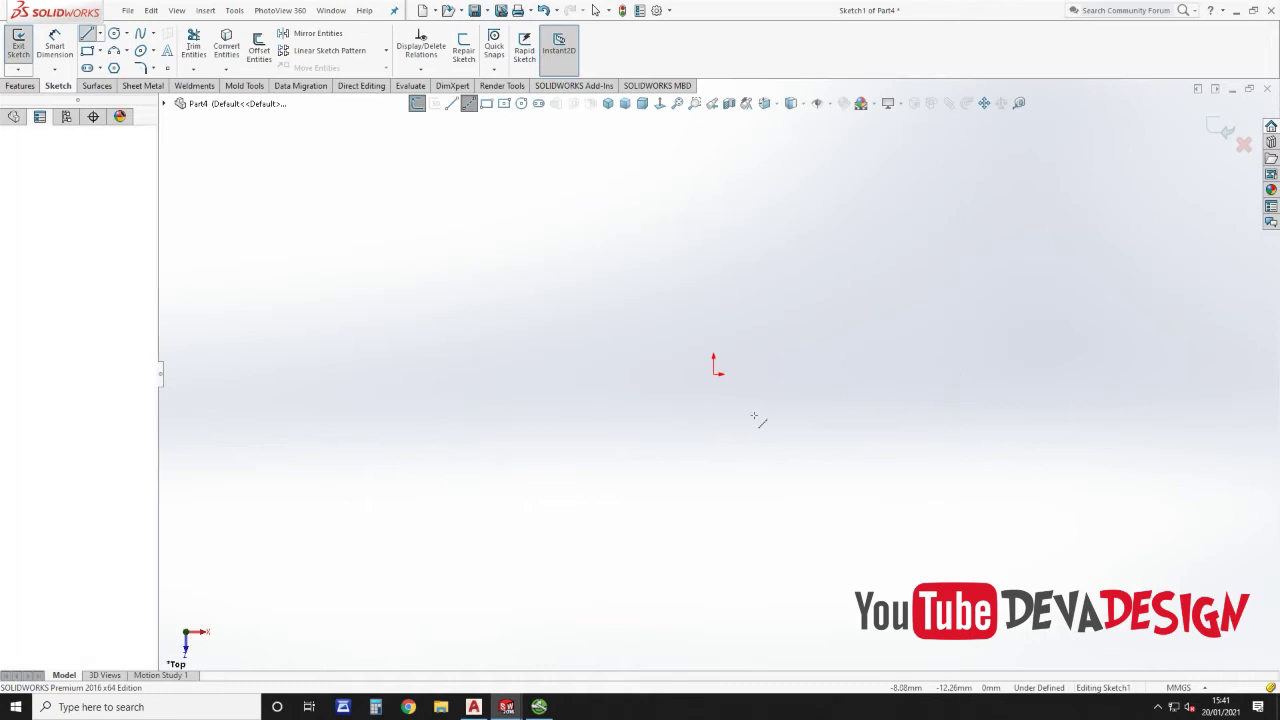
{"action": "left_click", "coordinate": [847, 408]}
{"action": "key", "text": "Escape"}
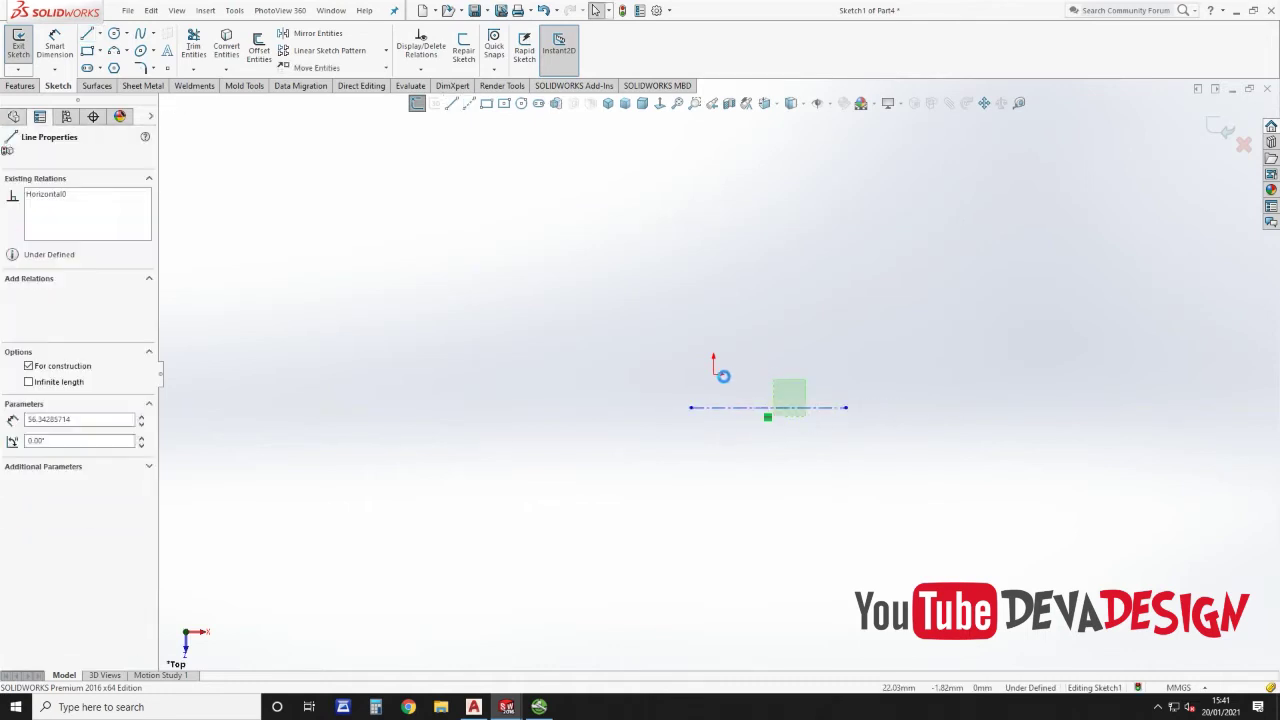
Step: Constrain the centerline's midpoint to the origin, keeping the new part's sketch as the active document
{"action": "left_click", "coordinate": [714, 372], "text": "ctrl"}
{"action": "left_click", "coordinate": [17, 370]}
{"action": "key", "text": "Escape"}
{"action": "key", "text": "ctrl+Tab"}
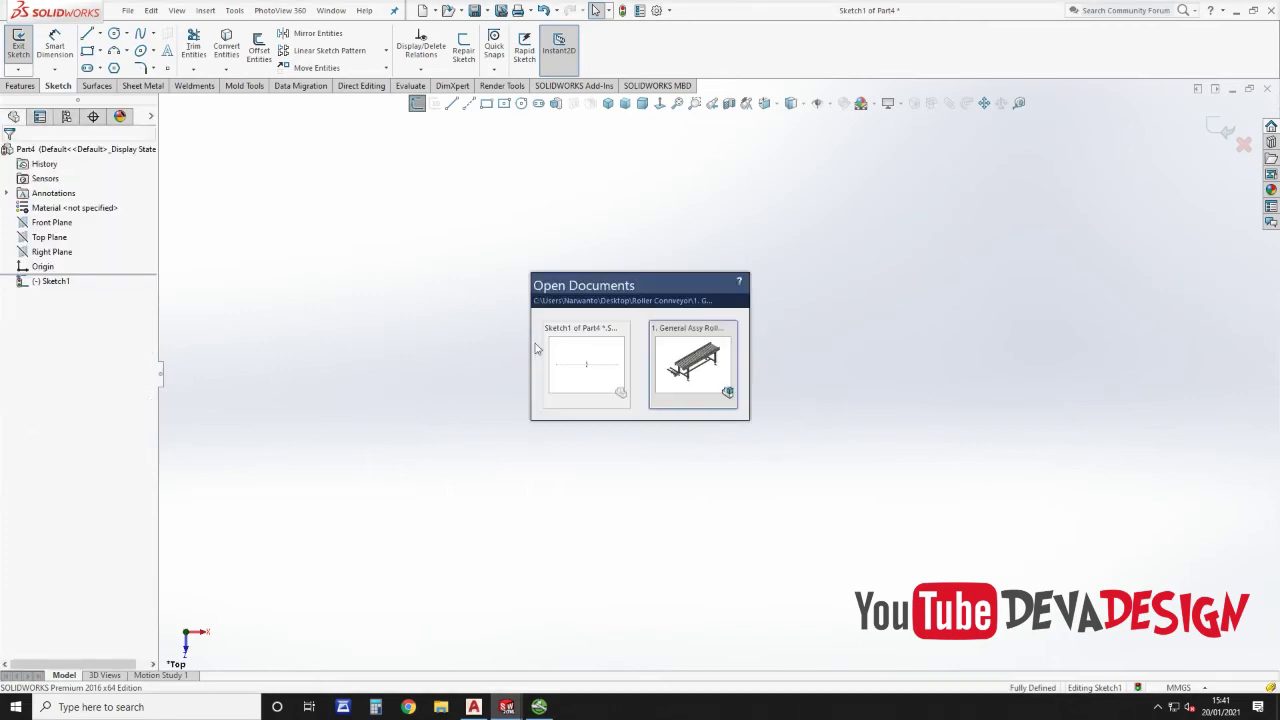
{"action": "left_click", "coordinate": [604, 355]}
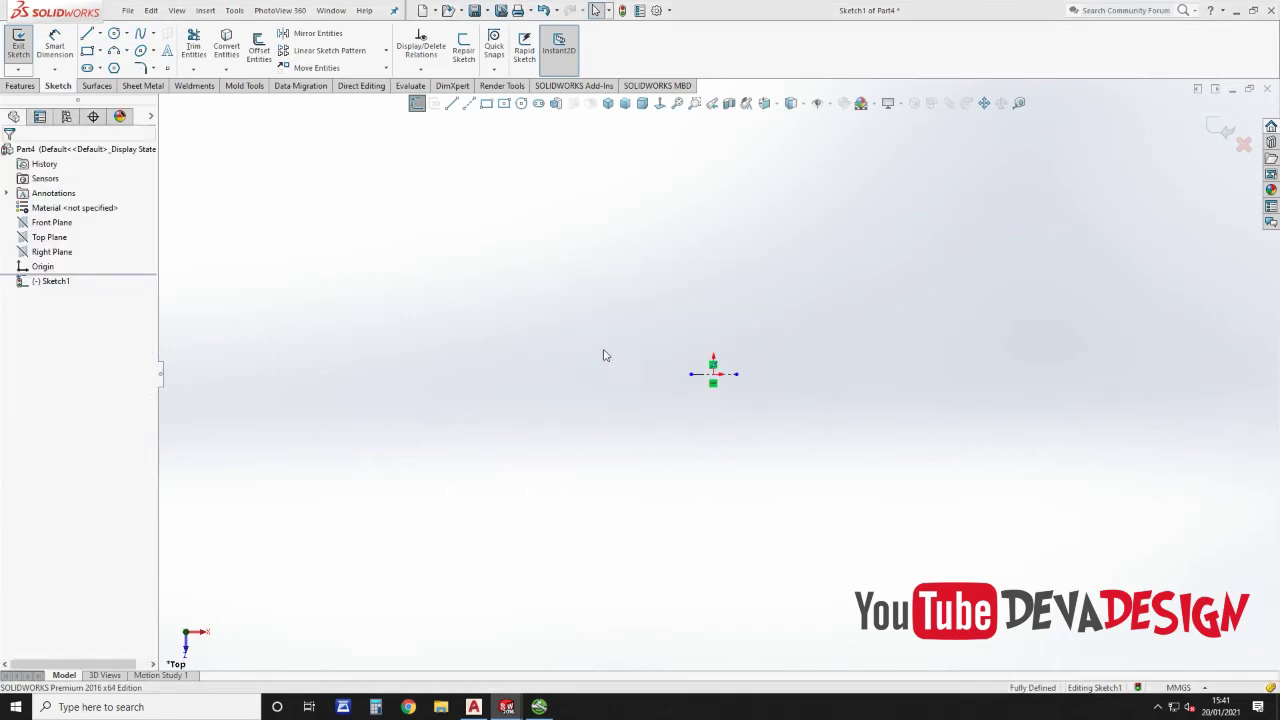
Step: Dimension the horizontal centerline and set its length to 100 mm
{"action": "left_click", "coordinate": [70, 45]}
{"action": "left_click", "coordinate": [710, 382]}
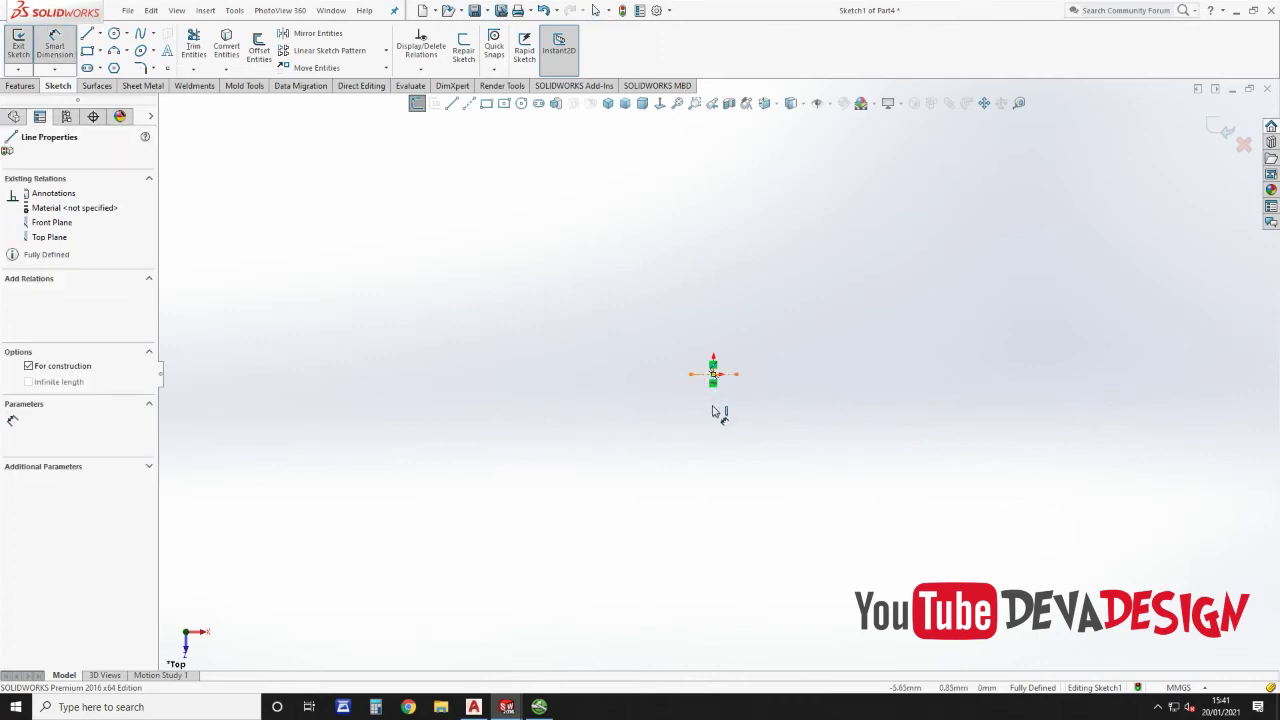
{"action": "left_click", "coordinate": [714, 412]}
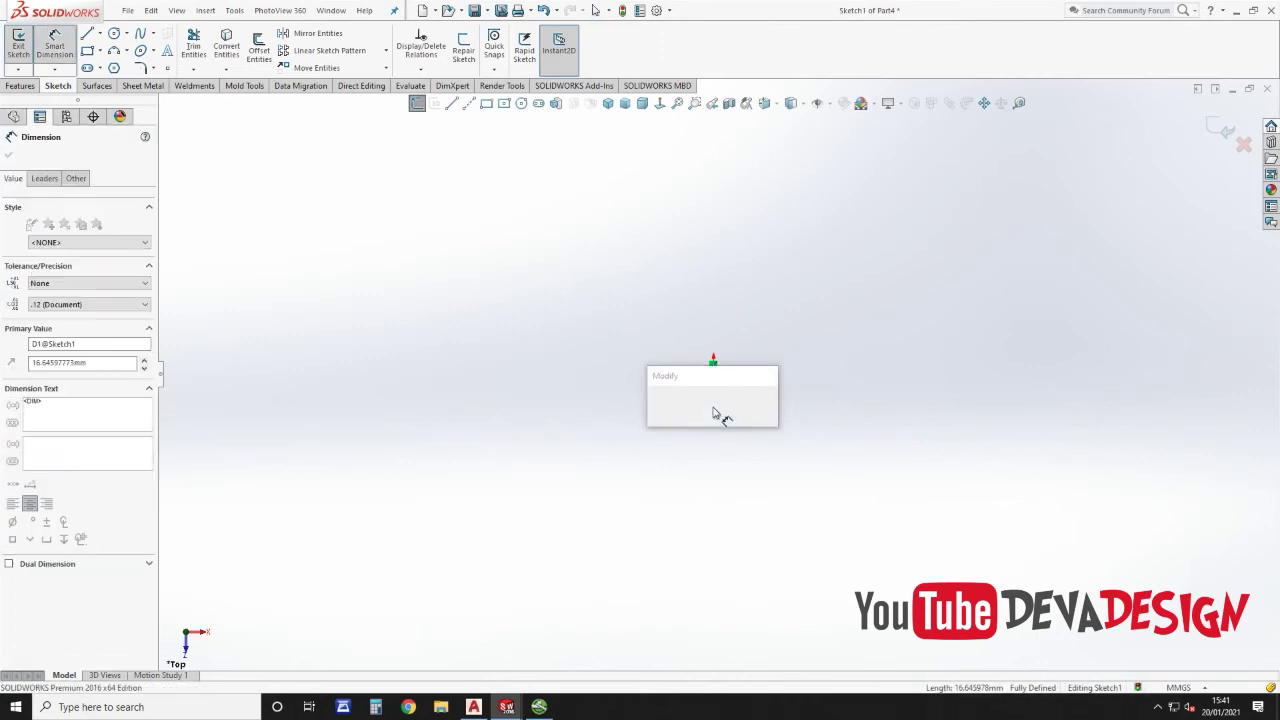
{"action": "type", "text": "100"}
{"action": "key", "text": "Return"}
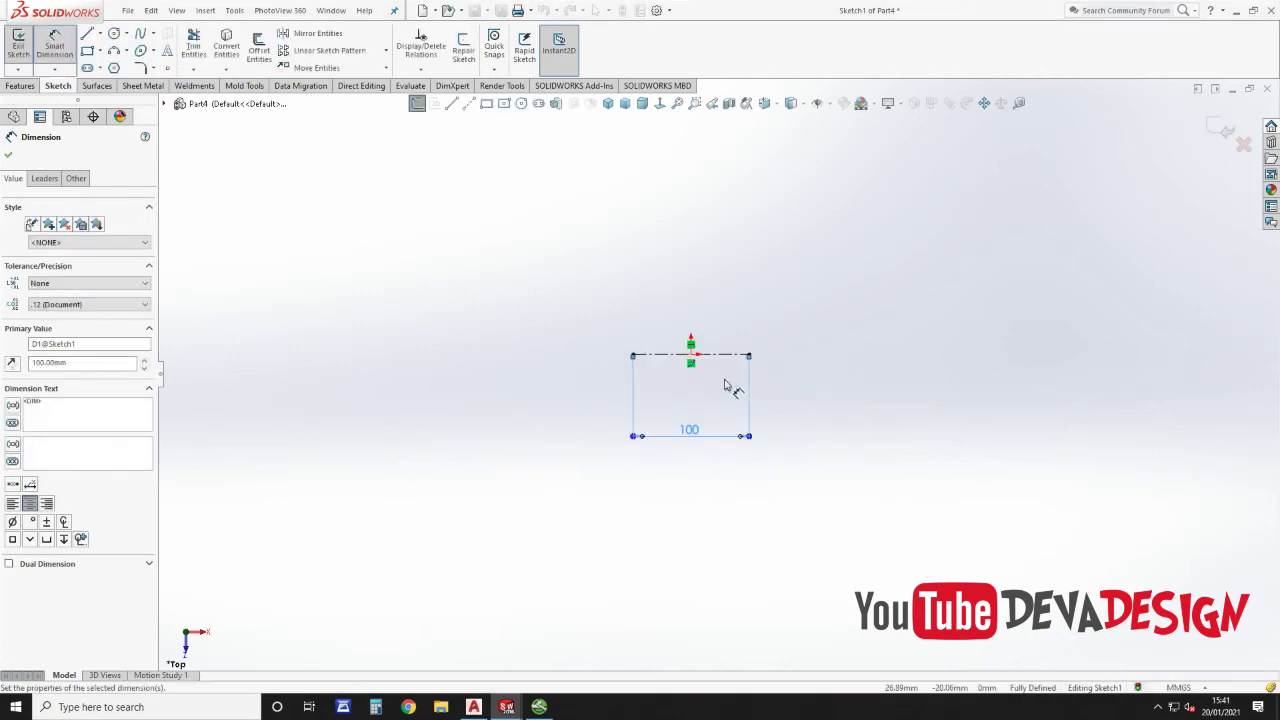
Step: Sketch a circle about 49 mm in diameter centred on each end of the centerline and make the two circles equal
{"action": "key", "text": "c"}
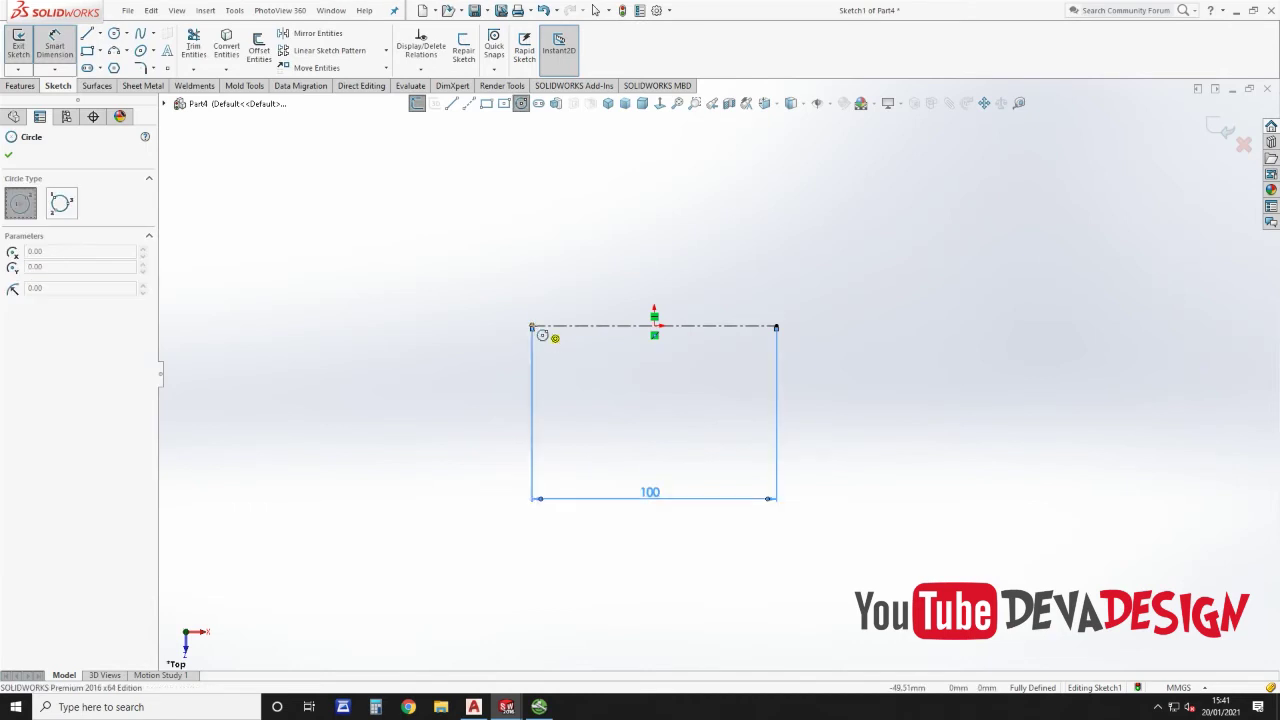
{"action": "left_click", "coordinate": [532, 325]}
{"action": "left_click", "coordinate": [562, 376]}
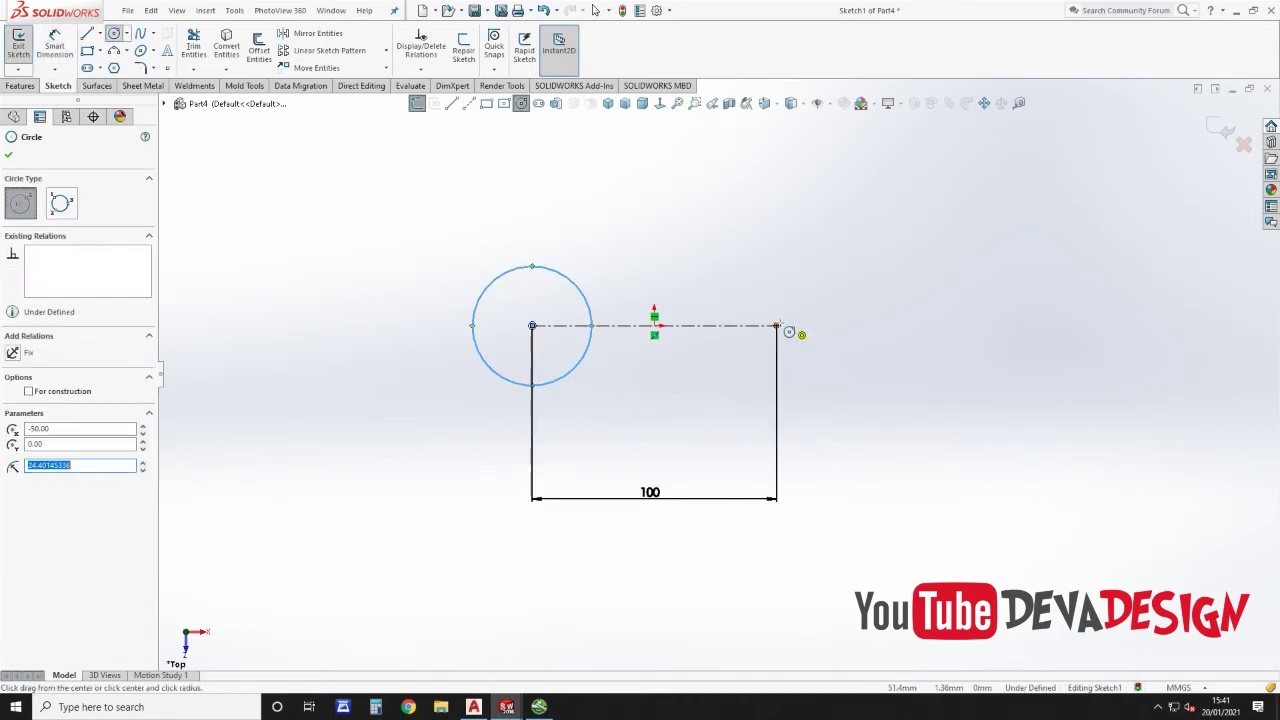
{"action": "left_click", "coordinate": [776, 325]}
{"action": "left_click", "coordinate": [802, 372]}
{"action": "key", "text": "Escape"}
{"action": "left_click_drag", "start_coordinate": [763, 289], "coordinate": [421, 245]}
{"action": "left_click", "coordinate": [14, 419]}
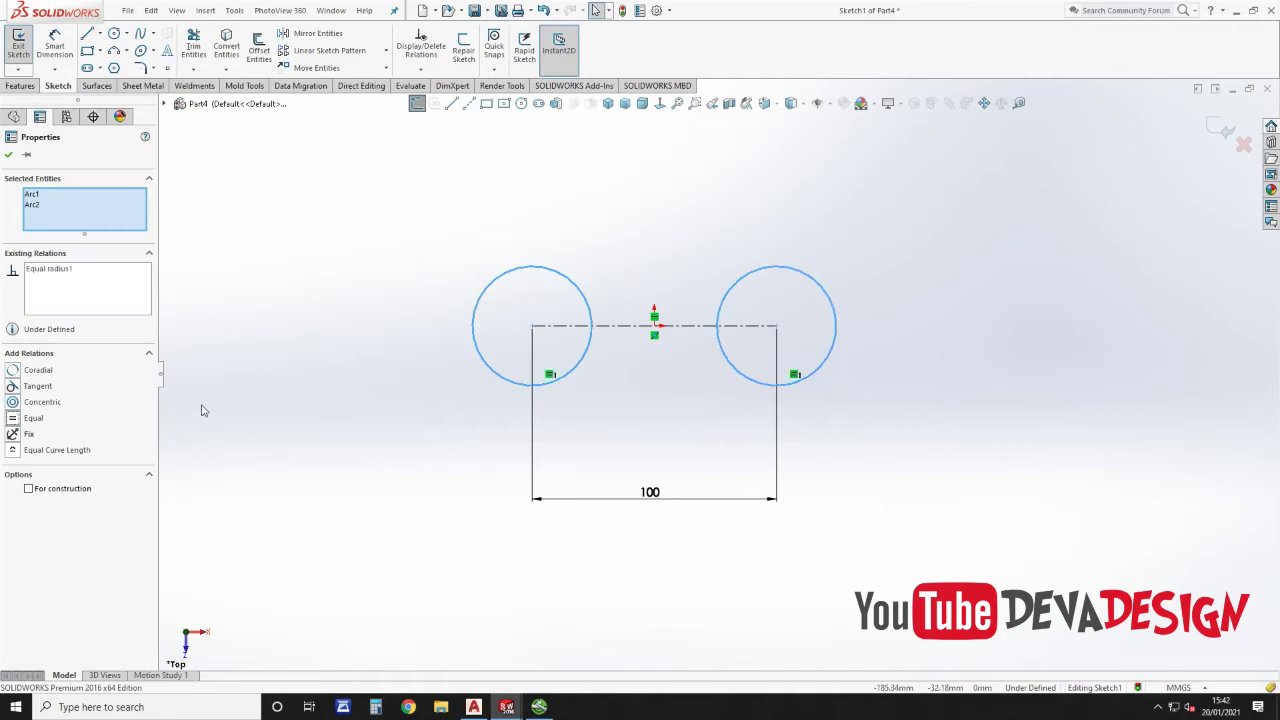
{"action": "left_click", "coordinate": [215, 409]}
Step: Dimension one of the two equal circles and set its diameter to 38 mm
{"action": "left_click", "coordinate": [57, 44]}
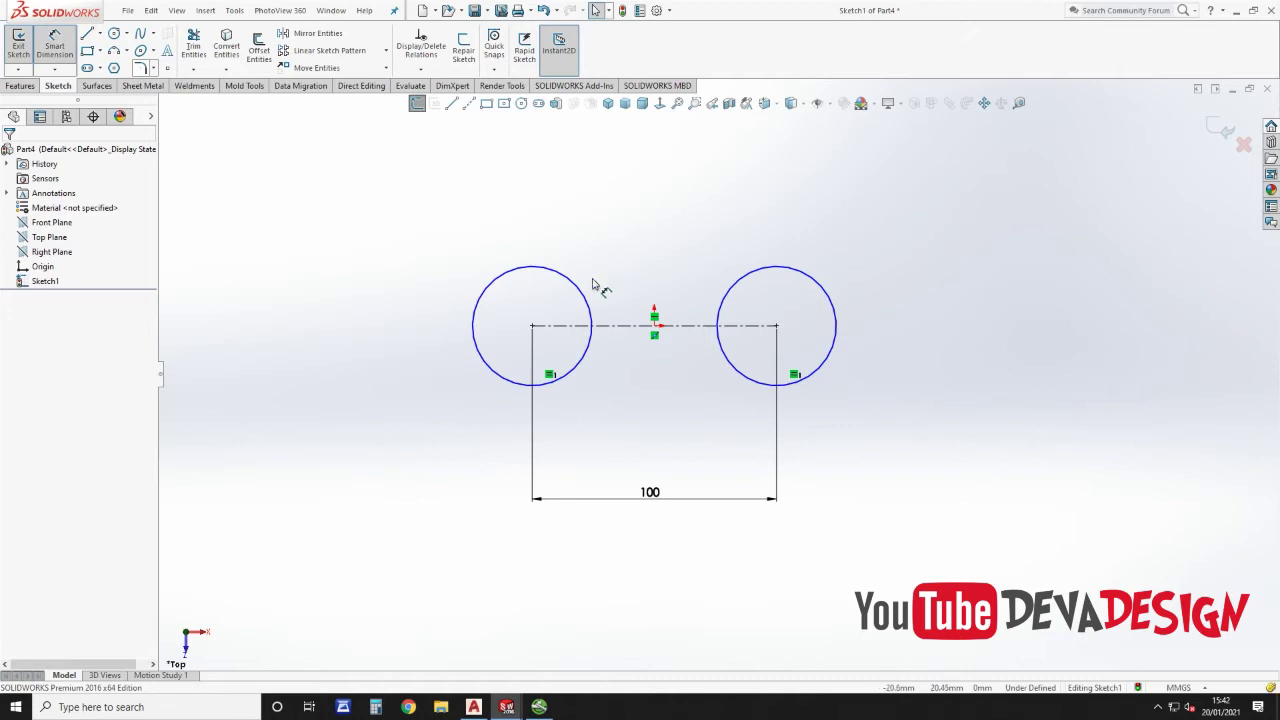
{"action": "left_click", "coordinate": [555, 257]}
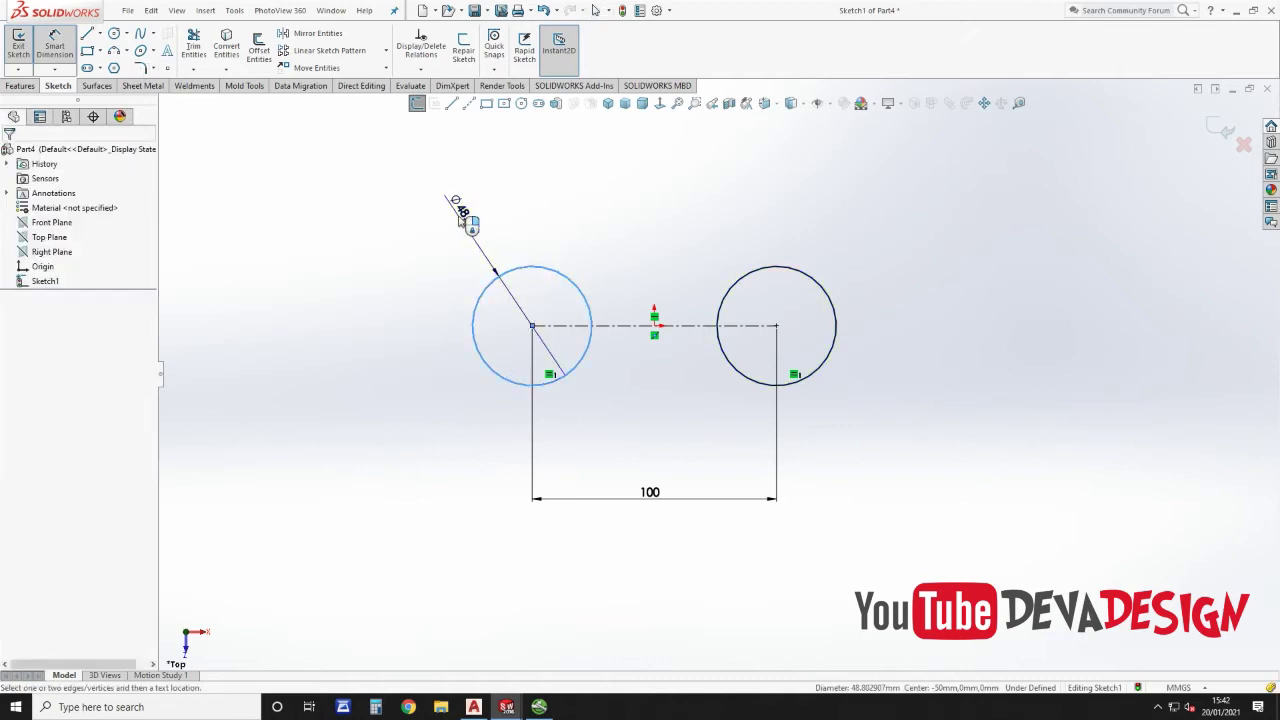
{"action": "left_click", "coordinate": [463, 221]}
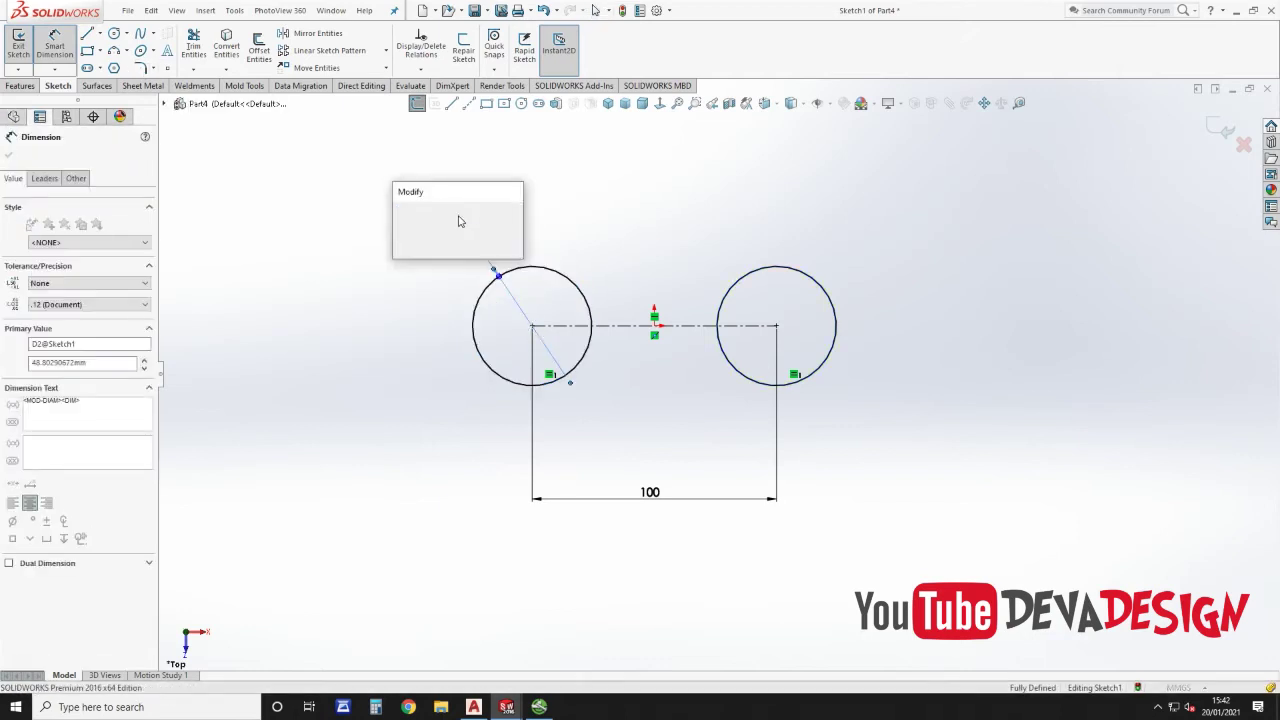
{"action": "key", "text": "Return"}
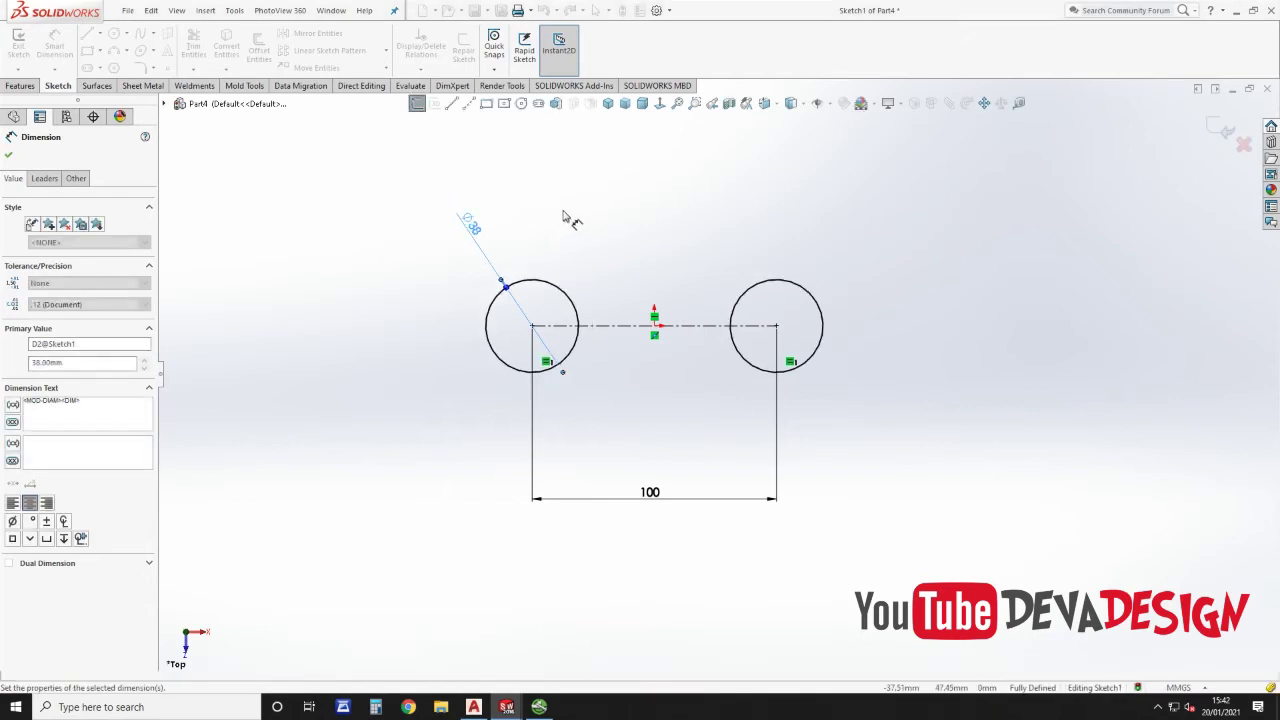
{"action": "key", "text": "Escape"}
Step: Add a larger concentric circle about 58 mm in diameter around each 38 mm circle and make the two outer circles equal
{"action": "left_click", "coordinate": [522, 105]}
{"action": "left_click", "coordinate": [532, 325]}
{"action": "left_click", "coordinate": [613, 268]}
{"action": "left_click", "coordinate": [776, 325]}
{"action": "left_click", "coordinate": [713, 269]}
{"action": "key", "text": "Escape"}
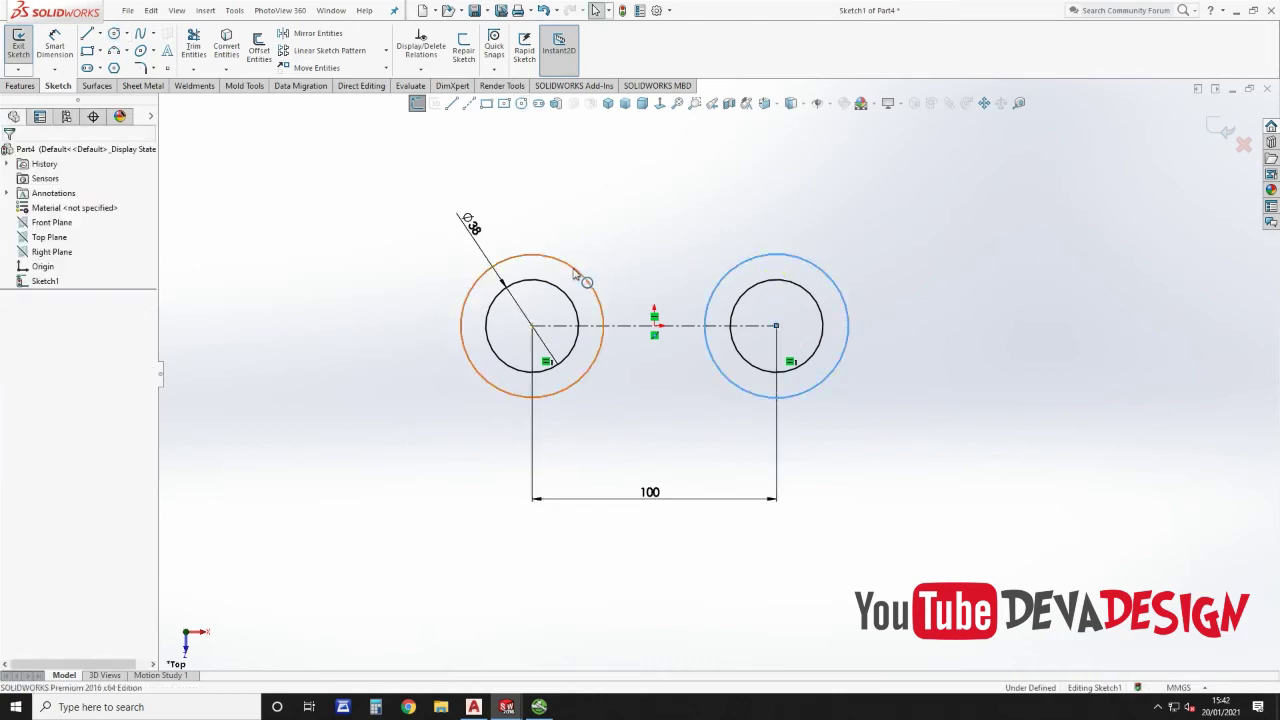
{"action": "left_click", "coordinate": [580, 277], "text": "ctrl"}
{"action": "left_click", "coordinate": [13, 418]}
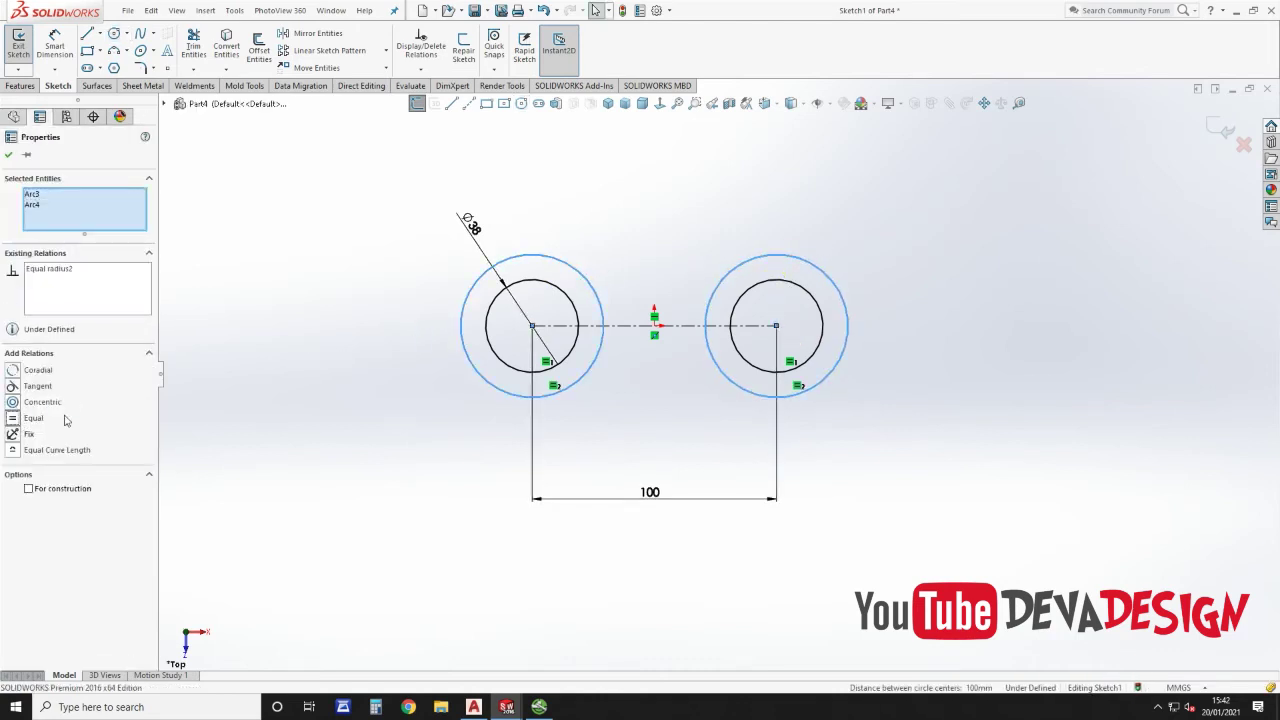
Step: Dimension one of the outer circles and set its diameter to 52 mm
{"action": "left_click", "coordinate": [55, 45]}
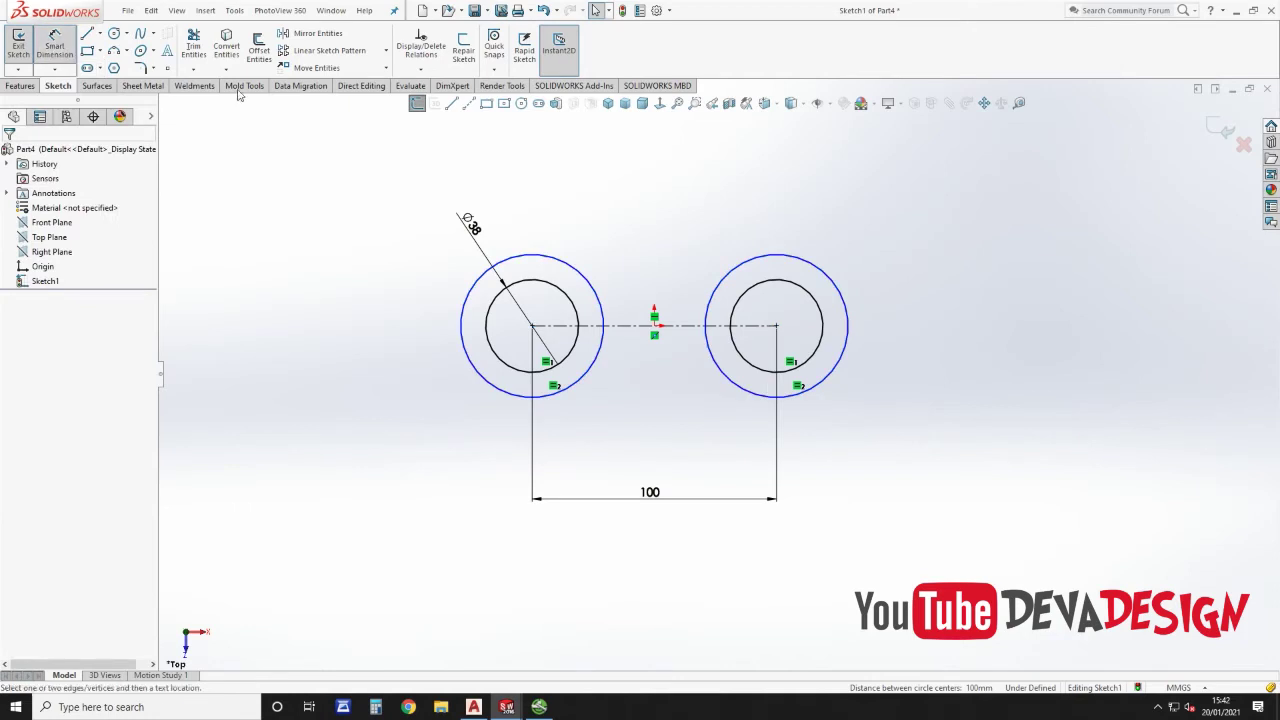
{"action": "left_click", "coordinate": [570, 265]}
{"action": "left_click", "coordinate": [588, 215]}
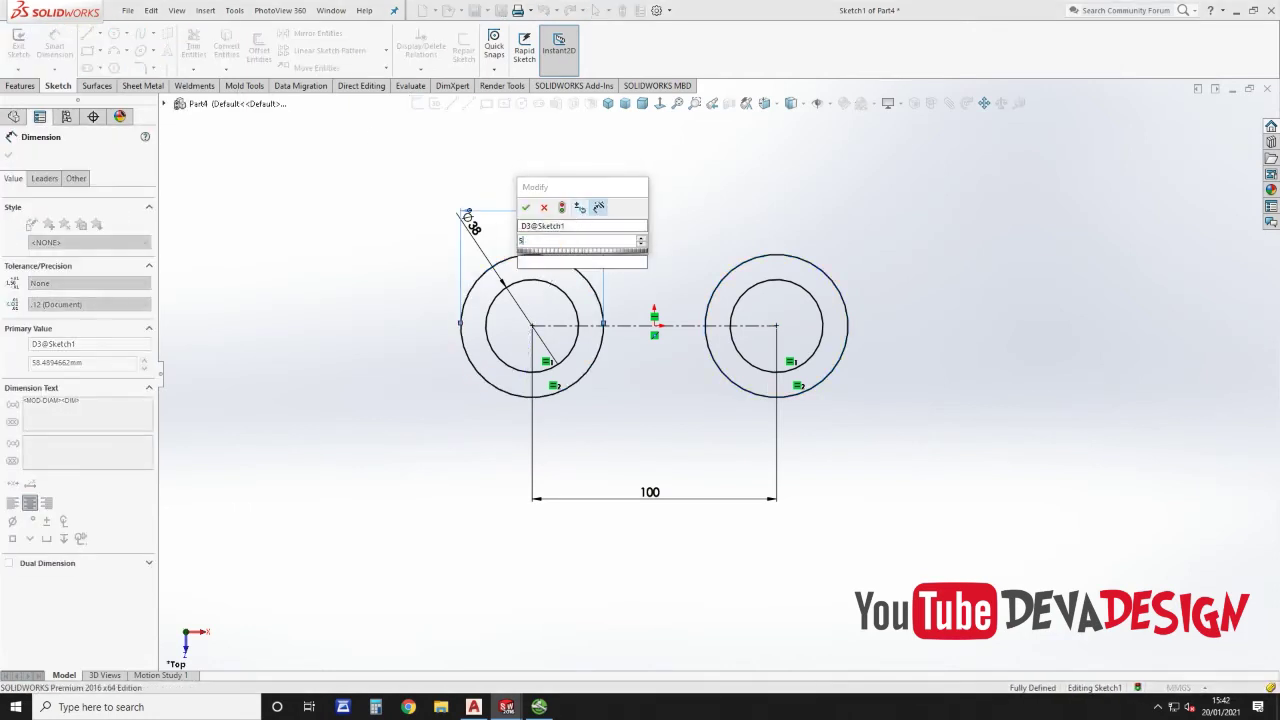
{"action": "key", "text": "Return"}
{"action": "scroll", "coordinate": [743, 250], "scroll_direction": "down", "scroll_amount": 3}
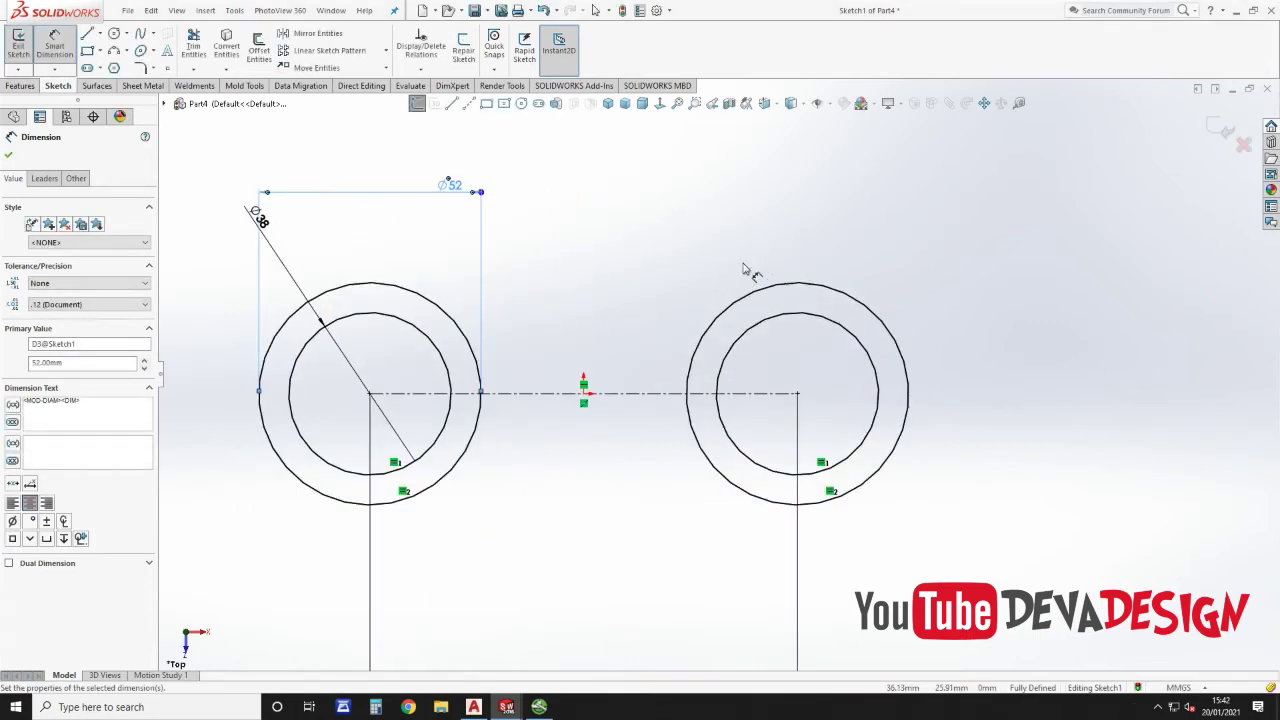
Step: Draw horizontal lines joining the top quadrant points of the two outer circles and of the two inner circles
{"action": "key", "text": "Escape"}
{"action": "key", "text": "l"}
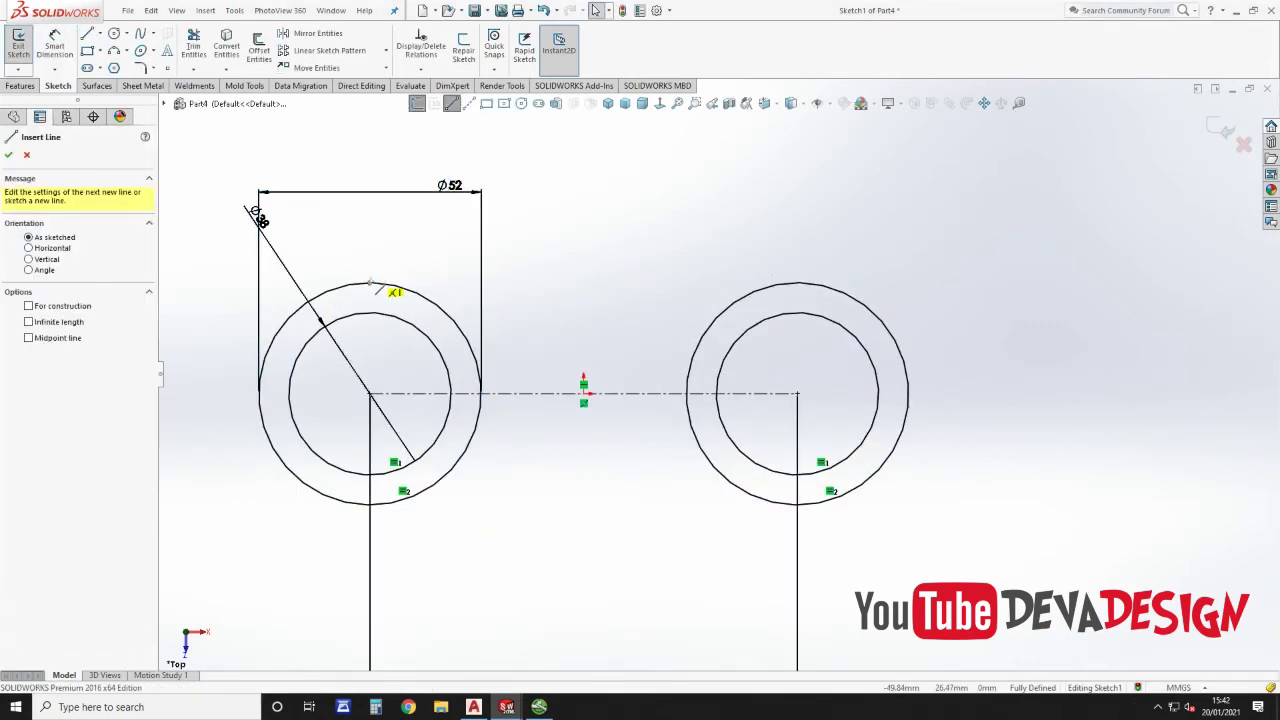
{"action": "left_click", "coordinate": [371, 284]}
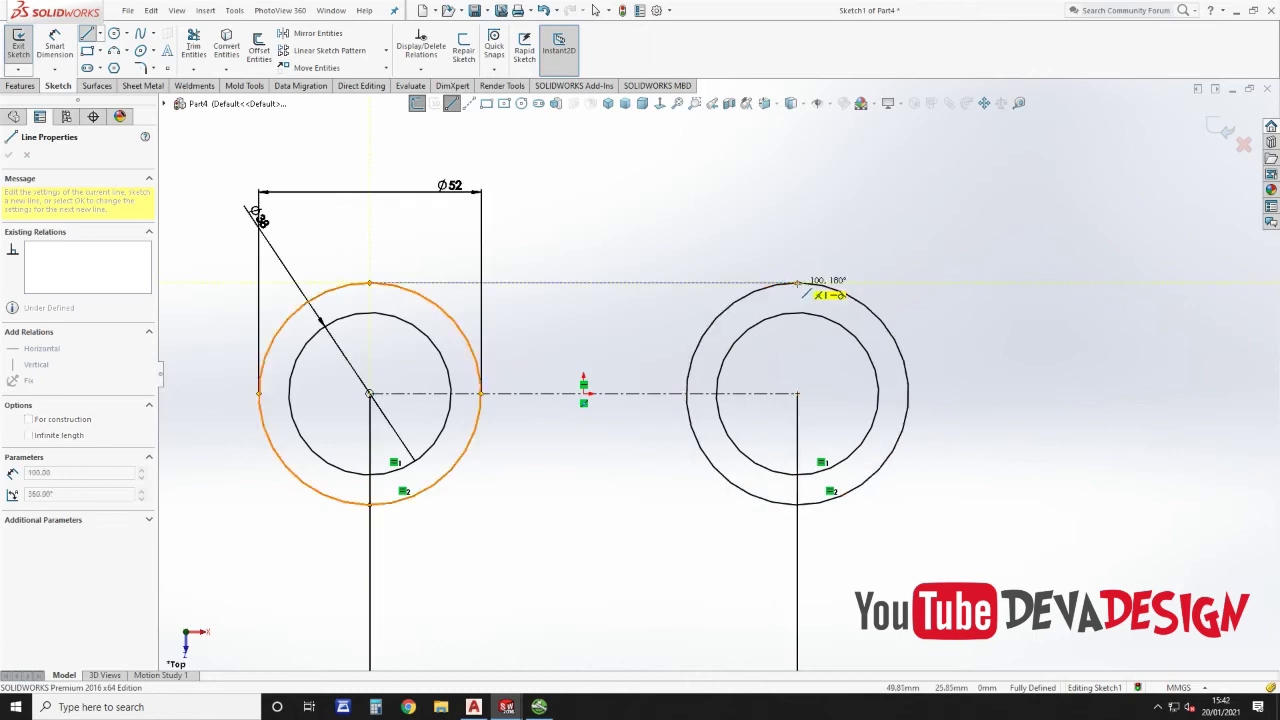
{"action": "left_click", "coordinate": [797, 284]}
{"action": "key", "text": "Escape"}
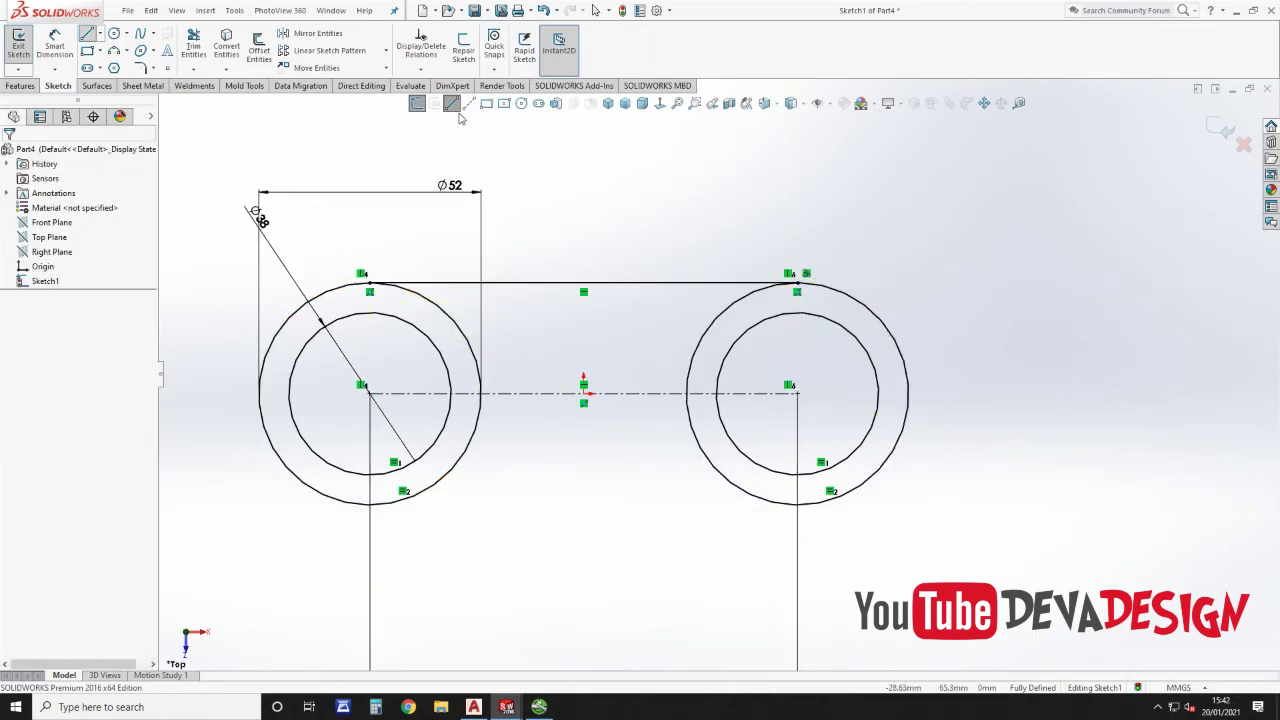
{"action": "key", "text": "l"}
{"action": "left_click", "coordinate": [370, 313]}
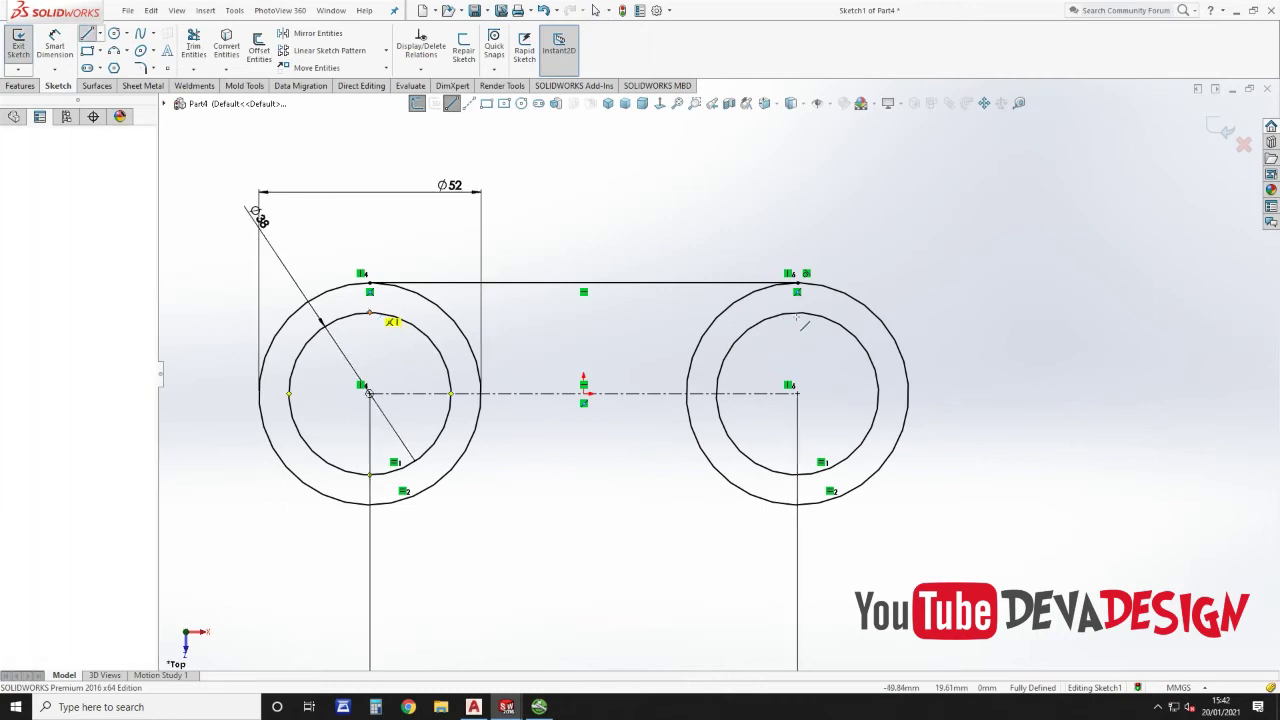
{"action": "left_click", "coordinate": [797, 313]}
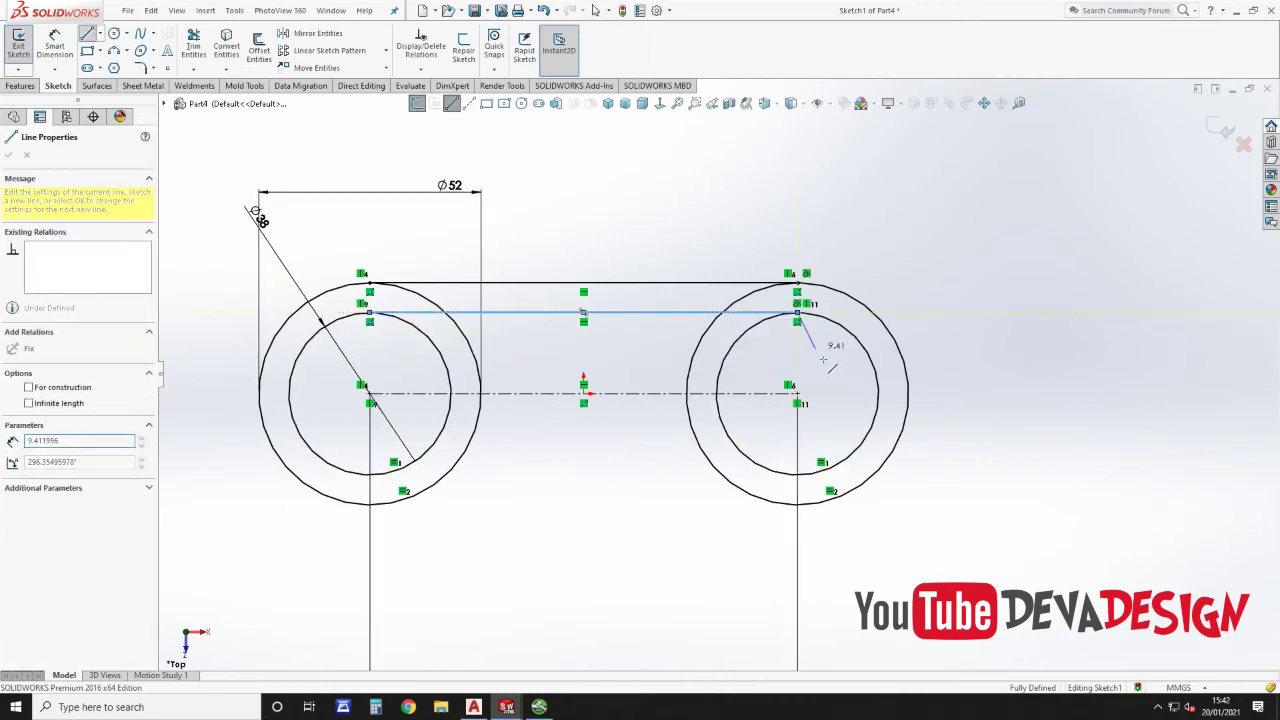
{"action": "key", "text": "Escape"}
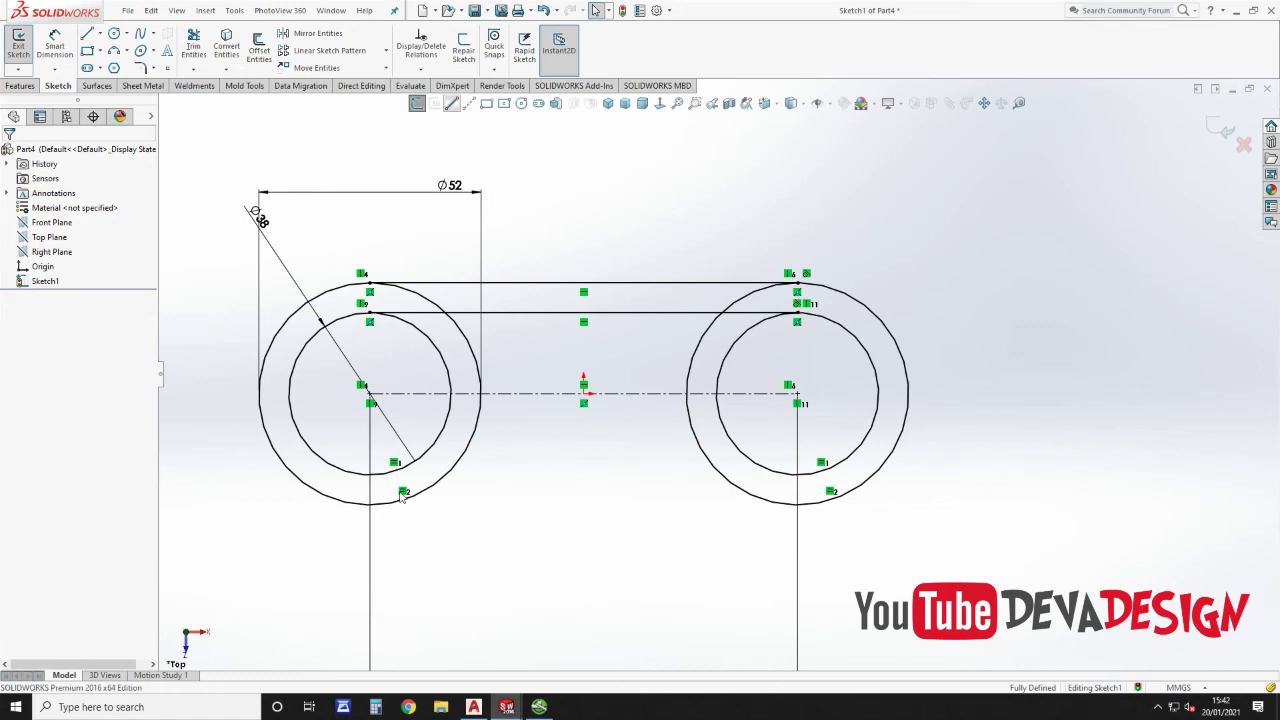
Step: Draw horizontal lines joining the bottom quadrant points of the two inner circles and of the two outer circles
{"action": "key", "text": "l"}
{"action": "left_click", "coordinate": [371, 475]}
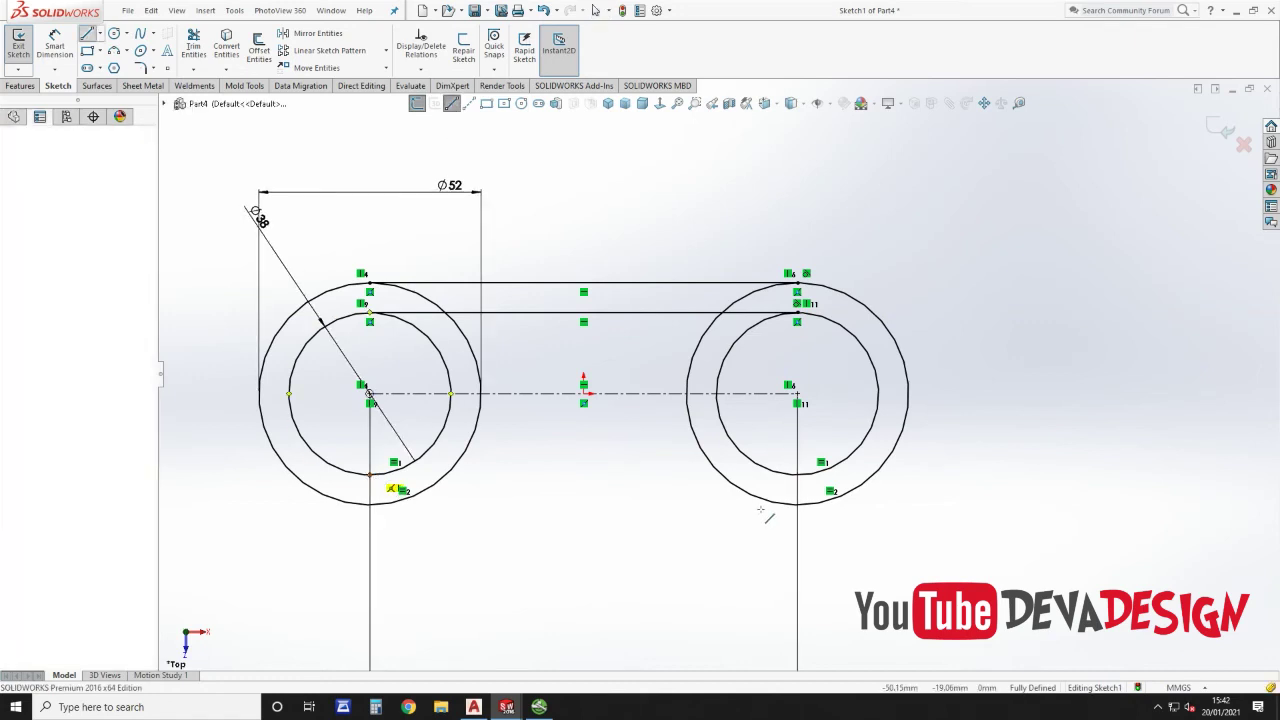
{"action": "left_click", "coordinate": [806, 473]}
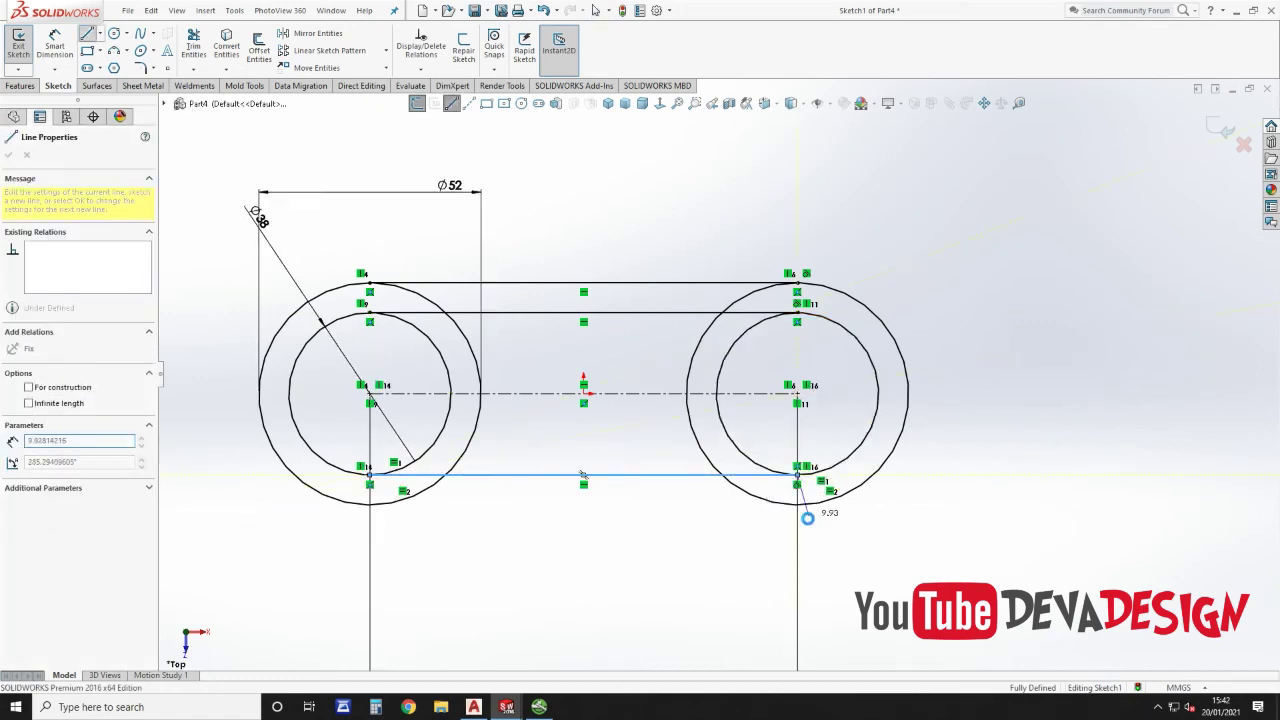
{"action": "key", "text": "Escape"}
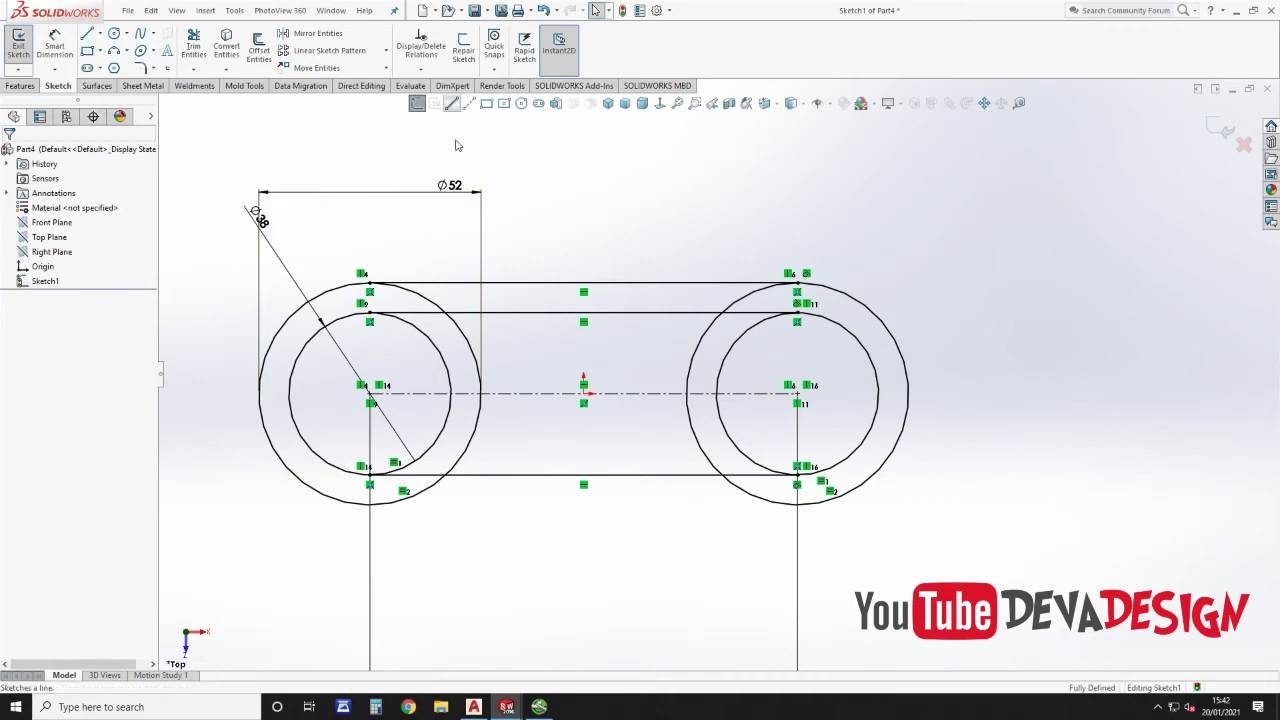
{"action": "key", "text": "l"}
{"action": "left_click", "coordinate": [371, 505]}
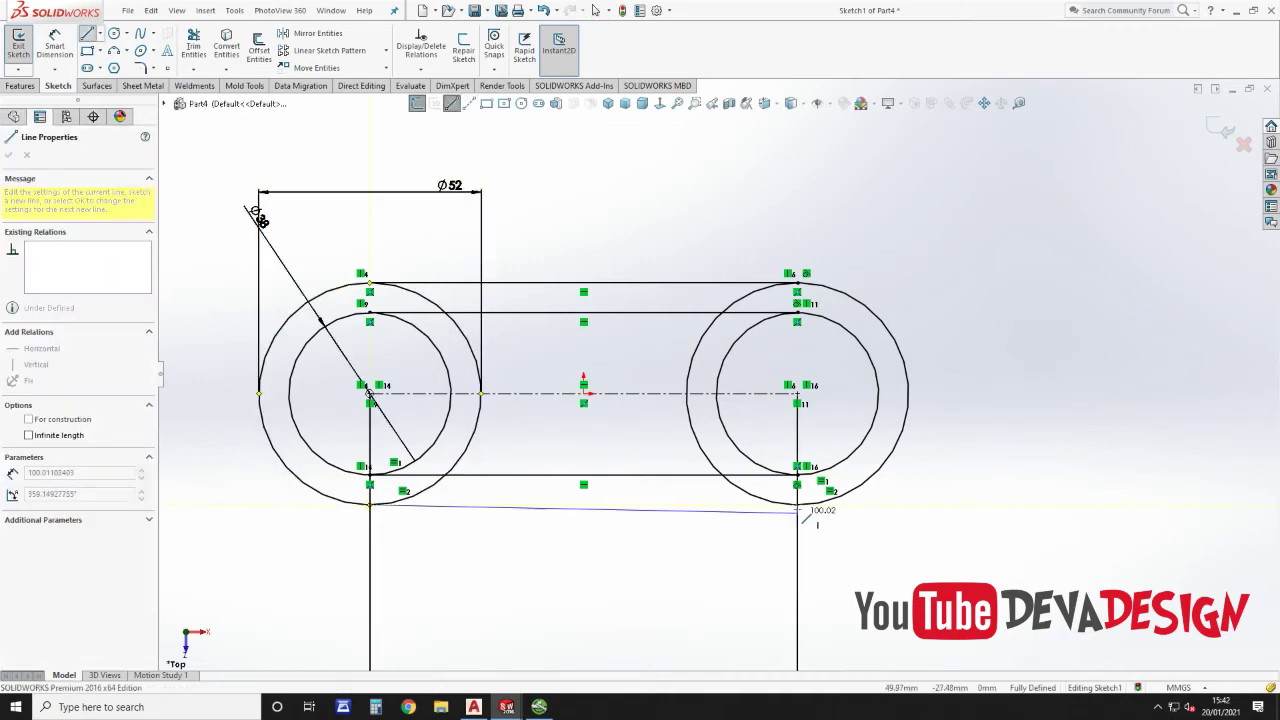
{"action": "left_click", "coordinate": [803, 512]}
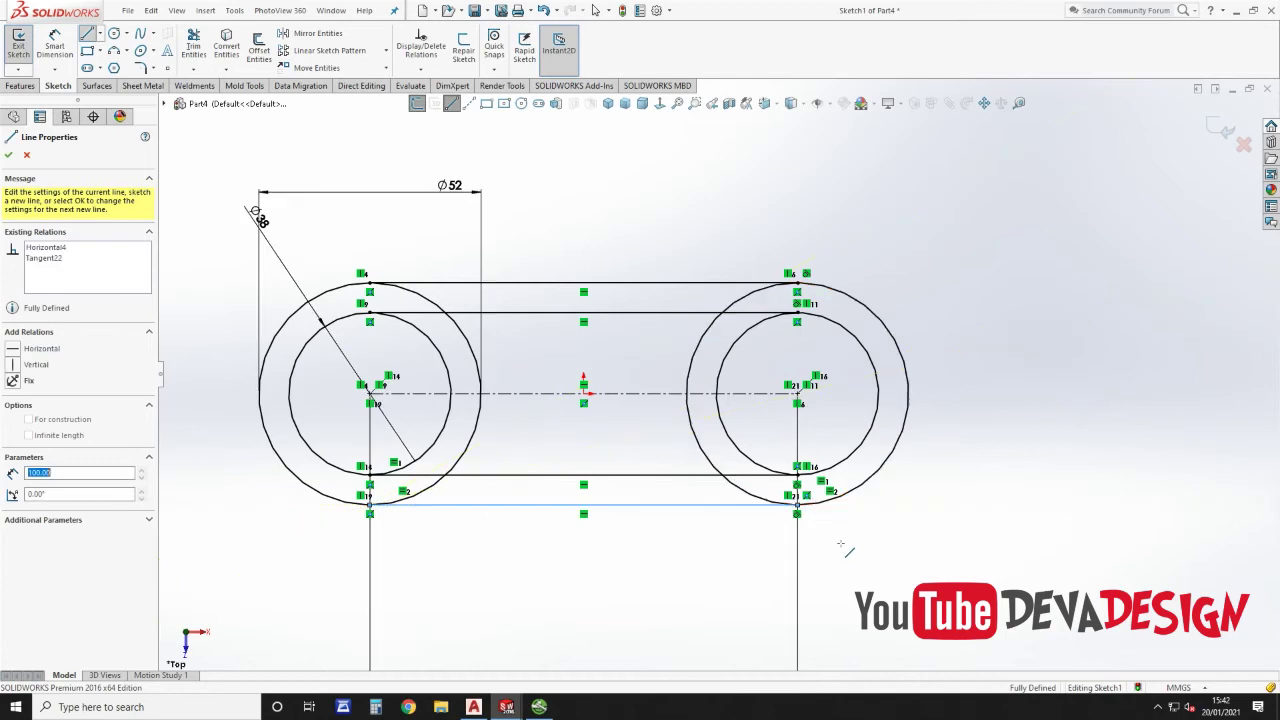
{"action": "key", "text": "Escape"}
Step: Trim away the inward-facing halves of the left pair of circles, leaving two concentric end arcs
{"action": "left_click", "coordinate": [193, 45]}
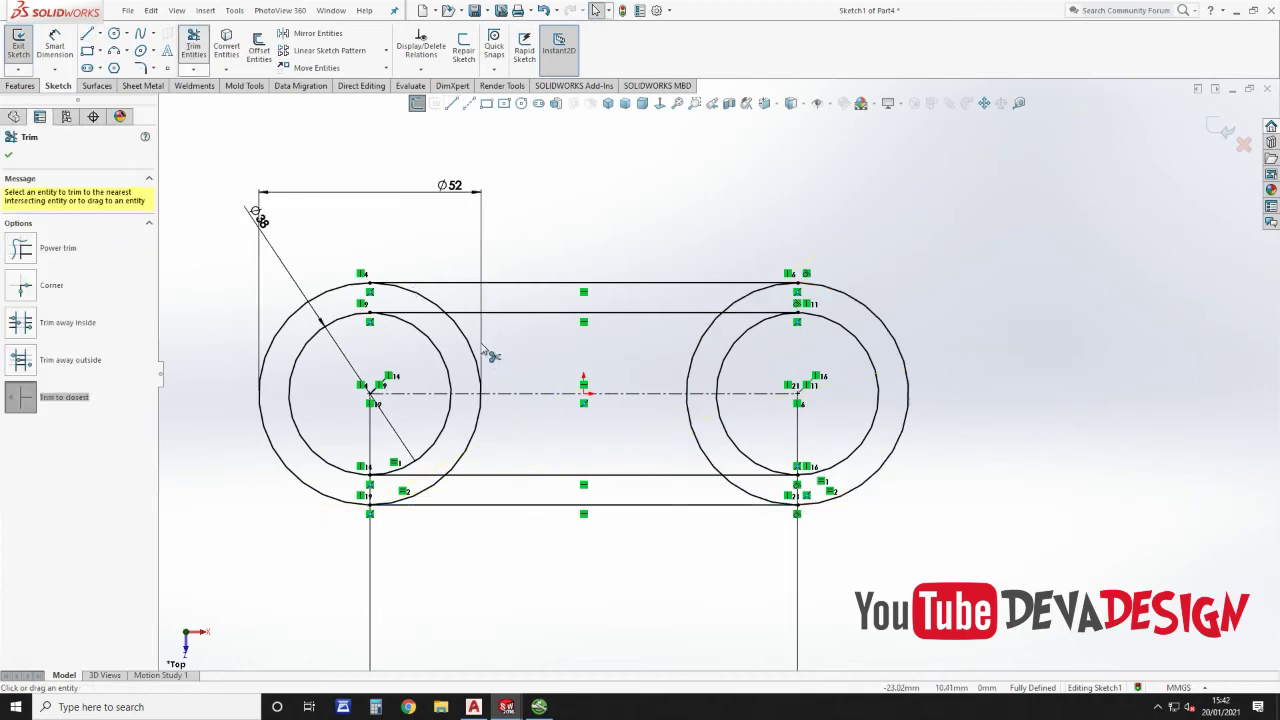
{"action": "left_click", "coordinate": [437, 311]}
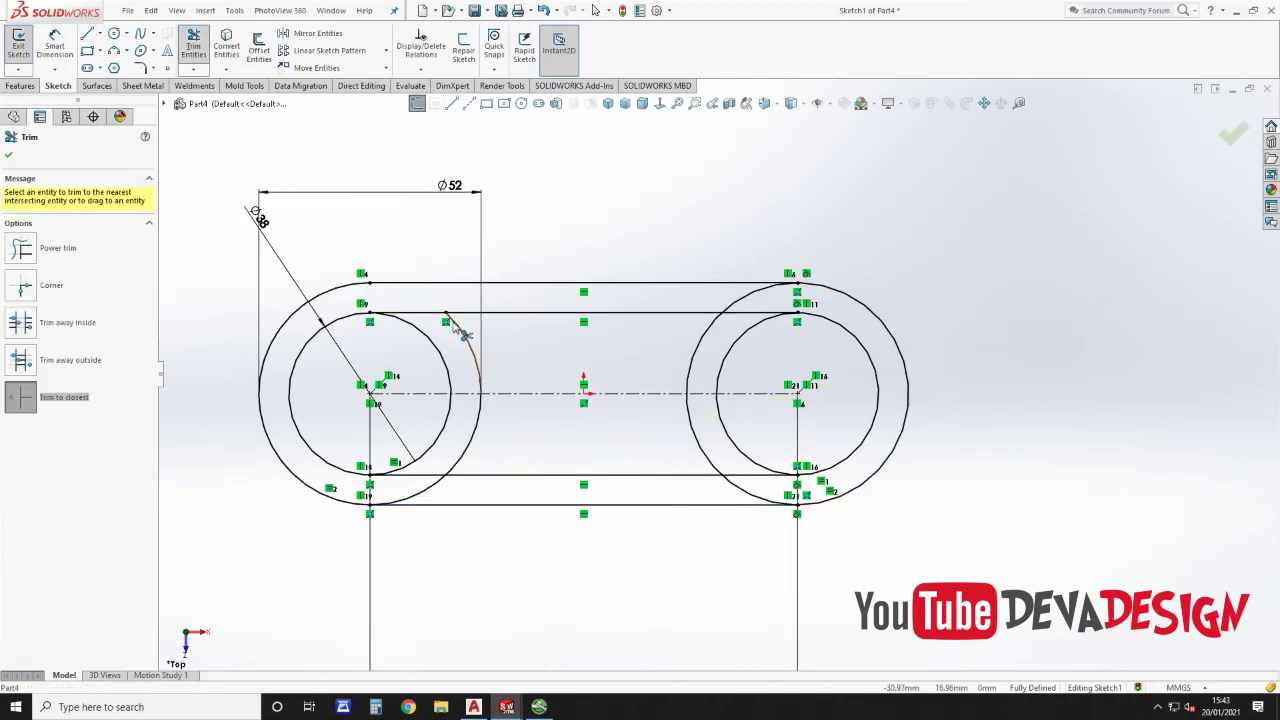
{"action": "left_click", "coordinate": [482, 386]}
{"action": "left_click", "coordinate": [459, 463]}
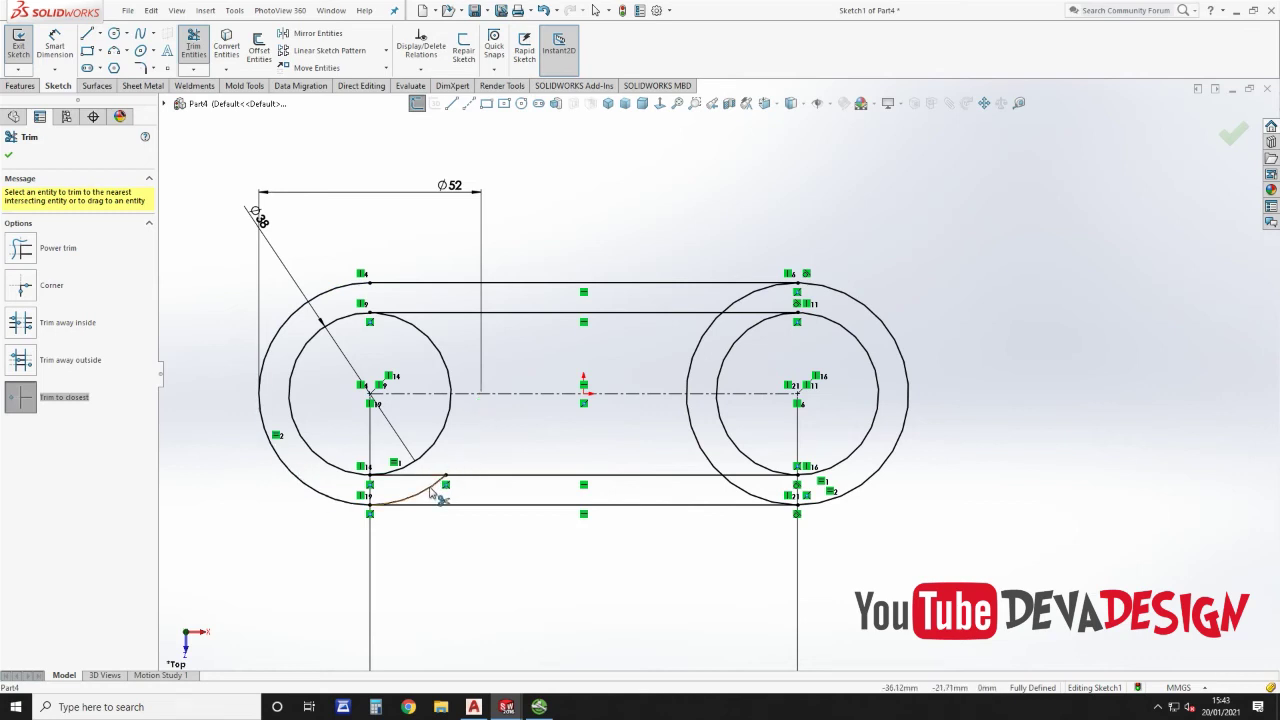
{"action": "left_click", "coordinate": [442, 434]}
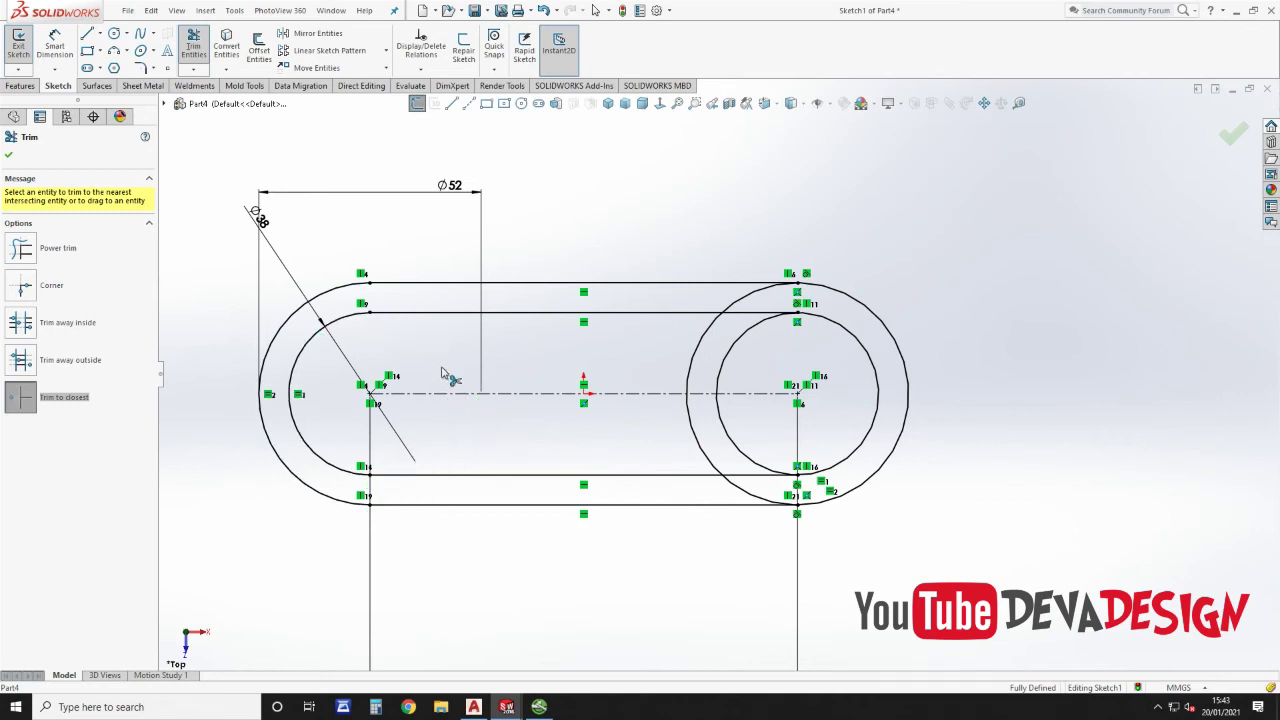
Step: Trim away the inward-facing halves of the right pair of circles to complete the double slot outline
{"action": "left_click", "coordinate": [720, 330]}
{"action": "left_click", "coordinate": [700, 449]}
{"action": "left_click", "coordinate": [741, 492]}
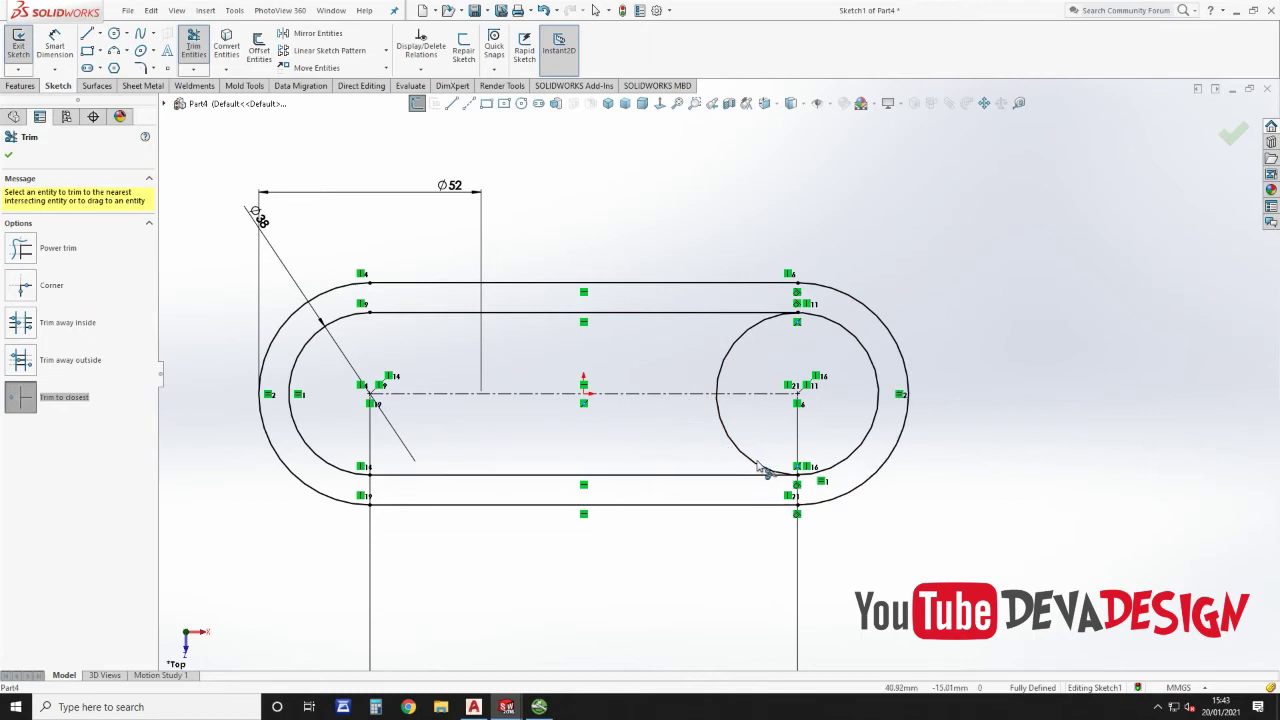
{"action": "left_click", "coordinate": [746, 440]}
{"action": "left_click", "coordinate": [727, 378]}
{"action": "key", "text": "Escape"}
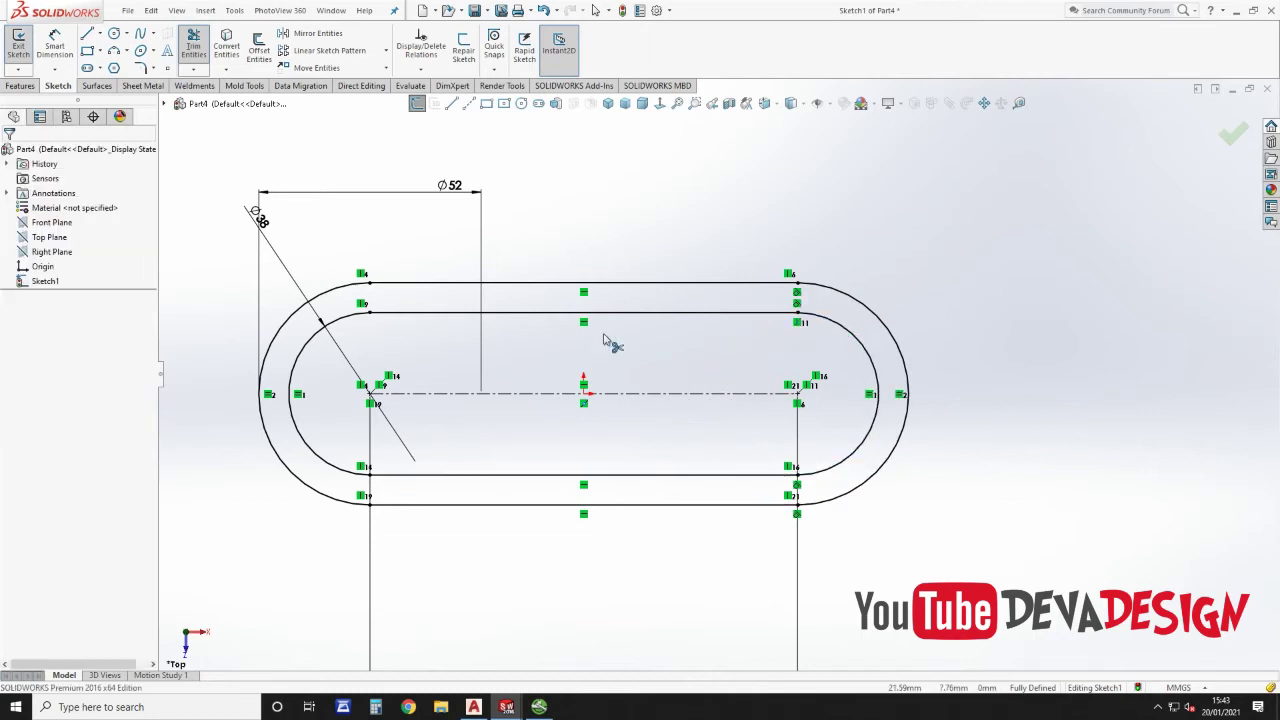
Step: Extrude the slot-shaped ring profile as a blind boss 10 mm deep
{"action": "left_click", "coordinate": [20, 85]}
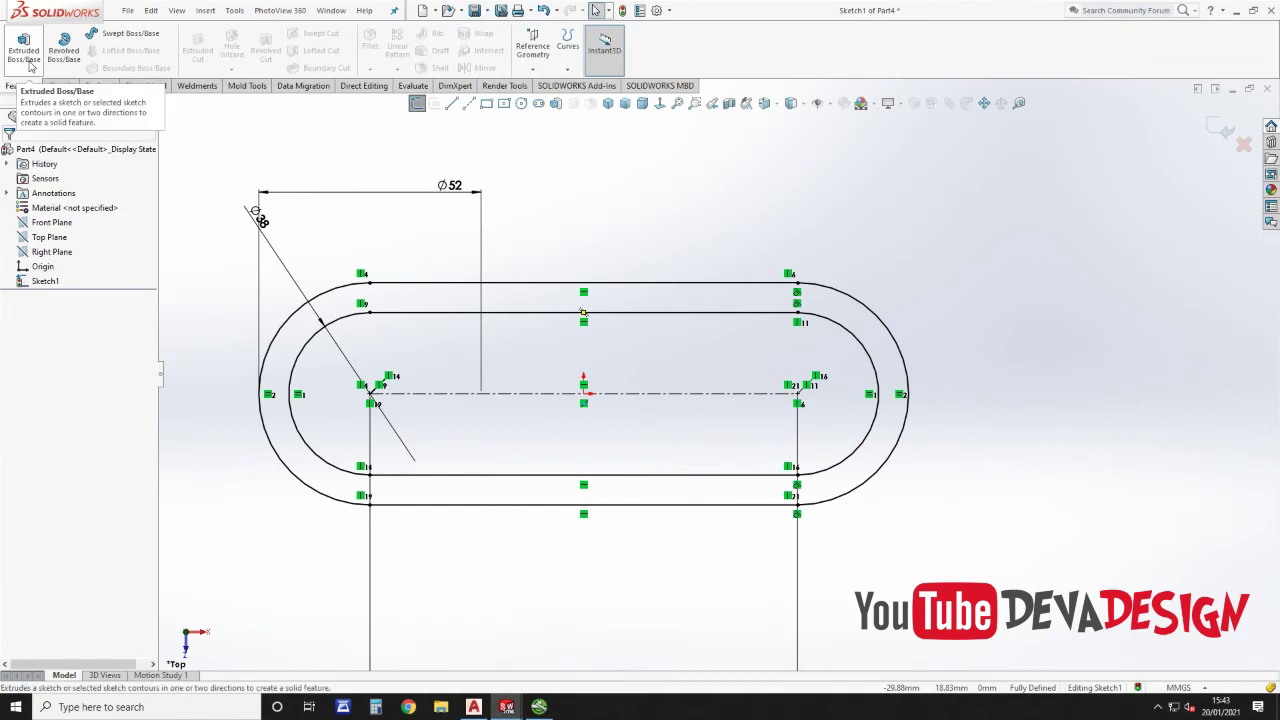
{"action": "left_click", "coordinate": [27, 55]}
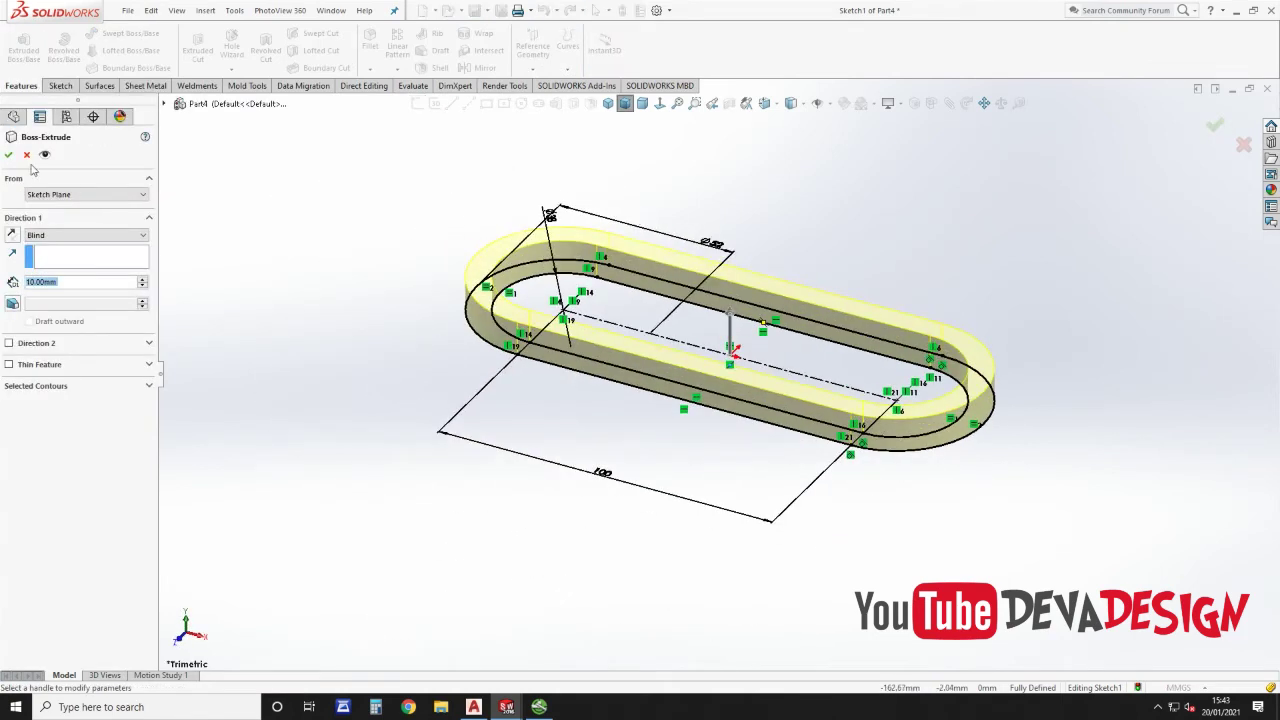
{"action": "left_click", "coordinate": [8, 154]}
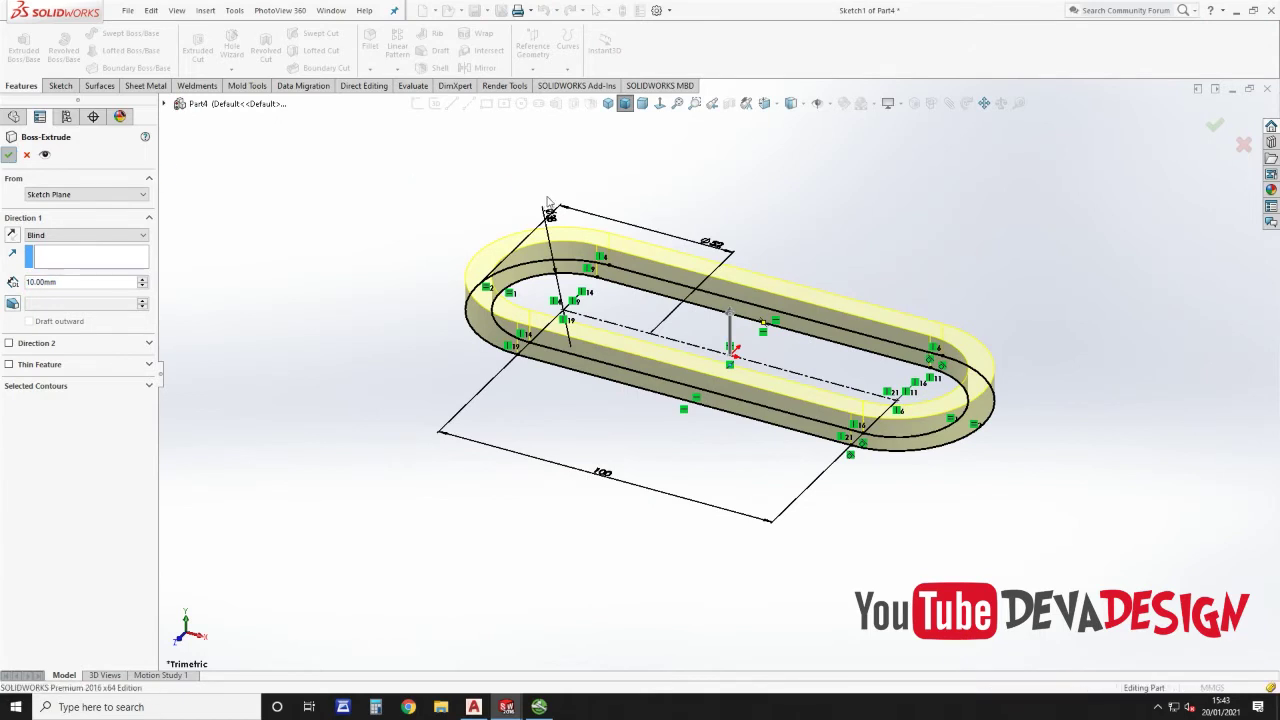
{"action": "key", "text": "Return"}
{"action": "left_click", "coordinate": [429, 215]}
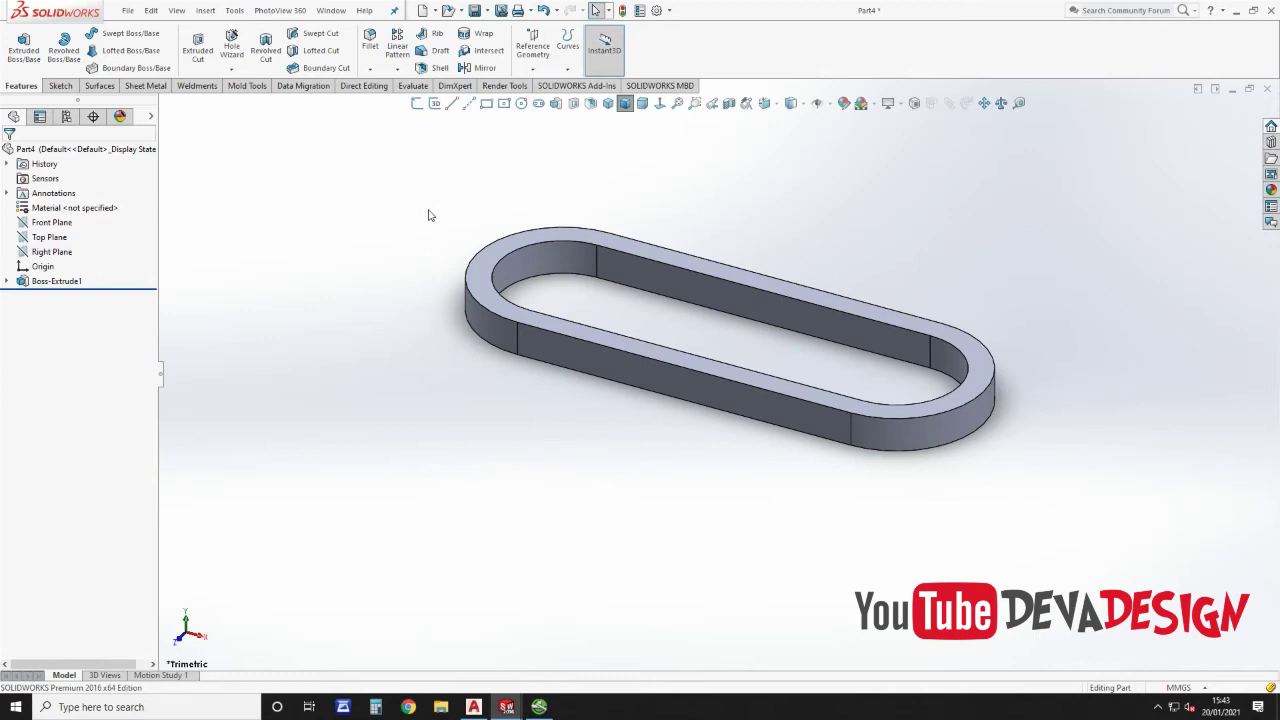
Step: Save the part as "1.9 Chain Drive" in the Roller Connveyor folder
{"action": "key", "text": "ctrl+s"}
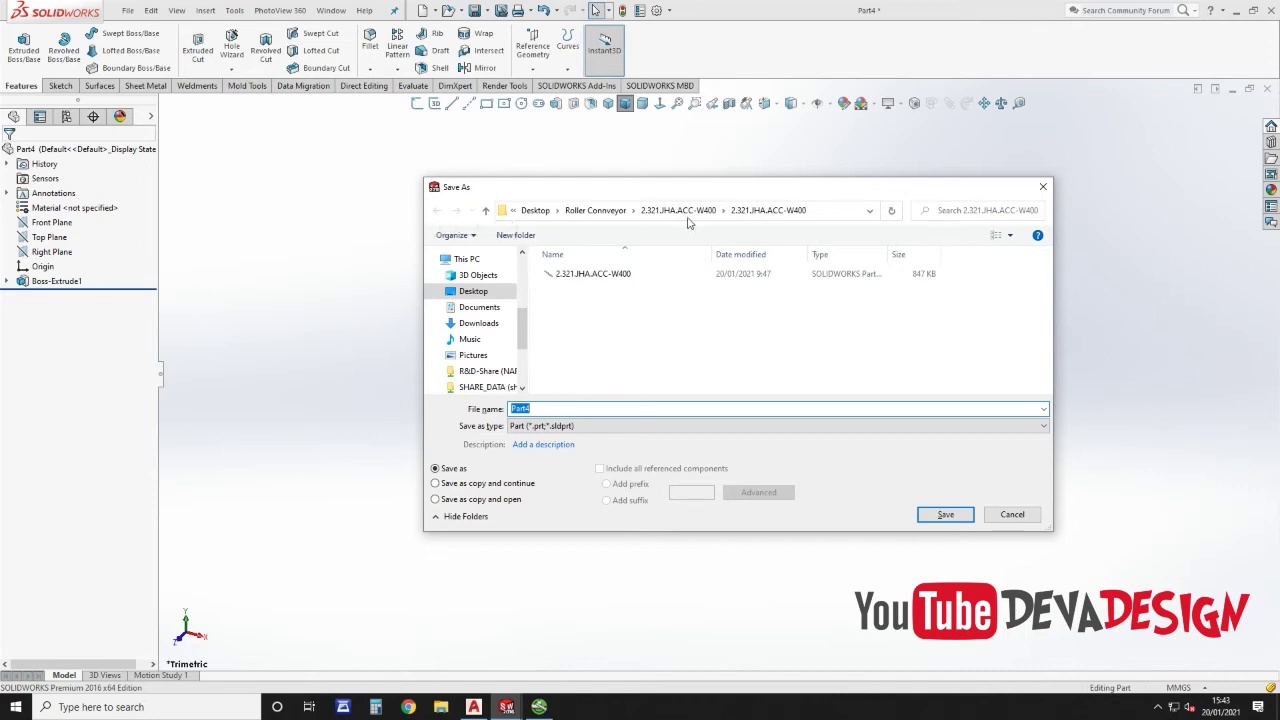
{"action": "left_click", "coordinate": [595, 210]}
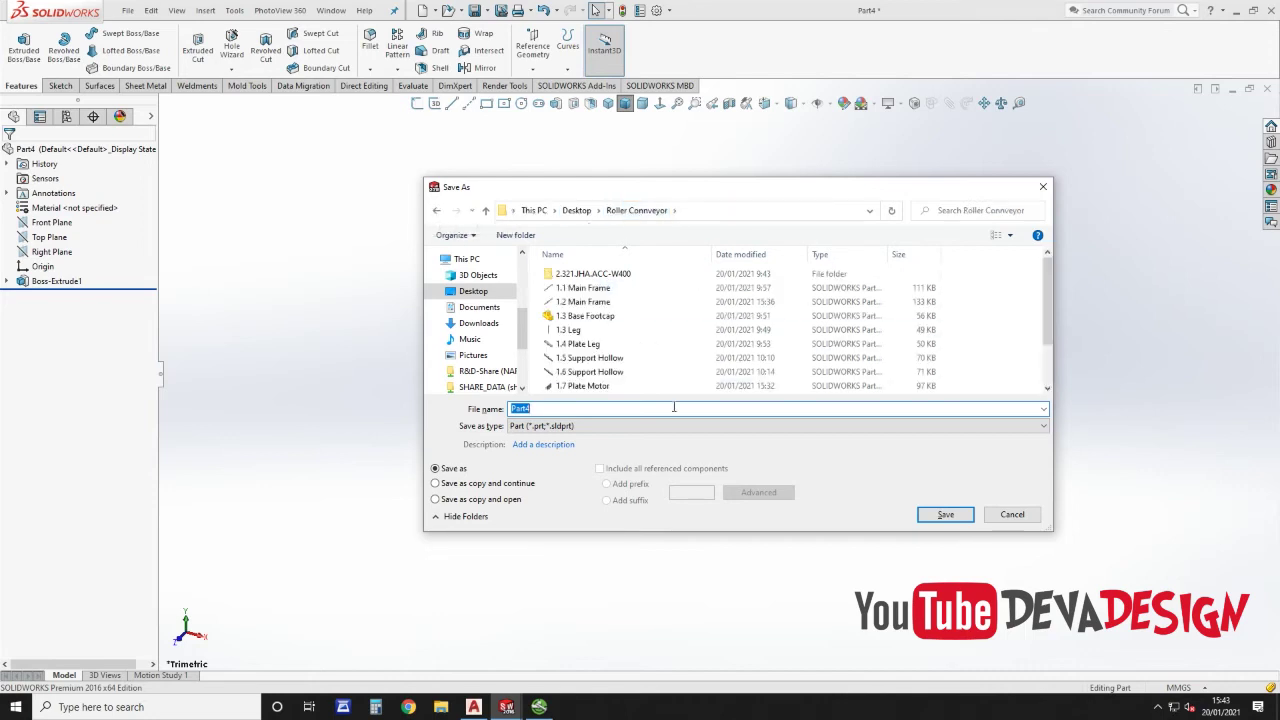
{"action": "scroll", "coordinate": [684, 383], "scroll_direction": "down", "scroll_amount": 1}
{"action": "type", "text": "1.9 Chain"}
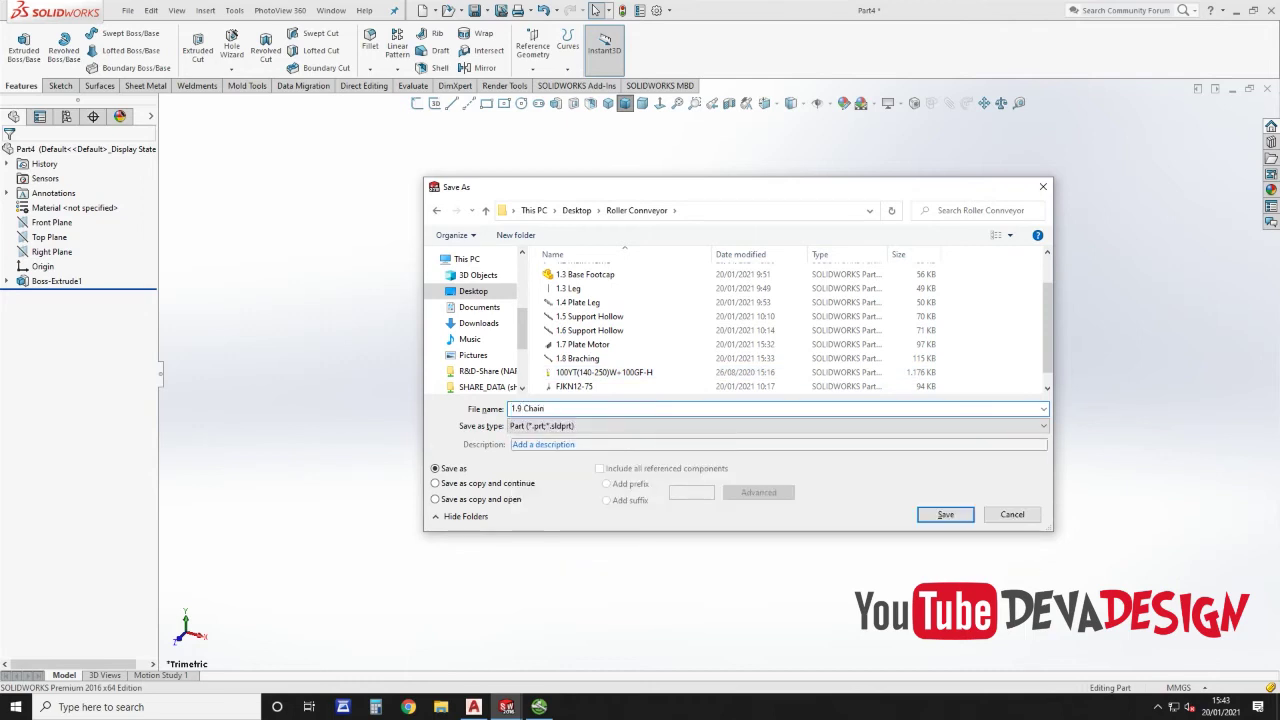
{"action": "type", "text": " Driv"}
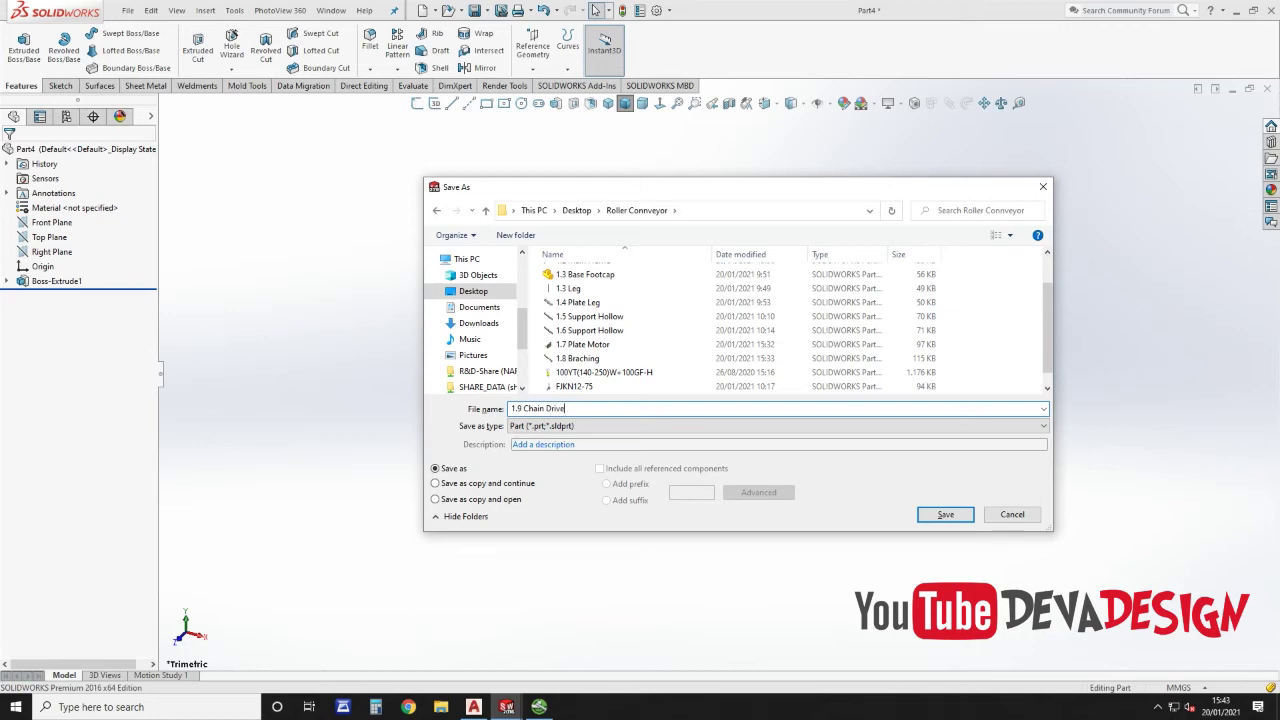
{"action": "type", "text": "e"}
{"action": "key", "text": "Return"}
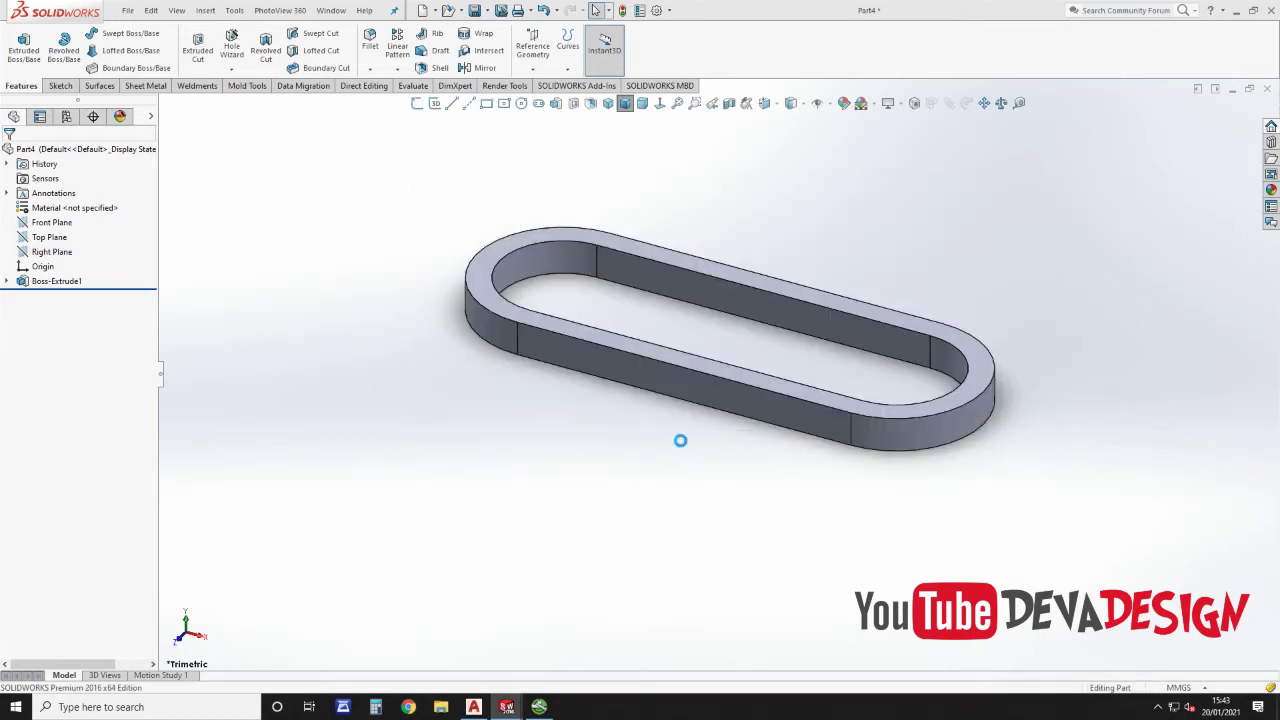
Step: Switch to the General Assy Roller Conveyor assembly and insert the 1.9 Chain Drive part beside the motor plate
{"action": "key", "text": "ctrl+Tab"}
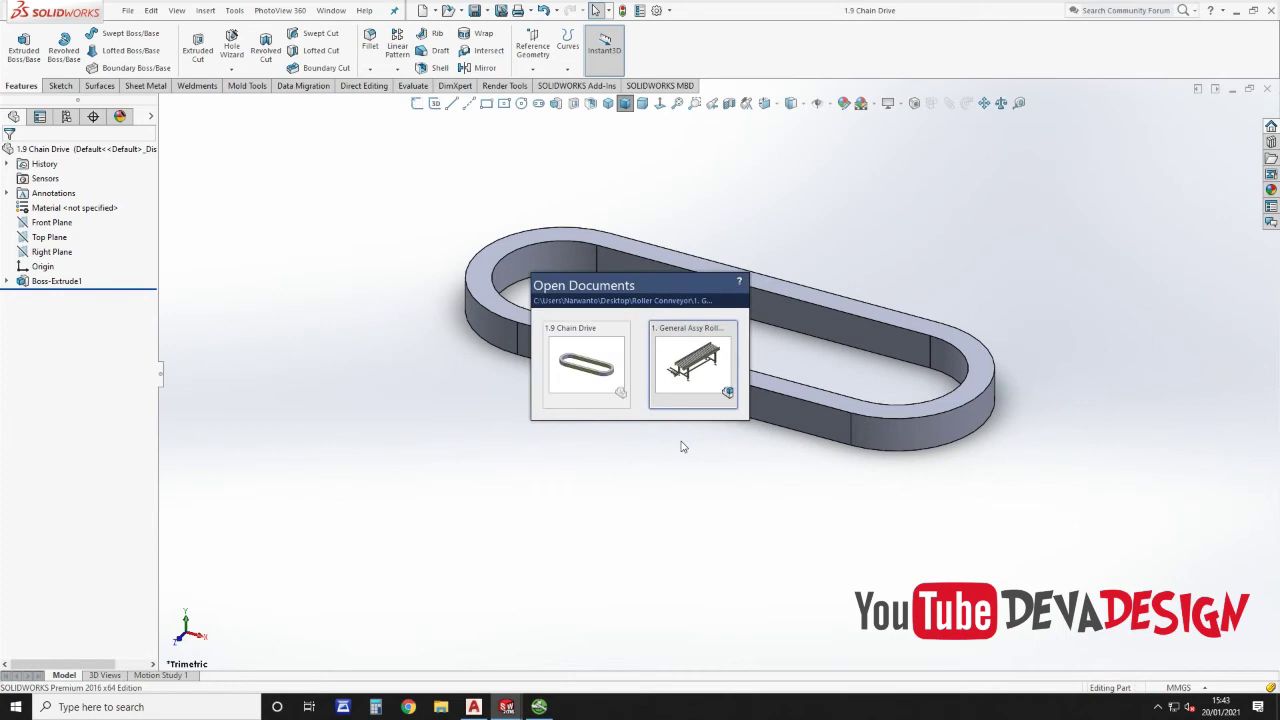
{"action": "scroll", "coordinate": [943, 383], "scroll_direction": "up", "scroll_amount": 6}
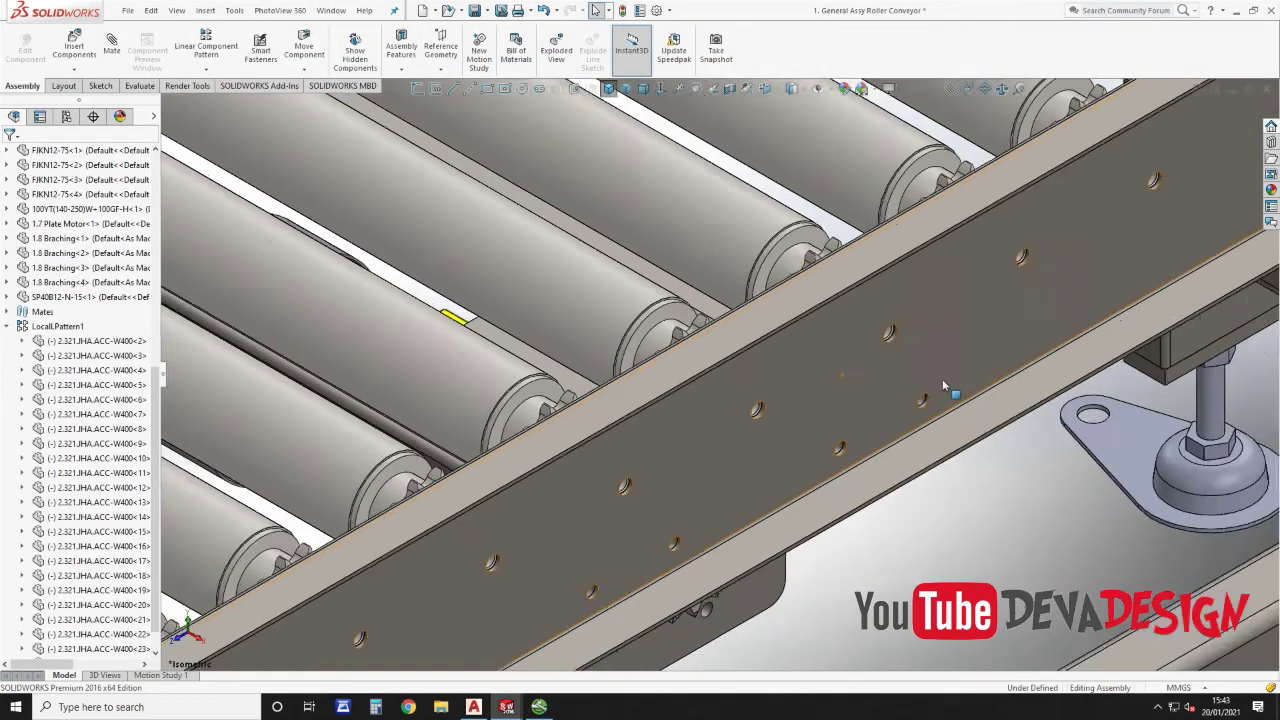
{"action": "left_click", "coordinate": [76, 50]}
{"action": "left_click", "coordinate": [45, 294]}
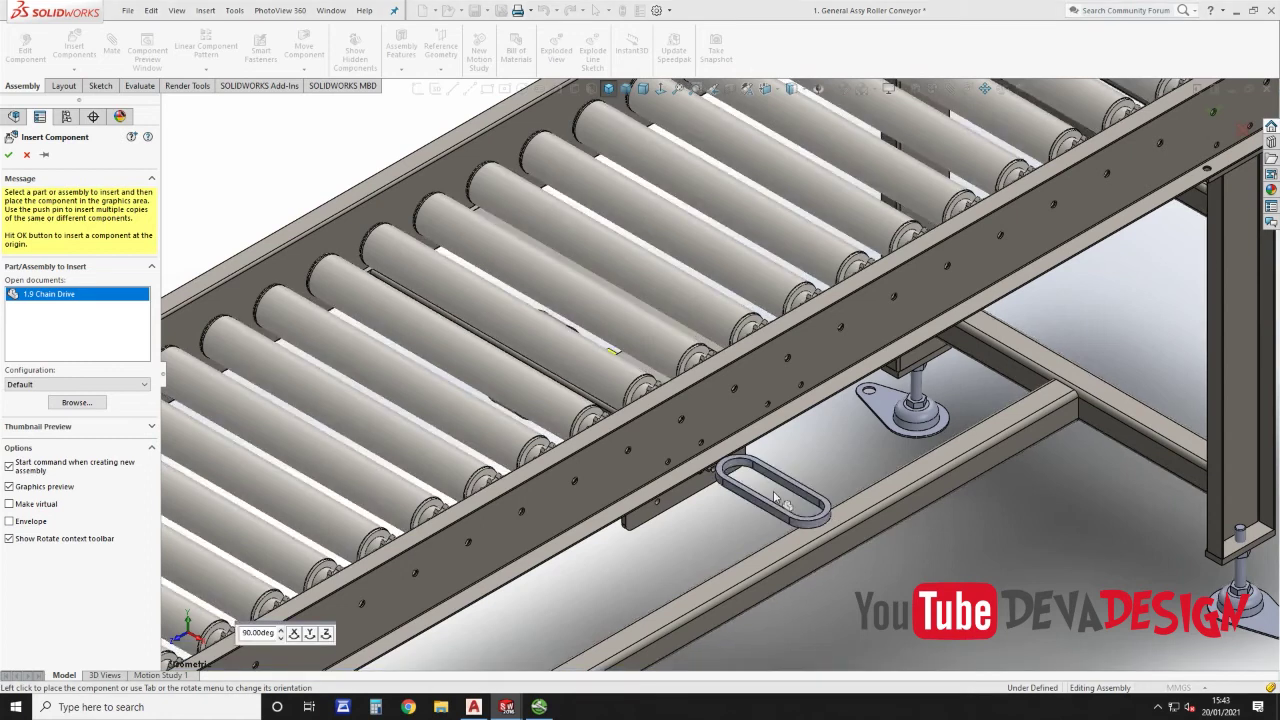
{"action": "left_click", "coordinate": [773, 489]}
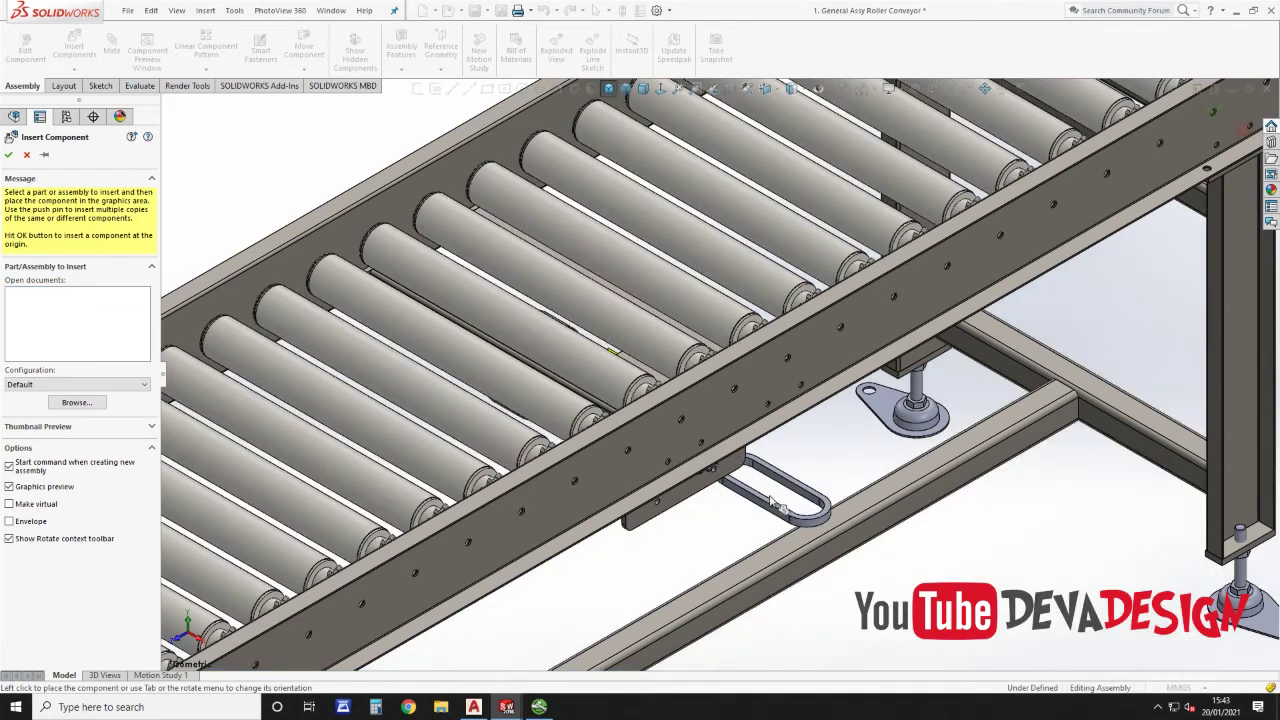
Step: Add a concentric mate between the chain drive's rounded inner end face and the cylindrical hub of the motor sprocket
{"action": "scroll", "coordinate": [733, 480], "scroll_direction": "down", "scroll_amount": 10}
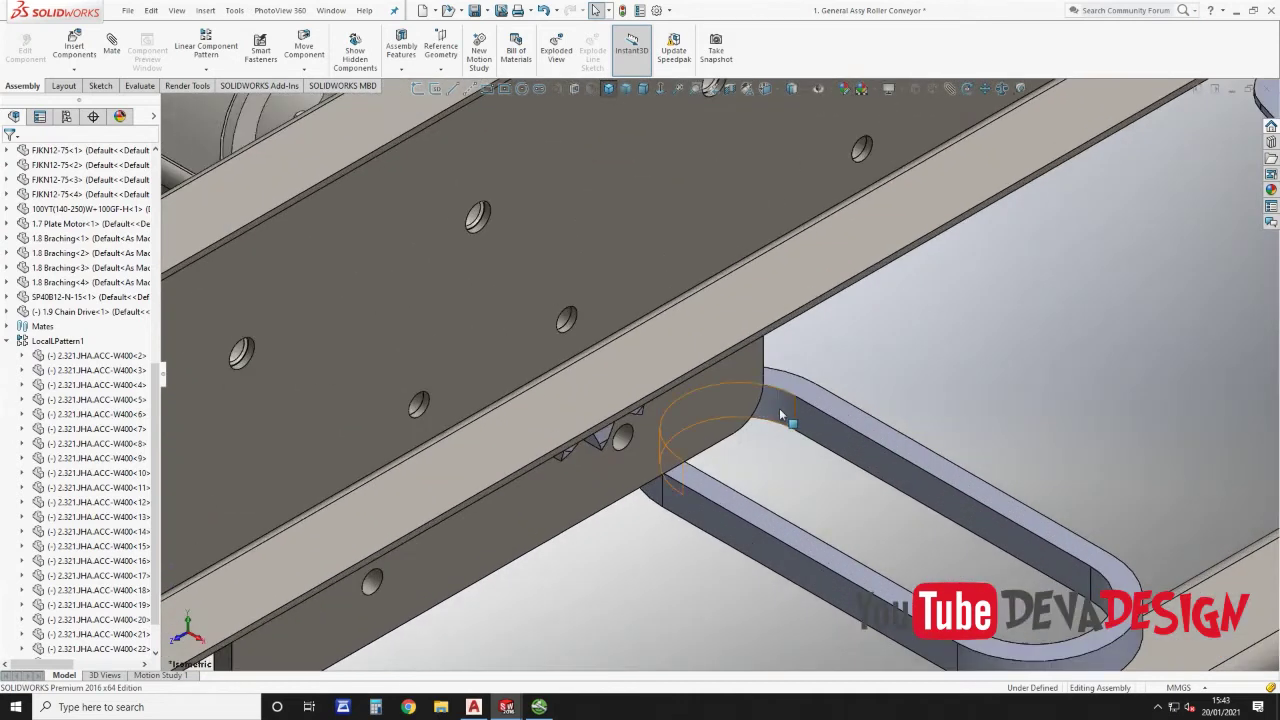
{"action": "left_click", "coordinate": [781, 415]}
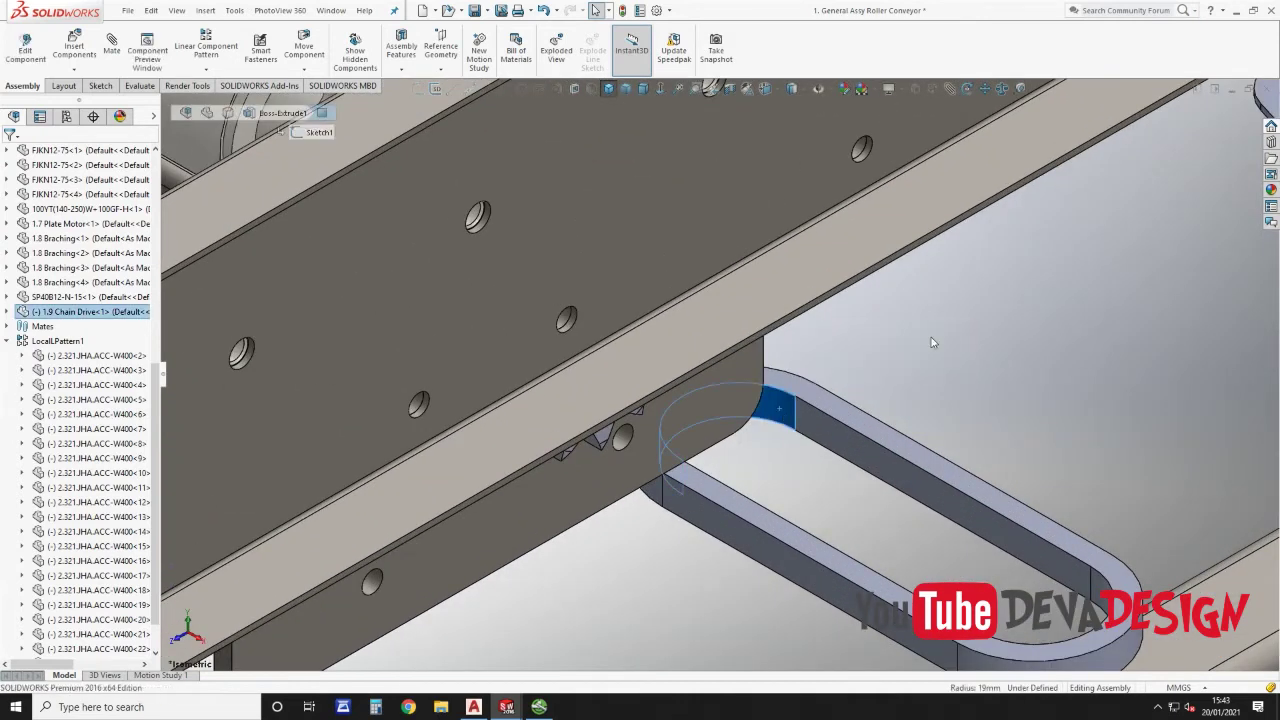
{"action": "key", "text": "m"}
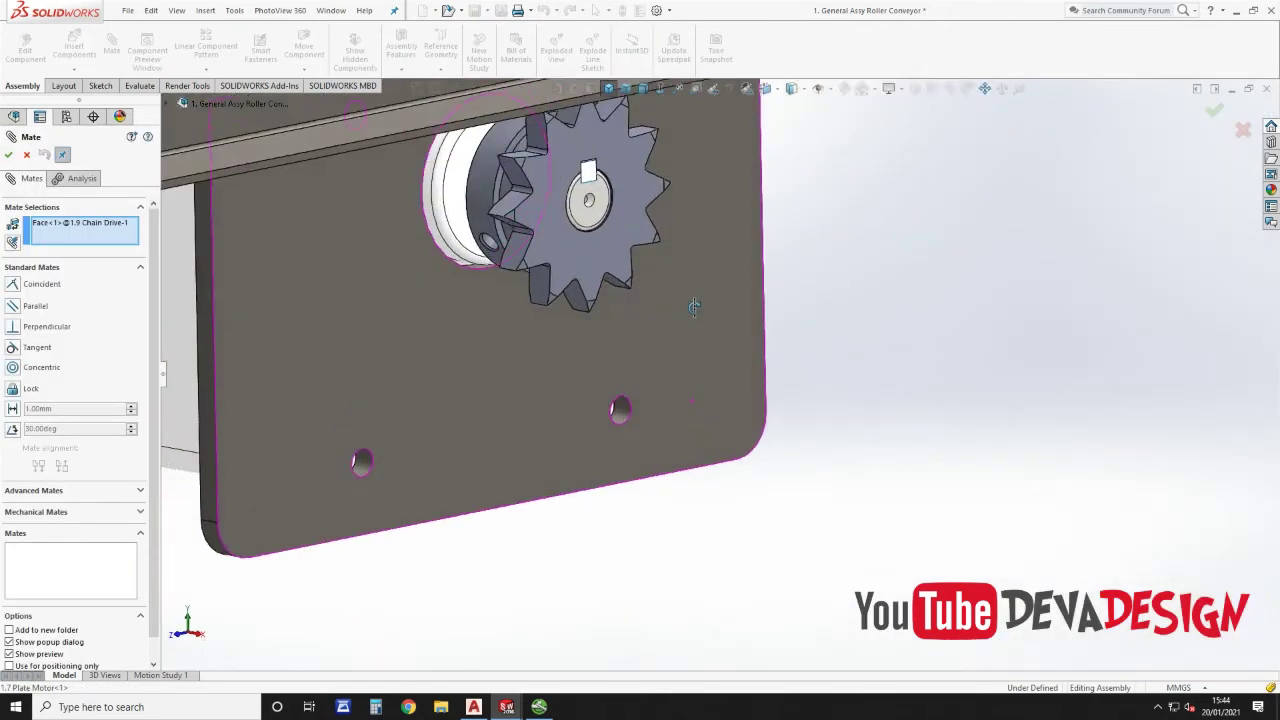
{"action": "left_click", "coordinate": [551, 175]}
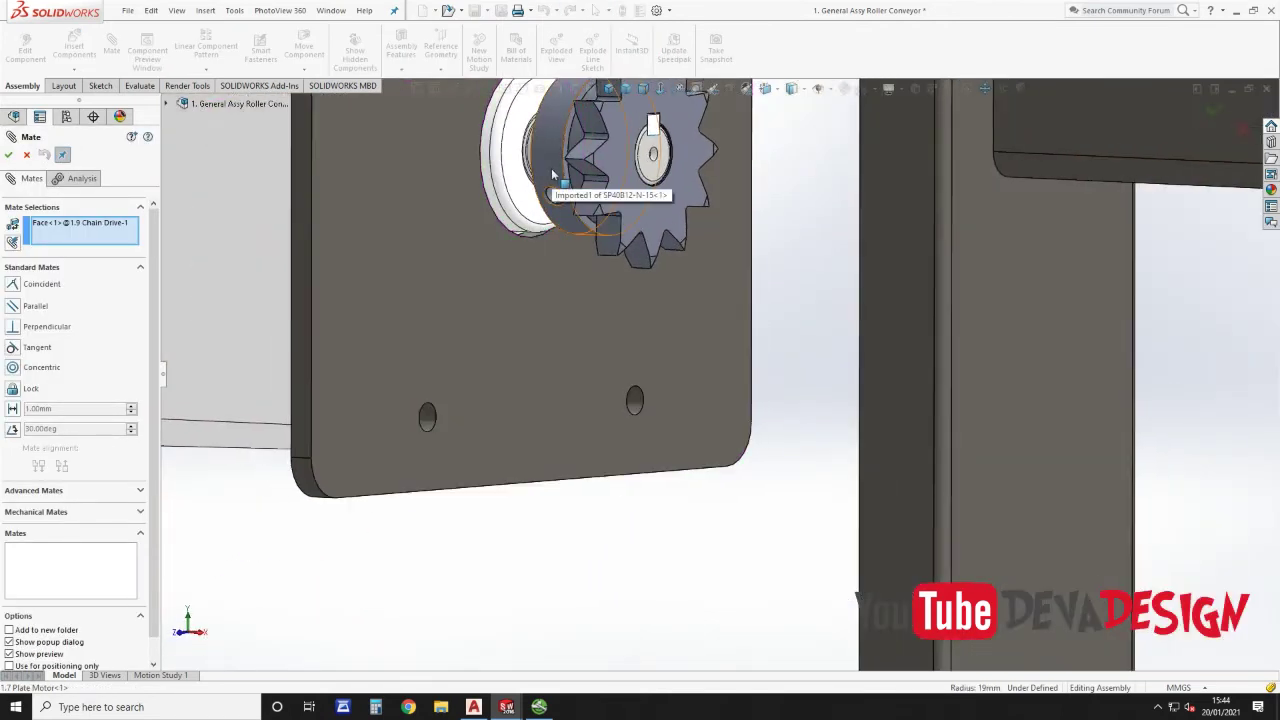
{"action": "scroll", "coordinate": [655, 321], "scroll_direction": "up", "scroll_amount": 6}
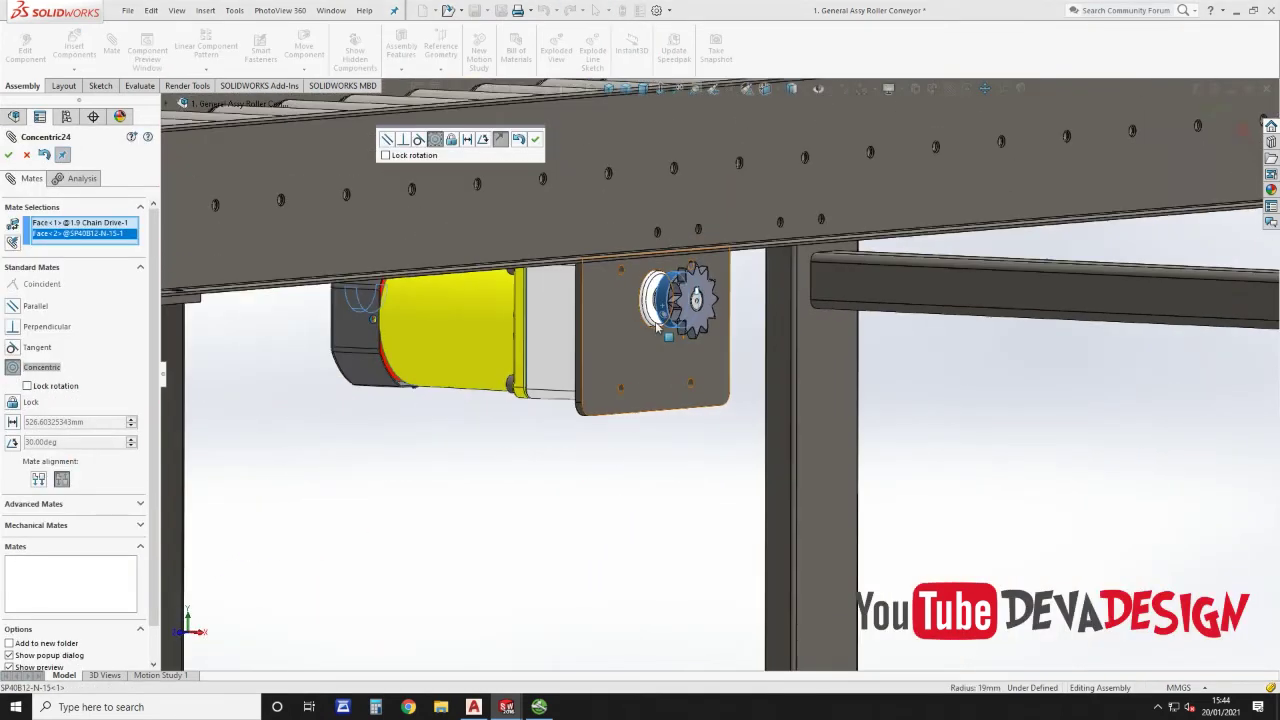
{"action": "scroll", "coordinate": [655, 321], "scroll_direction": "up", "scroll_amount": 2}
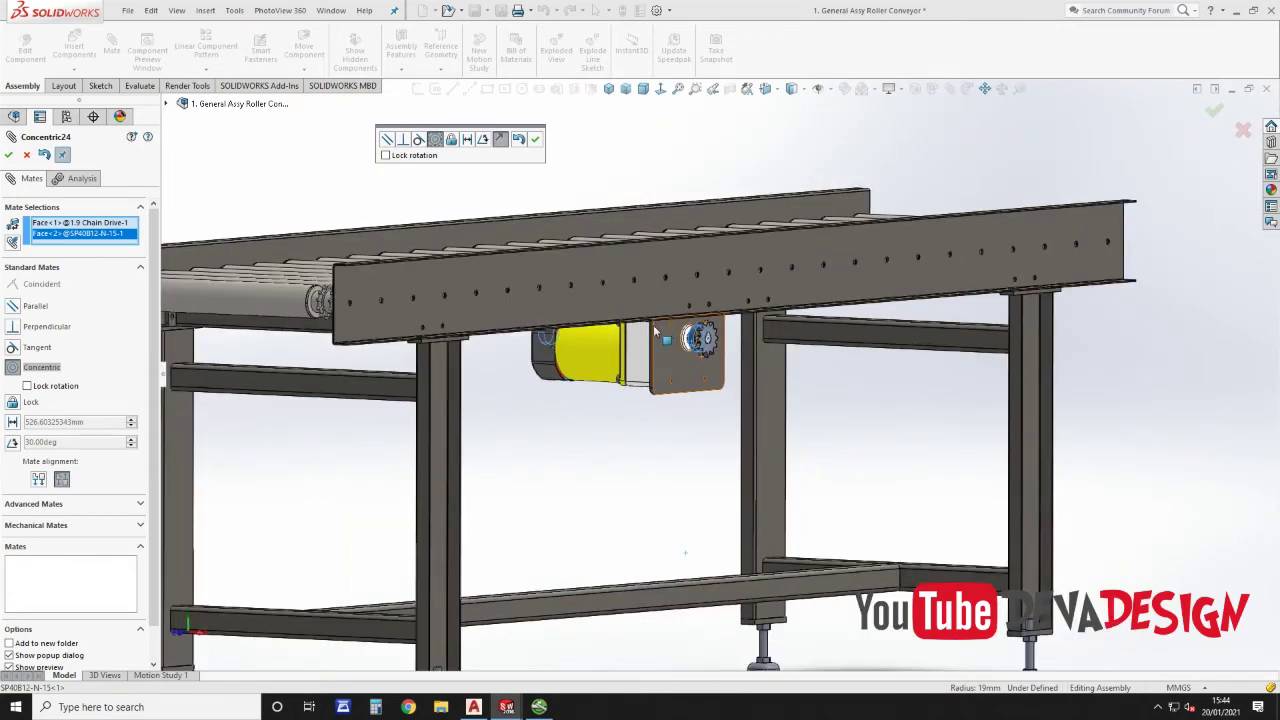
{"action": "left_click", "coordinate": [536, 139]}
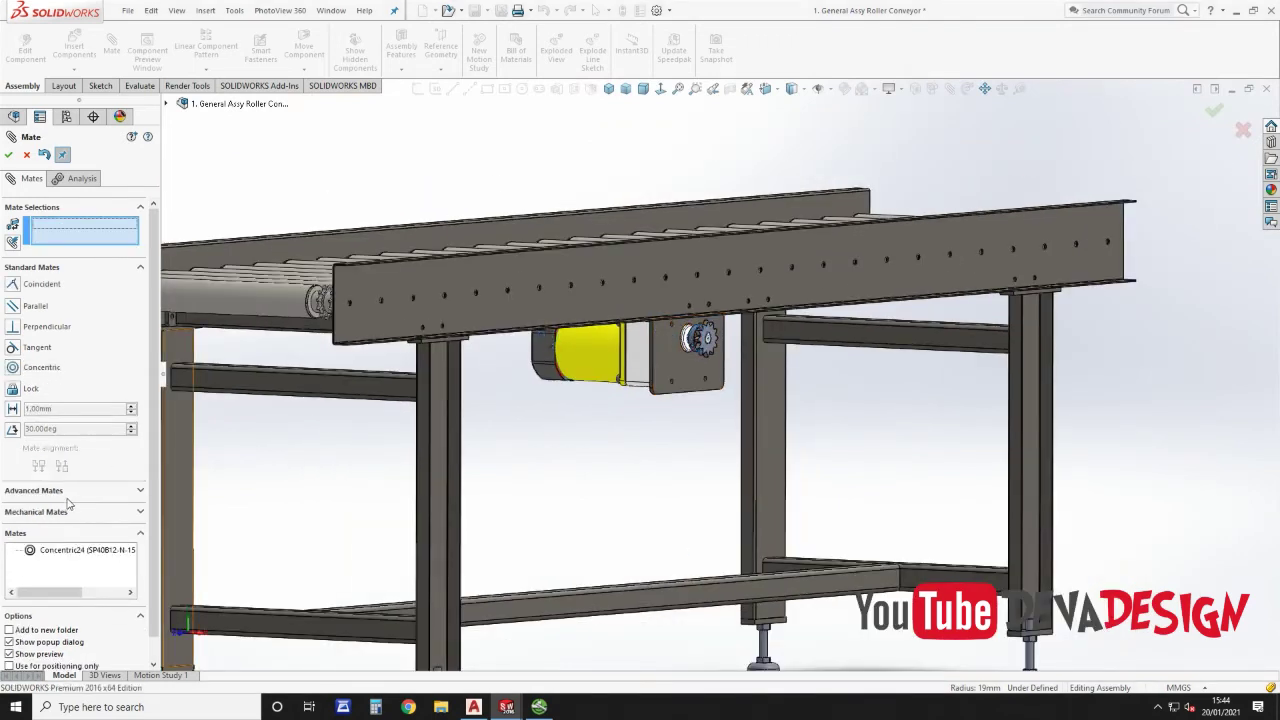
Step: Set up a centered Width mate with the two opposite side faces of the motor sprocket's teeth as width selections
{"action": "left_click", "coordinate": [57, 488]}
{"action": "left_click", "coordinate": [33, 346]}
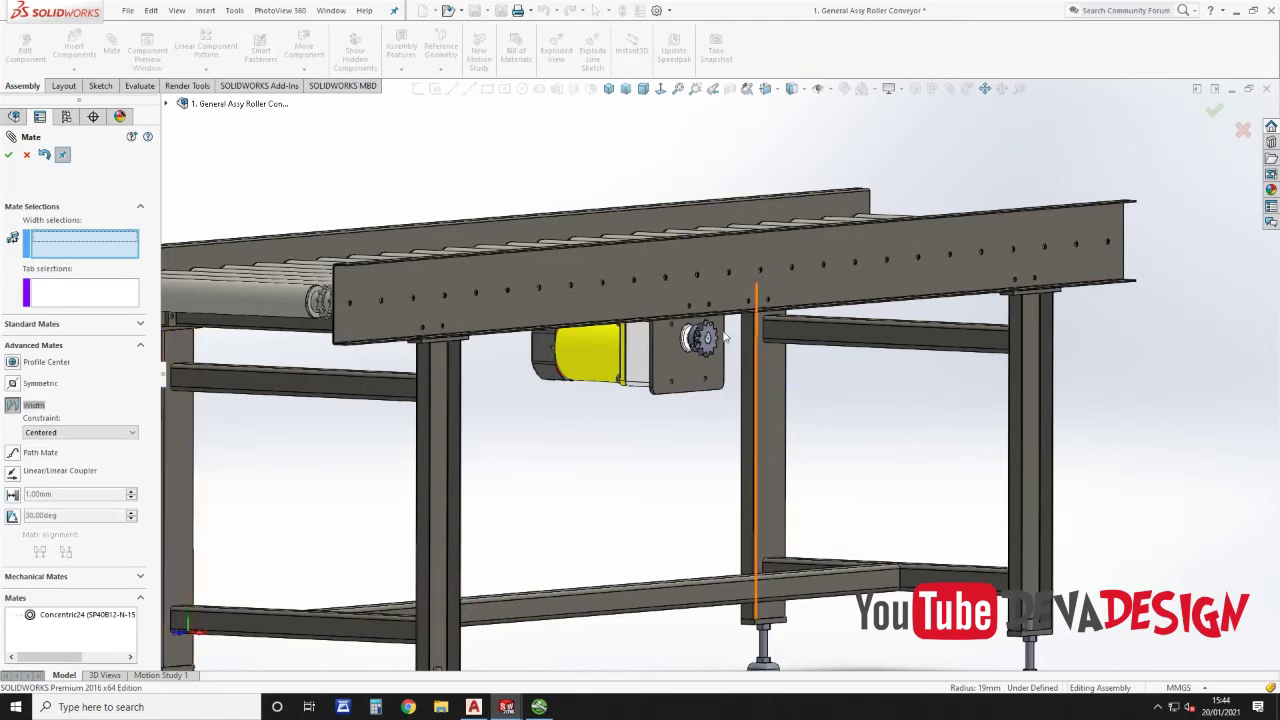
{"action": "scroll", "coordinate": [700, 348], "scroll_direction": "down", "scroll_amount": 3}
{"action": "scroll", "coordinate": [703, 349], "scroll_direction": "down", "scroll_amount": 4}
{"action": "left_click", "coordinate": [689, 330]}
{"action": "middle_click_drag", "start_coordinate": [689, 330], "coordinate": [757, 320]}
{"action": "scroll", "coordinate": [650, 305], "scroll_direction": "down", "scroll_amount": 3}
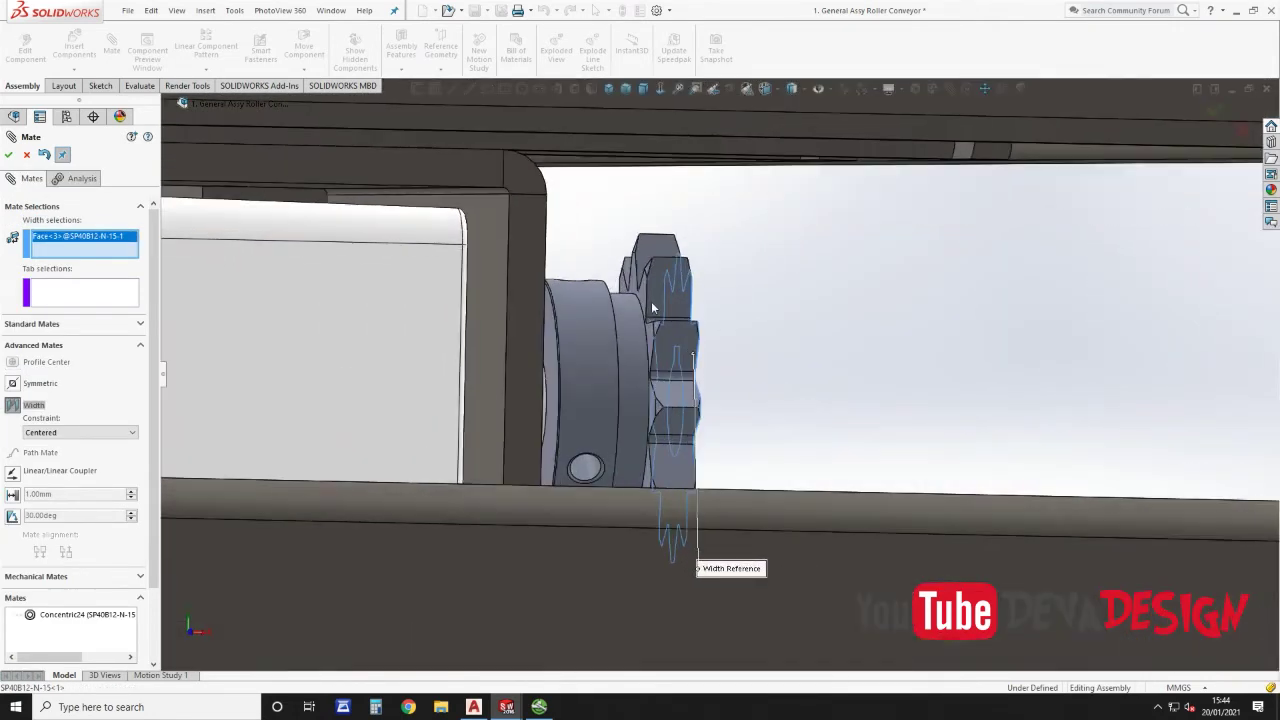
{"action": "left_click", "coordinate": [643, 300]}
{"action": "scroll", "coordinate": [777, 349], "scroll_direction": "up", "scroll_amount": 6}
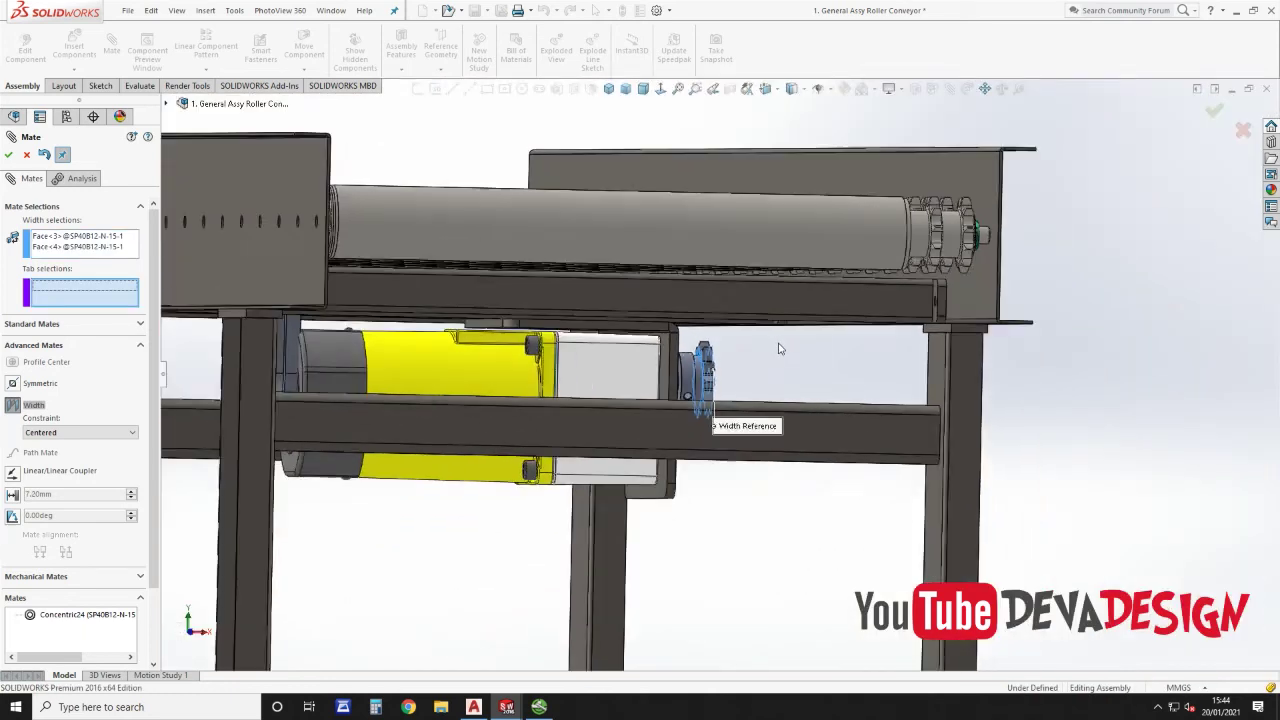
Step: Use the chain drive's two flat side faces as tab selections and apply the centered Width mate
{"action": "scroll", "coordinate": [400, 343], "scroll_direction": "down", "scroll_amount": 8}
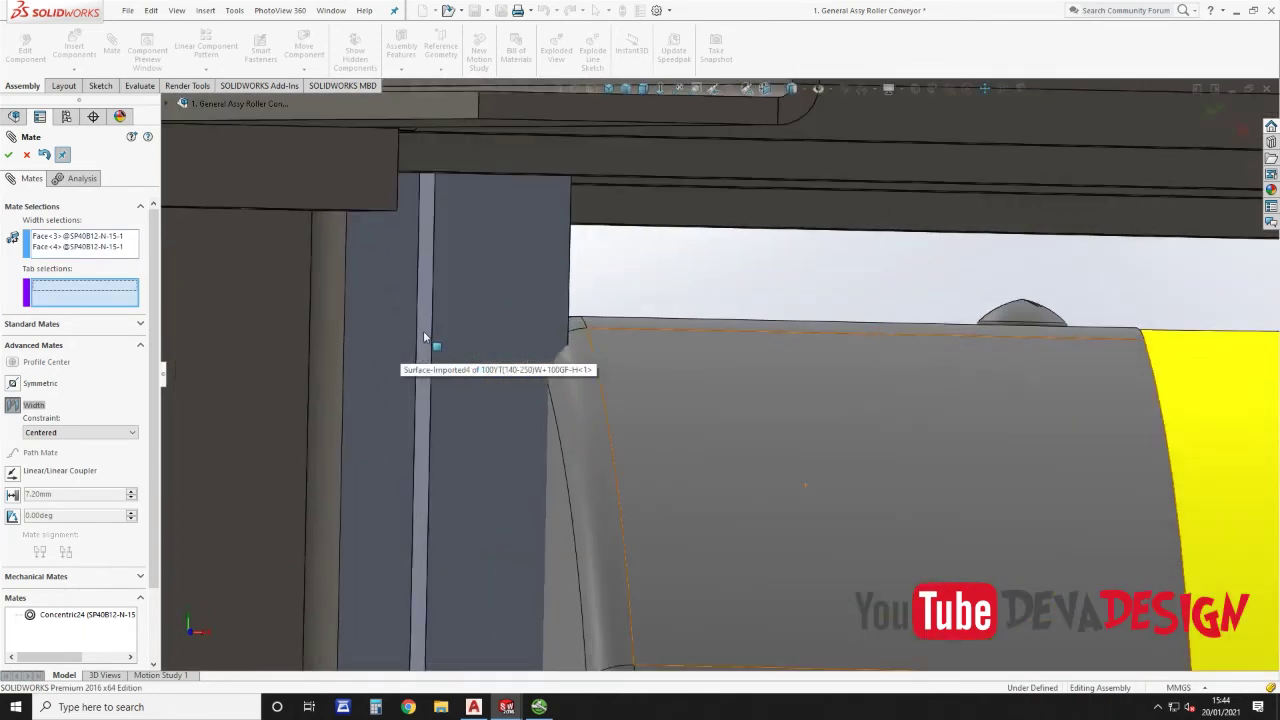
{"action": "left_click", "coordinate": [424, 336]}
{"action": "scroll", "coordinate": [560, 300], "scroll_direction": "down", "scroll_amount": 4}
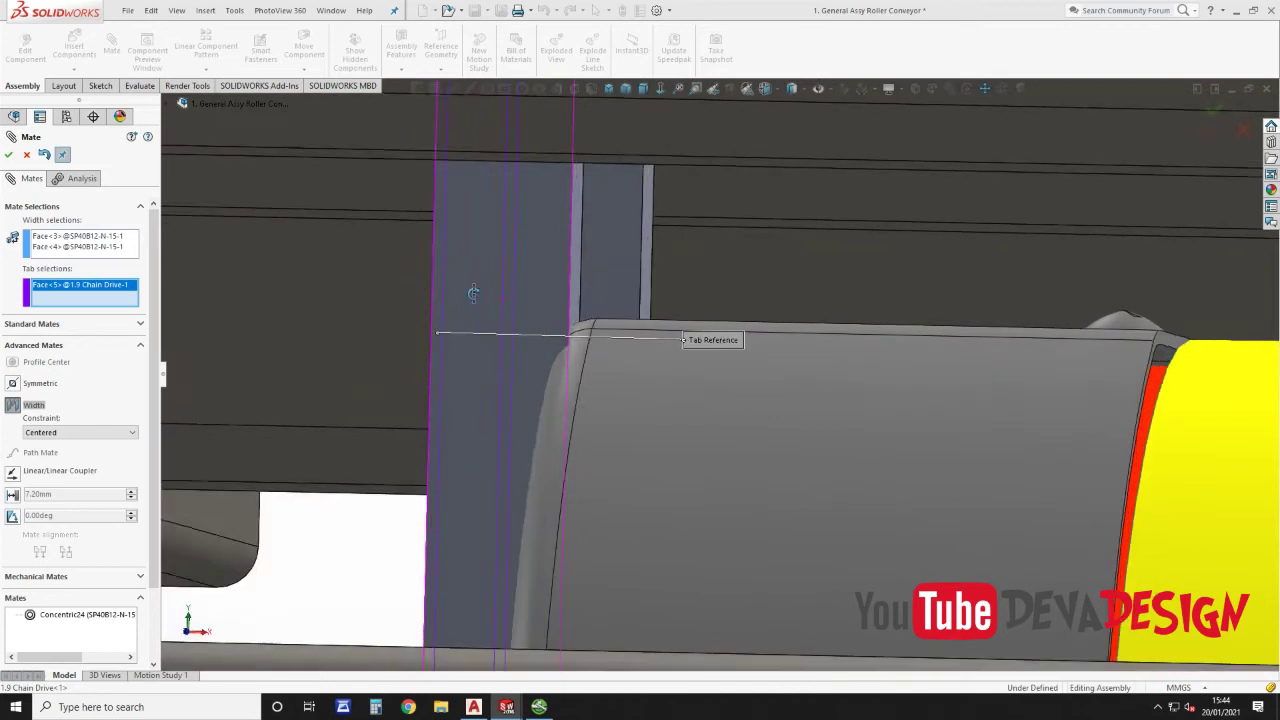
{"action": "left_click", "coordinate": [585, 292]}
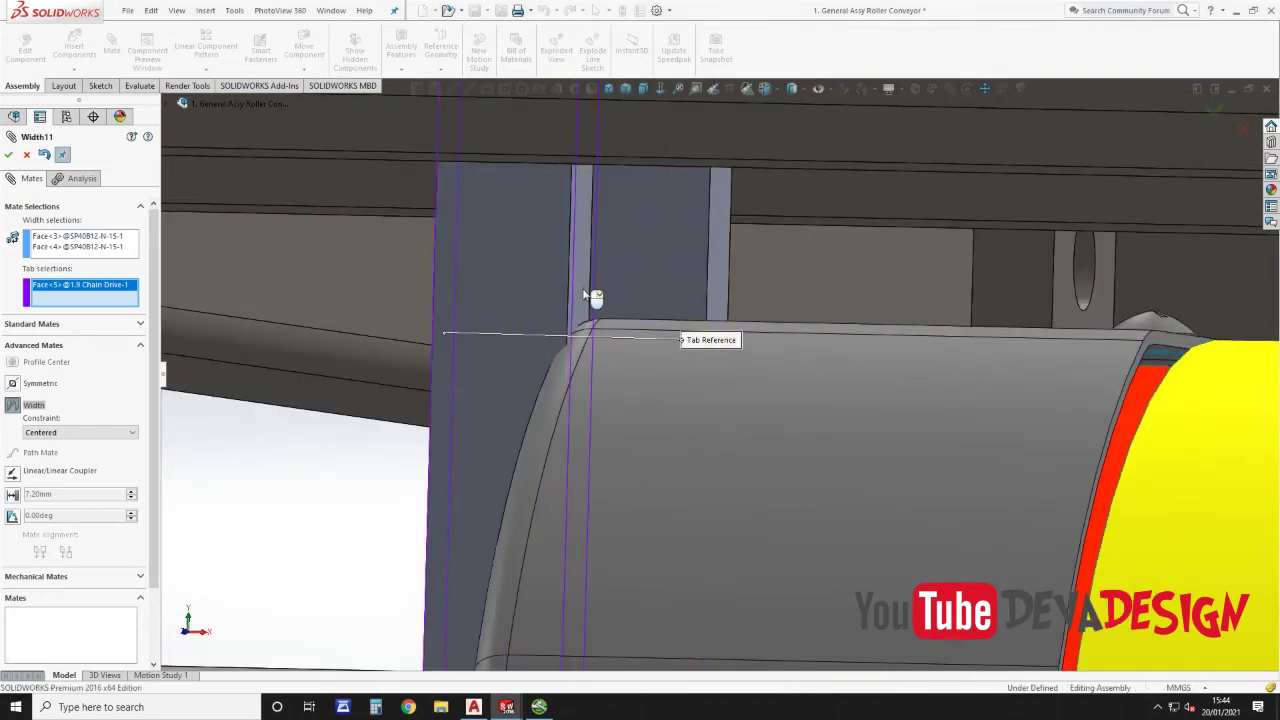
{"action": "scroll", "coordinate": [742, 440], "scroll_direction": "up", "scroll_amount": 10}
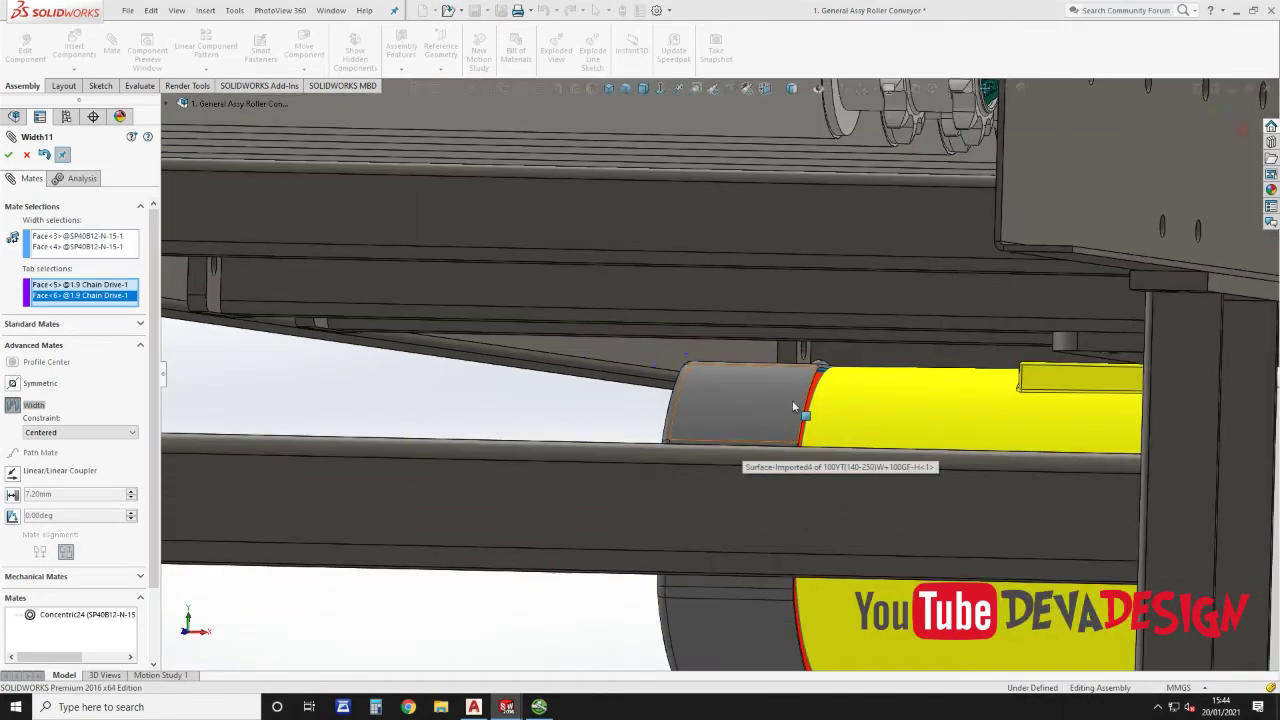
{"action": "scroll", "coordinate": [808, 355], "scroll_direction": "up", "scroll_amount": 5}
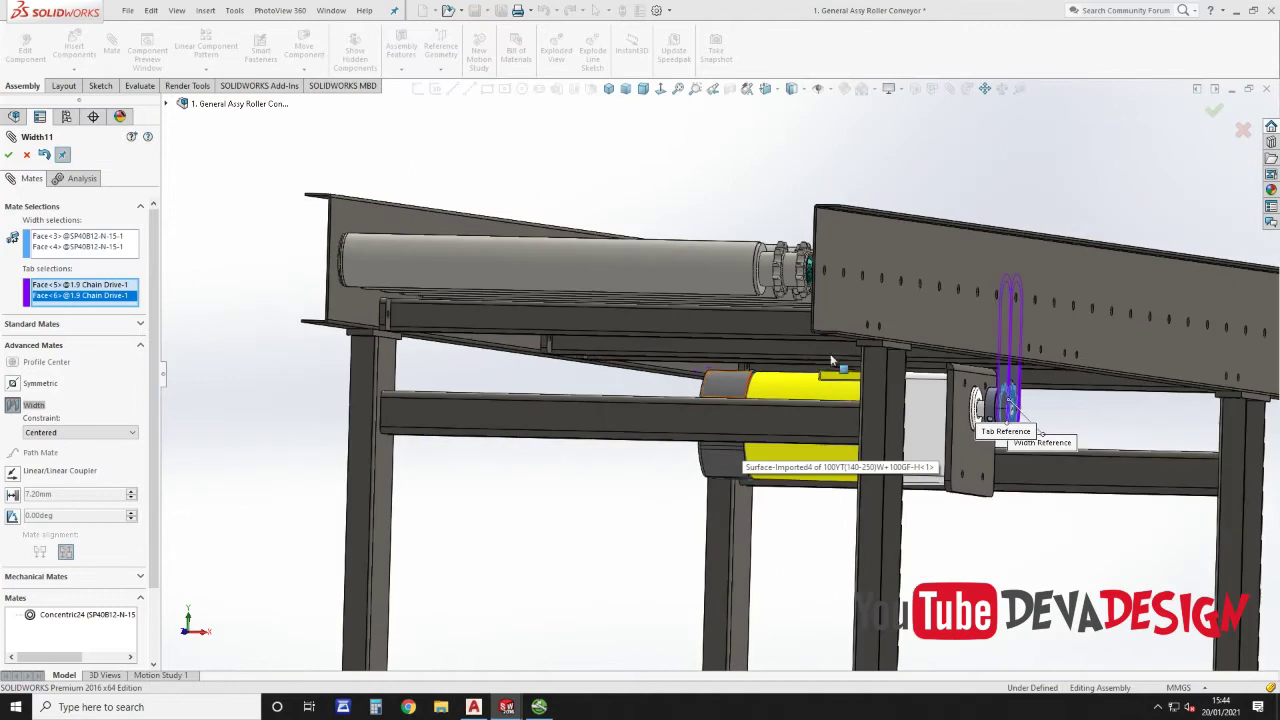
{"action": "left_click", "coordinate": [1214, 112]}
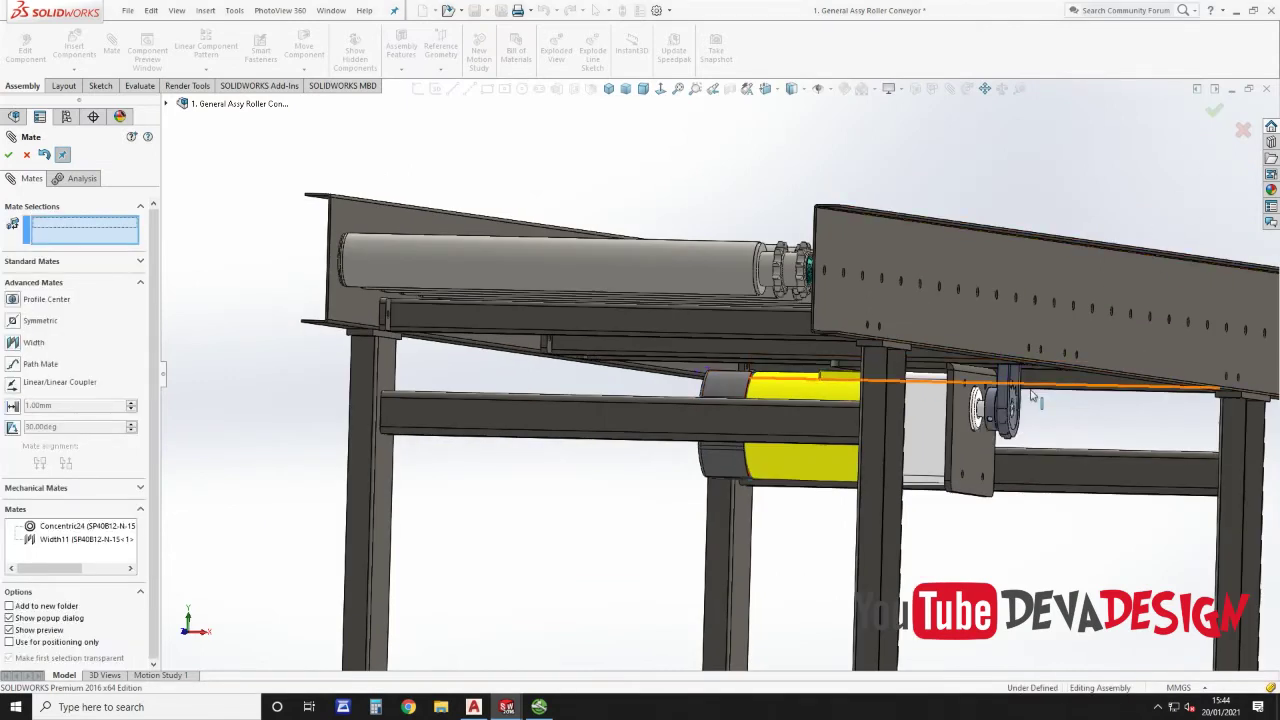
Step: Mate the chain drive's free upper end concentric with the cylindrical sprocket hub of the conveyor roller above the motor
{"action": "scroll", "coordinate": [1031, 391], "scroll_direction": "down", "scroll_amount": 2}
{"action": "middle_click_drag", "start_coordinate": [999, 307], "coordinate": [975, 481]}
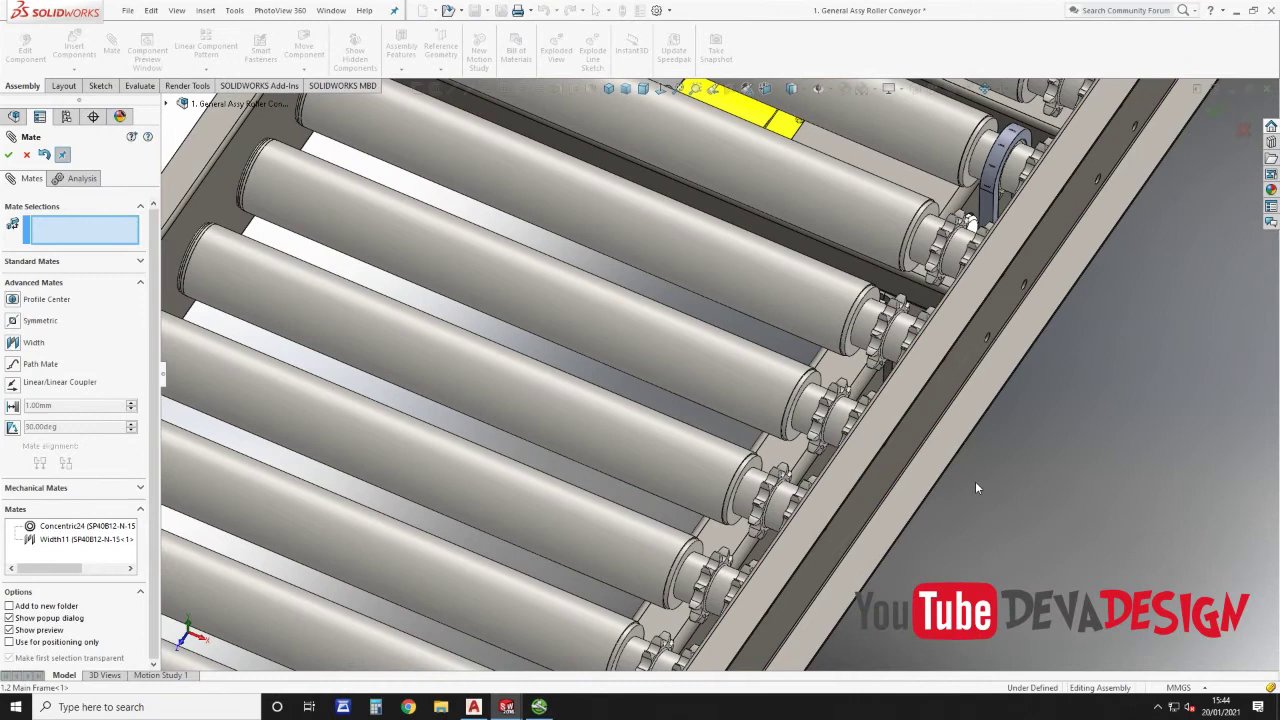
{"action": "scroll", "coordinate": [926, 250], "scroll_direction": "down", "scroll_amount": 5}
{"action": "left_click_drag", "start_coordinate": [905, 160], "coordinate": [985, 137]}
{"action": "left_click", "coordinate": [985, 138]}
{"action": "left_click", "coordinate": [972, 199]}
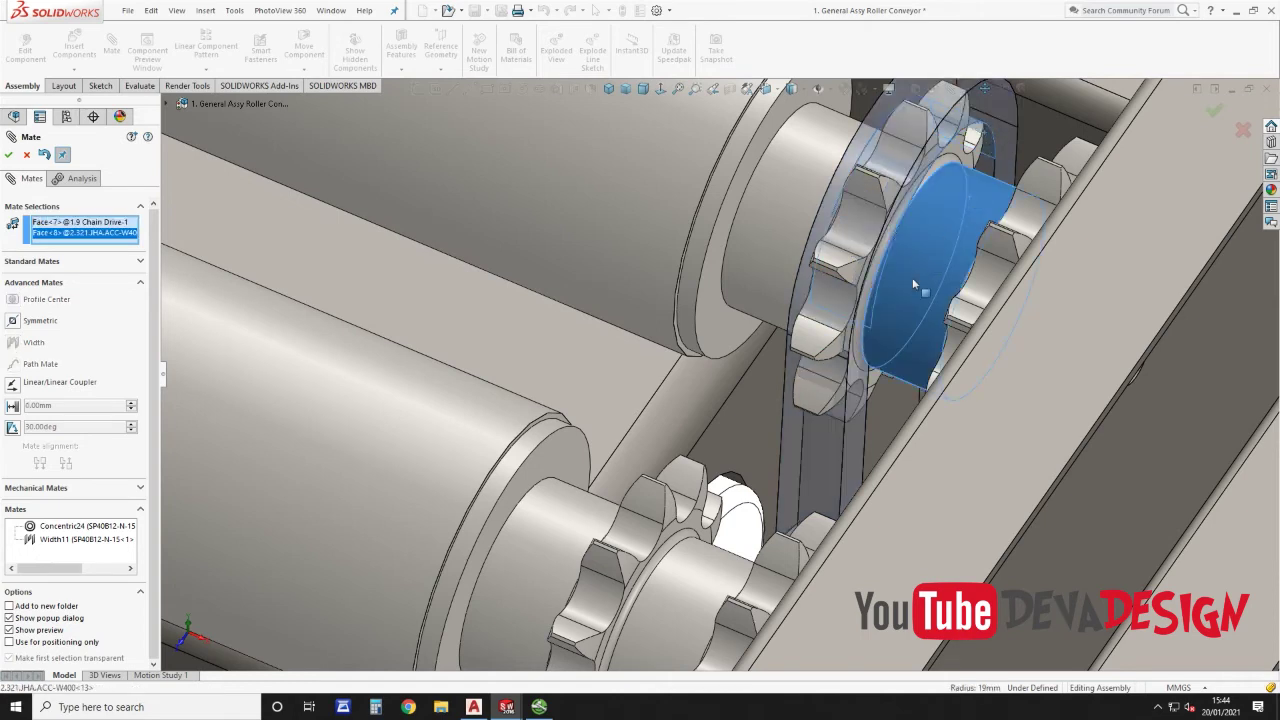
{"action": "scroll", "coordinate": [907, 287], "scroll_direction": "up", "scroll_amount": 3}
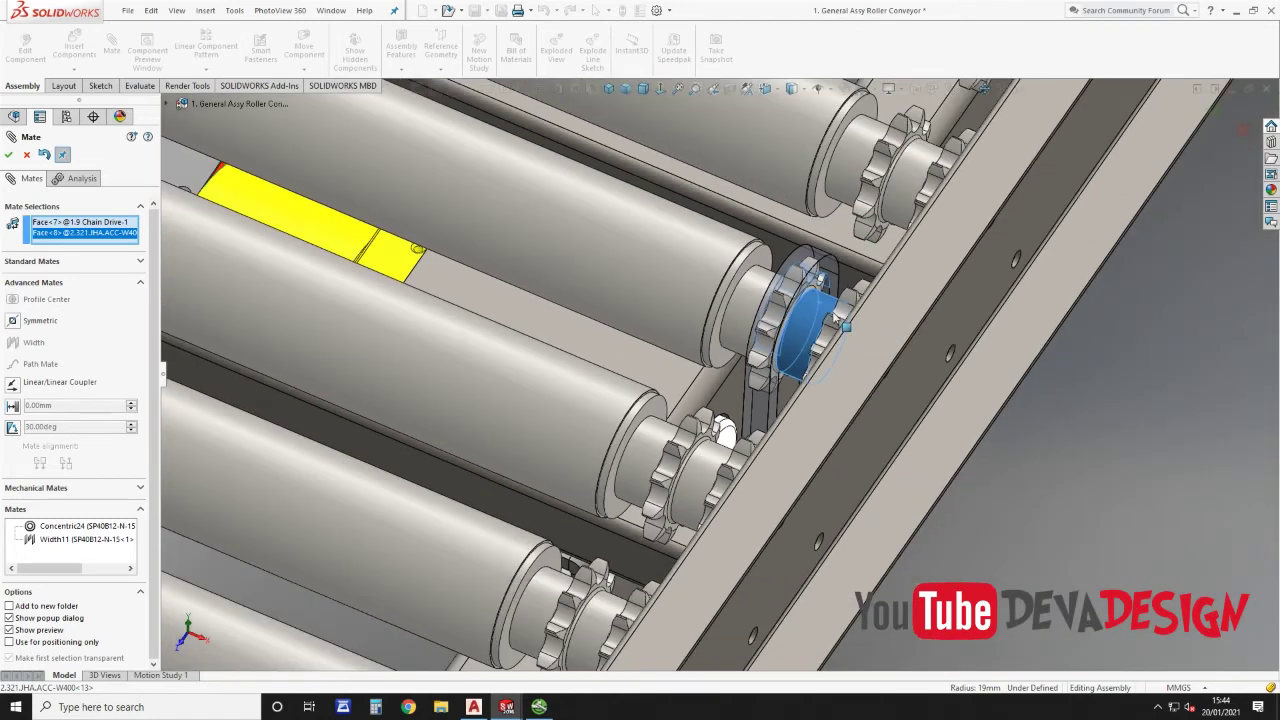
{"action": "left_click", "coordinate": [140, 262]}
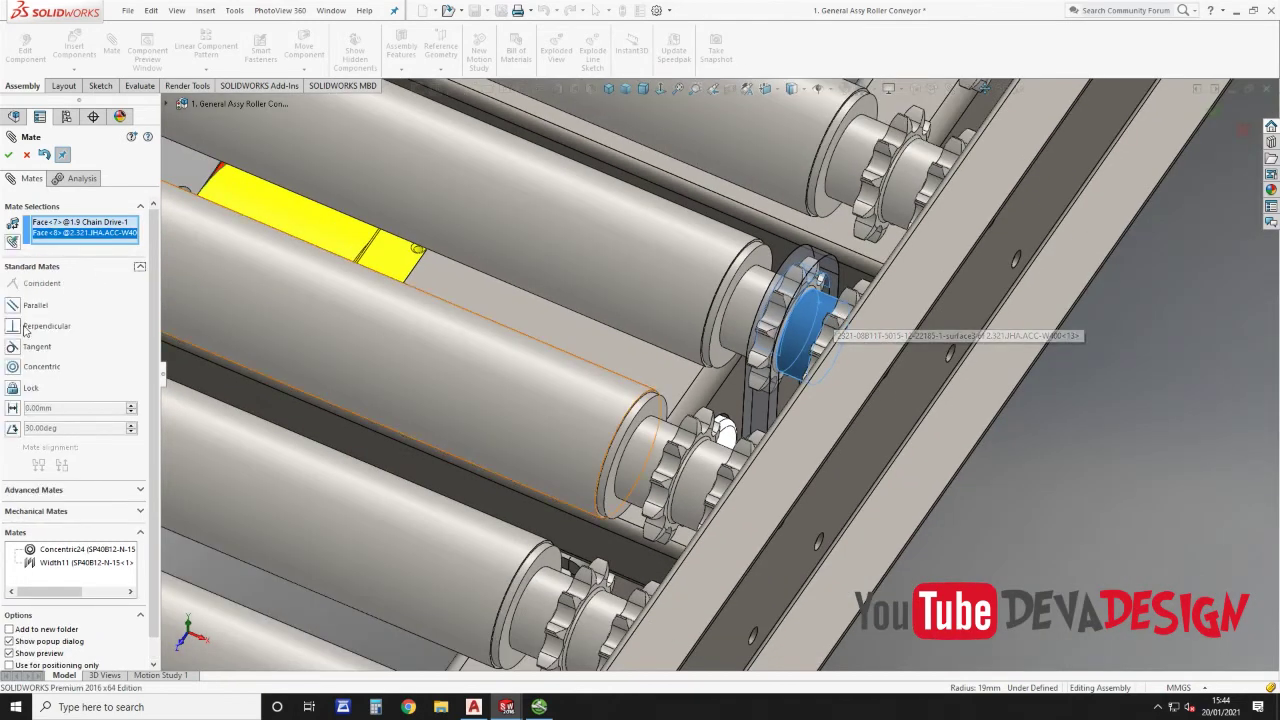
{"action": "left_click", "coordinate": [13, 367]}
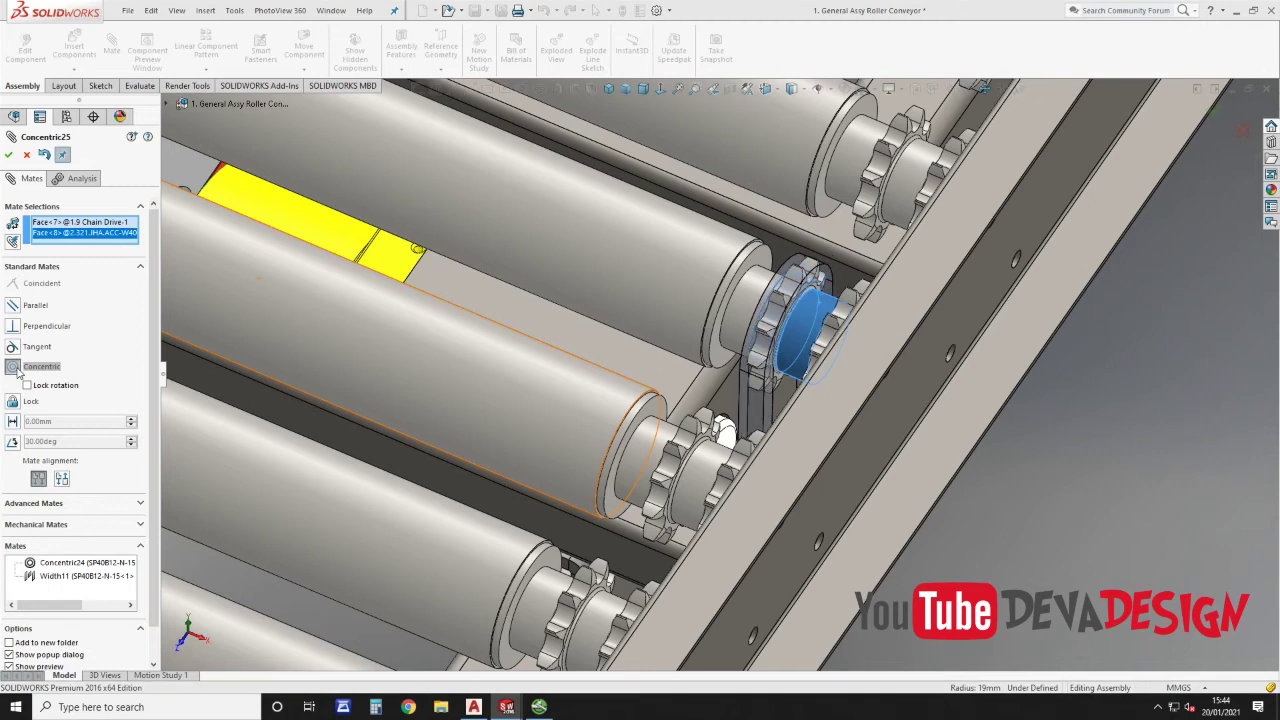
{"action": "left_click", "coordinate": [9, 155]}
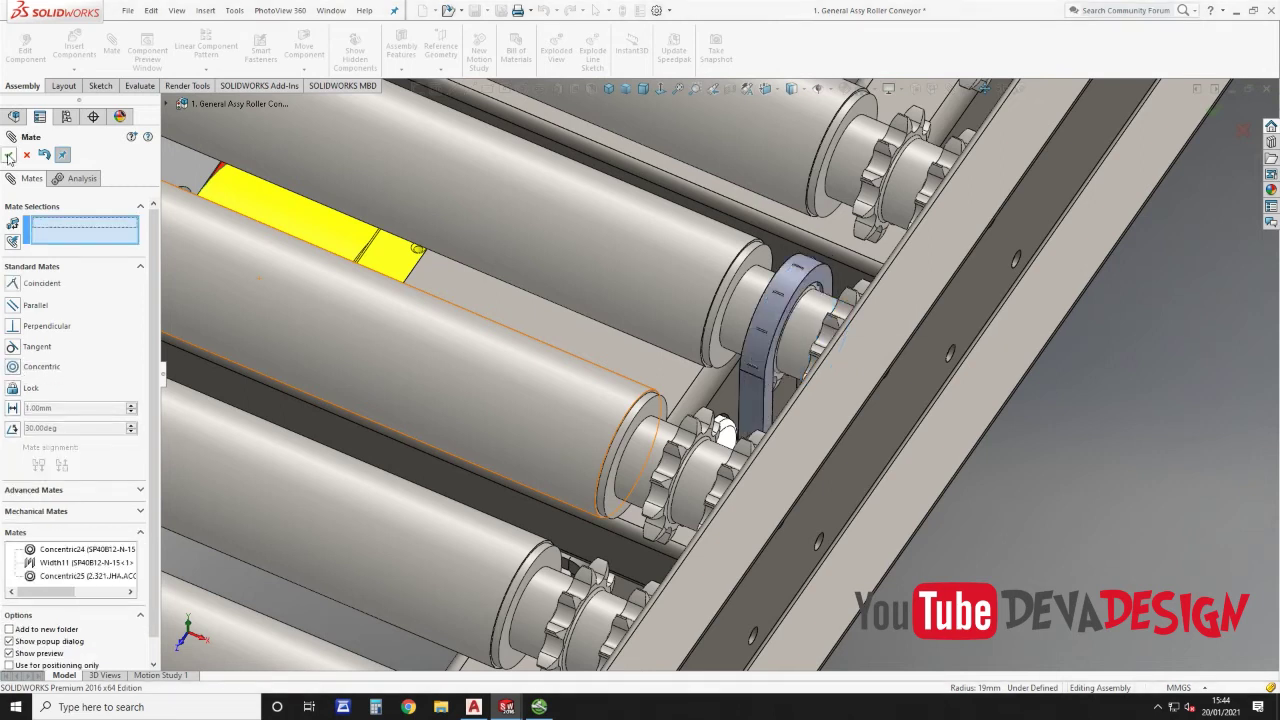
{"action": "left_click", "coordinate": [9, 155]}
{"action": "scroll", "coordinate": [717, 372], "scroll_direction": "up", "scroll_amount": 2}
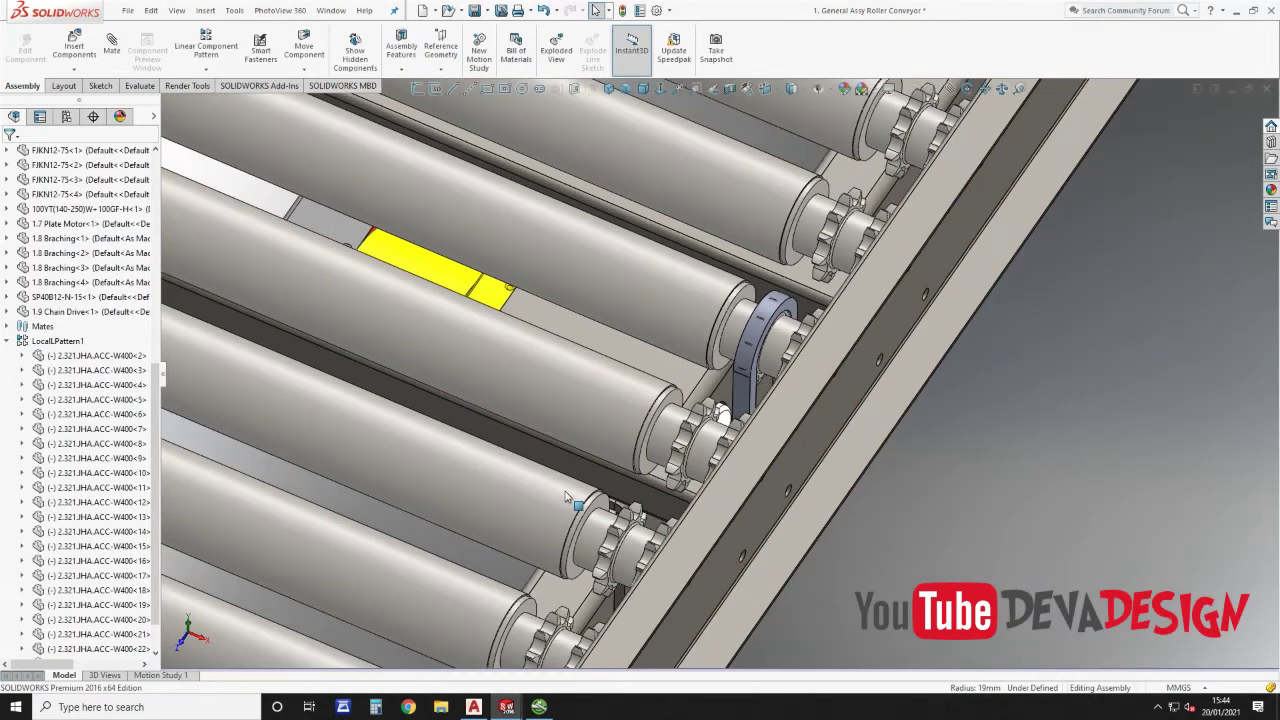
{"action": "scroll", "coordinate": [655, 392], "scroll_direction": "up", "scroll_amount": 8}
{"action": "middle_click_drag", "start_coordinate": [681, 441], "coordinate": [689, 416]}
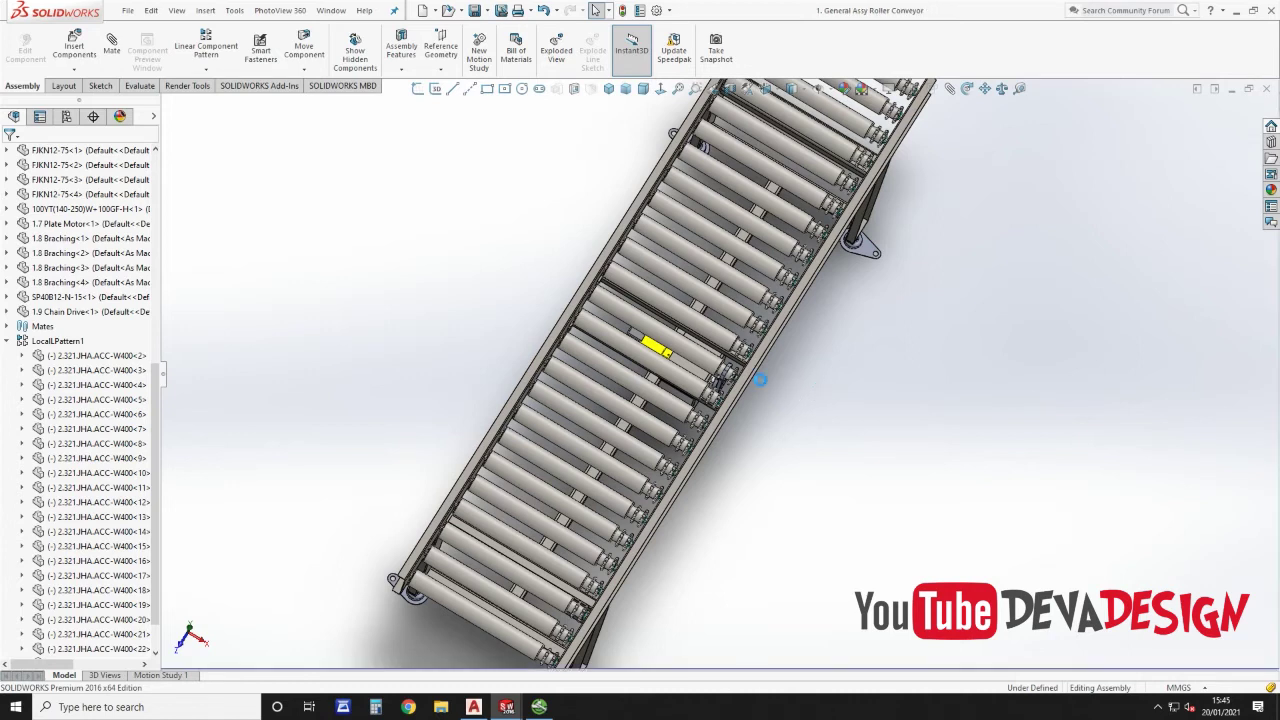
{"action": "scroll", "coordinate": [760, 379], "scroll_direction": "down", "scroll_amount": 5}
{"action": "scroll", "coordinate": [760, 379], "scroll_direction": "down", "scroll_amount": 4}
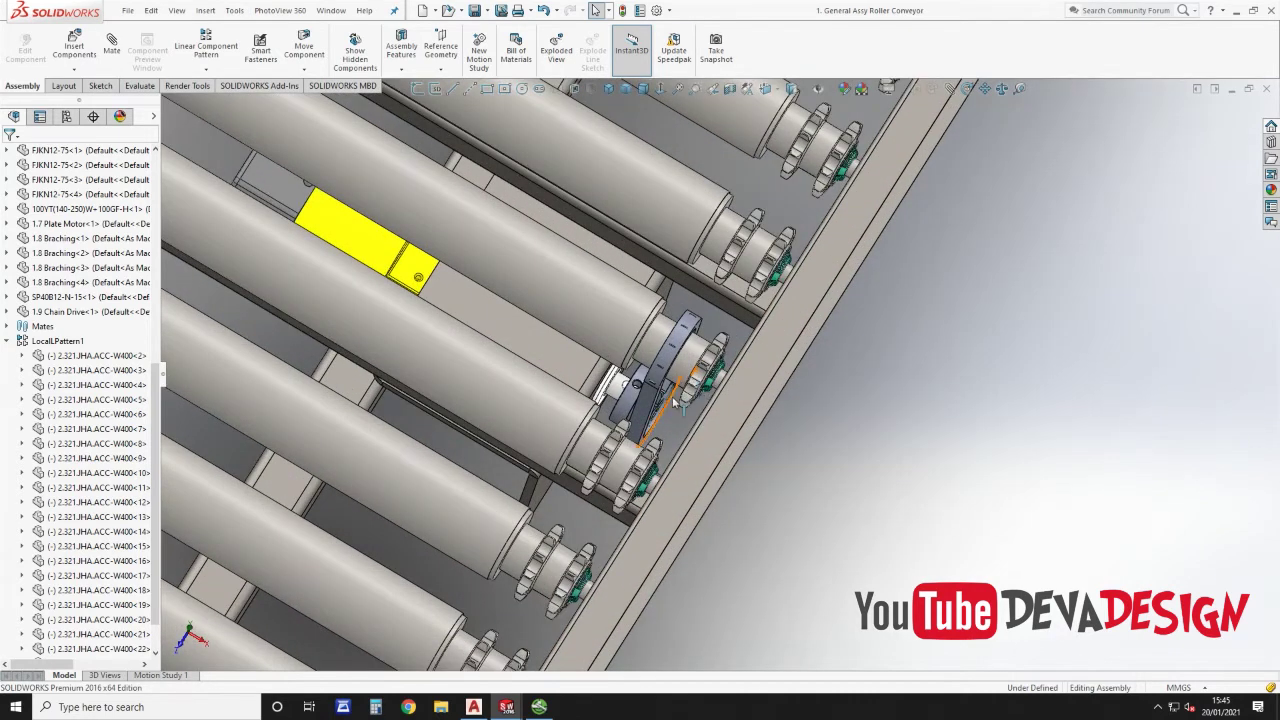
Step: Switch to the 1.9 Chain Drive part and save it as an opened copy named "1.10 Chain Roller"
{"action": "key", "text": "ctrl+Tab"}
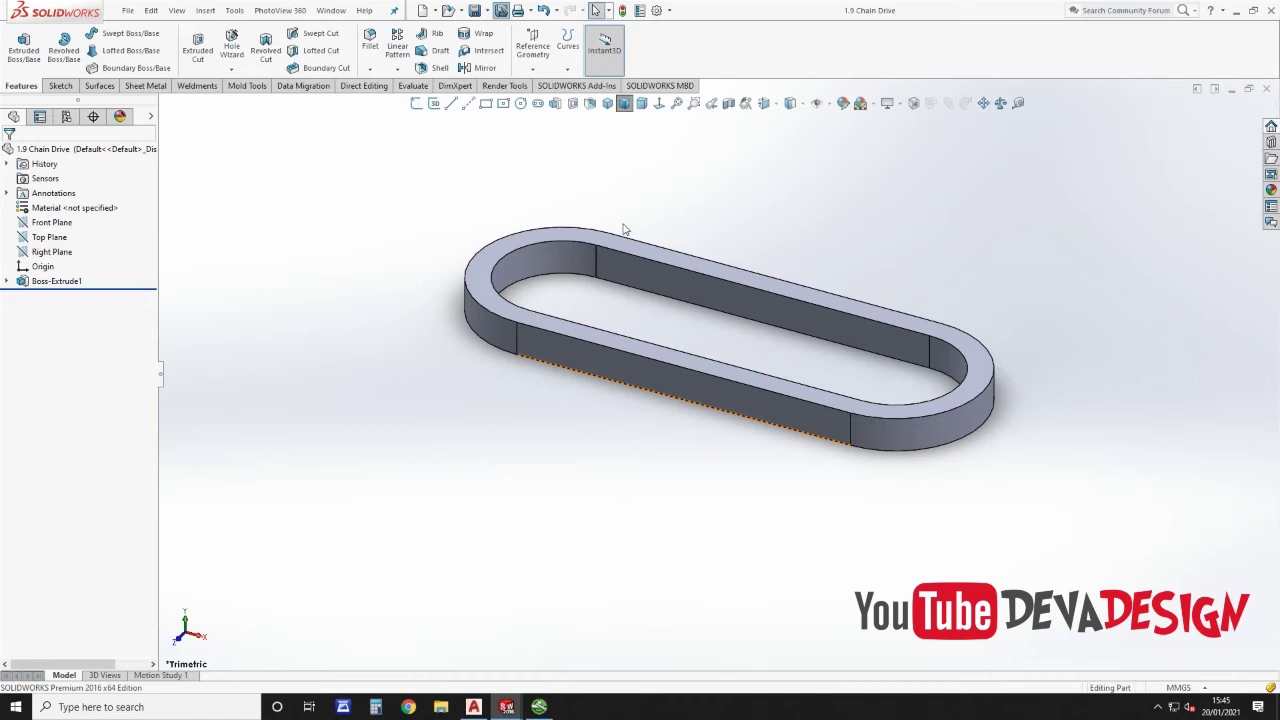
{"action": "key", "text": "ctrl+shift+s"}
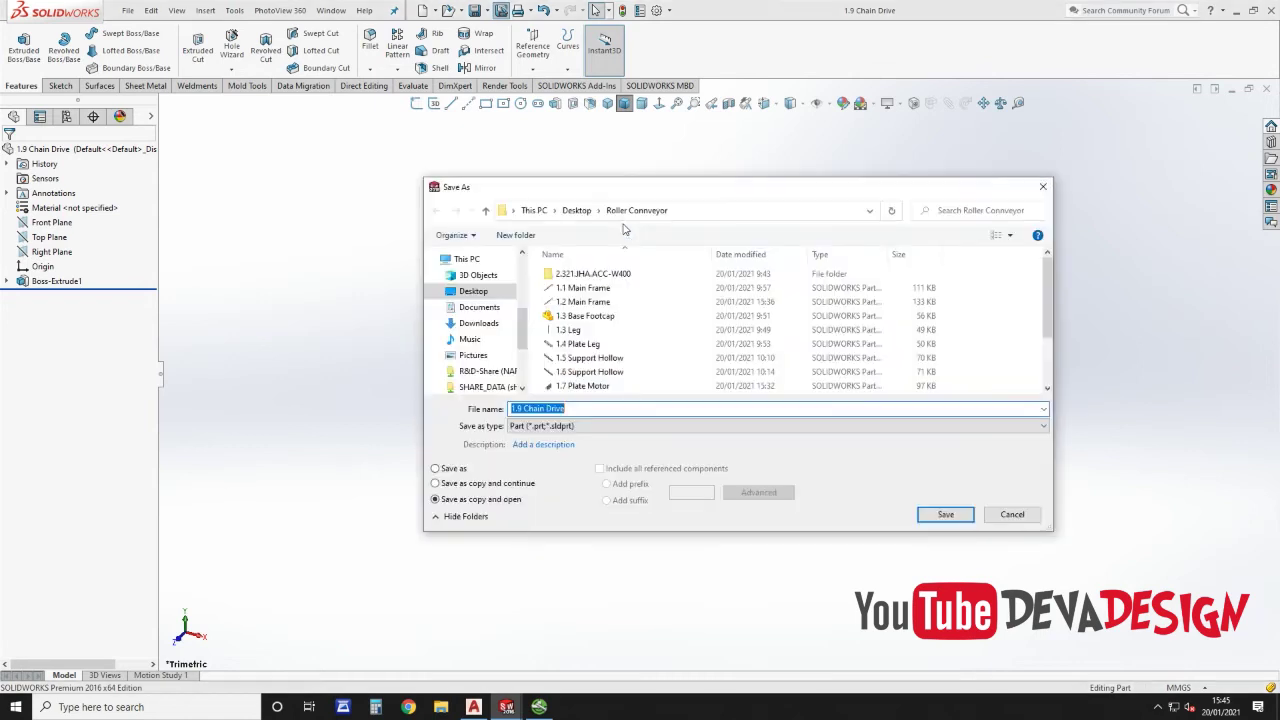
{"action": "left_click", "coordinate": [518, 412]}
{"action": "key", "text": "Return"}
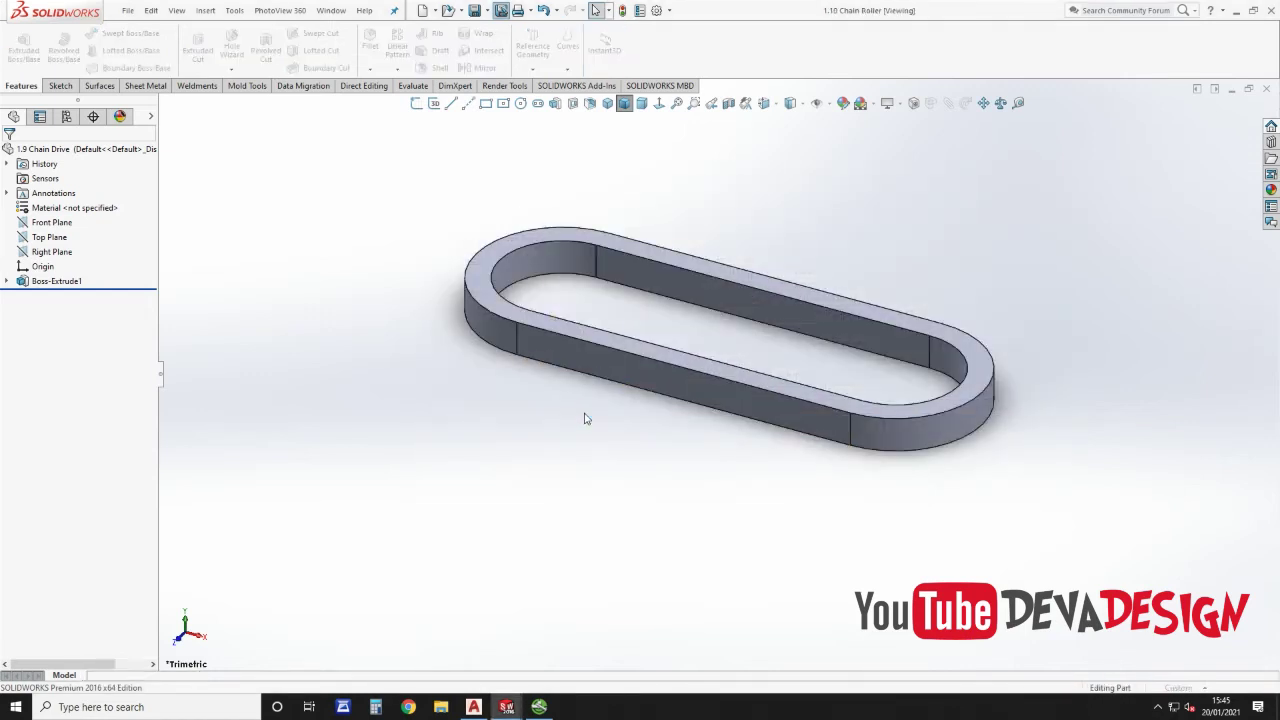
Step: Set the center distance between the rounded ends of the 1.10 Chain Roller to 80 mm and save the part
{"action": "double_click", "coordinate": [653, 387]}
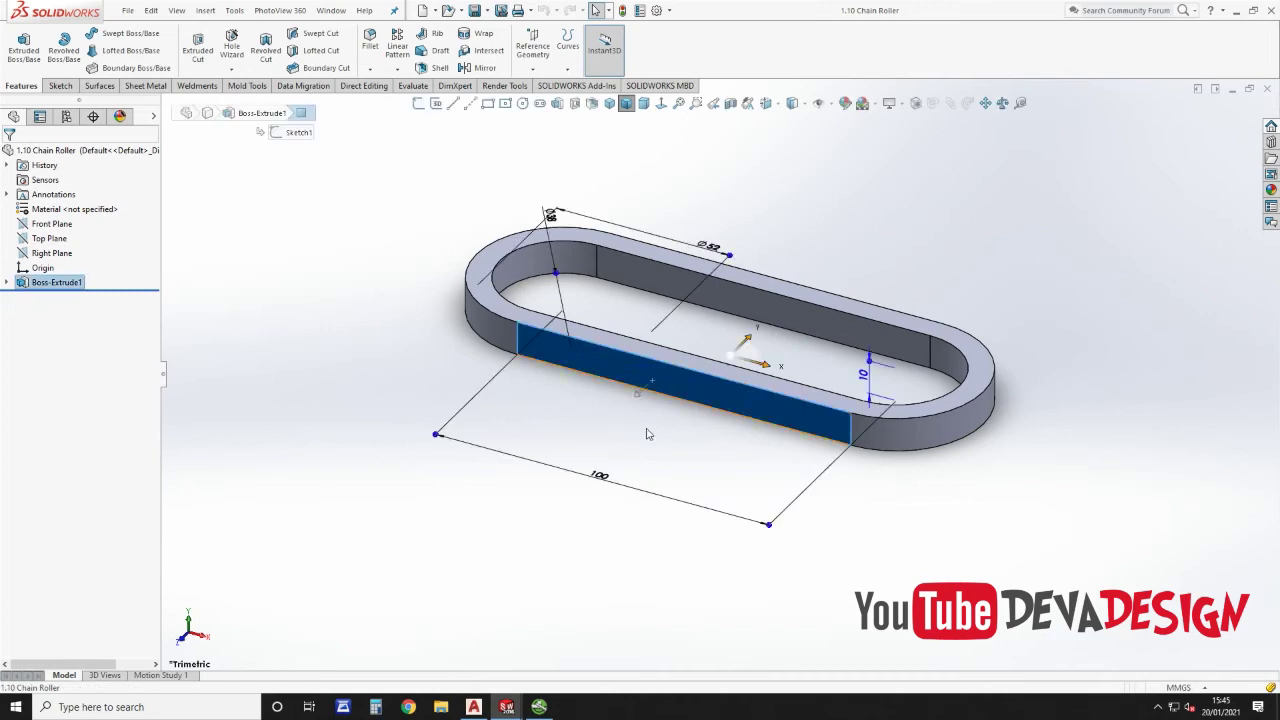
{"action": "double_click", "coordinate": [599, 476]}
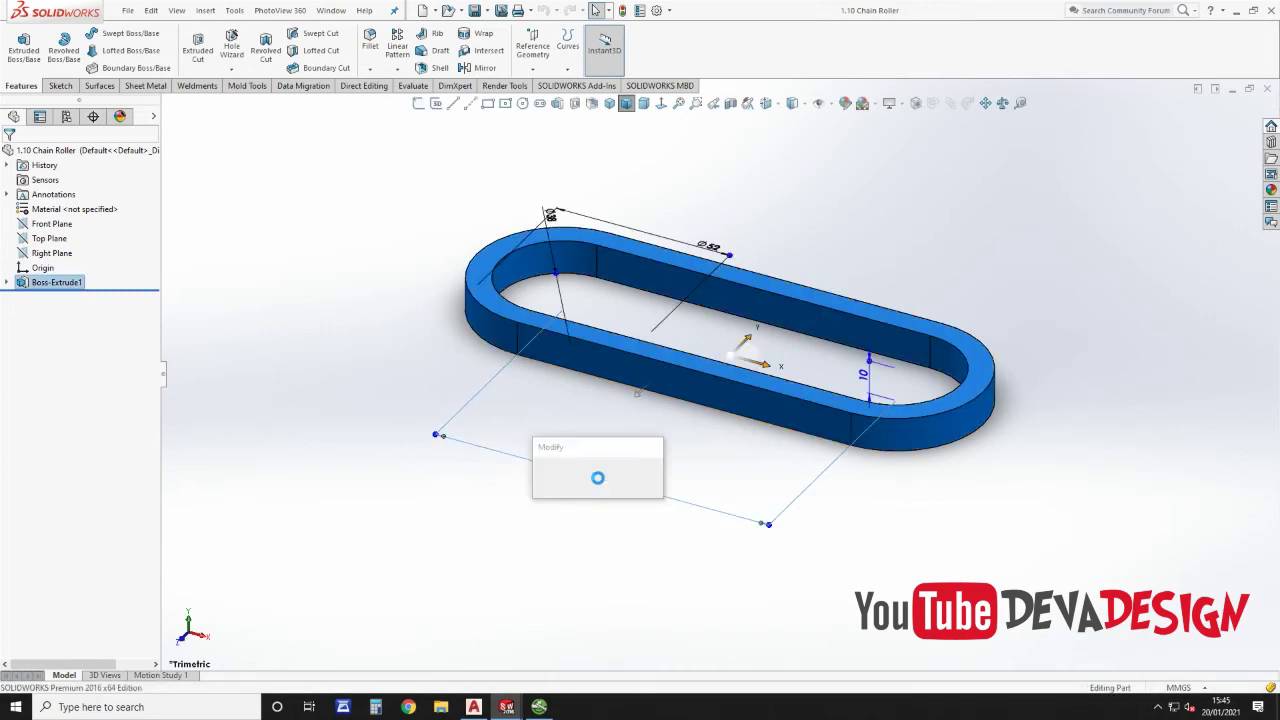
{"action": "type", "text": "80"}
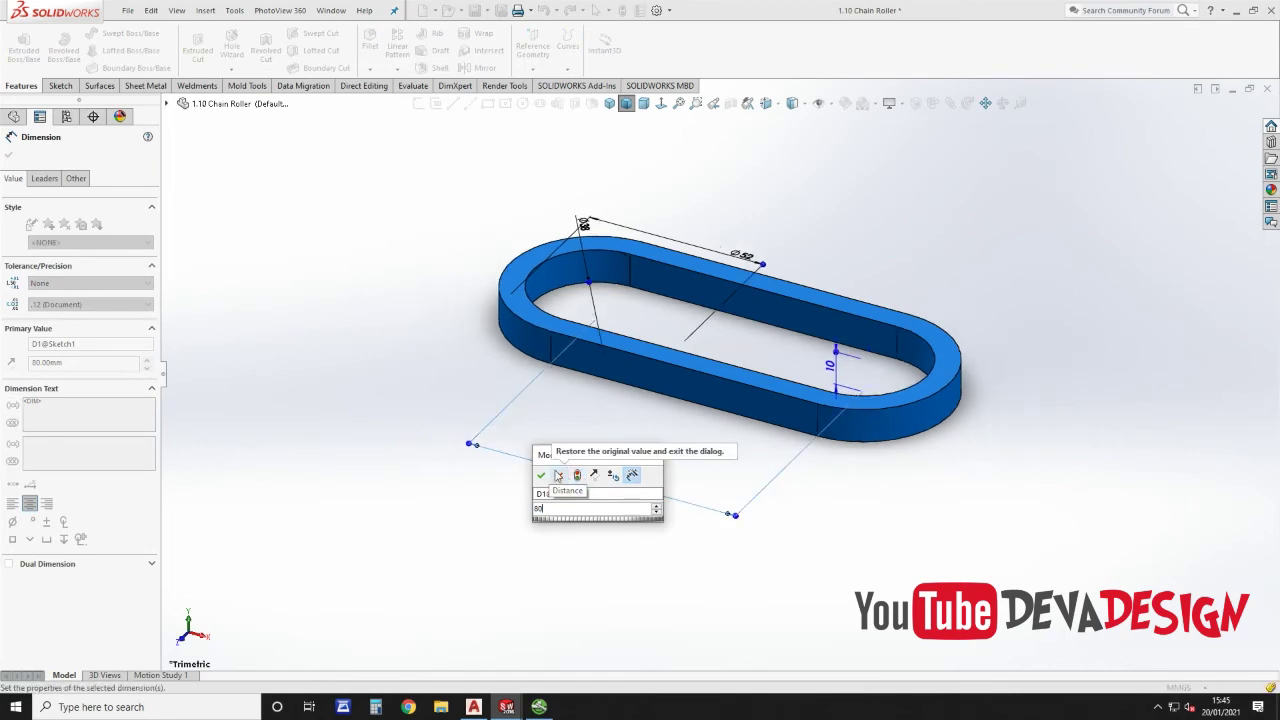
{"action": "left_click", "coordinate": [541, 475]}
{"action": "left_click", "coordinate": [893, 469]}
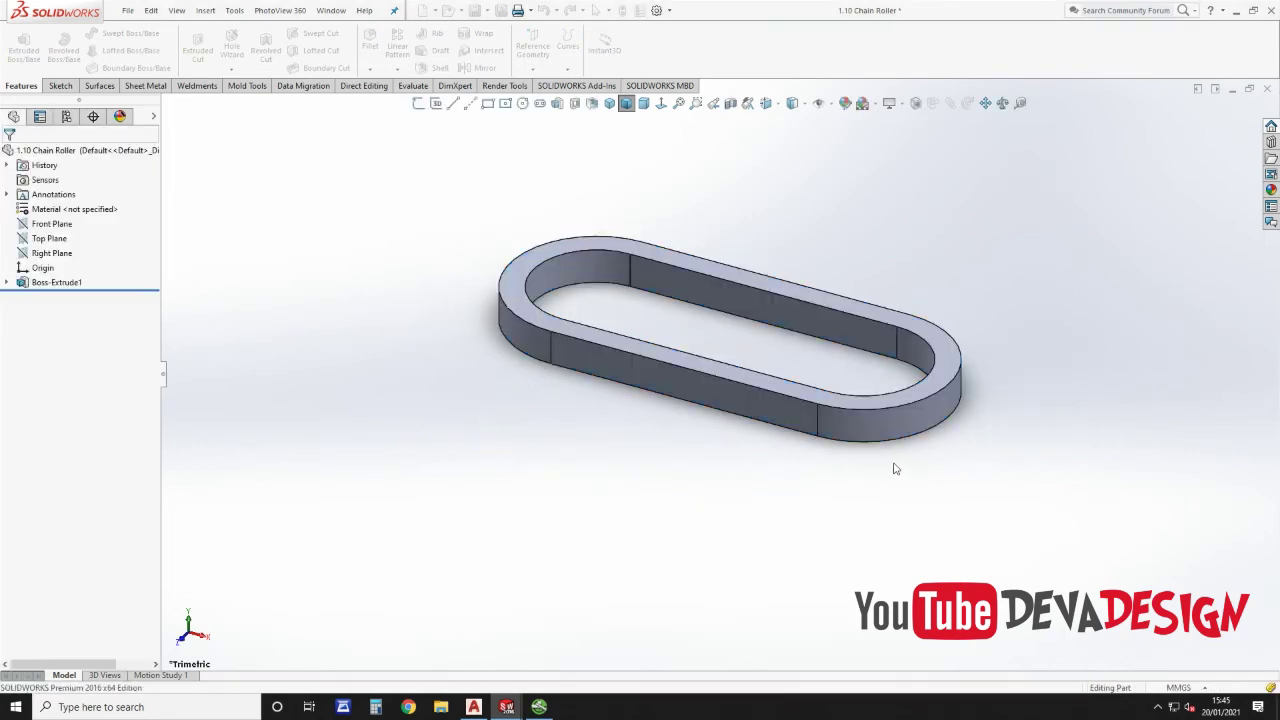
{"action": "key", "text": "ctrl+s"}
Step: Close the 1.9 Chain Drive part, return to the general assembly and insert the 1.10 Chain Roller beside the main frame
{"action": "key", "text": "ctrl+Tab"}
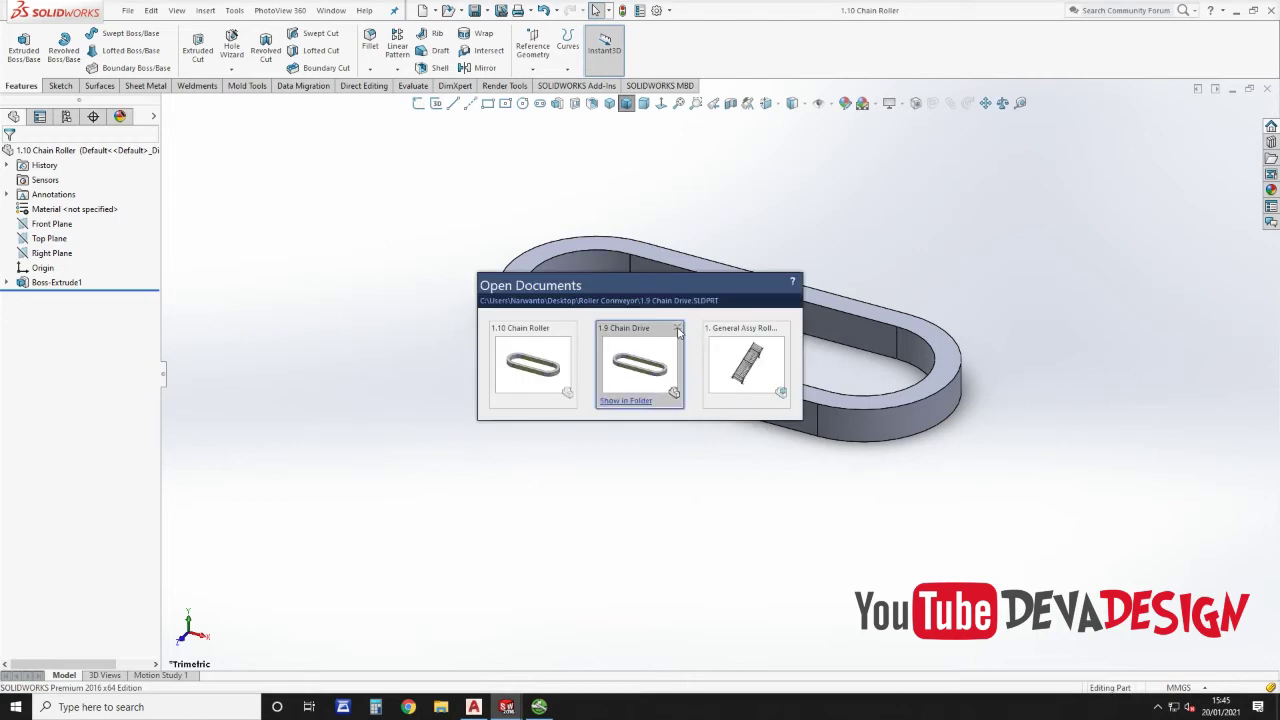
{"action": "left_click", "coordinate": [678, 330]}
{"action": "left_click", "coordinate": [745, 362]}
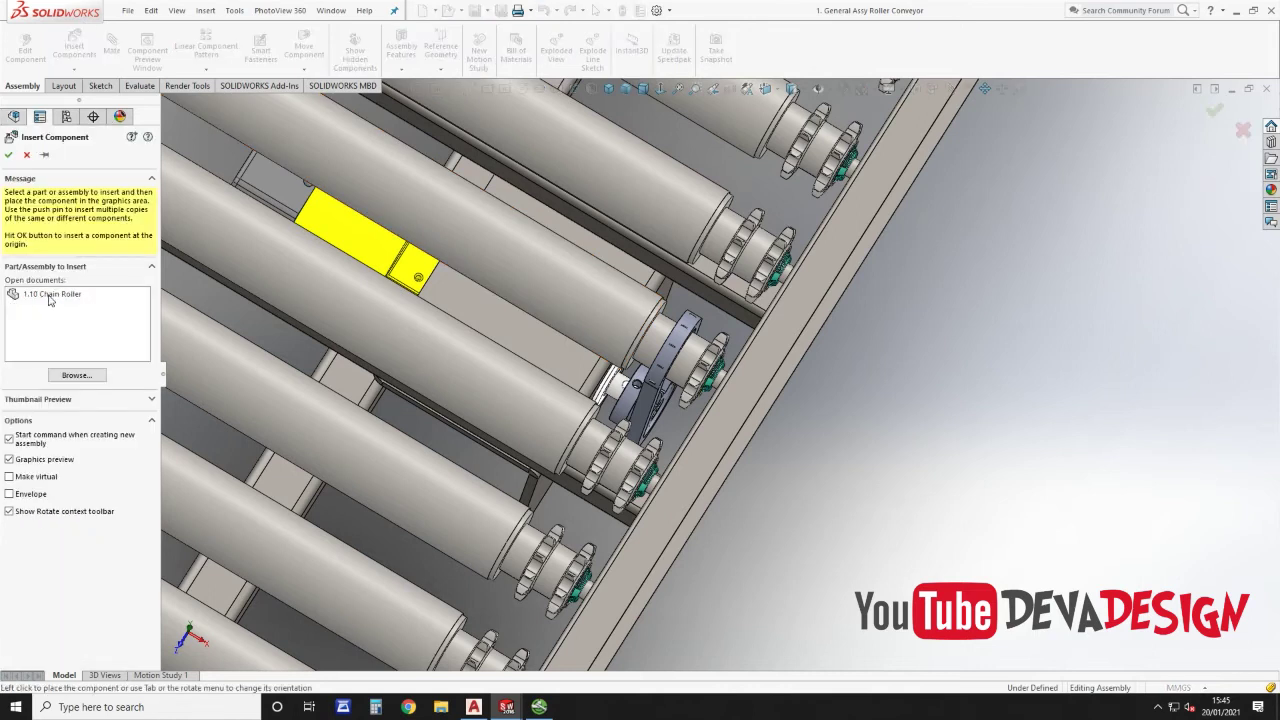
{"action": "left_click", "coordinate": [50, 295]}
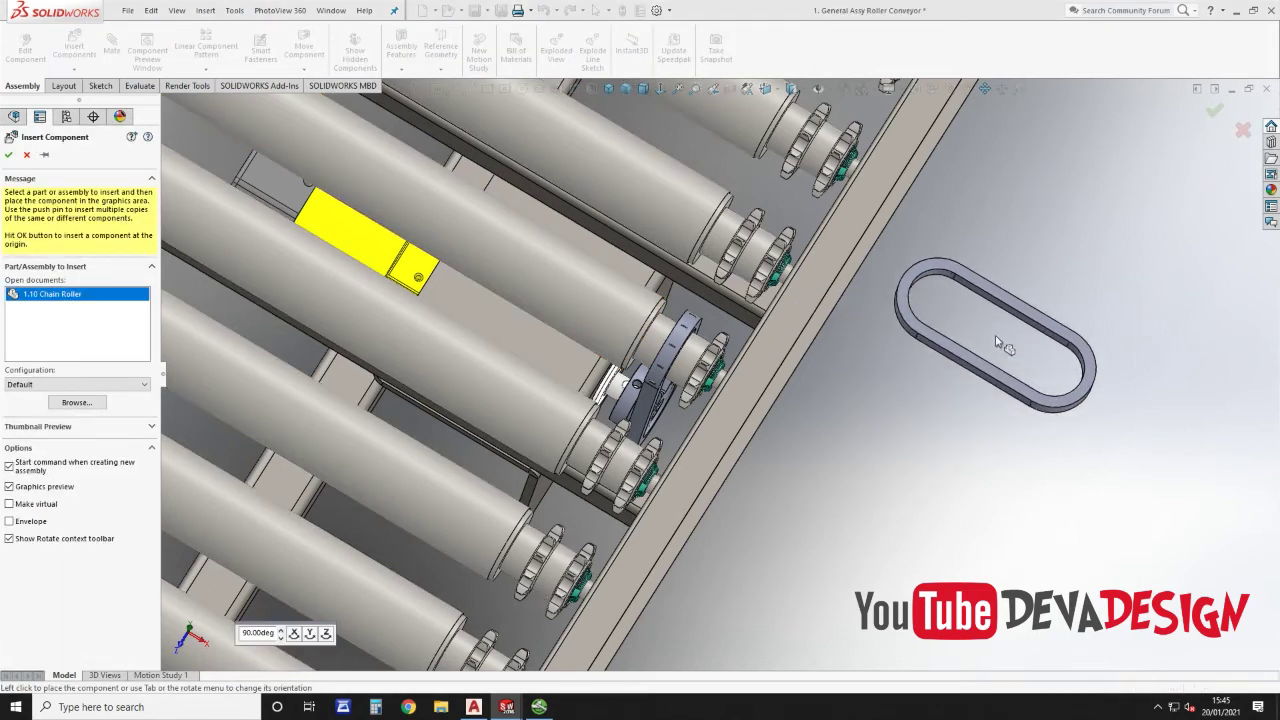
{"action": "left_click", "coordinate": [997, 343]}
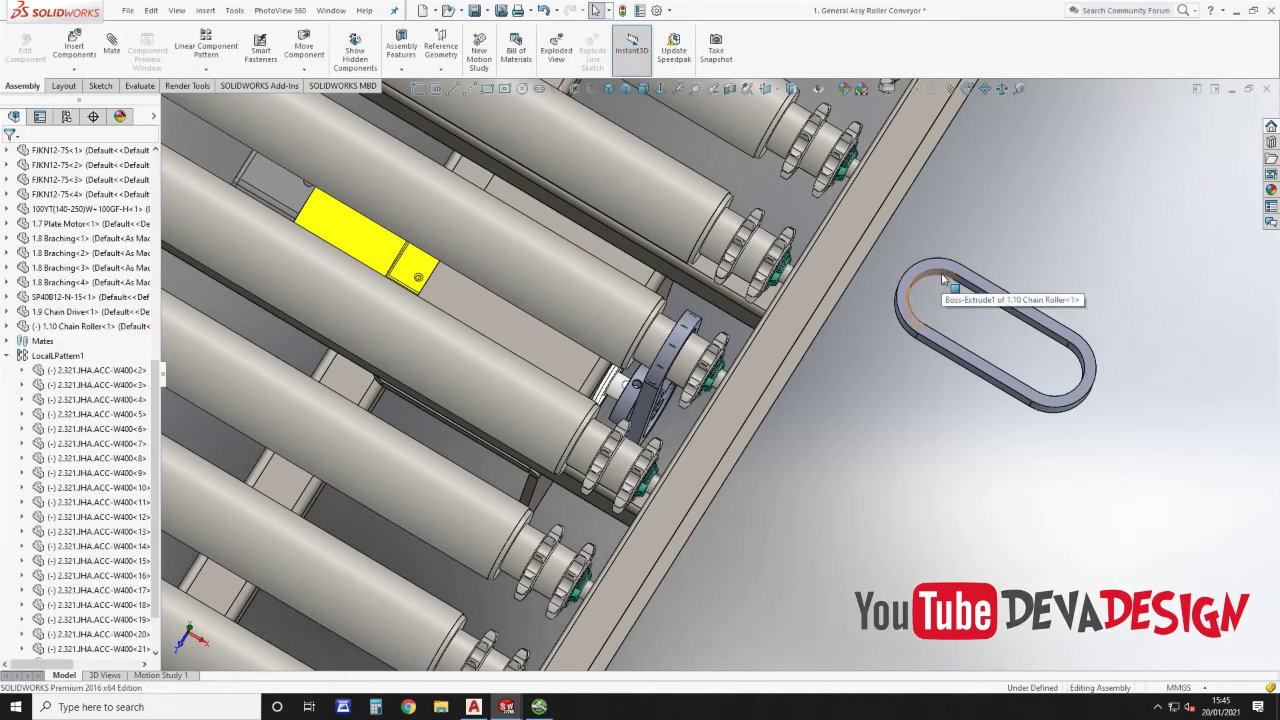
Step: Mate the chain roller's inner rounded end face concentric with the cylindrical sprocket hub of the roller above the motor
{"action": "left_click", "coordinate": [942, 279]}
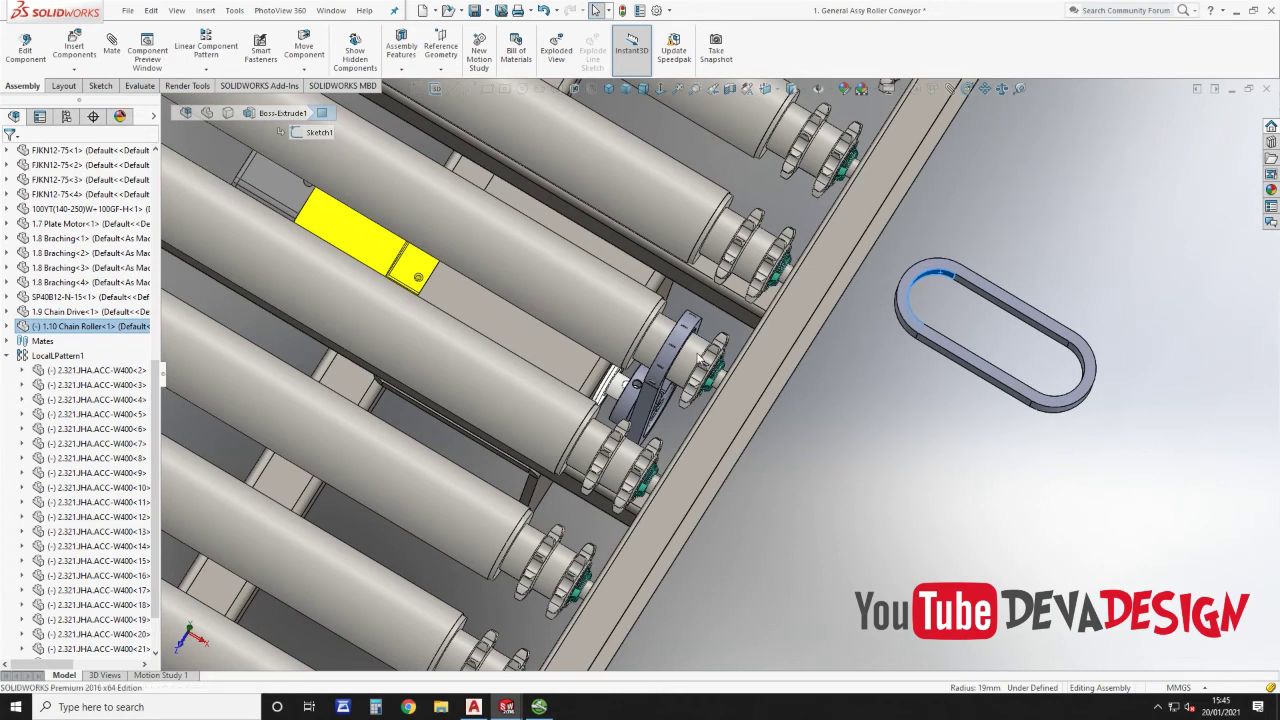
{"action": "key", "text": "m"}
{"action": "left_click", "coordinate": [699, 357]}
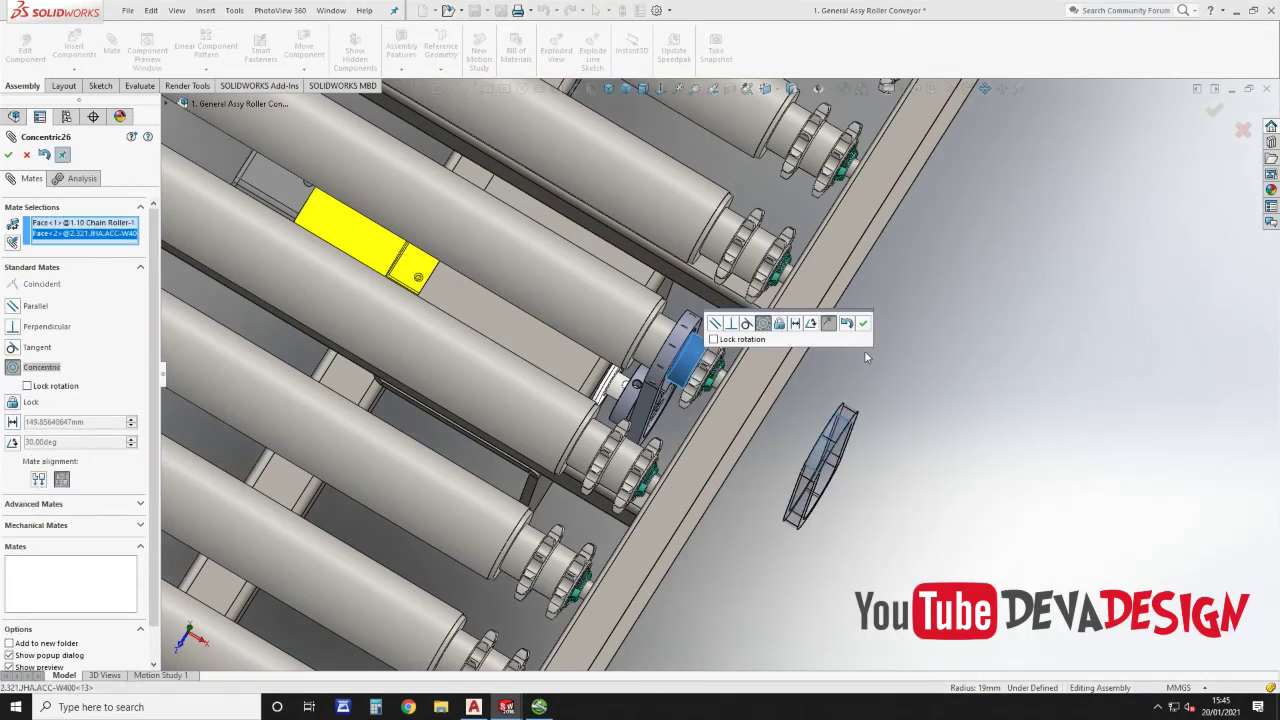
{"action": "left_click", "coordinate": [863, 324]}
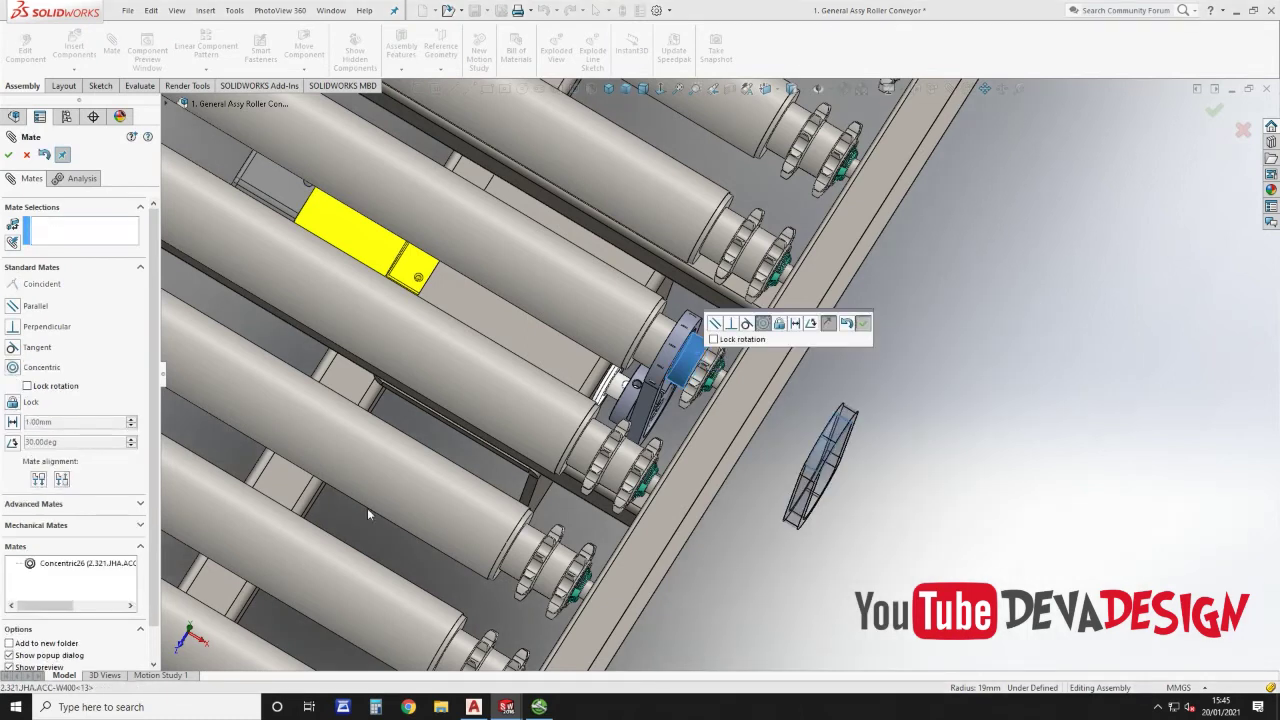
{"action": "left_click", "coordinate": [57, 491]}
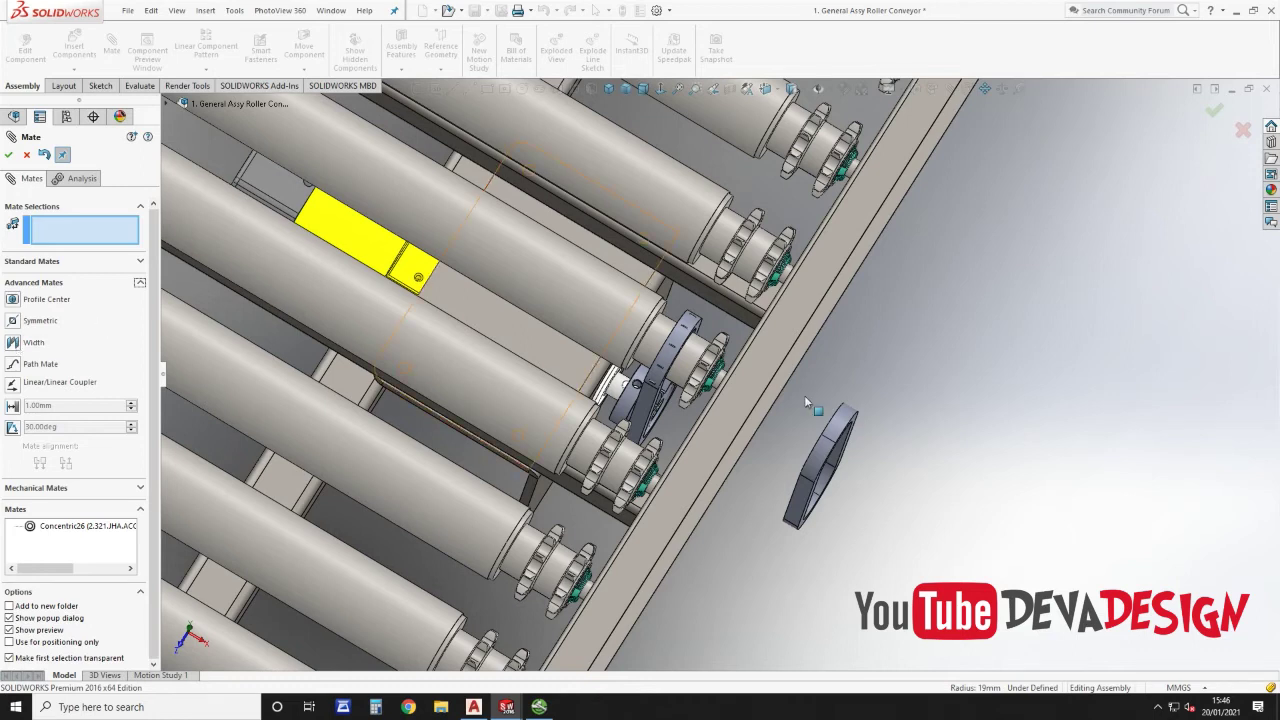
{"action": "right_click", "coordinate": [864, 434]}
{"action": "key", "text": "Escape"}
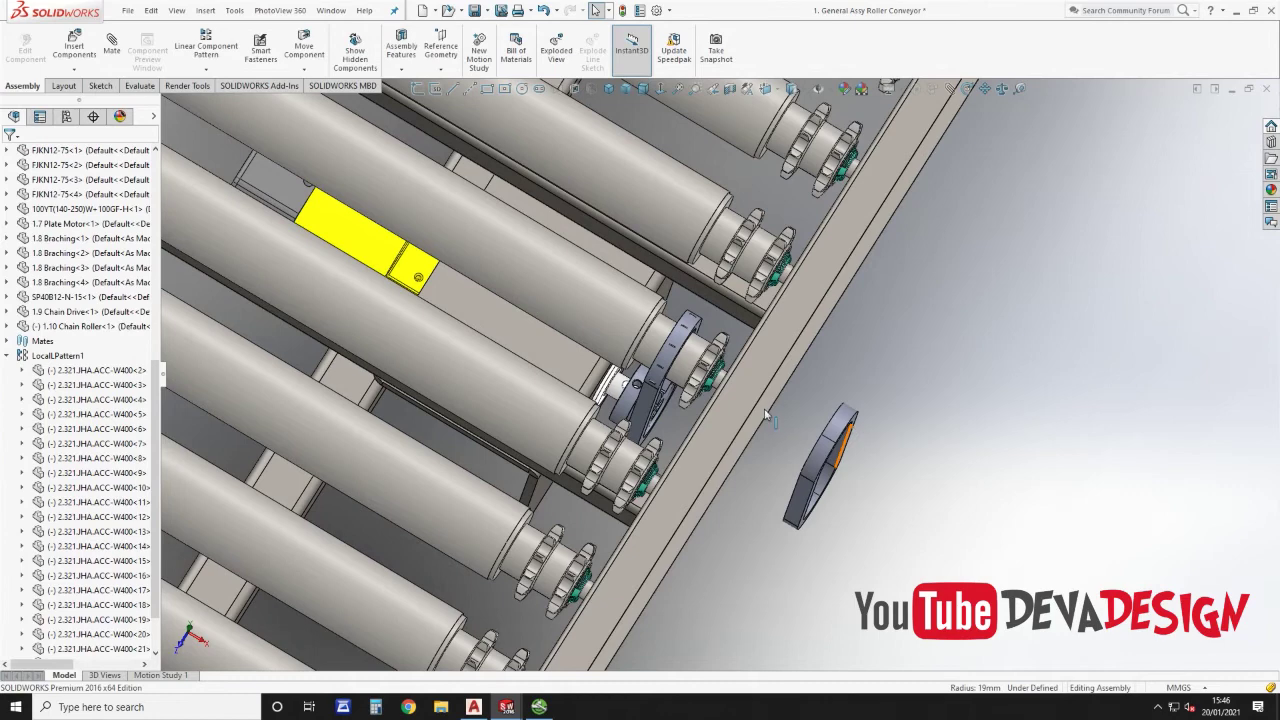
Step: Open the 1.2 Main Frame part from the assembly and edit Sketch8 of Cut-Extrude3, which holds the lower mounting holes
{"action": "middle_click_drag", "start_coordinate": [710, 375], "coordinate": [652, 355]}
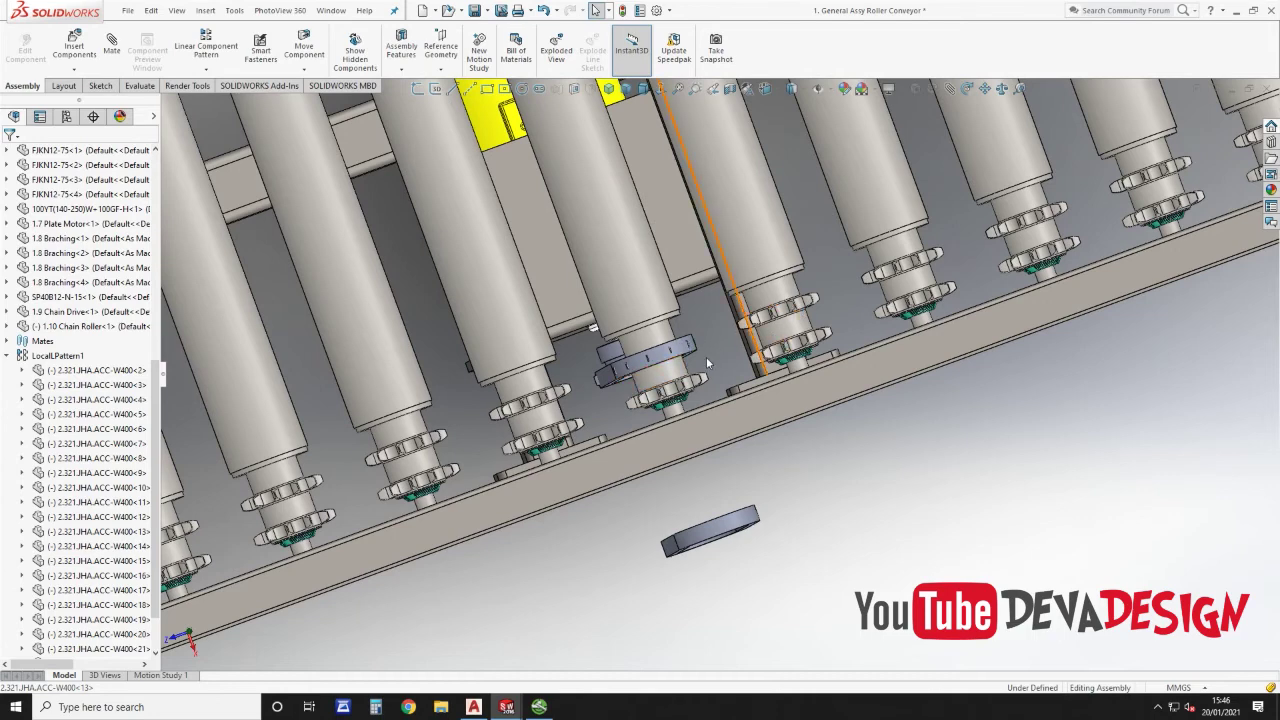
{"action": "mouse_move", "coordinate": [747, 322]}
{"action": "middle_mouse_down"}
{"action": "mouse_move", "coordinate": [776, 418]}
{"action": "mouse_move", "coordinate": [780, 287]}
{"action": "middle_mouse_up"}
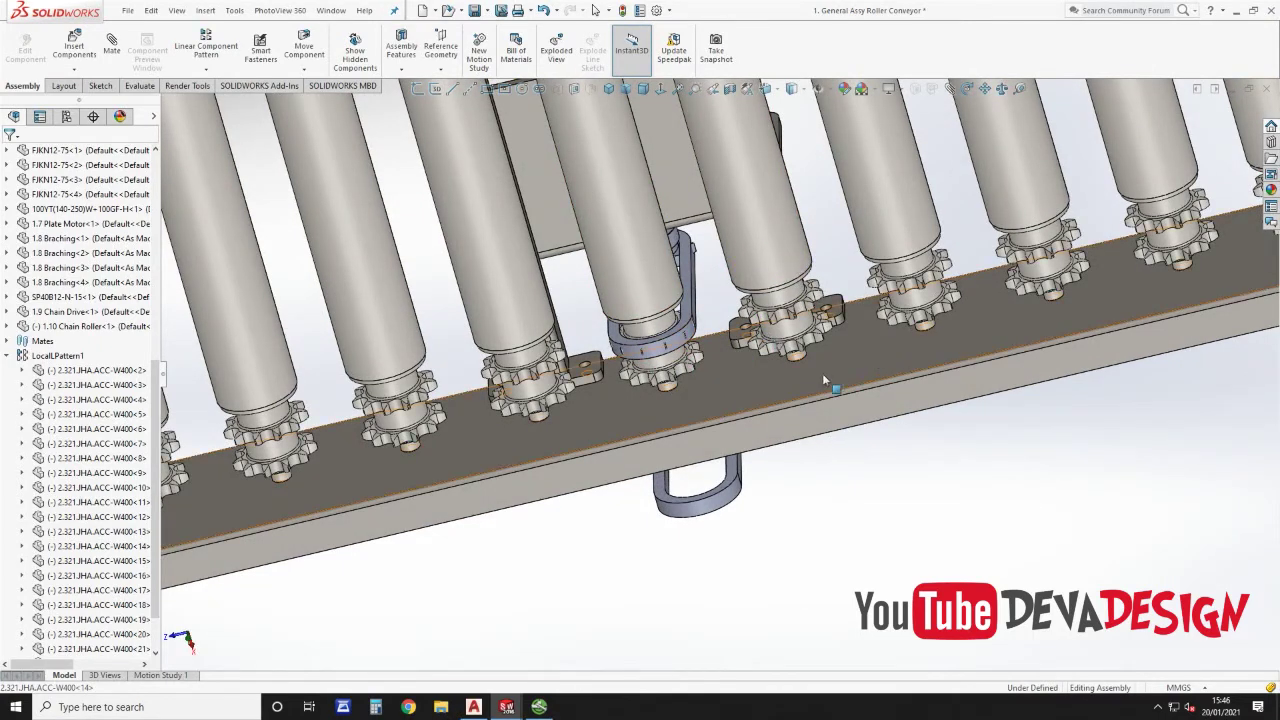
{"action": "scroll", "coordinate": [824, 378], "scroll_direction": "up", "scroll_amount": 3}
{"action": "middle_click_drag", "start_coordinate": [763, 383], "coordinate": [754, 129]}
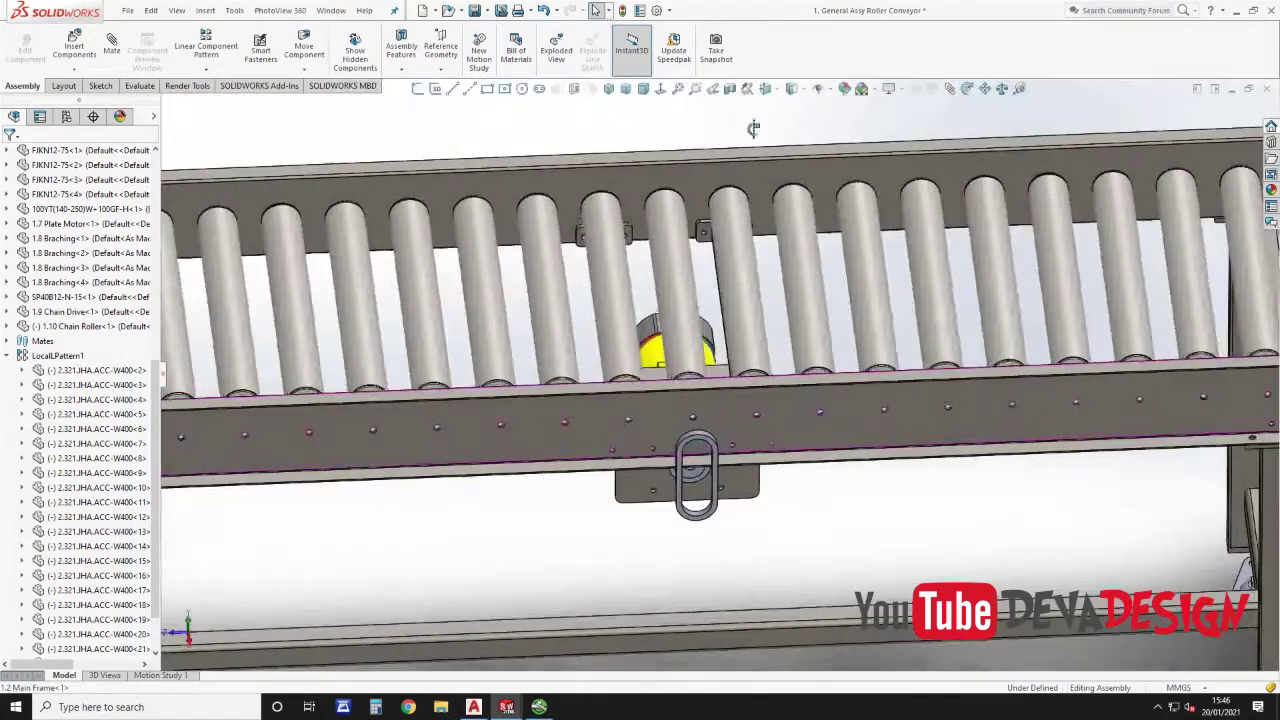
{"action": "left_click", "coordinate": [815, 412]}
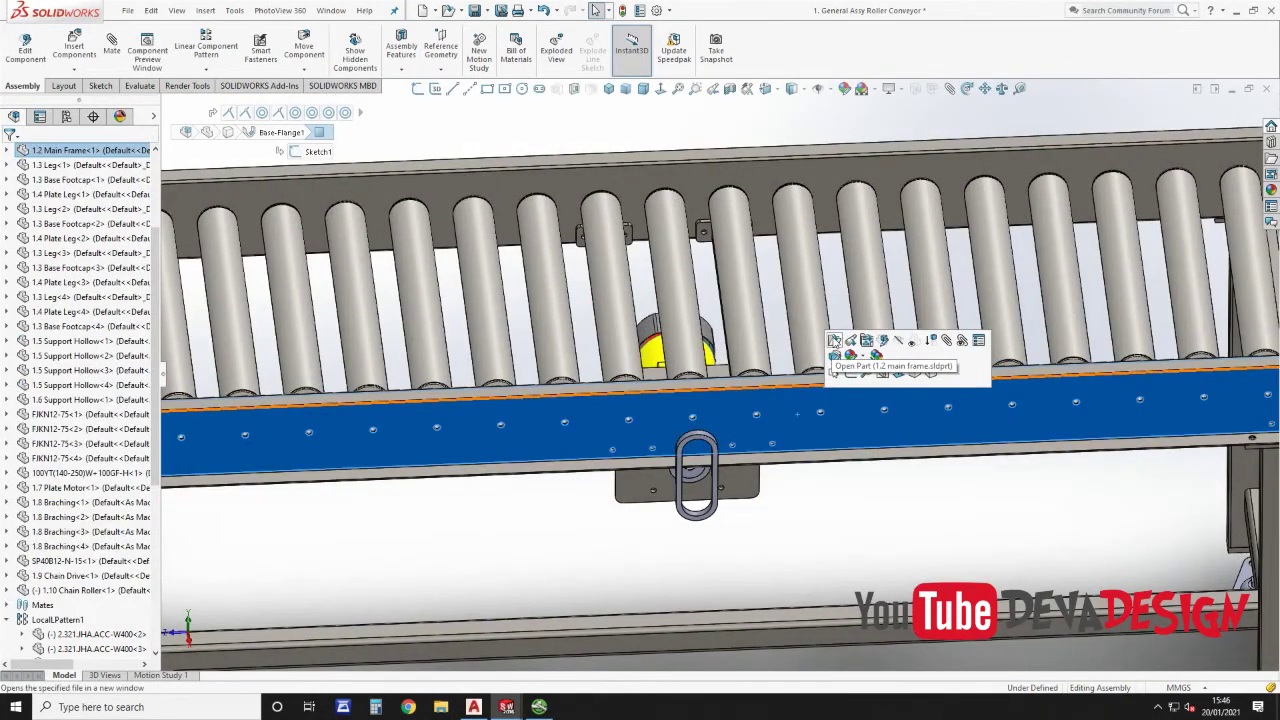
{"action": "left_click", "coordinate": [834, 341]}
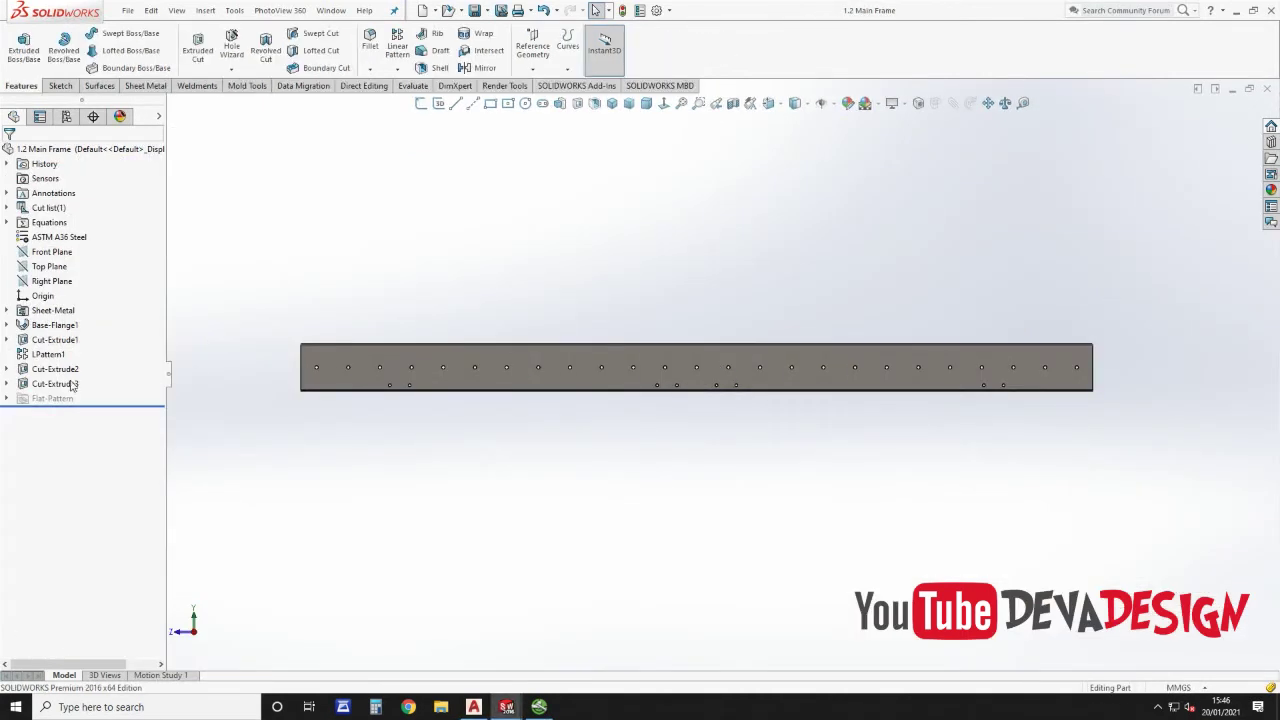
{"action": "left_click", "coordinate": [6, 384]}
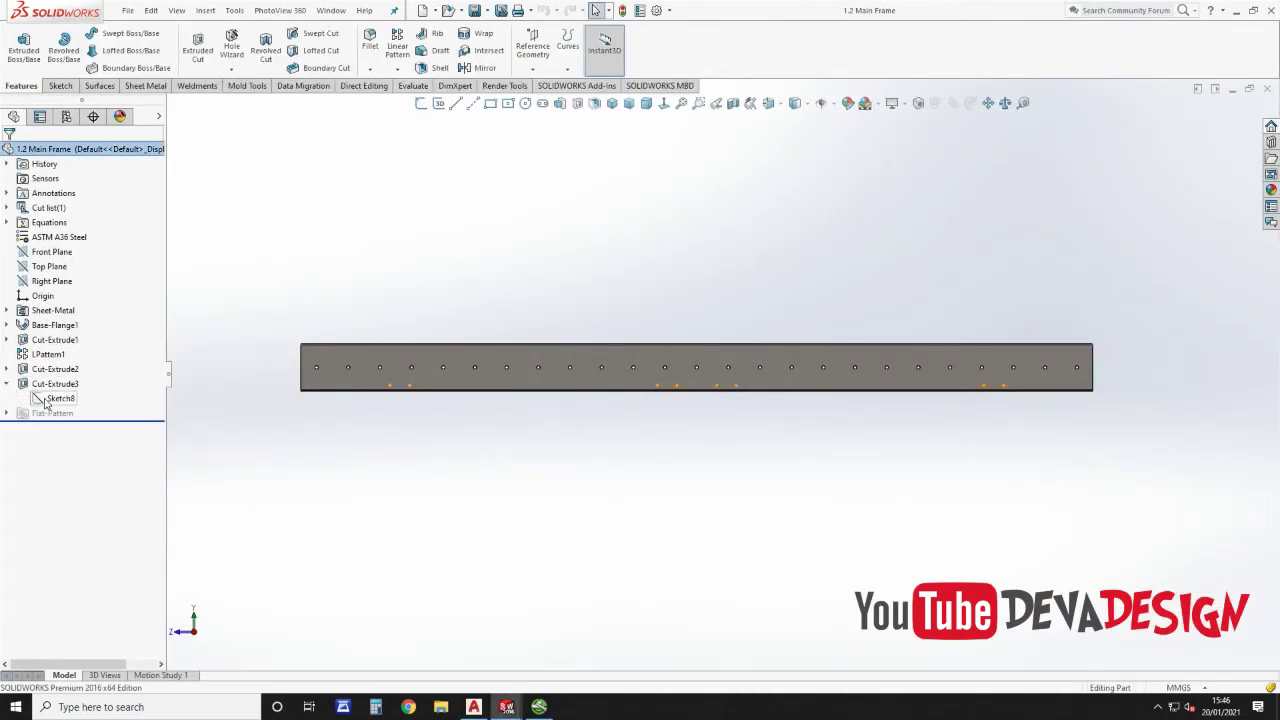
{"action": "left_click", "coordinate": [45, 398]}
{"action": "left_click", "coordinate": [55, 362]}
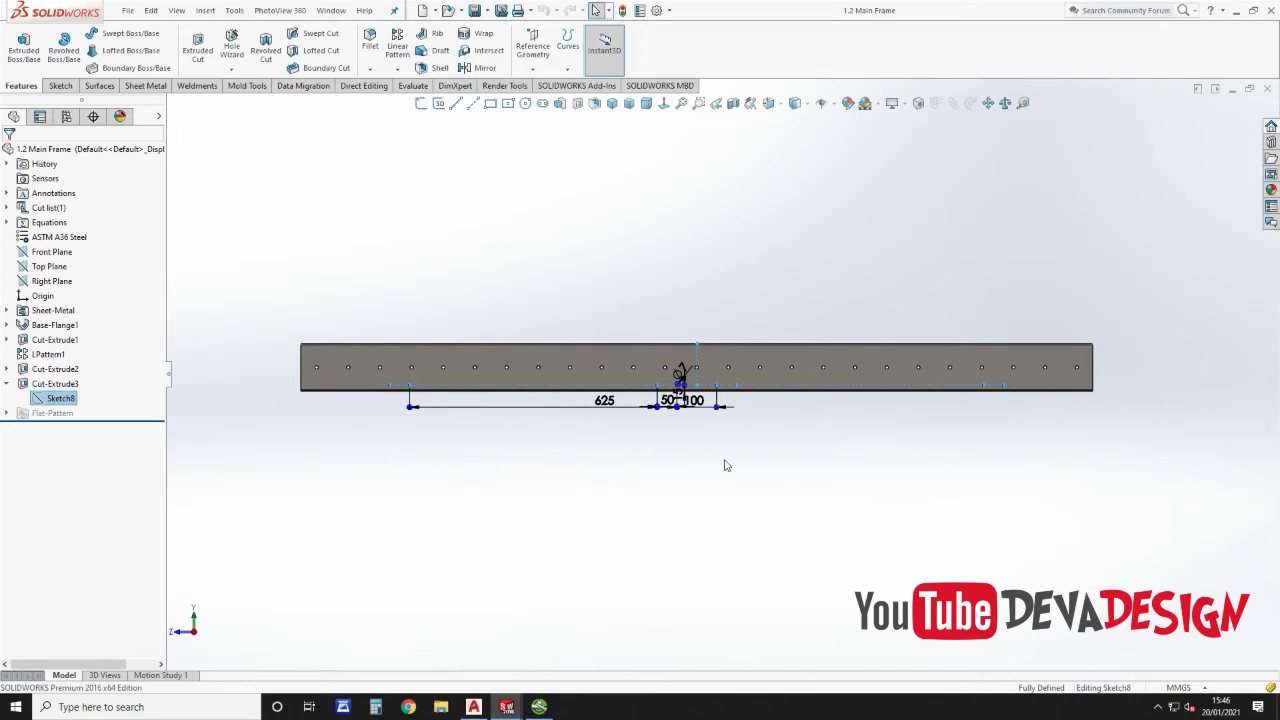
Step: Delete the equal relation on the long construction lines and set the 625 mm spacing between hole pairs to 665 mm
{"action": "scroll", "coordinate": [695, 440], "scroll_direction": "down", "scroll_amount": 2}
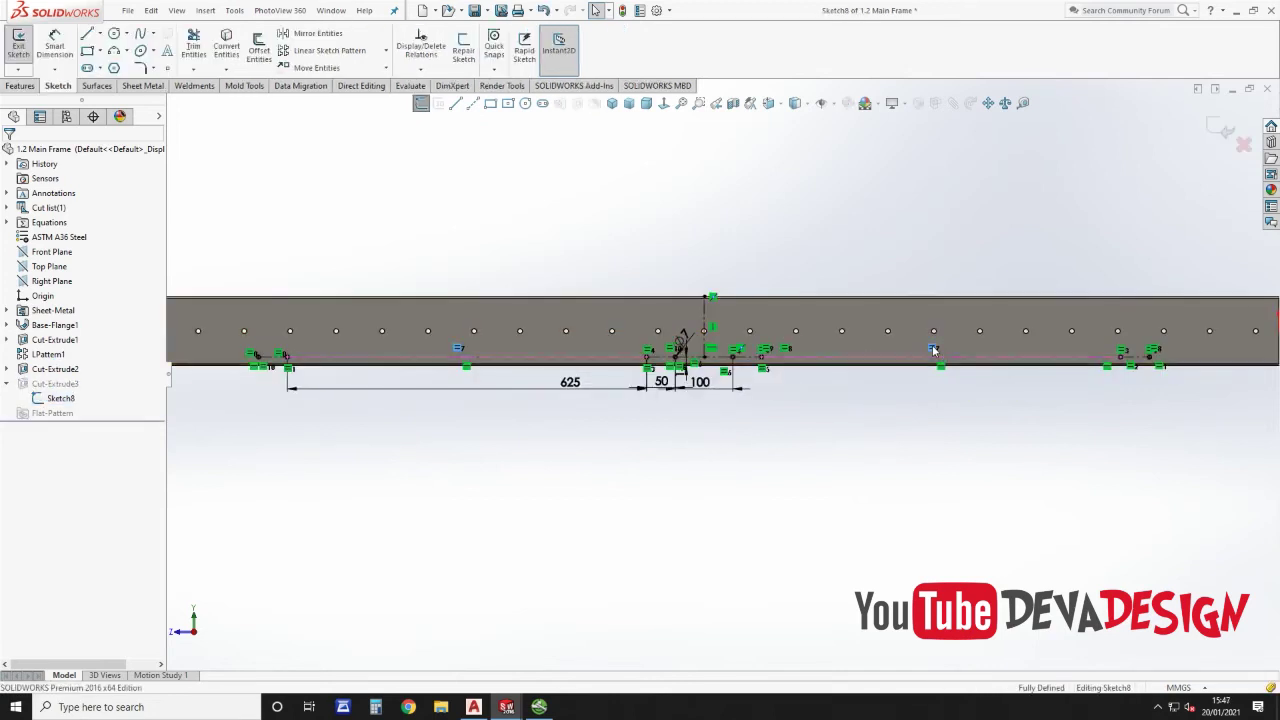
{"action": "key", "text": "Delete"}
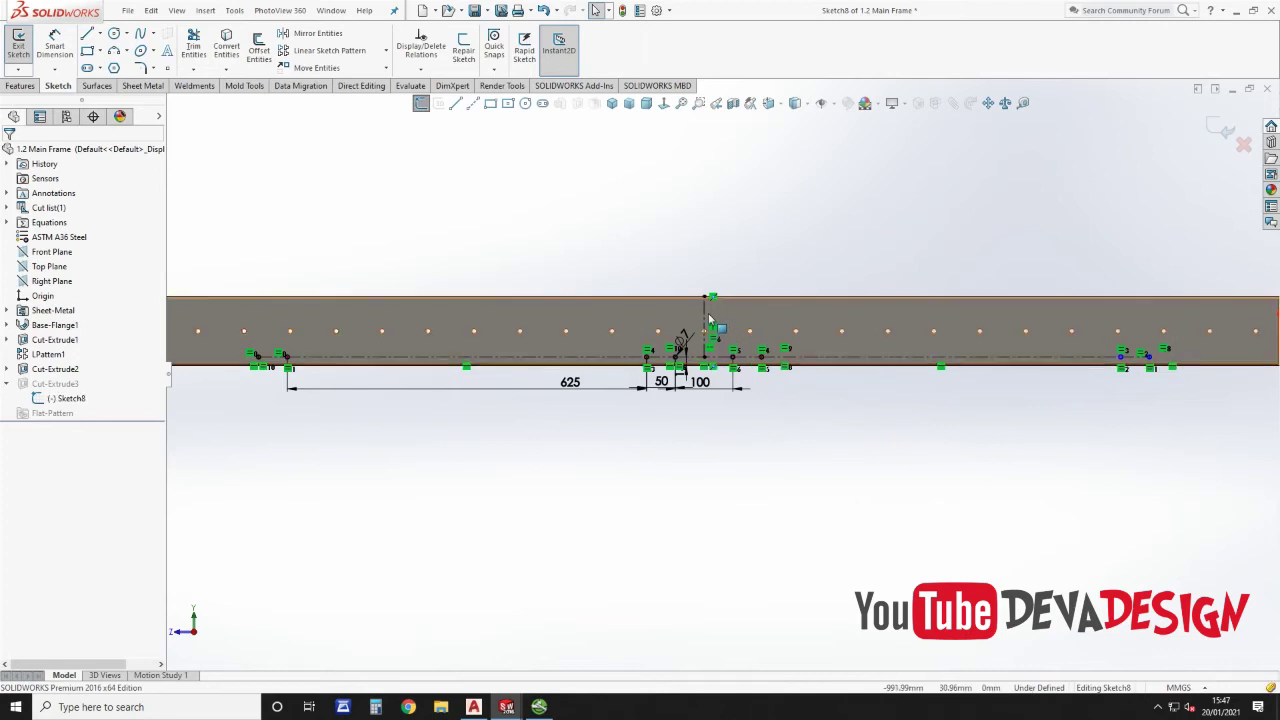
{"action": "left_click", "coordinate": [578, 390]}
{"action": "double_click", "coordinate": [575, 388]}
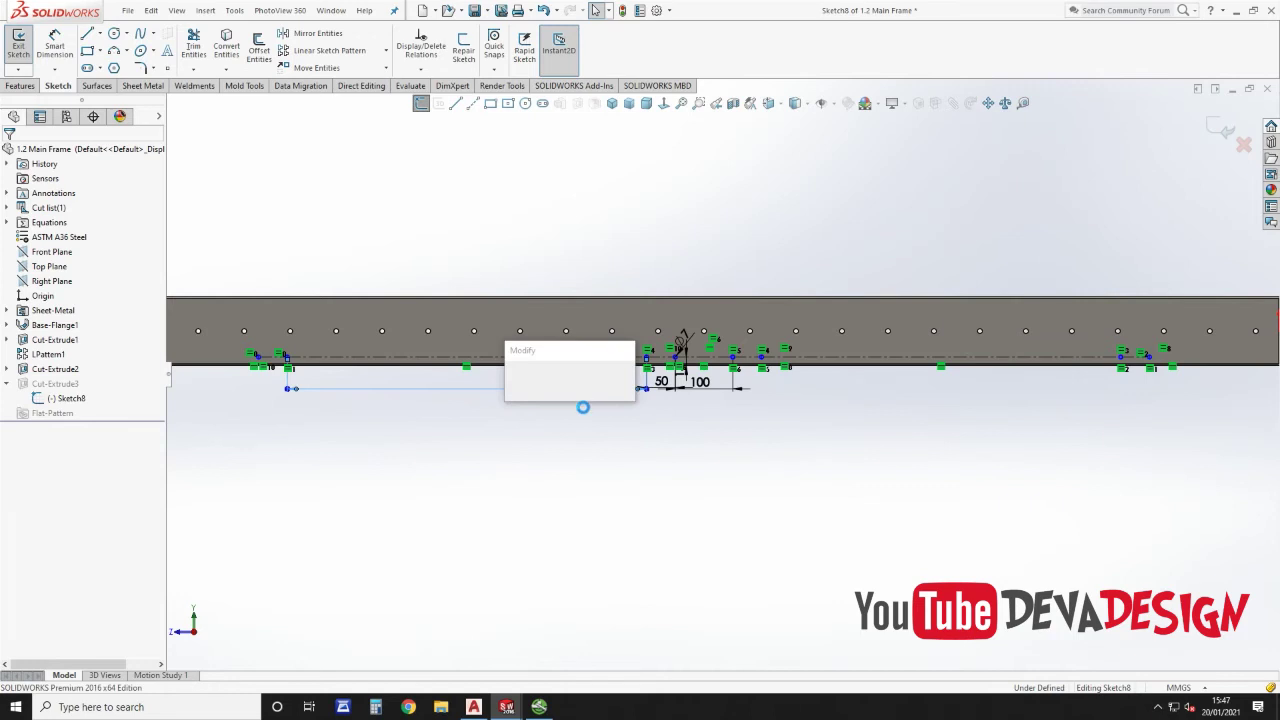
{"action": "type", "text": "-40"}
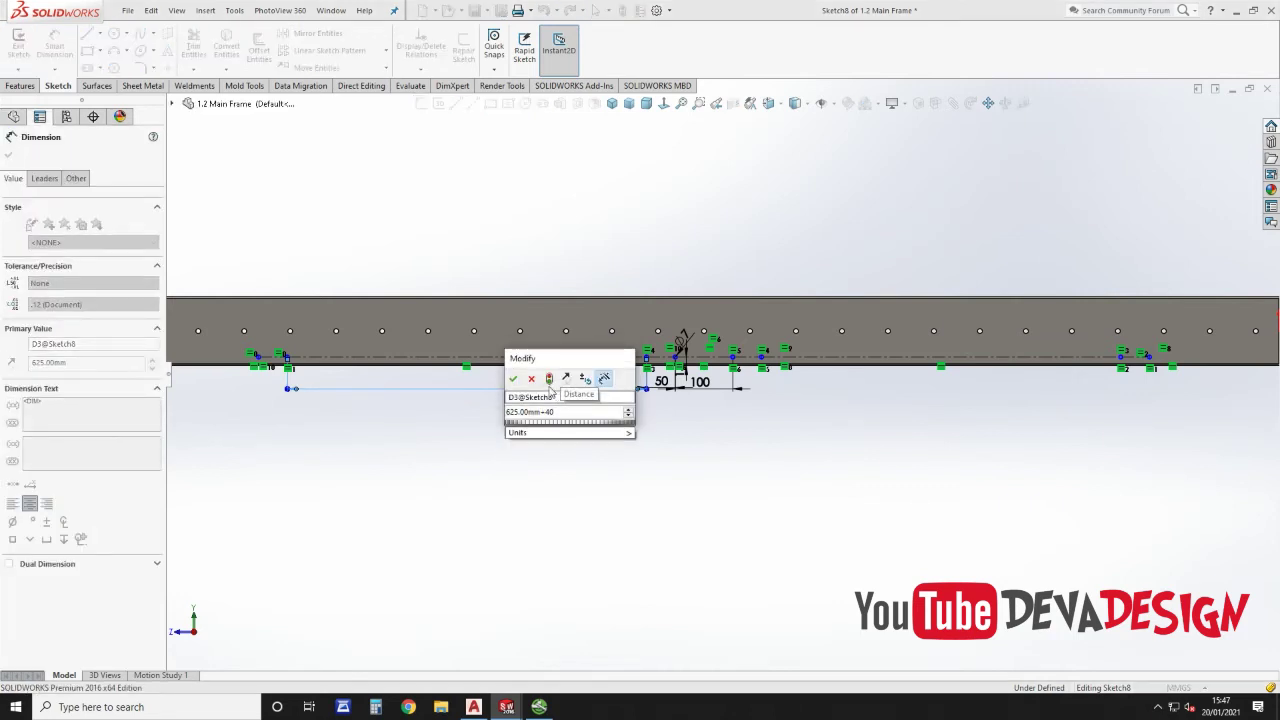
{"action": "left_click", "coordinate": [549, 382]}
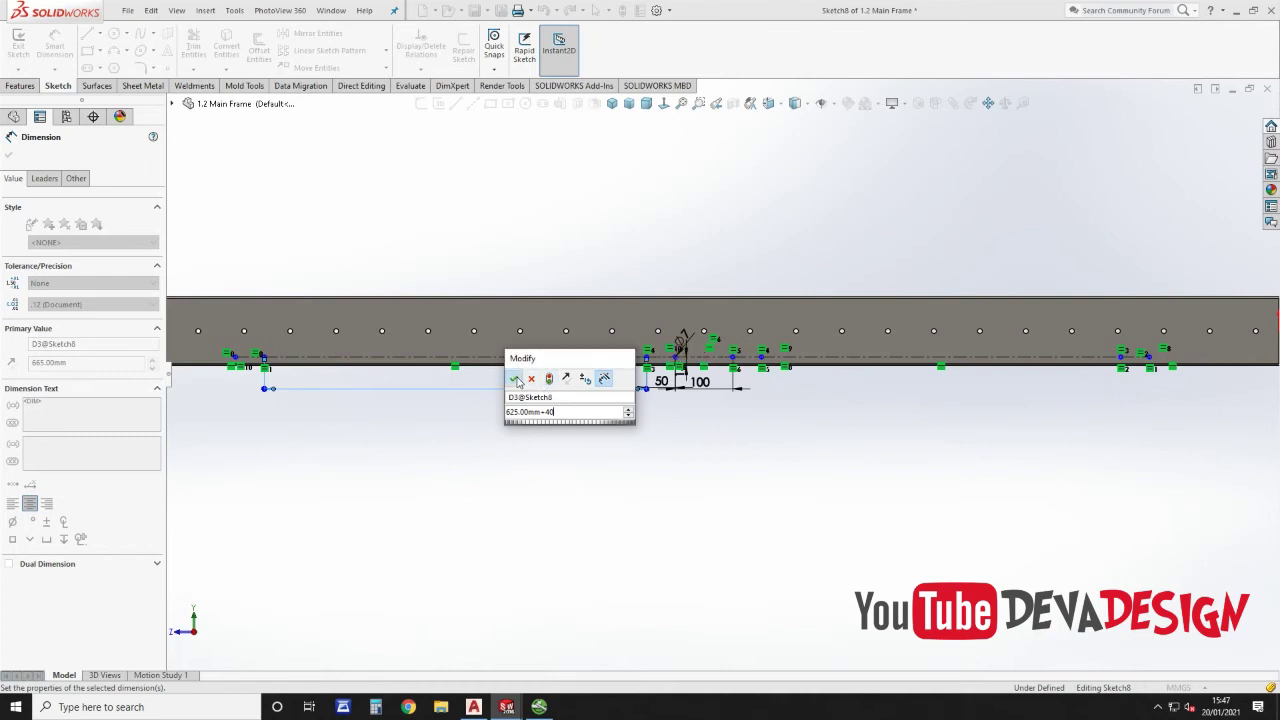
{"action": "left_click", "coordinate": [512, 378]}
Step: Dimension the outermost lower hole from the frame's end edge beside the 665 mm spacing and set the distance to 225 mm
{"action": "left_click", "coordinate": [54, 46]}
{"action": "scroll", "coordinate": [937, 400], "scroll_direction": "up", "scroll_amount": 3}
{"action": "scroll", "coordinate": [454, 377], "scroll_direction": "down", "scroll_amount": 3}
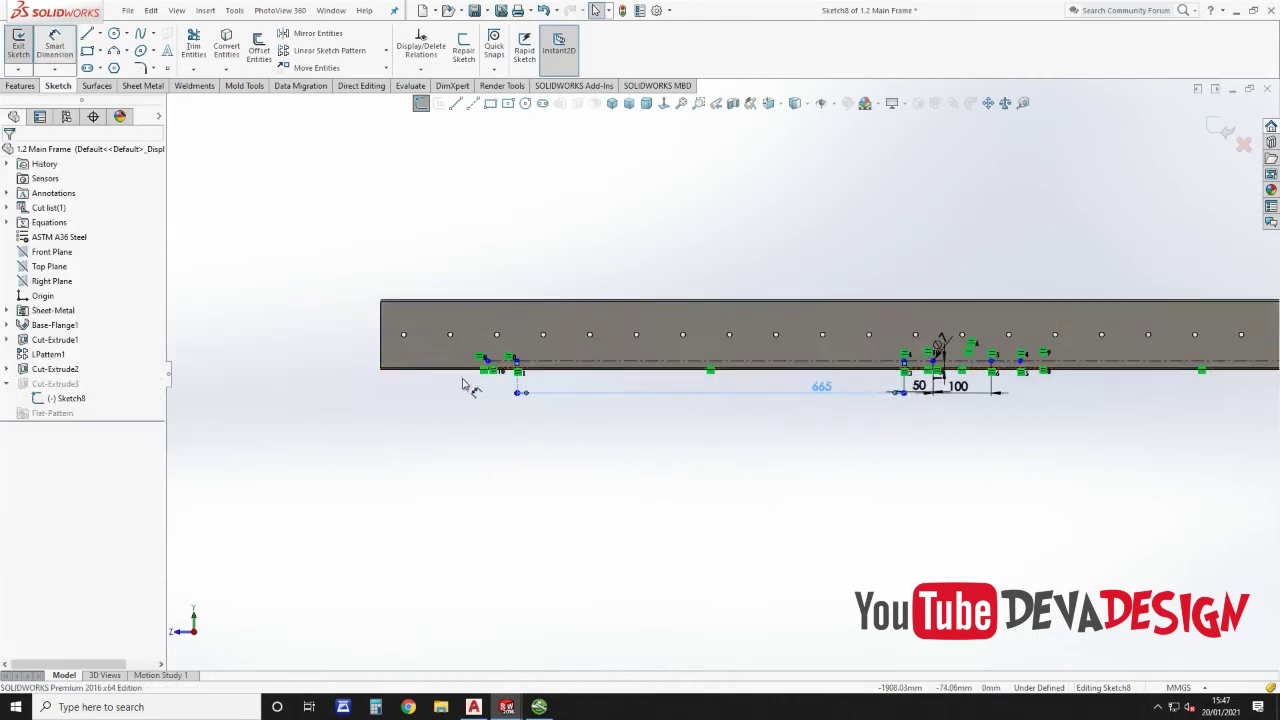
{"action": "scroll", "coordinate": [462, 383], "scroll_direction": "down", "scroll_amount": 5}
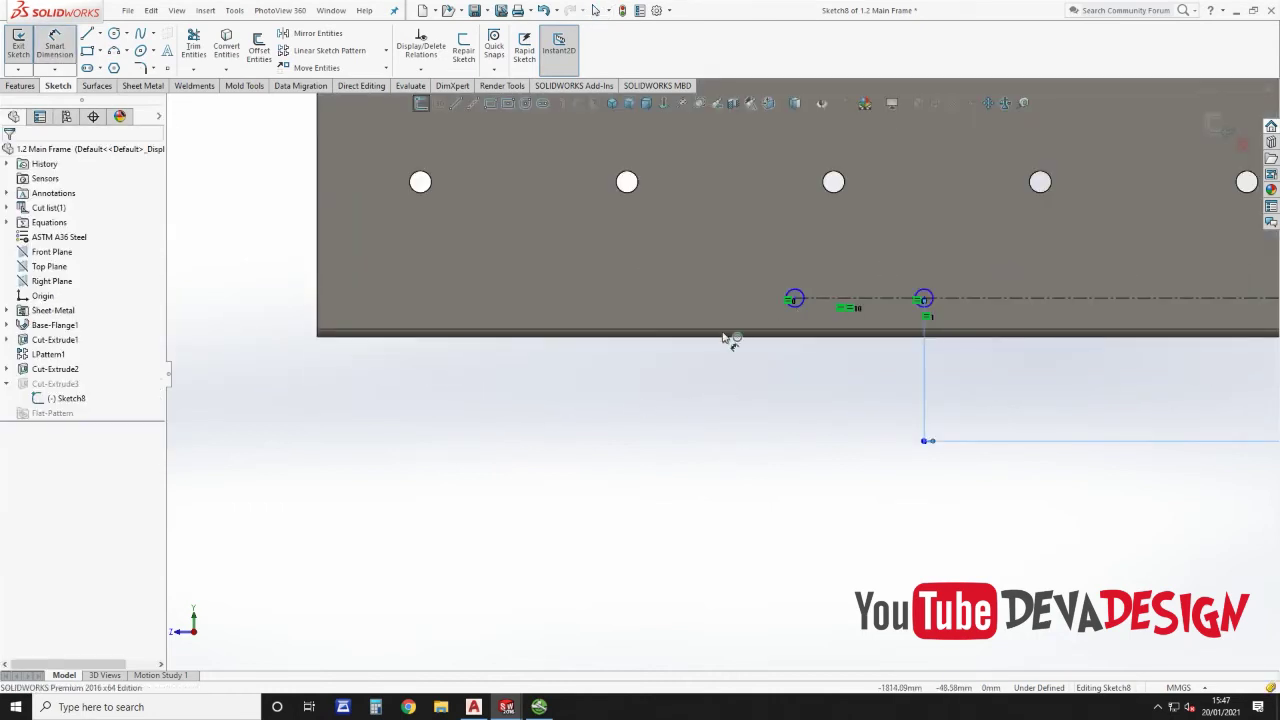
{"action": "left_click", "coordinate": [794, 299]}
{"action": "left_click", "coordinate": [318, 294]}
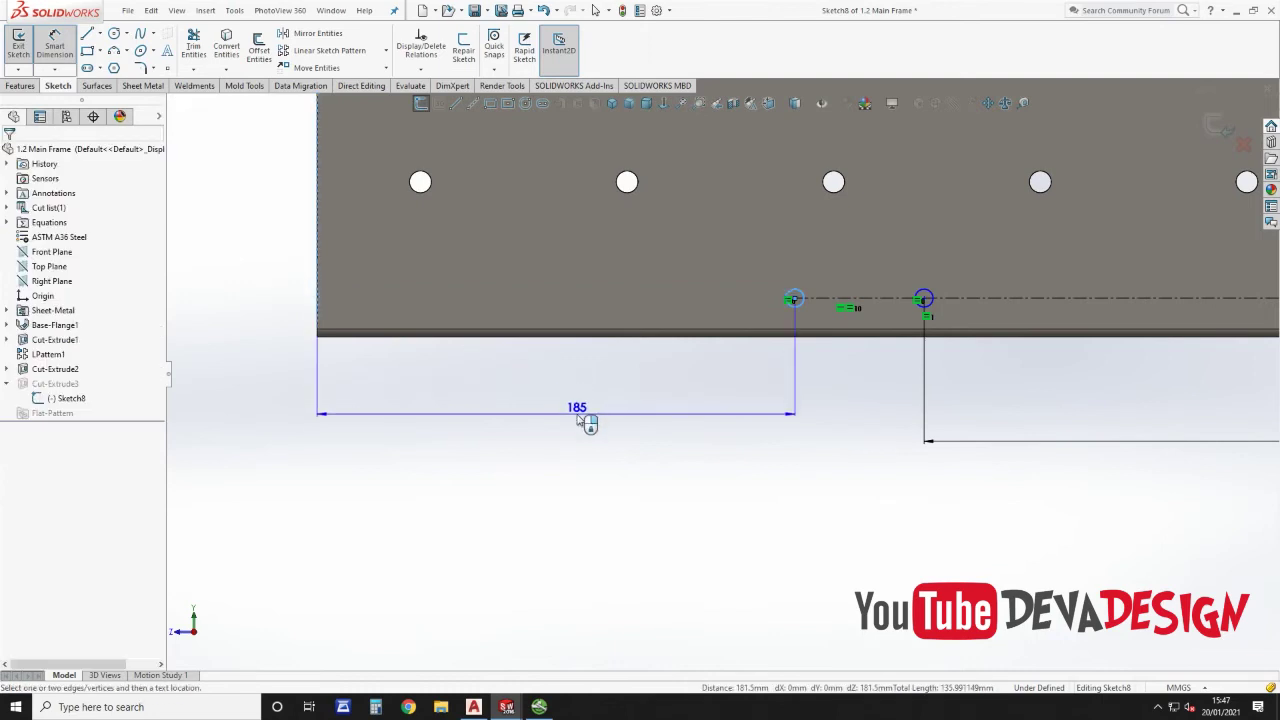
{"action": "left_click", "coordinate": [578, 419]}
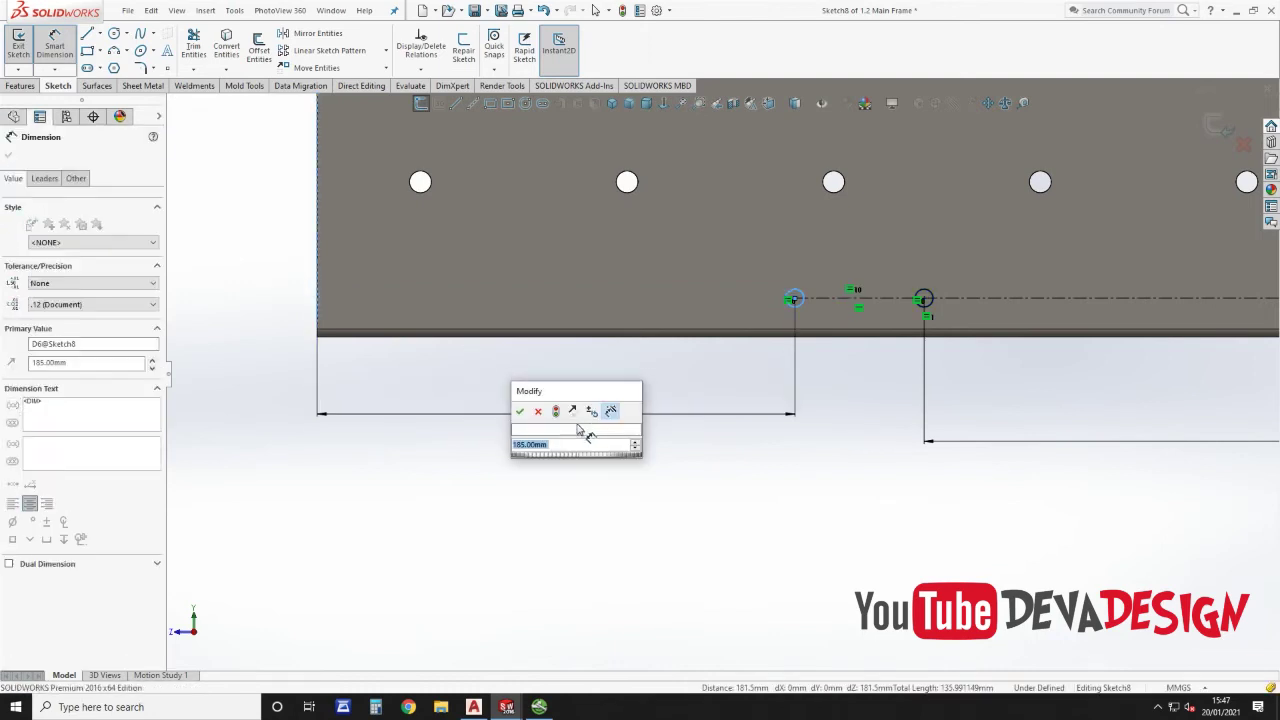
{"action": "type", "text": "+40"}
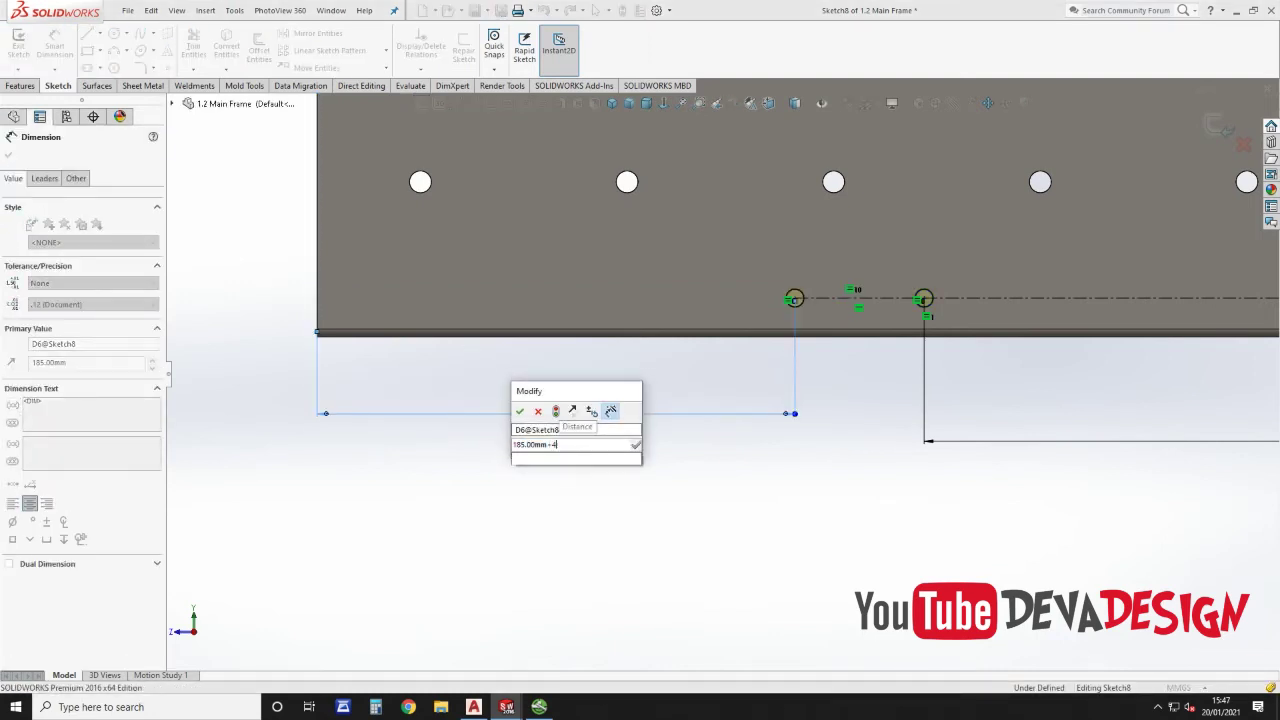
{"action": "left_click", "coordinate": [556, 412]}
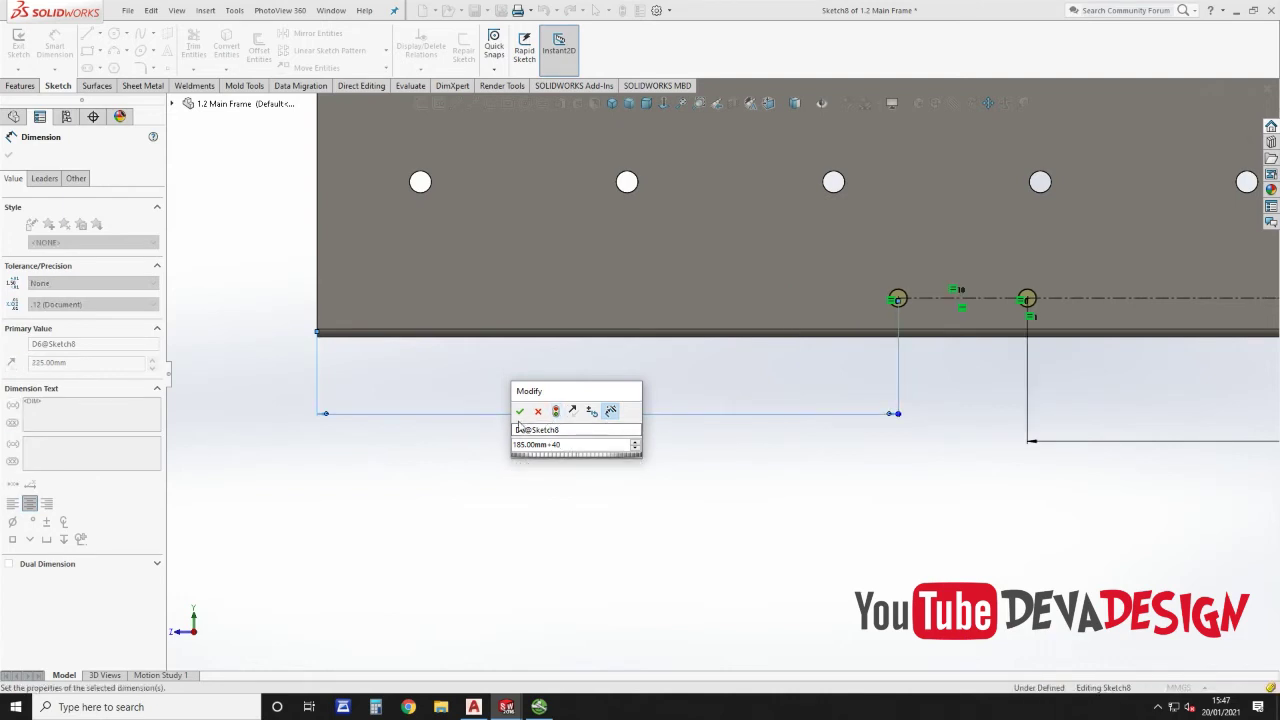
{"action": "left_click", "coordinate": [519, 411]}
{"action": "left_click", "coordinate": [754, 540]}
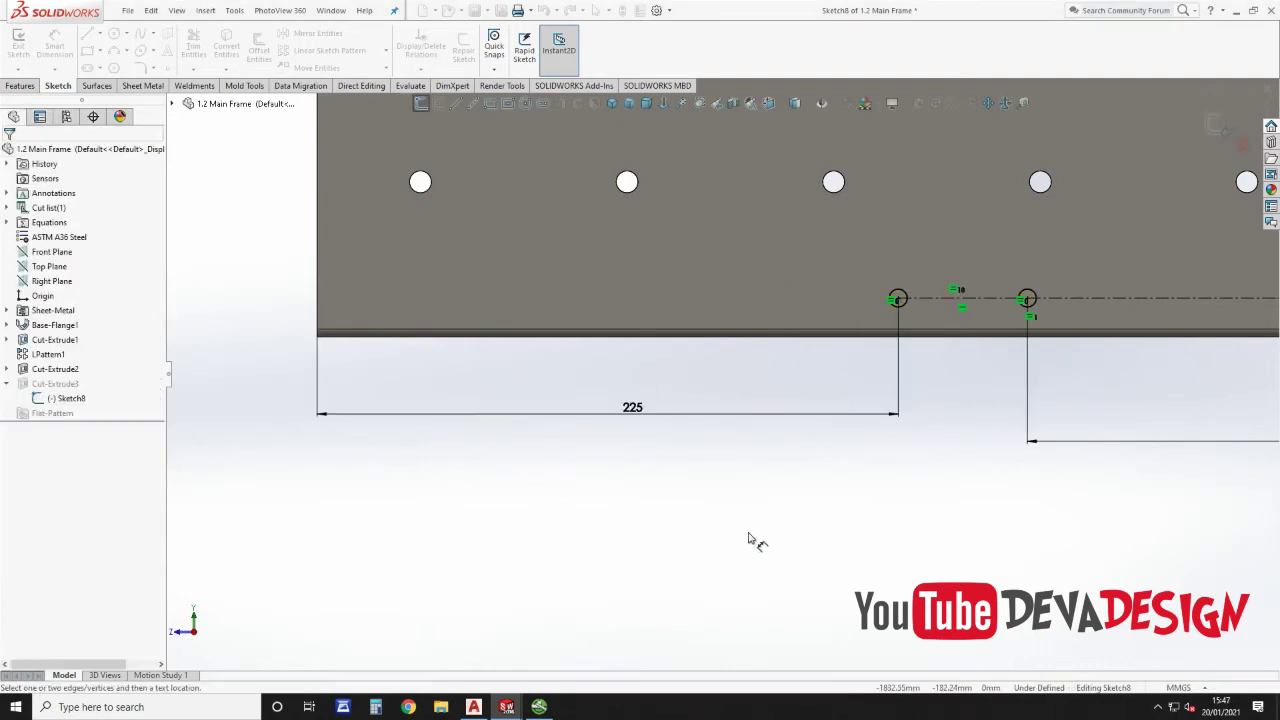
Step: Add a length dimension to the long construction line between the middle holes and the hole pair nearest the origin end
{"action": "scroll", "coordinate": [794, 506], "scroll_direction": "up", "scroll_amount": 5}
{"action": "scroll", "coordinate": [797, 501], "scroll_direction": "up", "scroll_amount": 2}
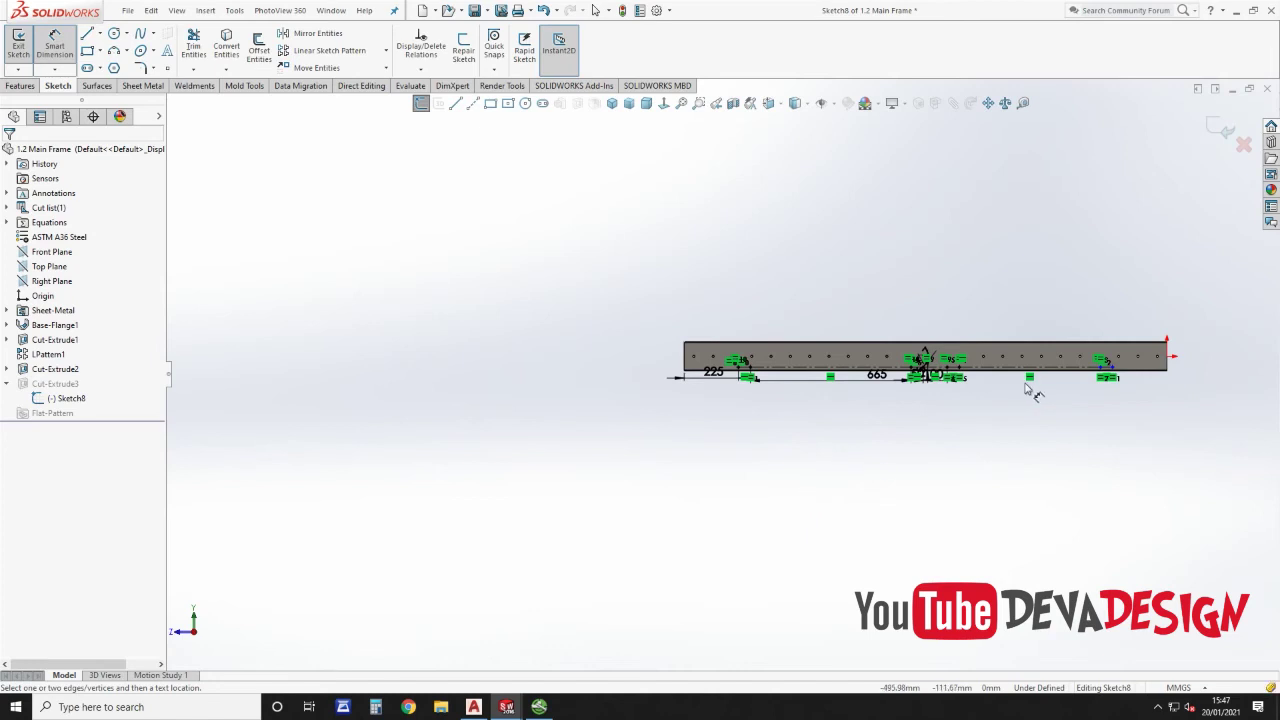
{"action": "scroll", "coordinate": [1025, 385], "scroll_direction": "down", "scroll_amount": 4}
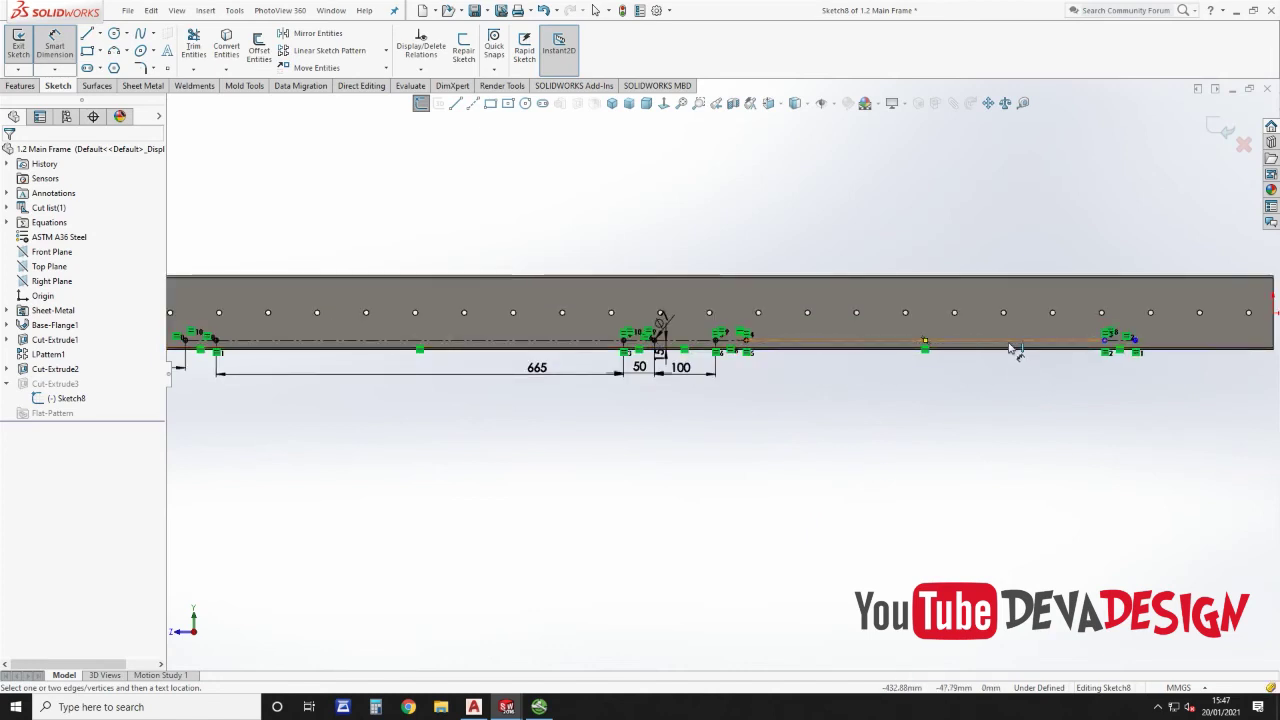
{"action": "left_click", "coordinate": [1012, 344]}
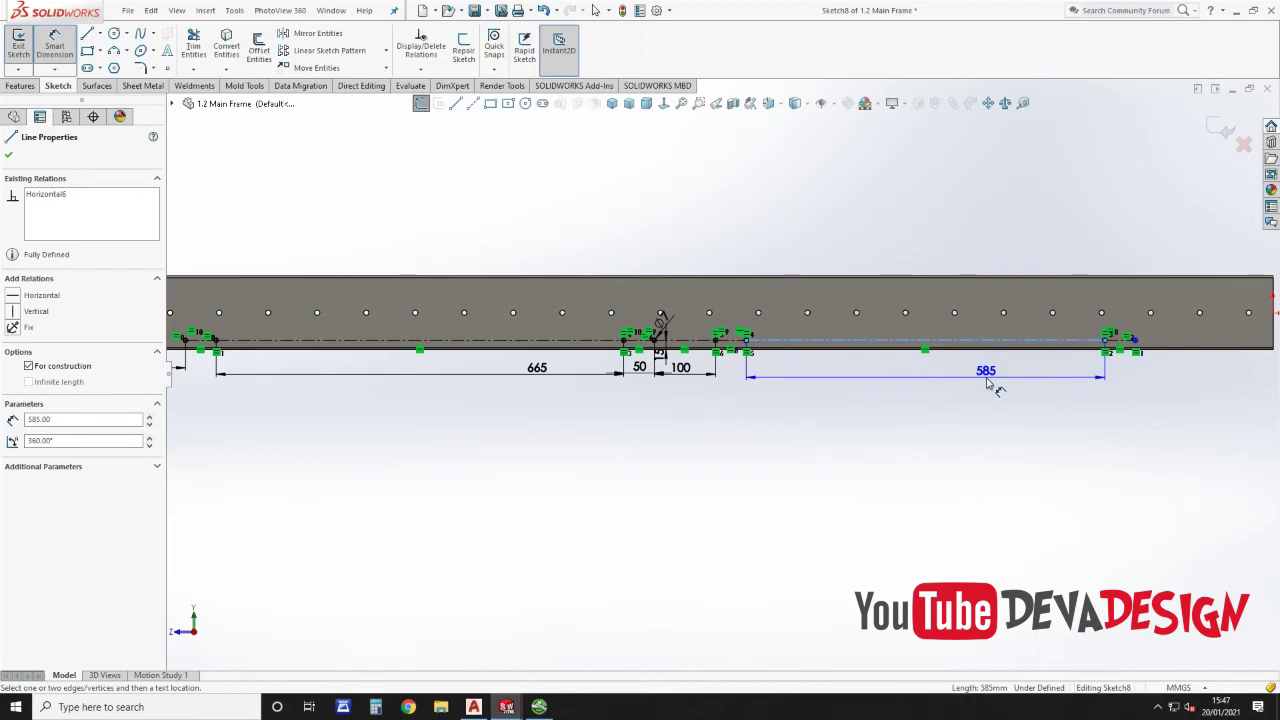
{"action": "left_click", "coordinate": [990, 385]}
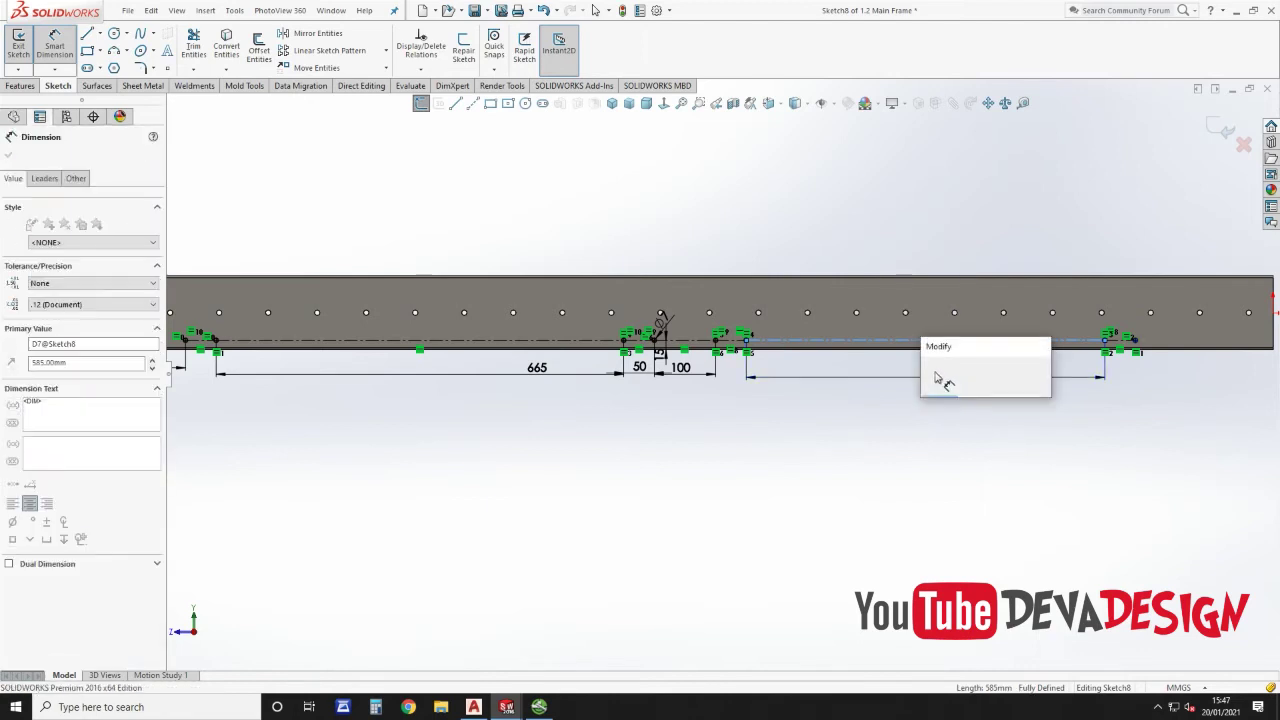
{"action": "key", "text": "Return"}
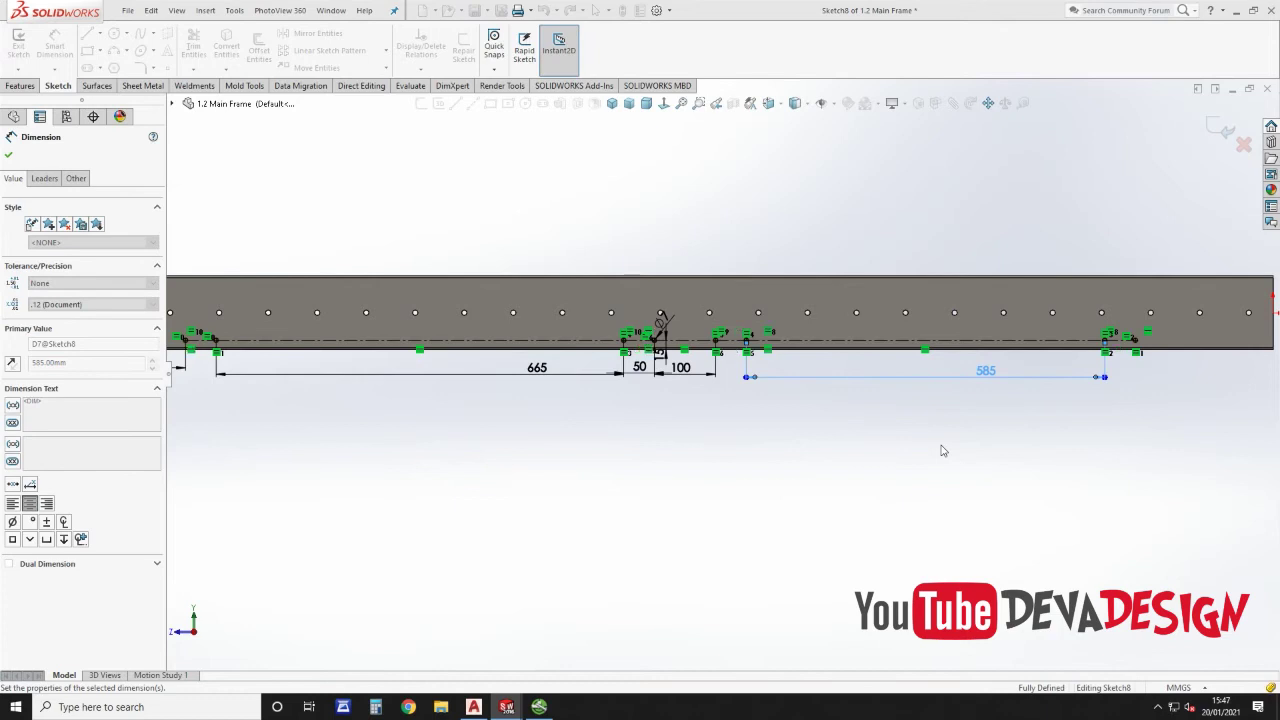
{"action": "left_click", "coordinate": [943, 451]}
Step: Rebuild the main frame with the edited hole sketch and return to the general roller conveyor assembly
{"action": "key", "text": "ctrl+b"}
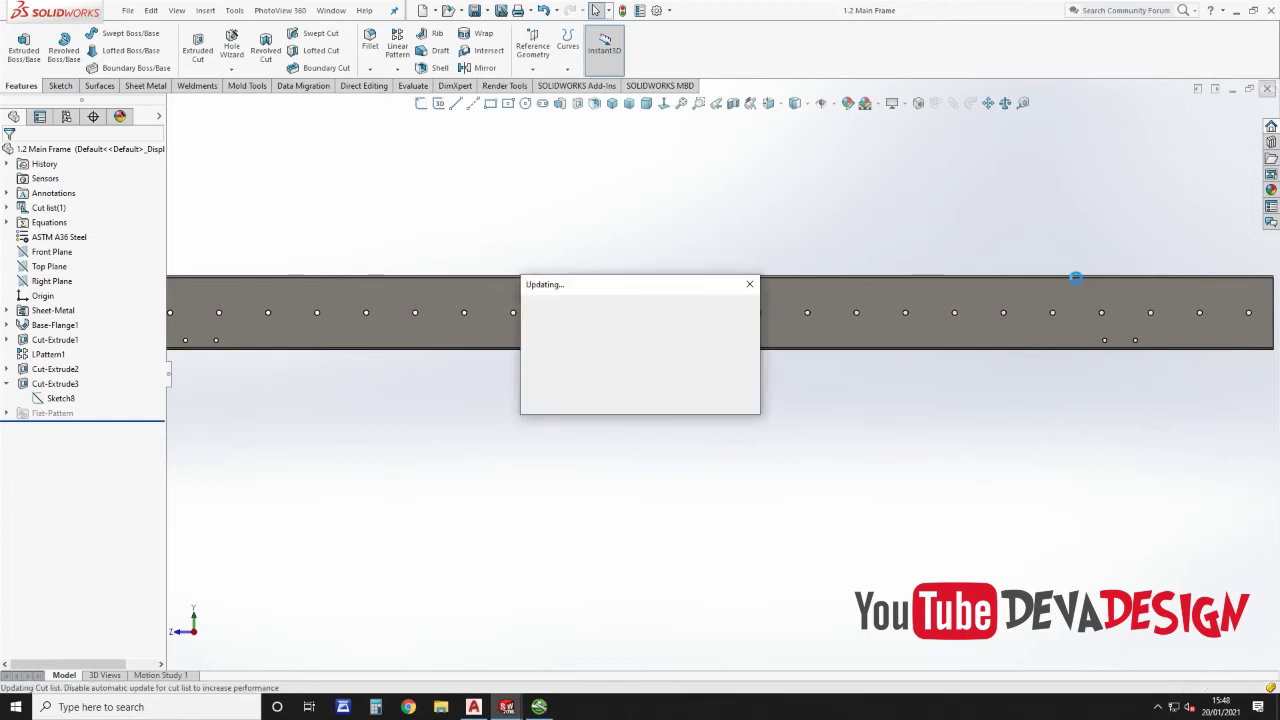
{"action": "key", "text": "ctrl+Tab"}
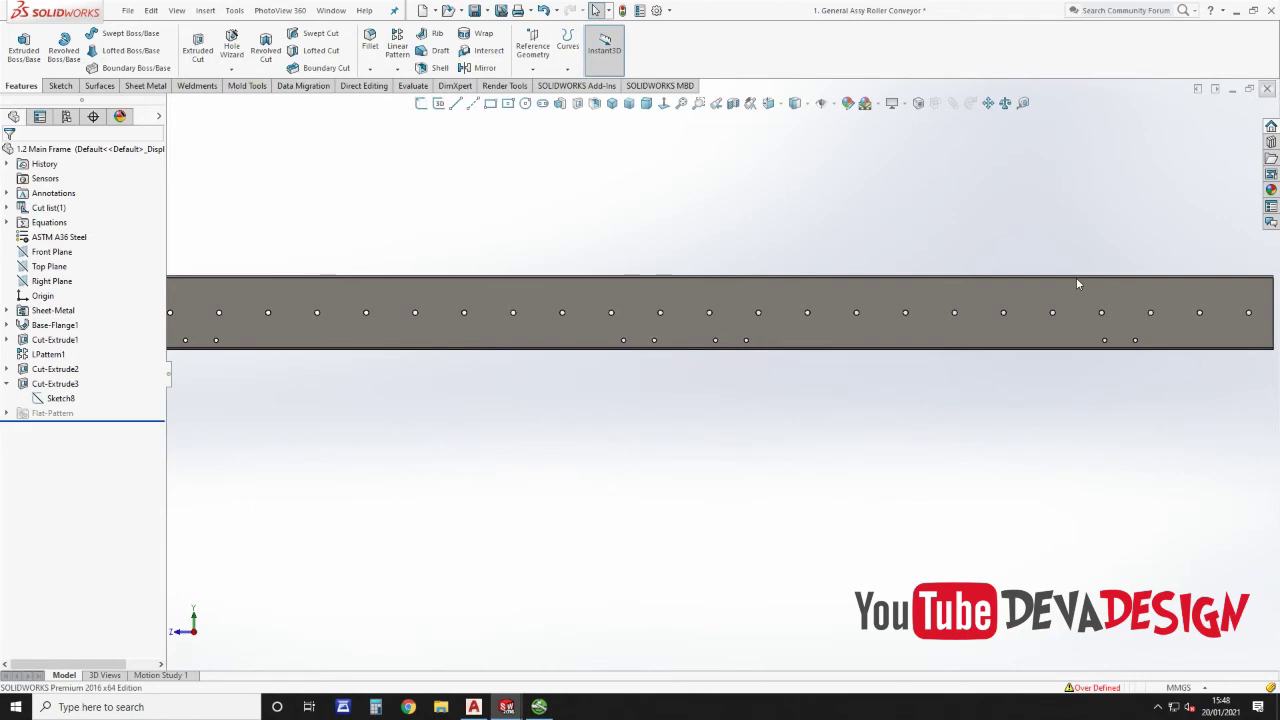
Step: Delete the Coincident47 mate between the 1.7 Plate Motor and the 1.8 Braching<1> brace in the general assembly
{"action": "middle_click_drag", "start_coordinate": [678, 333], "coordinate": [689, 534]}
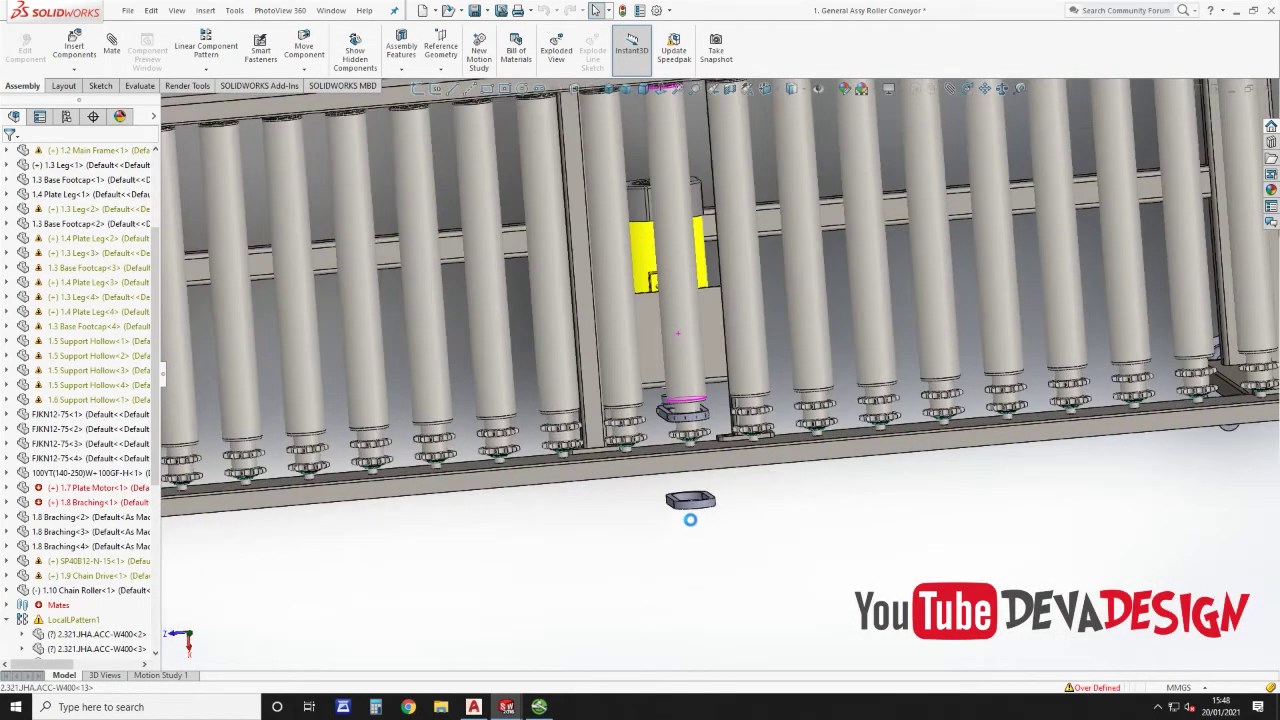
{"action": "middle_click_drag", "start_coordinate": [654, 481], "coordinate": [658, 213]}
{"action": "scroll", "coordinate": [626, 418], "scroll_direction": "down", "scroll_amount": 5}
{"action": "middle_click_drag", "start_coordinate": [646, 434], "coordinate": [615, 328]}
{"action": "left_click", "coordinate": [581, 350]}
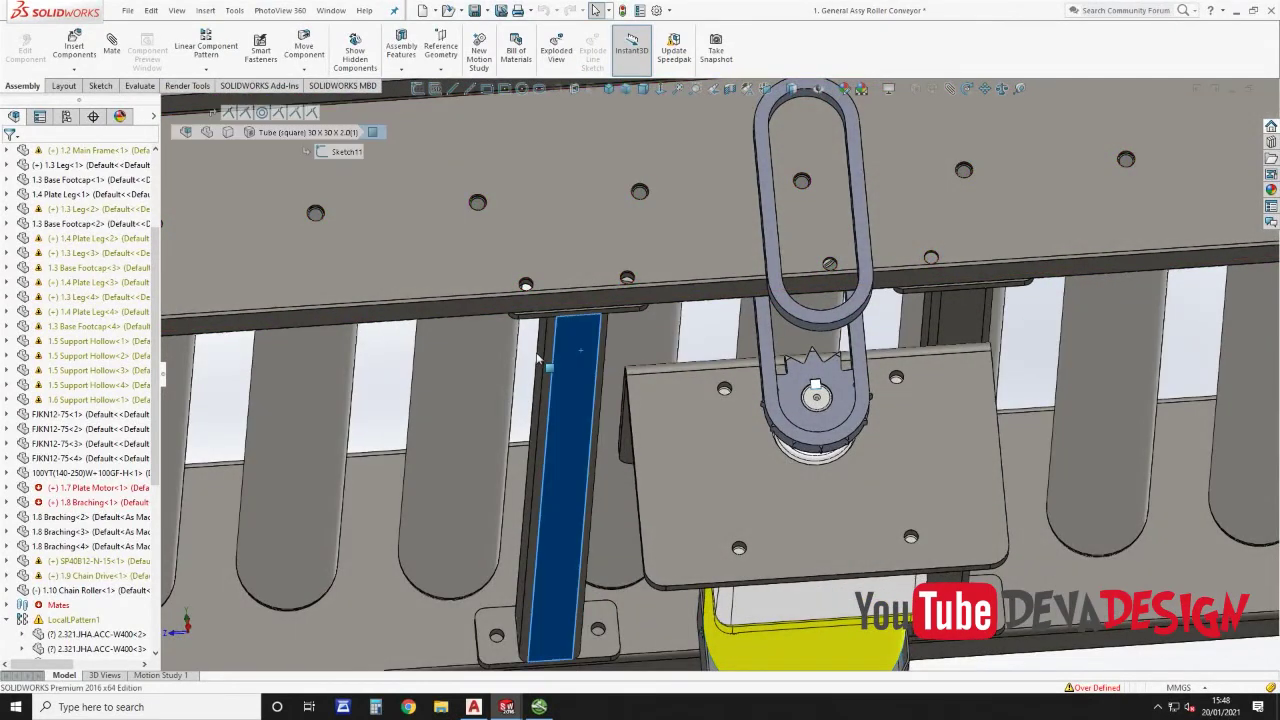
{"action": "left_click", "coordinate": [44, 119]}
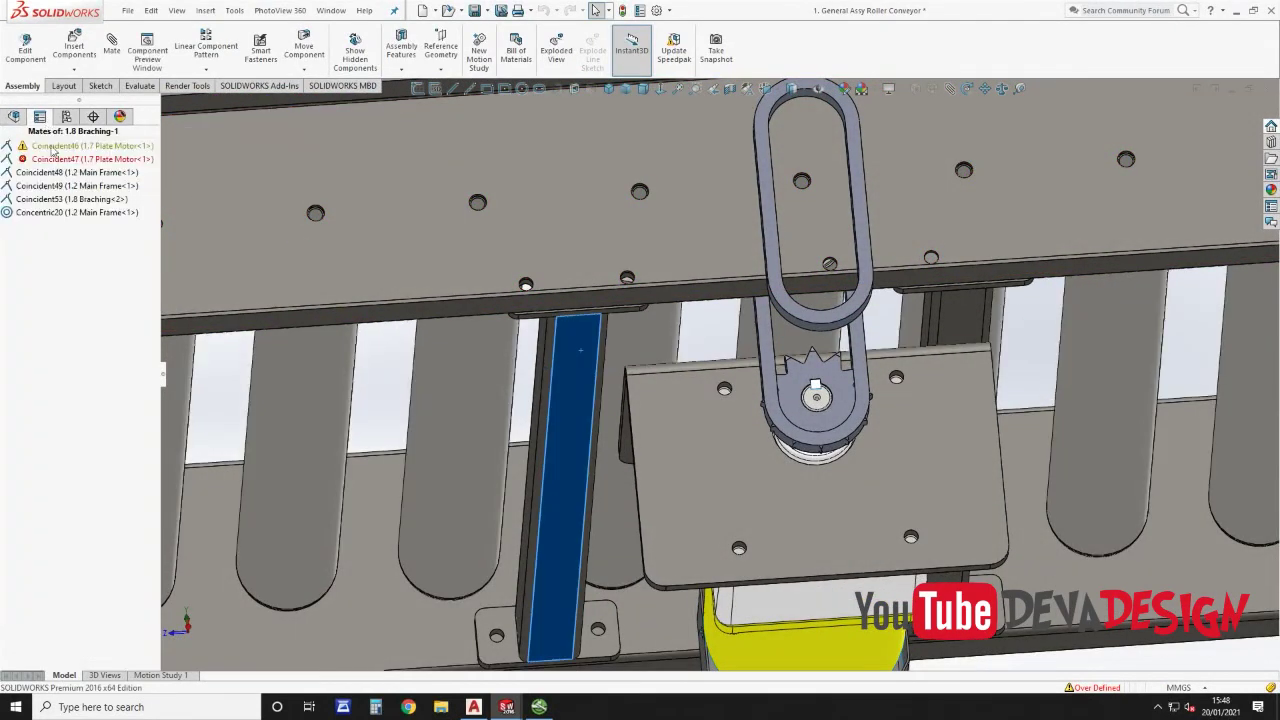
{"action": "left_click", "coordinate": [60, 159]}
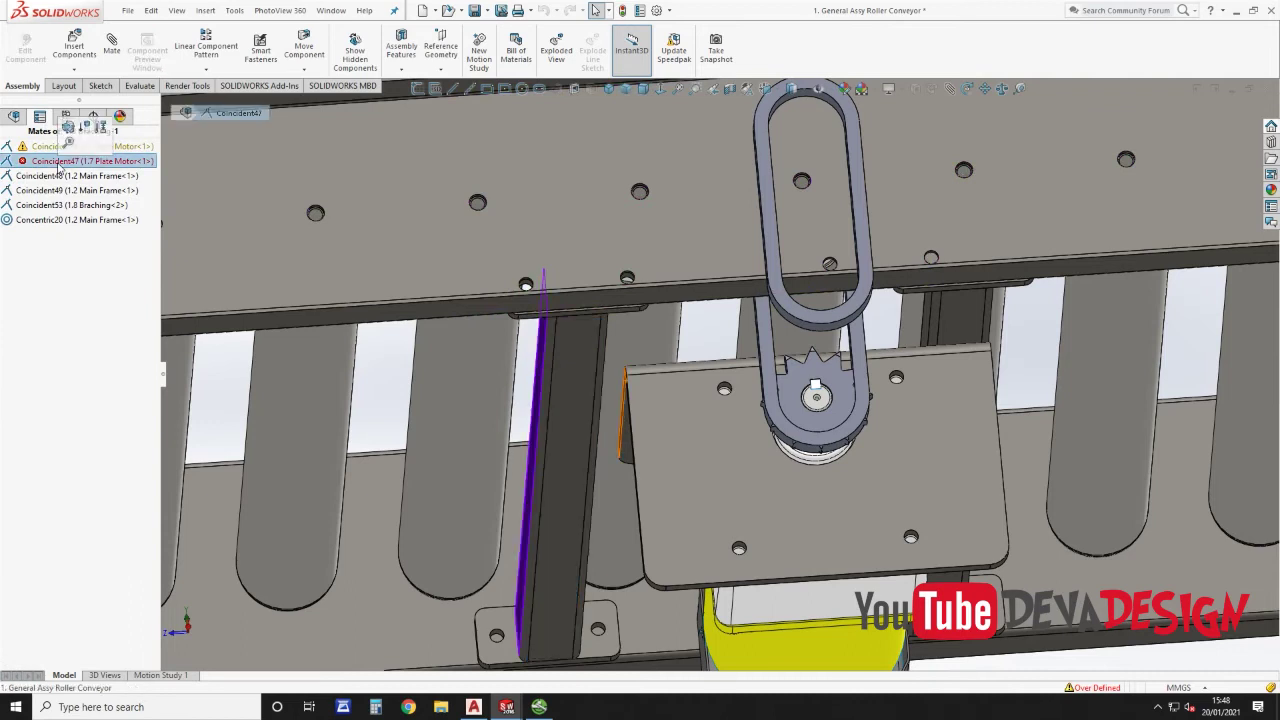
{"action": "key", "text": "Delete"}
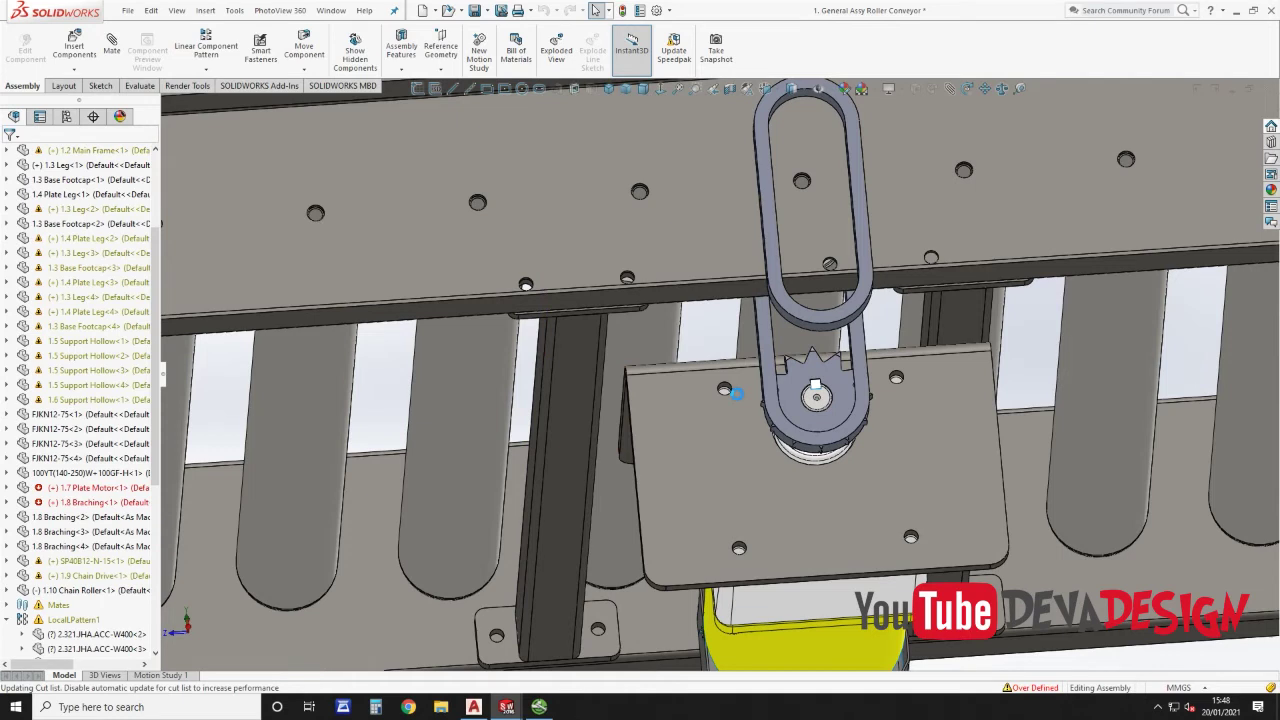
Step: Try to move the 1.7 Plate Motor toward the 1.8 Braching<1> brace and review the mates of the 1.8 Braching<2> brace
{"action": "left_click", "coordinate": [581, 370]}
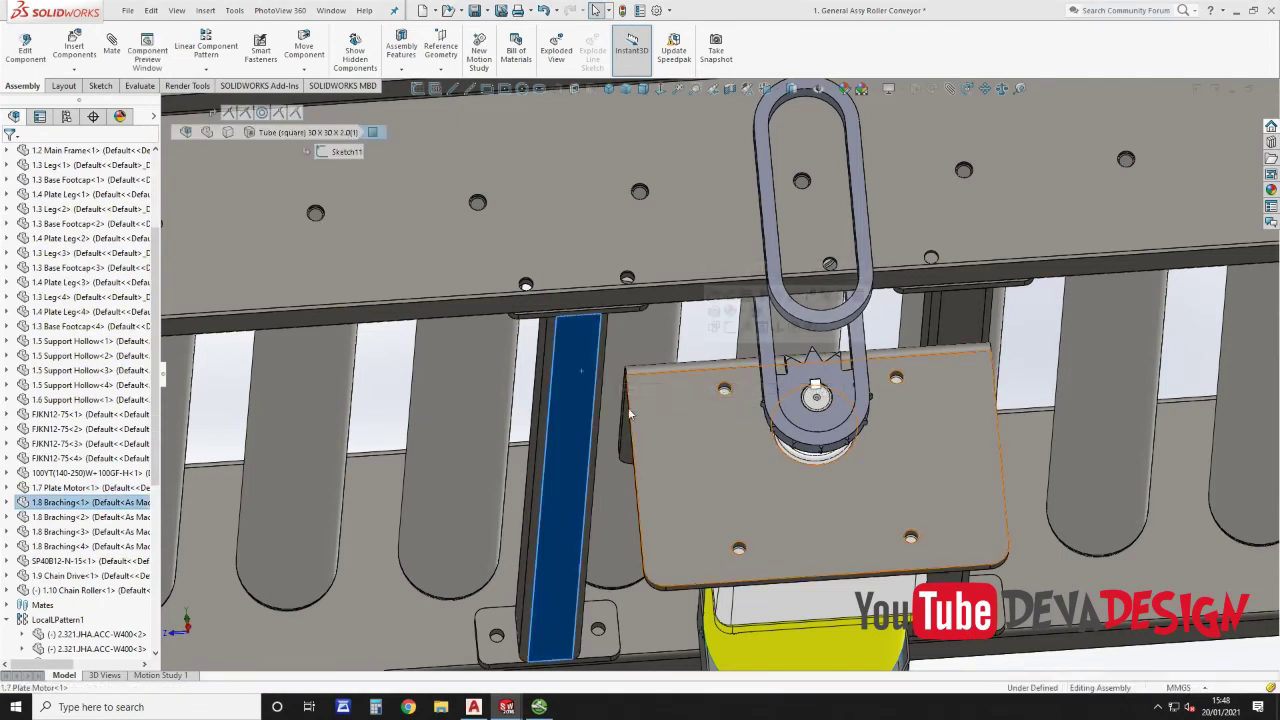
{"action": "left_click_drag", "start_coordinate": [630, 413], "coordinate": [536, 425]}
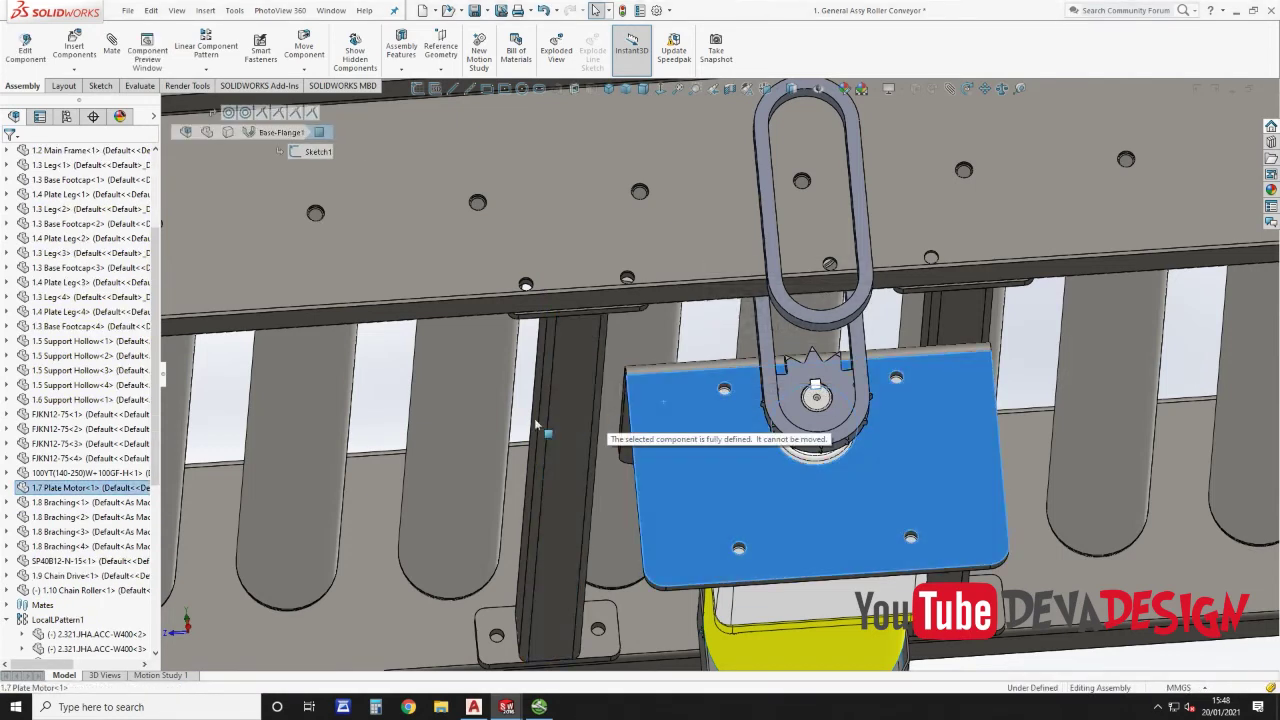
{"action": "left_click", "coordinate": [958, 338]}
{"action": "scroll", "coordinate": [894, 377], "scroll_direction": "up", "scroll_amount": 10}
{"action": "middle_click_drag", "start_coordinate": [688, 325], "coordinate": [567, 315]}
{"action": "scroll", "coordinate": [567, 330], "scroll_direction": "down", "scroll_amount": 6}
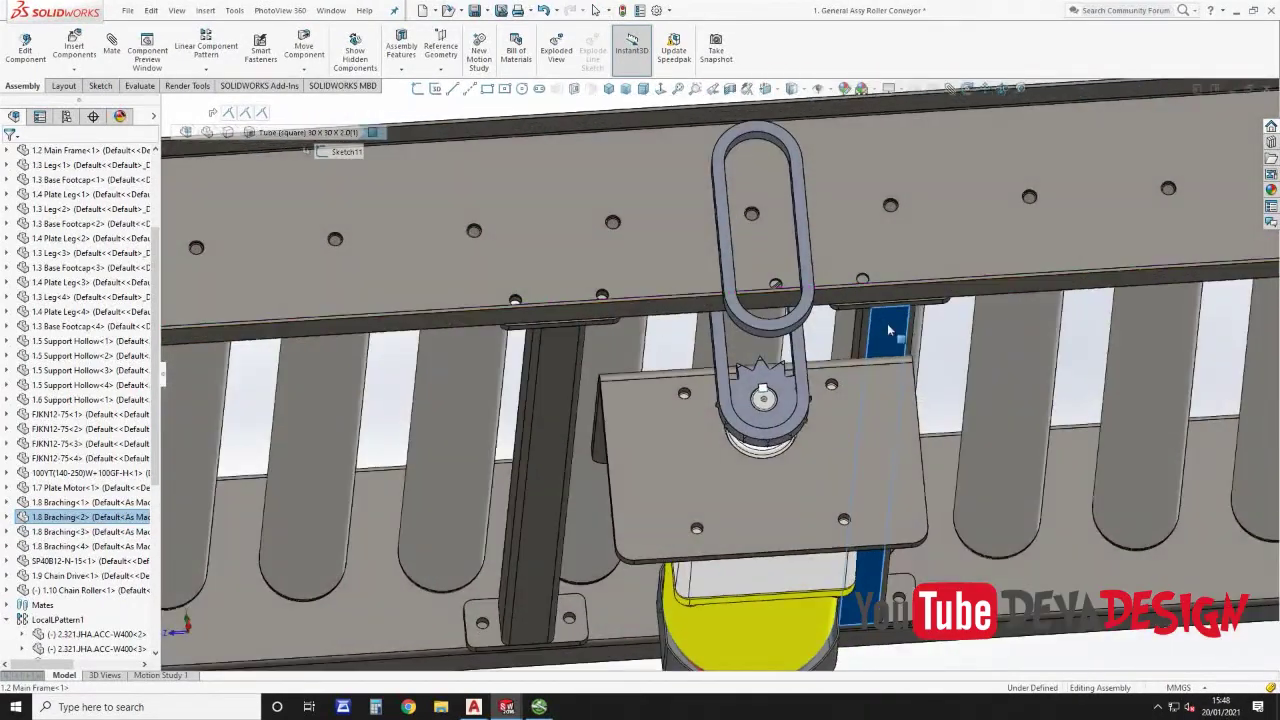
{"action": "left_click", "coordinate": [41, 117]}
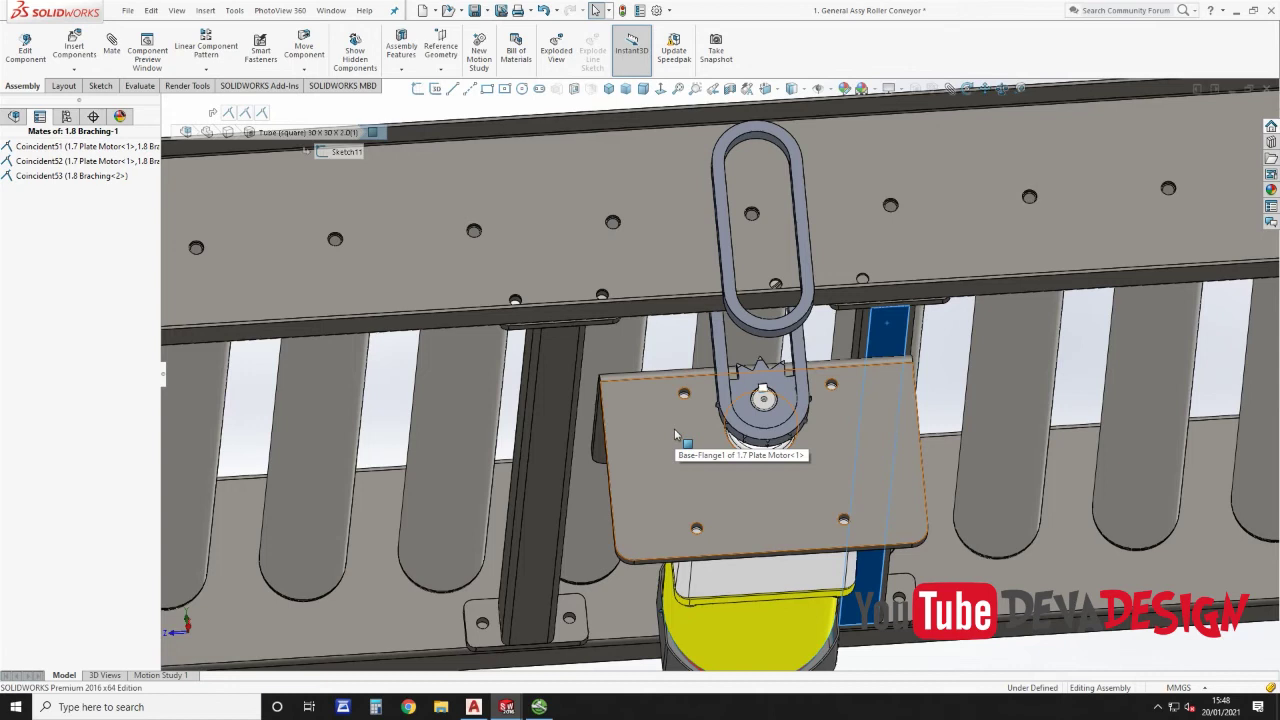
Step: Delete the 1.9 Chain Drive from the assembly and slide the motor plate toward the 1.8 Braching<1> brace
{"action": "left_click", "coordinate": [798, 348]}
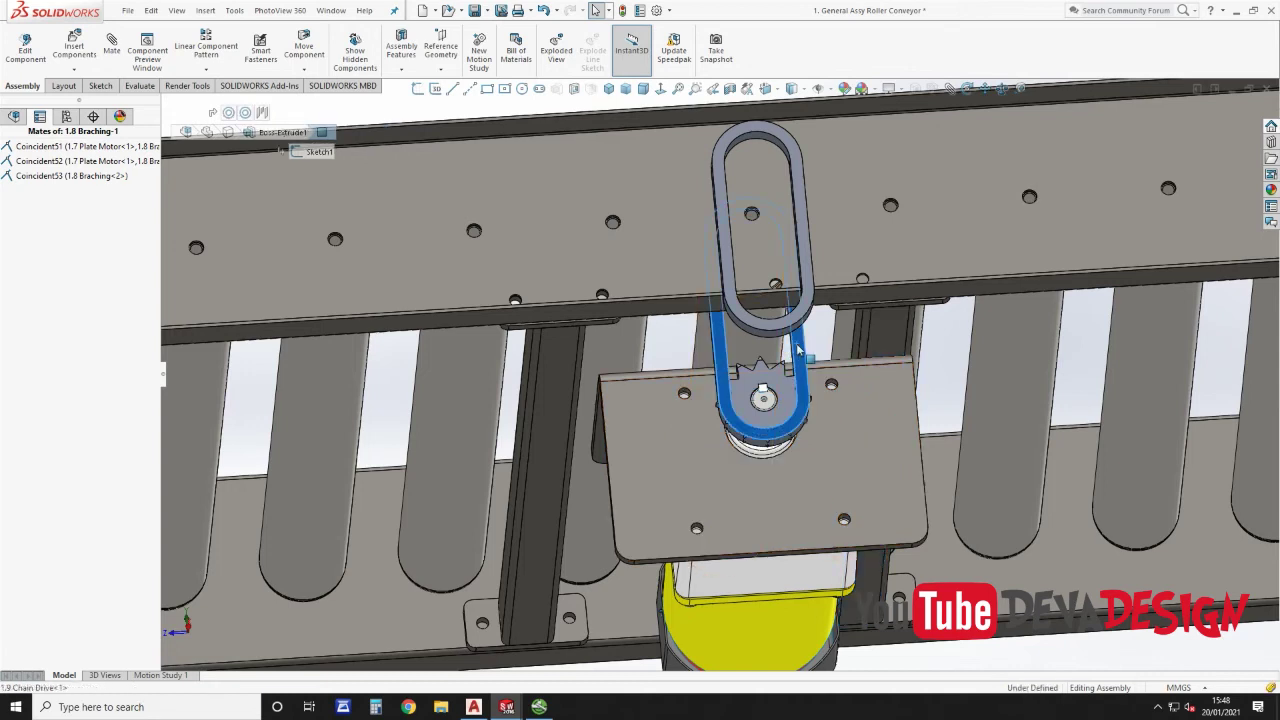
{"action": "key", "text": "Delete"}
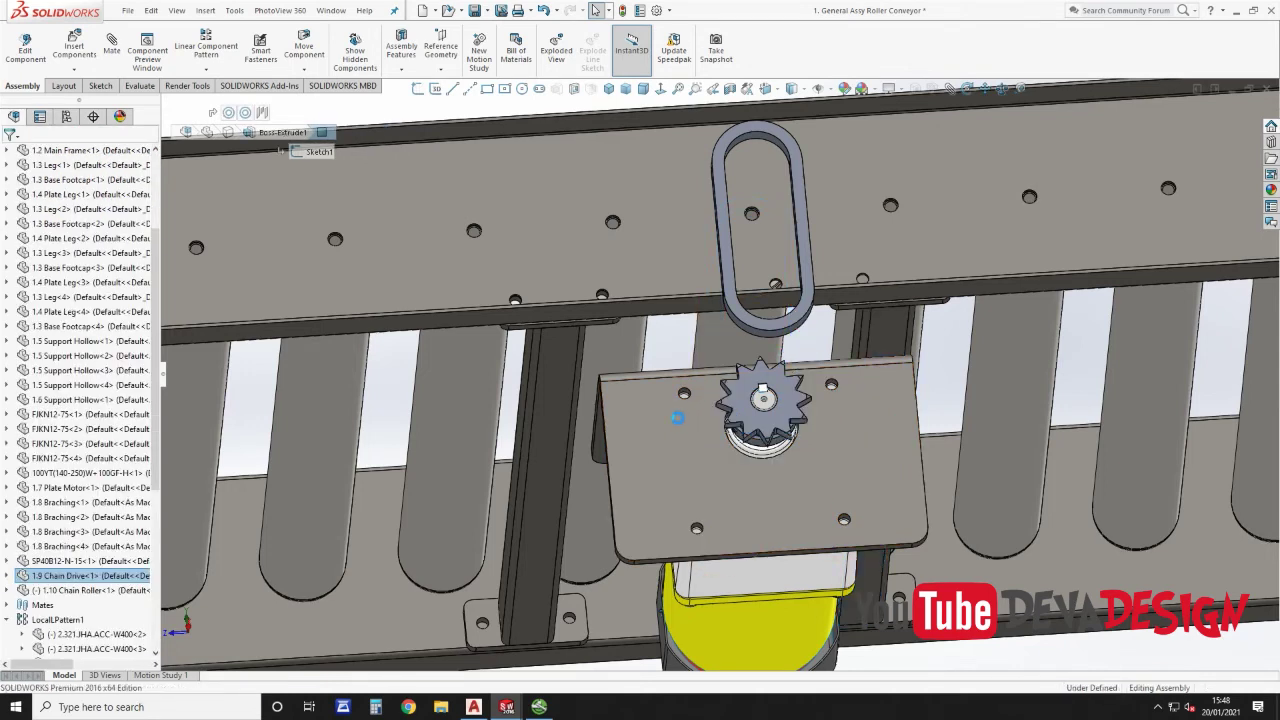
{"action": "left_click_drag", "start_coordinate": [676, 425], "coordinate": [589, 435]}
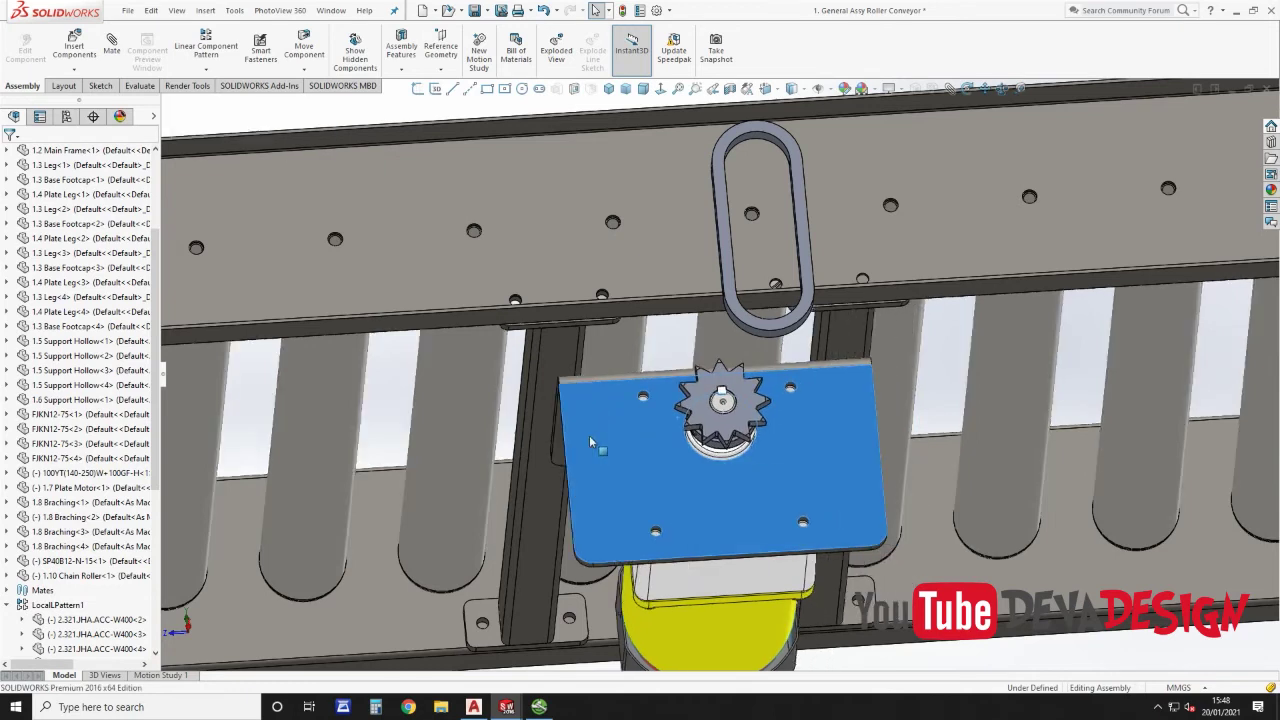
Step: Mate the motor plate's side flange face coincident with the 1.8 Braching<1> brace face
{"action": "middle_click_drag", "start_coordinate": [592, 434], "coordinate": [571, 383]}
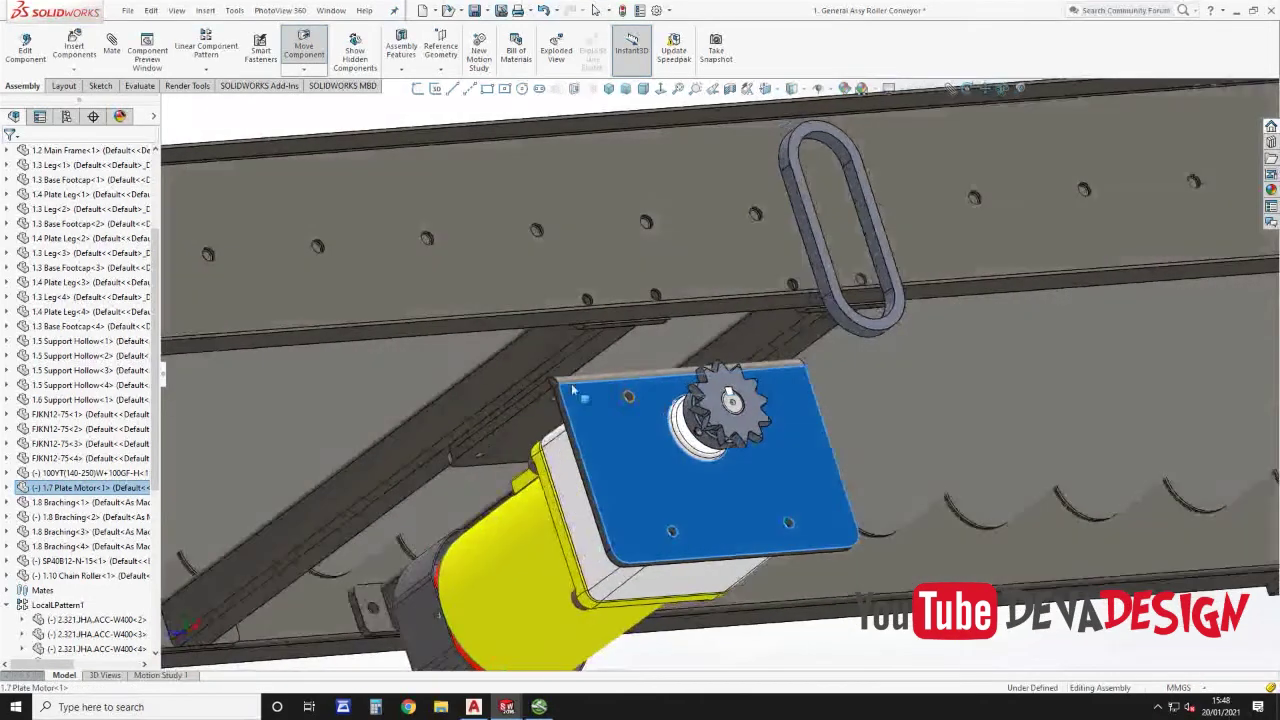
{"action": "scroll", "coordinate": [563, 387], "scroll_direction": "down", "scroll_amount": 3}
{"action": "left_click", "coordinate": [569, 392]}
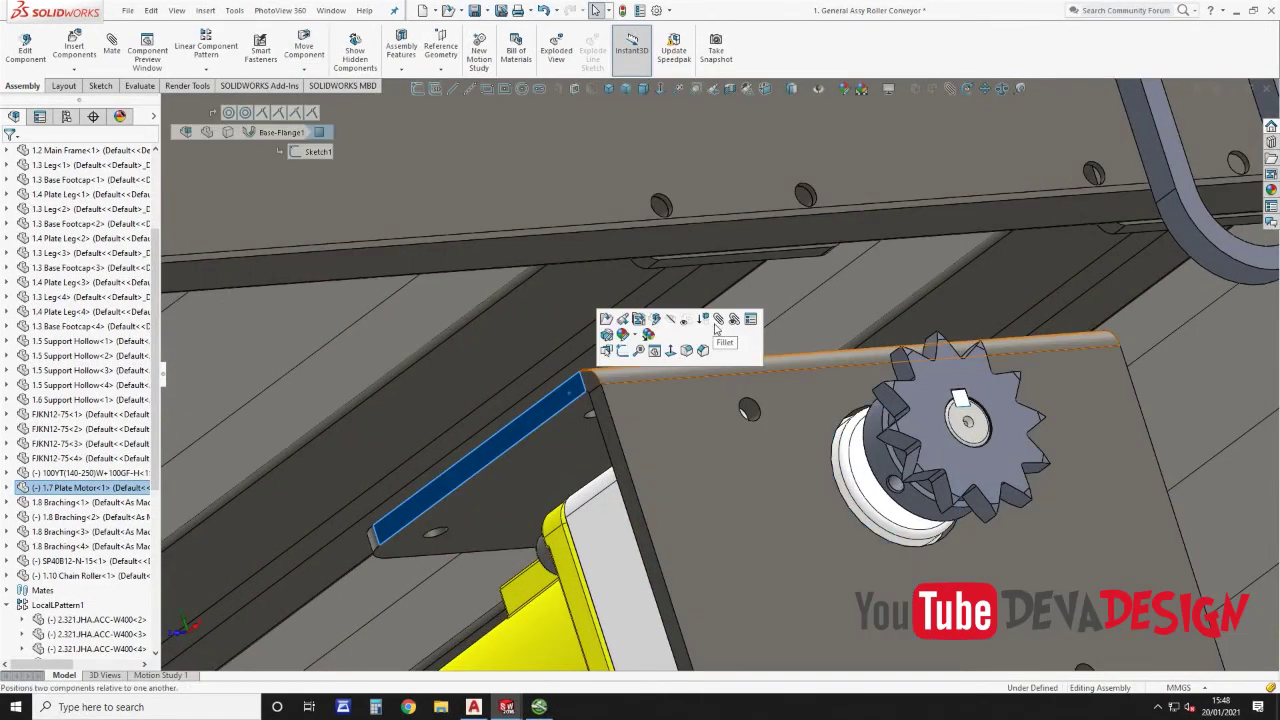
{"action": "key", "text": "m"}
{"action": "left_click", "coordinate": [563, 296]}
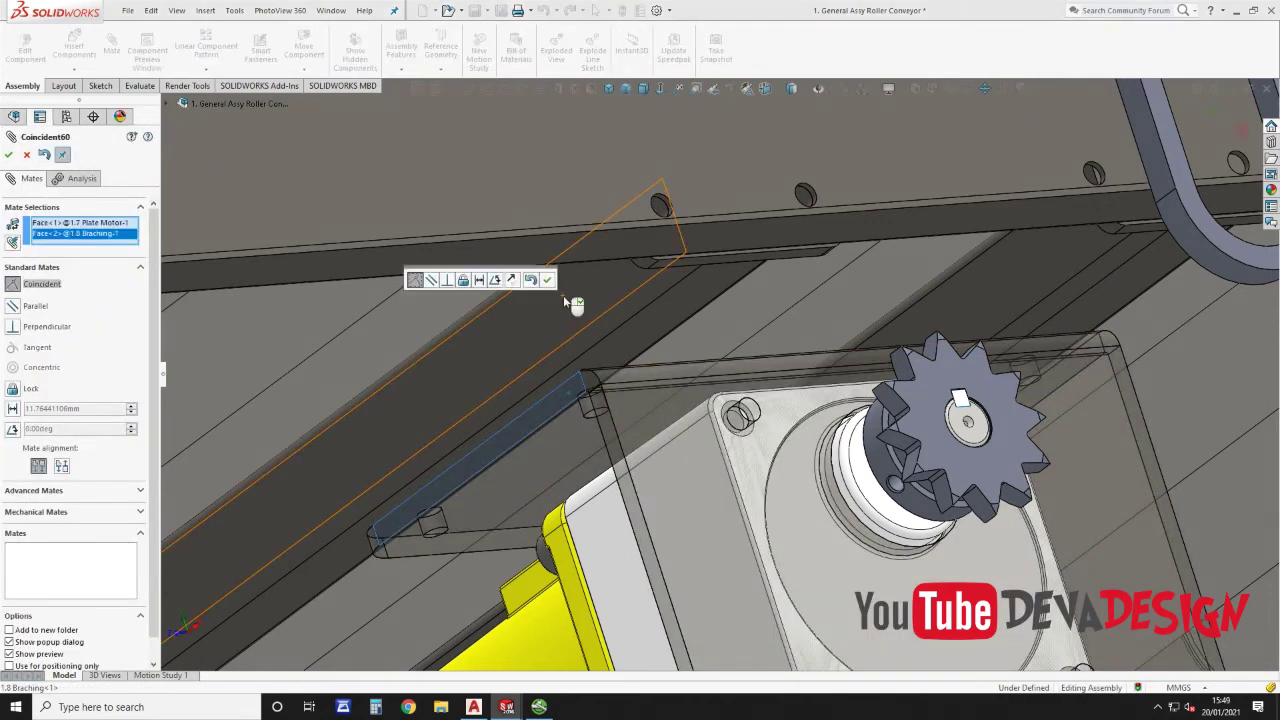
{"action": "left_click", "coordinate": [547, 279]}
{"action": "scroll", "coordinate": [800, 350], "scroll_direction": "up", "scroll_amount": 5}
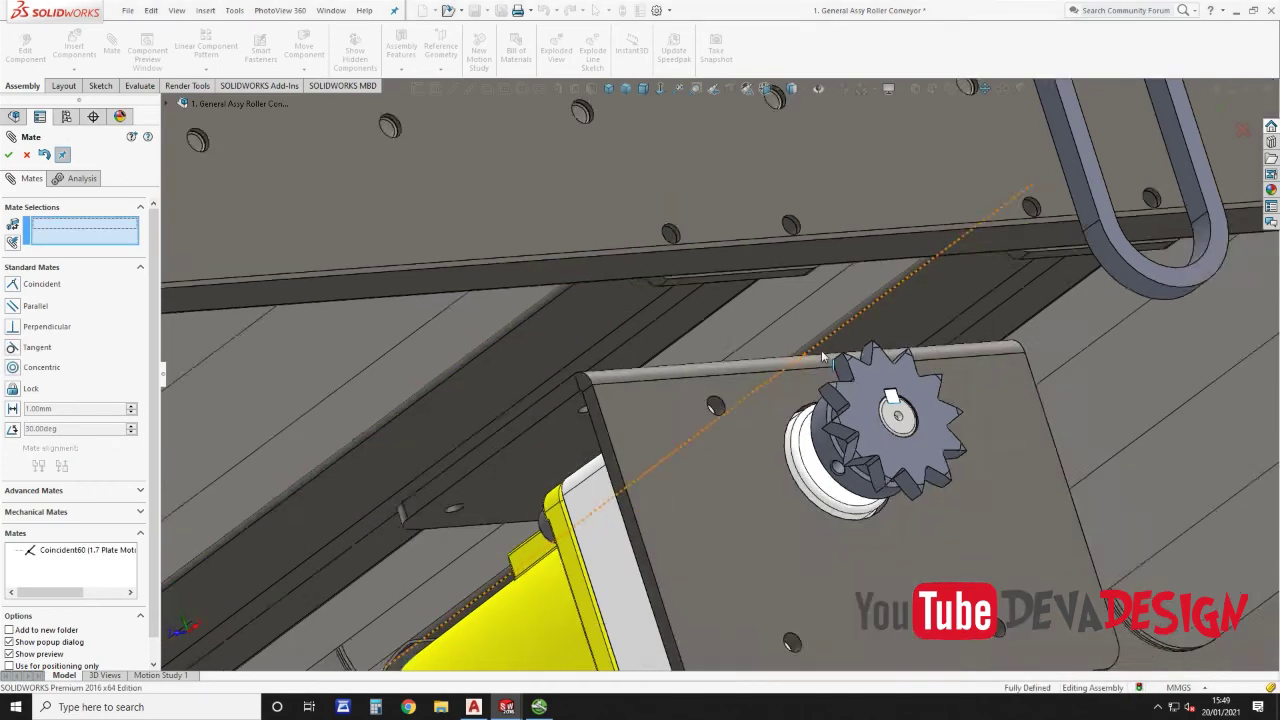
{"action": "scroll", "coordinate": [800, 345], "scroll_direction": "up", "scroll_amount": 3}
{"action": "middle_click_drag", "start_coordinate": [766, 345], "coordinate": [705, 215]}
{"action": "scroll", "coordinate": [741, 297], "scroll_direction": "down", "scroll_amount": 4}
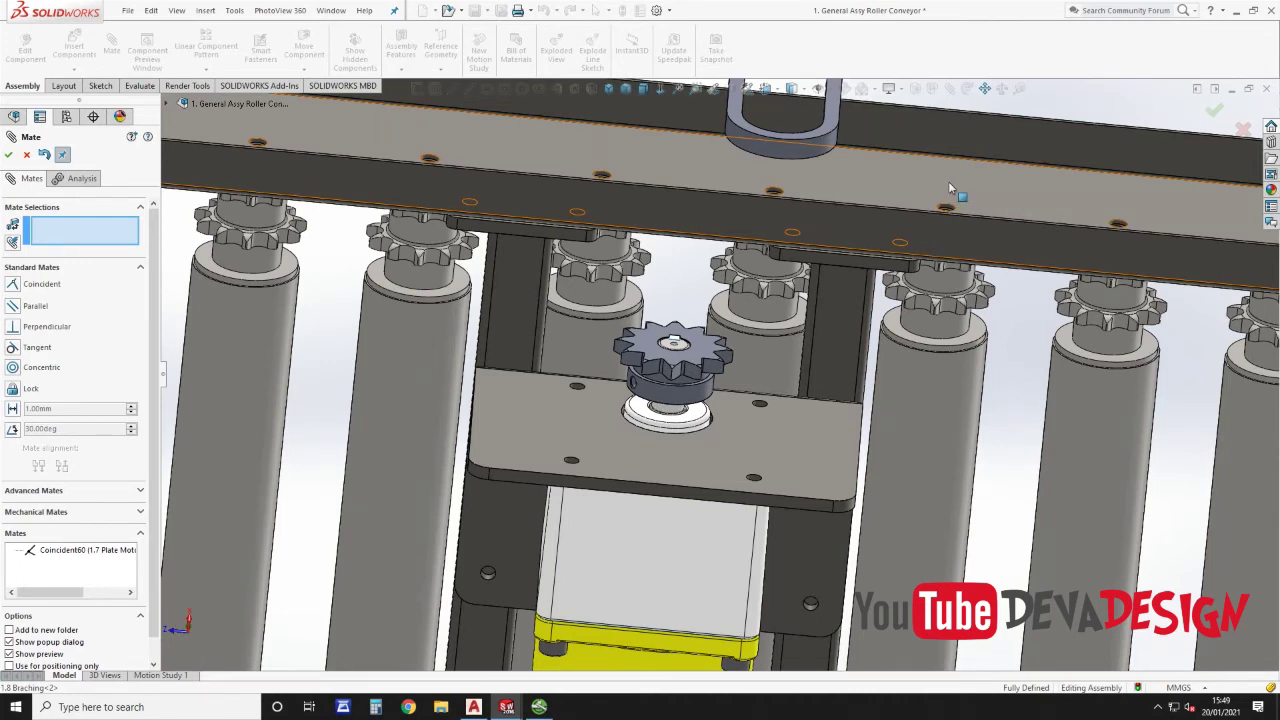
{"action": "key", "text": "ctrl+z"}
{"action": "key", "text": "Escape"}
{"action": "scroll", "coordinate": [829, 343], "scroll_direction": "up", "scroll_amount": 2}
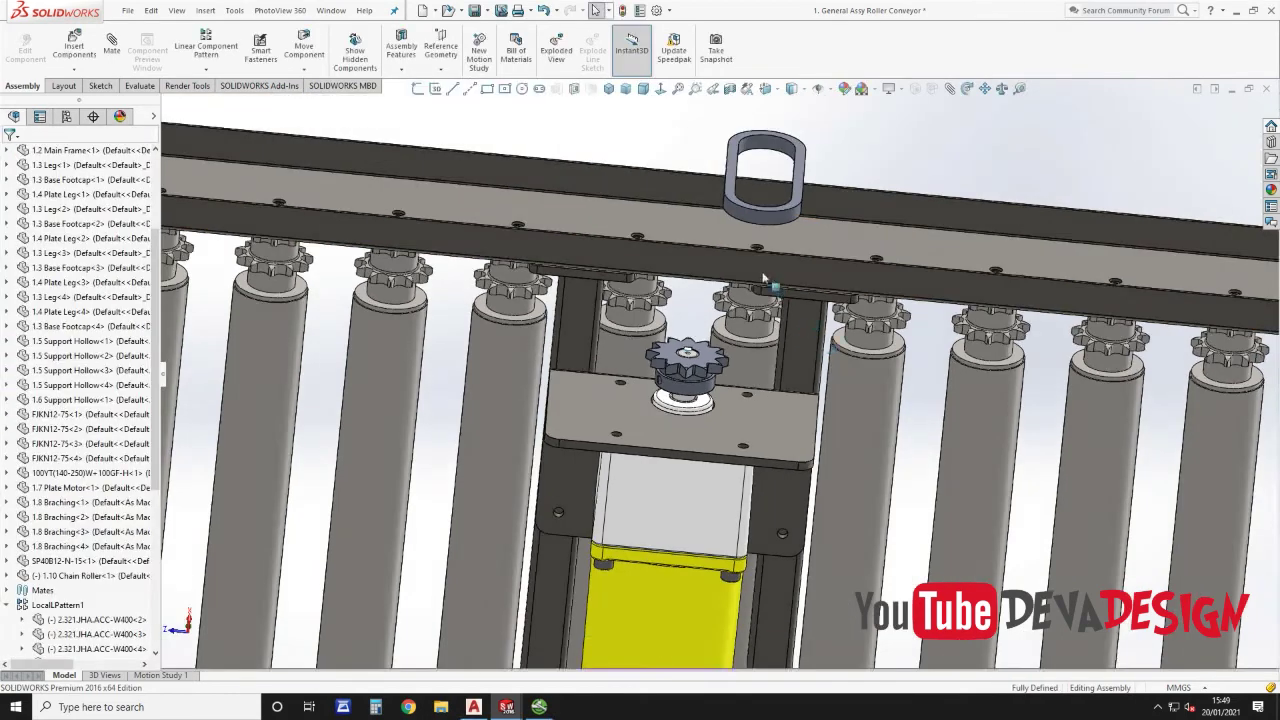
Step: Try a concentric mate between the 1.10 Chain Roller's inner arc face and the roller hub between the sprockets, and review the chain's mates
{"action": "scroll", "coordinate": [768, 279], "scroll_direction": "up", "scroll_amount": 1}
{"action": "mouse_move", "coordinate": [737, 294]}
{"action": "middle_mouse_down"}
{"action": "mouse_move", "coordinate": [729, 230]}
{"action": "mouse_move", "coordinate": [752, 298]}
{"action": "middle_mouse_up"}
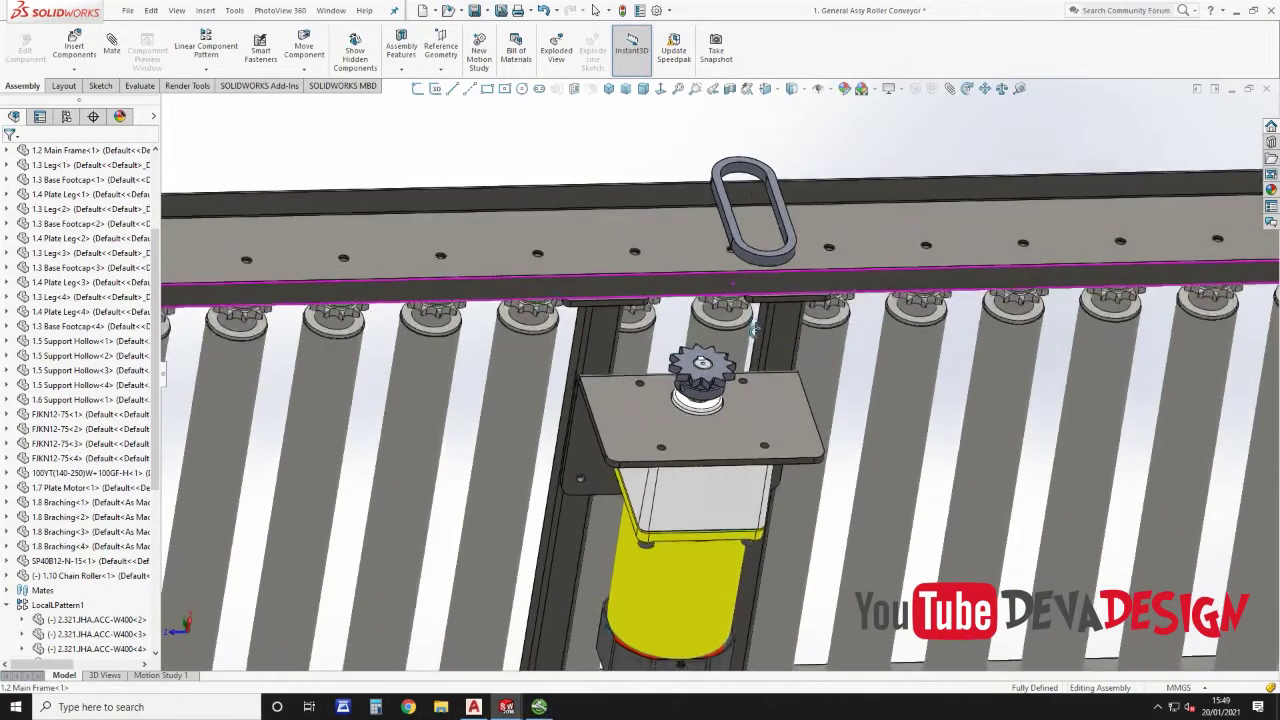
{"action": "scroll", "coordinate": [782, 175], "scroll_direction": "down", "scroll_amount": 5}
{"action": "left_click", "coordinate": [718, 194]}
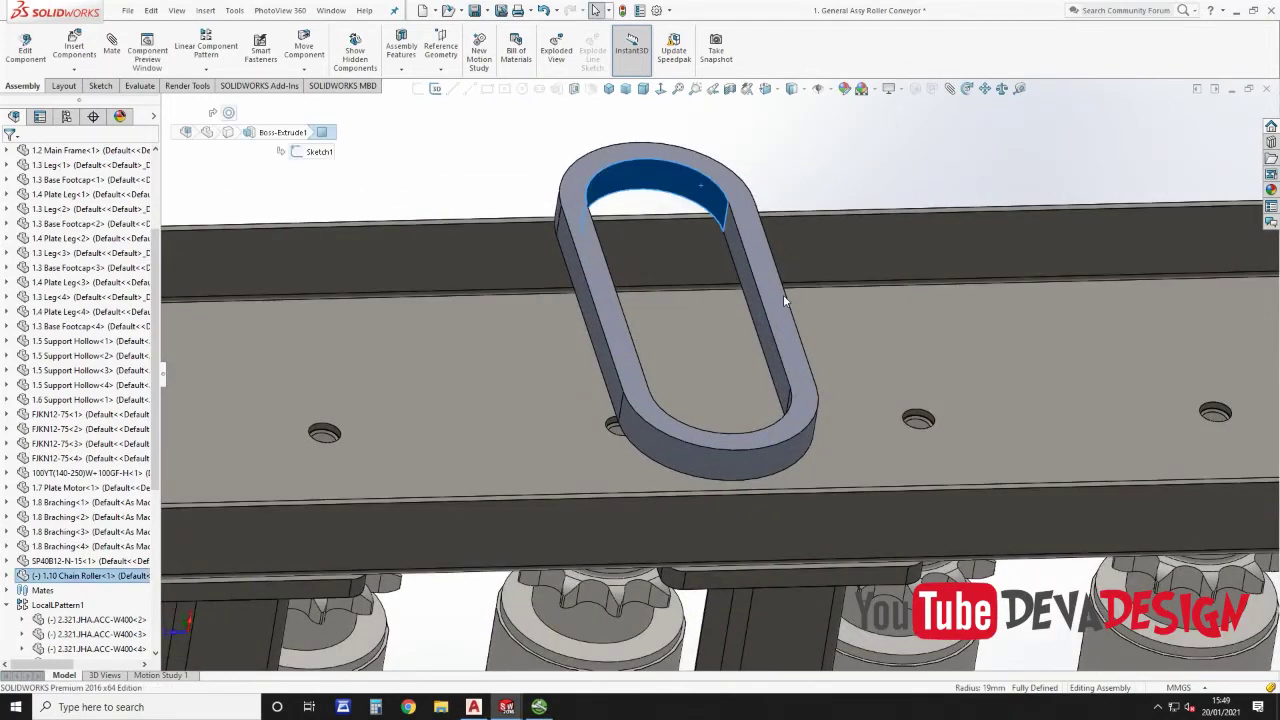
{"action": "key", "text": "m"}
{"action": "scroll", "coordinate": [784, 296], "scroll_direction": "up", "scroll_amount": 10}
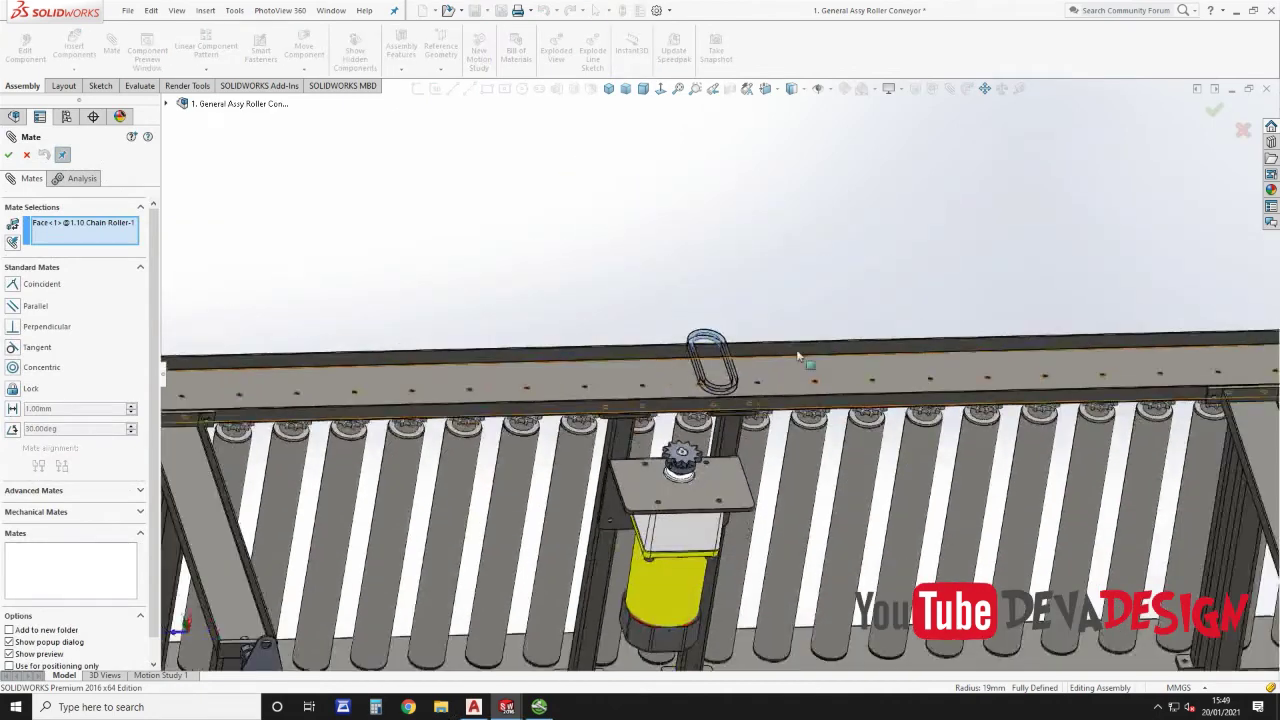
{"action": "middle_click_drag", "start_coordinate": [768, 376], "coordinate": [790, 645]}
{"action": "scroll", "coordinate": [713, 330], "scroll_direction": "down", "scroll_amount": 2}
{"action": "middle_click_drag", "start_coordinate": [659, 400], "coordinate": [656, 555]}
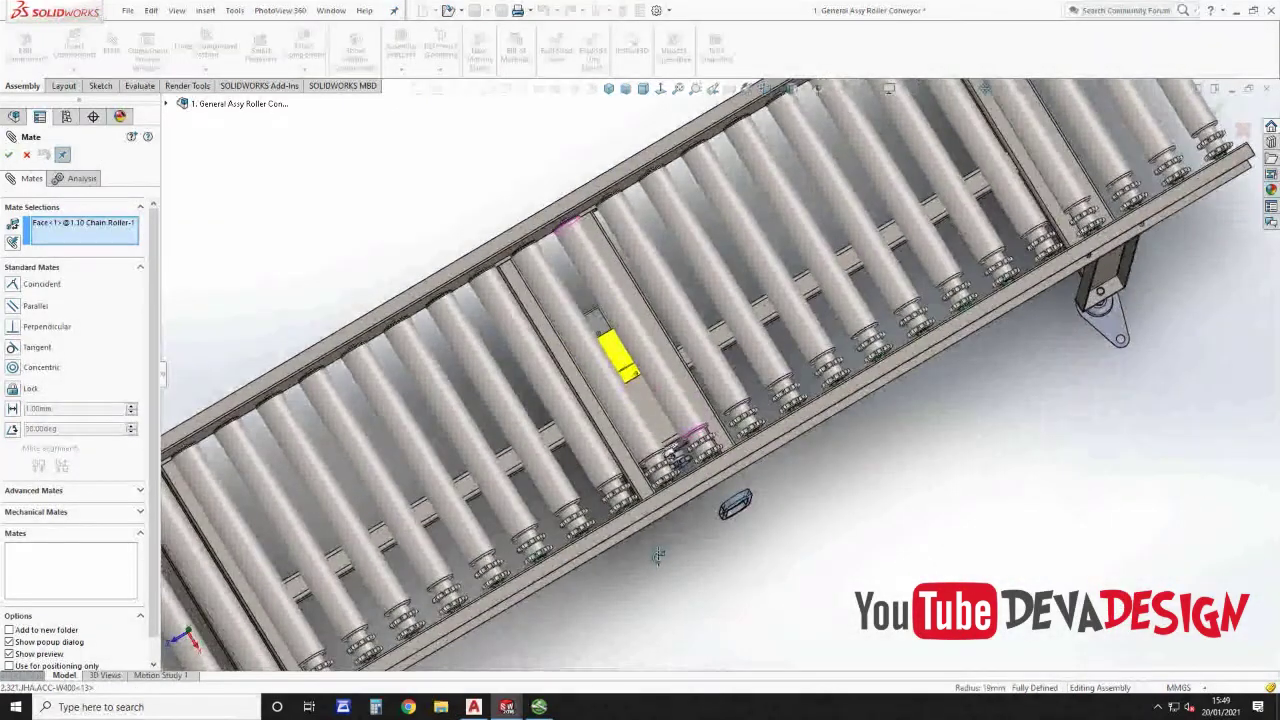
{"action": "scroll", "coordinate": [725, 482], "scroll_direction": "up", "scroll_amount": 6}
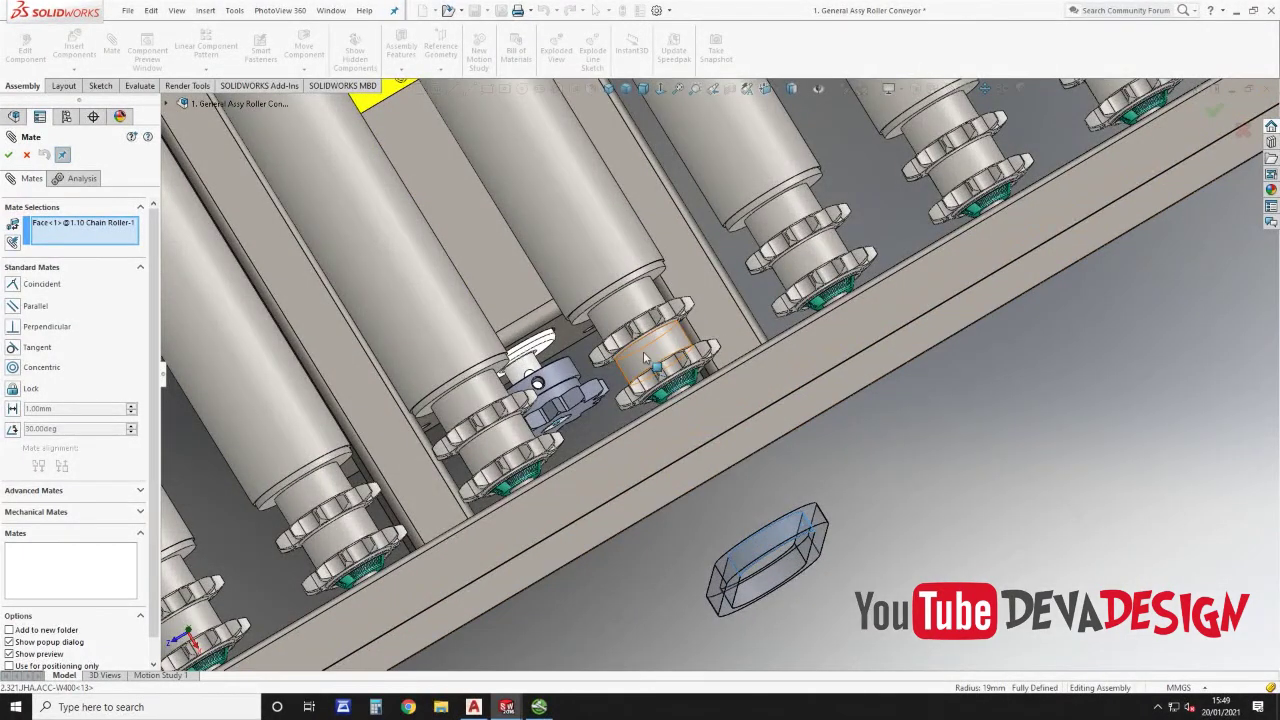
{"action": "left_click", "coordinate": [645, 357]}
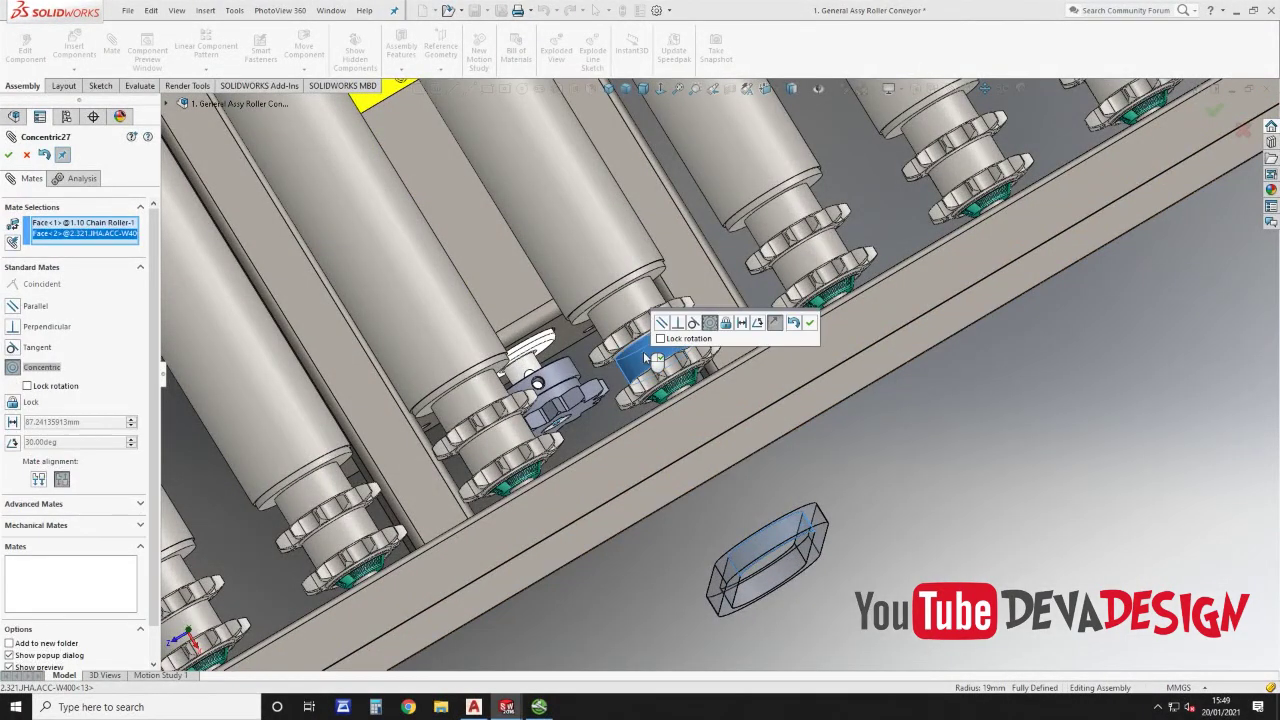
{"action": "key", "text": "Return"}
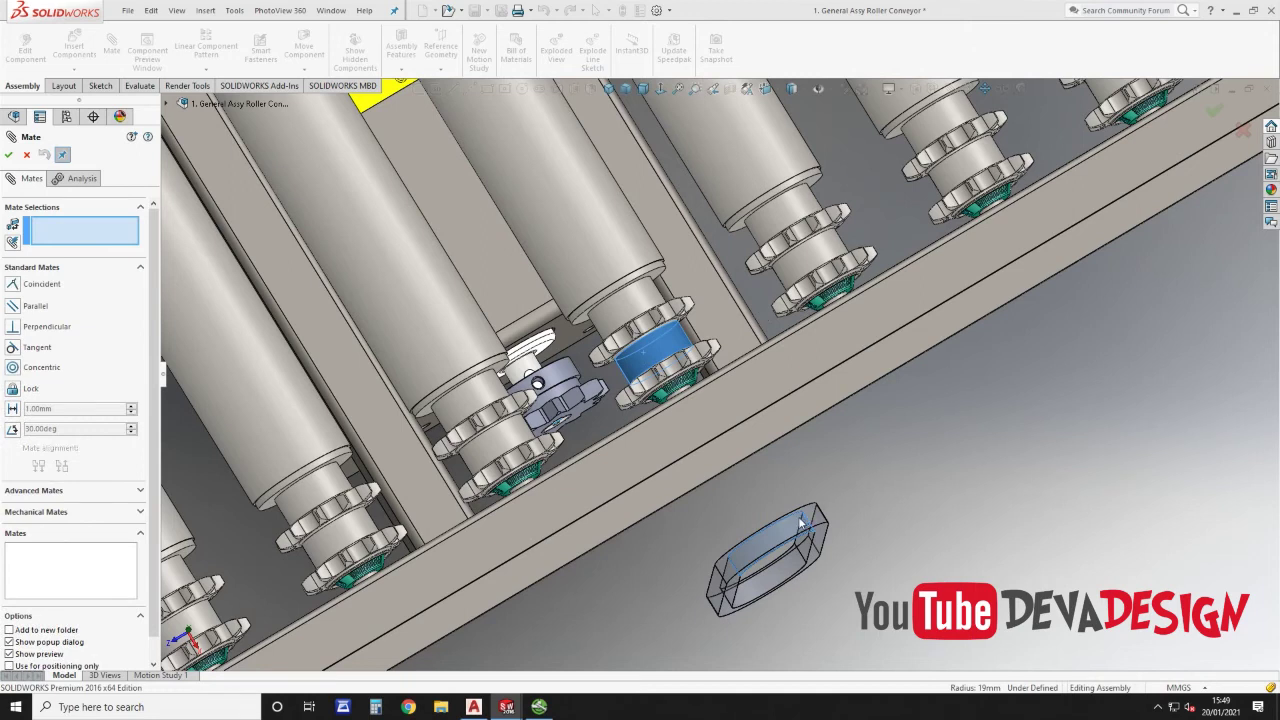
{"action": "key", "text": "Escape"}
{"action": "left_click", "coordinate": [800, 522]}
{"action": "left_click", "coordinate": [41, 118]}
{"action": "left_click", "coordinate": [890, 493]}
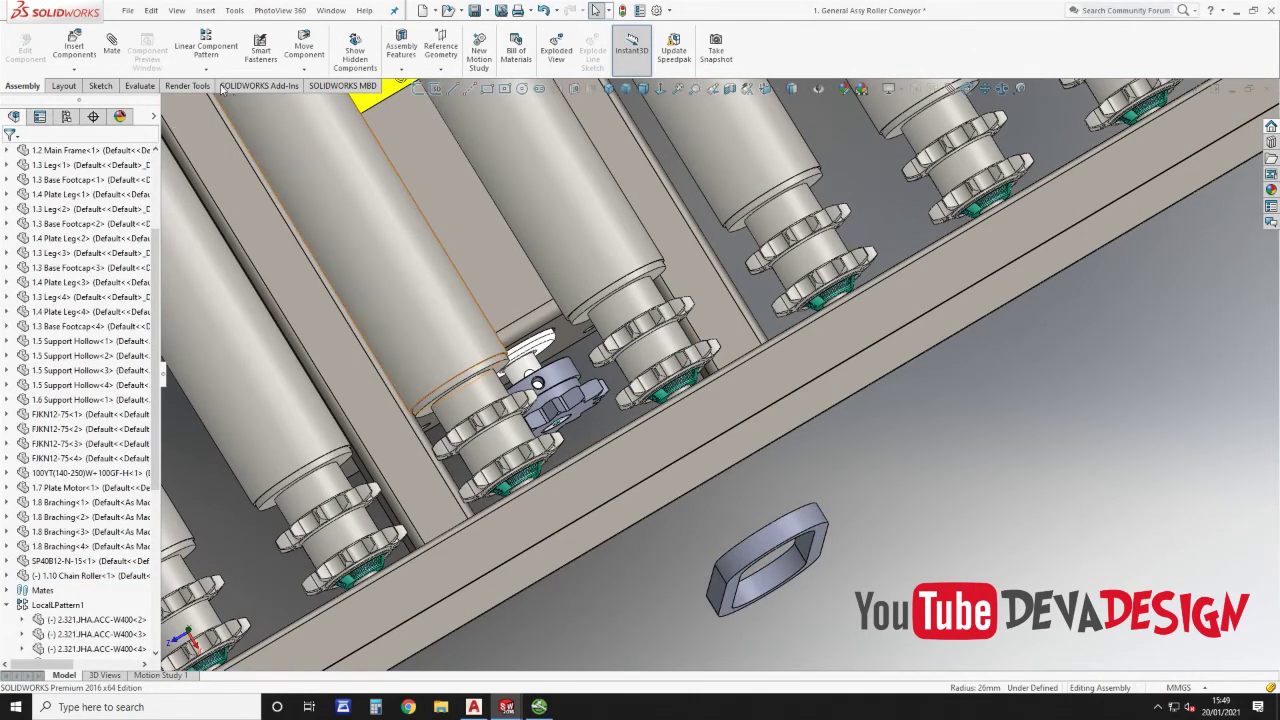
Step: Start an advanced Width mate with both side faces of the 1.10 Chain Roller as the width selections
{"action": "left_click", "coordinate": [111, 46]}
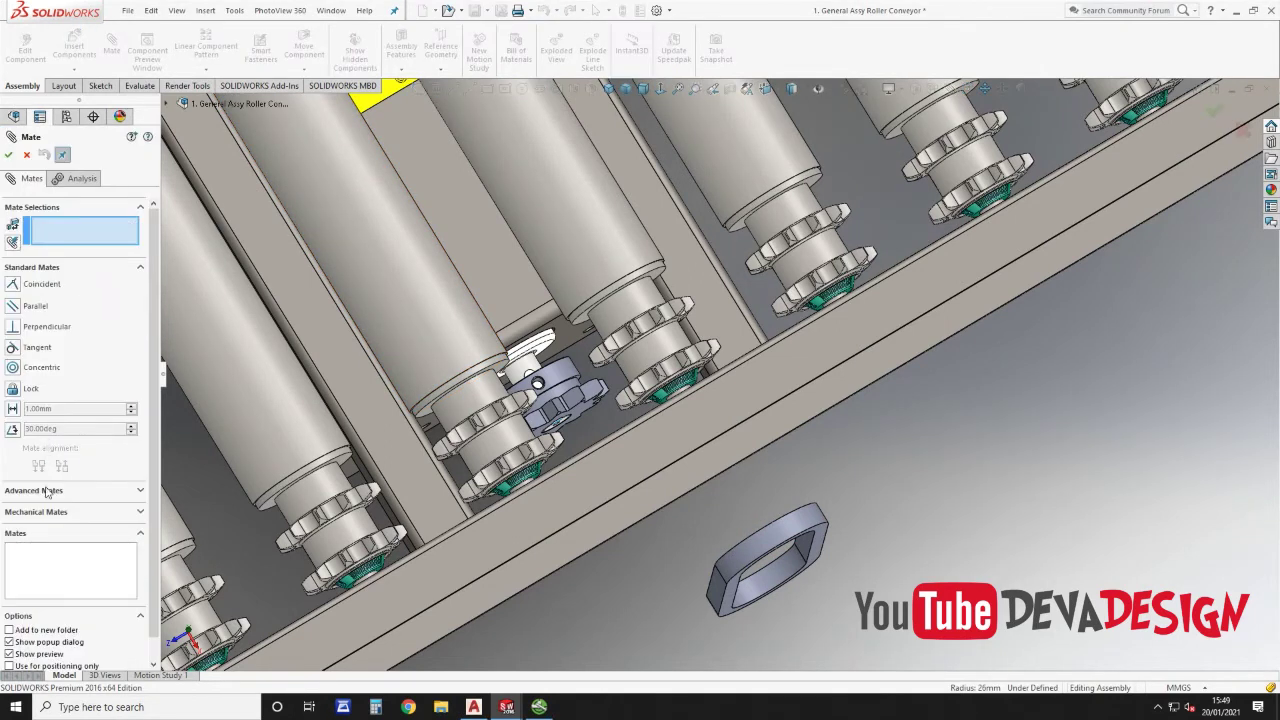
{"action": "left_click", "coordinate": [45, 490]}
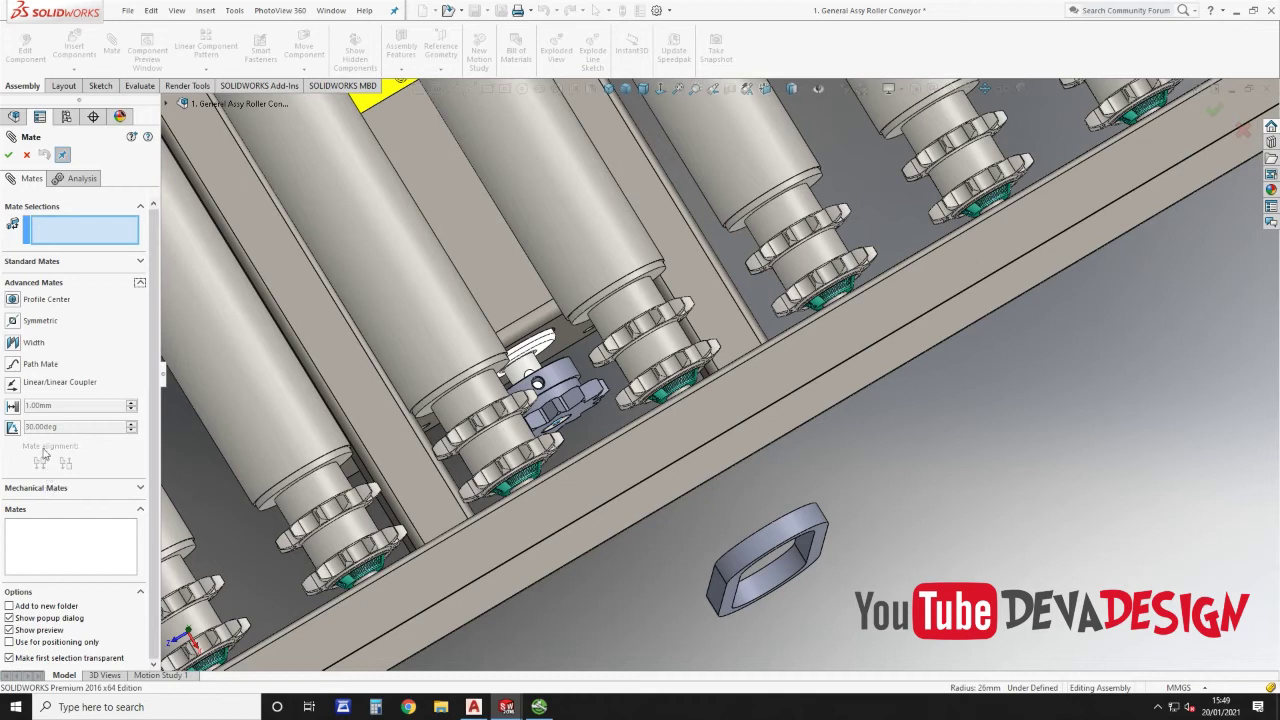
{"action": "left_click", "coordinate": [13, 342]}
{"action": "scroll", "coordinate": [813, 508], "scroll_direction": "down", "scroll_amount": 4}
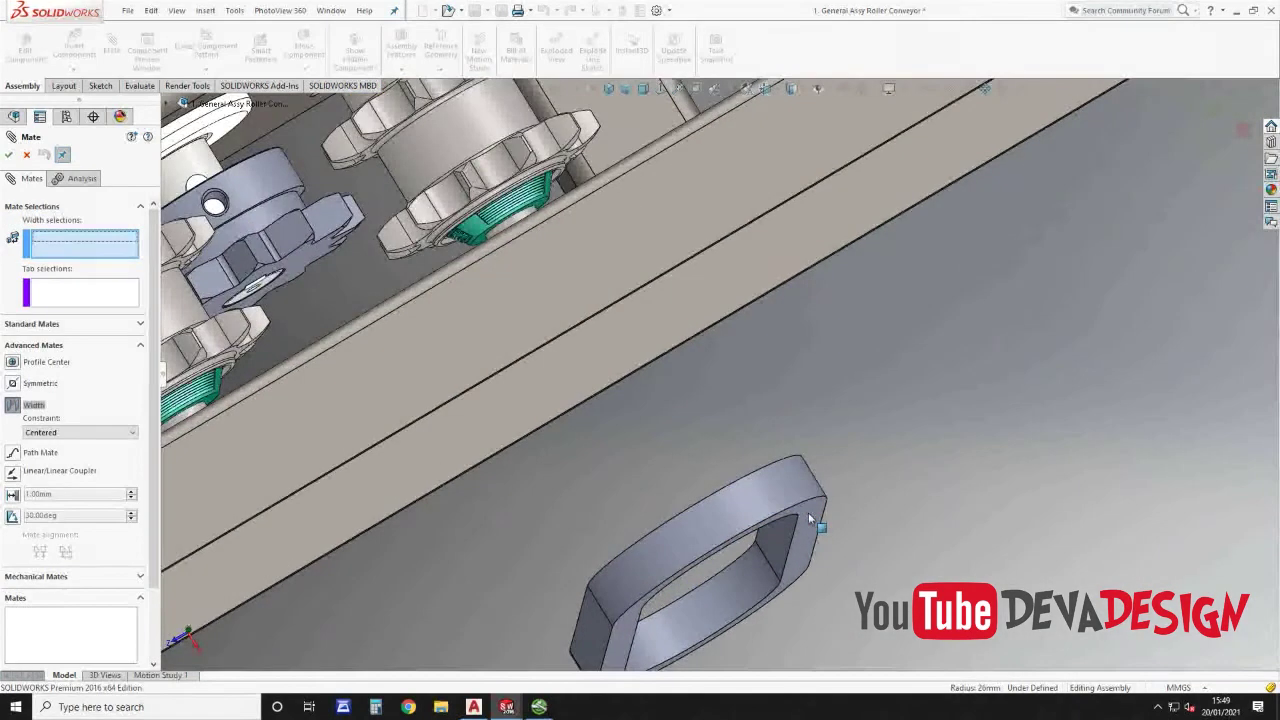
{"action": "left_click", "coordinate": [808, 512]}
{"action": "scroll", "coordinate": [723, 365], "scroll_direction": "up", "scroll_amount": 4}
{"action": "middle_click_drag", "start_coordinate": [740, 417], "coordinate": [593, 272]}
{"action": "left_click", "coordinate": [745, 415]}
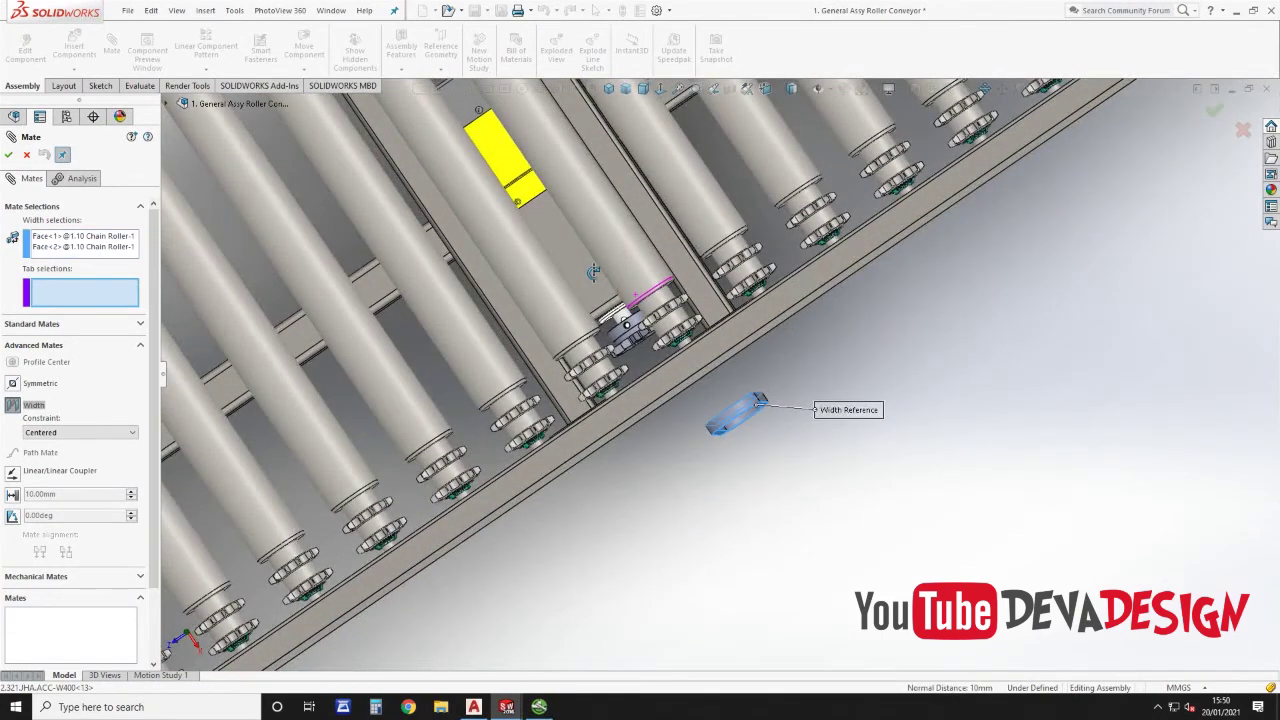
Step: Center the chain on both side faces of the roller's outer sprocket with the Width mate, and swing the chain around the roller
{"action": "scroll", "coordinate": [630, 300], "scroll_direction": "down", "scroll_amount": 8}
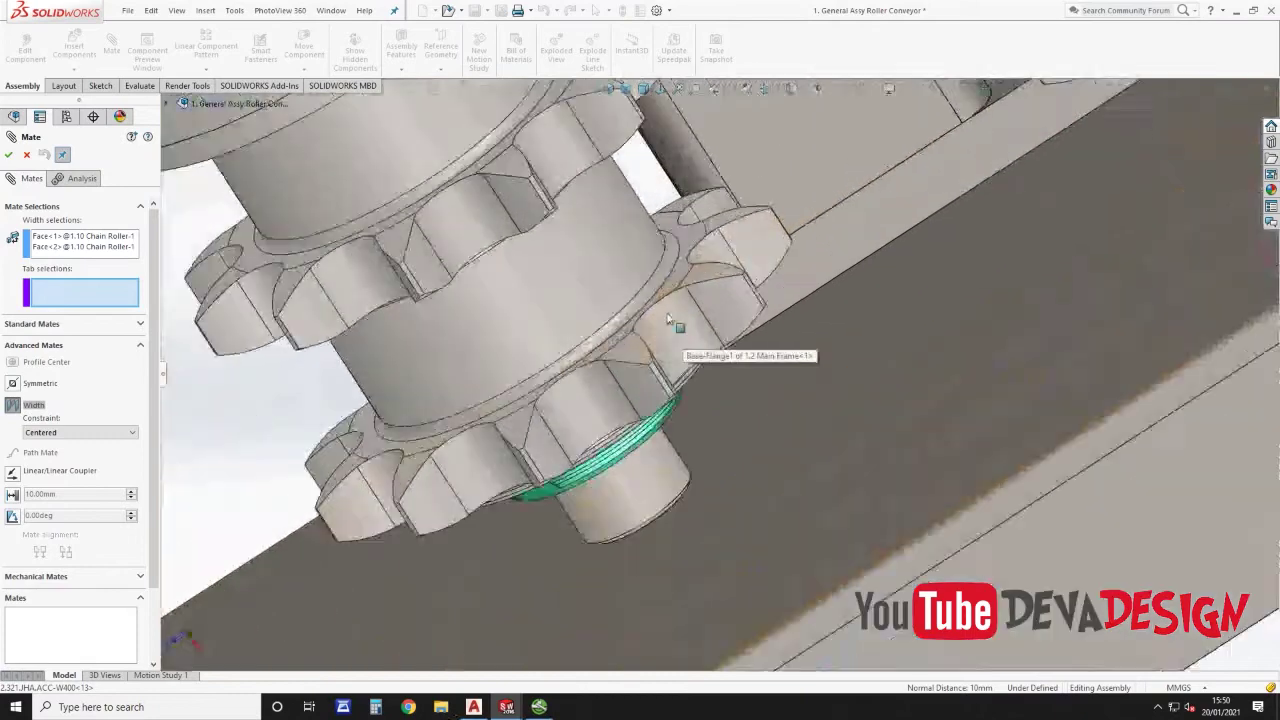
{"action": "scroll", "coordinate": [668, 319], "scroll_direction": "down", "scroll_amount": 1}
{"action": "left_click", "coordinate": [678, 273]}
{"action": "scroll", "coordinate": [728, 362], "scroll_direction": "up", "scroll_amount": 5}
{"action": "middle_click_drag", "start_coordinate": [725, 355], "coordinate": [696, 239]}
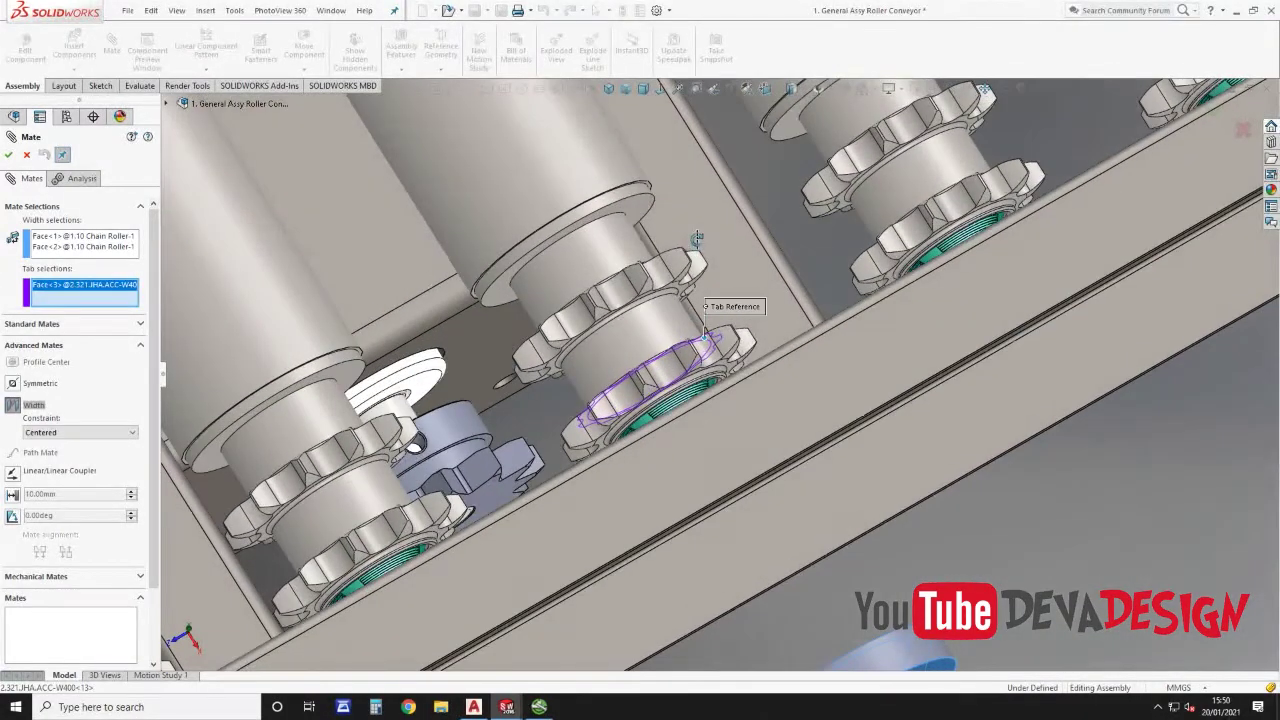
{"action": "left_click", "coordinate": [729, 370]}
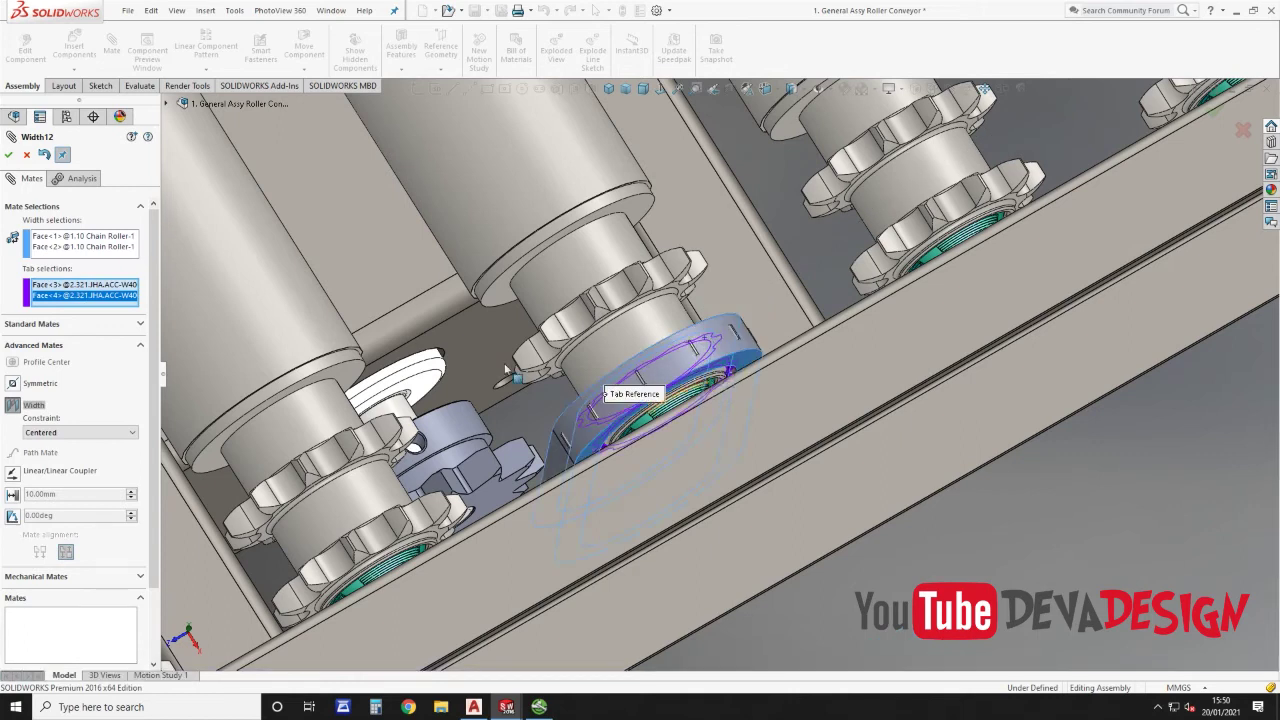
{"action": "left_click", "coordinate": [10, 155]}
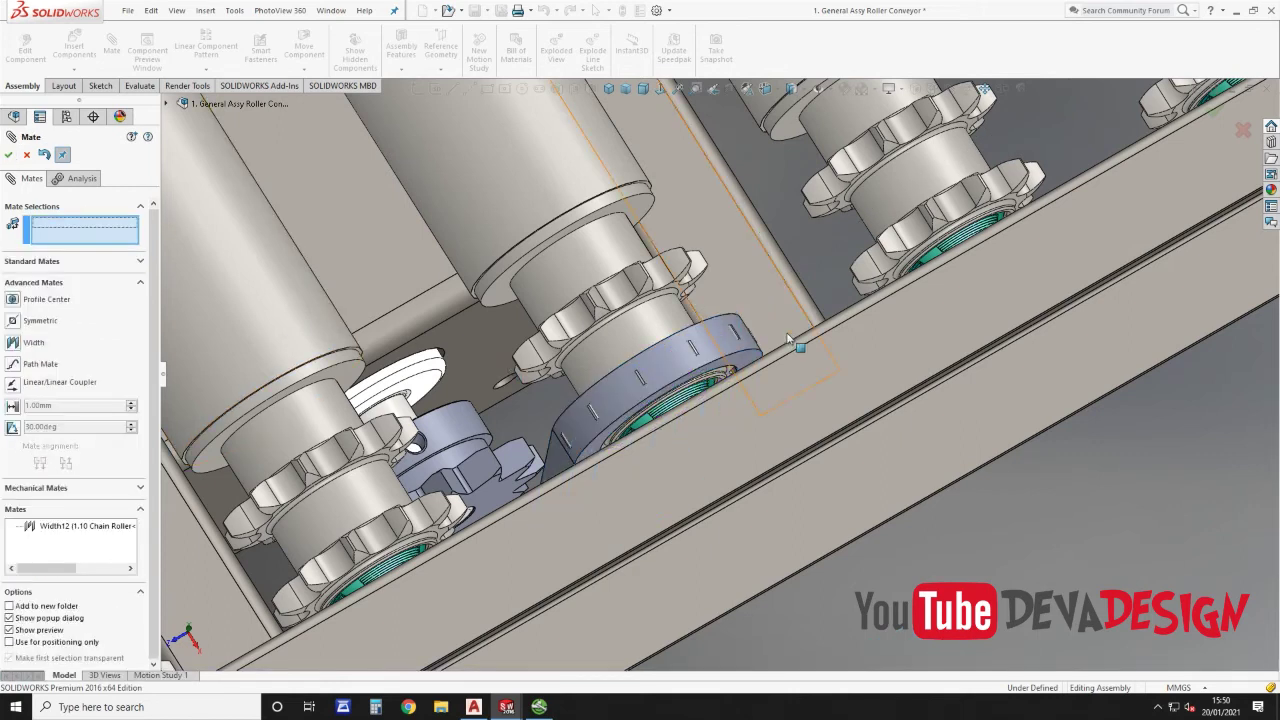
{"action": "left_click_drag", "start_coordinate": [684, 360], "coordinate": [532, 452]}
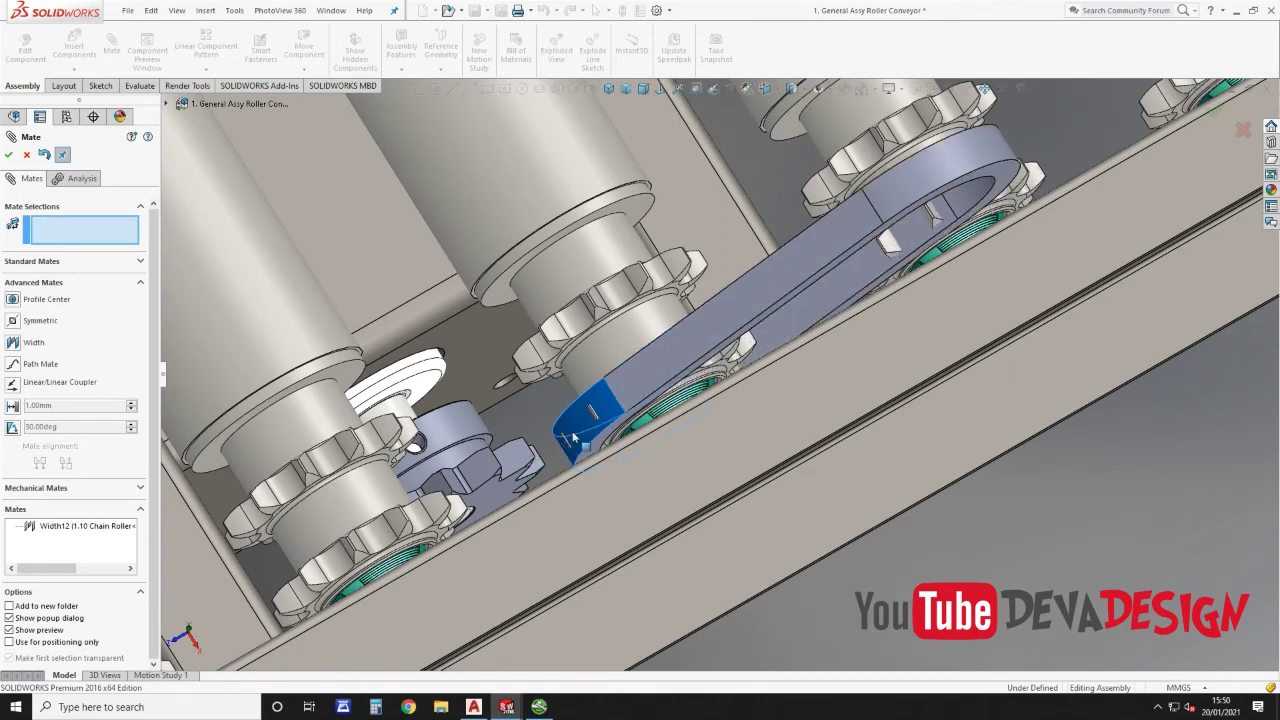
Step: Try a concentric mate between the 1.10 Chain Roller's inner arc face and the neighbouring roller's hub between its sprockets
{"action": "left_click", "coordinate": [85, 264]}
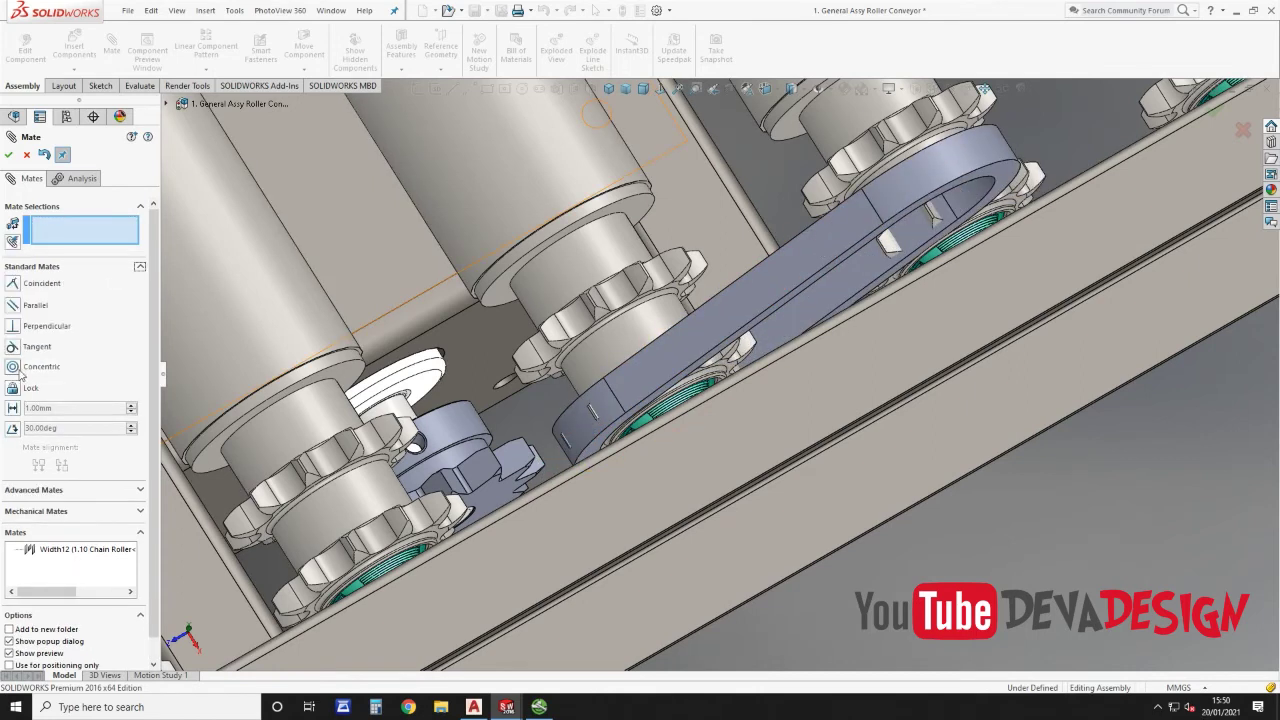
{"action": "left_click", "coordinate": [960, 203]}
{"action": "middle_click_drag", "start_coordinate": [890, 142], "coordinate": [918, 166]}
{"action": "left_click", "coordinate": [918, 164]}
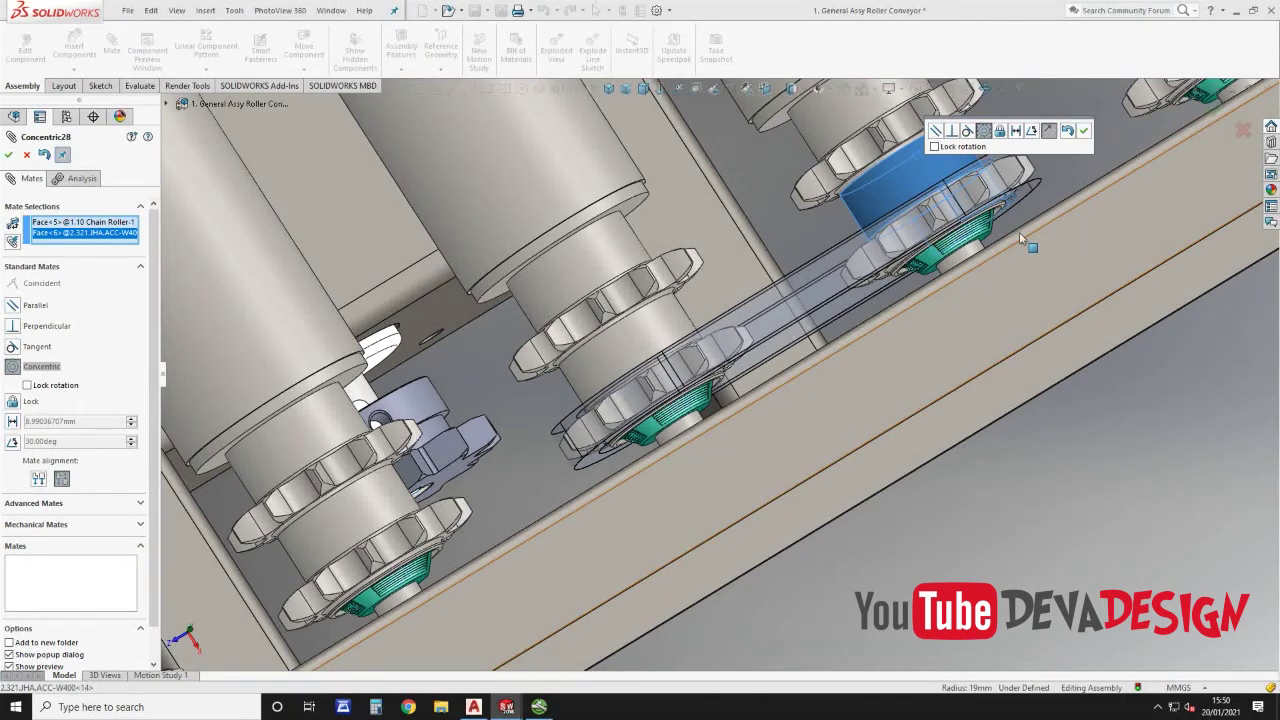
{"action": "key", "text": "Return"}
{"action": "left_click", "coordinate": [1214, 137]}
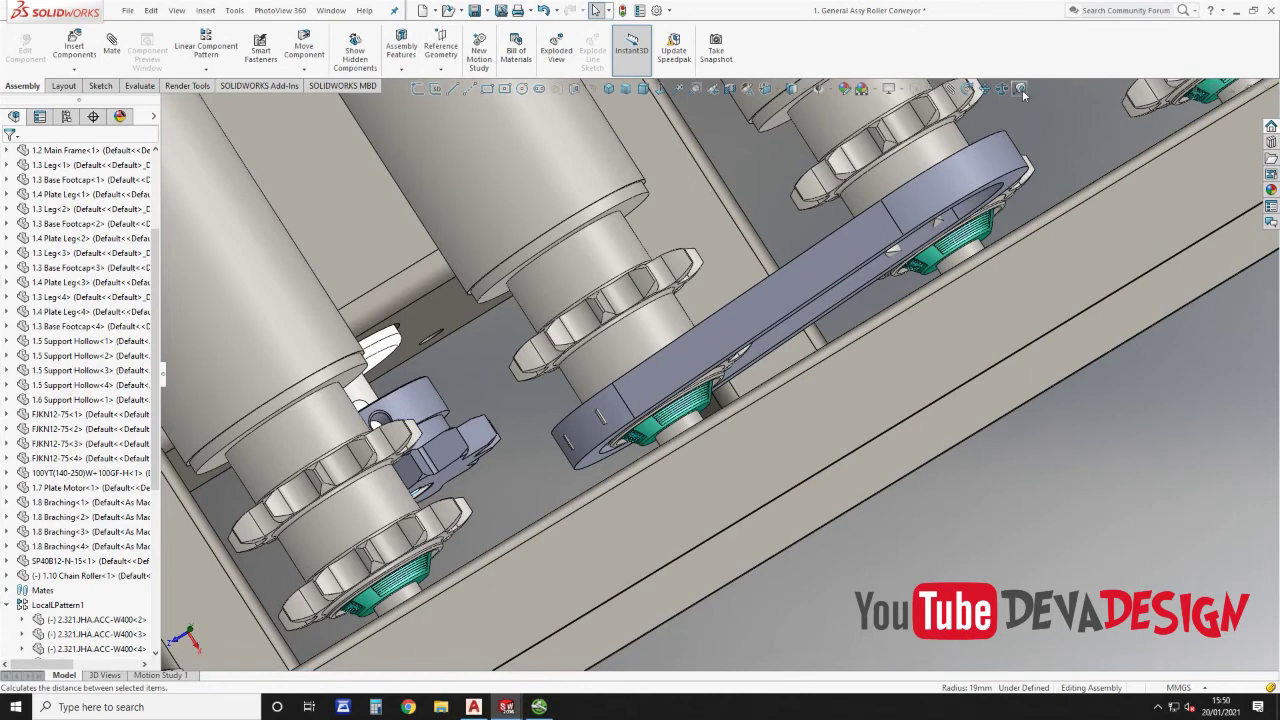
Step: Measure the hub faces of the two rollers wrapped by the chain
{"action": "left_click", "coordinate": [1020, 90]}
{"action": "left_click", "coordinate": [905, 176]}
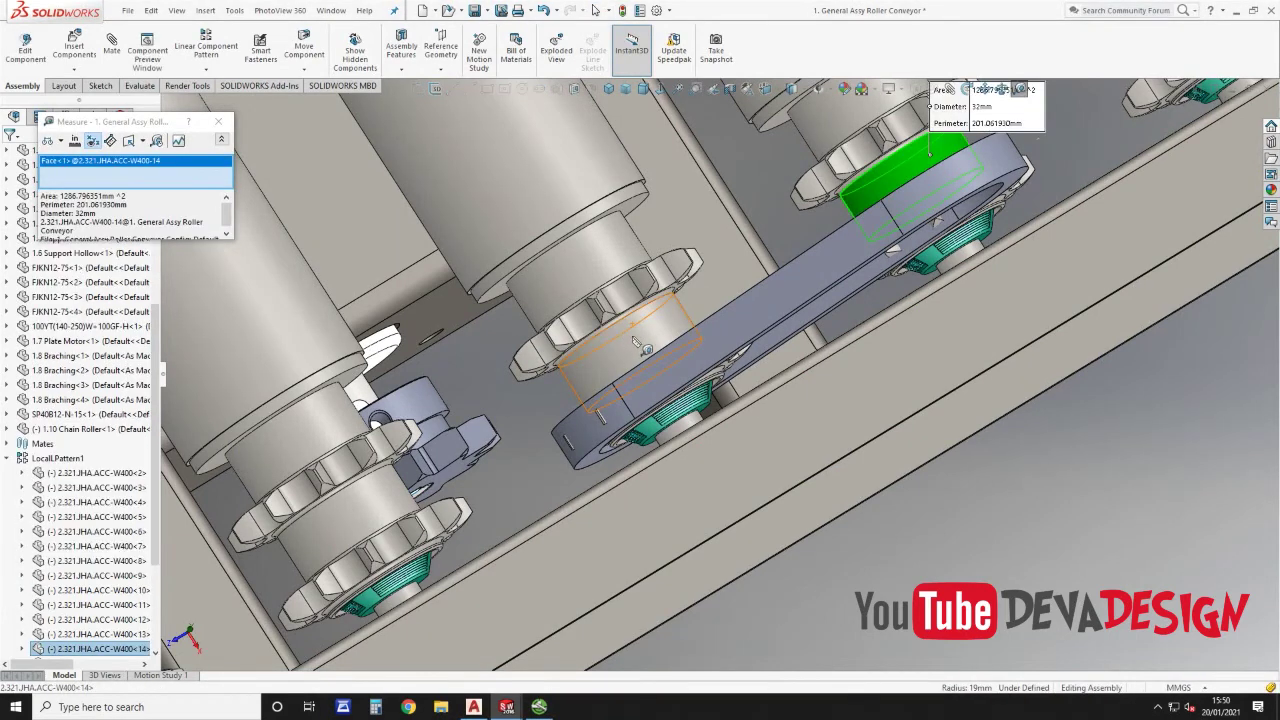
{"action": "left_click", "coordinate": [636, 343]}
{"action": "key", "text": "Escape"}
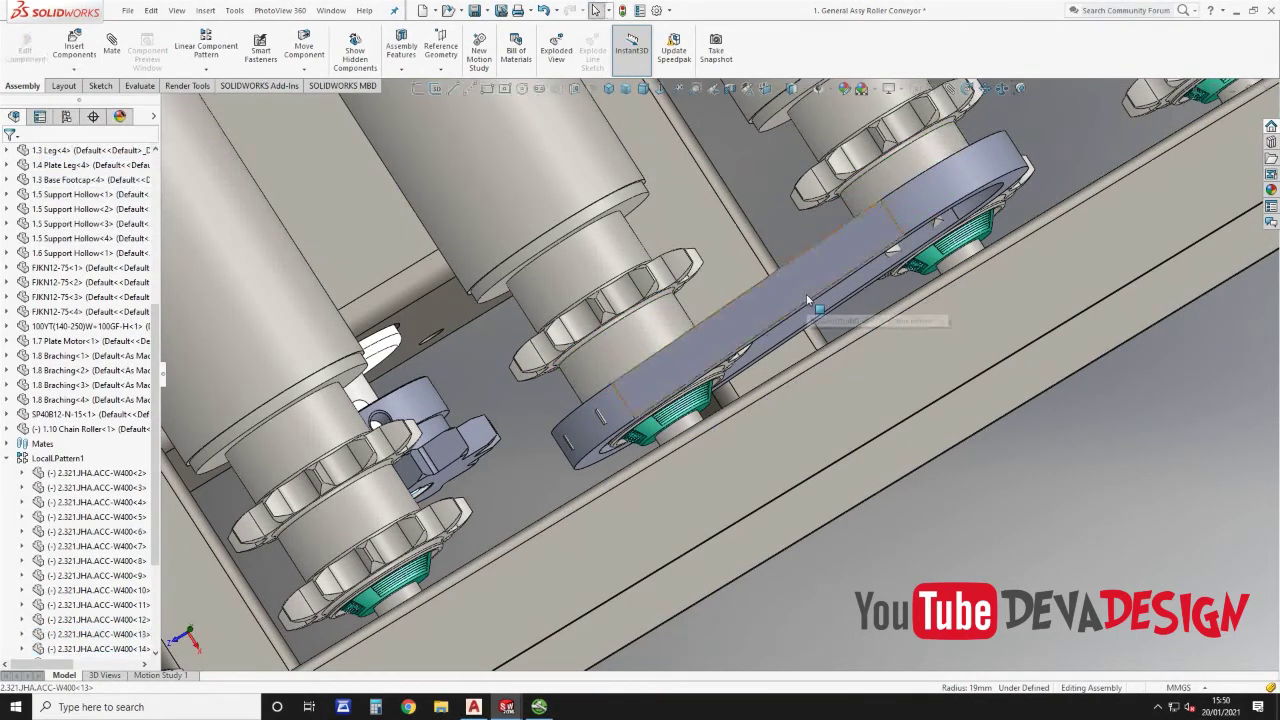
Step: Mate the free end of the 1.10 Chain Roller concentric with the neighbouring roller's hub, using the chain's outer arc face
{"action": "left_click", "coordinate": [808, 300]}
{"action": "scroll", "coordinate": [819, 304], "scroll_direction": "up", "scroll_amount": 2}
{"action": "middle_click_drag", "start_coordinate": [819, 304], "coordinate": [928, 290]}
{"action": "key", "text": "Escape"}
{"action": "left_click_drag", "start_coordinate": [896, 270], "coordinate": [940, 302]}
{"action": "left_click", "coordinate": [922, 285]}
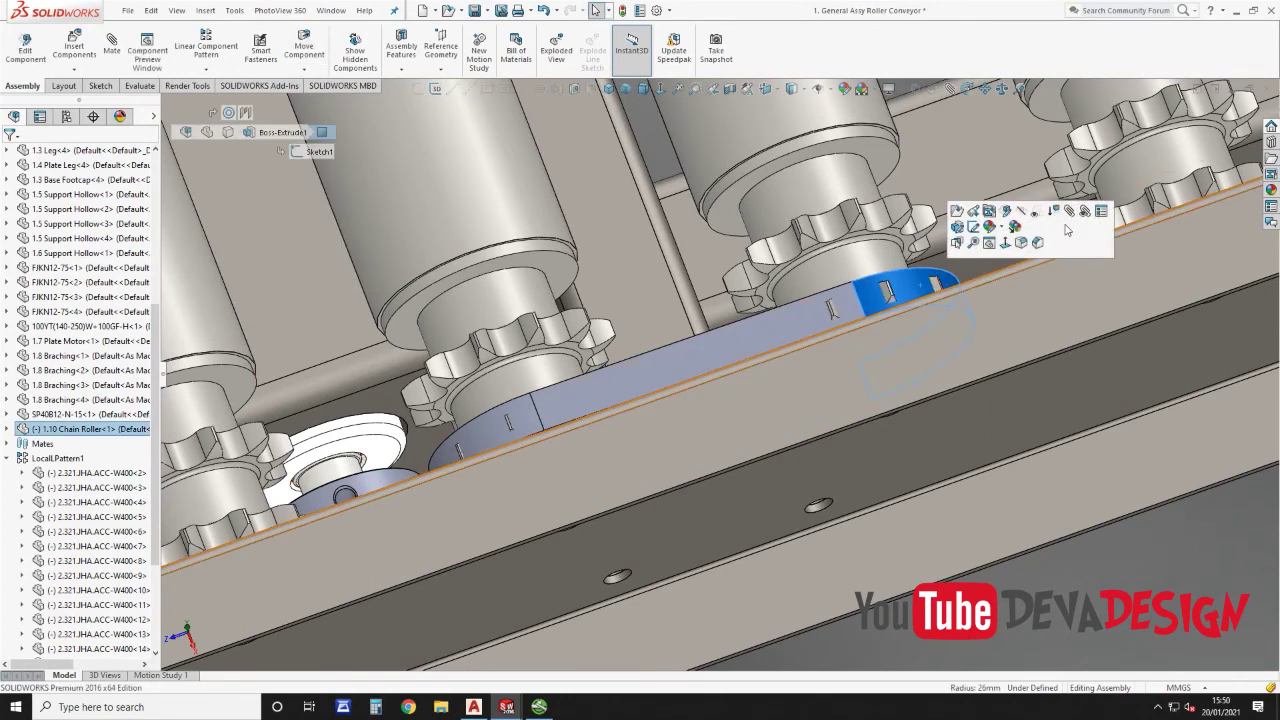
{"action": "key", "text": "m"}
{"action": "left_click", "coordinate": [869, 263]}
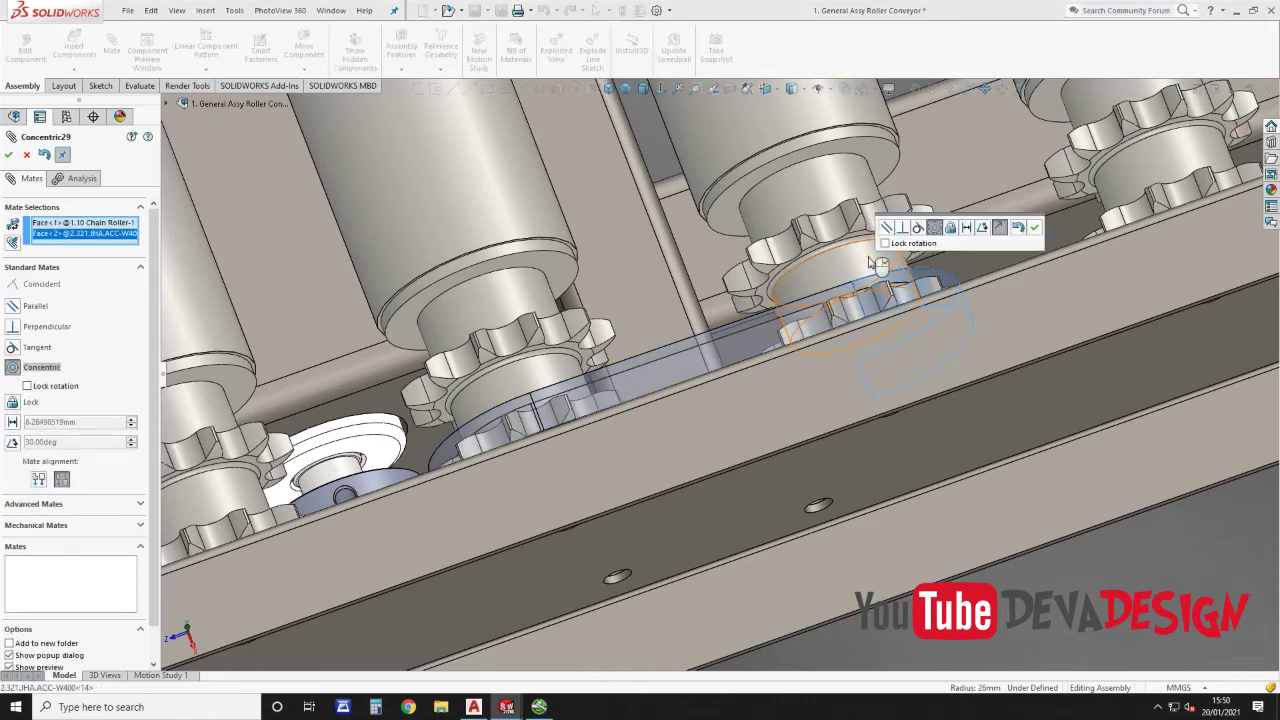
{"action": "left_click", "coordinate": [1034, 231]}
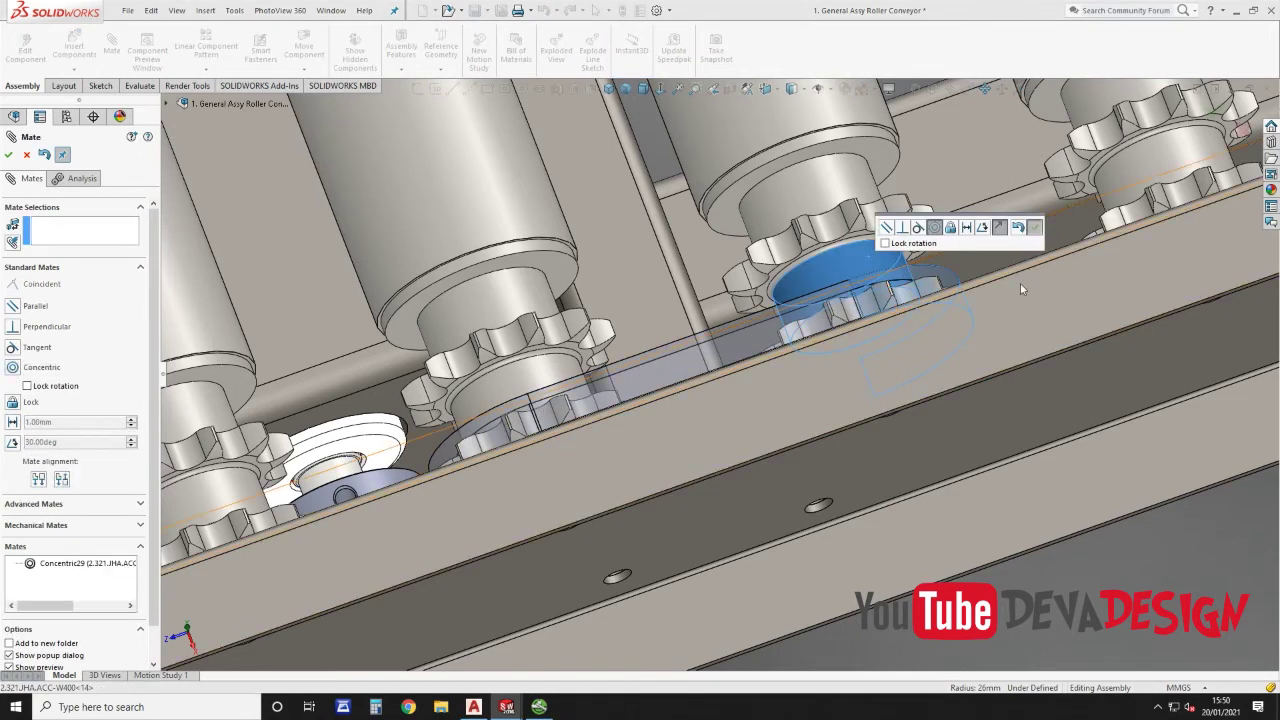
{"action": "scroll", "coordinate": [891, 326], "scroll_direction": "up", "scroll_amount": 5}
{"action": "middle_click_drag", "start_coordinate": [516, 412], "coordinate": [706, 480]}
{"action": "key", "text": "Escape"}
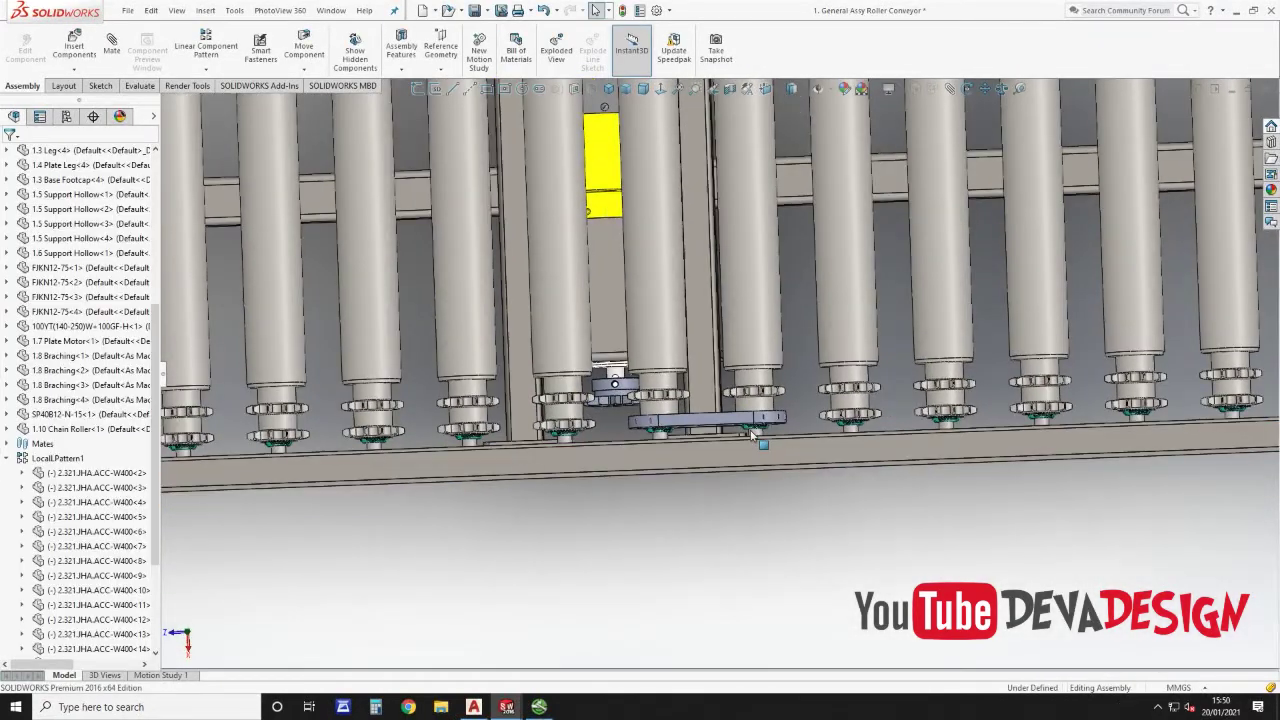
Step: Copy the 1.10 Chain Roller outside the frame and mate the copy's two outer end arcs concentric with the next two roller hubs
{"action": "scroll", "coordinate": [740, 455], "scroll_direction": "down", "scroll_amount": 3}
{"action": "left_click_drag", "start_coordinate": [910, 390], "coordinate": [517, 548], "text": "ctrl"}
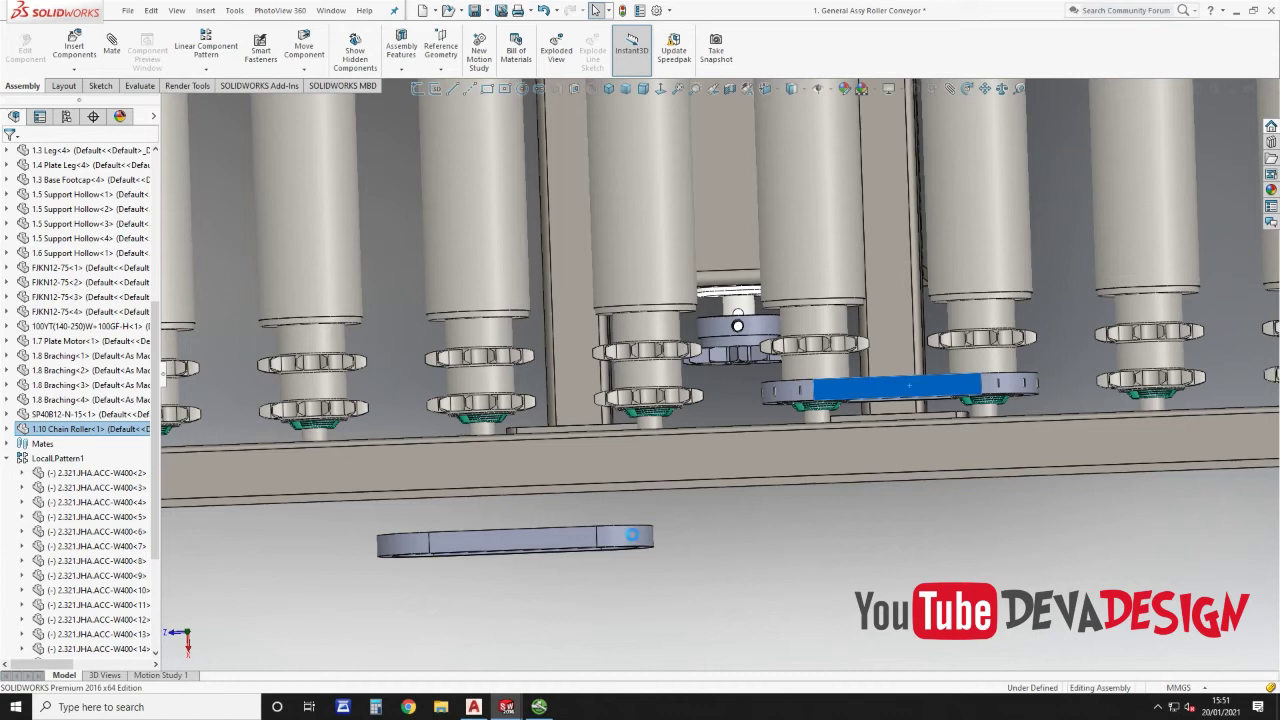
{"action": "left_click", "coordinate": [633, 540]}
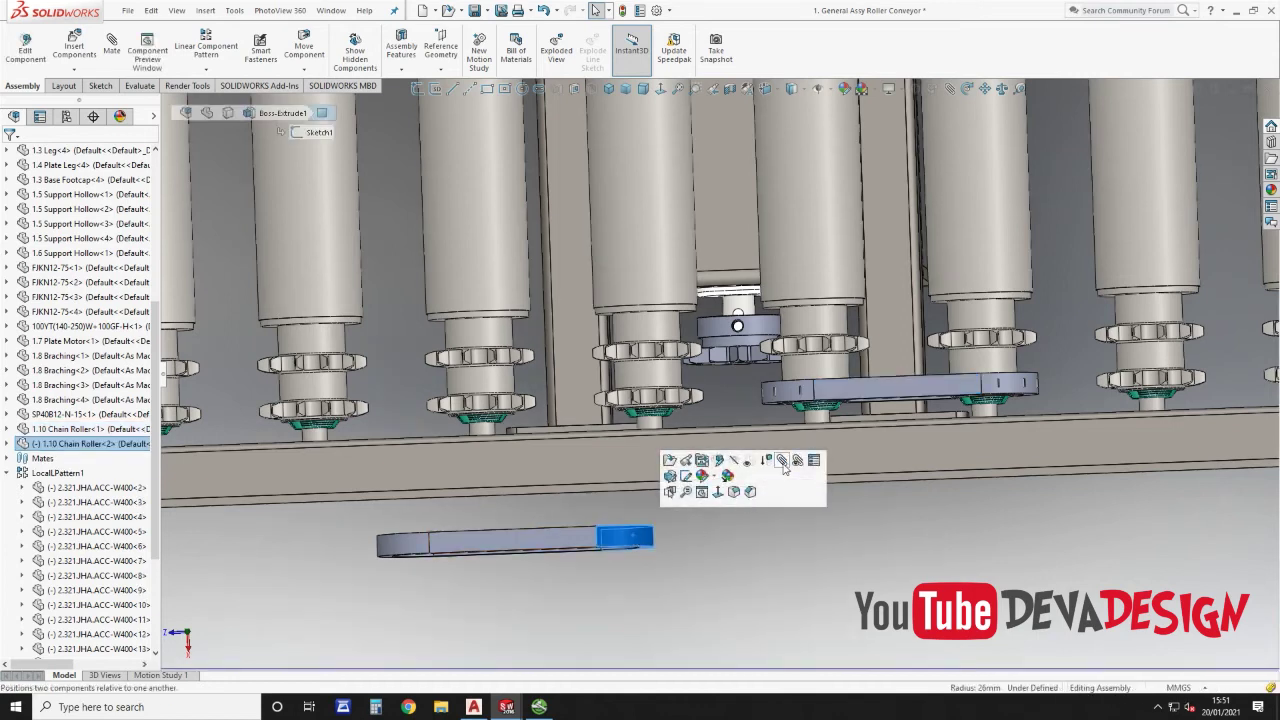
{"action": "key", "text": "m"}
{"action": "left_click", "coordinate": [667, 383]}
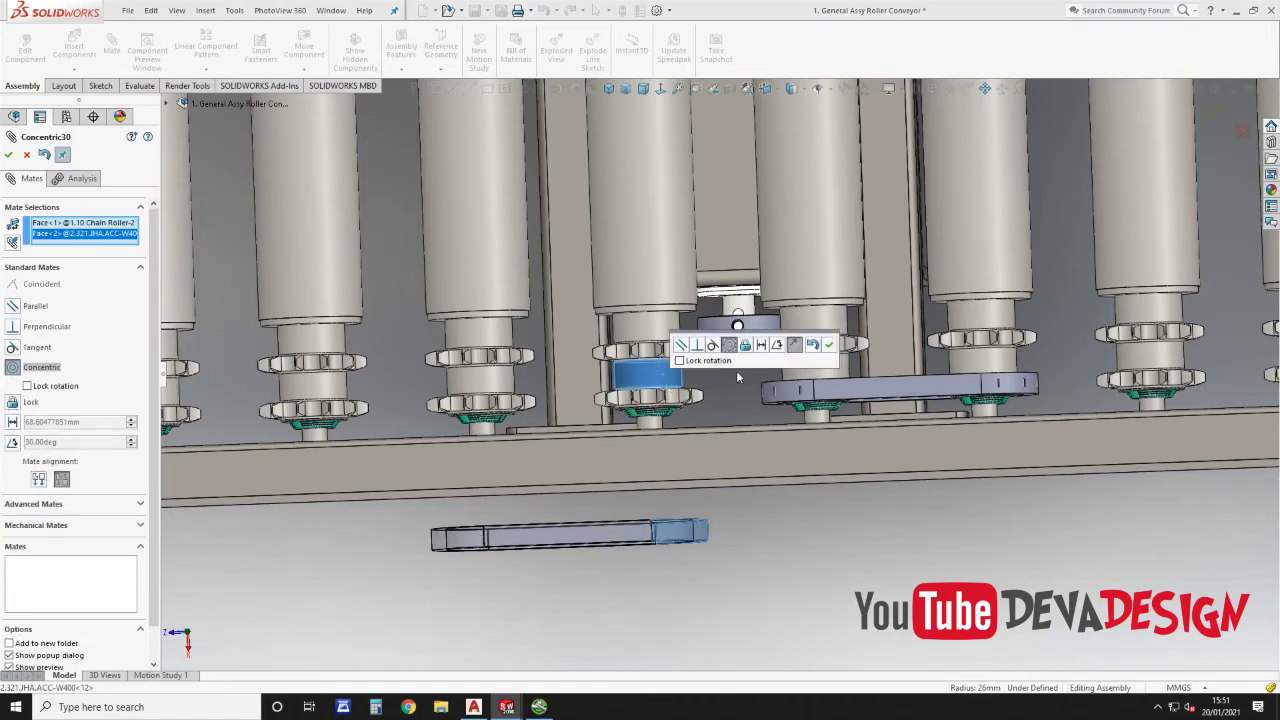
{"action": "left_click", "coordinate": [828, 344]}
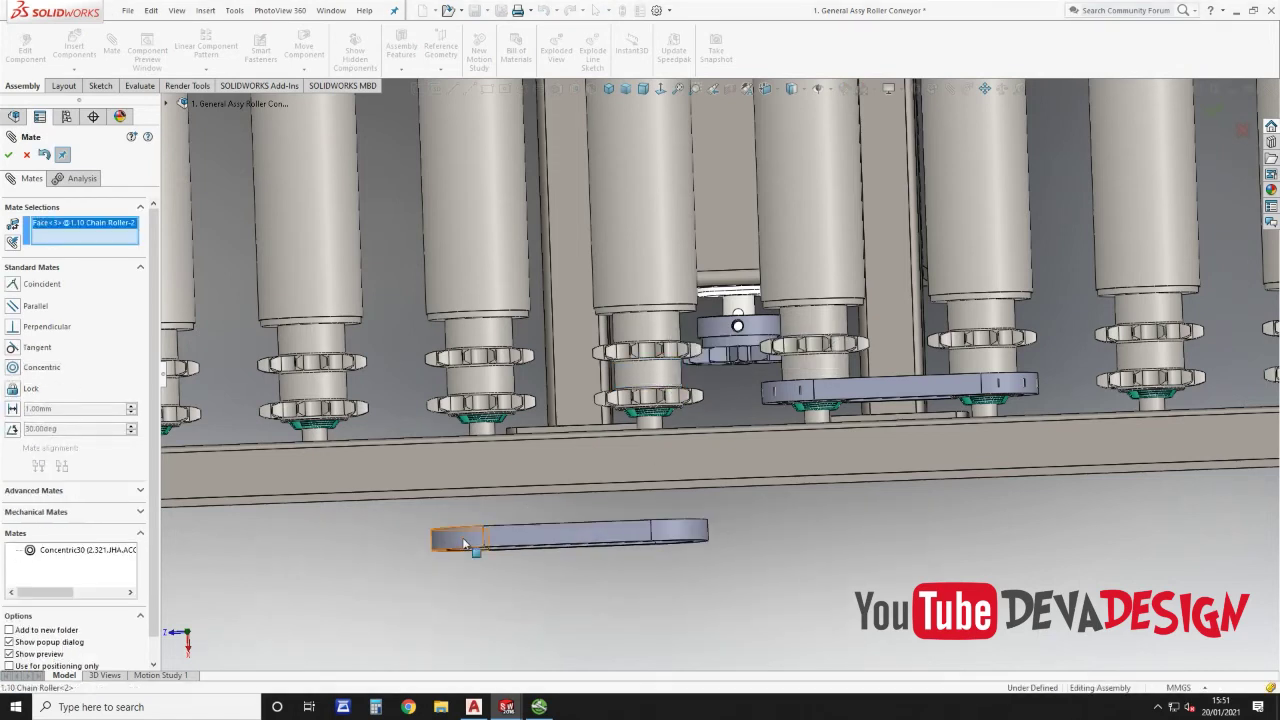
{"action": "left_click", "coordinate": [497, 384]}
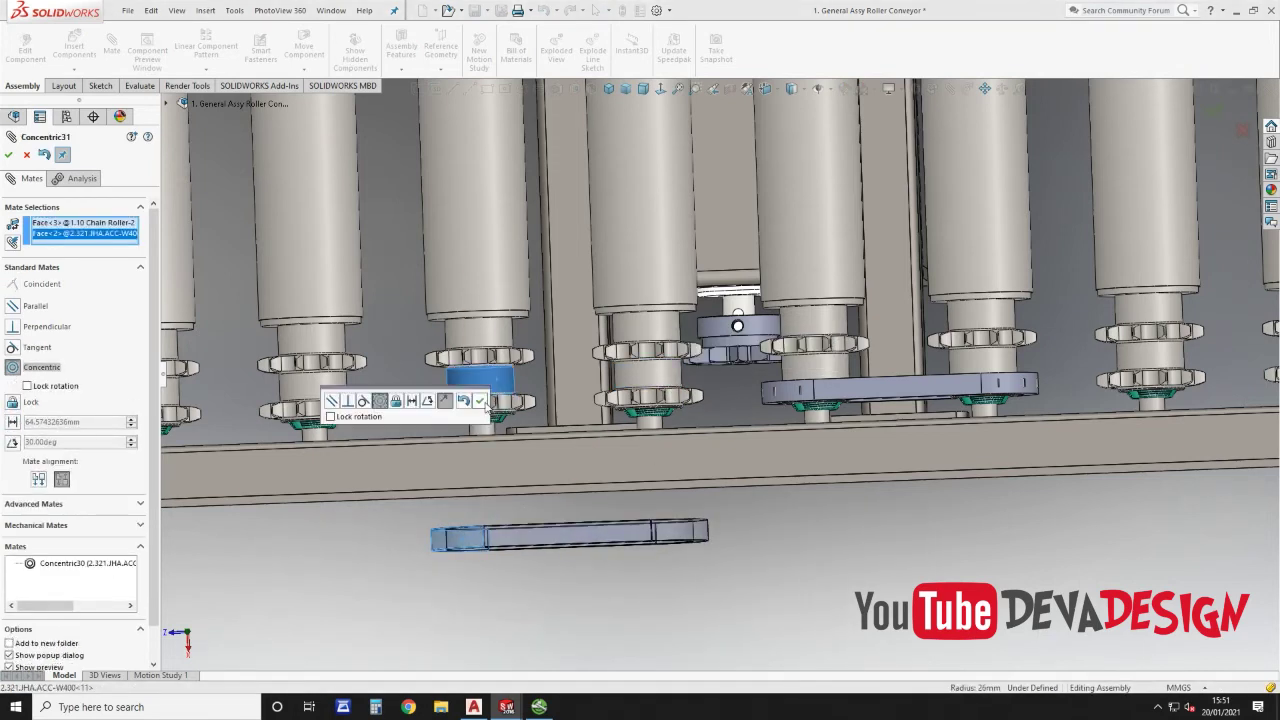
{"action": "left_click", "coordinate": [481, 401]}
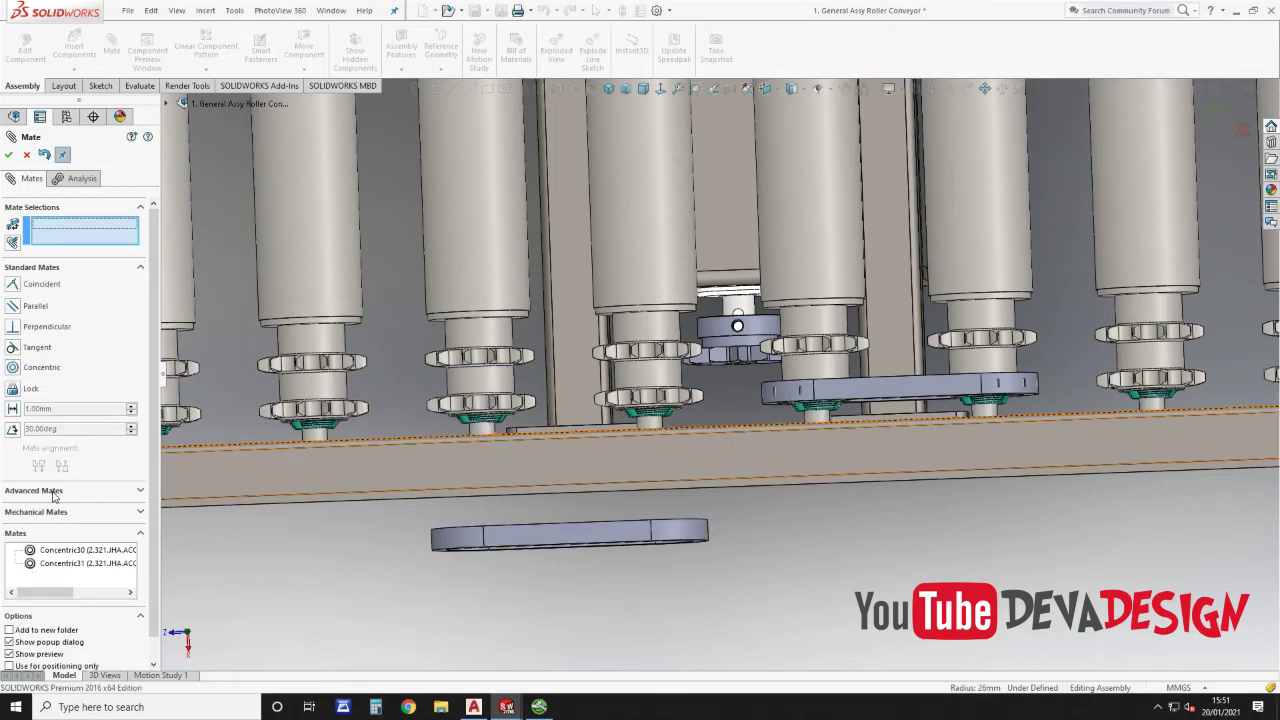
Step: Start an advanced Width mate with both side faces of the second 1.10 Chain Roller as the width selections
{"action": "left_click", "coordinate": [53, 491]}
{"action": "left_click", "coordinate": [14, 344]}
{"action": "scroll", "coordinate": [484, 543], "scroll_direction": "down", "scroll_amount": 5}
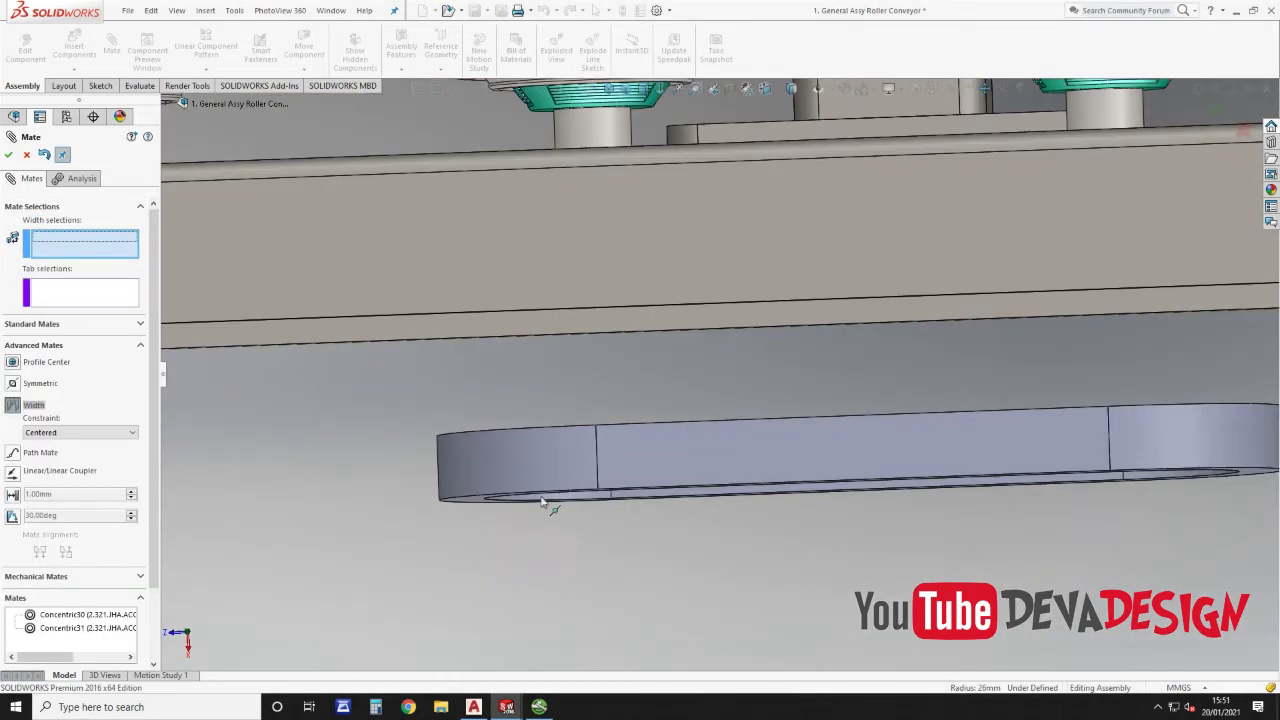
{"action": "middle_click_drag", "start_coordinate": [591, 456], "coordinate": [591, 414]}
{"action": "left_click", "coordinate": [635, 490]}
{"action": "middle_click_drag", "start_coordinate": [635, 490], "coordinate": [640, 590]}
{"action": "left_click", "coordinate": [640, 650]}
Step: Center the second chain on both side faces of its roller's outer sprocket with the Centered Width mate
{"action": "scroll", "coordinate": [650, 400], "scroll_direction": "up", "scroll_amount": 1}
{"action": "left_click", "coordinate": [660, 306]}
{"action": "middle_click_drag", "start_coordinate": [660, 306], "coordinate": [660, 200]}
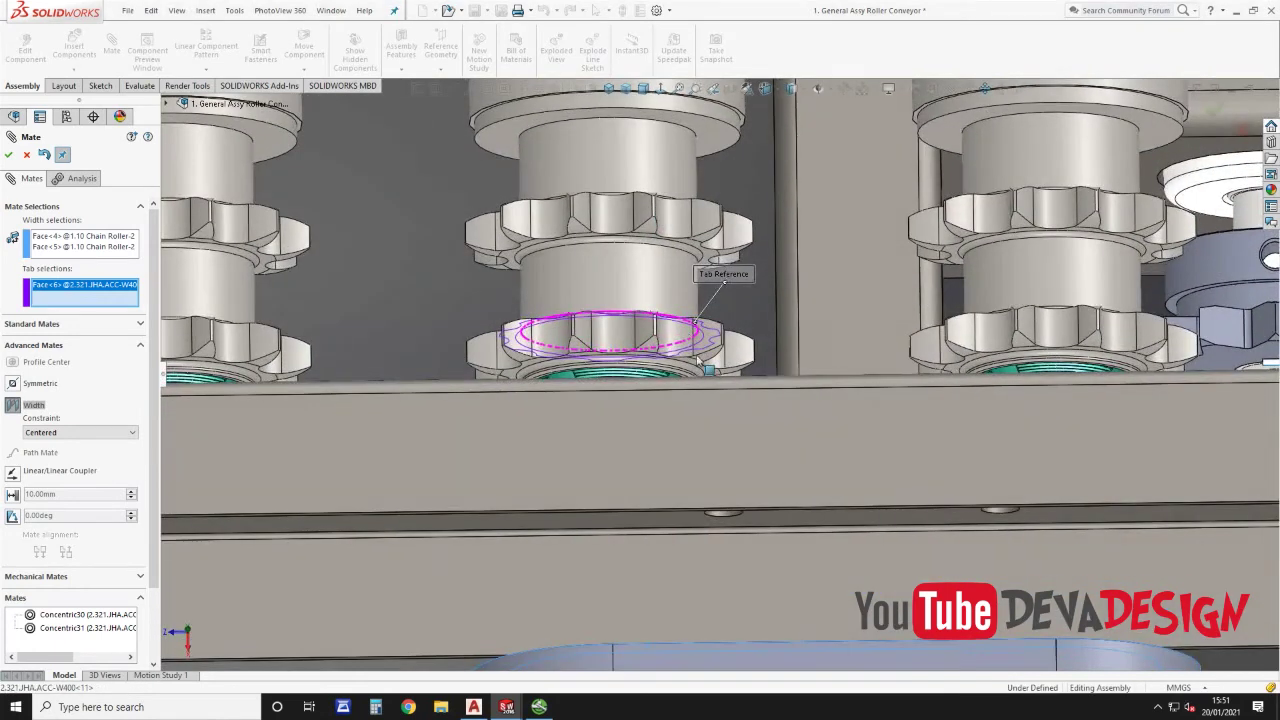
{"action": "left_click", "coordinate": [712, 374]}
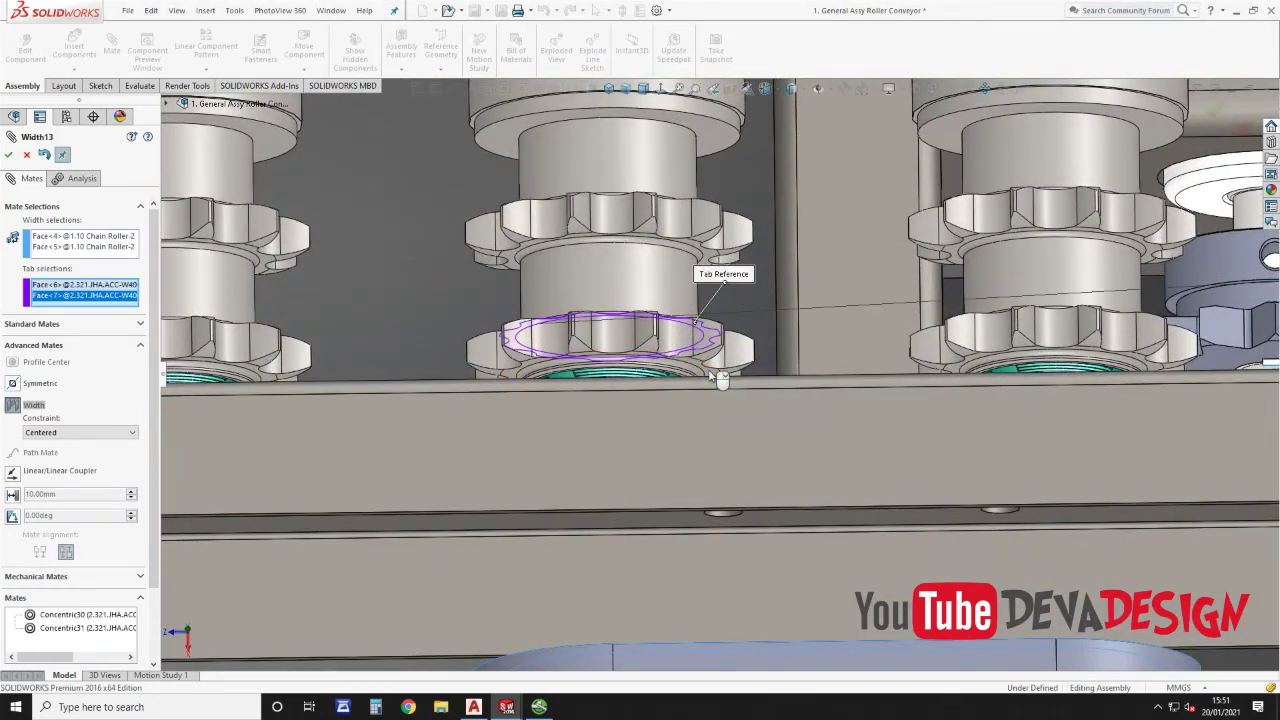
{"action": "left_click", "coordinate": [9, 155]}
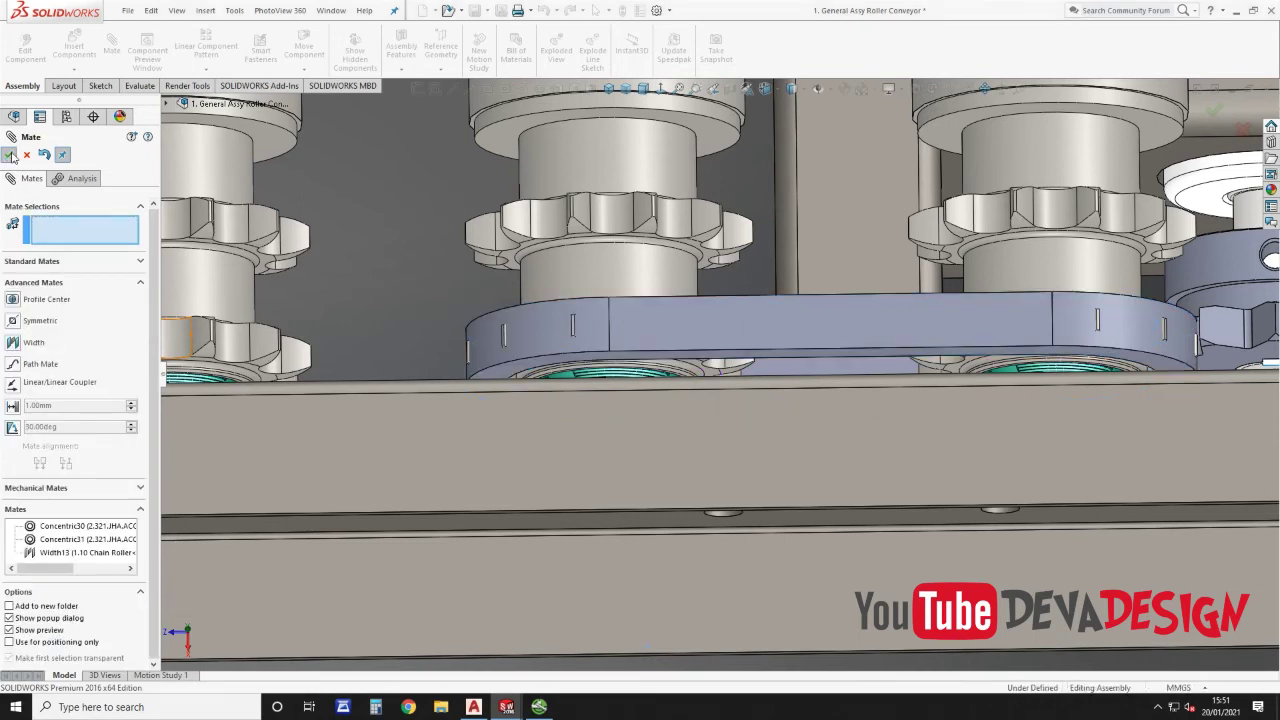
{"action": "left_click", "coordinate": [9, 155]}
{"action": "scroll", "coordinate": [1077, 350], "scroll_direction": "up", "scroll_amount": 3}
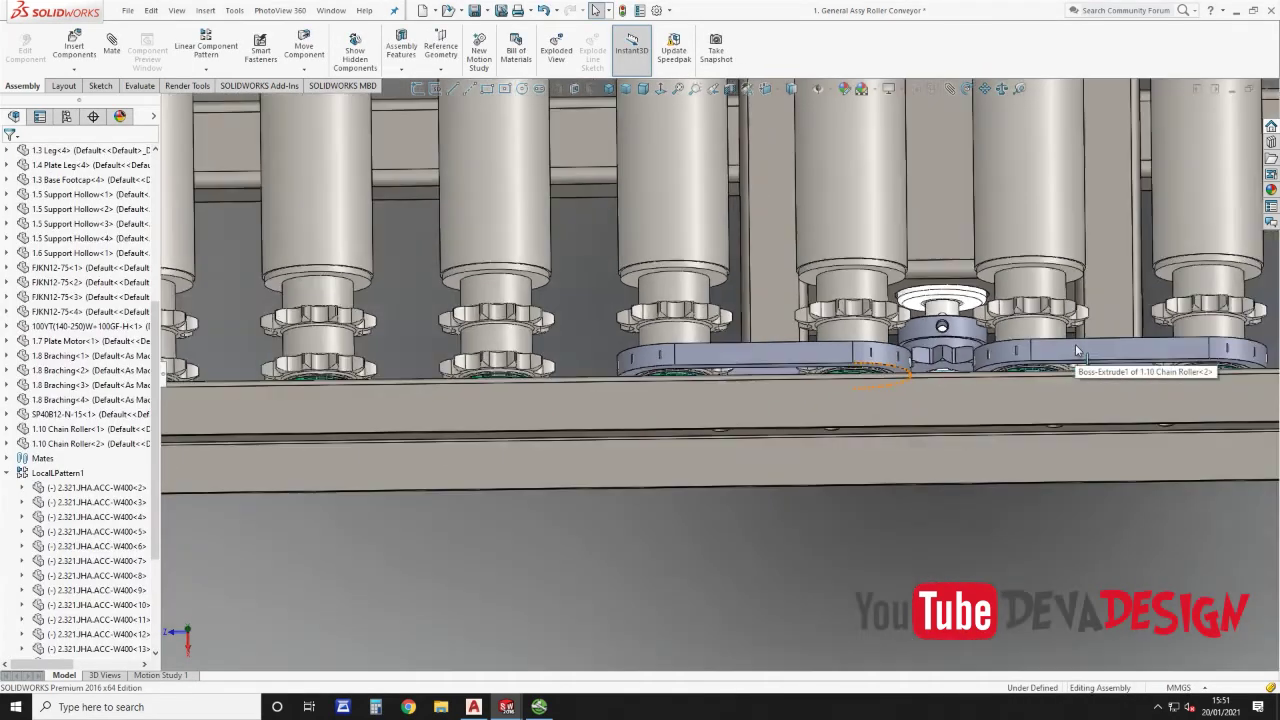
{"action": "scroll", "coordinate": [1075, 350], "scroll_direction": "up", "scroll_amount": 6}
{"action": "middle_click_drag", "start_coordinate": [800, 350], "coordinate": [815, 404]}
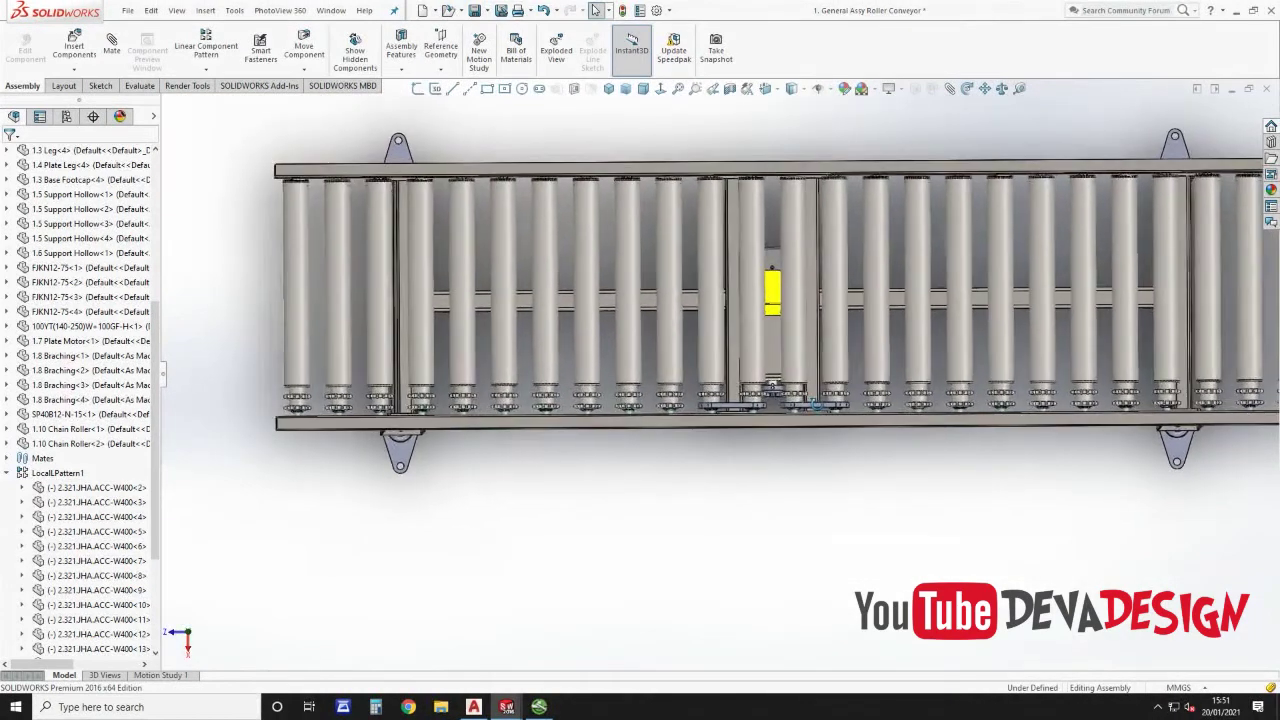
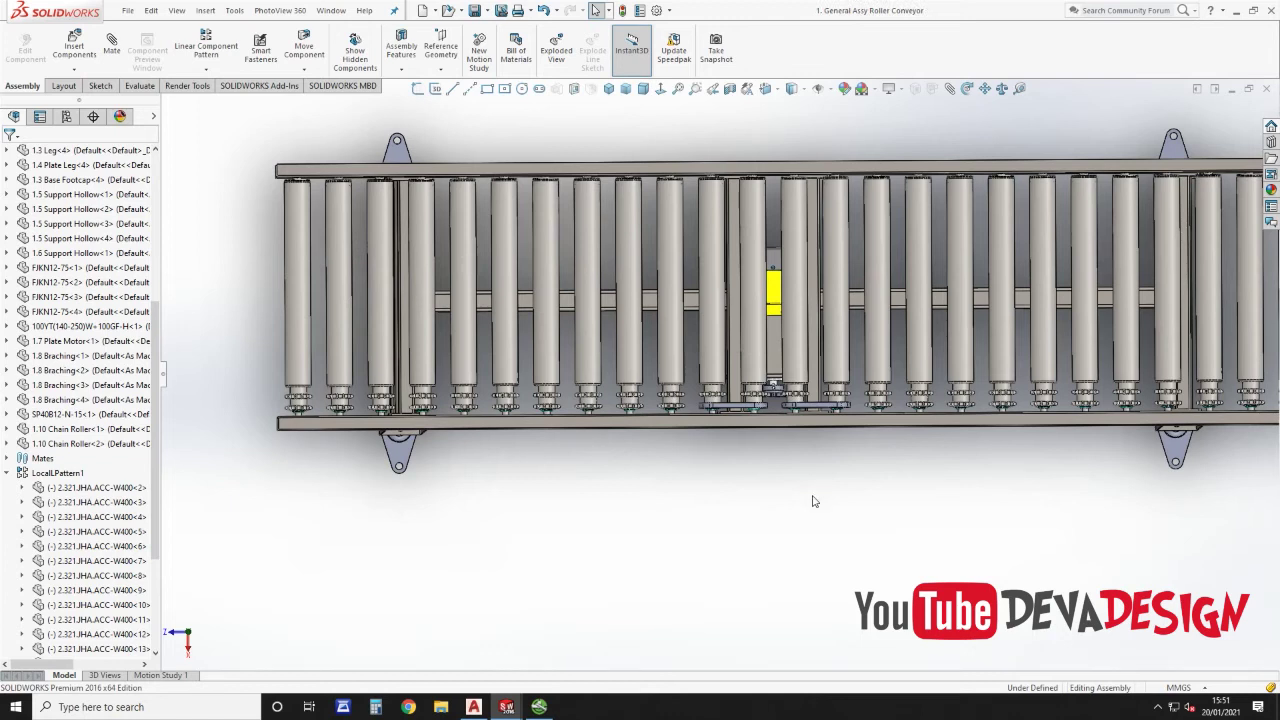
Step: Place a third copy of the 1.10 Chain Roller outside the frame, beside the second chain
{"action": "scroll", "coordinate": [700, 440], "scroll_direction": "down", "scroll_amount": 5}
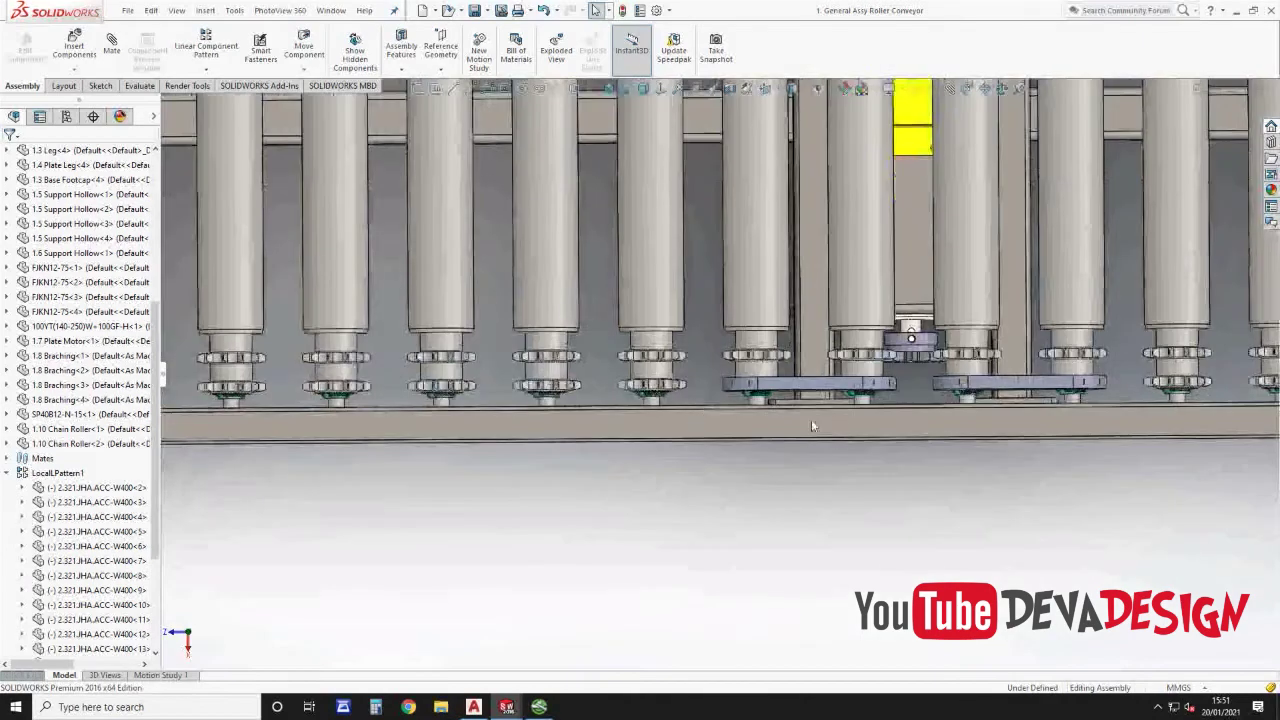
{"action": "left_click_drag", "start_coordinate": [822, 390], "coordinate": [706, 481], "text": "ctrl"}
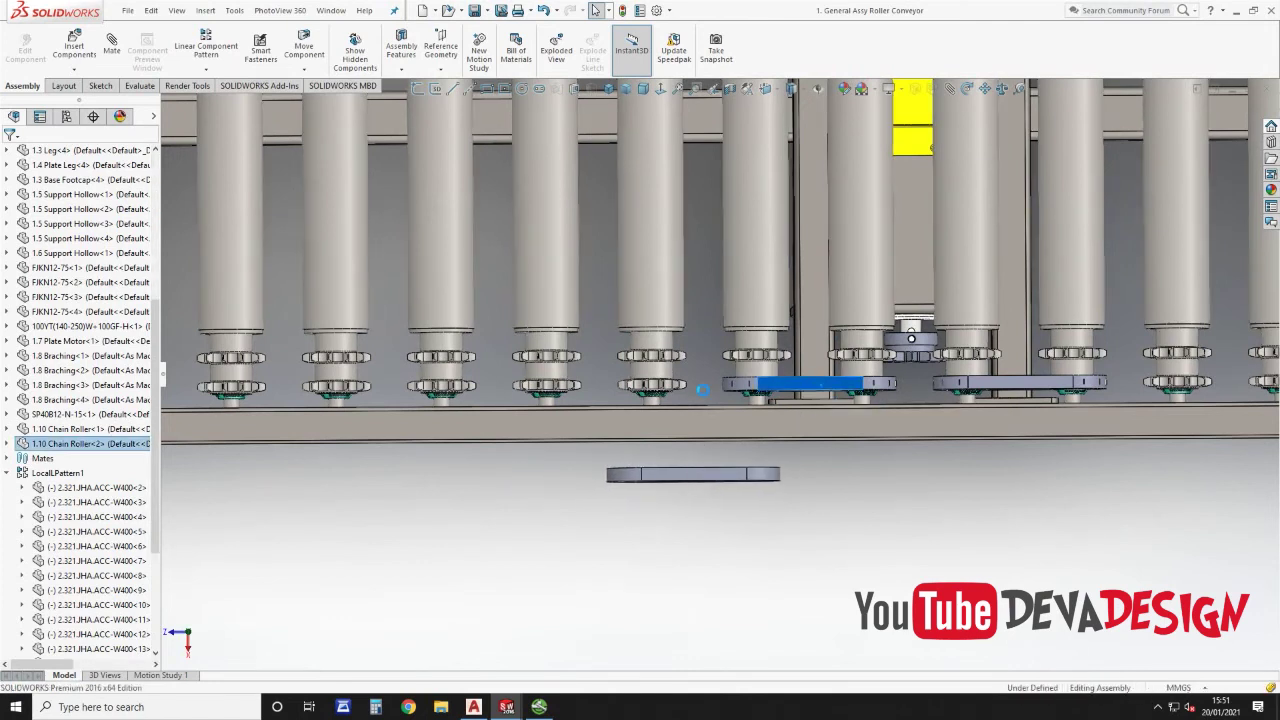
{"action": "scroll", "coordinate": [703, 395], "scroll_direction": "up", "scroll_amount": 3}
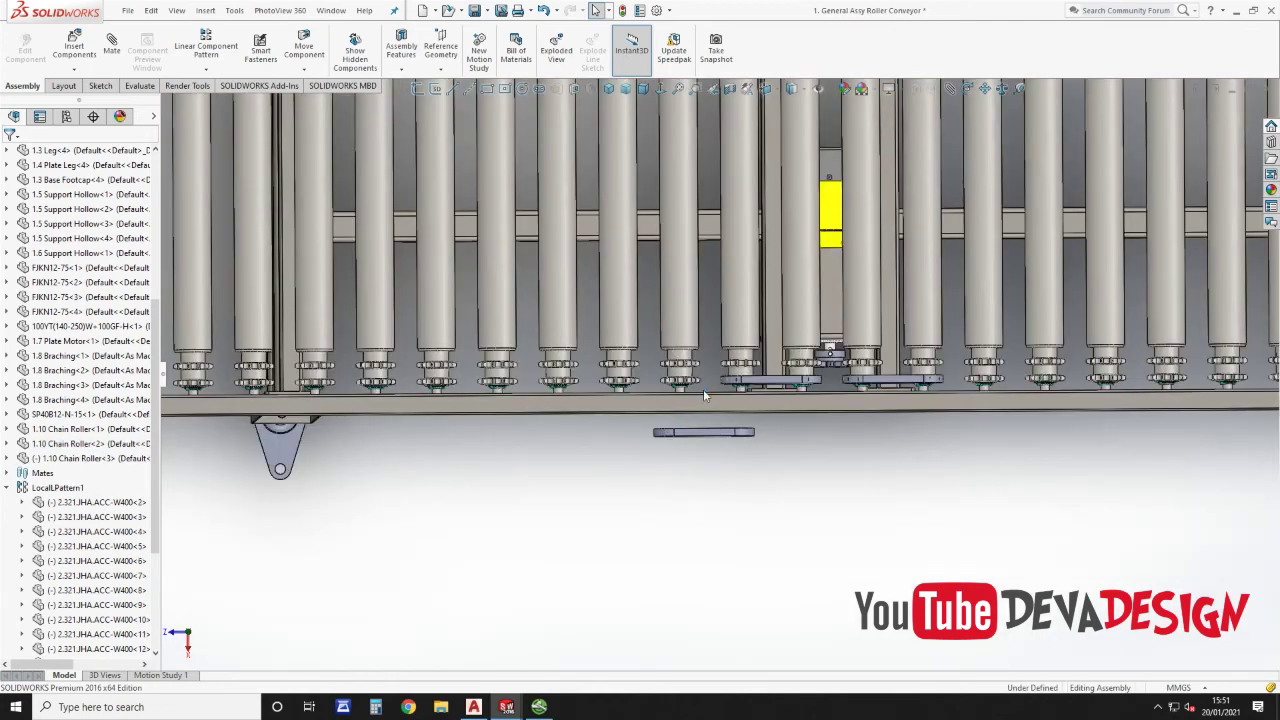
{"action": "scroll", "coordinate": [703, 393], "scroll_direction": "down", "scroll_amount": 3}
{"action": "scroll", "coordinate": [703, 393], "scroll_direction": "up", "scroll_amount": 3}
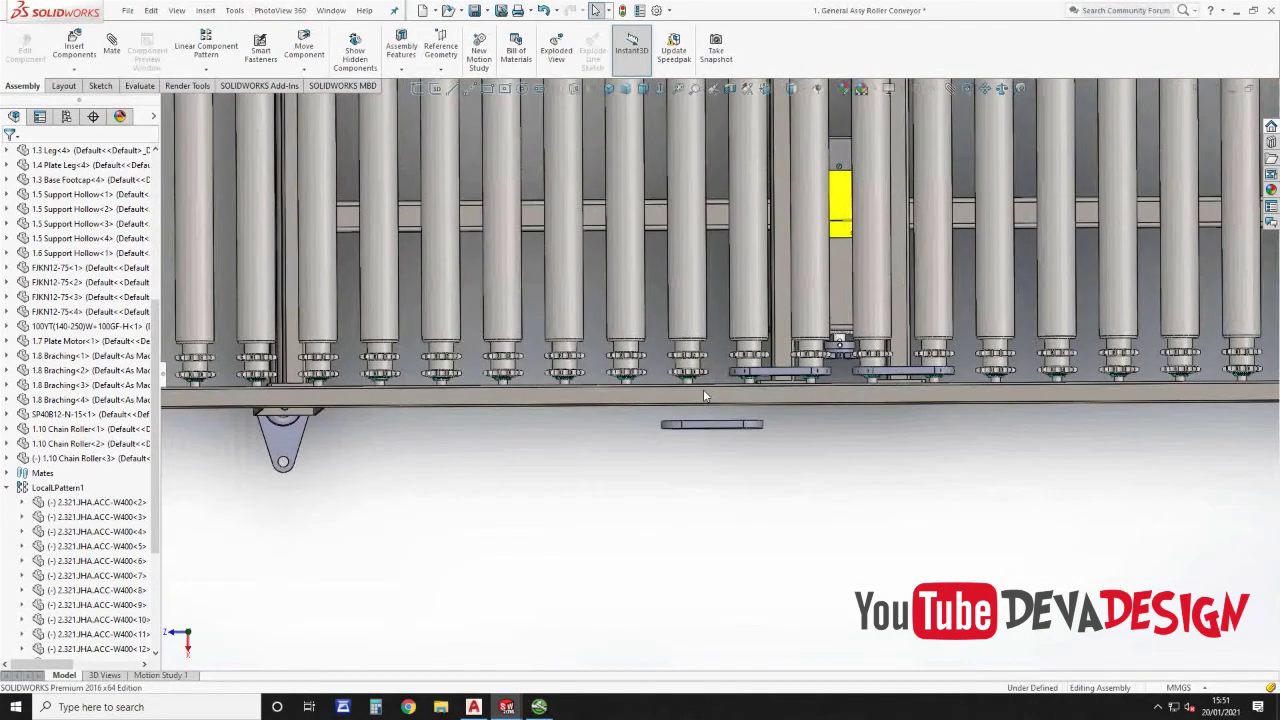
{"action": "scroll", "coordinate": [757, 400], "scroll_direction": "down", "scroll_amount": 4}
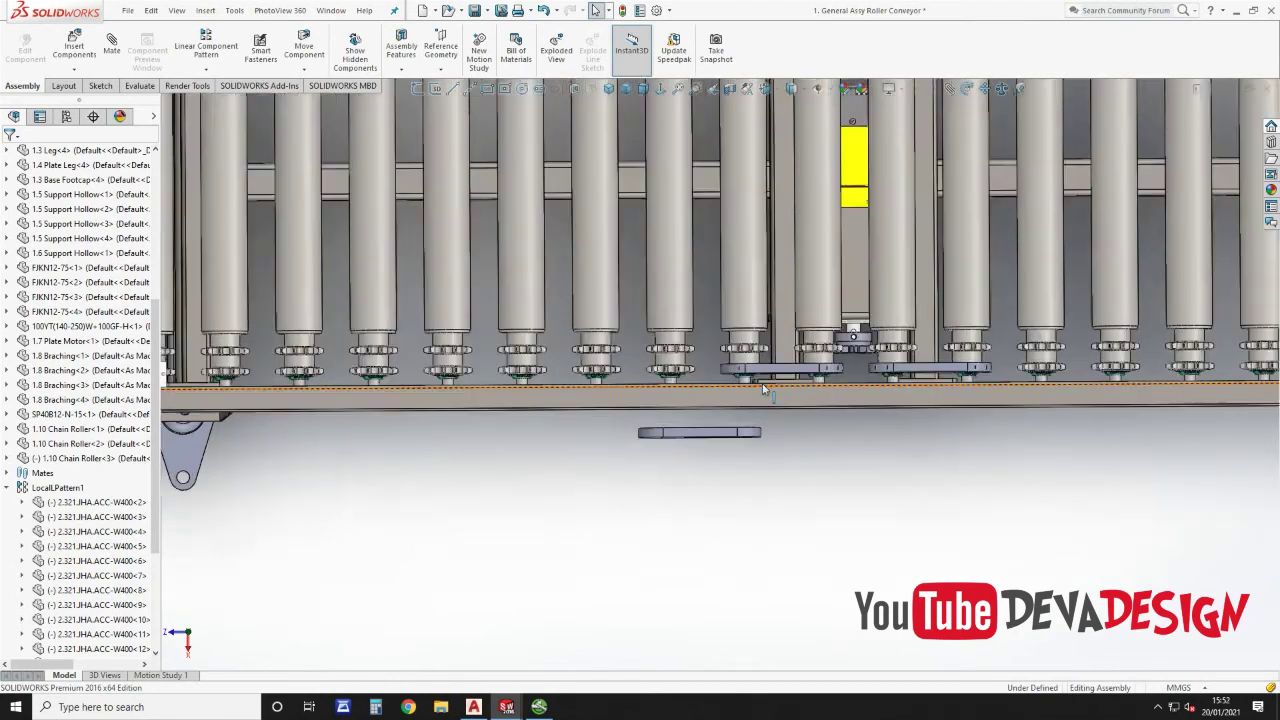
Step: Mate the third chain's two outer end arcs concentric with the second chain's far roller hub and the next roller's hub
{"action": "left_click", "coordinate": [708, 508]}
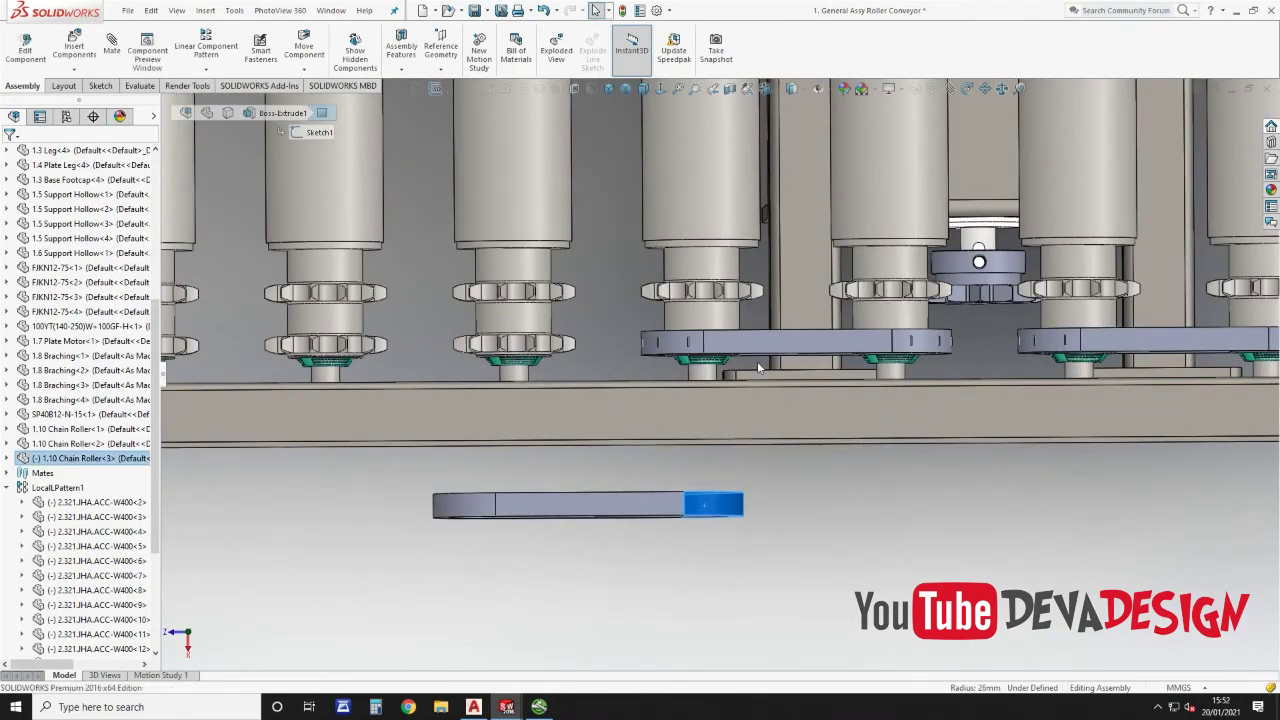
{"action": "key", "text": "m"}
{"action": "left_click", "coordinate": [715, 326]}
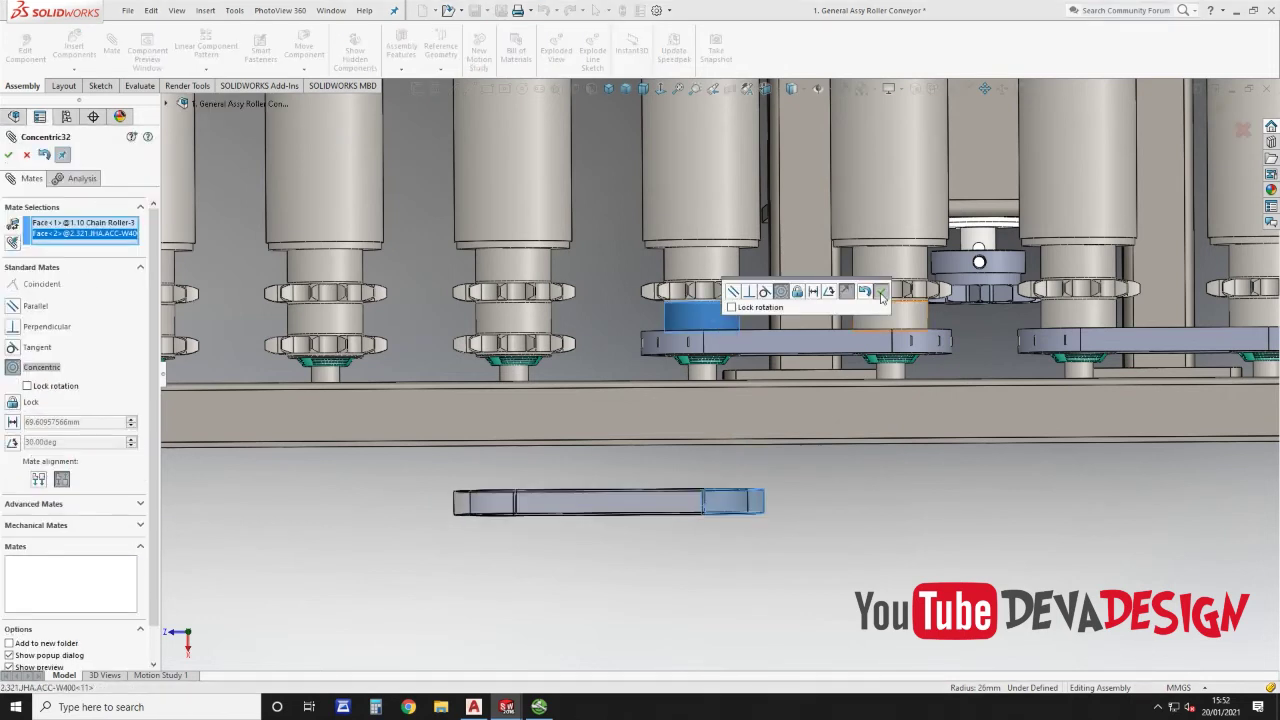
{"action": "left_click", "coordinate": [880, 292]}
{"action": "left_click", "coordinate": [482, 500]}
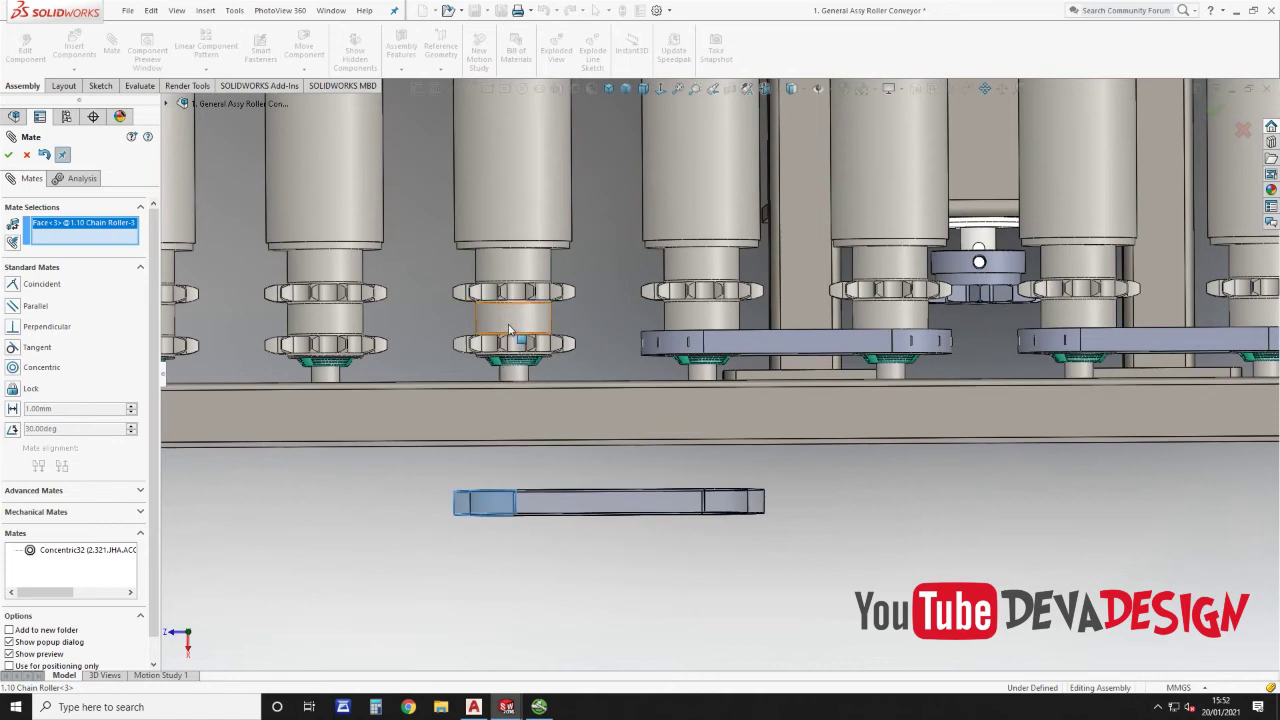
{"action": "left_click", "coordinate": [509, 330]}
{"action": "left_click", "coordinate": [491, 294]}
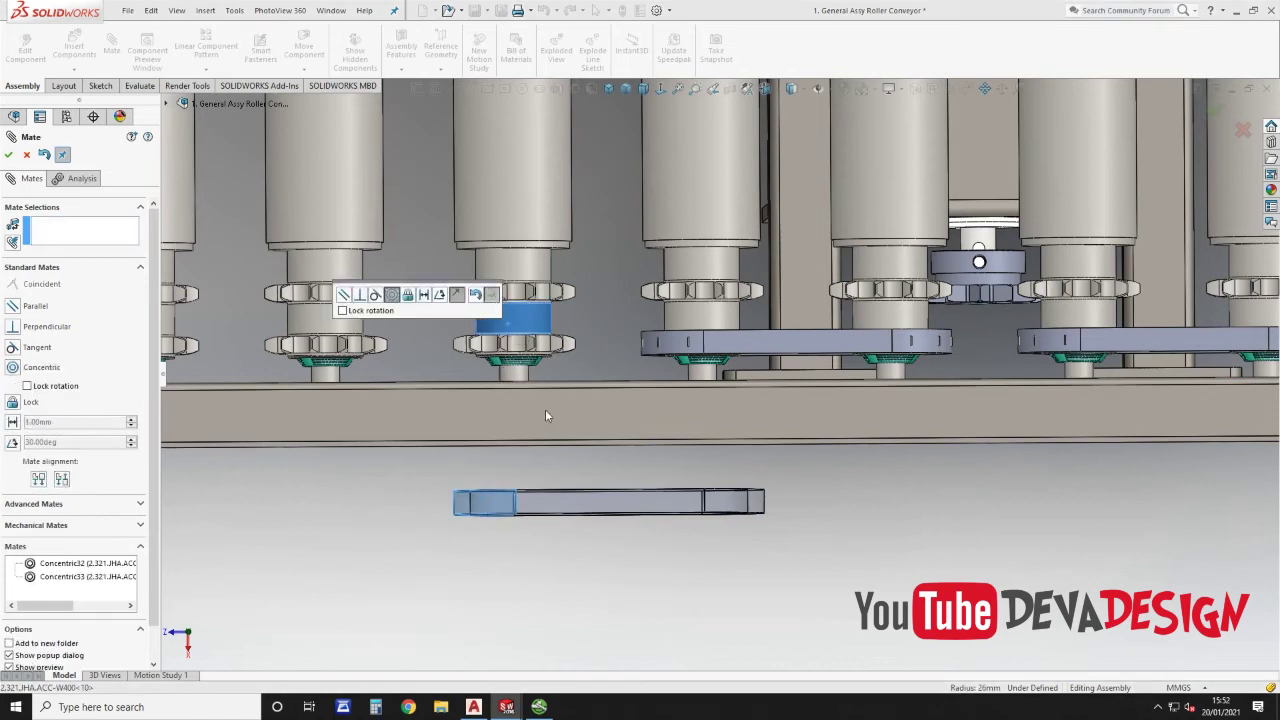
Step: Start an advanced Width mate with both side faces of the third 1.10 Chain Roller as the width selections
{"action": "left_click", "coordinate": [34, 504]}
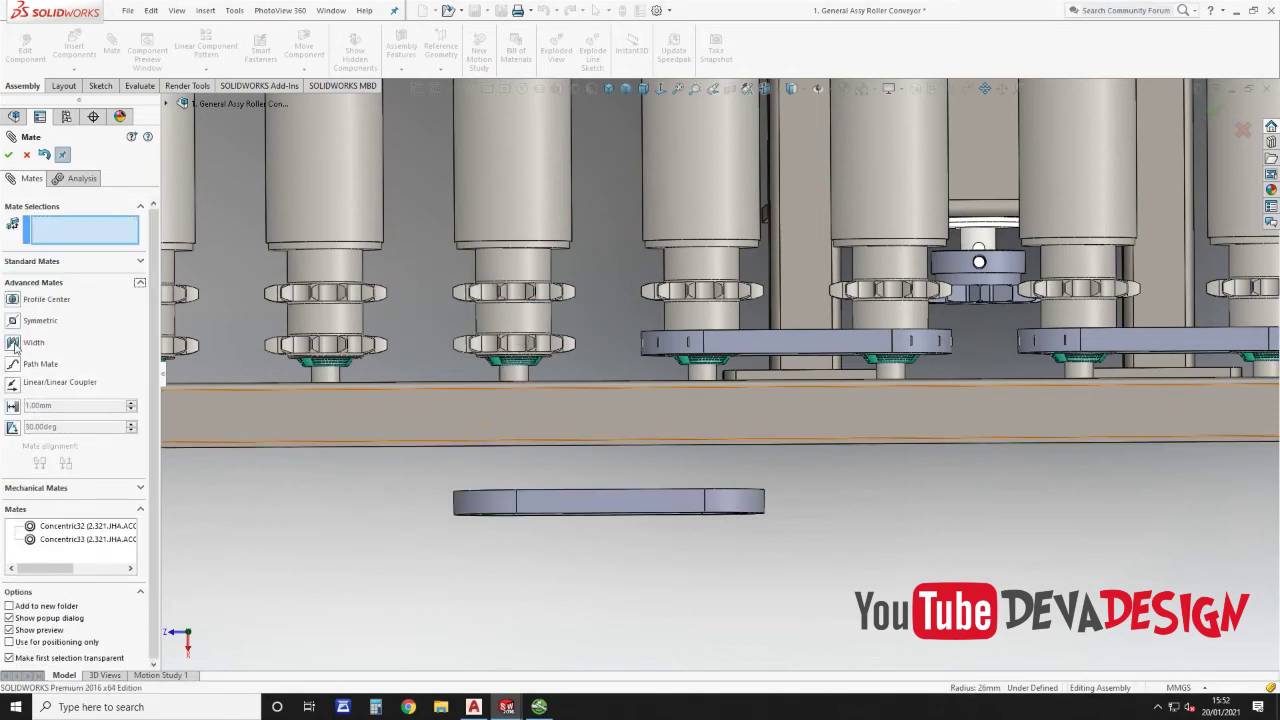
{"action": "left_click", "coordinate": [13, 343]}
{"action": "middle_click_drag", "start_coordinate": [593, 494], "coordinate": [478, 525]}
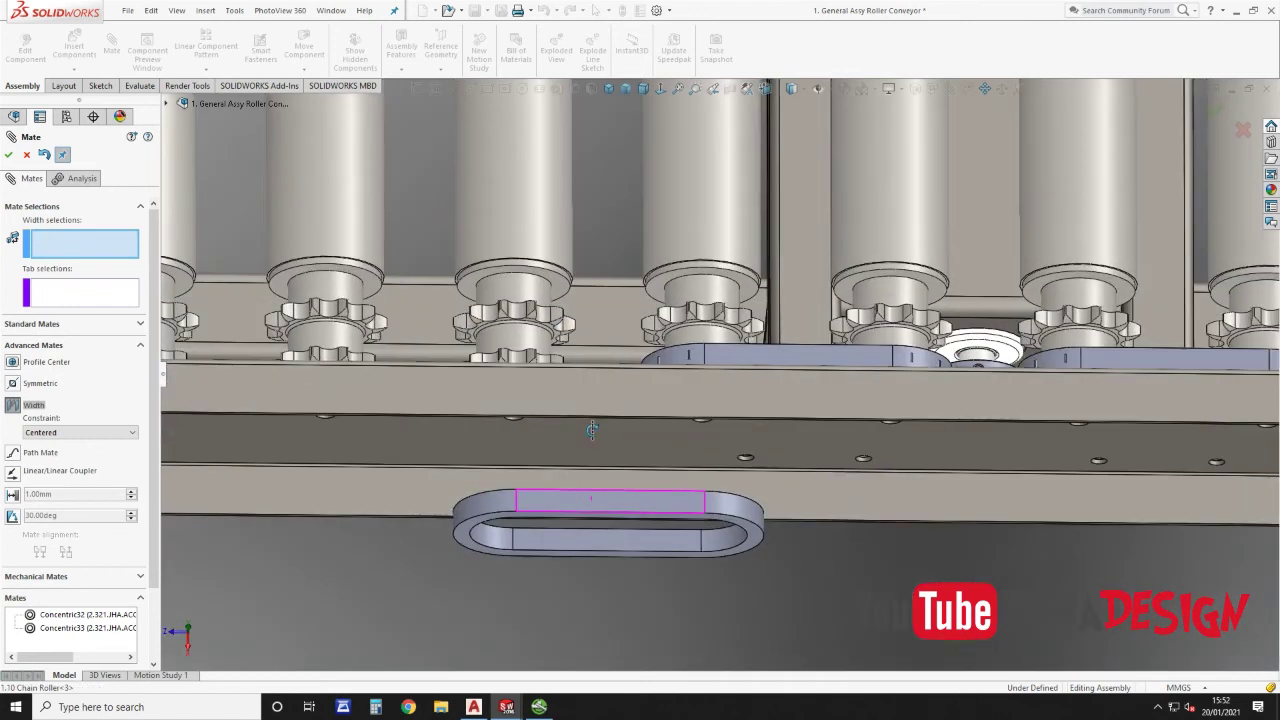
{"action": "left_click", "coordinate": [478, 525]}
{"action": "middle_click_drag", "start_coordinate": [583, 506], "coordinate": [577, 629]}
{"action": "scroll", "coordinate": [460, 525], "scroll_direction": "down", "scroll_amount": 4}
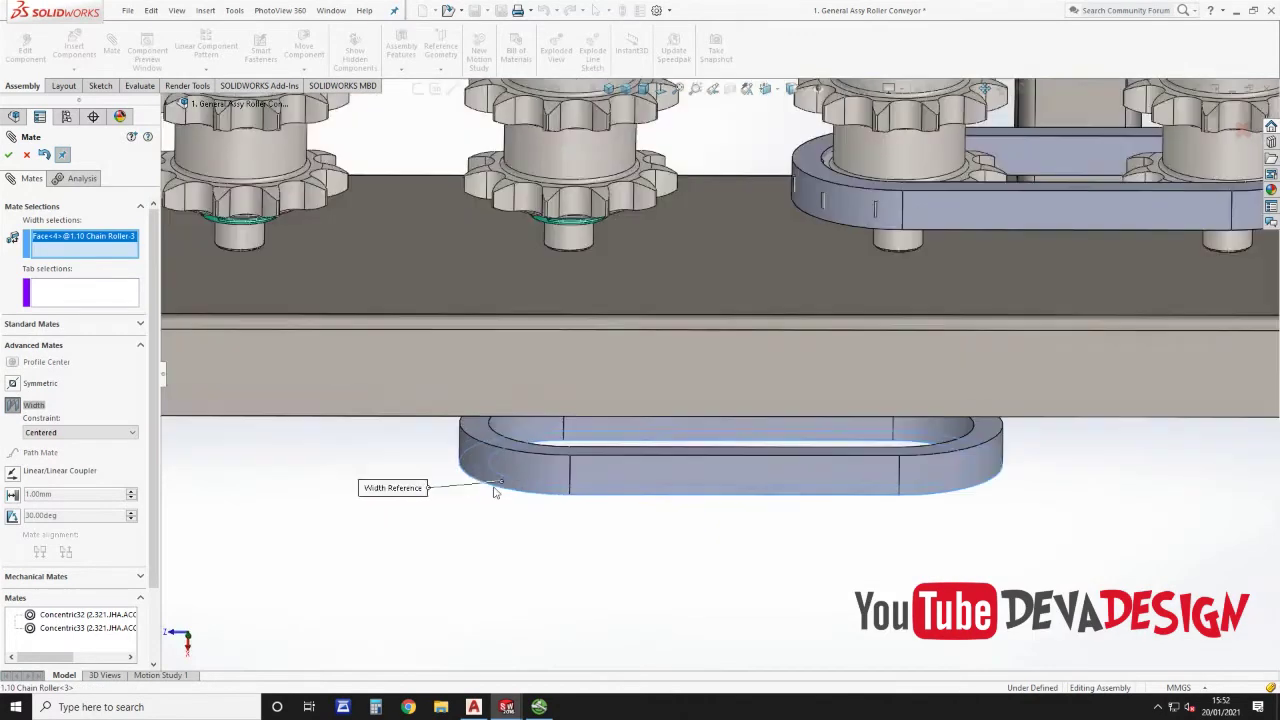
{"action": "left_click", "coordinate": [487, 426]}
{"action": "scroll", "coordinate": [545, 441], "scroll_direction": "up", "scroll_amount": 5}
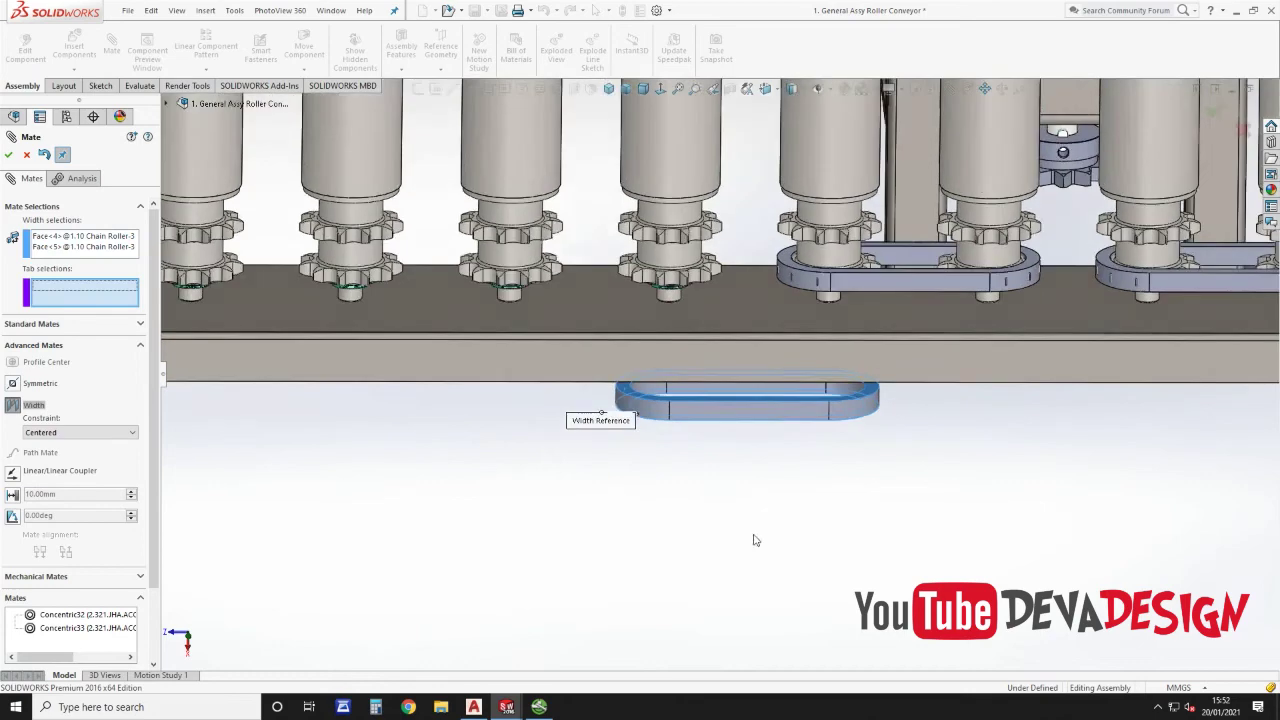
Step: Center the third chain on both side faces of the shared roller's inner sprocket with the Centered Width mate
{"action": "scroll", "coordinate": [712, 262], "scroll_direction": "down", "scroll_amount": 5}
{"action": "left_click", "coordinate": [720, 243]}
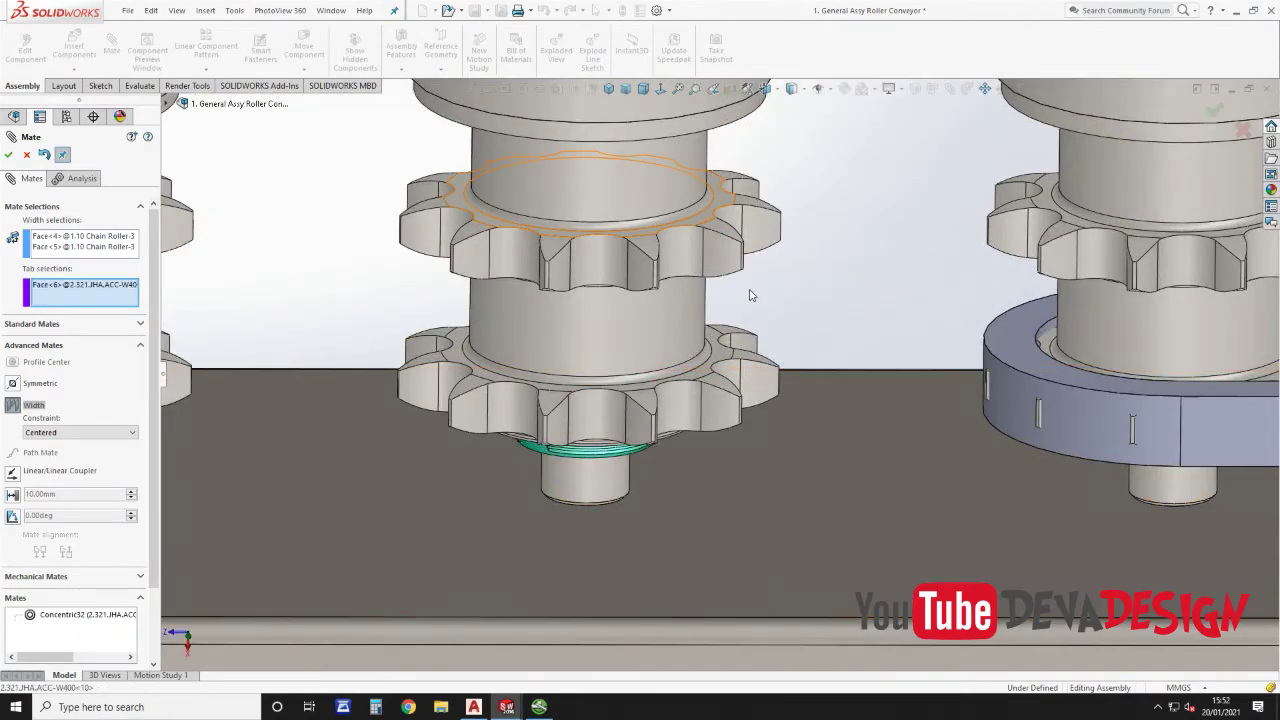
{"action": "scroll", "coordinate": [751, 291], "scroll_direction": "up", "scroll_amount": 2}
{"action": "scroll", "coordinate": [750, 291], "scroll_direction": "up", "scroll_amount": 4}
{"action": "middle_click_drag", "start_coordinate": [728, 307], "coordinate": [714, 187]}
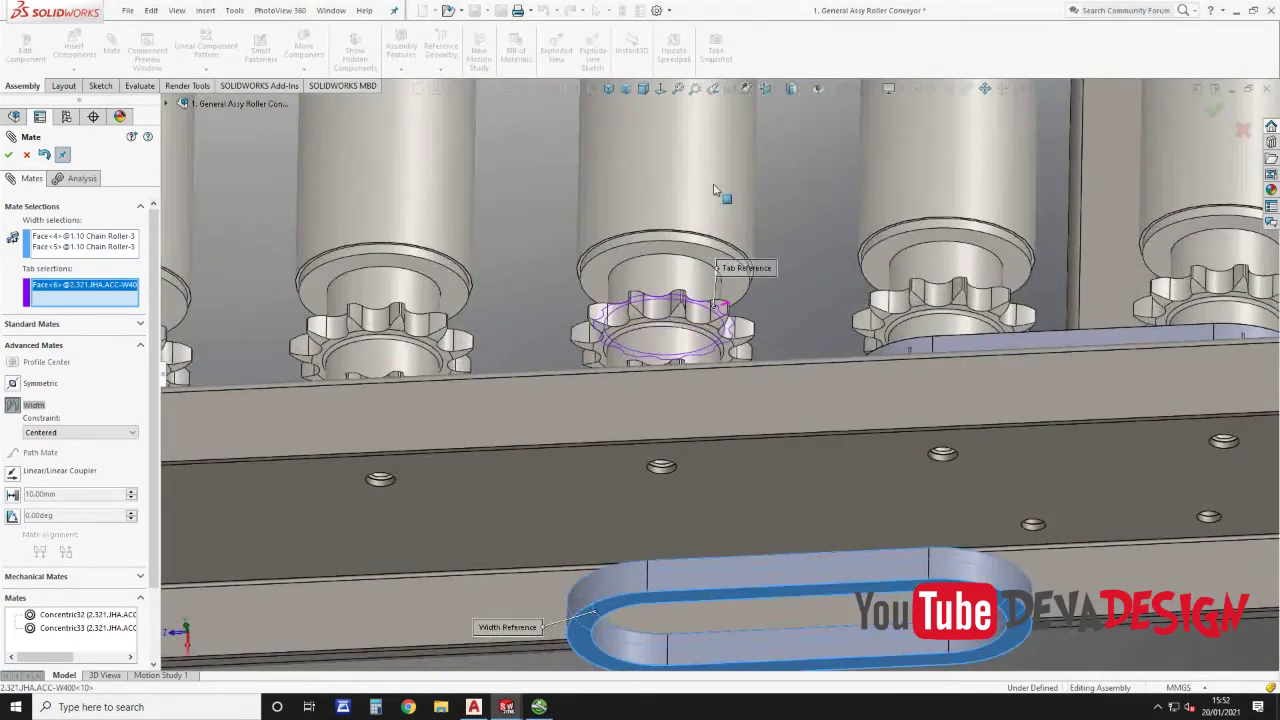
{"action": "scroll", "coordinate": [716, 330], "scroll_direction": "down", "scroll_amount": 5}
{"action": "scroll", "coordinate": [717, 332], "scroll_direction": "down", "scroll_amount": 2}
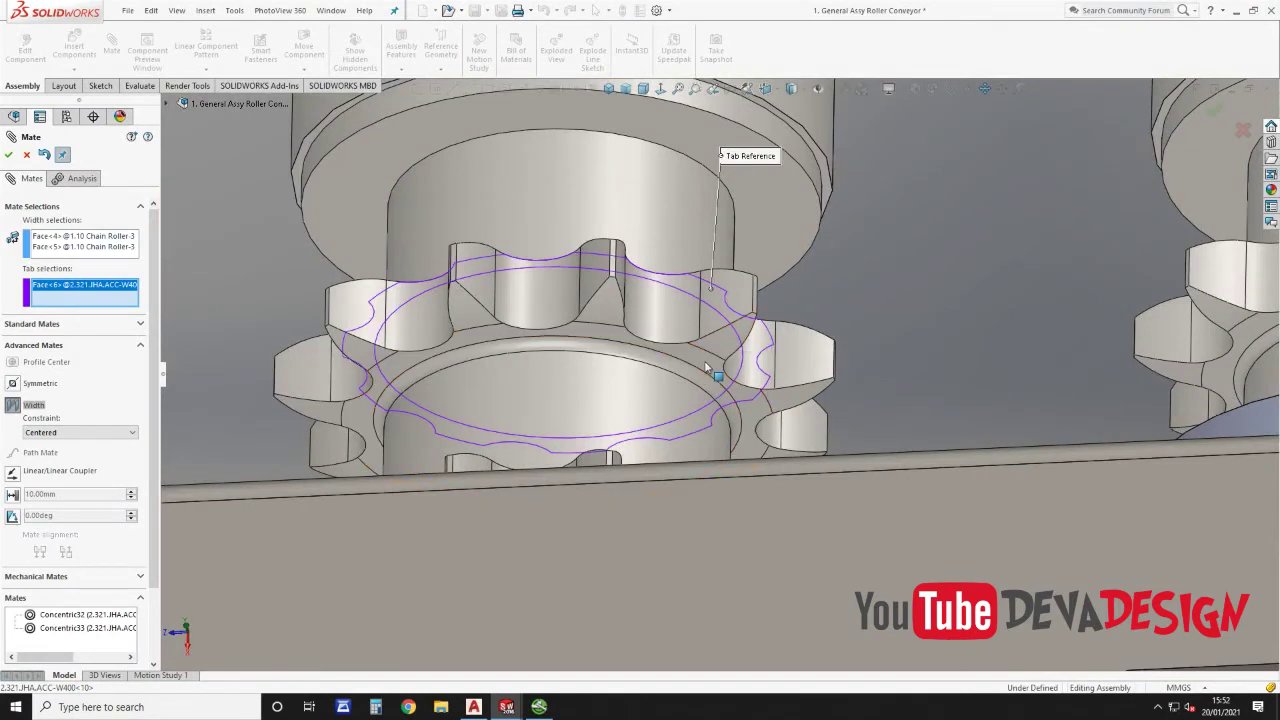
{"action": "left_click", "coordinate": [705, 367]}
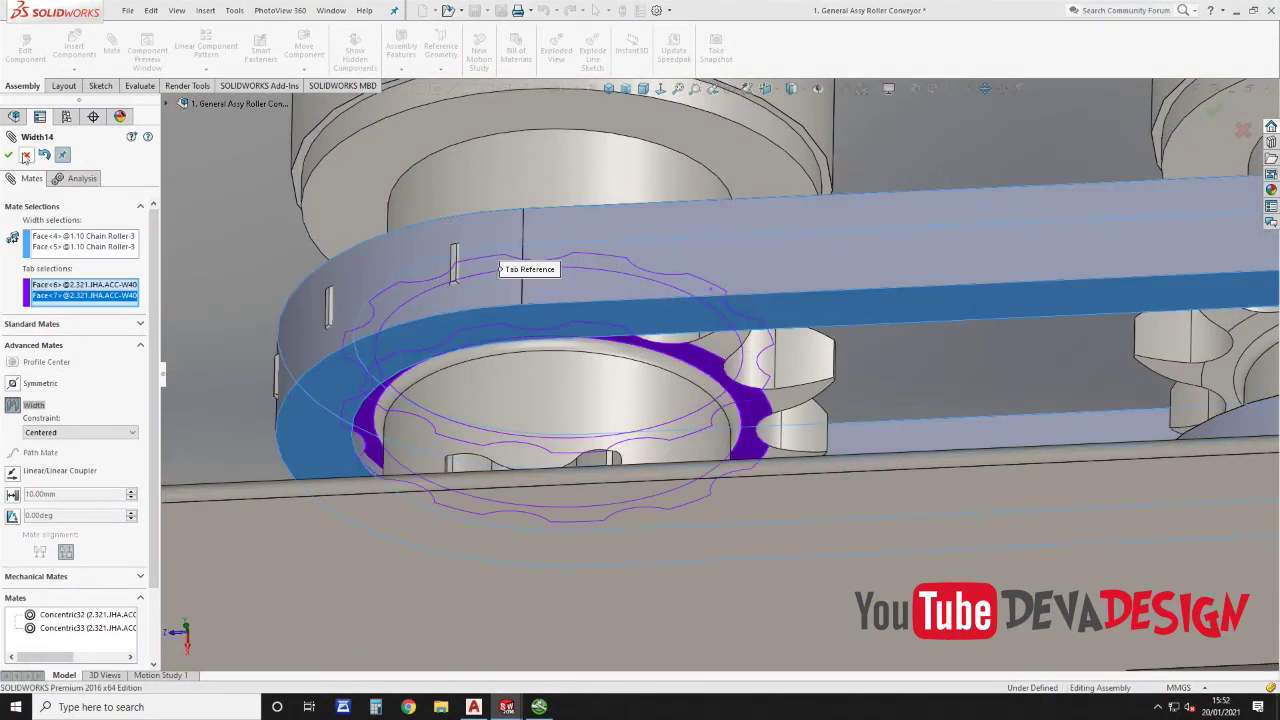
{"action": "left_click", "coordinate": [8, 156]}
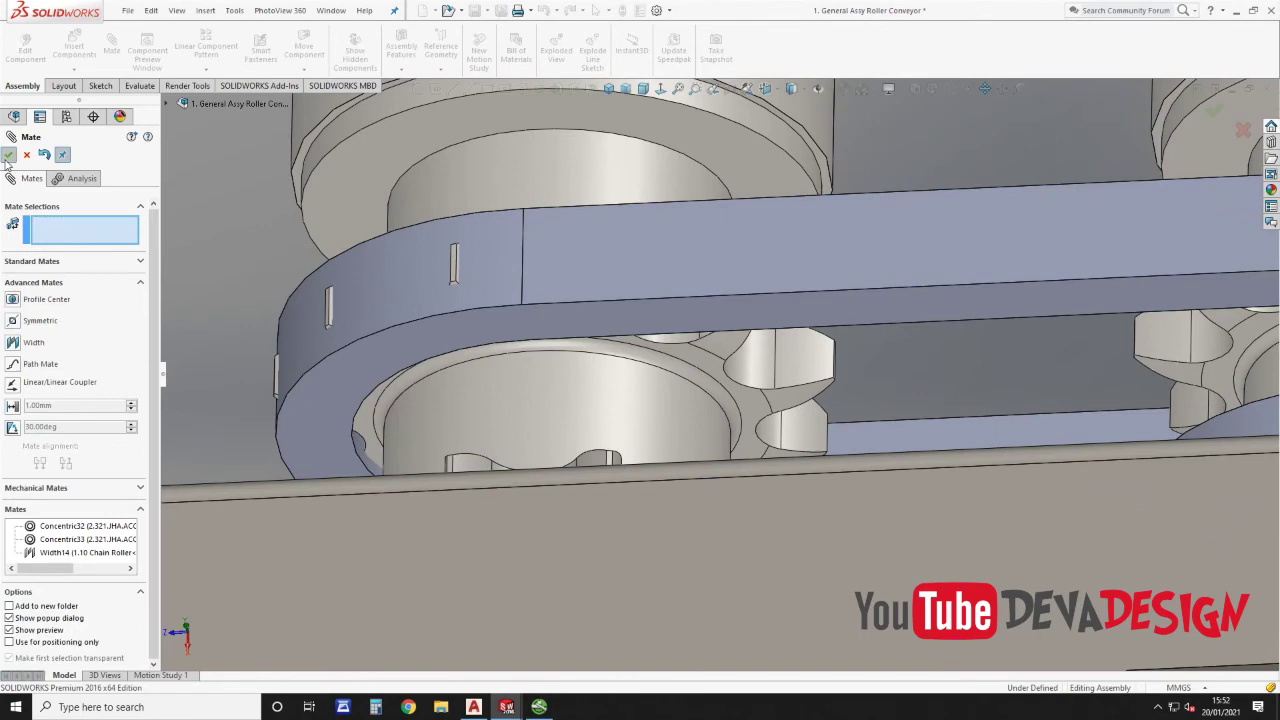
{"action": "key", "text": "Escape"}
{"action": "scroll", "coordinate": [742, 392], "scroll_direction": "up", "scroll_amount": 8}
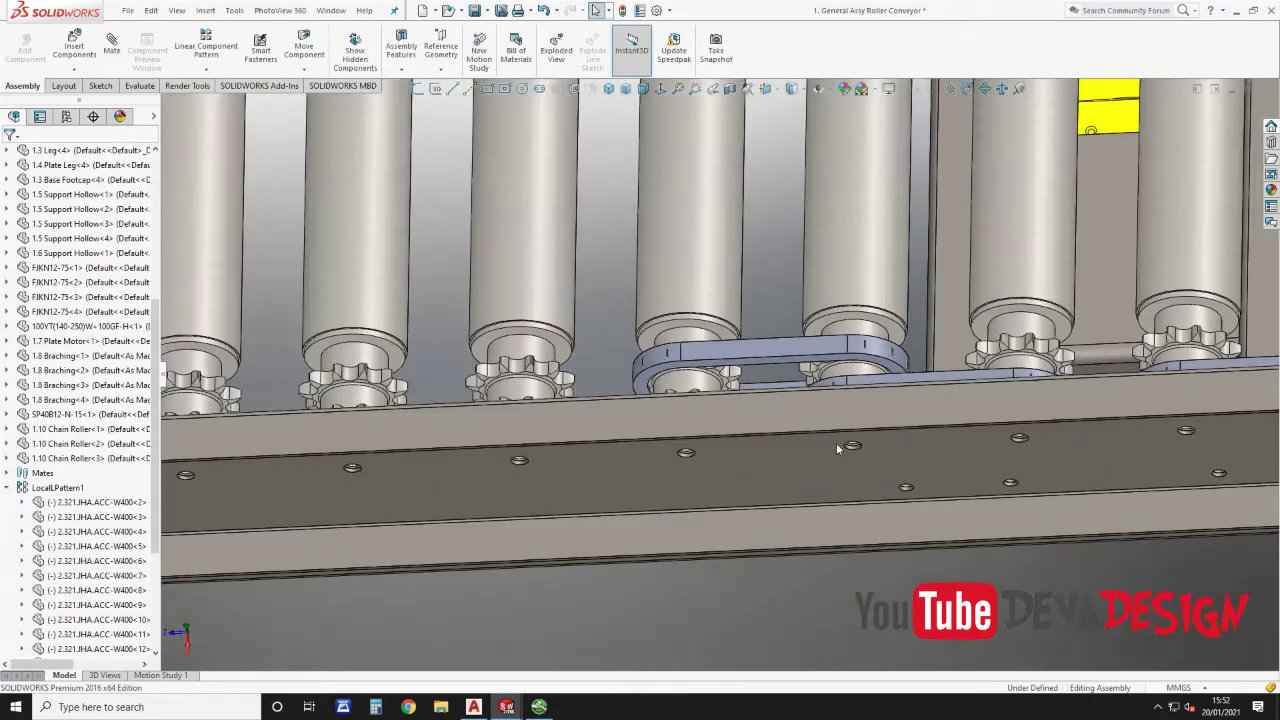
Step: Place a fourth copy of the 1.10 Chain Roller outside the frame, beside the first chain
{"action": "middle_click_drag", "start_coordinate": [845, 431], "coordinate": [1040, 407]}
{"action": "scroll", "coordinate": [1040, 407], "scroll_direction": "down", "scroll_amount": 4}
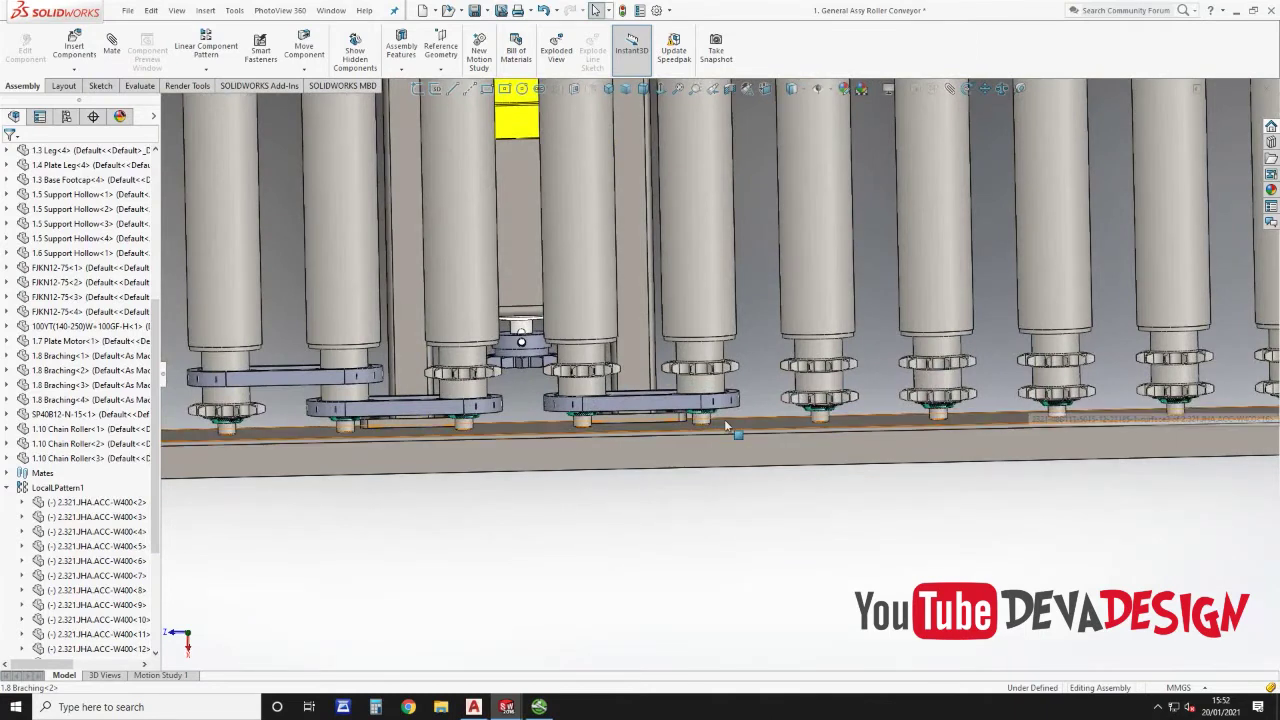
{"action": "left_click_drag", "start_coordinate": [680, 403], "coordinate": [780, 509], "text": "ctrl"}
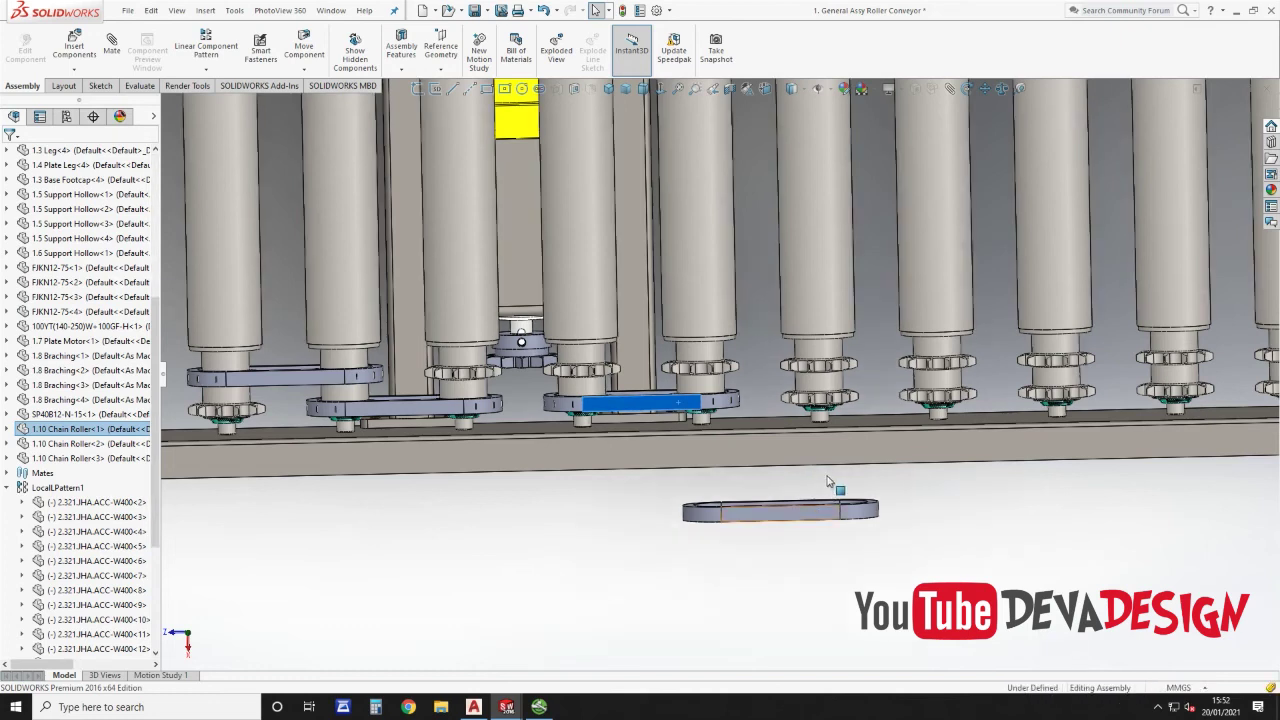
Step: Mate the fourth chain's two outer end arcs concentric with the first chain's far roller hub and the next roller's hub
{"action": "scroll", "coordinate": [828, 481], "scroll_direction": "down", "scroll_amount": 3}
{"action": "left_click", "coordinate": [618, 573]}
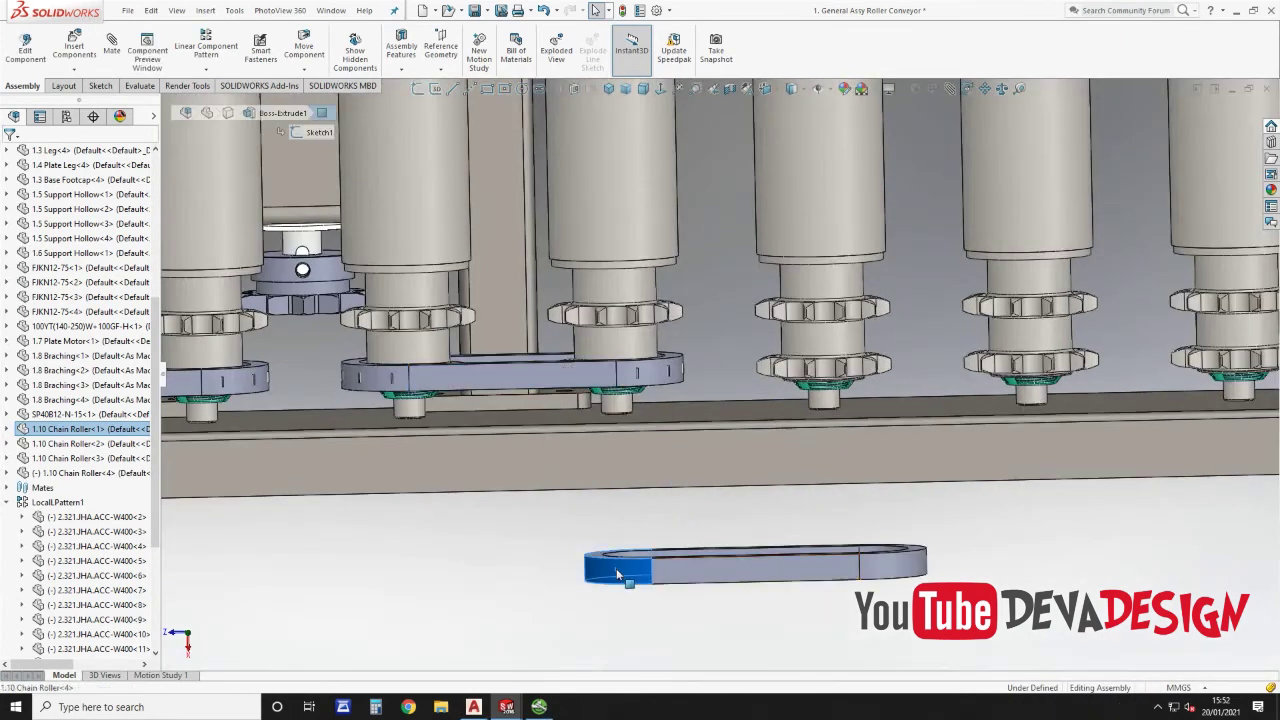
{"action": "key", "text": "m"}
{"action": "left_click", "coordinate": [635, 293]}
{"action": "left_click", "coordinate": [620, 263]}
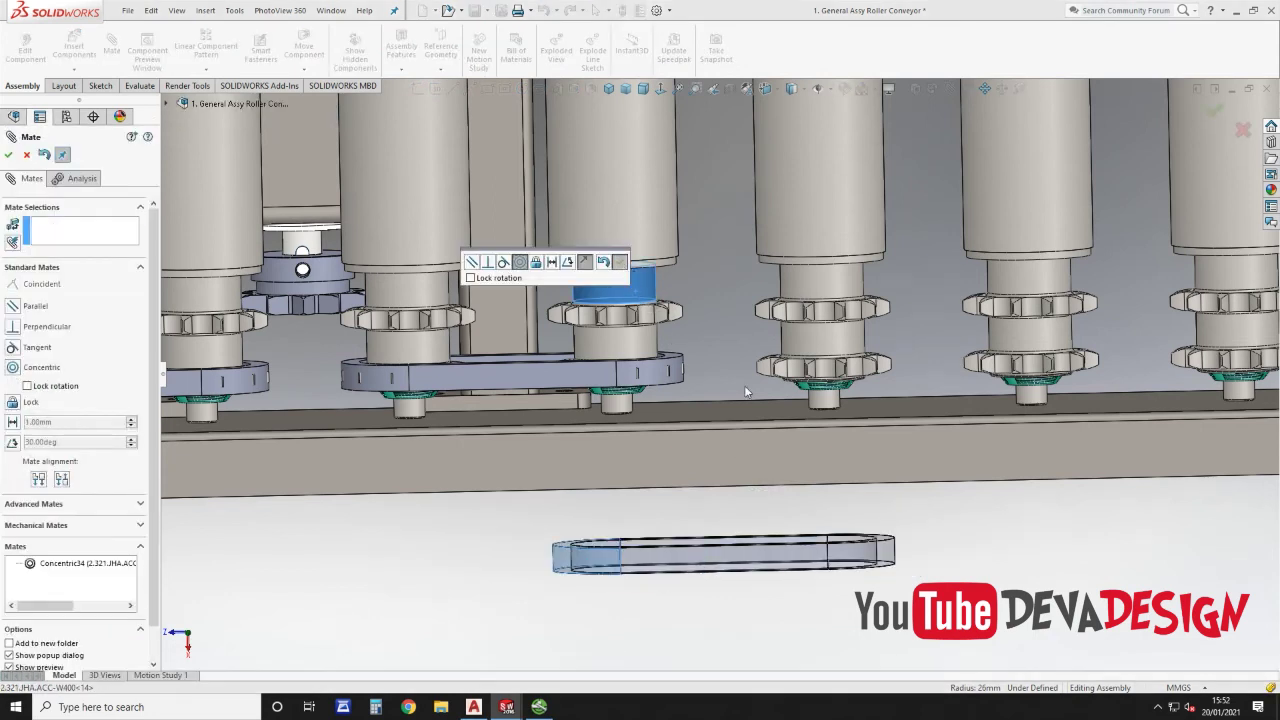
{"action": "left_click", "coordinate": [879, 538]}
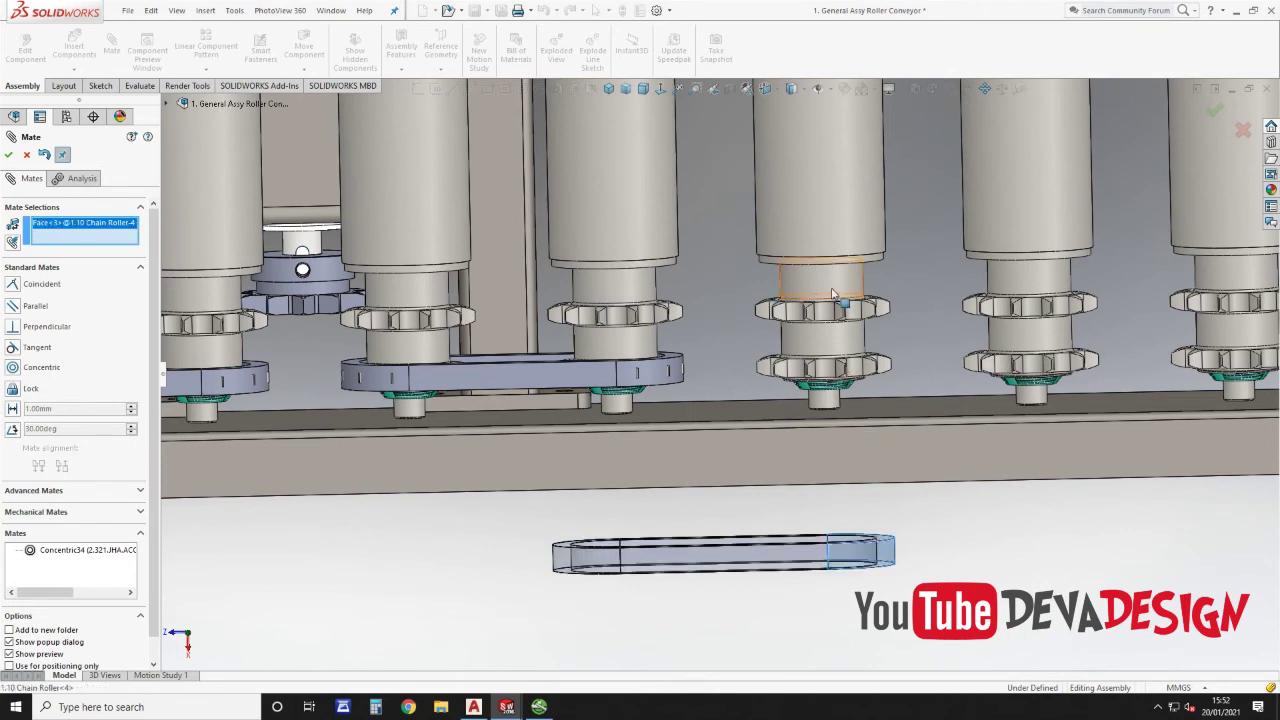
{"action": "left_click", "coordinate": [832, 293]}
{"action": "left_click", "coordinate": [998, 262]}
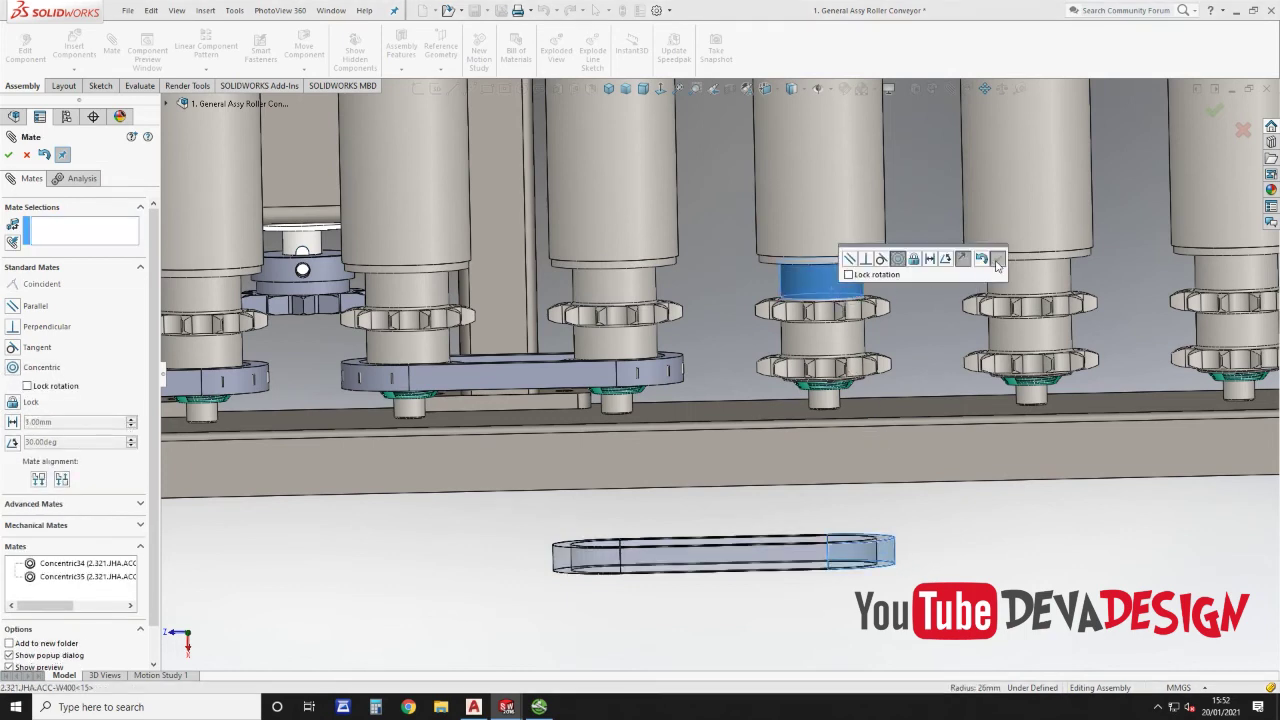
Step: Start an advanced Width mate with both side faces of the fourth 1.10 Chain Roller as the width selections
{"action": "left_click", "coordinate": [80, 496]}
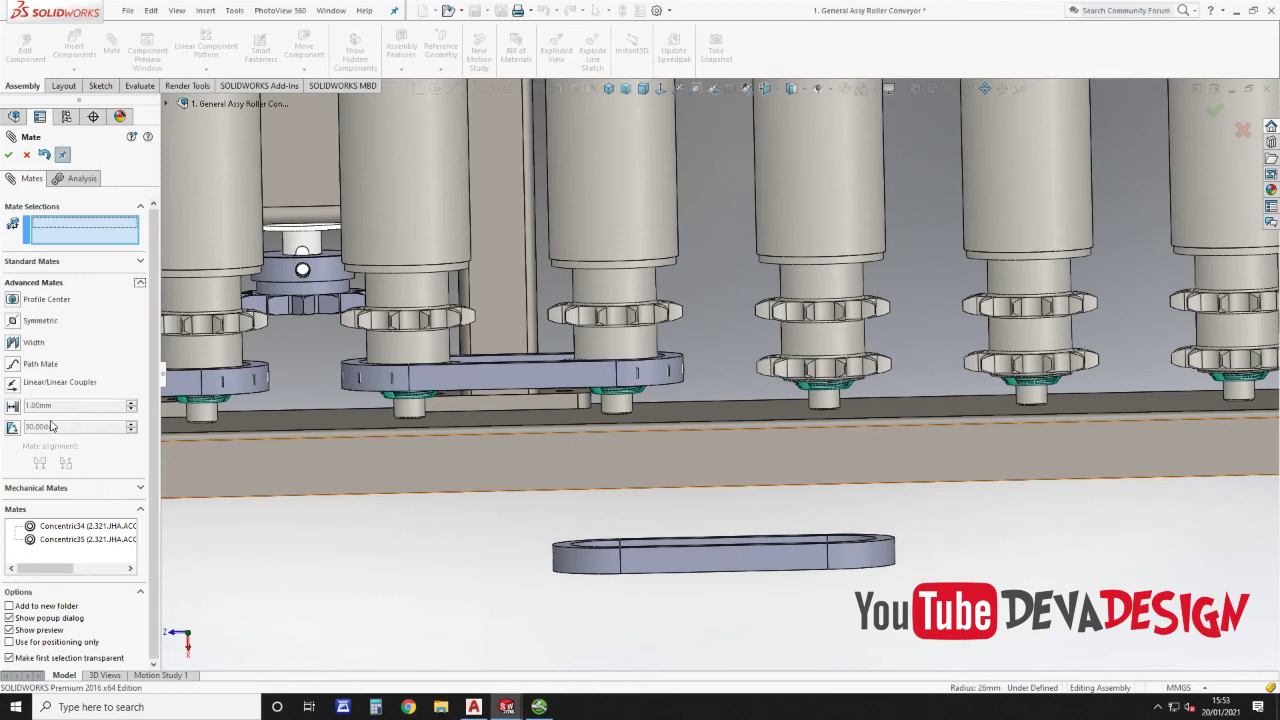
{"action": "left_click", "coordinate": [13, 345]}
{"action": "scroll", "coordinate": [575, 530], "scroll_direction": "down", "scroll_amount": 5}
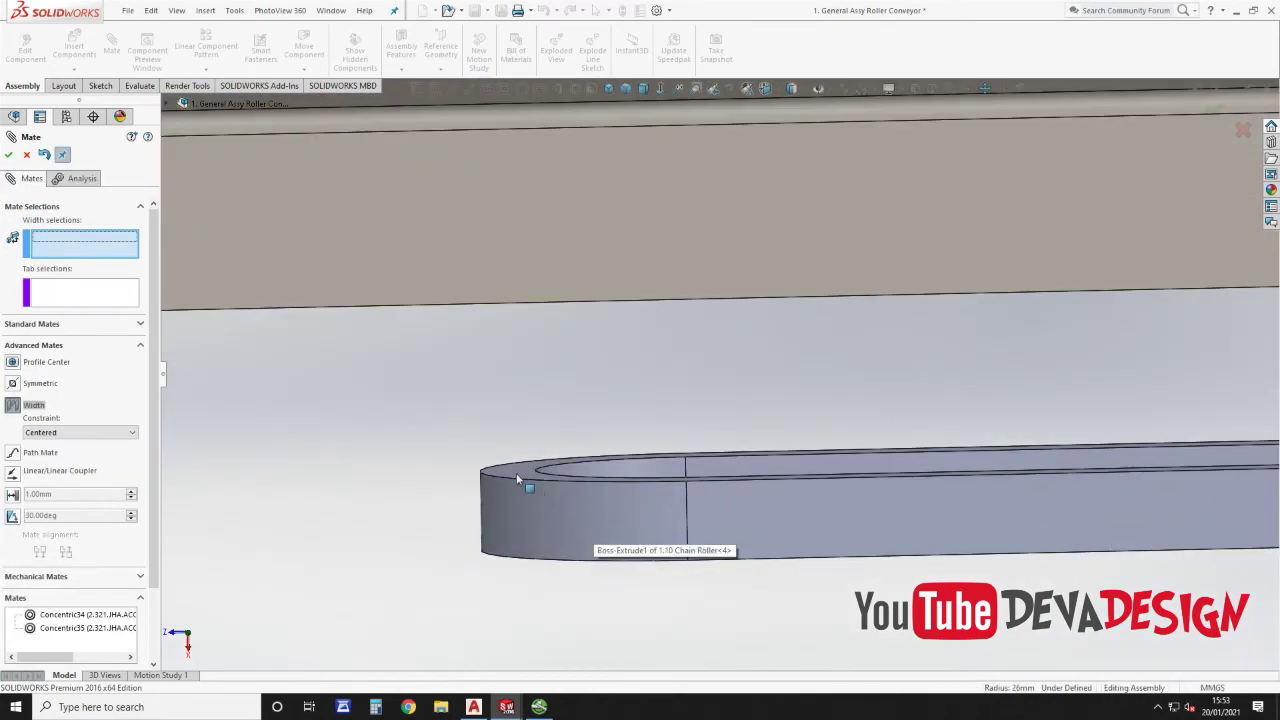
{"action": "scroll", "coordinate": [516, 473], "scroll_direction": "up", "scroll_amount": 5}
{"action": "middle_click_drag", "start_coordinate": [757, 434], "coordinate": [738, 367]}
{"action": "left_click", "coordinate": [641, 475]}
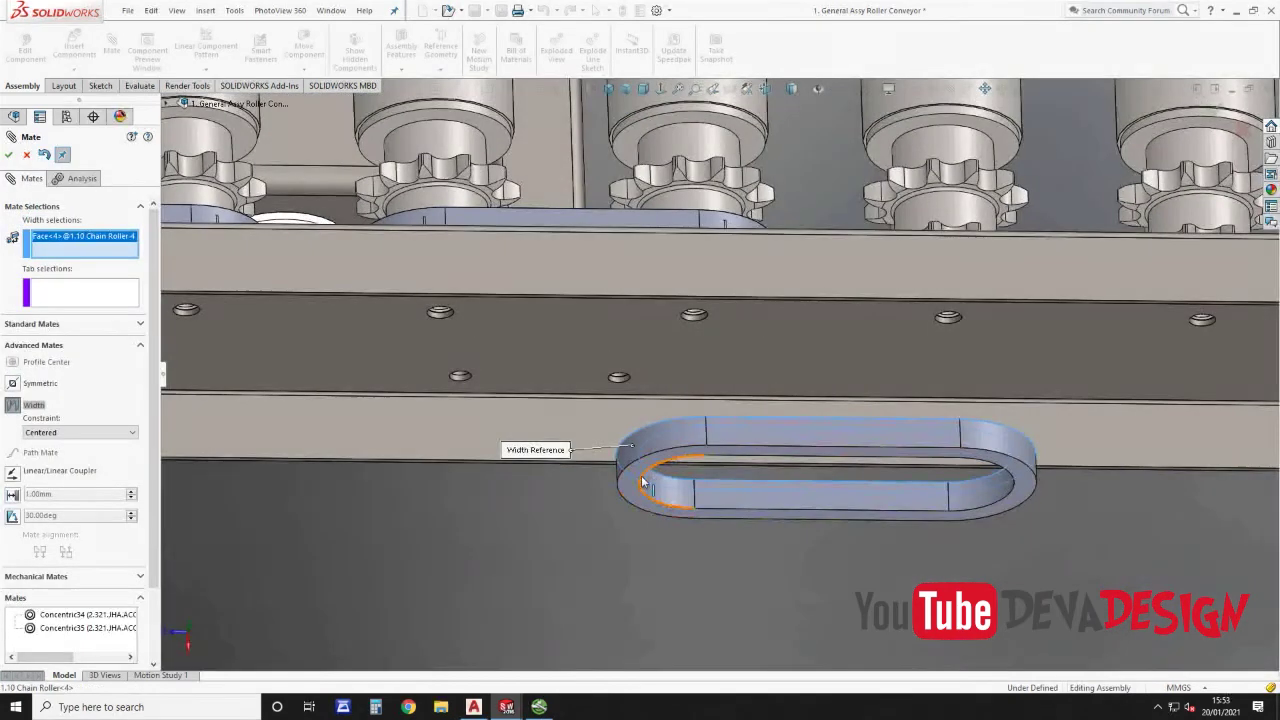
{"action": "left_click", "coordinate": [631, 477]}
Step: Center the fourth chain on both side faces of the inner sprocket beside the first chain with the Centered Width mate
{"action": "scroll", "coordinate": [720, 200], "scroll_direction": "down", "scroll_amount": 5}
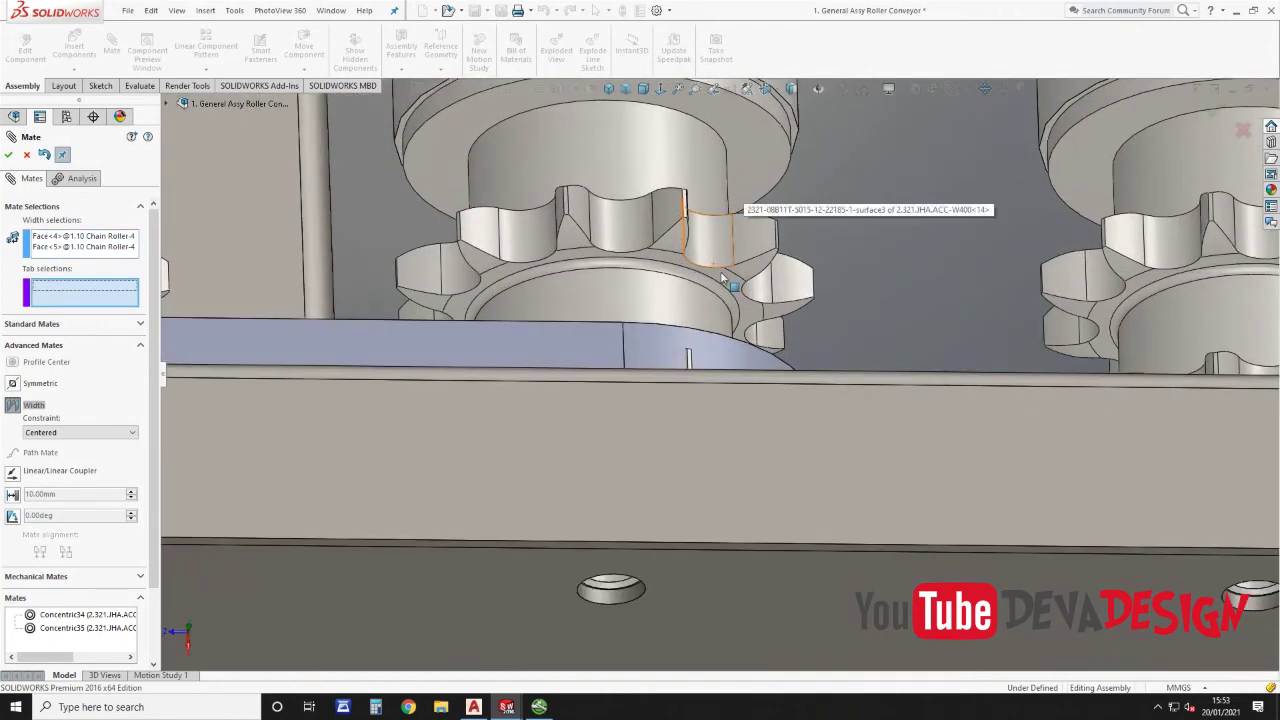
{"action": "left_click", "coordinate": [722, 277]}
{"action": "scroll", "coordinate": [696, 453], "scroll_direction": "up", "scroll_amount": 5}
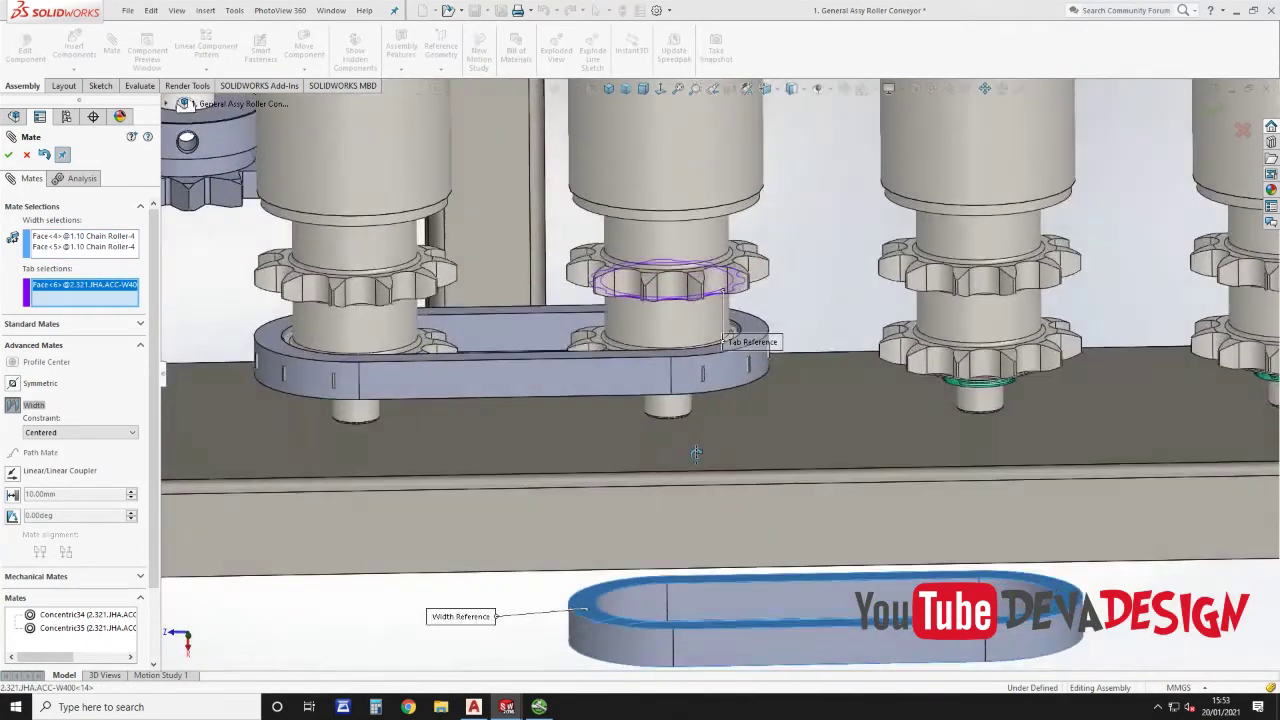
{"action": "scroll", "coordinate": [735, 215], "scroll_direction": "down", "scroll_amount": 5}
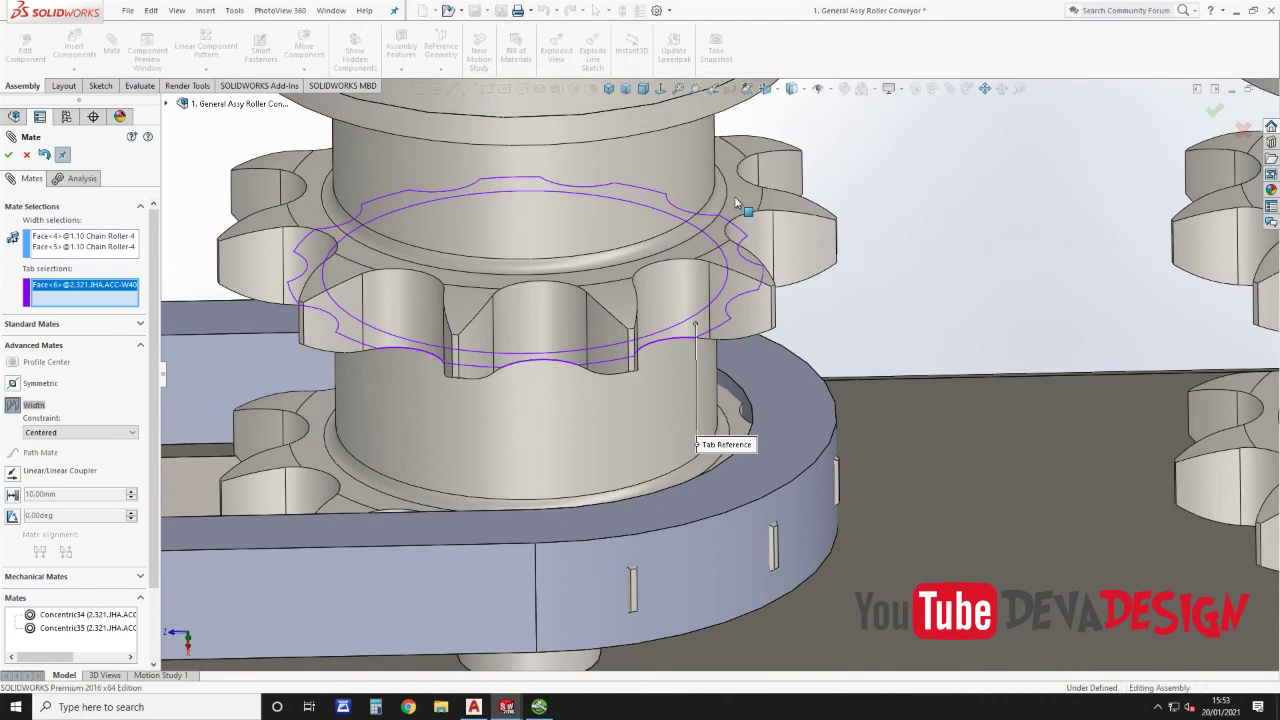
{"action": "left_click", "coordinate": [735, 203]}
{"action": "scroll", "coordinate": [738, 210], "scroll_direction": "up", "scroll_amount": 5}
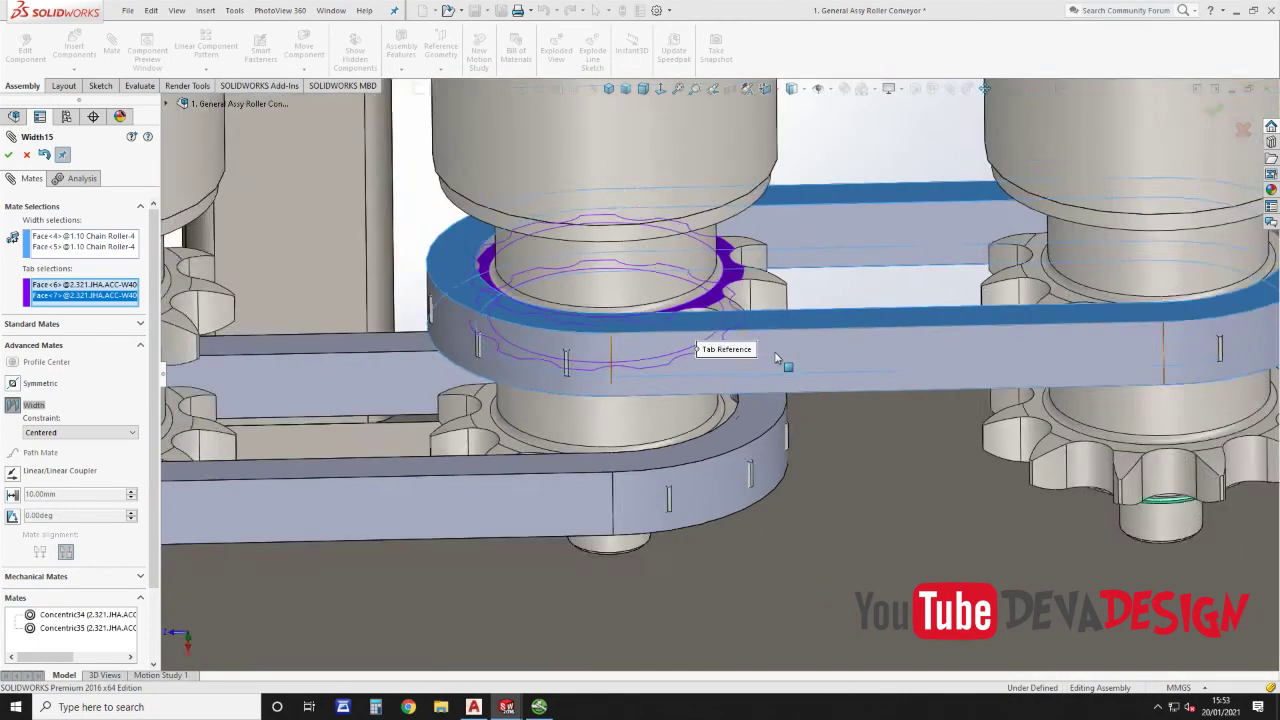
{"action": "scroll", "coordinate": [756, 405], "scroll_direction": "up", "scroll_amount": 5}
{"action": "middle_click_drag", "start_coordinate": [752, 435], "coordinate": [754, 381]}
{"action": "left_click", "coordinate": [9, 155]}
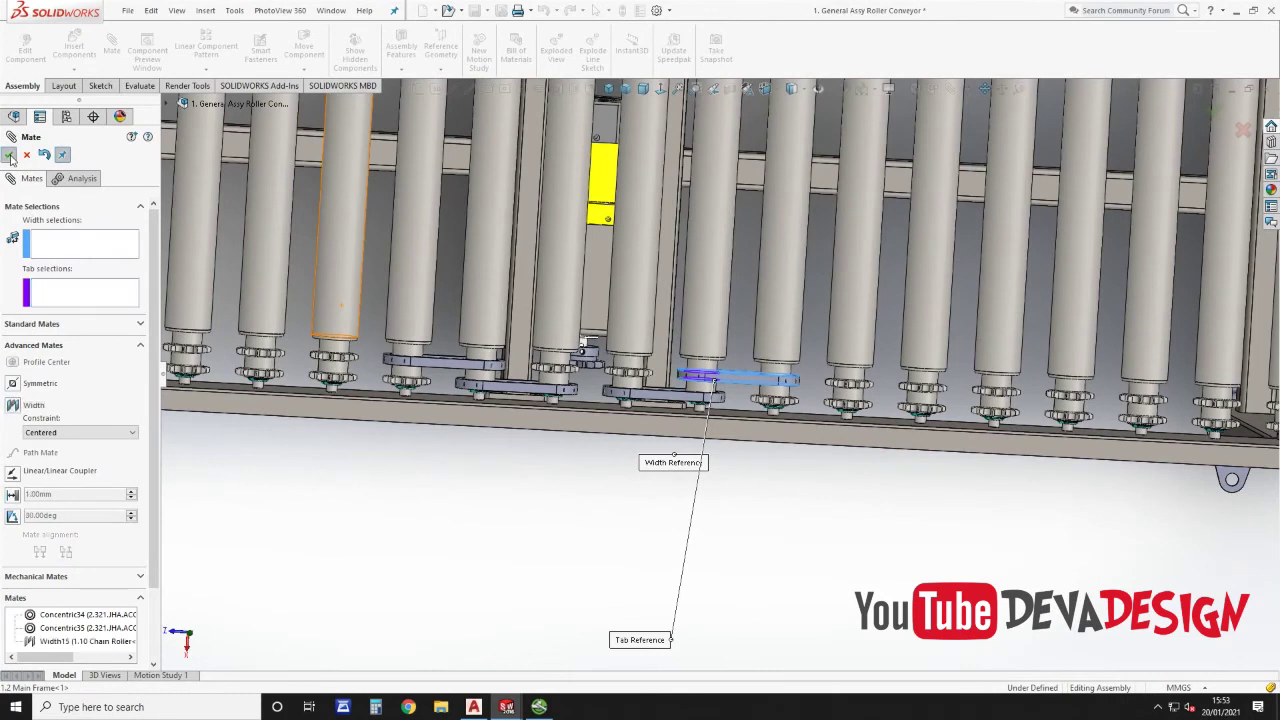
{"action": "left_click", "coordinate": [9, 155]}
Step: Save the roller conveyor assembly and open the recently used 1.9 Chain Drive part
{"action": "key", "text": "f"}
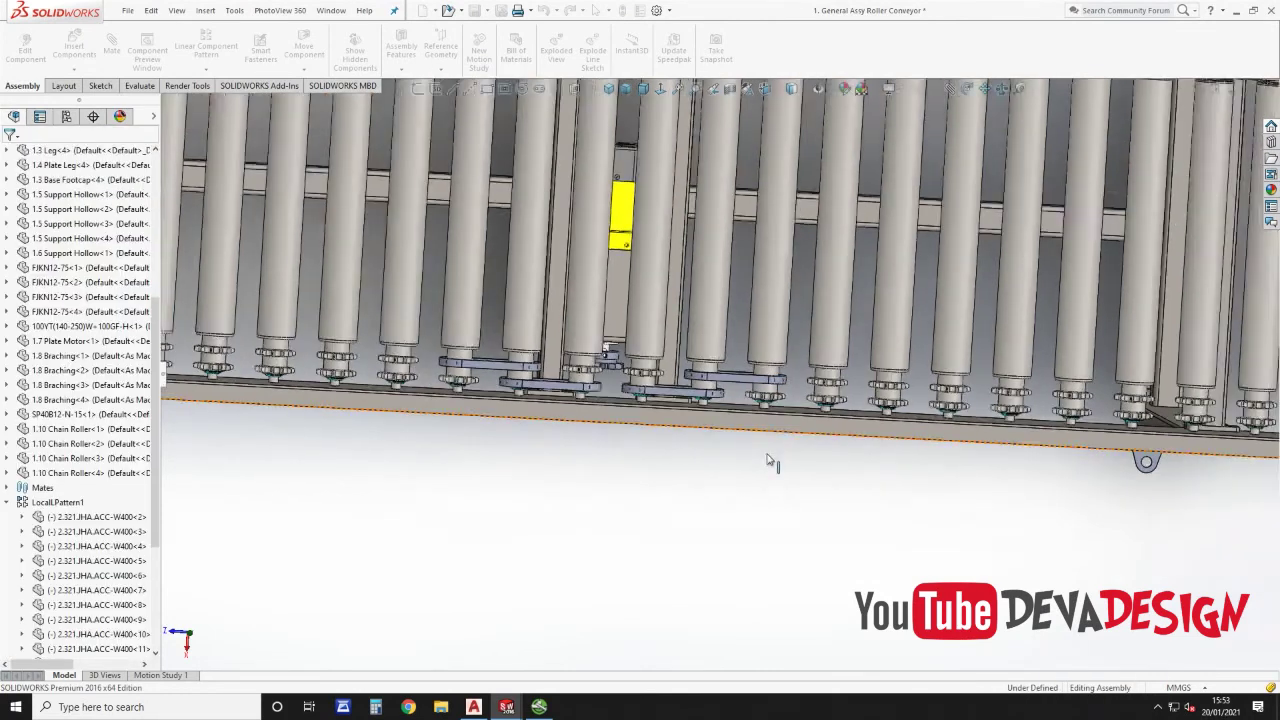
{"action": "scroll", "coordinate": [714, 421], "scroll_direction": "down", "scroll_amount": 2}
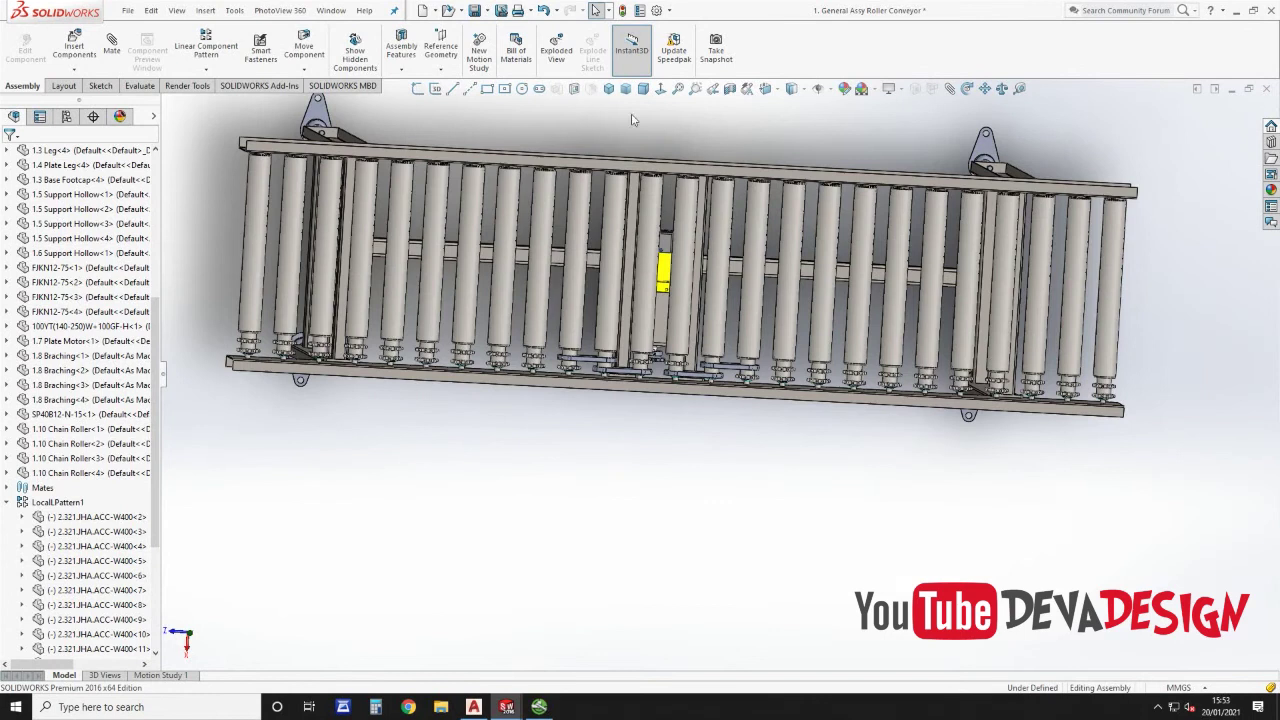
{"action": "left_click", "coordinate": [660, 89]}
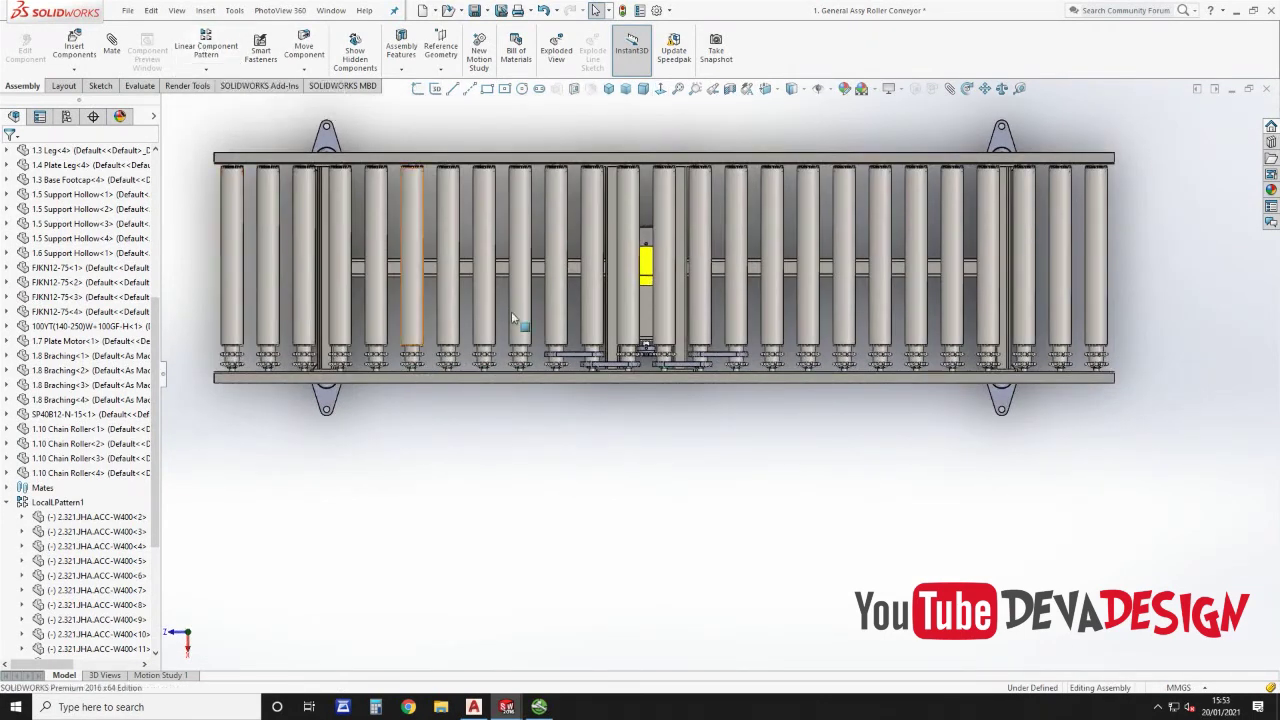
{"action": "scroll", "coordinate": [698, 382], "scroll_direction": "down", "scroll_amount": 4}
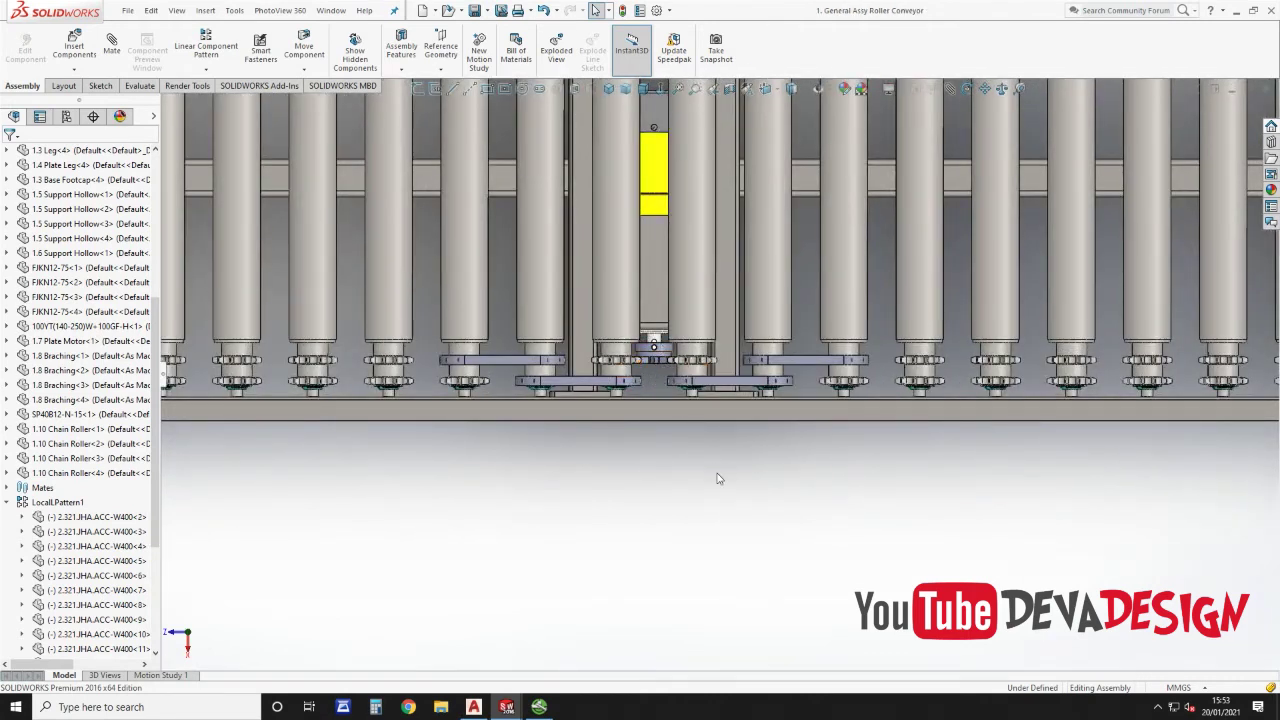
{"action": "key", "text": "r"}
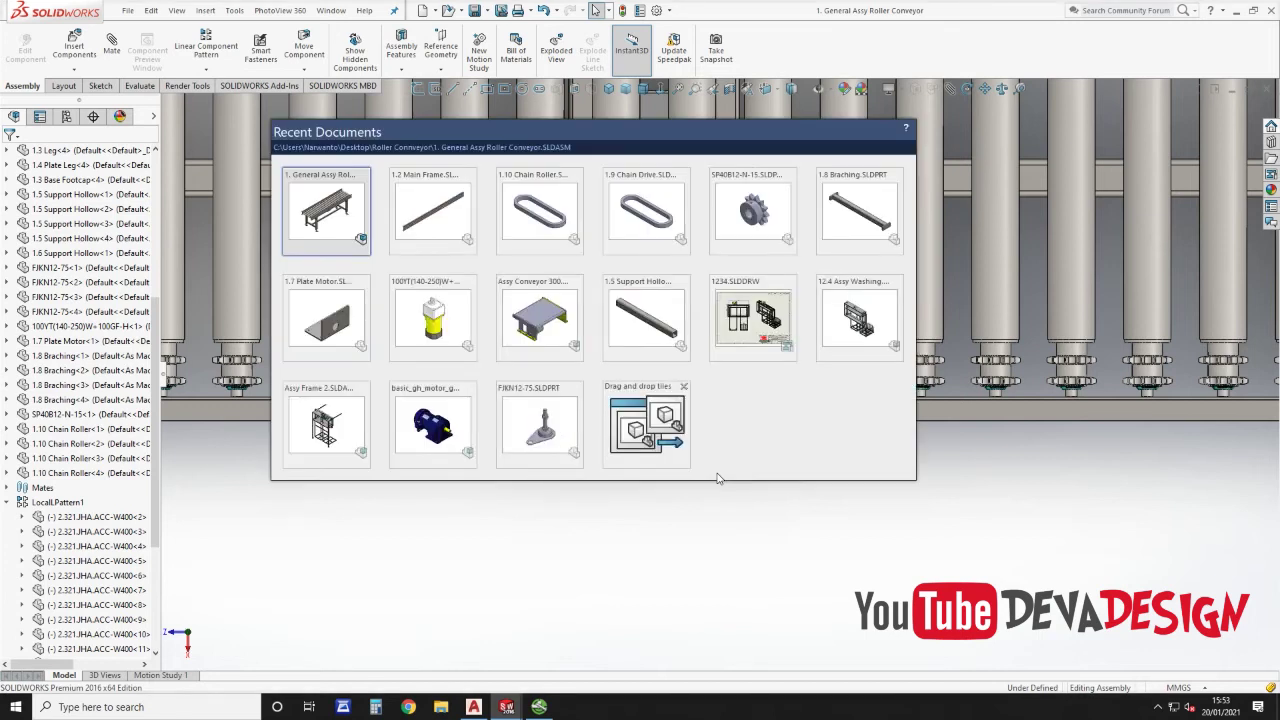
{"action": "left_click", "coordinate": [646, 221]}
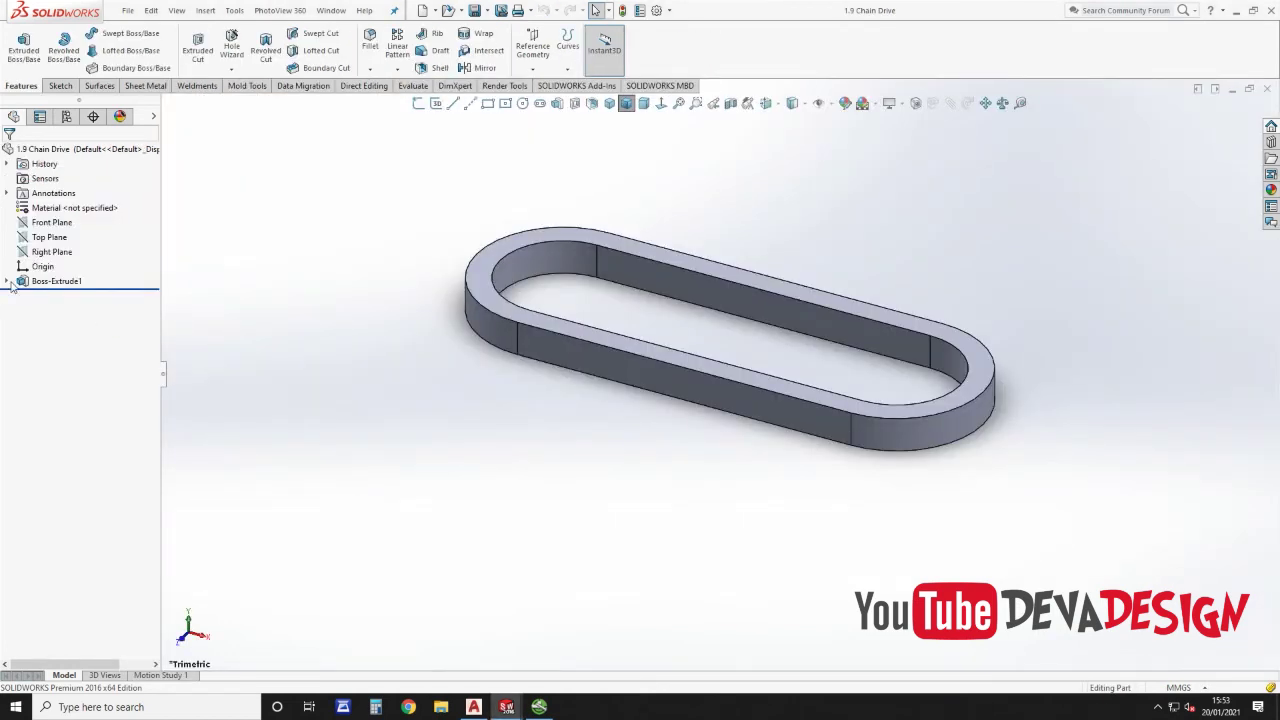
Step: Edit Sketch1 of the chain drive's Boss-Extrude1 and set the distance between the arc centers to 80 mm
{"action": "left_click", "coordinate": [7, 281]}
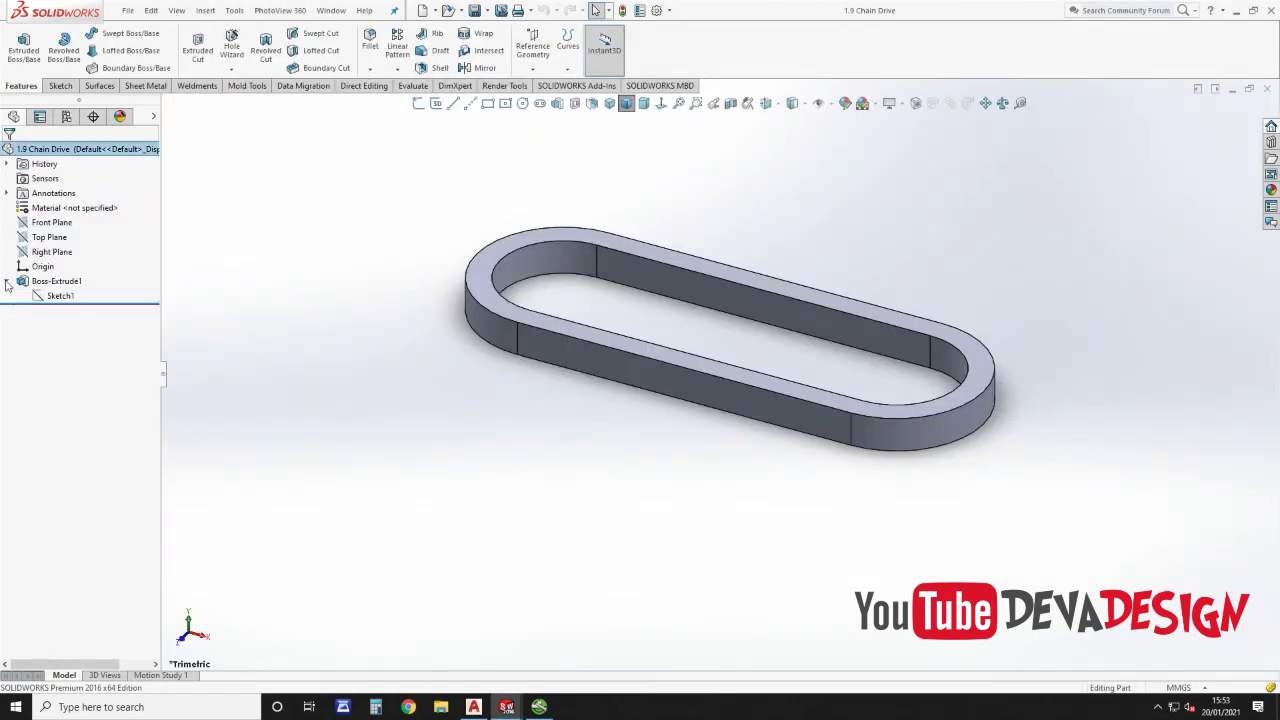
{"action": "left_click", "coordinate": [52, 295]}
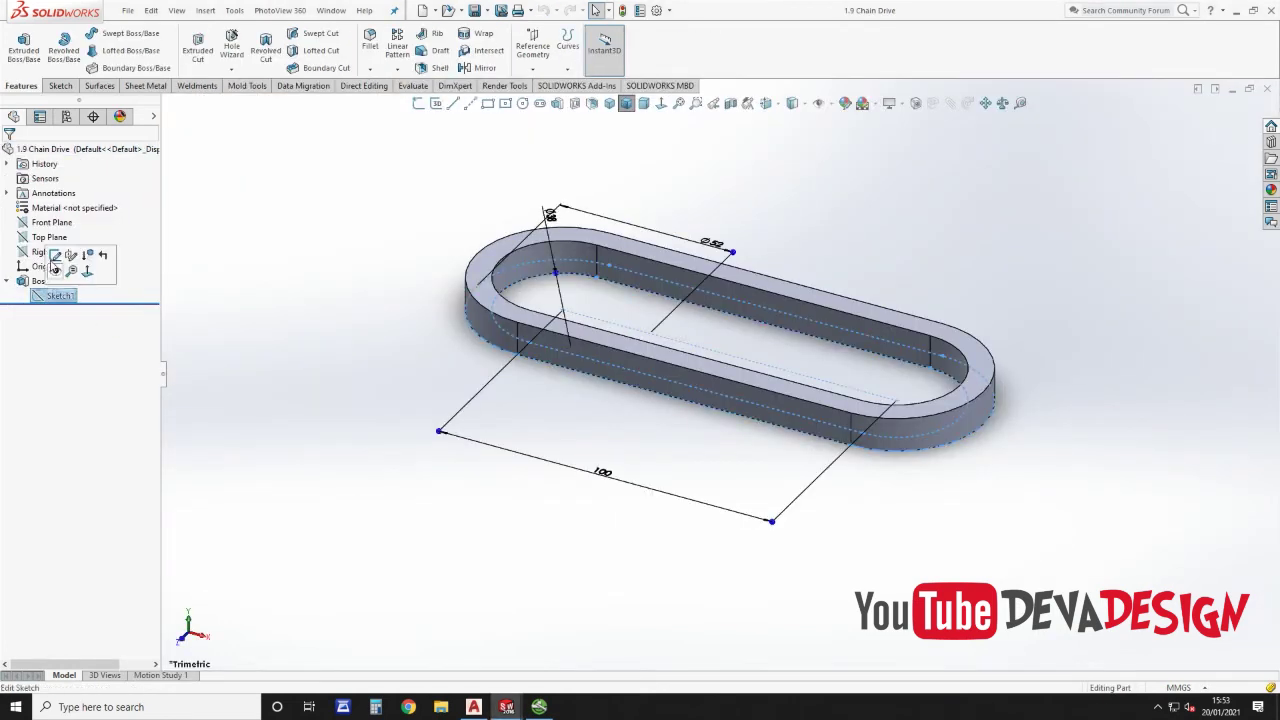
{"action": "left_click", "coordinate": [662, 106]}
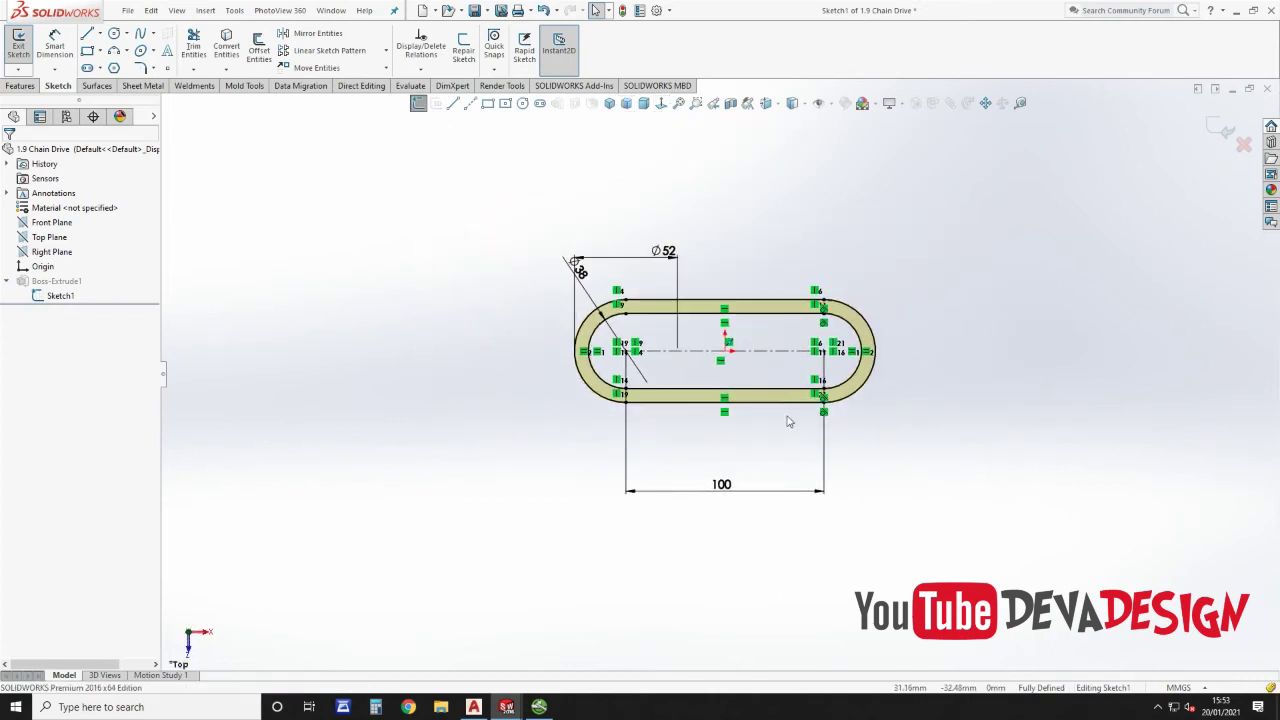
{"action": "double_click", "coordinate": [722, 485]}
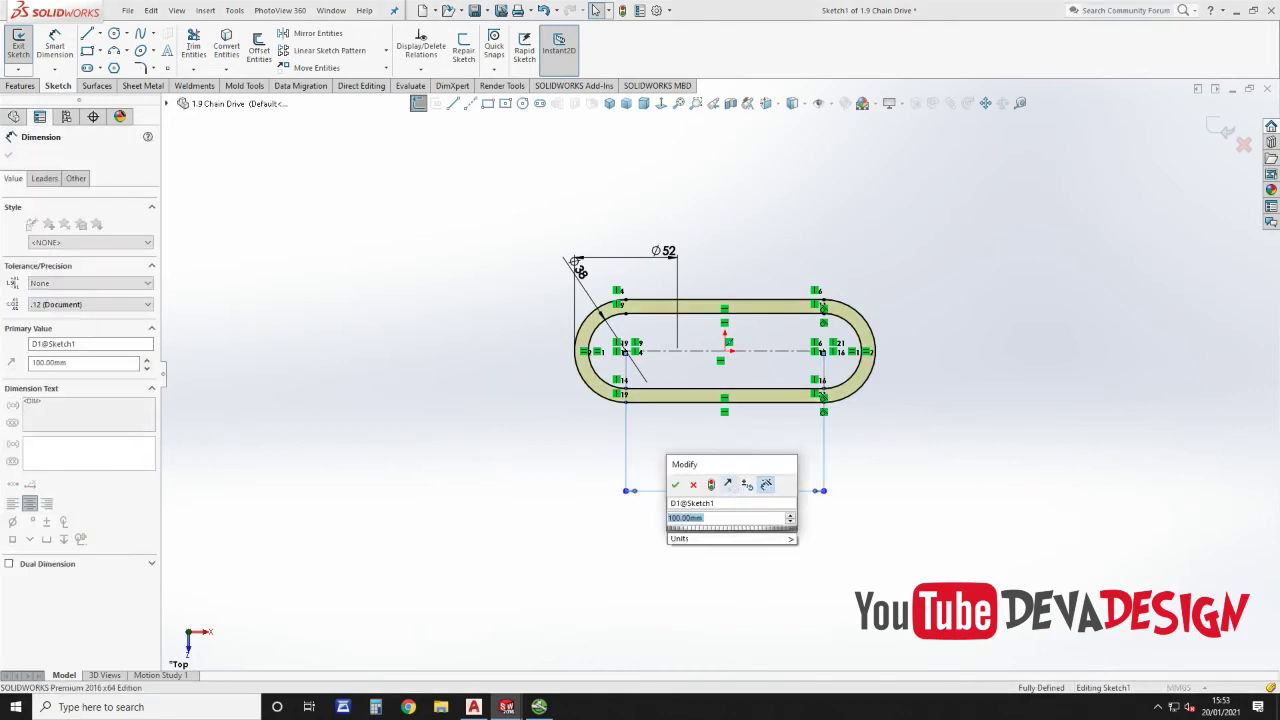
{"action": "type", "text": "80"}
{"action": "left_click", "coordinate": [712, 485]}
{"action": "left_click", "coordinate": [676, 485]}
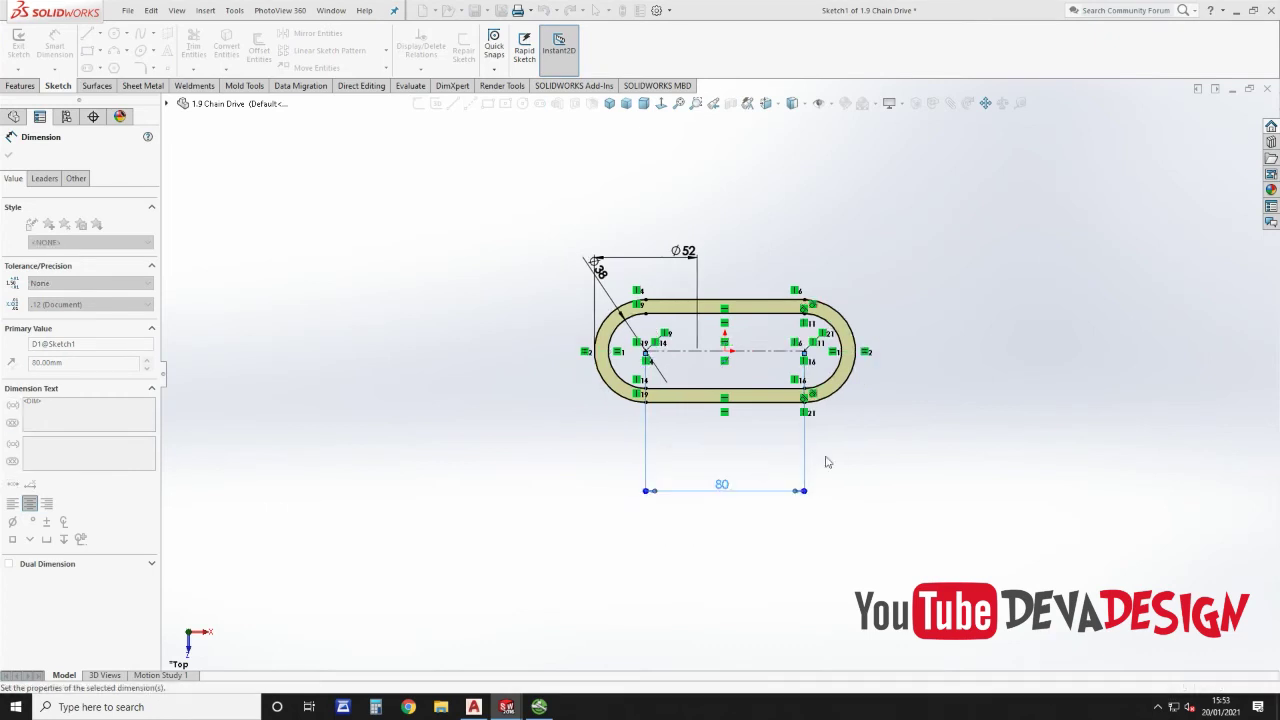
Step: Reposition the 80 mm center-distance dimension above the slot and its 52 mm diameter dimension
{"action": "left_click", "coordinate": [525, 104]}
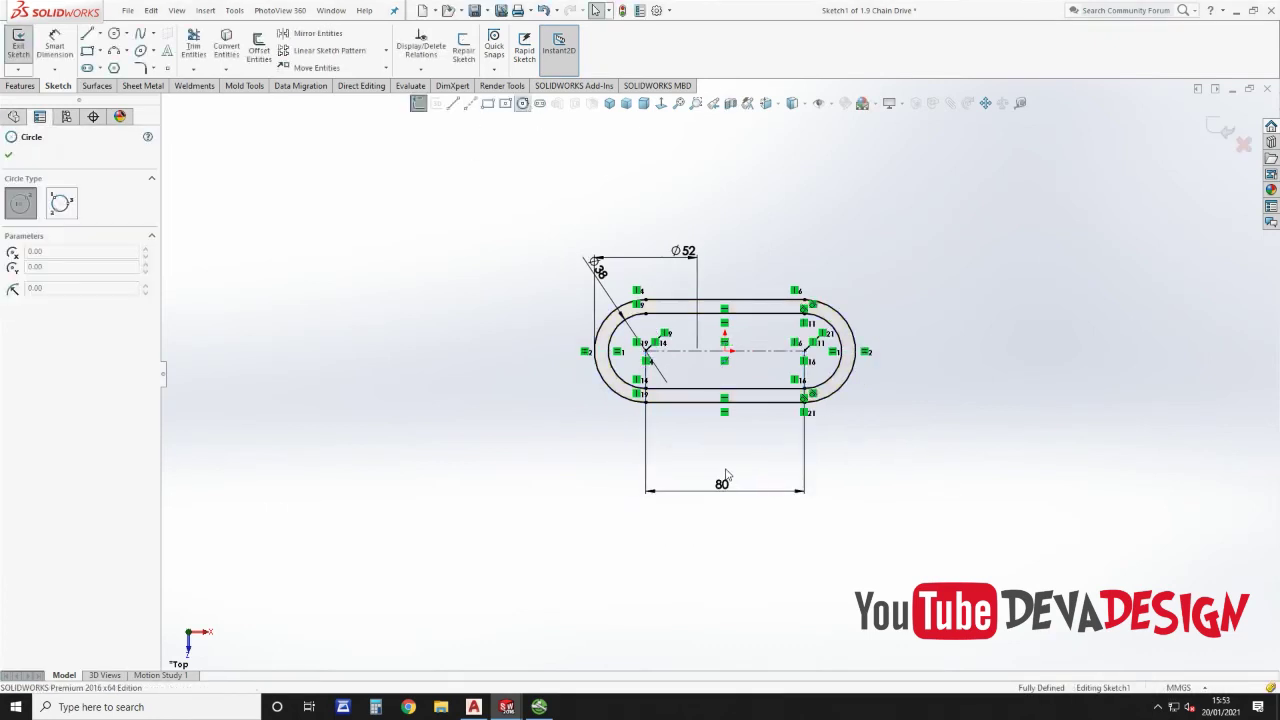
{"action": "key", "text": "Escape"}
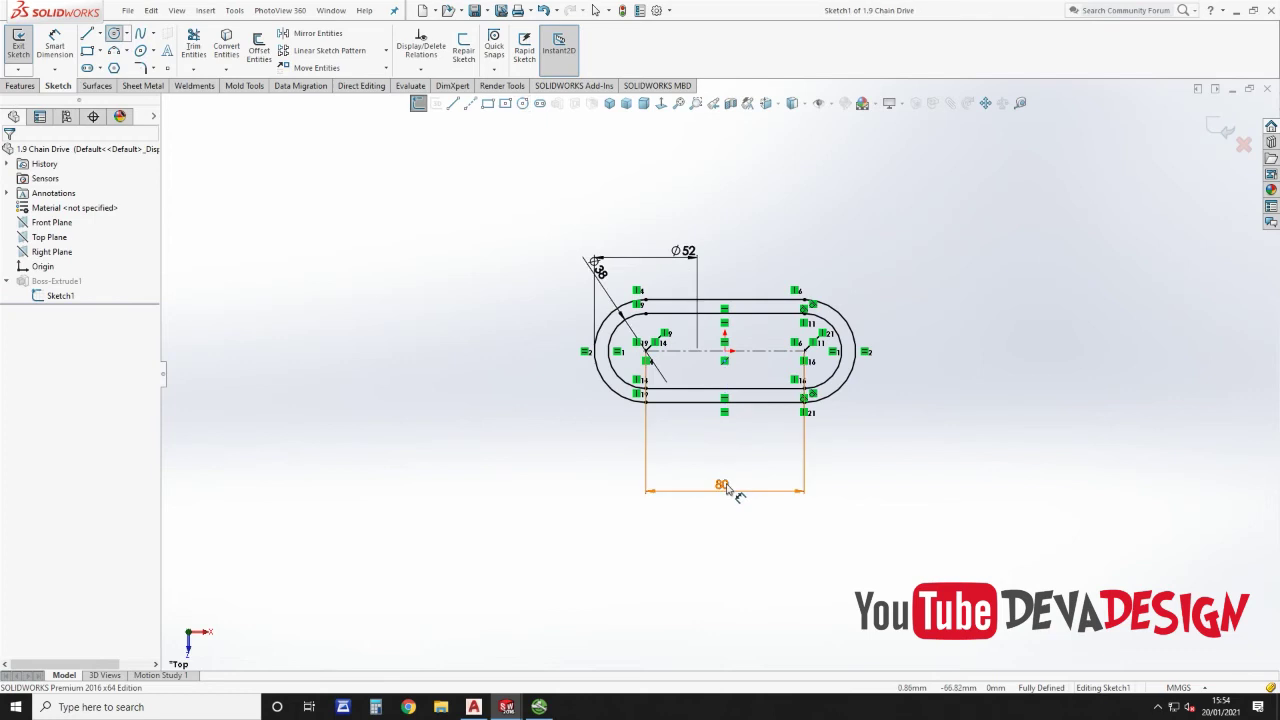
{"action": "left_click_drag", "start_coordinate": [722, 484], "coordinate": [728, 200]}
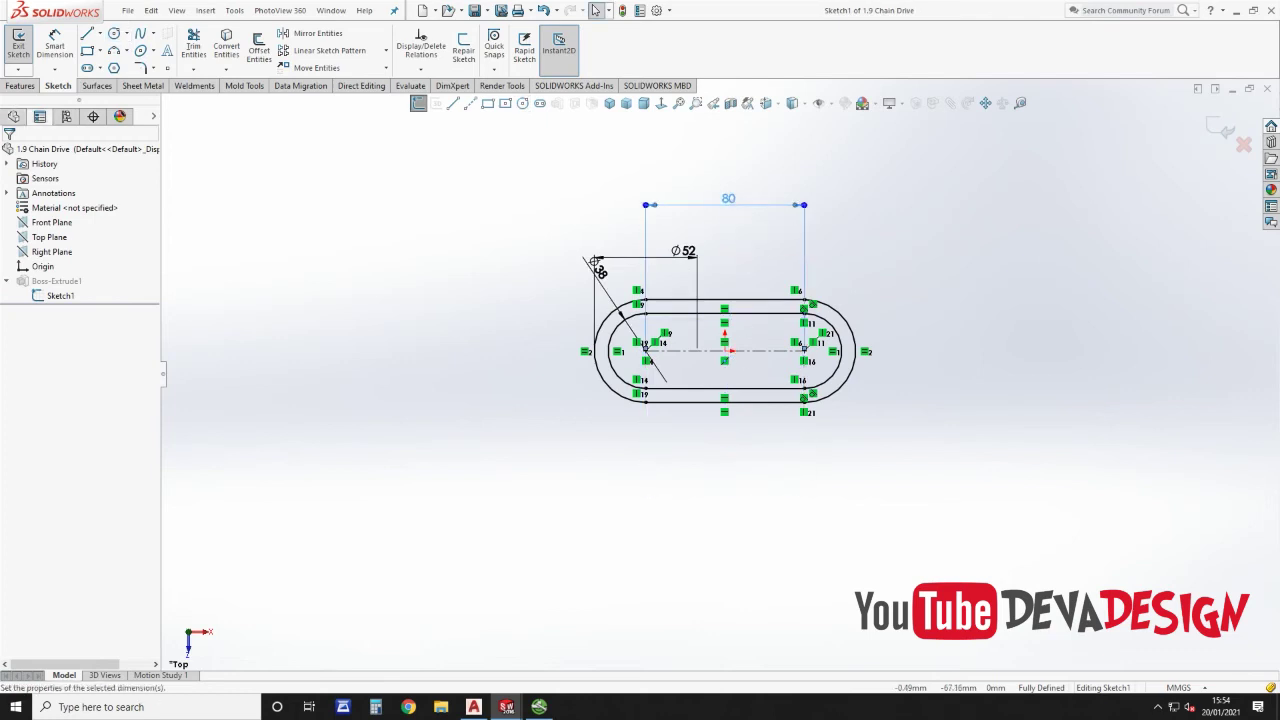
Step: Sketch two concentric circles with radii of about 21 and 29 mm, centered about 62 mm below the origin
{"action": "left_click", "coordinate": [523, 104]}
{"action": "left_click", "coordinate": [725, 474]}
{"action": "left_click", "coordinate": [725, 516]}
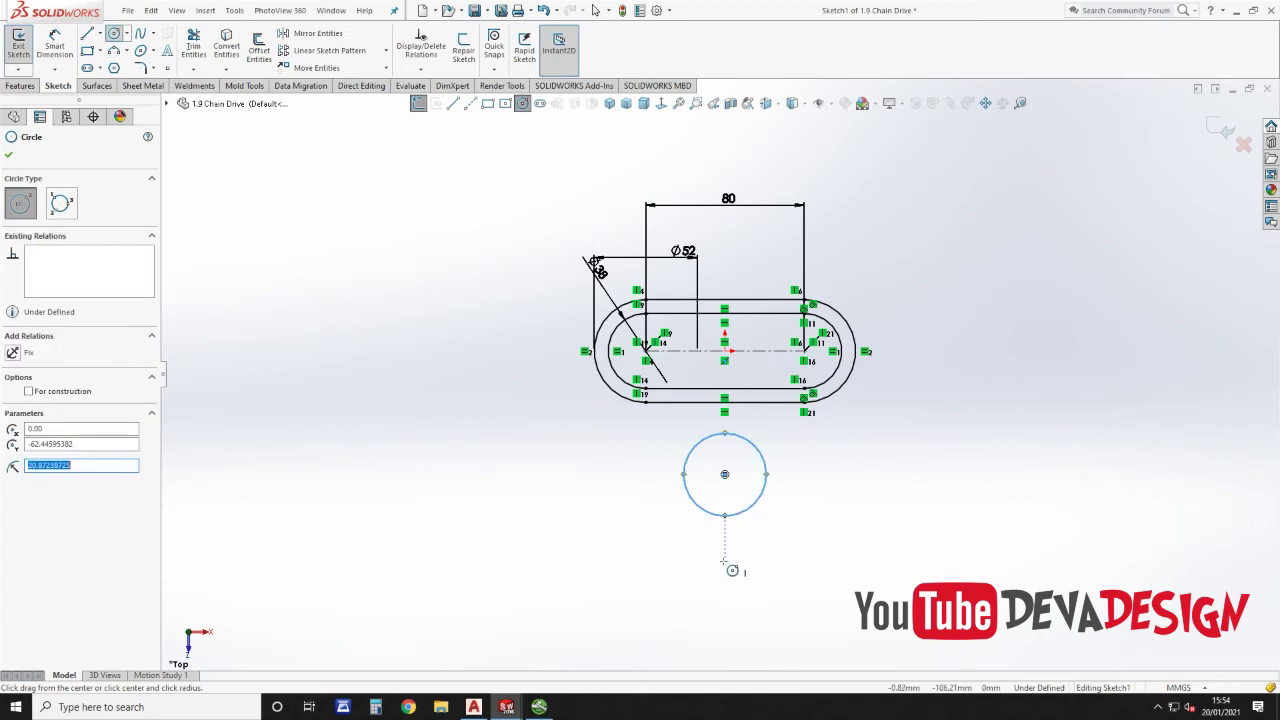
{"action": "left_click", "coordinate": [725, 474]}
{"action": "scroll", "coordinate": [790, 440], "scroll_direction": "down", "scroll_amount": 2}
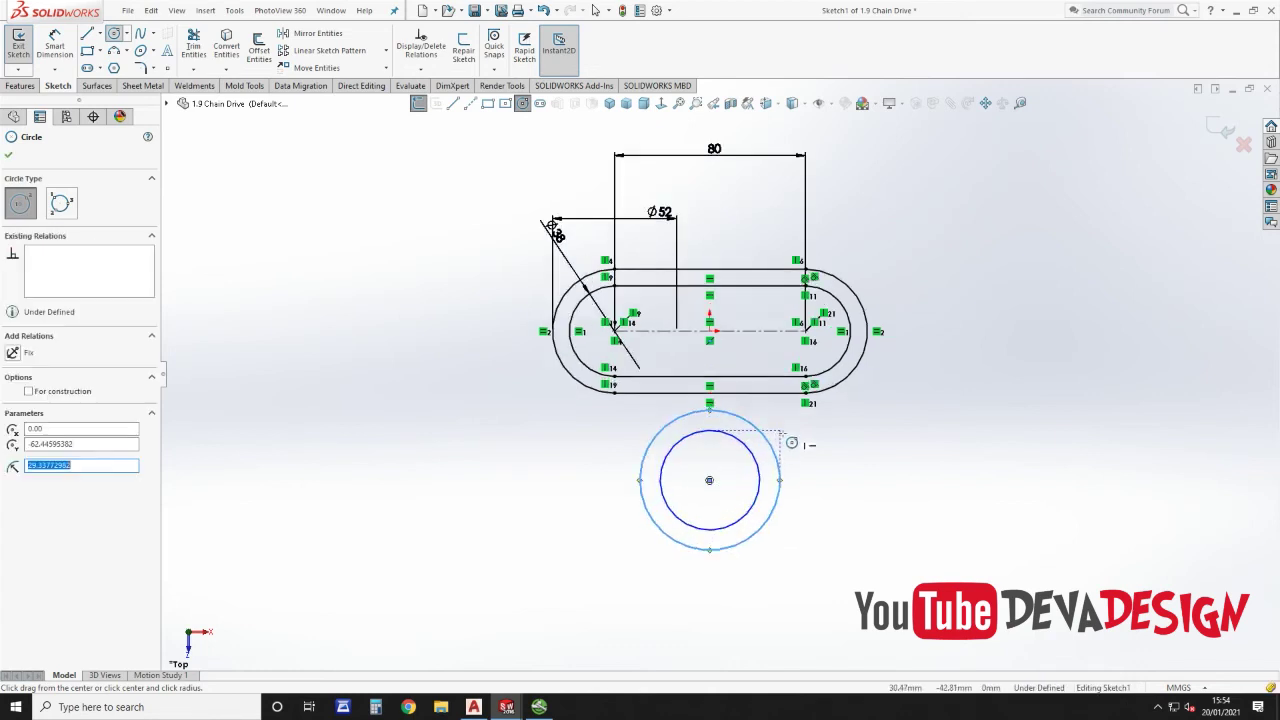
{"action": "scroll", "coordinate": [790, 441], "scroll_direction": "down", "scroll_amount": 2}
{"action": "key", "text": "Escape"}
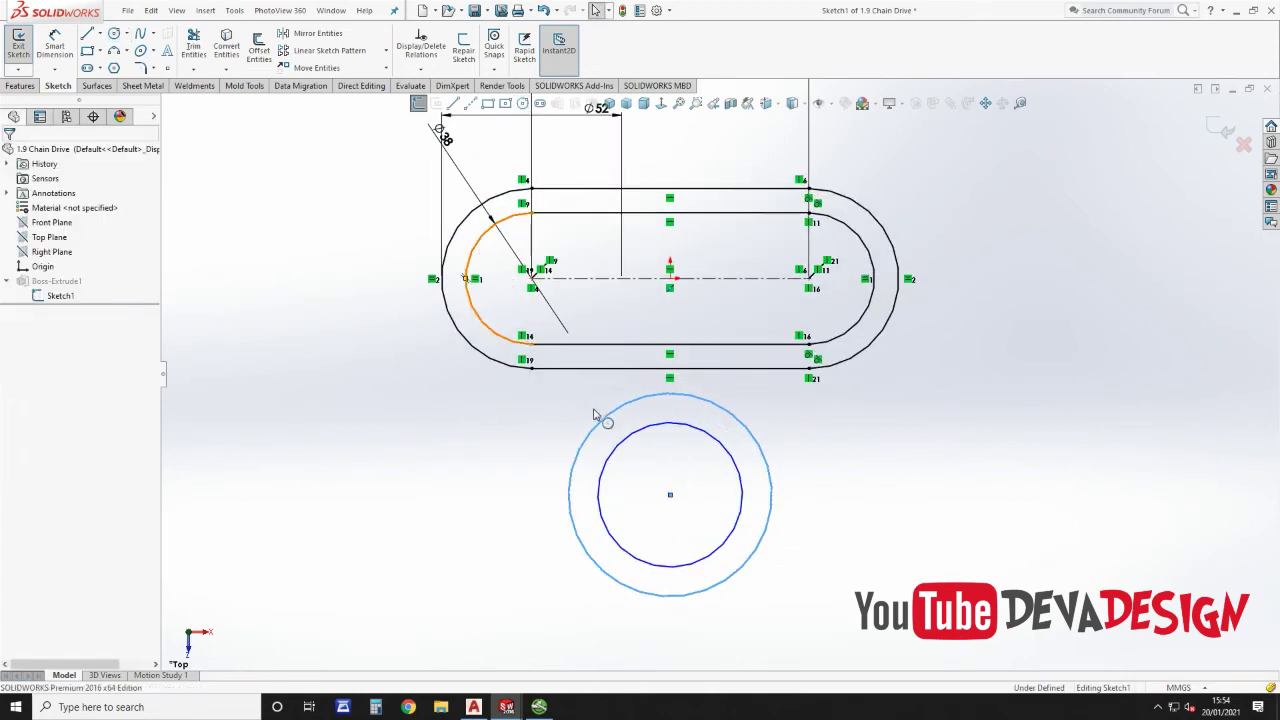
Step: Make the inner circle equal to the slot's inner left arc and the outer circle equal to the outer left arc
{"action": "left_click", "coordinate": [467, 290]}
{"action": "left_click", "coordinate": [620, 449], "text": "ctrl"}
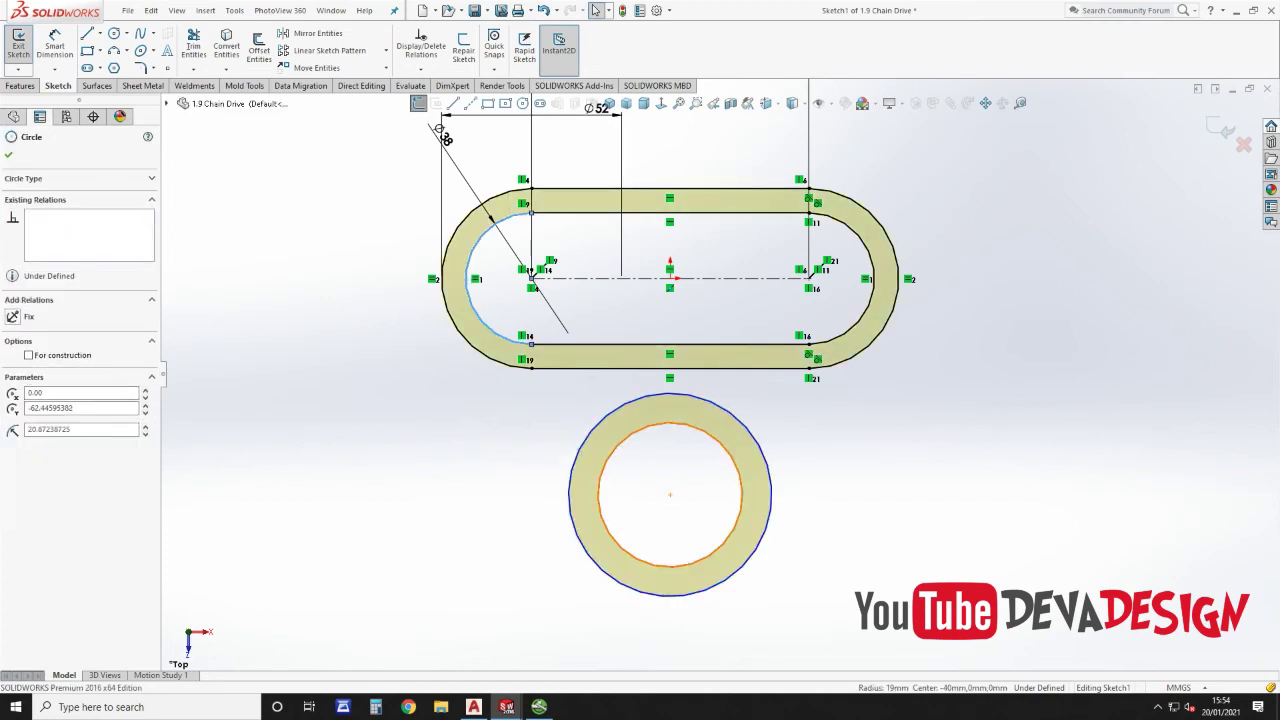
{"action": "left_click", "coordinate": [20, 419]}
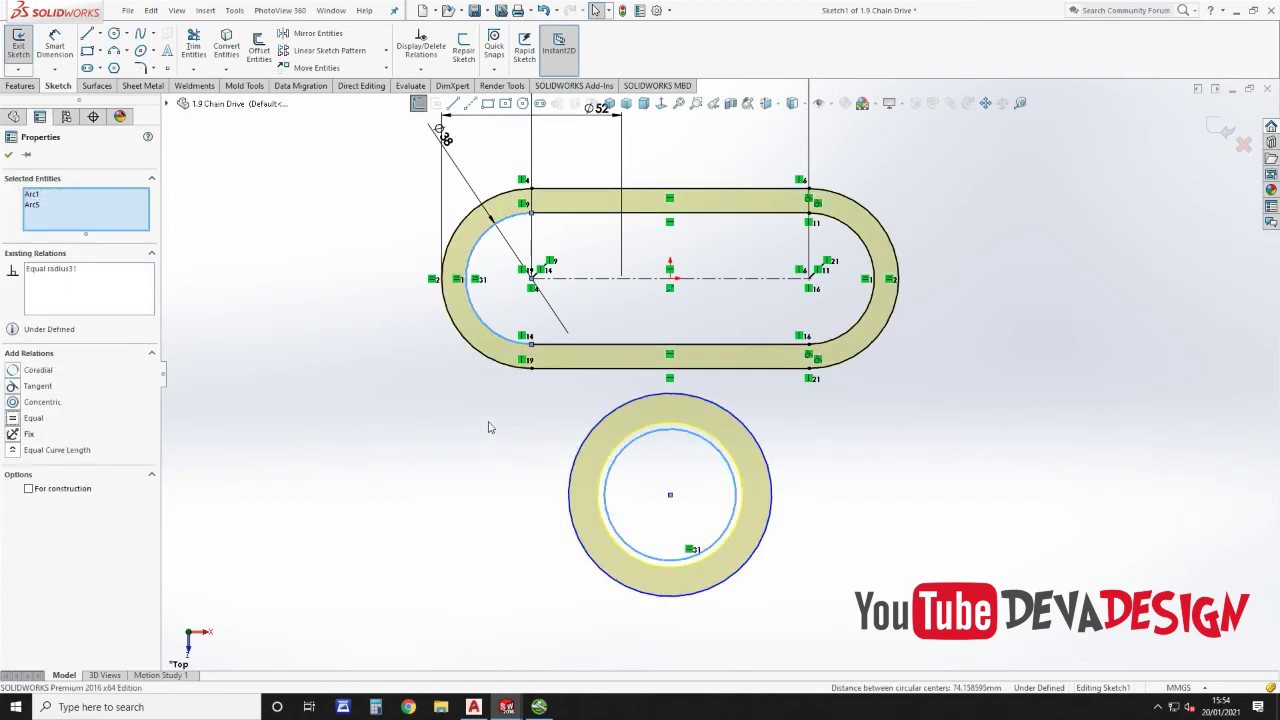
{"action": "left_click", "coordinate": [567, 416]}
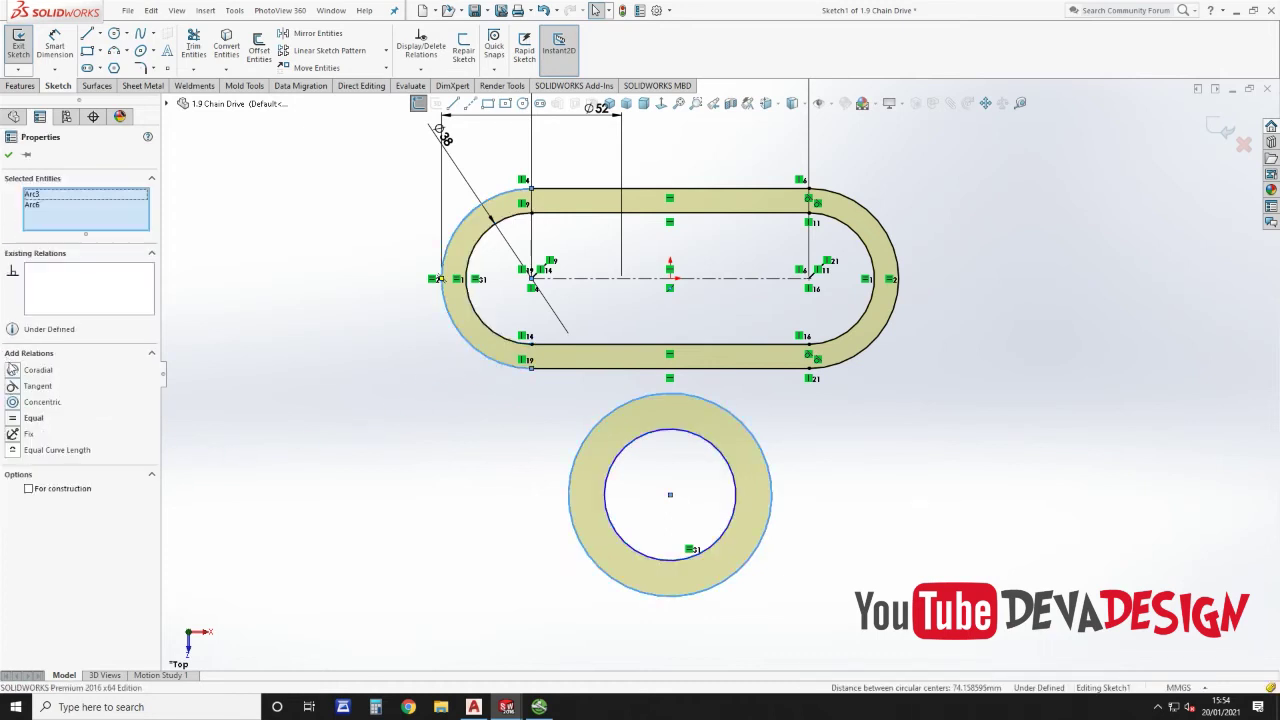
{"action": "left_click", "coordinate": [13, 418]}
{"action": "left_click", "coordinate": [350, 455]}
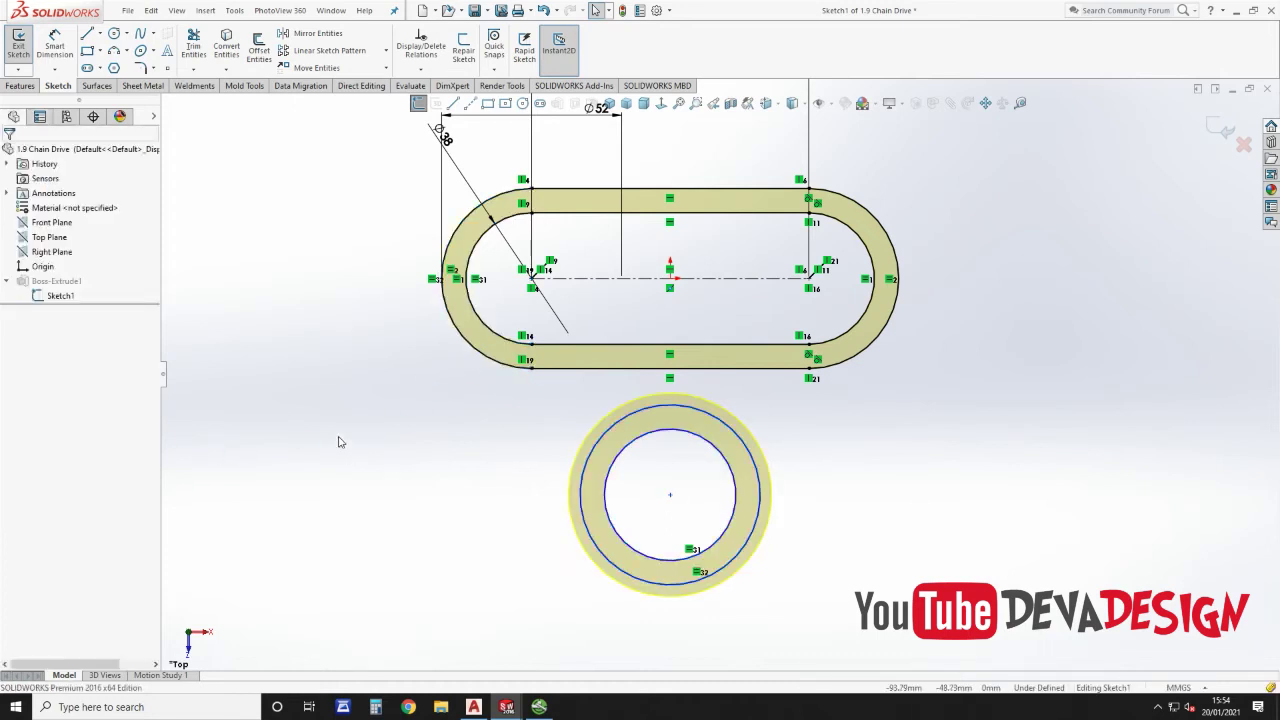
Step: Sketch a vertical centerline from the origin to the center of the two circles
{"action": "left_click", "coordinate": [469, 103]}
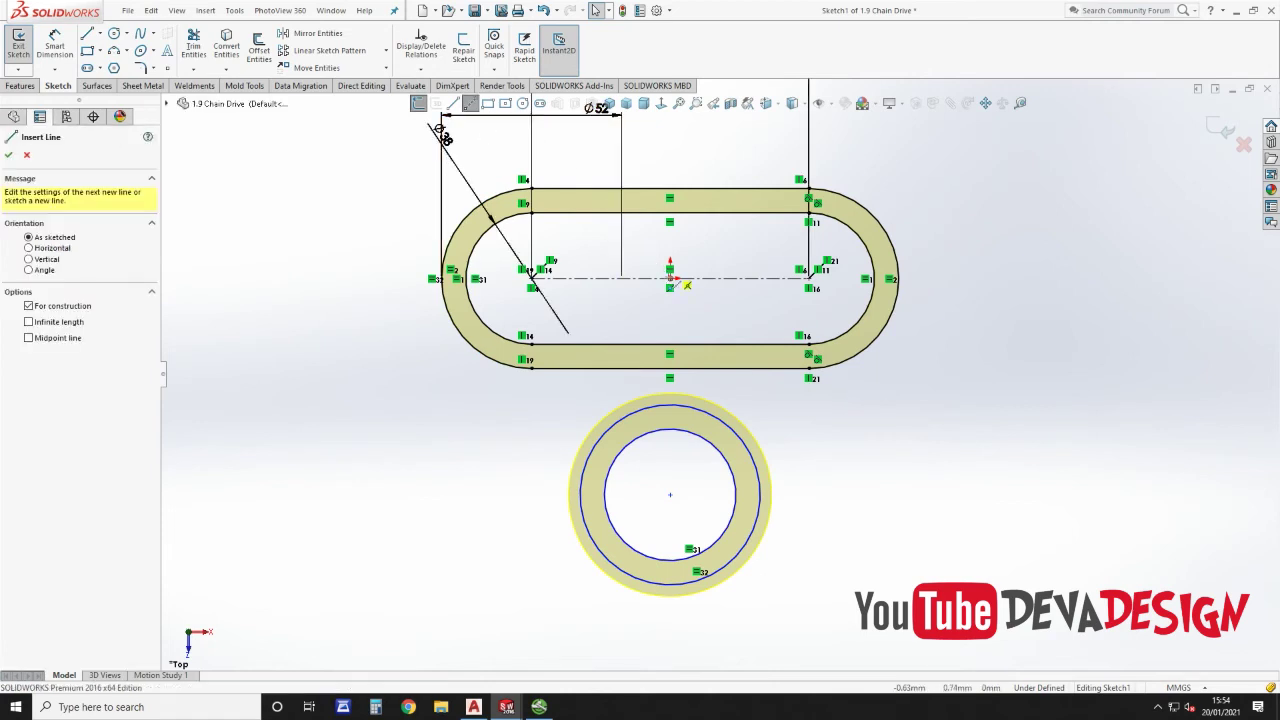
{"action": "left_click", "coordinate": [670, 278]}
{"action": "left_click", "coordinate": [670, 495]}
{"action": "key", "text": "Escape"}
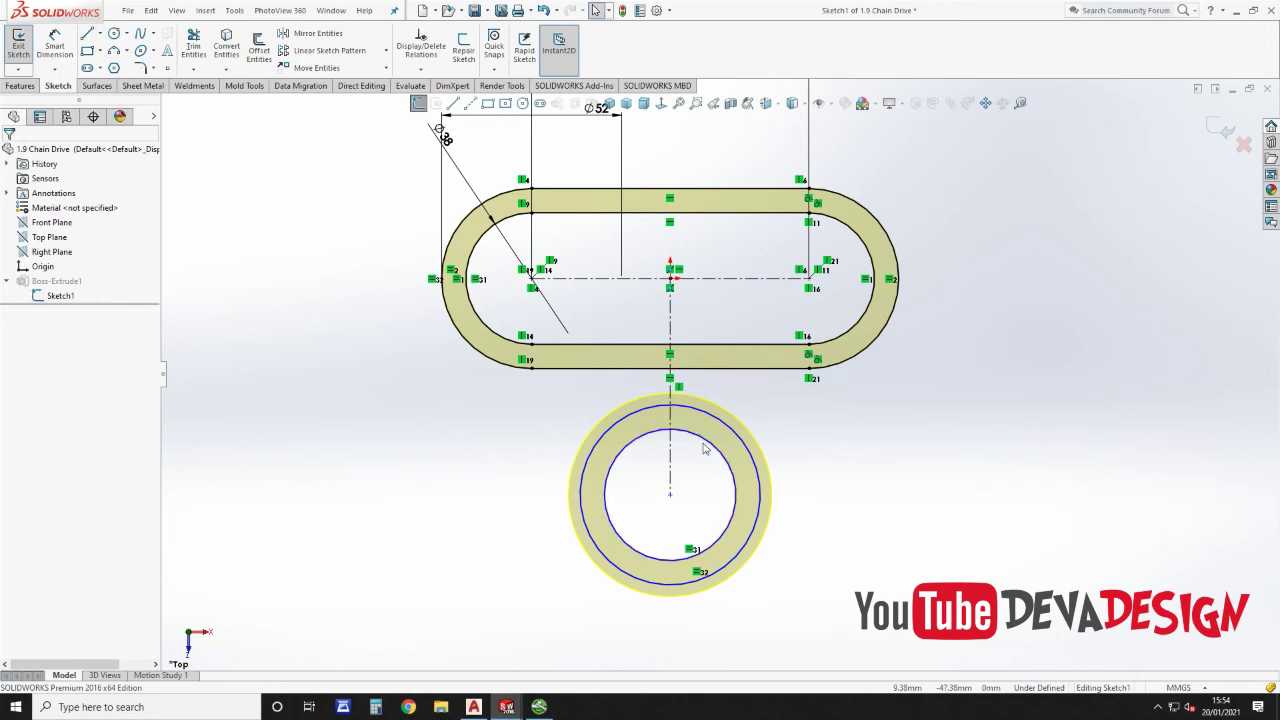
Step: Dimension the vertical centerline between the slot and the circles to 100 mm
{"action": "left_click", "coordinate": [55, 45]}
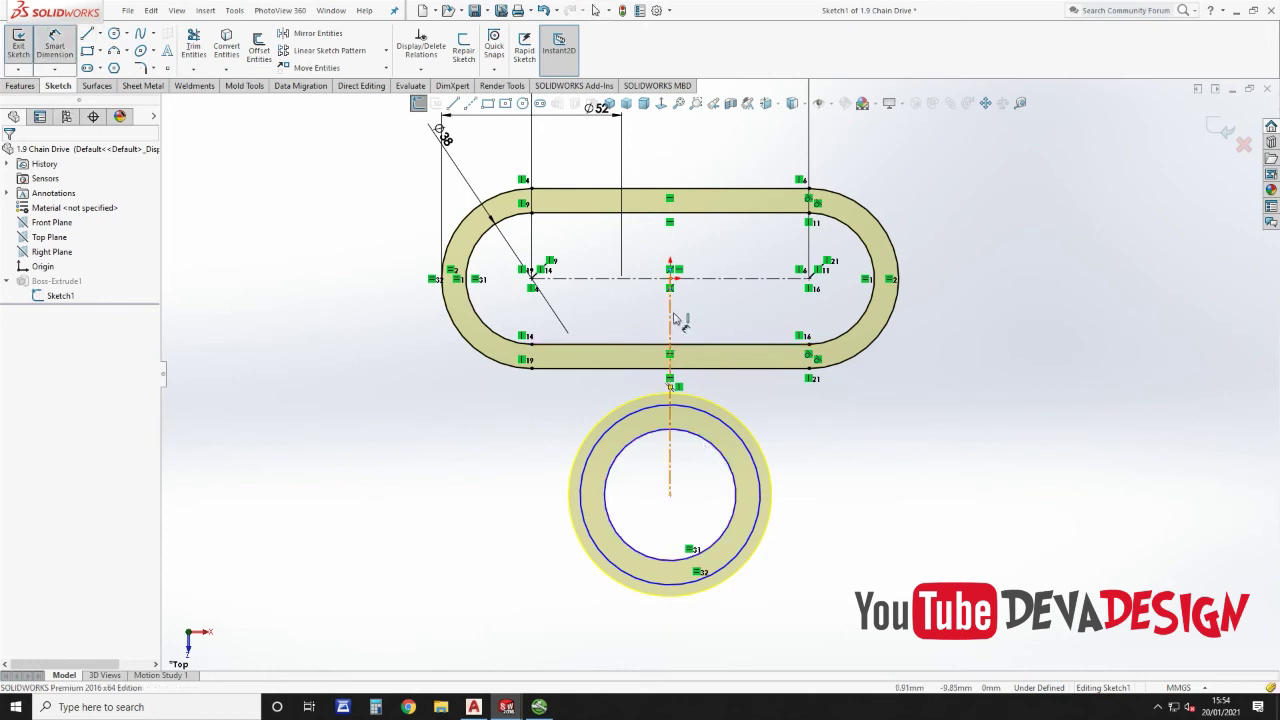
{"action": "left_click", "coordinate": [960, 376]}
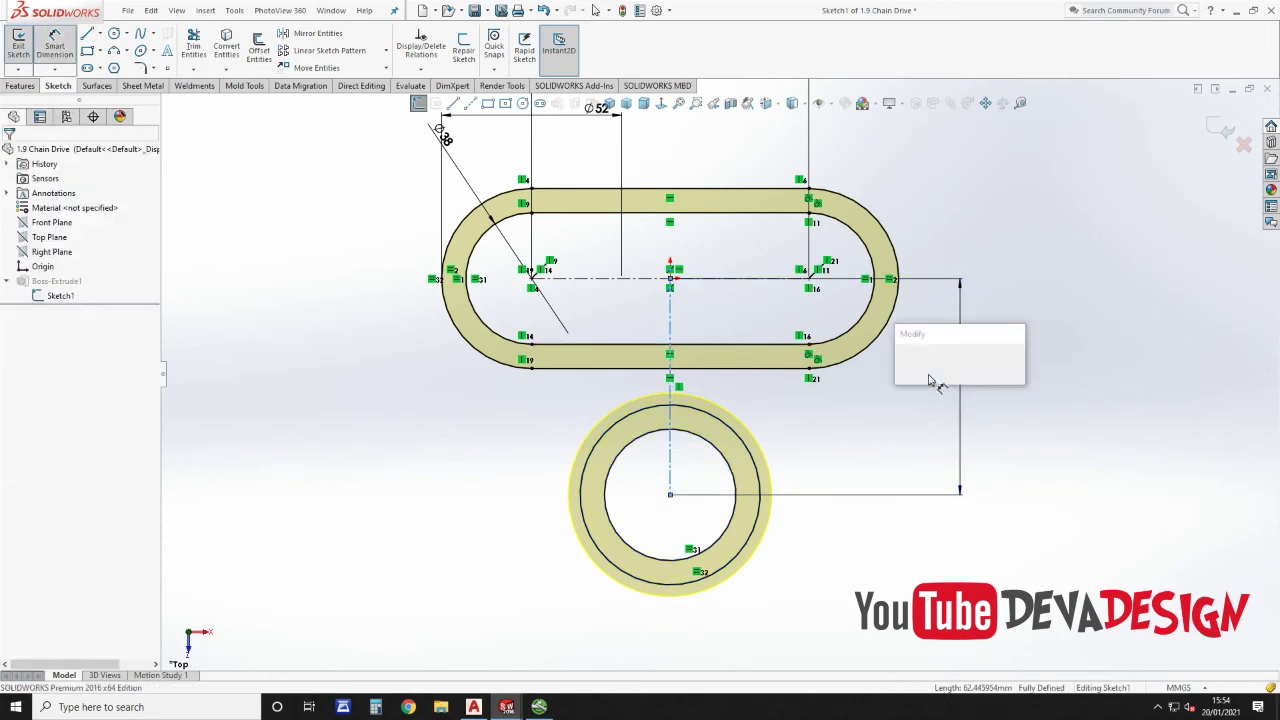
{"action": "type", "text": "100"}
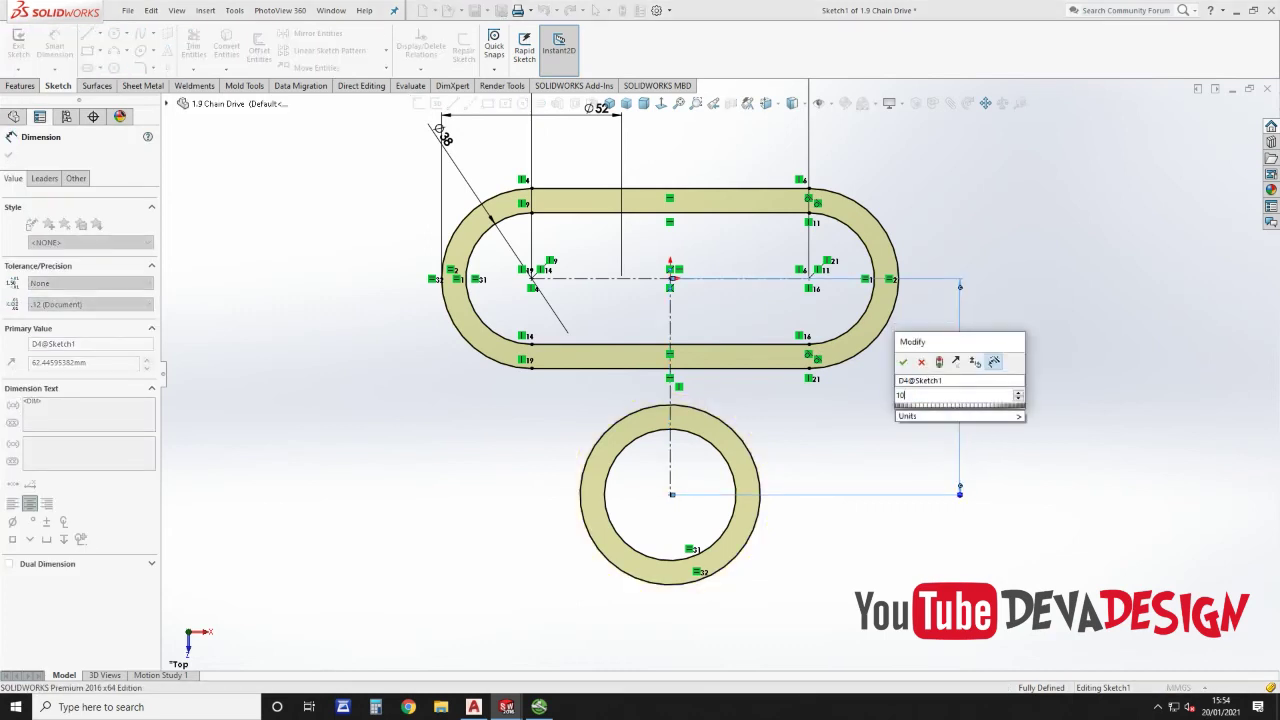
{"action": "key", "text": "Return"}
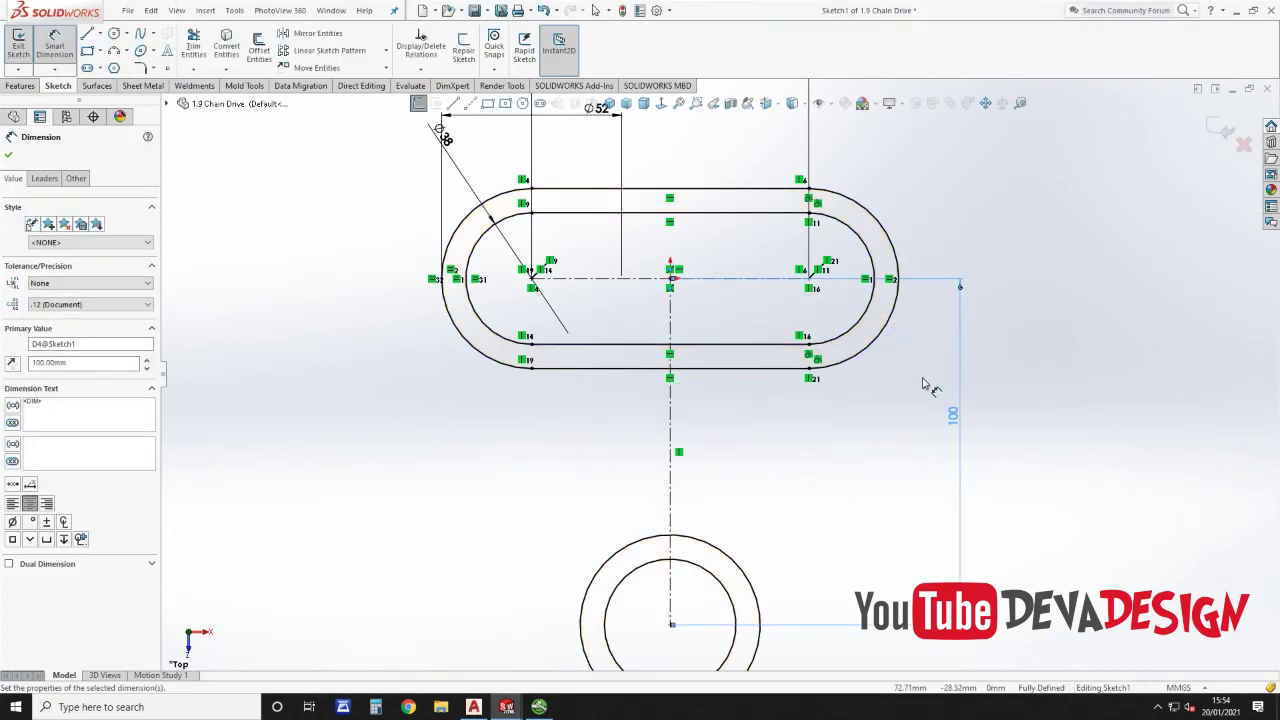
{"action": "key", "text": "f"}
{"action": "scroll", "coordinate": [787, 441], "scroll_direction": "down", "scroll_amount": 1}
{"action": "key", "text": "Escape"}
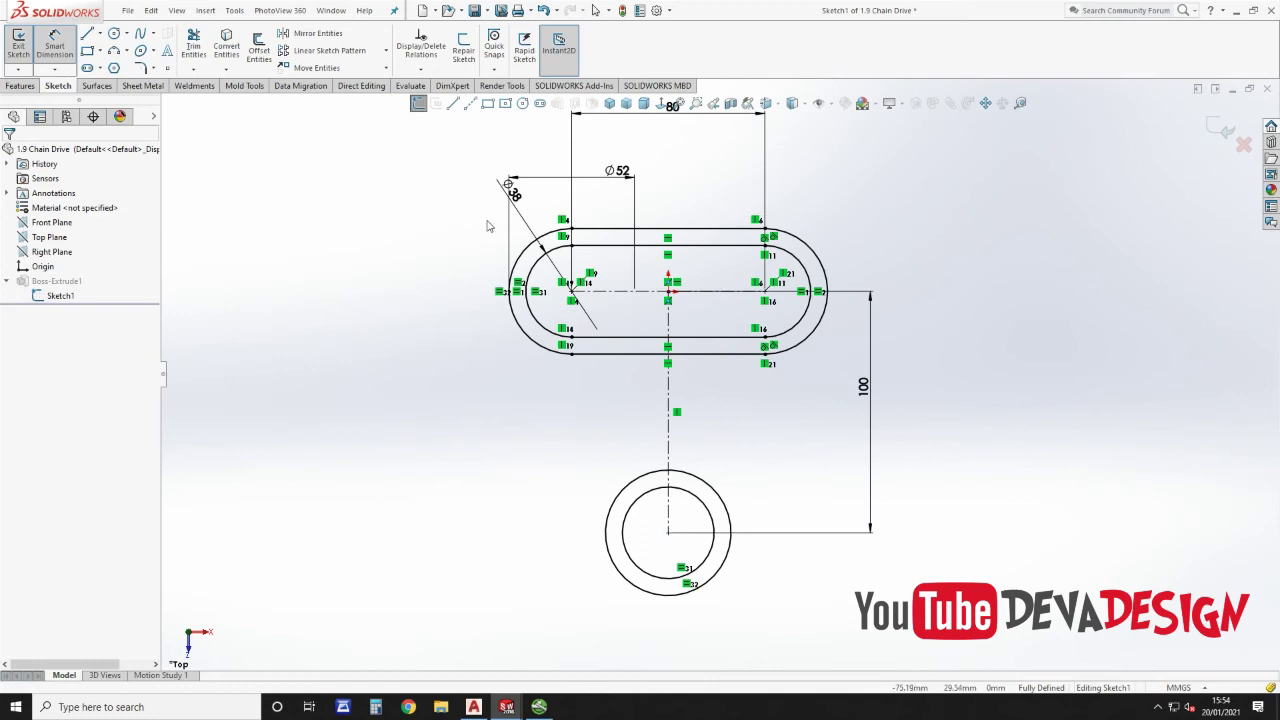
{"action": "key", "text": "Escape"}
Step: Sketch a line about 108 mm long, tangent to the slot's outer left arc and the left side of the outer circle
{"action": "left_click", "coordinate": [454, 103]}
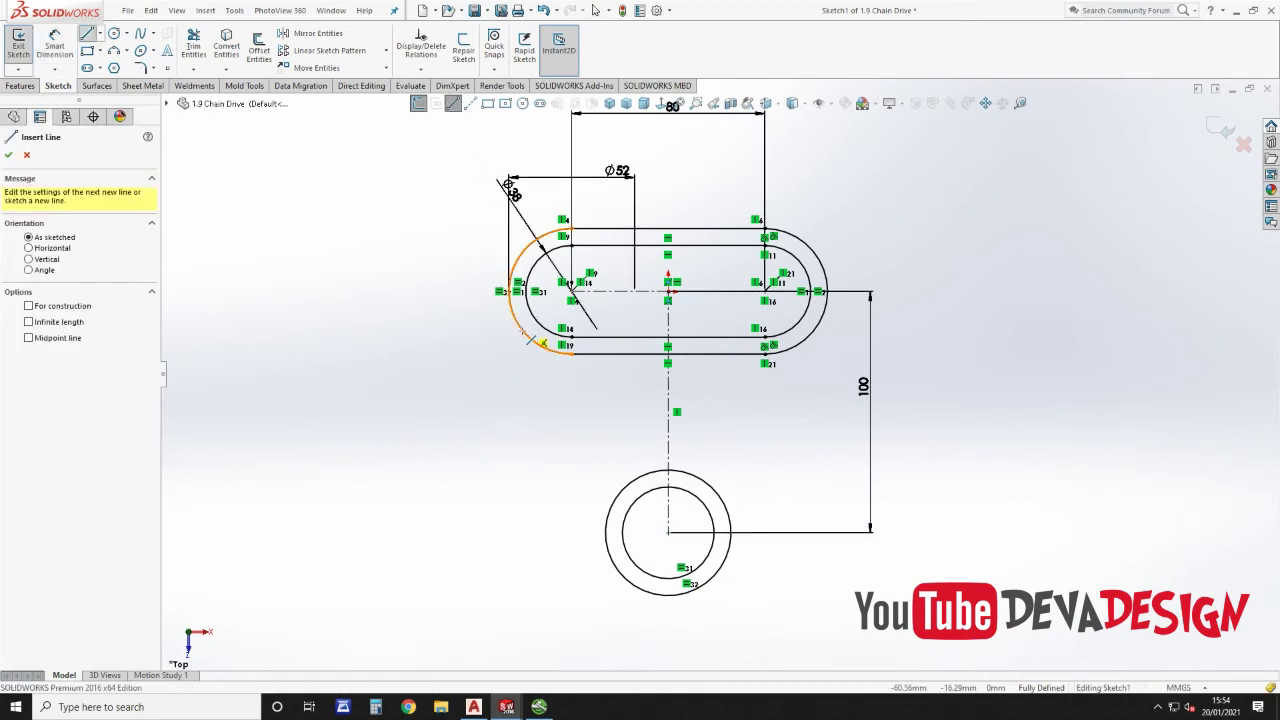
{"action": "left_click", "coordinate": [570, 352]}
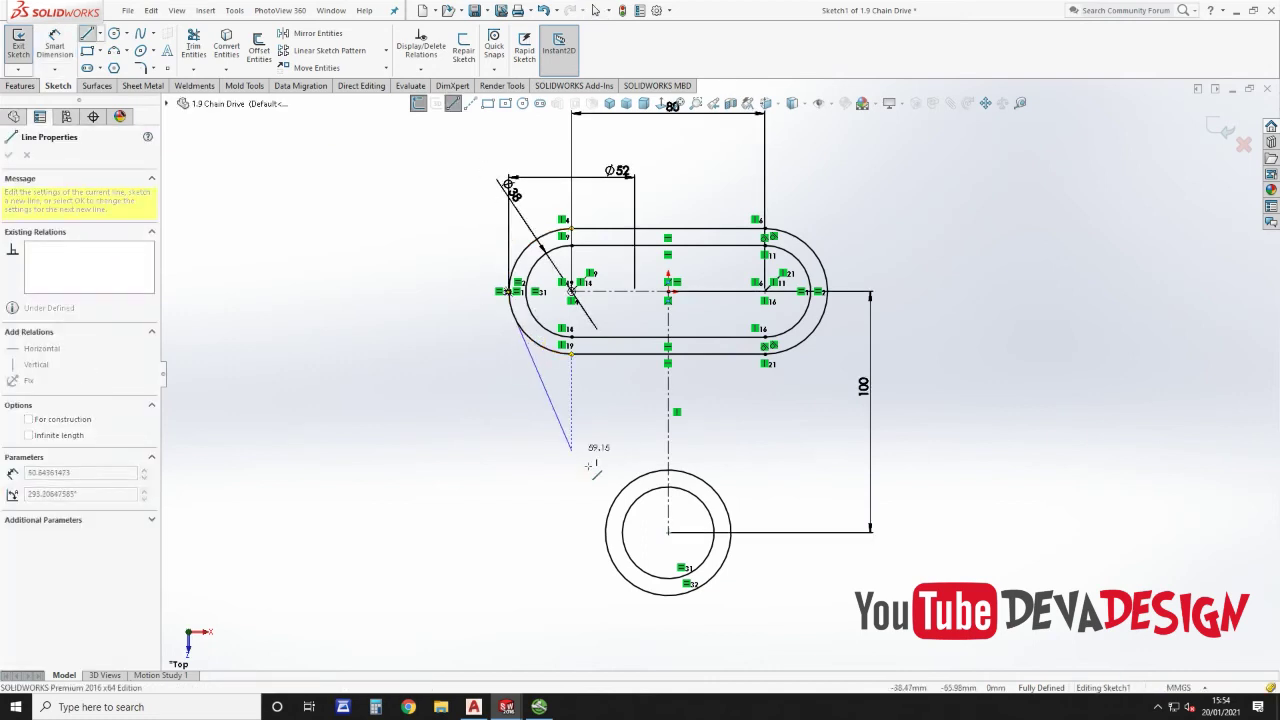
{"action": "left_click", "coordinate": [606, 540]}
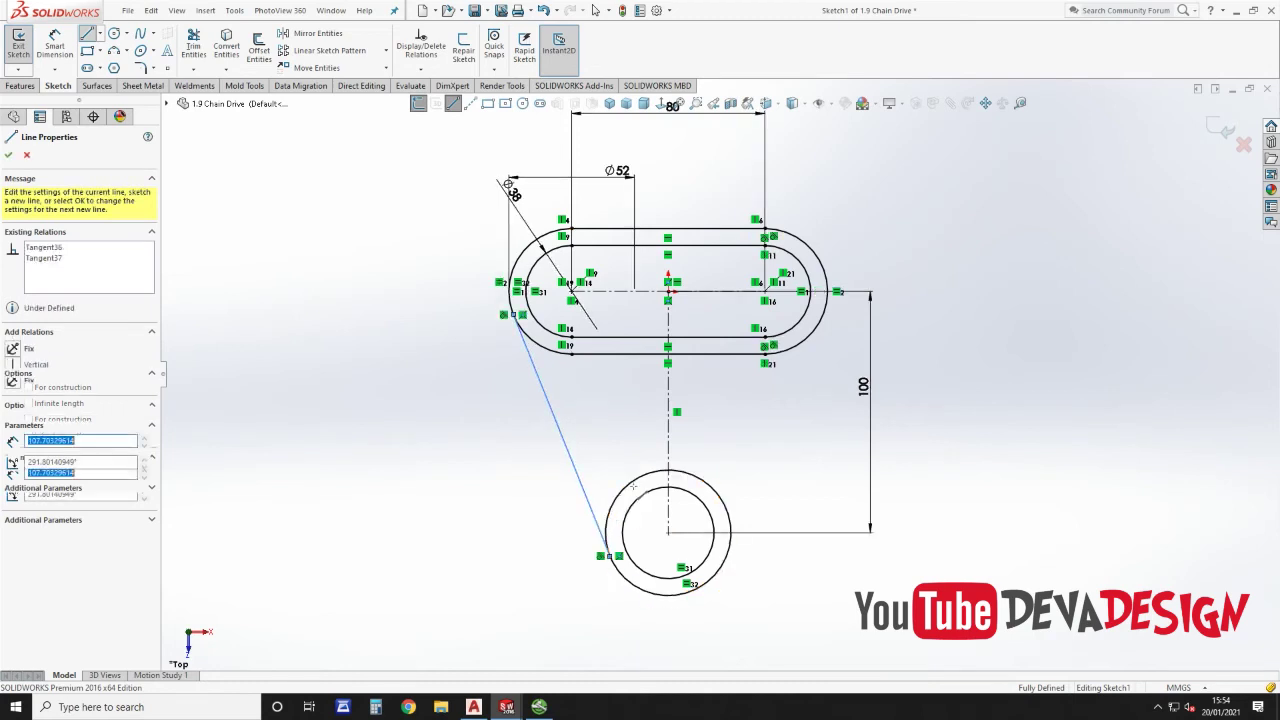
{"action": "key", "text": "Escape"}
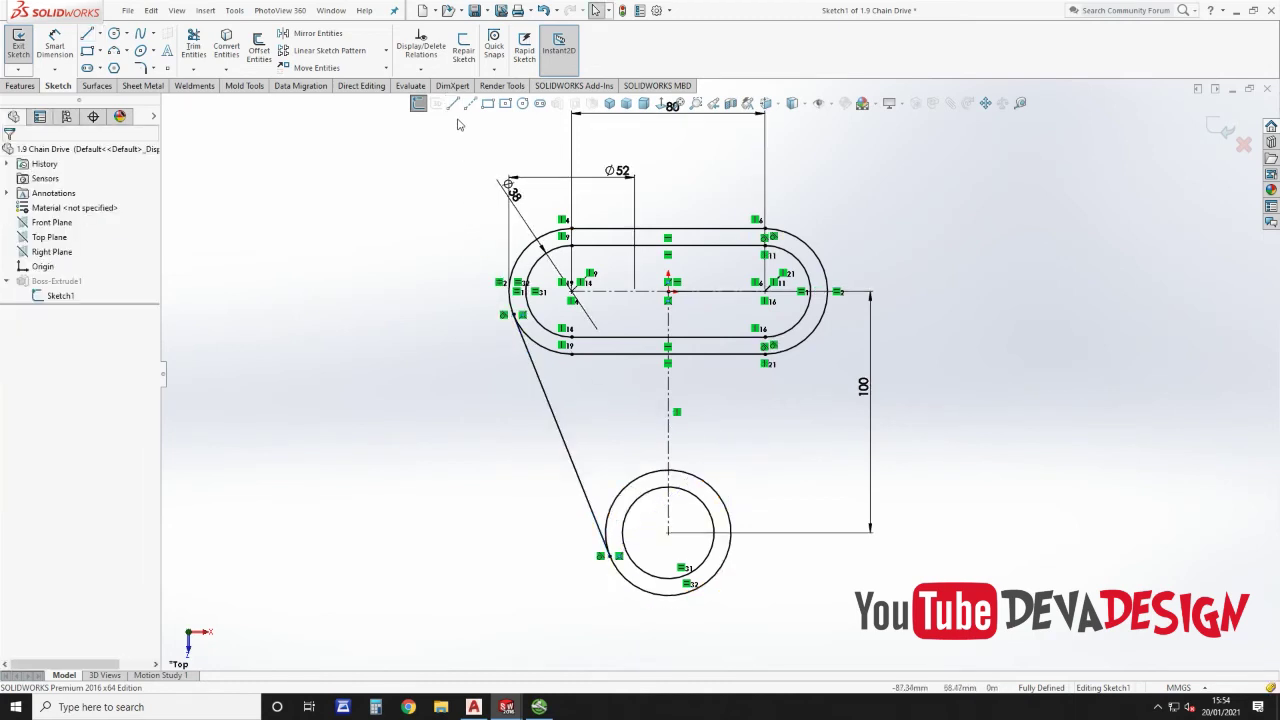
{"action": "key", "text": "l"}
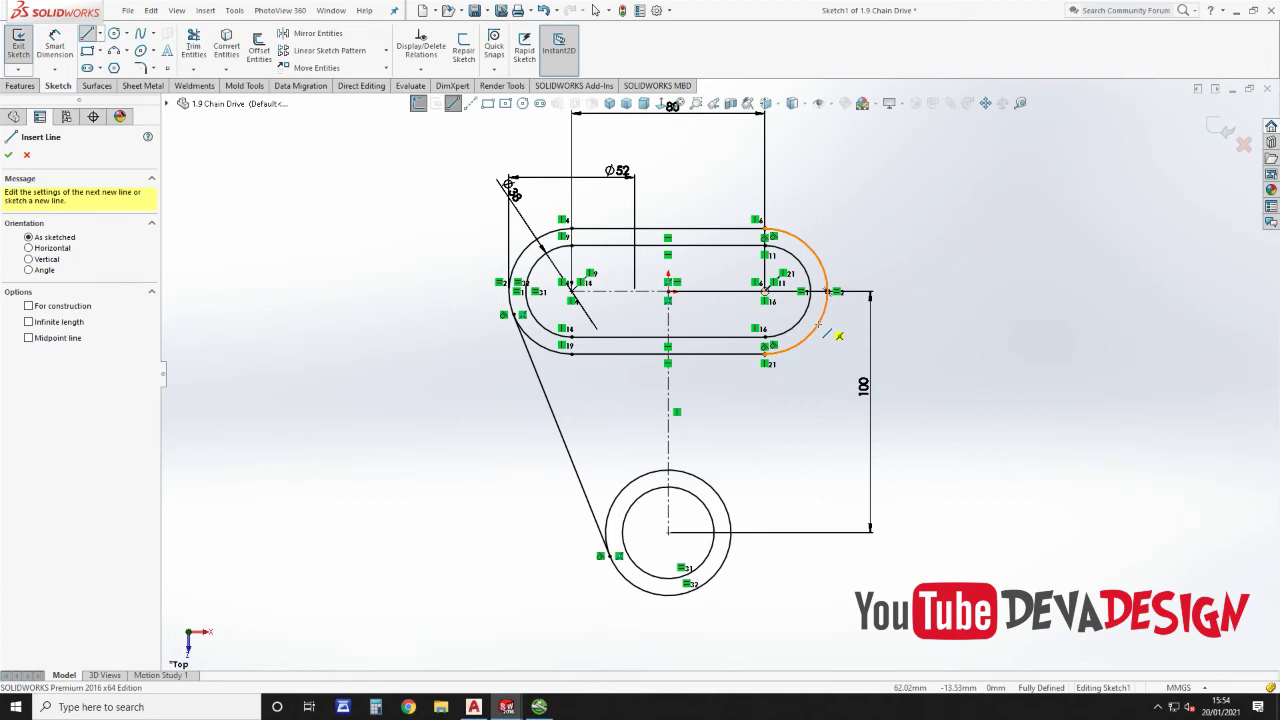
{"action": "left_click", "coordinate": [820, 327]}
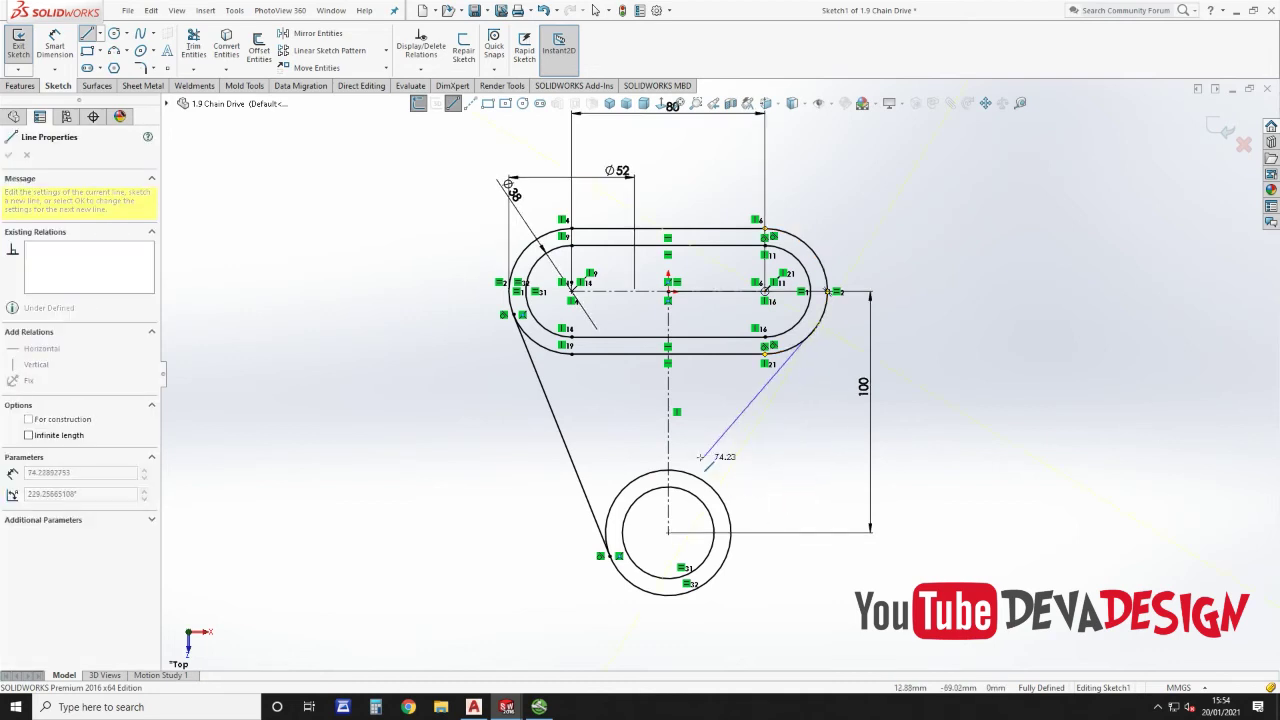
{"action": "key", "text": "Escape"}
{"action": "key", "text": "Escape"}
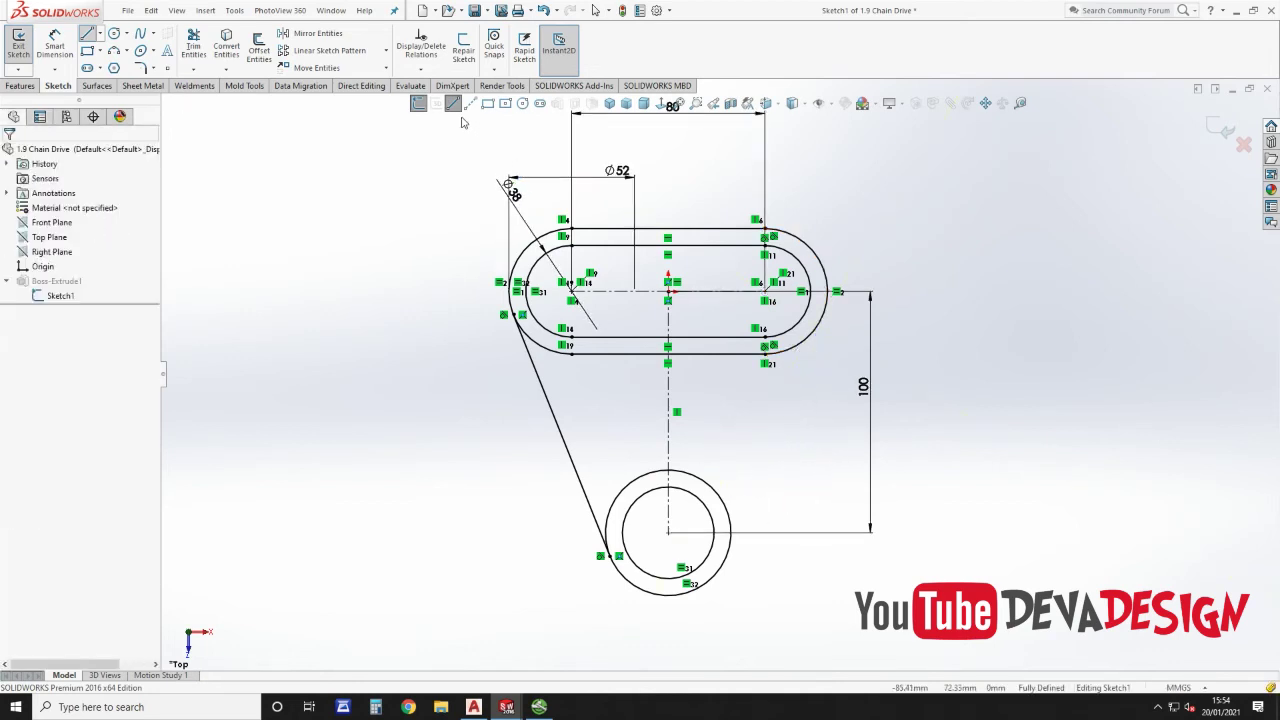
Step: Sketch a line about 108 mm long, tangent to the slot's outer right arc and the right side of the outer circle
{"action": "key", "text": "l"}
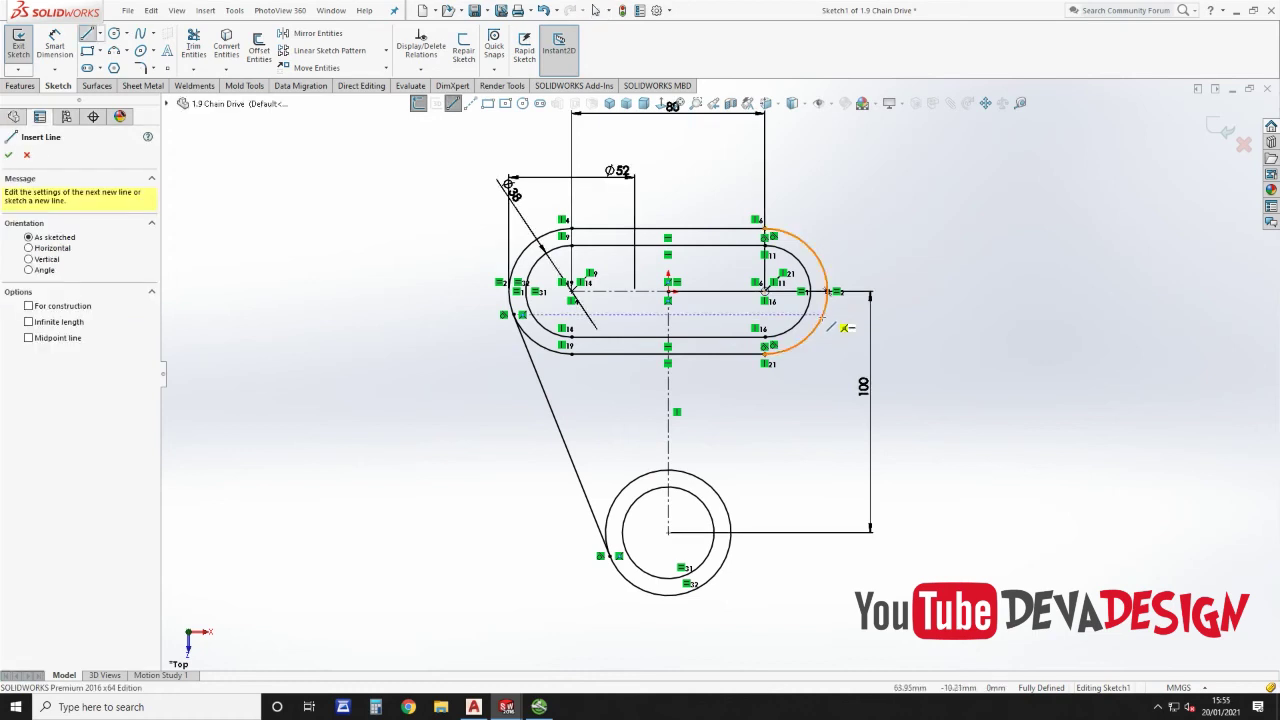
{"action": "left_click", "coordinate": [820, 326]}
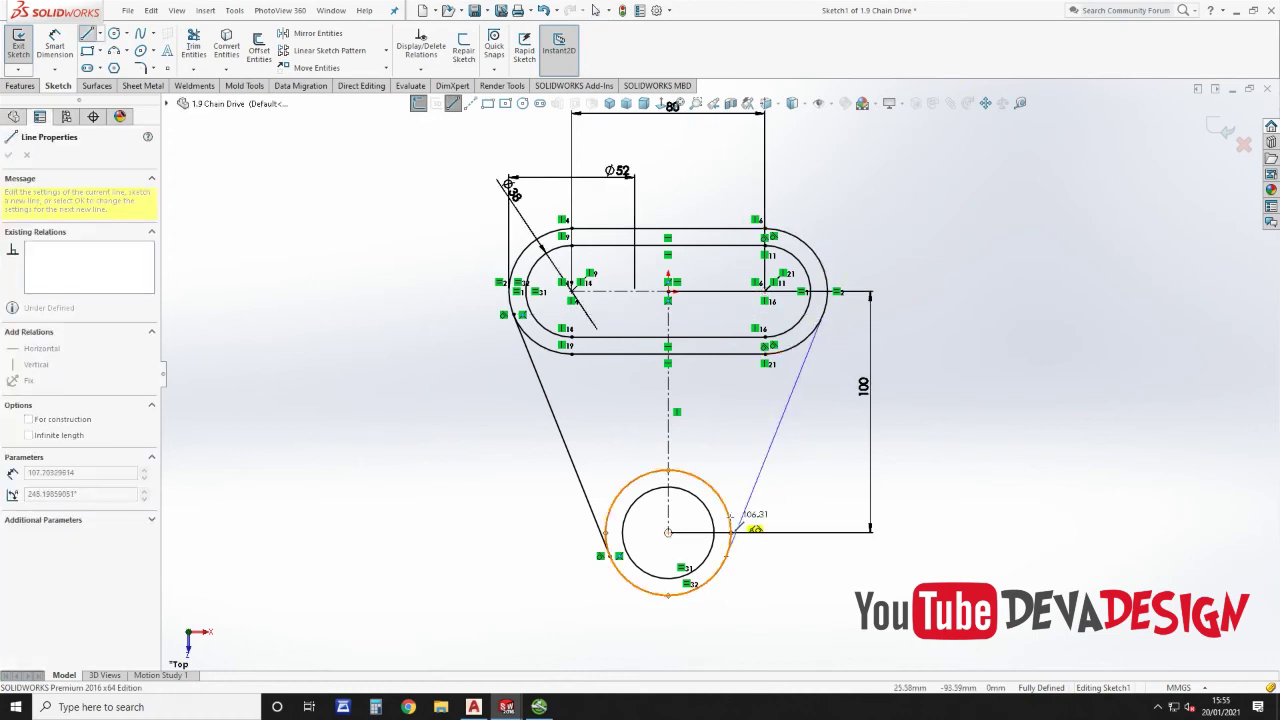
{"action": "left_click", "coordinate": [752, 527]}
{"action": "key", "text": "Escape"}
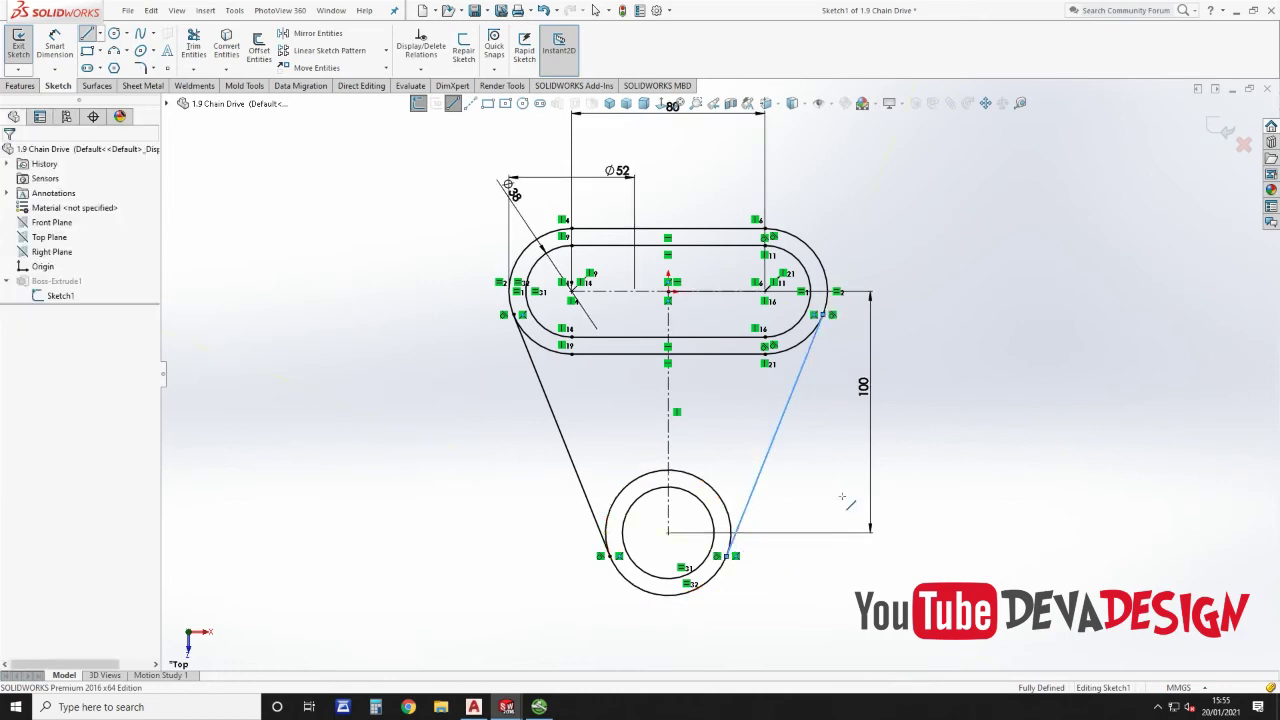
{"action": "left_click", "coordinate": [454, 104]}
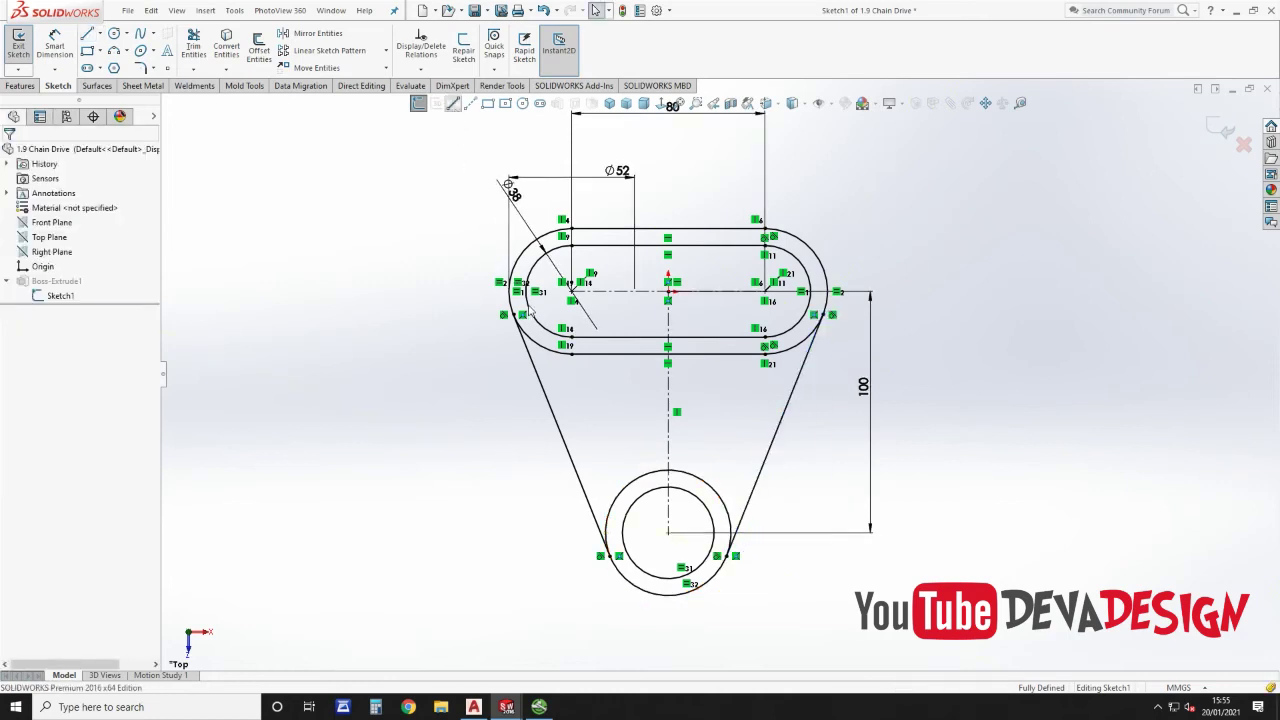
{"action": "left_click", "coordinate": [536, 320]}
{"action": "left_click", "coordinate": [521, 291]}
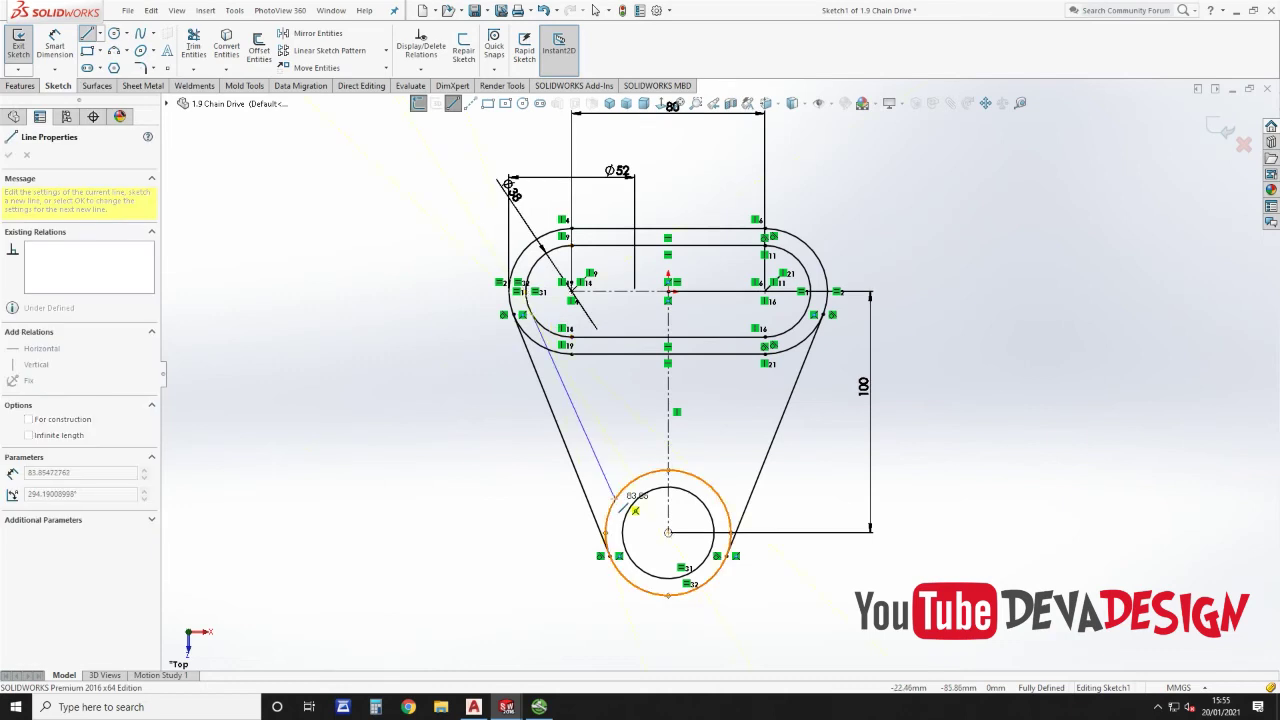
{"action": "left_click", "coordinate": [612, 520]}
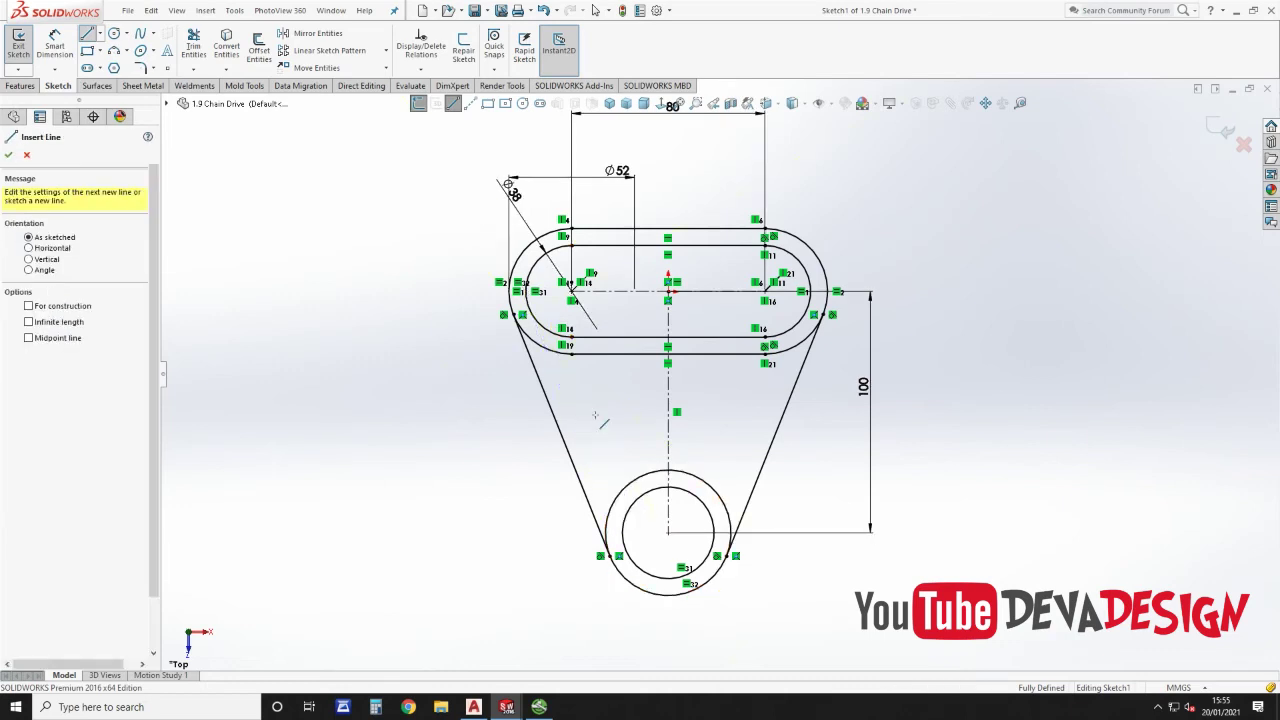
{"action": "key", "text": "Escape"}
Step: Sketch a line tangent to the slot's inner left arc and the left side of the inner circle
{"action": "left_click", "coordinate": [453, 103]}
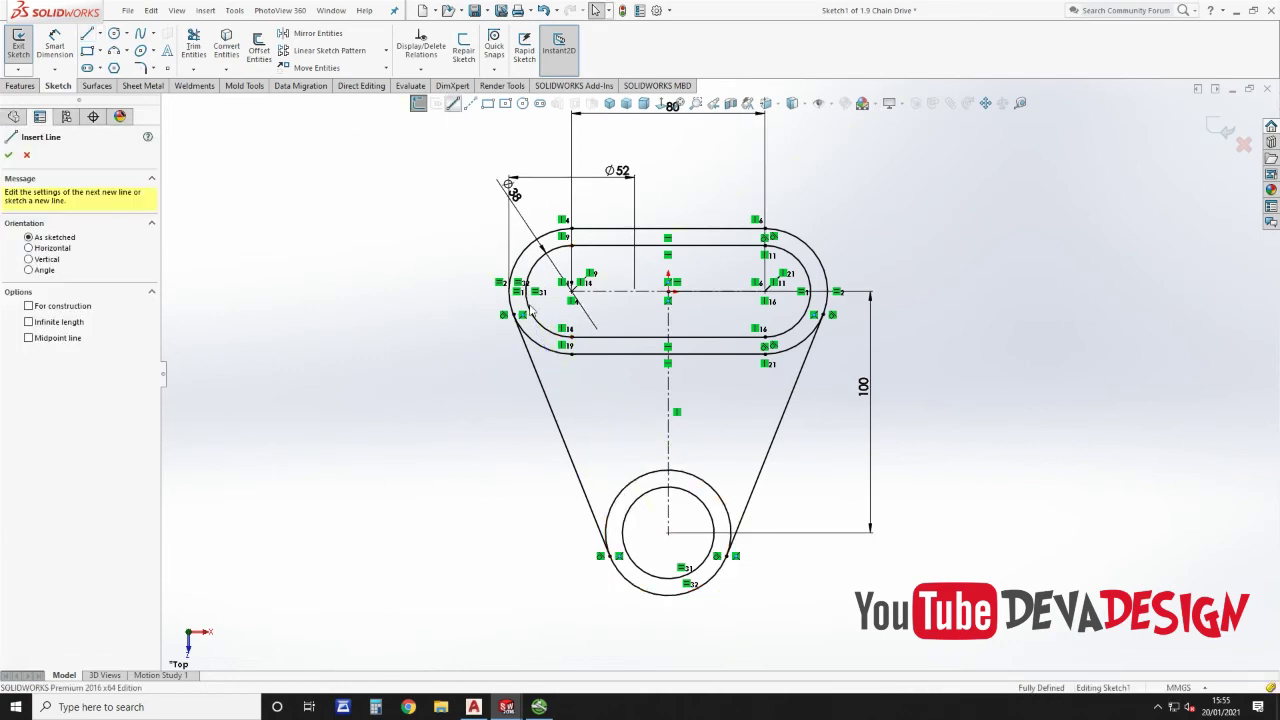
{"action": "left_click", "coordinate": [541, 326]}
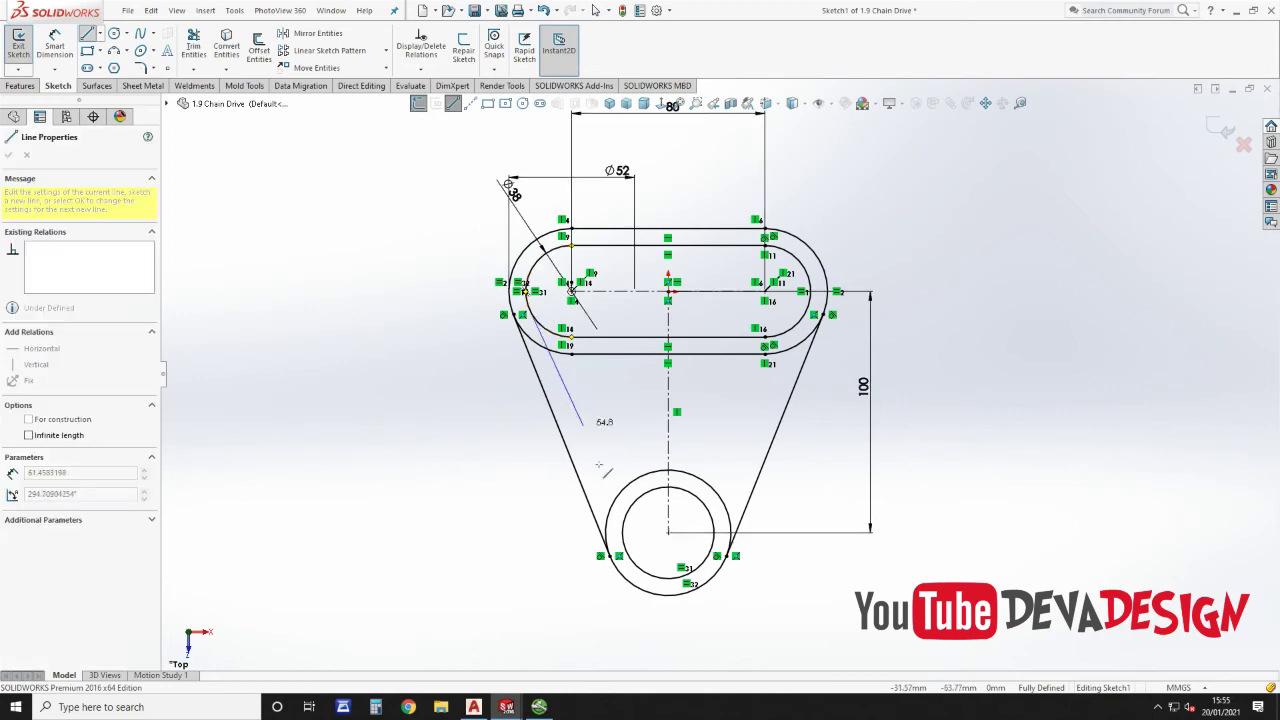
{"action": "left_click", "coordinate": [622, 530]}
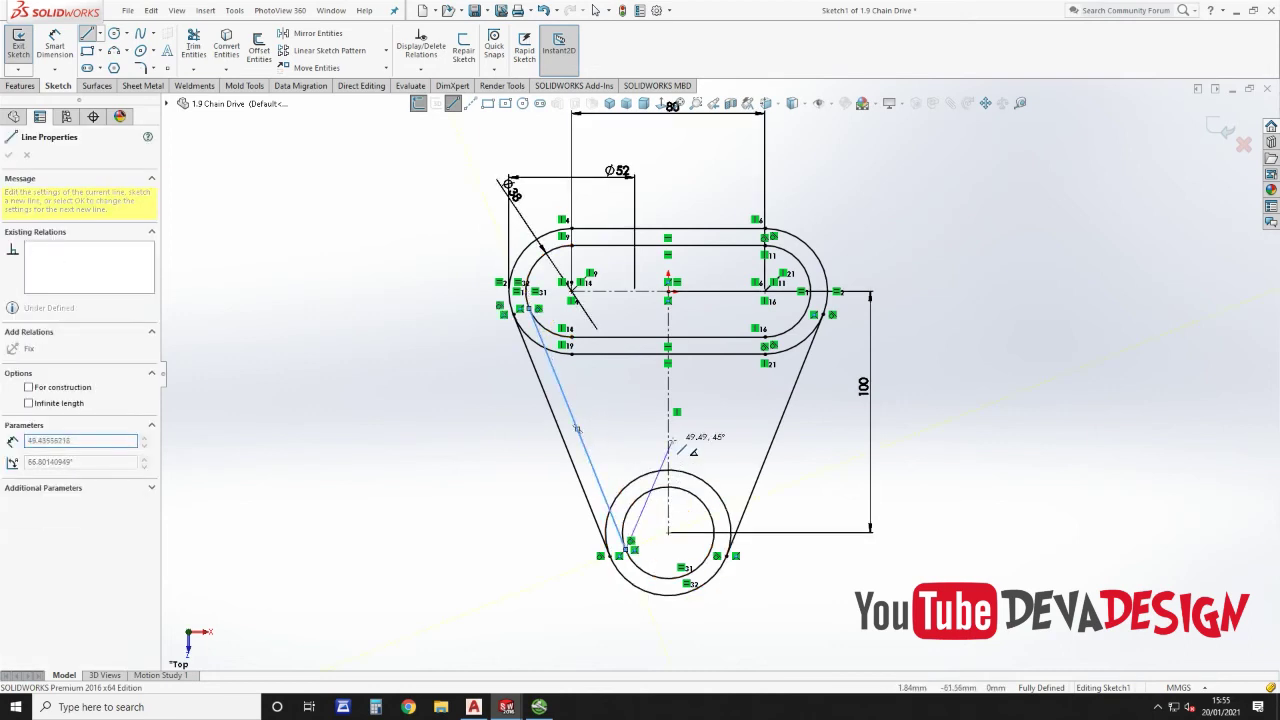
{"action": "key", "text": "Escape"}
{"action": "key", "text": "Escape"}
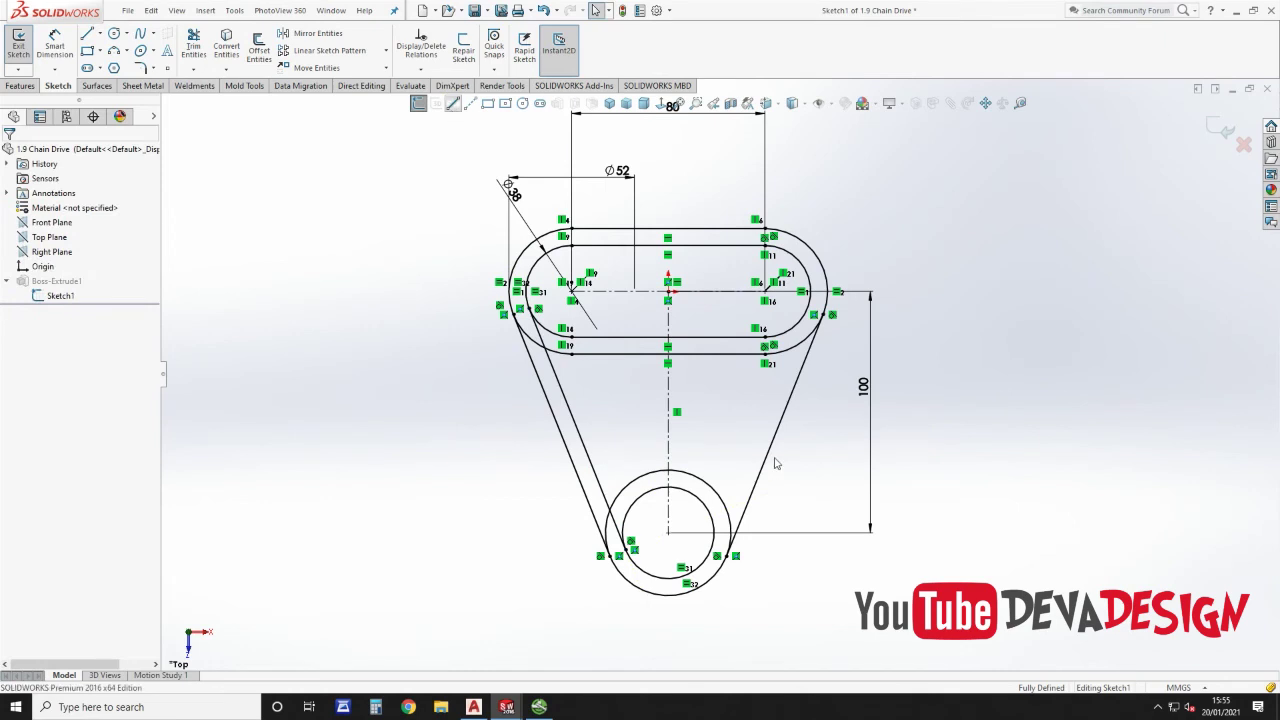
{"action": "left_click", "coordinate": [452, 104]}
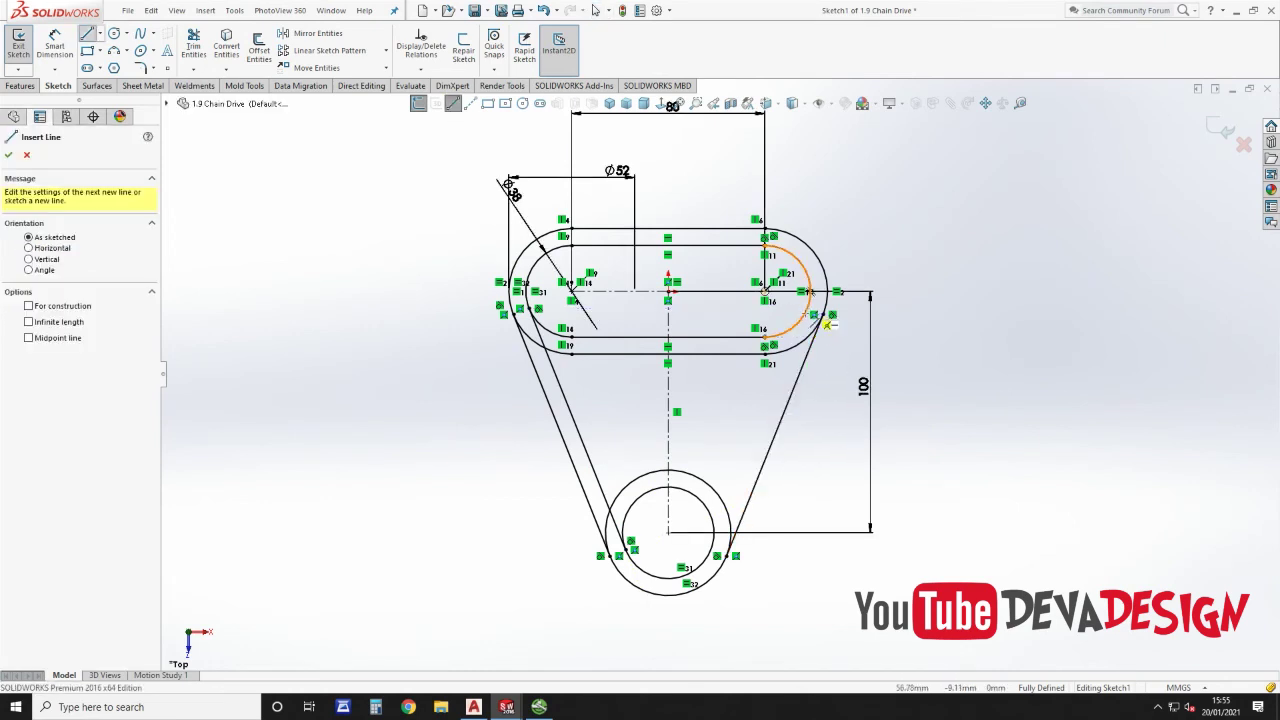
{"action": "left_click", "coordinate": [826, 324]}
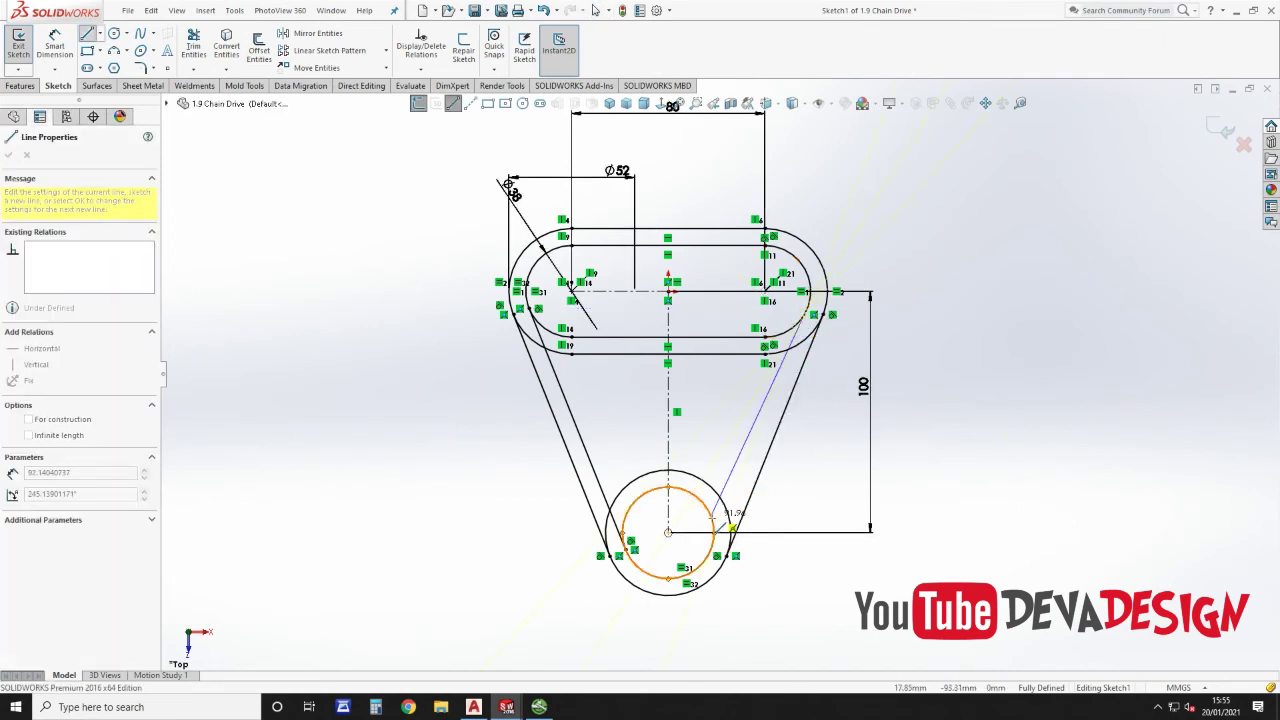
{"action": "left_click", "coordinate": [718, 527]}
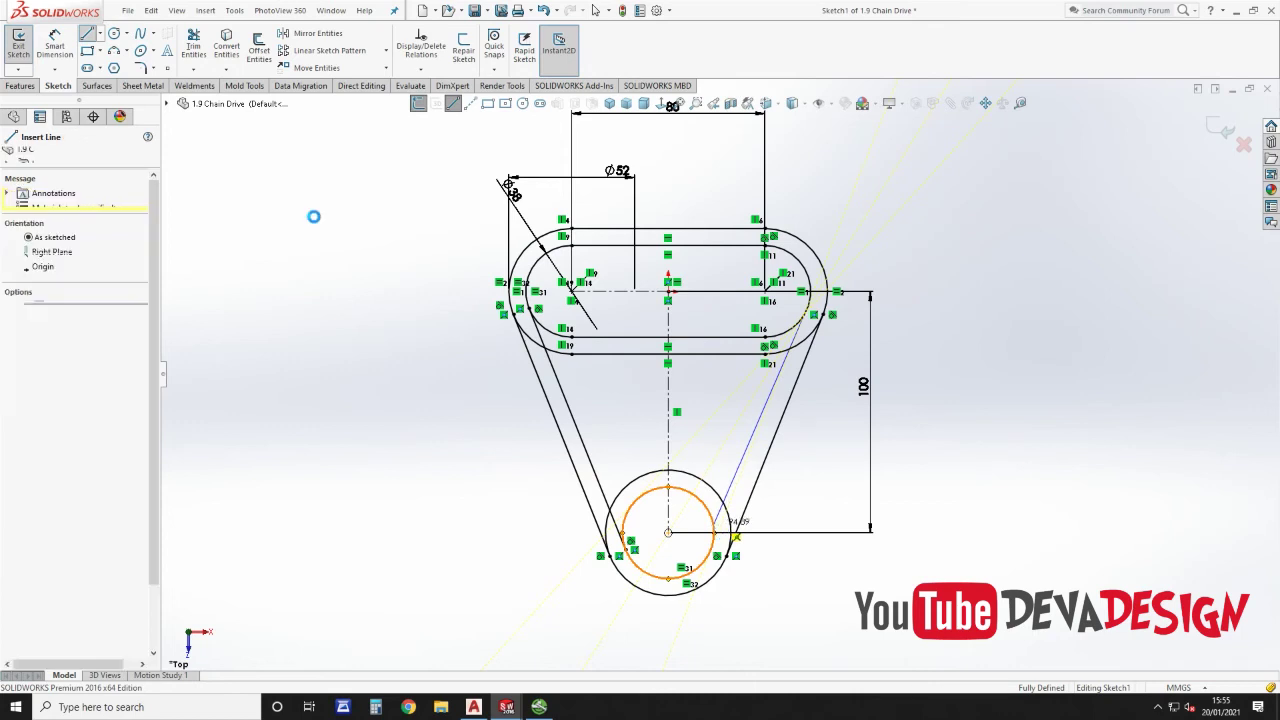
{"action": "key", "text": "Escape"}
Step: Sketch a line tangent to the slot's inner right arc and the right side of the inner circle
{"action": "left_click", "coordinate": [453, 103]}
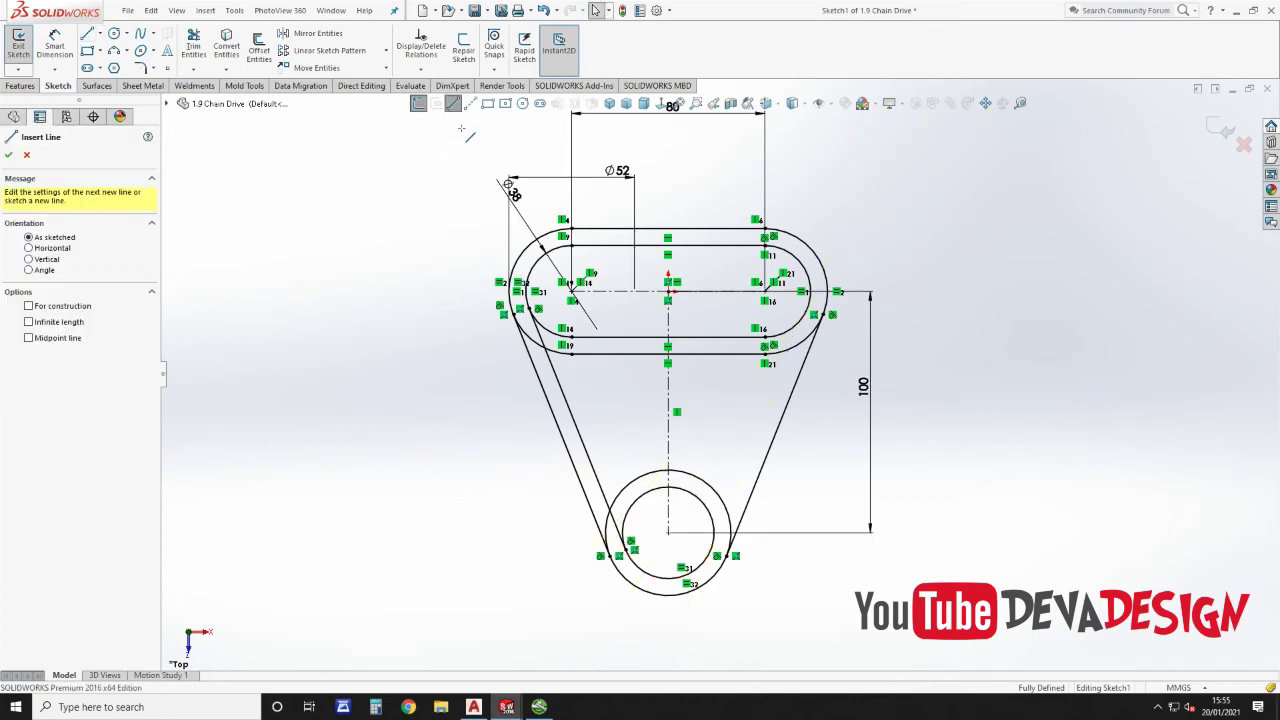
{"action": "left_click", "coordinate": [818, 327]}
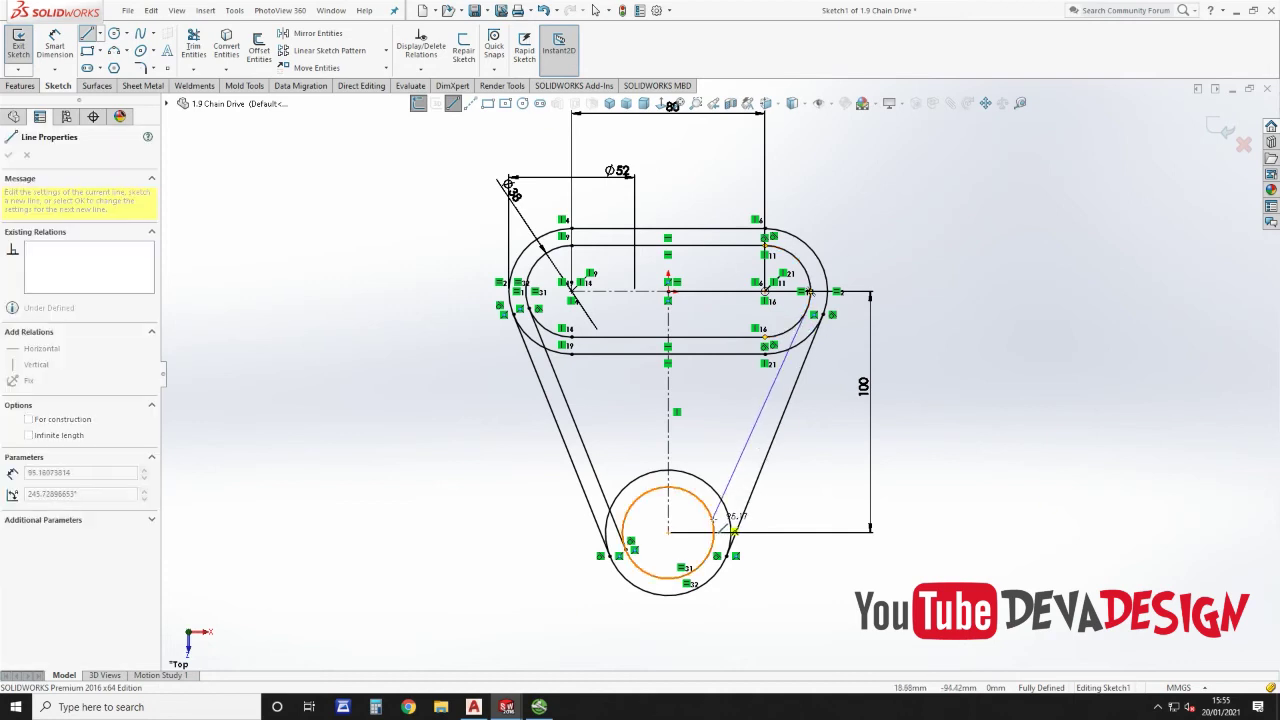
{"action": "left_click", "coordinate": [736, 530]}
{"action": "key", "text": "Escape"}
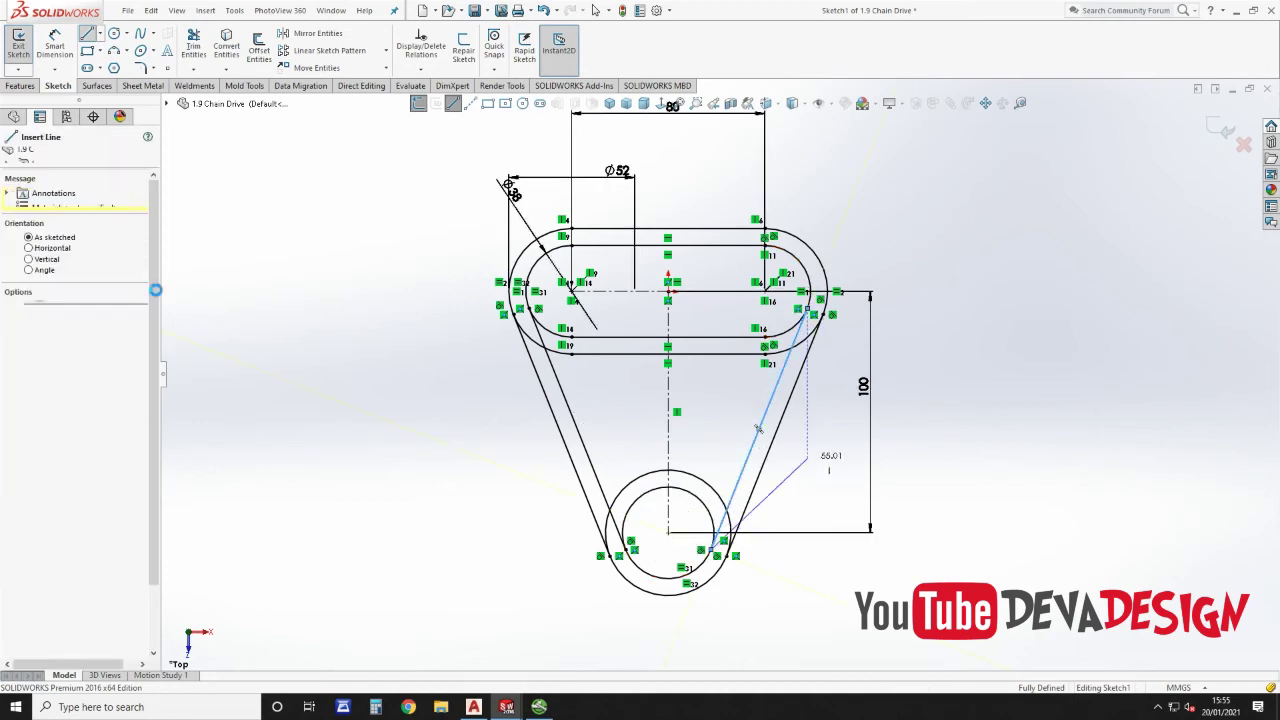
{"action": "key", "text": "Escape"}
Step: Trim away the lower straight edges and lower arc portions of both the inner and outer slots
{"action": "left_click", "coordinate": [193, 45]}
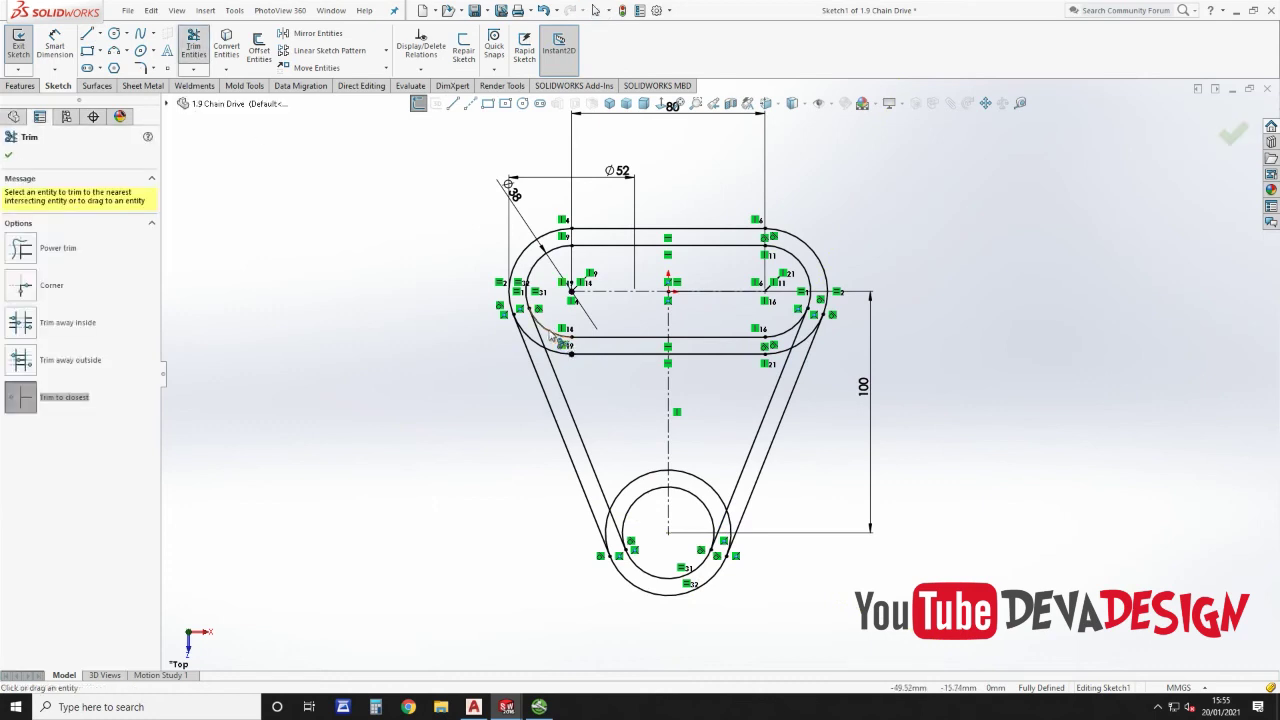
{"action": "left_click", "coordinate": [543, 350]}
{"action": "left_click", "coordinate": [597, 354]}
{"action": "left_click", "coordinate": [603, 341]}
{"action": "left_click", "coordinate": [700, 338]}
{"action": "left_click", "coordinate": [705, 354]}
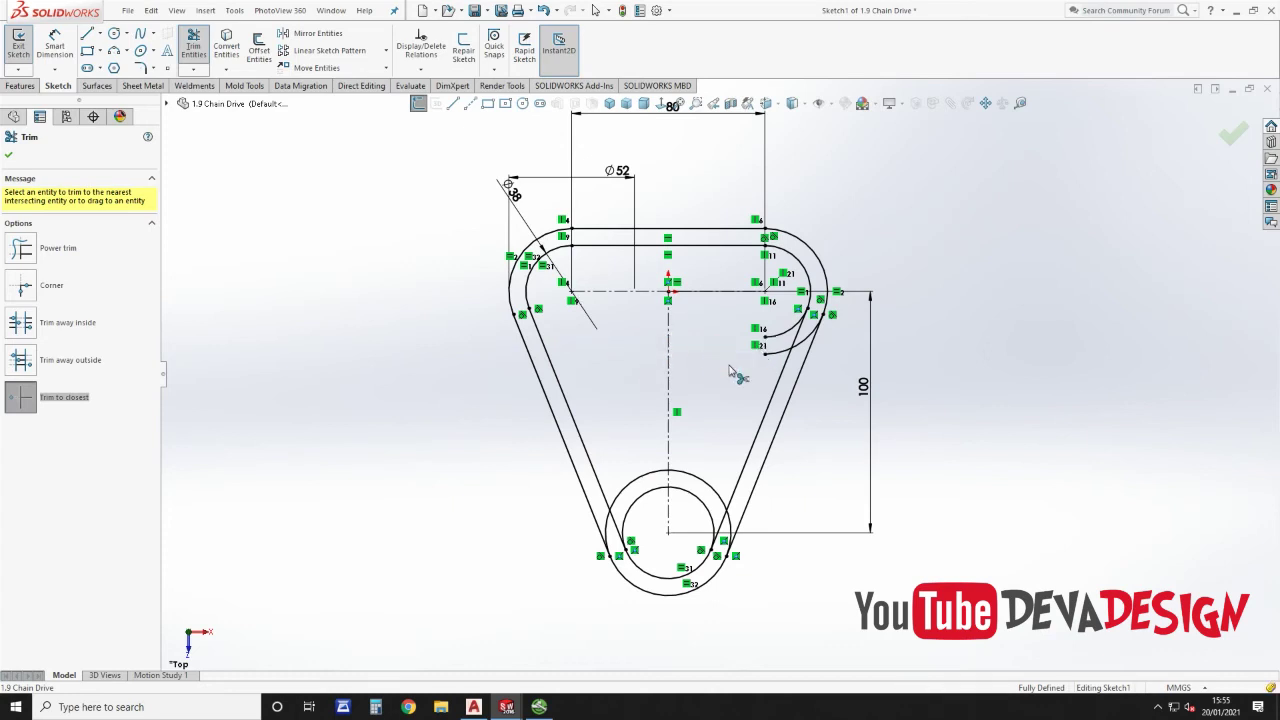
{"action": "left_click", "coordinate": [801, 346]}
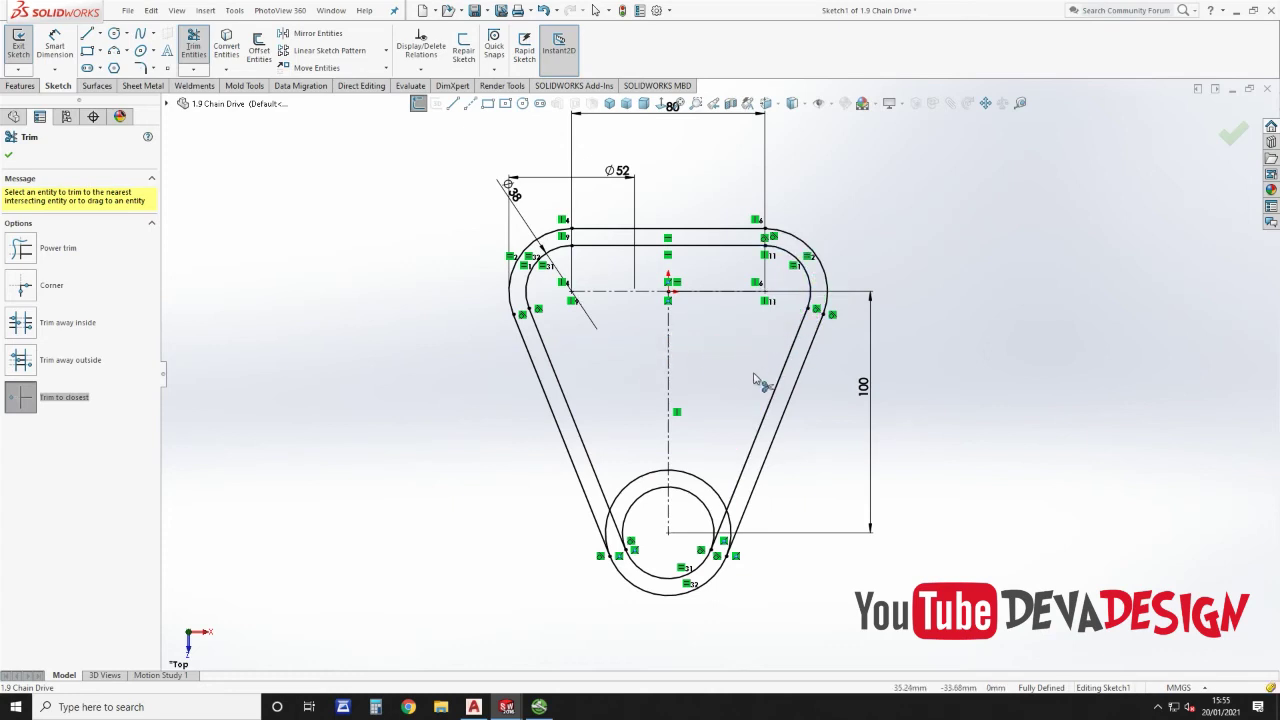
Step: Trim away the upper portions of the outer and inner circles between the tangent lines
{"action": "left_click", "coordinate": [697, 481]}
{"action": "left_click", "coordinate": [649, 478]}
{"action": "left_click", "coordinate": [646, 496]}
{"action": "left_click", "coordinate": [691, 492]}
Step: Undo the trim that cut the lower end of the right inner tangent line
{"action": "left_click", "coordinate": [746, 514]}
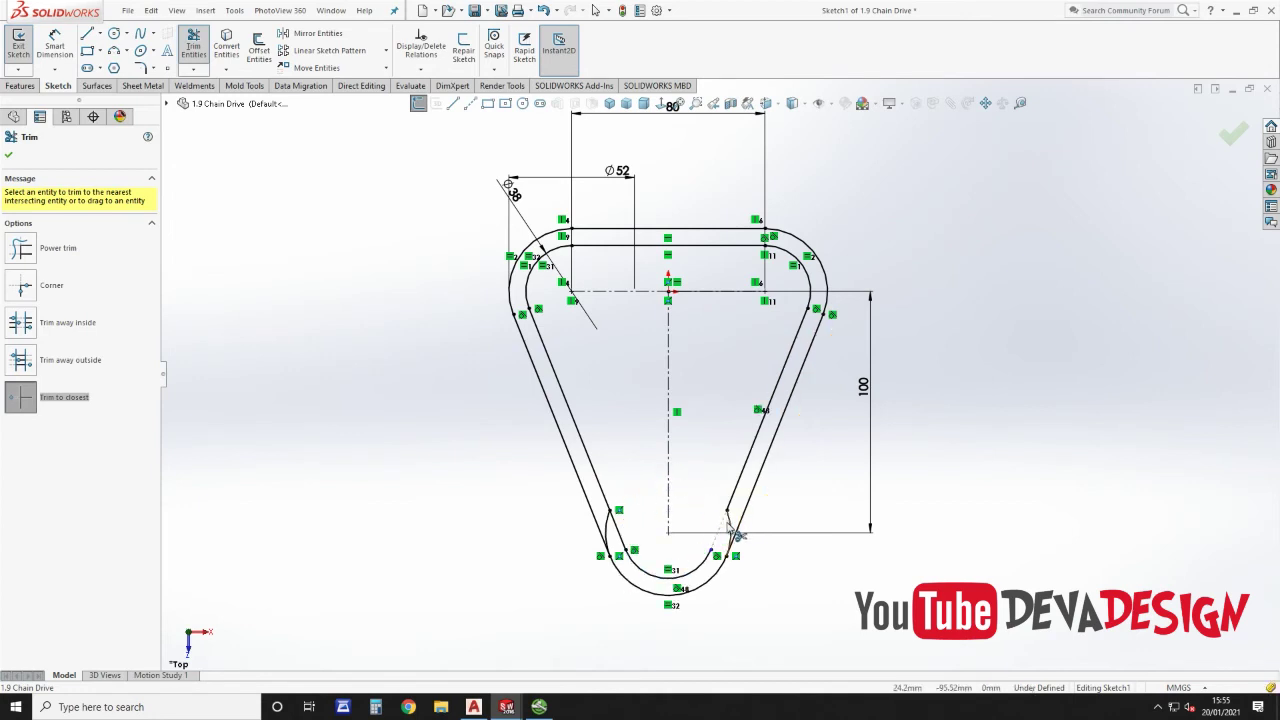
{"action": "key", "text": "Escape"}
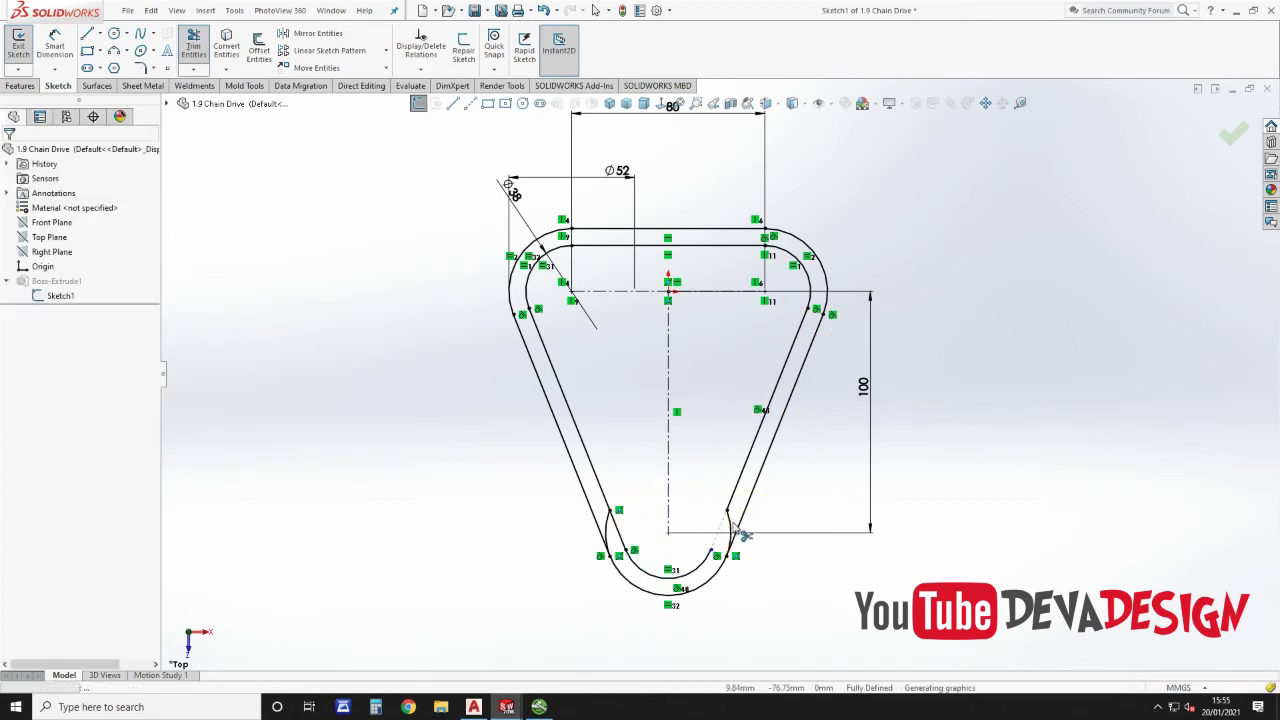
{"action": "key", "text": "ctrl+z"}
{"action": "left_click", "coordinate": [657, 540]}
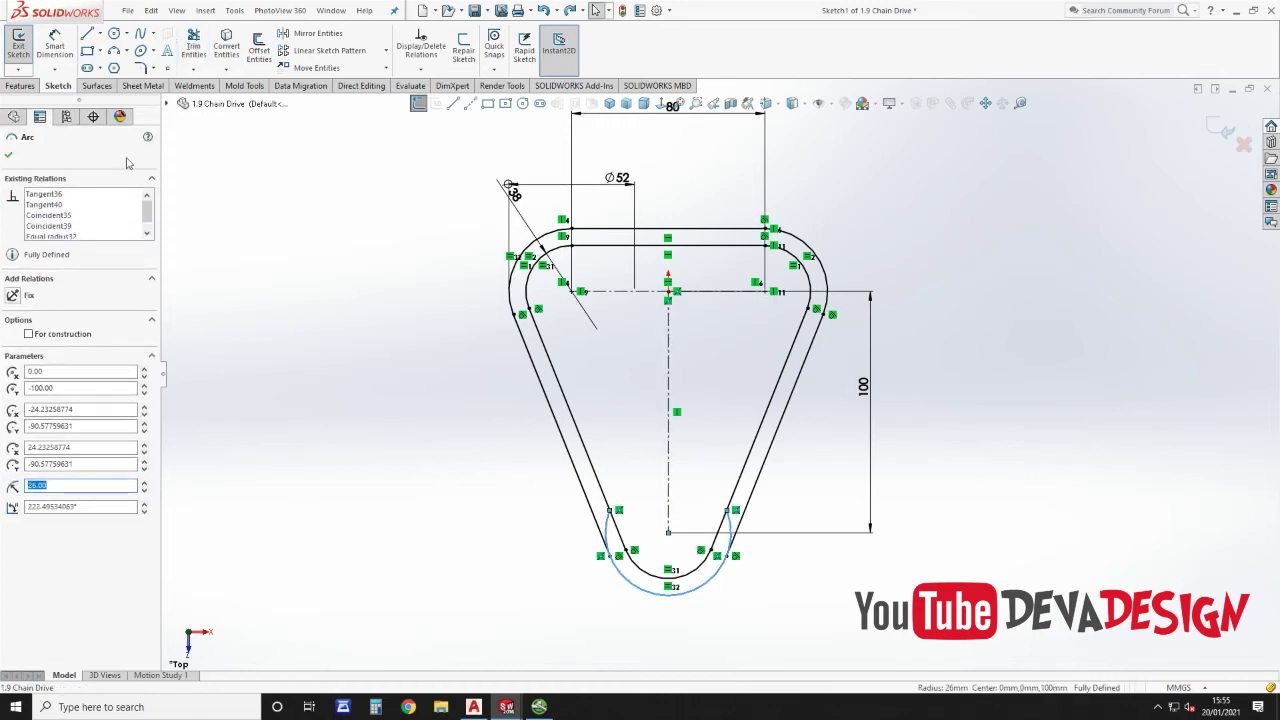
{"action": "key", "text": "Escape"}
Step: Trim the two leftover outer-circle arc pieces between the inner and outer tangent lines on both sides
{"action": "left_click", "coordinate": [193, 45]}
{"action": "scroll", "coordinate": [610, 525], "scroll_direction": "down", "scroll_amount": 2}
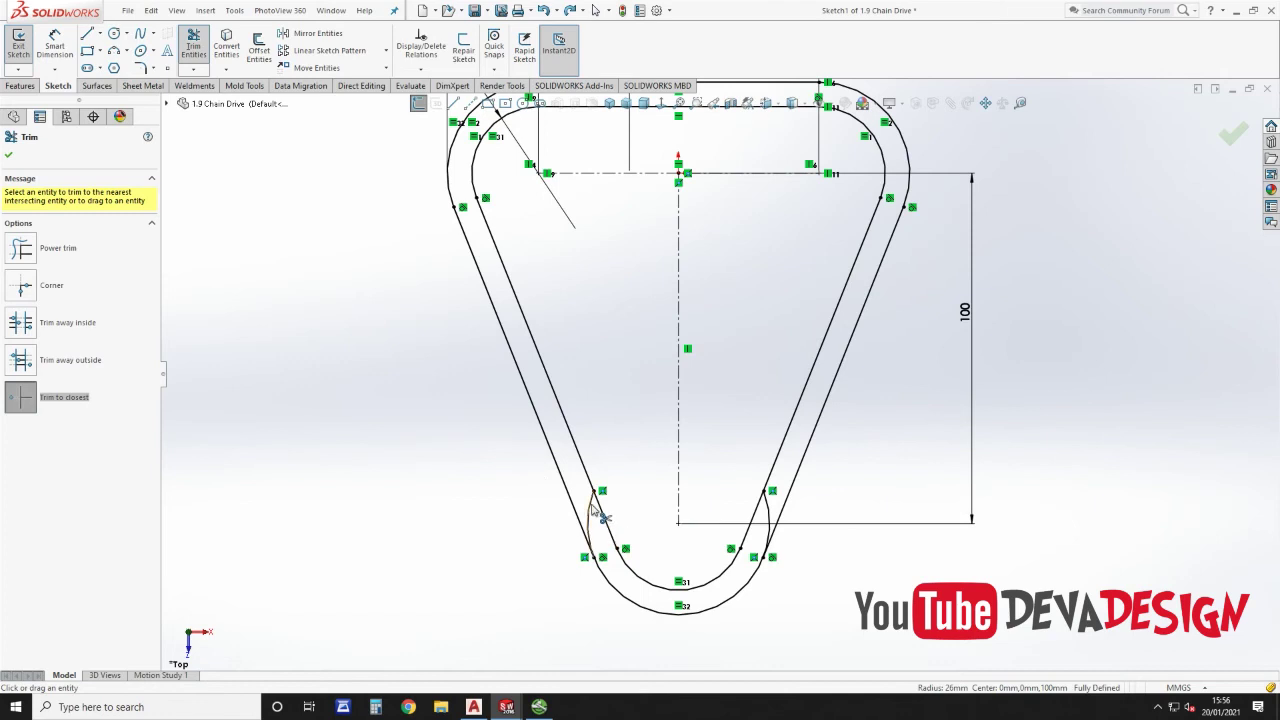
{"action": "left_click", "coordinate": [592, 508]}
{"action": "left_click", "coordinate": [769, 521]}
{"action": "scroll", "coordinate": [937, 340], "scroll_direction": "up", "scroll_amount": 3}
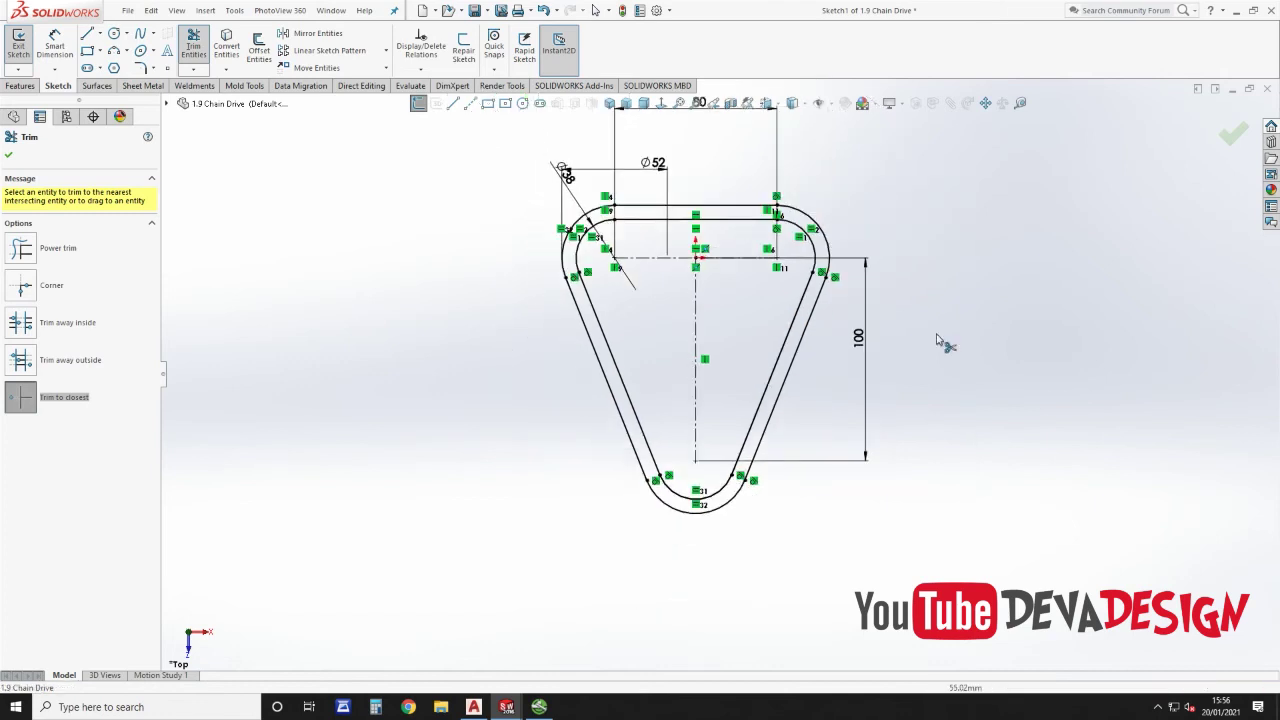
Step: Finish trimming and exit the sketch to rebuild the chain drive's extrusion
{"action": "left_click", "coordinate": [1233, 134]}
{"action": "left_click", "coordinate": [1213, 135]}
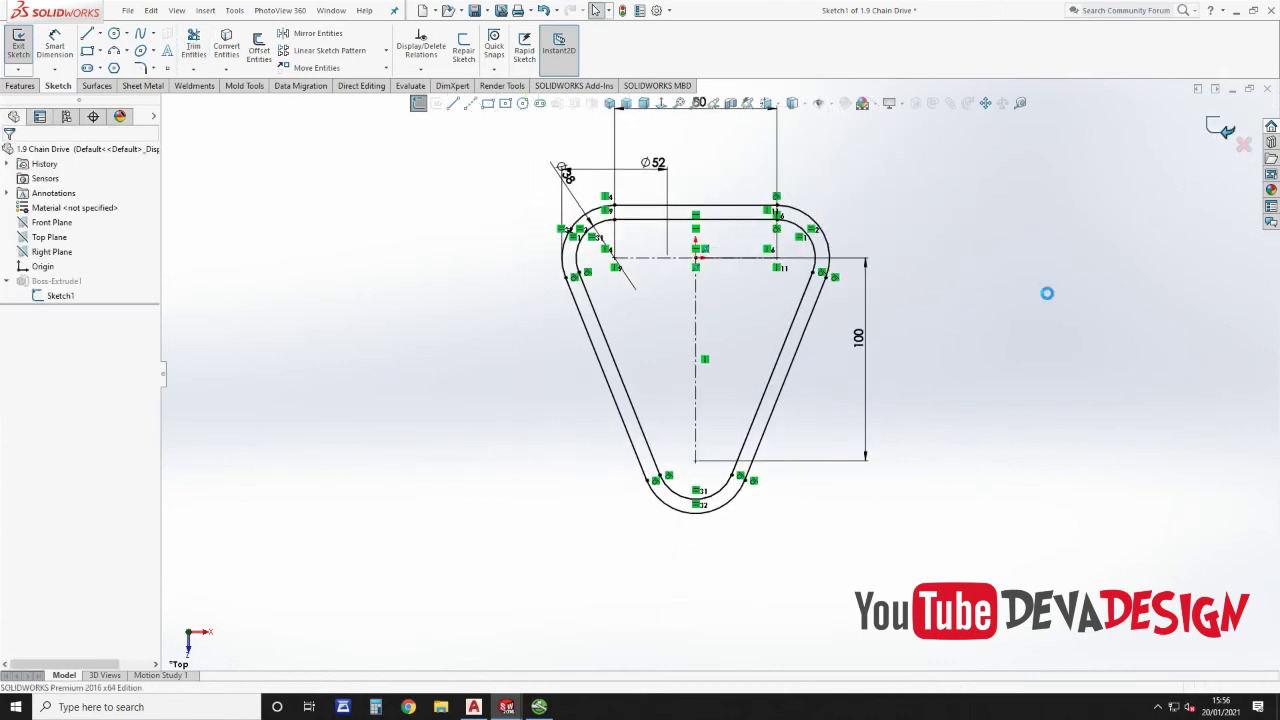
{"action": "scroll", "coordinate": [1058, 294], "scroll_direction": "up", "scroll_amount": 2}
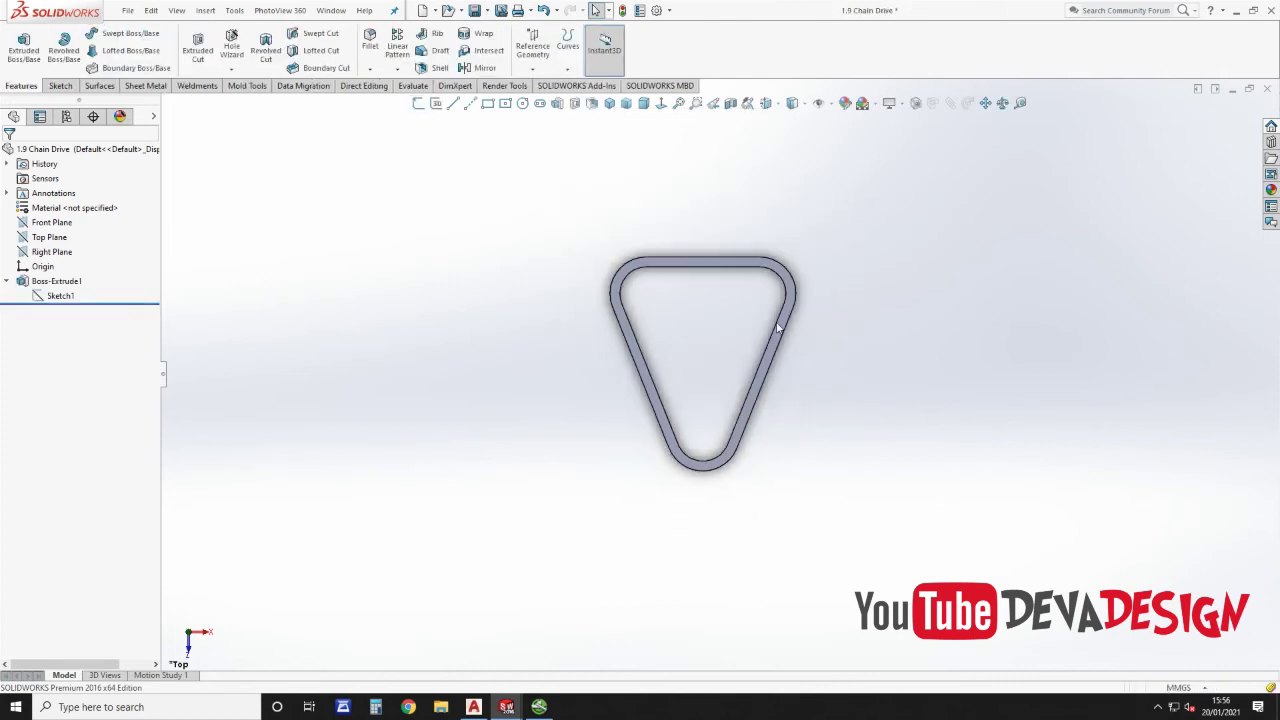
{"action": "middle_click_drag", "start_coordinate": [777, 329], "coordinate": [858, 367]}
Step: Close the 1.10 Chain Roller document and switch to the 1. General Assy Roller Conveyor assembly
{"action": "key", "text": "ctrl+Tab"}
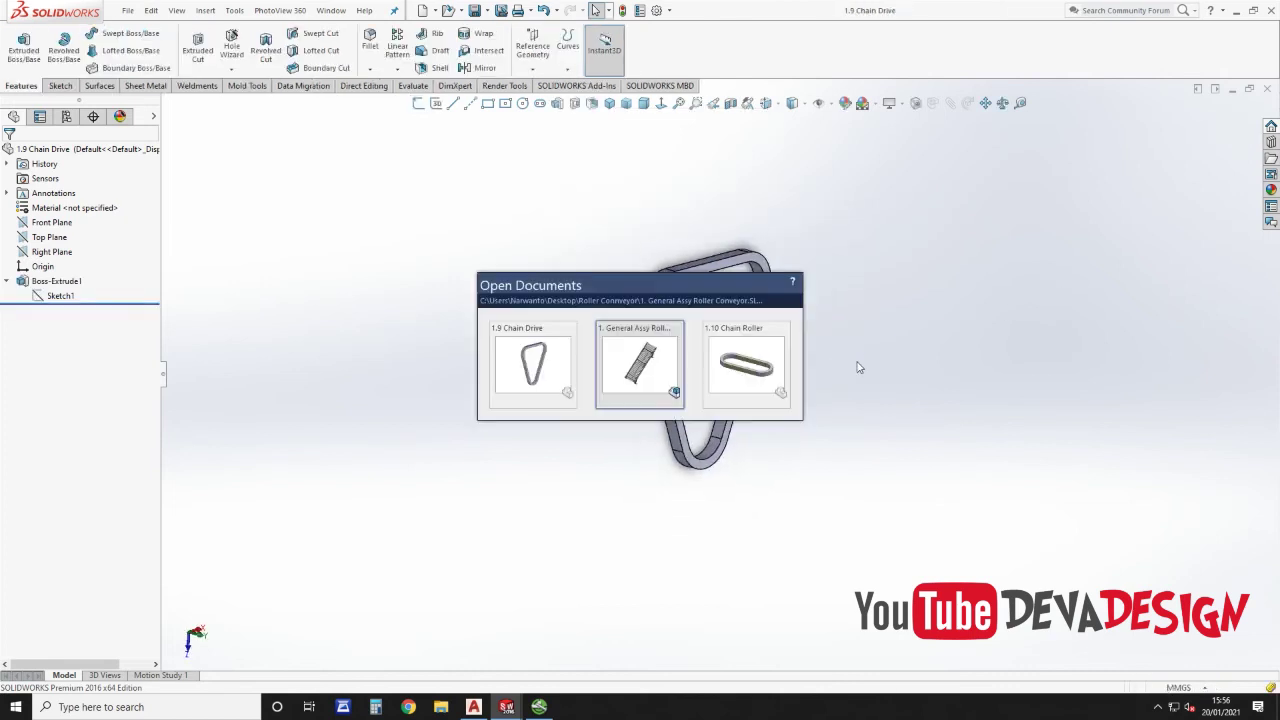
{"action": "left_click", "coordinate": [783, 329]}
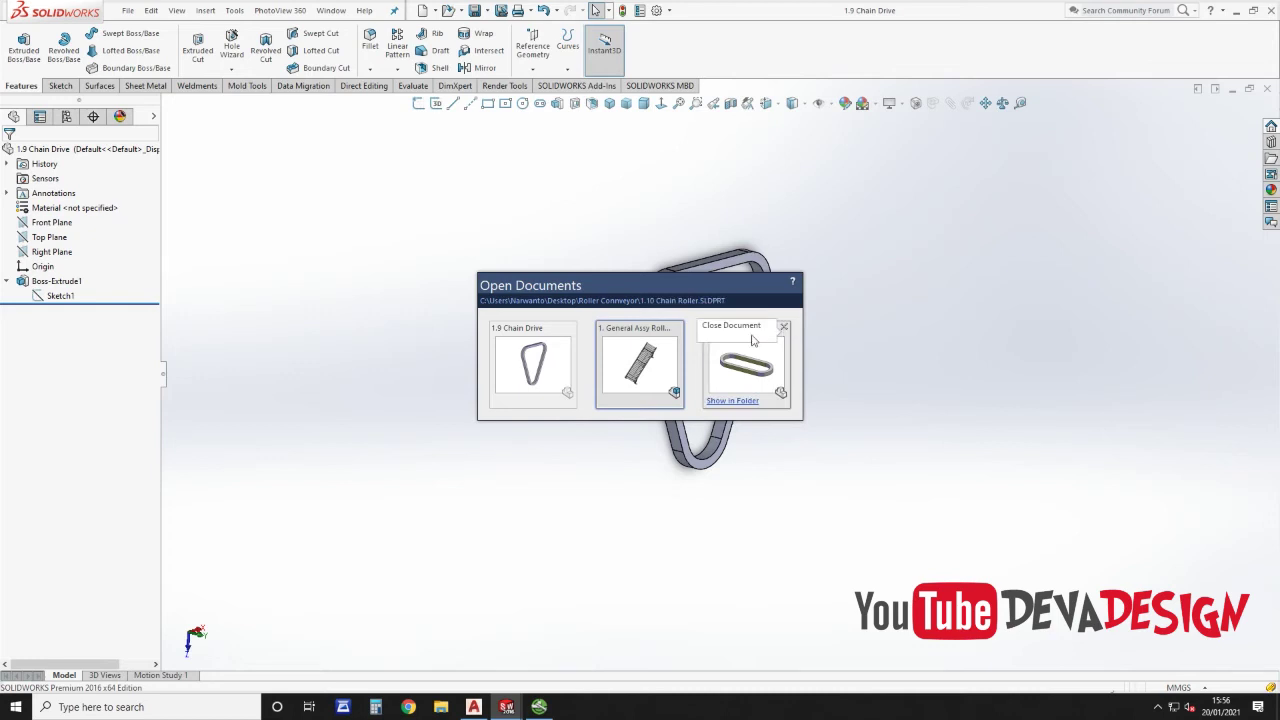
{"action": "left_click", "coordinate": [659, 374]}
{"action": "key", "text": "ctrl+Tab"}
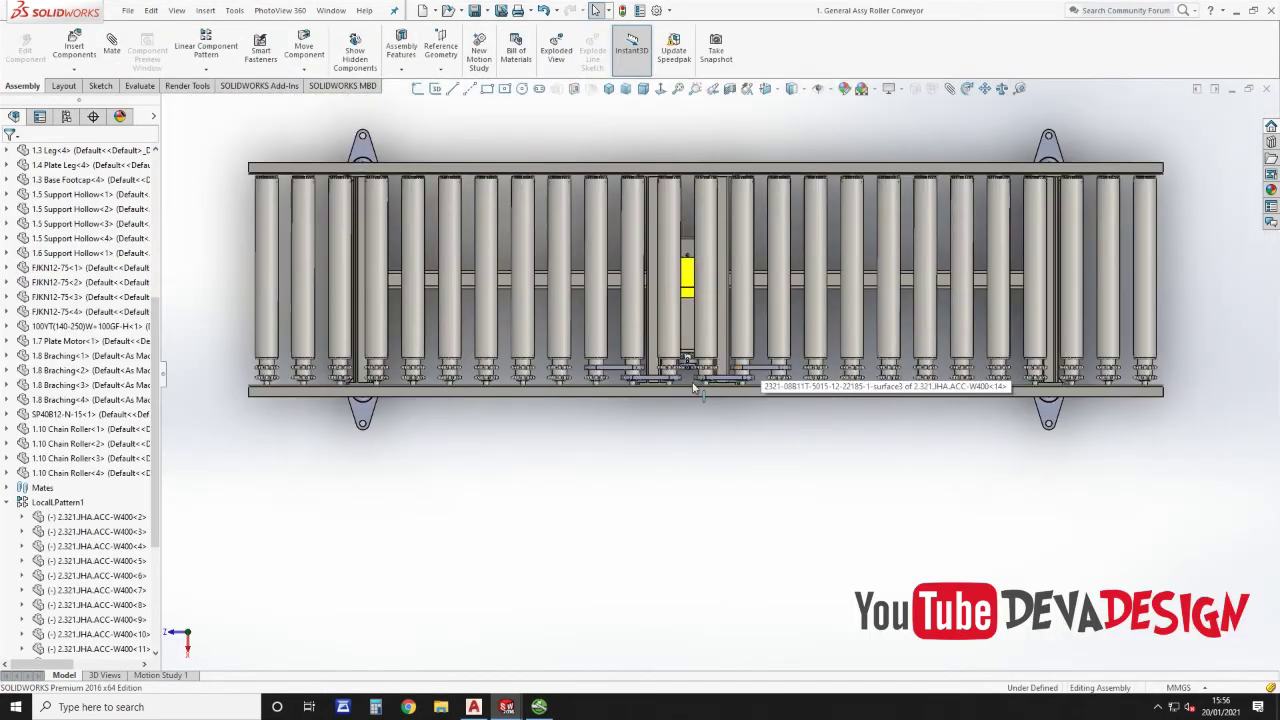
Step: Insert the 1.9 Chain Drive part into the assembly, placing it beside the main frame near the motor
{"action": "middle_click_drag", "start_coordinate": [693, 388], "coordinate": [723, 329]}
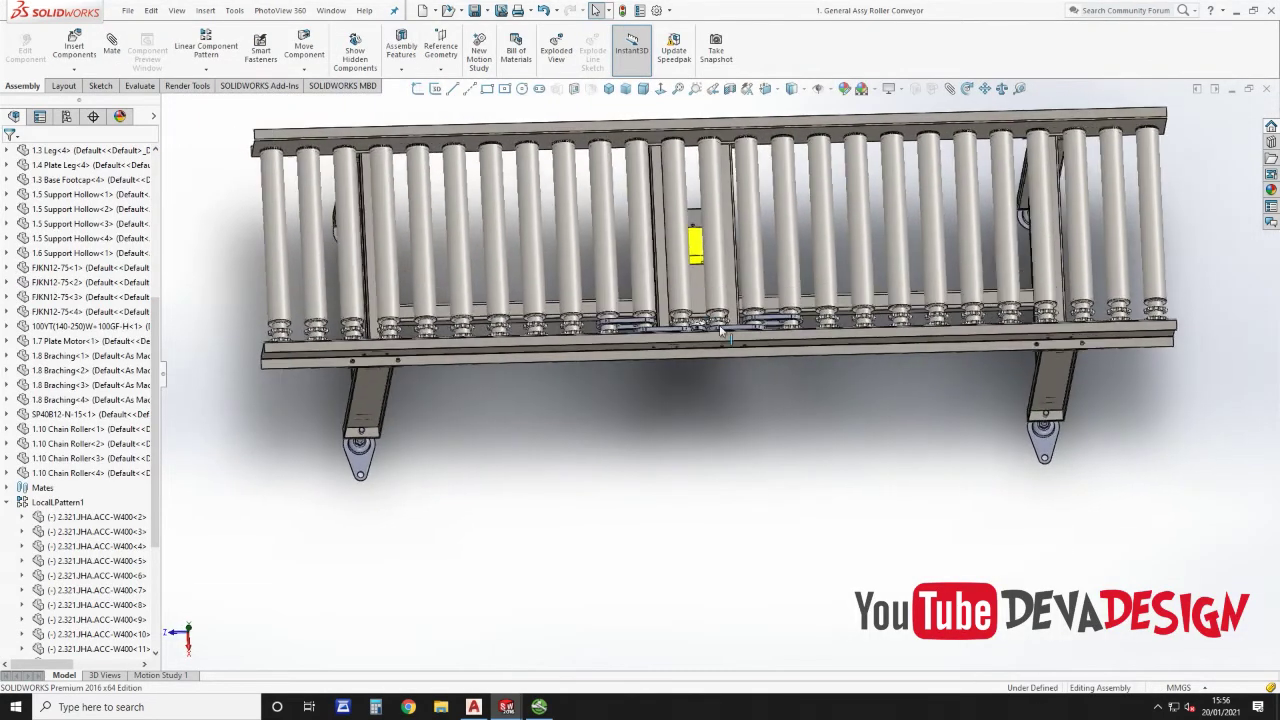
{"action": "scroll", "coordinate": [725, 330], "scroll_direction": "down", "scroll_amount": 3}
{"action": "left_click", "coordinate": [74, 45]}
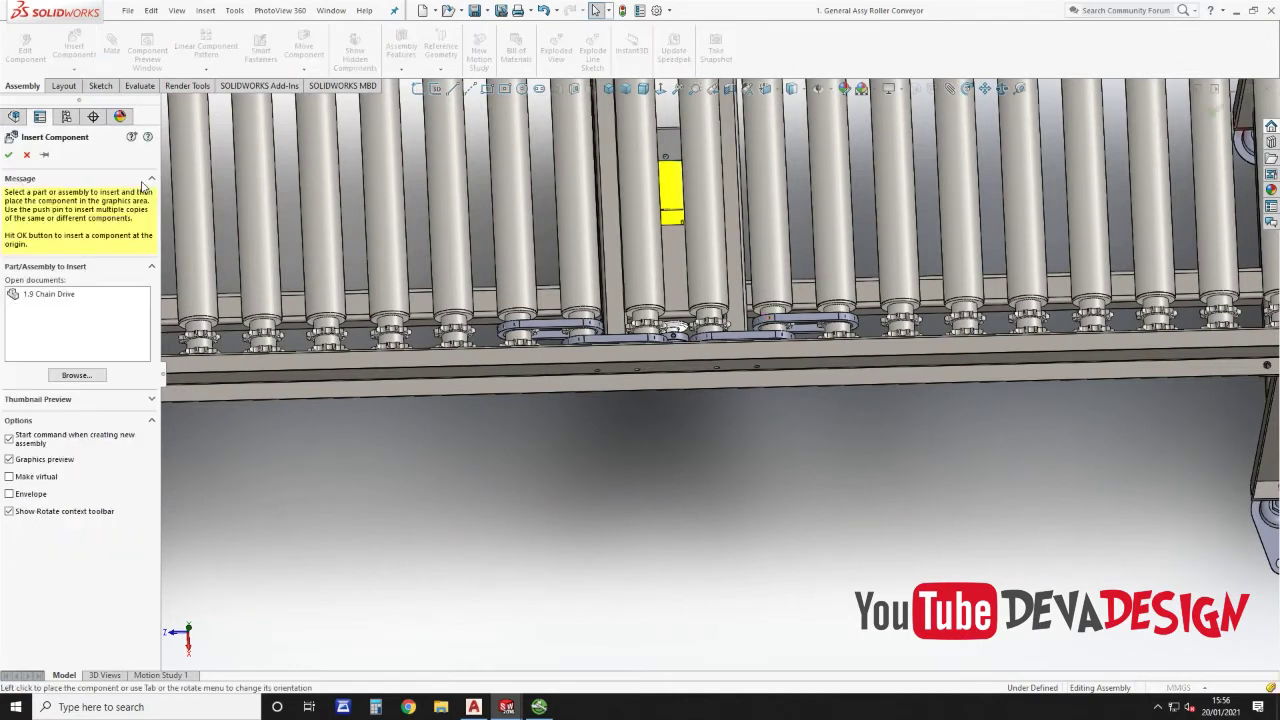
{"action": "left_click", "coordinate": [59, 297]}
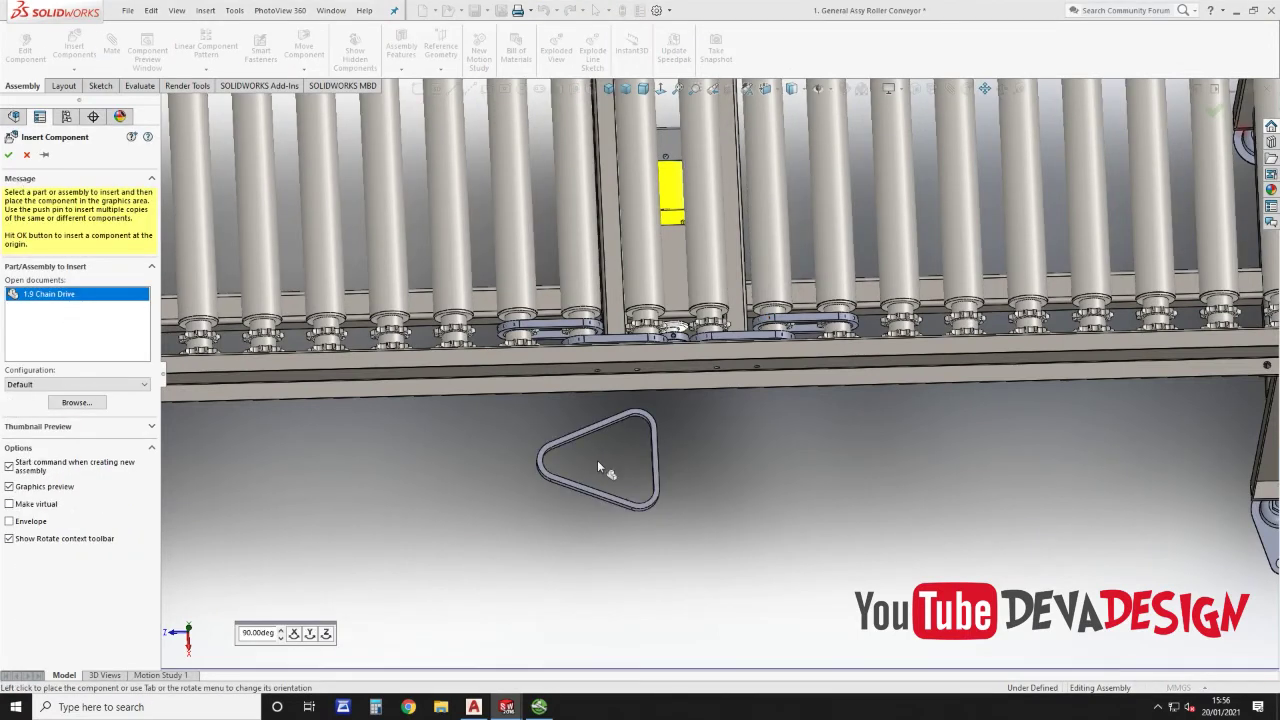
{"action": "left_click", "coordinate": [597, 460]}
Step: Try a concentric mate between the chain drive's inner corner face and the roller 2.321.JHA.ACC-W400<13>
{"action": "scroll", "coordinate": [698, 423], "scroll_direction": "up", "scroll_amount": 8}
{"action": "left_click", "coordinate": [702, 368]}
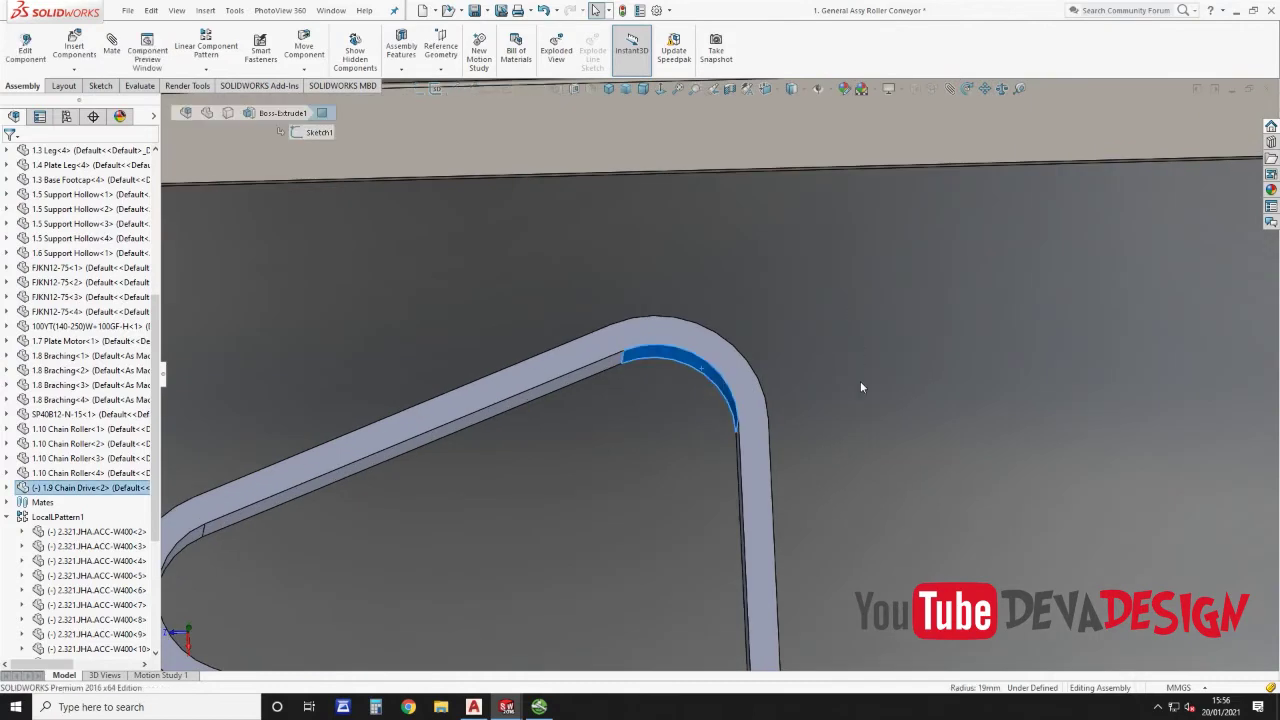
{"action": "key", "text": "m"}
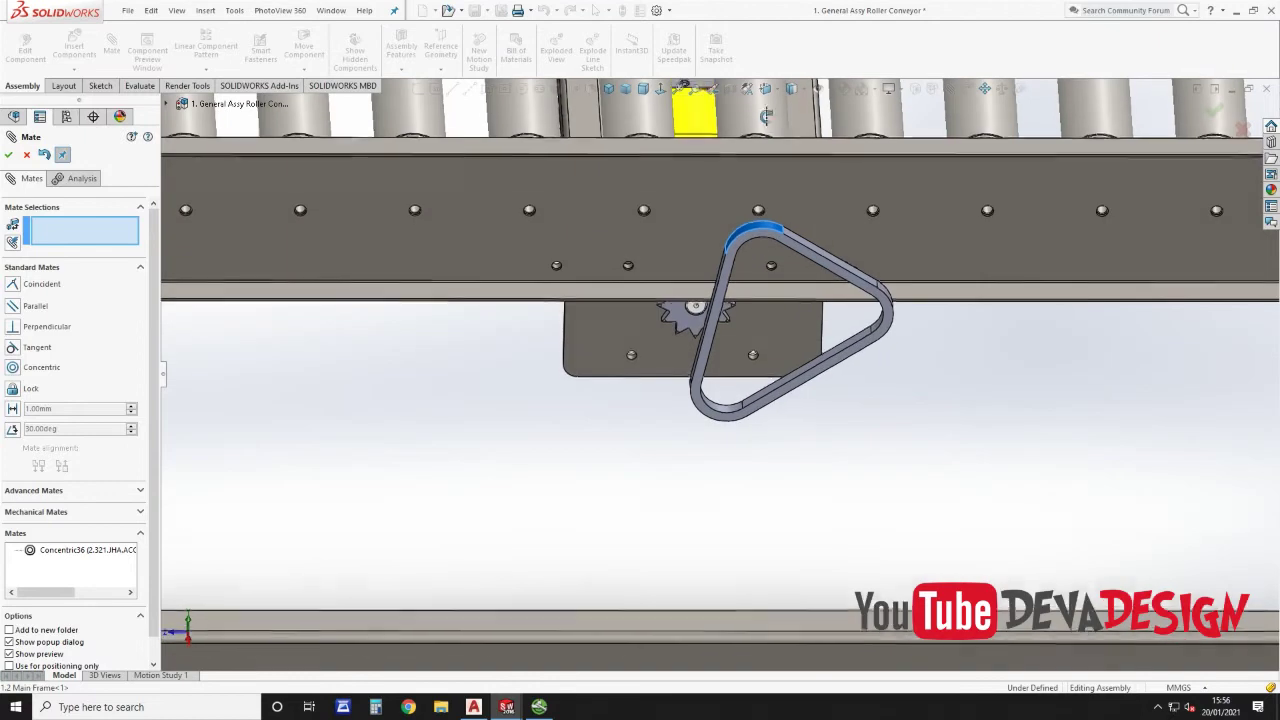
{"action": "middle_click_drag", "start_coordinate": [766, 117], "coordinate": [780, 250]}
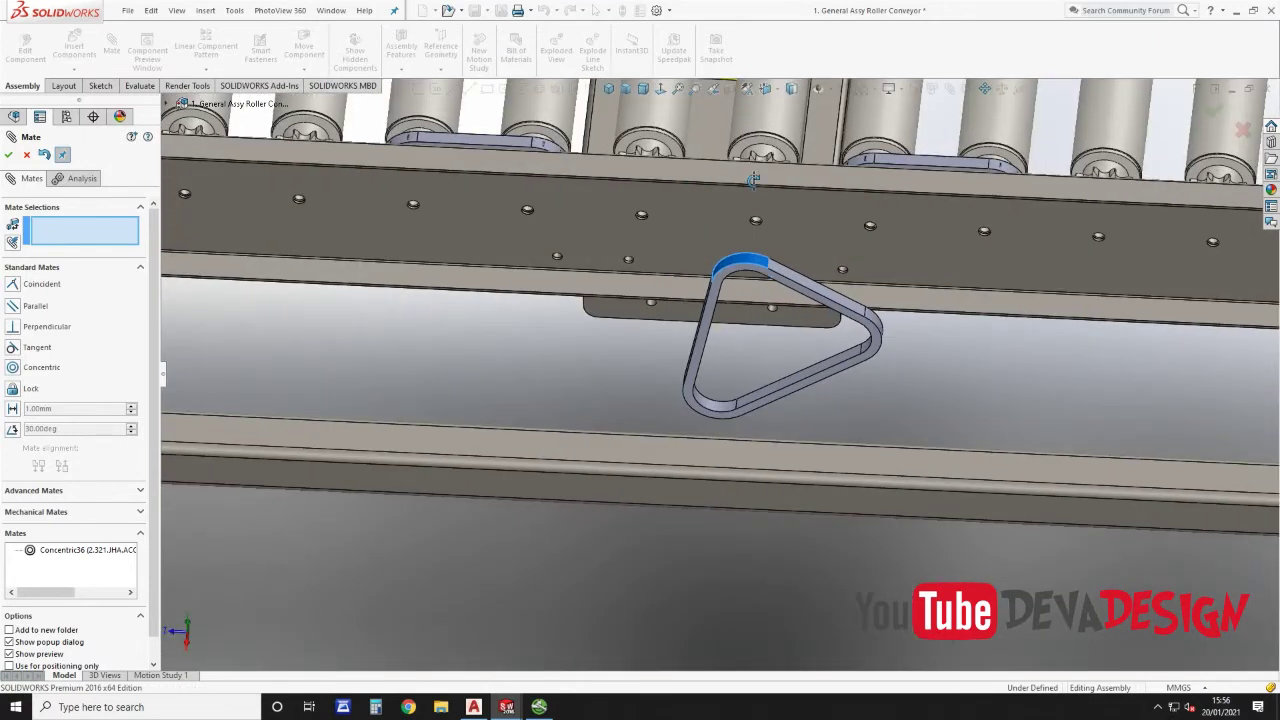
{"action": "key", "text": "ctrl+z"}
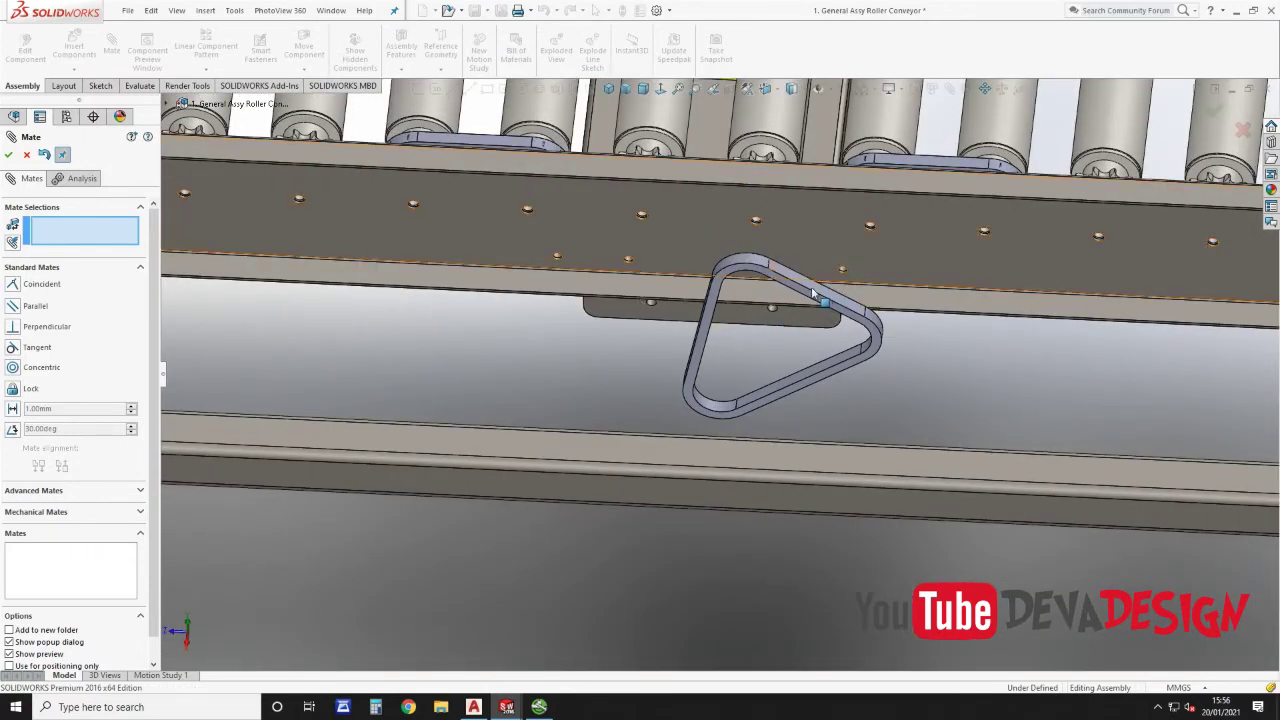
{"action": "key", "text": "Escape"}
Step: Delete the existing concentric mate of the 1.9 Chain Drive
{"action": "left_click", "coordinate": [812, 294]}
{"action": "left_click", "coordinate": [40, 117]}
{"action": "left_click", "coordinate": [48, 145]}
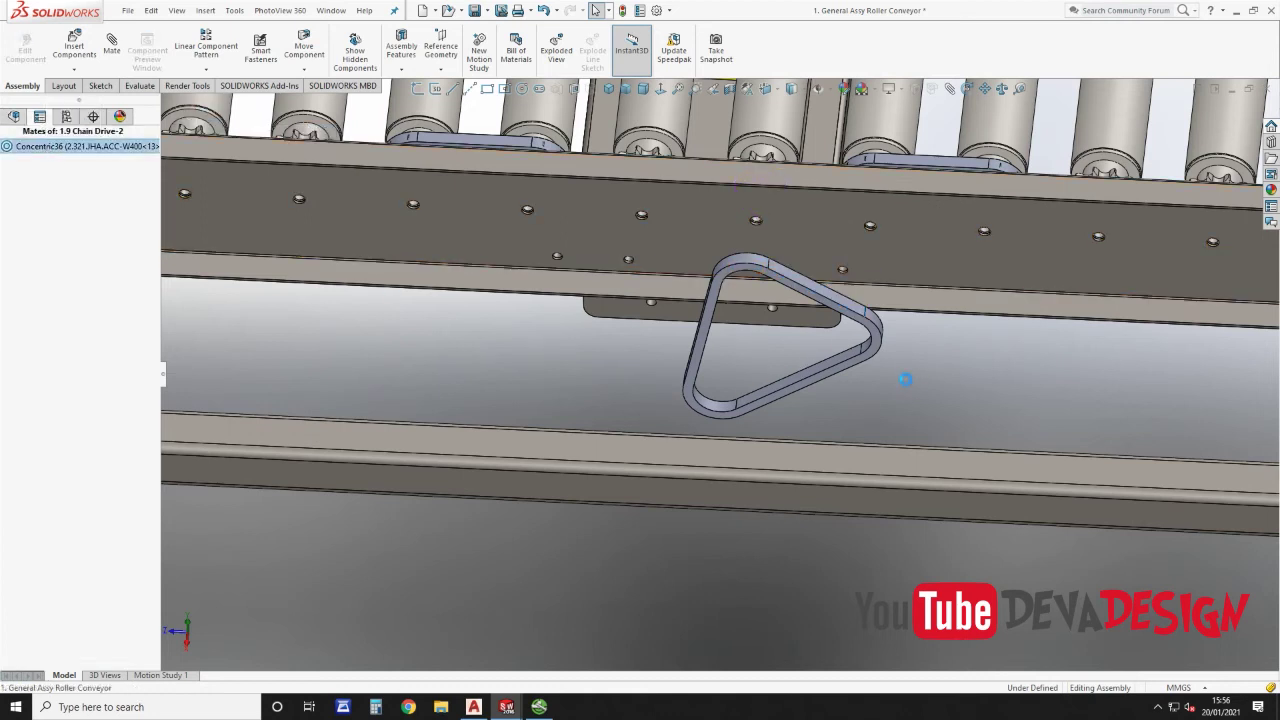
Step: Add a concentric mate between the chain drive's outer corner face and the end of roller 2.321.JHA.ACC-W400<13>
{"action": "left_click", "coordinate": [876, 322]}
{"action": "left_click", "coordinate": [1000, 292], "text": "ctrl"}
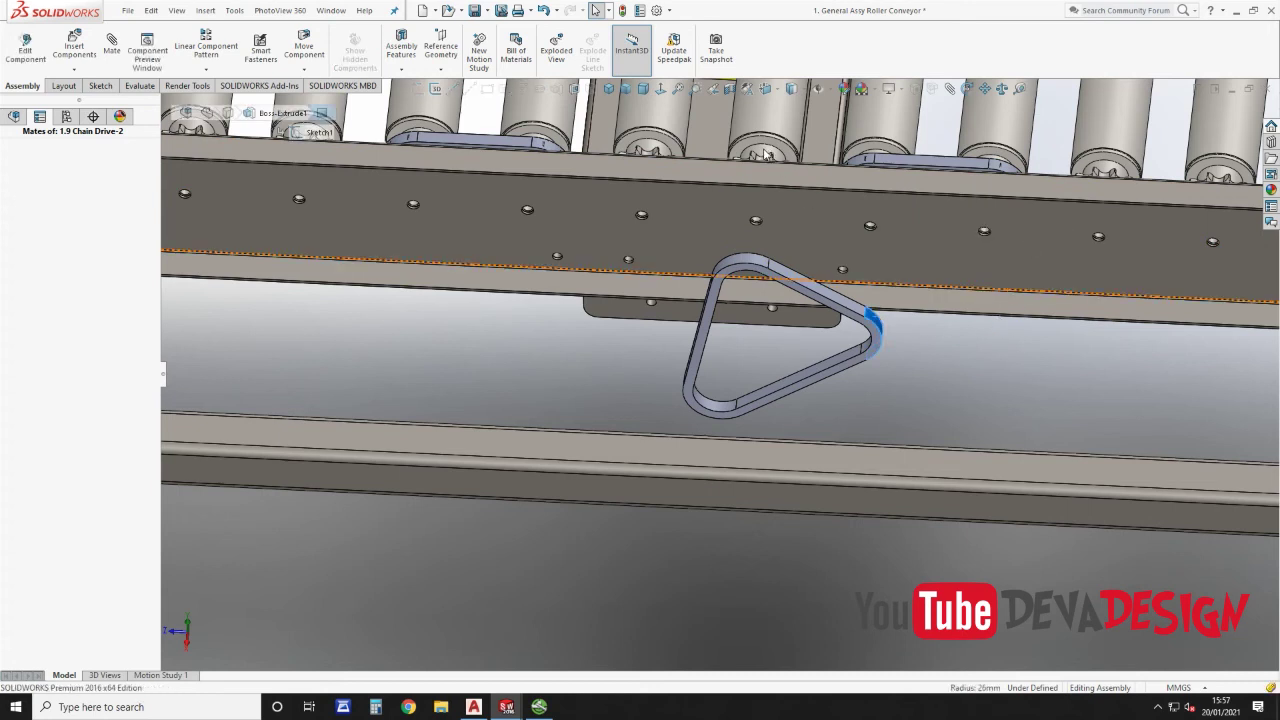
{"action": "left_click", "coordinate": [112, 45]}
{"action": "left_click", "coordinate": [762, 155]}
{"action": "left_click", "coordinate": [928, 120]}
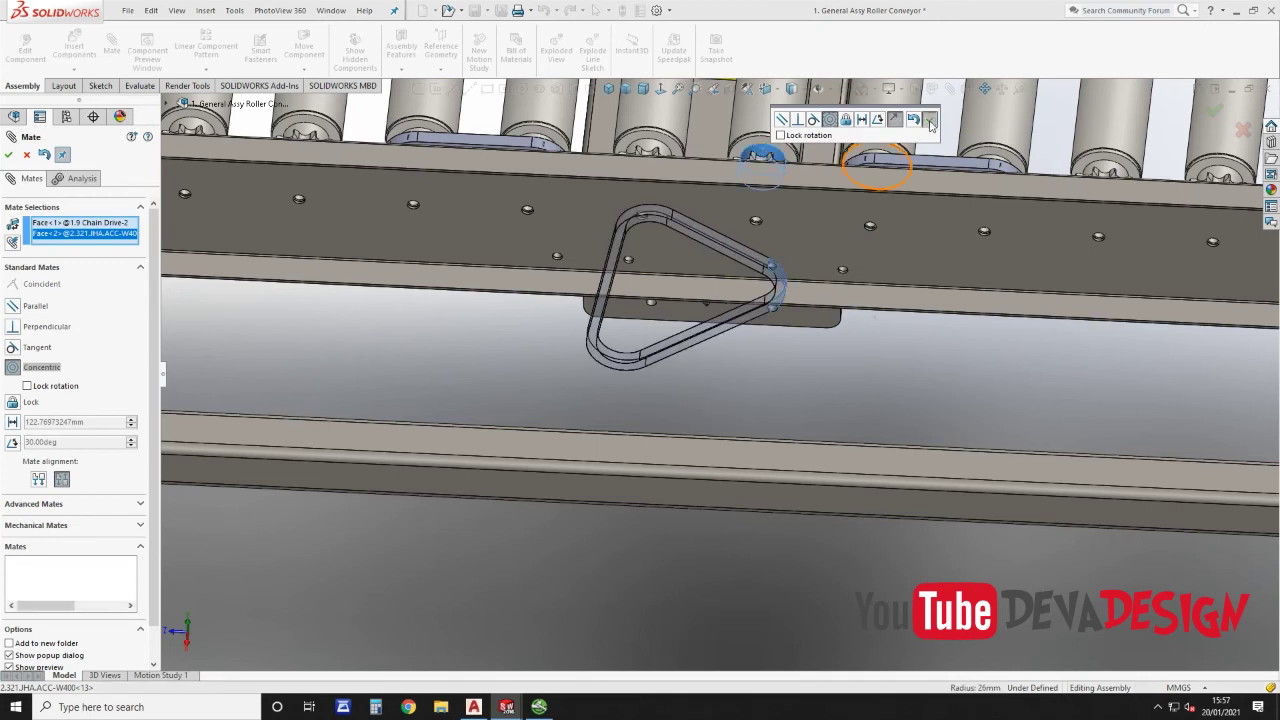
Step: Mate the chain drive's other upper corner face concentric with roller 2.321.JHA.ACC-W400<12> and open the advanced mates
{"action": "left_click", "coordinate": [665, 214]}
{"action": "left_click", "coordinate": [665, 152]}
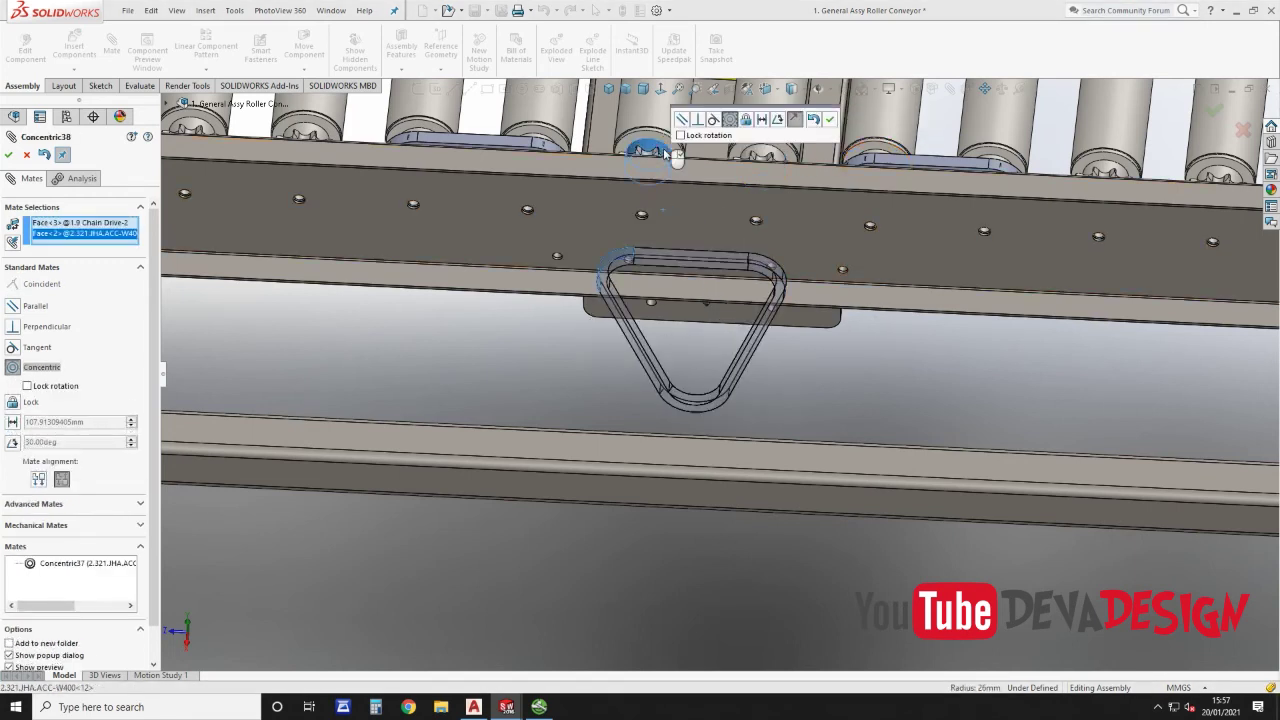
{"action": "left_click", "coordinate": [830, 120]}
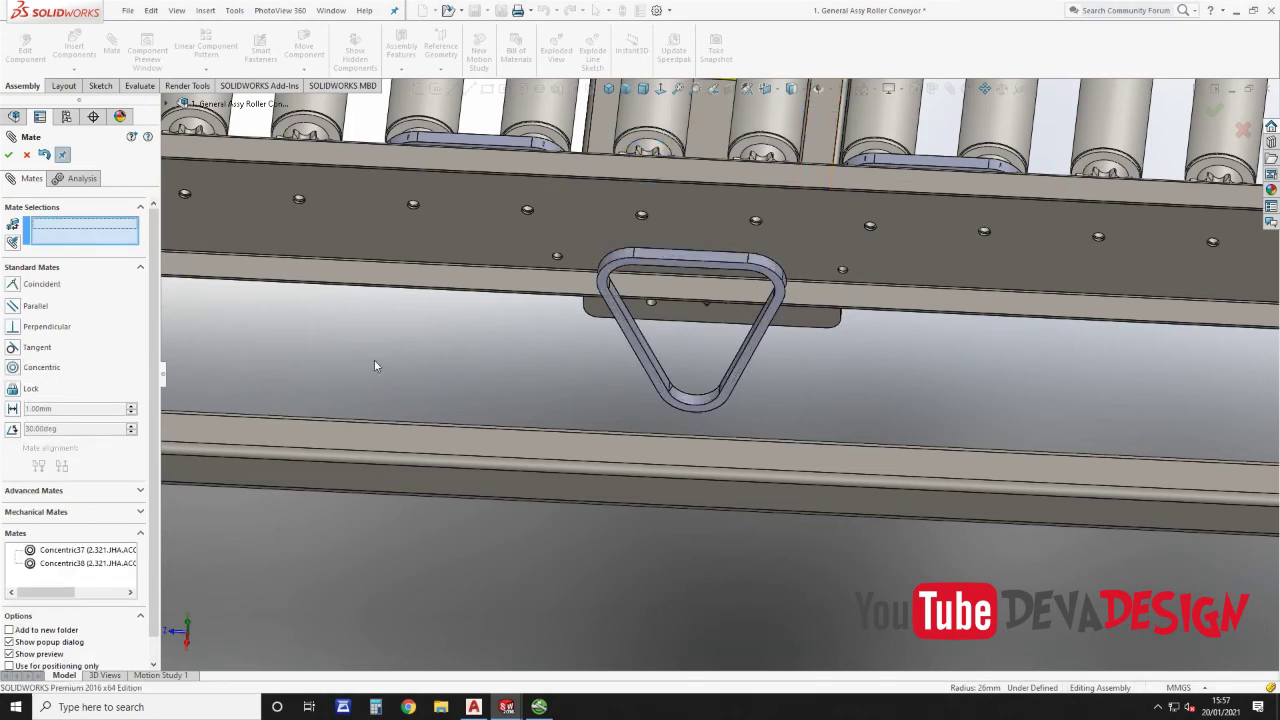
{"action": "left_click", "coordinate": [40, 490]}
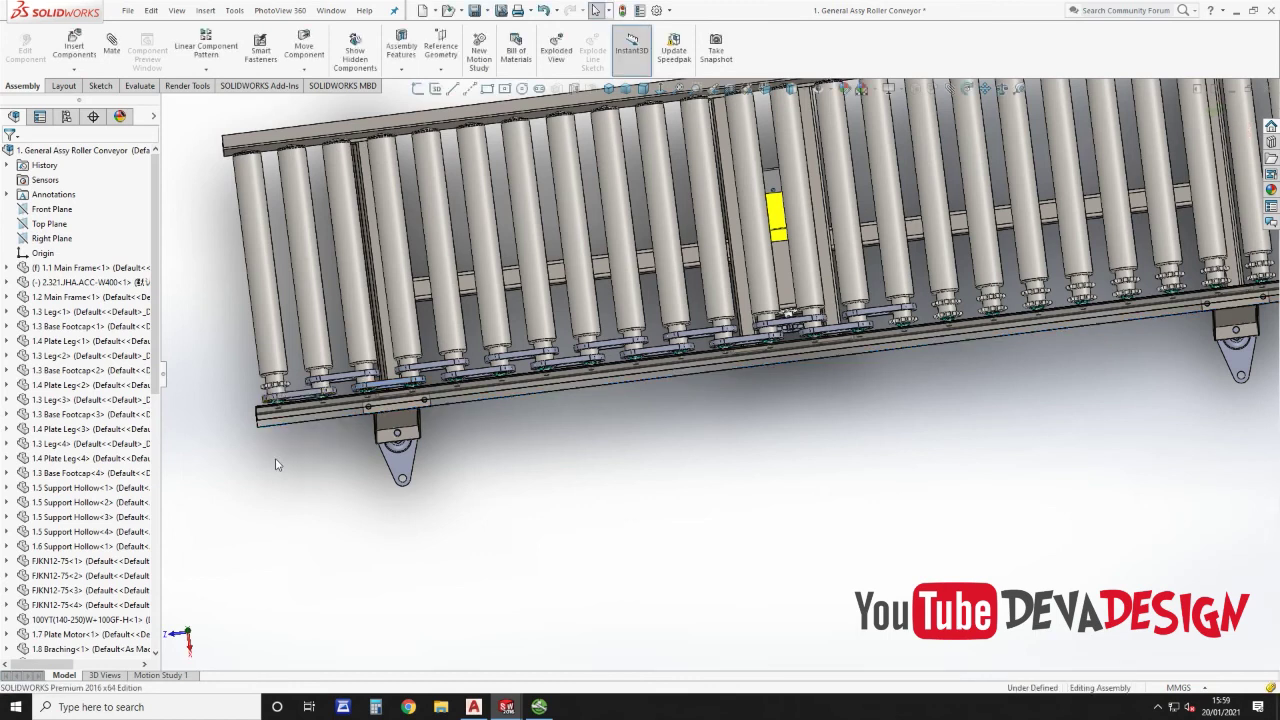
{"action": "key", "text": "f"}
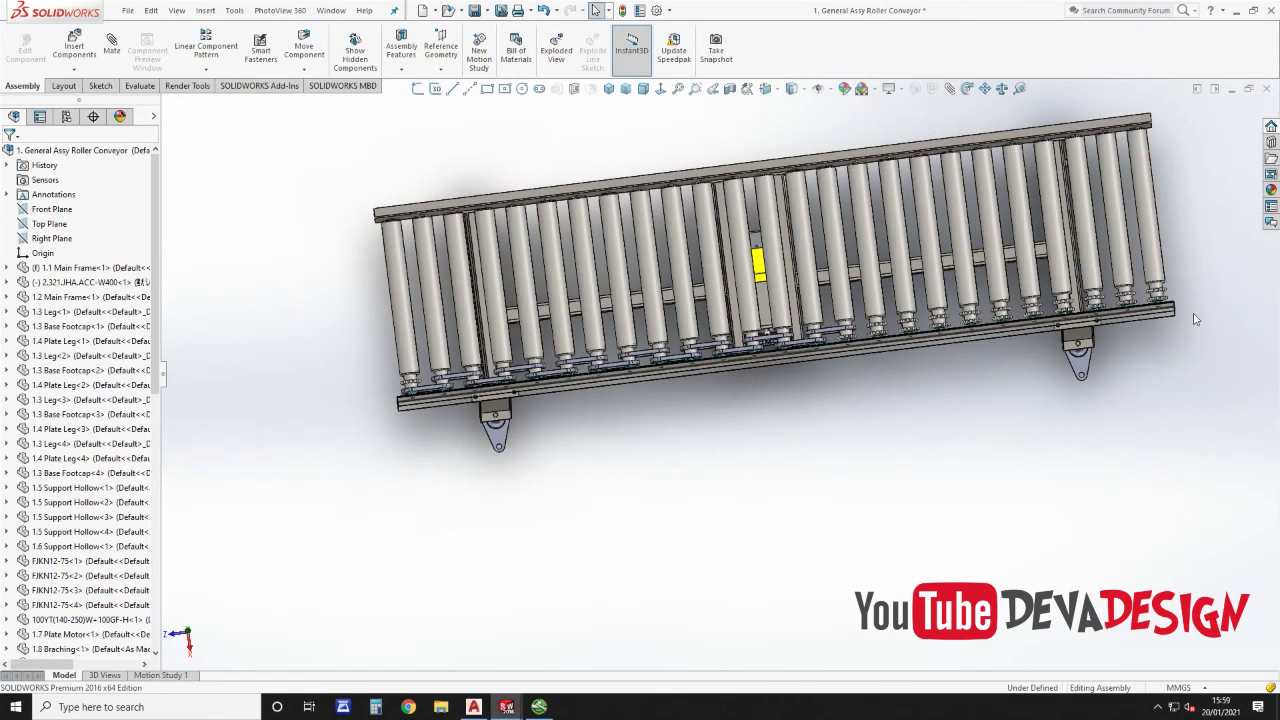
{"action": "key", "text": "ctrl+1"}
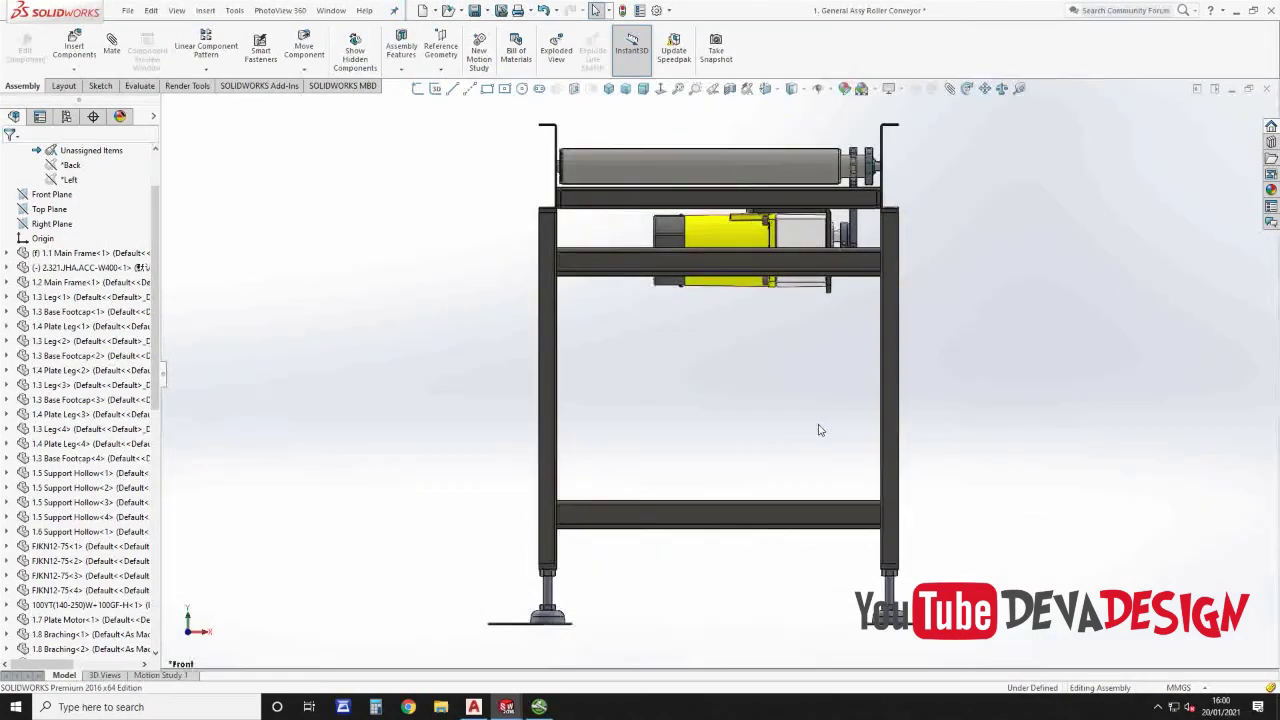
{"action": "key", "text": "ctrl+7"}
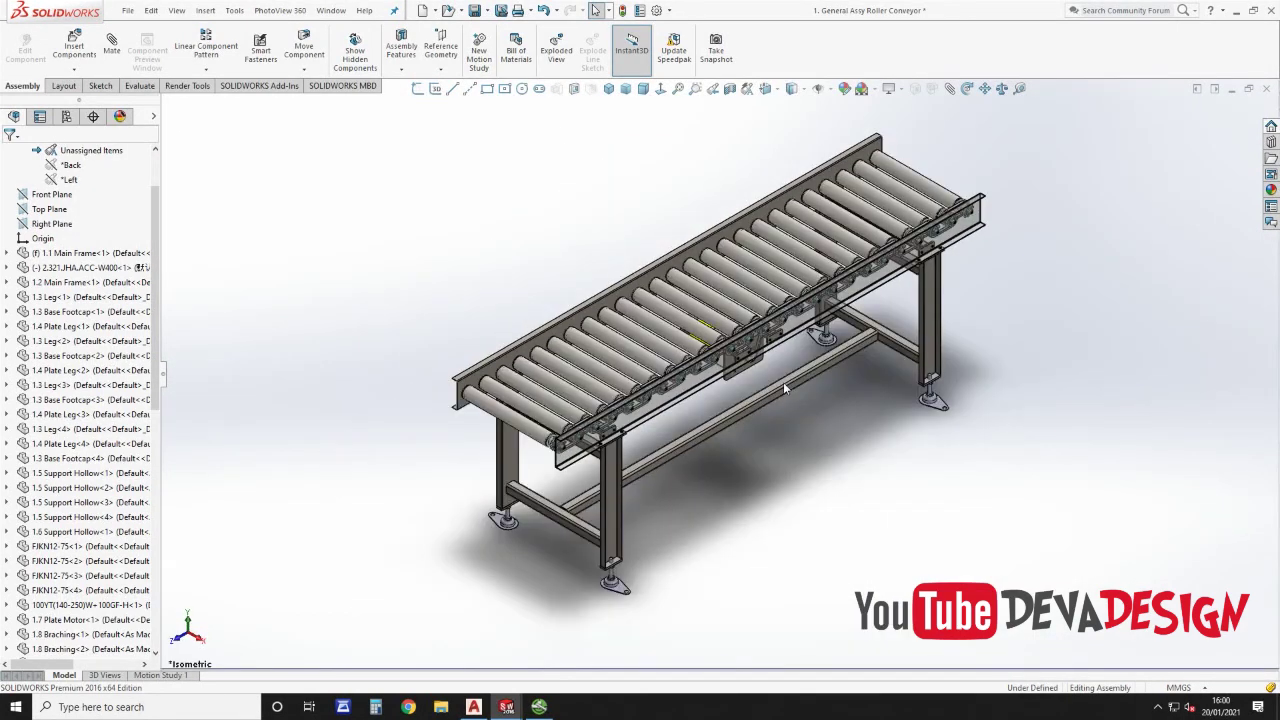
Step: Turn off the transparency of the 1.2 Main Frame side rail in front of the chains
{"action": "scroll", "coordinate": [775, 350], "scroll_direction": "down", "scroll_amount": 5}
{"action": "scroll", "coordinate": [771, 345], "scroll_direction": "down", "scroll_amount": 3}
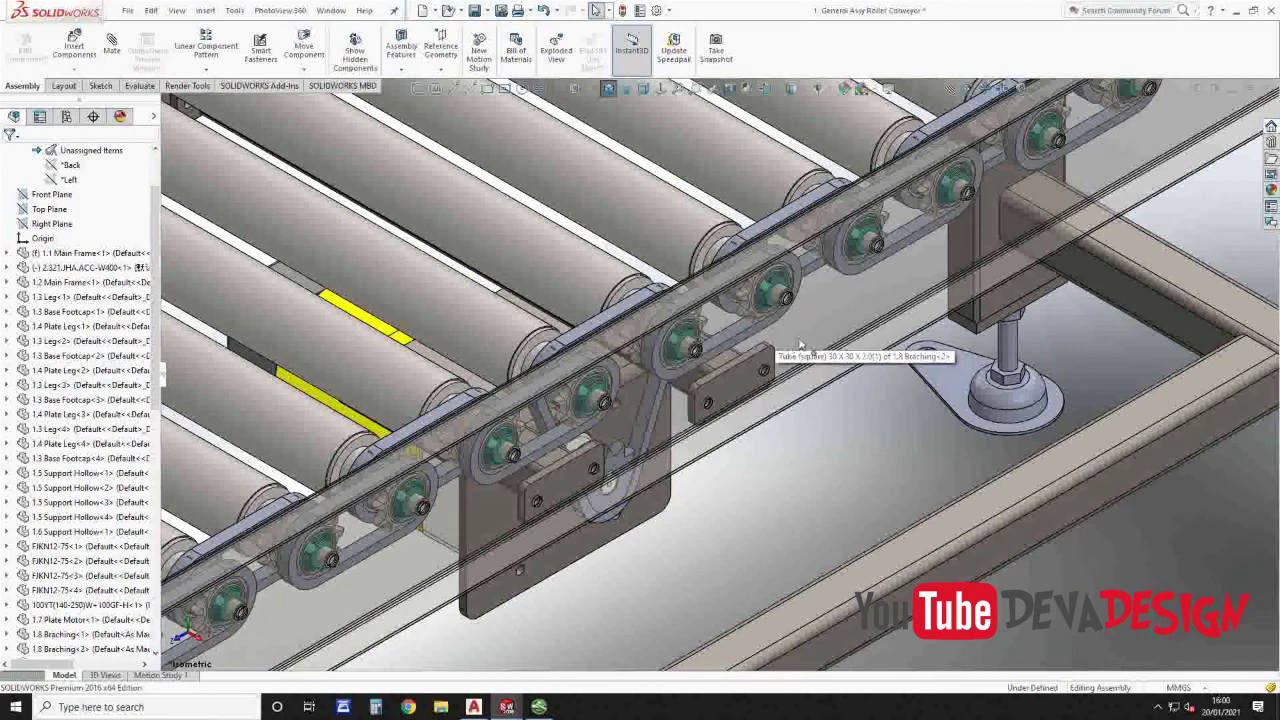
{"action": "left_click", "coordinate": [893, 316]}
{"action": "left_click", "coordinate": [900, 296]}
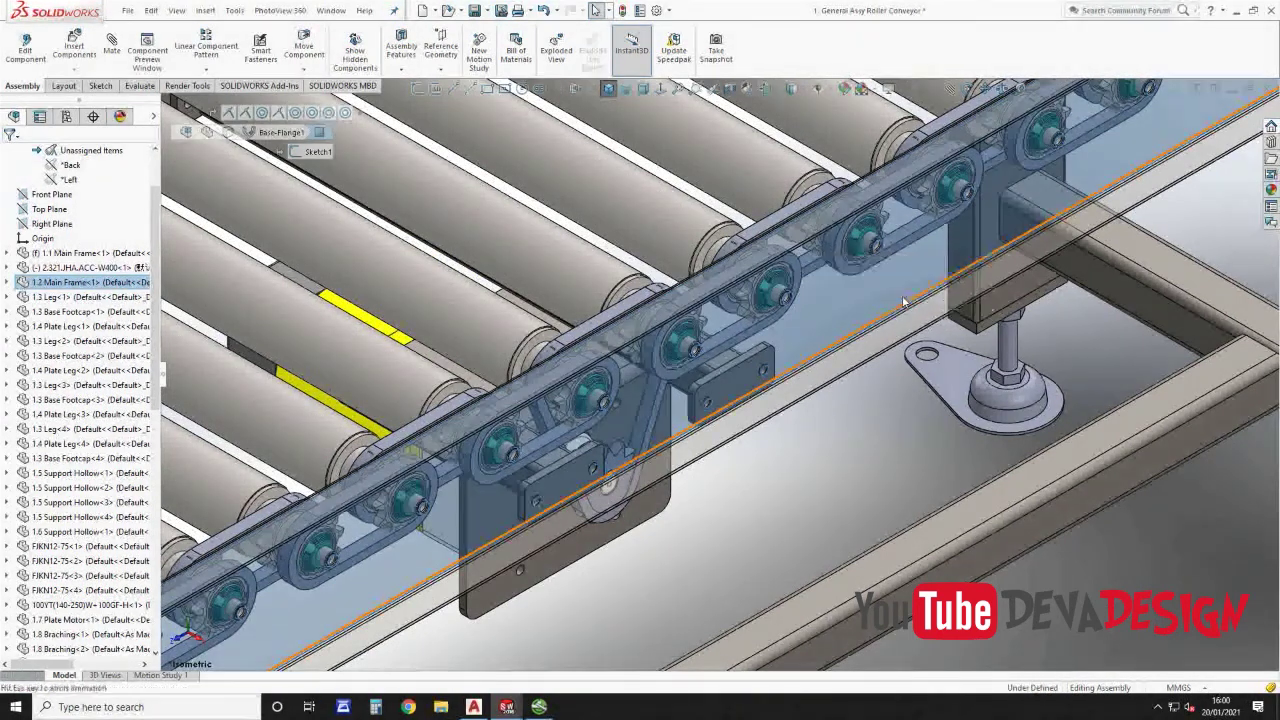
{"action": "left_click", "coordinate": [750, 229]}
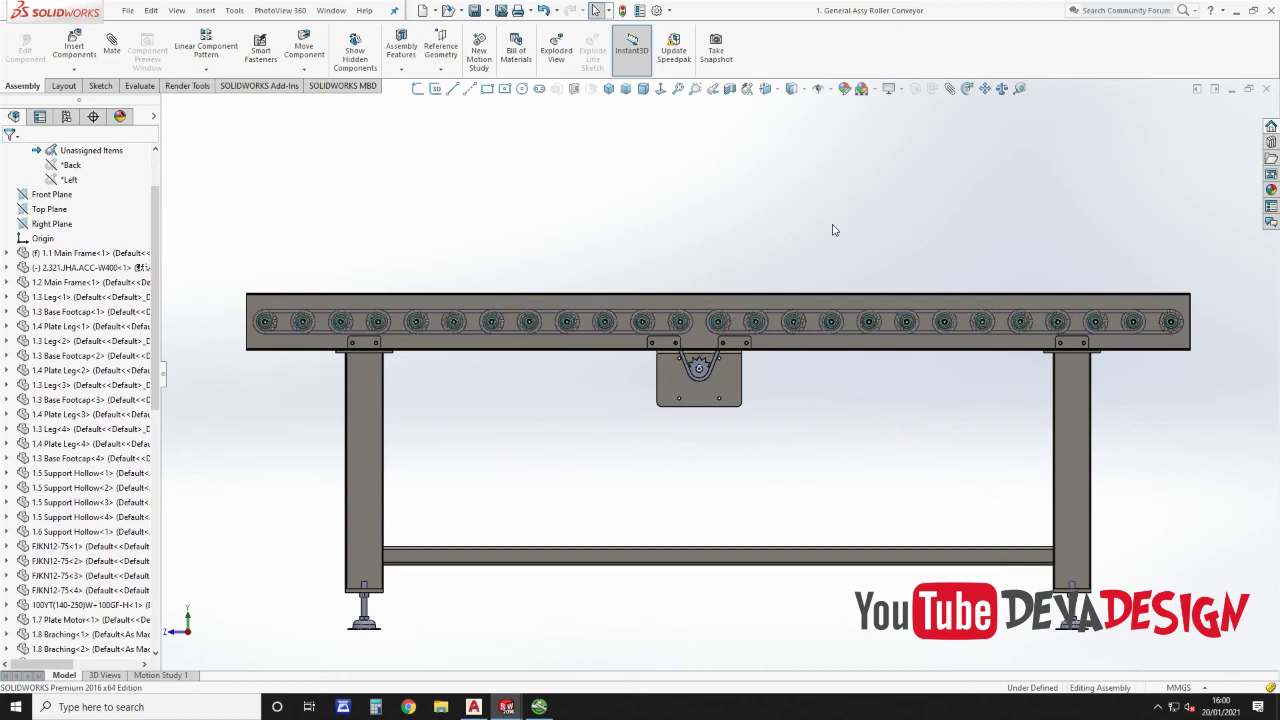
{"action": "middle_click_drag", "start_coordinate": [846, 313], "coordinate": [867, 429]}
{"action": "left_click", "coordinate": [865, 378]}
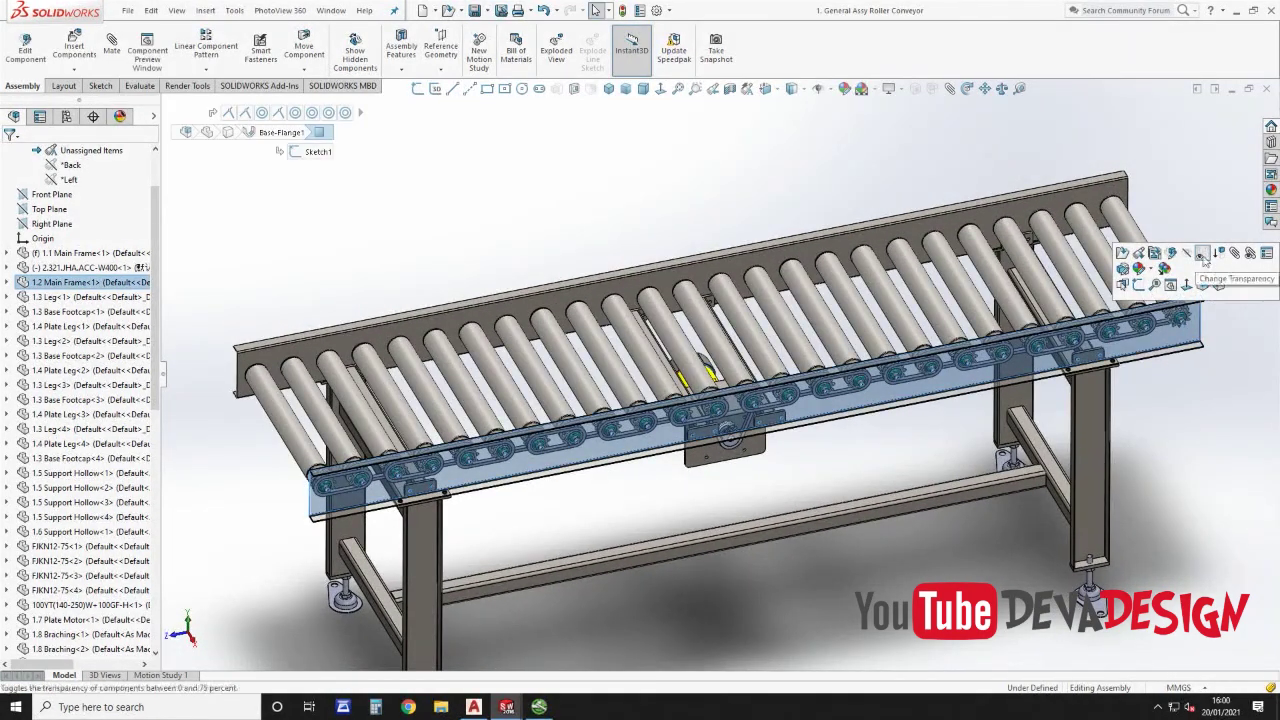
{"action": "left_click", "coordinate": [1203, 253]}
{"action": "left_click", "coordinate": [1199, 459]}
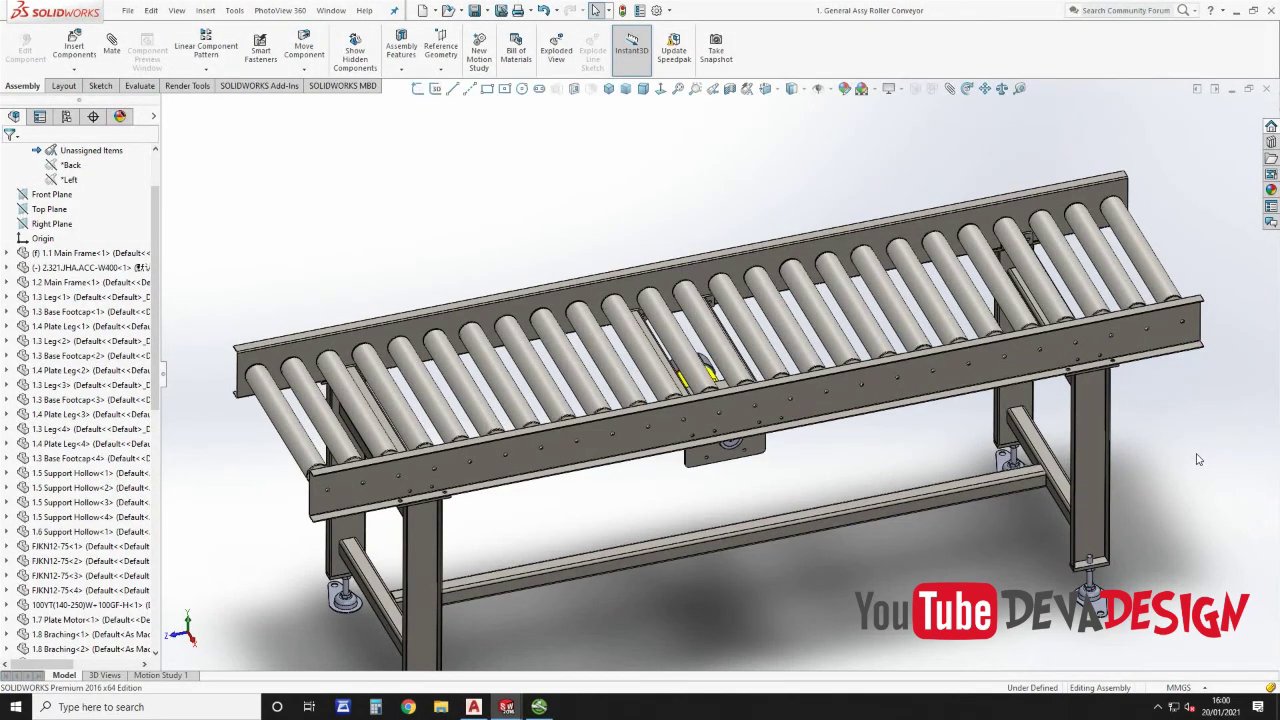
Step: Measure the distance from the end face of roller 2.321.JHA.ACC-W400<1> to the parallel face of the 1.2 Main Frame
{"action": "scroll", "coordinate": [368, 482], "scroll_direction": "down", "scroll_amount": 5}
{"action": "middle_click_drag", "start_coordinate": [475, 358], "coordinate": [891, 203]}
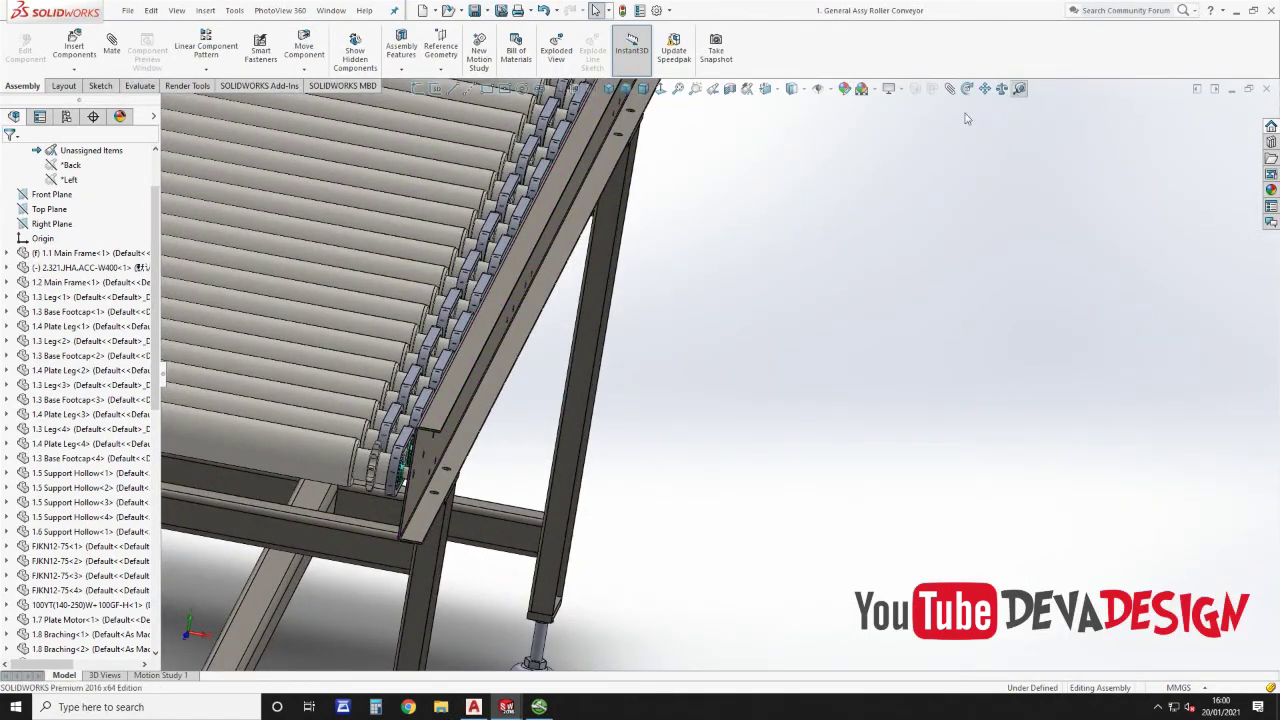
{"action": "key", "text": "m"}
{"action": "scroll", "coordinate": [420, 453], "scroll_direction": "down", "scroll_amount": 5}
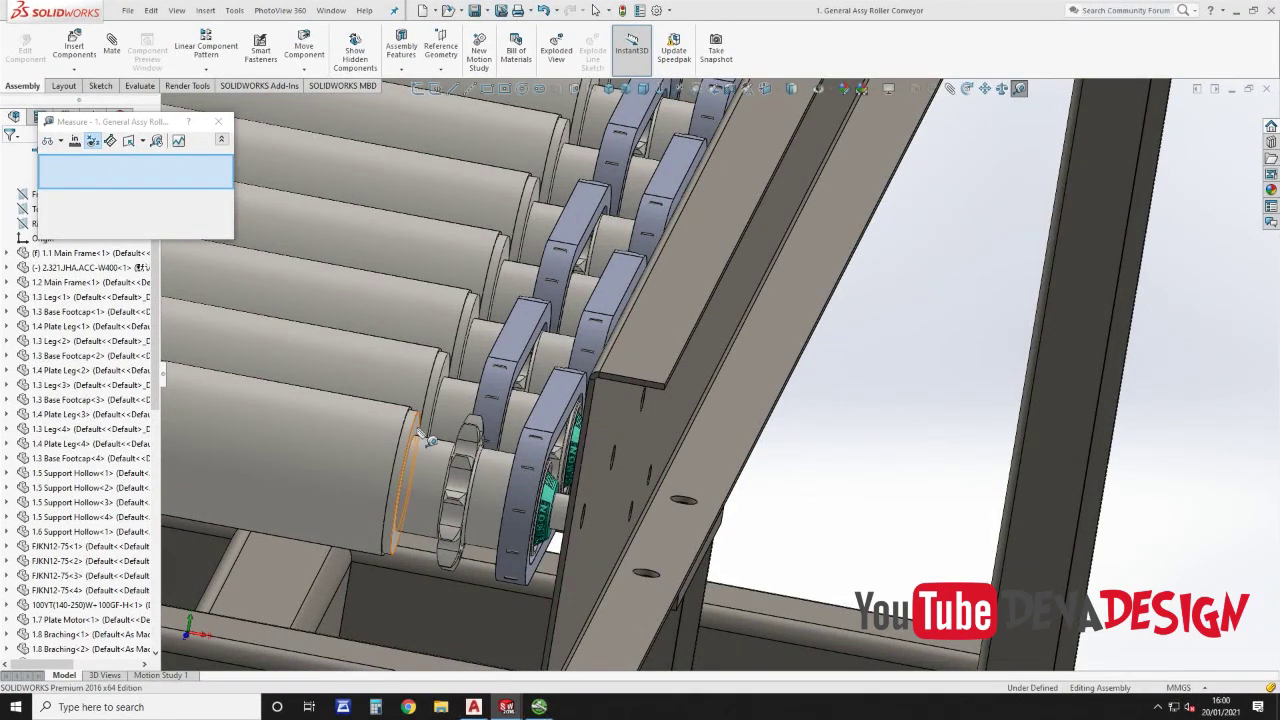
{"action": "left_click", "coordinate": [425, 440]}
{"action": "scroll", "coordinate": [792, 408], "scroll_direction": "up", "scroll_amount": 3}
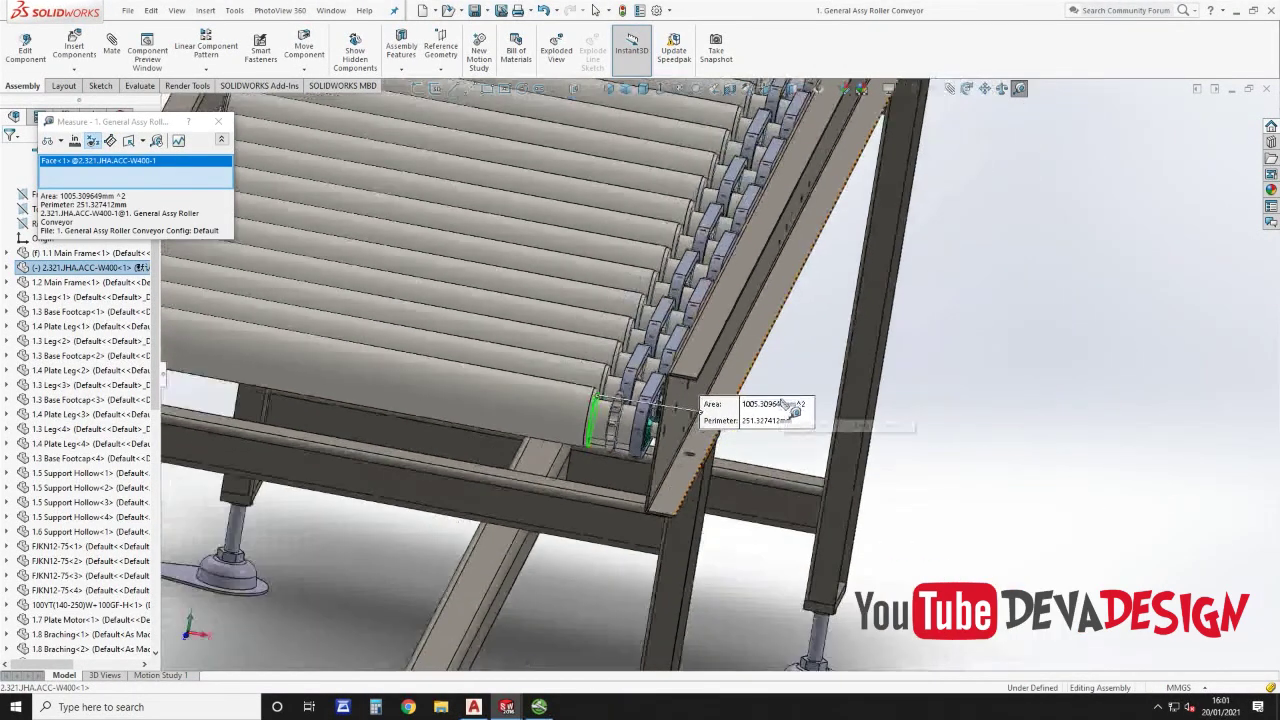
{"action": "scroll", "coordinate": [790, 408], "scroll_direction": "up", "scroll_amount": 2}
{"action": "scroll", "coordinate": [700, 410], "scroll_direction": "down", "scroll_amount": 4}
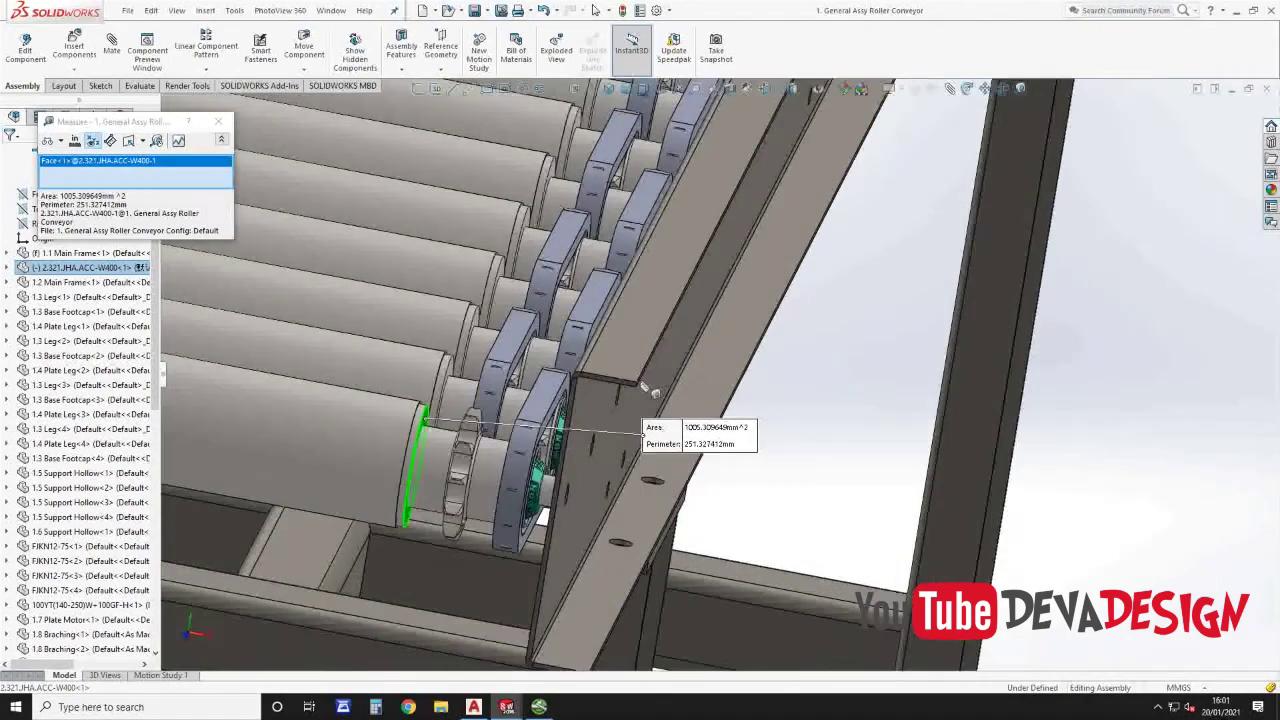
{"action": "scroll", "coordinate": [655, 393], "scroll_direction": "down", "scroll_amount": 5}
{"action": "left_click", "coordinate": [686, 391]}
{"action": "scroll", "coordinate": [760, 420], "scroll_direction": "down", "scroll_amount": 2}
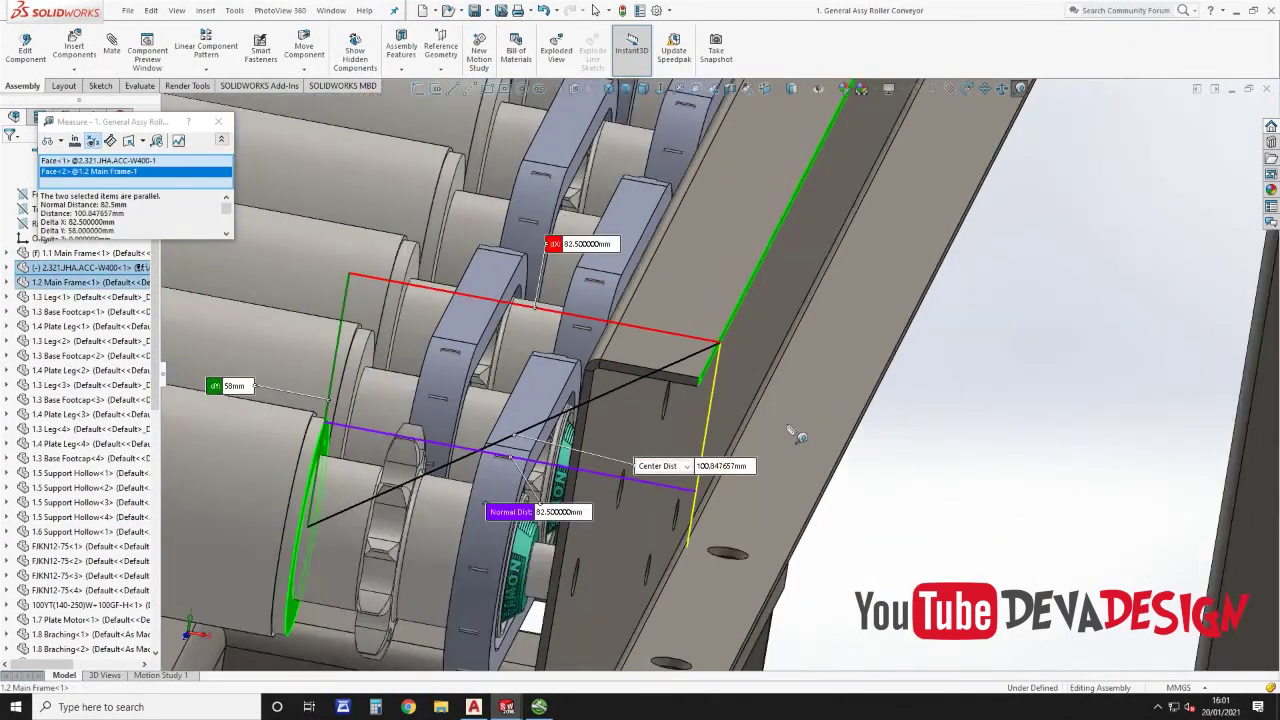
{"action": "scroll", "coordinate": [797, 435], "scroll_direction": "up", "scroll_amount": 3}
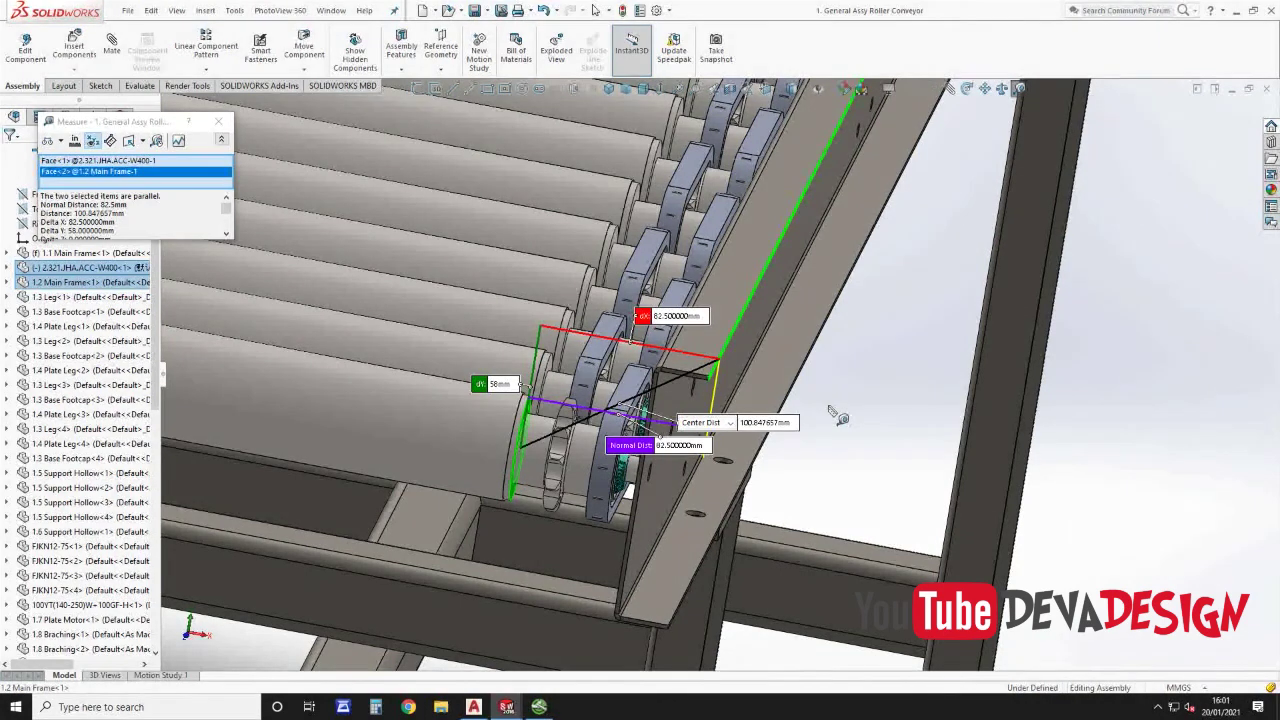
{"action": "key", "text": "Escape"}
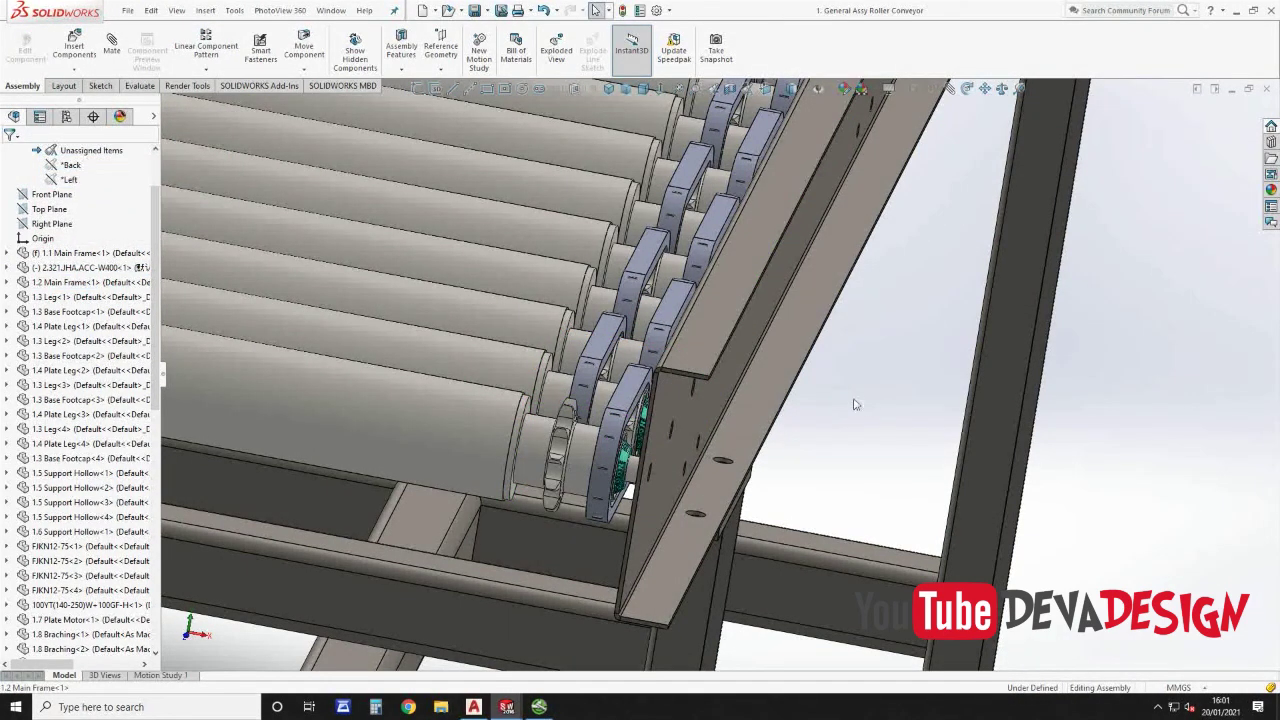
Step: Create a new part and start a line sketch on its Front Plane
{"action": "left_click", "coordinate": [422, 10]}
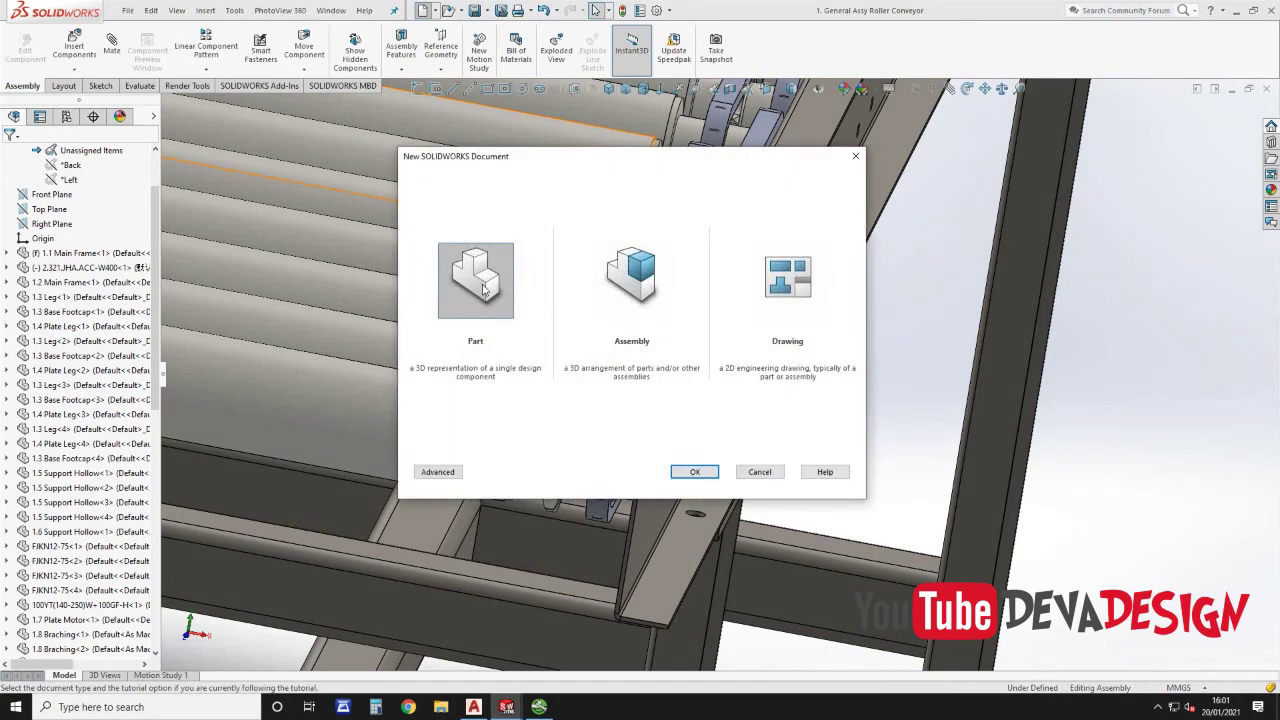
{"action": "double_click", "coordinate": [481, 285]}
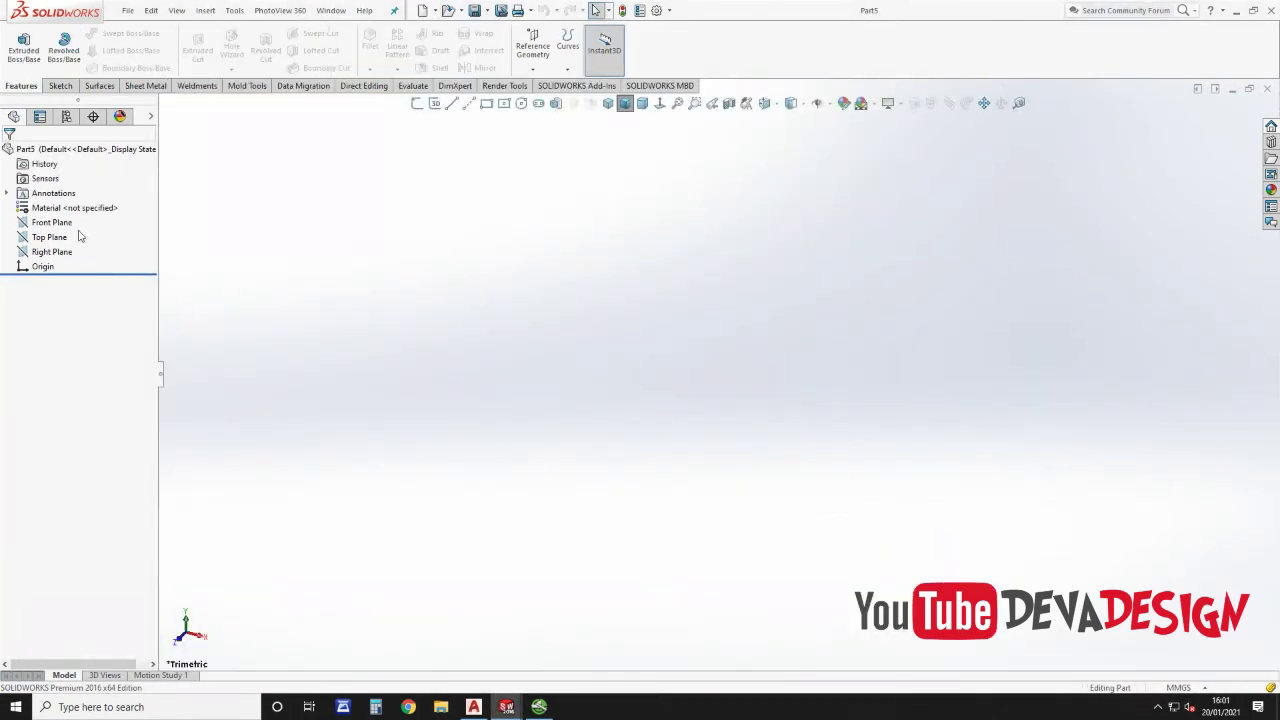
{"action": "left_click", "coordinate": [62, 223]}
{"action": "left_click", "coordinate": [470, 105]}
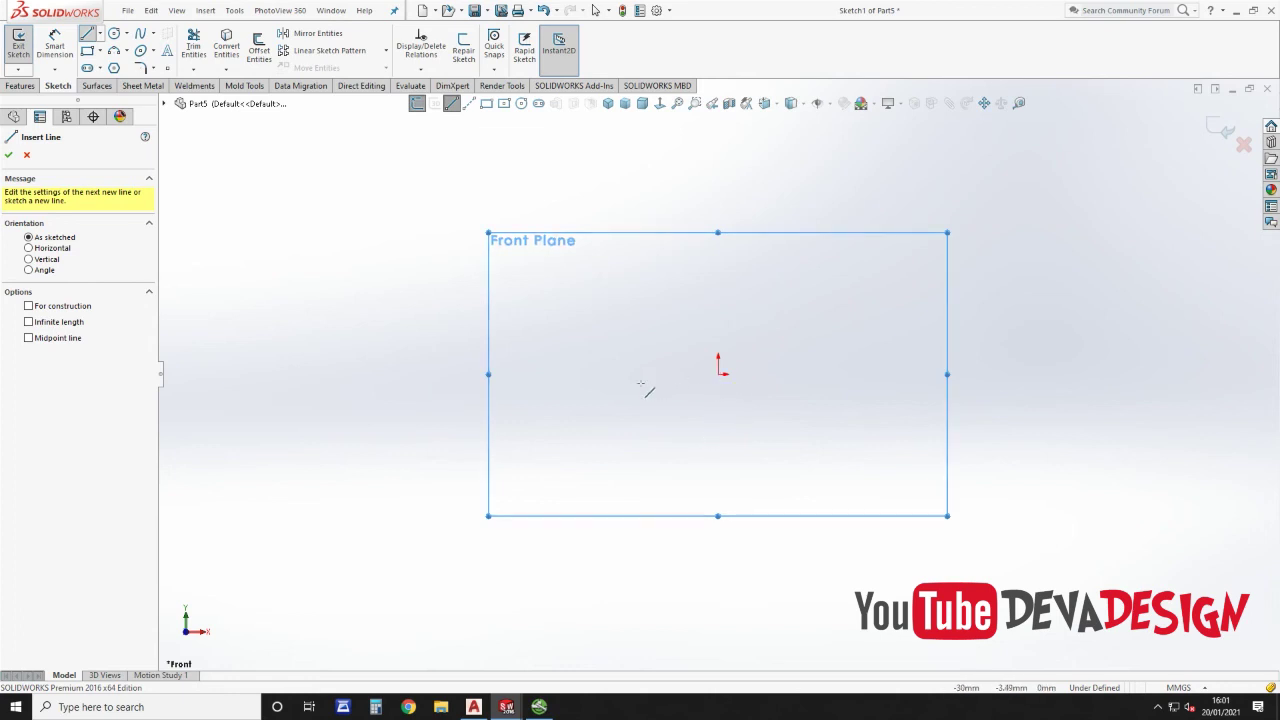
Step: Sketch an L-shaped profile with a horizontal line ending at the origin and a vertical line about 20 mm long down from it, and start Smart Dimension
{"action": "left_click", "coordinate": [773, 374]}
{"action": "left_click", "coordinate": [718, 374]}
{"action": "left_click", "coordinate": [718, 426]}
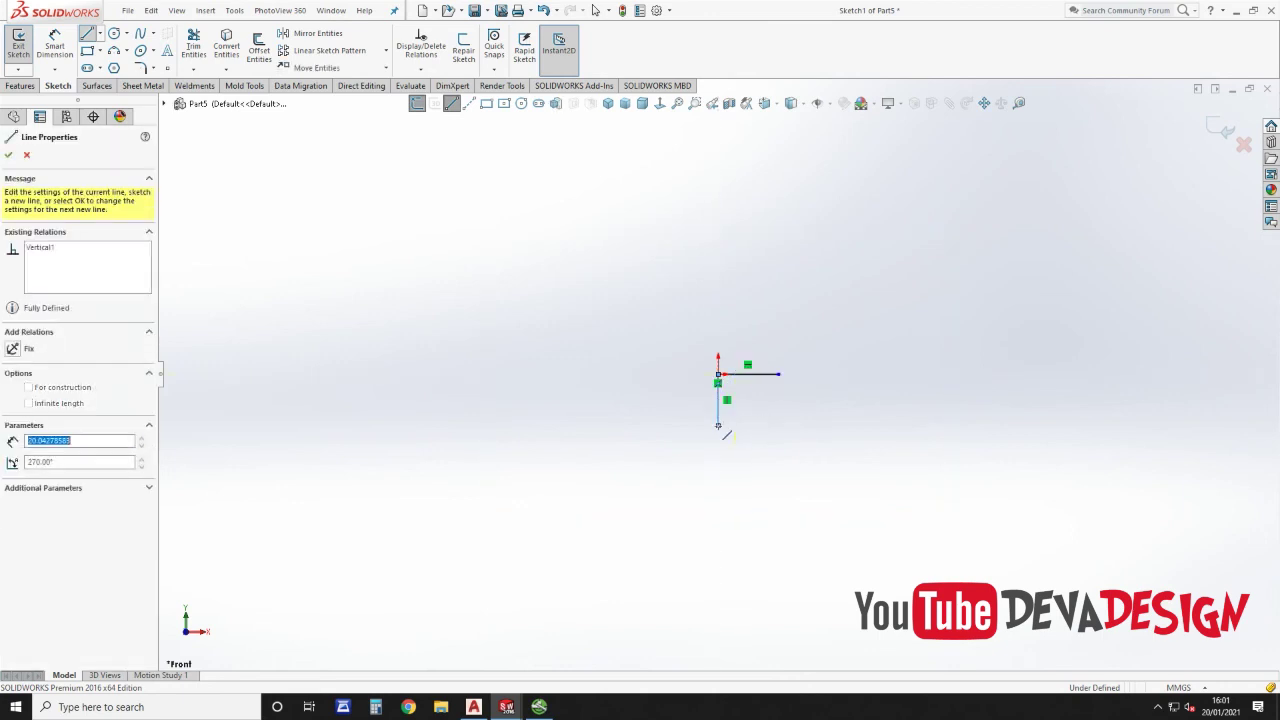
{"action": "key", "text": "Escape"}
{"action": "left_click", "coordinate": [55, 45]}
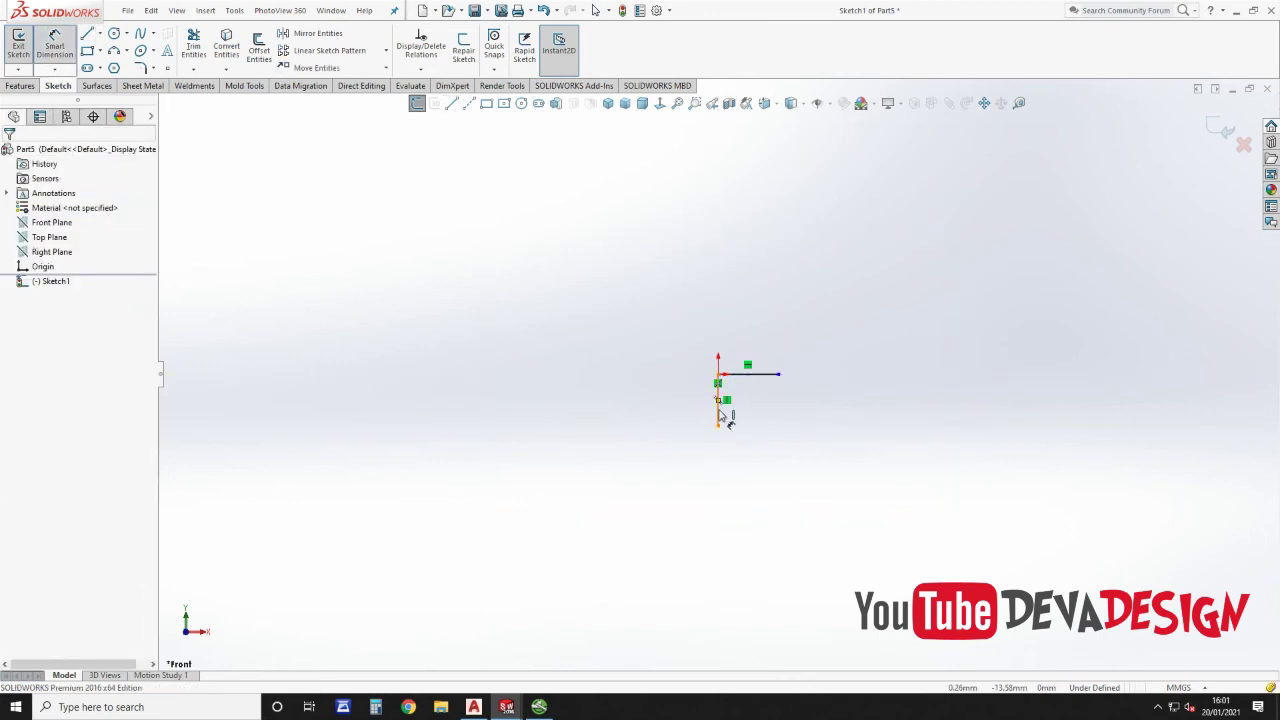
Step: Switch to the roller conveyor assembly and insert the 1.11 Guard part beside the chain-side main frame
{"action": "key", "text": "ctrl+Tab"}
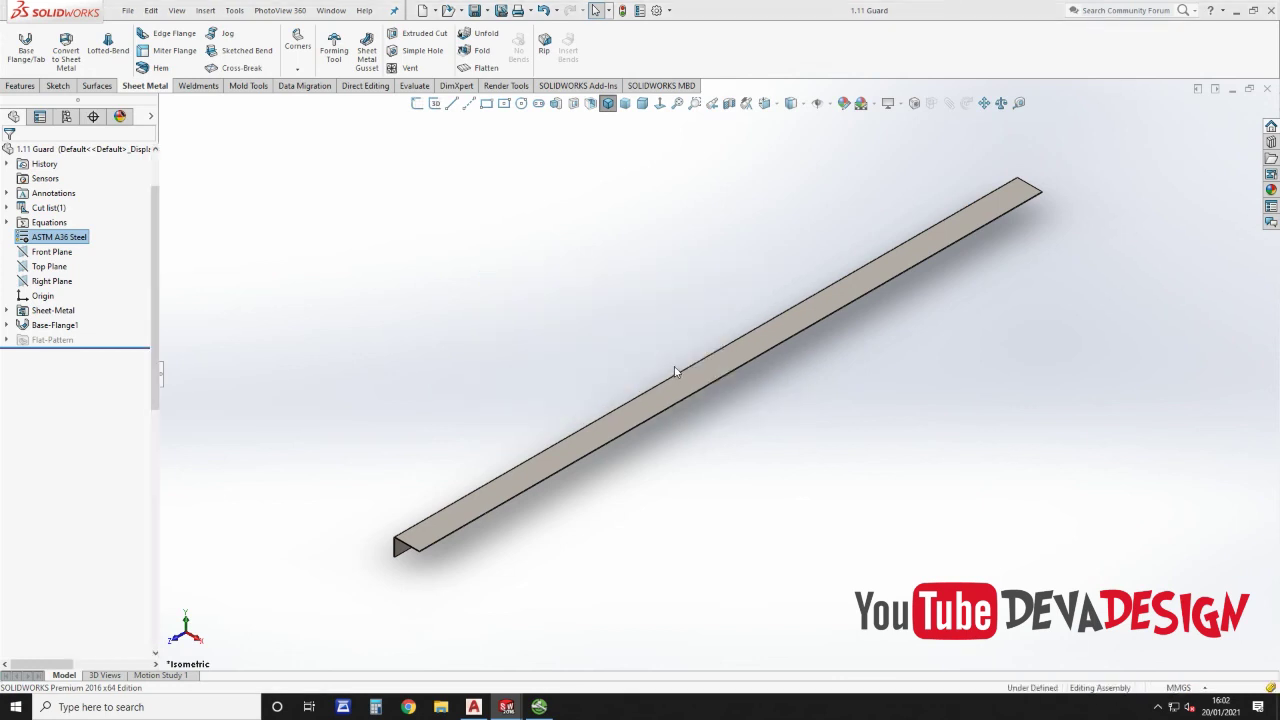
{"action": "key", "text": "ctrl+Tab"}
{"action": "left_click", "coordinate": [74, 60]}
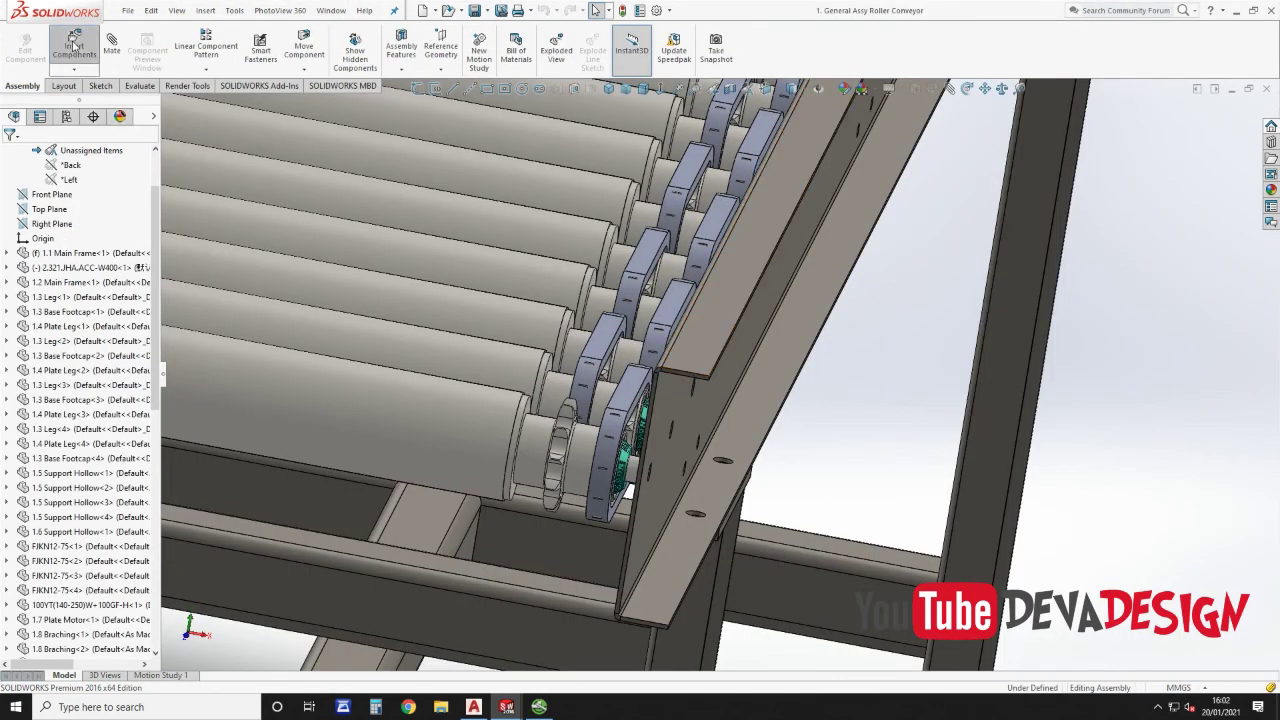
{"action": "left_click", "coordinate": [52, 297]}
{"action": "scroll", "coordinate": [716, 366], "scroll_direction": "up", "scroll_amount": 8}
{"action": "left_click", "coordinate": [802, 318]}
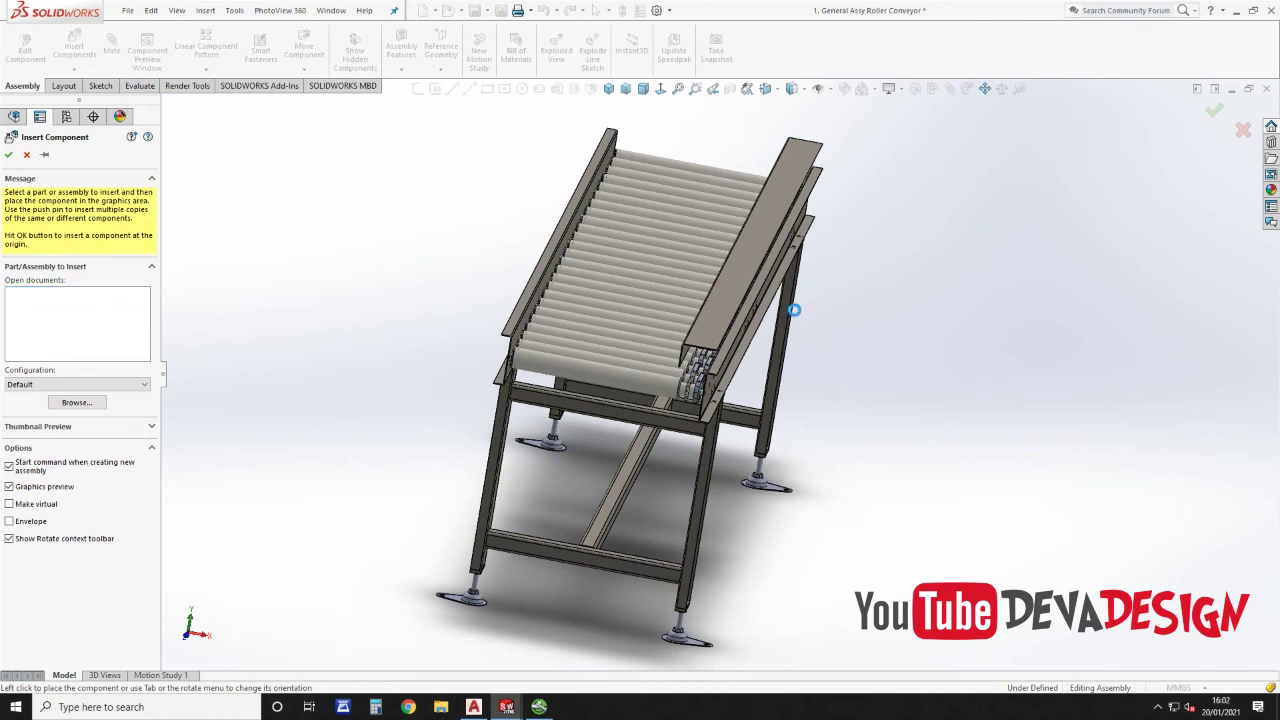
{"action": "left_click", "coordinate": [710, 362]}
Step: Examine the guard's fit over the chains and show the whole conveyor in isometric view
{"action": "scroll", "coordinate": [716, 350], "scroll_direction": "down", "scroll_amount": 5}
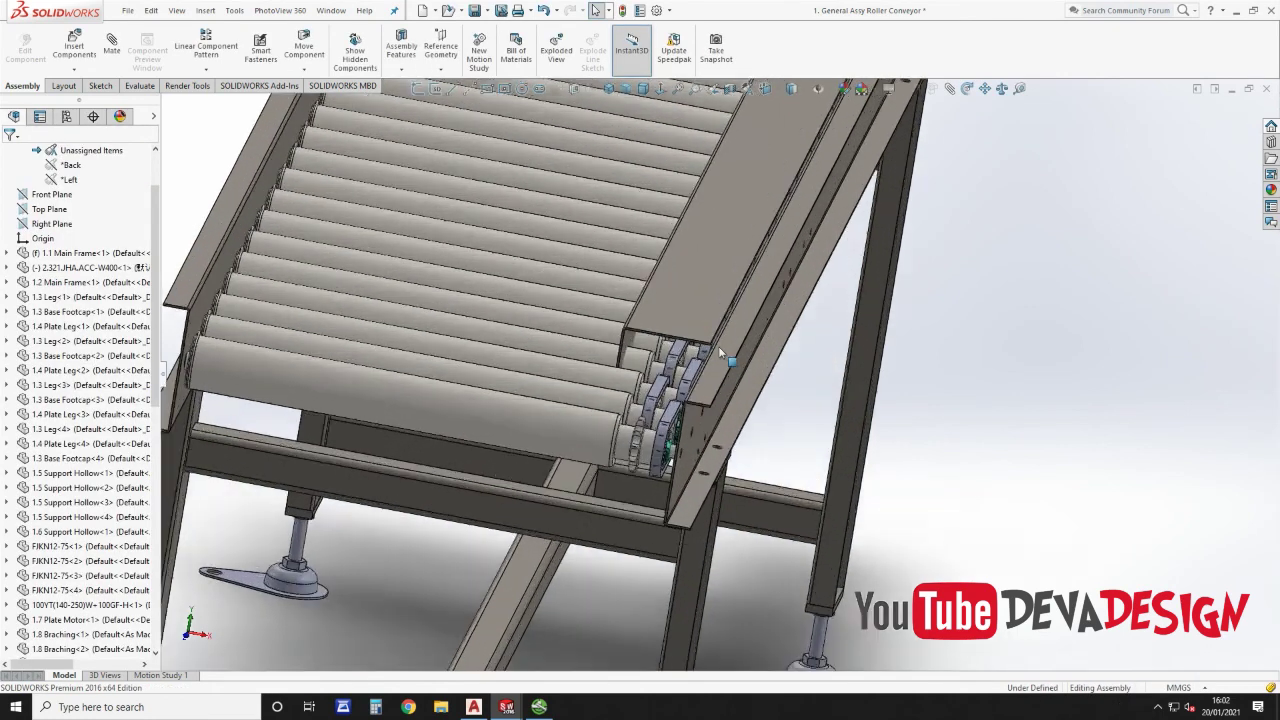
{"action": "scroll", "coordinate": [718, 346], "scroll_direction": "down", "scroll_amount": 2}
{"action": "middle_click_drag", "start_coordinate": [686, 336], "coordinate": [663, 317]}
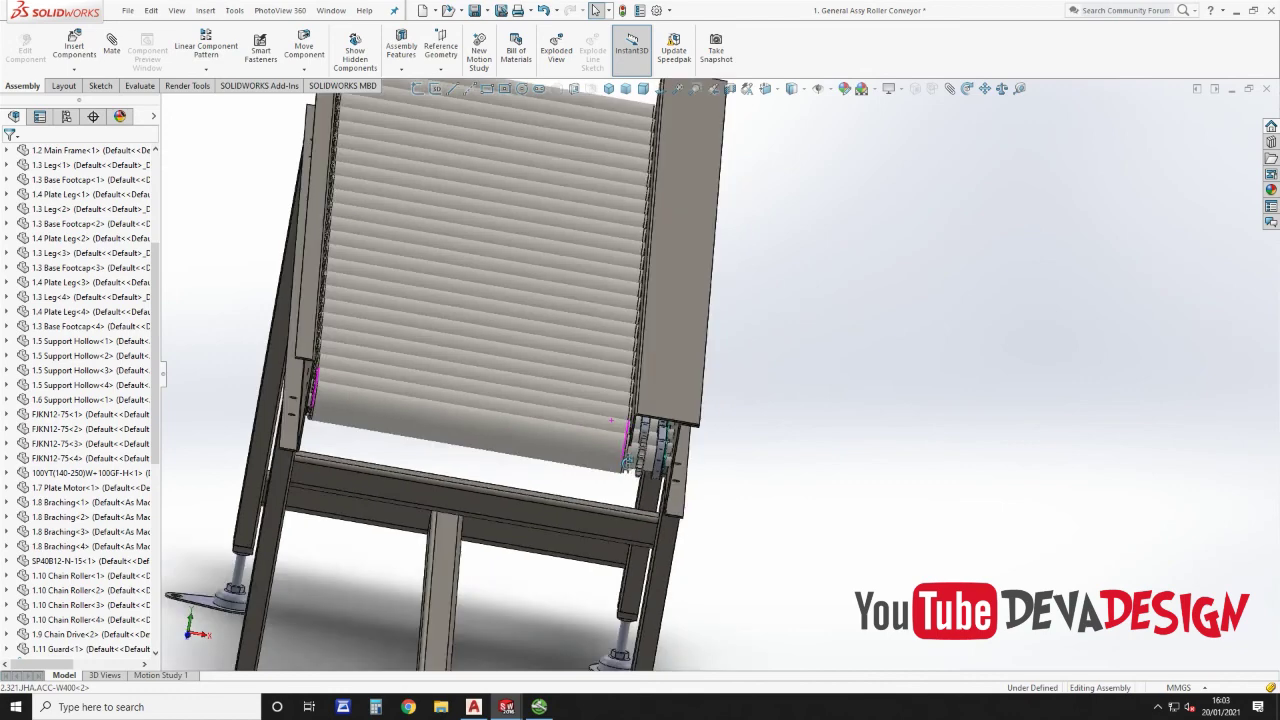
{"action": "middle_click_drag", "start_coordinate": [560, 460], "coordinate": [537, 509]}
{"action": "scroll", "coordinate": [742, 519], "scroll_direction": "up", "scroll_amount": 5}
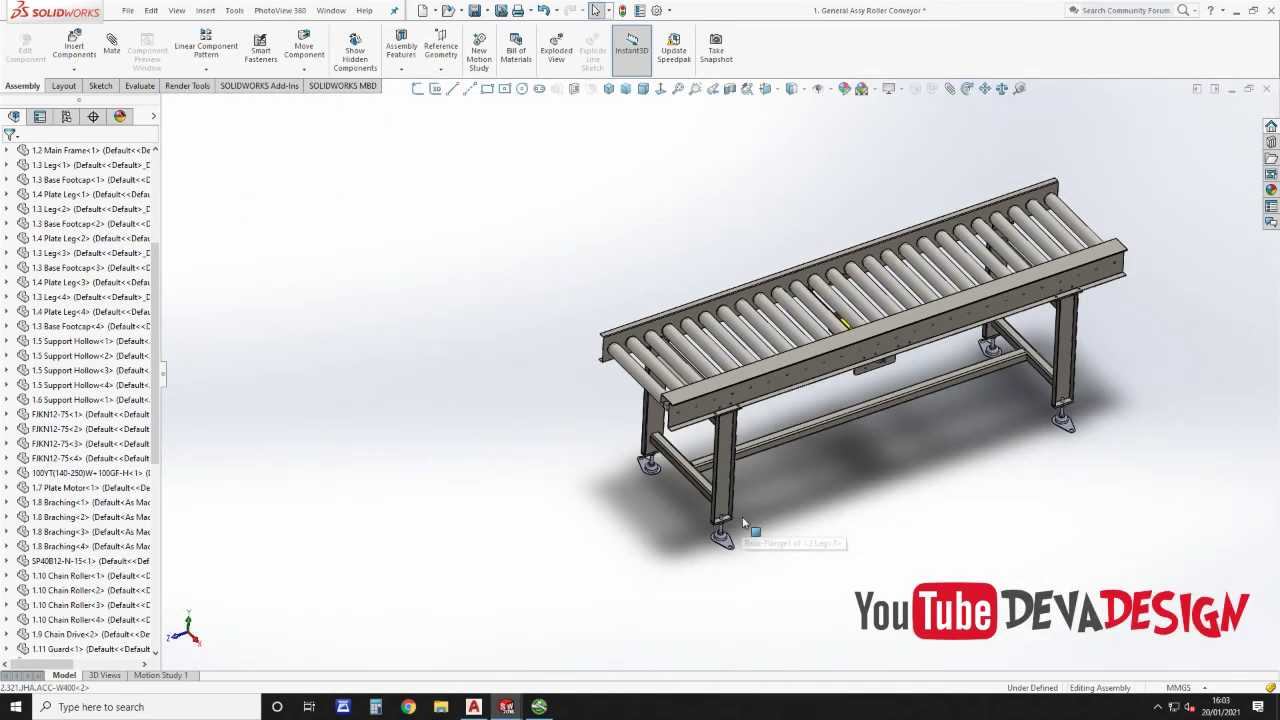
{"action": "key", "text": "ctrl+7"}
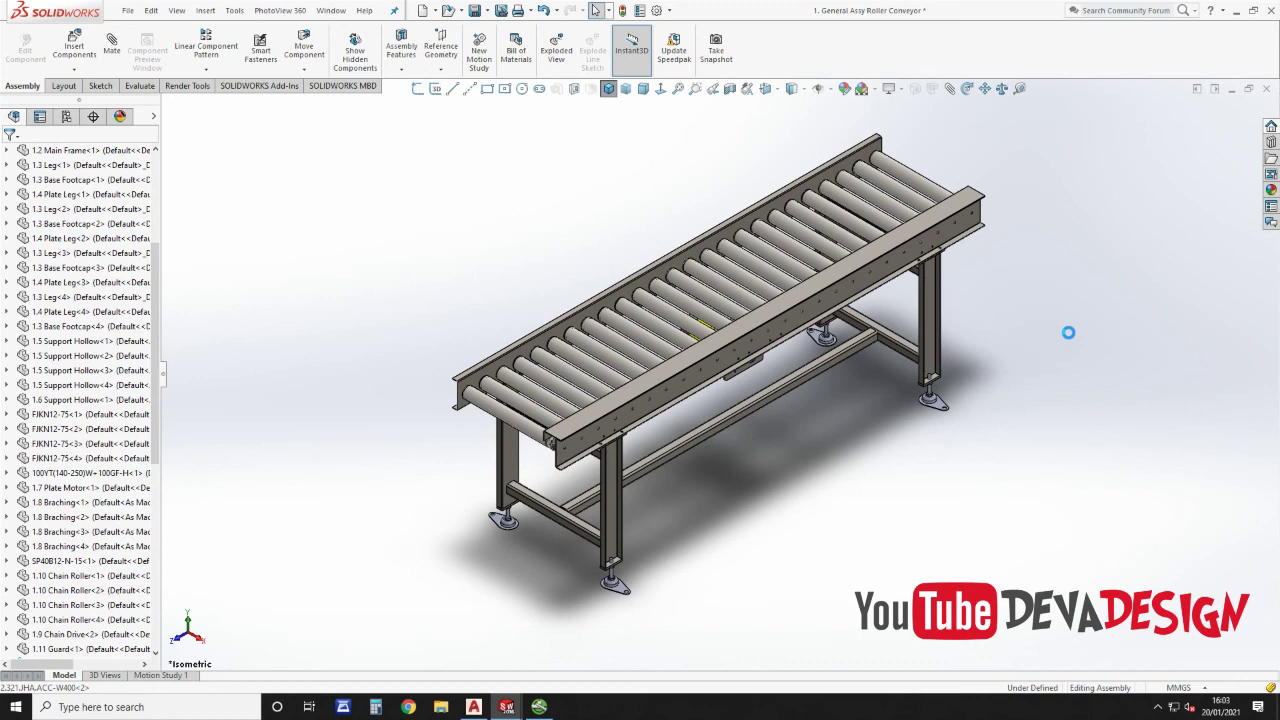
{"action": "left_click", "coordinate": [1157, 709]}
{"action": "left_click", "coordinate": [1124, 632]}
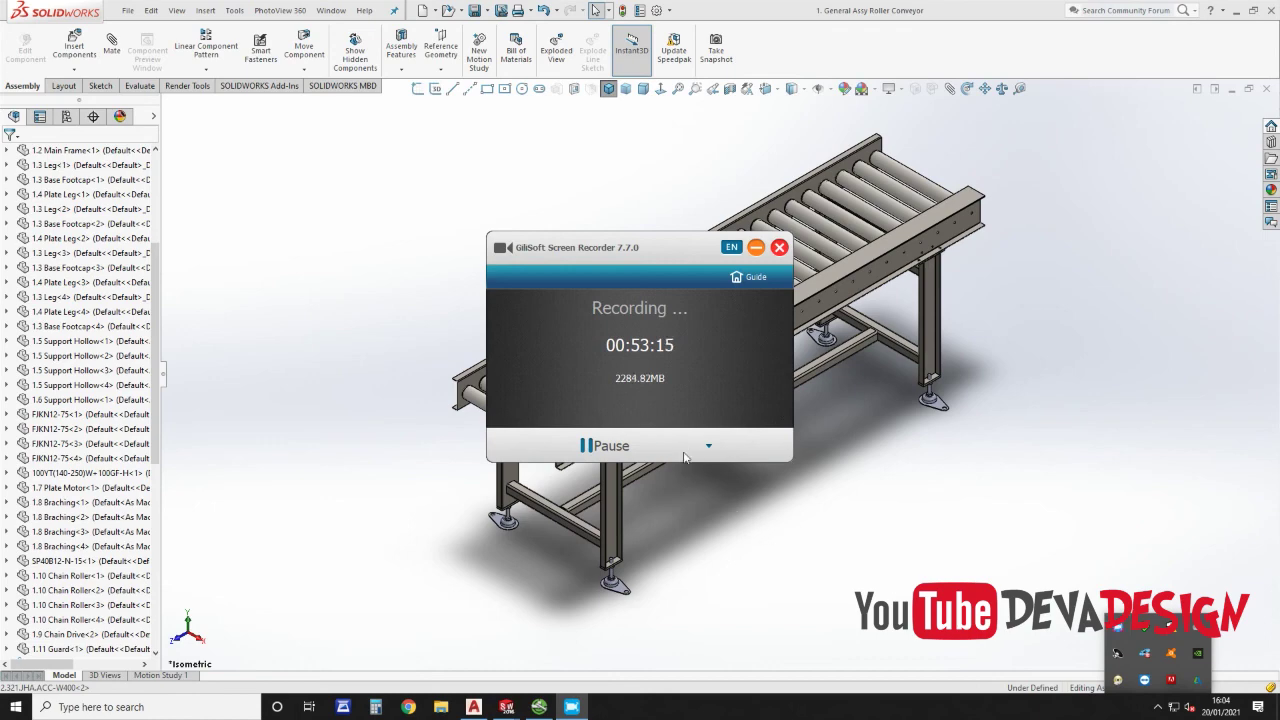
{"action": "left_click", "coordinate": [684, 455]}
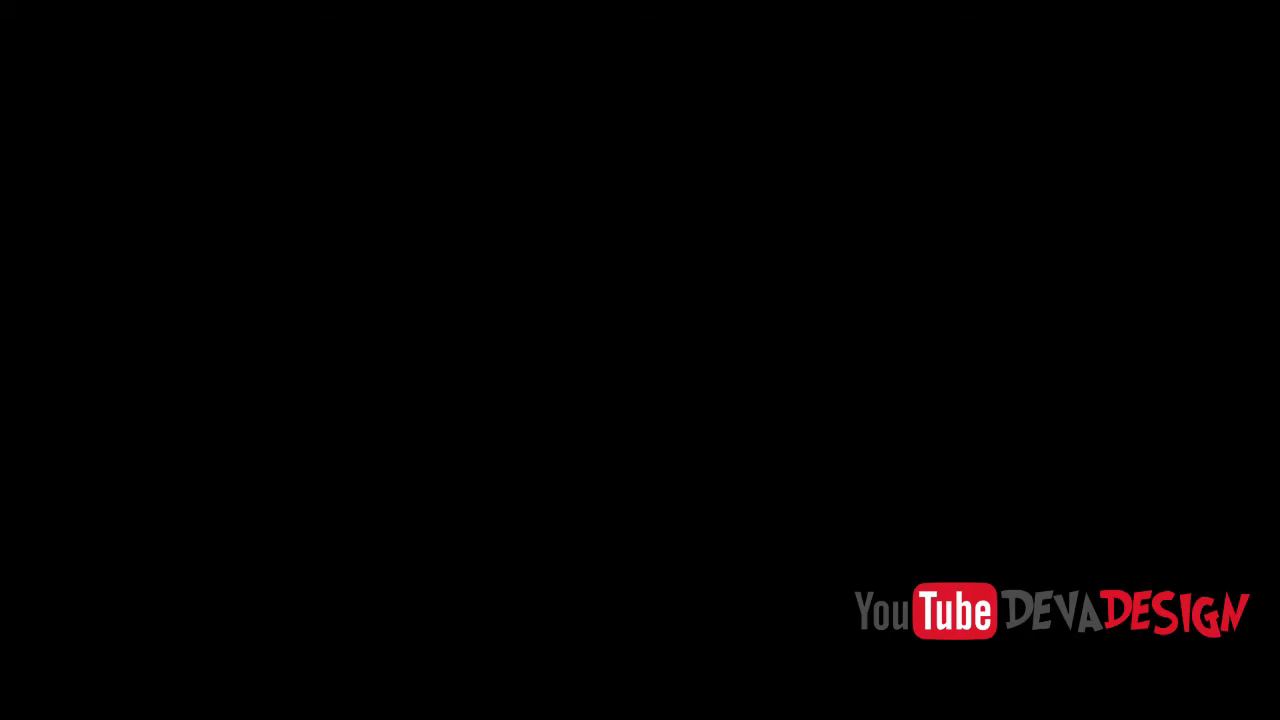